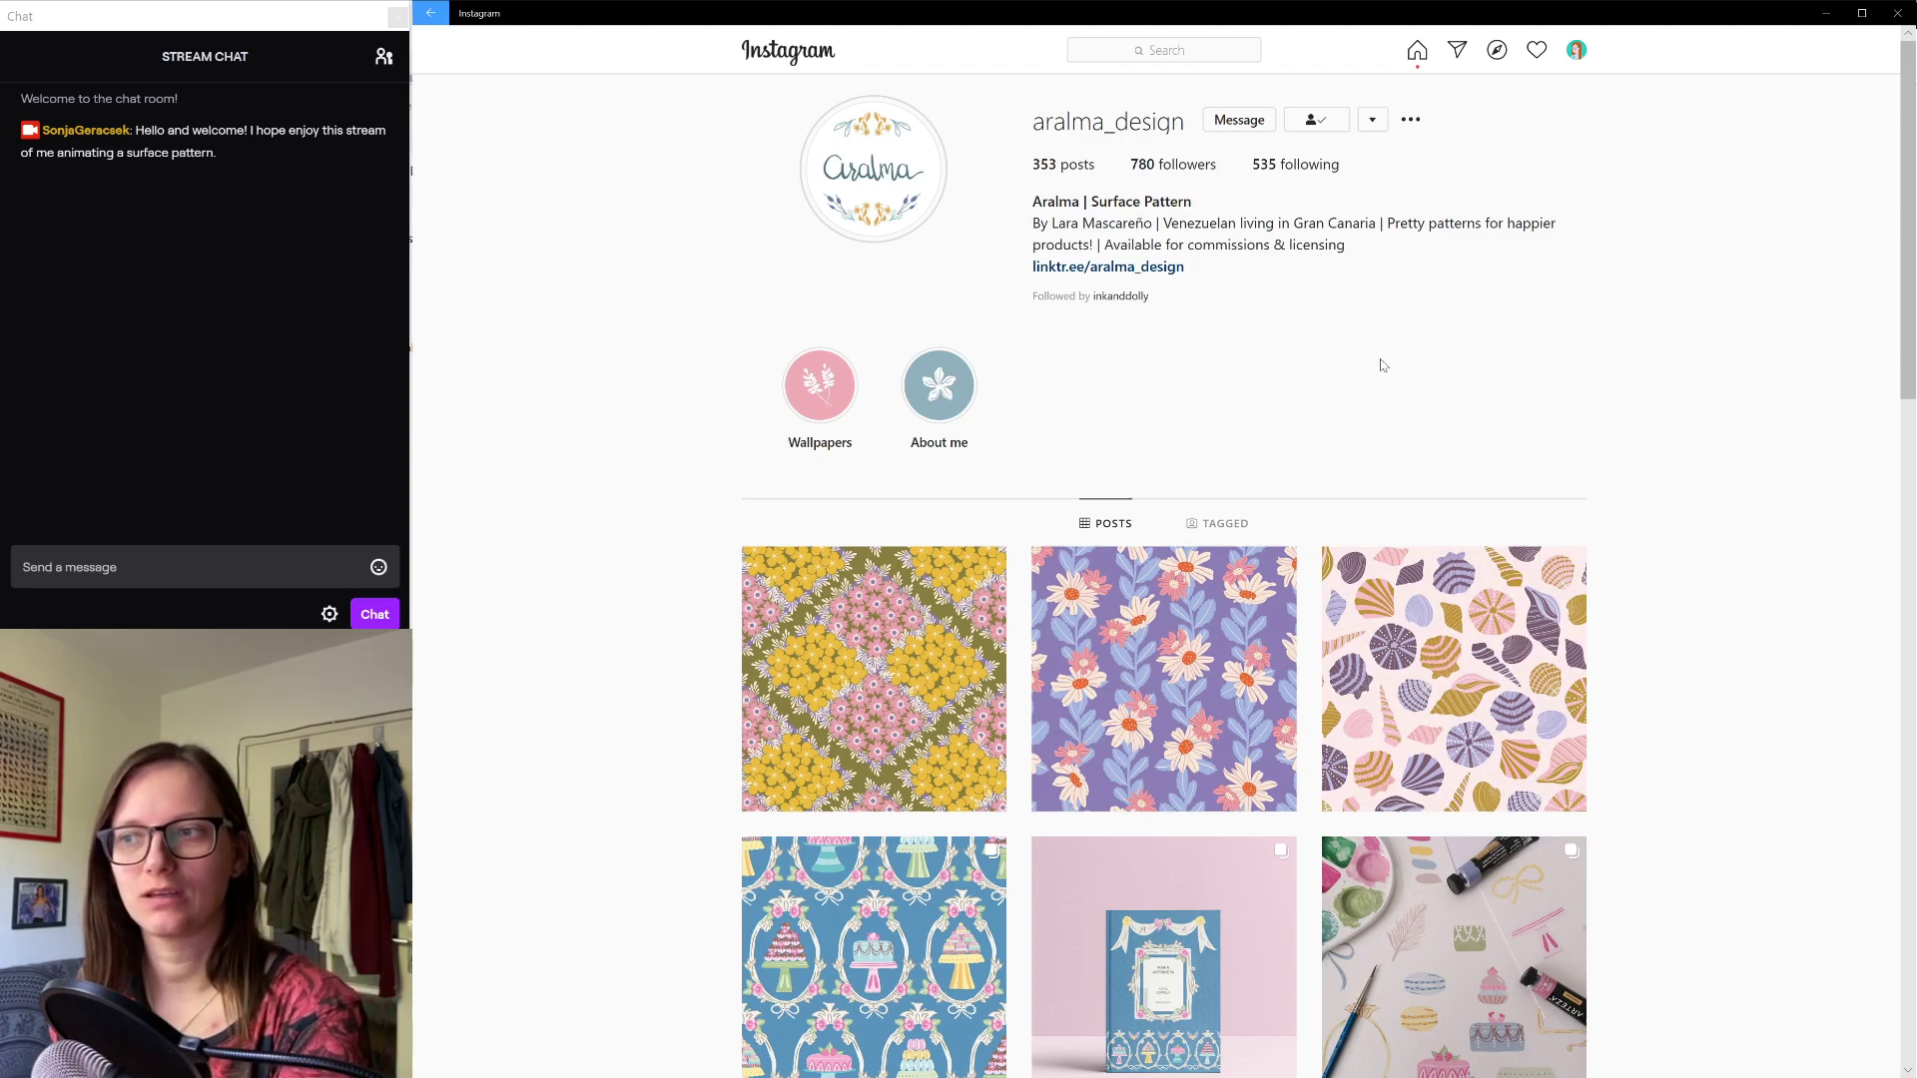
# Step: Browse the surface pattern designer's Instagram posts and open the green leaf-and-bug pattern post
pyautogui.moveTo(1037, 127); pyautogui.dragTo(1191, 134)
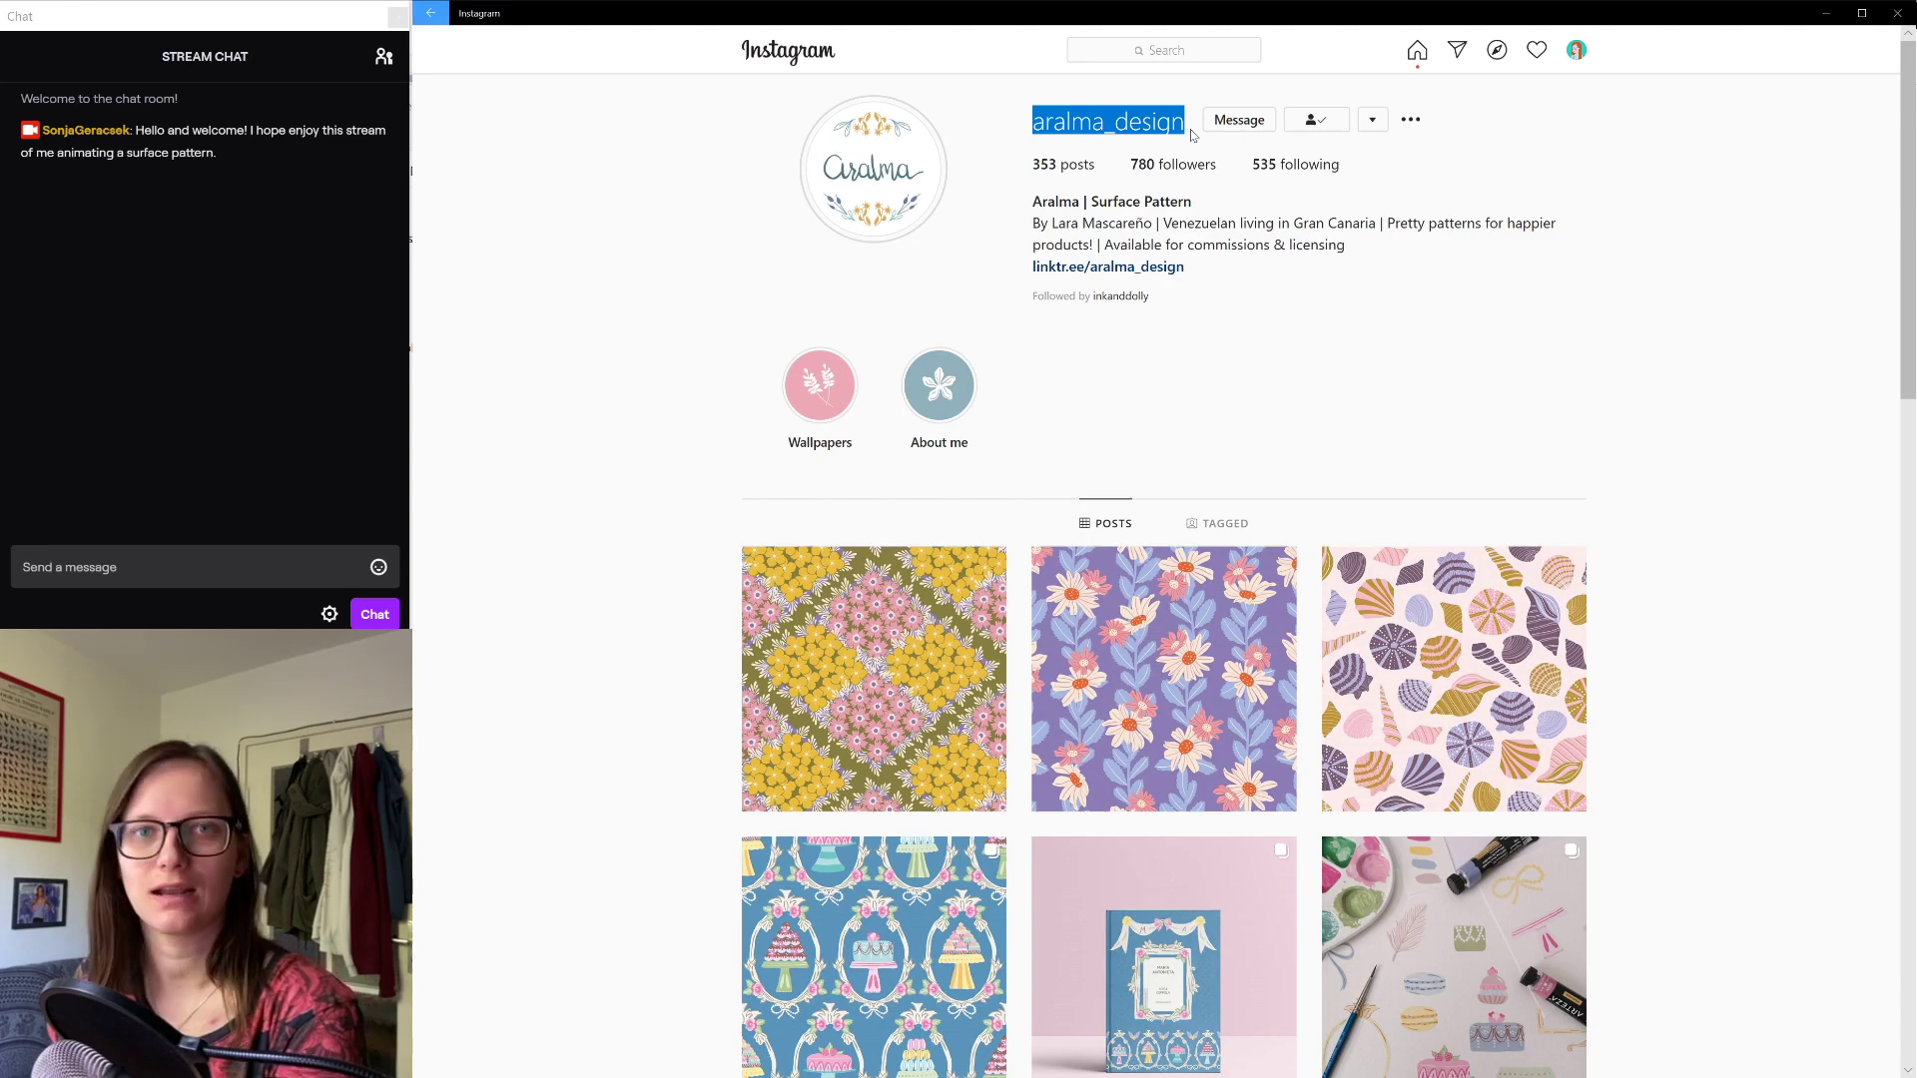
pyautogui.scroll(-9, 1725, 428)
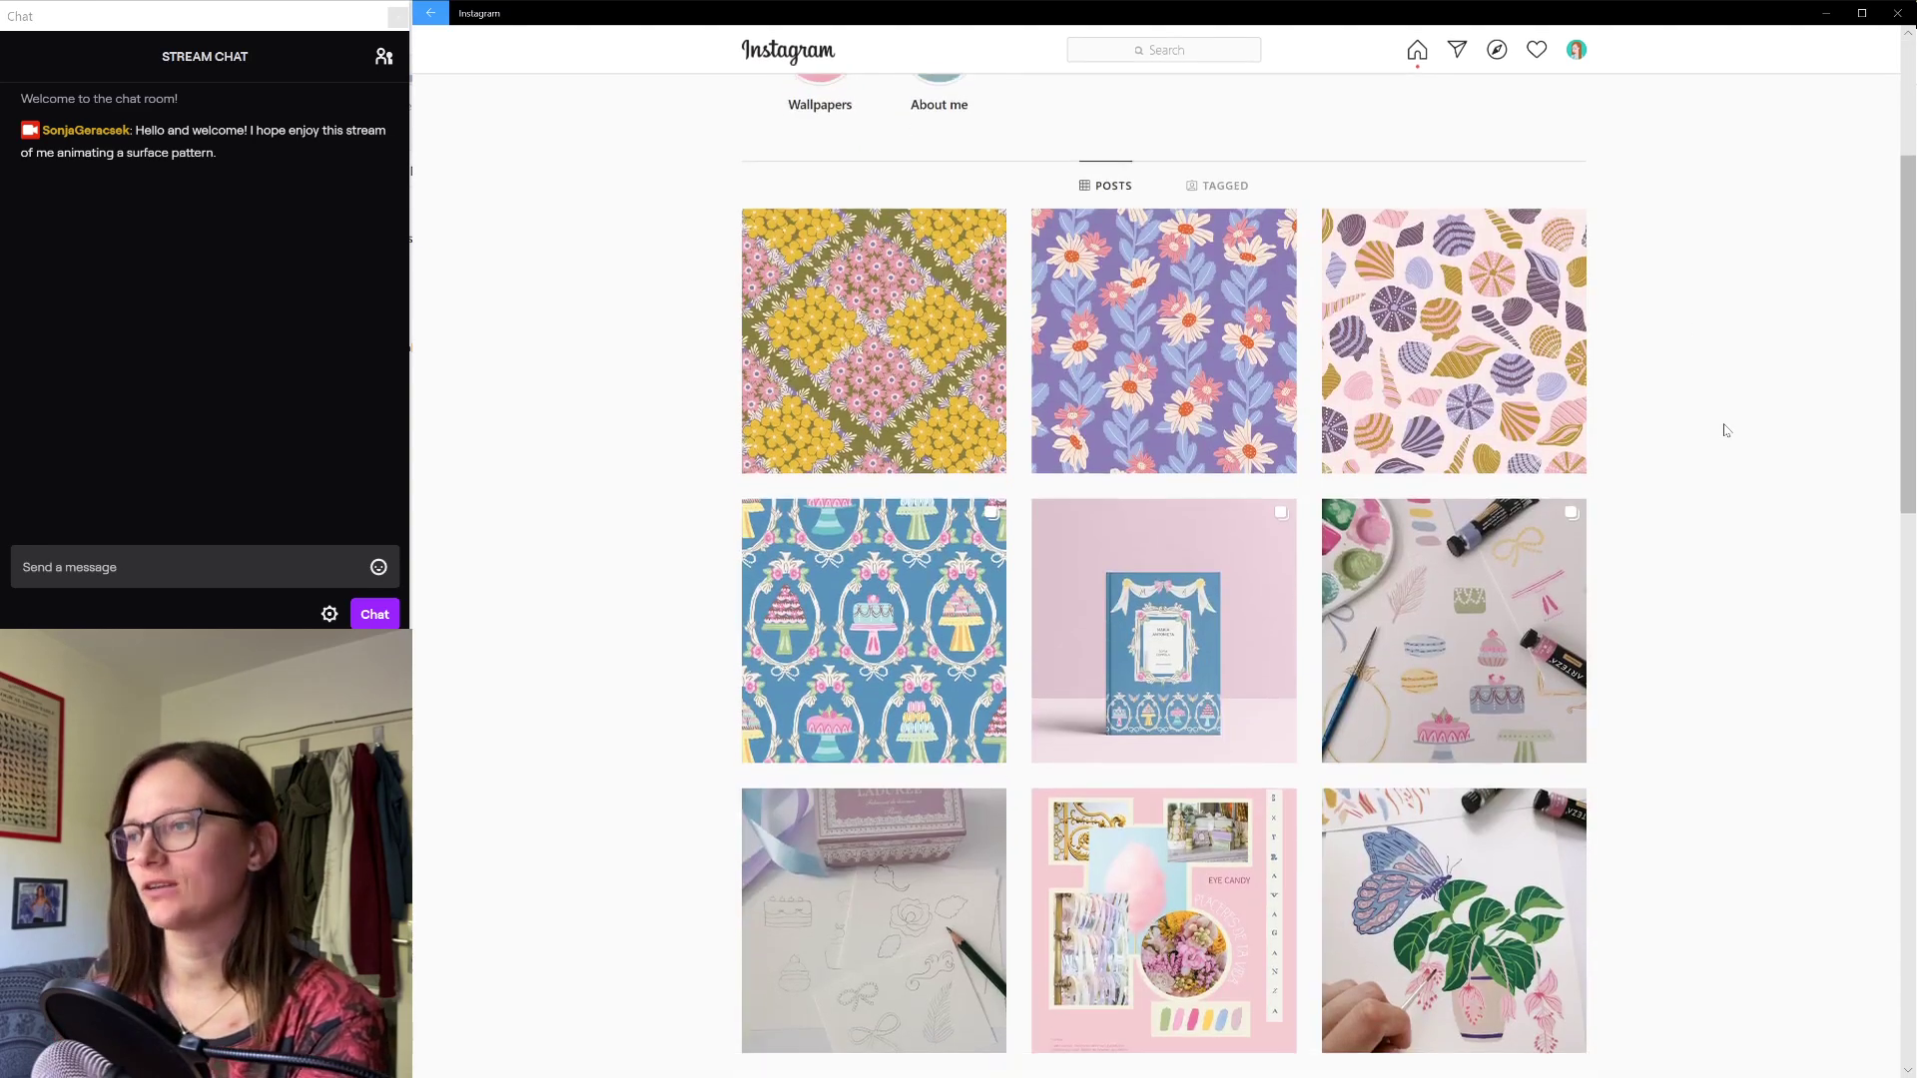
pyautogui.scroll(-10, 1721, 431)
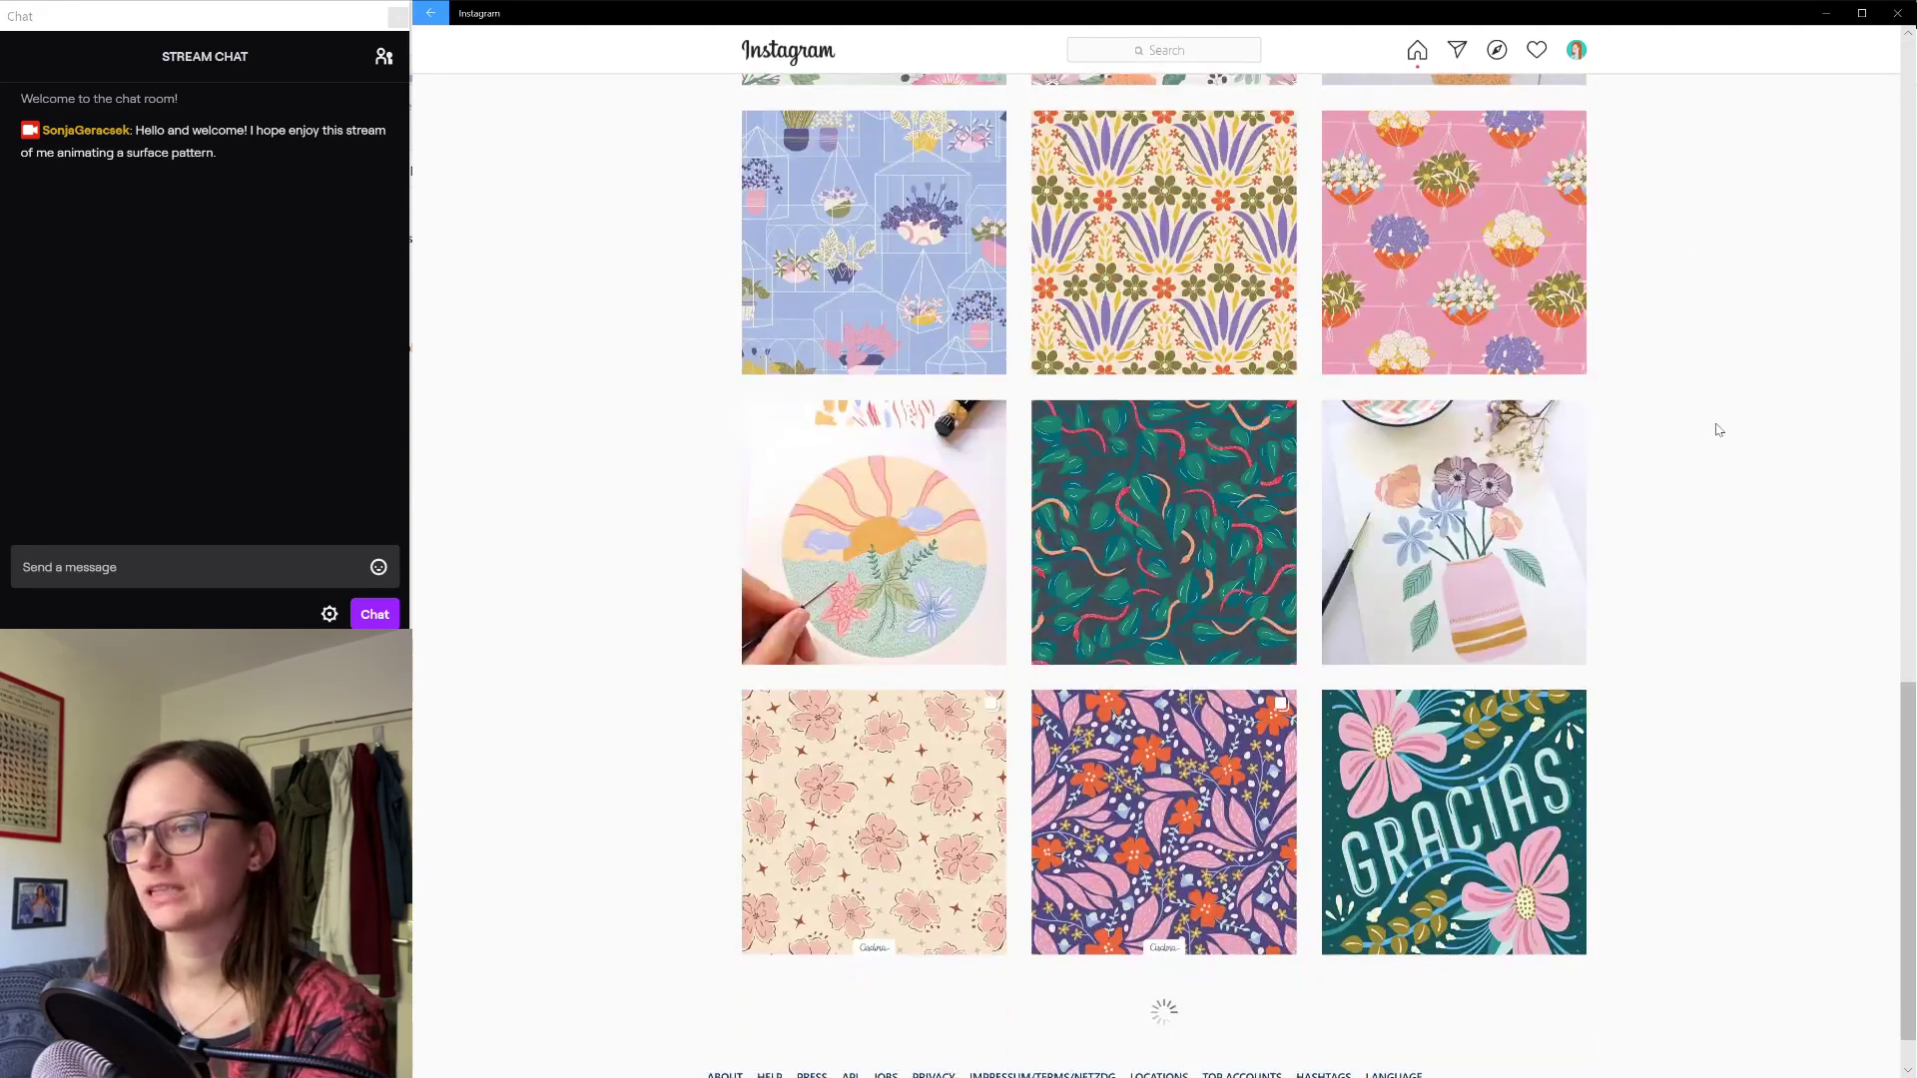
pyautogui.scroll(-12, 1718, 429)
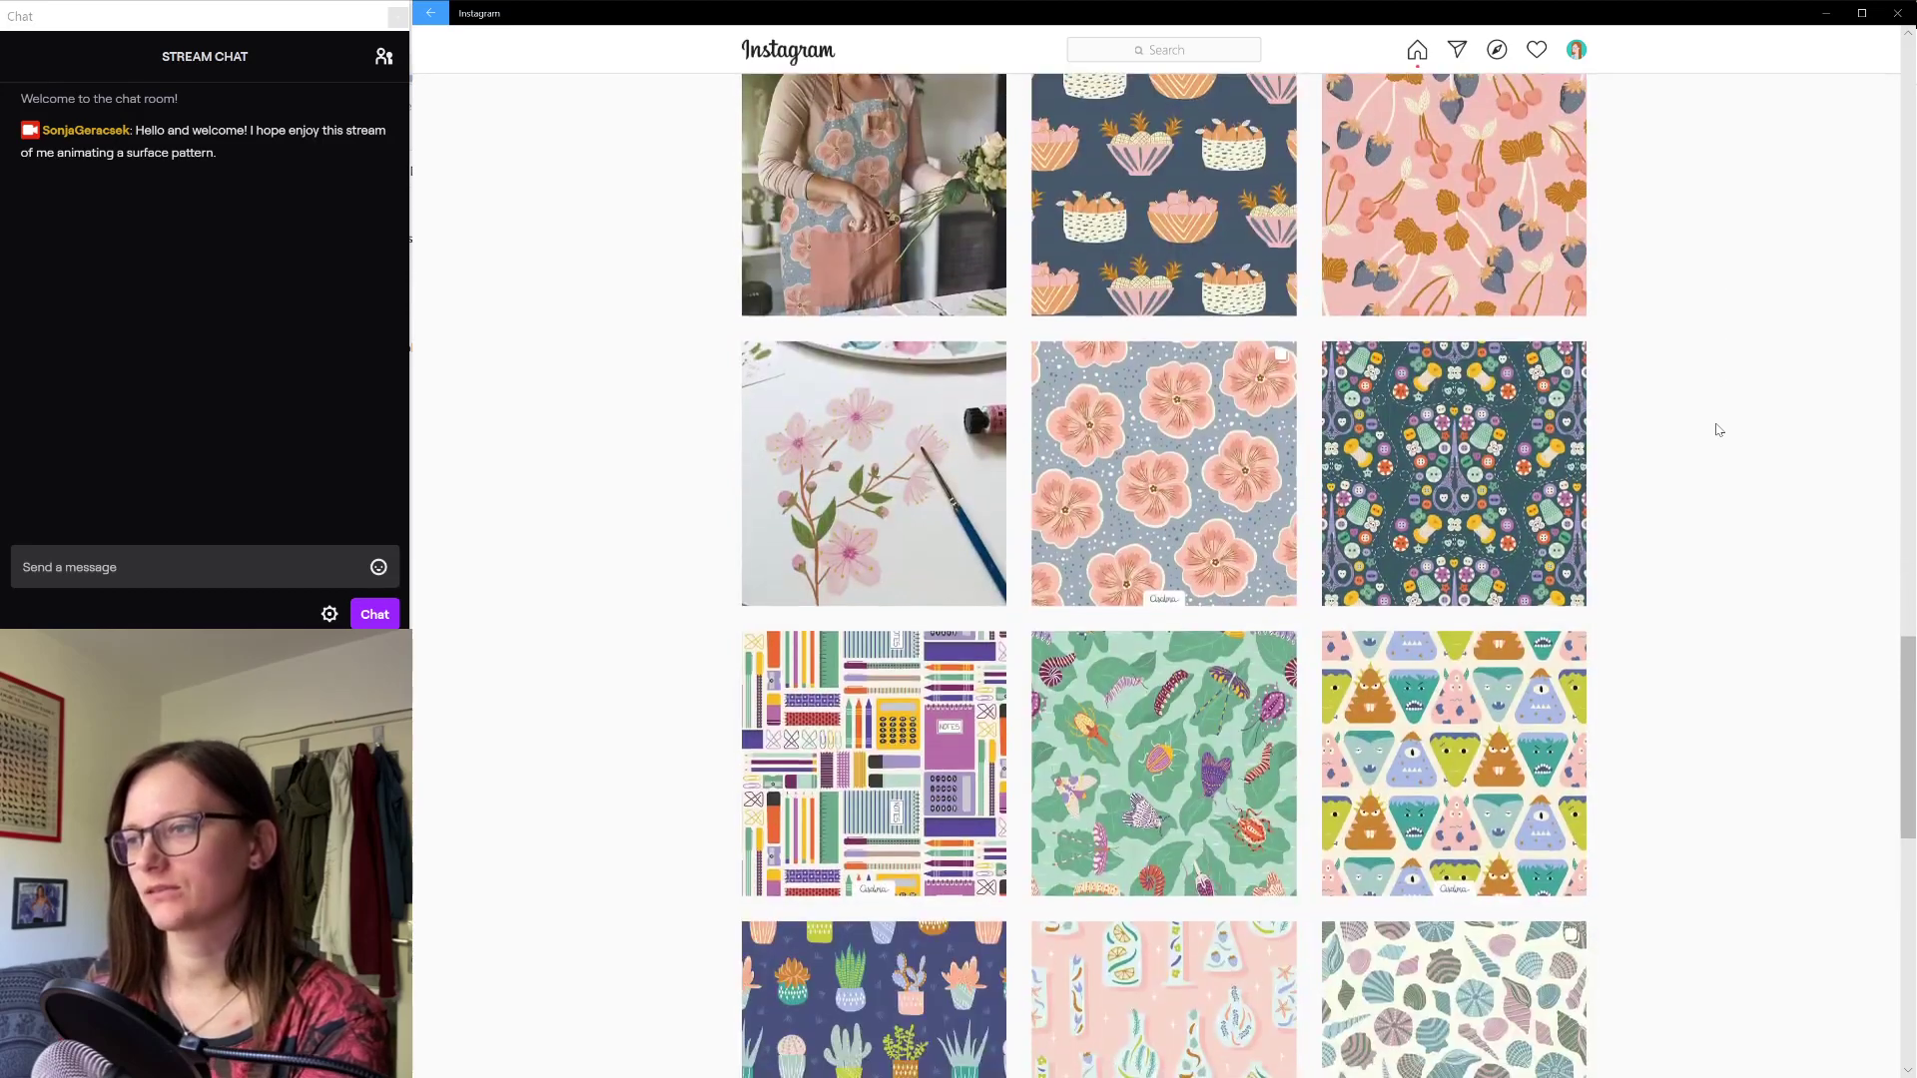
pyautogui.click(1163, 764)
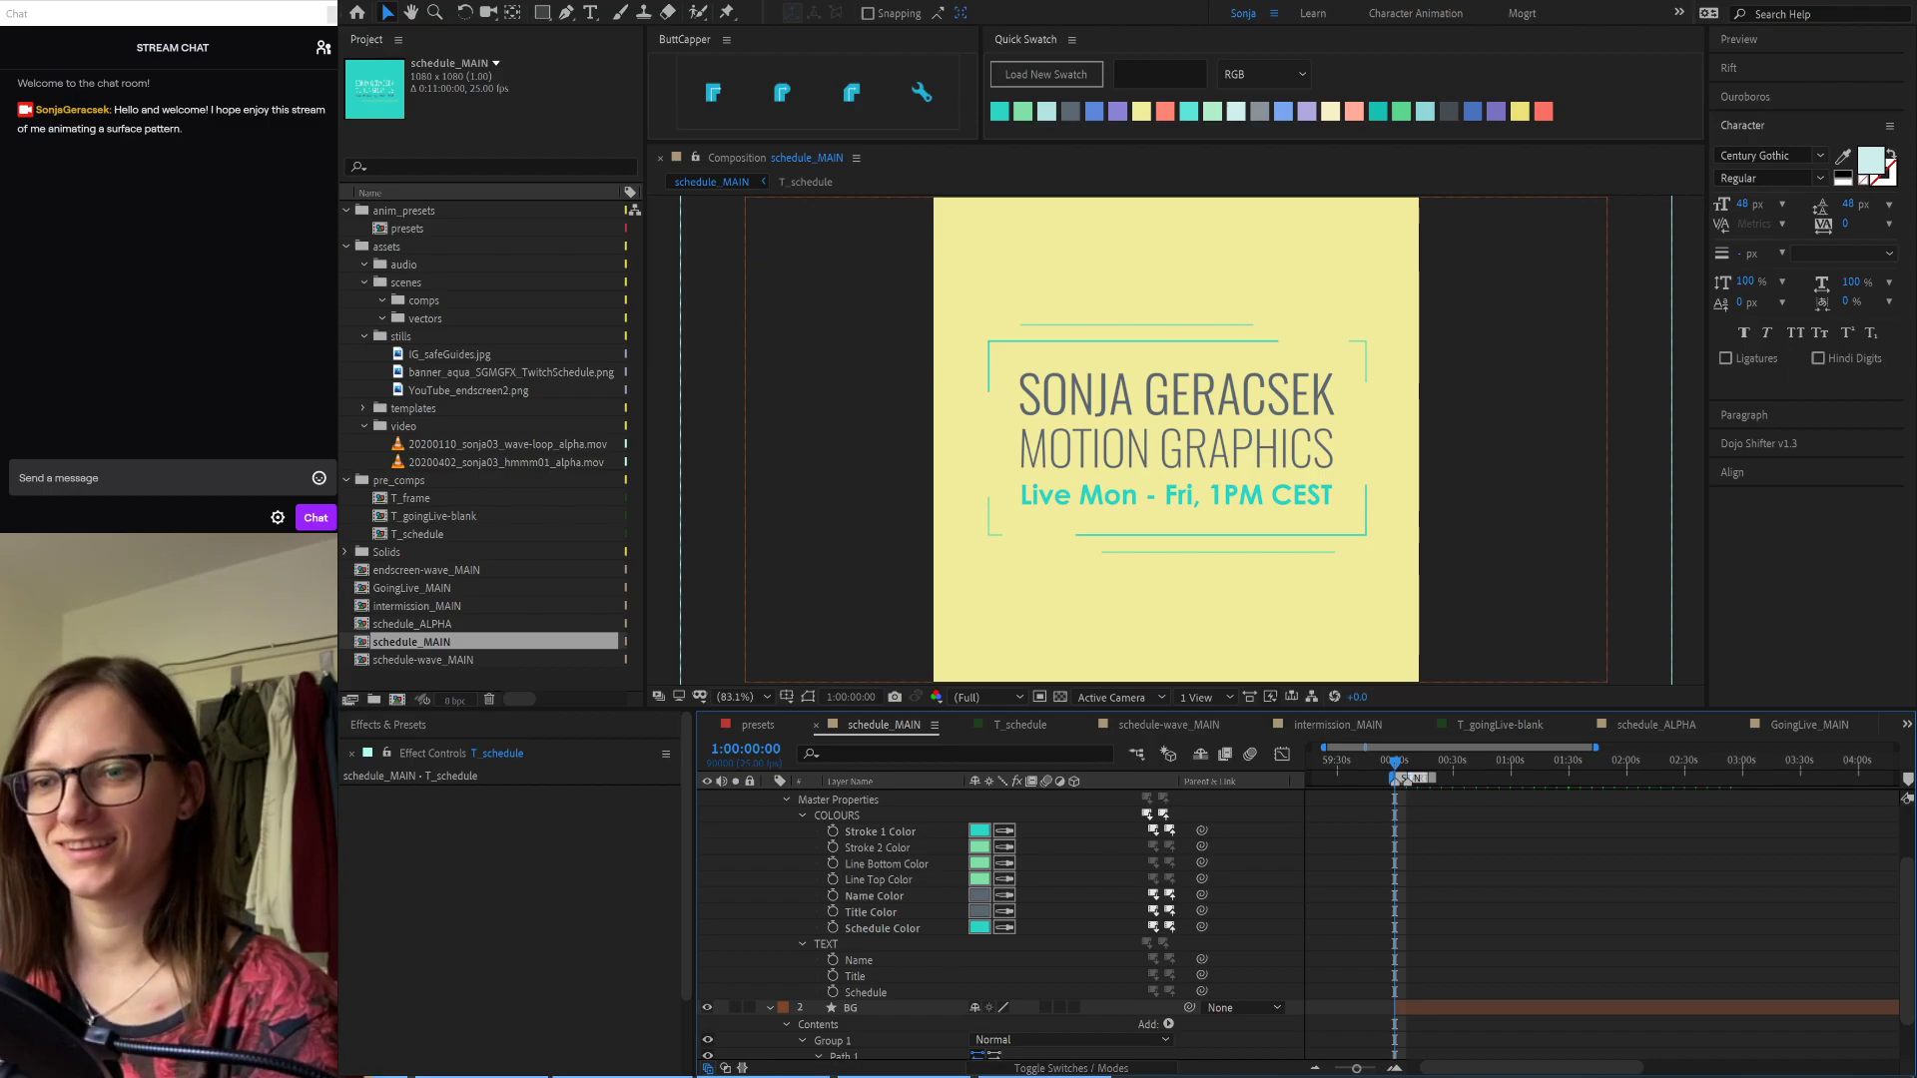
# Step: Open the After Effects project starting with 20200527_distan from the 01_projectFiles folder
pyautogui.hotkey('alt', 'Tab')
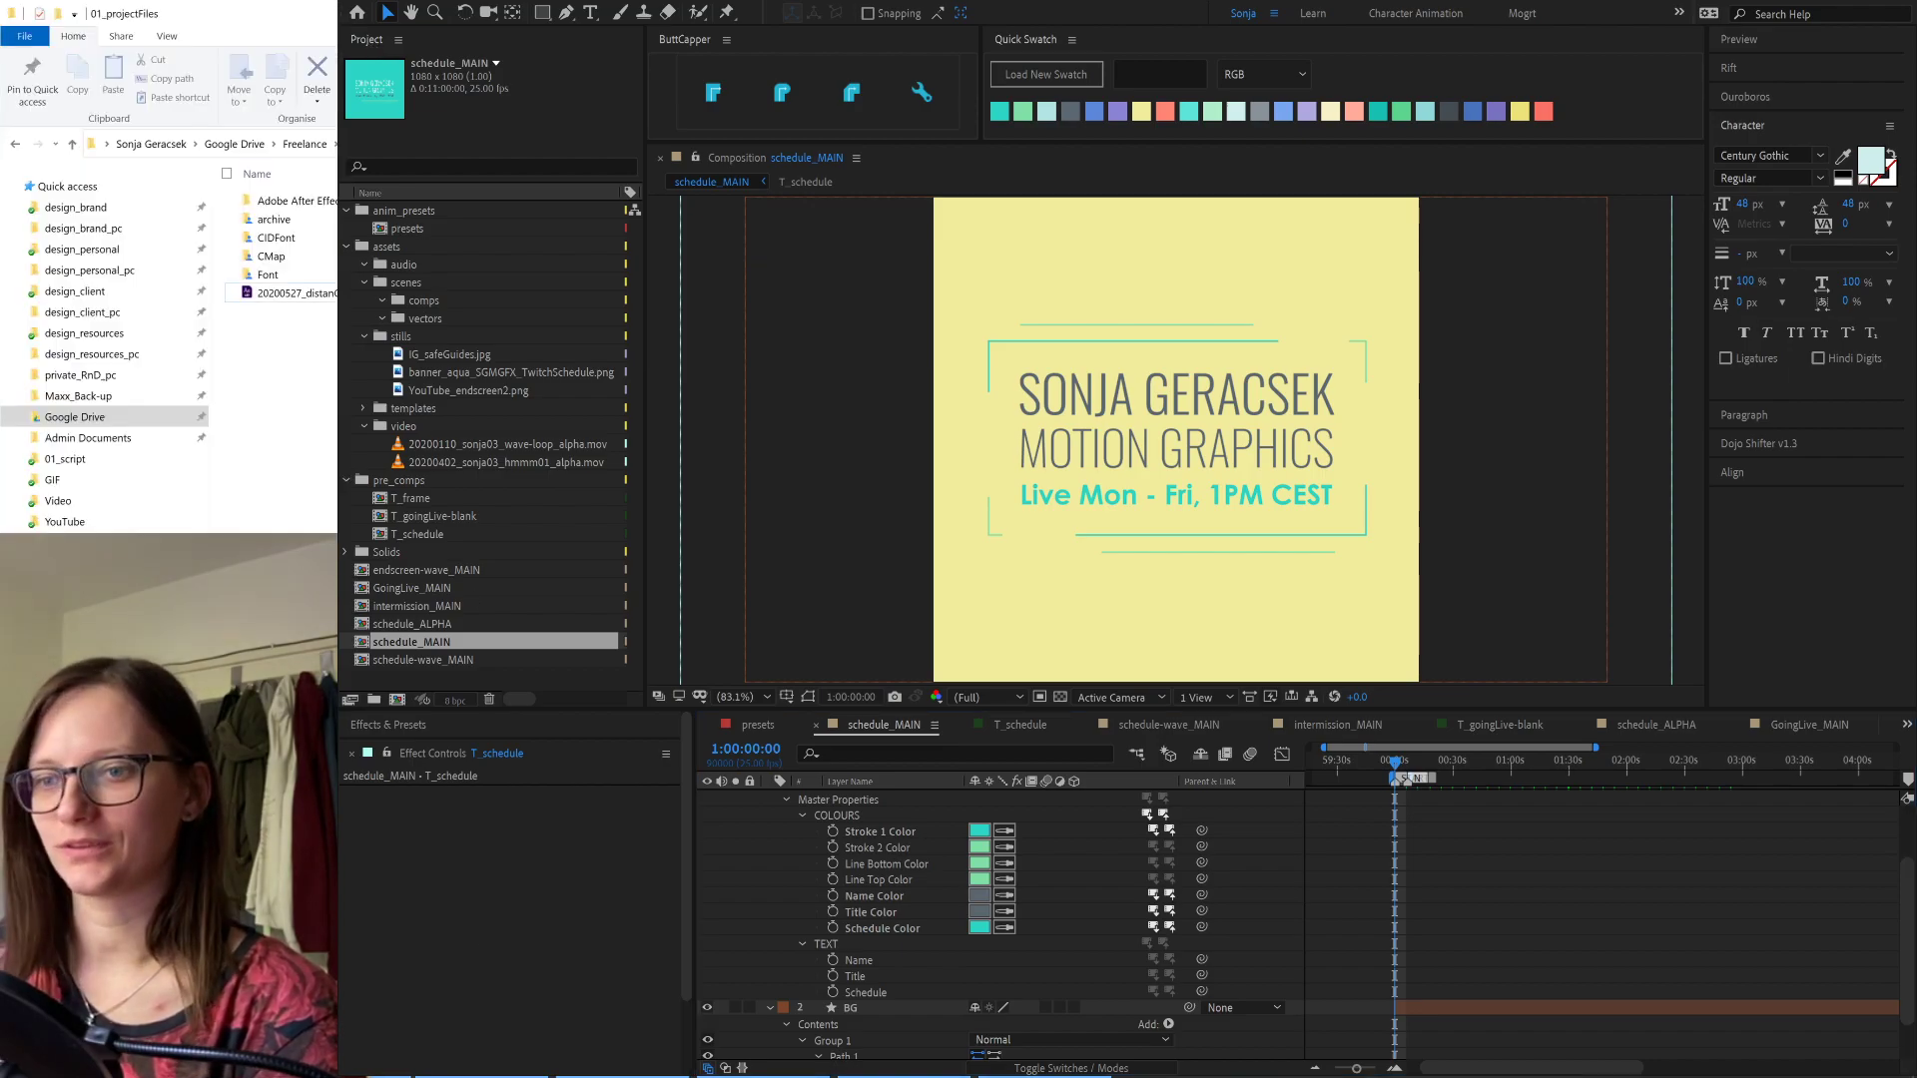
pyautogui.doubleClick(290, 293)
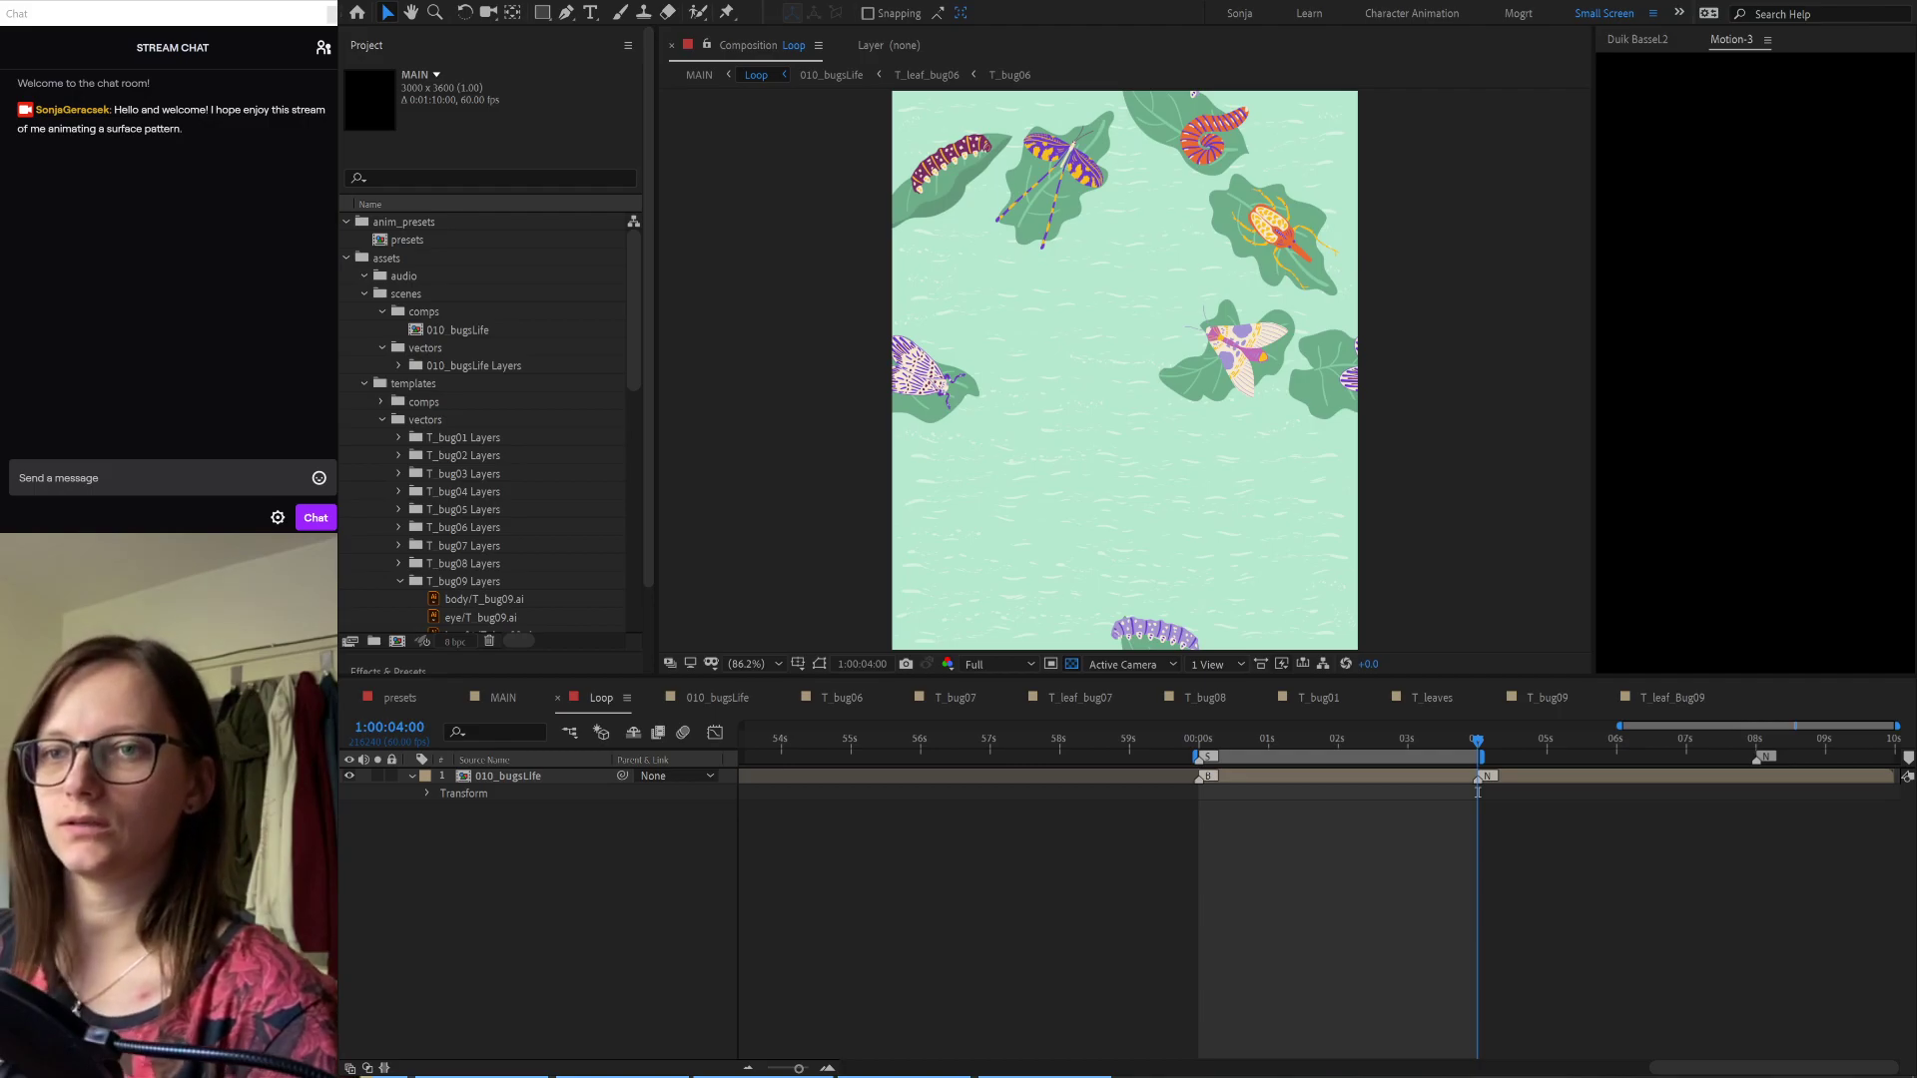
pyautogui.click(925, 916)
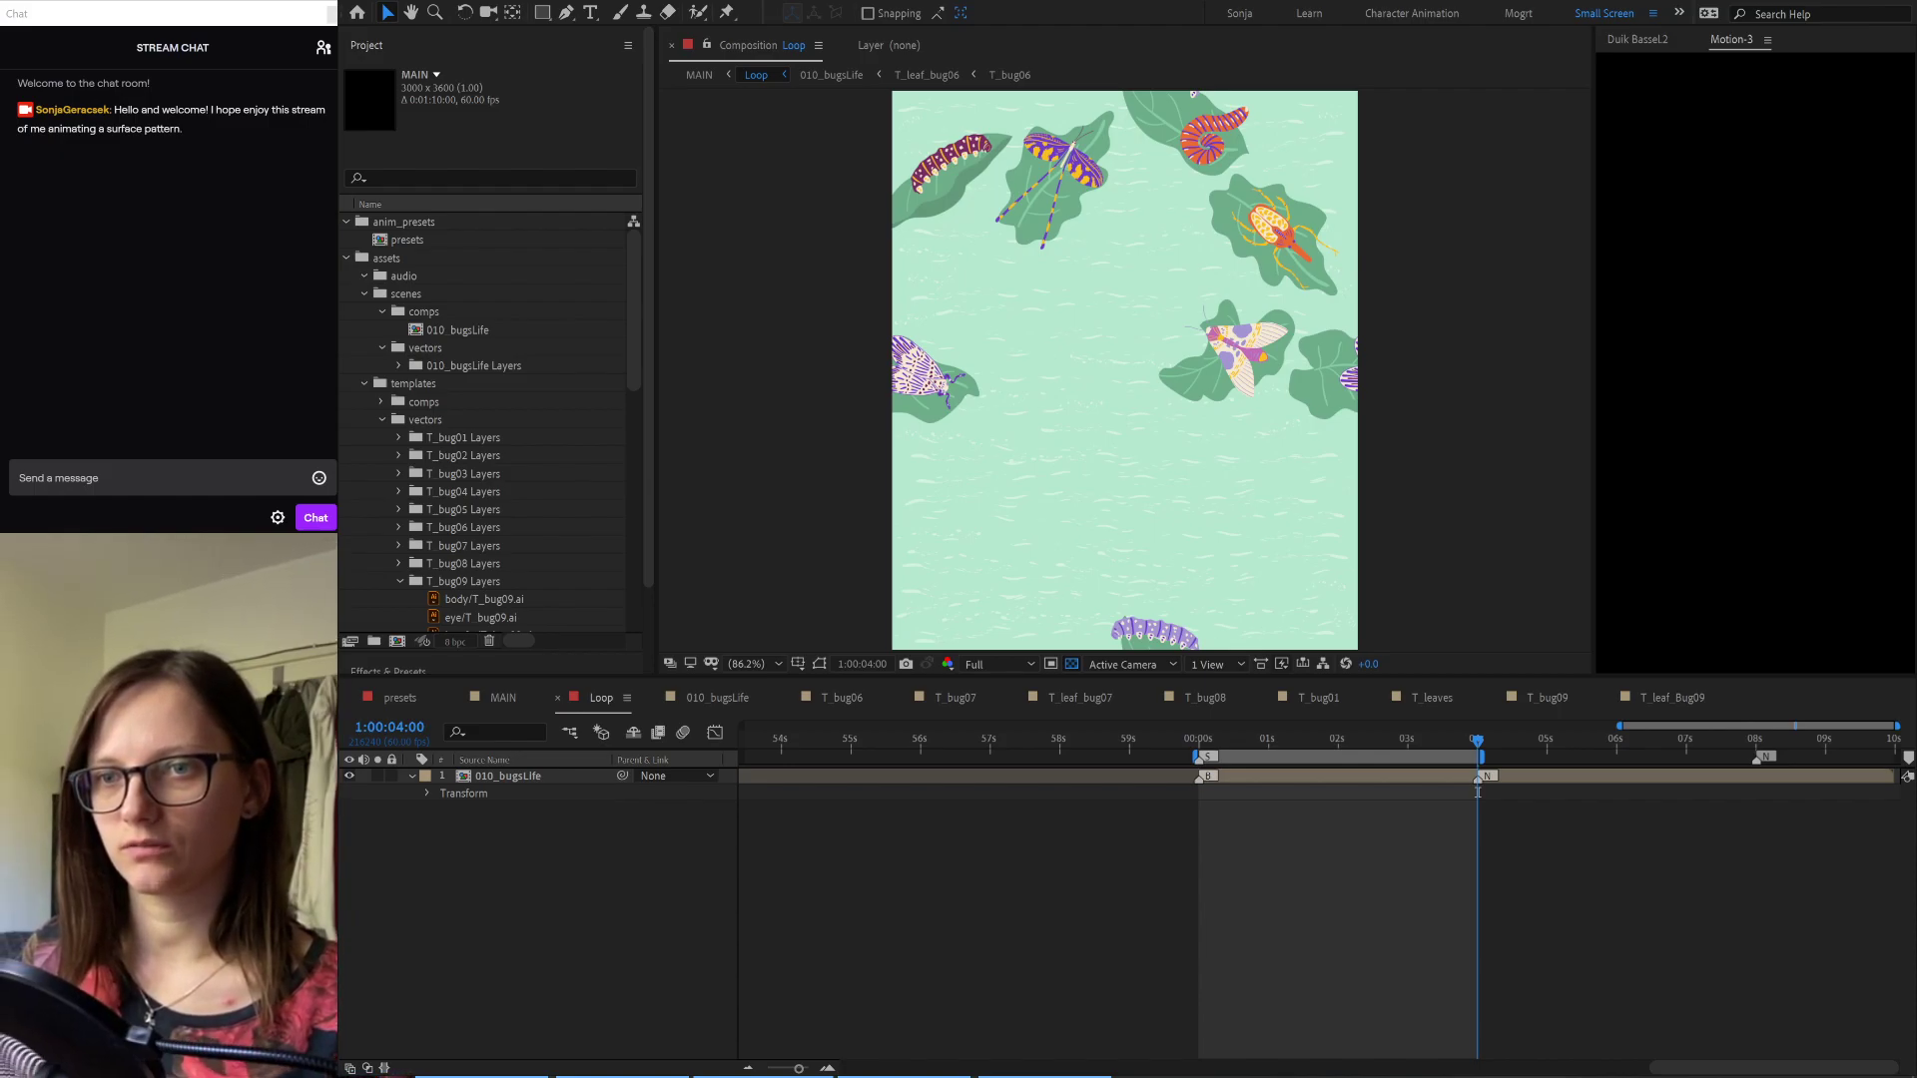
pyautogui.click(1010, 912)
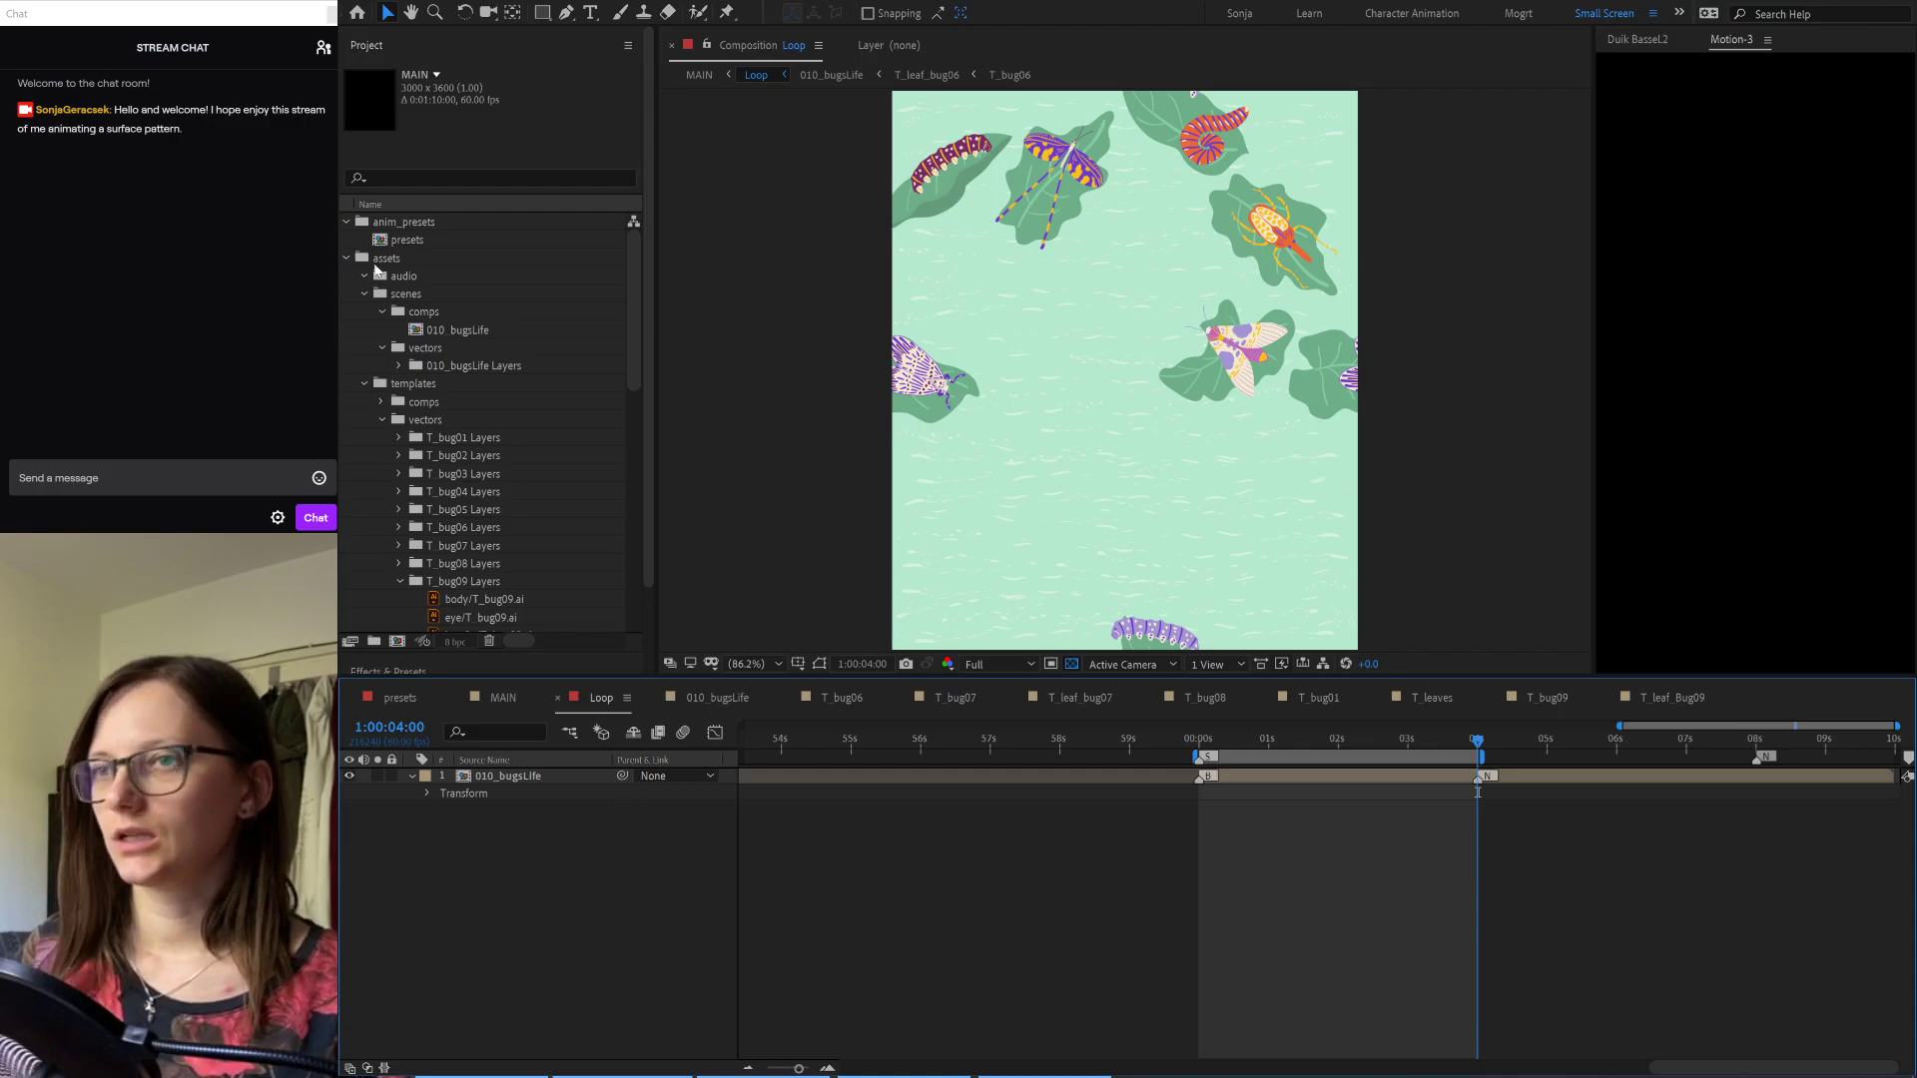
# Step: Collapse the T_bug09 Layers folder, then open the 010_bugsLife composition and preview it around 1:00:02:30
pyautogui.click(400, 581)
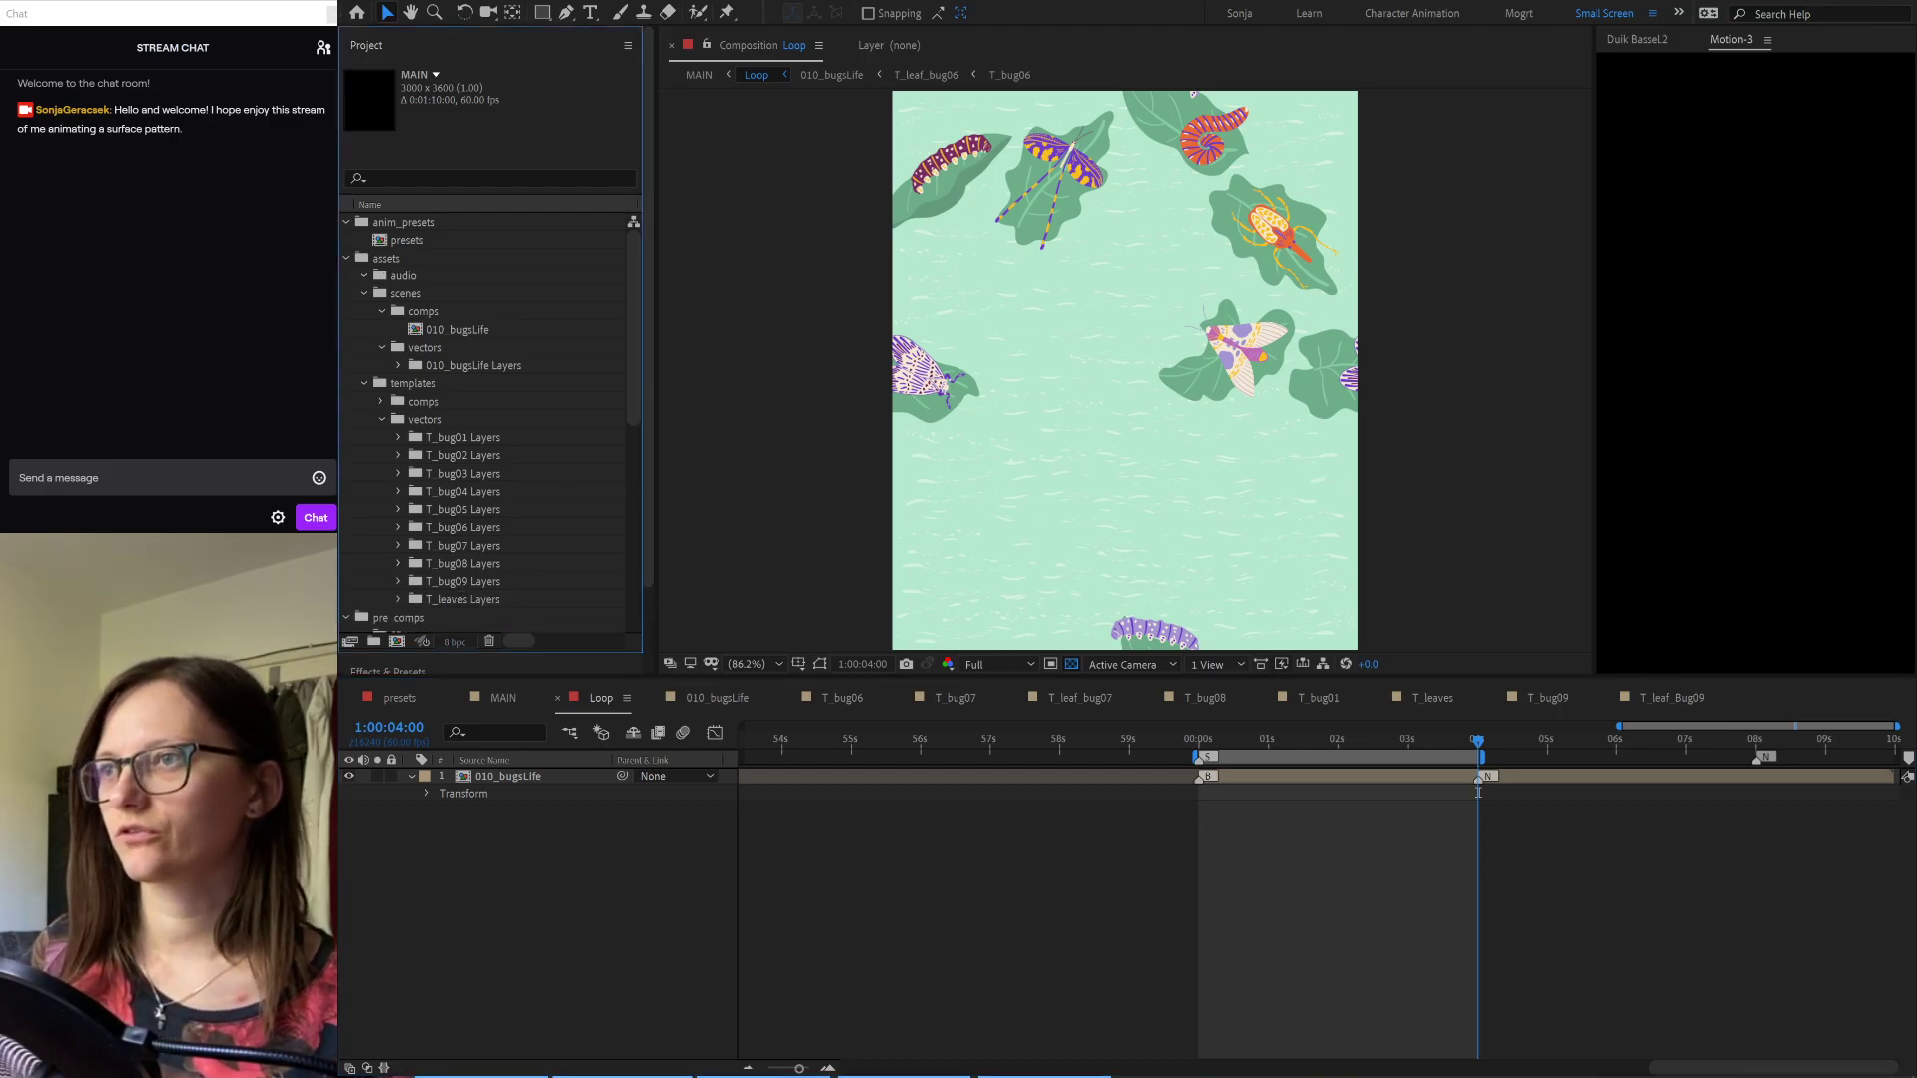
pyautogui.click(717, 697)
pyautogui.click(1205, 739)
pyautogui.press('space')
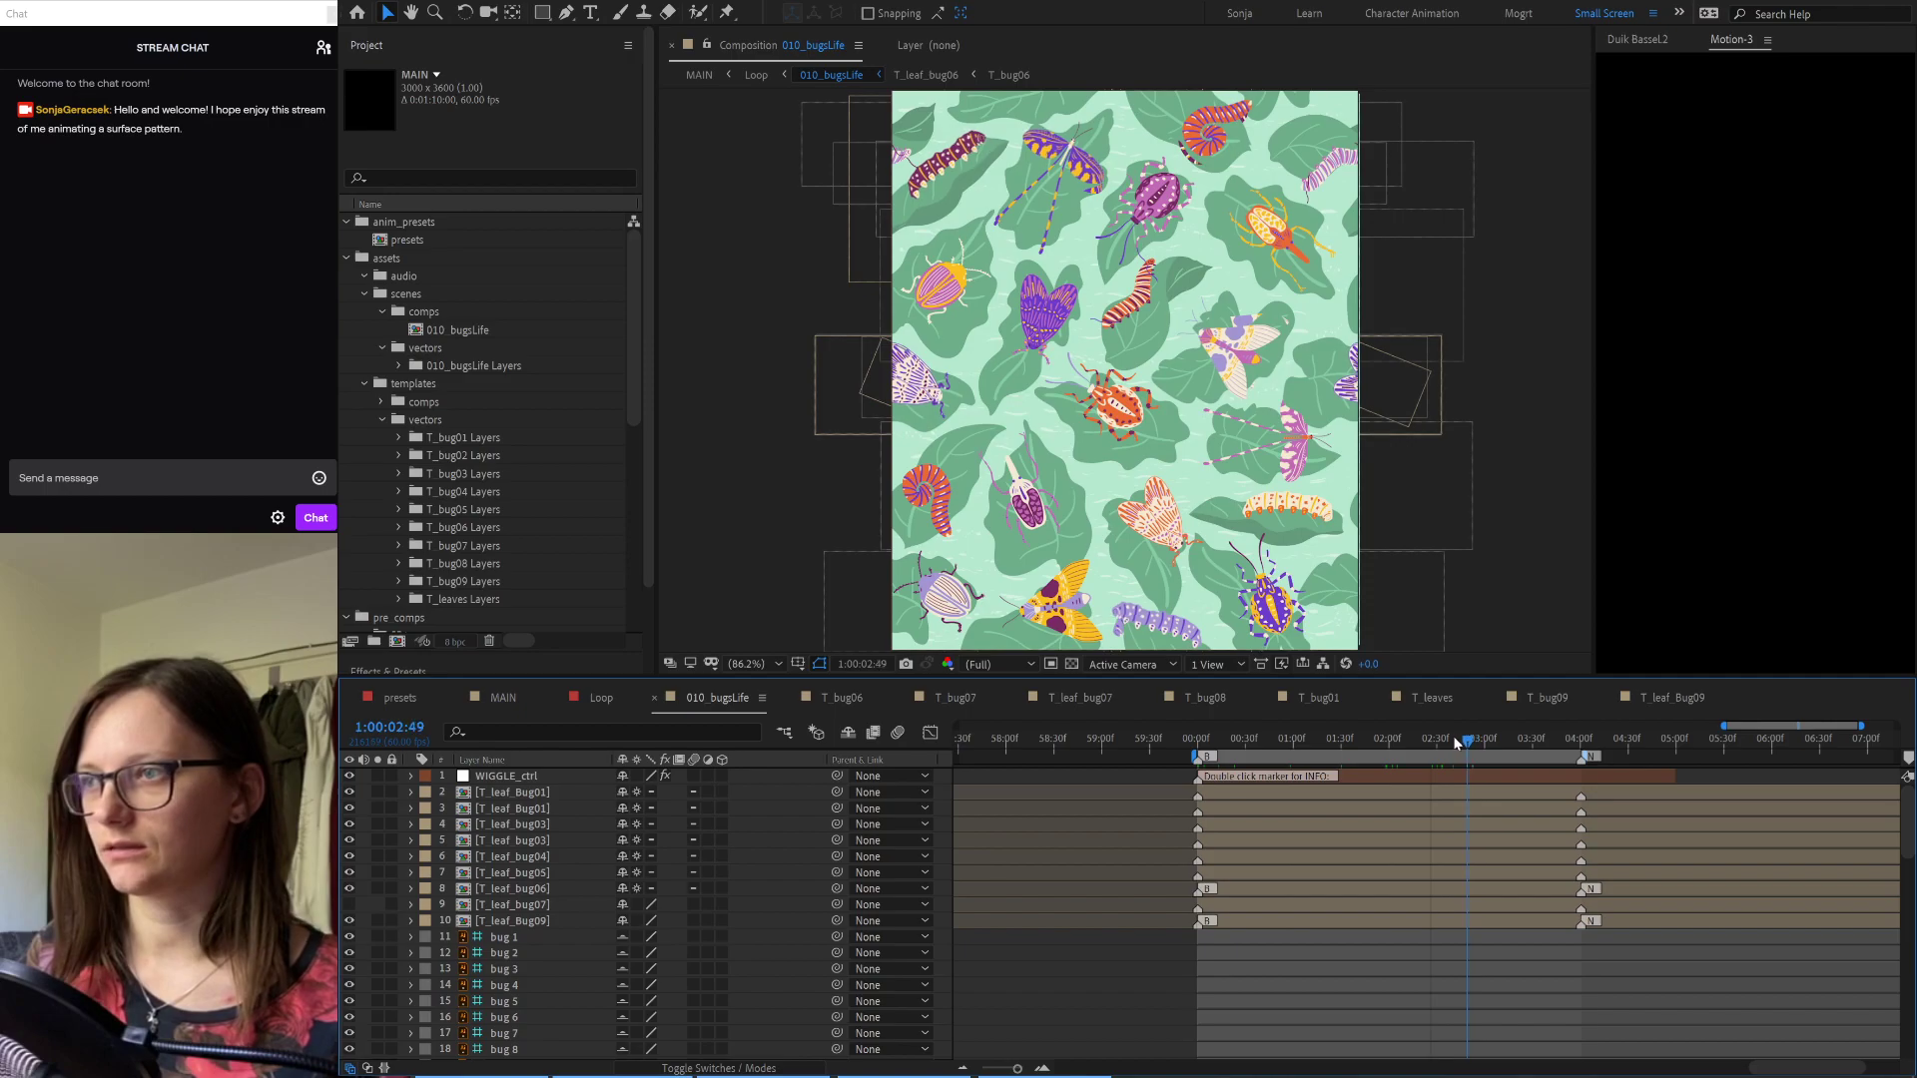
pyautogui.click(1437, 741)
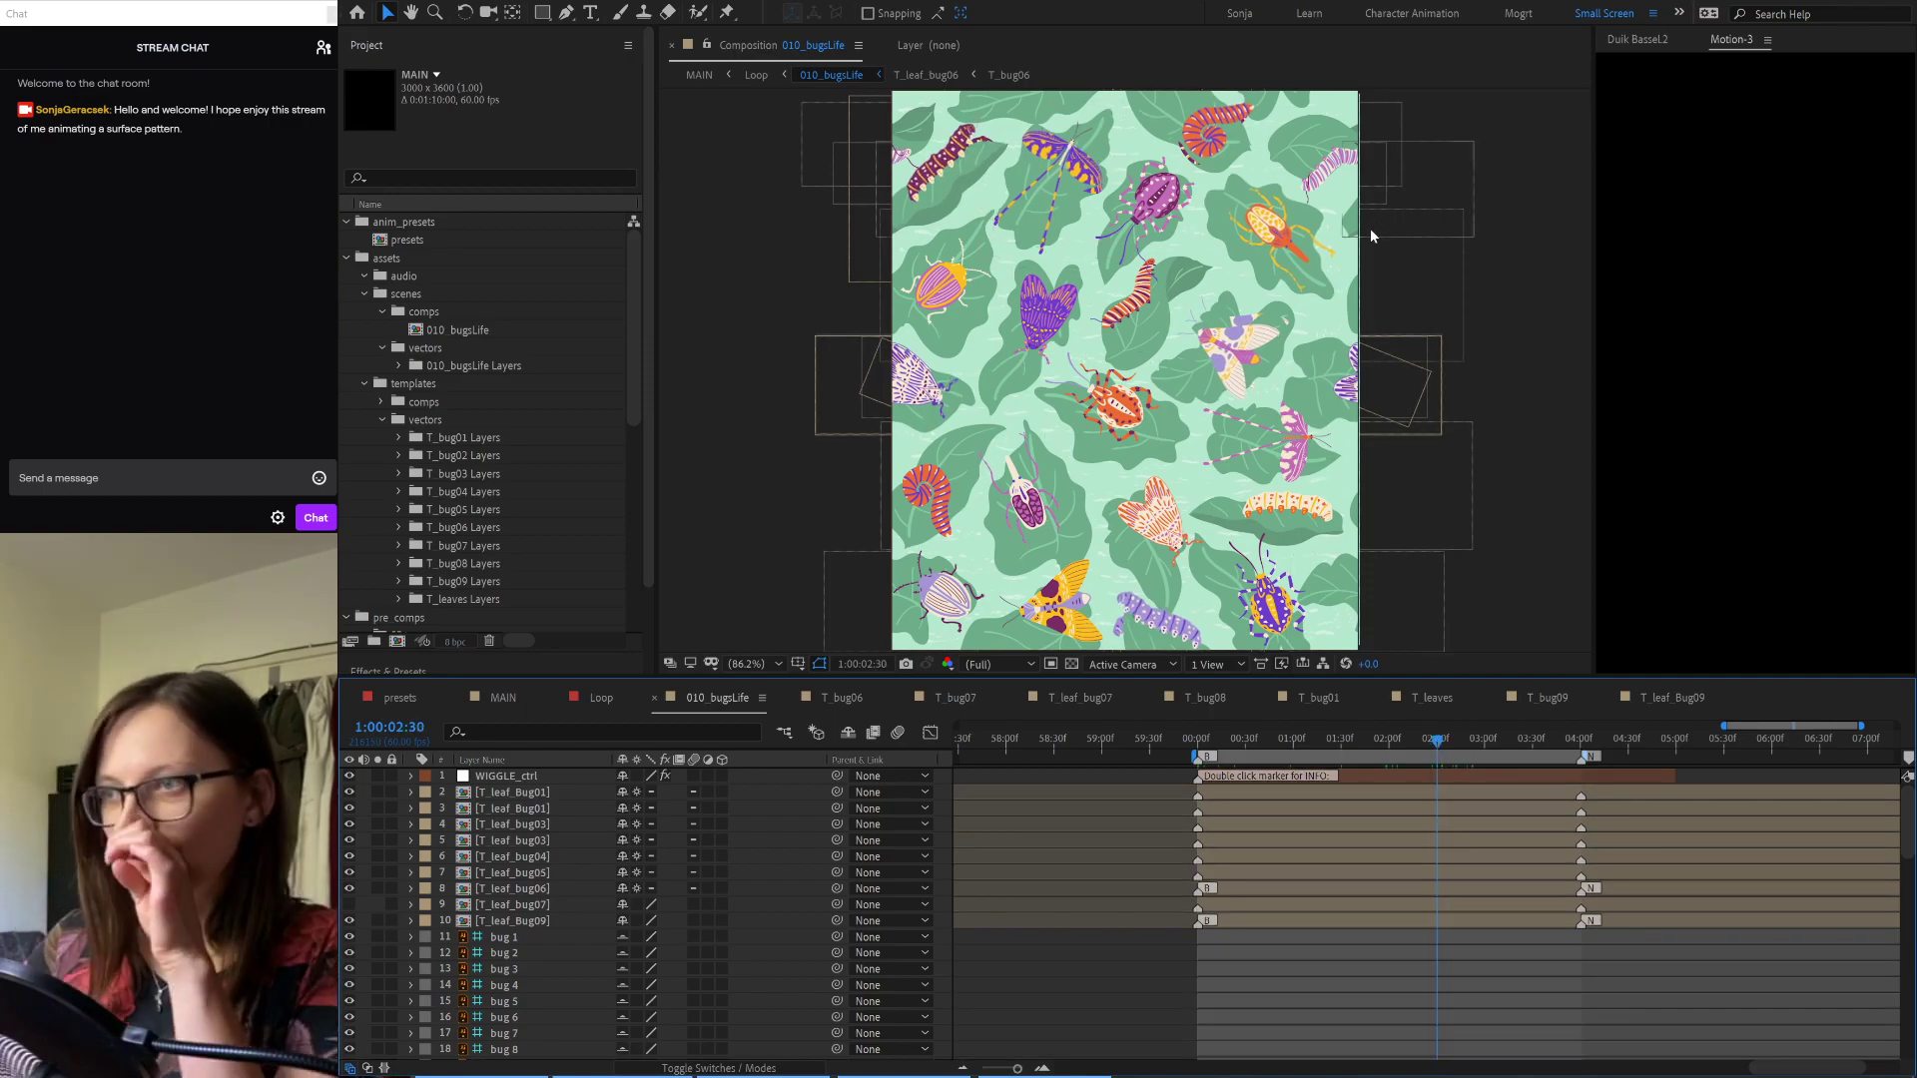
# Step: Examine how the white-and-purple beetle and the orange-and-yellow beetle are layered in the 010_bugsLife composition and which template compositions exist
pyautogui.scroll(-5, 525, 489)
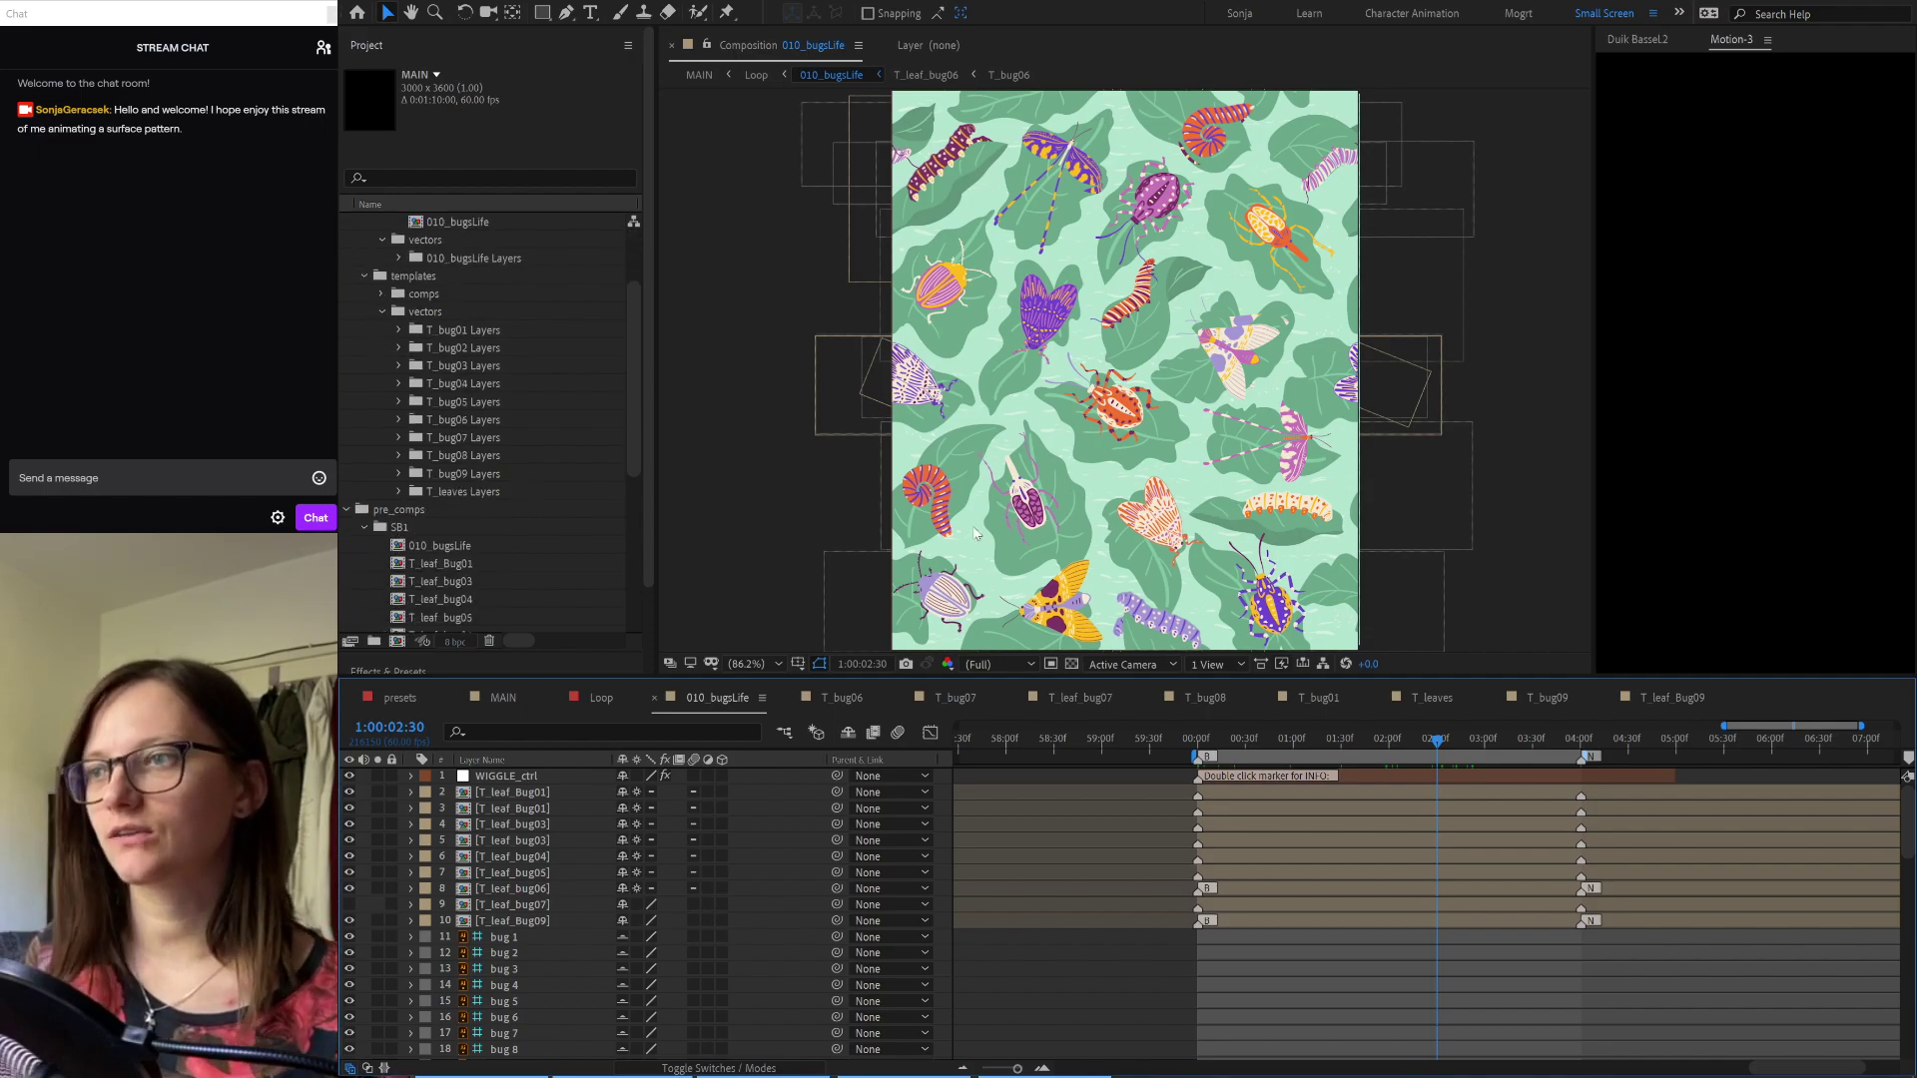
pyautogui.click(1016, 517)
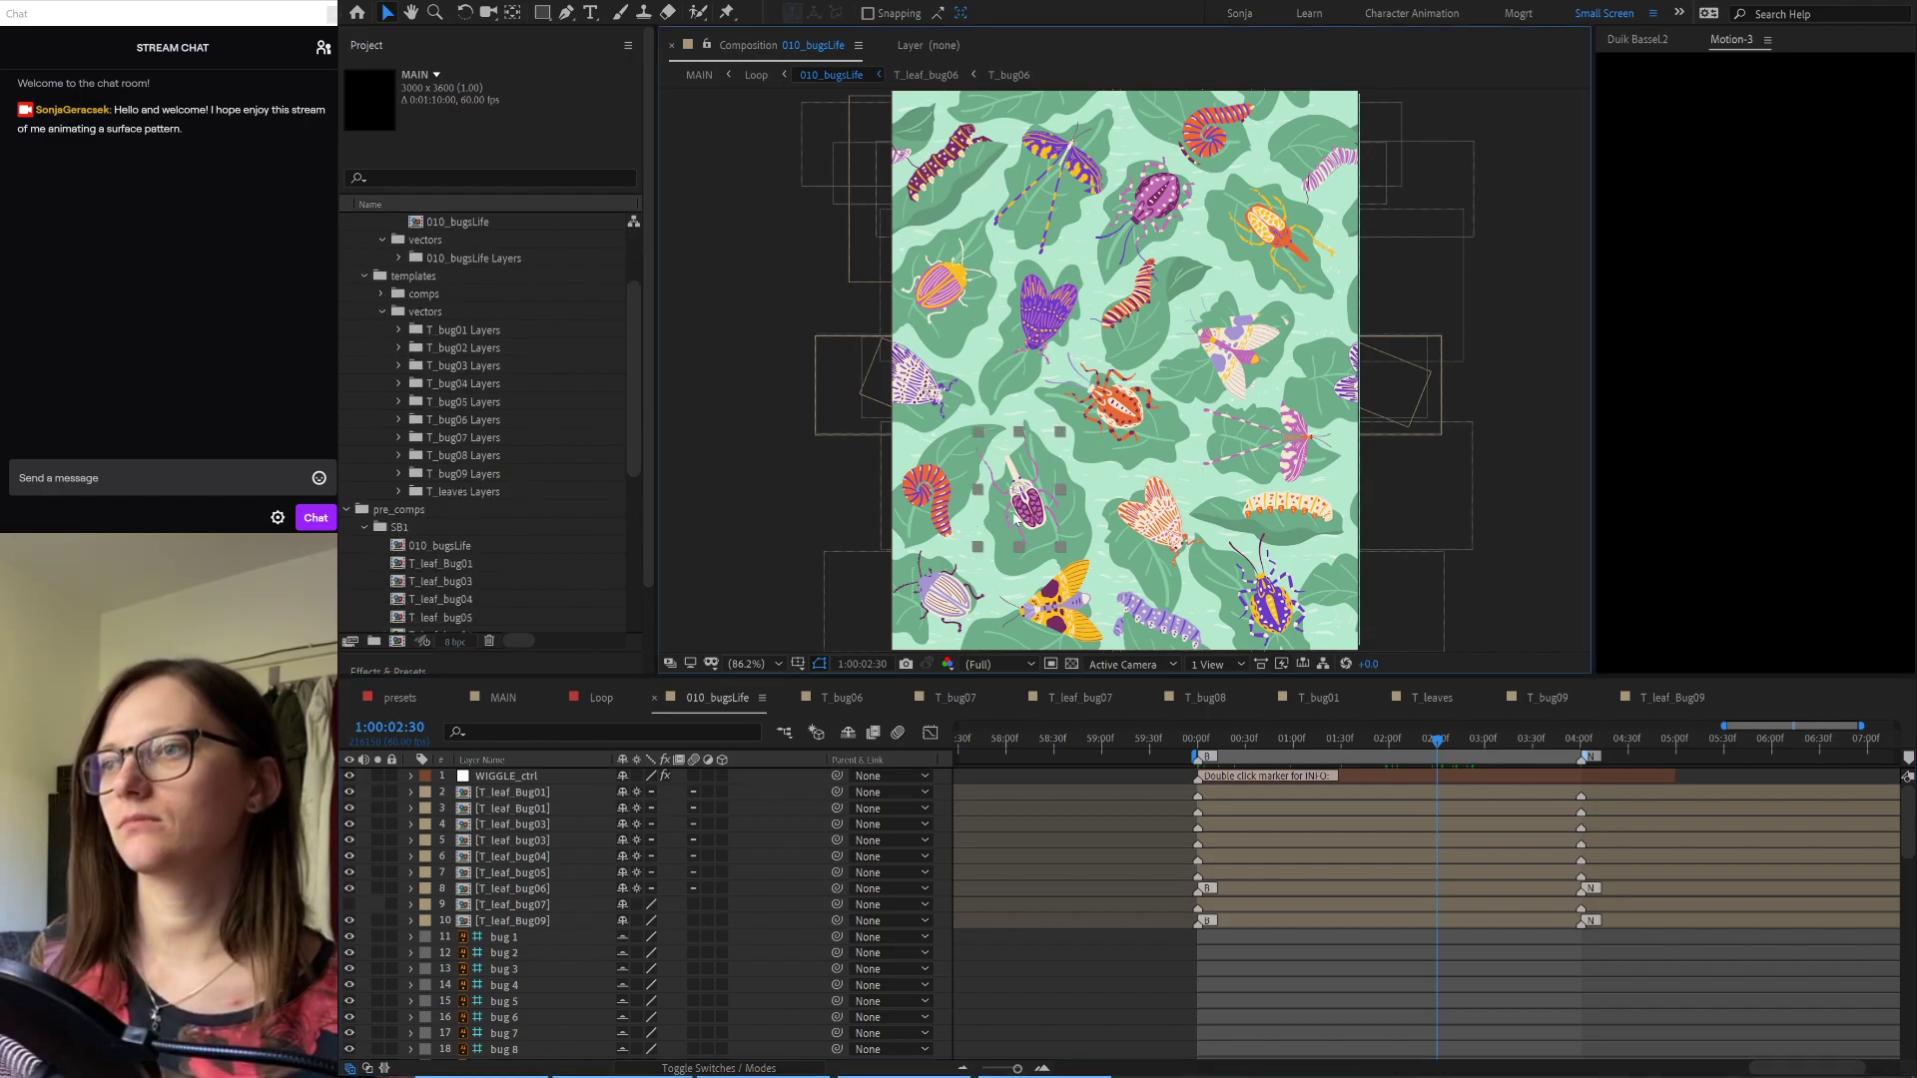
pyautogui.click(1128, 477)
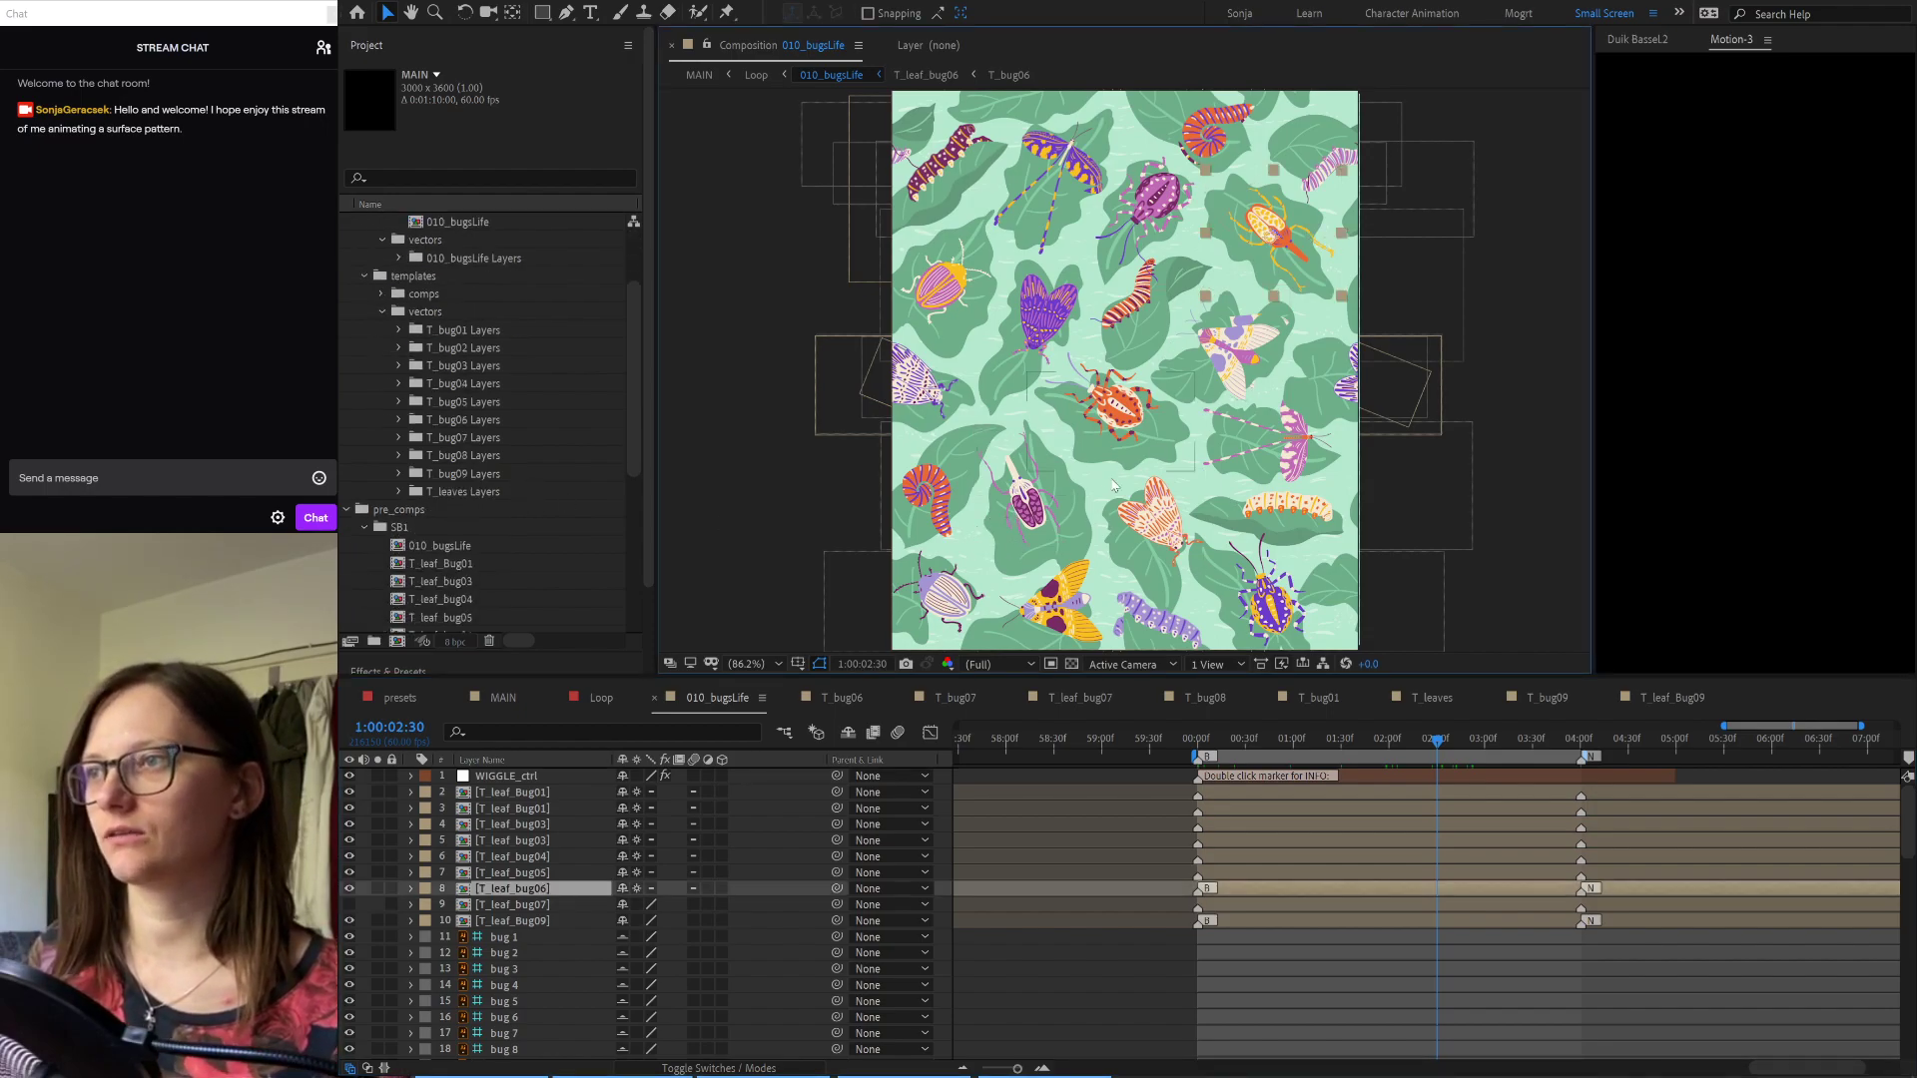
pyautogui.click(1035, 526)
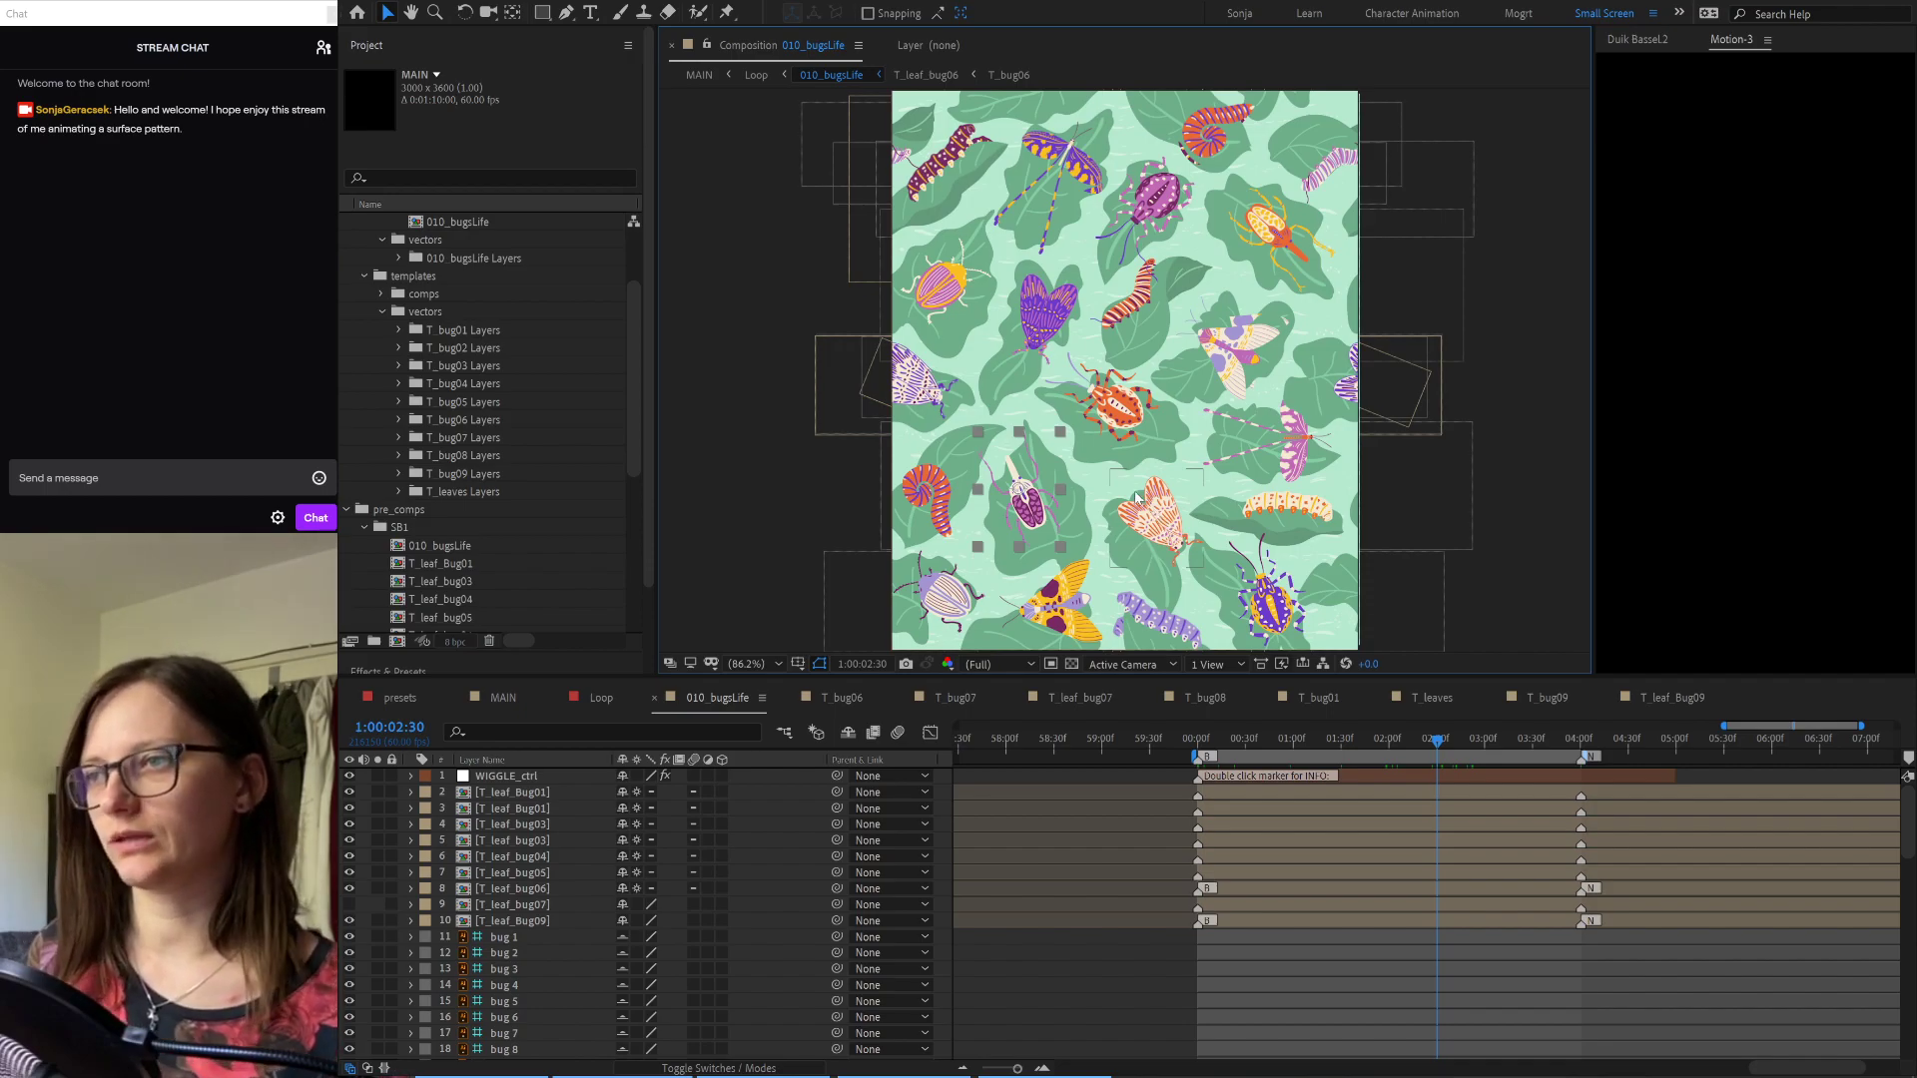
pyautogui.scroll(-5, 577, 527)
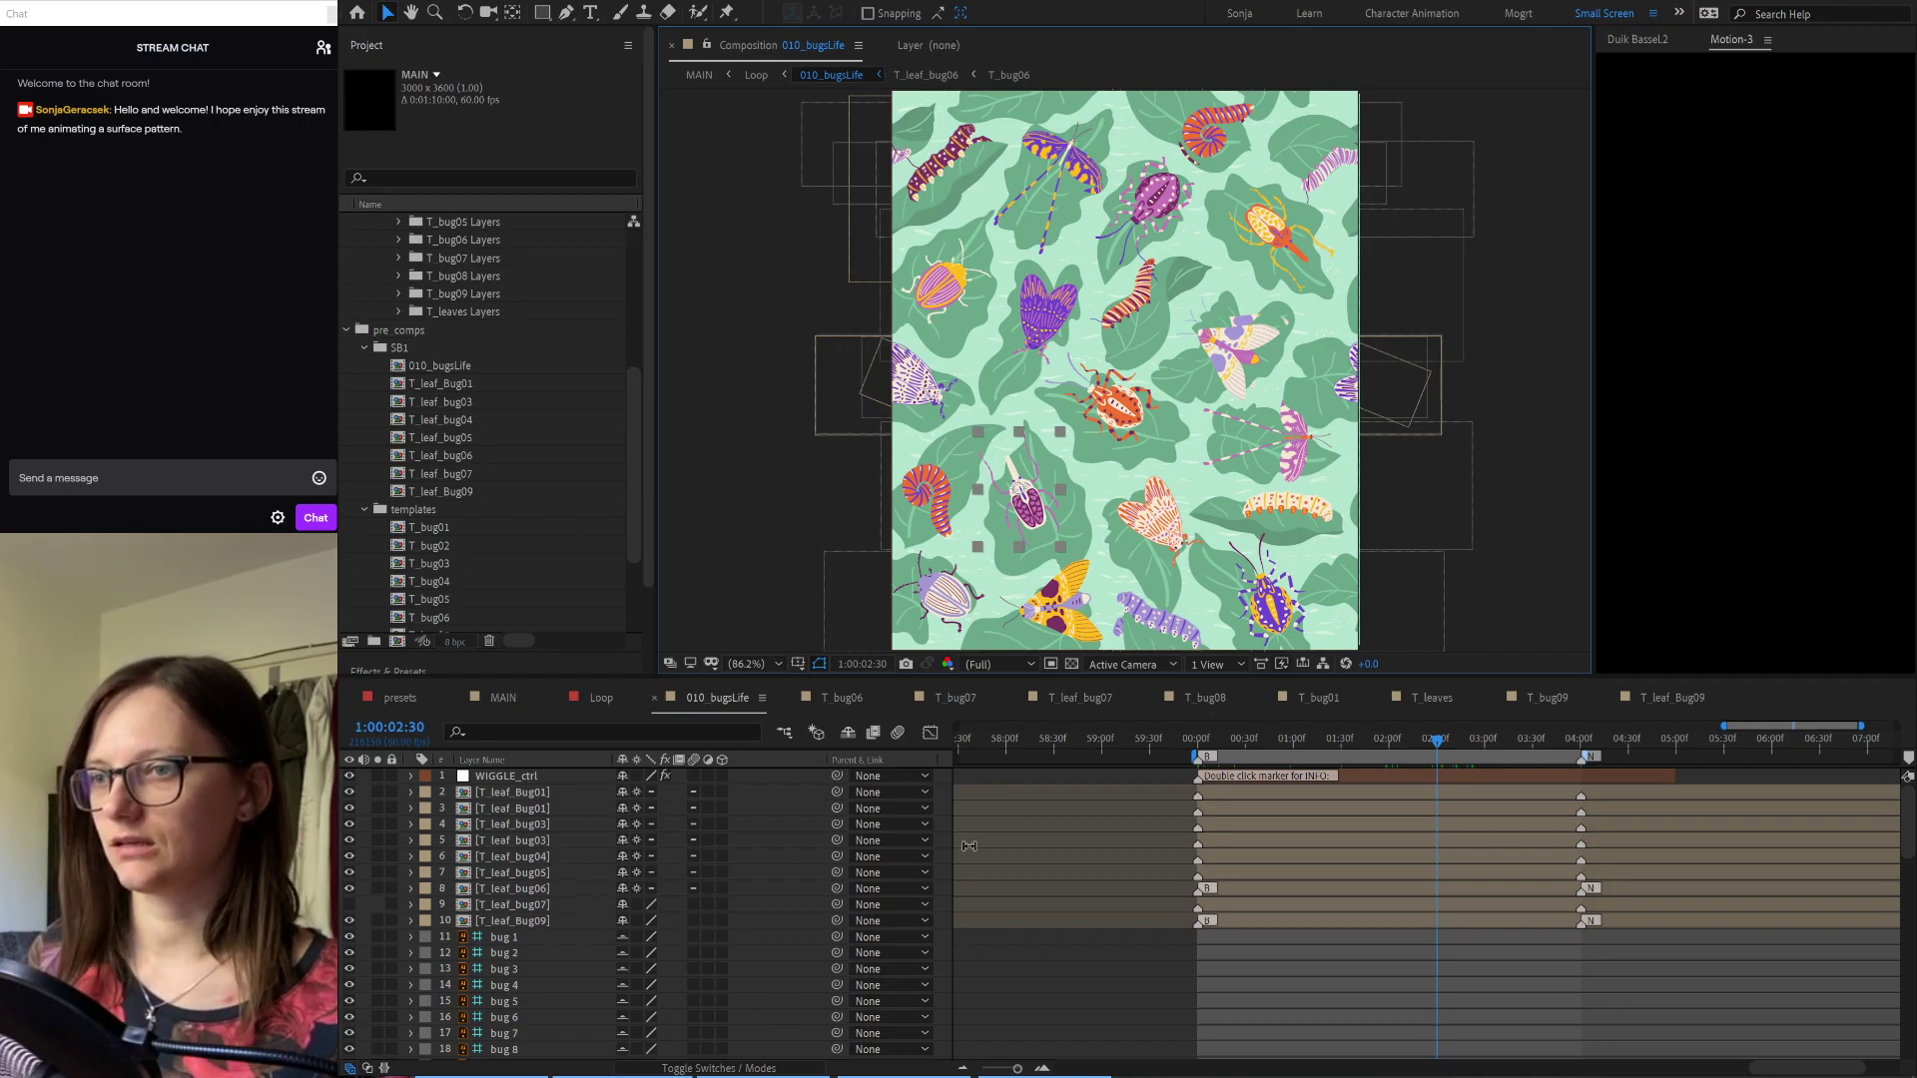
pyautogui.click(513, 939)
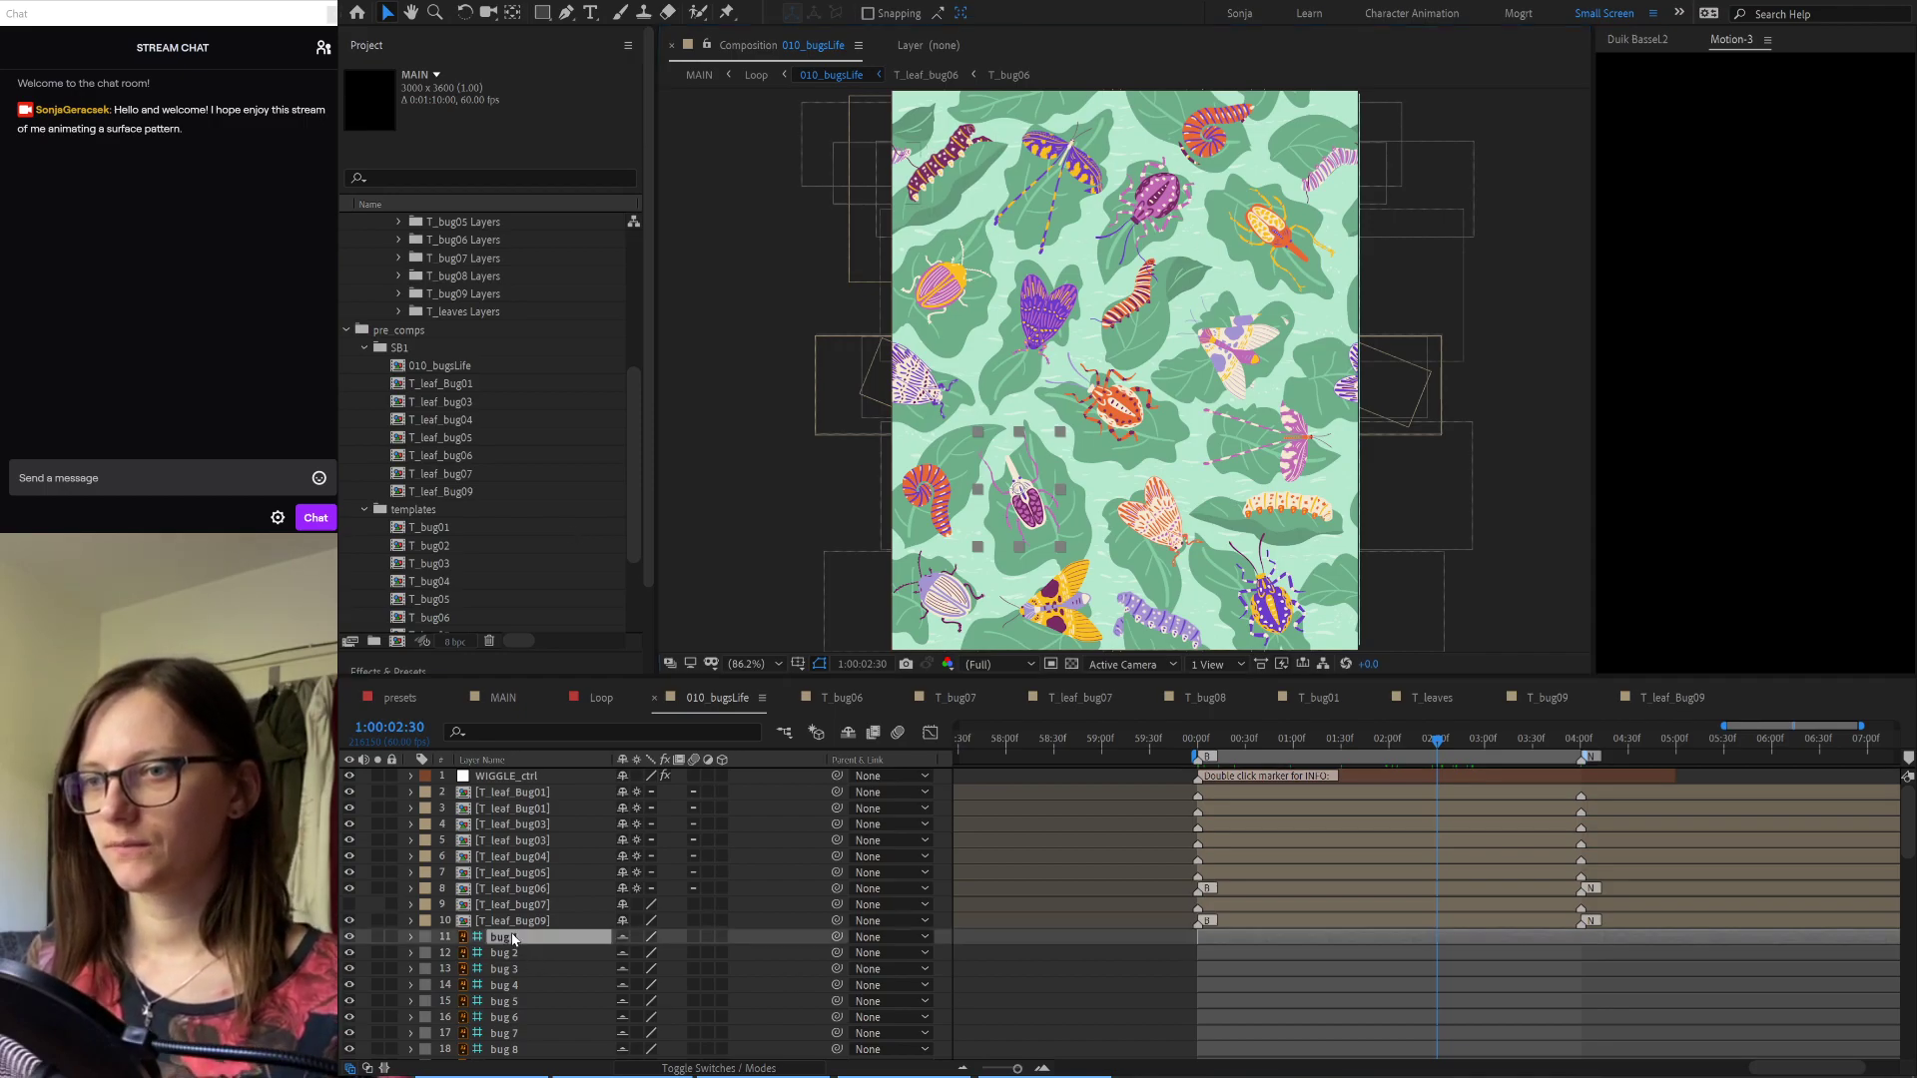
pyautogui.click(1273, 262)
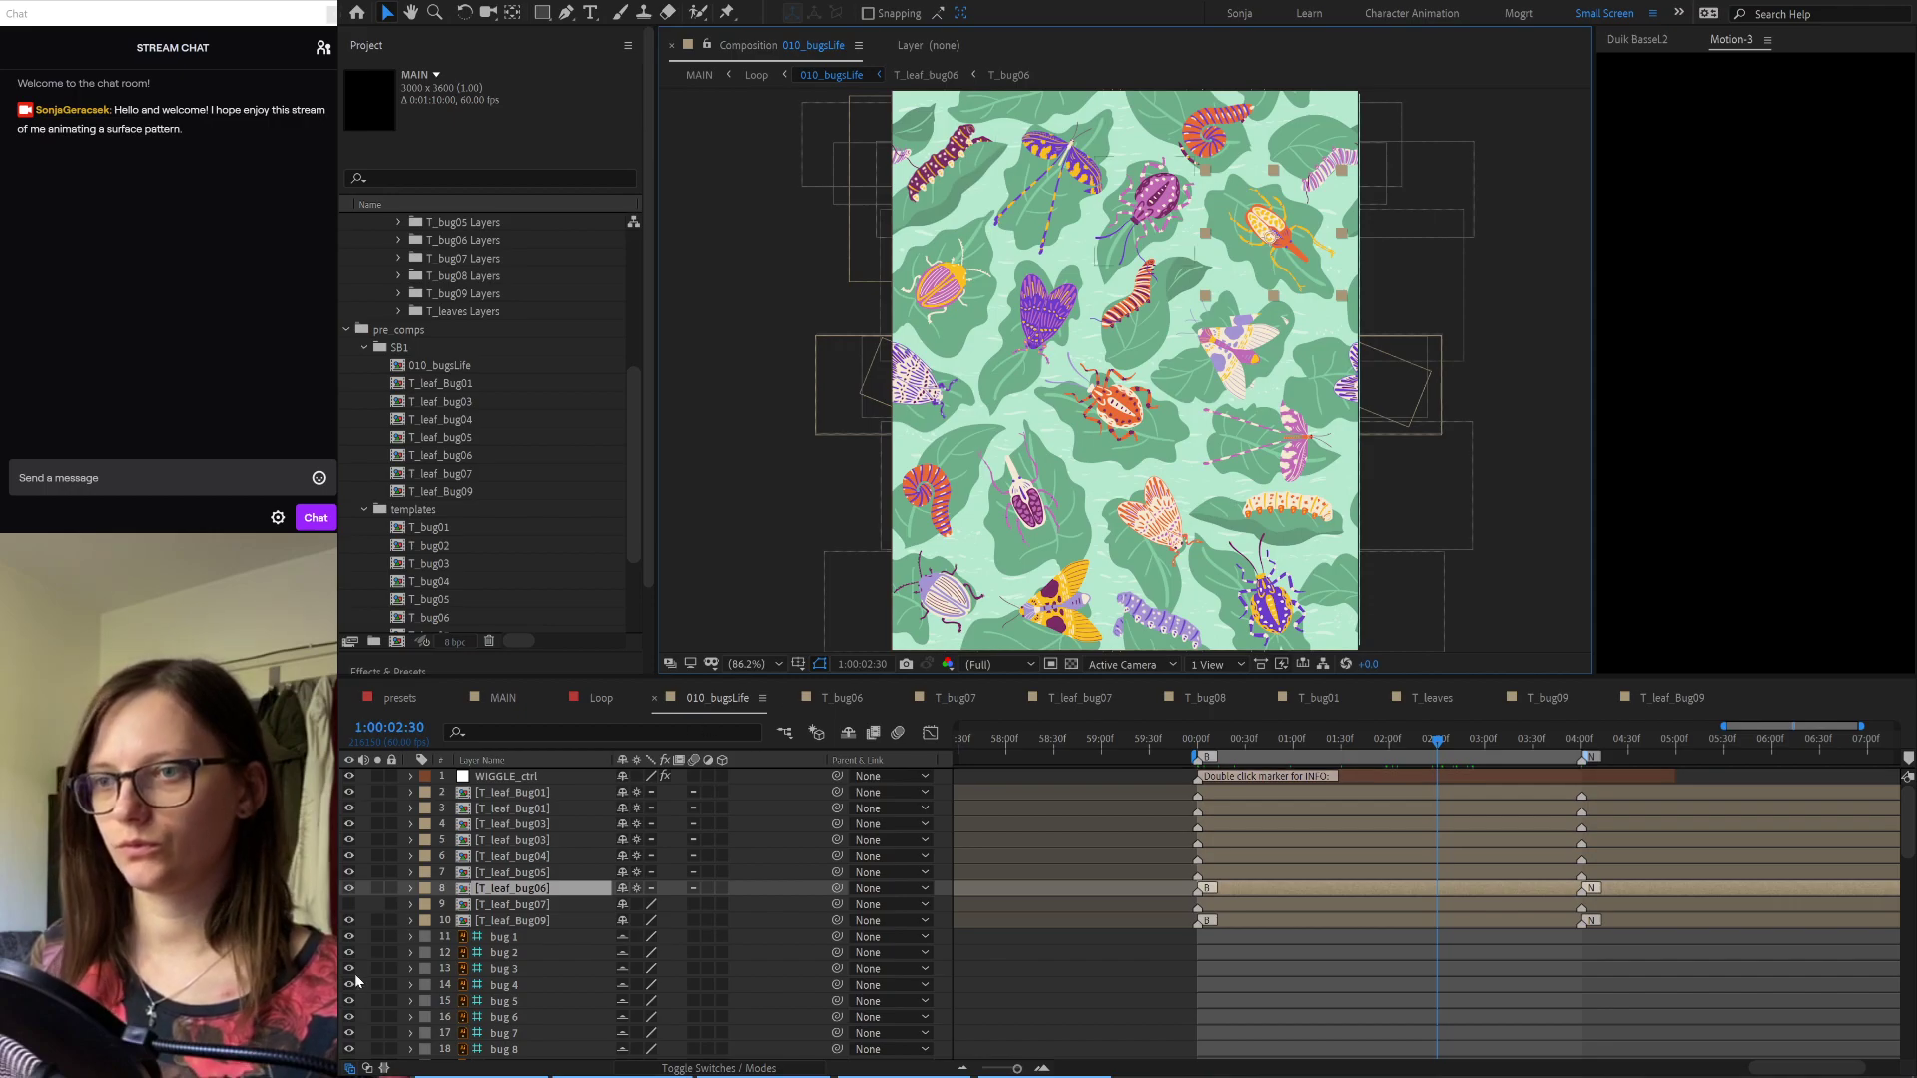
pyautogui.click(350, 939)
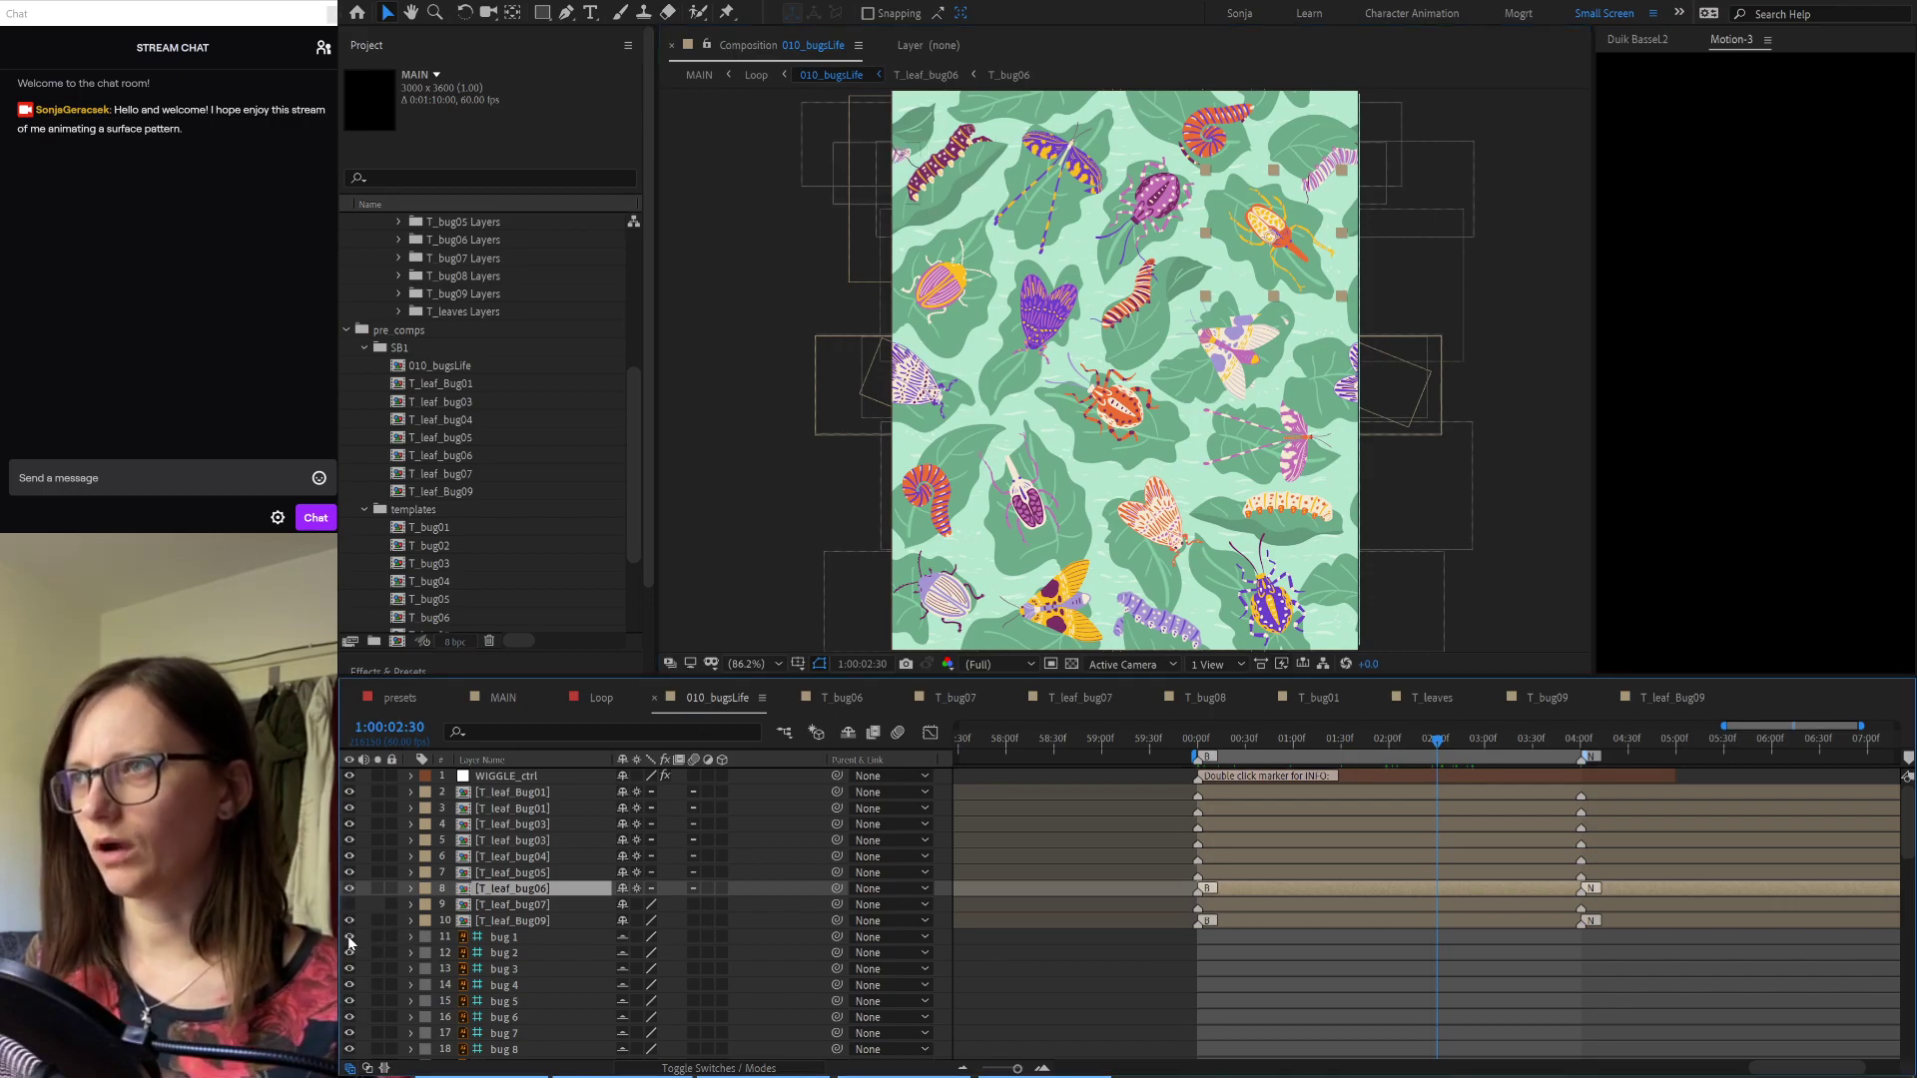
pyautogui.click(526, 942)
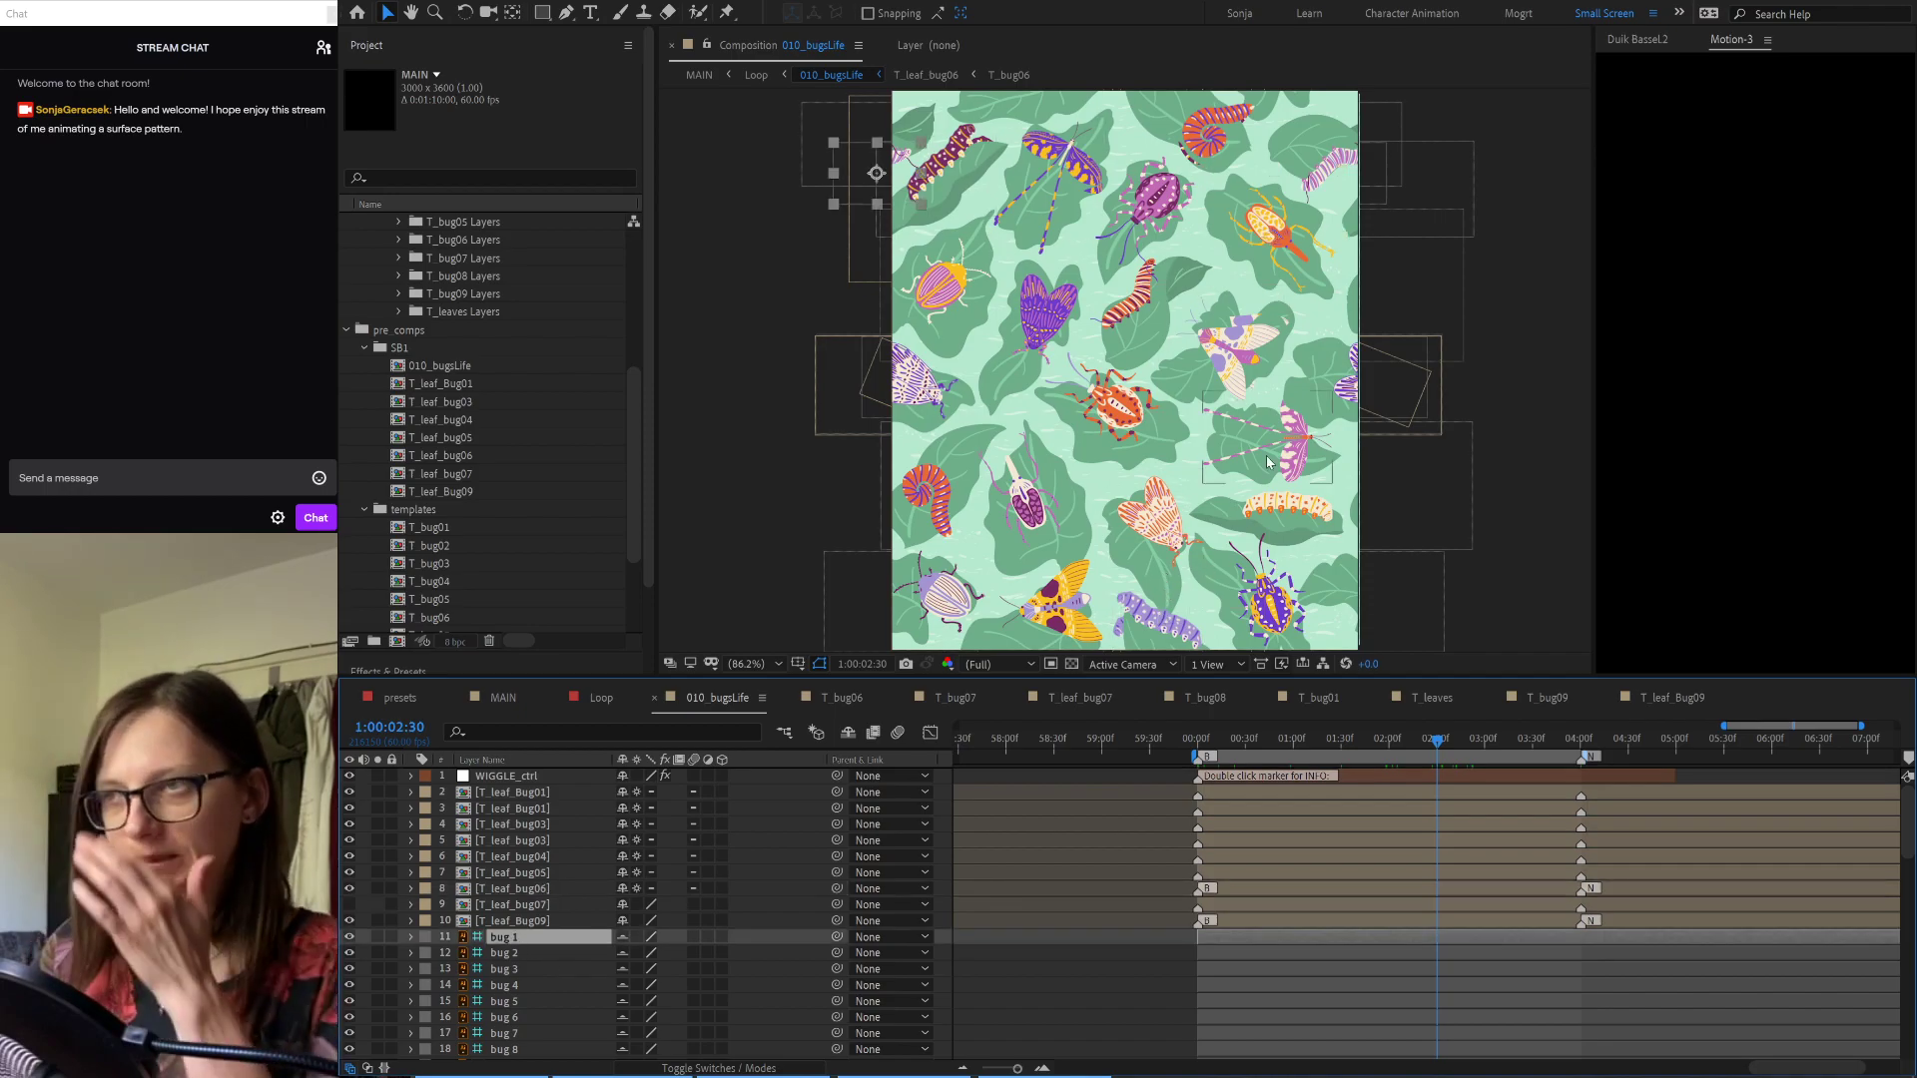
pyautogui.click(1282, 239)
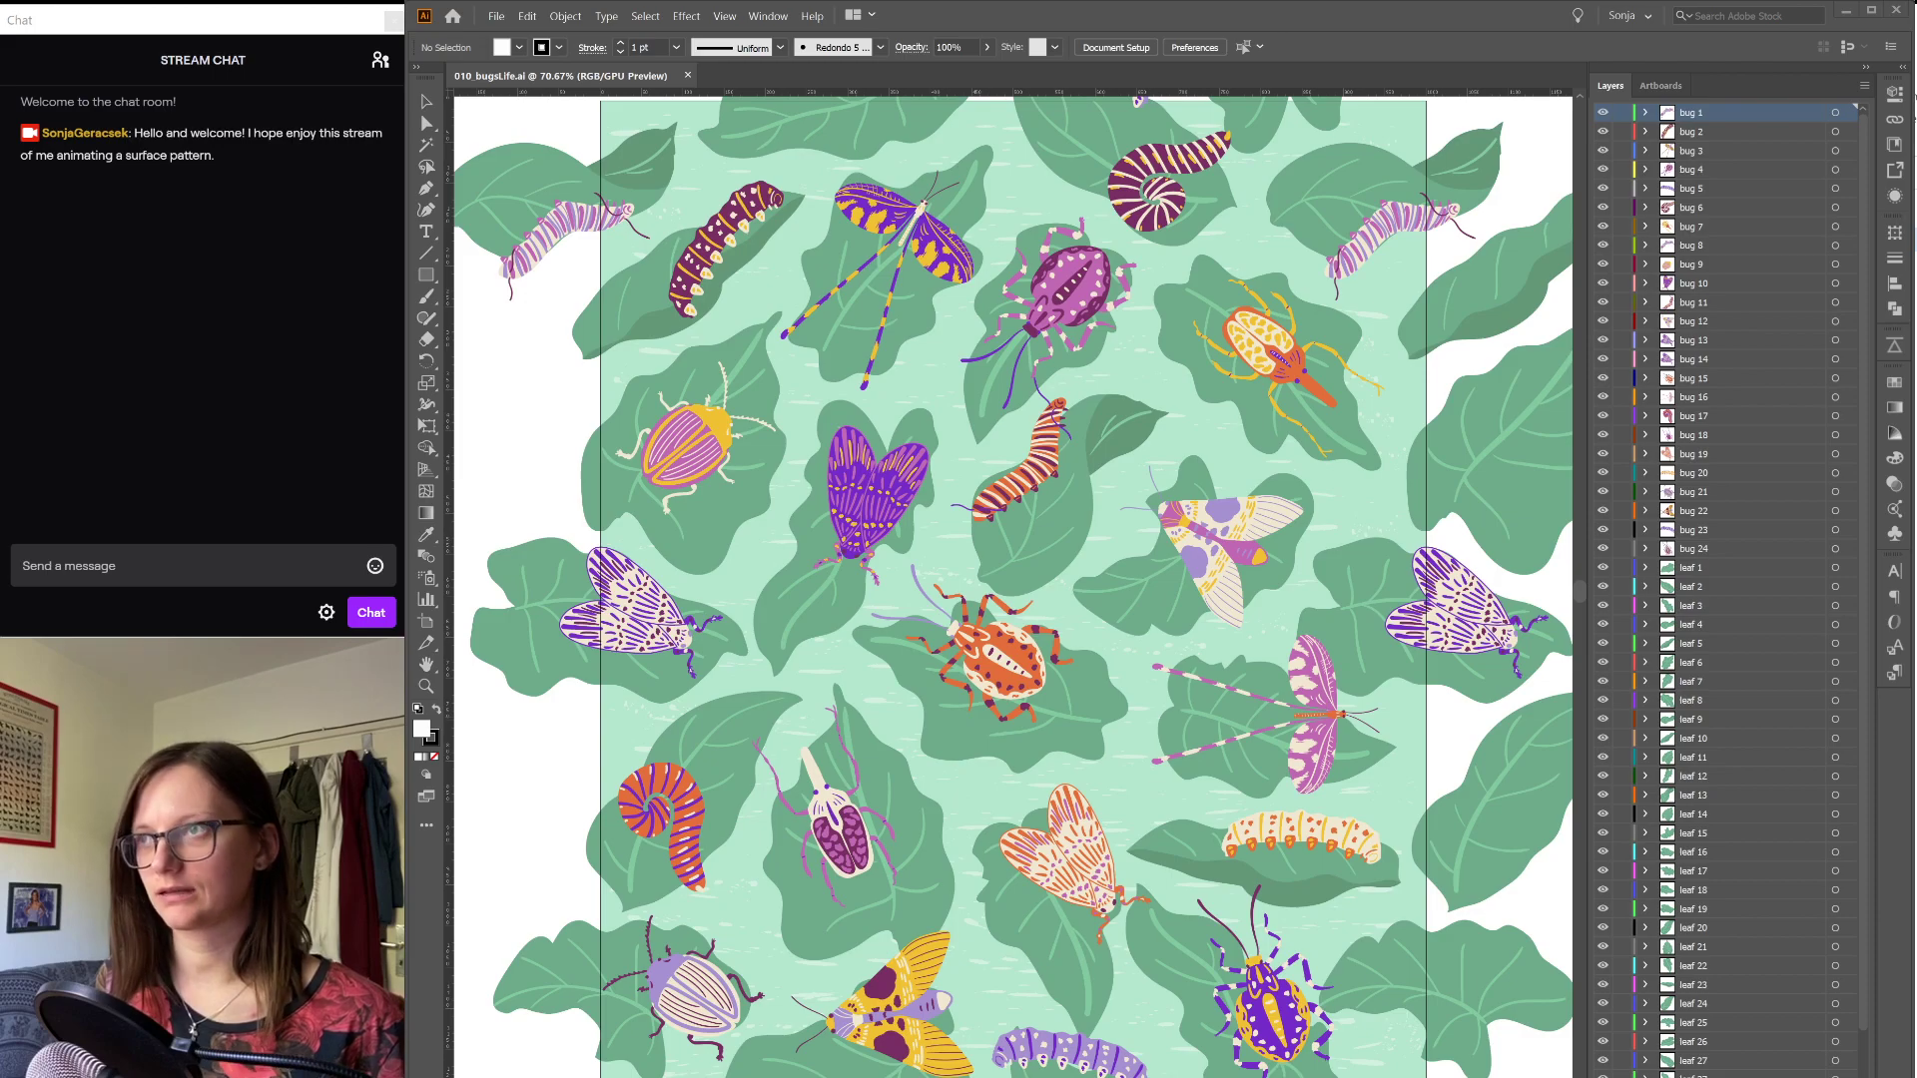
# Step: Browse to the templates folder inside 03_animation's 01_project folder and open T_bug06.ai in Illustrator
pyautogui.hotkey('alt', 'Tab')
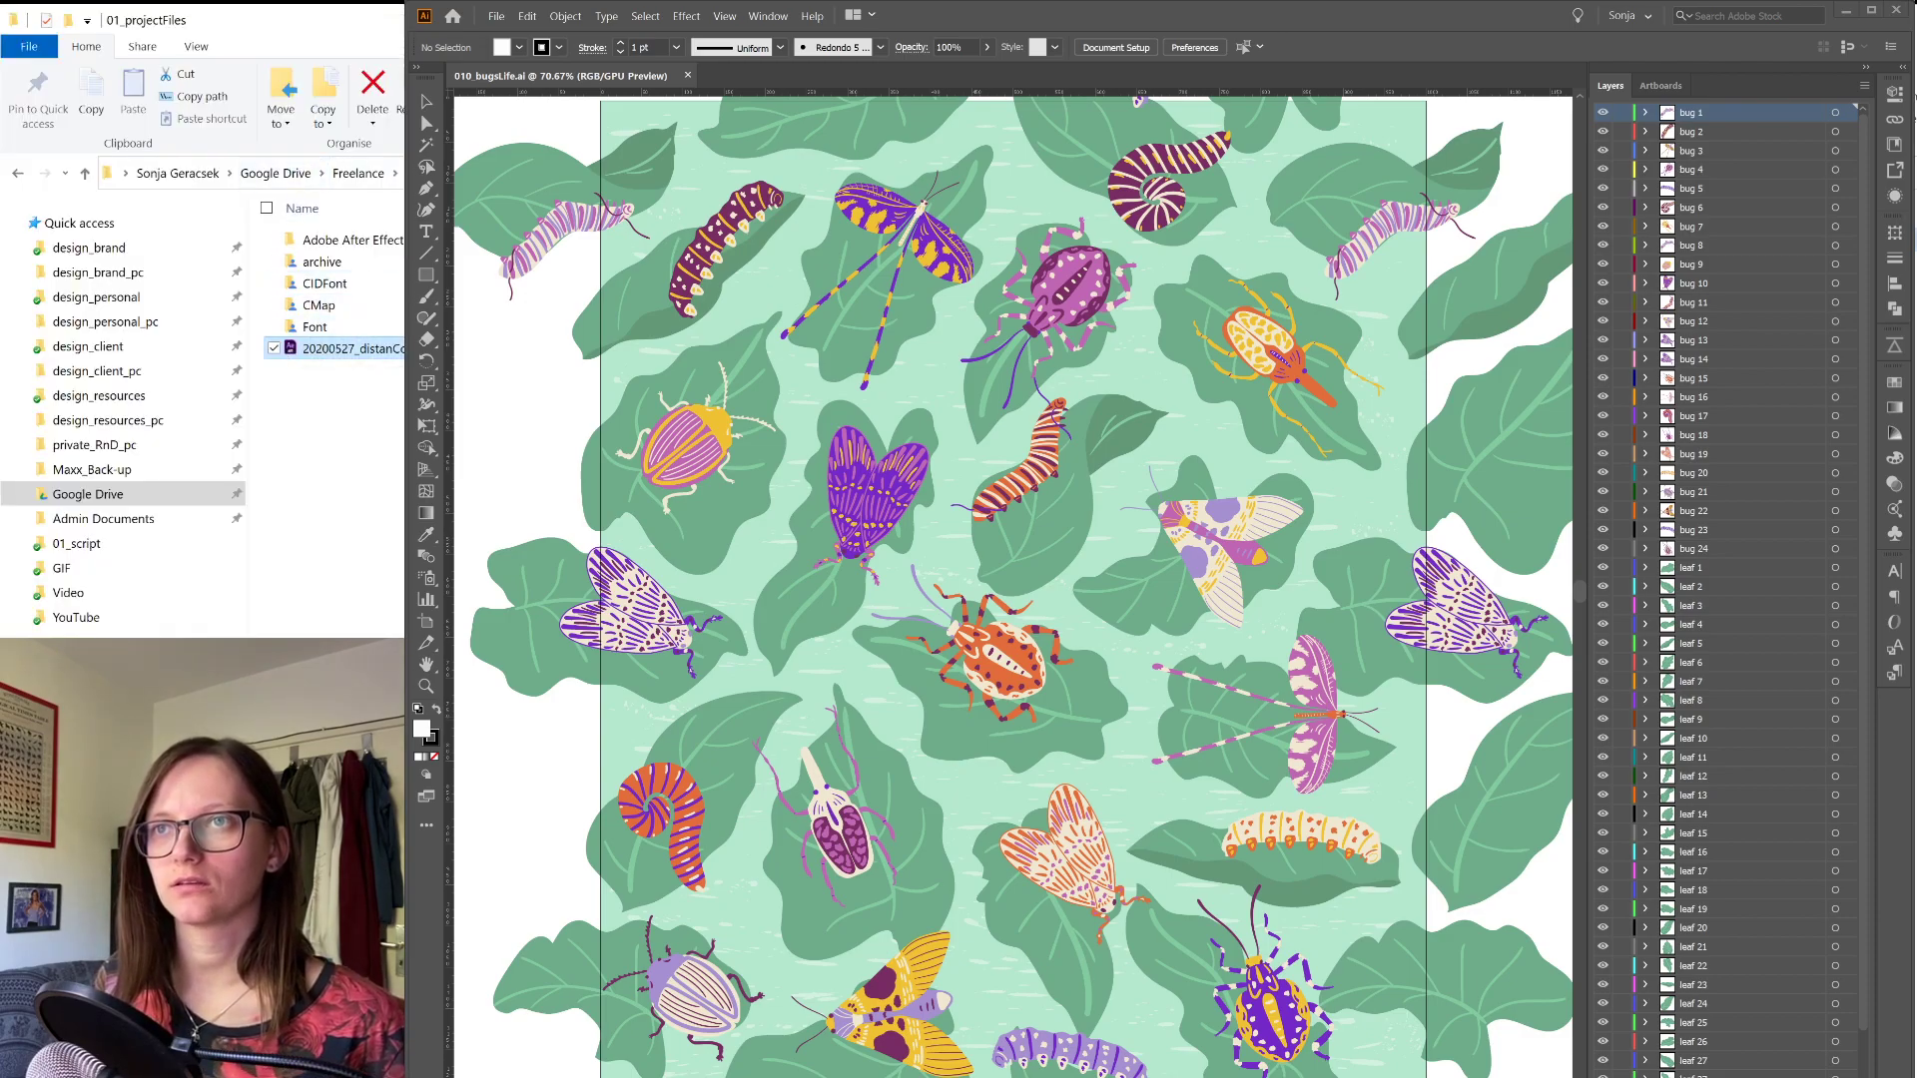
pyautogui.click(439, 174)
pyautogui.doubleClick(324, 263)
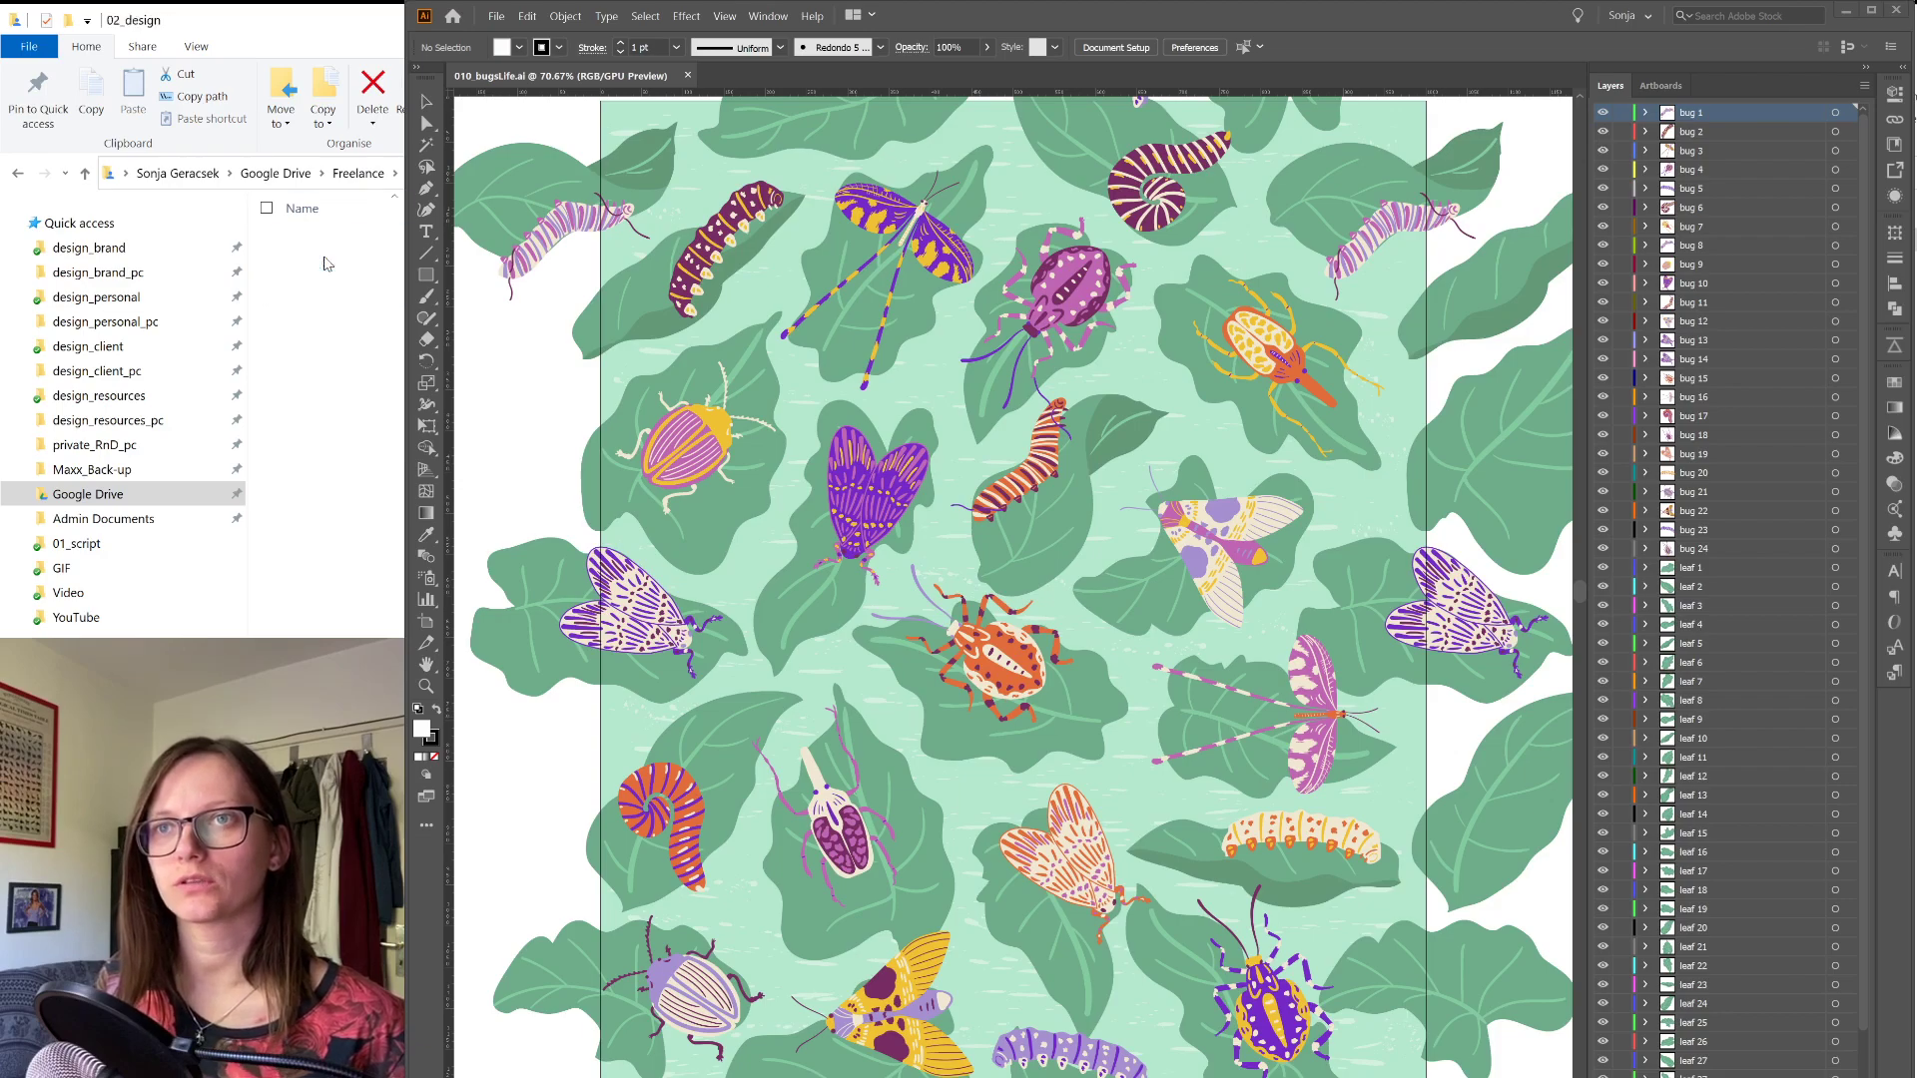
pyautogui.hotkey('alt', 'Left')
pyautogui.doubleClick(345, 284)
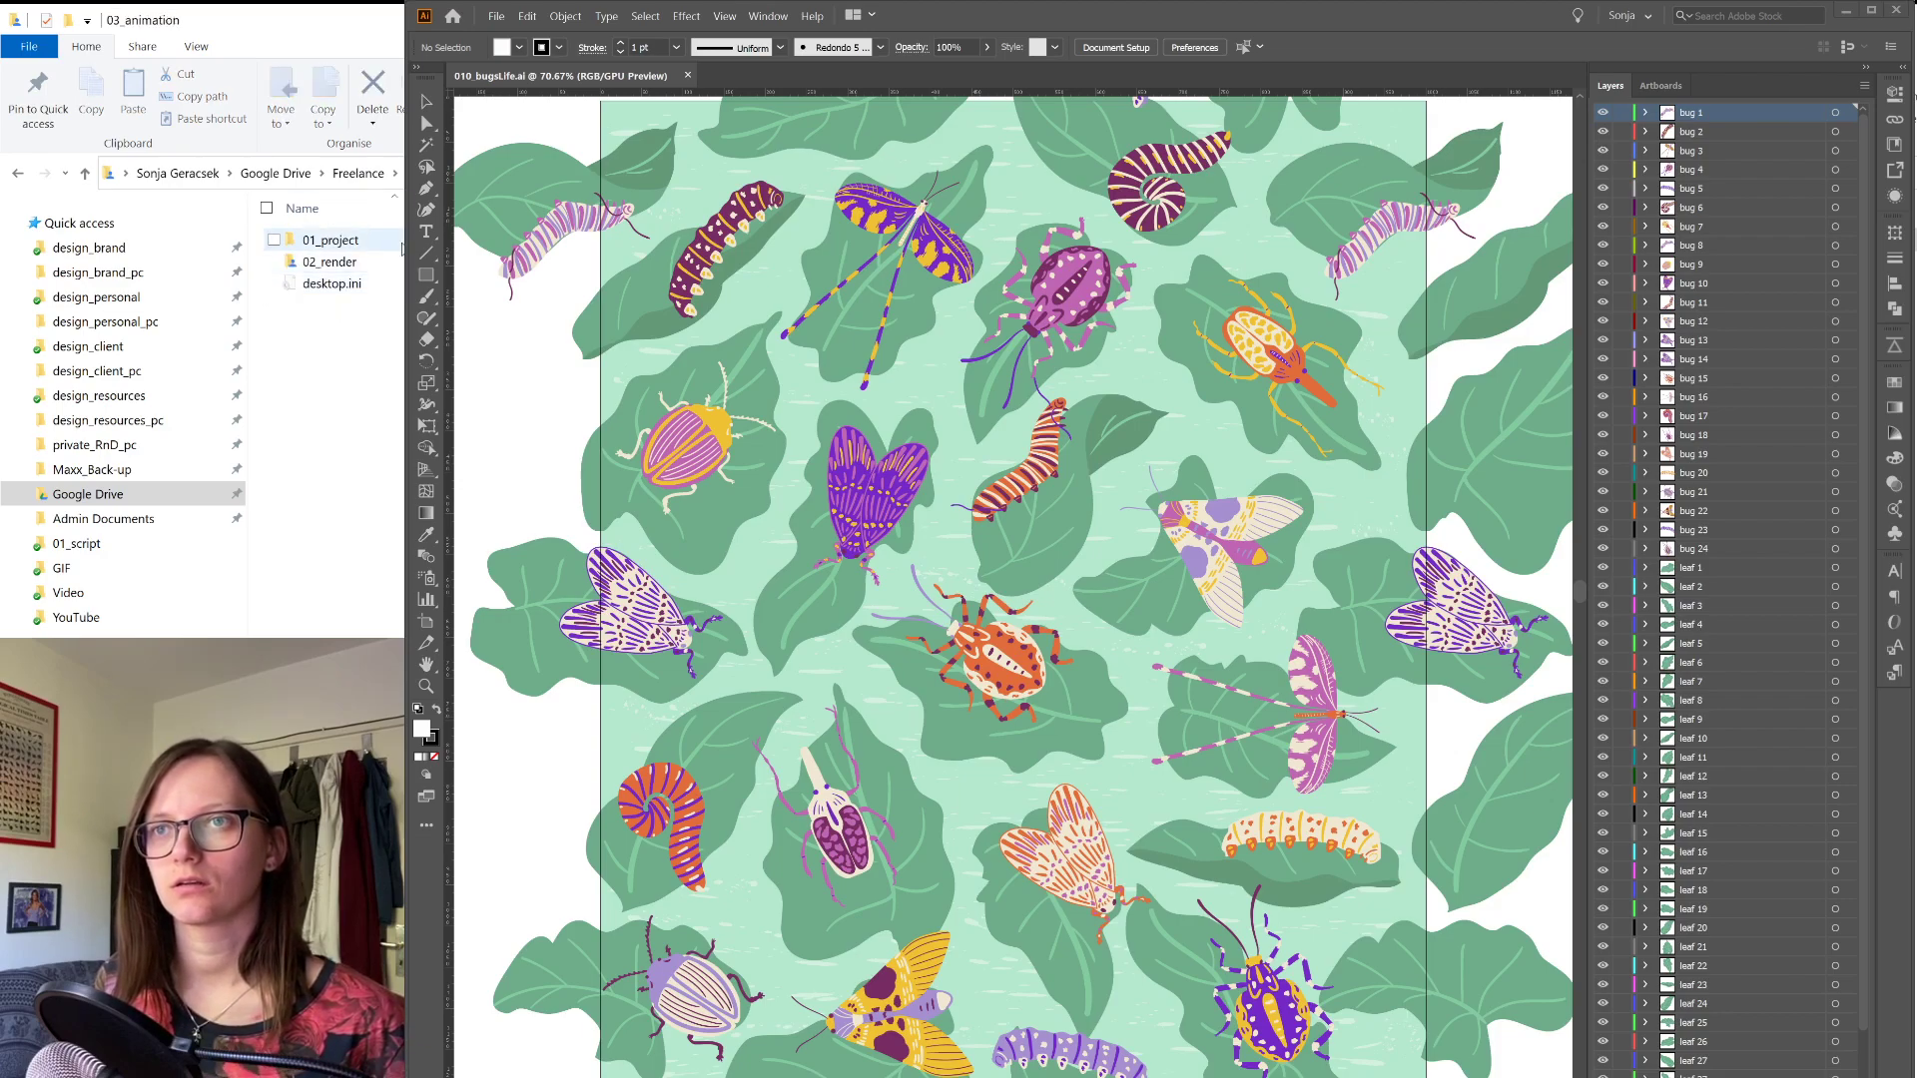
pyautogui.doubleClick(334, 241)
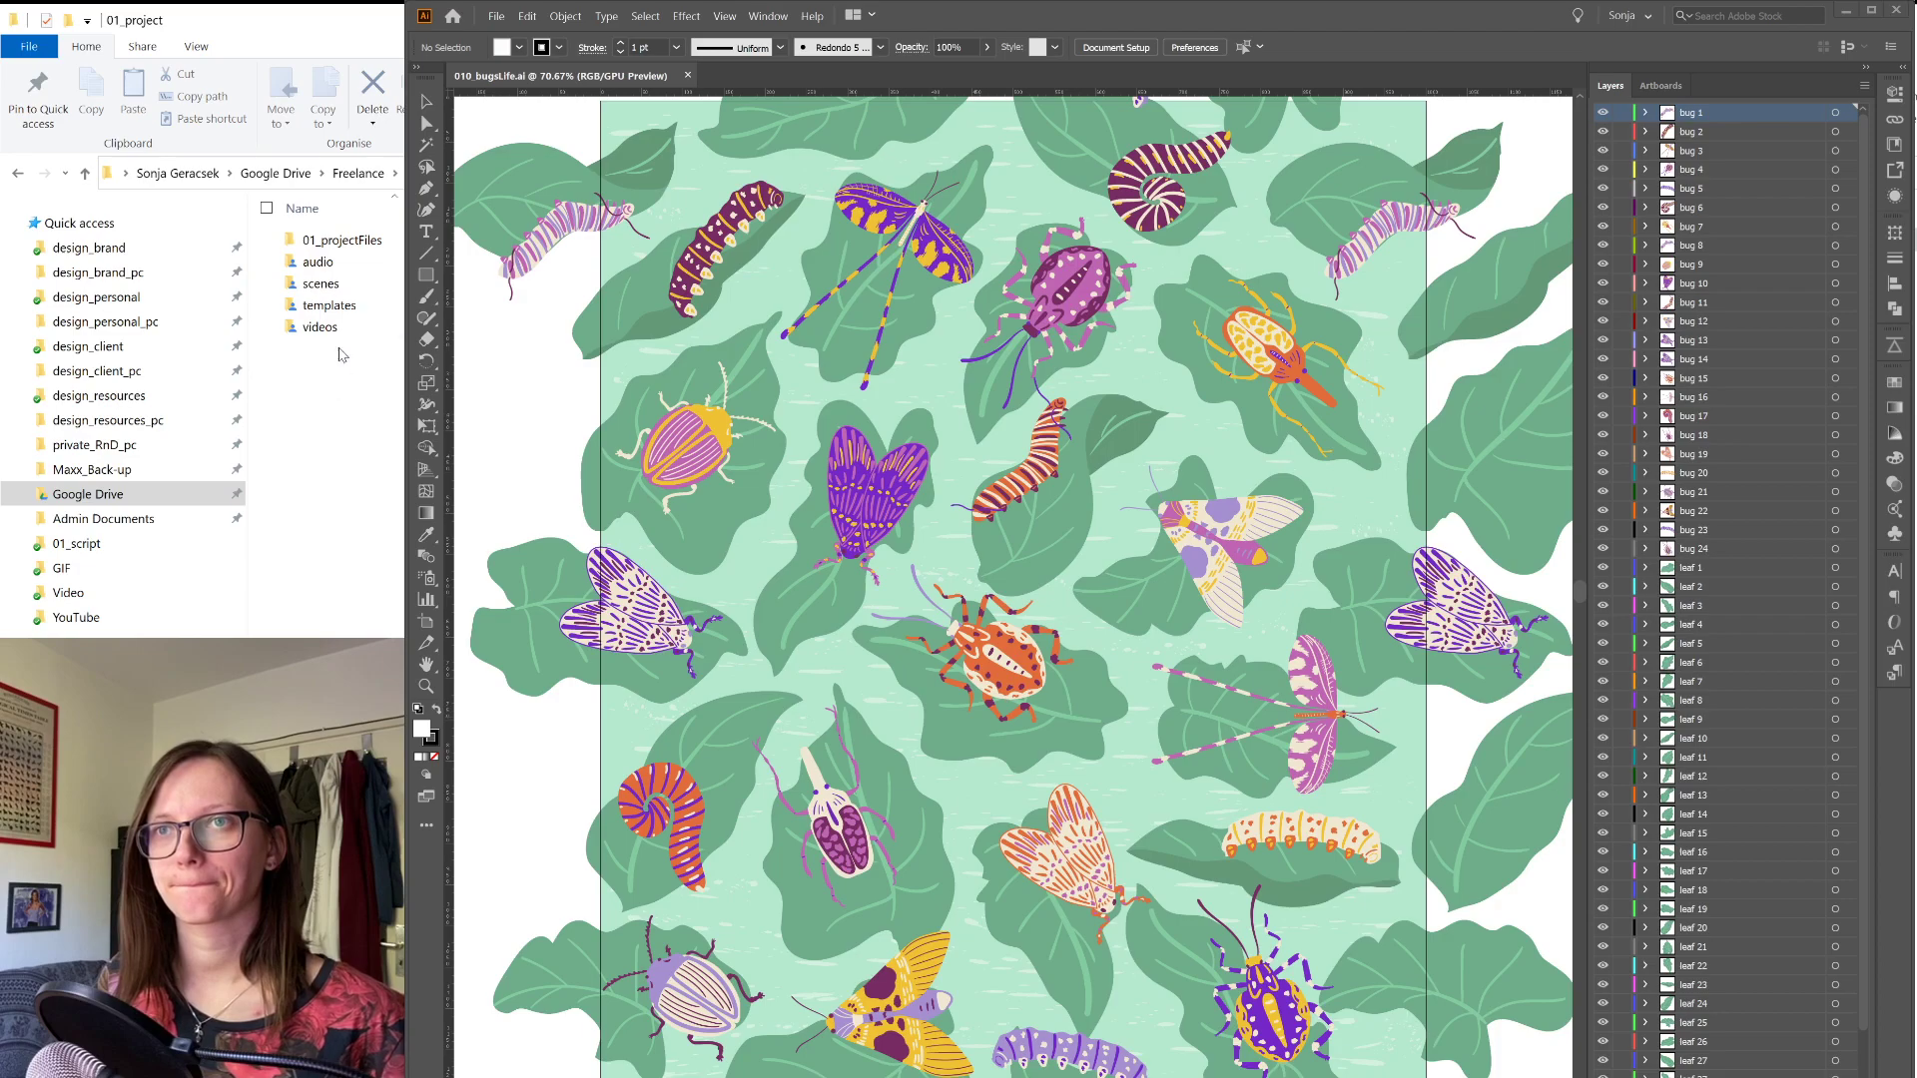
pyautogui.doubleClick(337, 306)
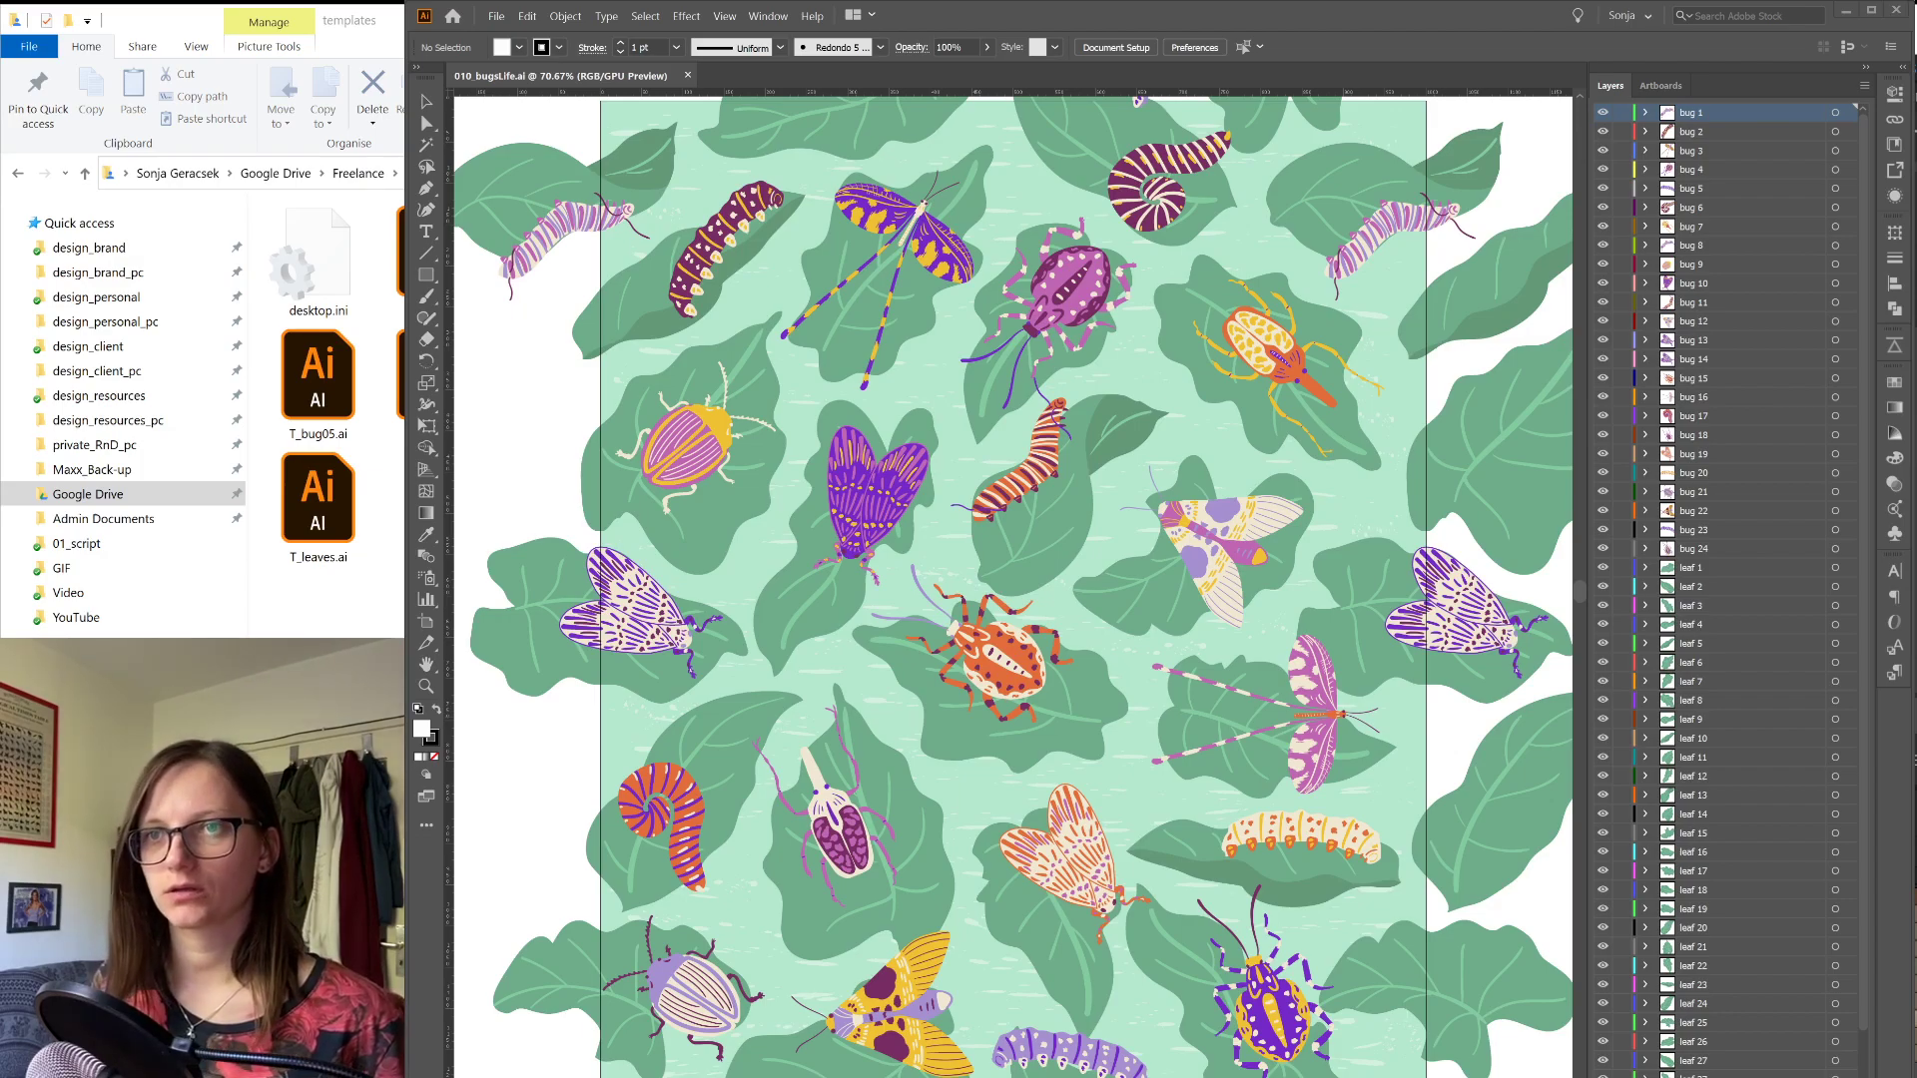
pyautogui.doubleClick(393, 385)
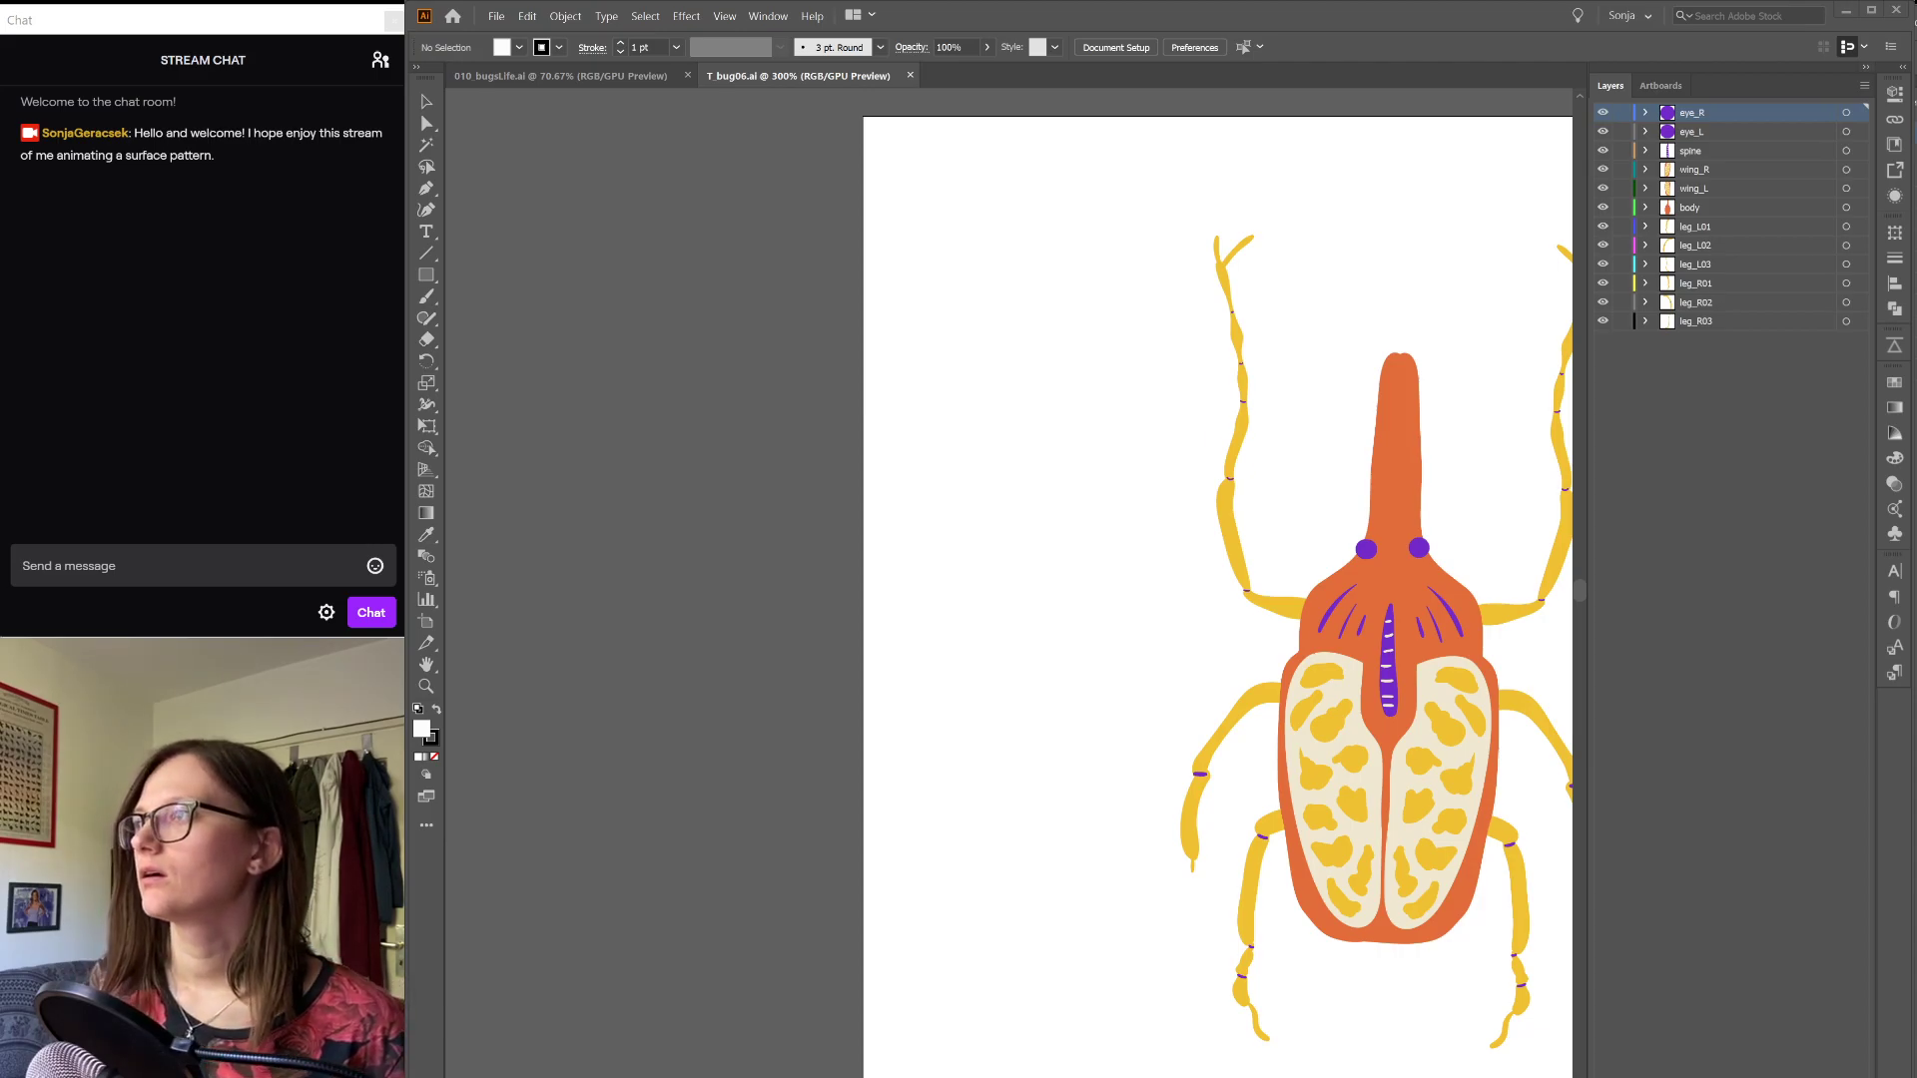
# Step: Collapse the layer list to free up the canvas and save the beetle template as T_bug10.ai
pyautogui.click(1865, 66)
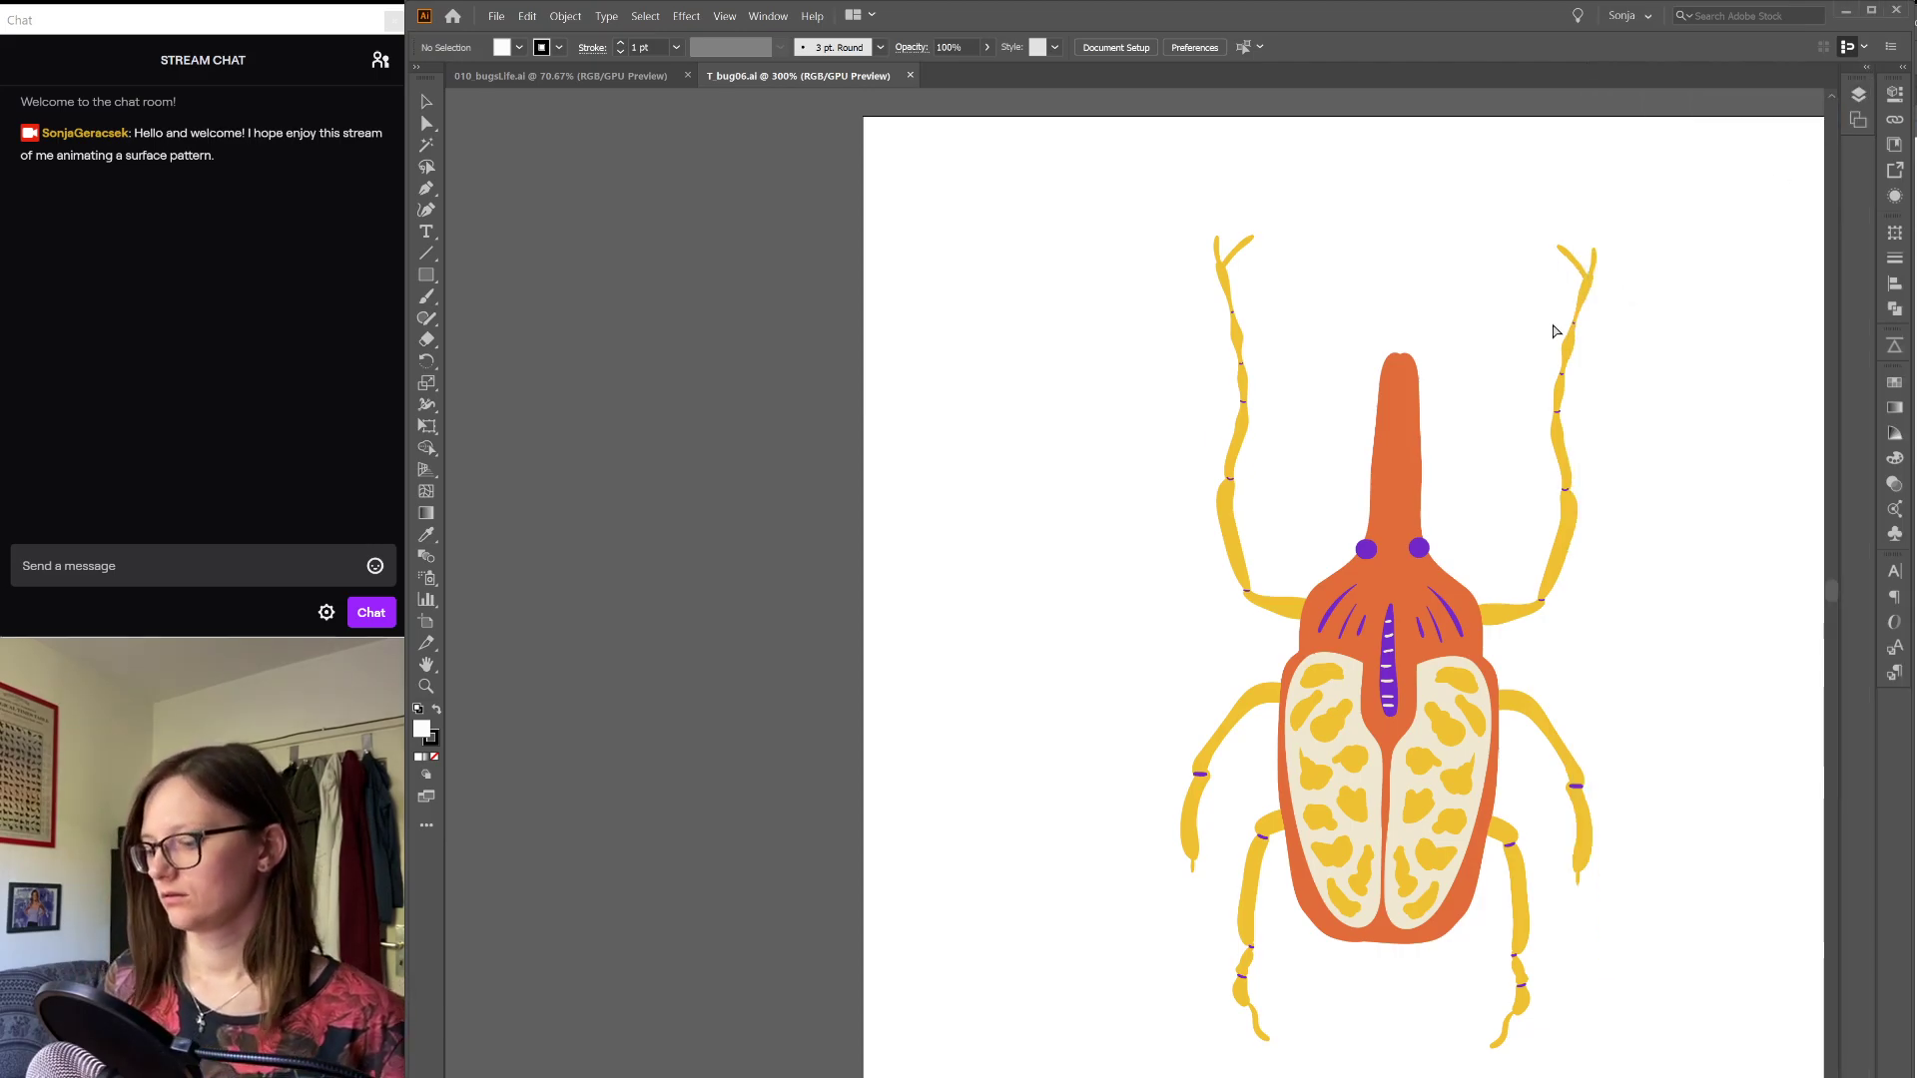
pyautogui.hotkey('ctrl', '-')
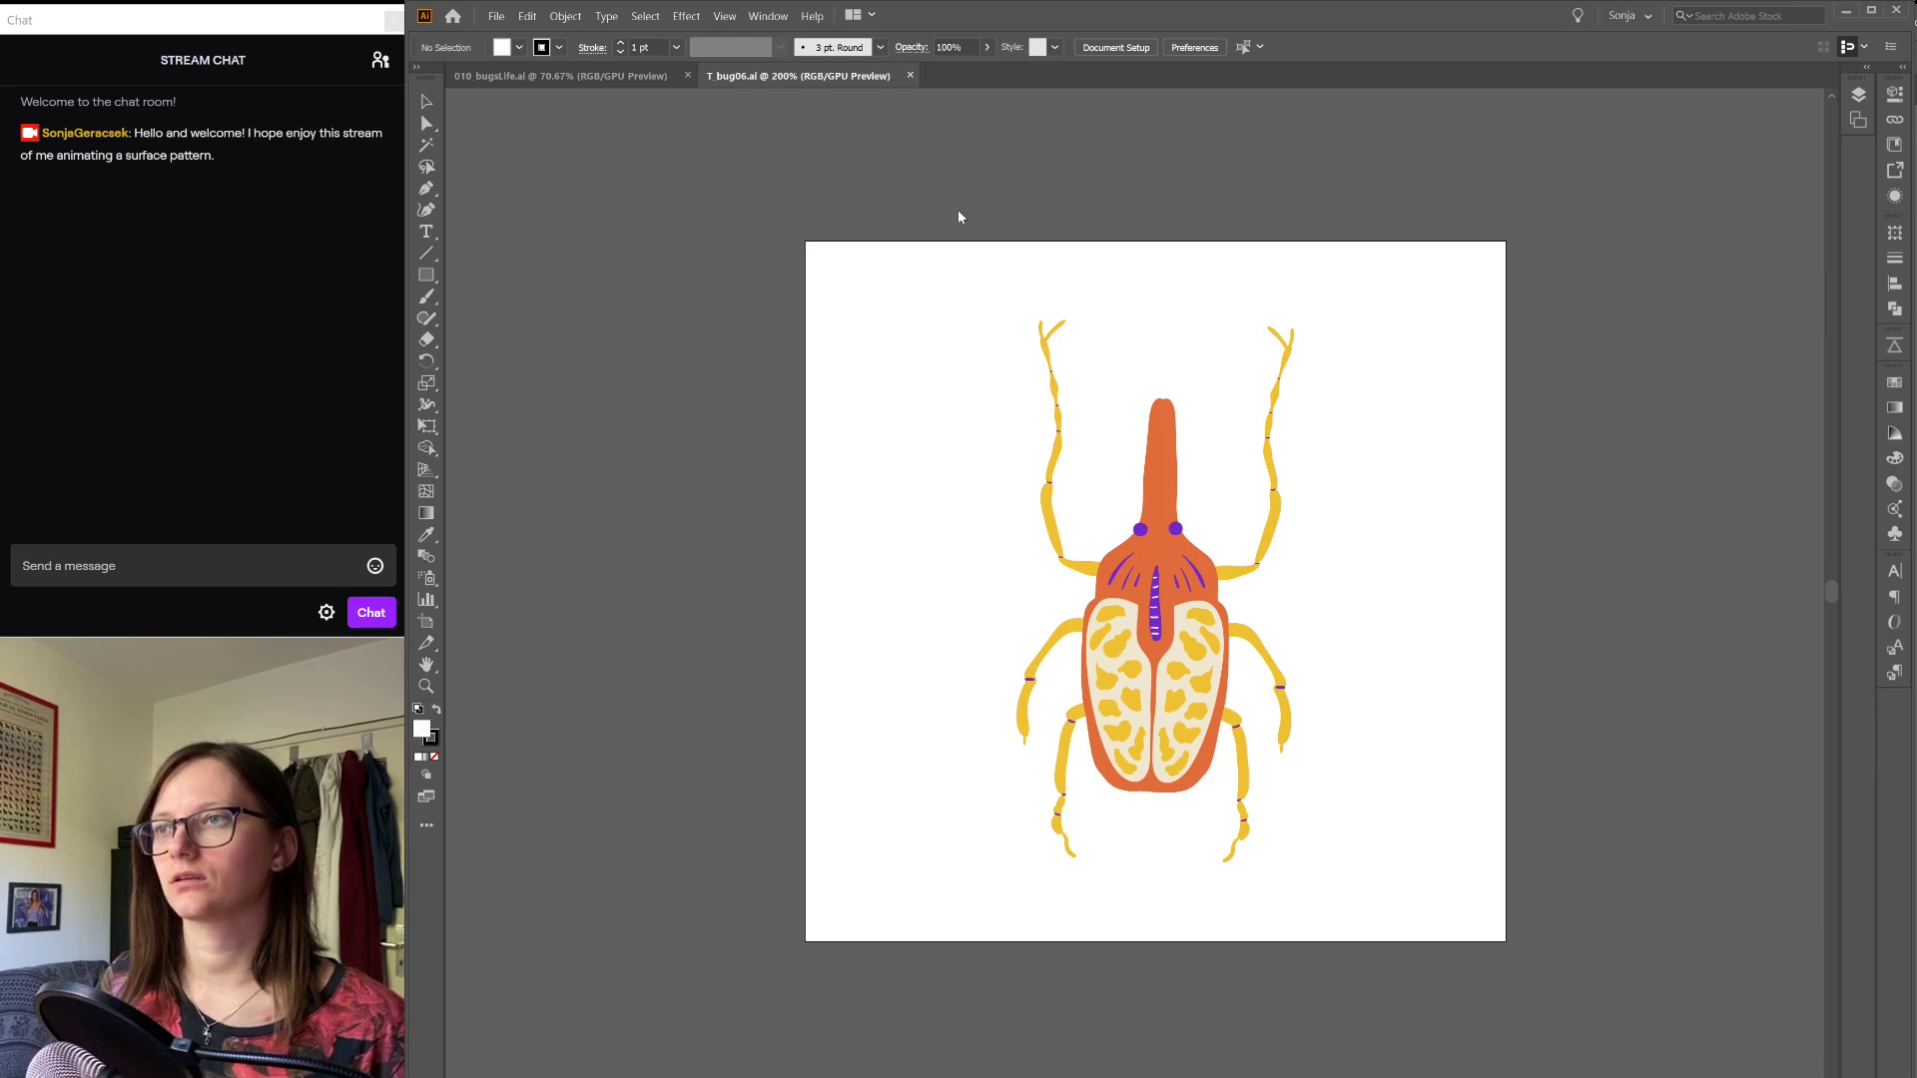
pyautogui.press('t')
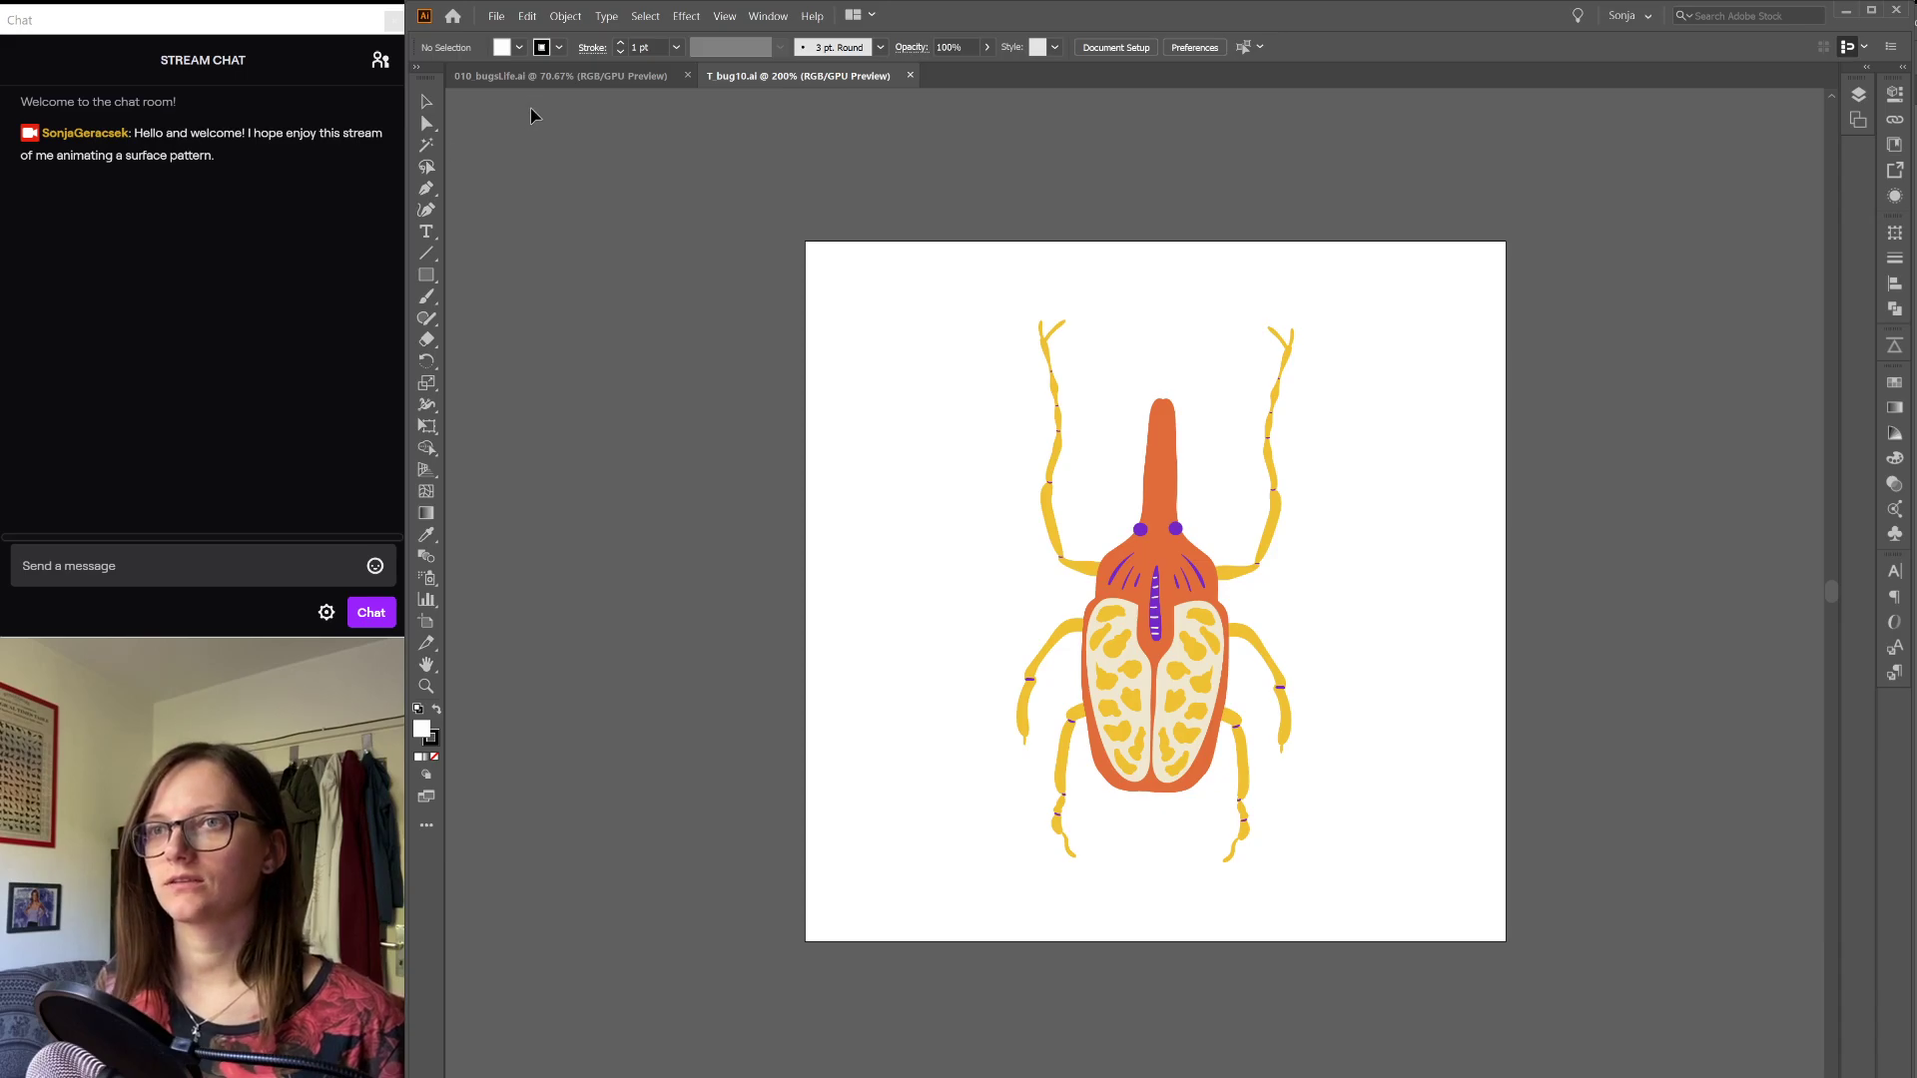
# Step: Copy the white-and-purple beetle from 010_bugsLife.ai into T_bug10.ai and place it to the left of the orange beetle, partly off the artboard
pyautogui.click(563, 76)
pyautogui.click(849, 840)
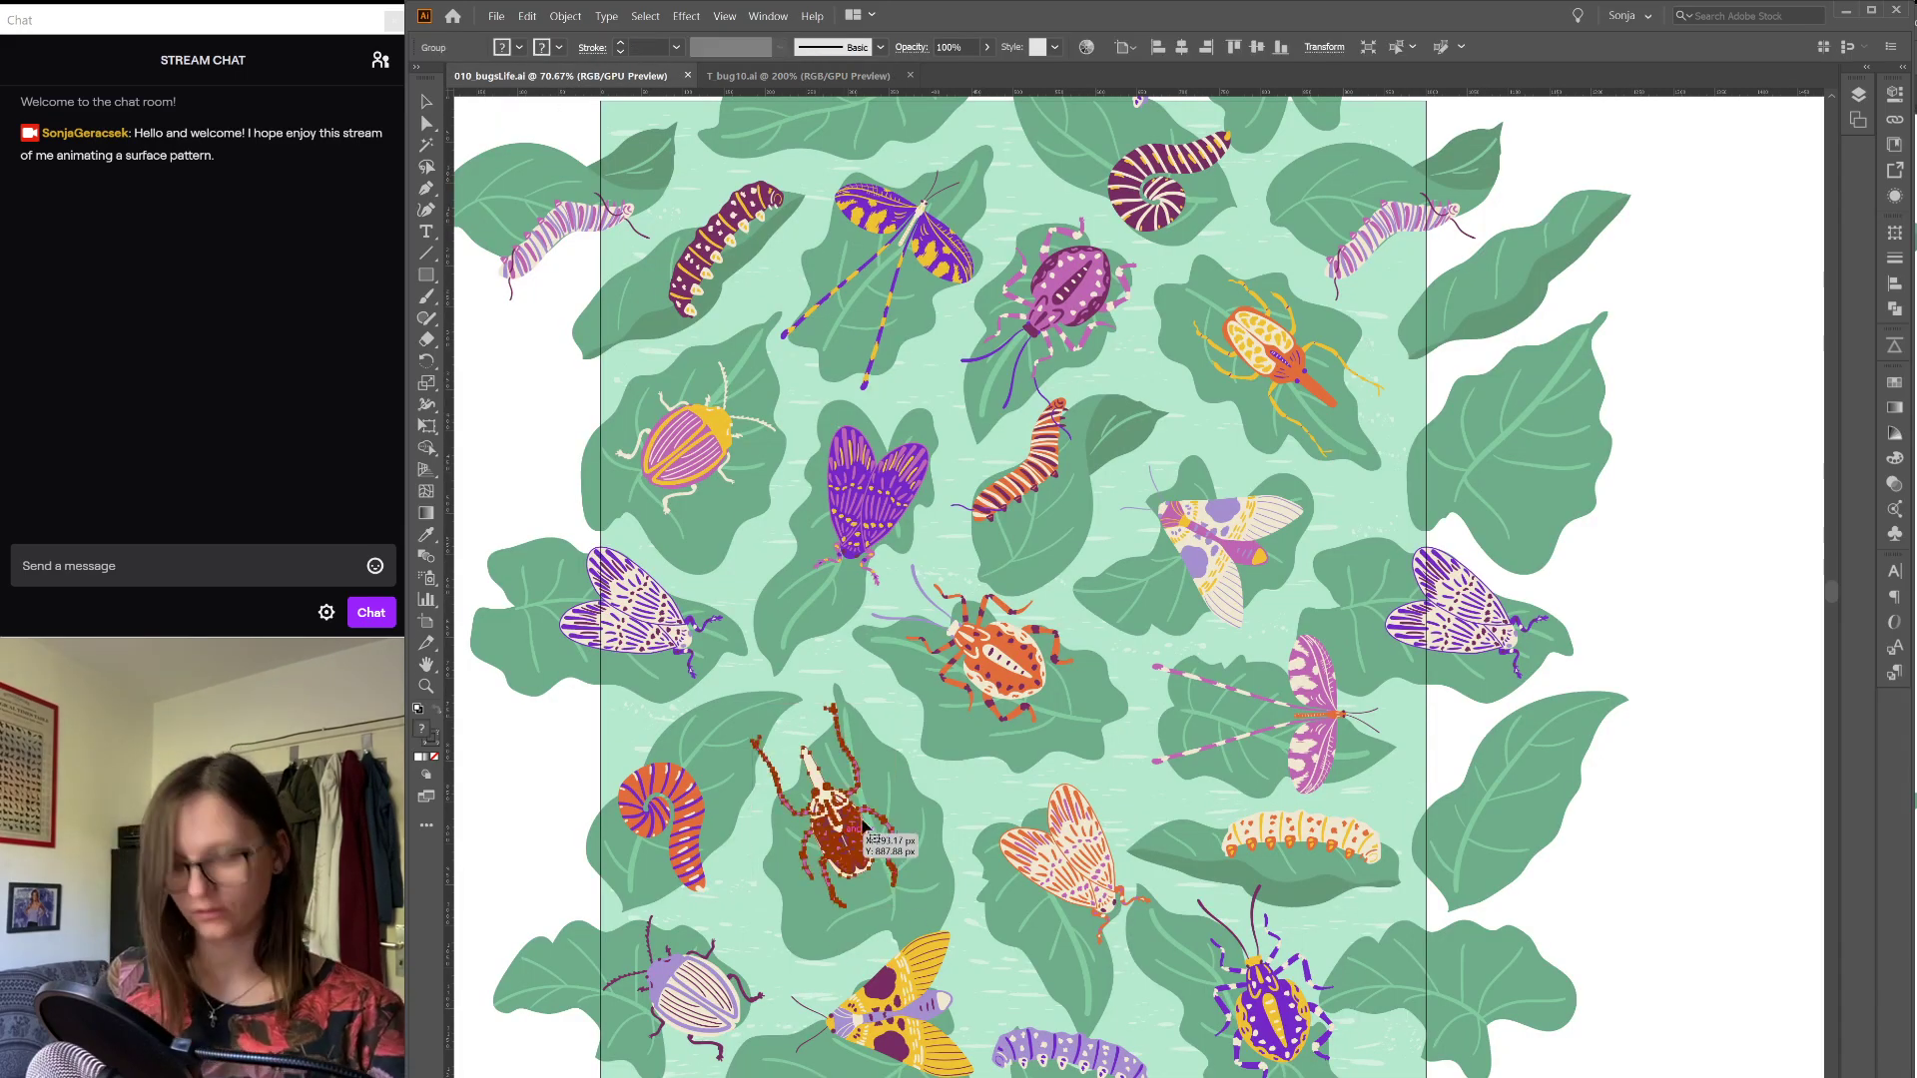
pyautogui.click(799, 76)
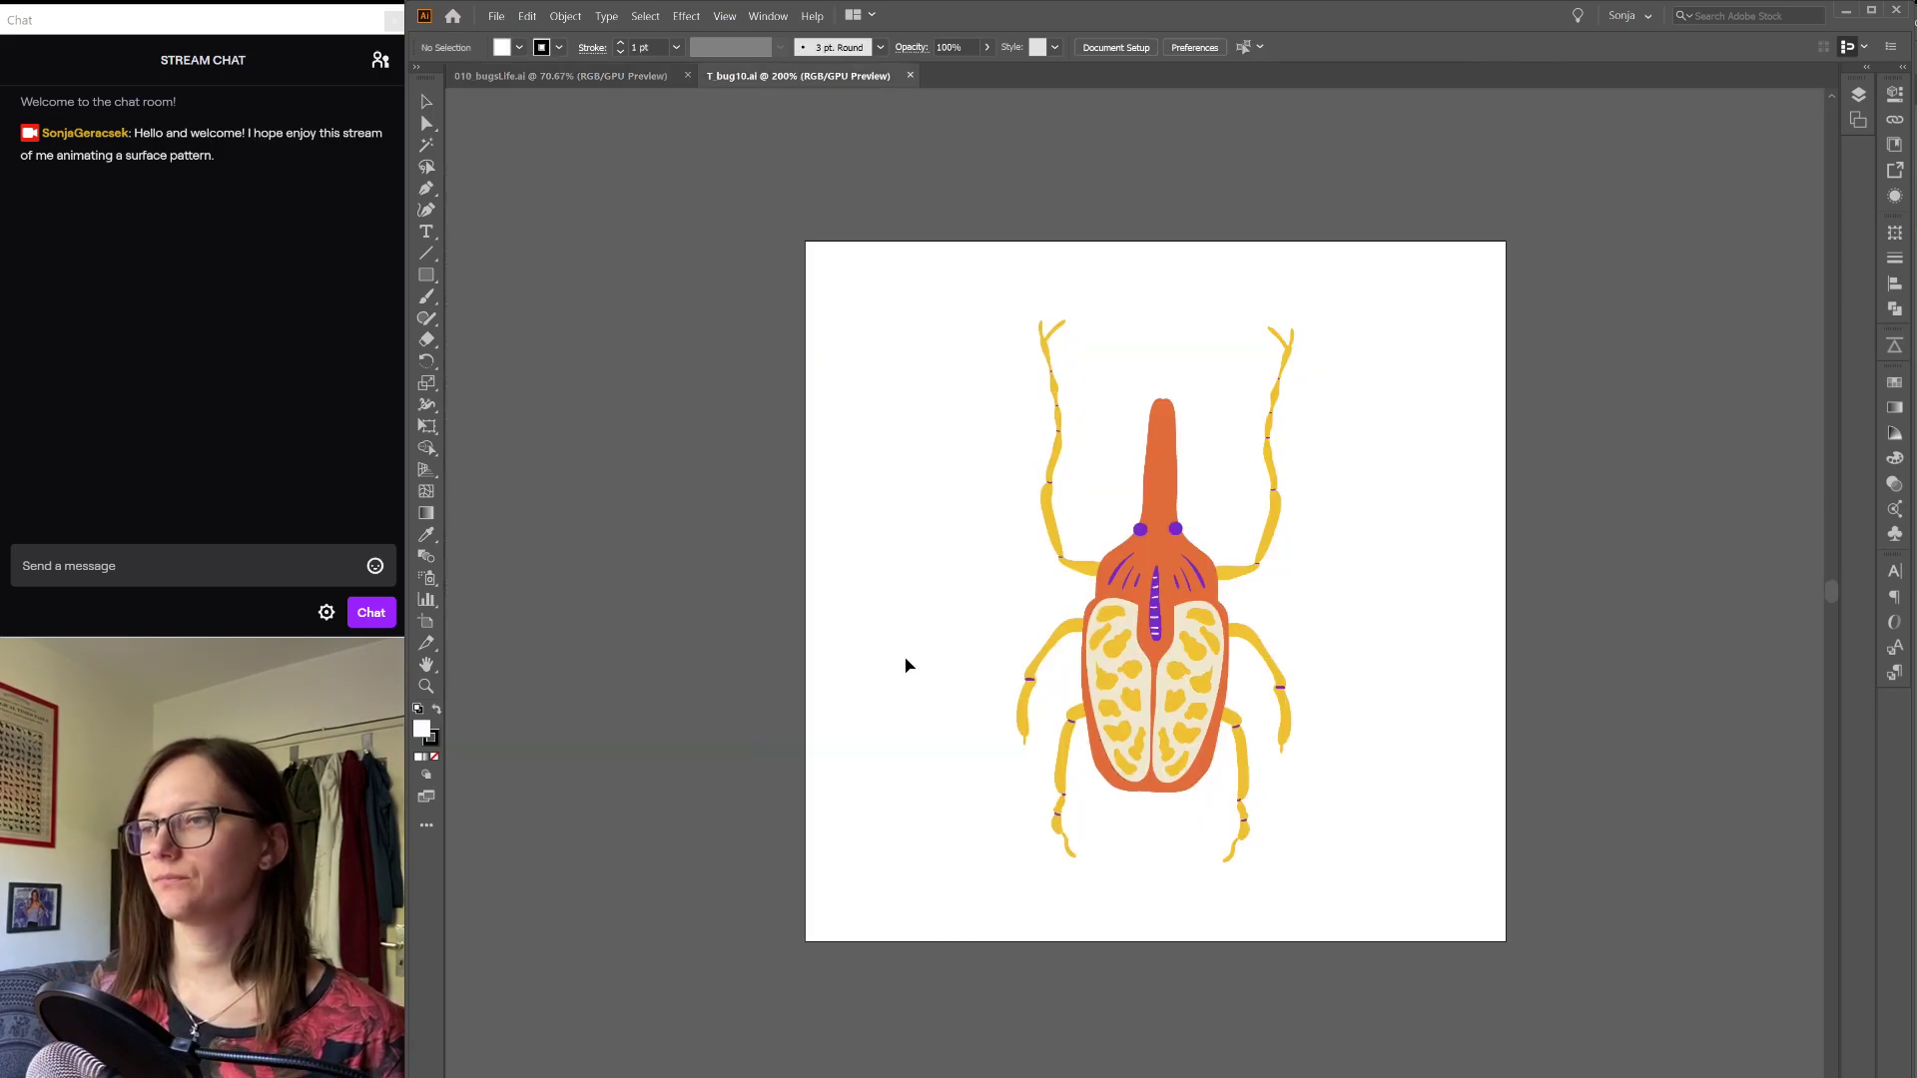
pyautogui.hotkey('ctrl', 'v')
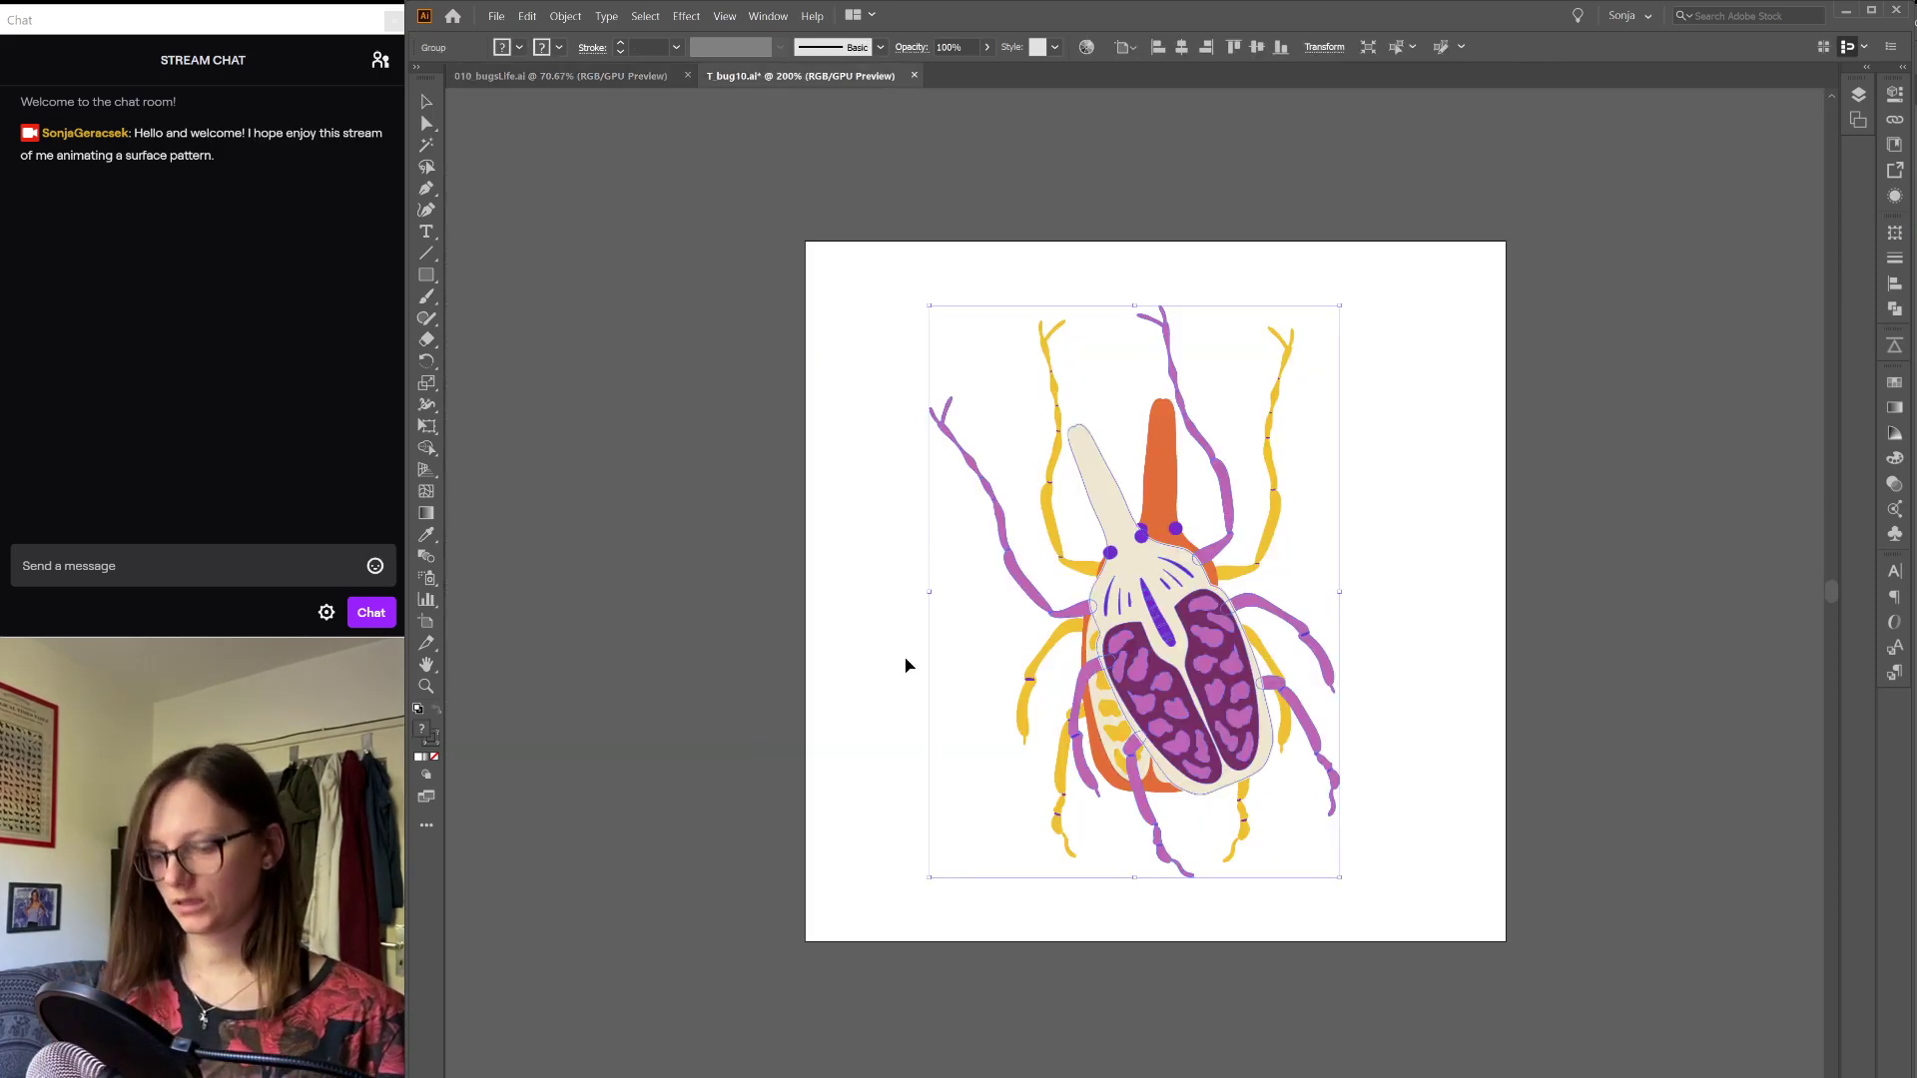
pyautogui.moveTo(1114, 663); pyautogui.dragTo(774, 542)
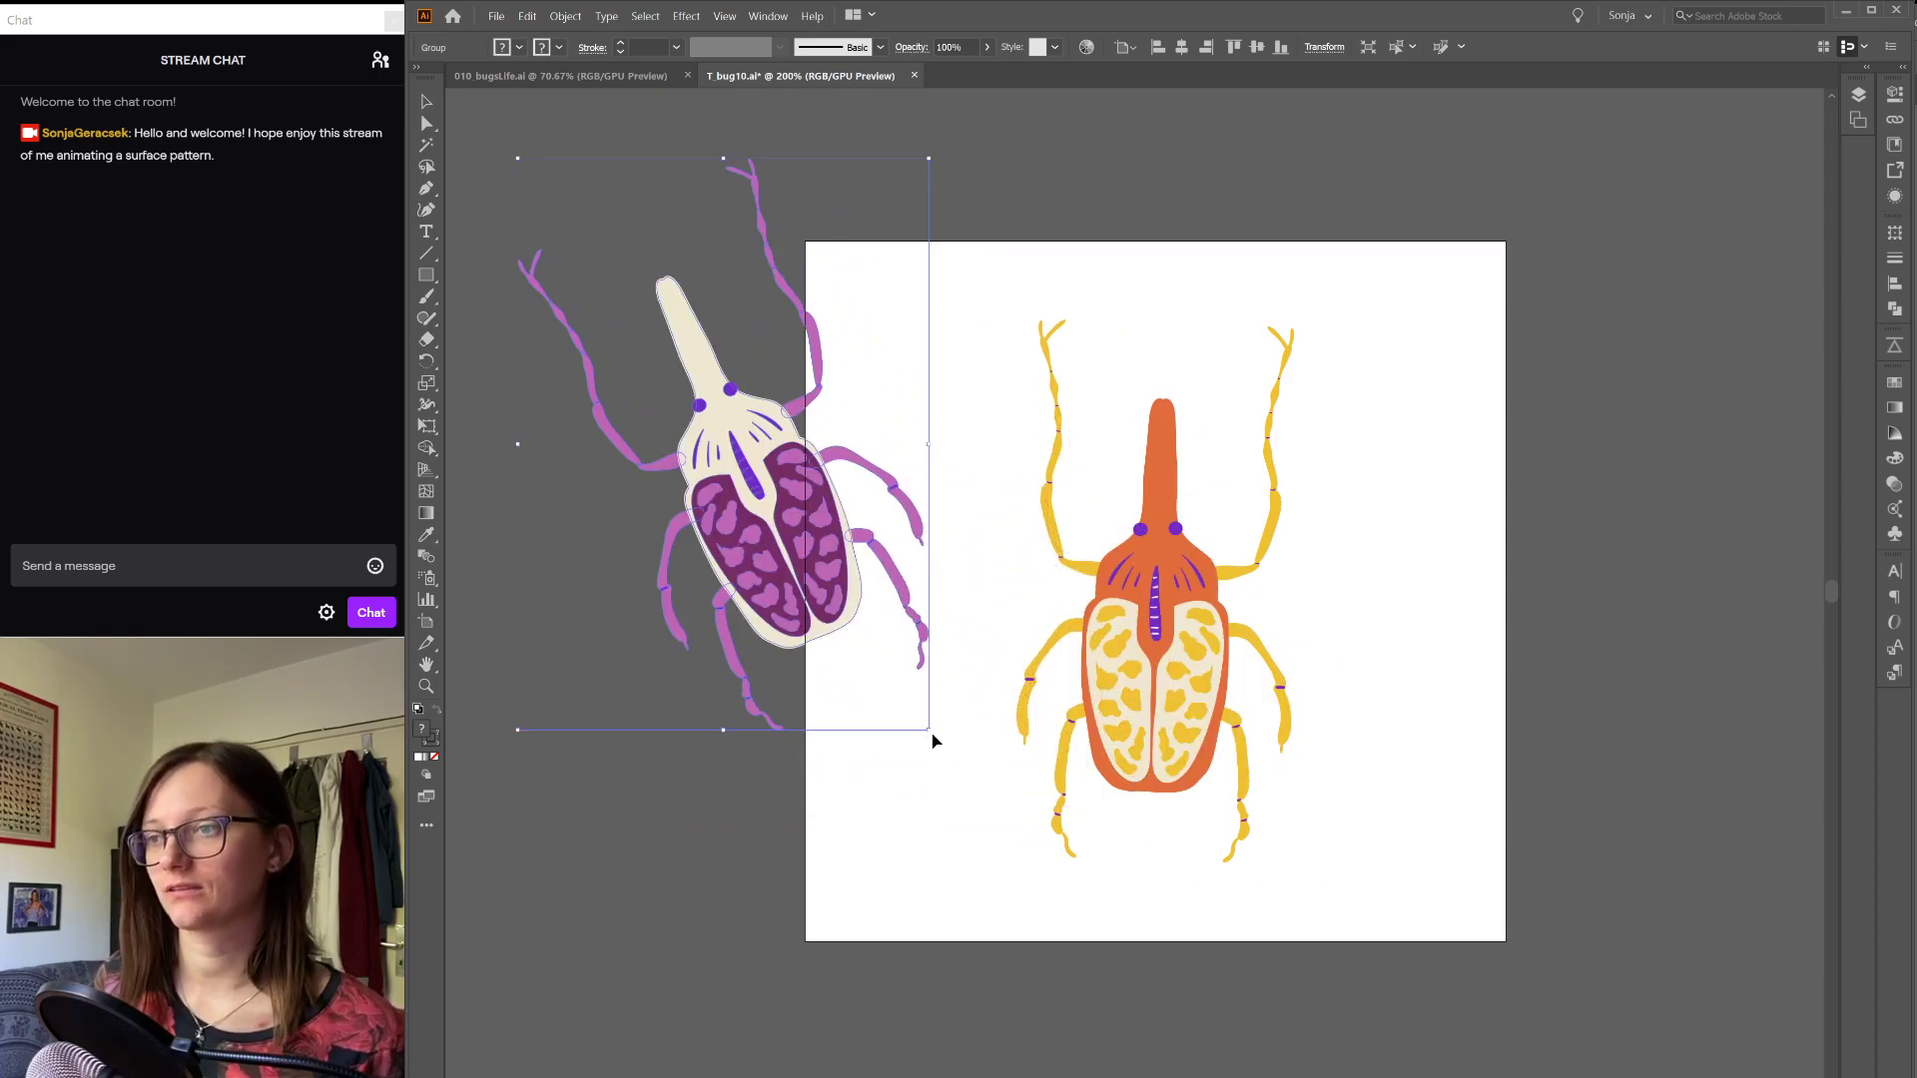
# Step: Rotate the white-and-purple reference beetle clockwise beside the artboard so its head points up to the right
pyautogui.moveTo(935, 741); pyautogui.dragTo(625, 728)
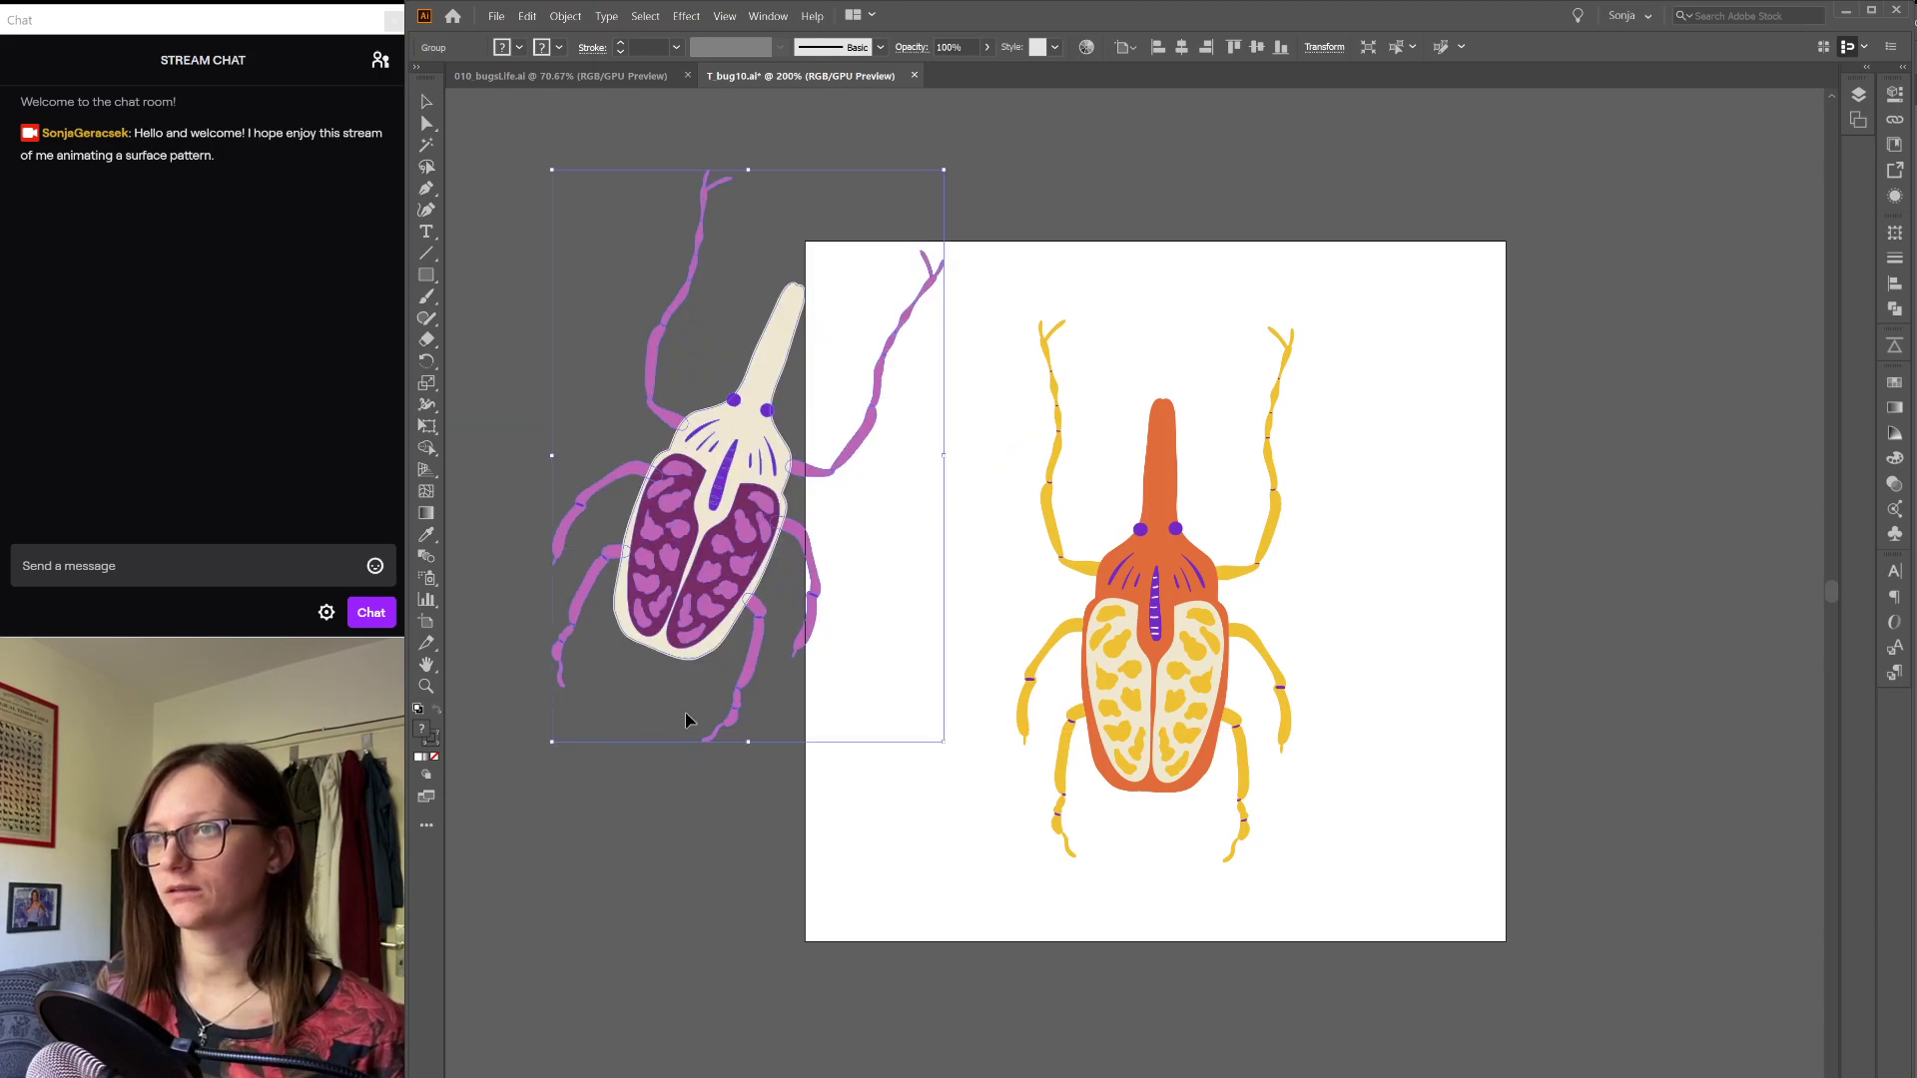
pyautogui.click(1579, 693)
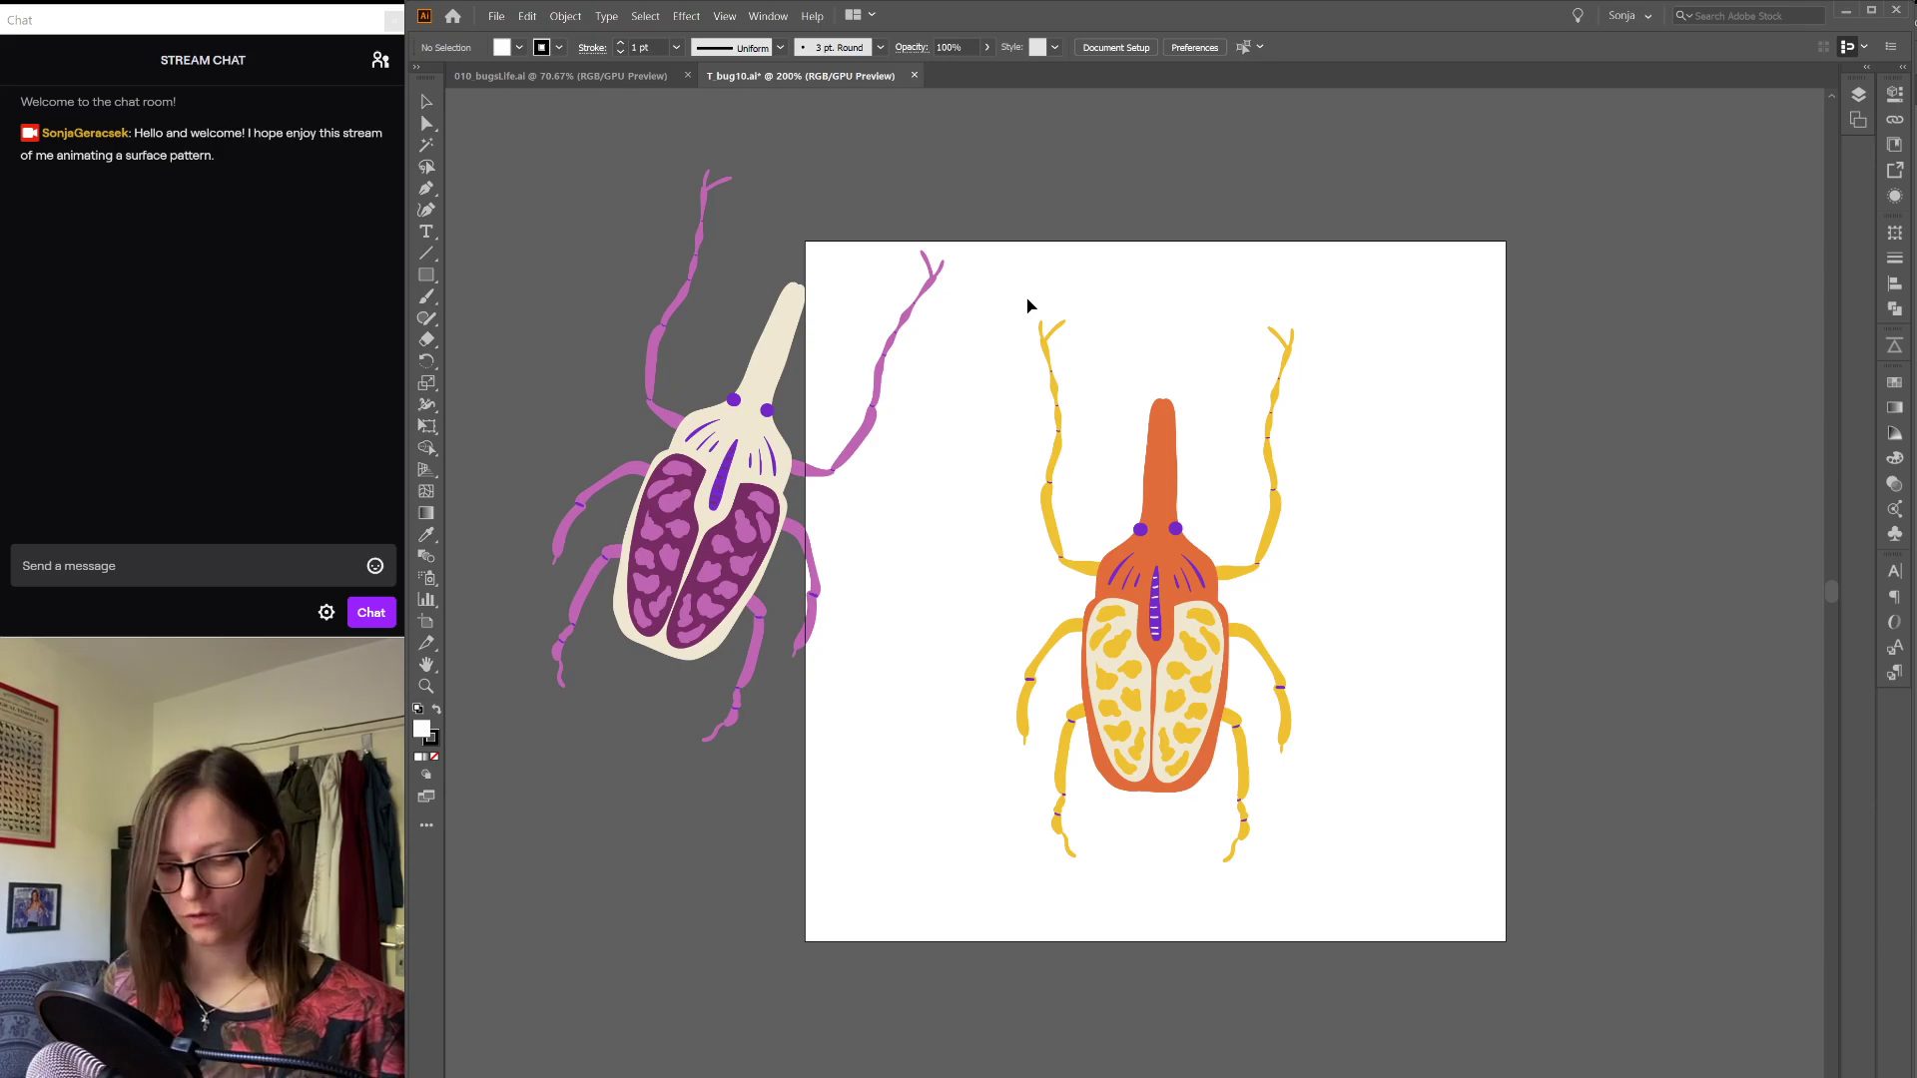
# Step: Recolour all yellow legs and wing spots of the template beetle with the light purple sampled from the reference beetle's wing
pyautogui.press('a')
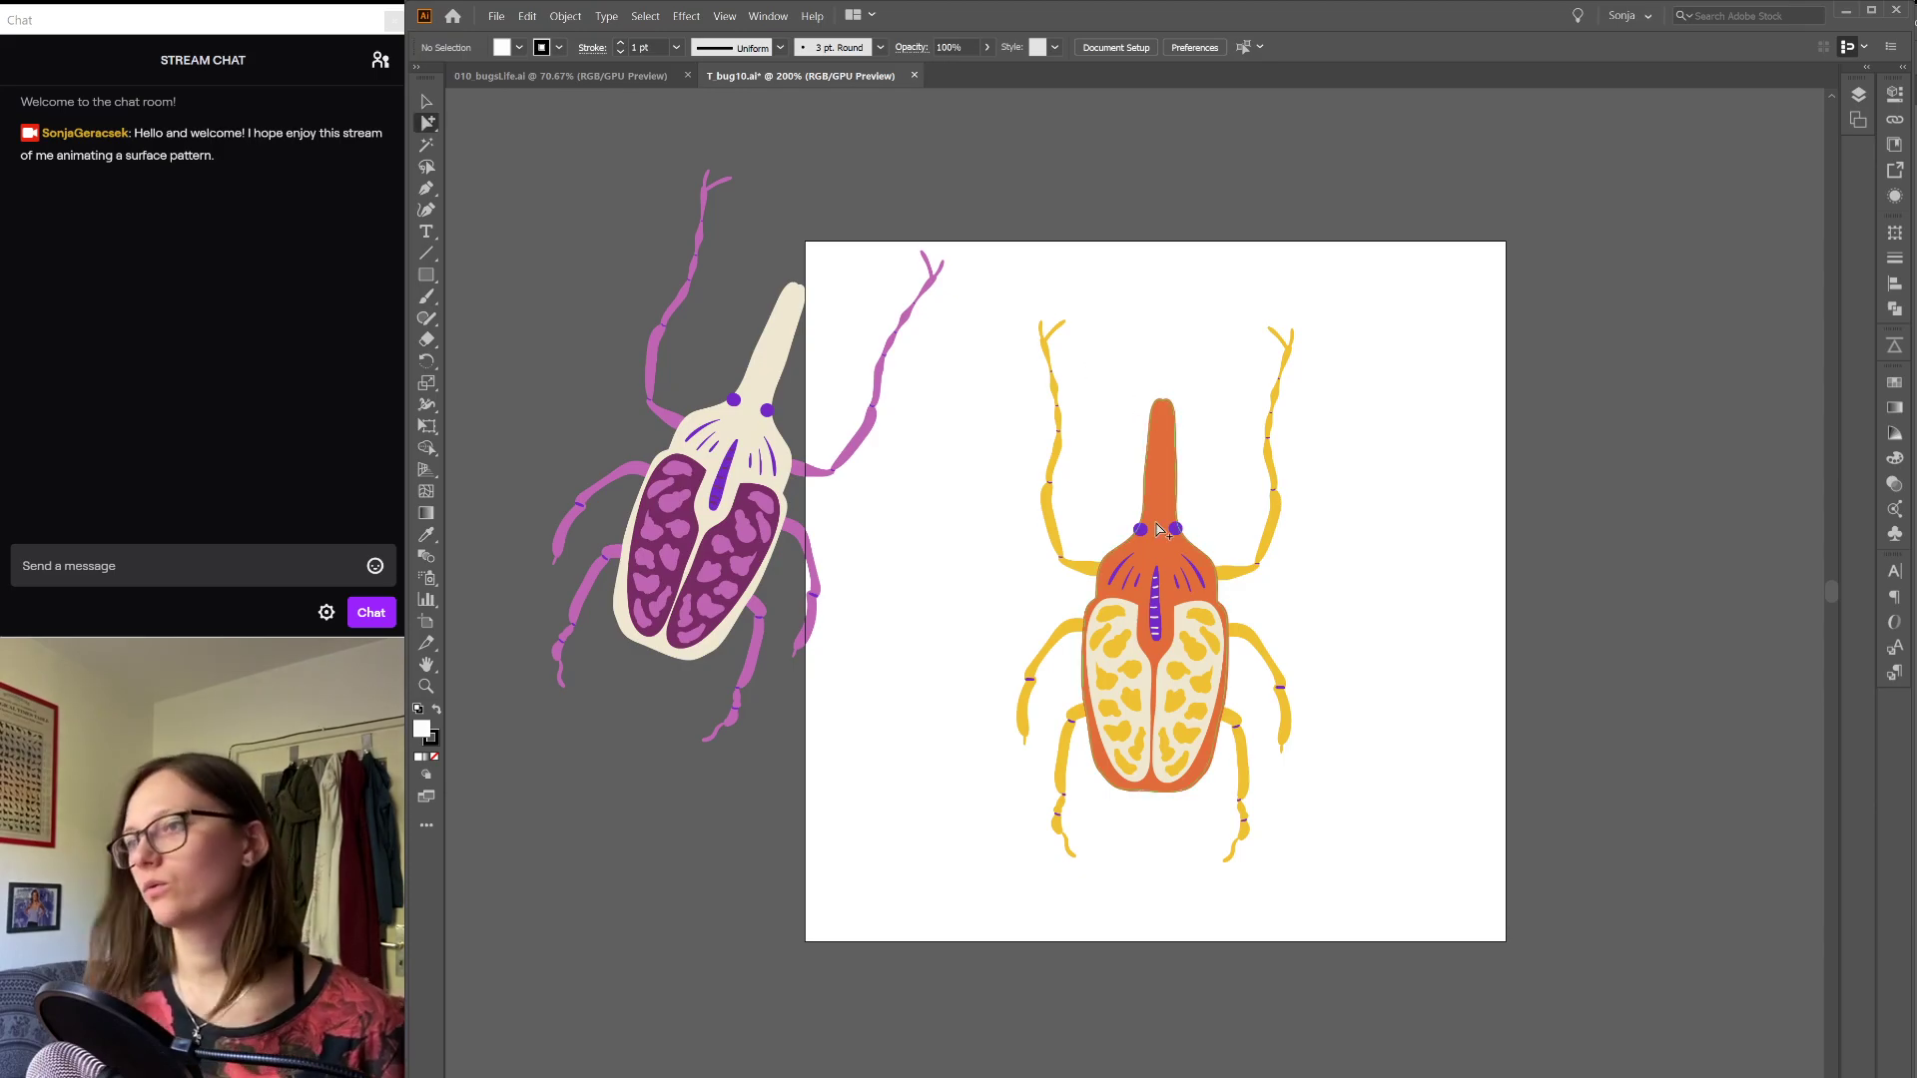
pyautogui.click(1238, 582)
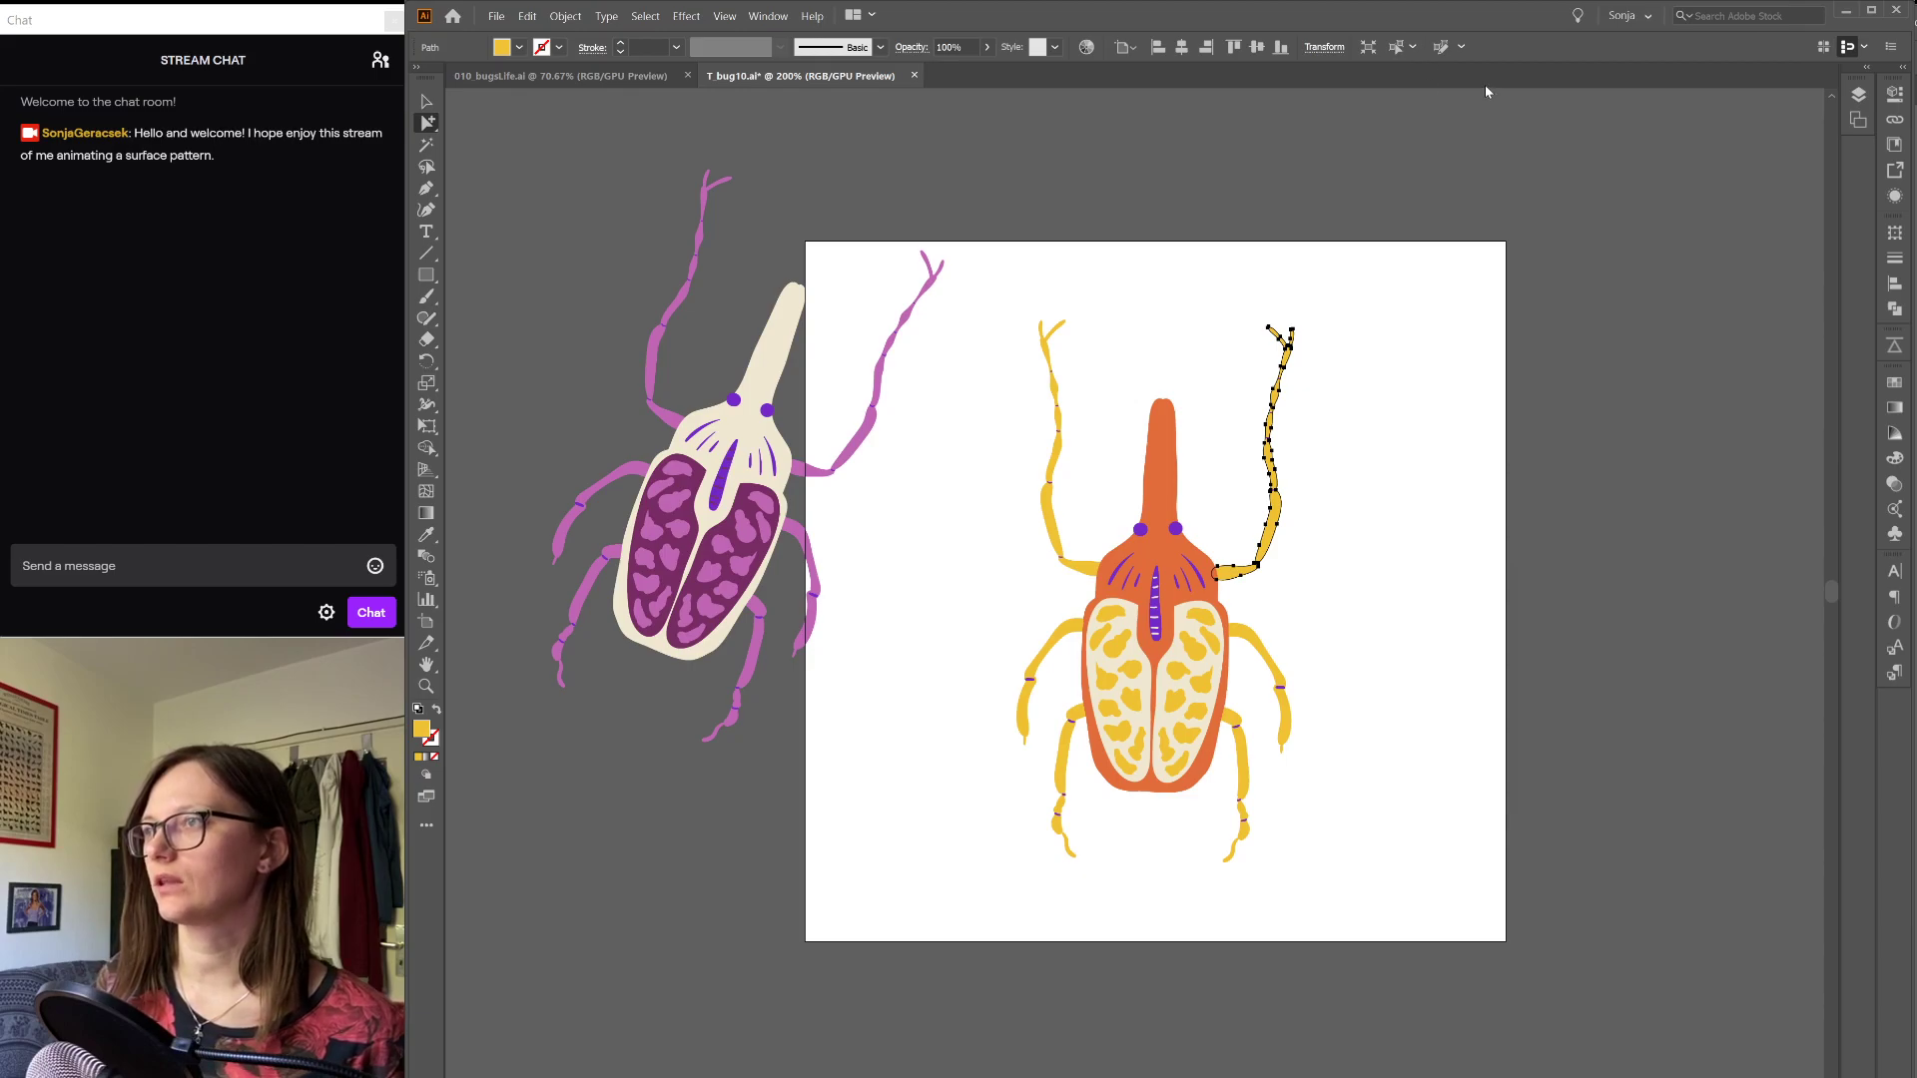
pyautogui.hotkey('ctrl', 'a')
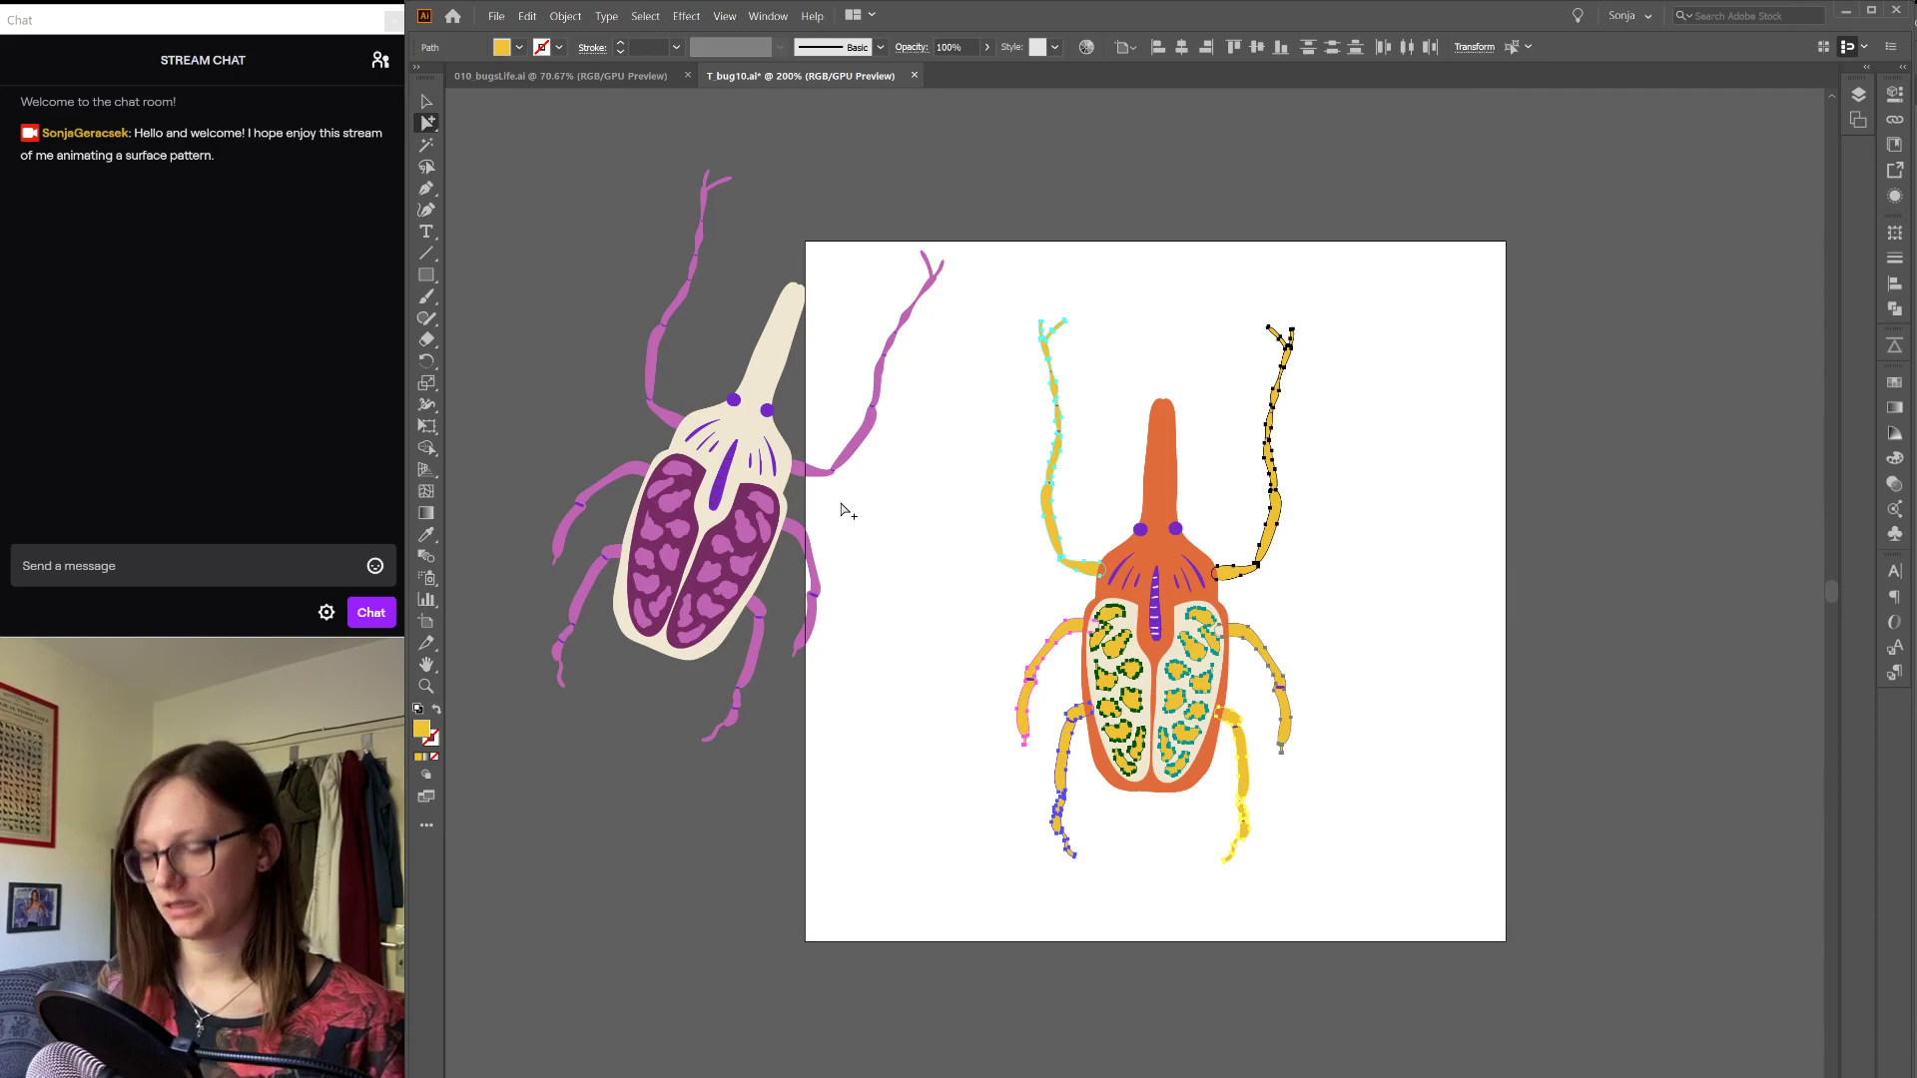
pyautogui.press('i')
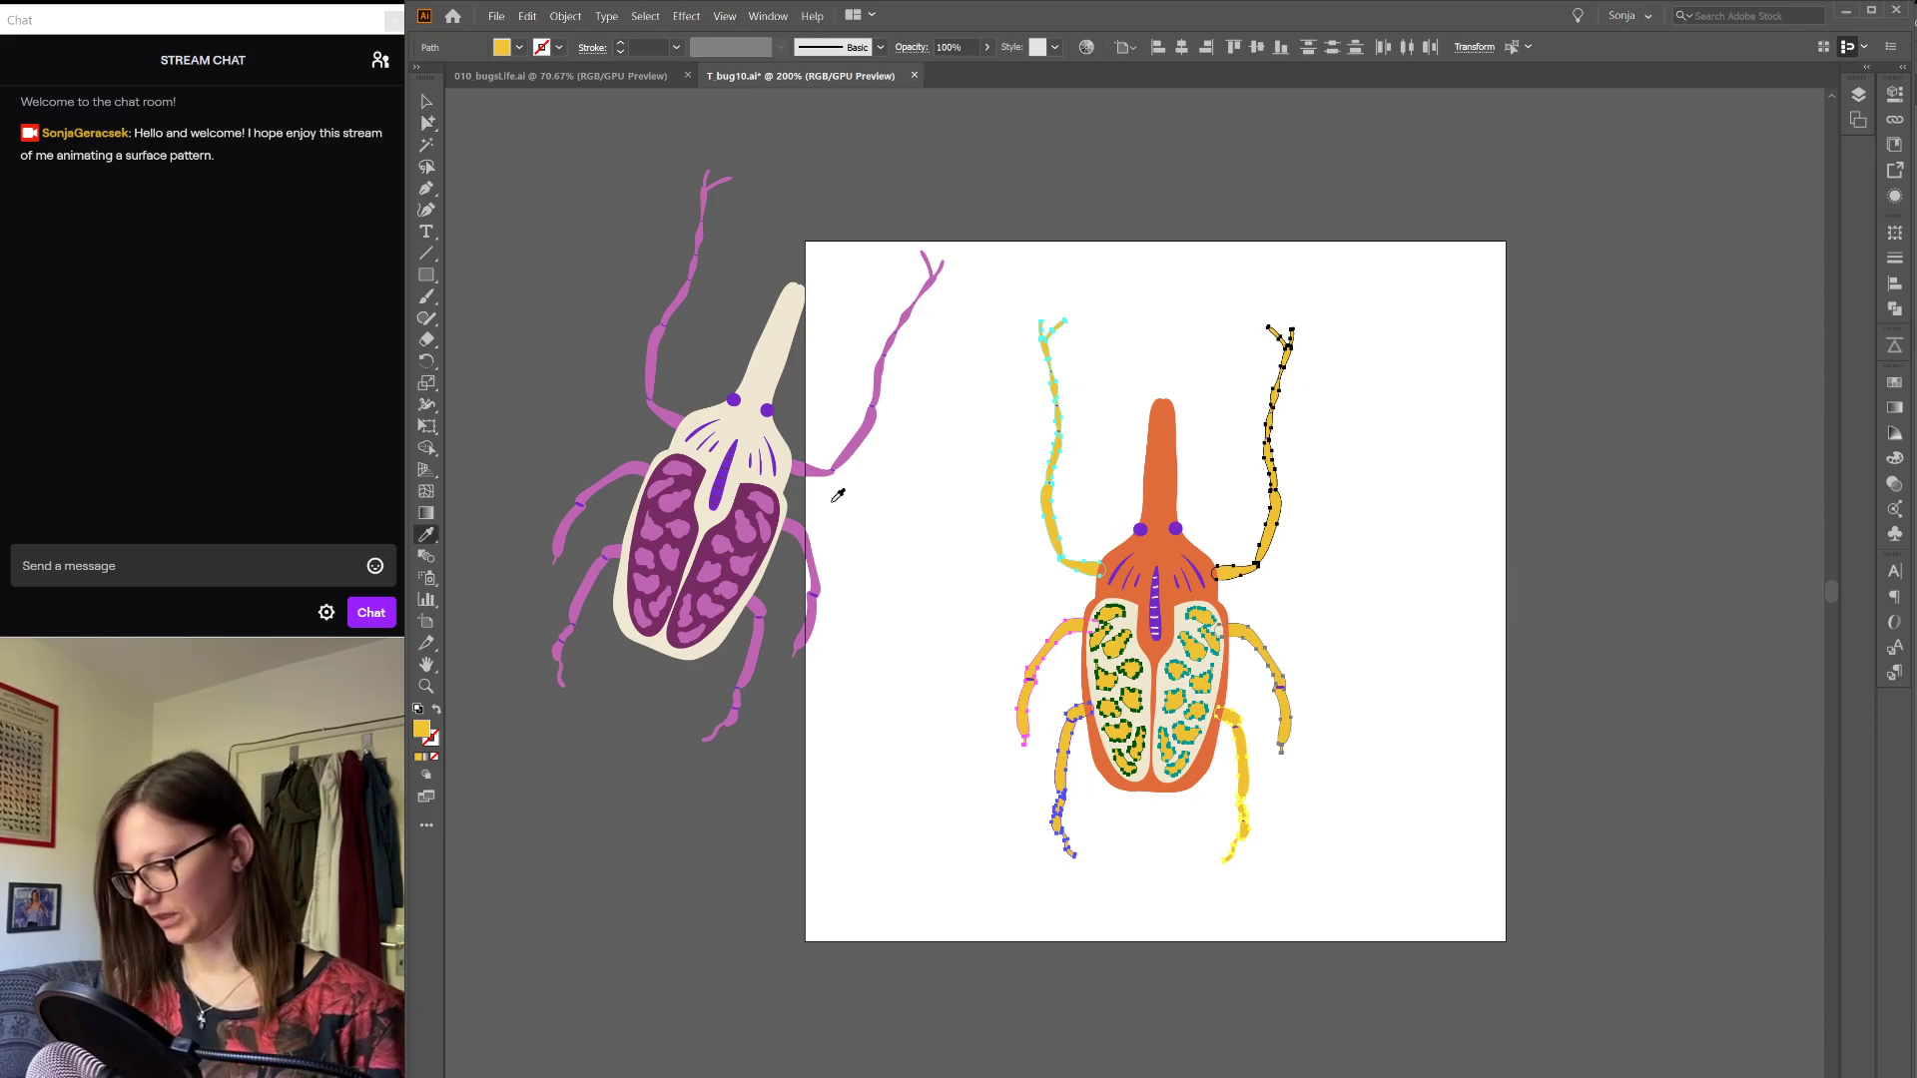
pyautogui.click(728, 538)
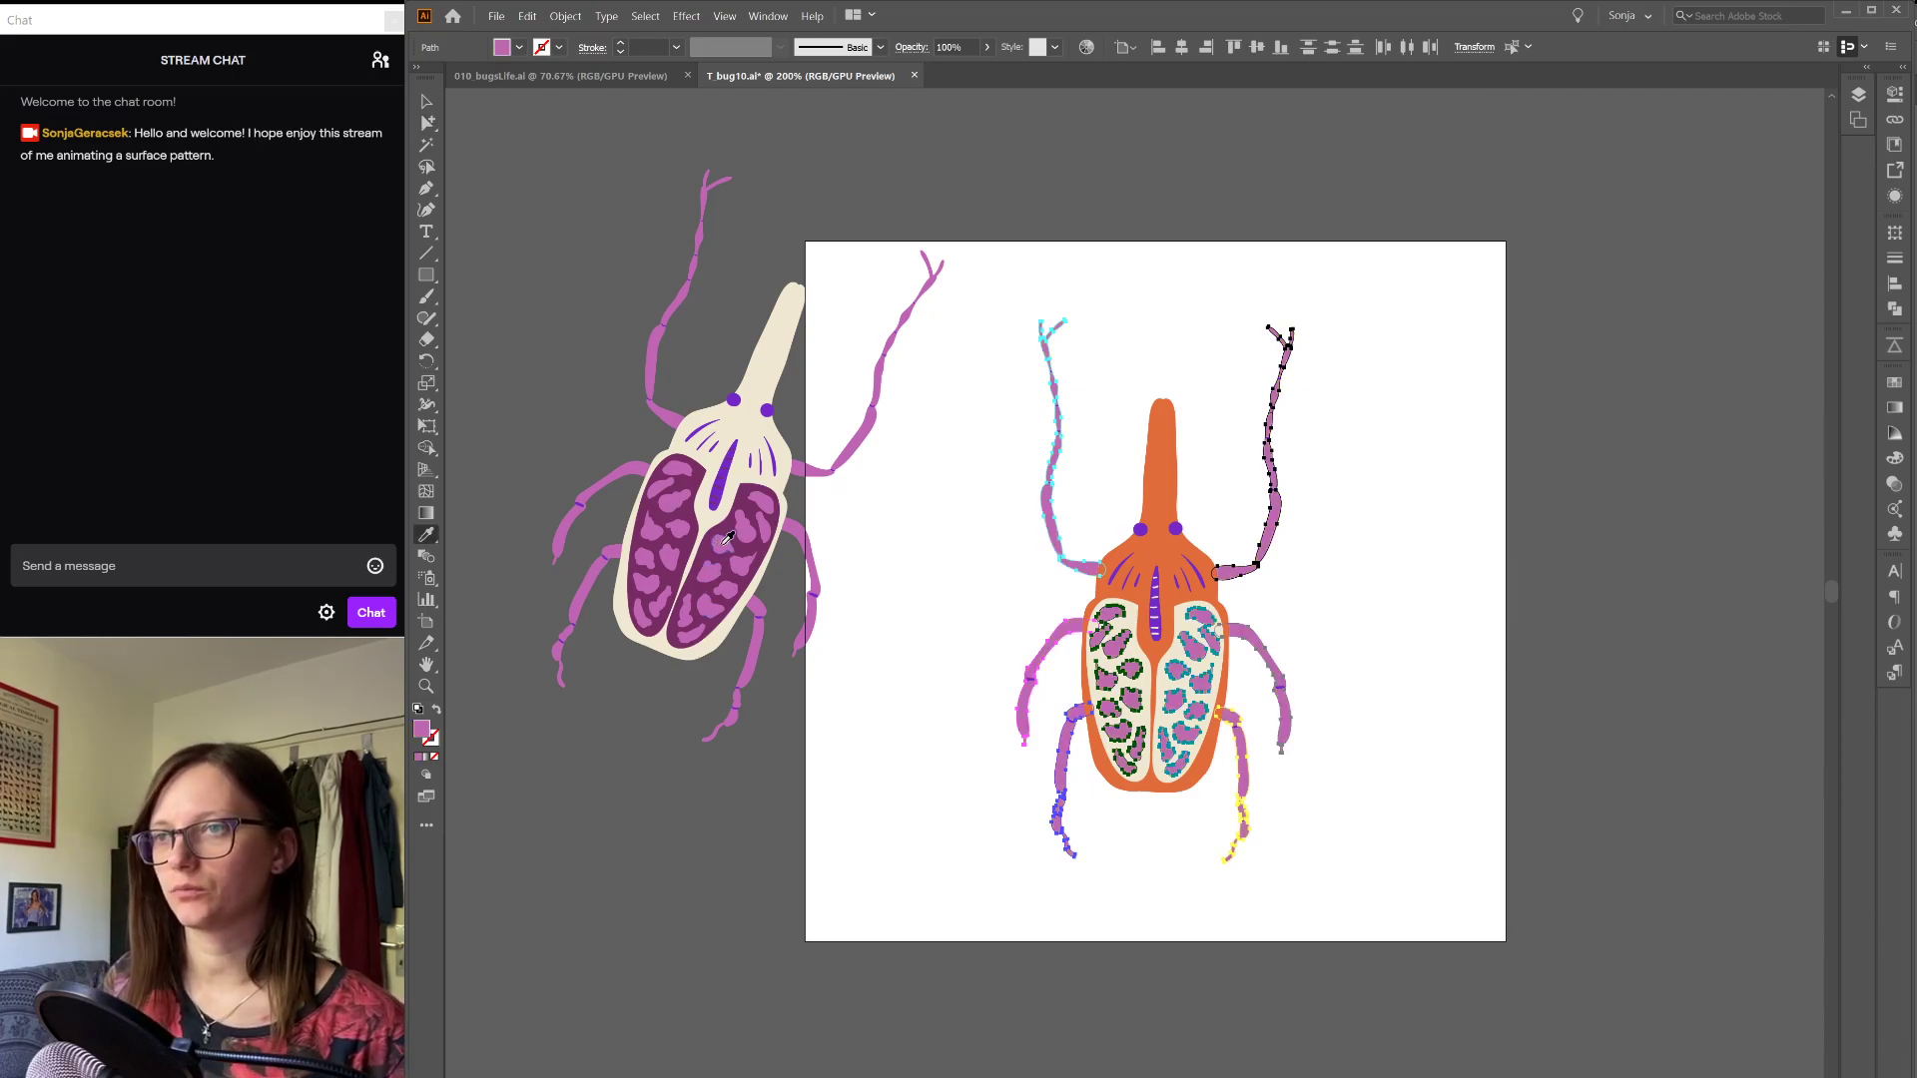
pyautogui.press('a')
pyautogui.click(897, 557)
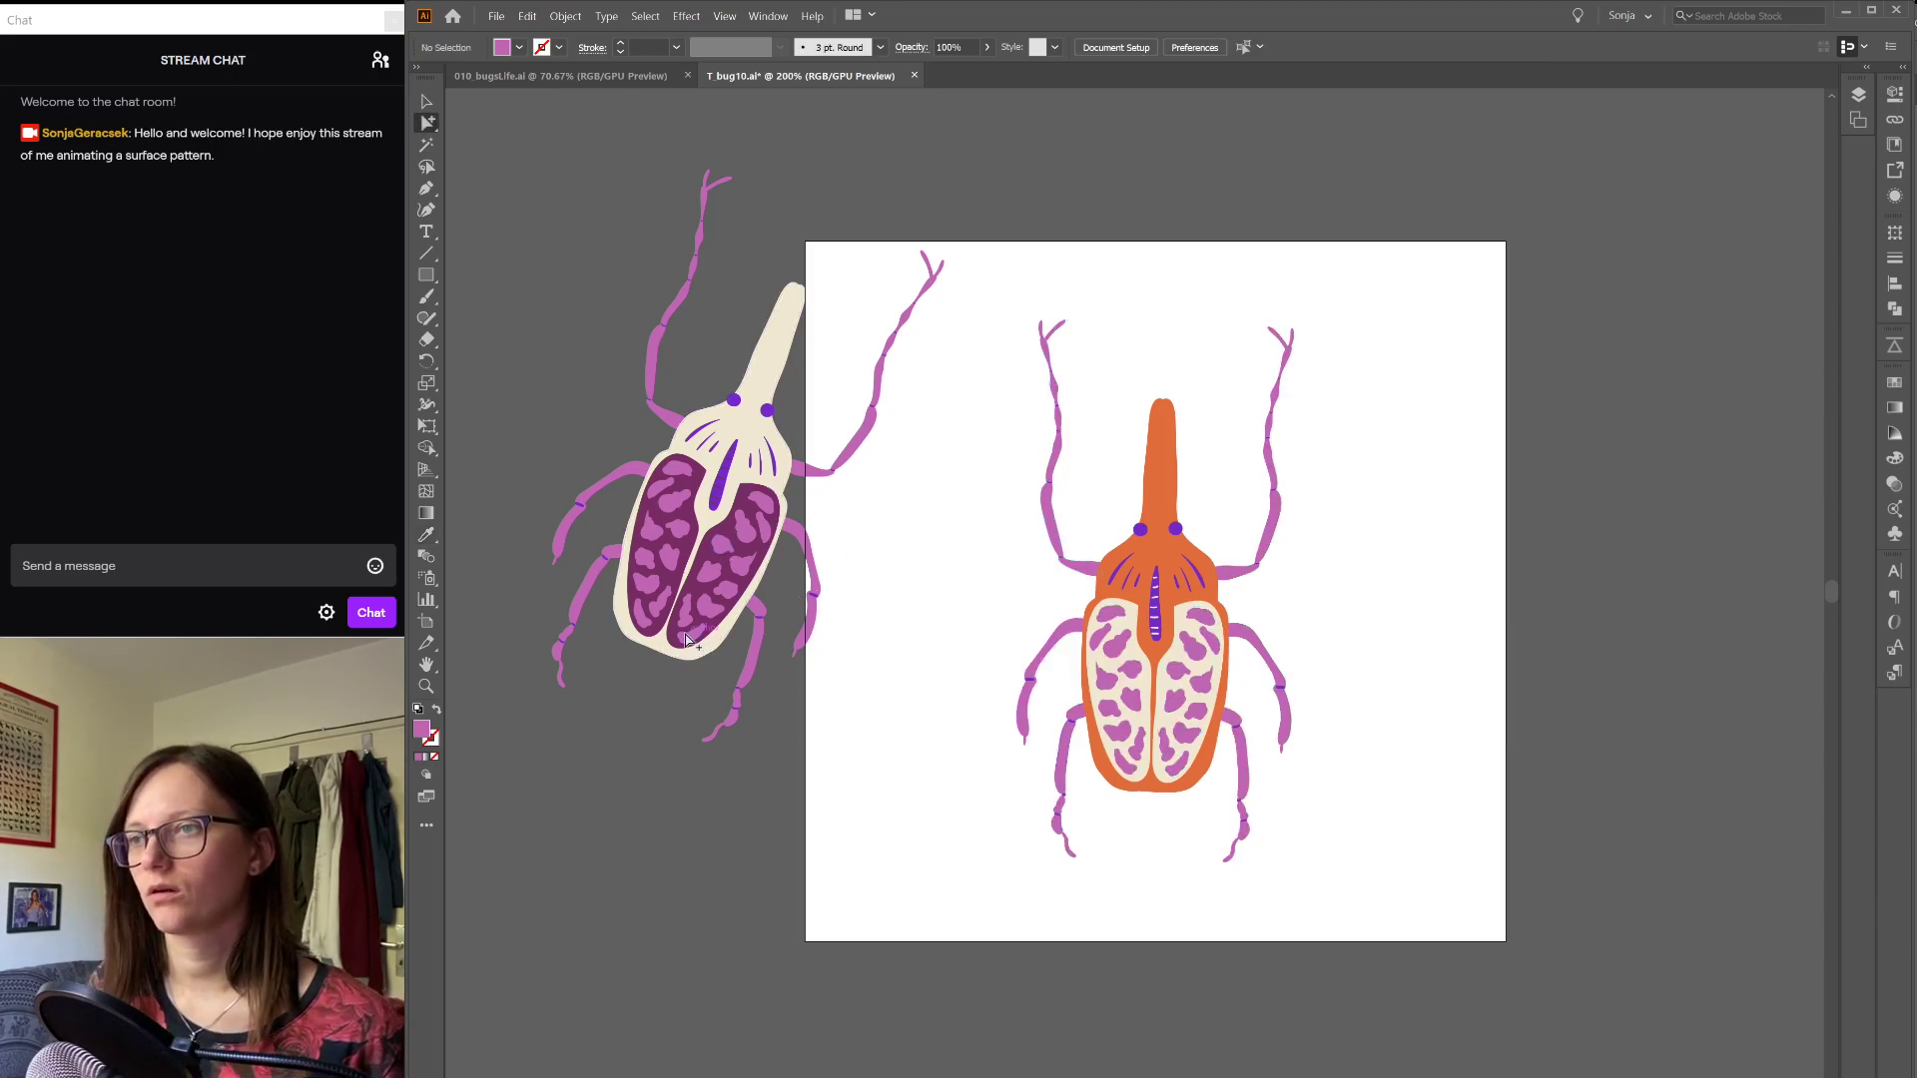
# Step: Recolour the template beetle's orange body and wing edges with the cream fill and outline sampled from the reference beetle's head
pyautogui.click(1160, 494)
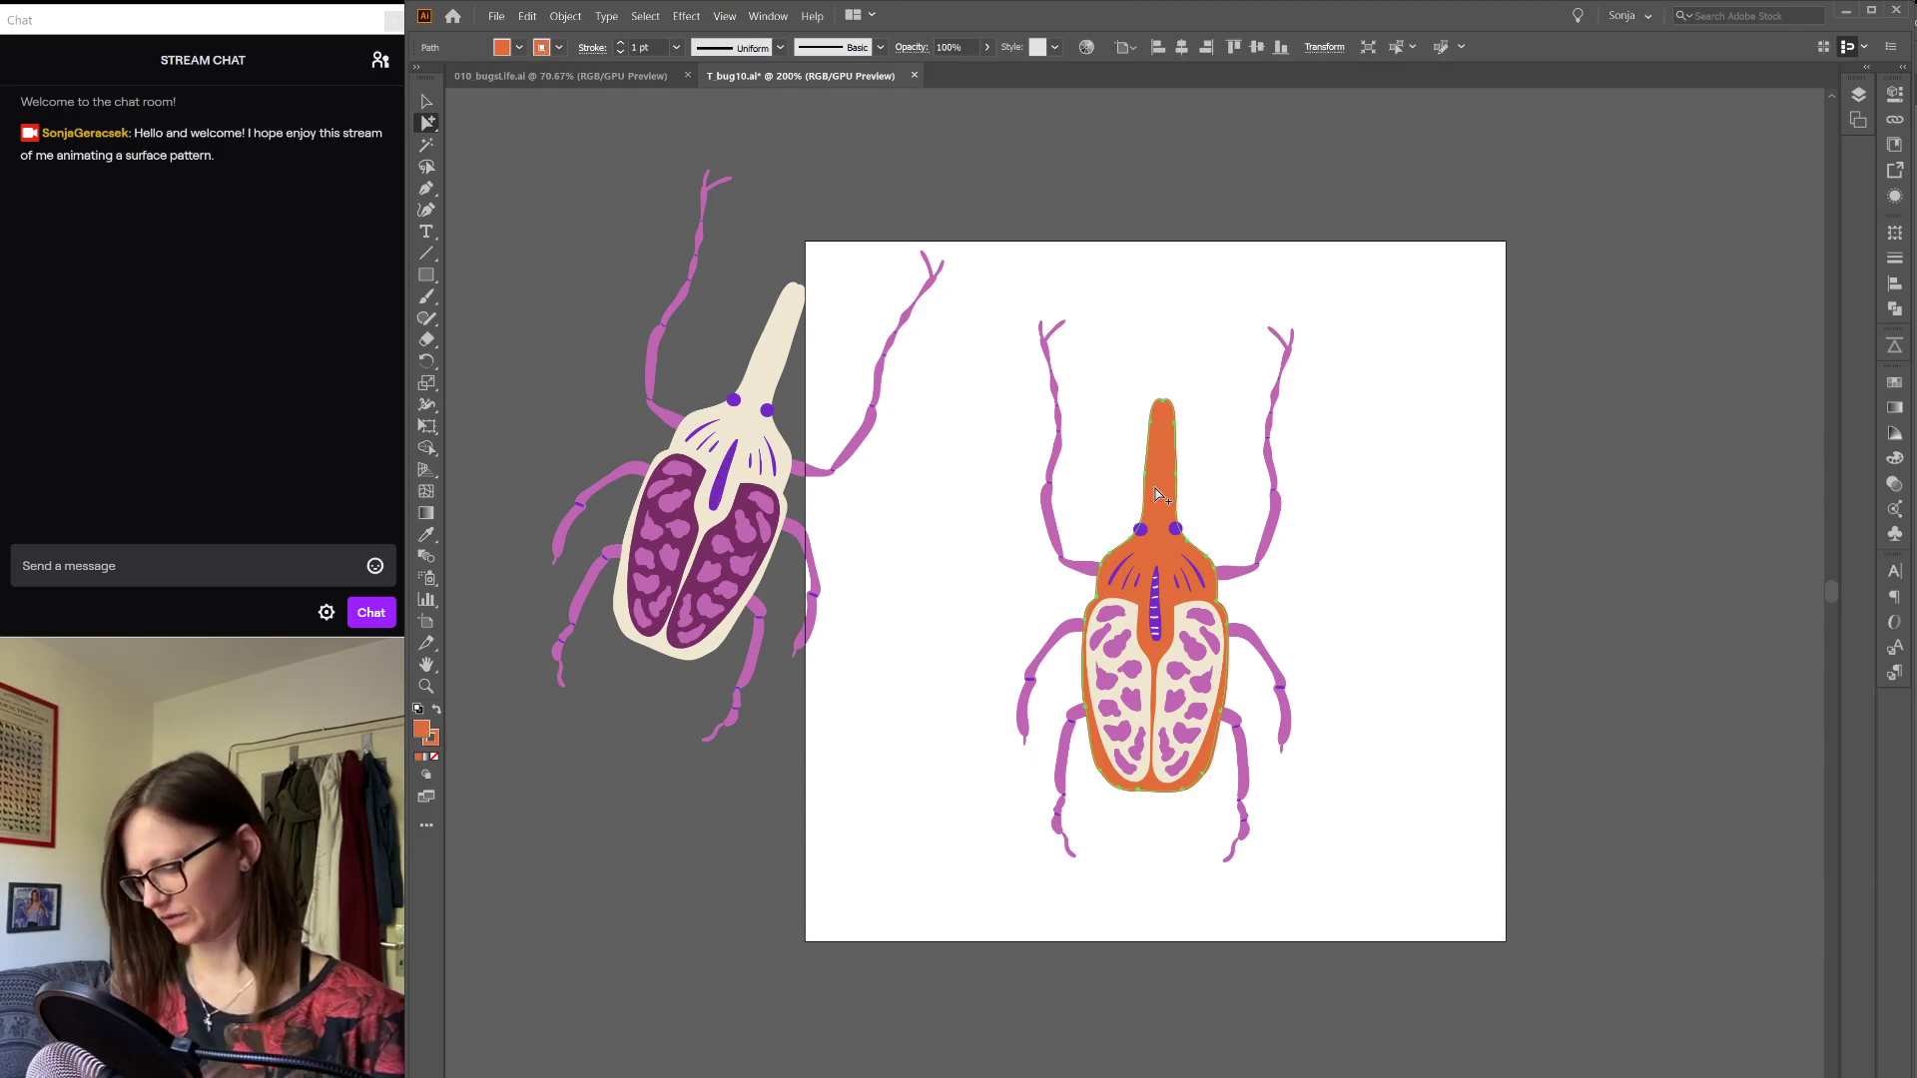
pyautogui.press('i')
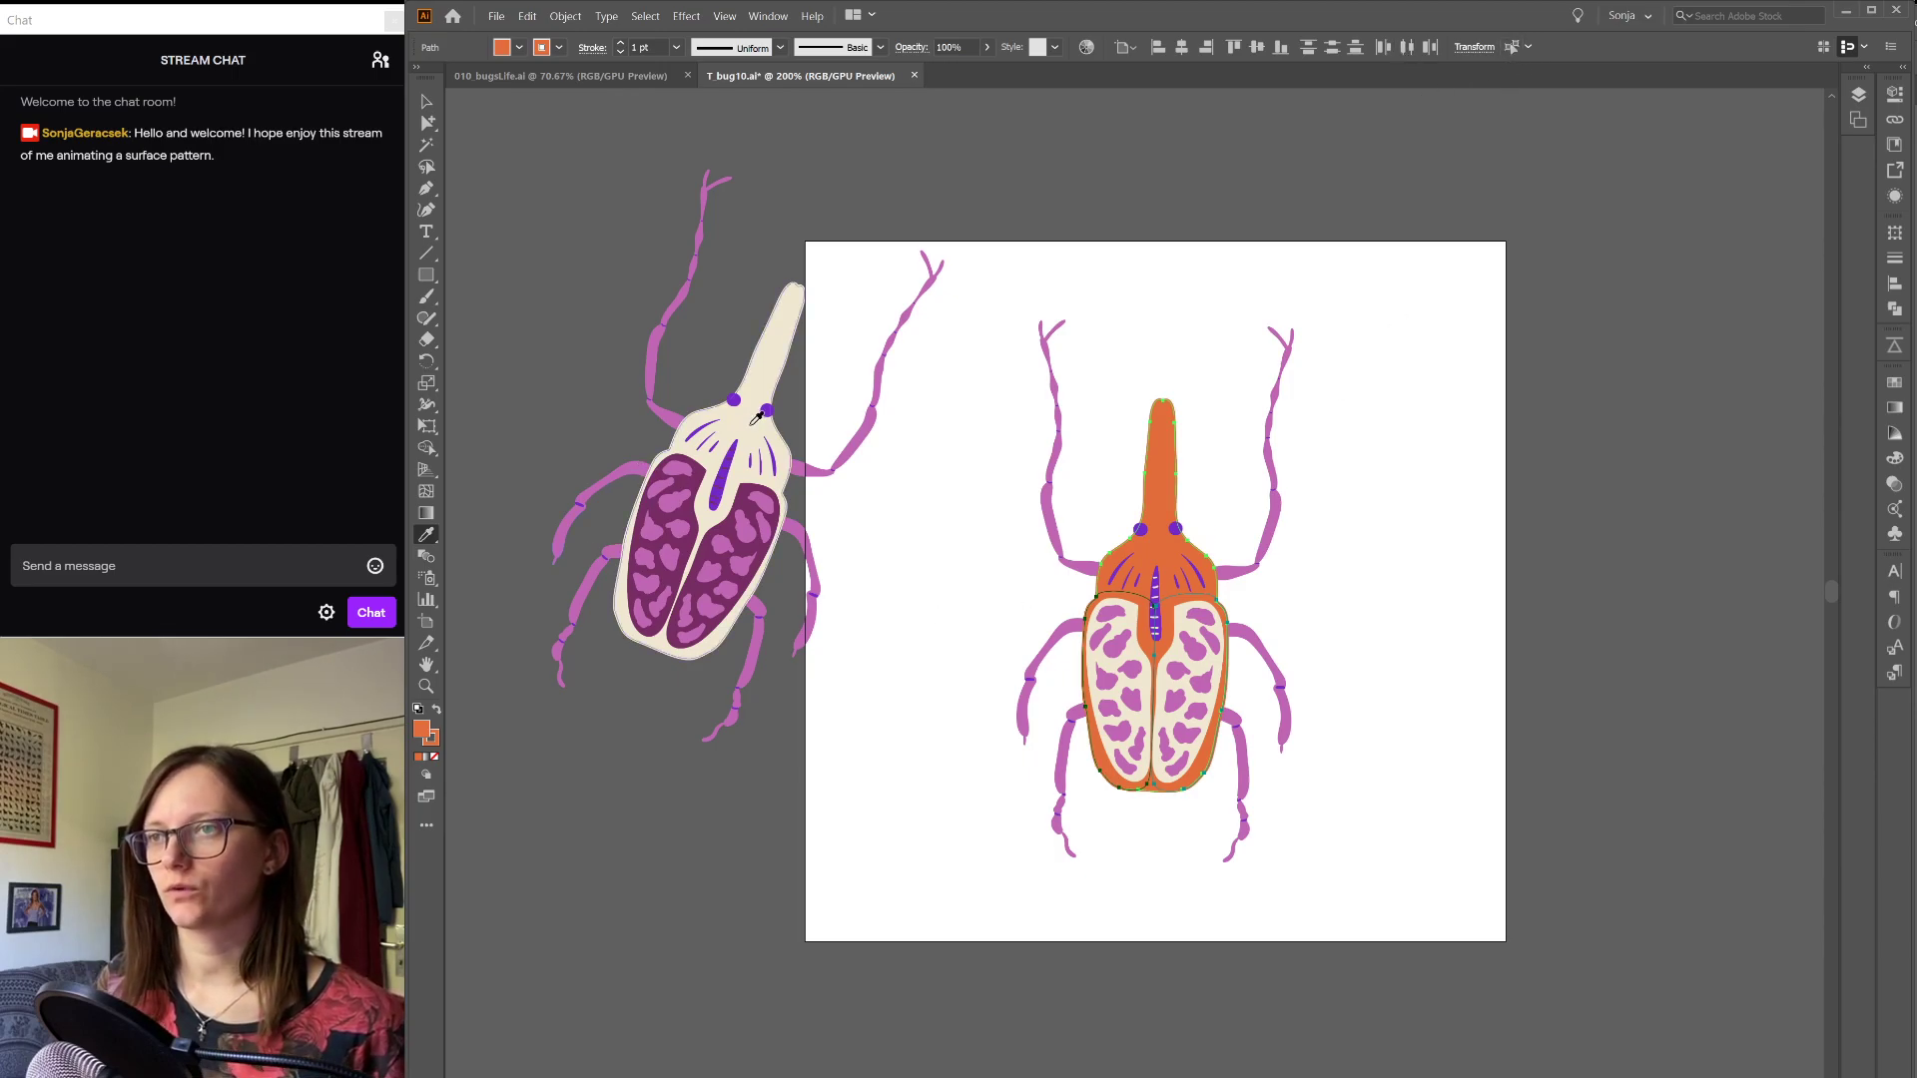
pyautogui.click(772, 362)
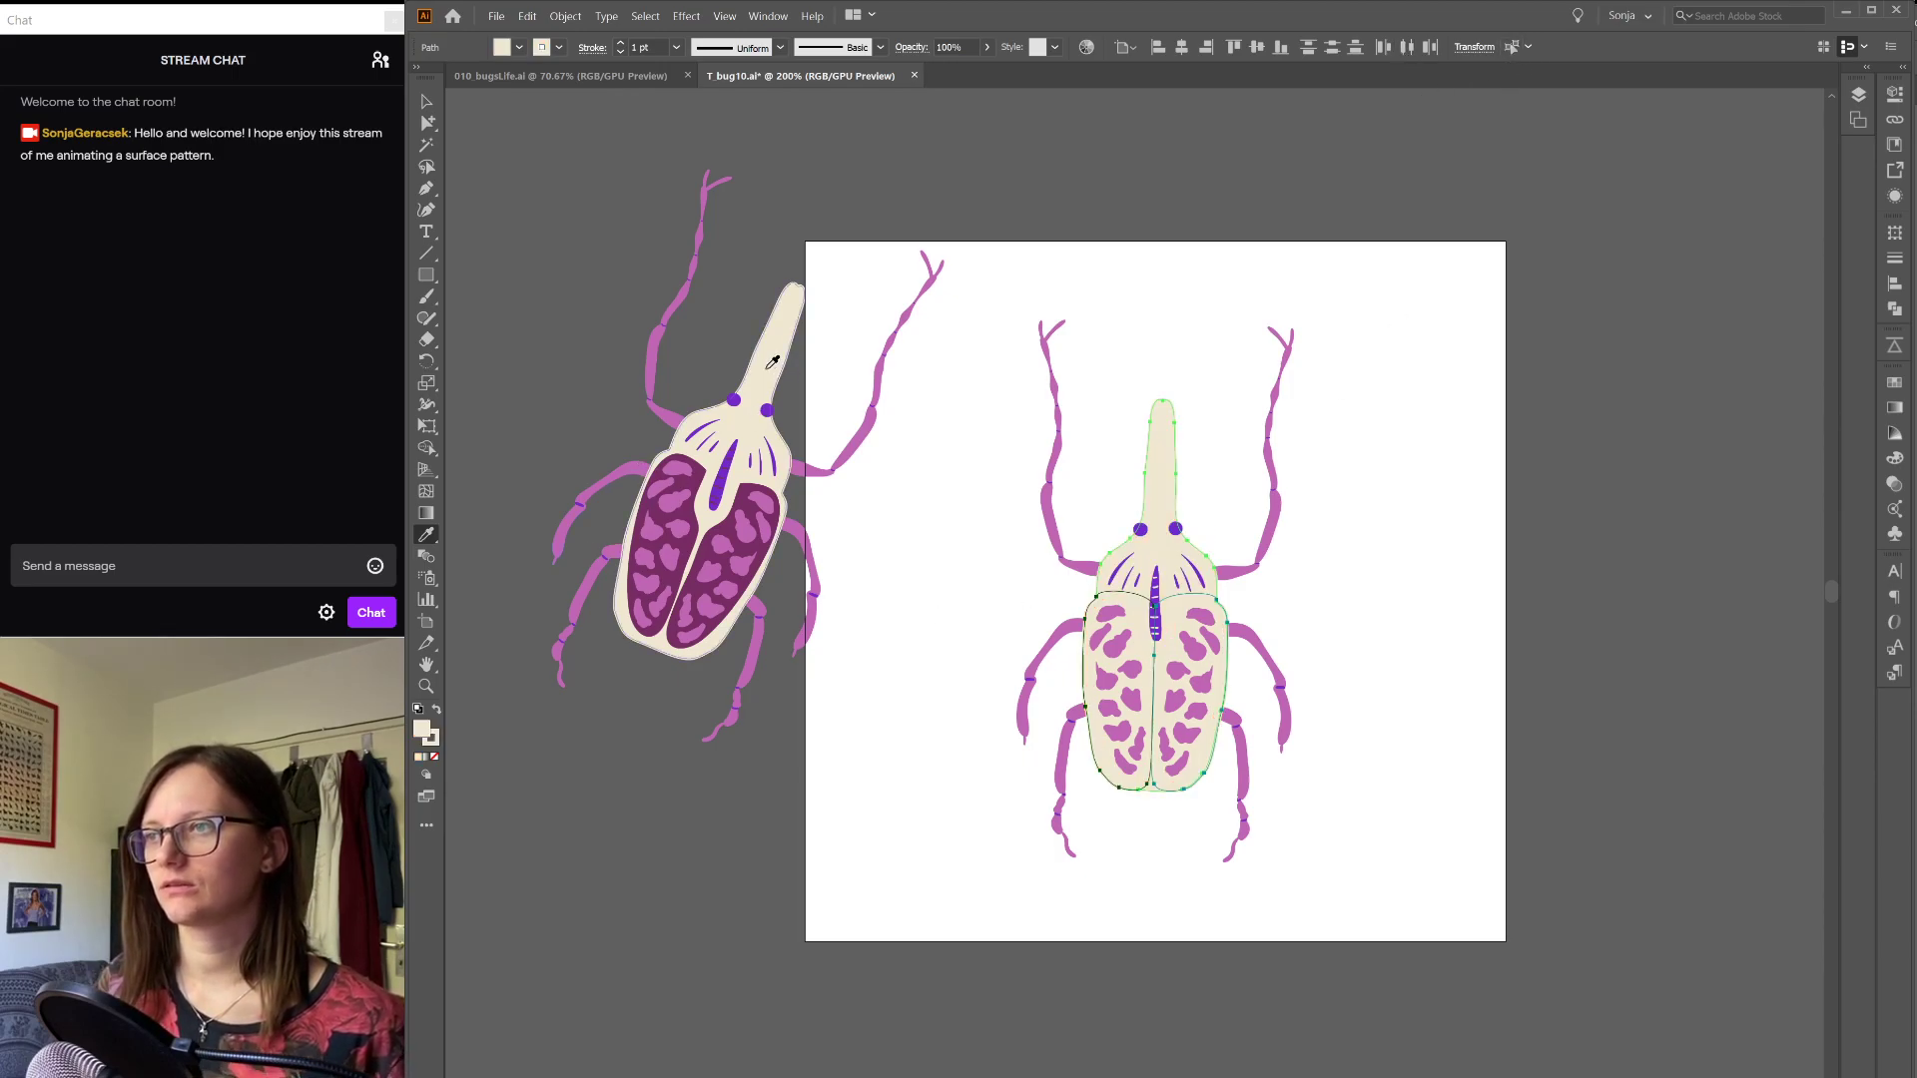
pyautogui.press('v')
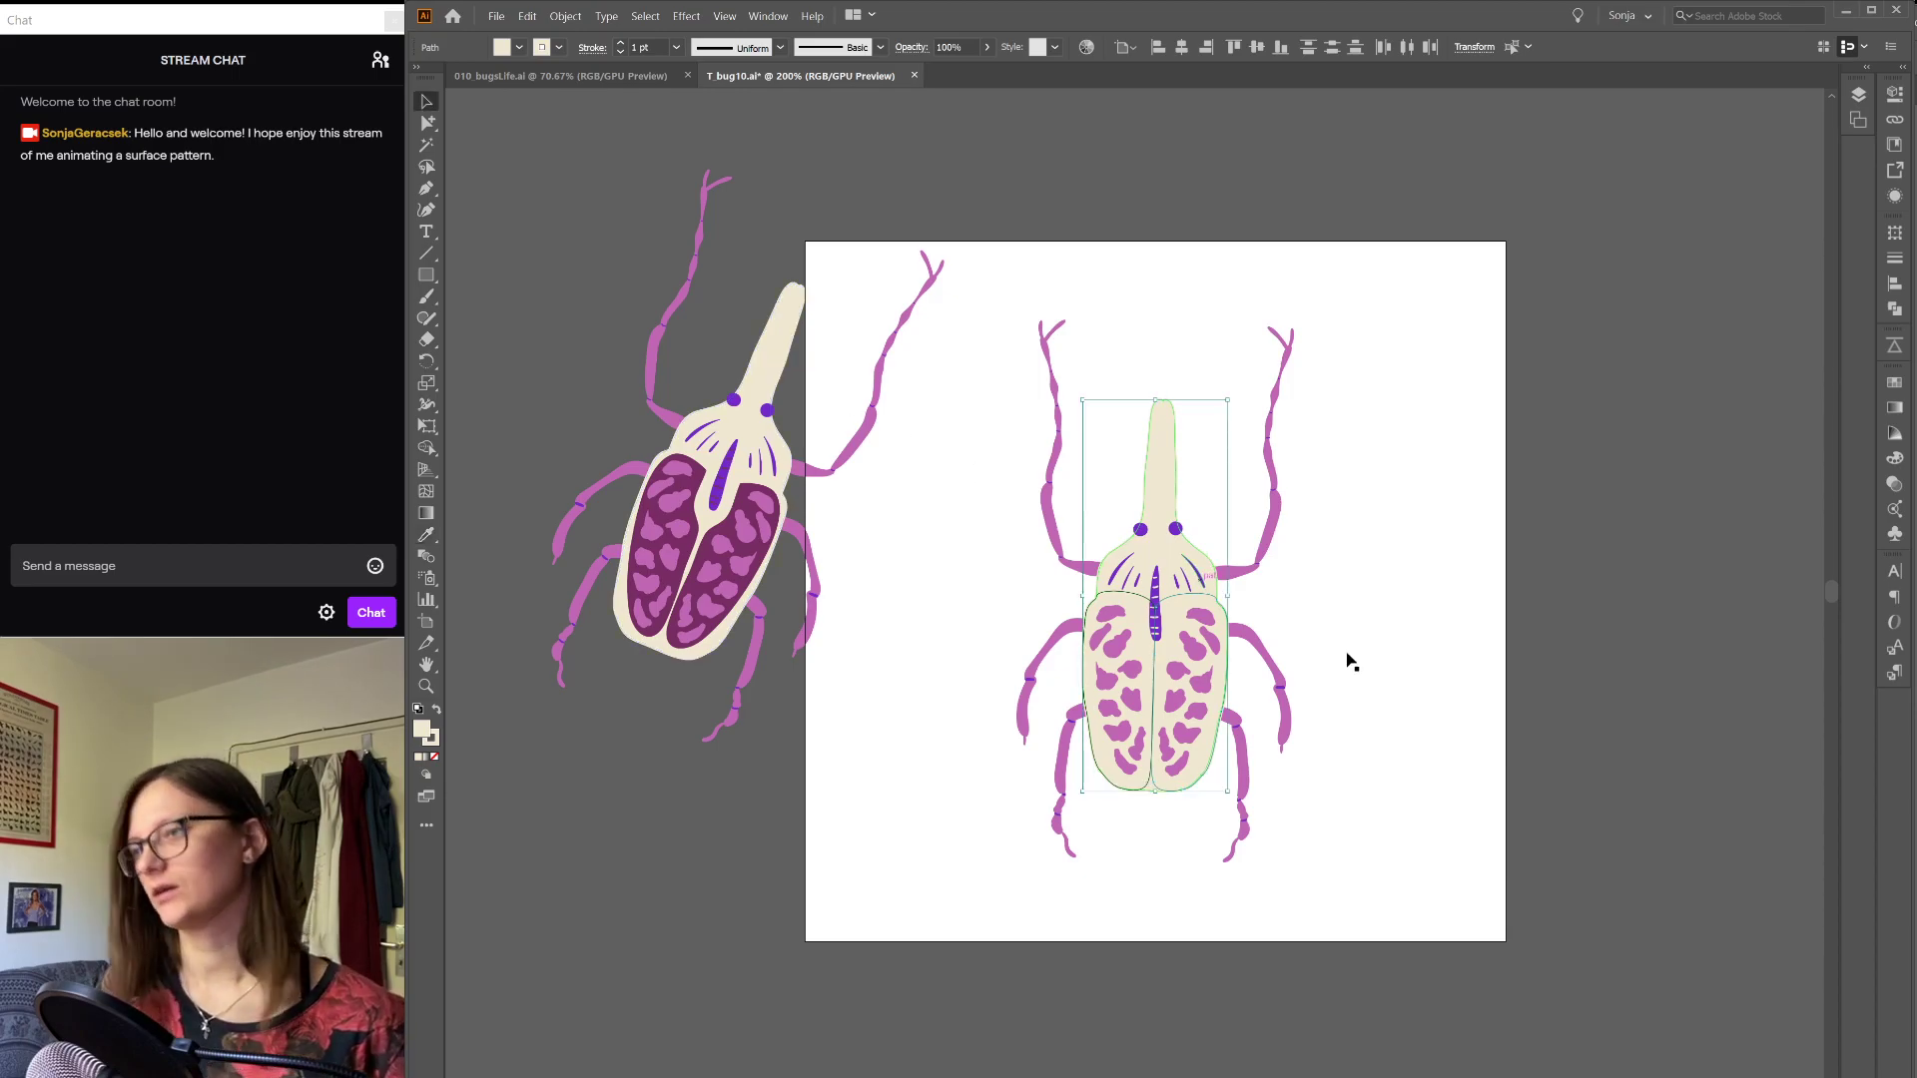
pyautogui.click(1464, 715)
# Step: Try to fill both whole inner wing groups with the reference beetle's dark purple, and undo the recolouring
pyautogui.click(1115, 787)
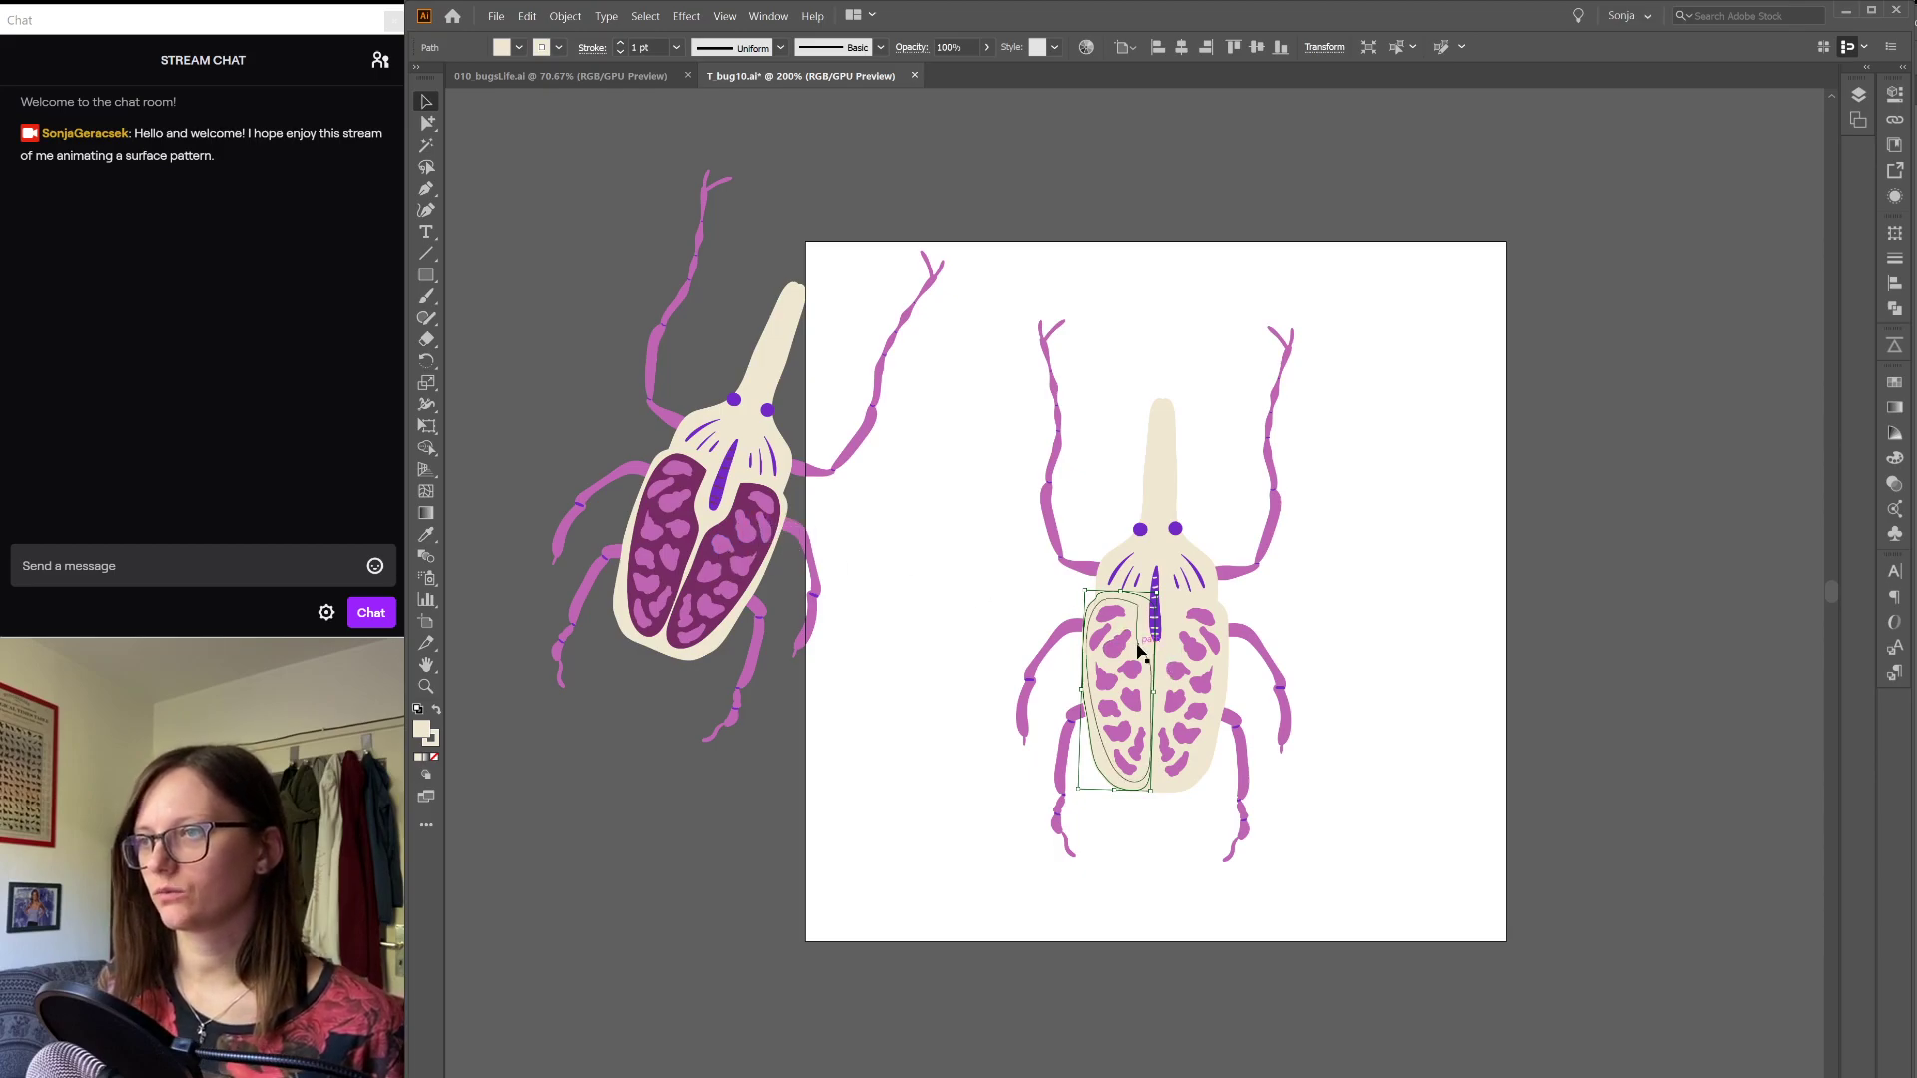
pyautogui.click(1119, 679)
pyautogui.keyDown('shift'); pyautogui.click(1177, 659); pyautogui.keyUp('shift')
pyautogui.keyDown('shift'); pyautogui.click(1176, 651); pyautogui.keyUp('shift')
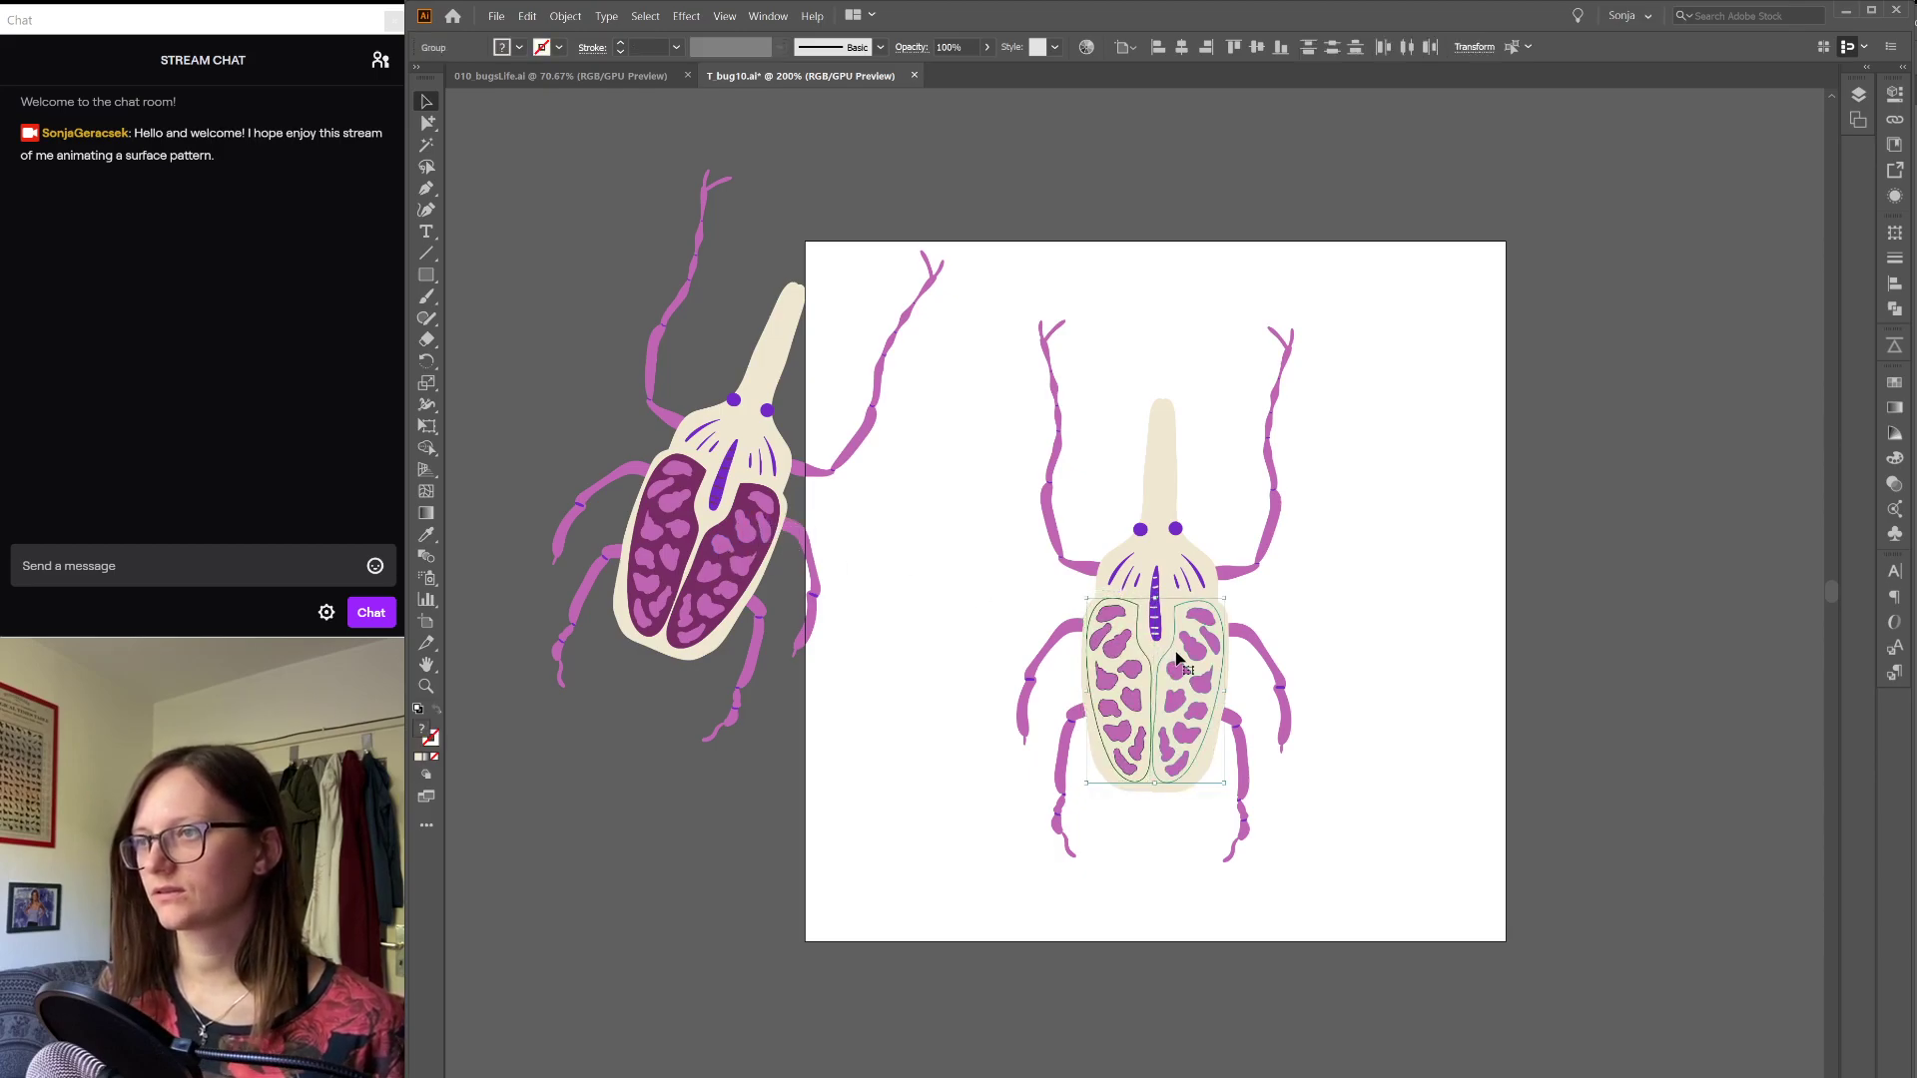
pyautogui.press('i')
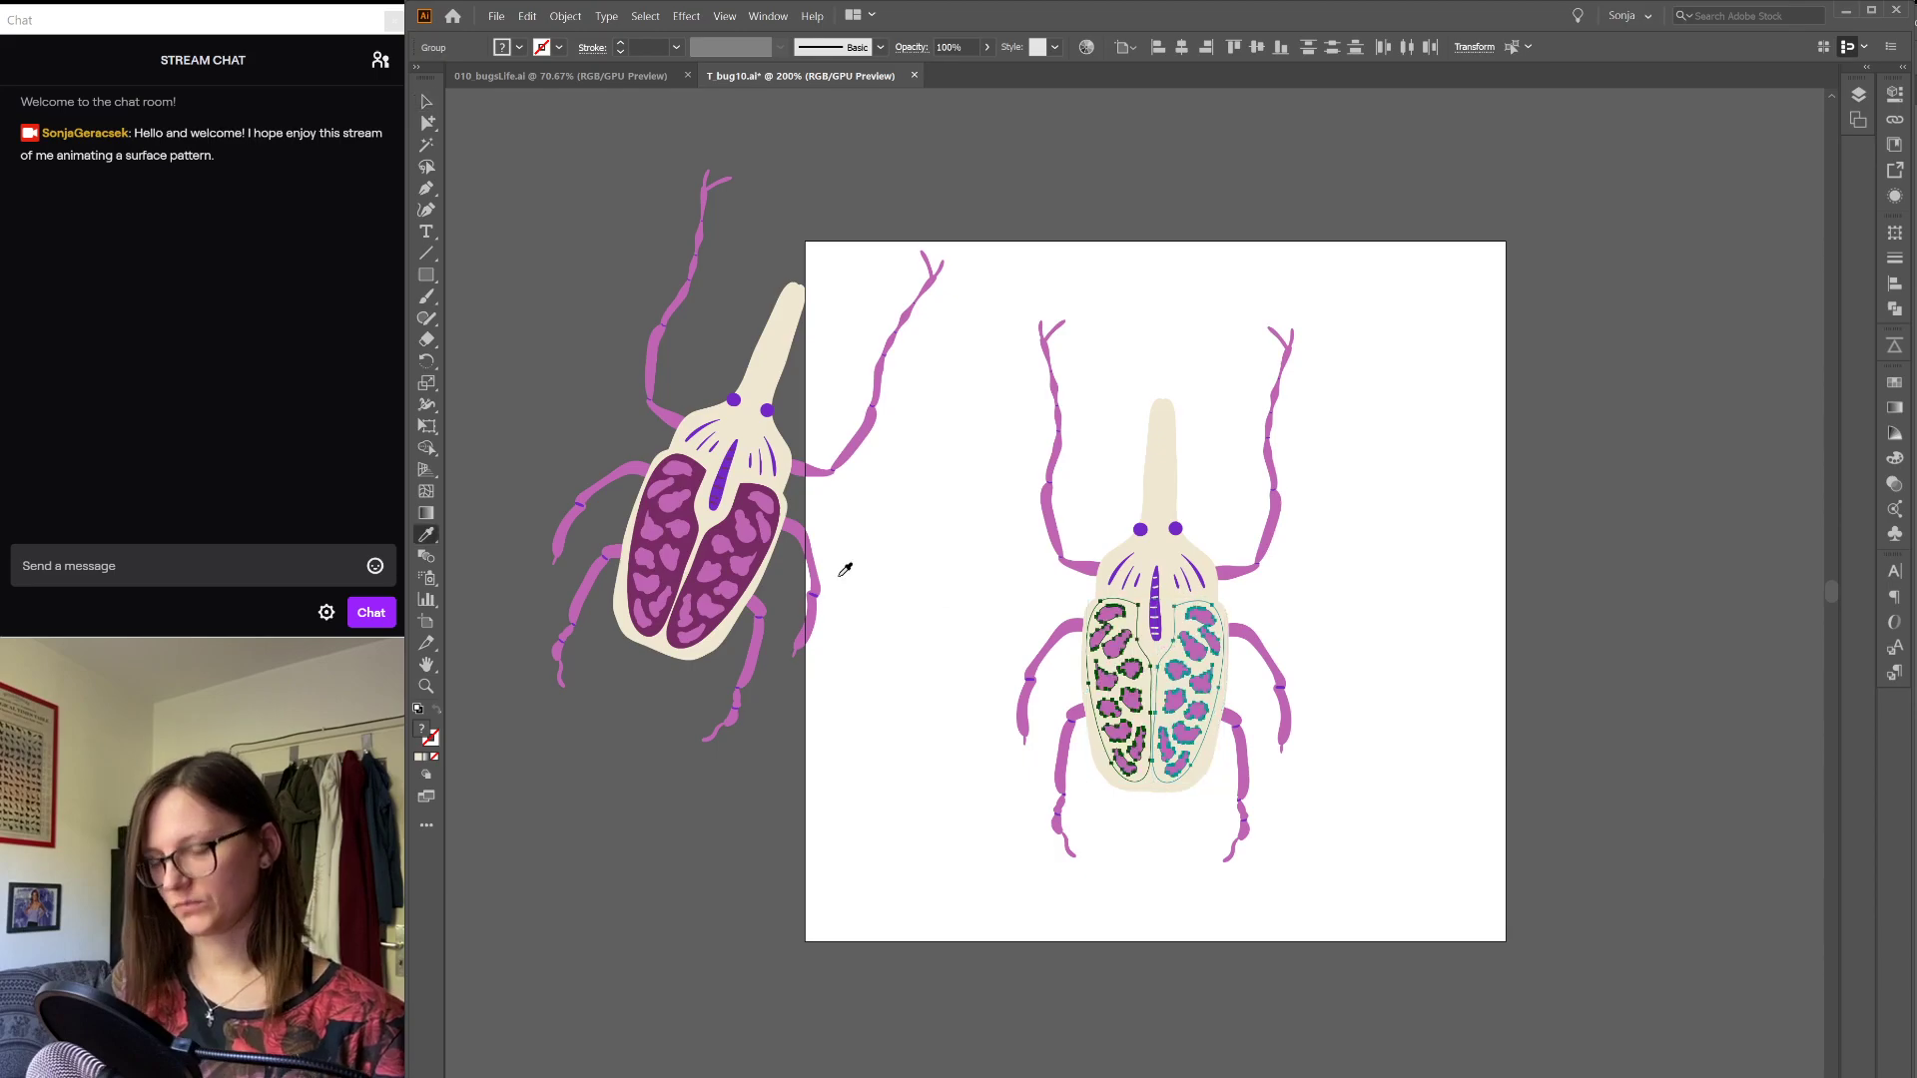
pyautogui.click(734, 519)
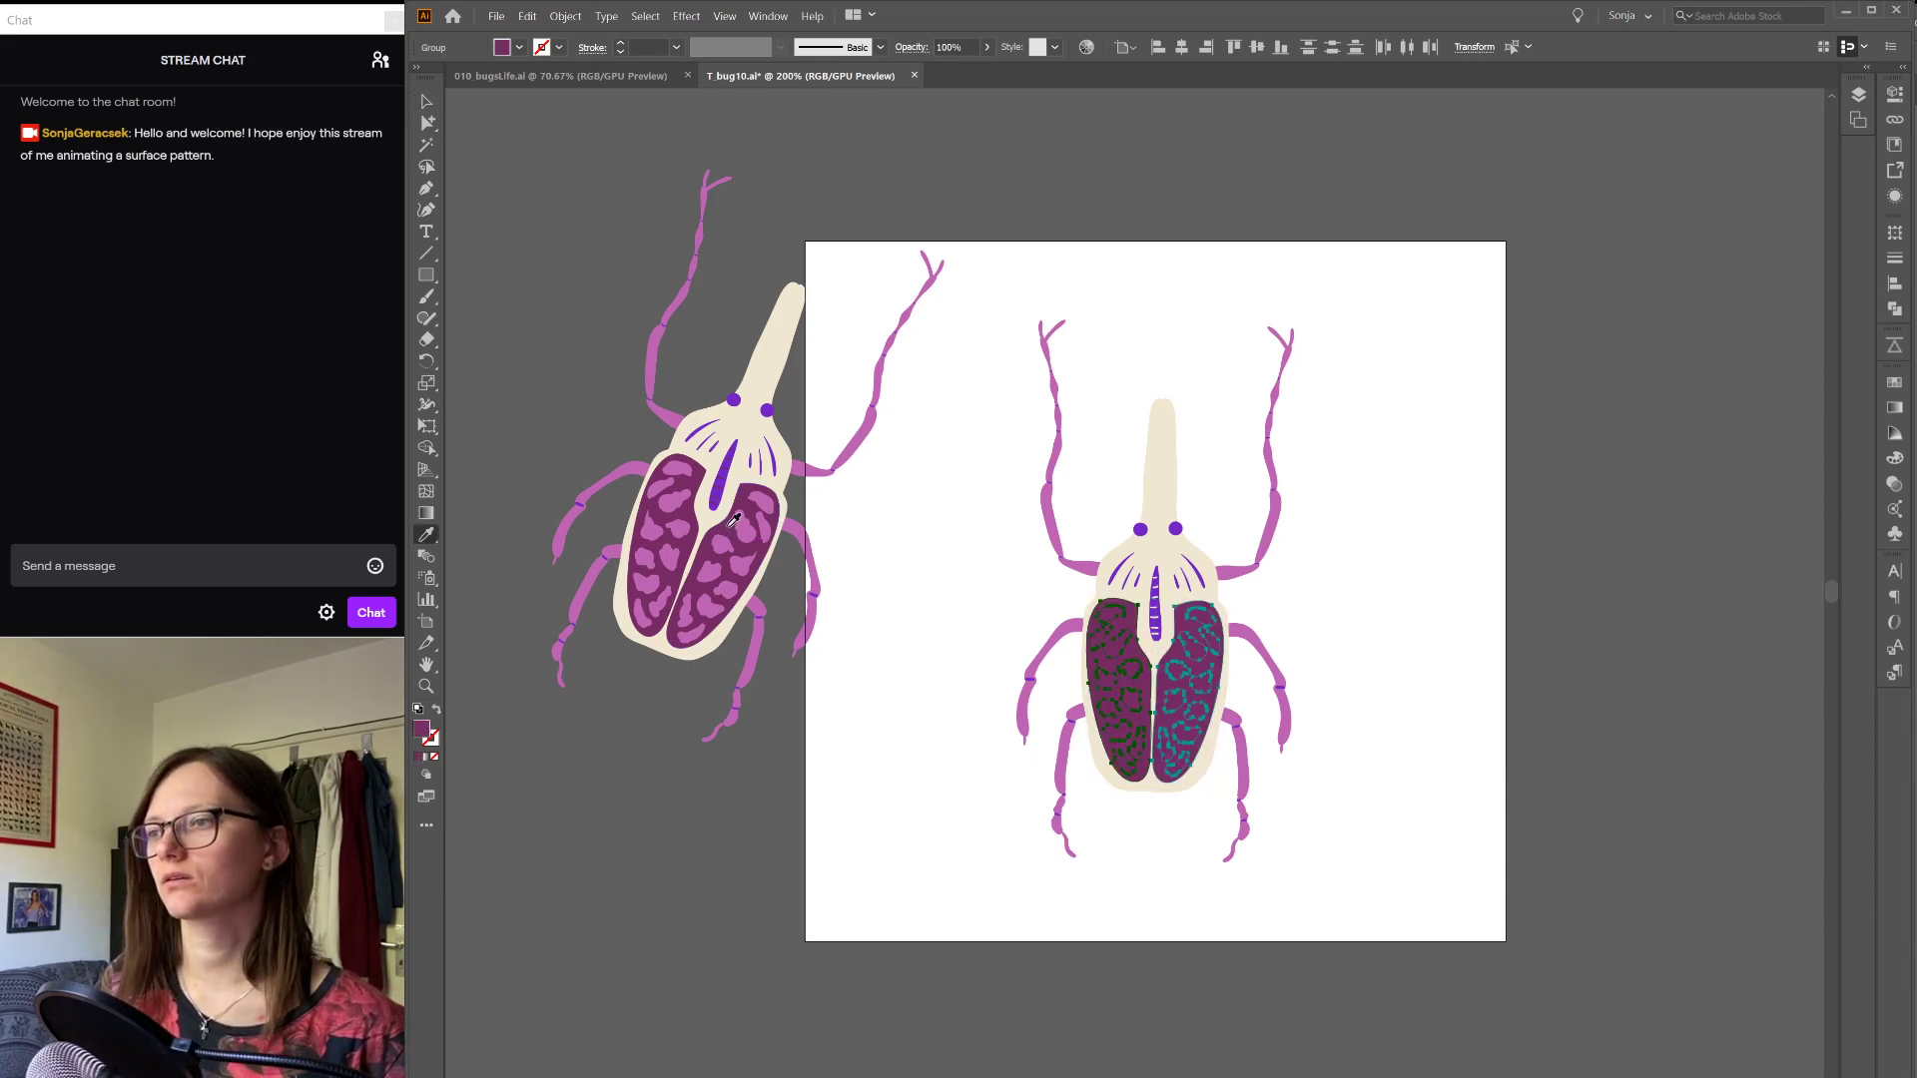
pyautogui.hotkey('ctrl', 'z')
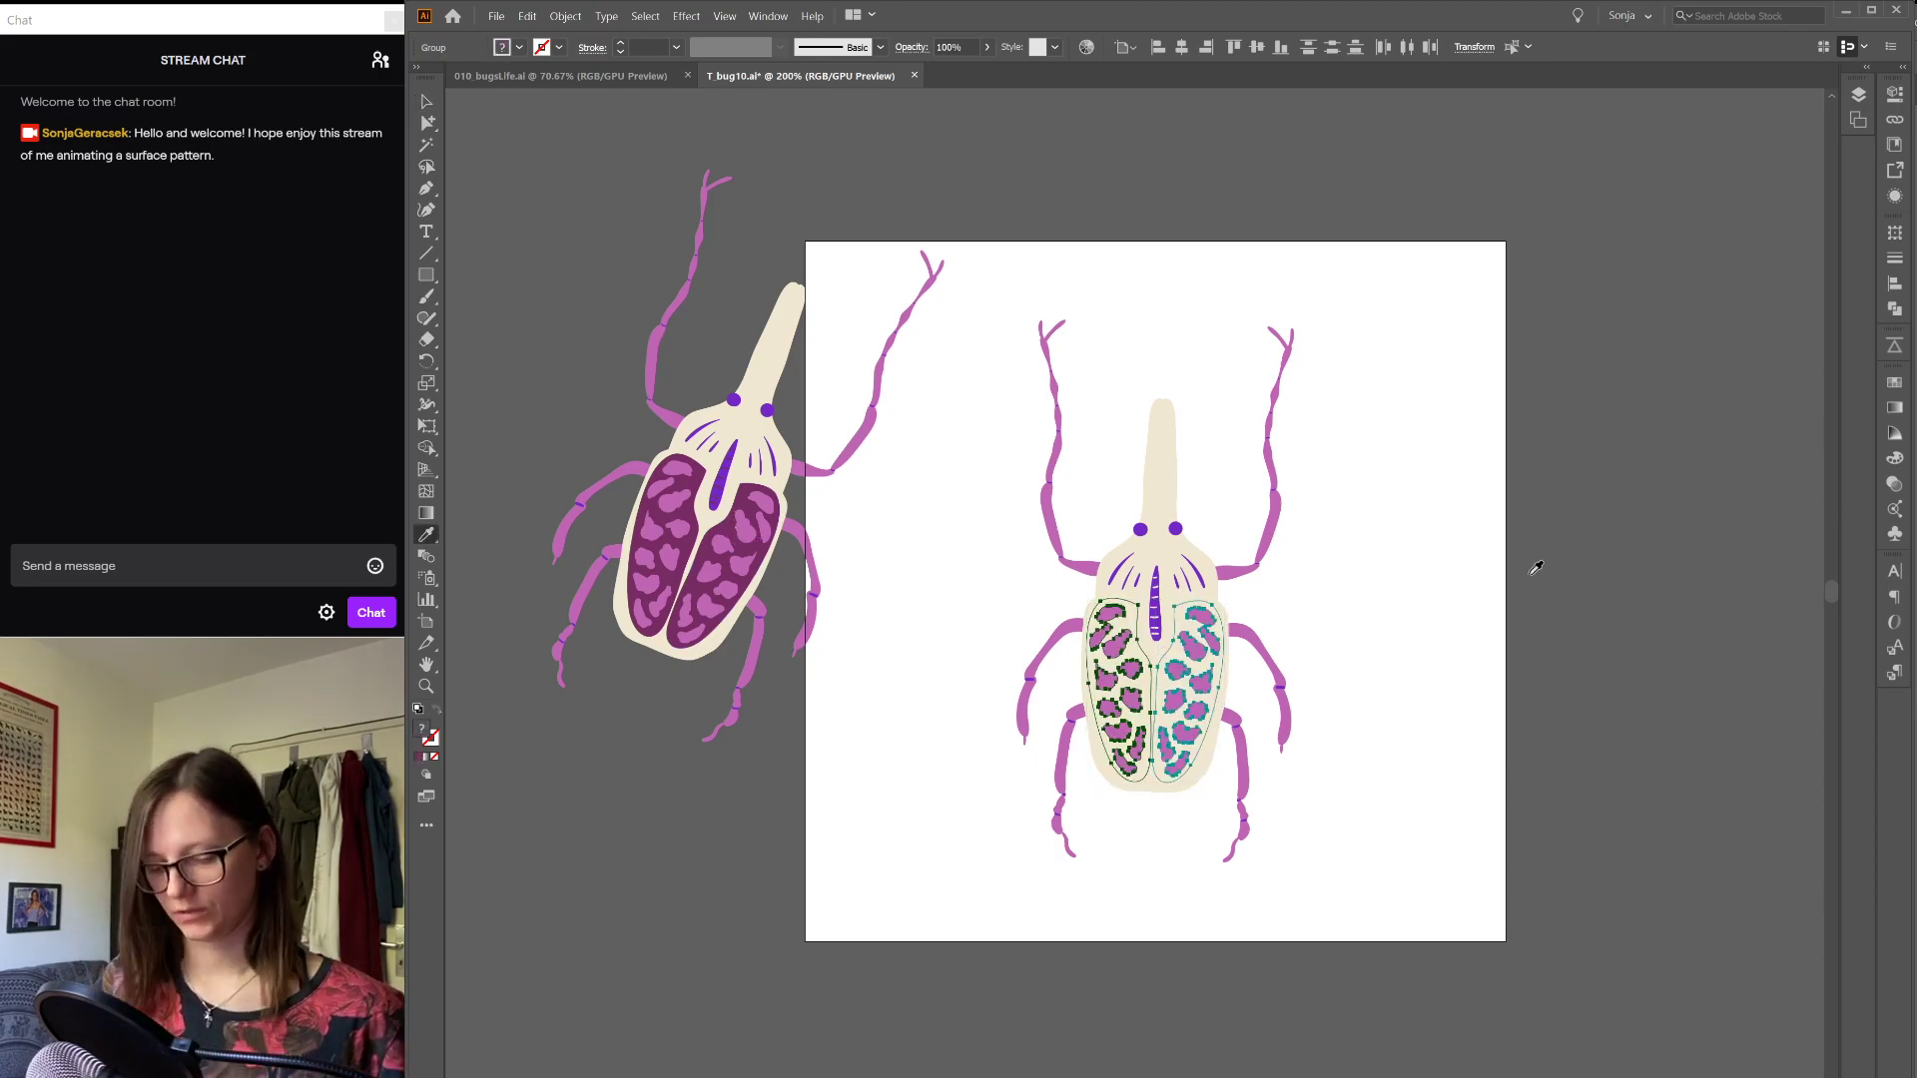
pyautogui.press('v')
pyautogui.click(1530, 574)
# Step: Recolour only the two cream base shapes behind the wing spots with the reference beetle's dark purple
pyautogui.press('a')
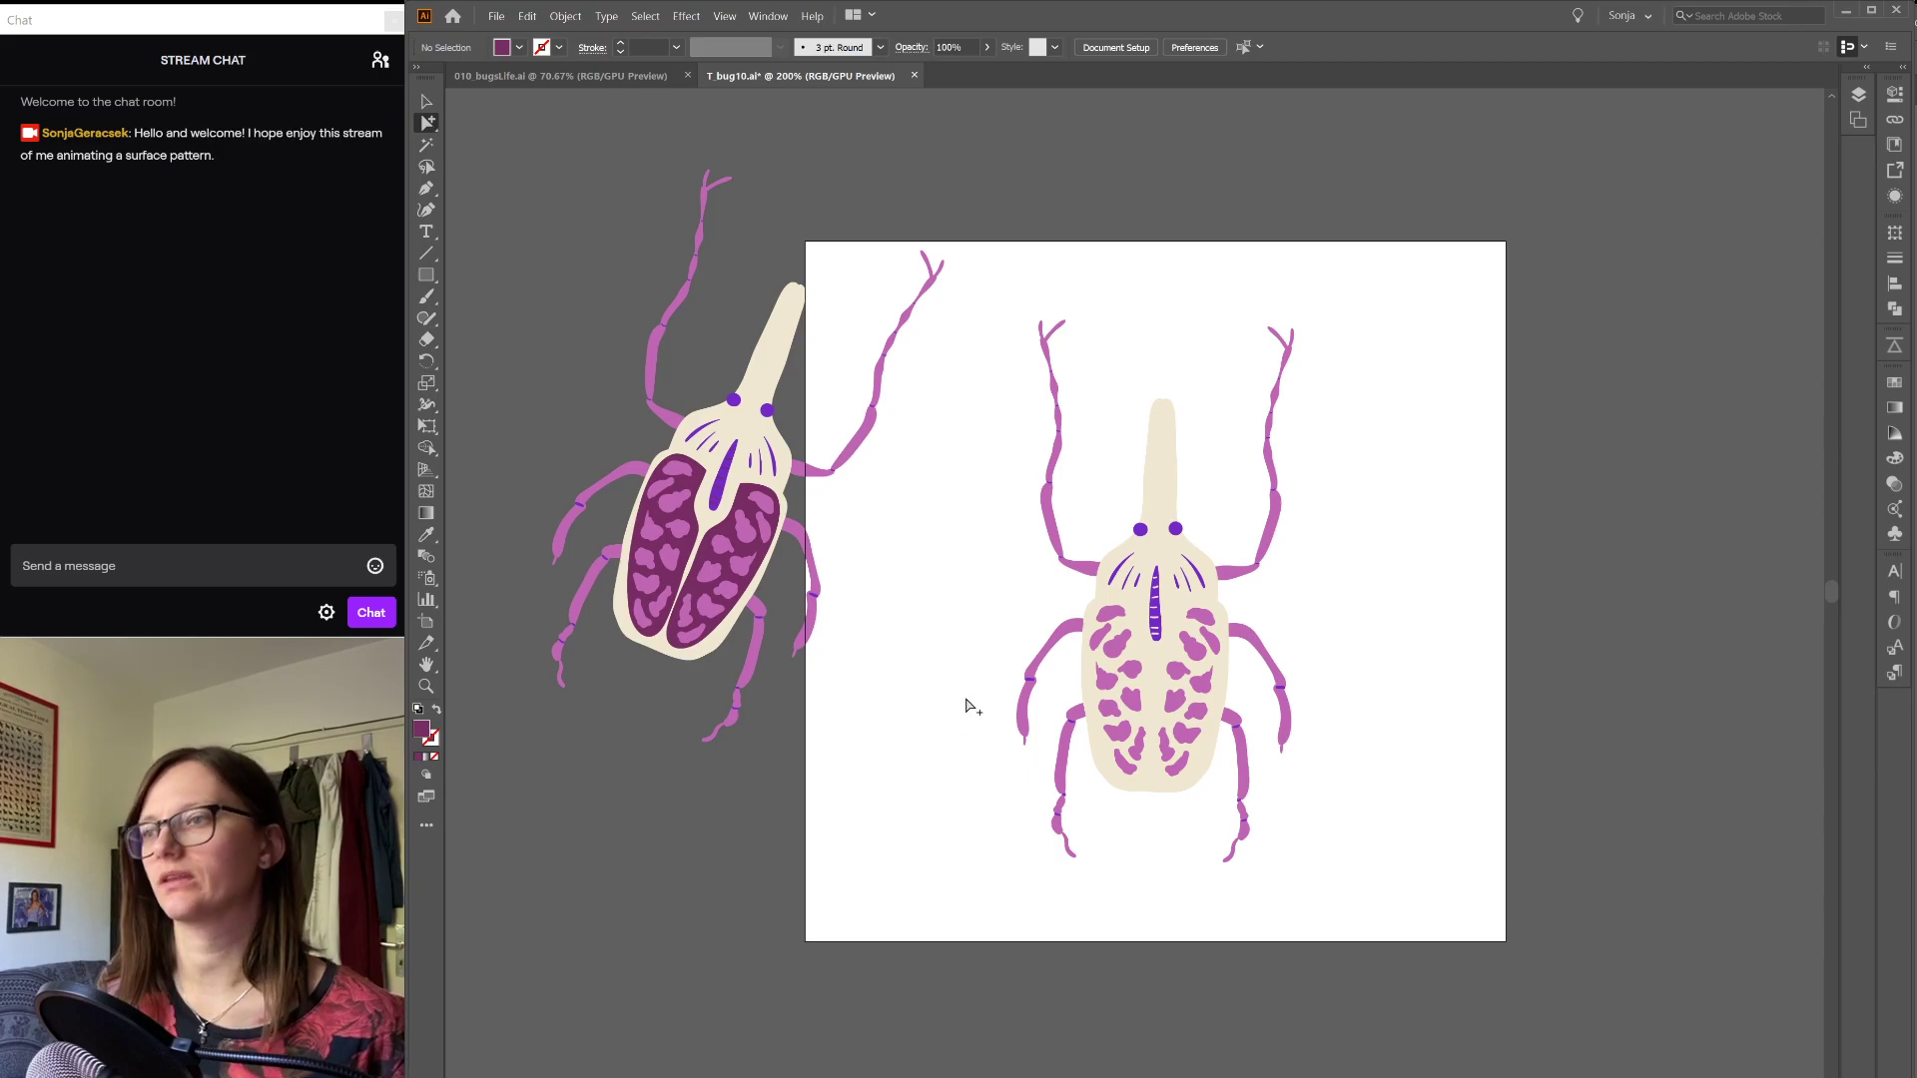
pyautogui.click(1146, 662)
pyautogui.keyDown('shift'); pyautogui.click(1162, 674); pyautogui.keyUp('shift')
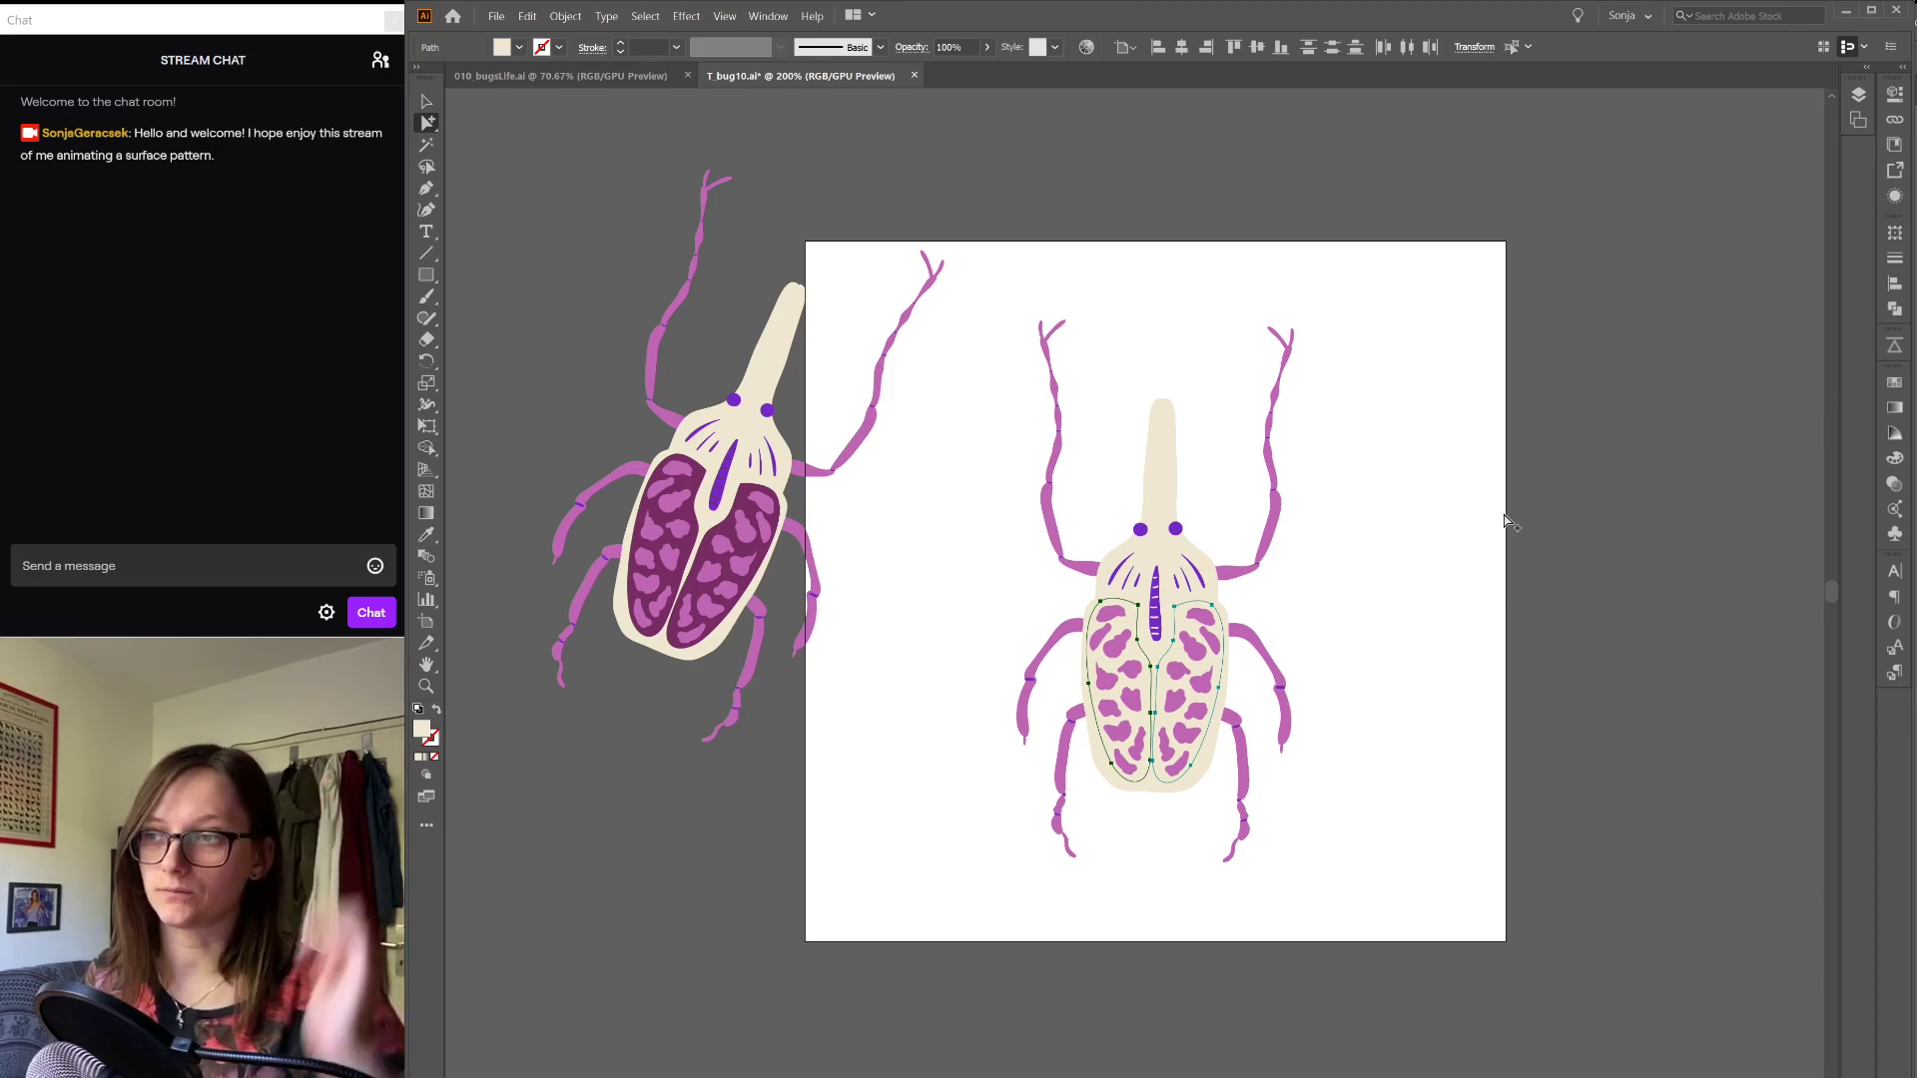
pyautogui.press('i')
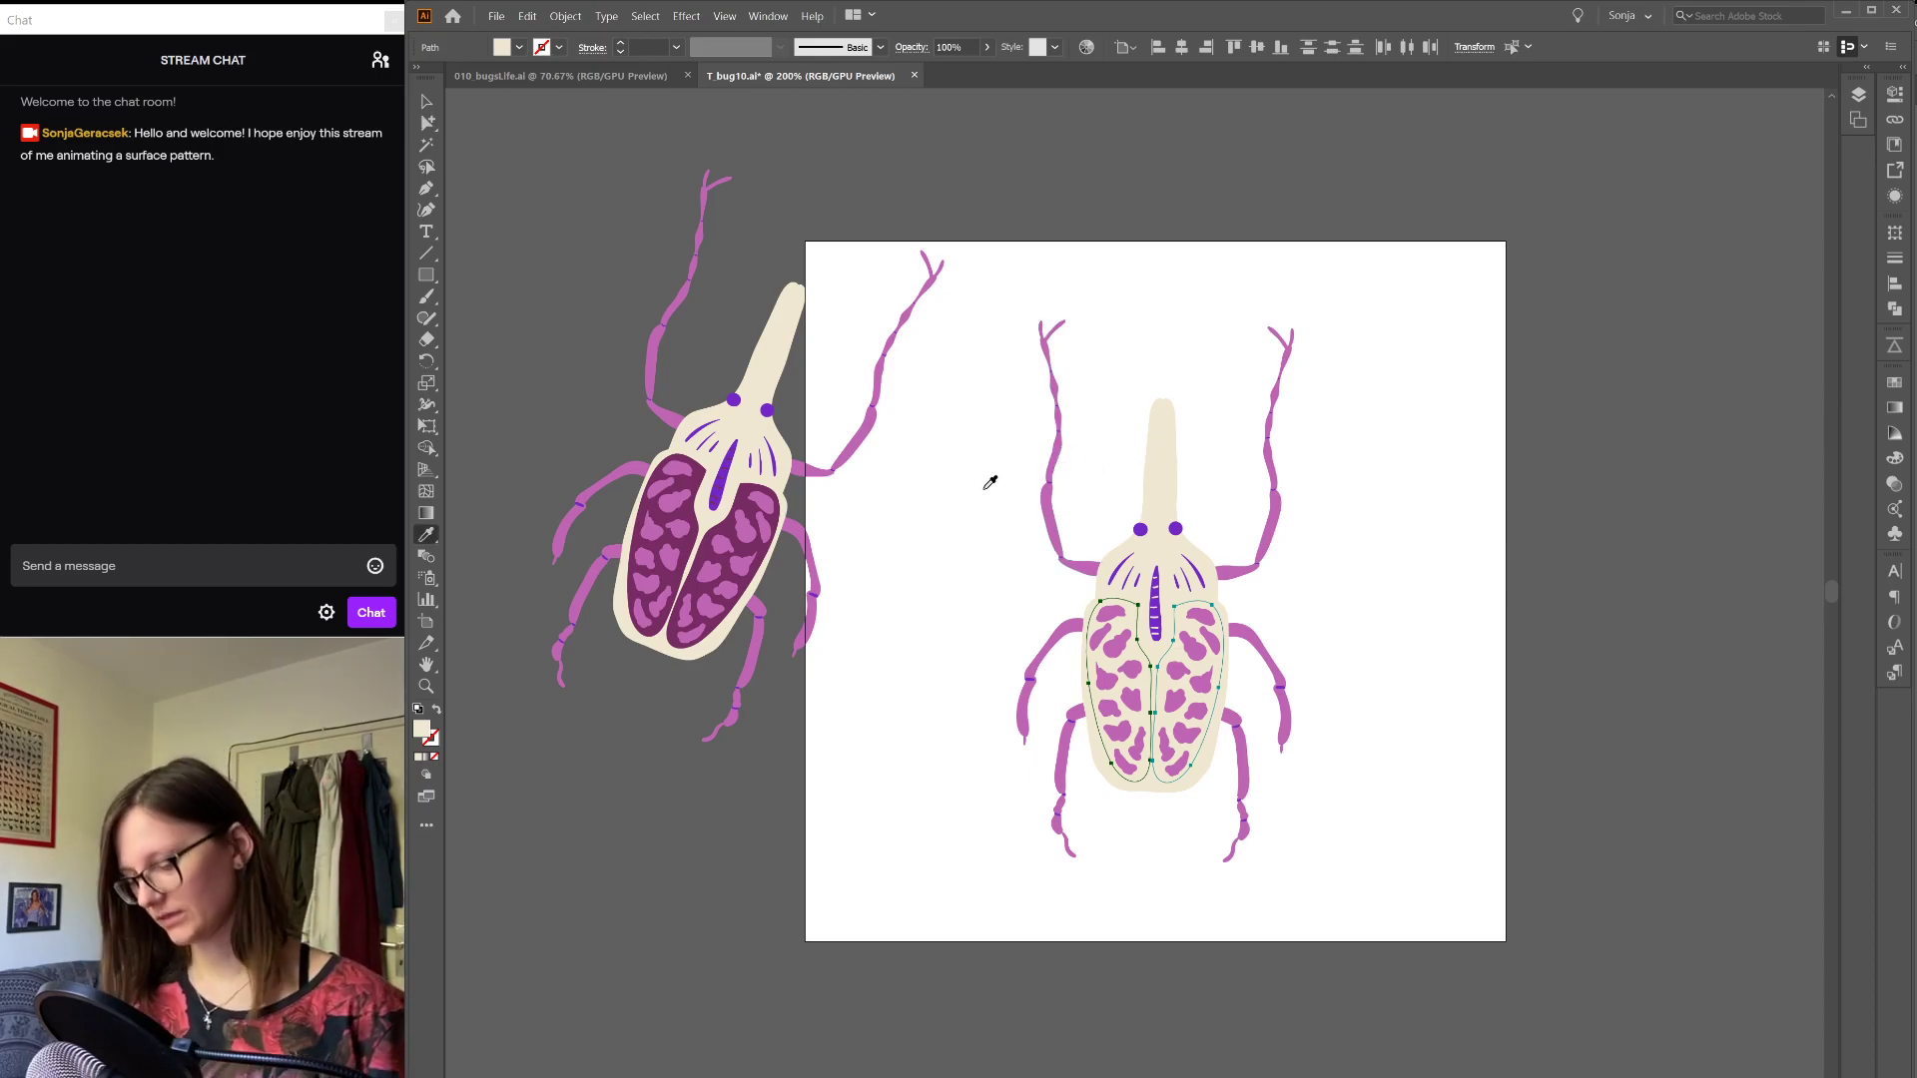
pyautogui.click(744, 501)
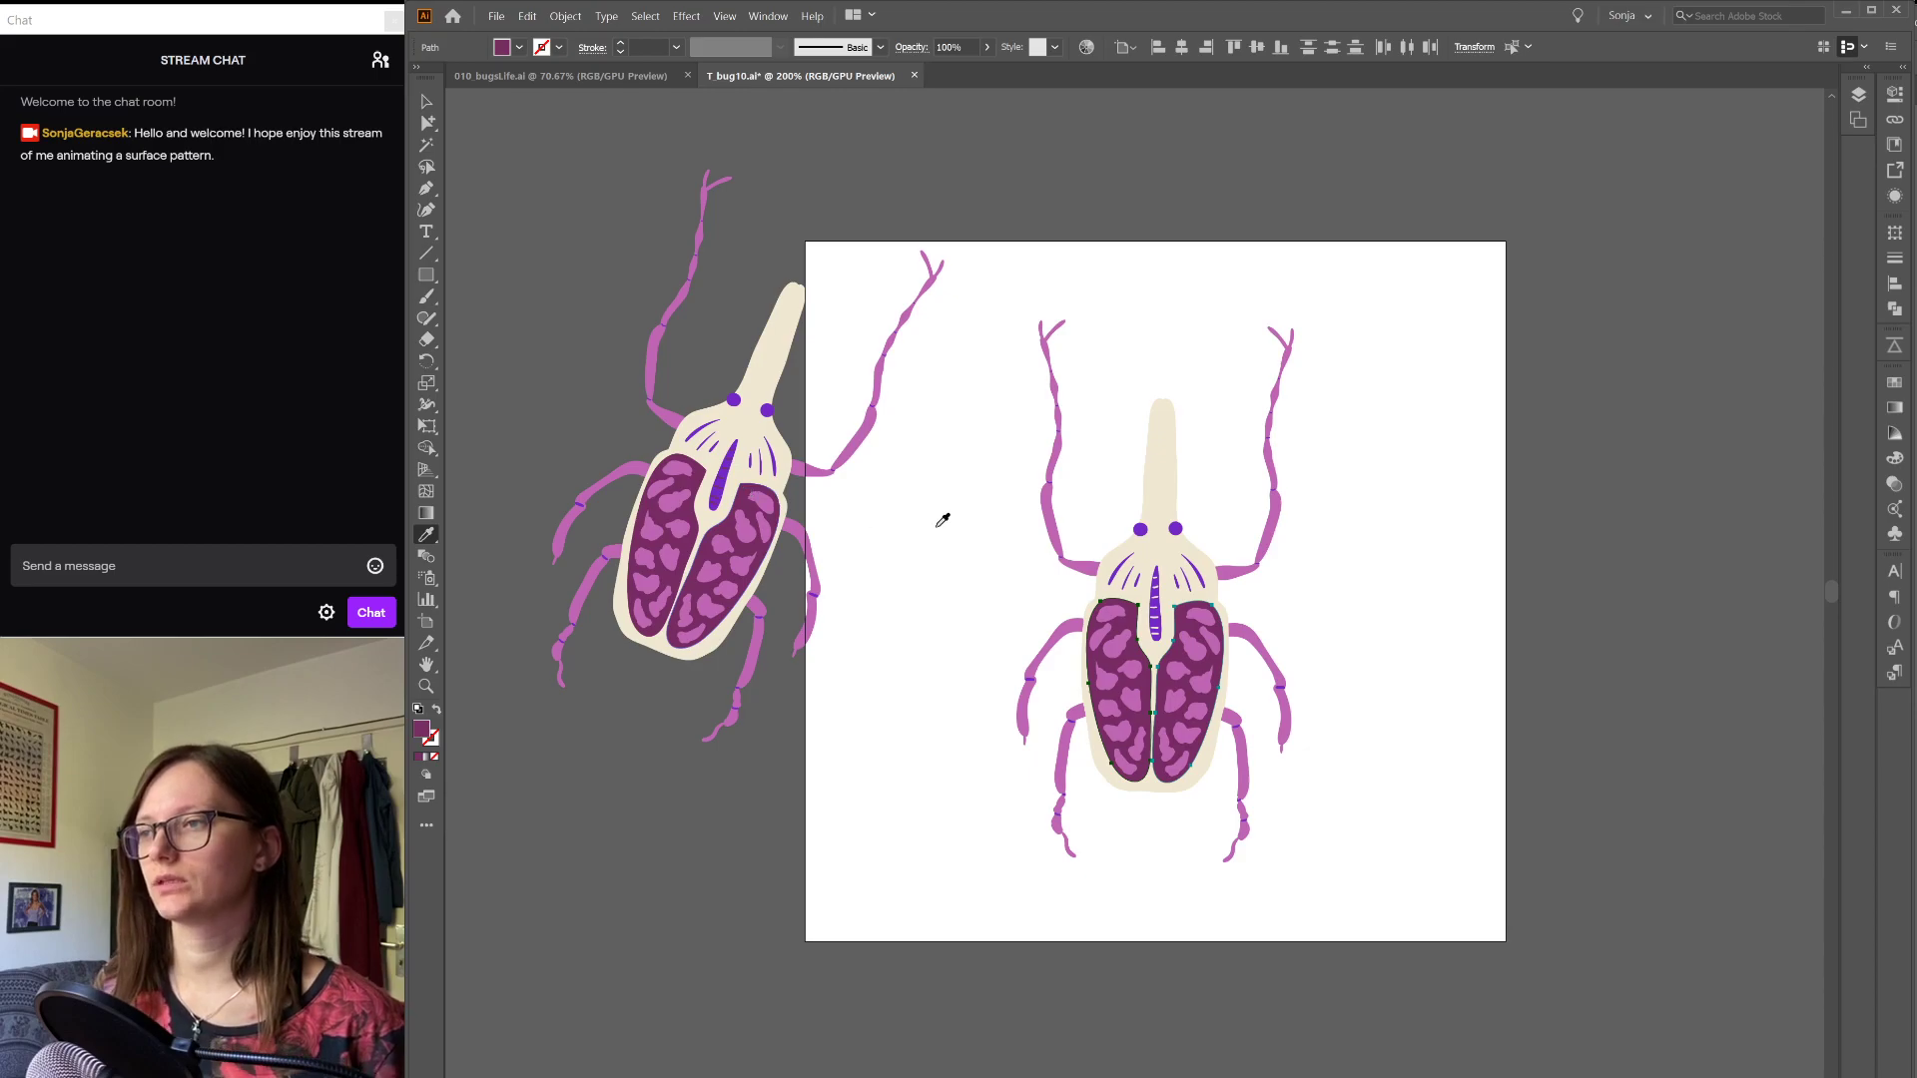
# Step: Recolour the small cream marks along the template beetle's spine with the reference beetle's dark purple
pyautogui.press('a')
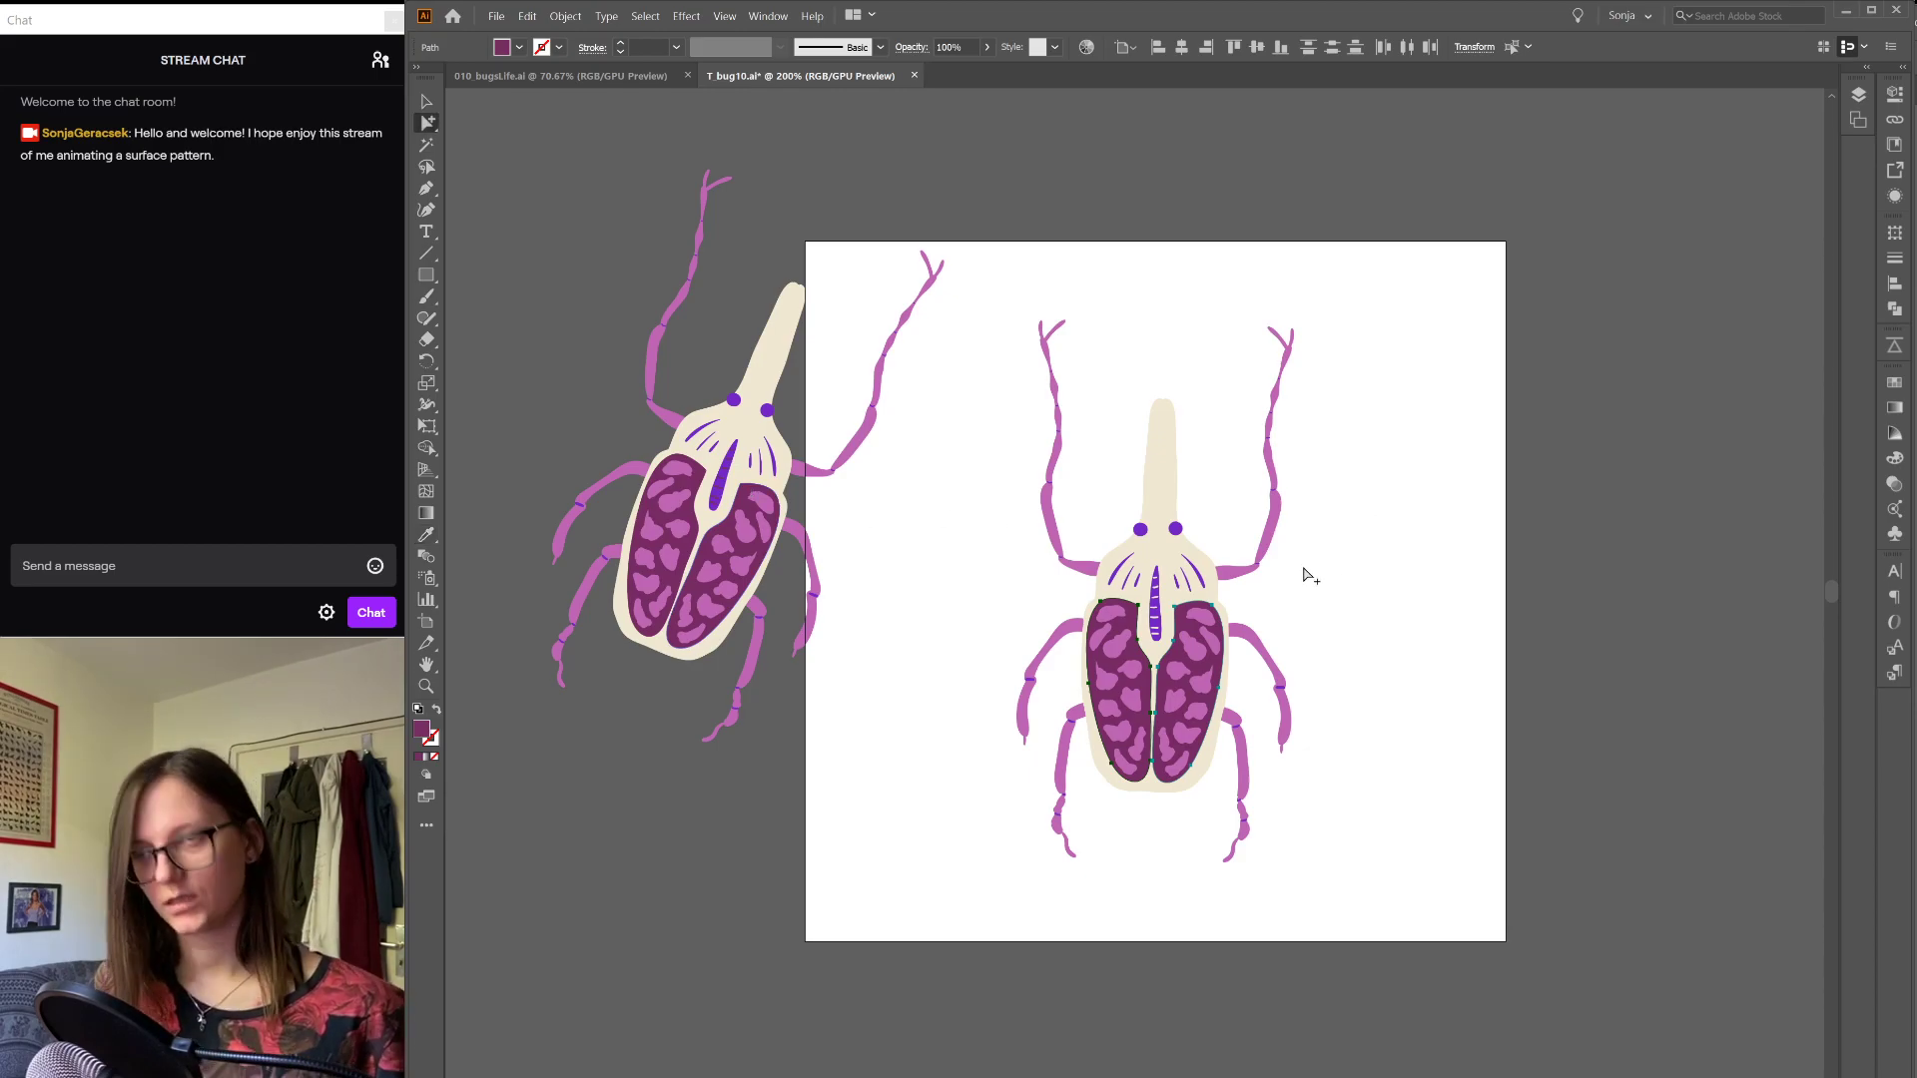
pyautogui.click(1156, 635)
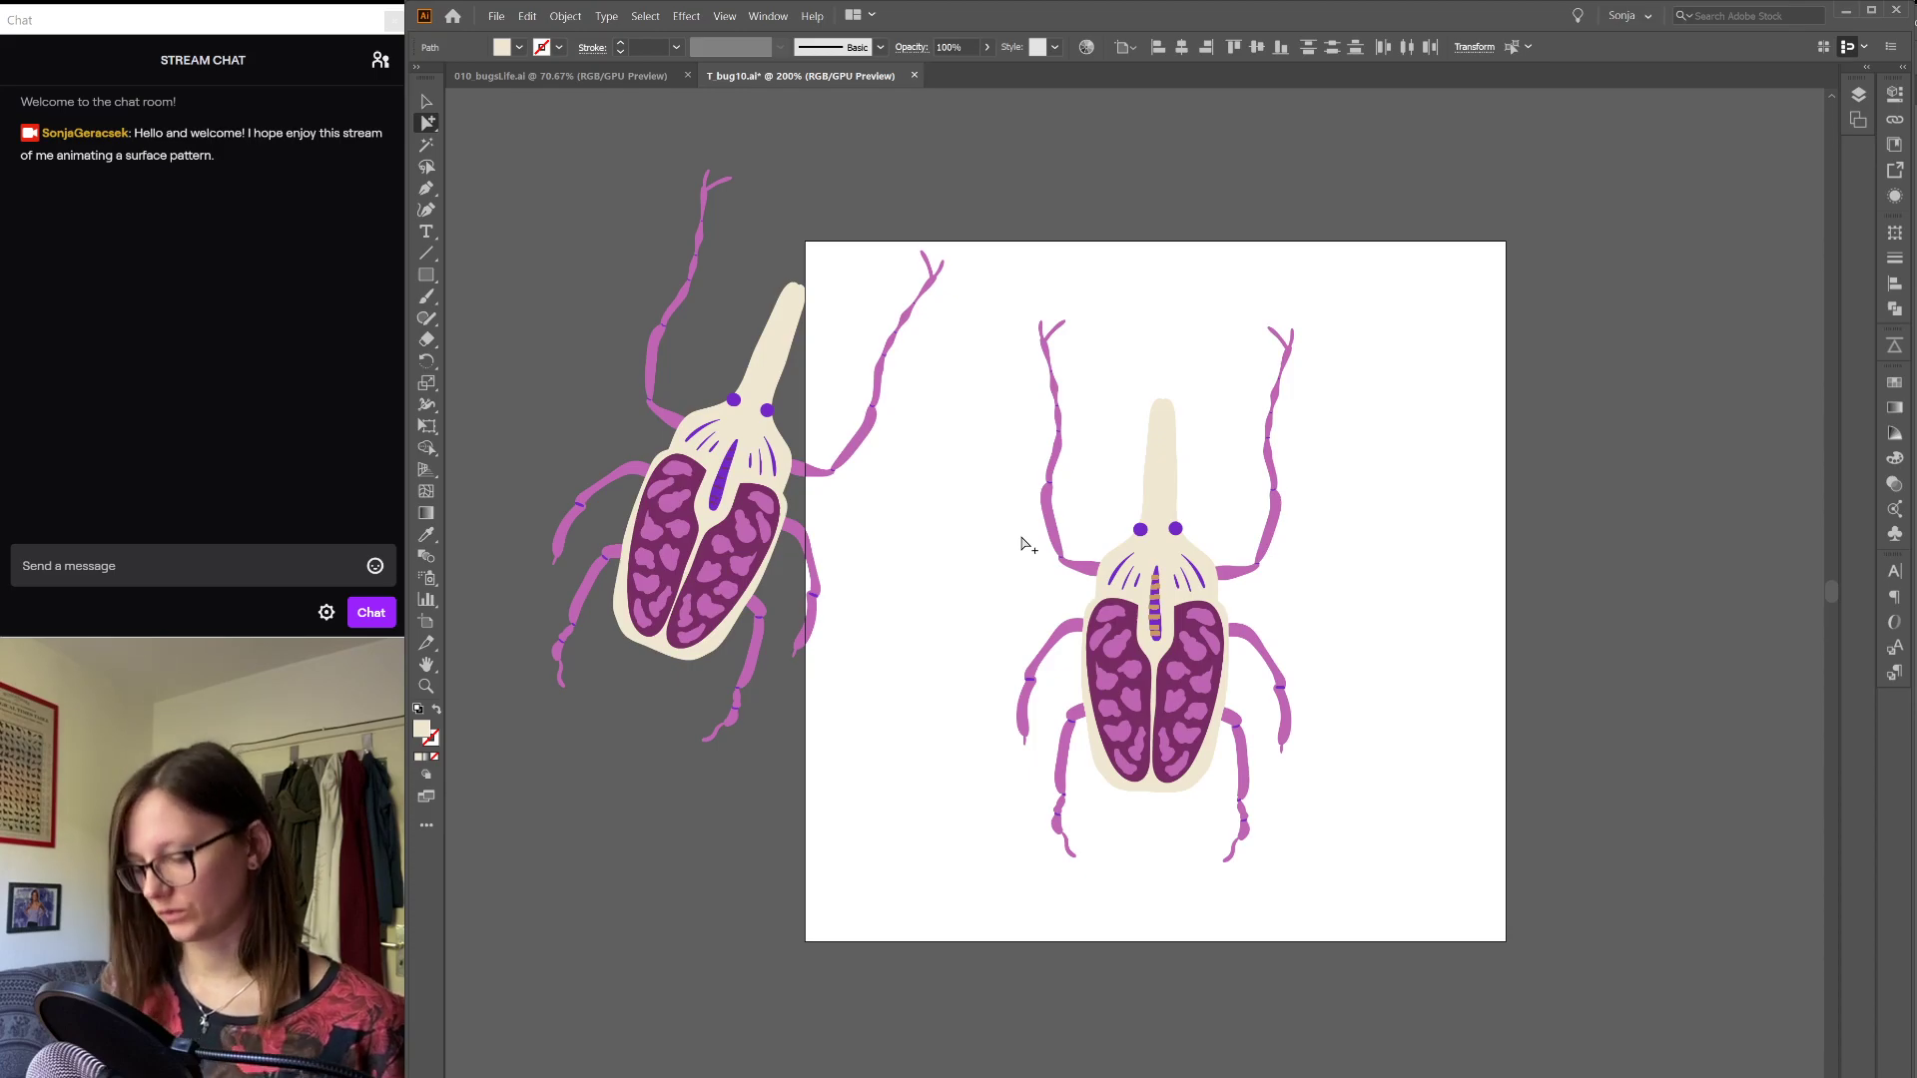
pyautogui.press('i')
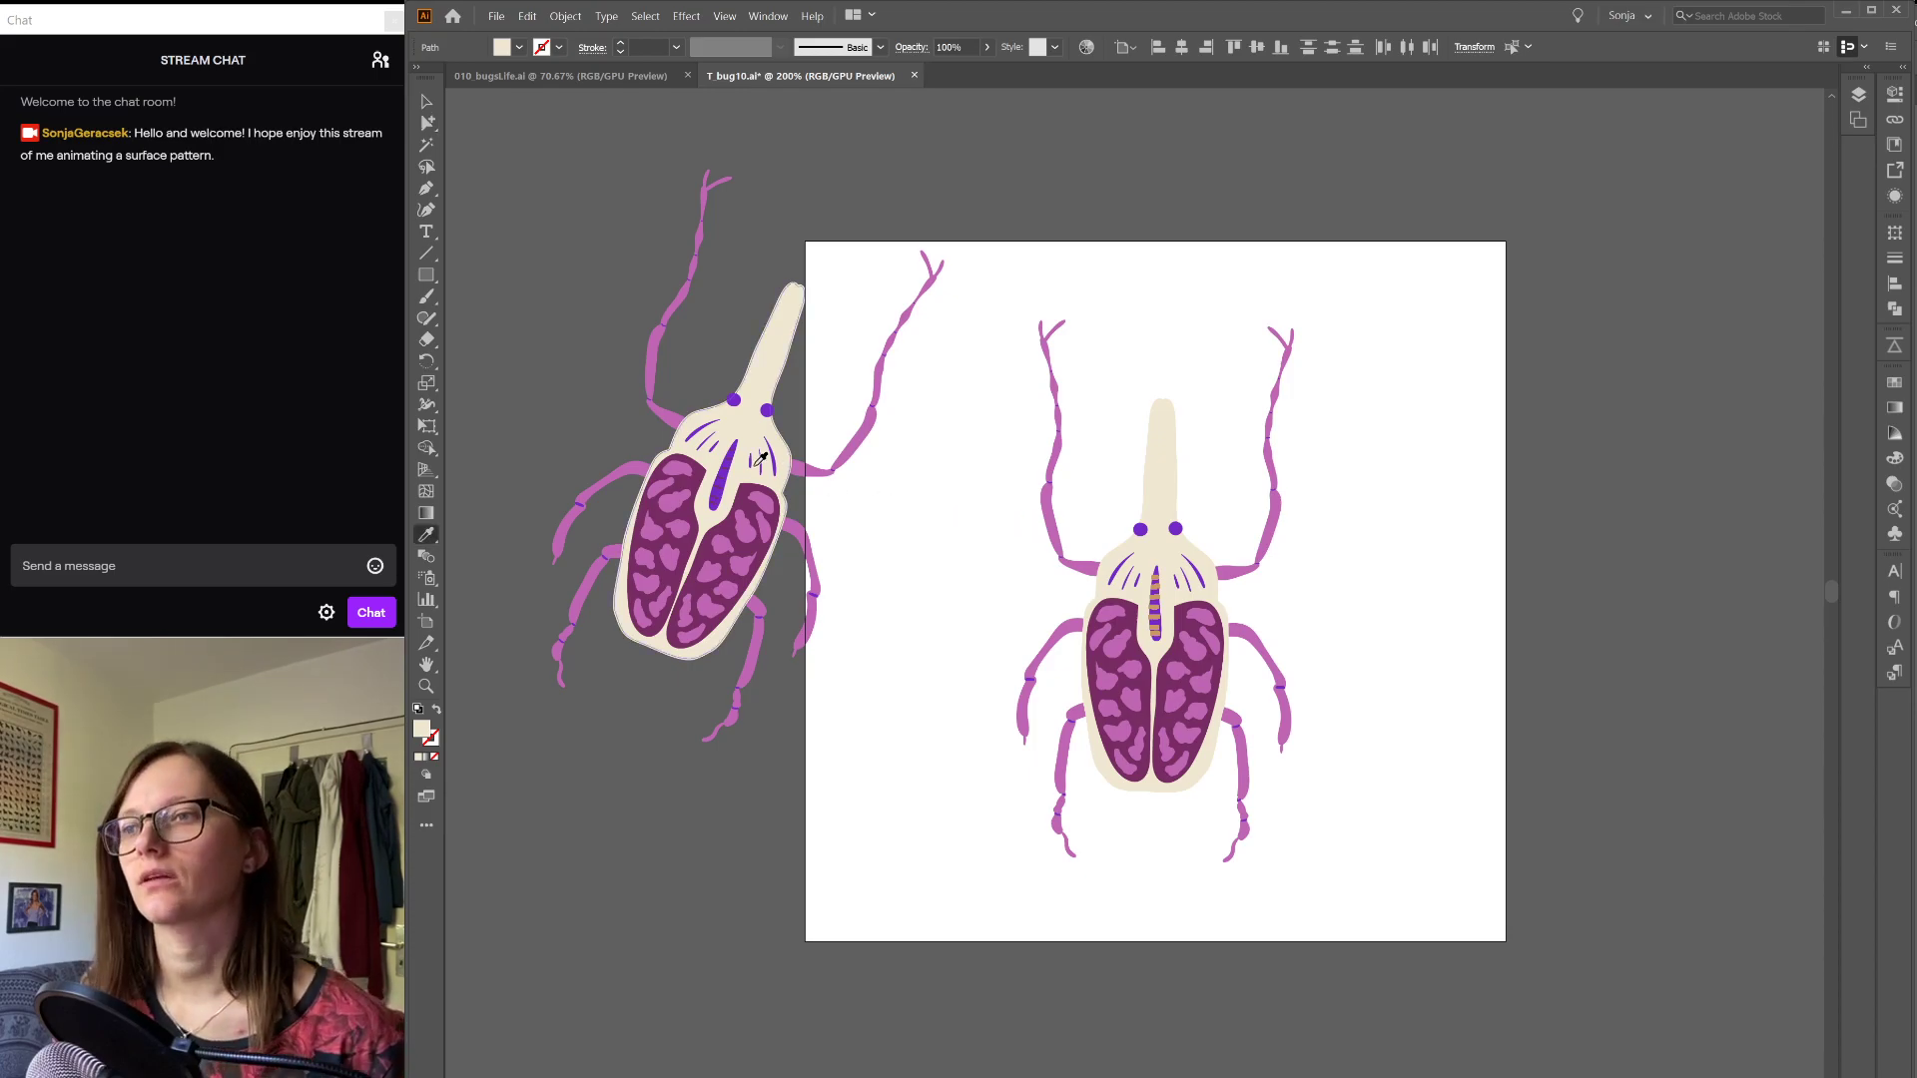
pyautogui.click(736, 520)
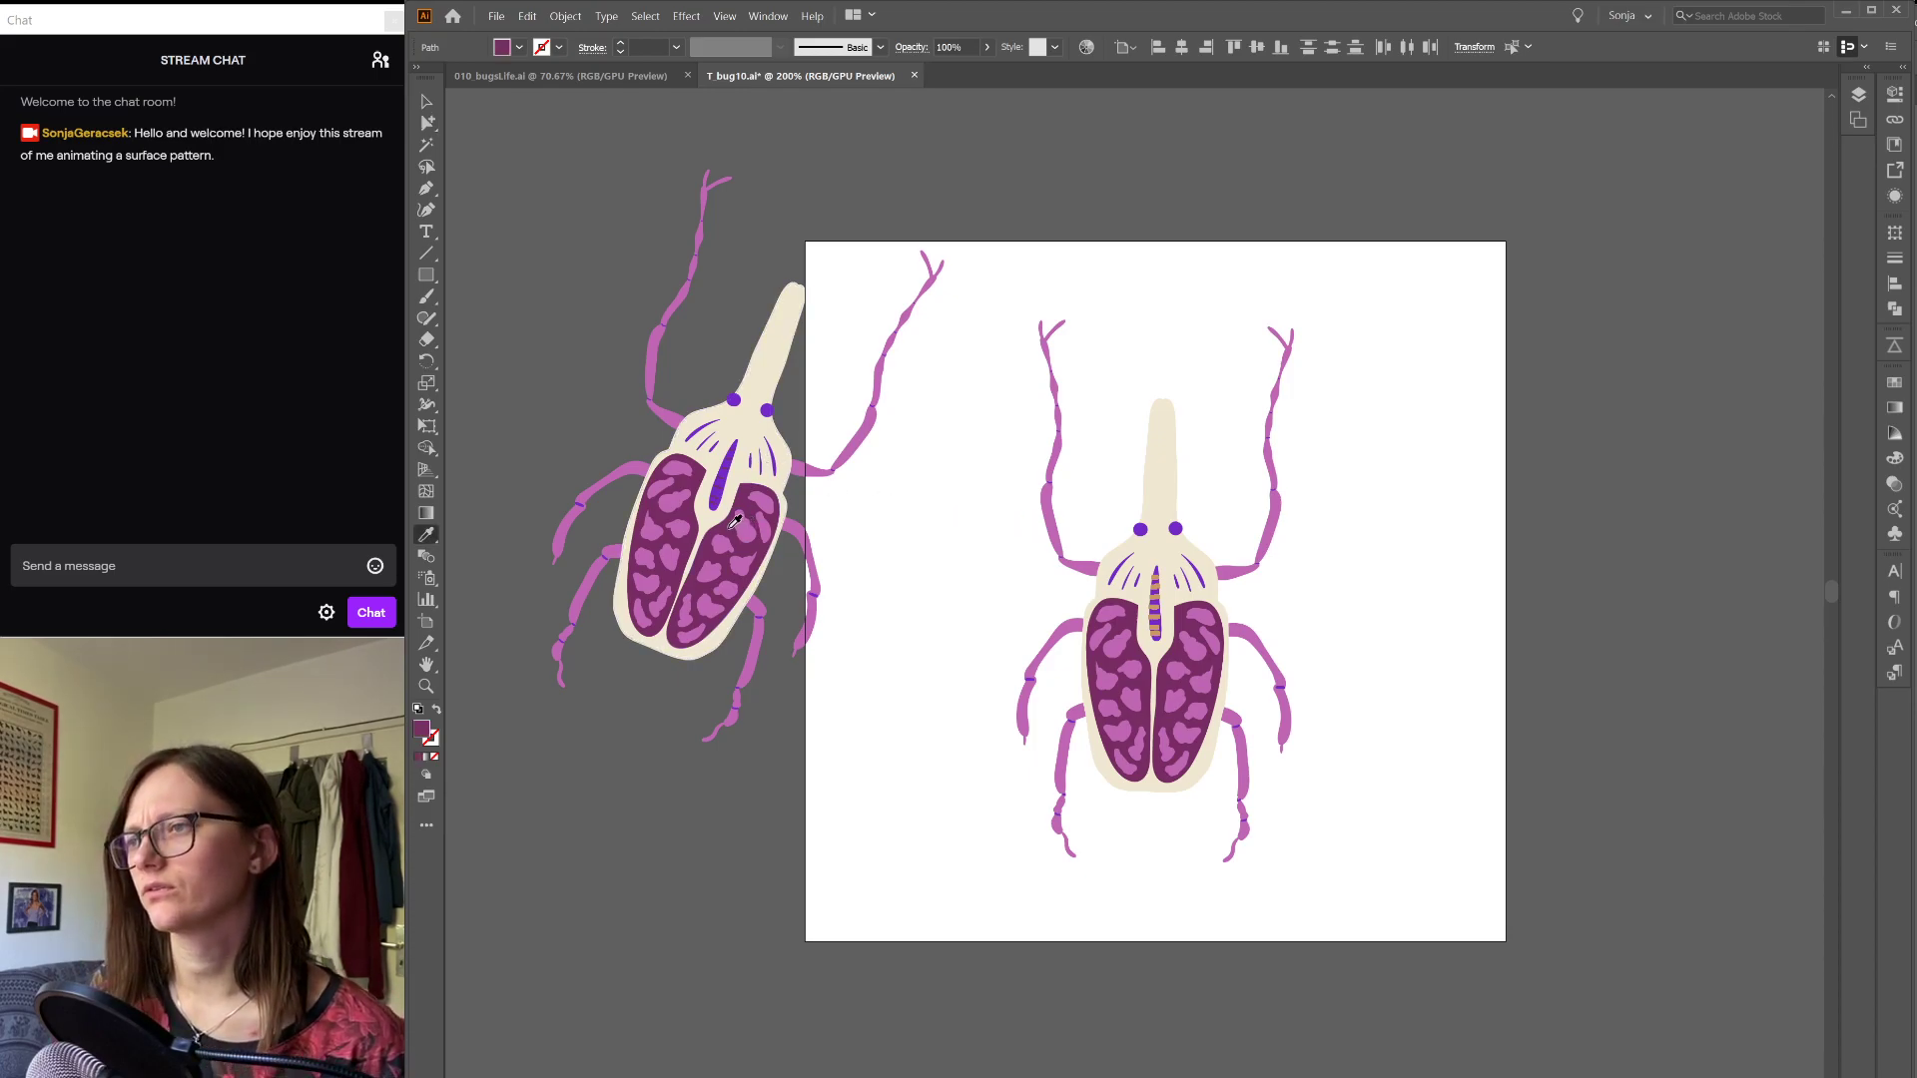
pyautogui.press('v')
pyautogui.click(1509, 559)
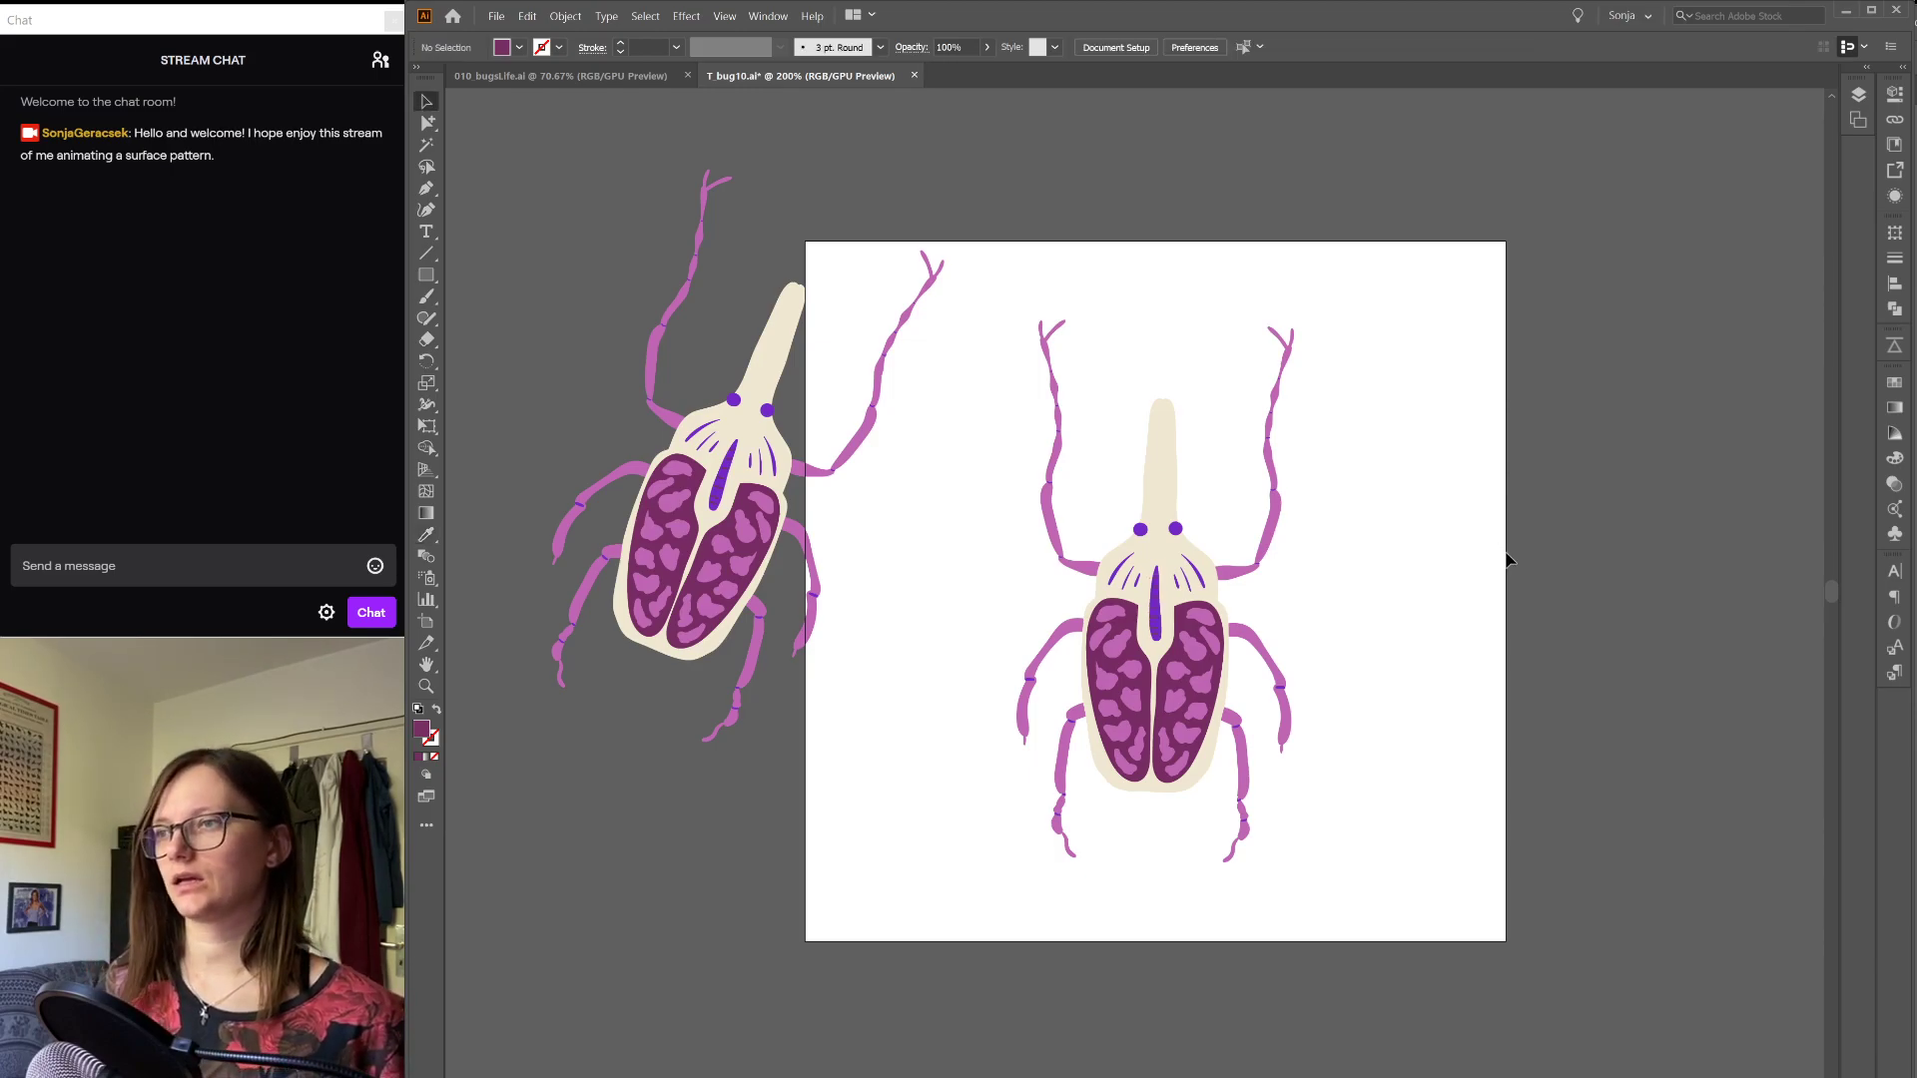
# Step: Delete the reference beetle beside the artboard and save T_bug10.ai
pyautogui.click(732, 515)
pyautogui.press('Delete')
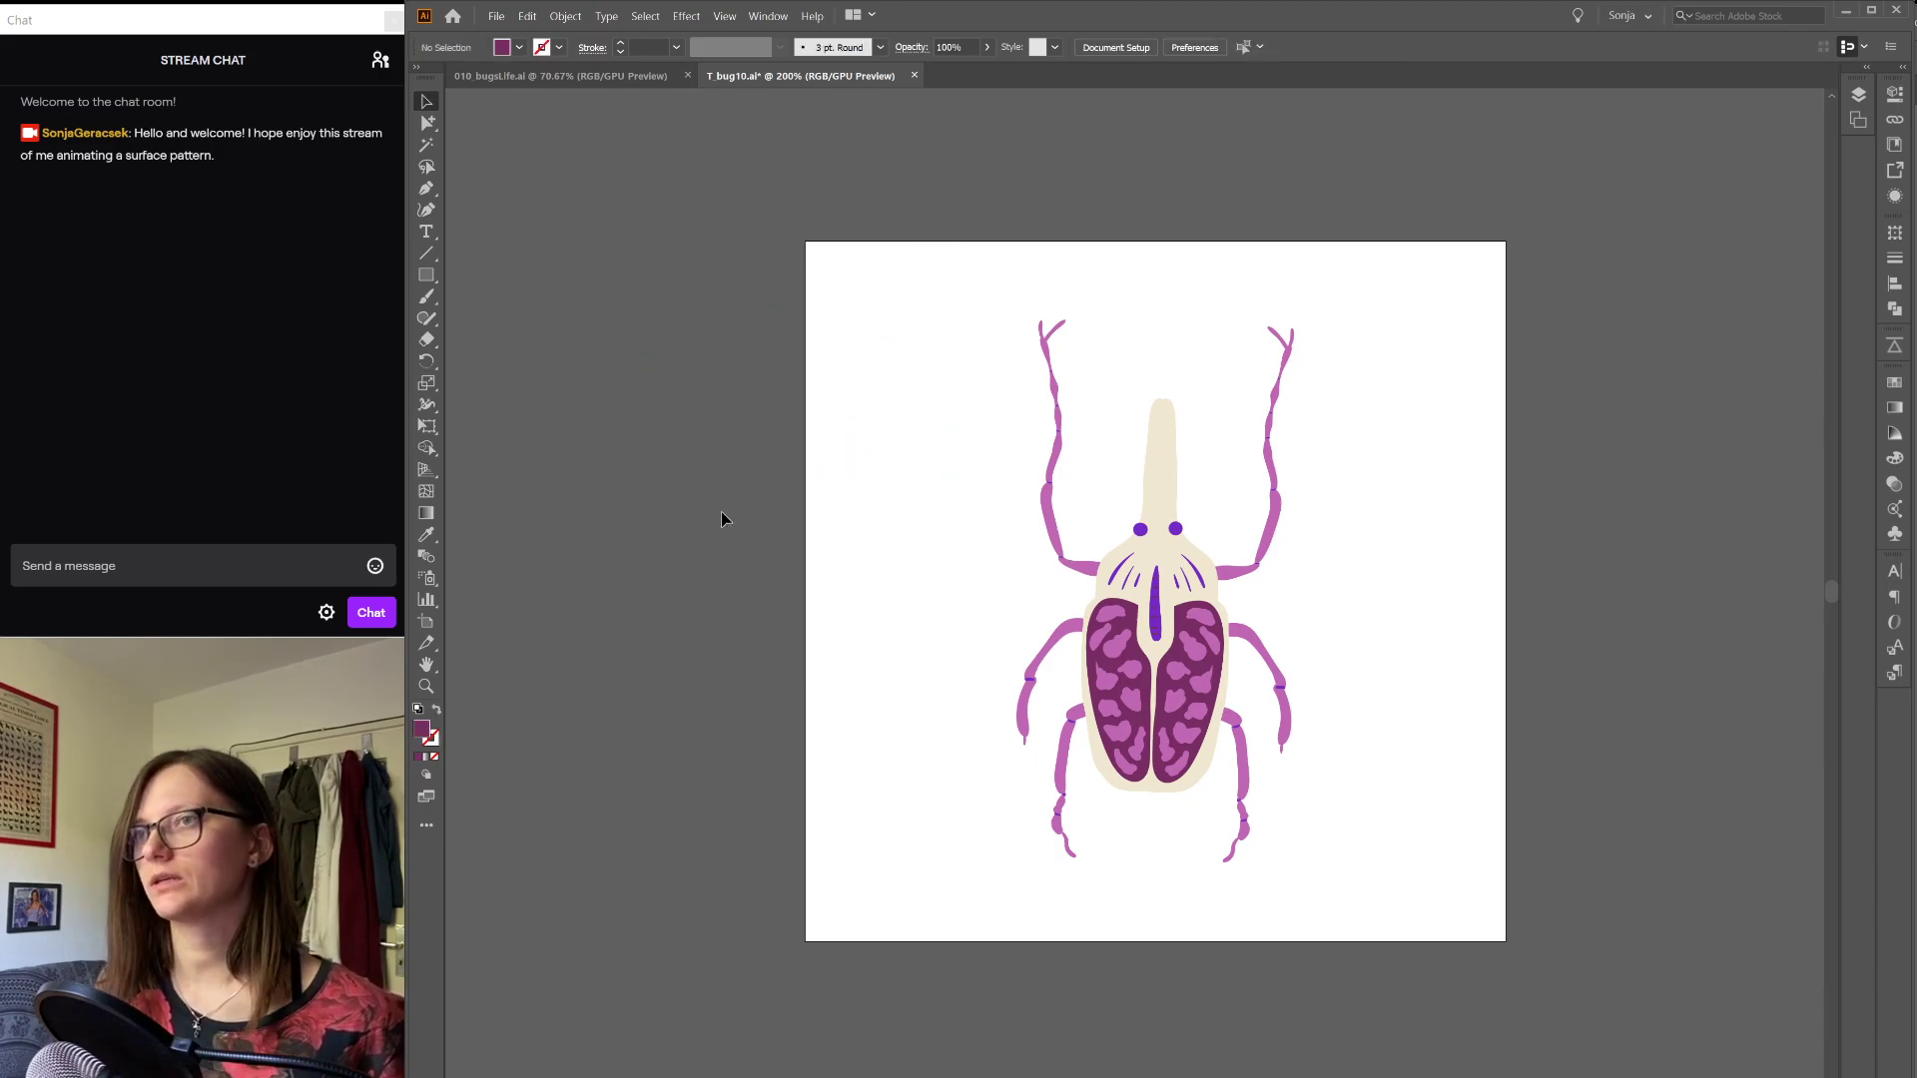
pyautogui.hotkey('ctrl', 's')
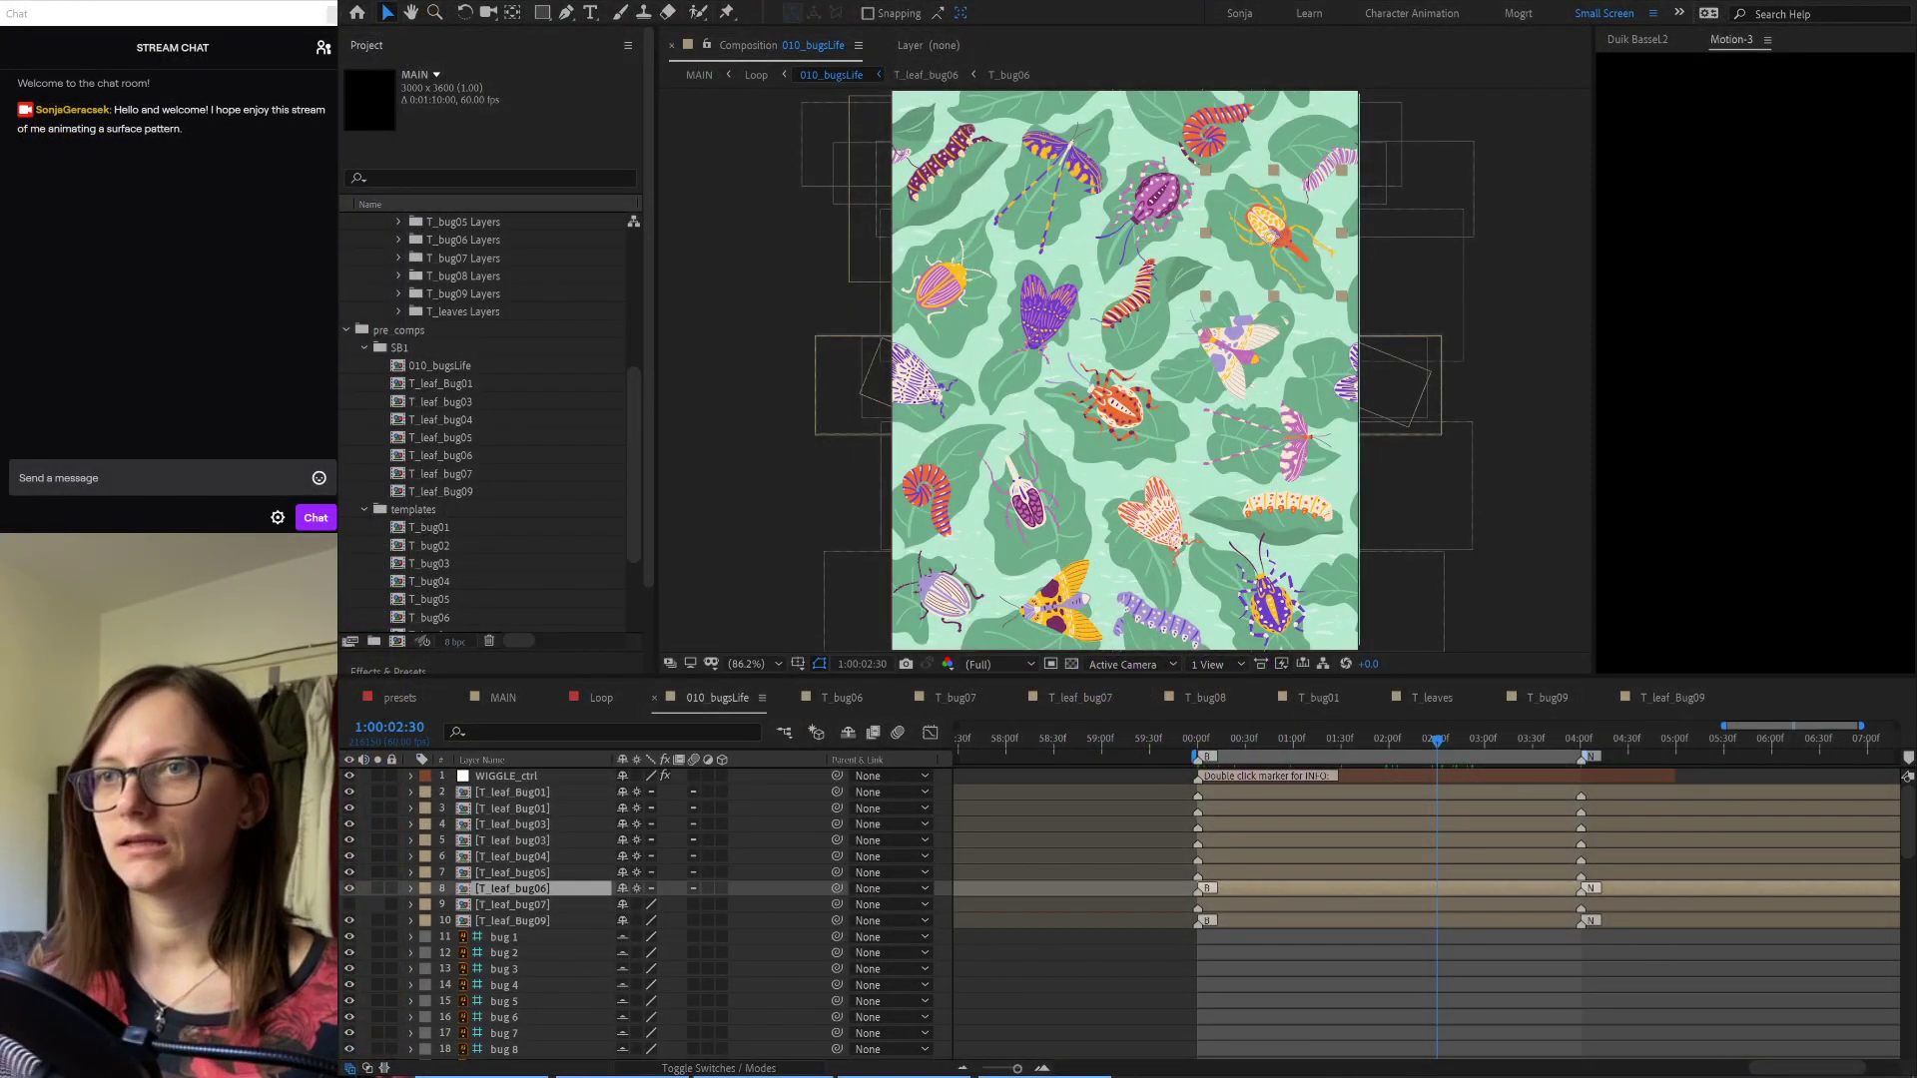
# Step: Switch to After Effects and import T_bug10.ai as a layered composition into the templates folder under assets
pyautogui.scroll(-2, 490, 429)
pyautogui.click(697, 370)
pyautogui.click(633, 519)
pyautogui.moveTo(633, 520); pyautogui.dragTo(625, 290)
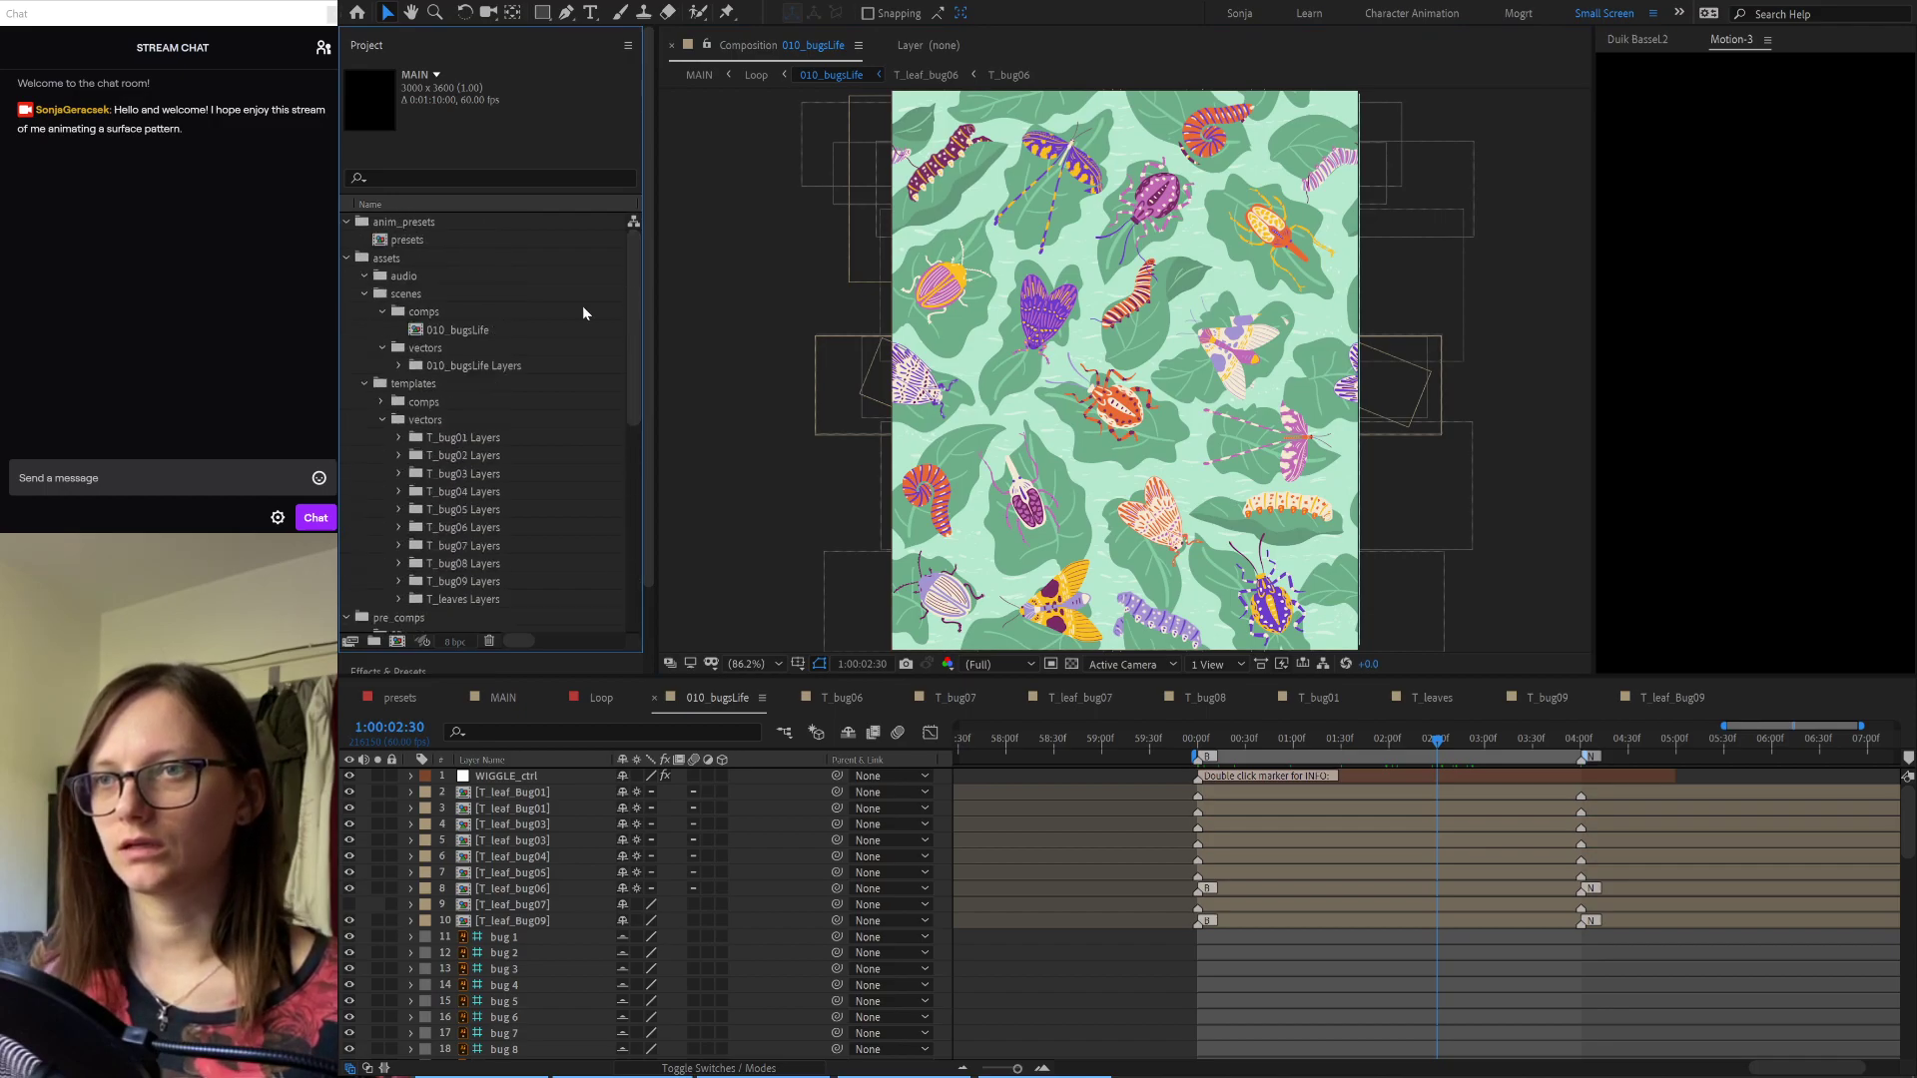
pyautogui.click(418, 385)
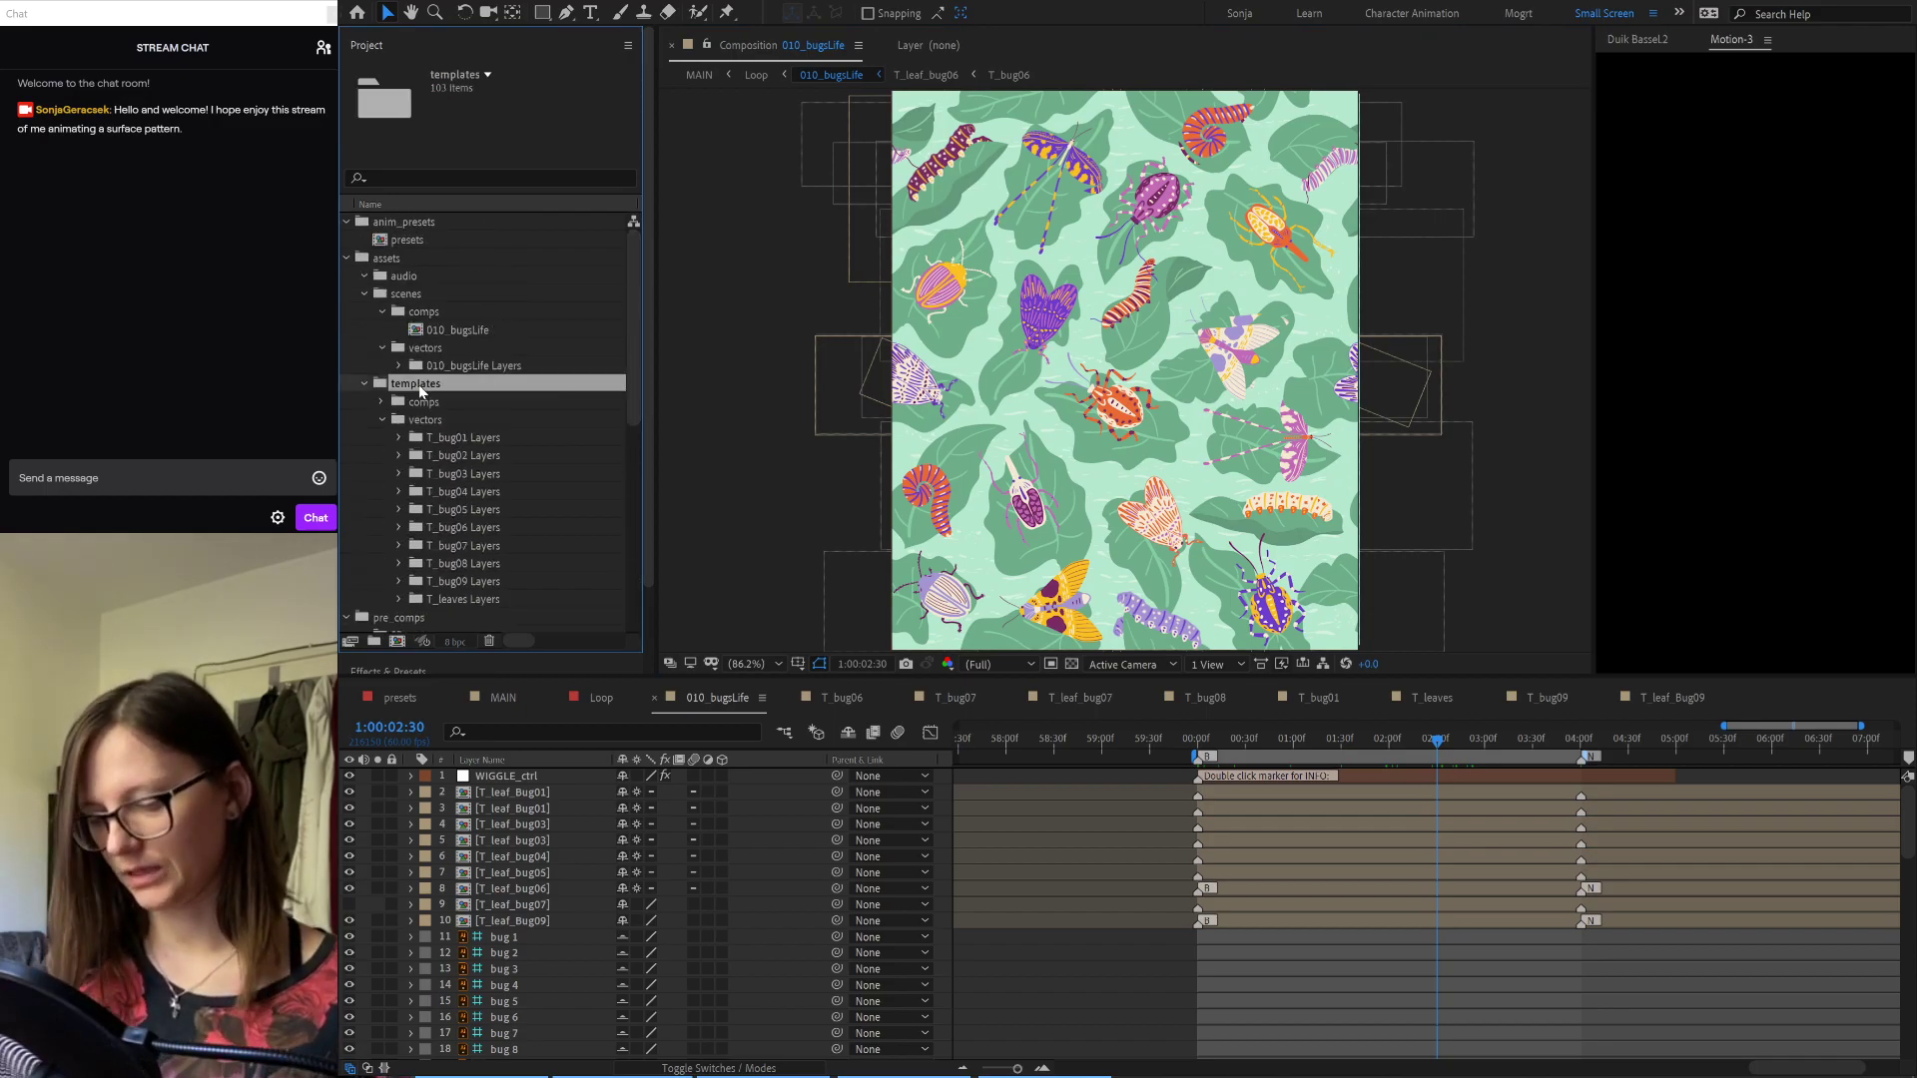
pyautogui.keyDown('ctrl'); pyautogui.click(418, 386); pyautogui.keyUp('ctrl')
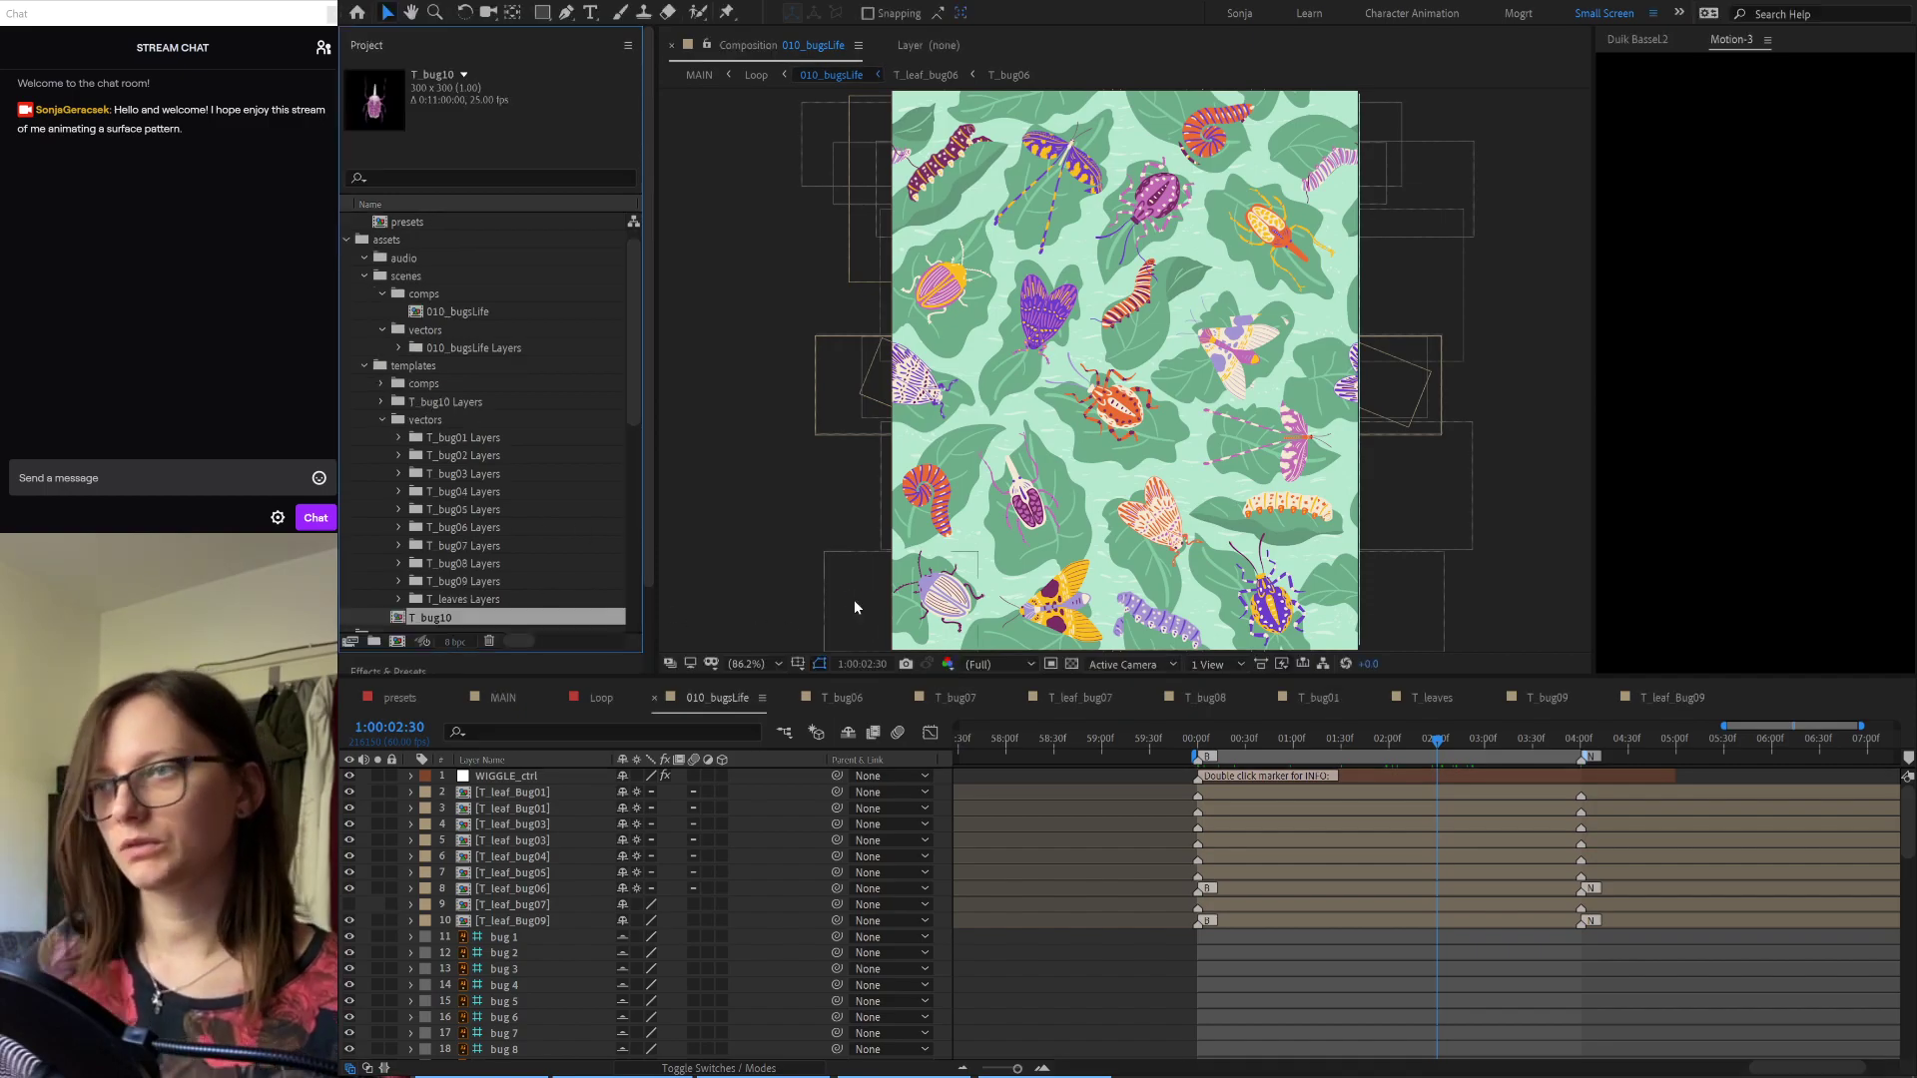
# Step: Move the T_bug10 Layers folder into vectors and the T_bug10 composition into the templates' comps folder, and list the new folder's layers
pyautogui.scroll(-2, 471, 531)
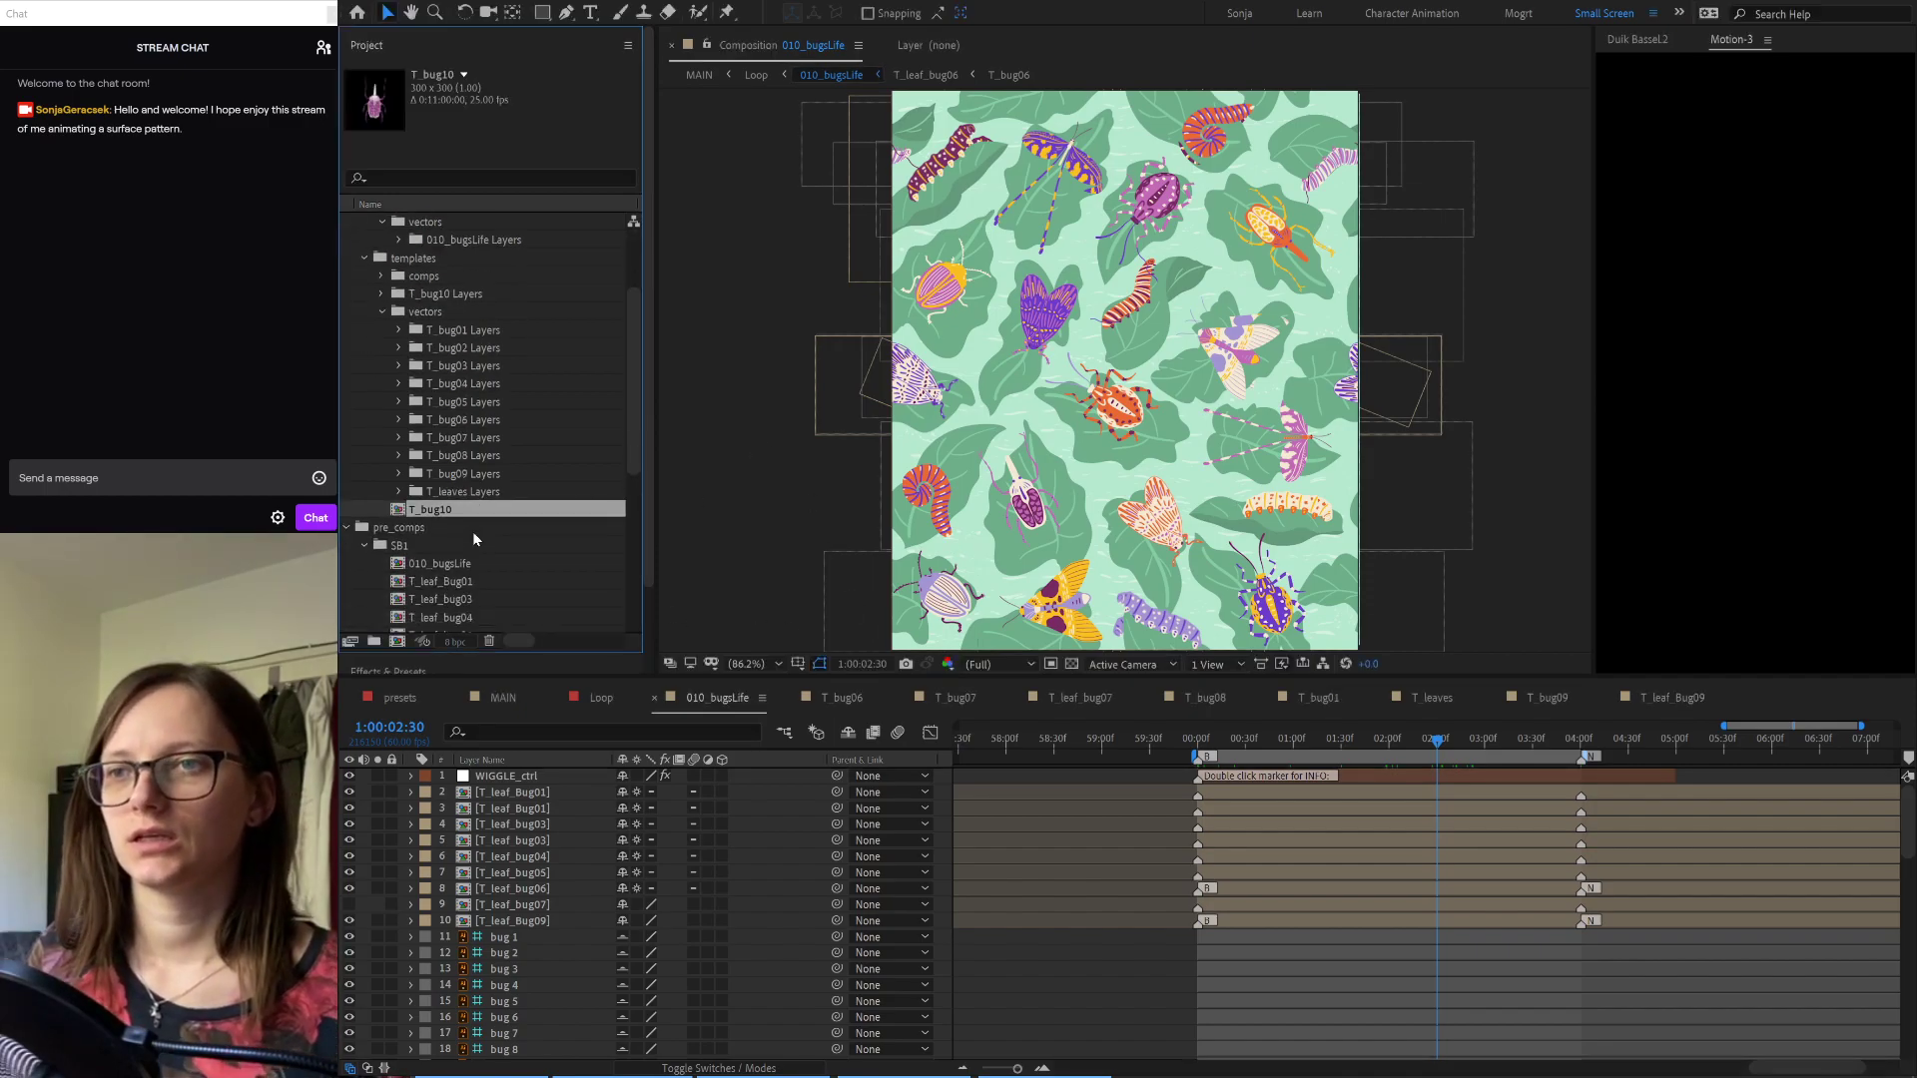
pyautogui.moveTo(428, 298); pyautogui.dragTo(441, 320)
pyautogui.click(434, 511)
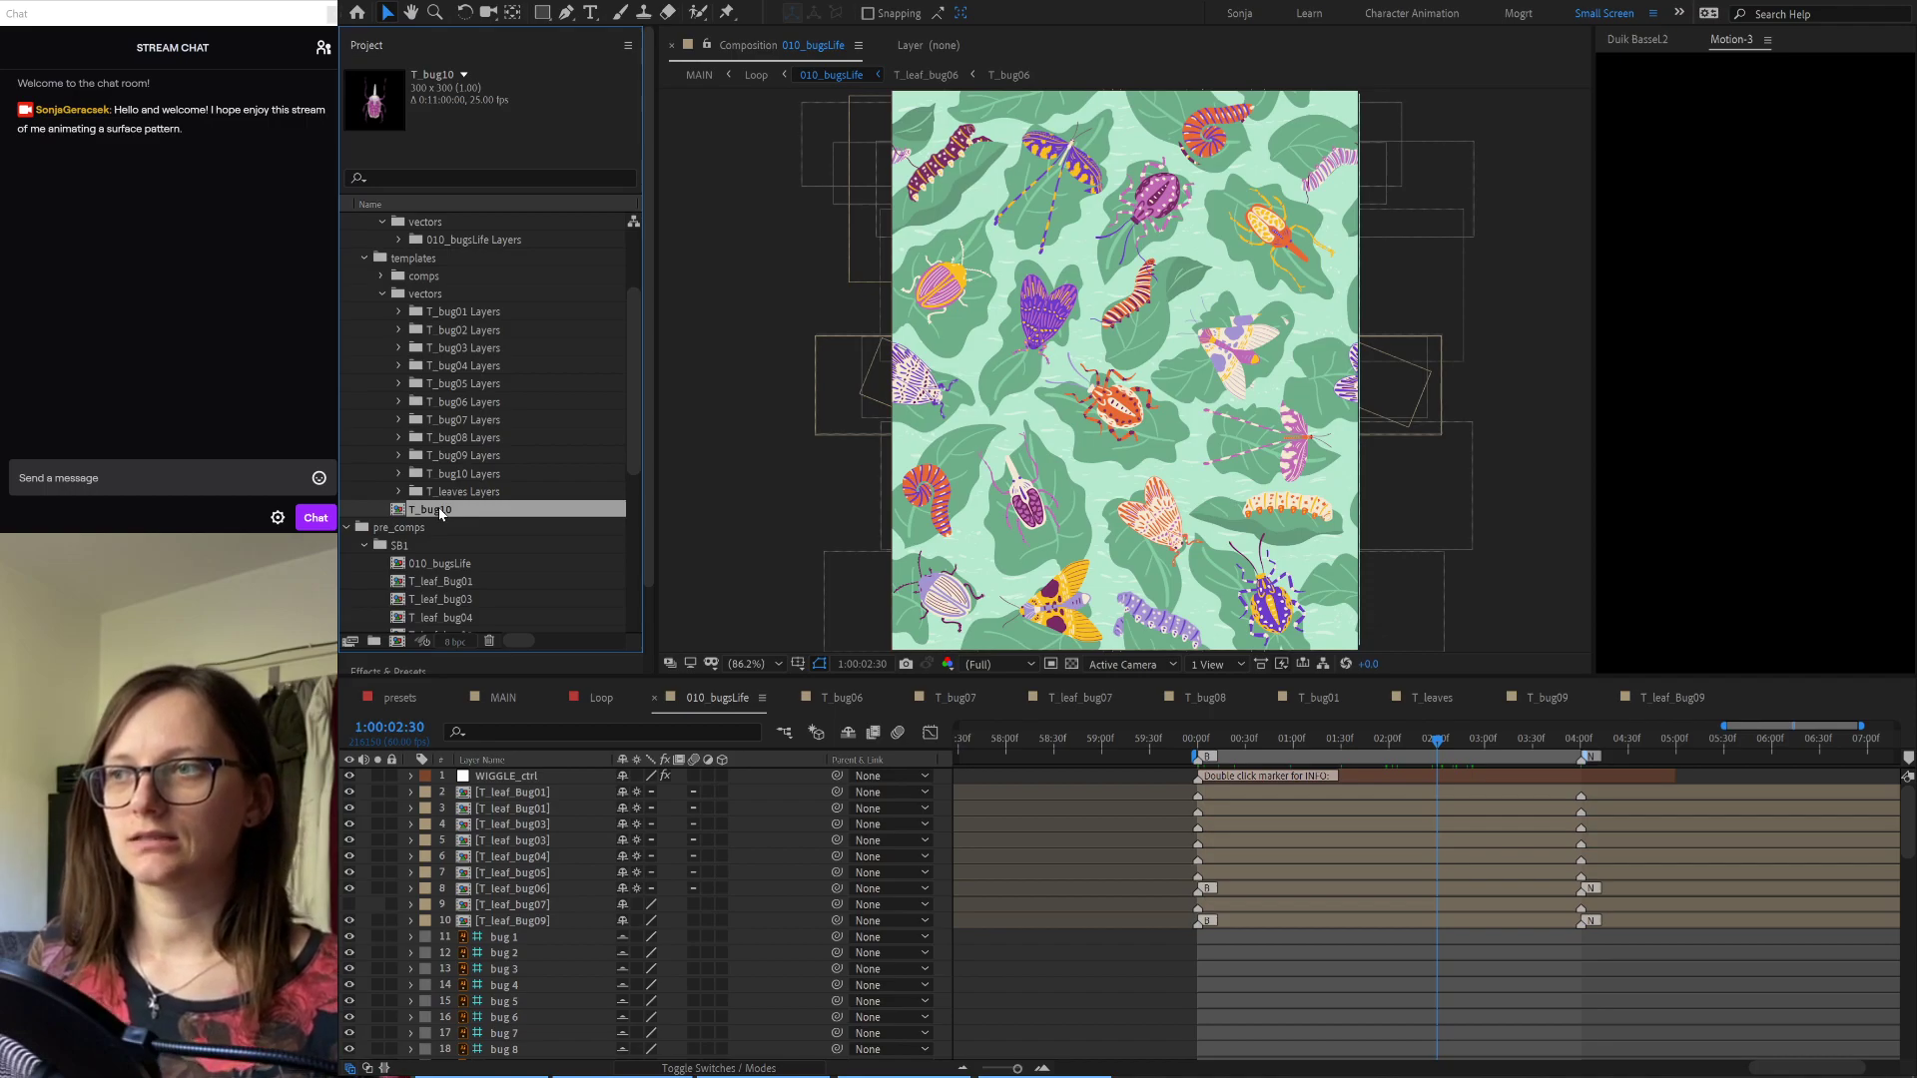
pyautogui.moveTo(440, 511); pyautogui.dragTo(428, 276)
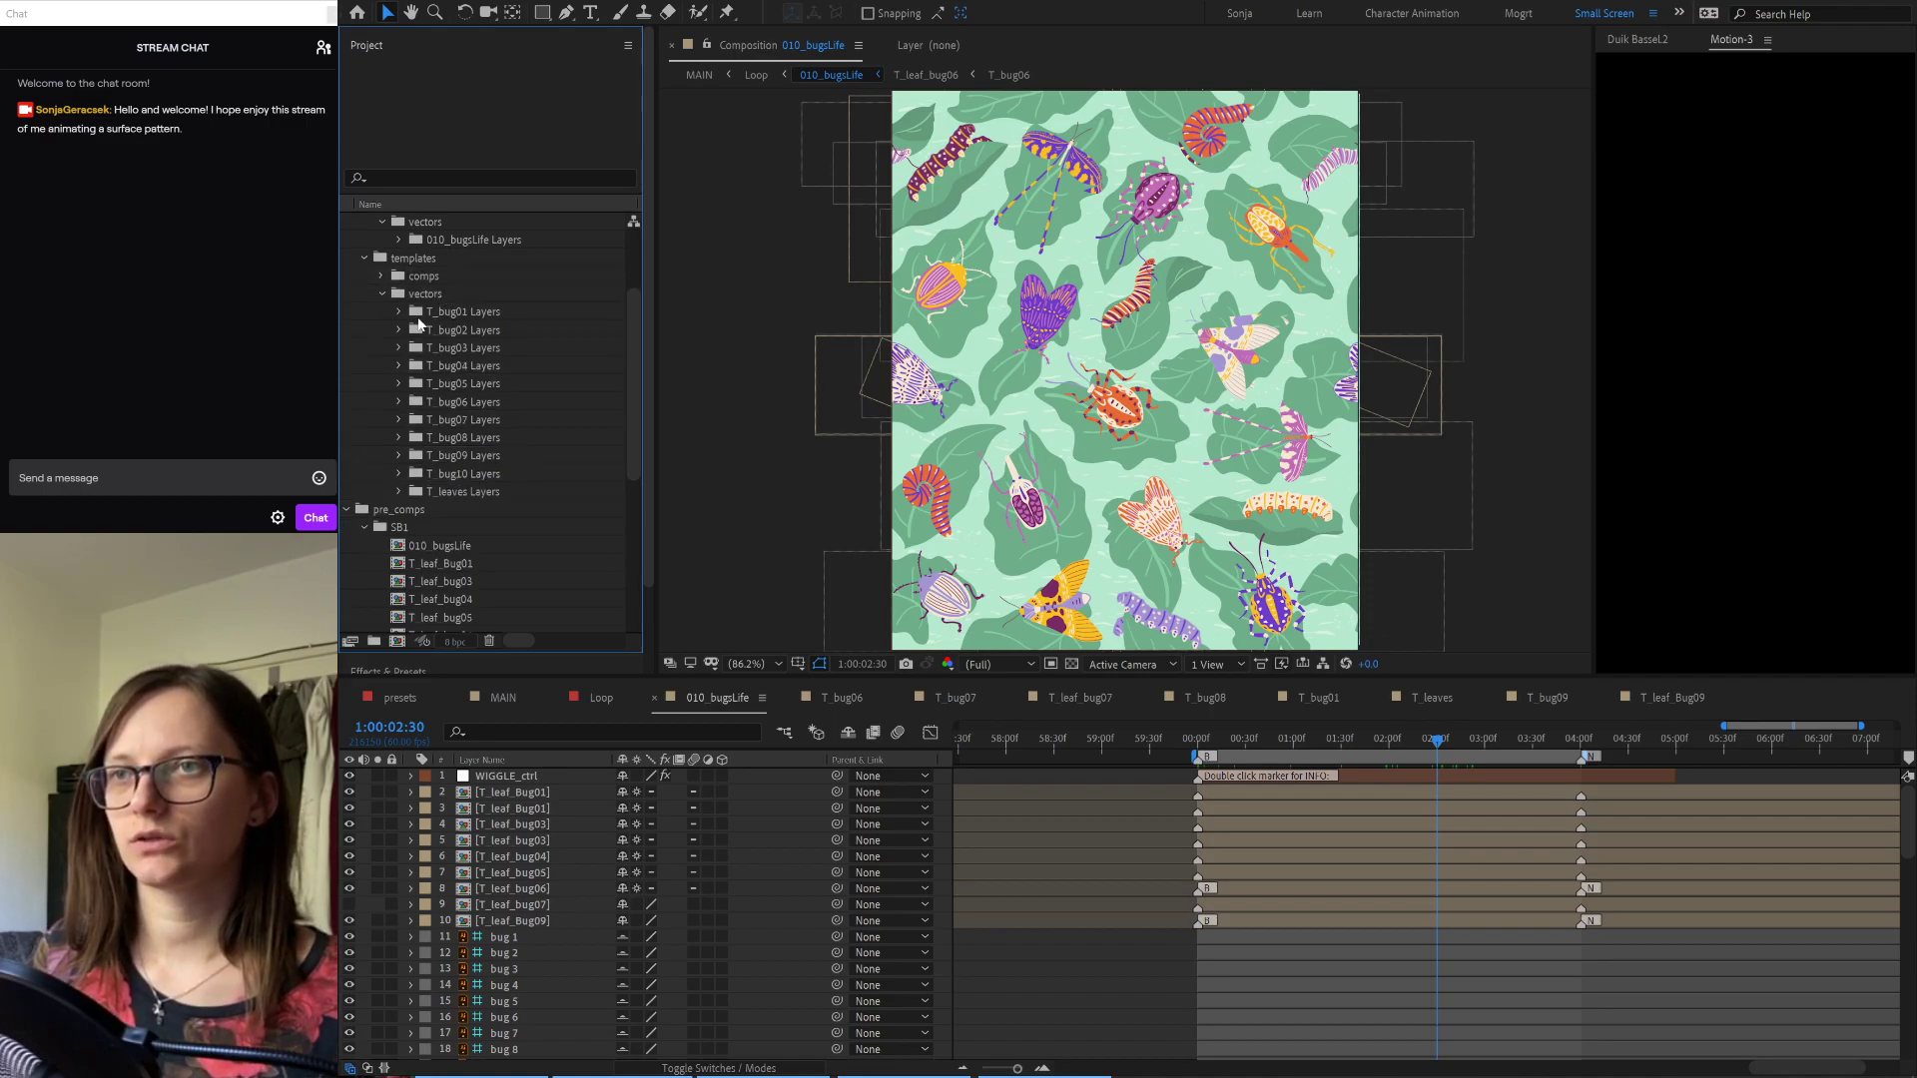
pyautogui.click(399, 474)
pyautogui.scroll(-5, 565, 524)
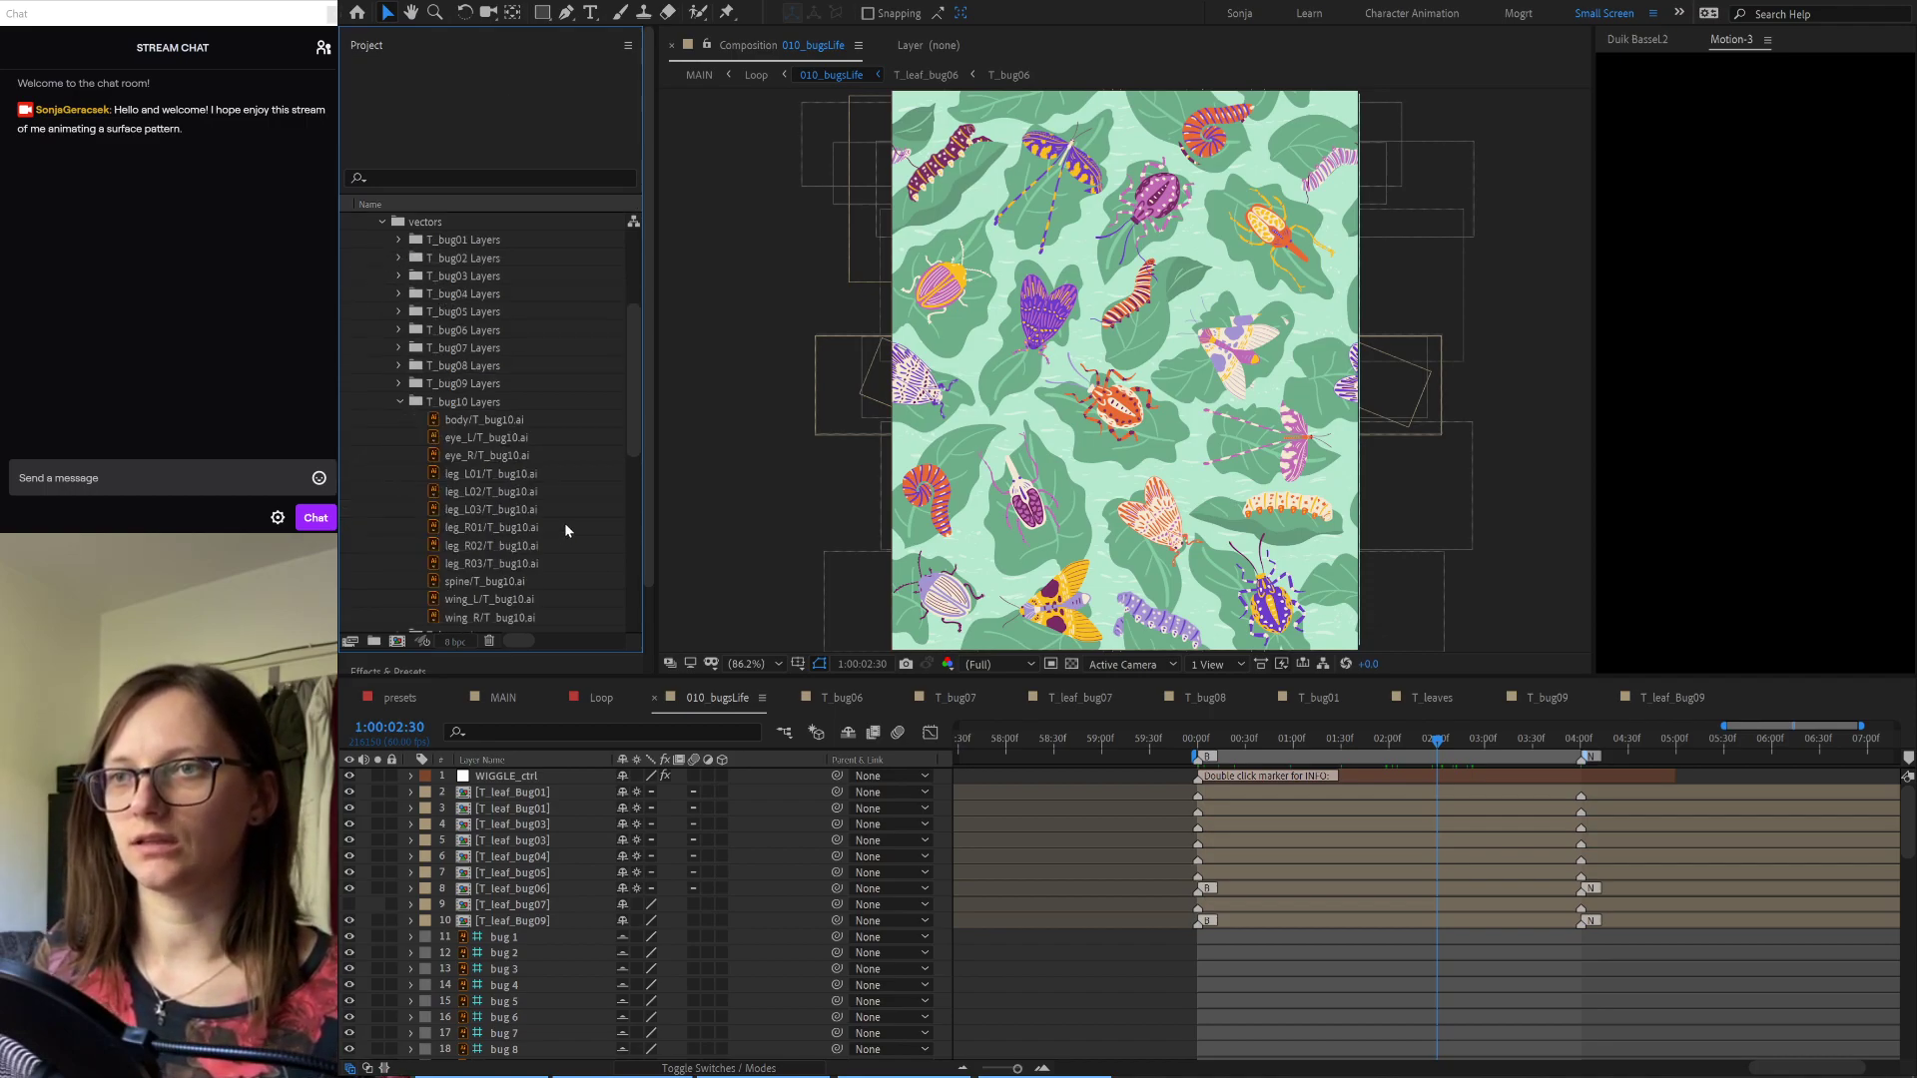
# Step: Duplicate the T_leaf_bug06 composition in the SB1 folder and rename the copy T_leaf_bug10
pyautogui.scroll(-3, 565, 523)
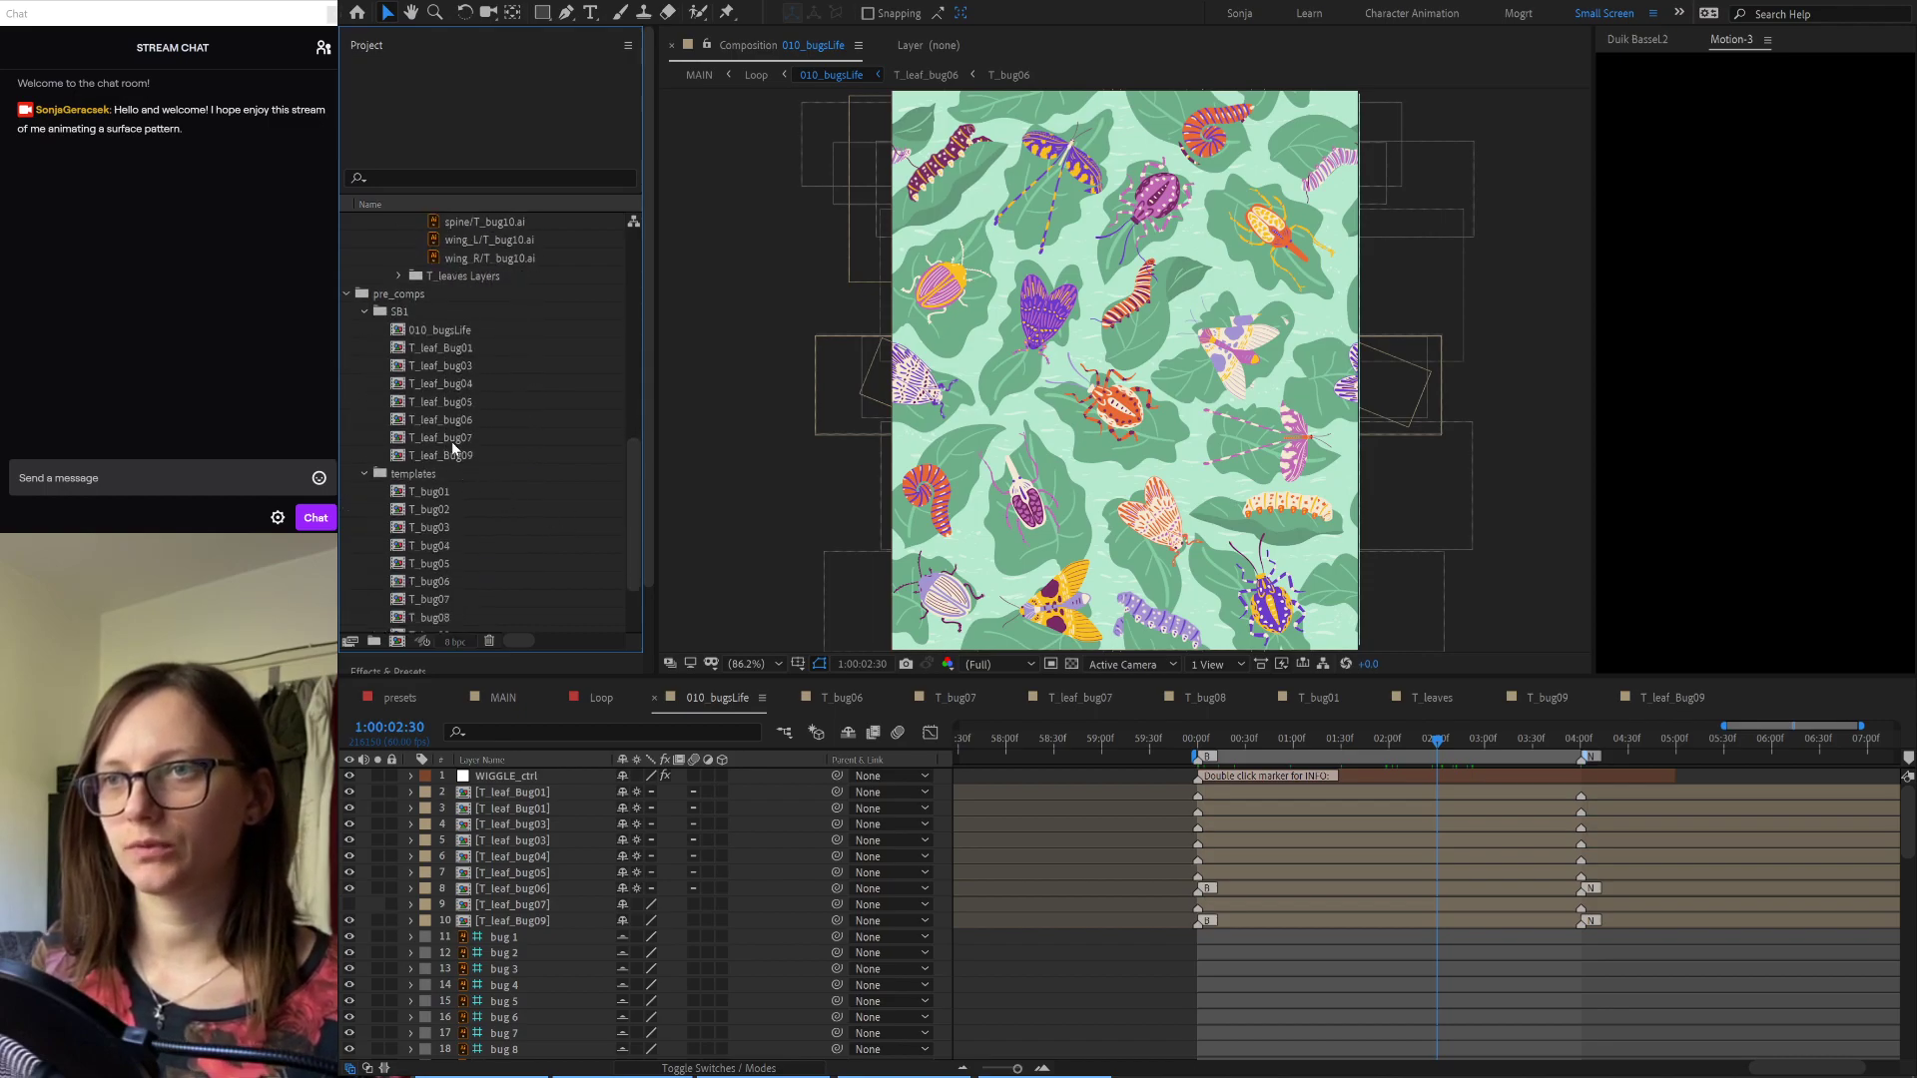
pyautogui.click(463, 457)
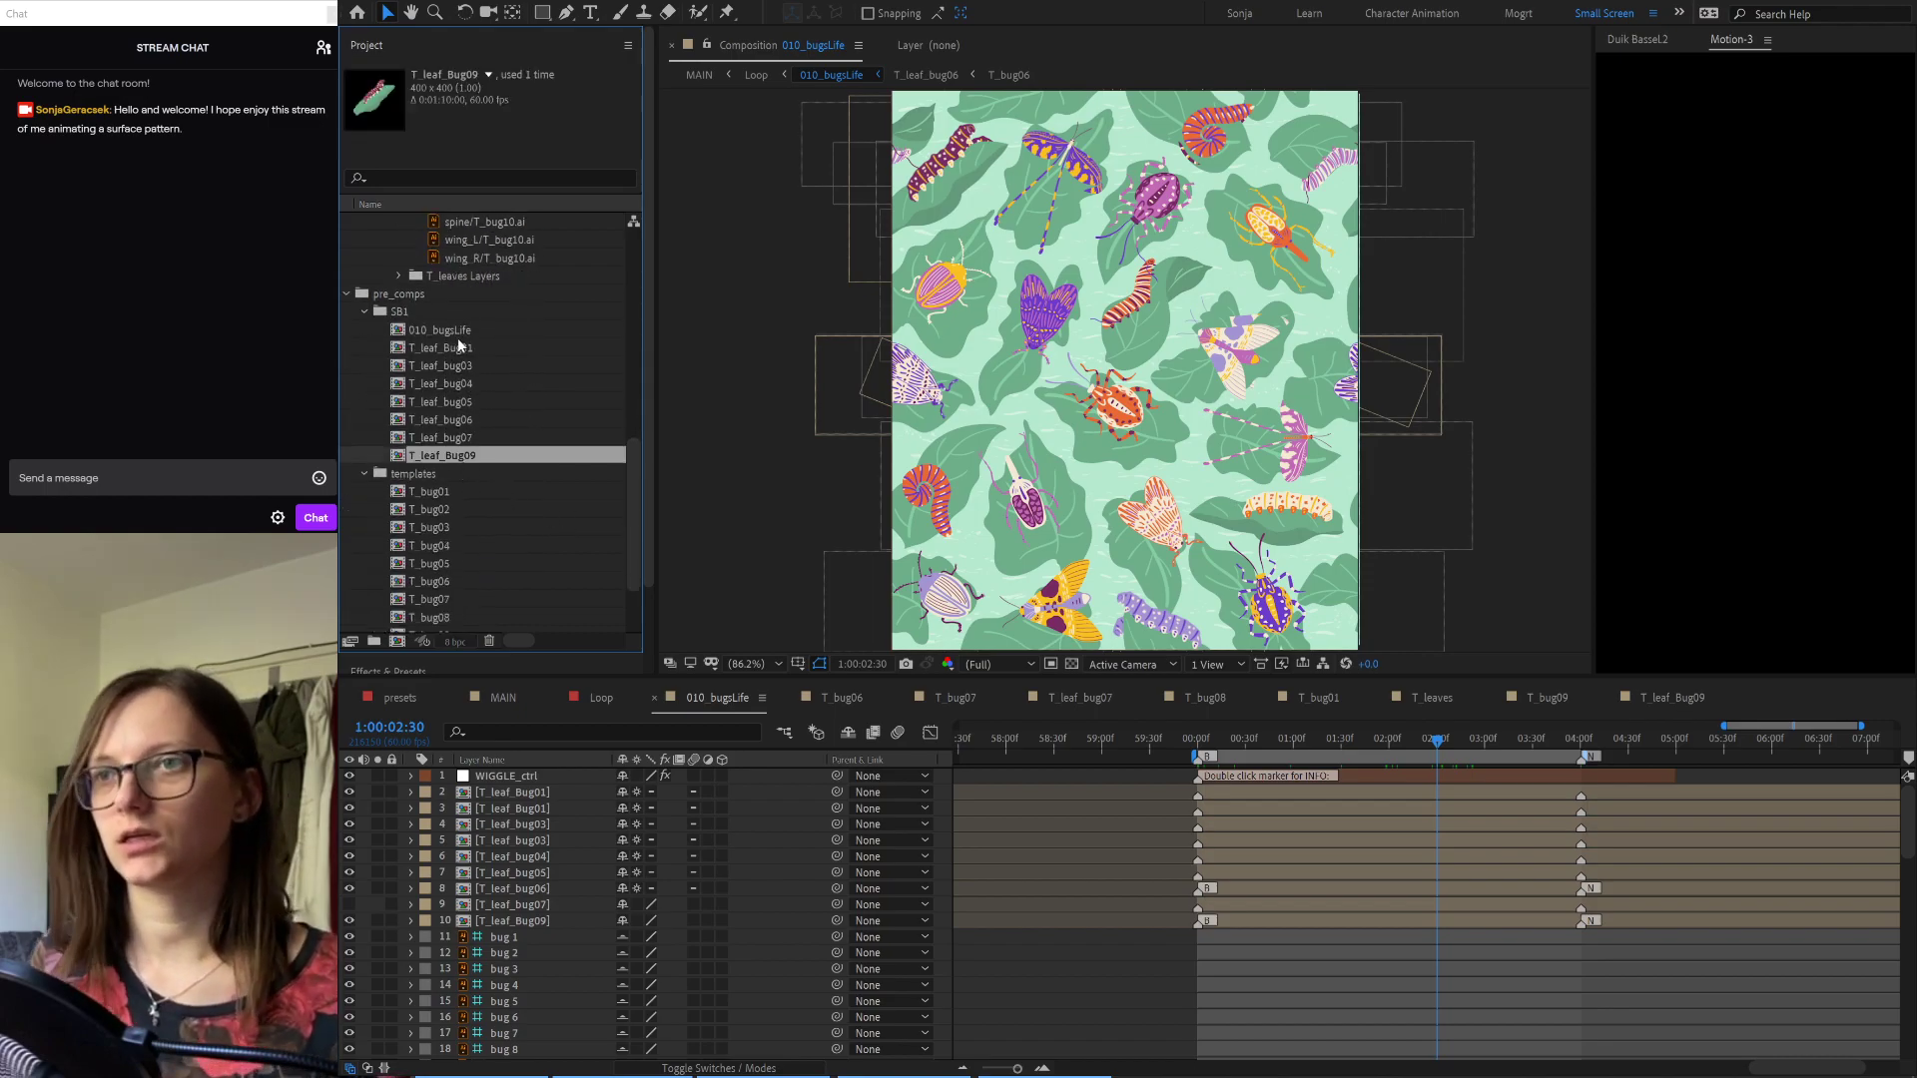
pyautogui.click(457, 366)
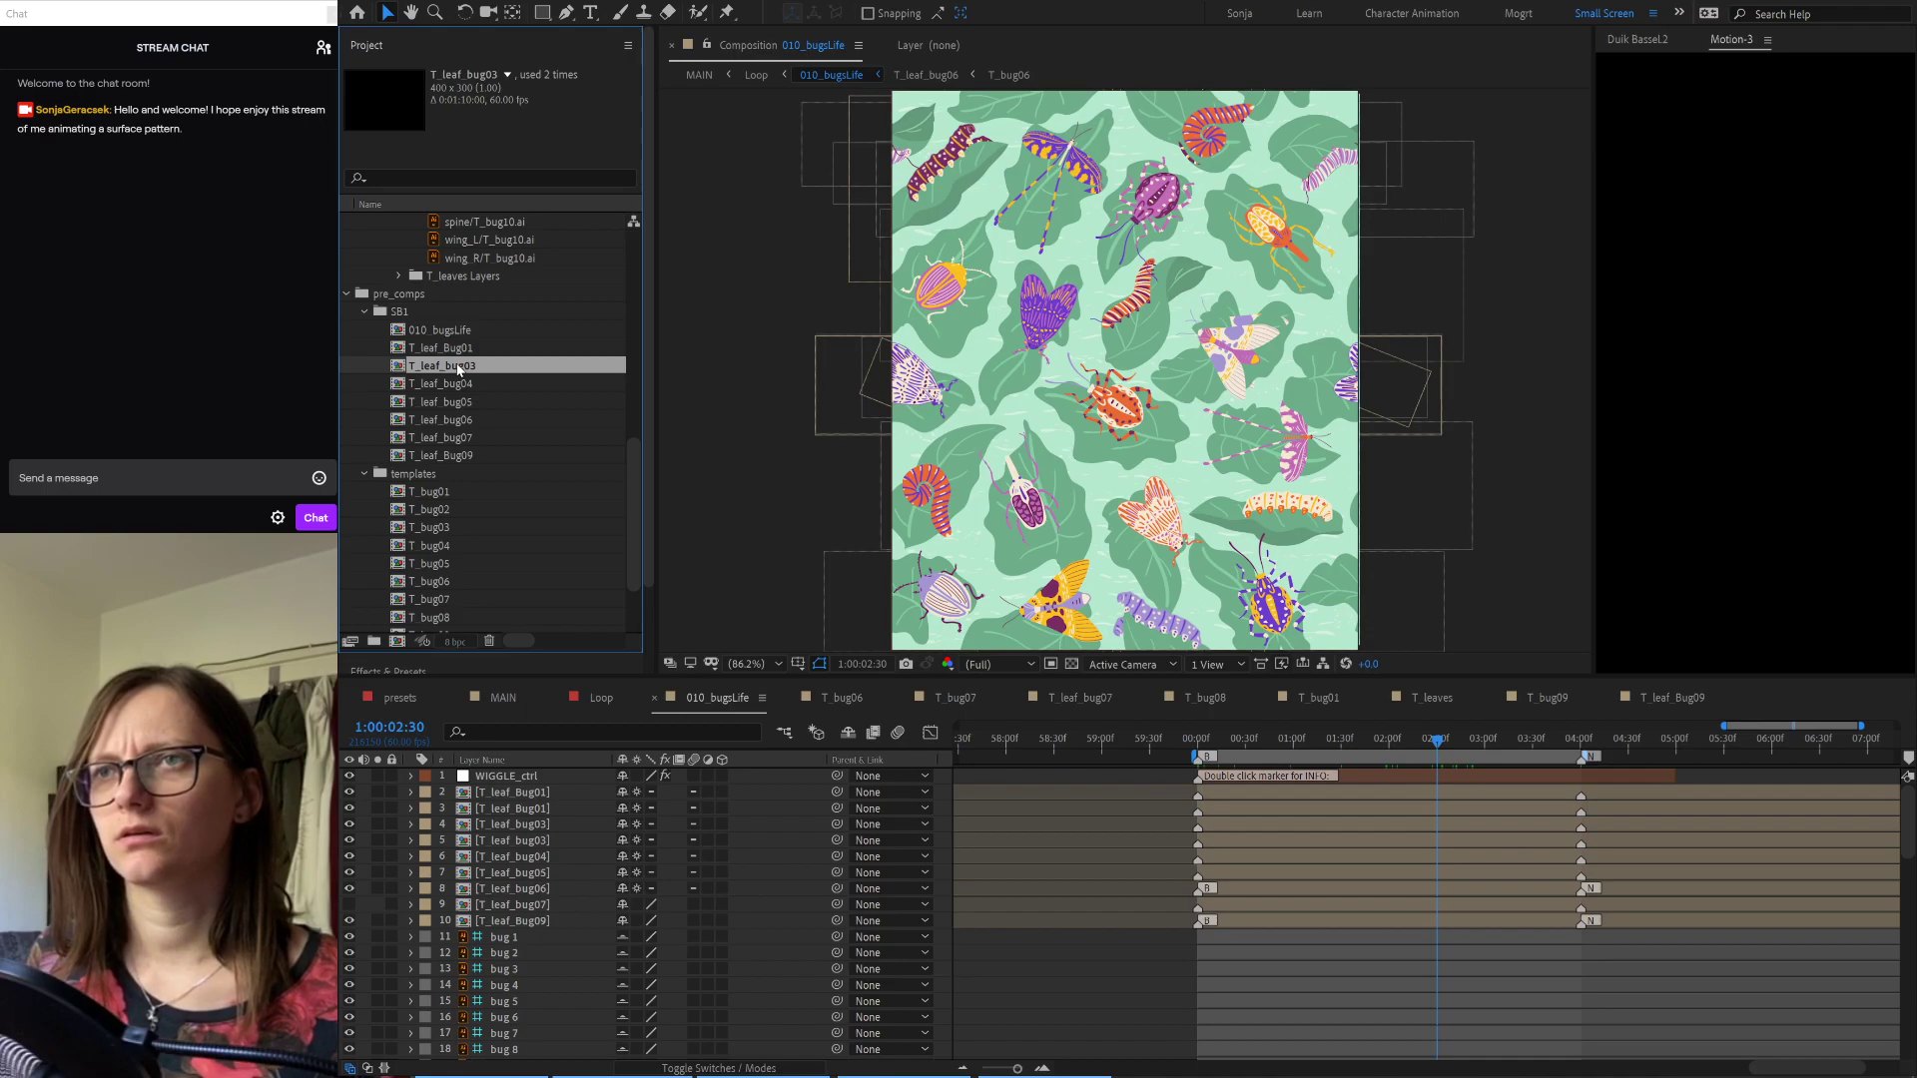
pyautogui.click(435, 349)
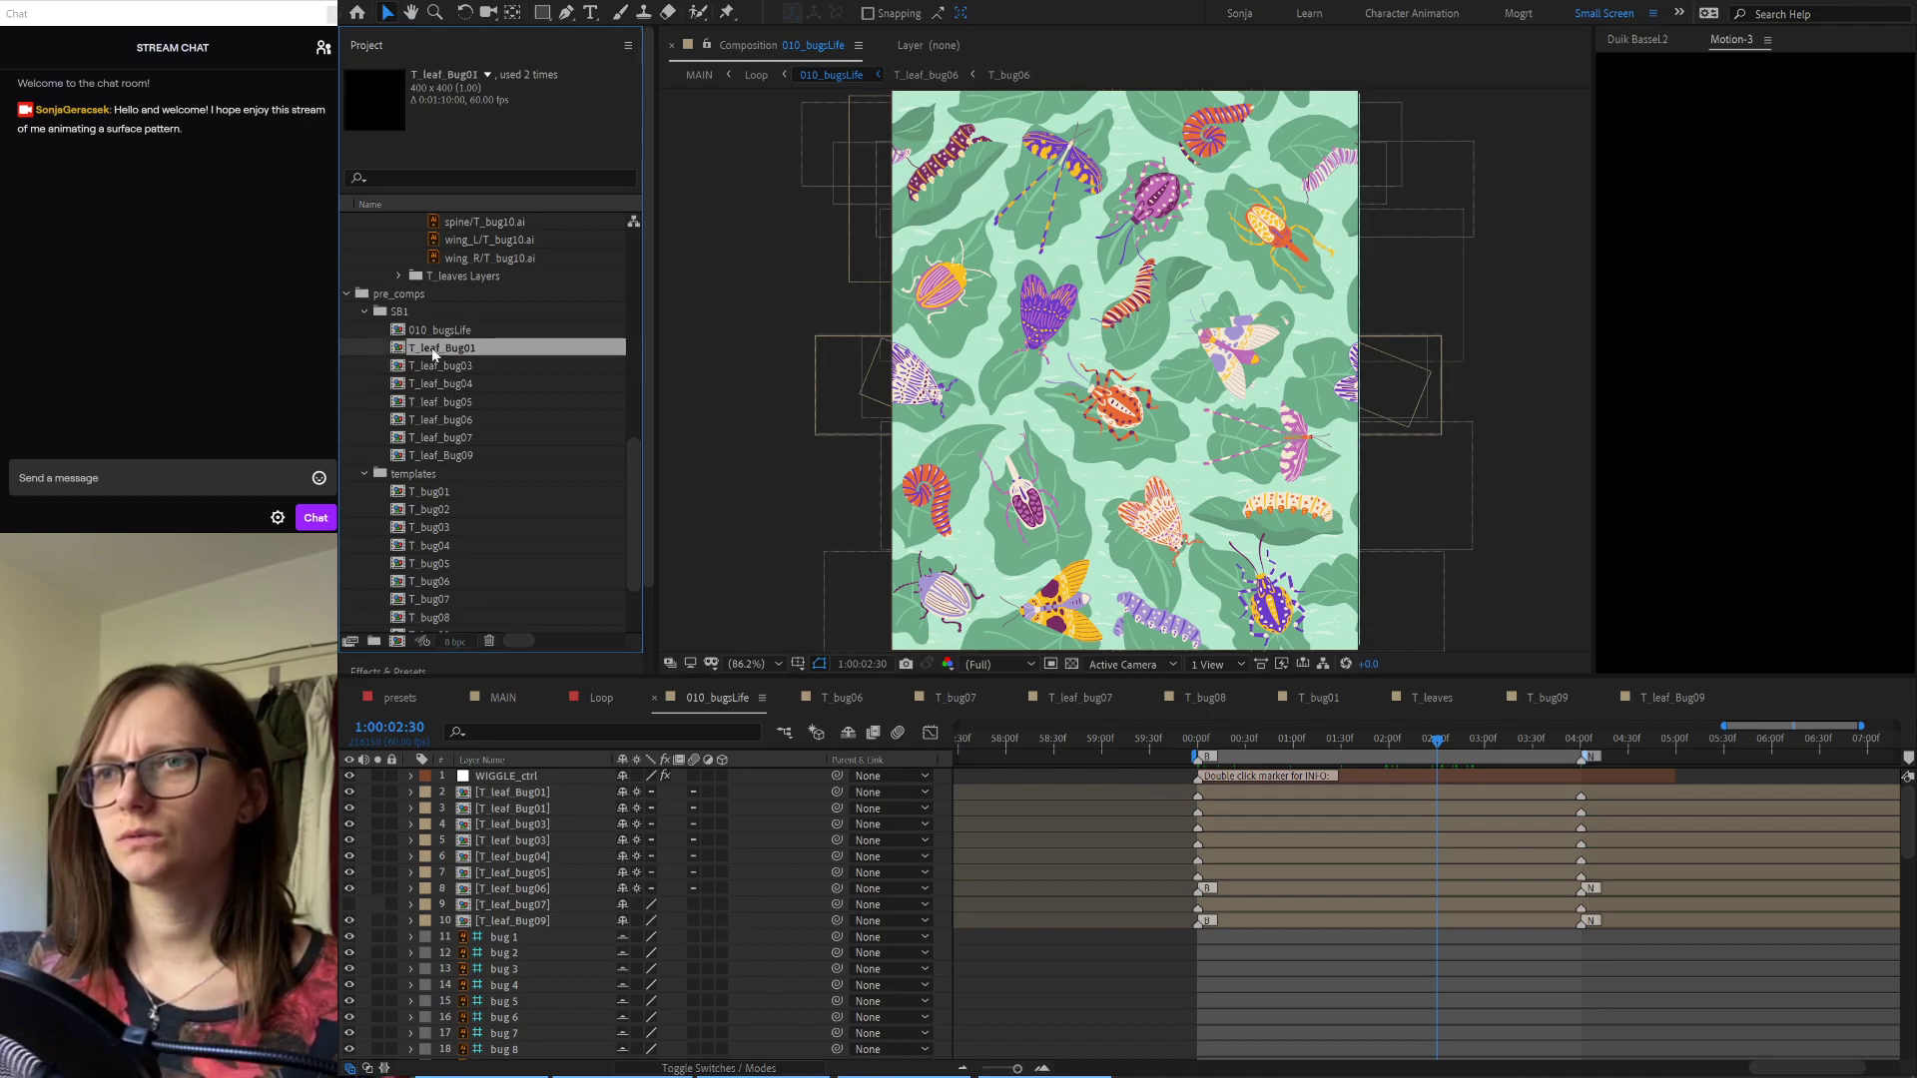
pyautogui.click(435, 367)
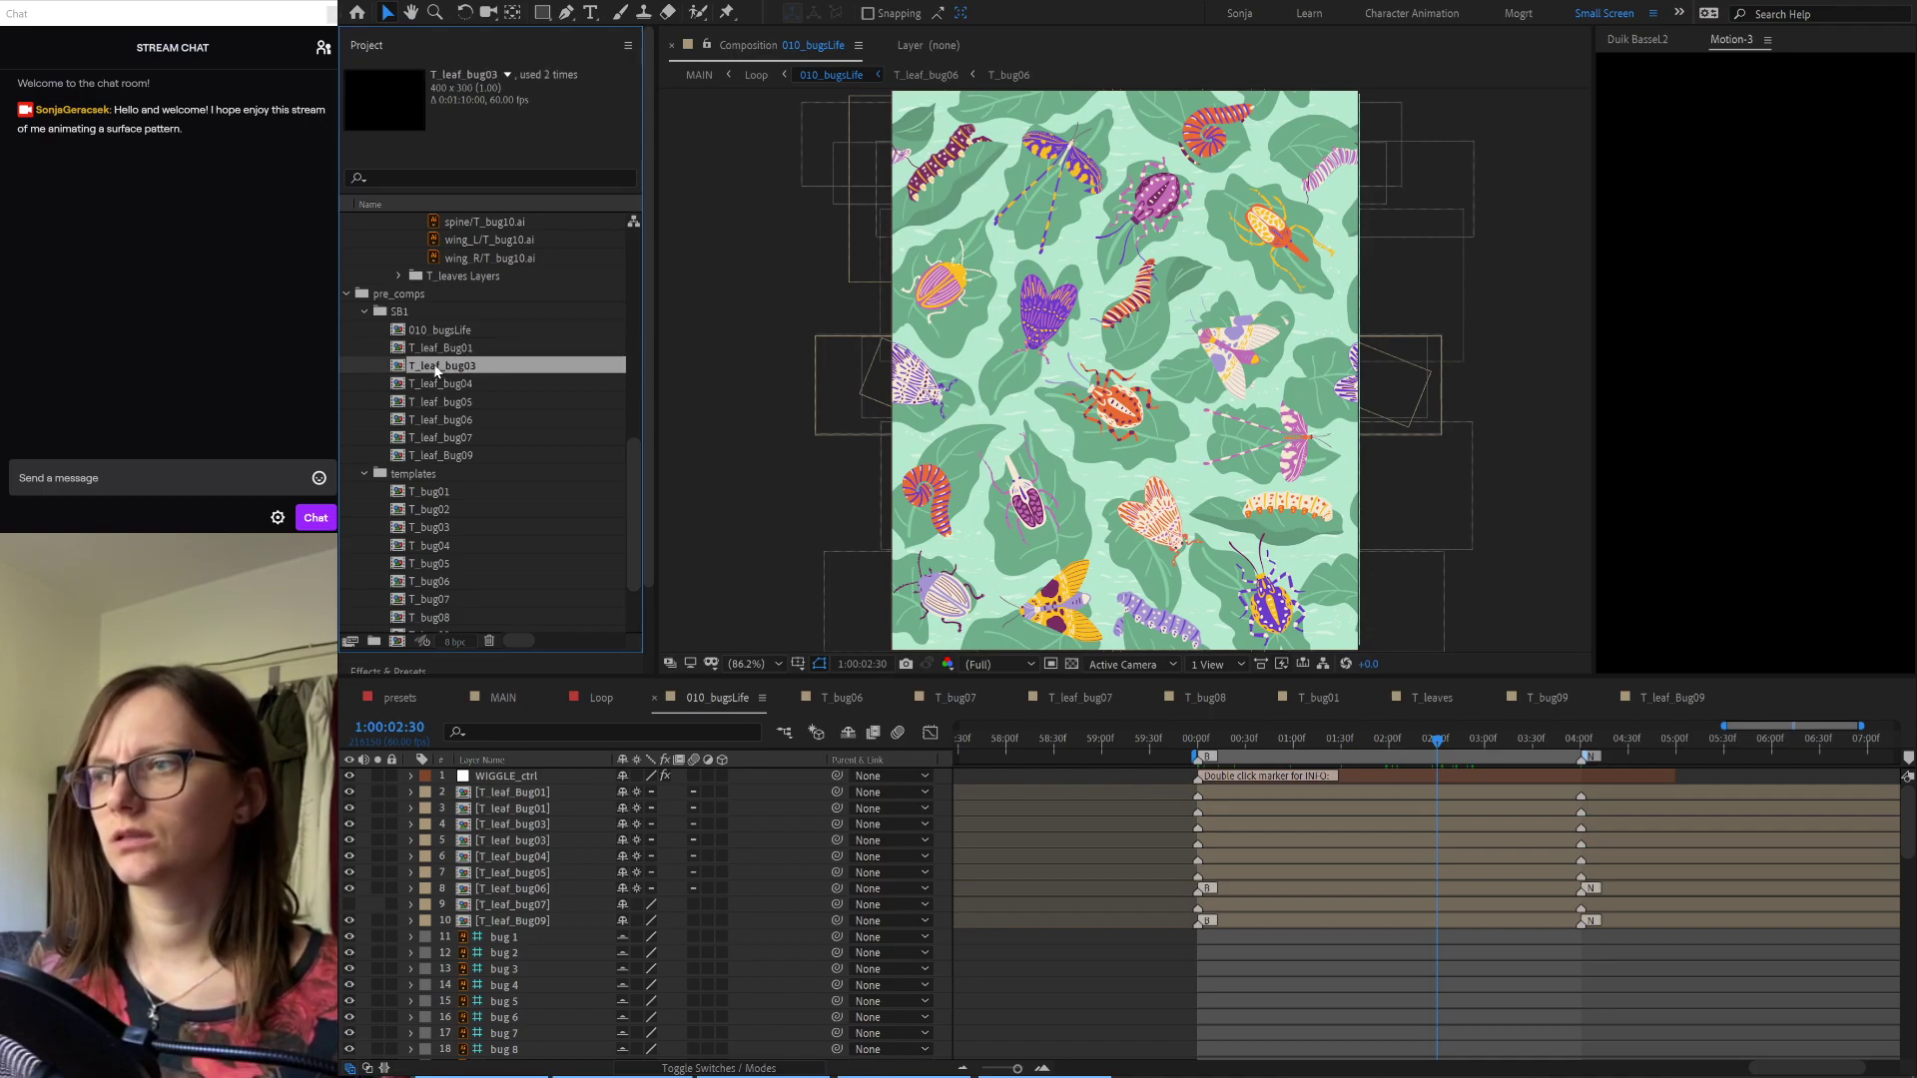
pyautogui.click(1288, 239)
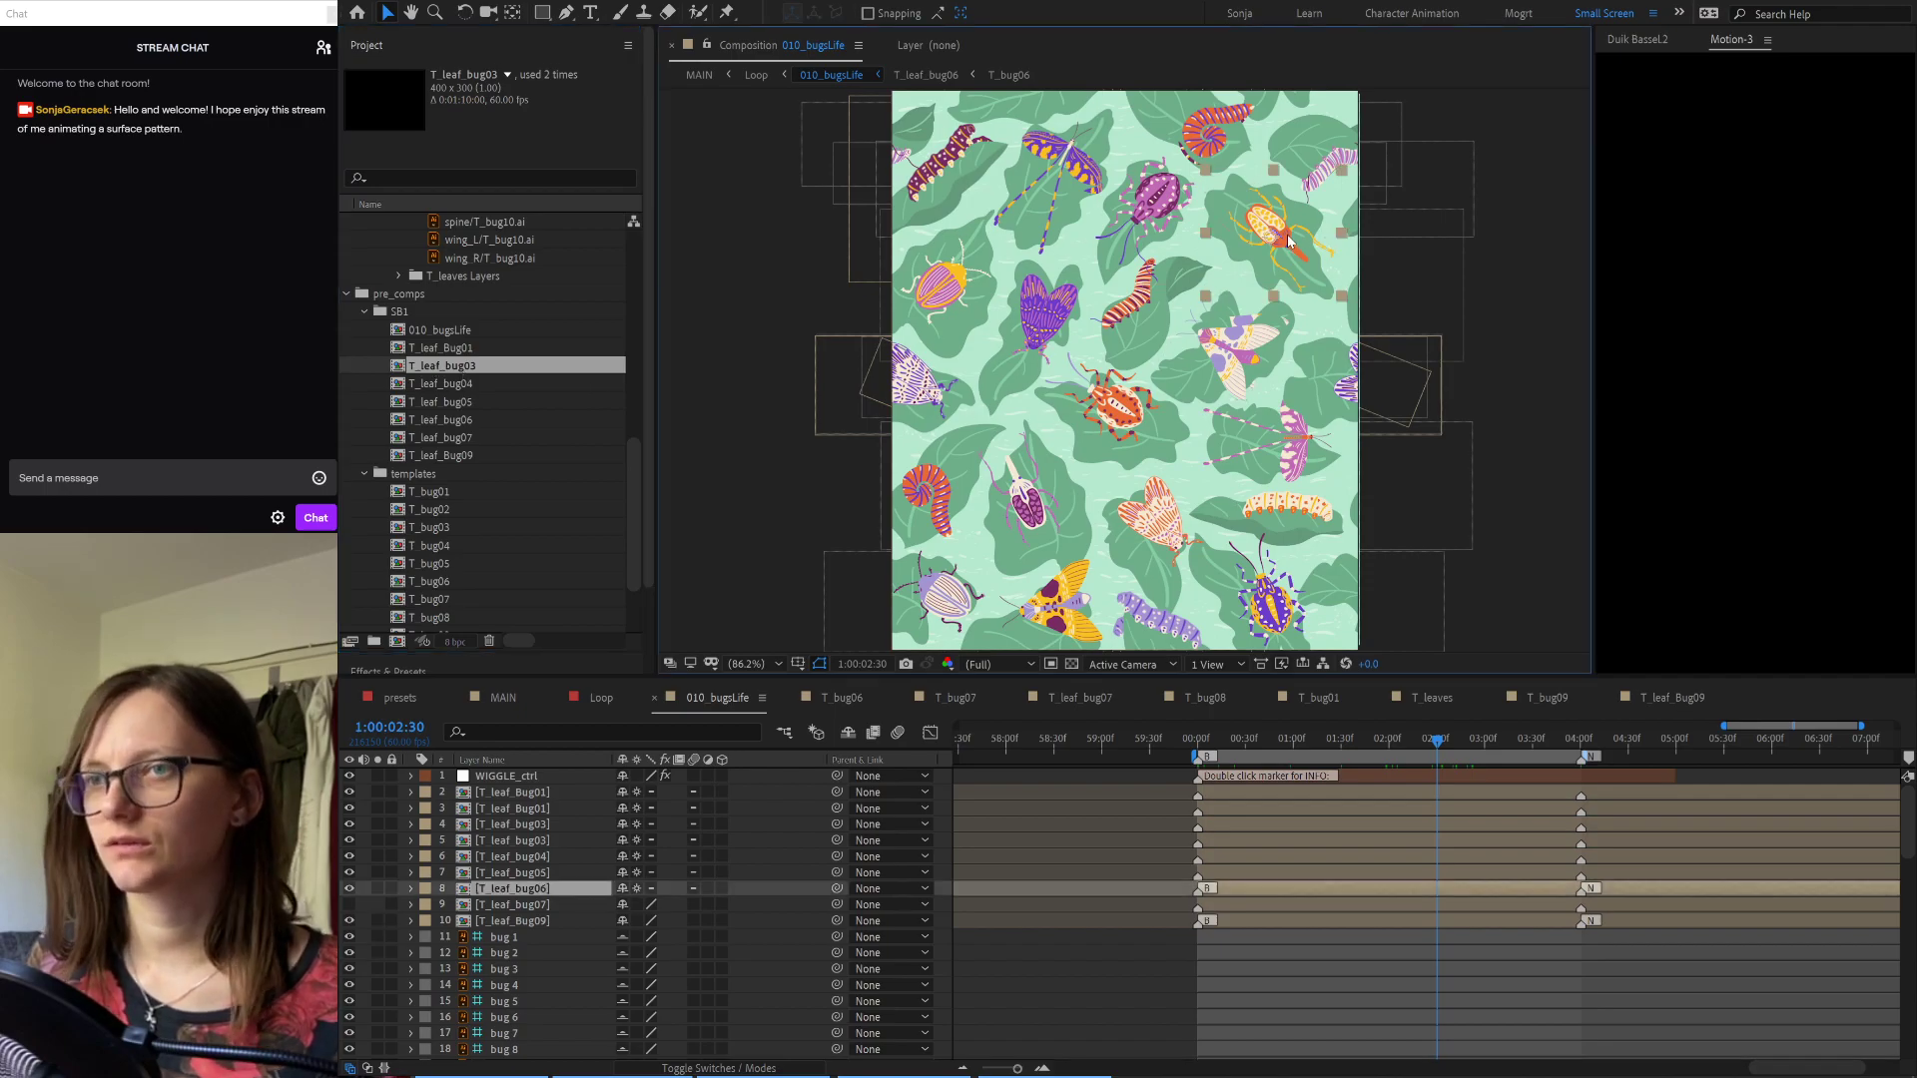
pyautogui.click(448, 424)
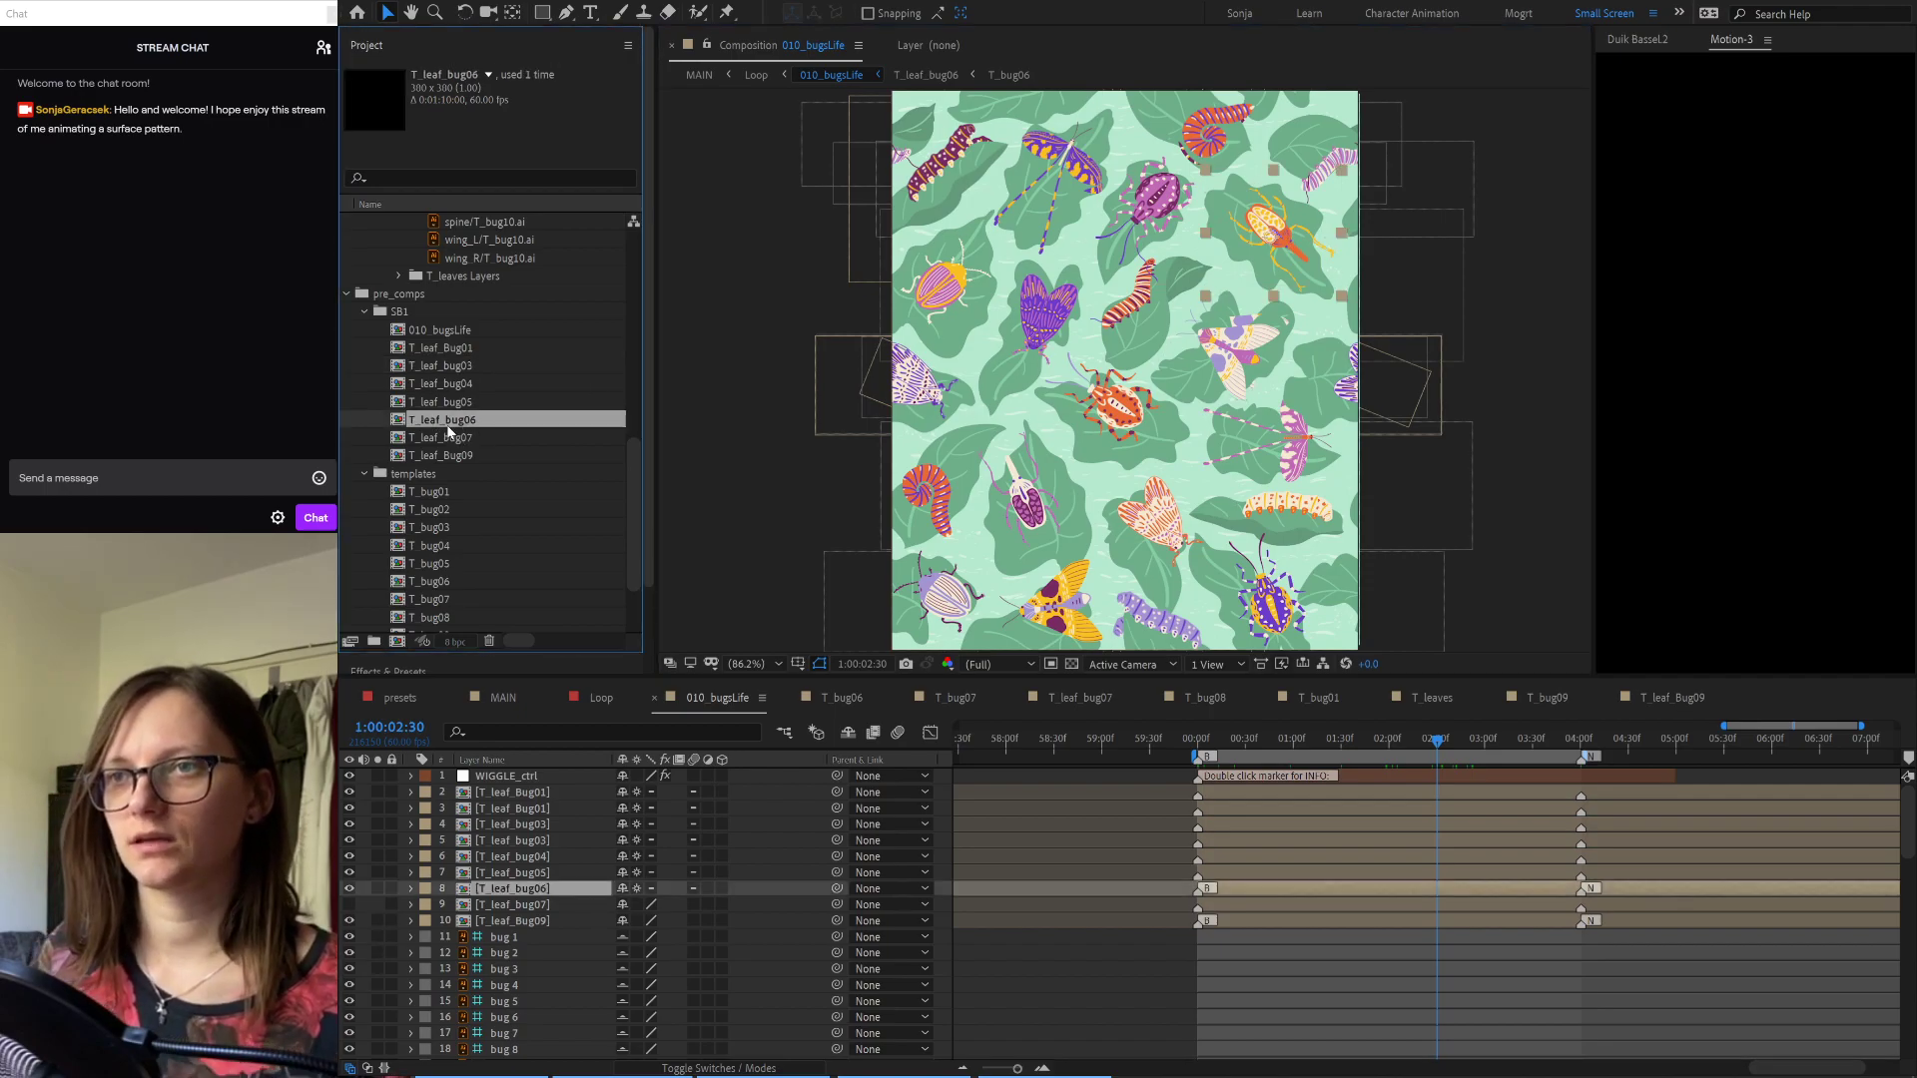
pyautogui.hotkey('ctrl', 'd')
pyautogui.press('Return')
pyautogui.press('End')
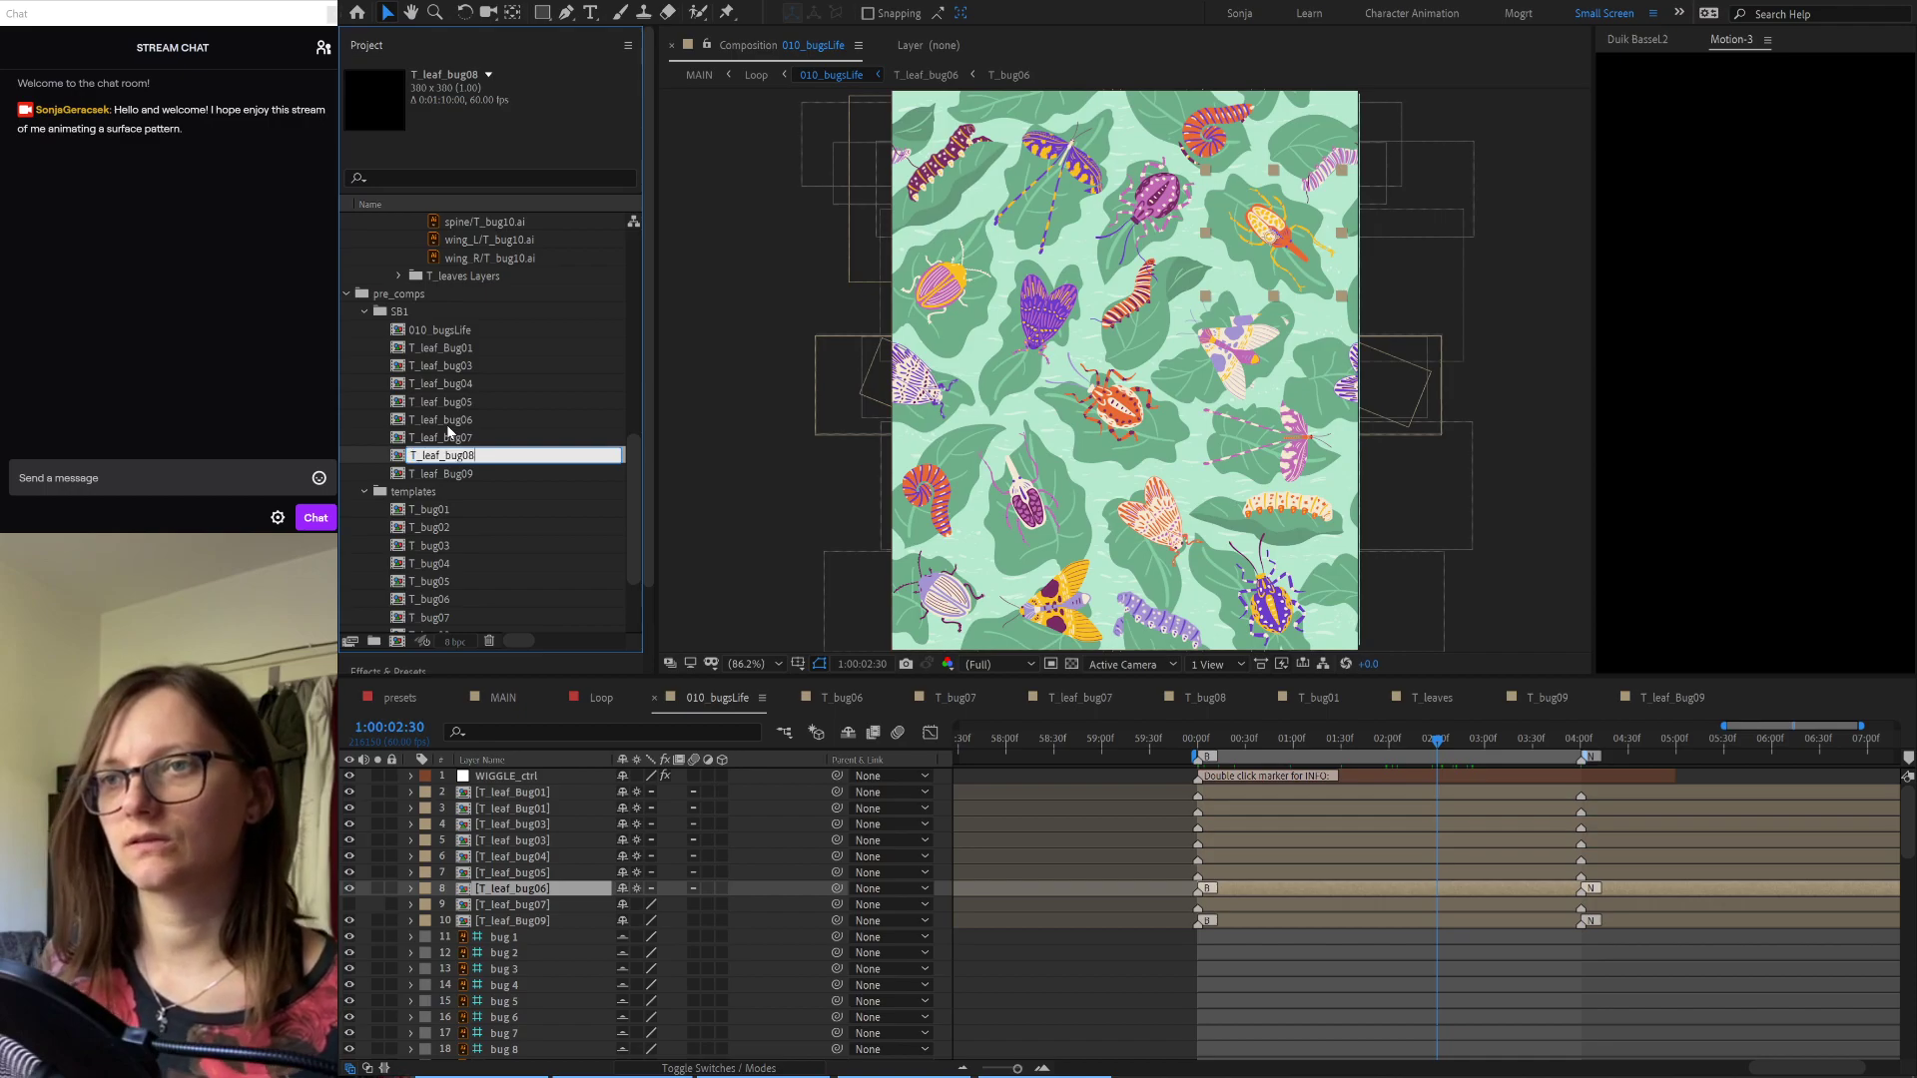
pyautogui.press('BackSpace')
pyautogui.press('BackSpace')
pyautogui.write('10')
pyautogui.press('Return')
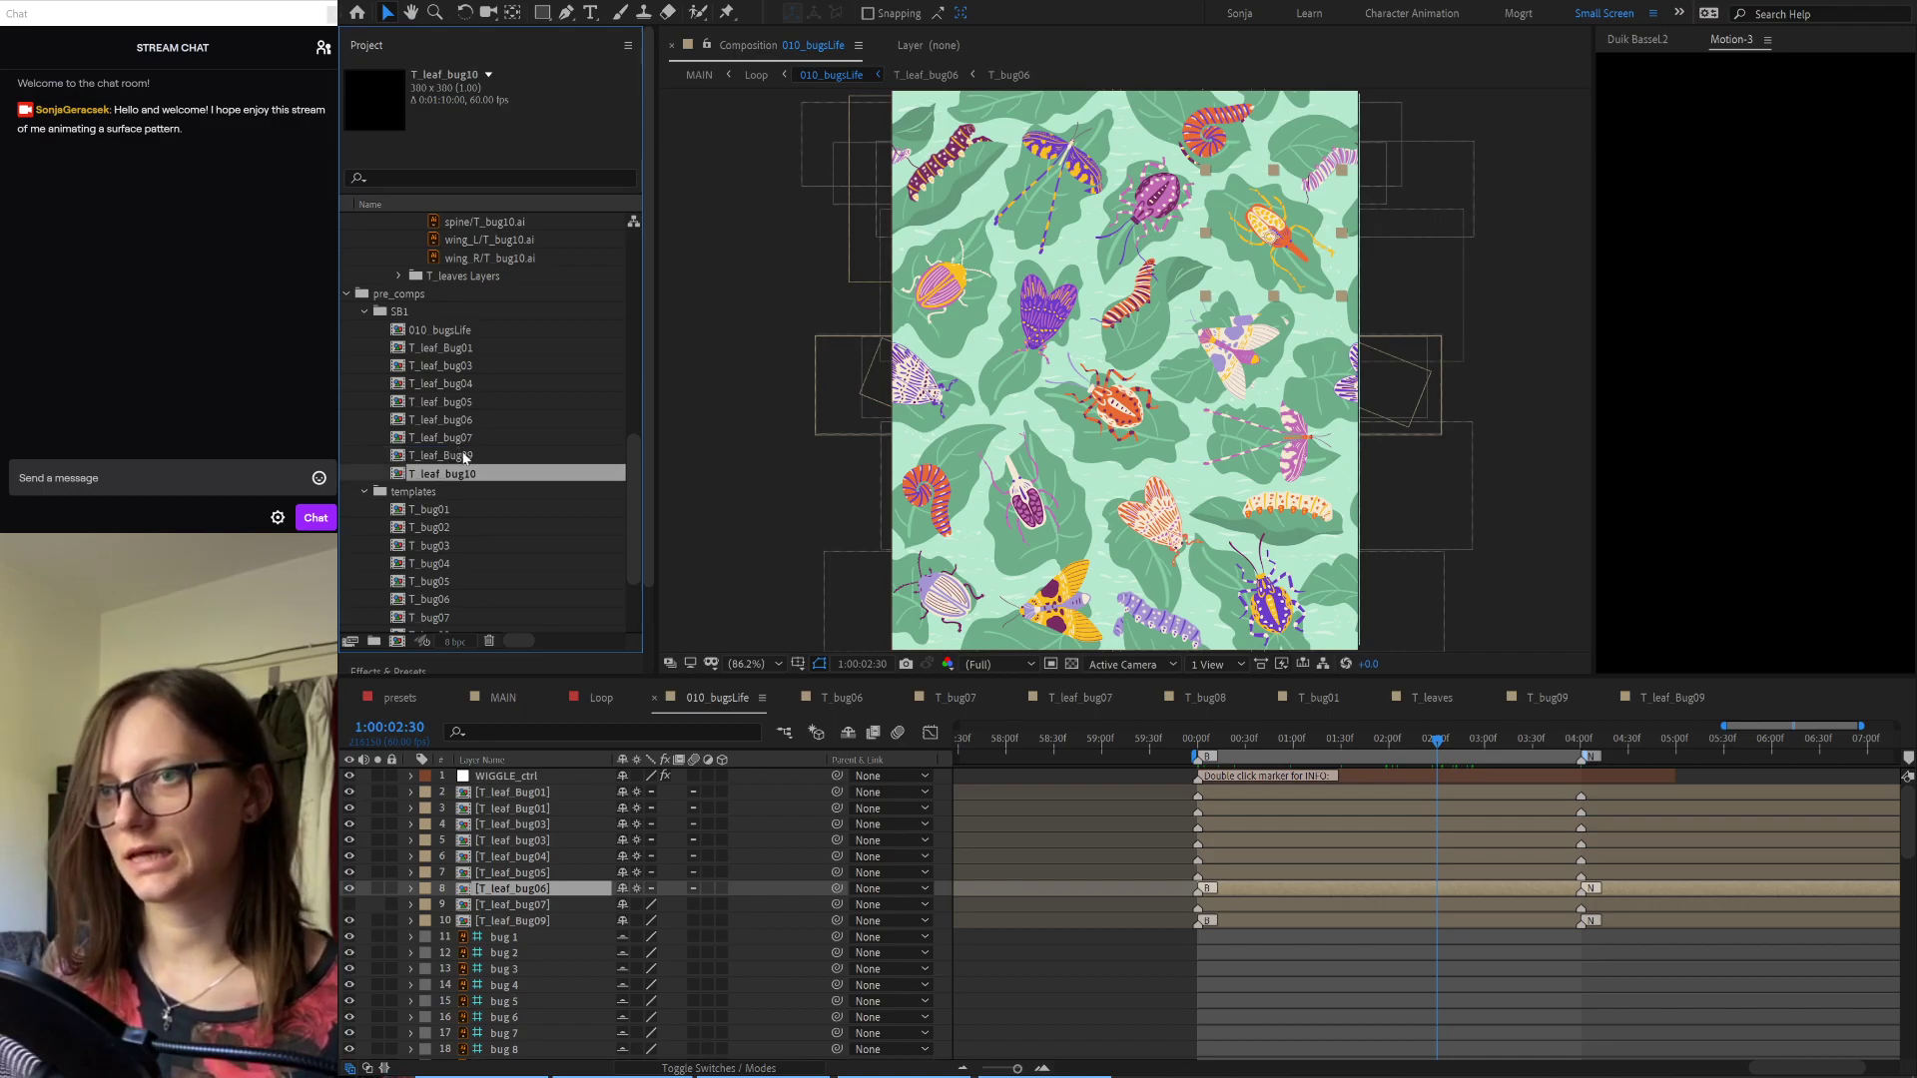
# Step: Add T_leaf_bug10 to the 010_bugsLife composition below T_leaf_Bug09 and set the current time to 1:00:00:00
pyautogui.moveTo(464, 473); pyautogui.dragTo(443, 929)
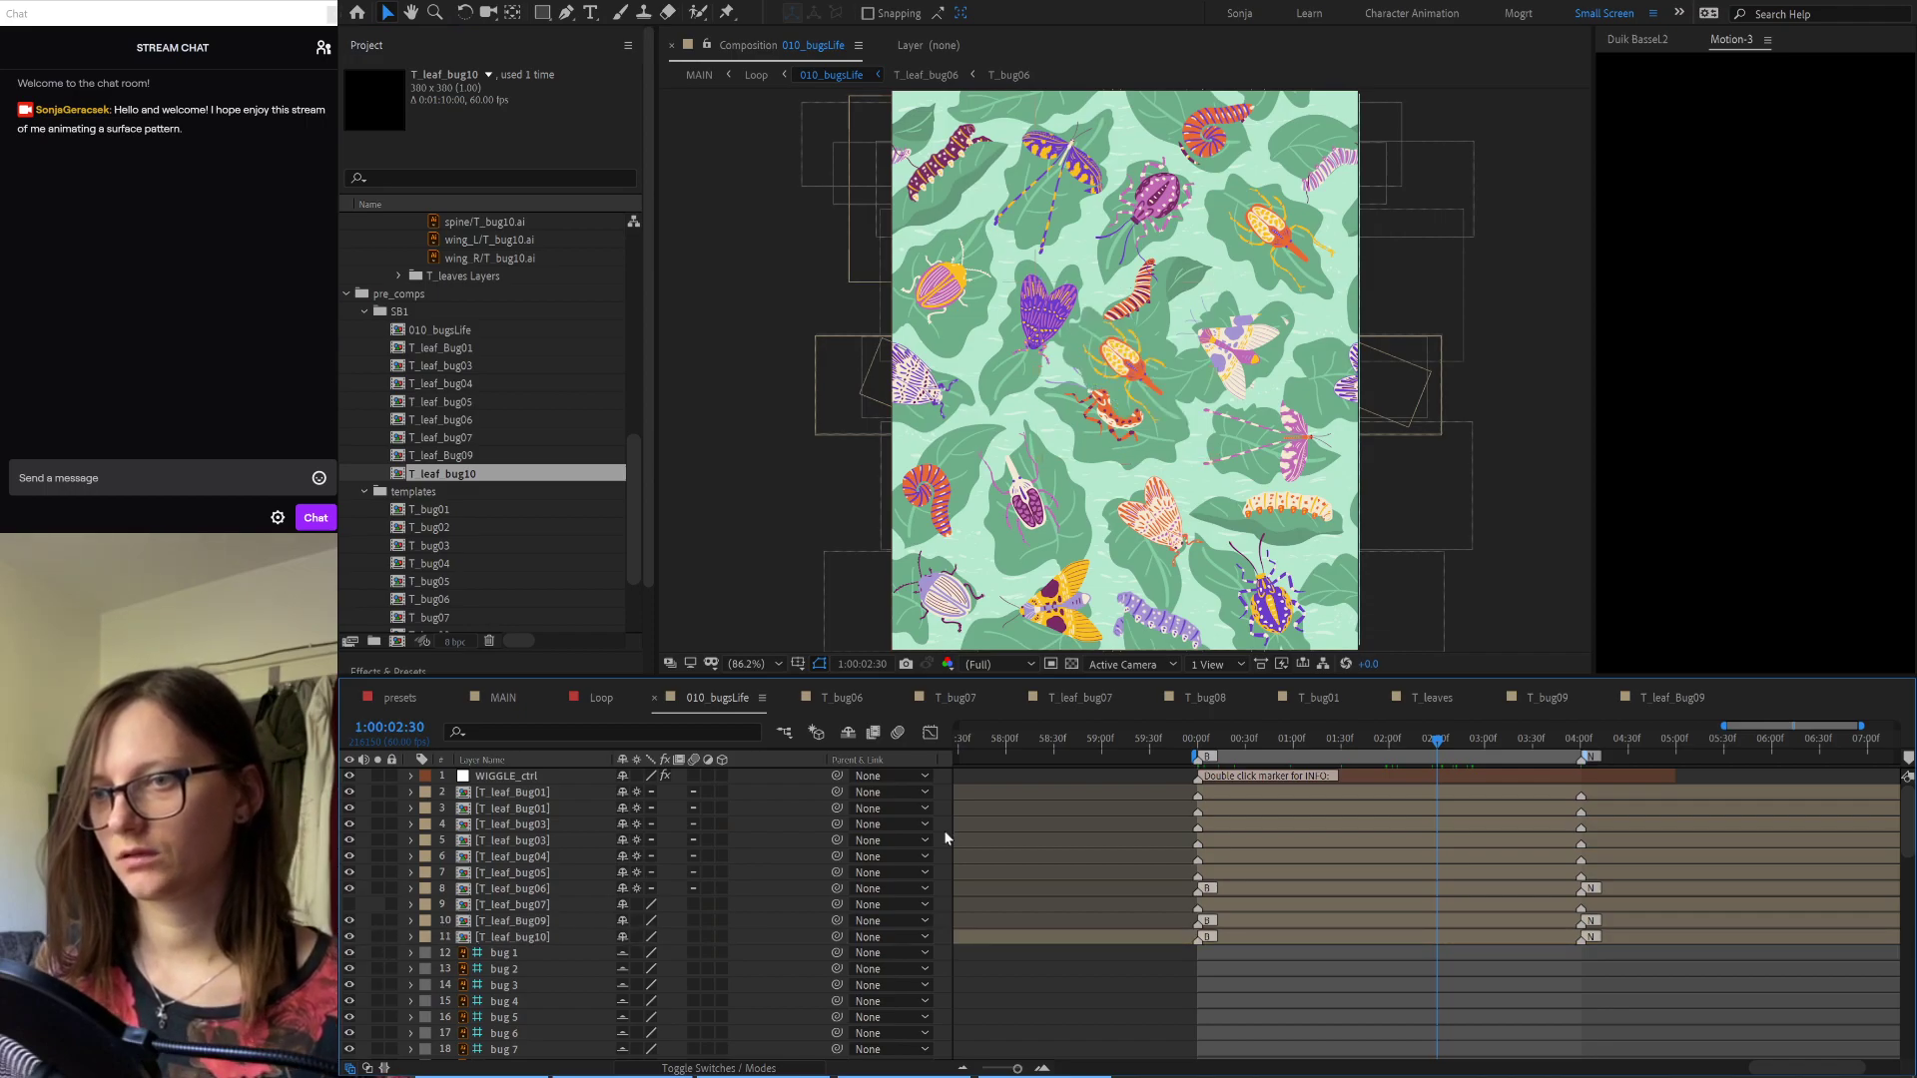
pyautogui.click(1198, 744)
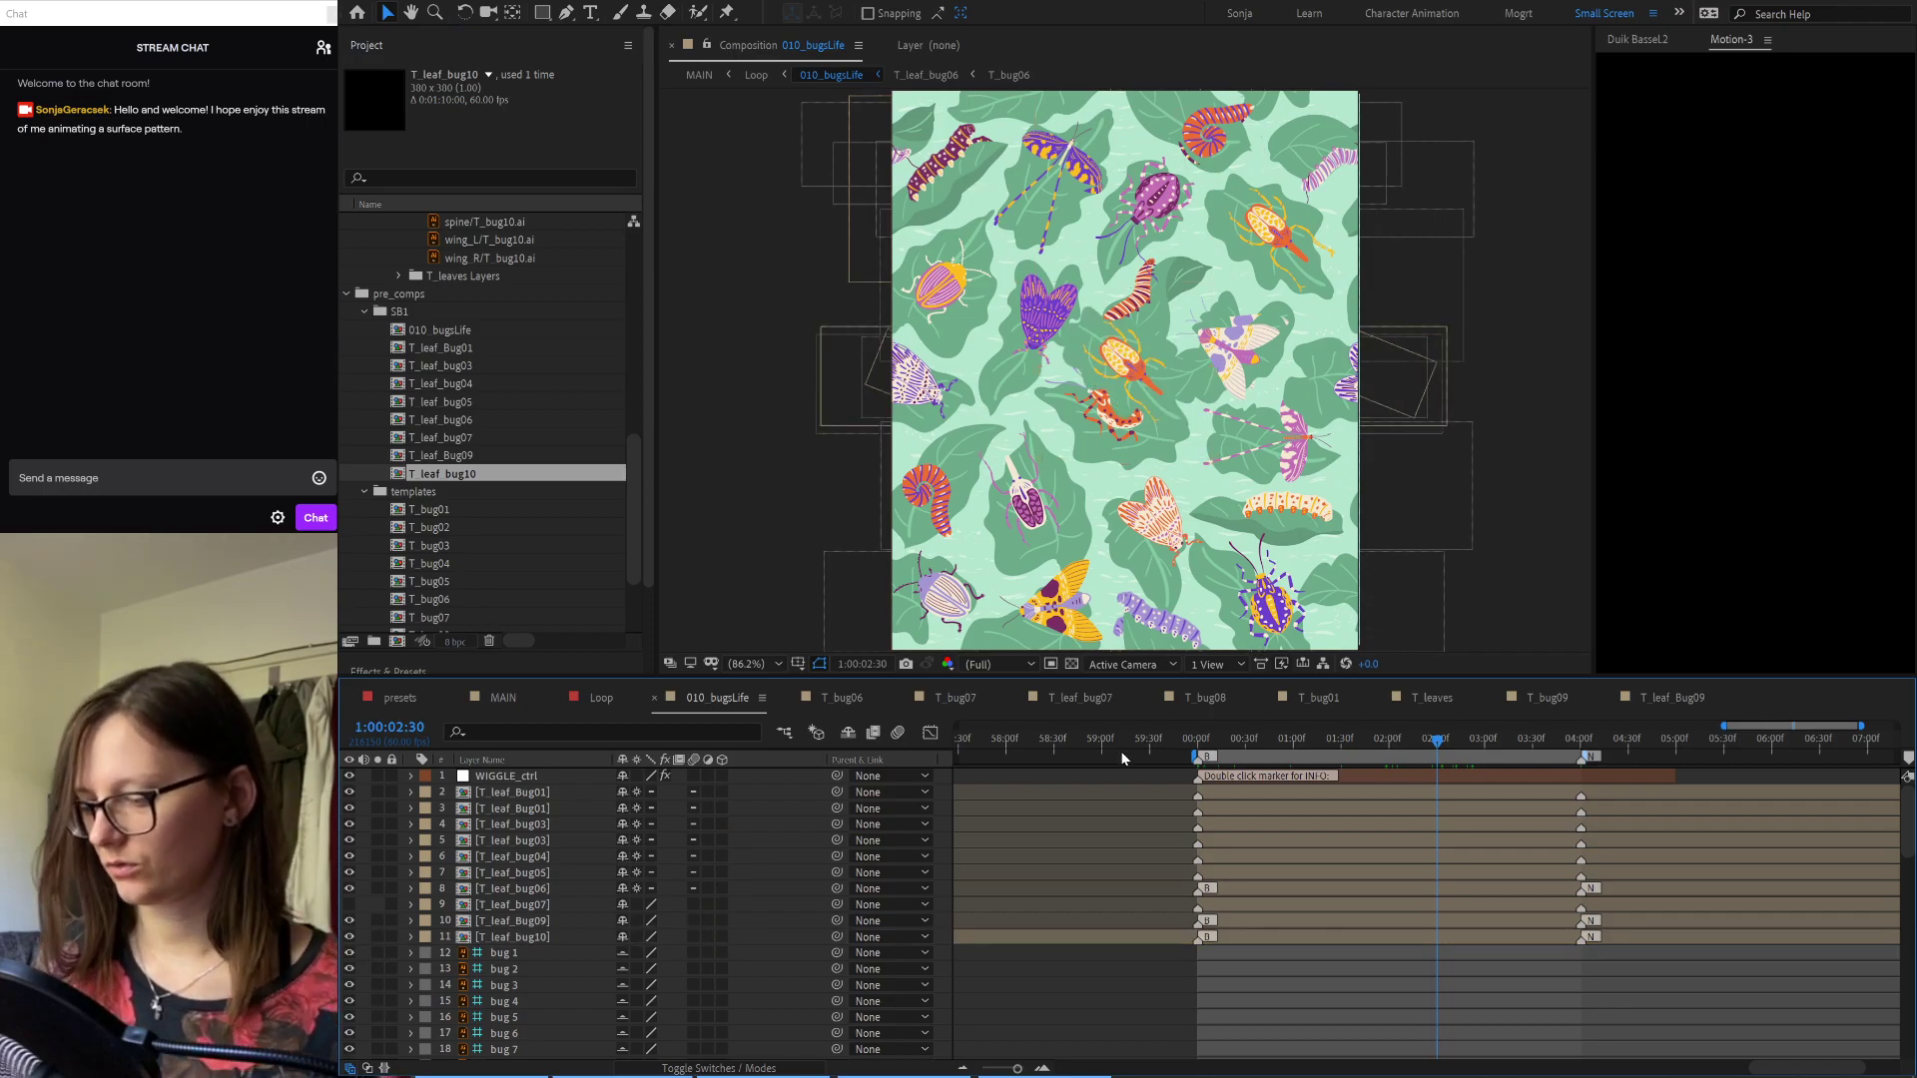
pyautogui.click(1298, 937)
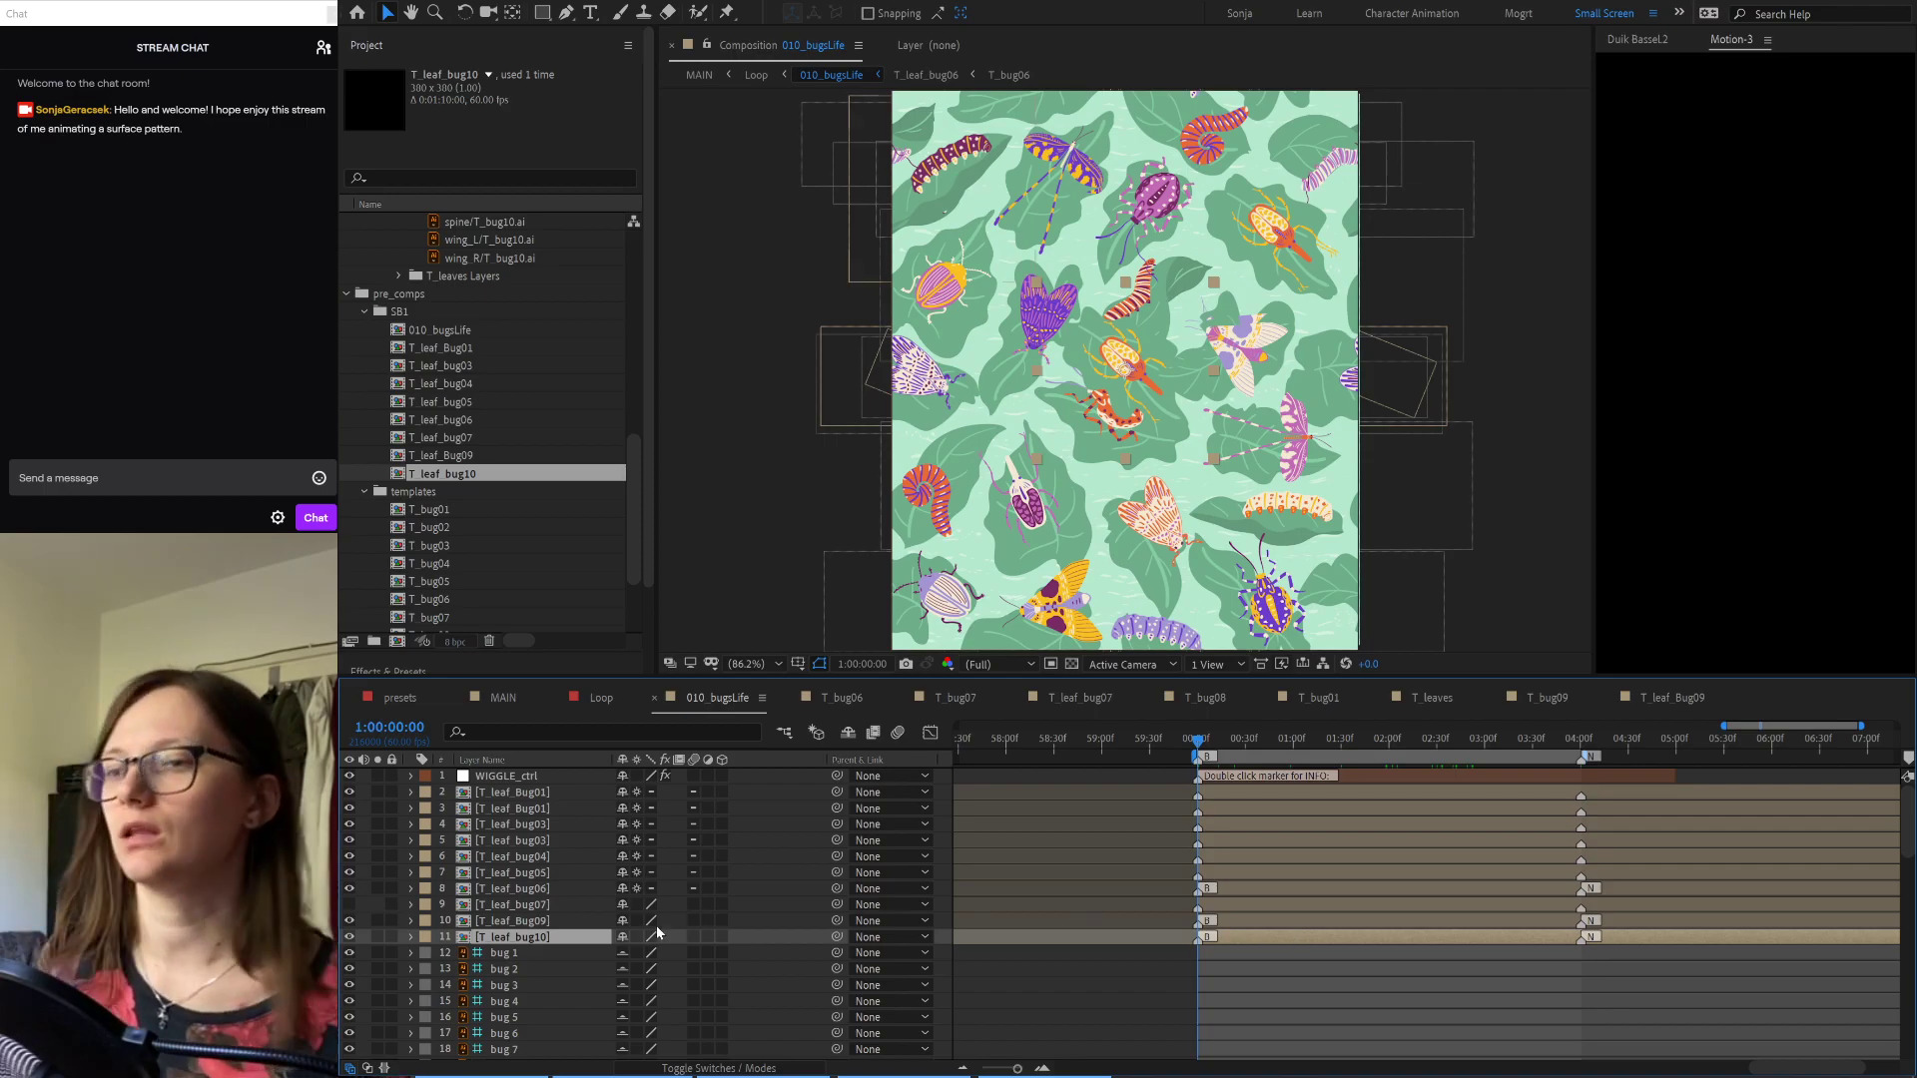
# Step: Open T_leaf_bug10 and its nested T_bug06 composition, and show the hidden shy layers with their properties collapsed
pyautogui.doubleClick(566, 936)
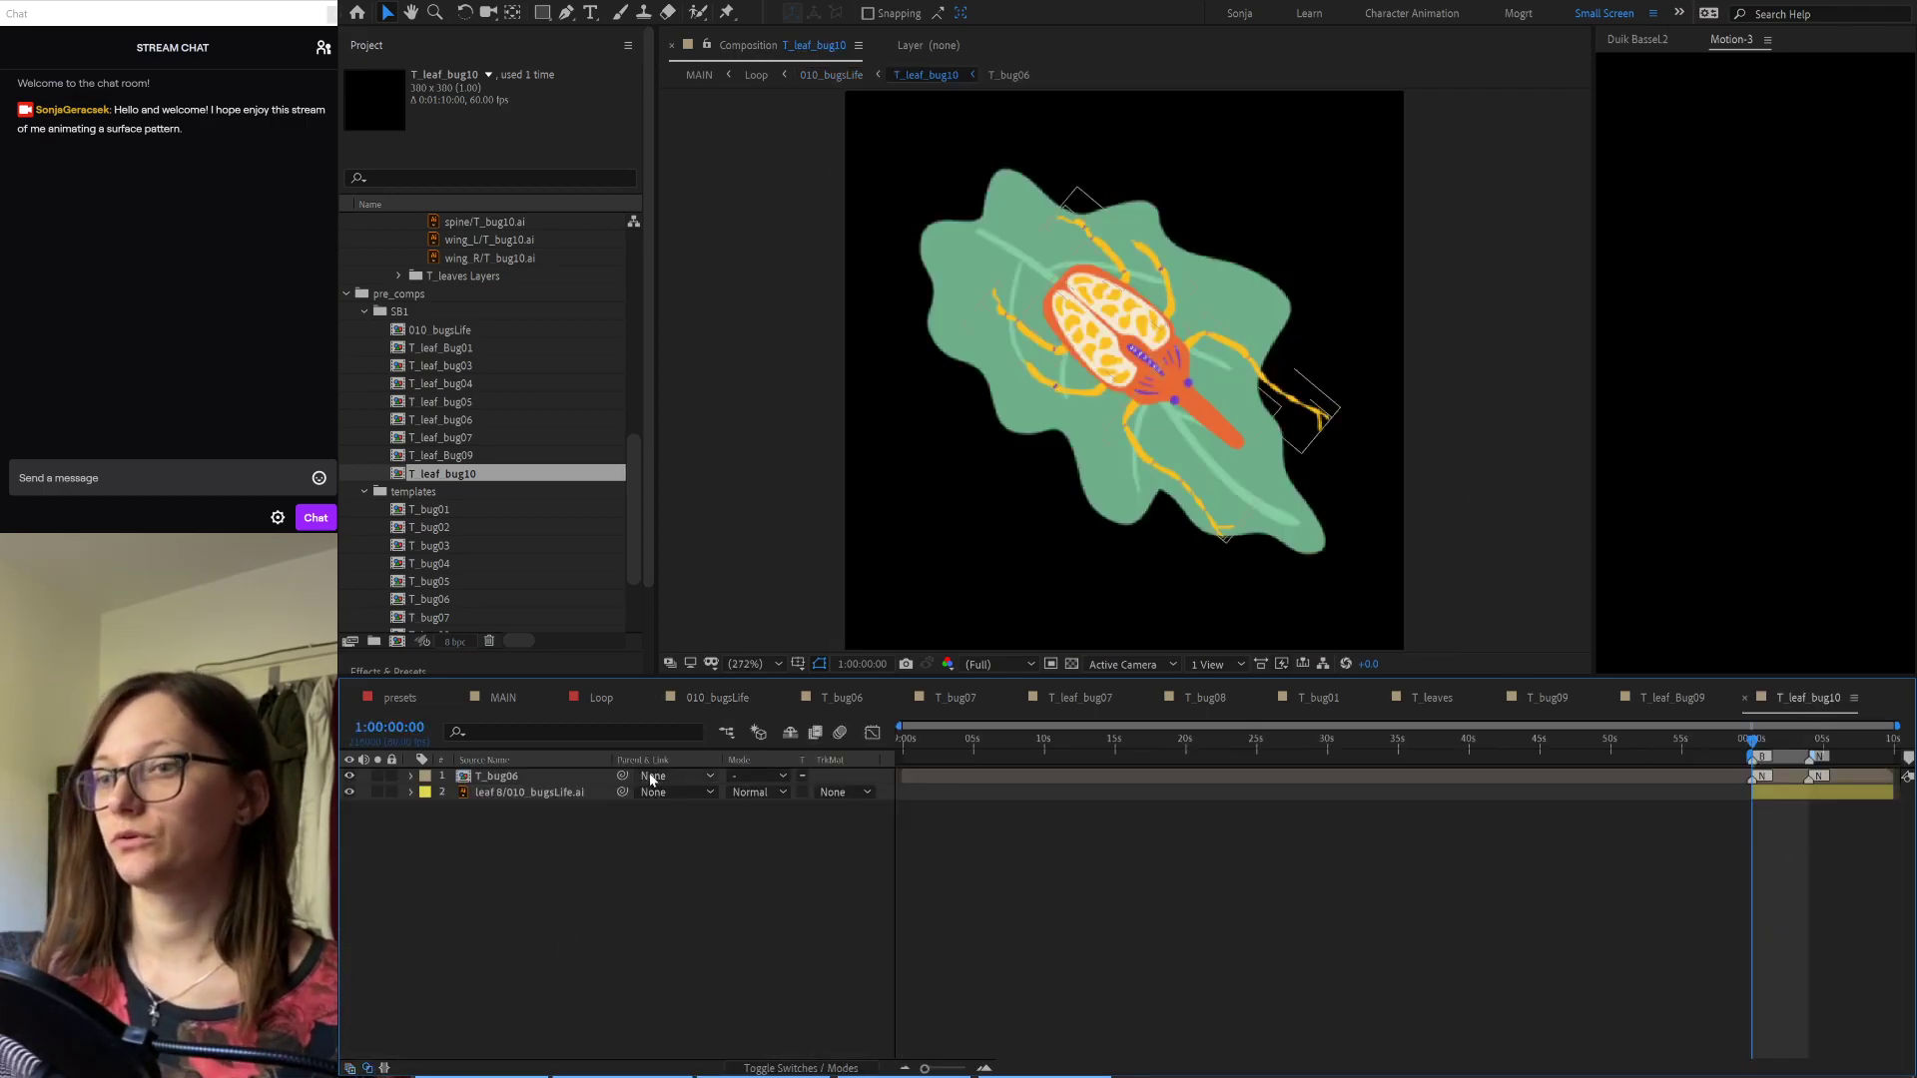
pyautogui.click(548, 794)
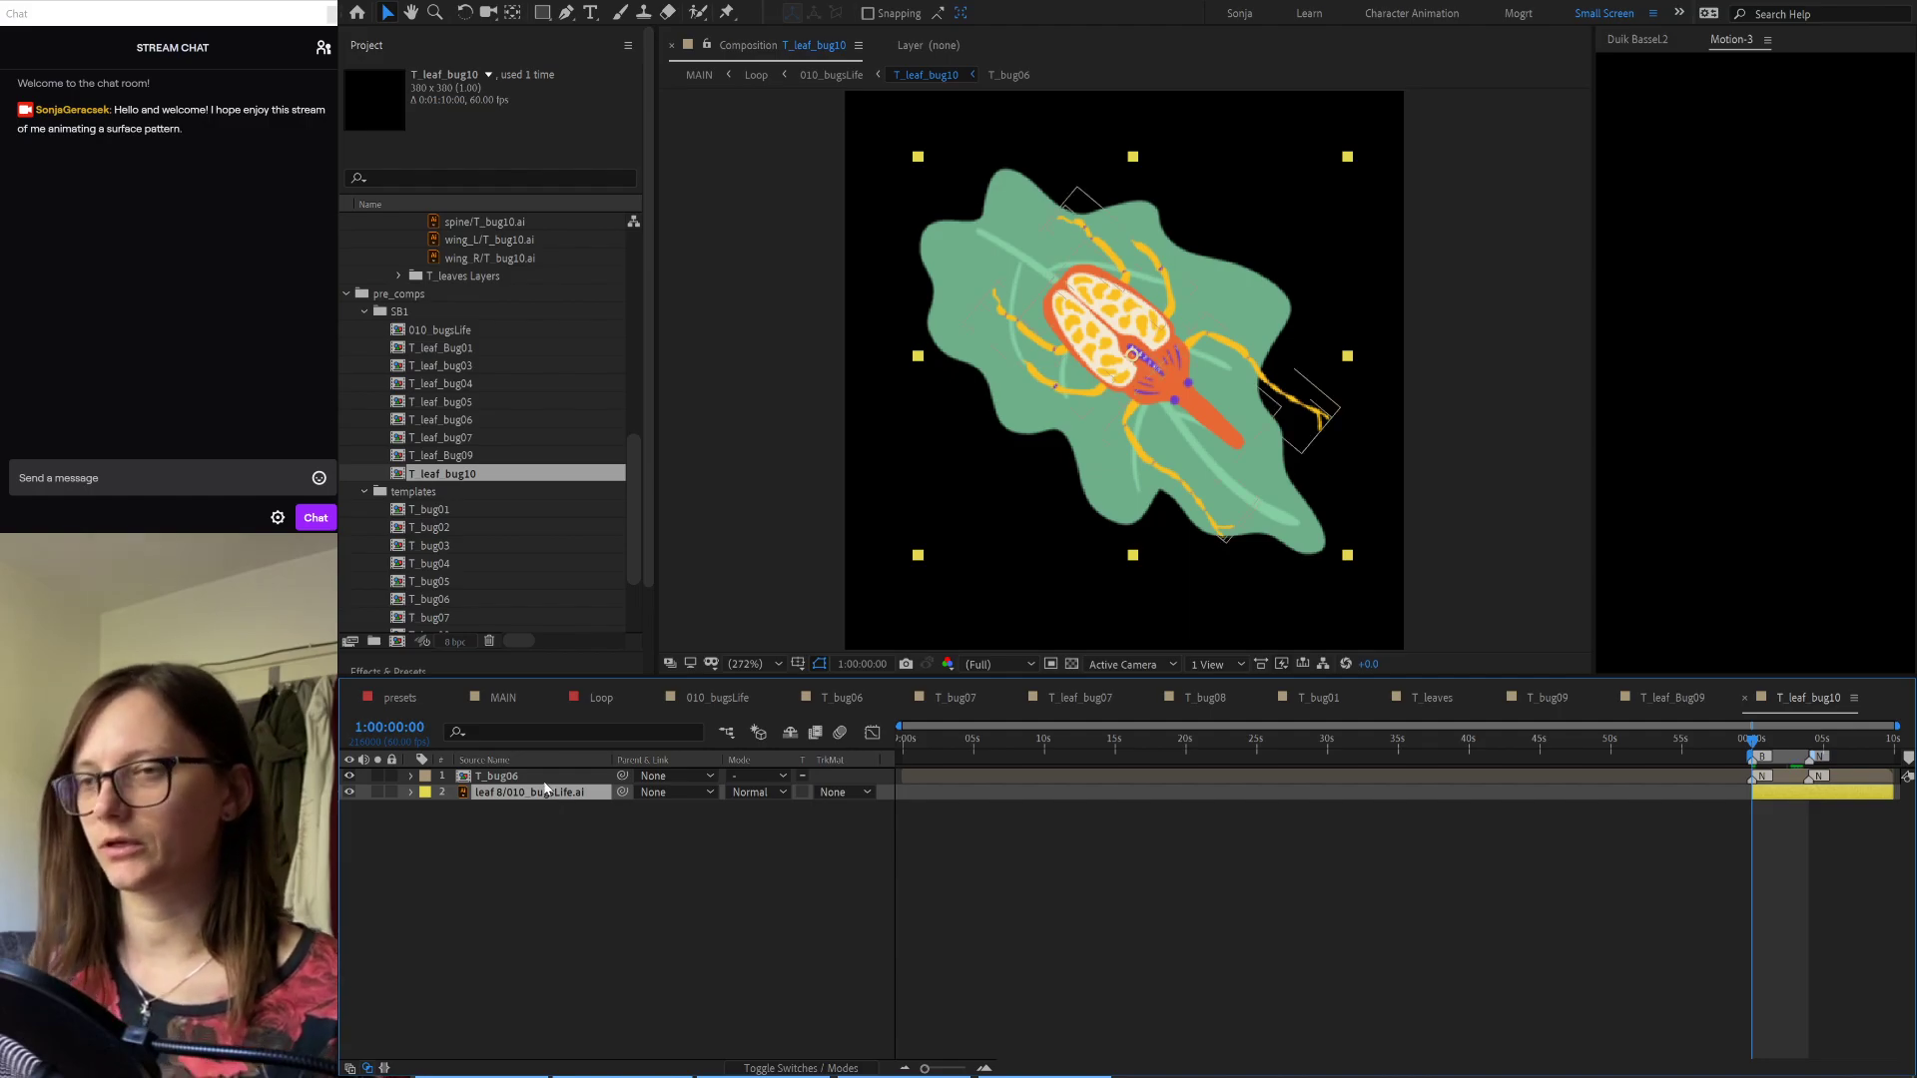
pyautogui.doubleClick(545, 778)
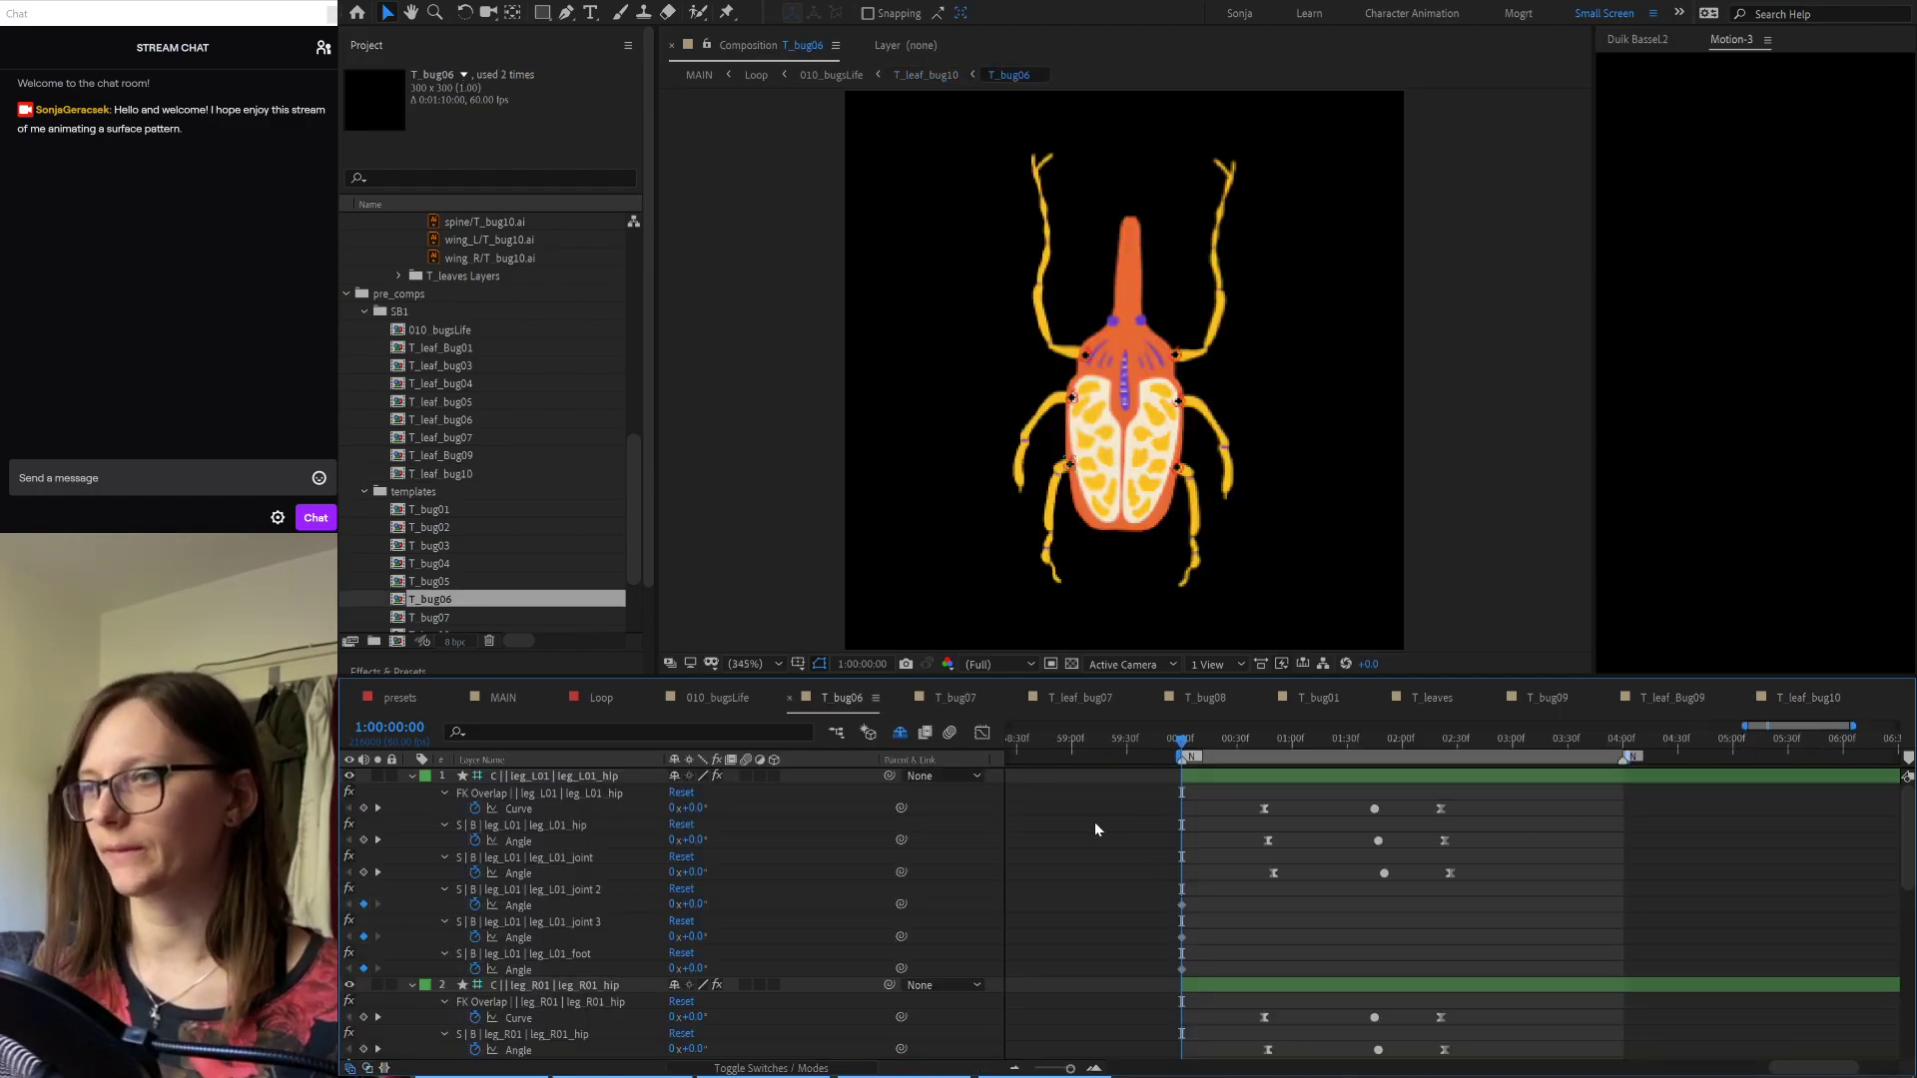
pyautogui.click(899, 735)
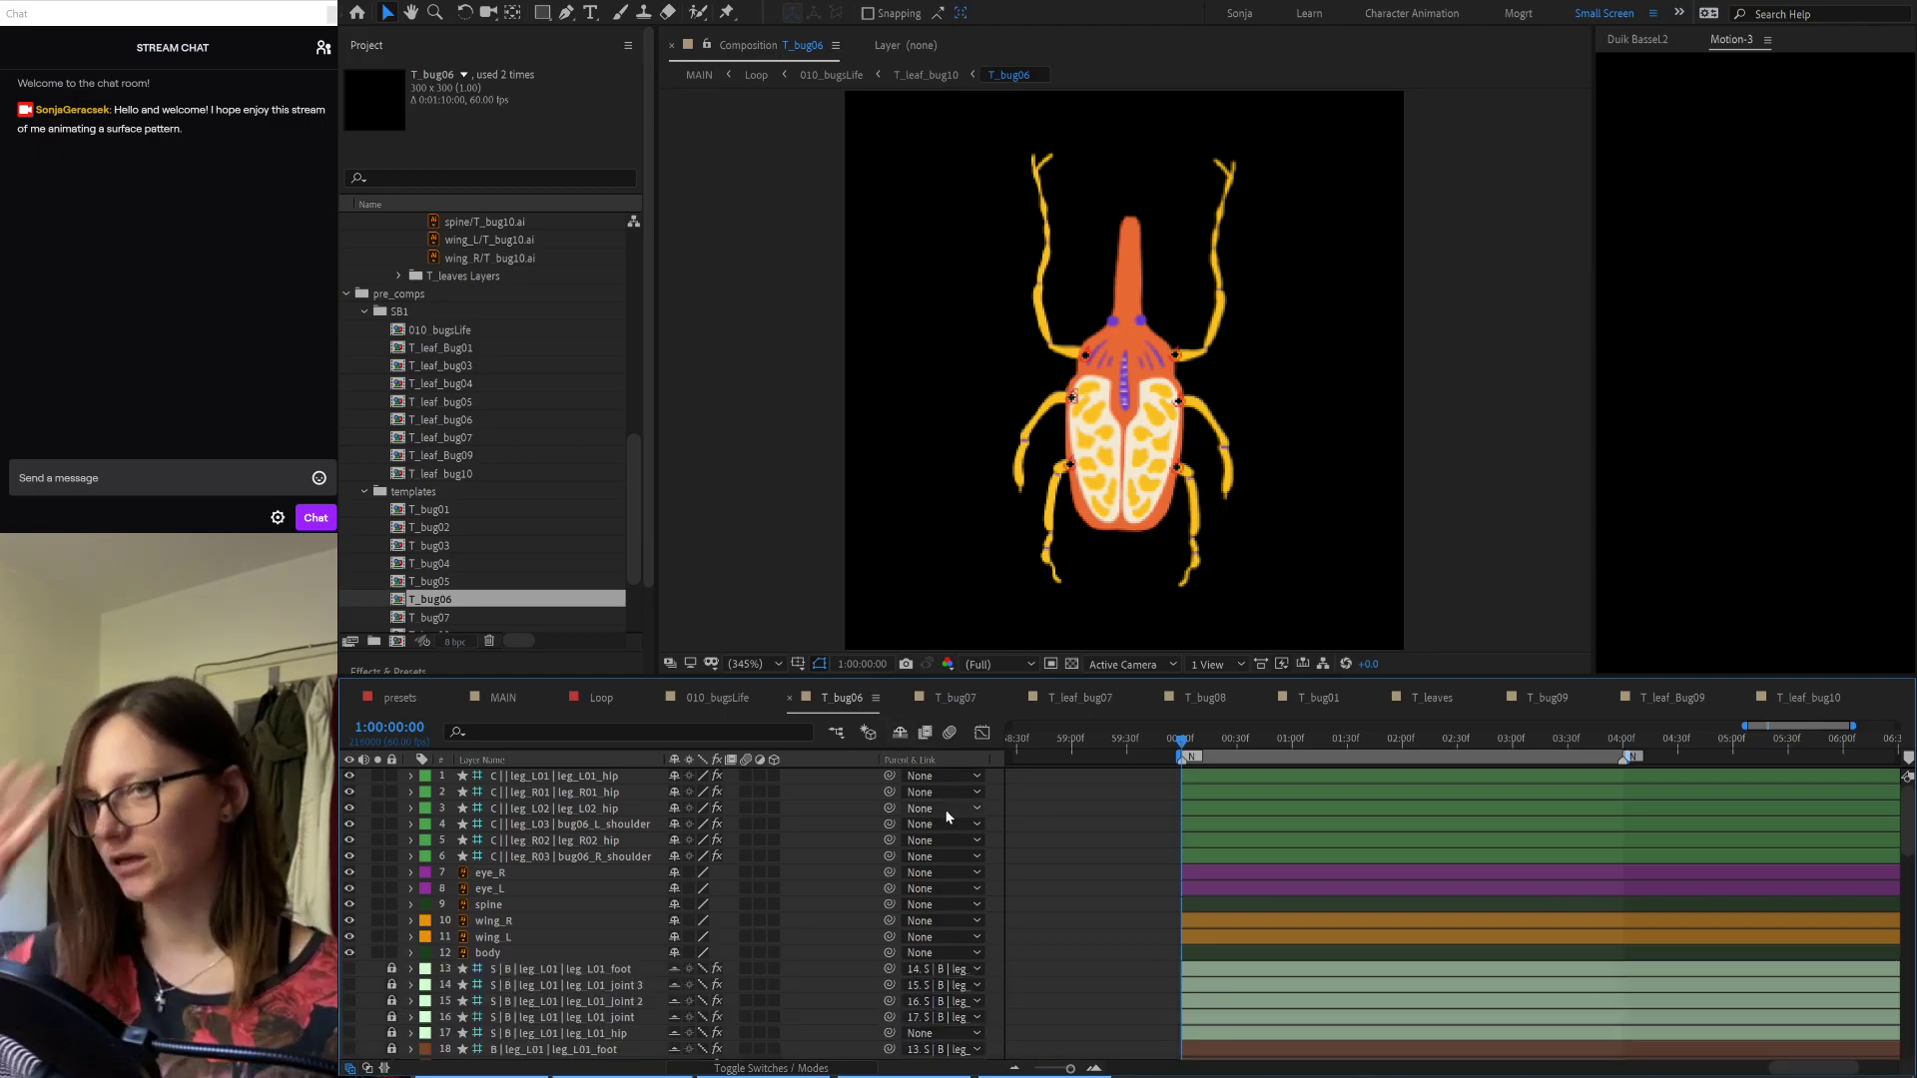
# Step: Replace the sources of T_bug06's body, wing_L and wing_R layers with the matching T_bug10.ai artwork
pyautogui.scroll(8, 559, 435)
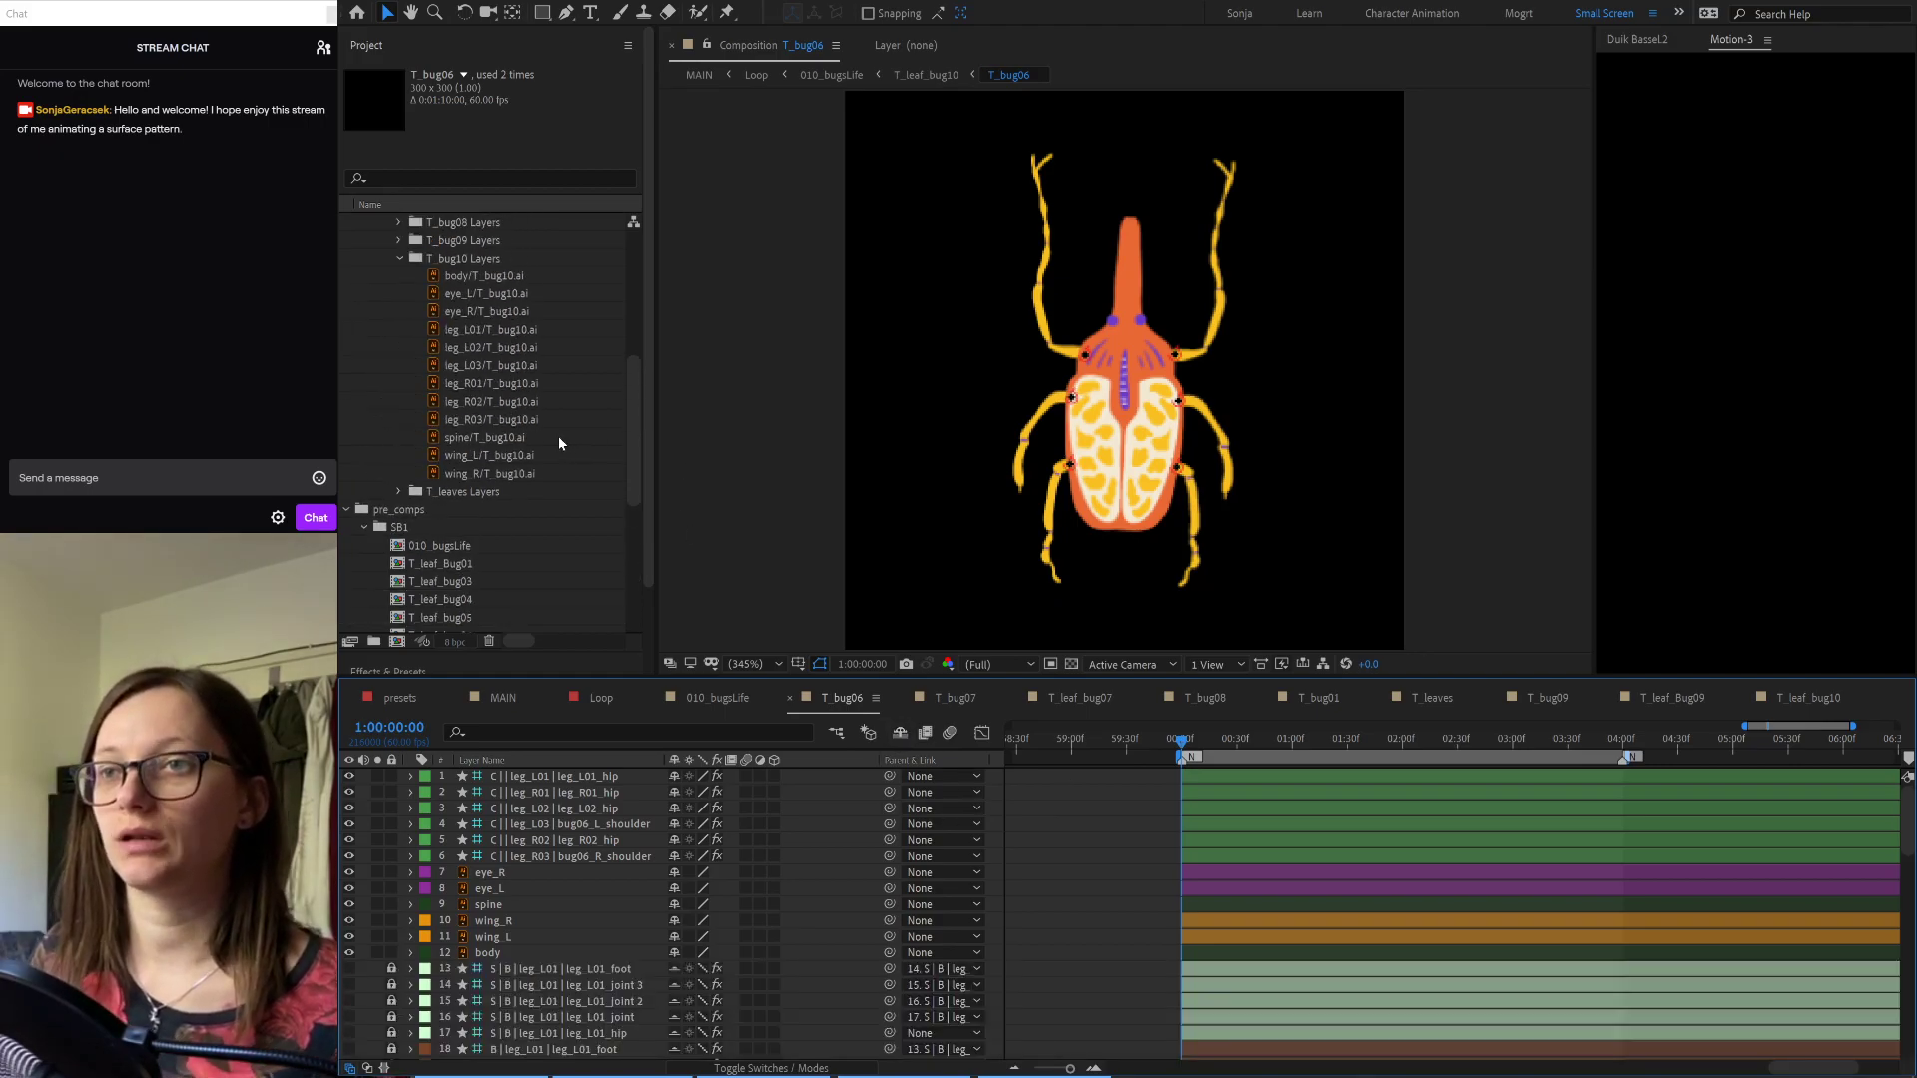
pyautogui.click(495, 352)
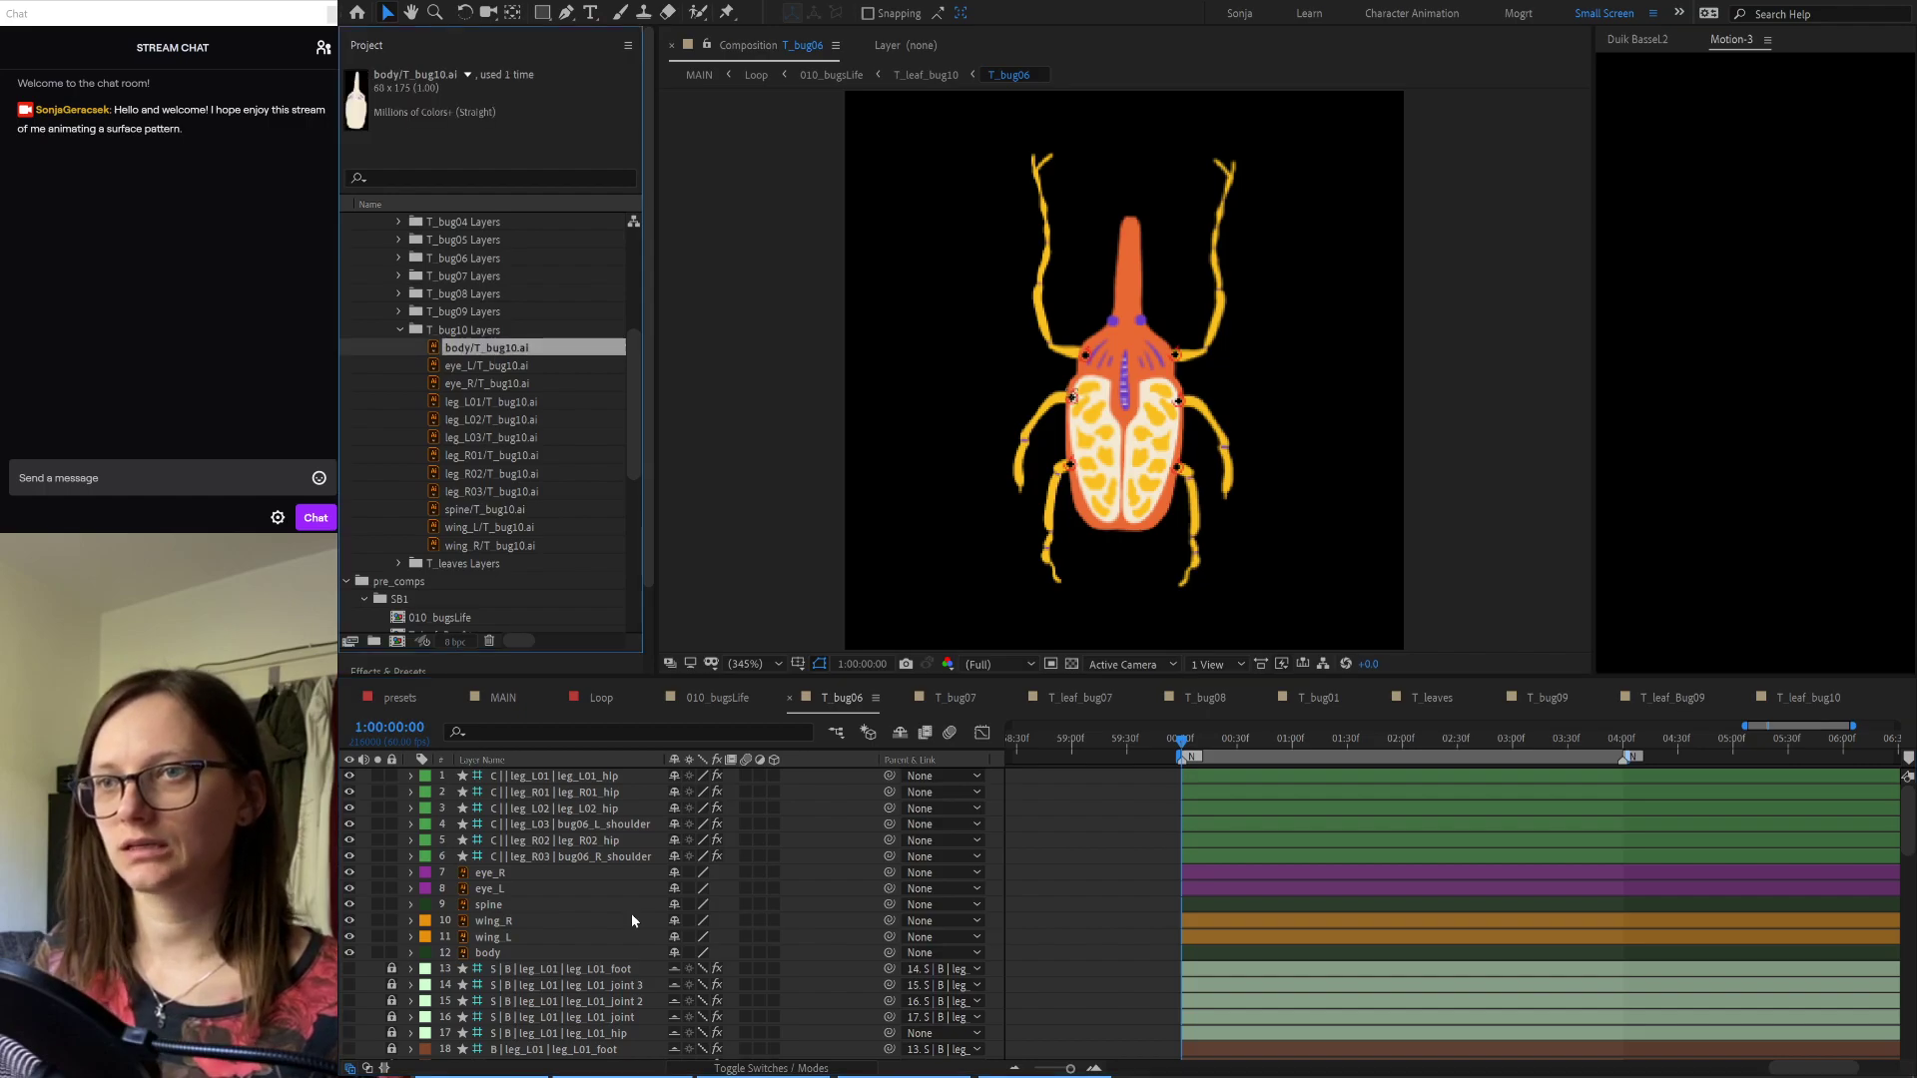
pyautogui.click(504, 953)
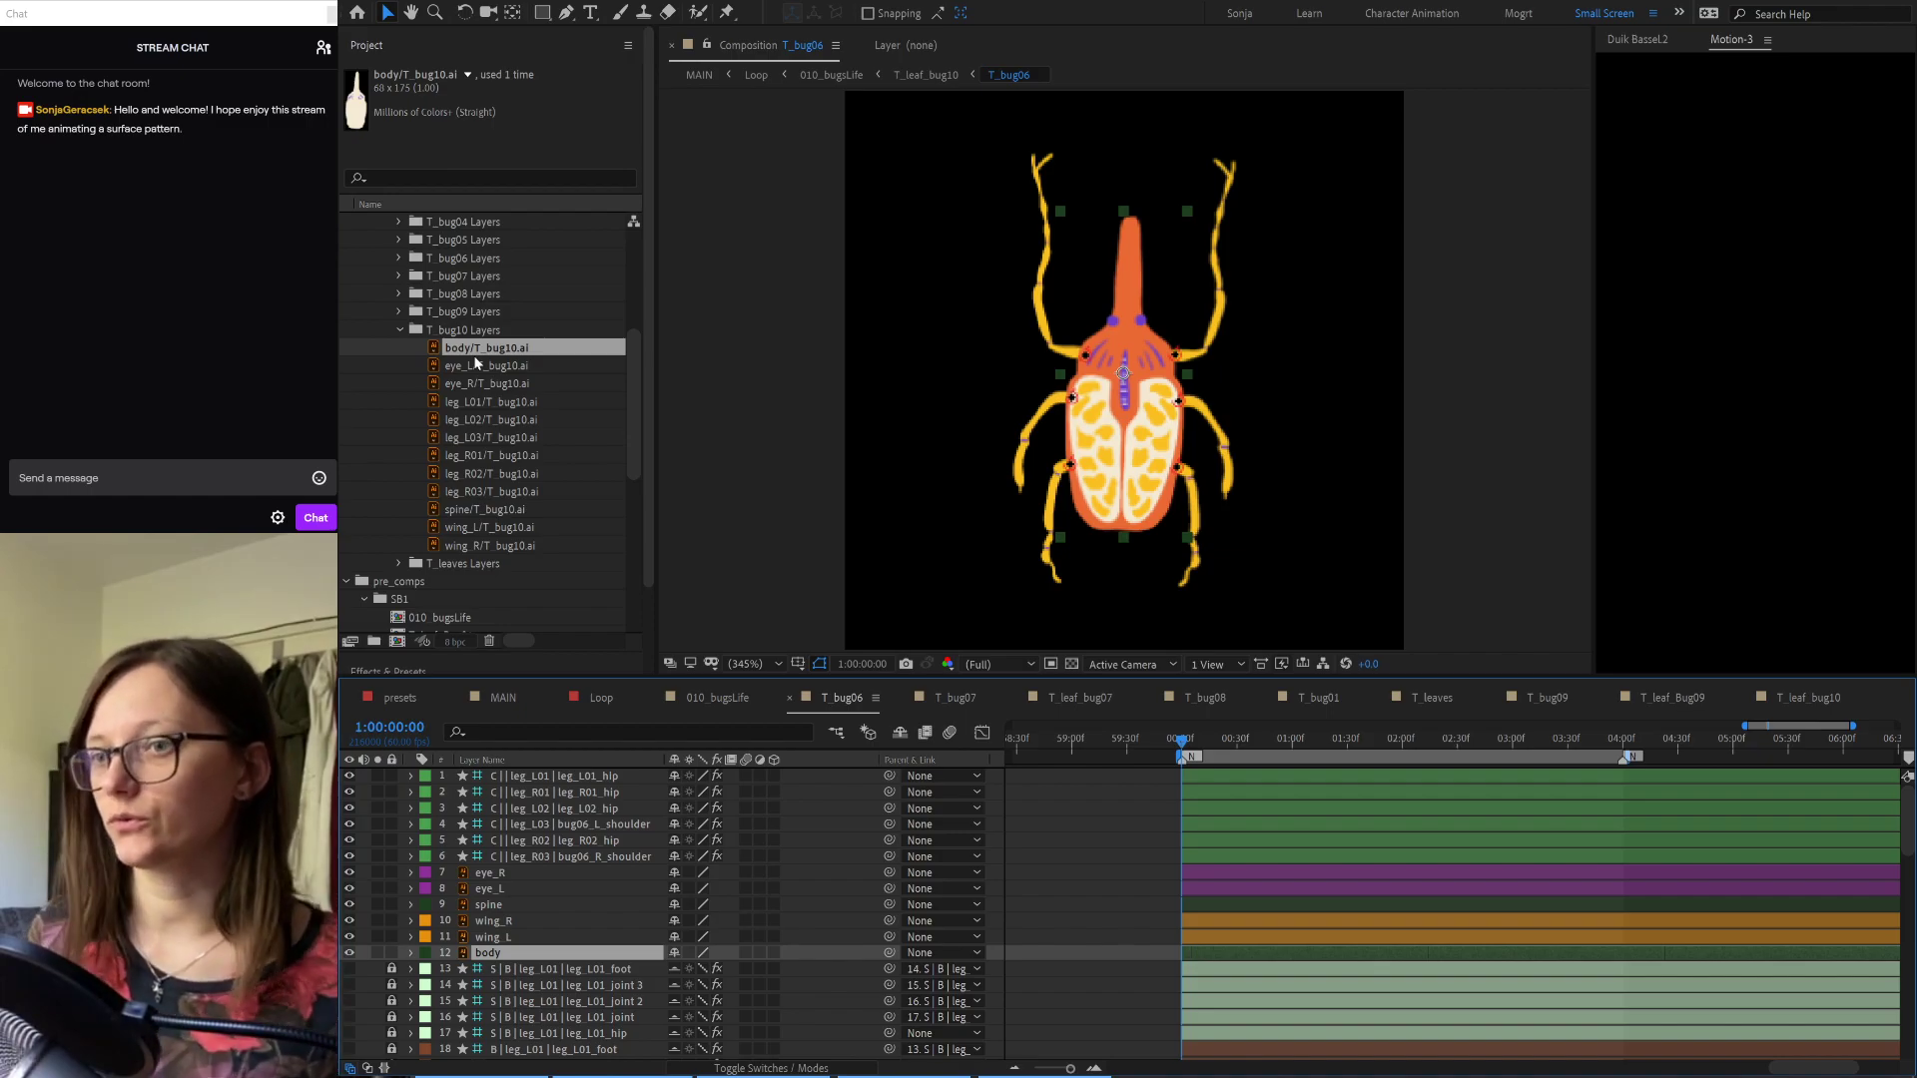
pyautogui.moveTo(500, 347); pyautogui.dragTo(518, 950)
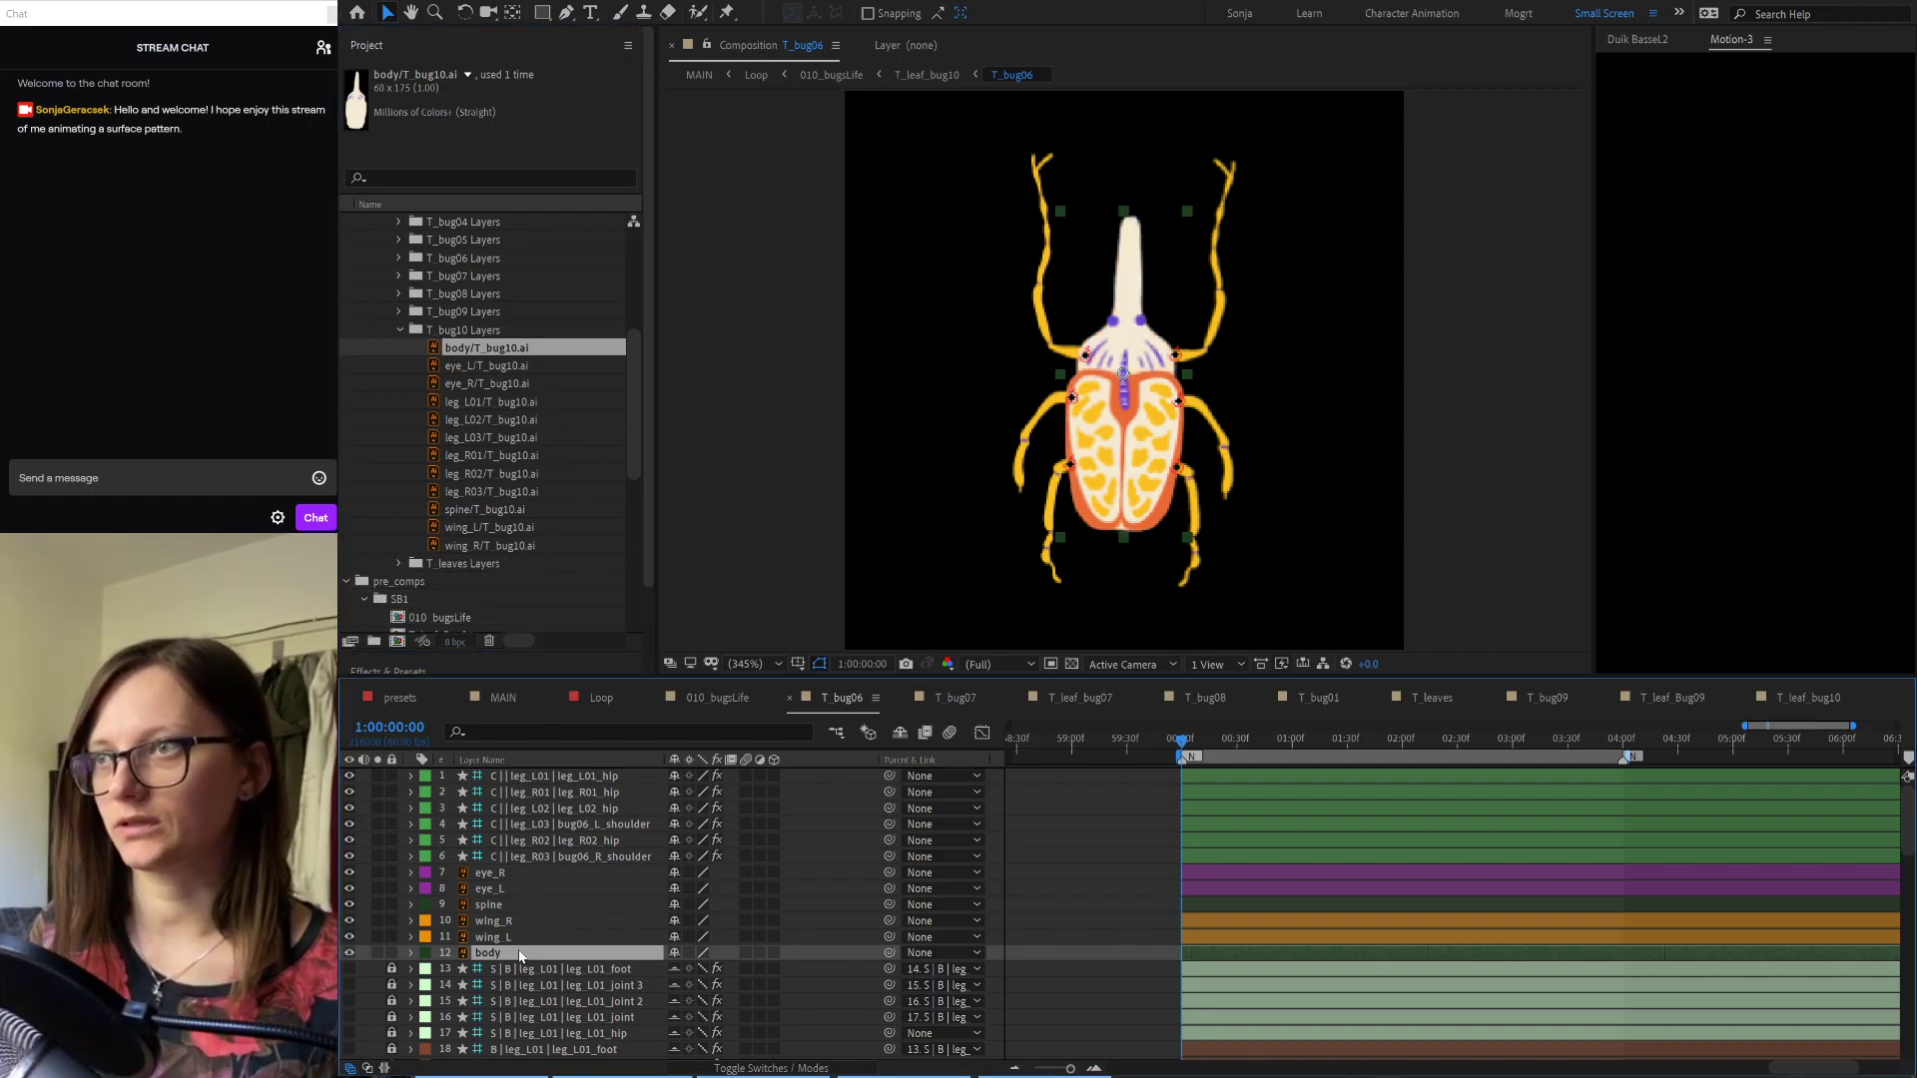
pyautogui.click(501, 936)
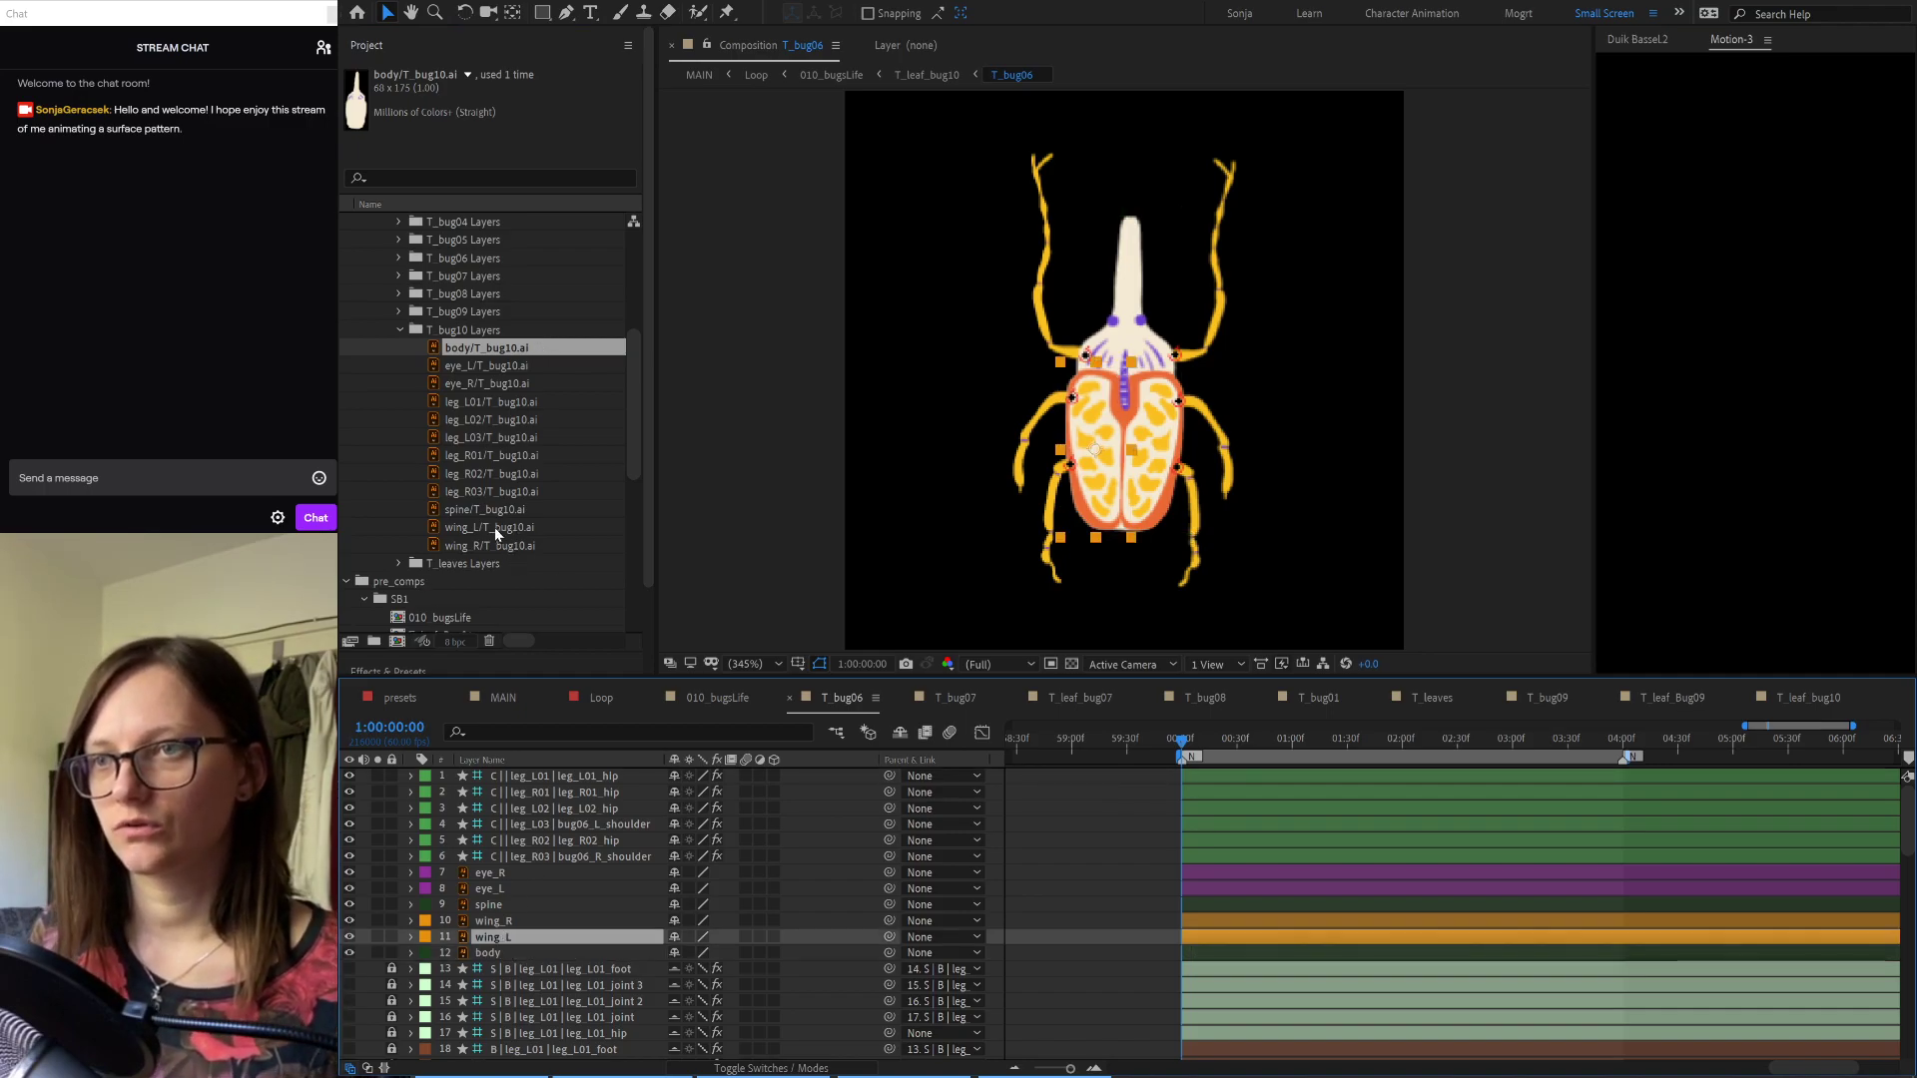
pyautogui.moveTo(489, 527); pyautogui.dragTo(518, 944)
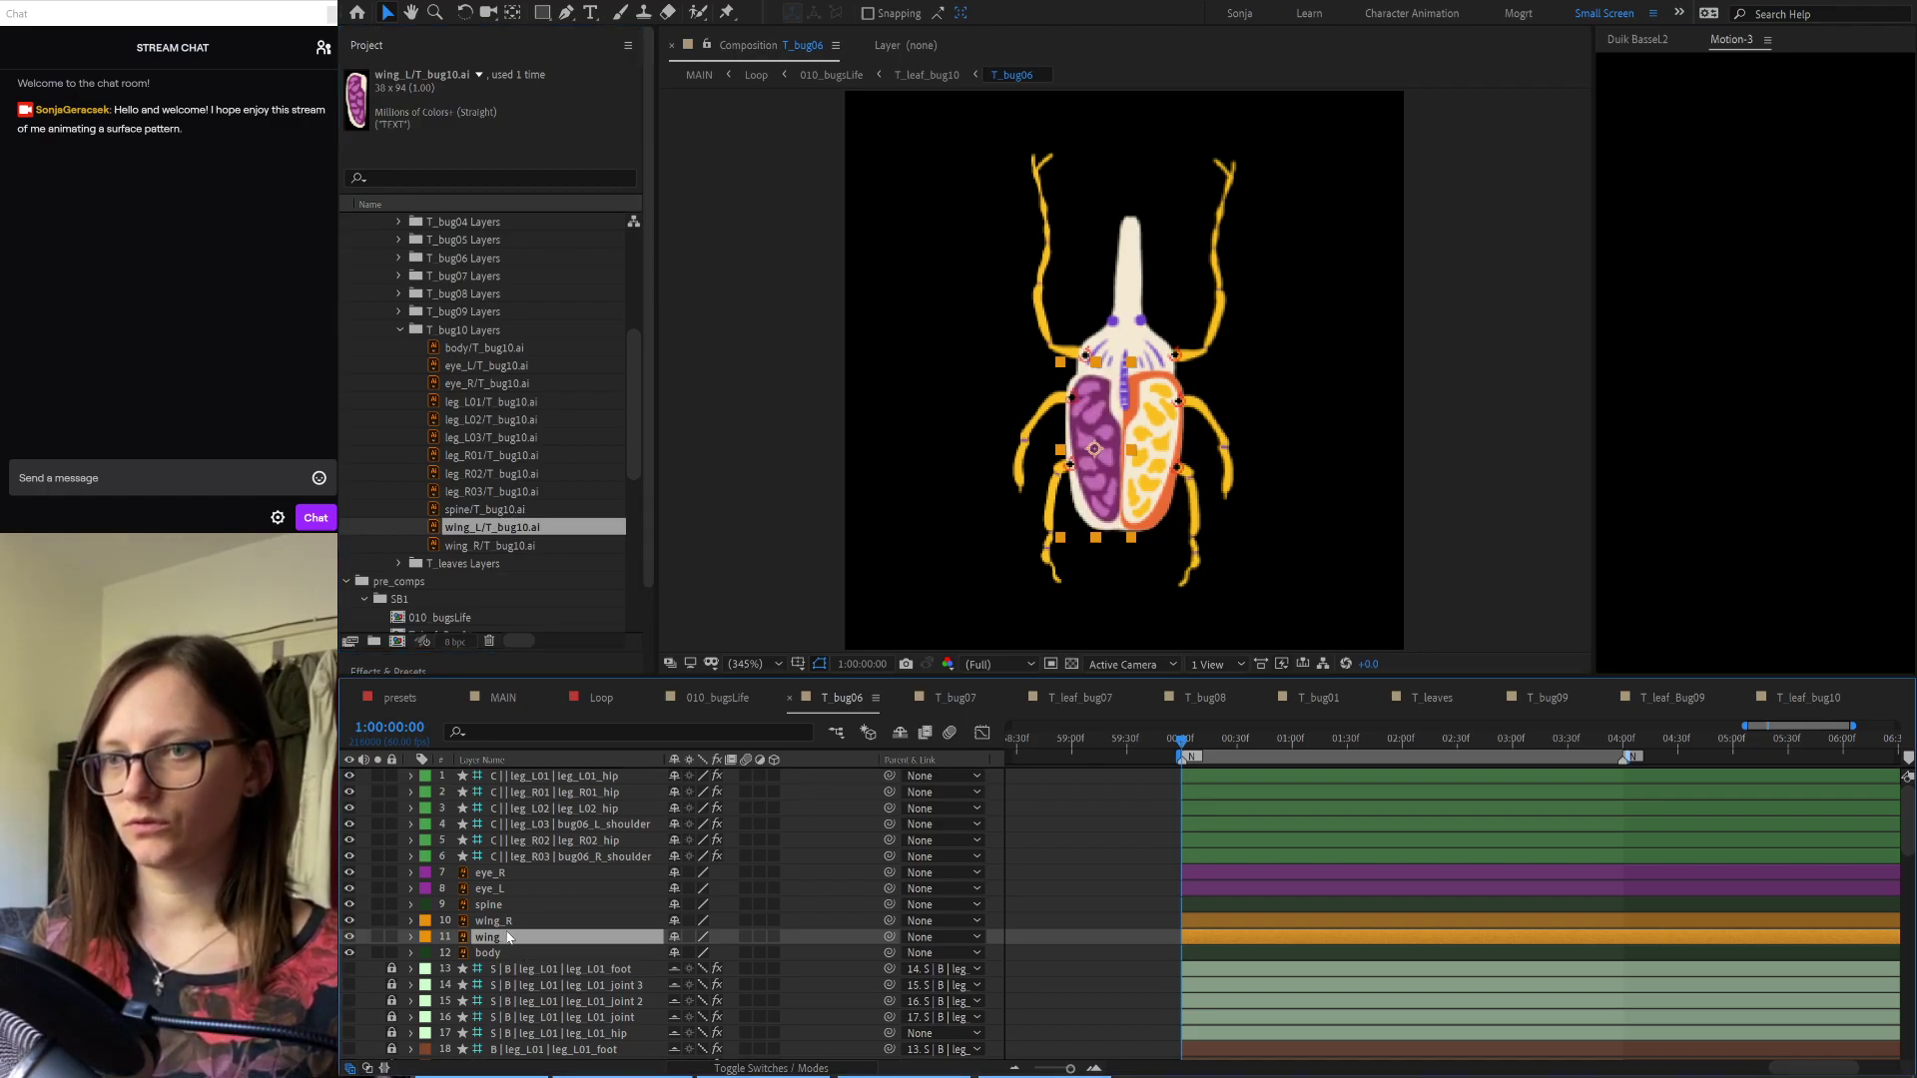
pyautogui.click(489, 921)
pyautogui.moveTo(489, 545); pyautogui.dragTo(497, 919)
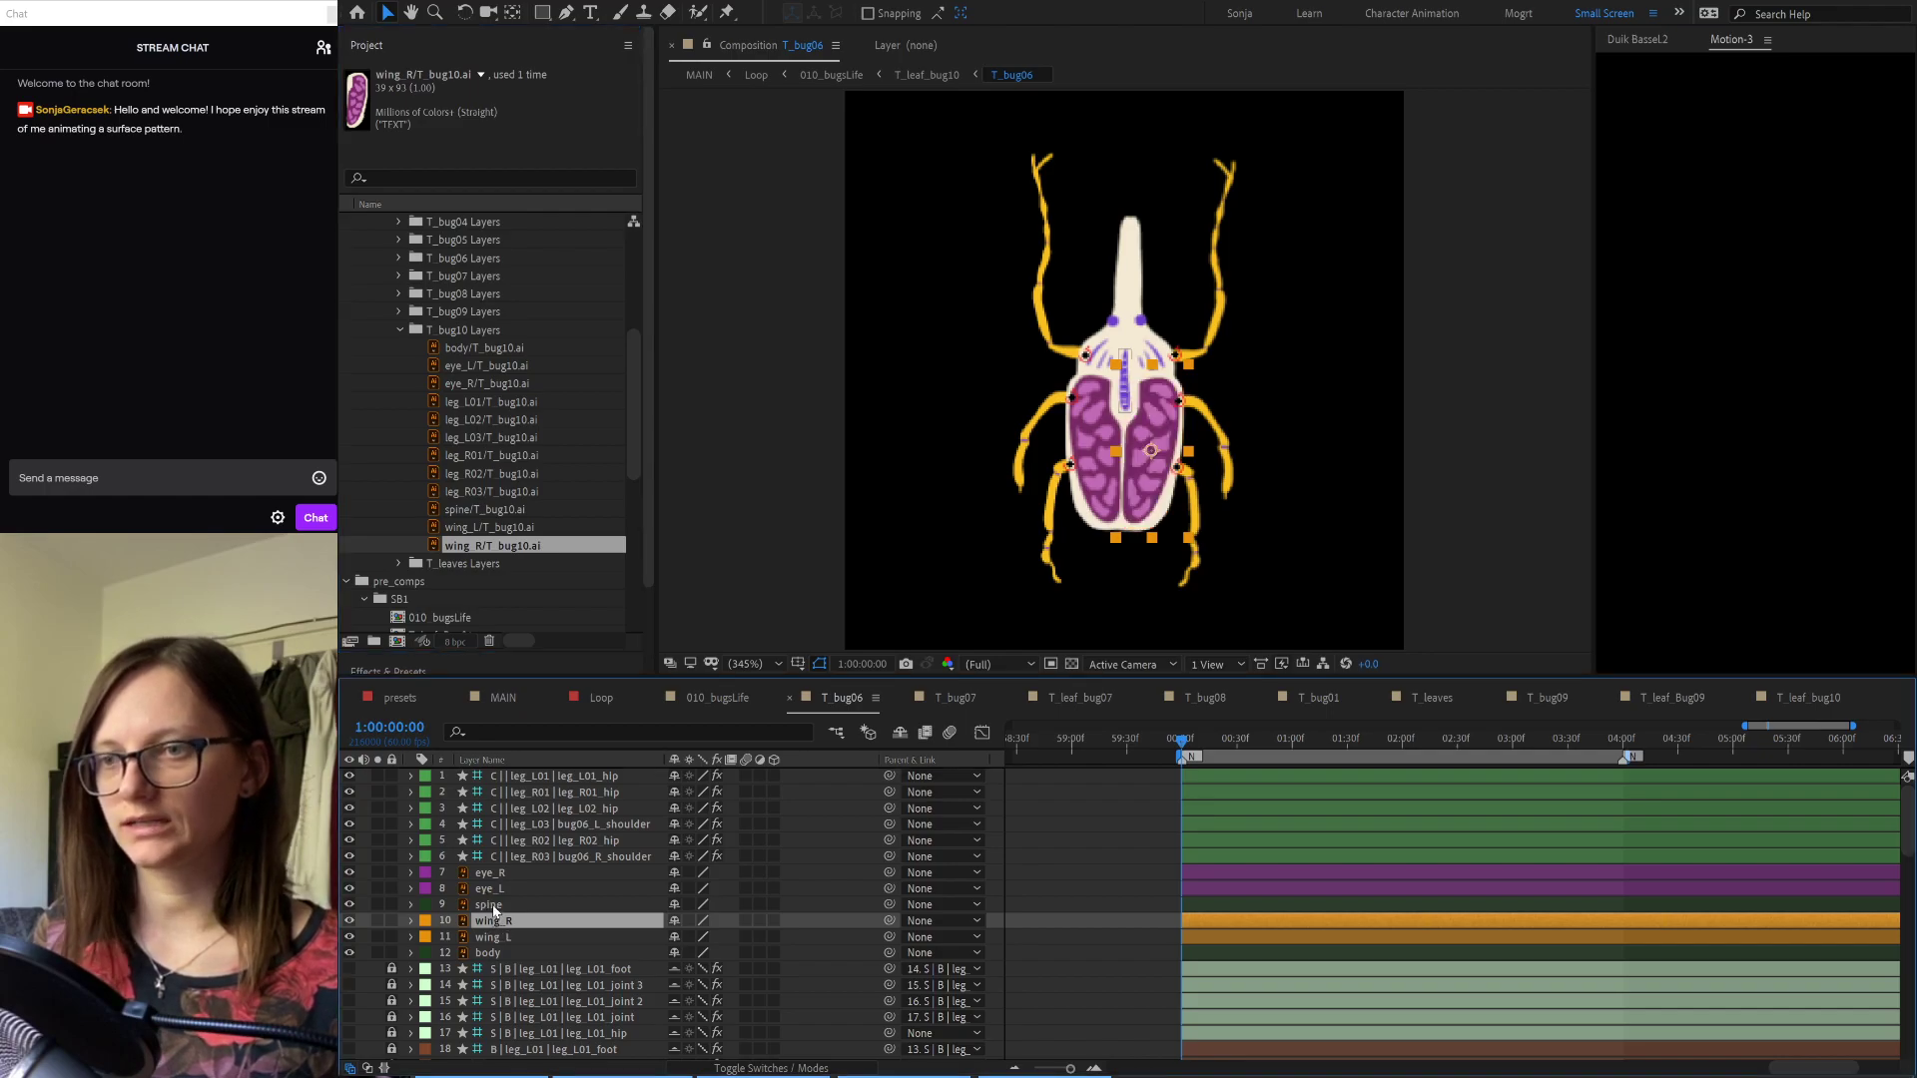
# Step: Replace the sources of the spine, eye_L and eye_R layers with the matching T_bug10.ai artwork
pyautogui.click(493, 906)
pyautogui.click(521, 510)
pyautogui.moveTo(521, 511); pyautogui.dragTo(493, 911)
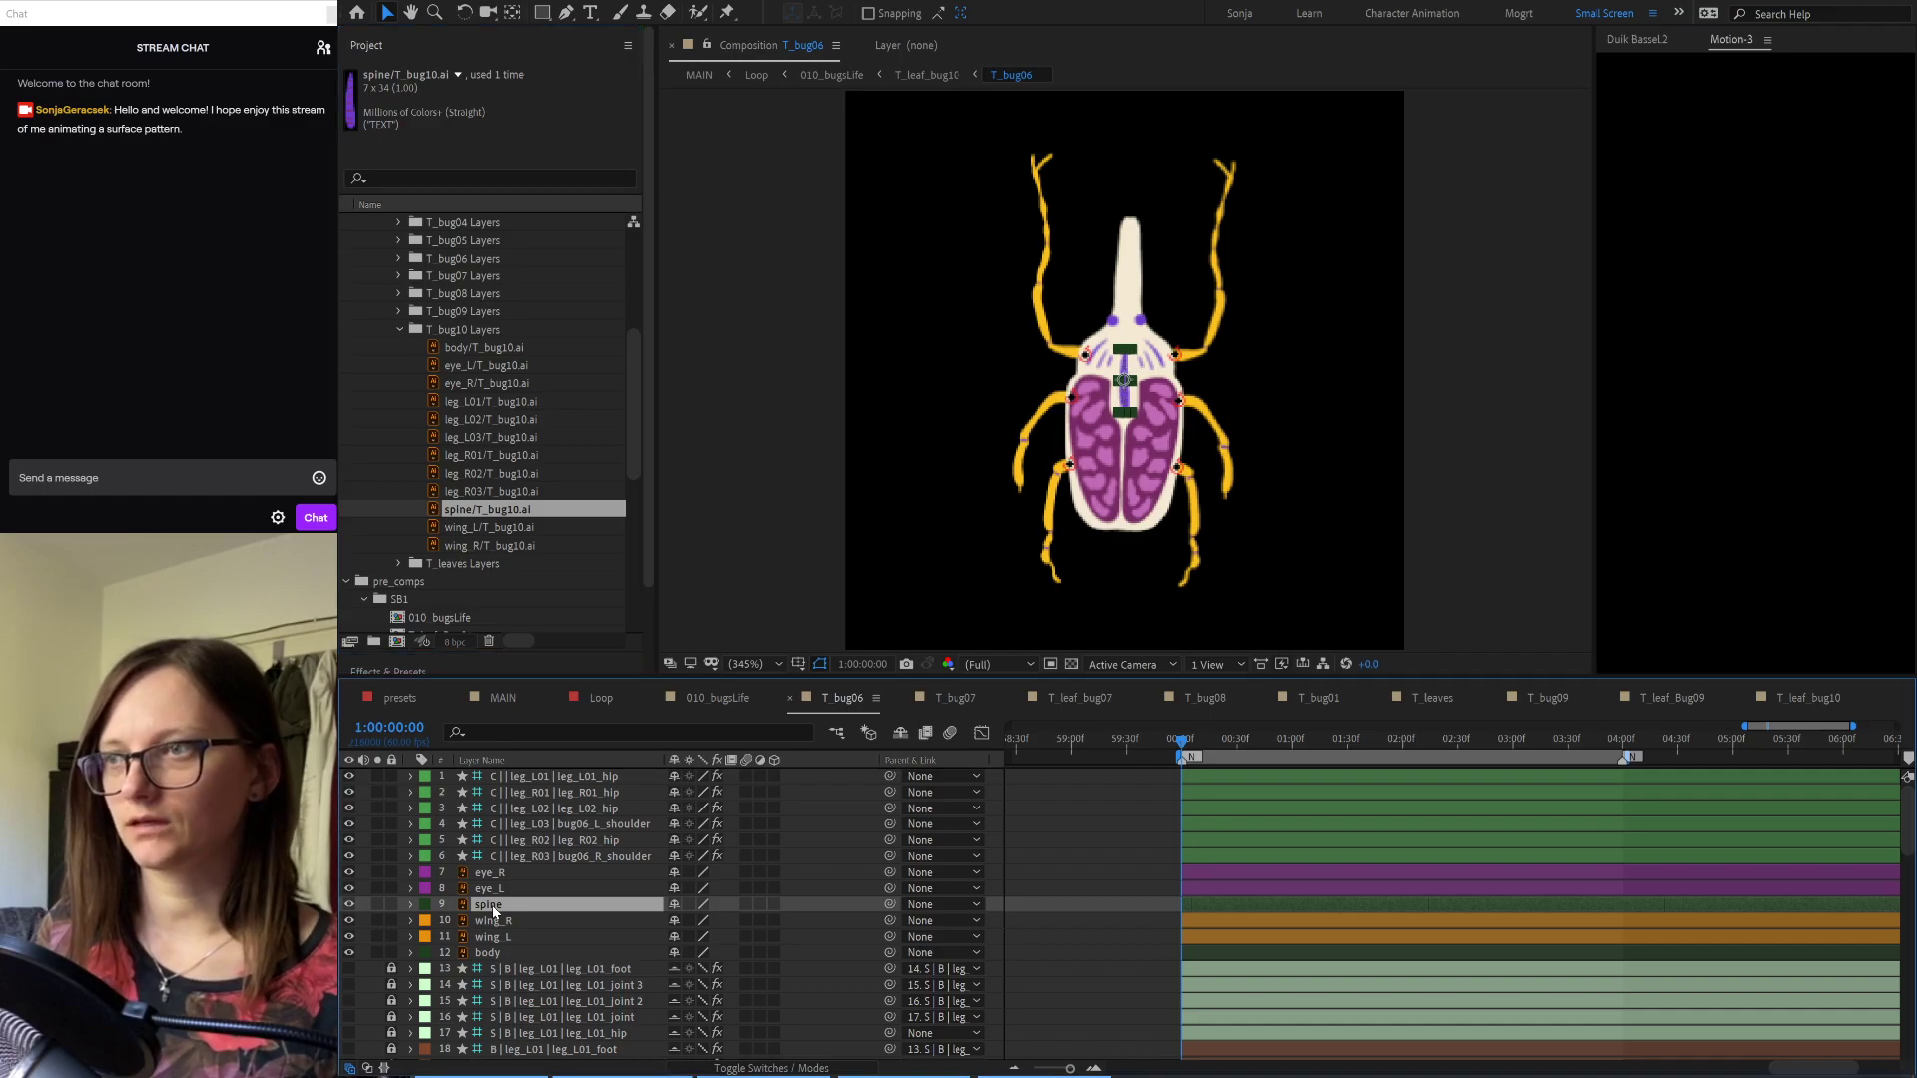
pyautogui.click(489, 888)
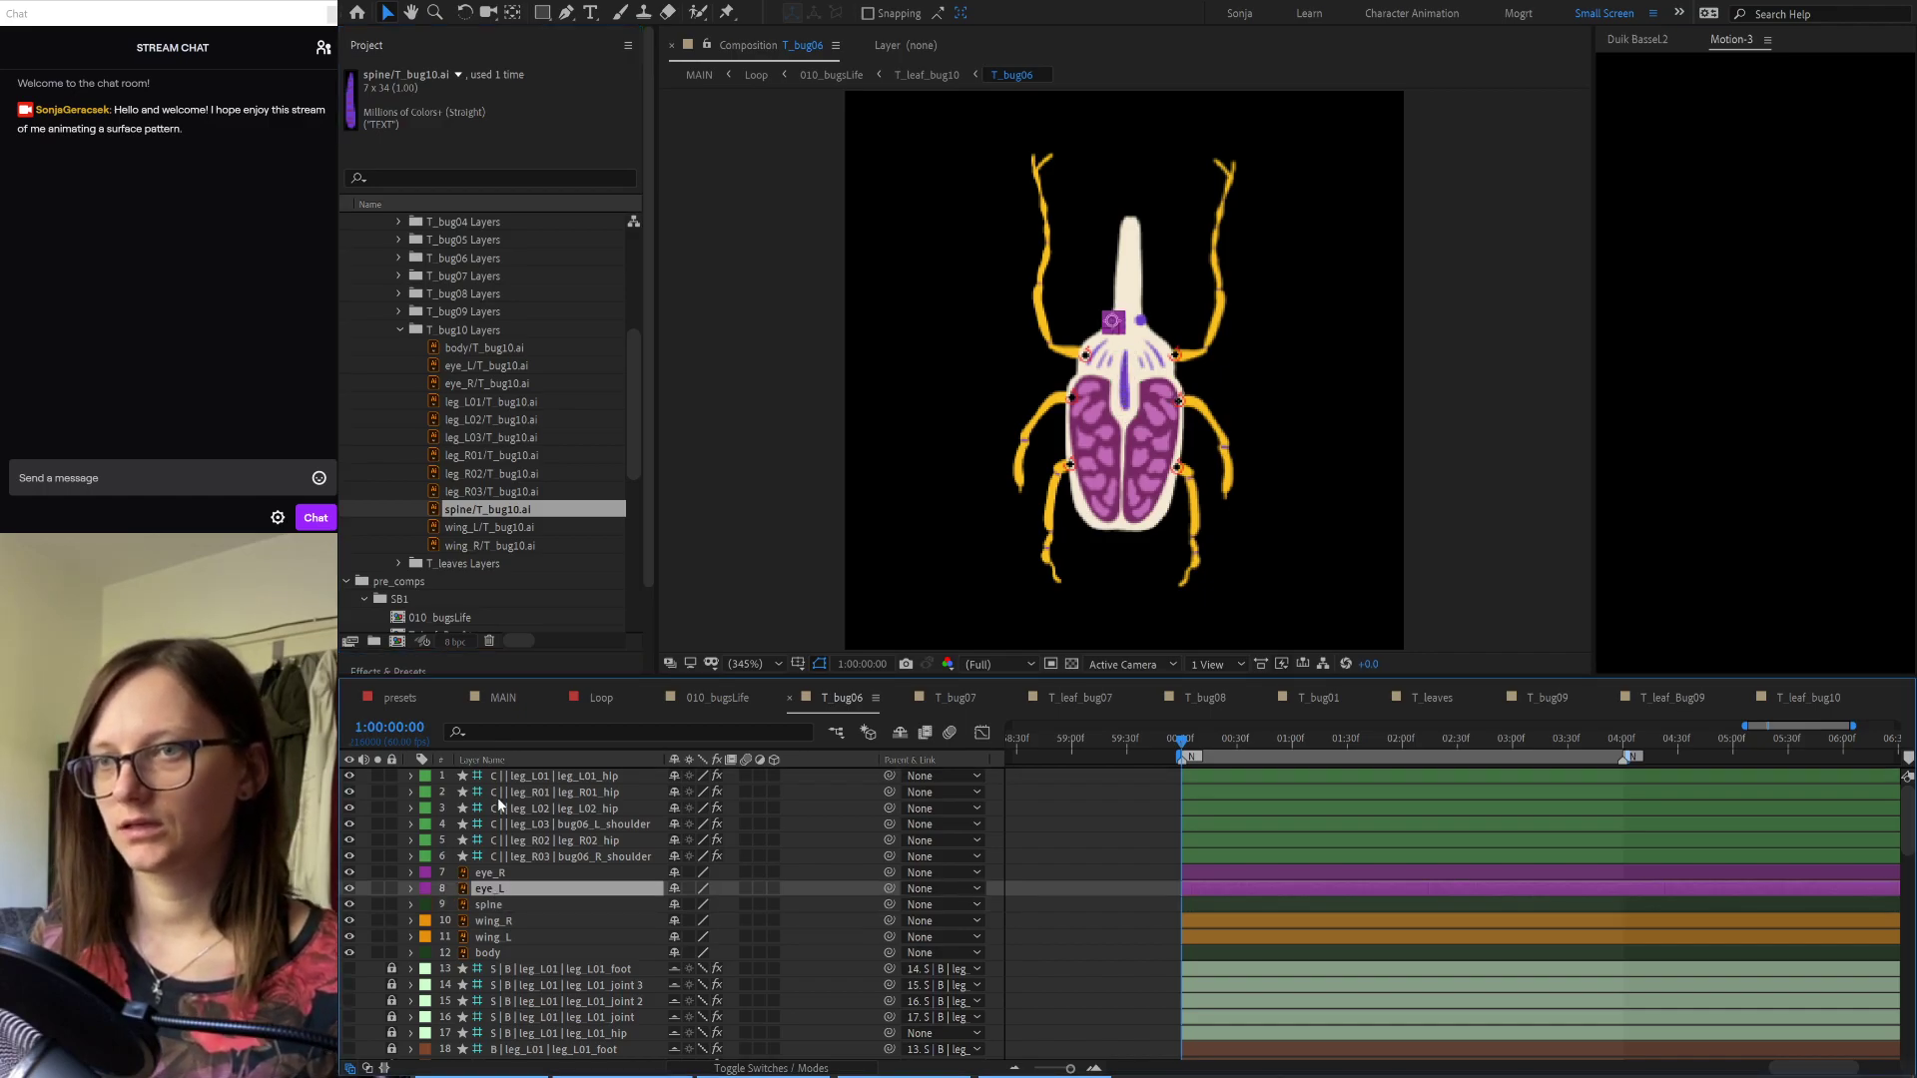
pyautogui.moveTo(486, 370); pyautogui.dragTo(498, 895)
pyautogui.click(489, 873)
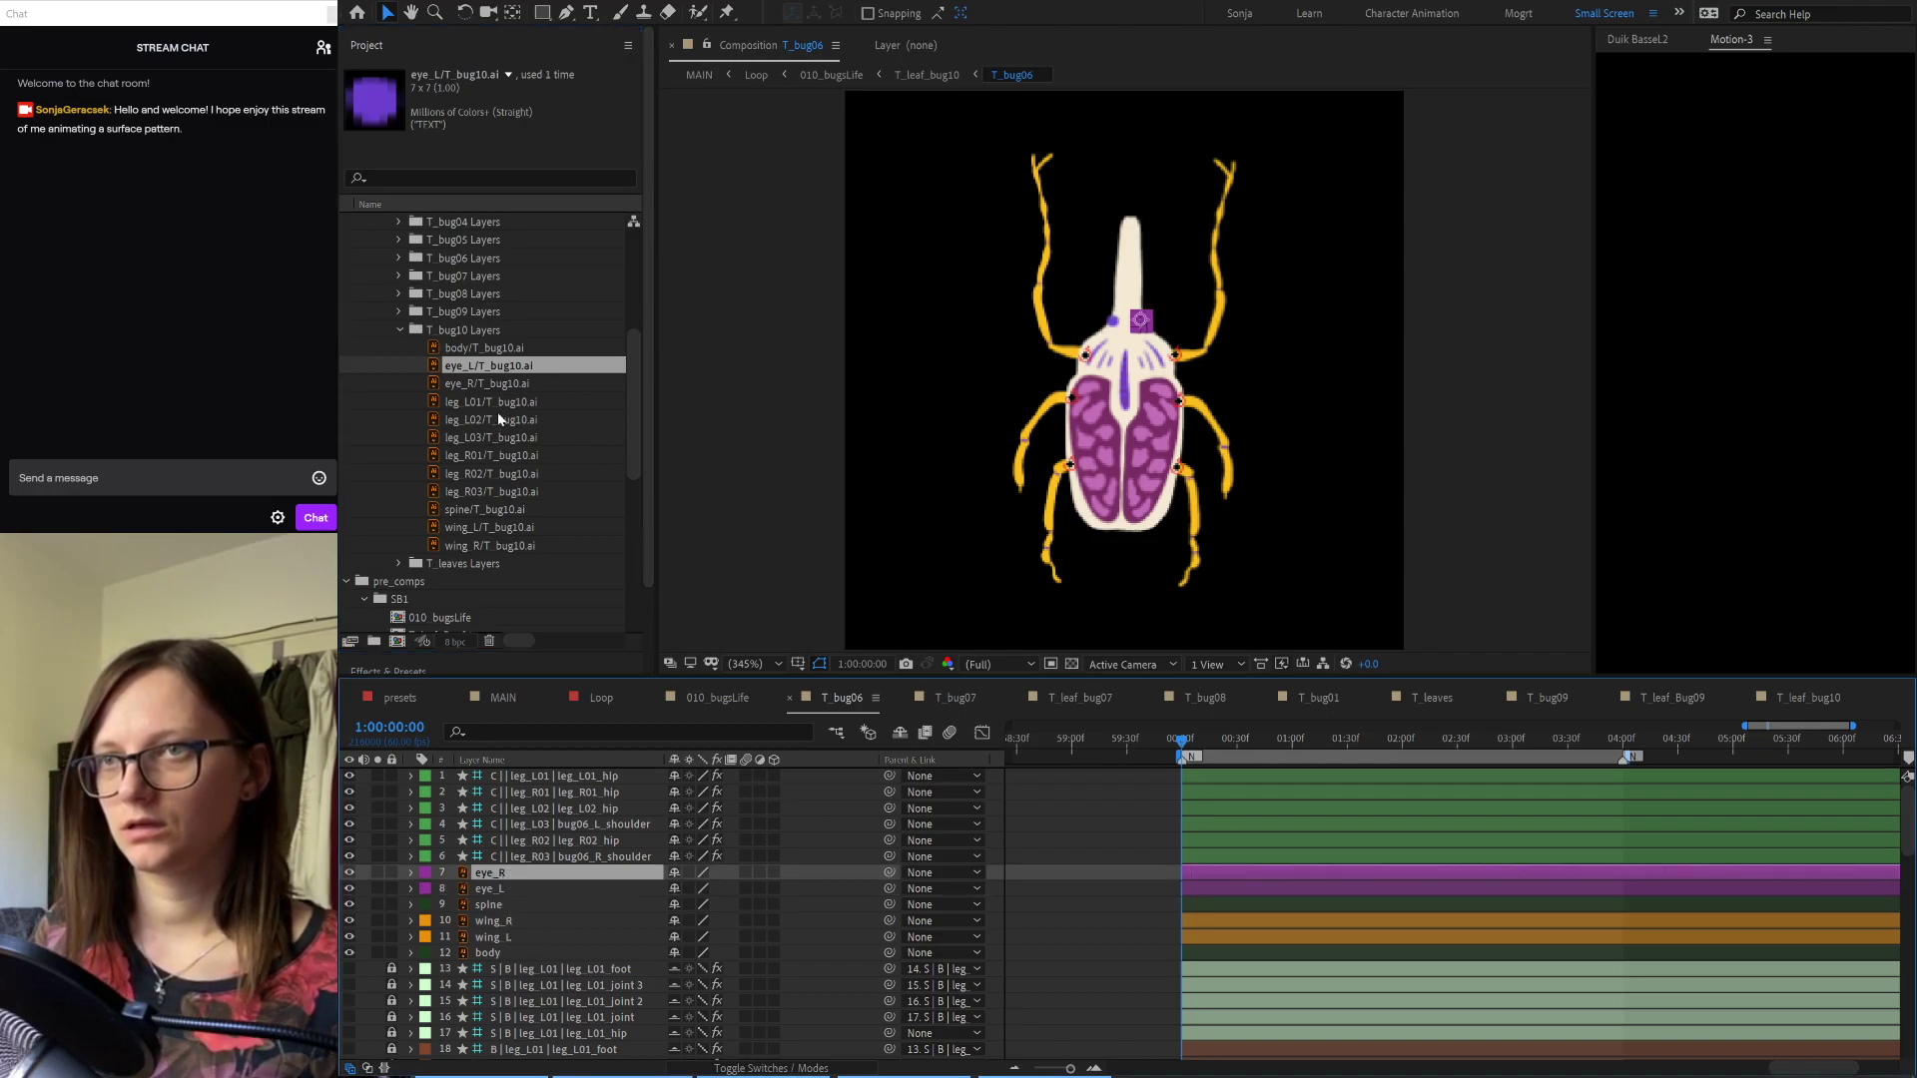
pyautogui.click(484, 348)
pyautogui.click(504, 383)
pyautogui.moveTo(504, 392); pyautogui.dragTo(503, 869)
# Step: Unlock the leg_L01 artwork layer and replace its source with leg_L01/T_bug10.ai
pyautogui.scroll(-2, 596, 483)
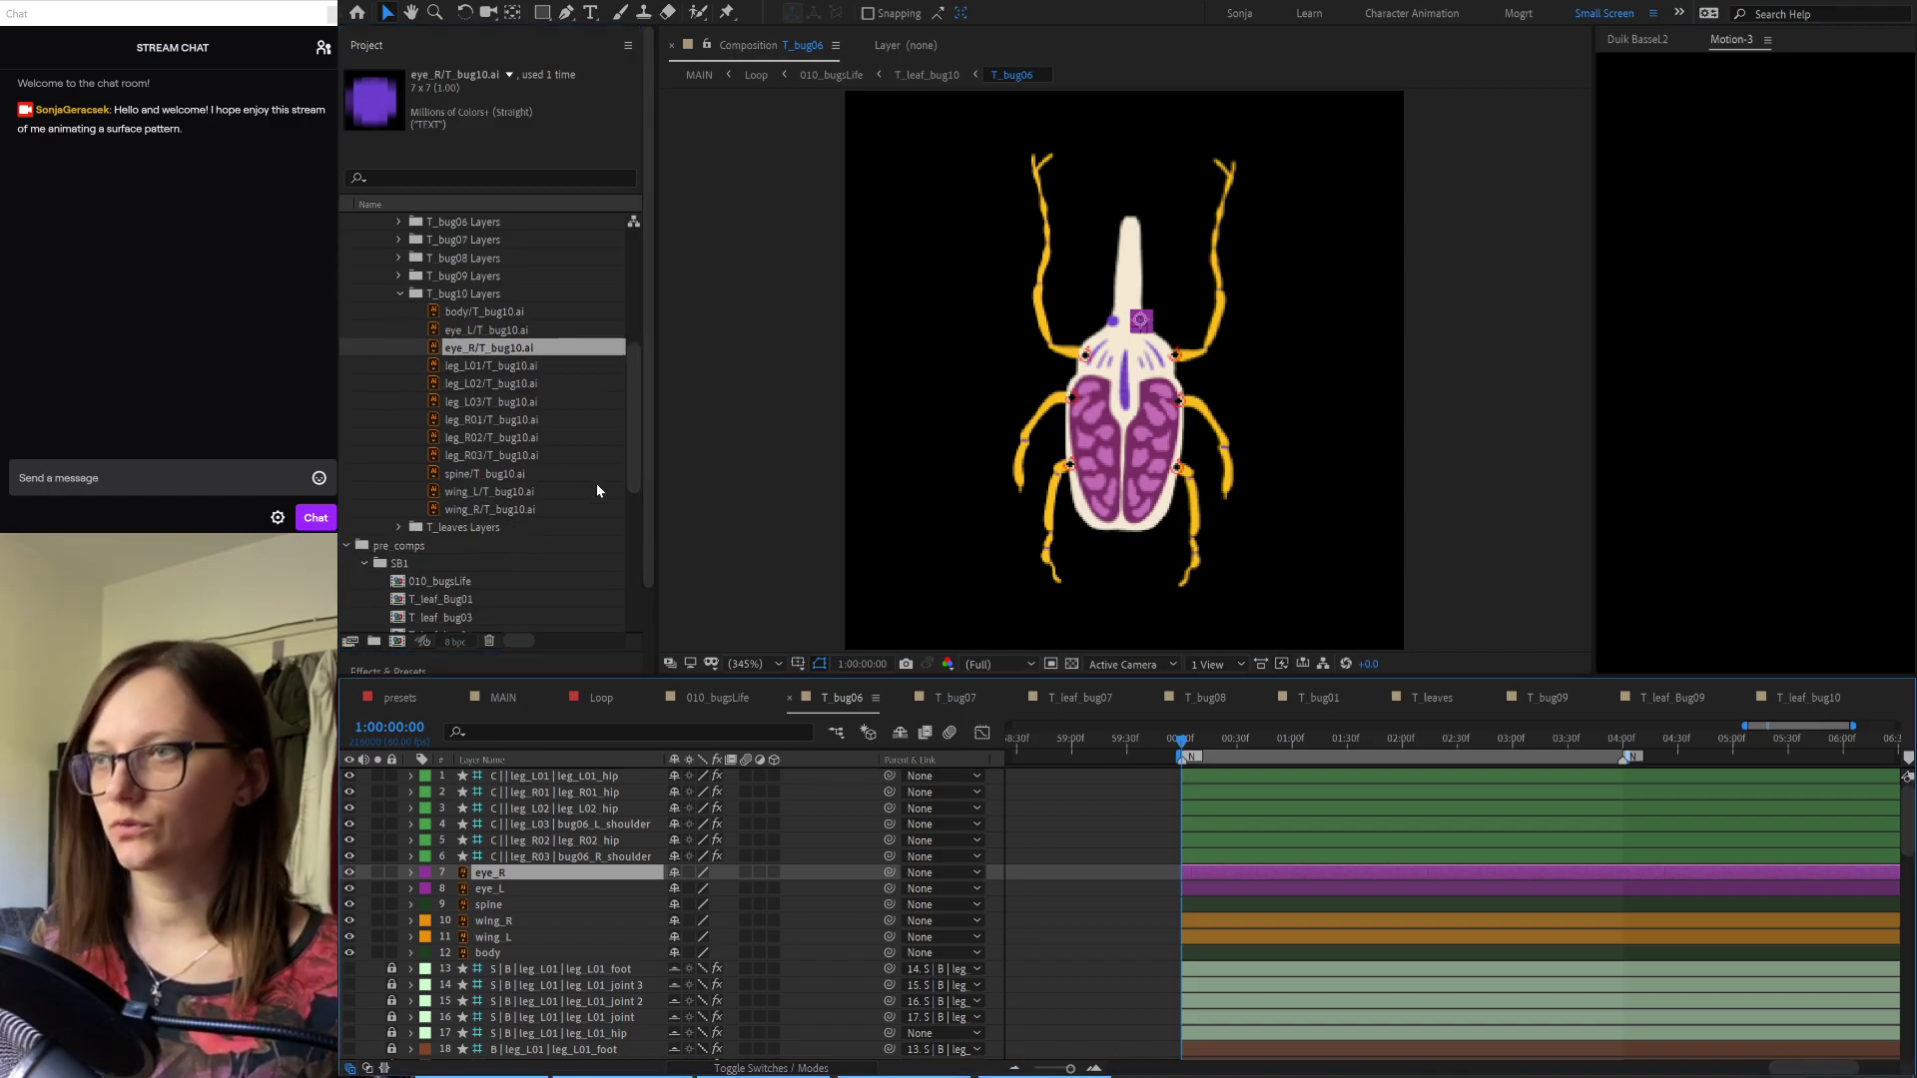
pyautogui.scroll(-3, 579, 888)
pyautogui.scroll(-5, 579, 889)
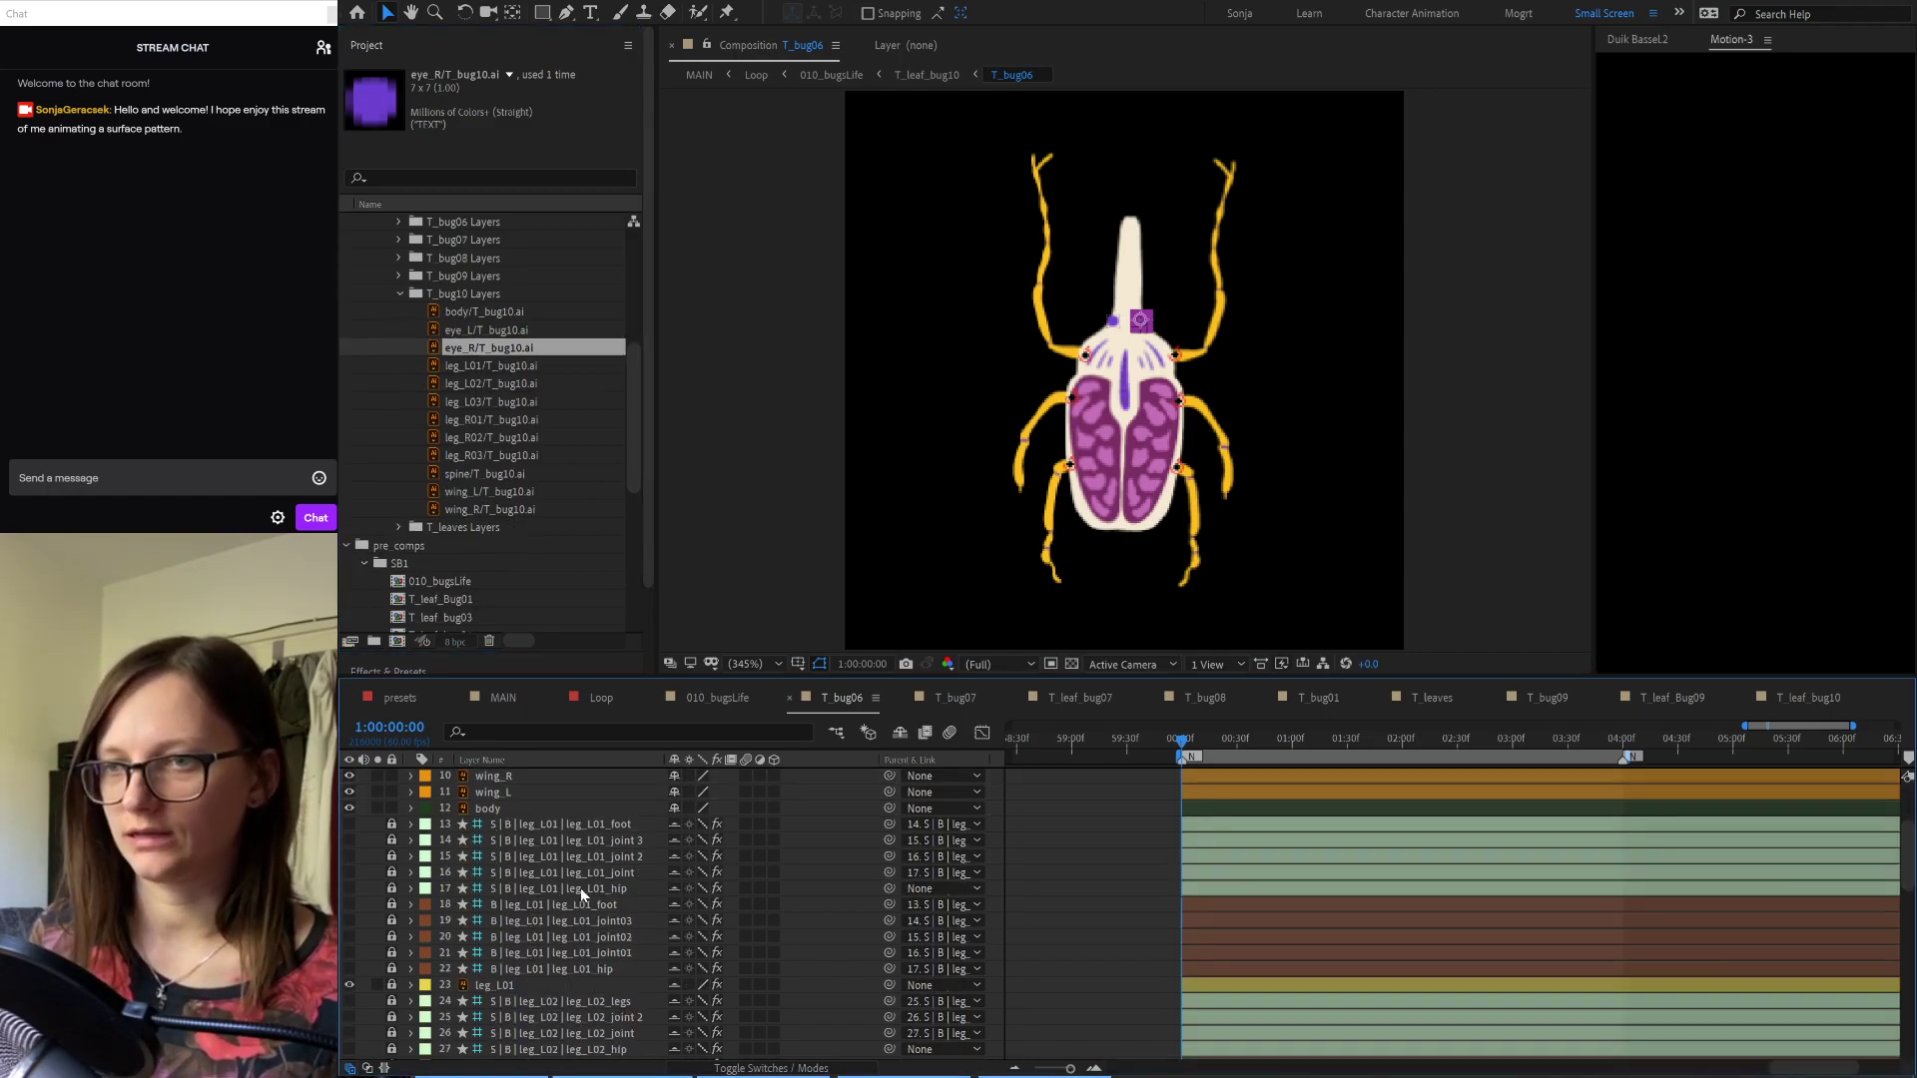
pyautogui.click(393, 905)
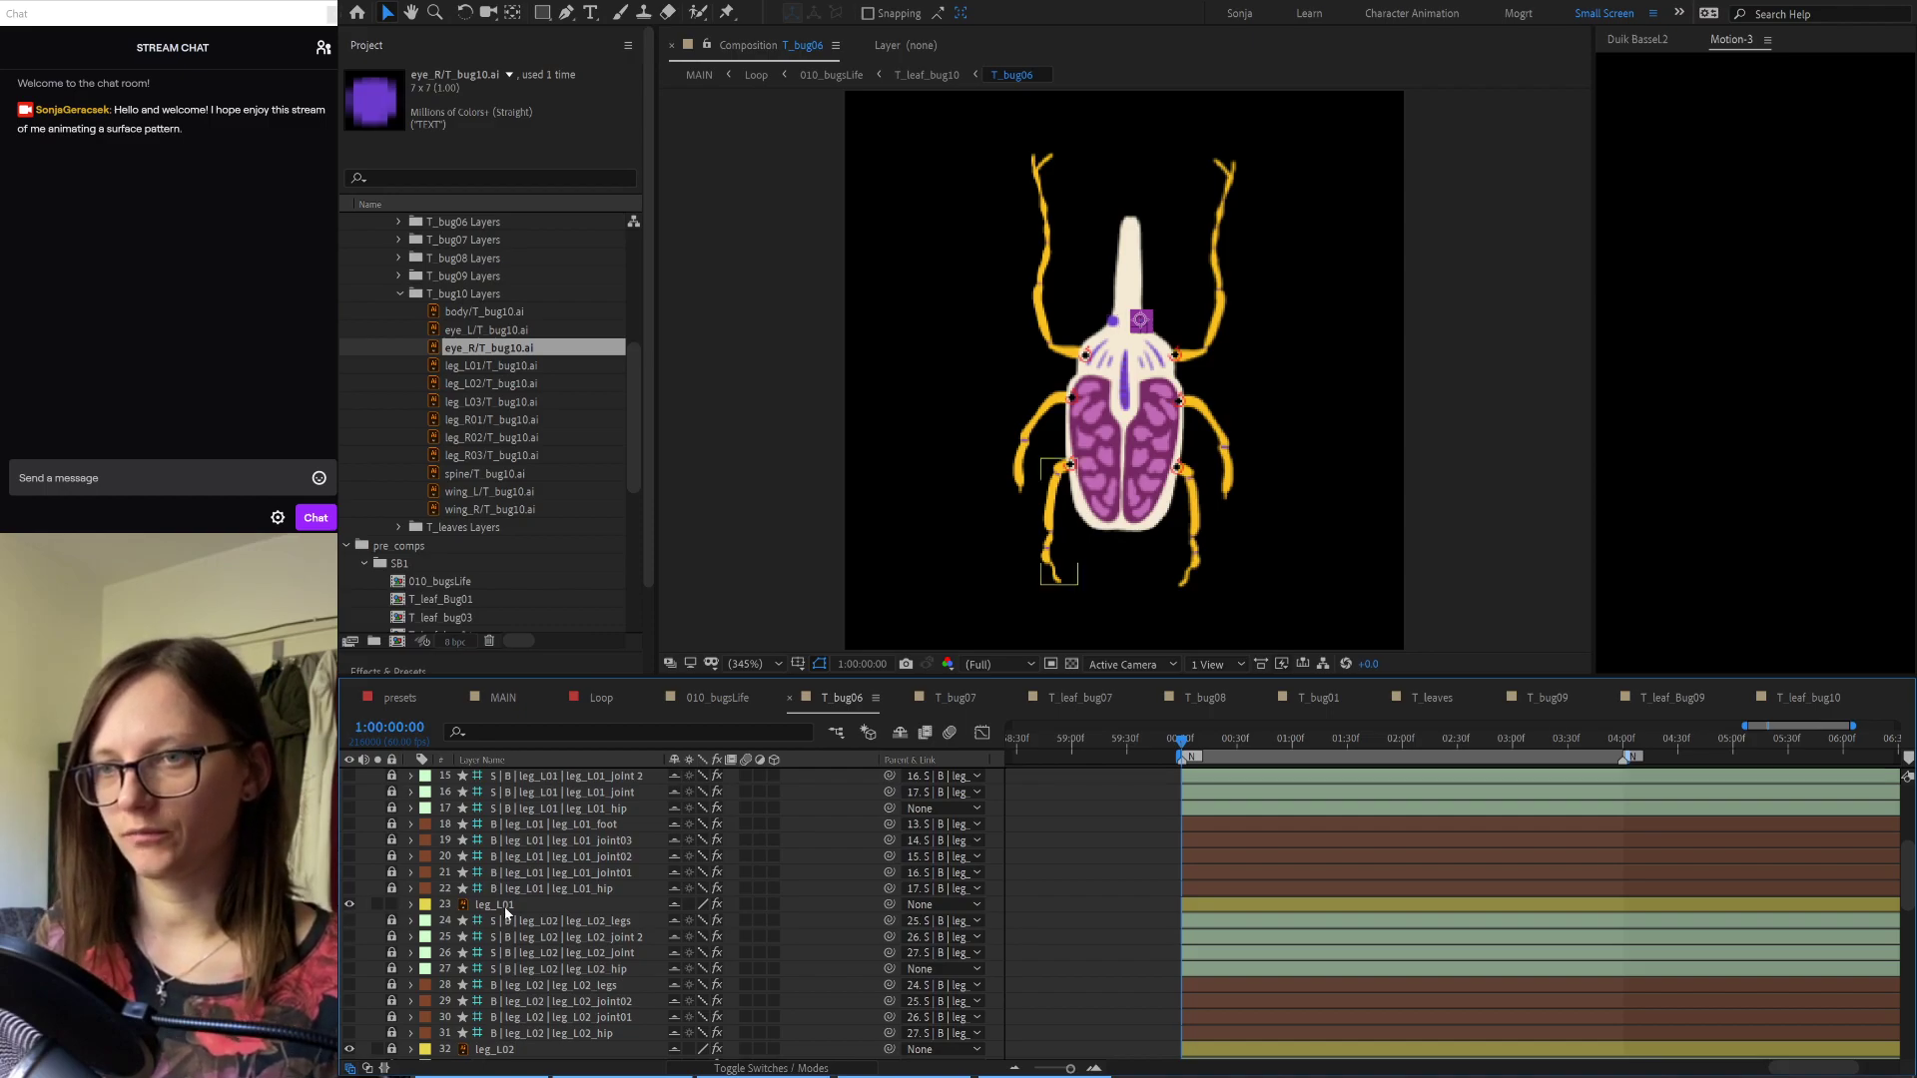
pyautogui.click(505, 905)
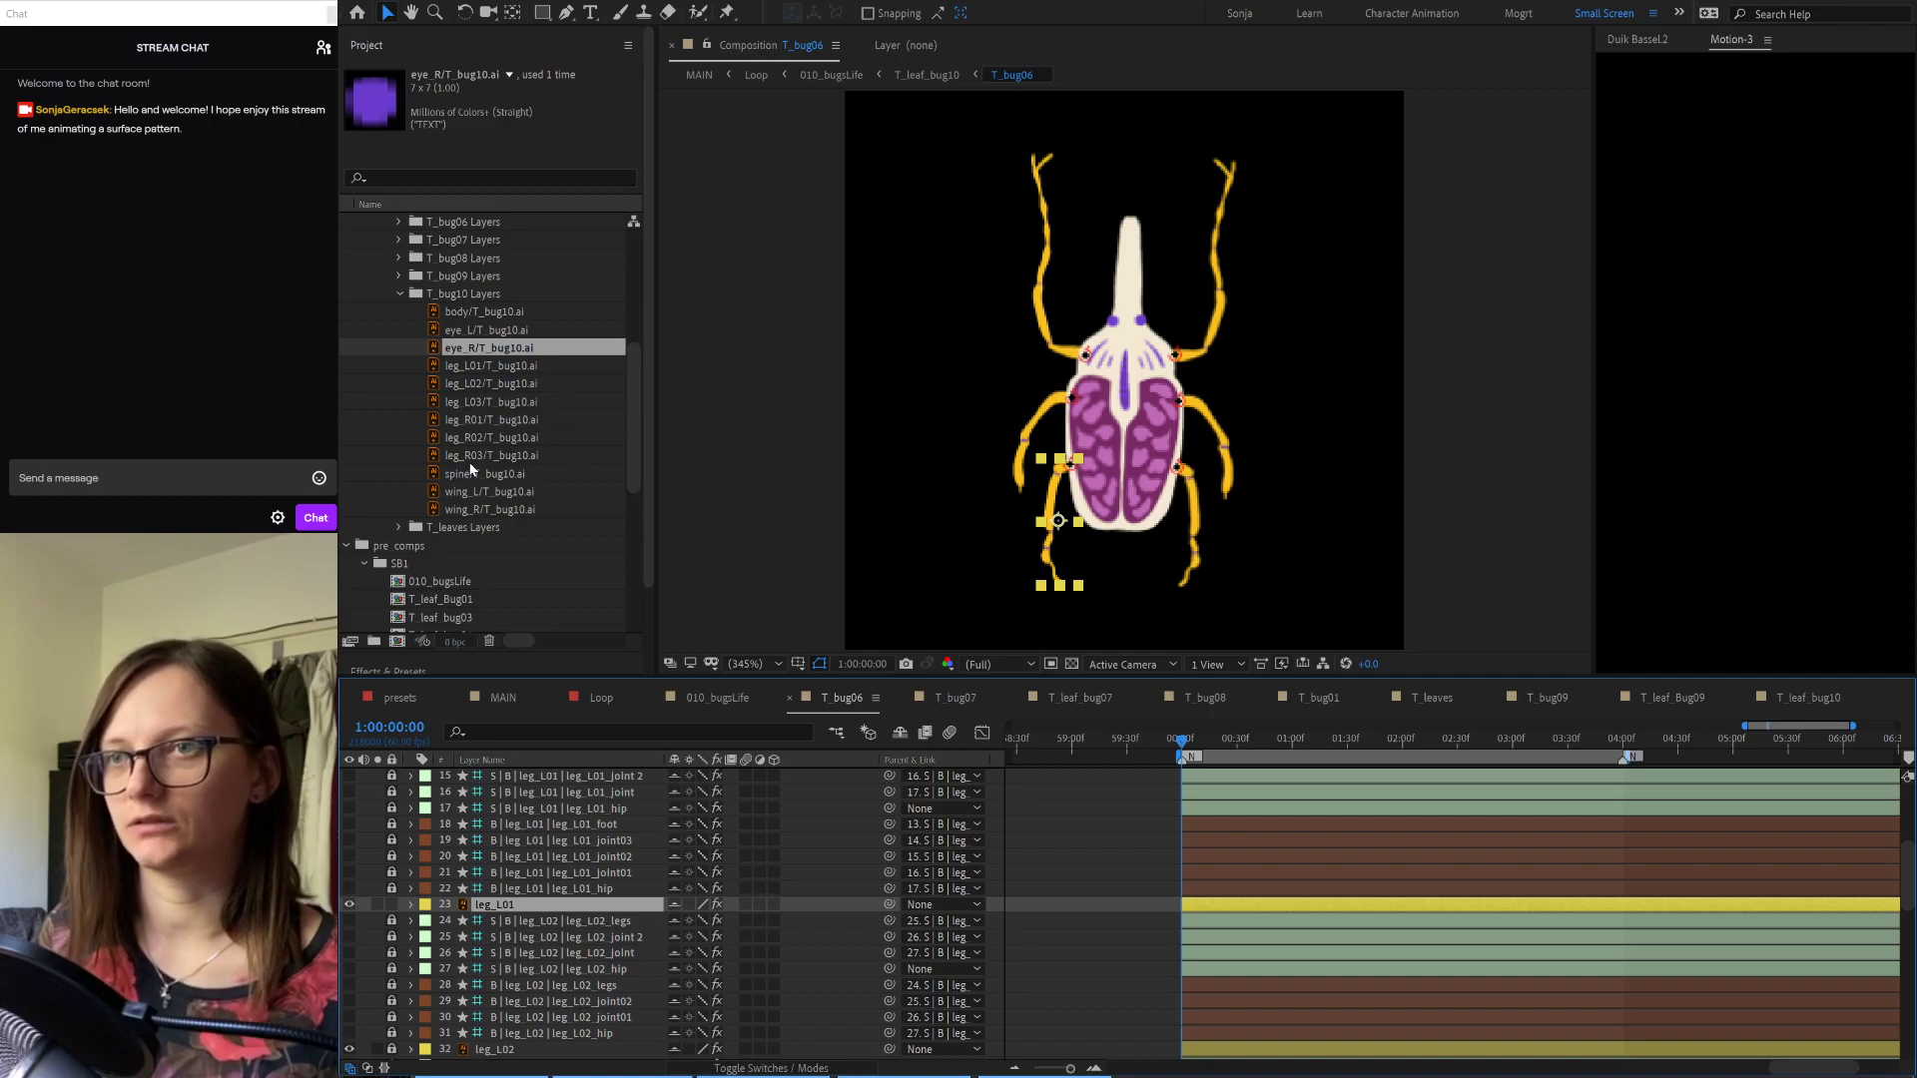
pyautogui.moveTo(499, 365); pyautogui.dragTo(507, 905)
# Step: Replace the sources of the leg_L02 and leg_L03 artwork layers with the matching T_bug10.ai artwork
pyautogui.scroll(-2, 494, 936)
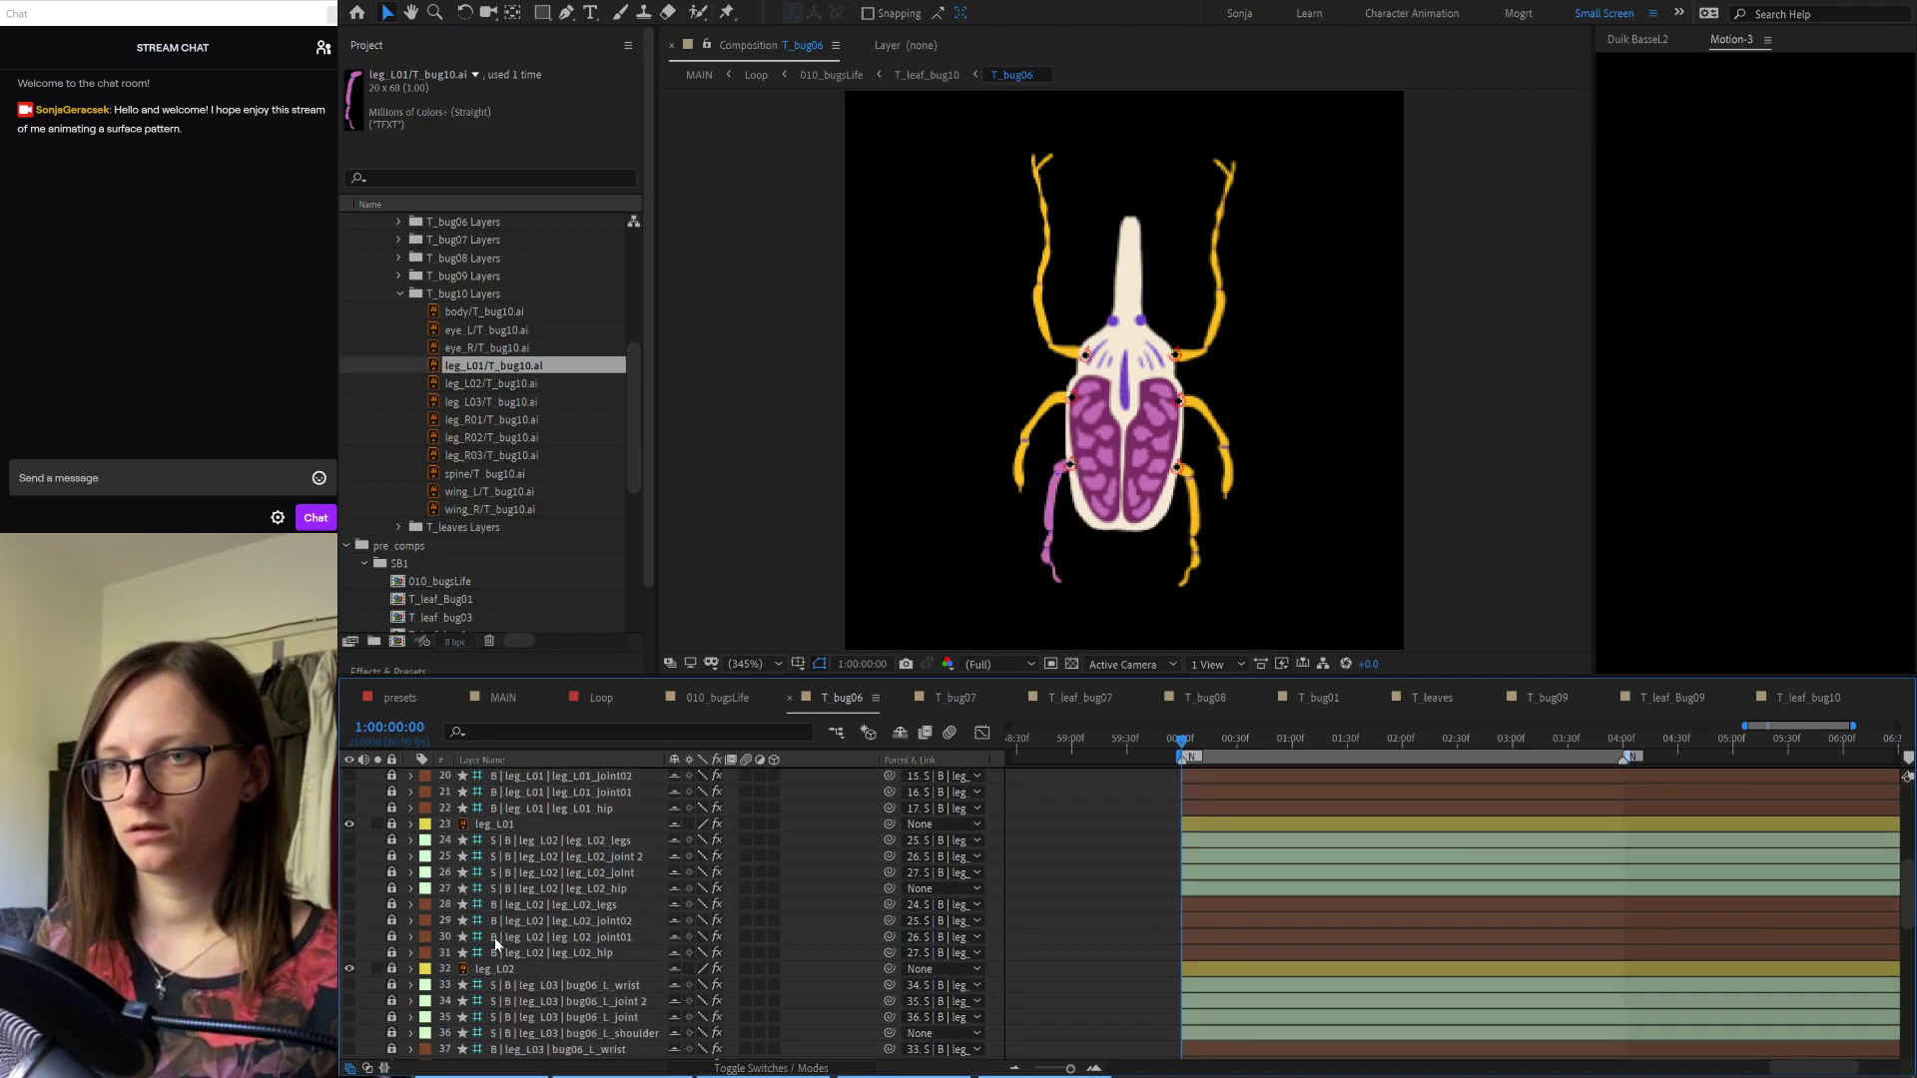
pyautogui.click(1020, 478)
pyautogui.moveTo(519, 386); pyautogui.dragTo(516, 970)
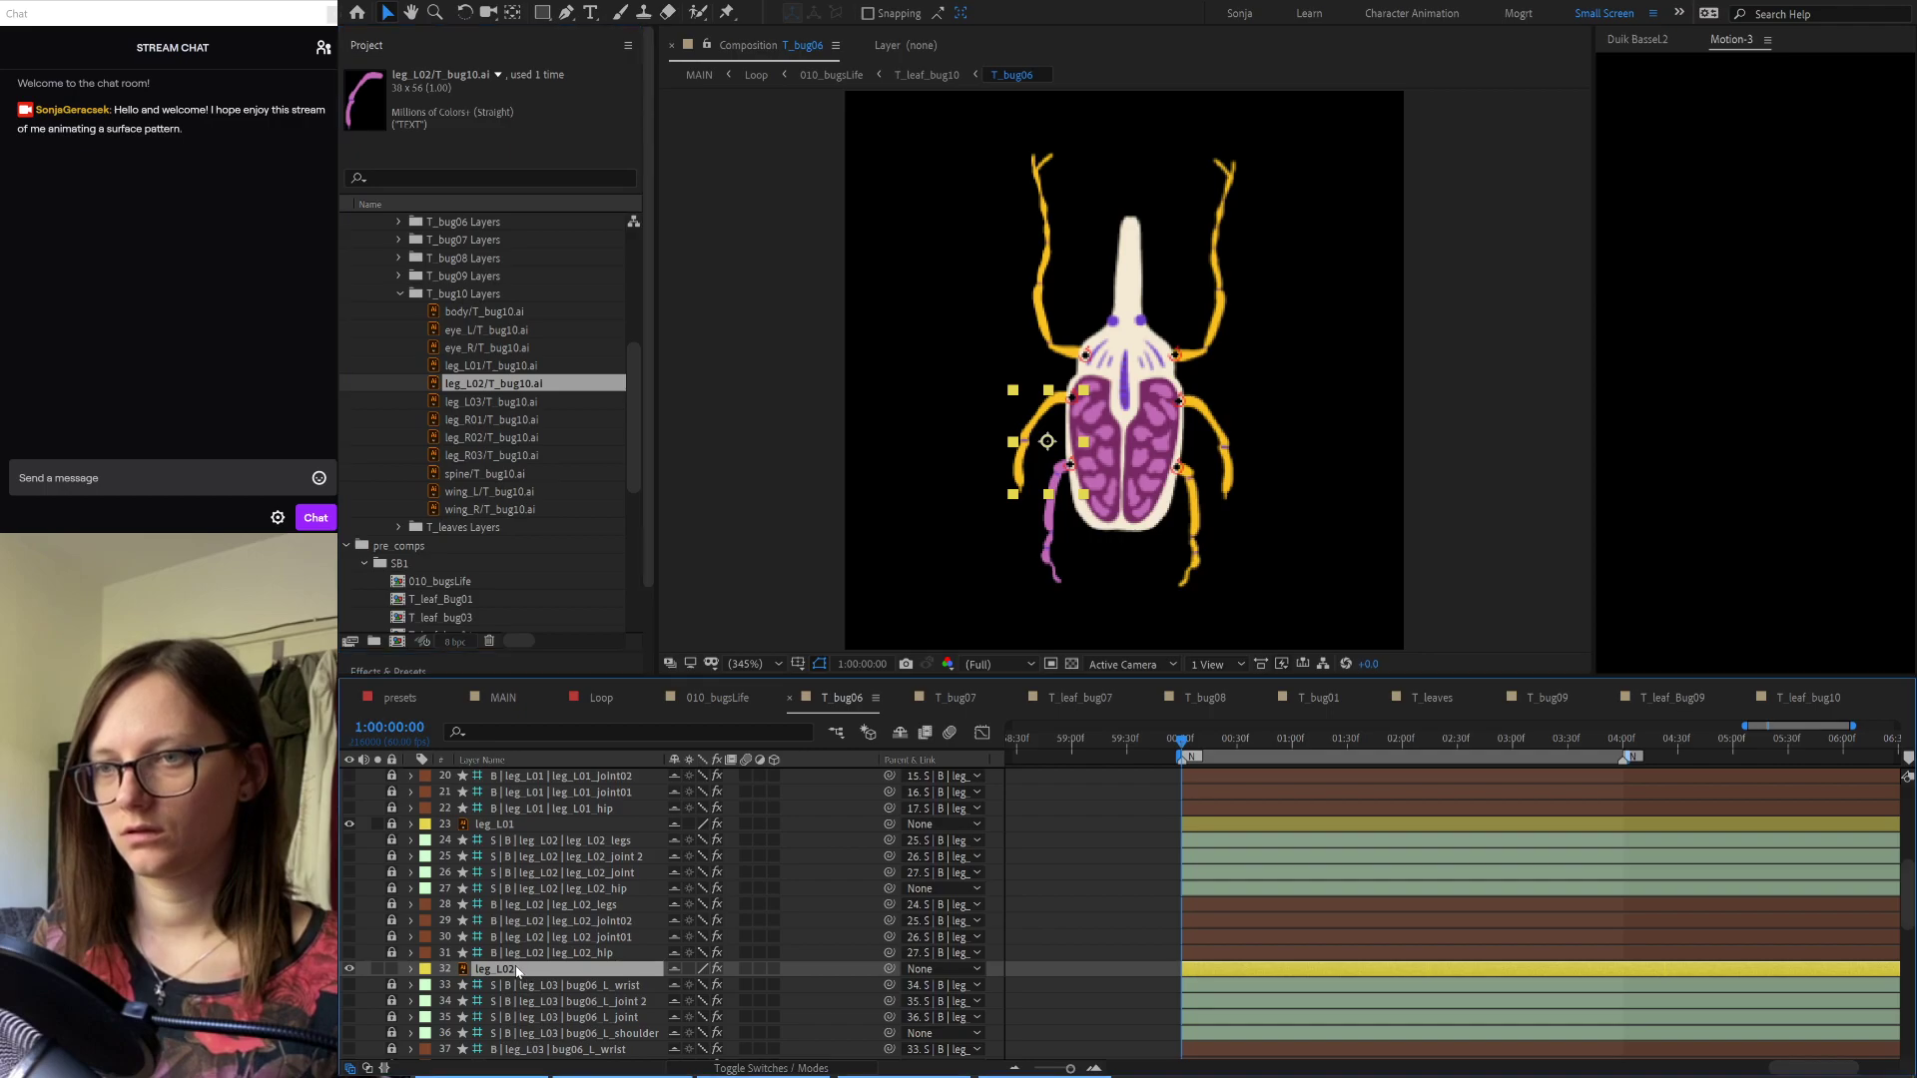
pyautogui.scroll(-4, 597, 490)
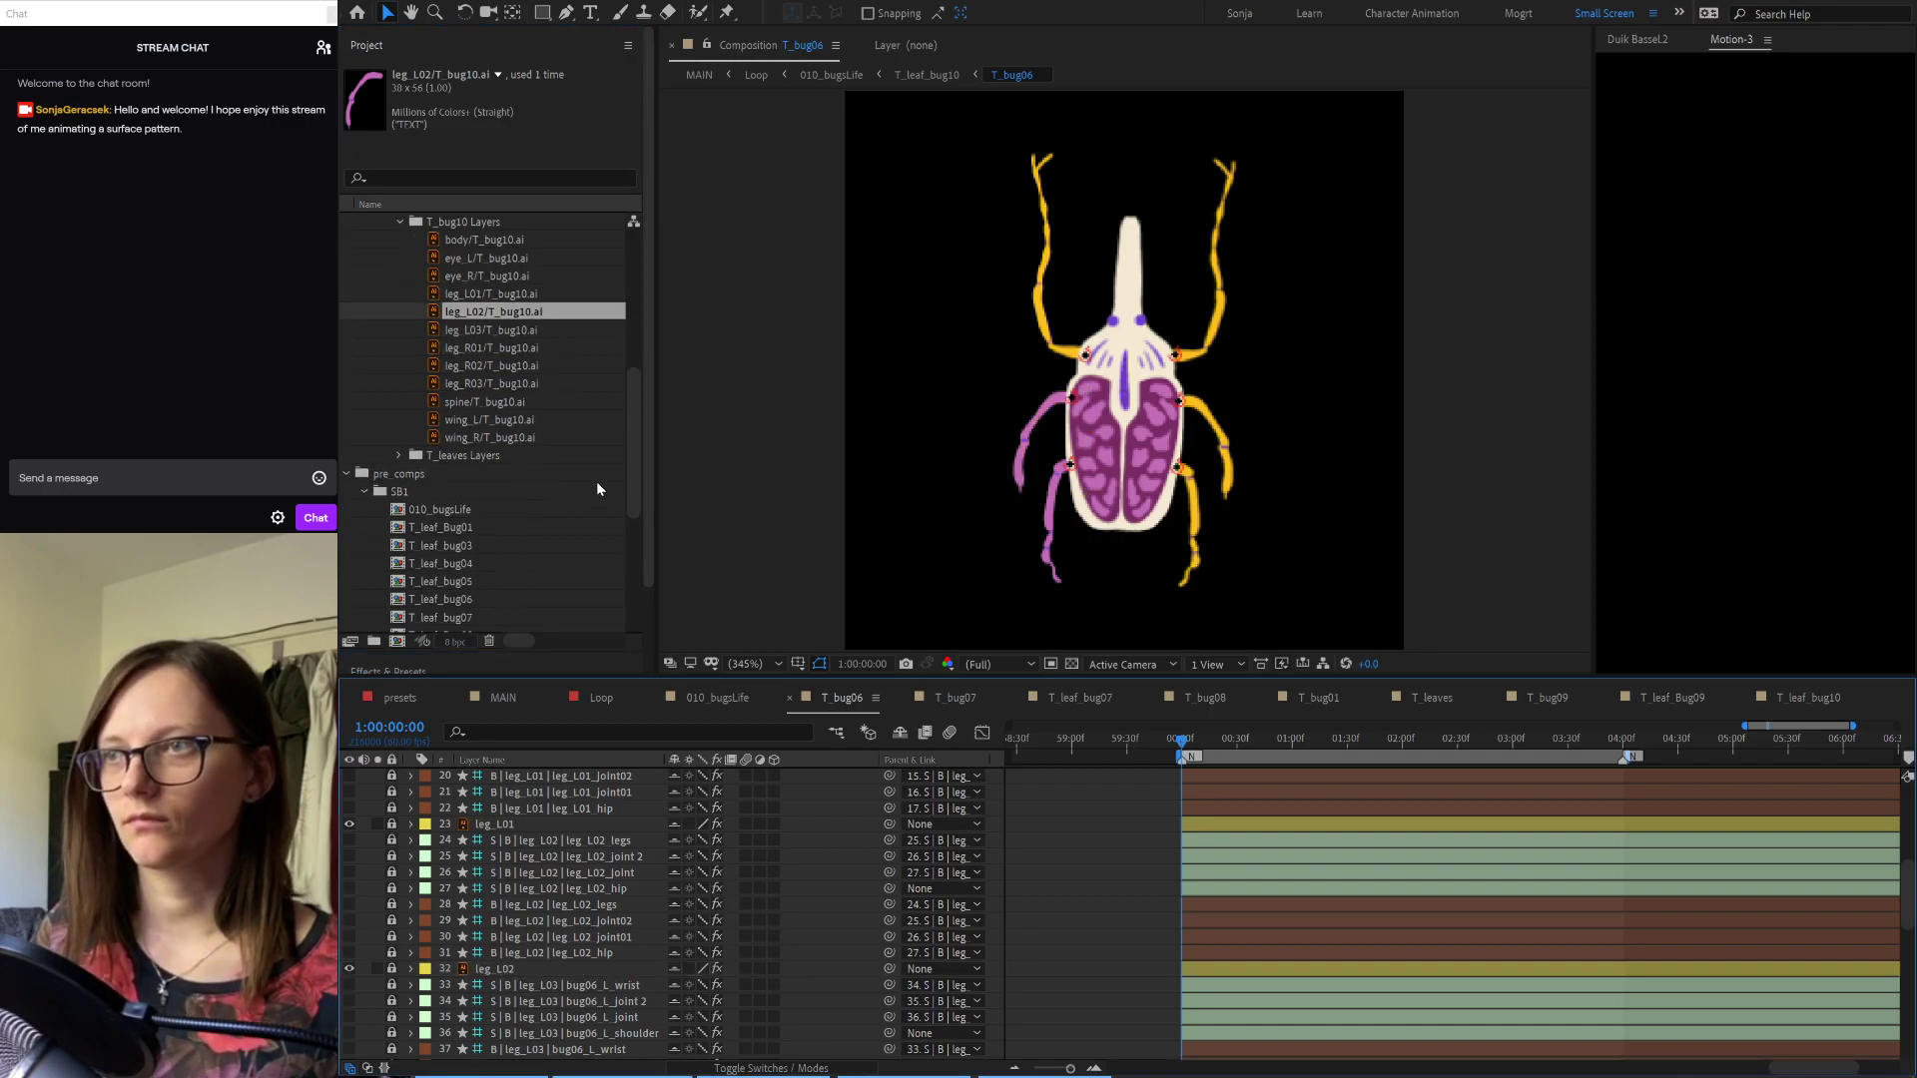
pyautogui.scroll(-5, 394, 956)
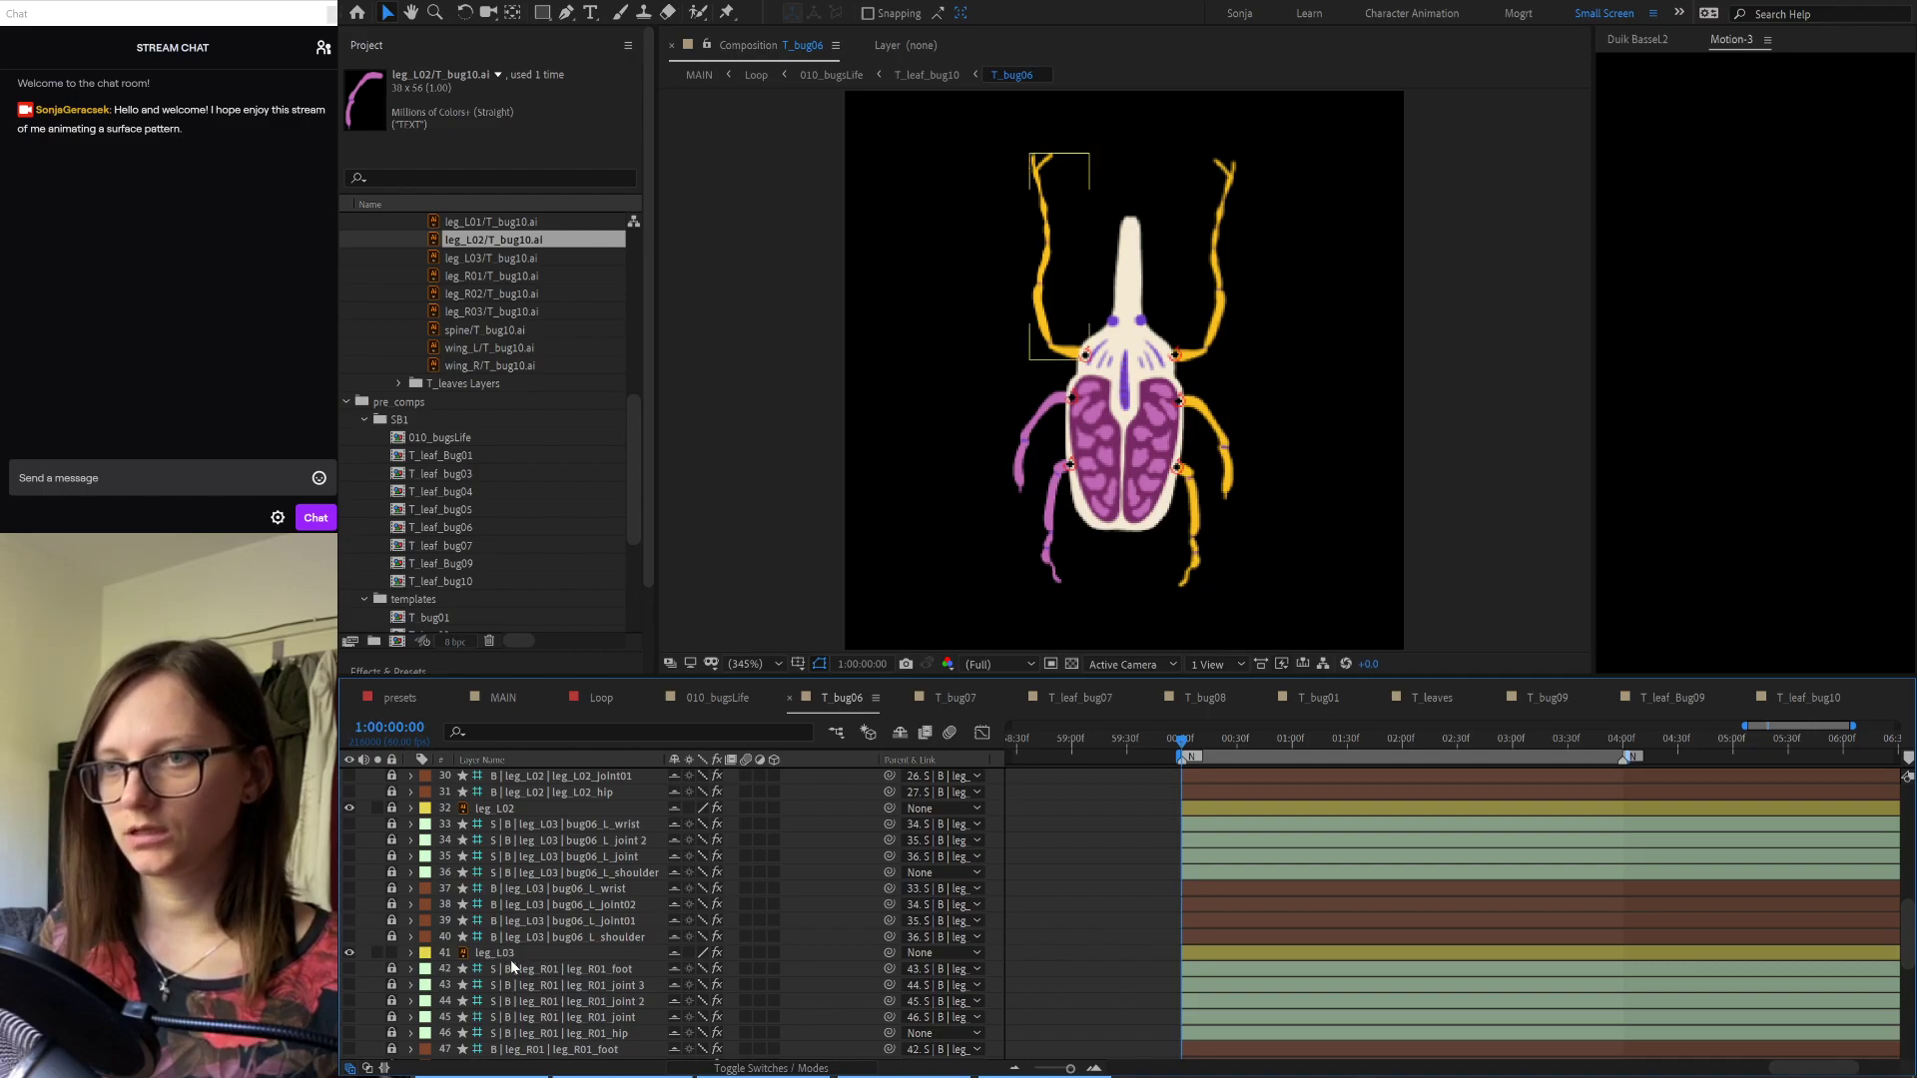
pyautogui.click(497, 953)
pyautogui.moveTo(489, 257); pyautogui.dragTo(410, 952)
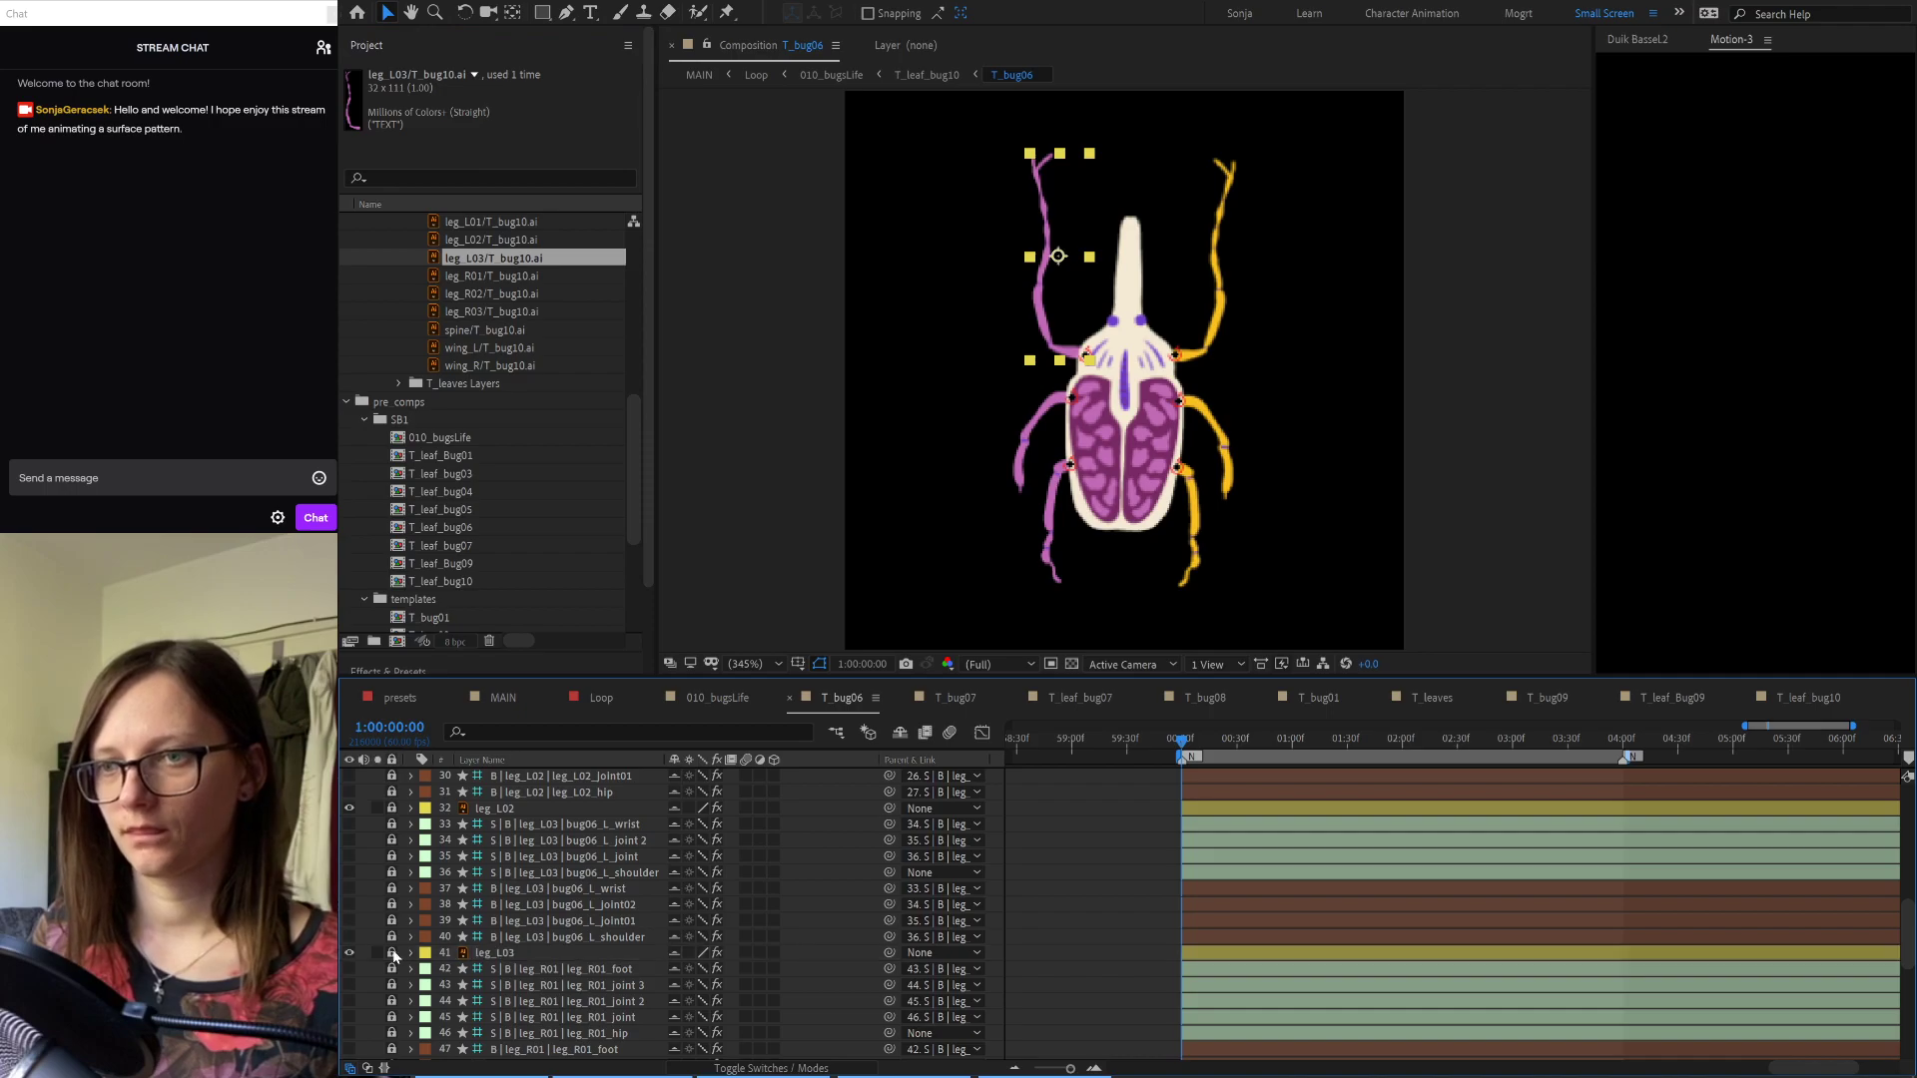
# Step: Unlock the leg_R01 and leg_R02 artwork layers in T_bug06, replace their sources with the matching T_bug10.ai artwork, and relock them
pyautogui.scroll(-5, 581, 925)
pyautogui.scroll(-1, 511, 932)
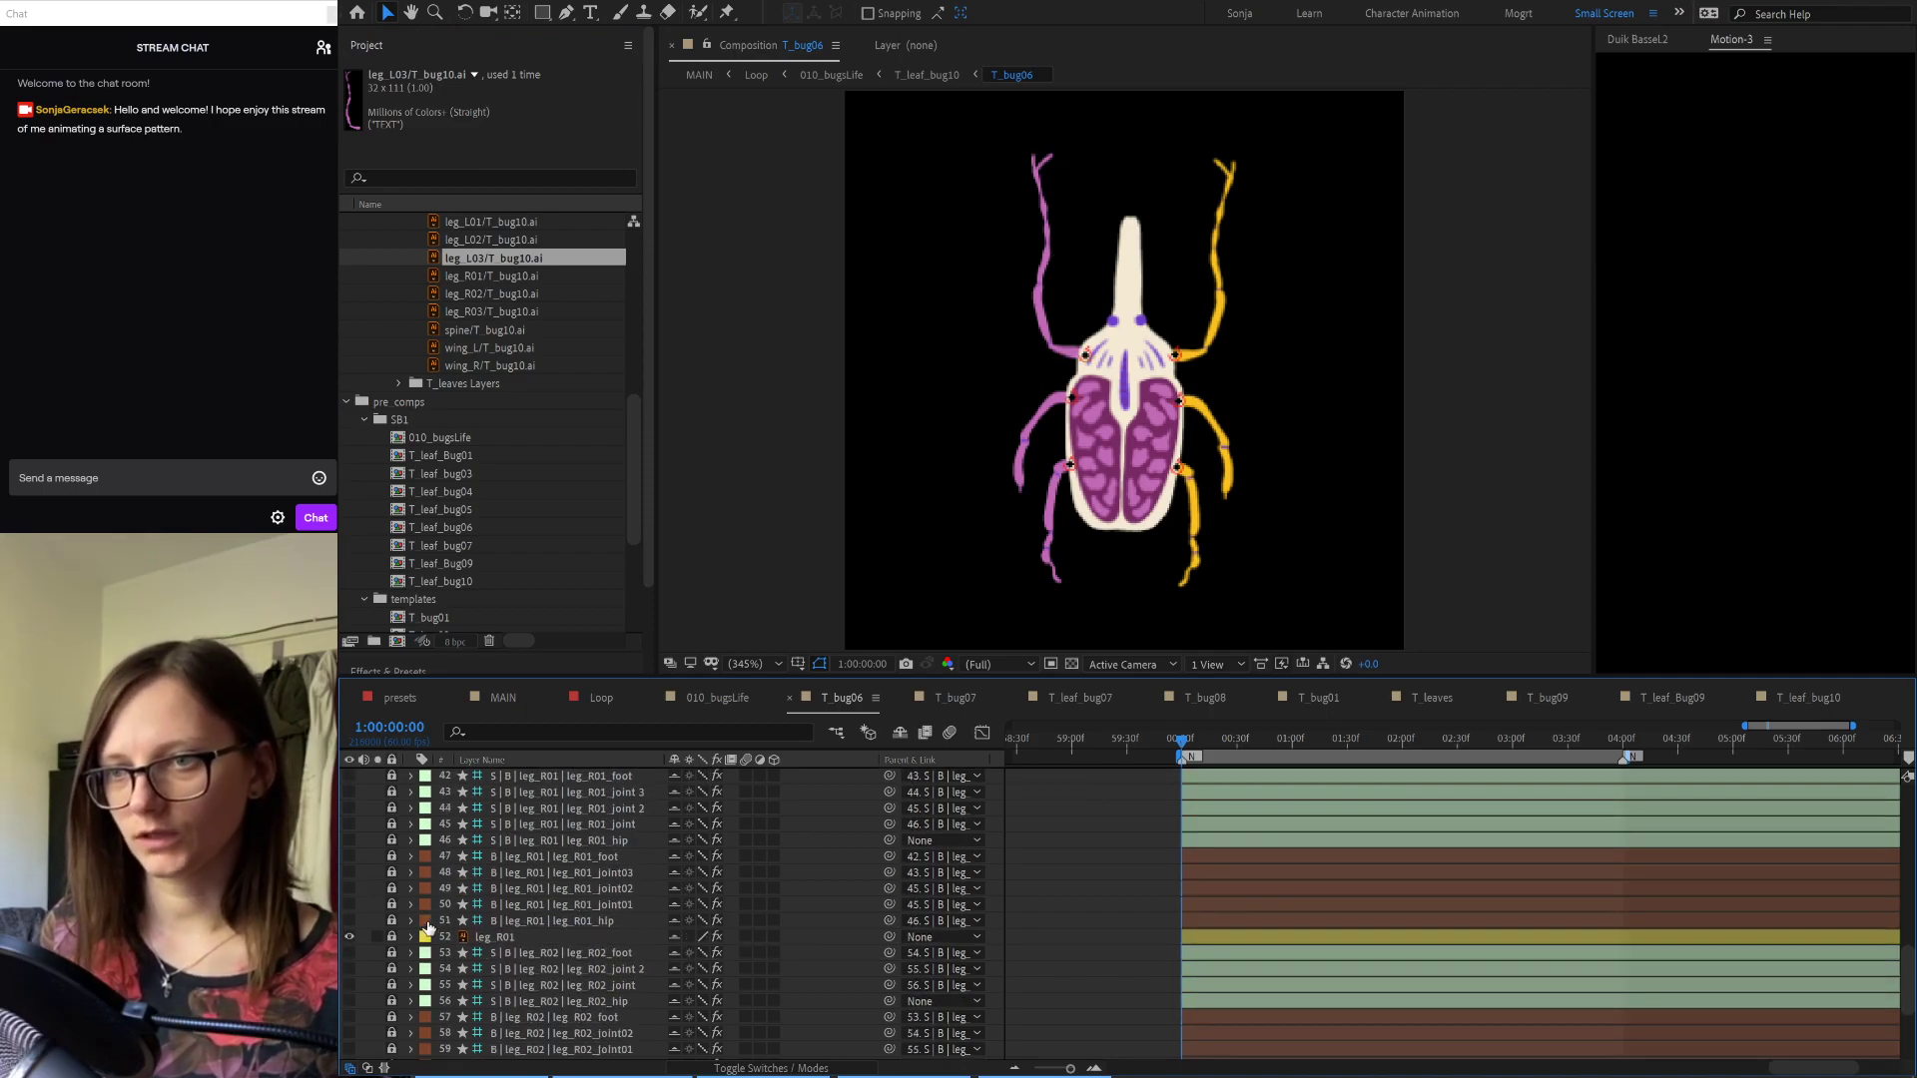
pyautogui.click(499, 936)
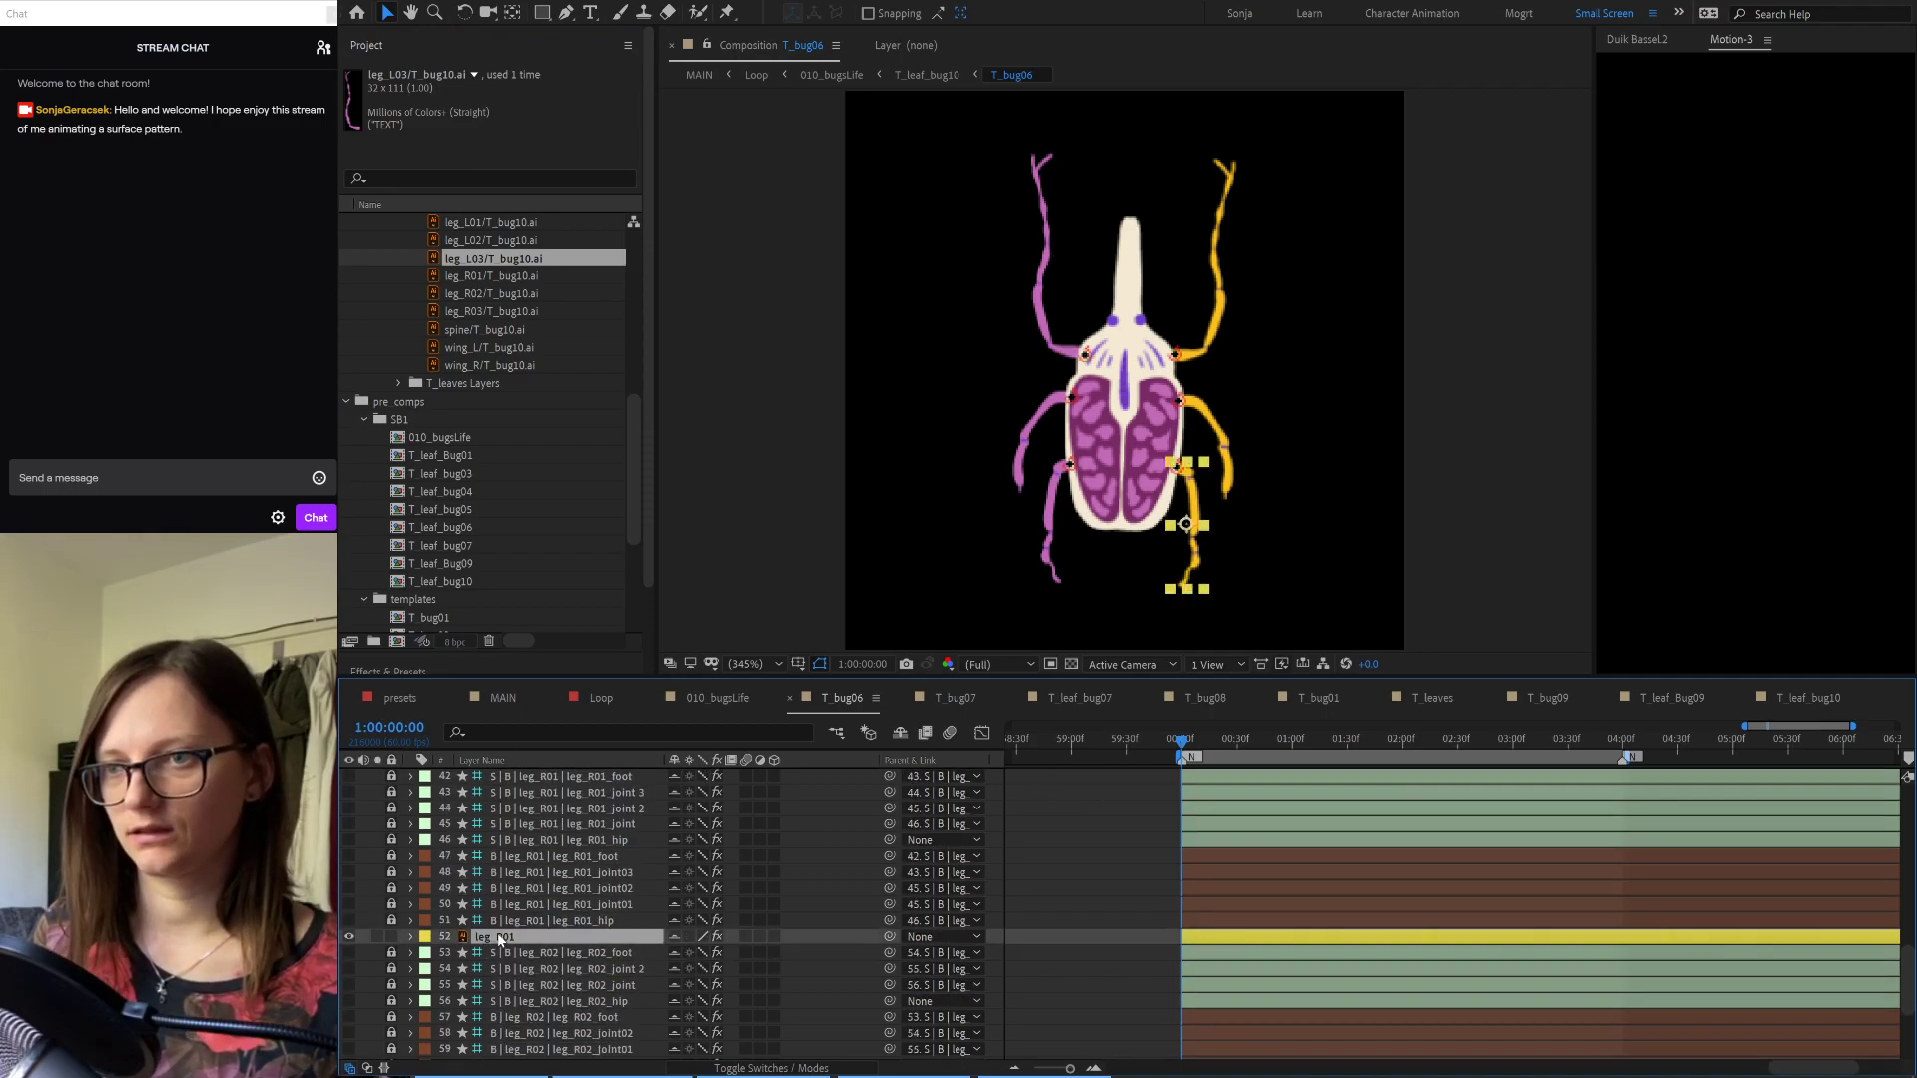
pyautogui.click(489, 276)
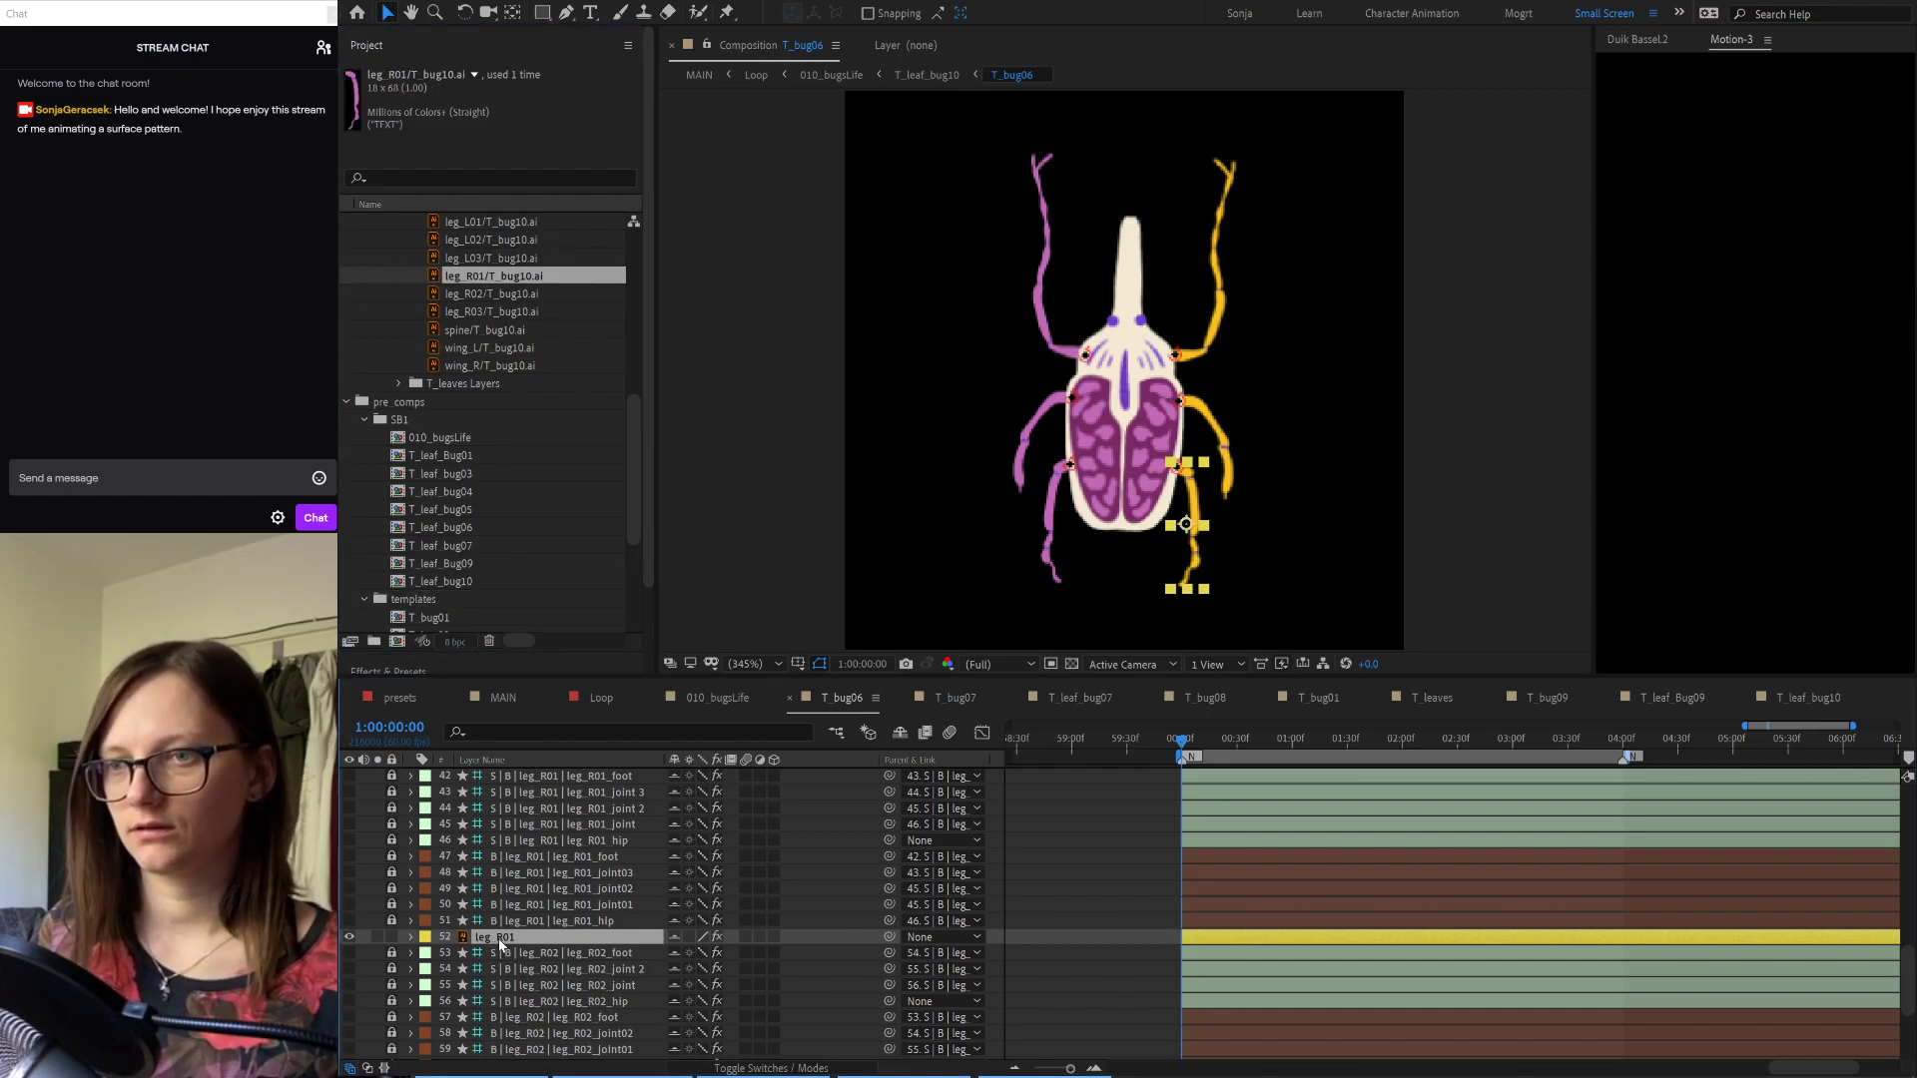
pyautogui.press('F2')
pyautogui.click(497, 295)
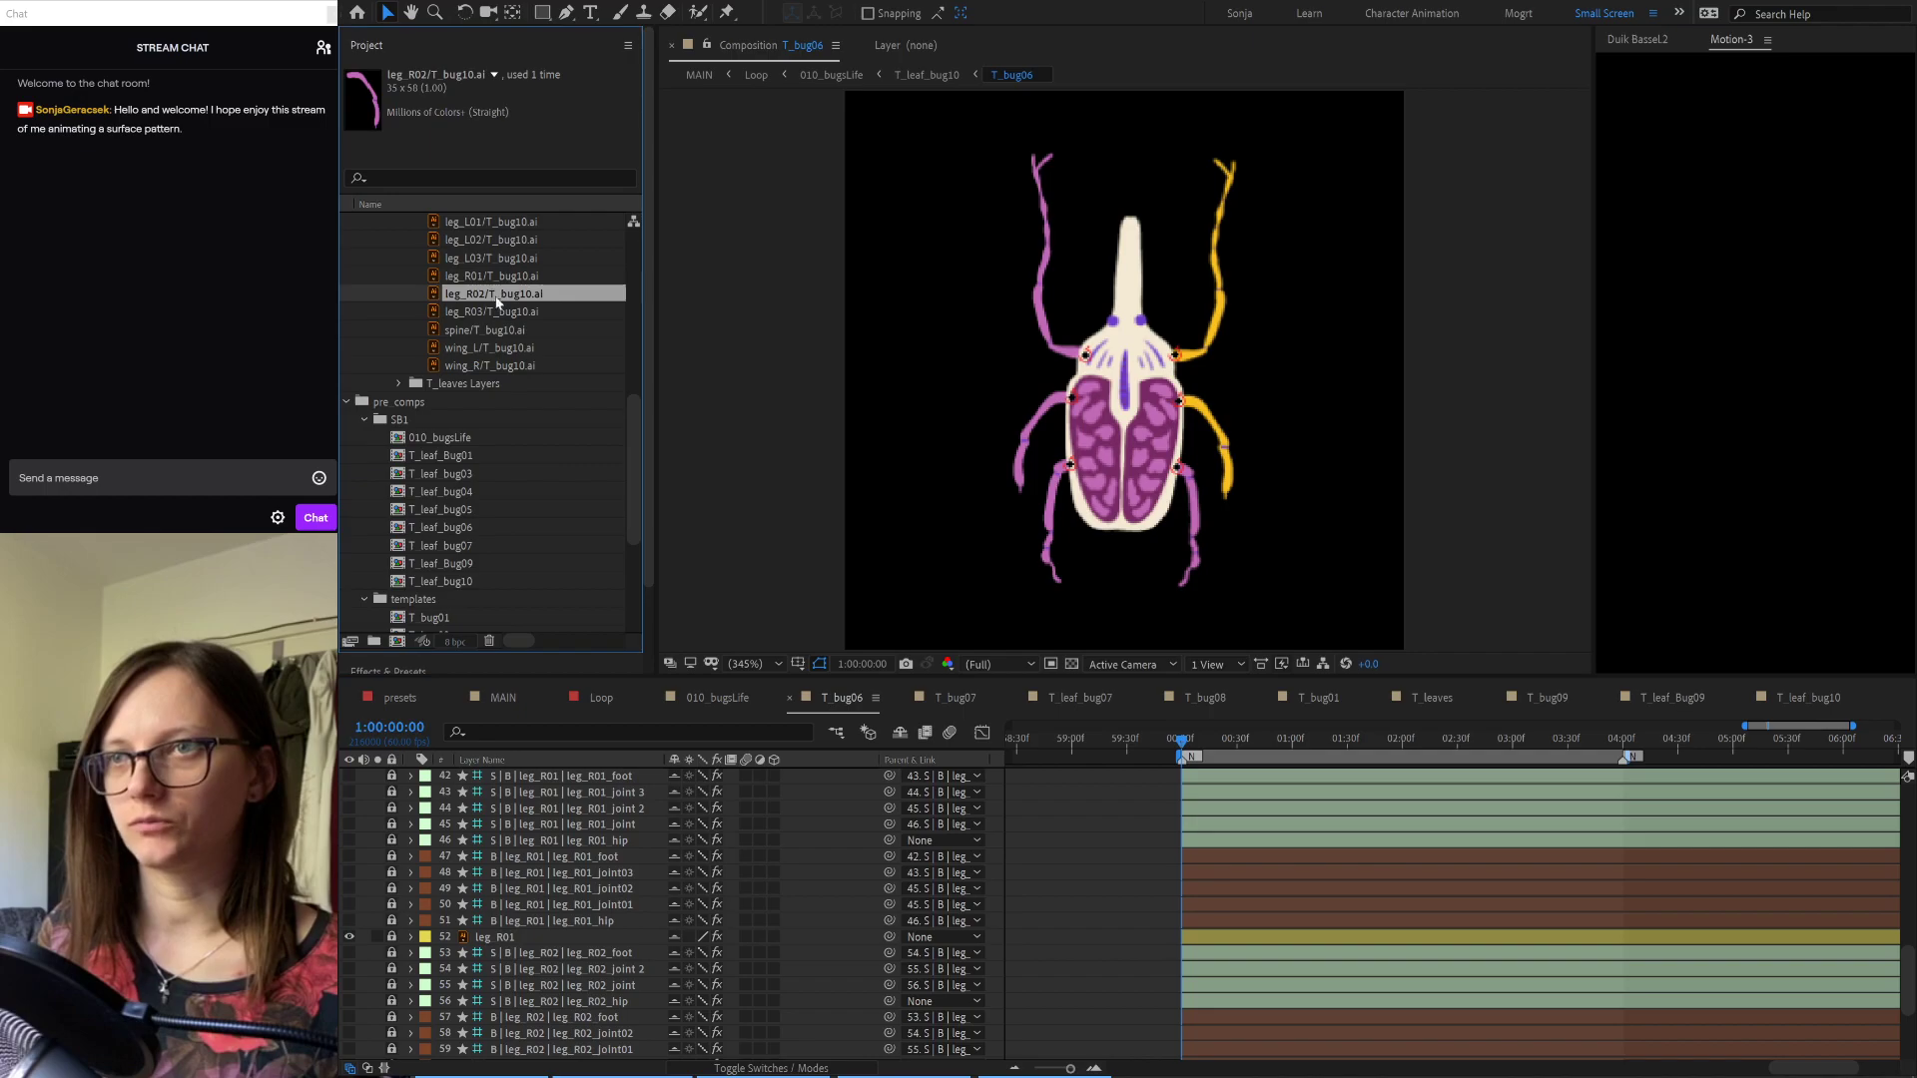
pyautogui.moveTo(459, 1031); pyautogui.dragTo(396, 937)
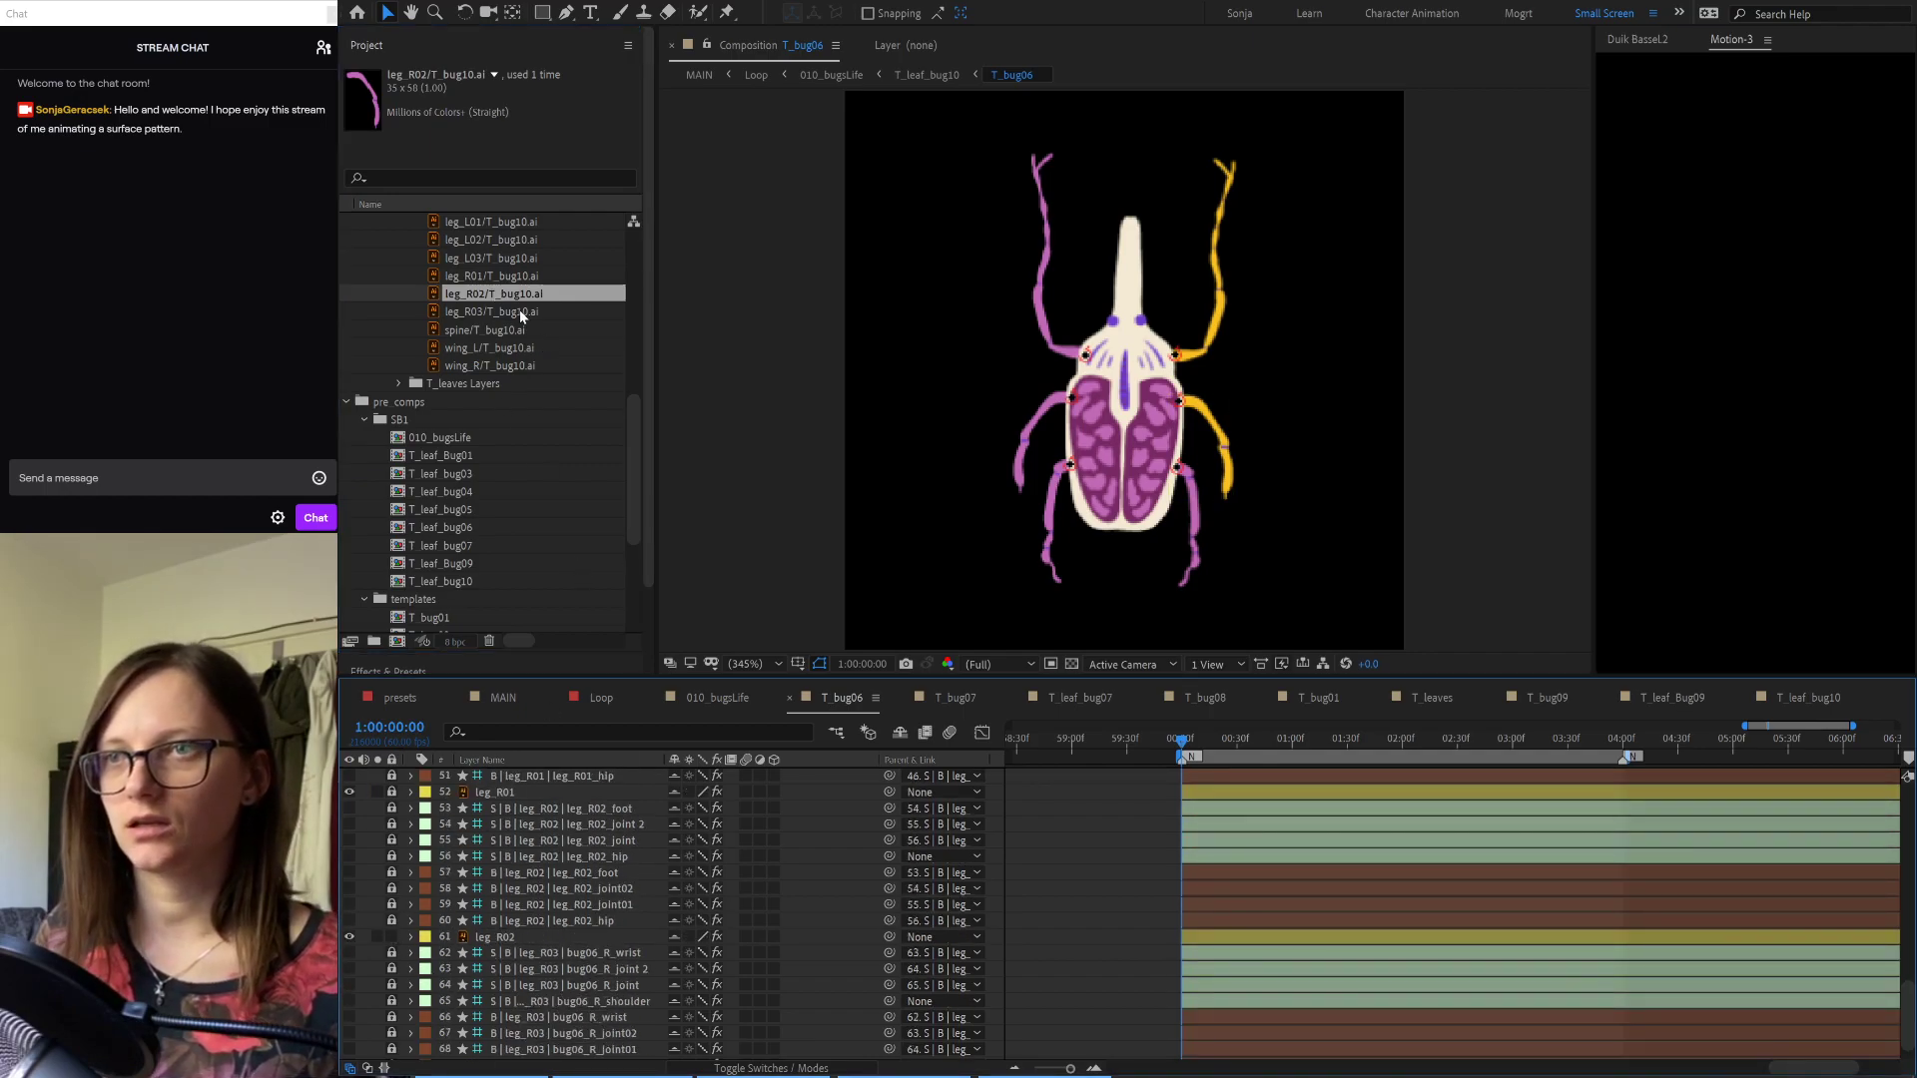
pyautogui.moveTo(505, 297)
pyautogui.mouseDown()
pyautogui.moveTo(527, 898)
pyautogui.moveTo(506, 939)
pyautogui.moveTo(505, 310)
pyautogui.mouseUp()
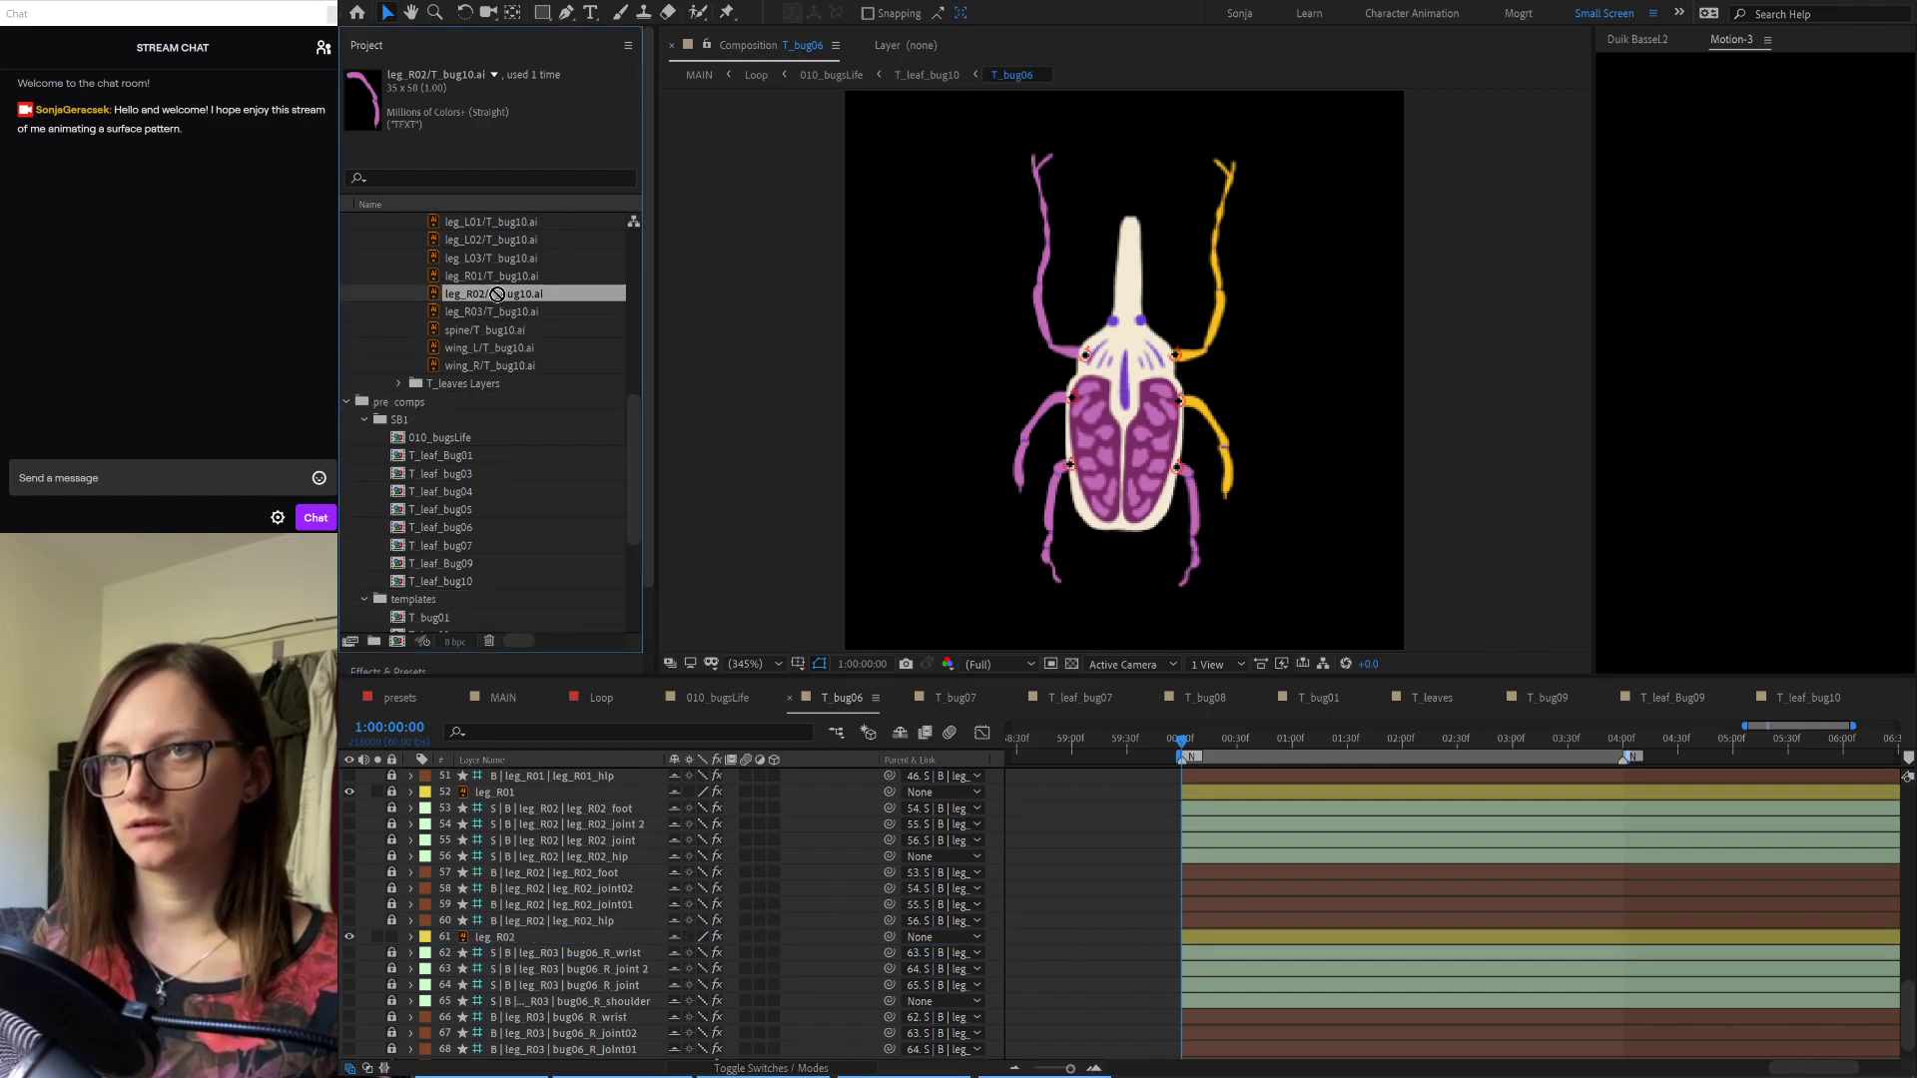
pyautogui.click(506, 937)
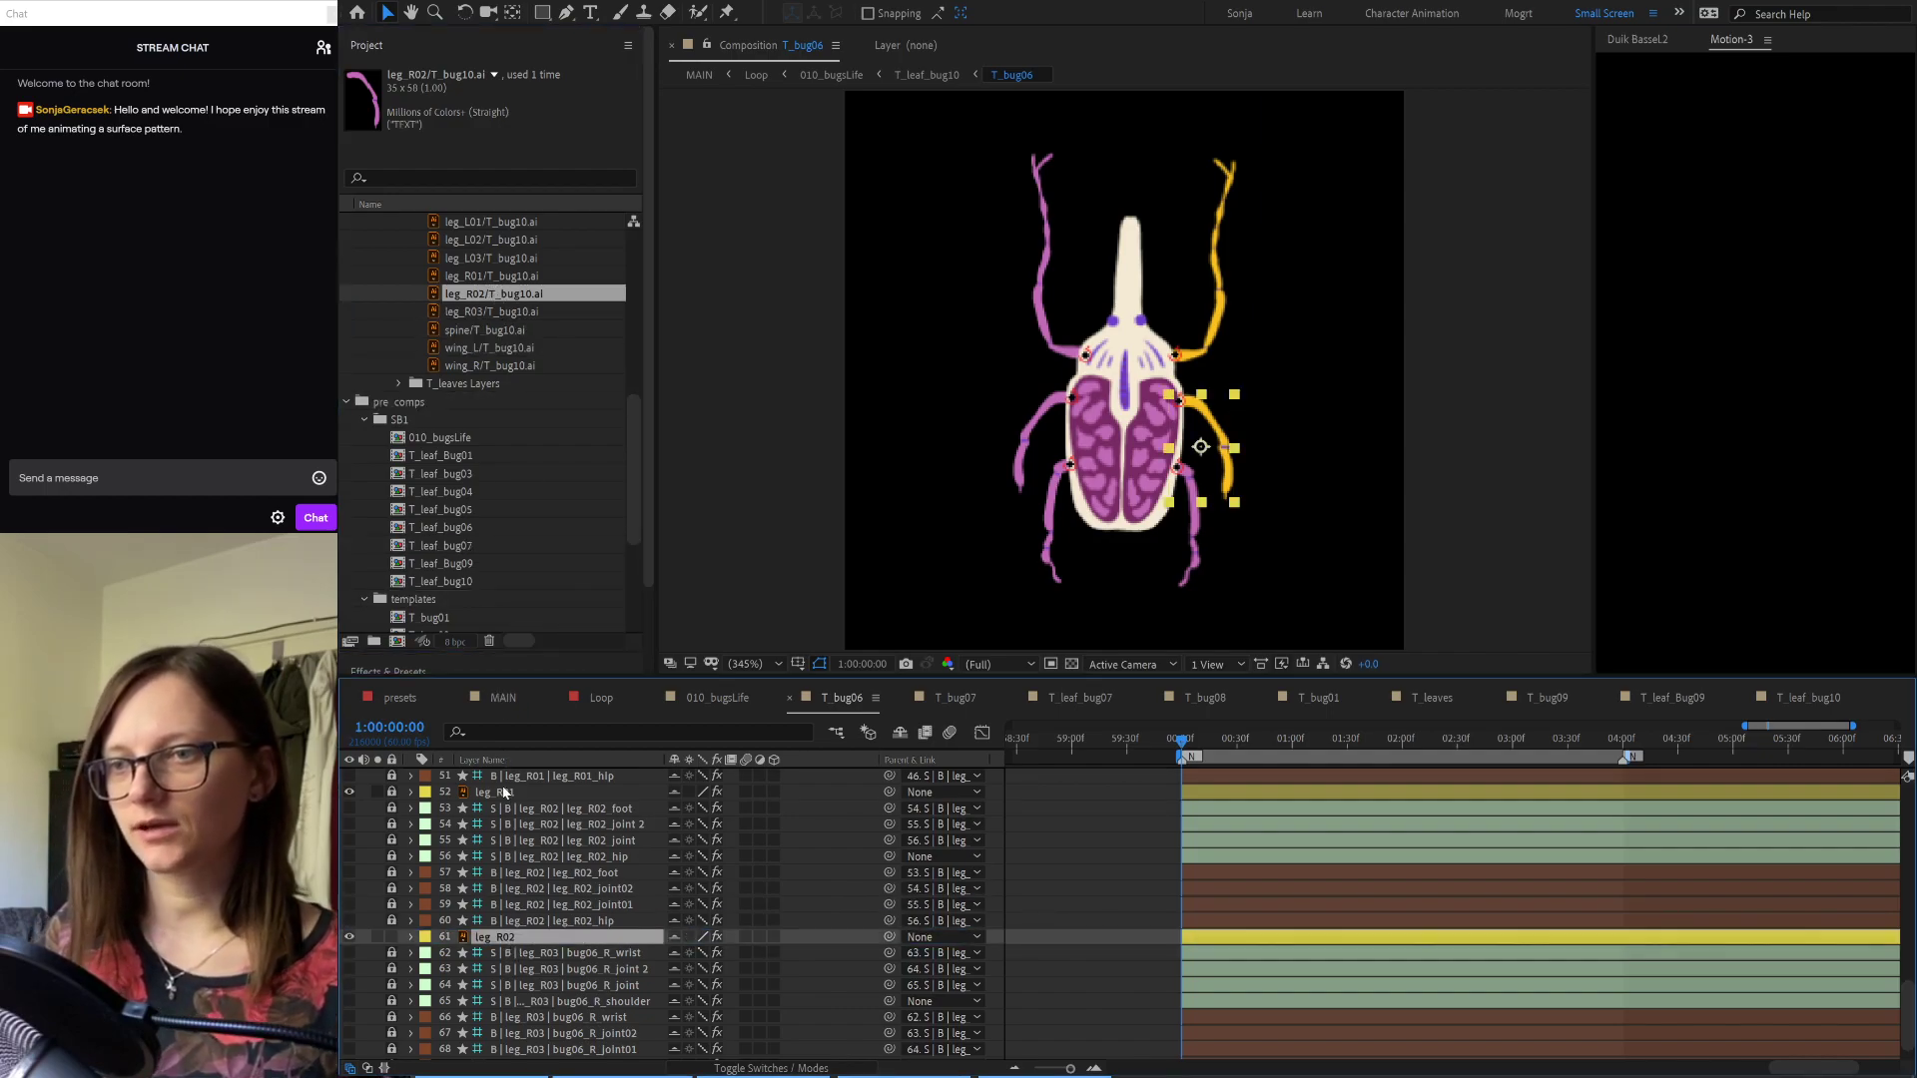
pyautogui.moveTo(518, 297); pyautogui.dragTo(534, 945)
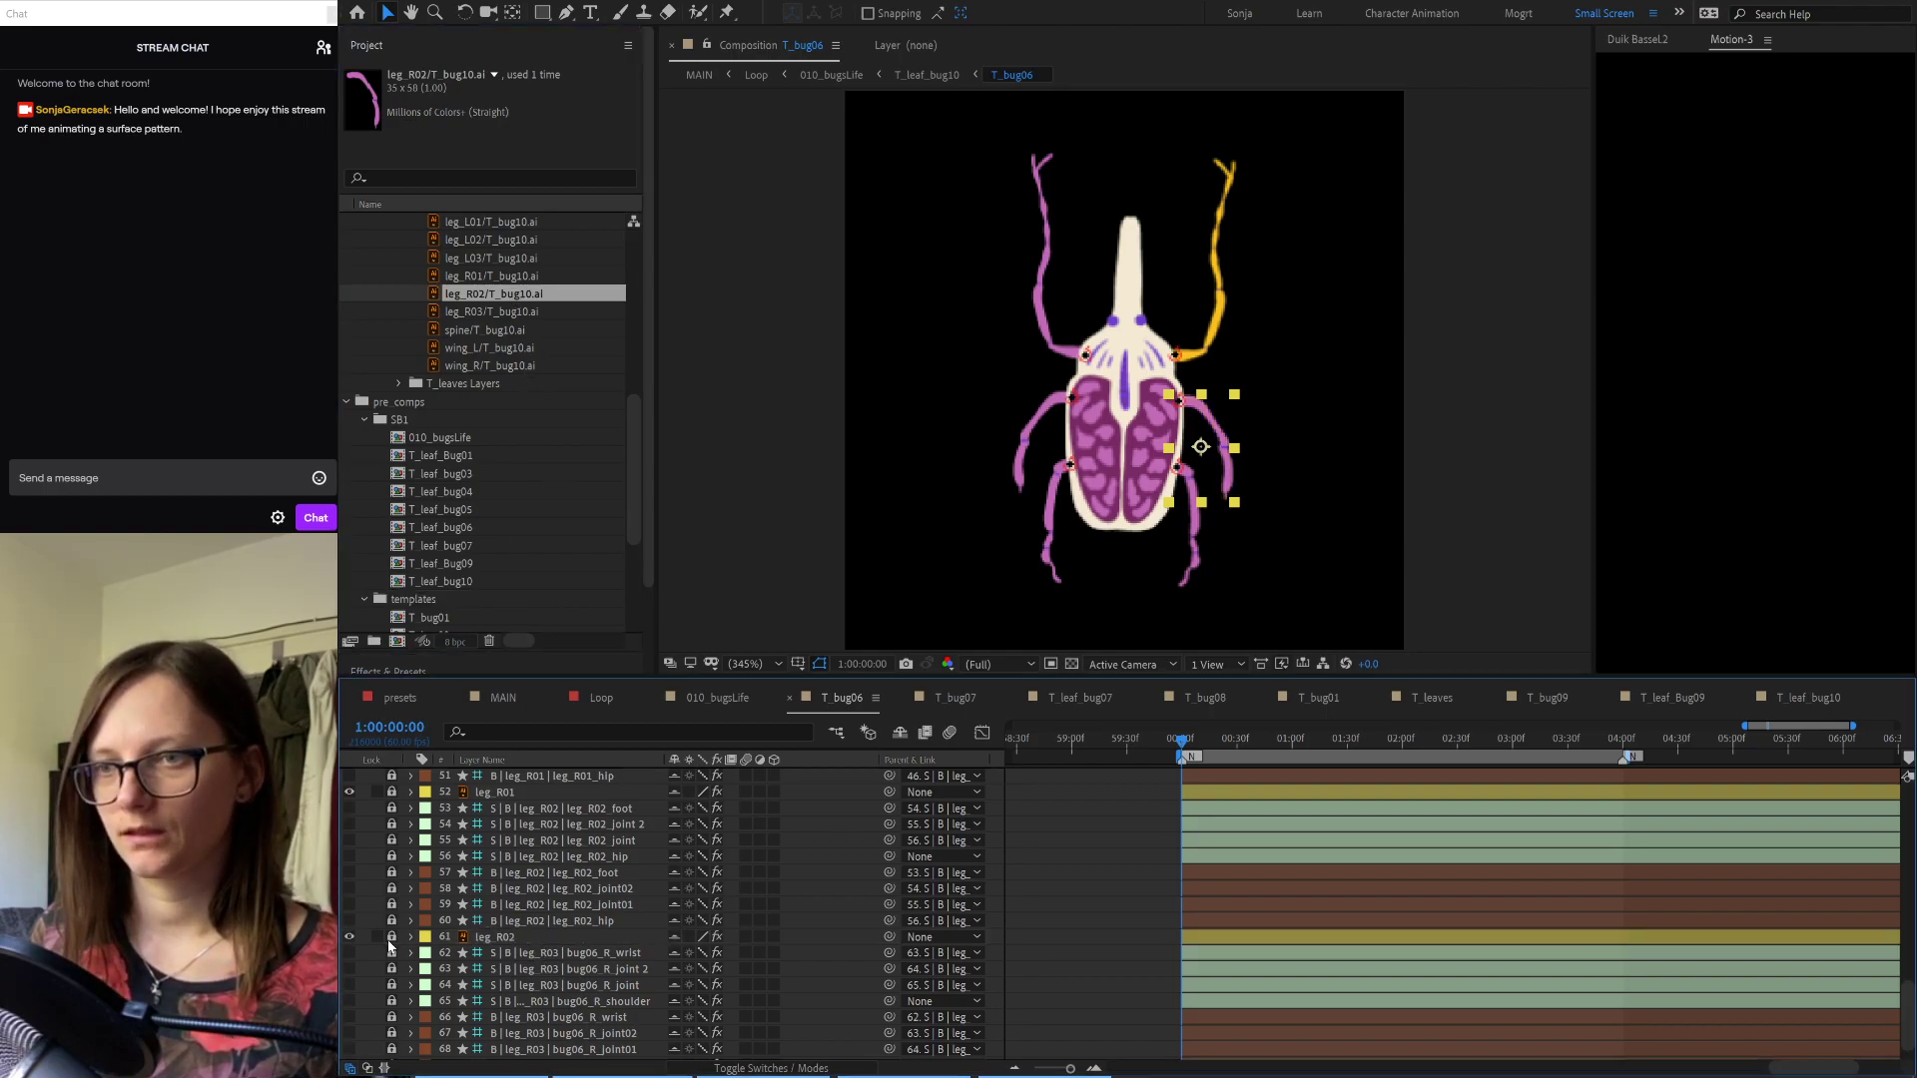
# Step: Replace the leg_R03 artwork layer's source with leg_R03/T_bug10.ai, relock it, and hide the shy layers
pyautogui.scroll(-1, 554, 959)
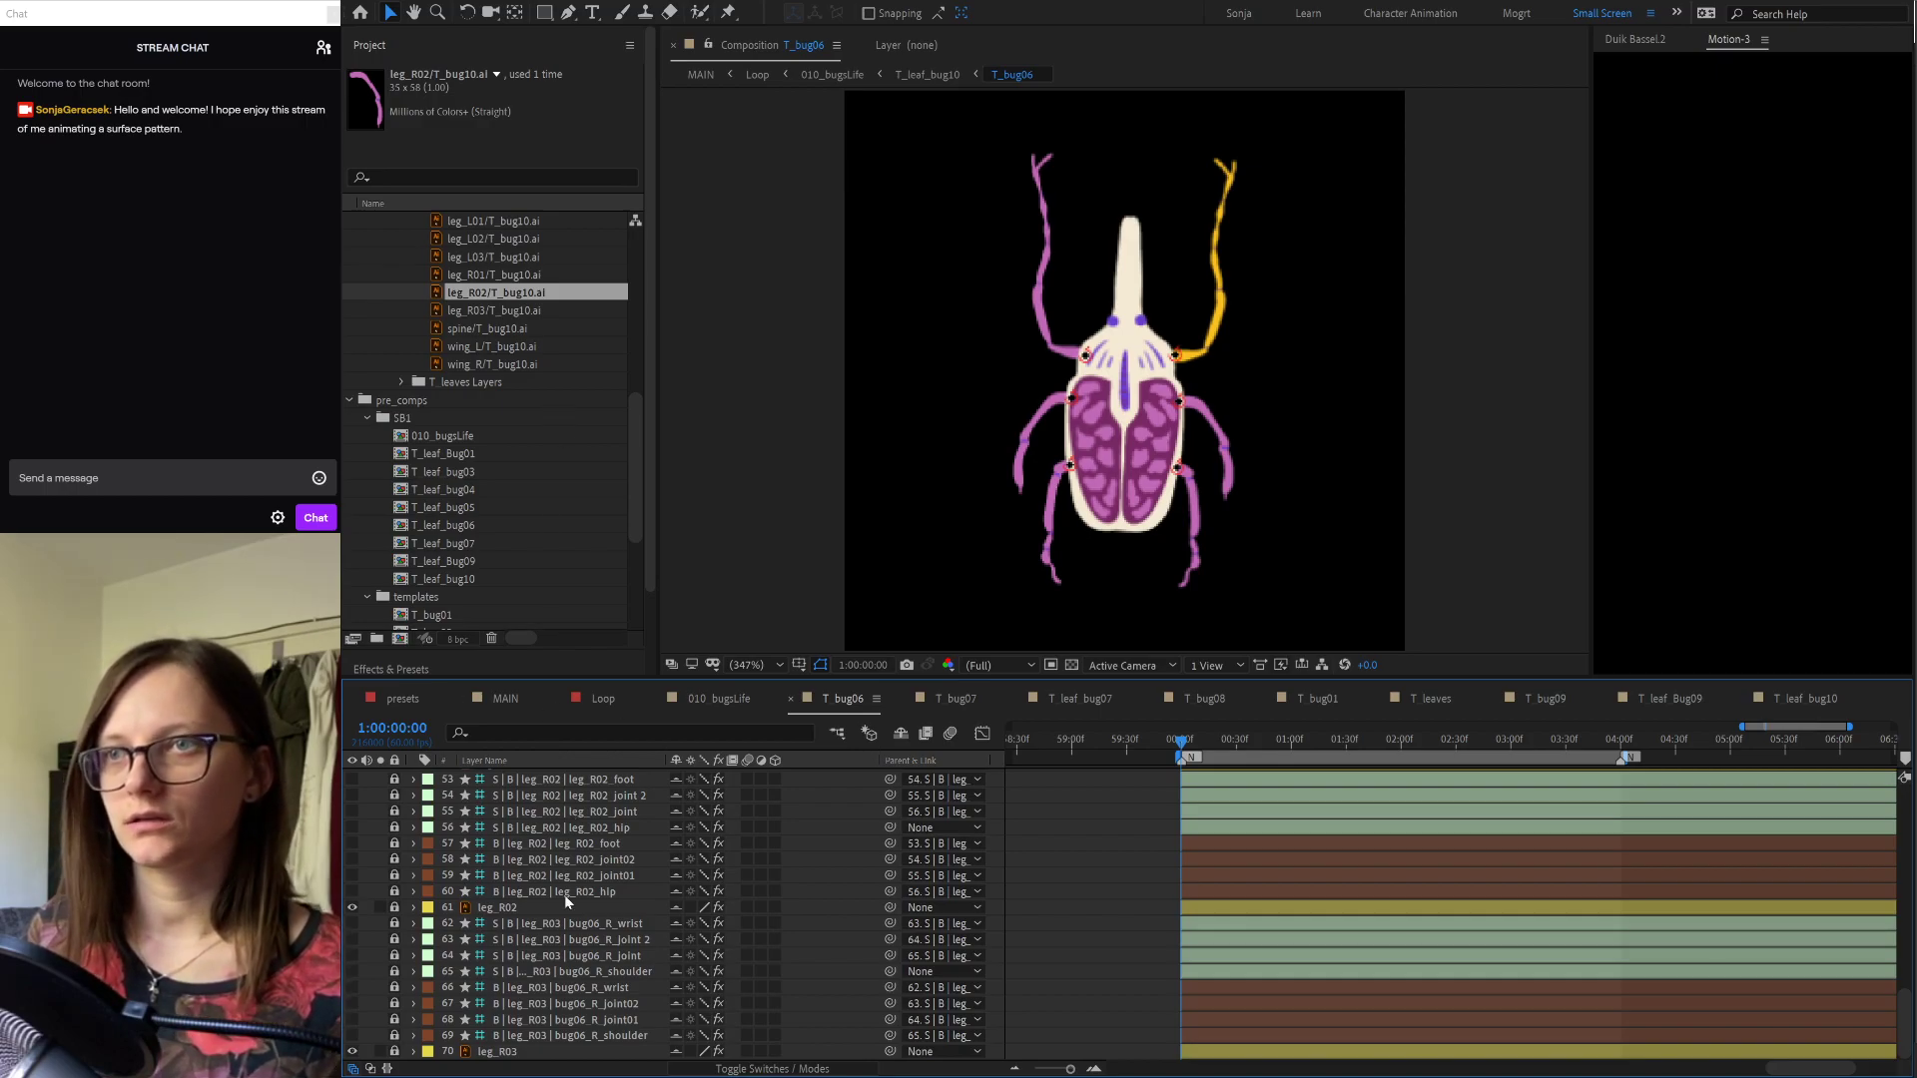
pyautogui.click(470, 1054)
pyautogui.click(491, 1054)
pyautogui.click(499, 311)
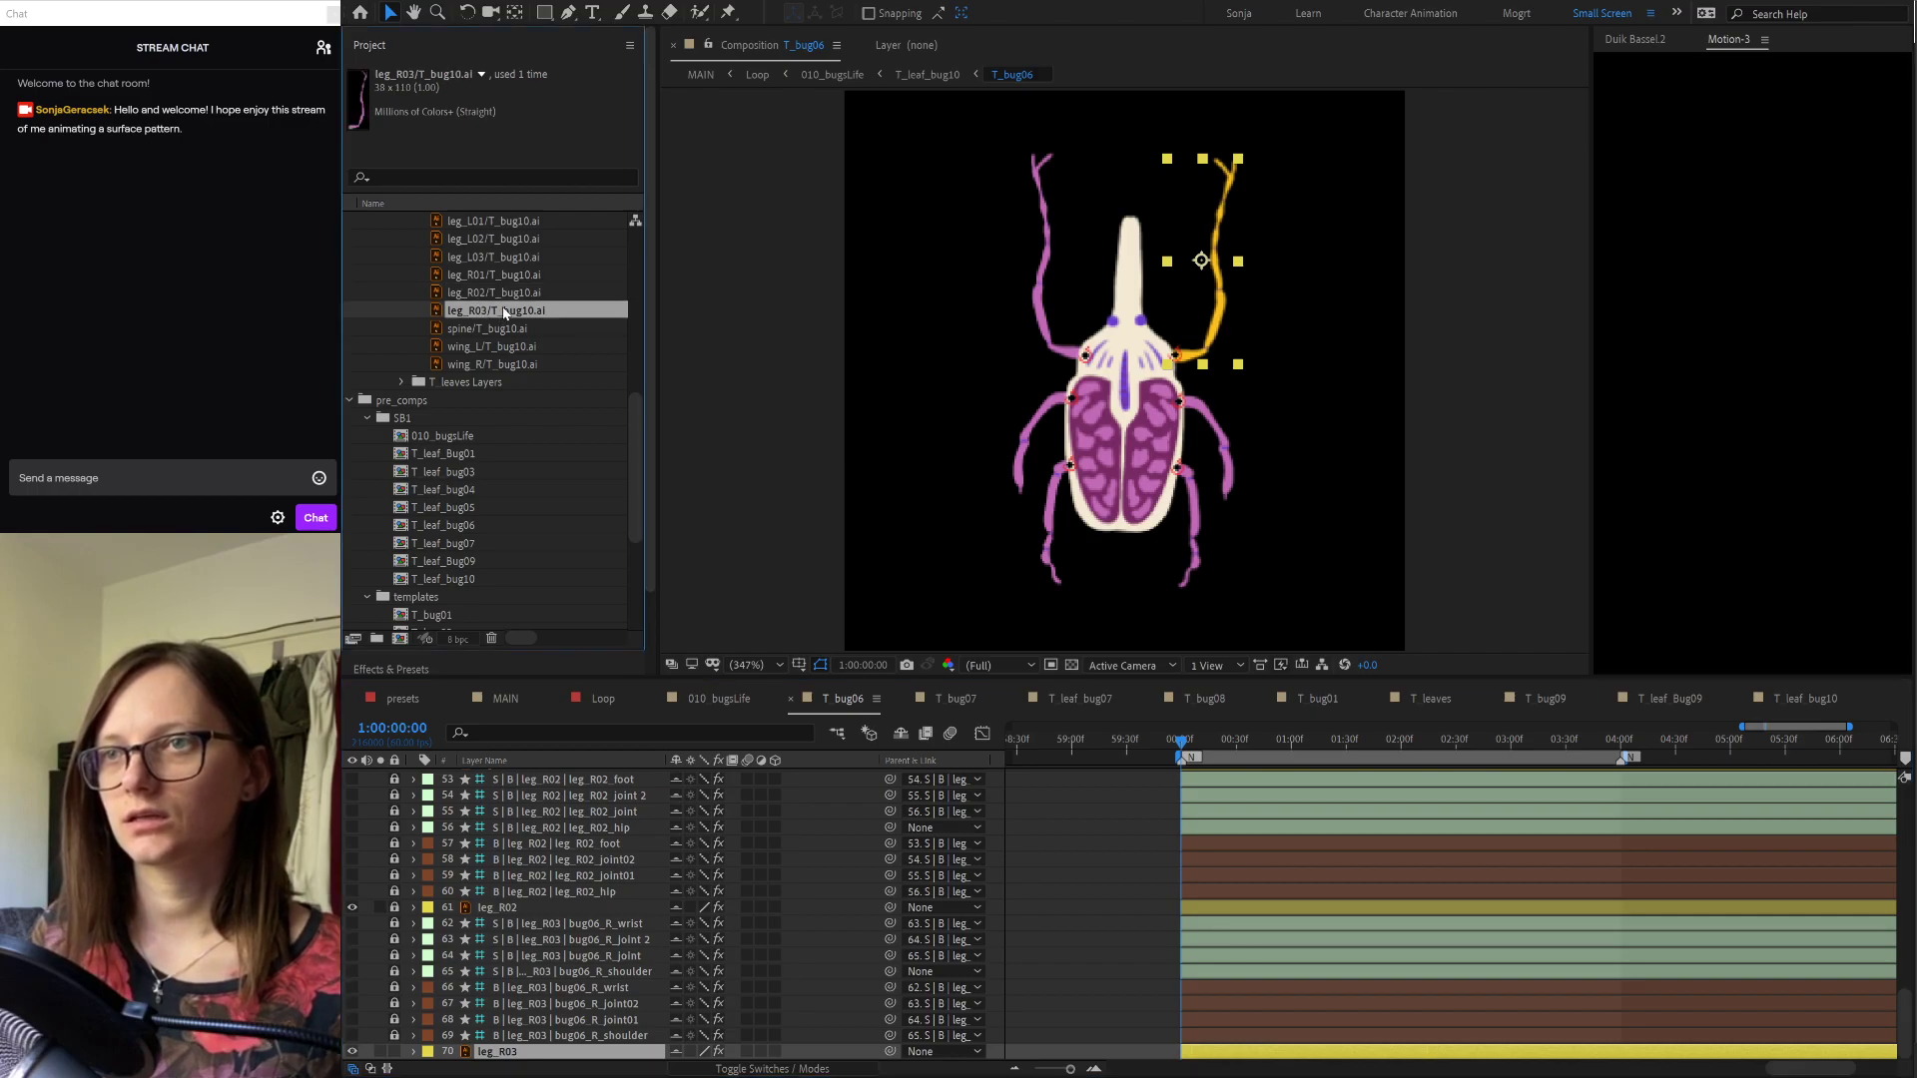
pyautogui.click(521, 1054)
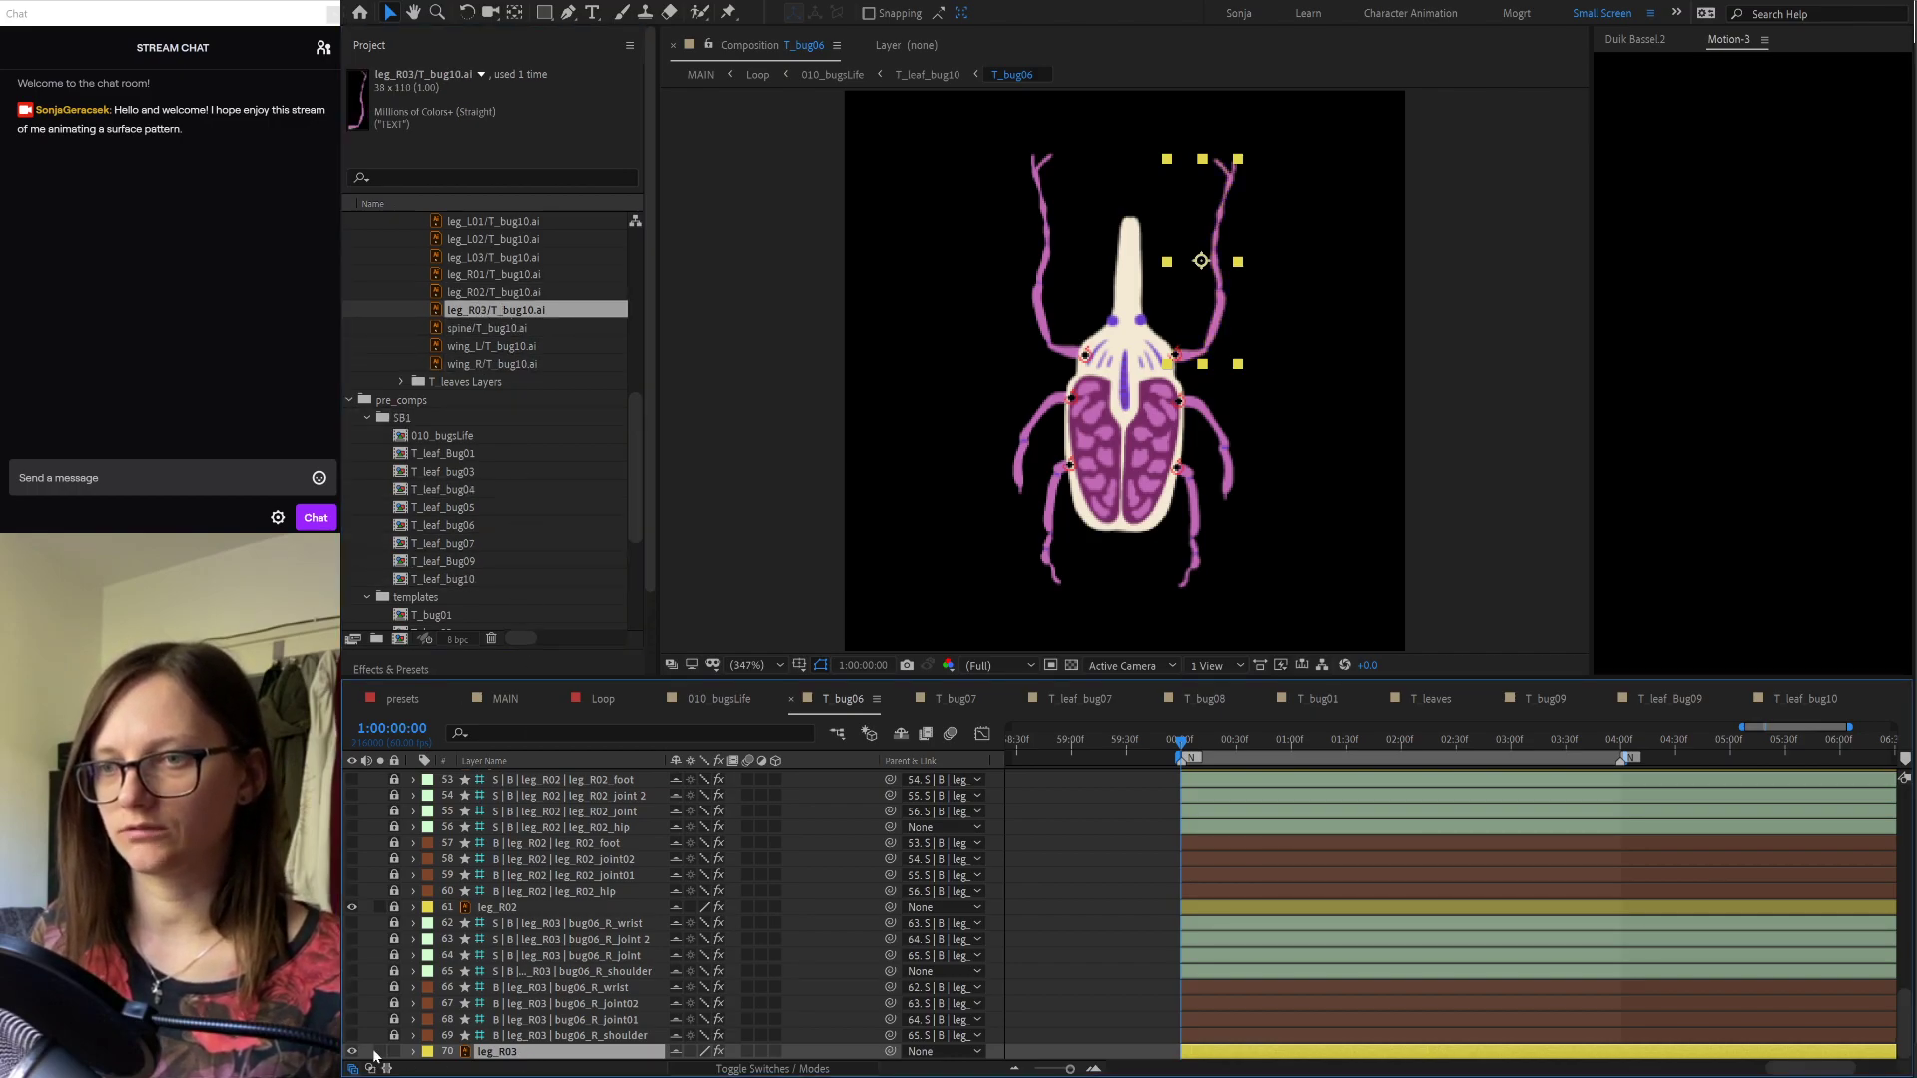
pyautogui.click(901, 734)
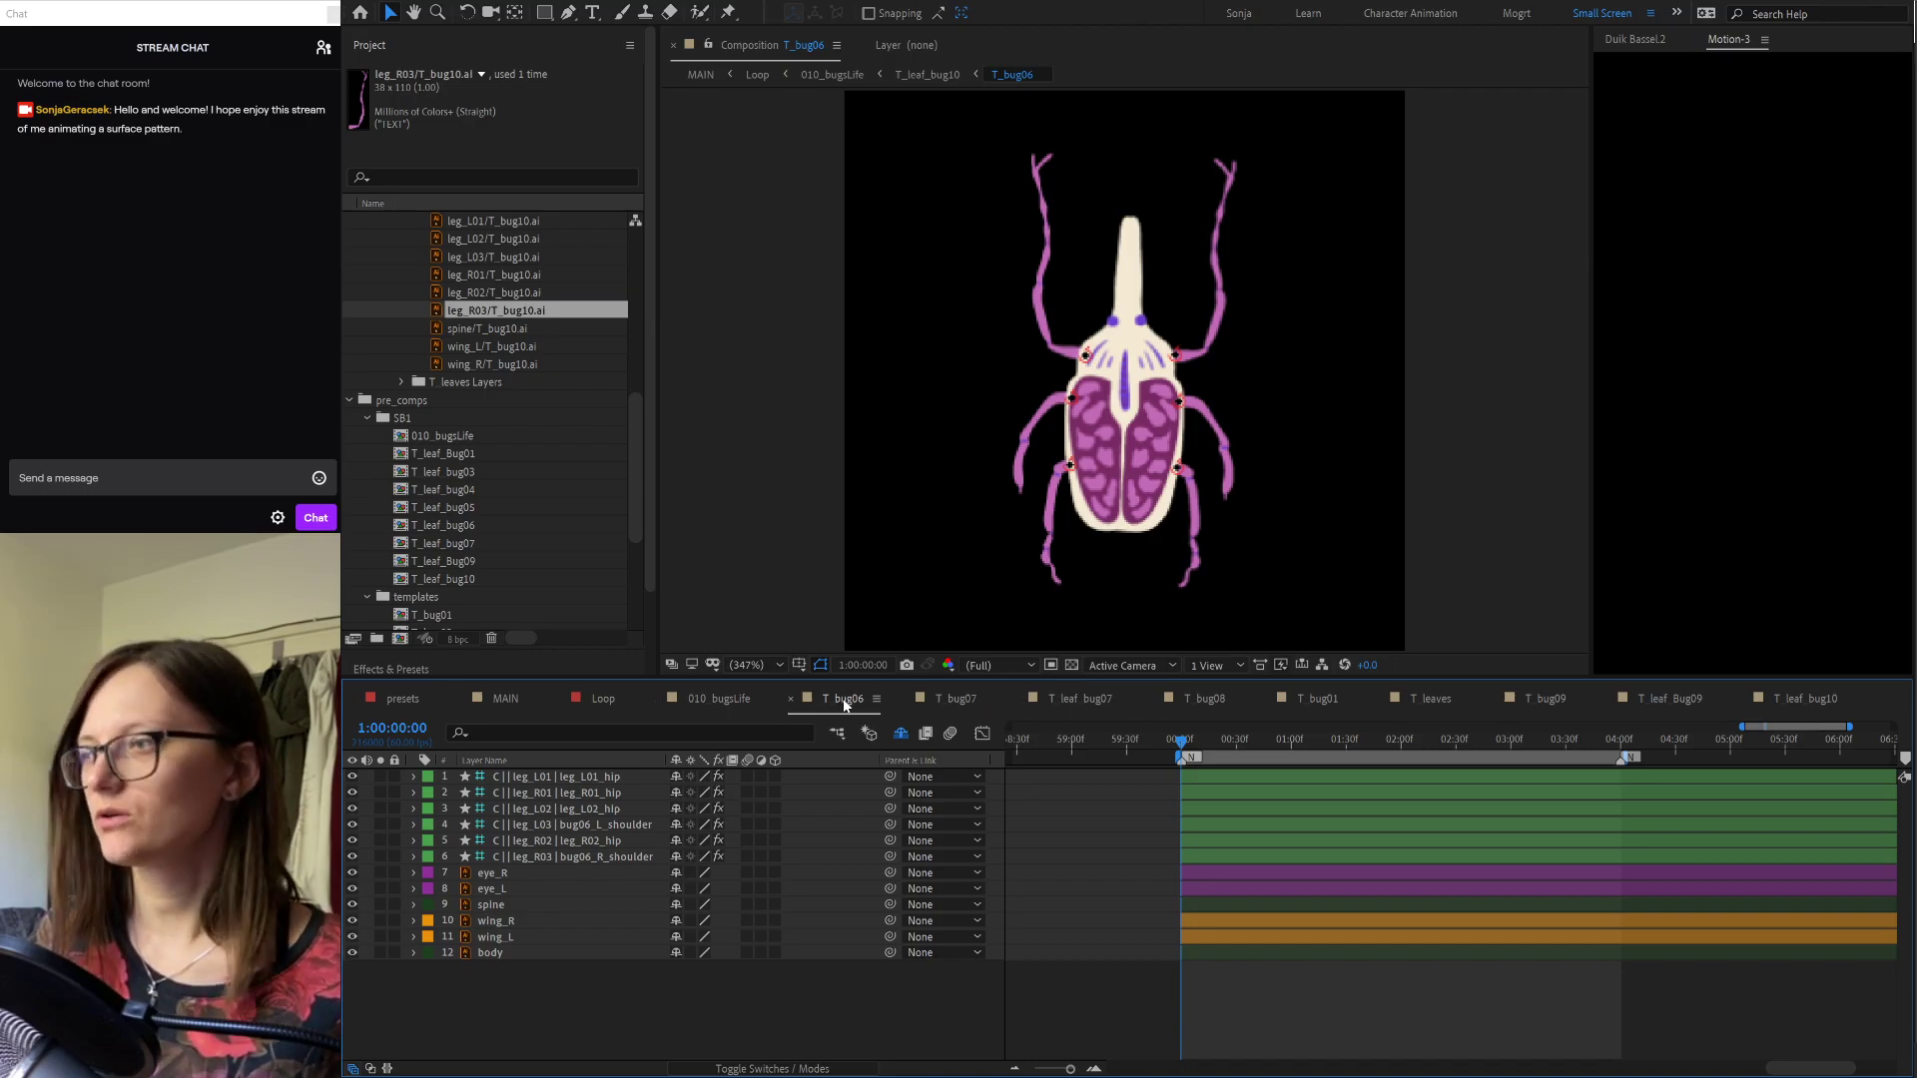
# Step: Examine T_leaf_bug10, the templates folder and T_bug06's shy layers to see which bug composition the artwork was swapped in
pyautogui.click(1817, 706)
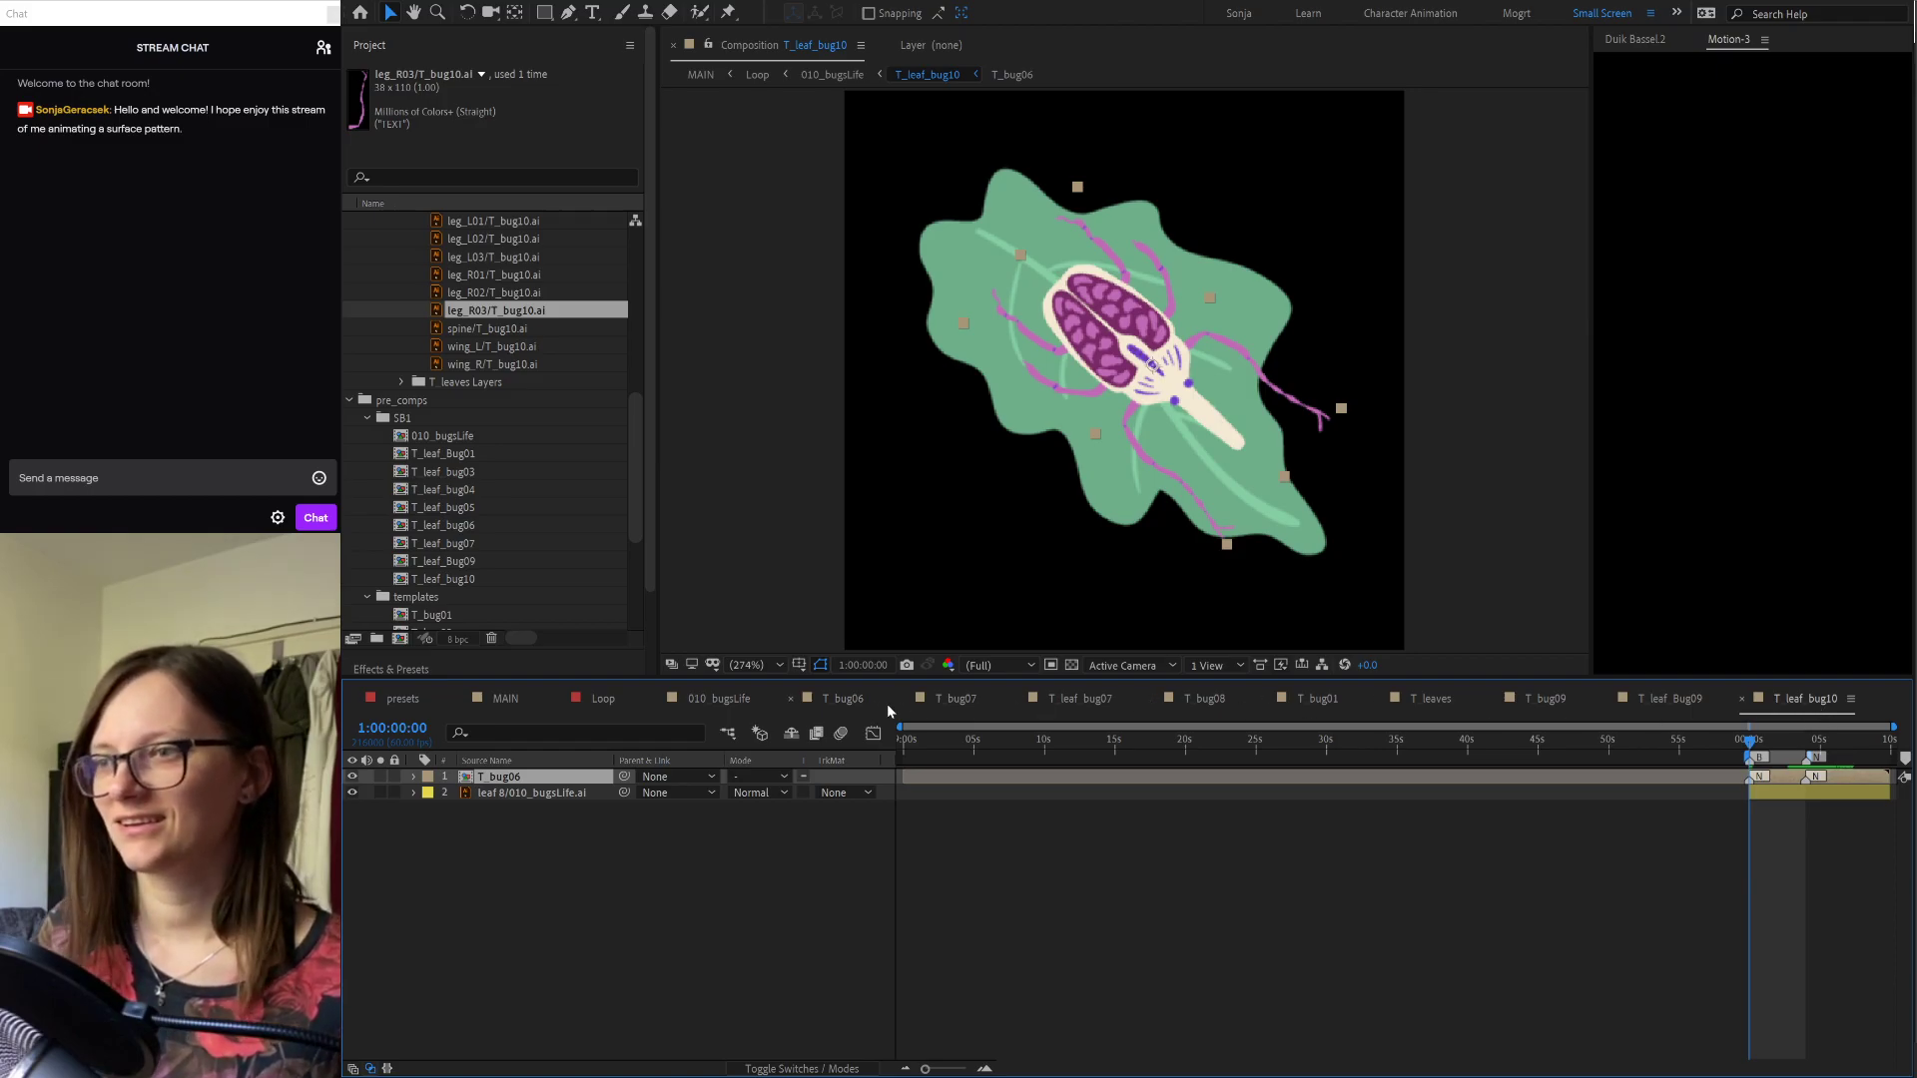
pyautogui.click(848, 701)
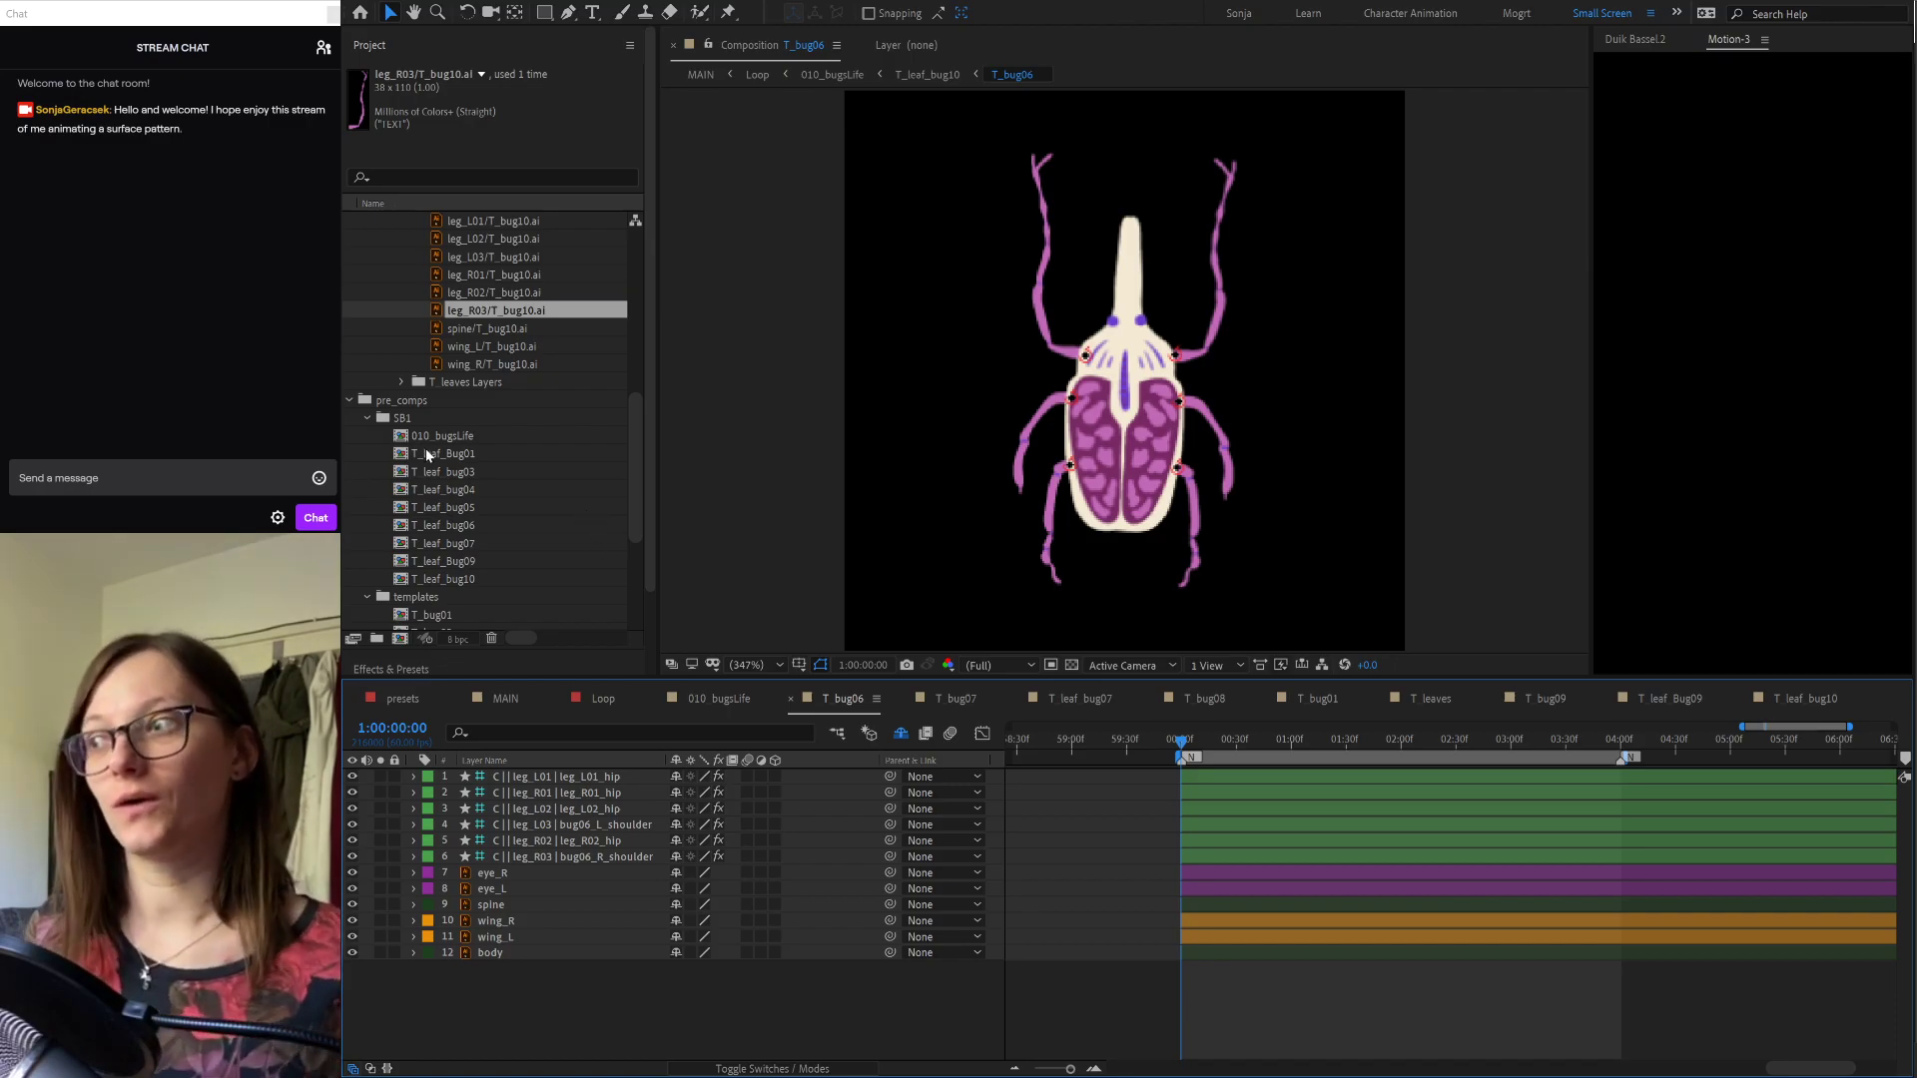
pyautogui.scroll(-1, 508, 503)
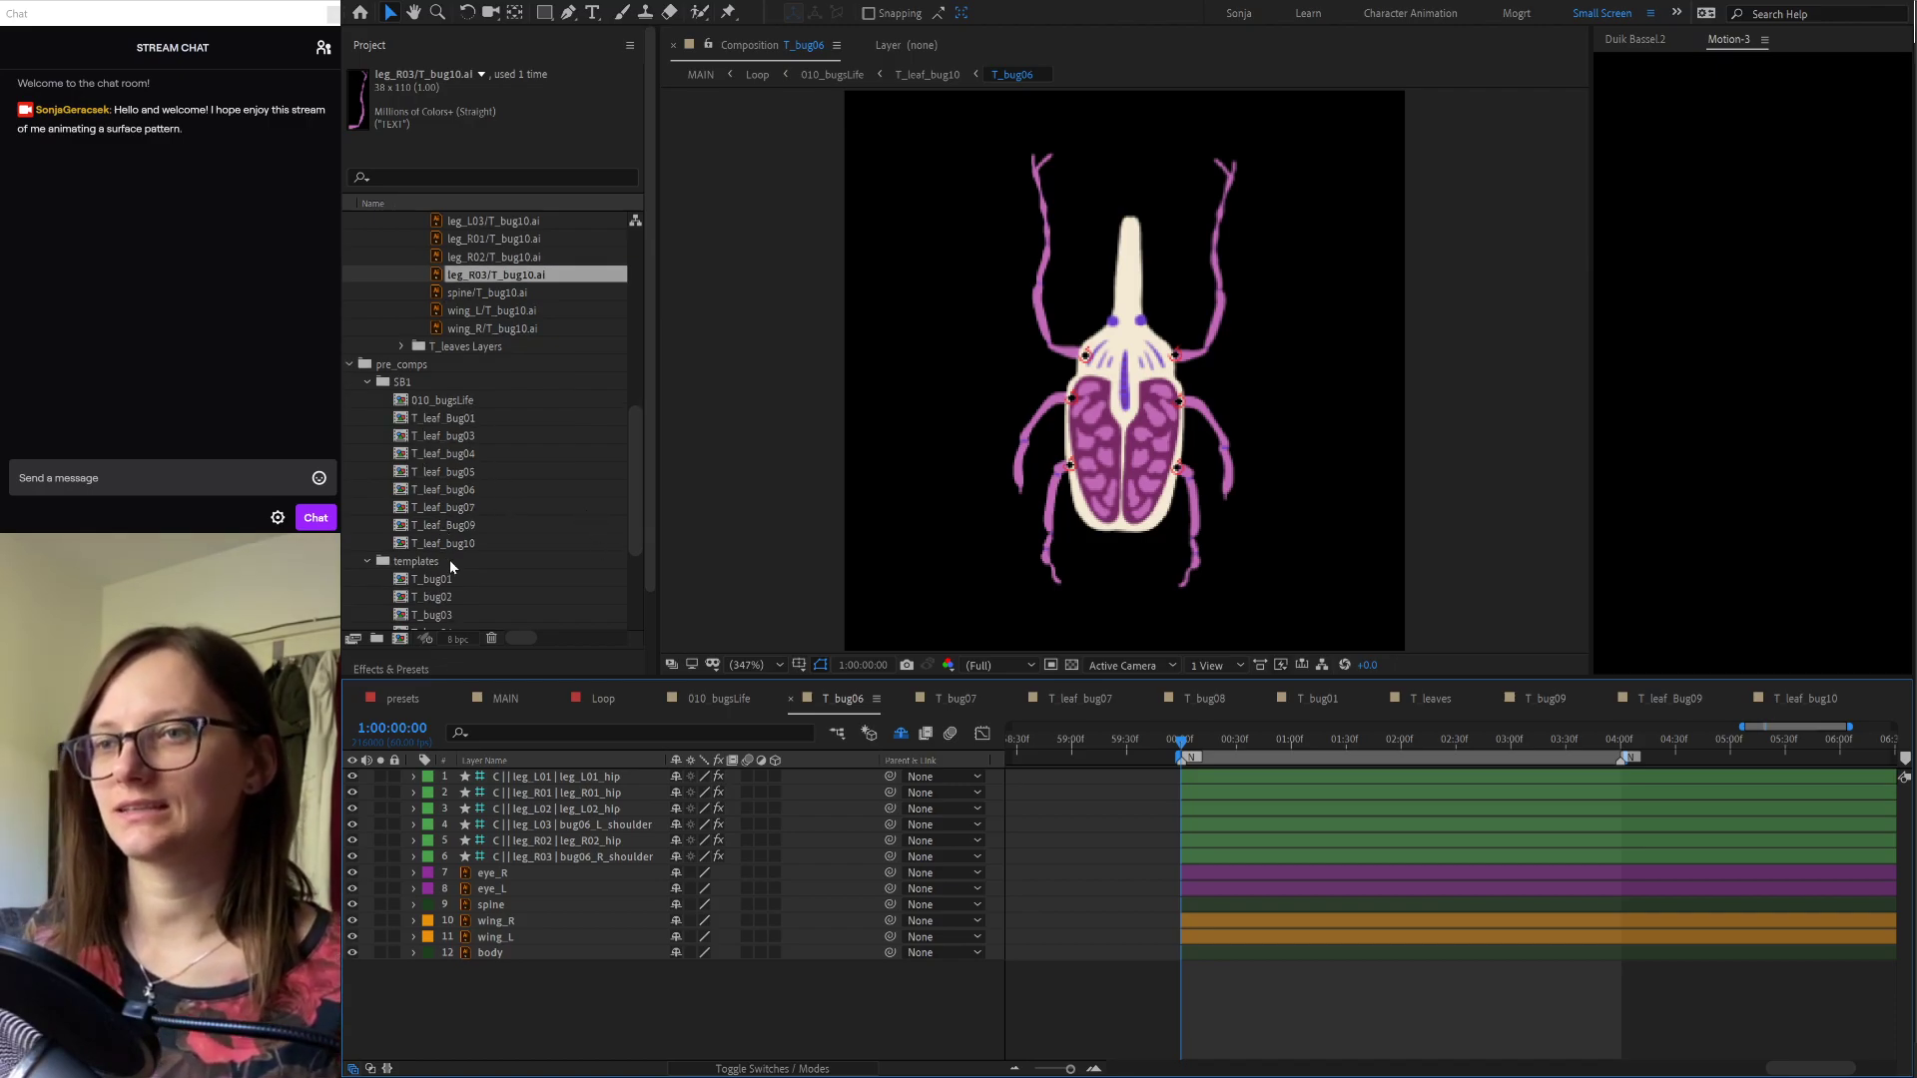
pyautogui.doubleClick(465, 542)
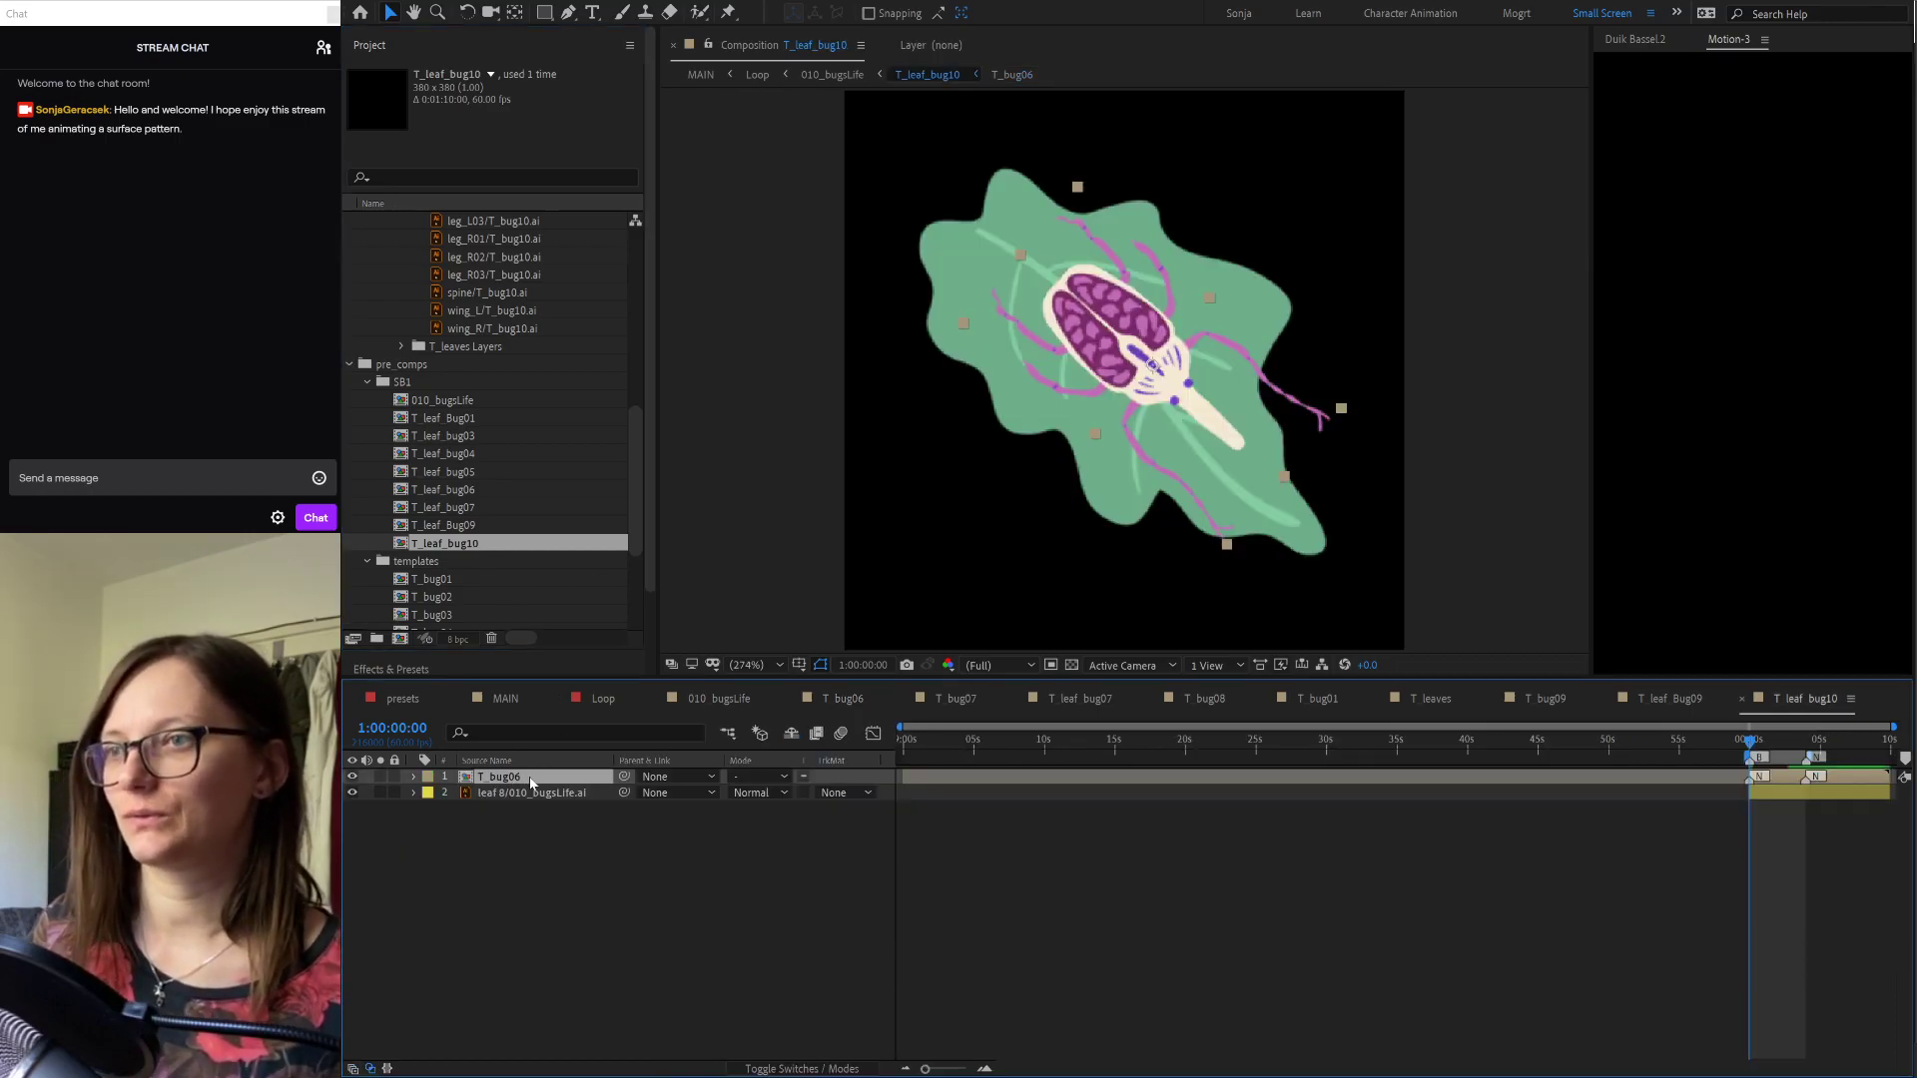
pyautogui.scroll(-3, 540, 609)
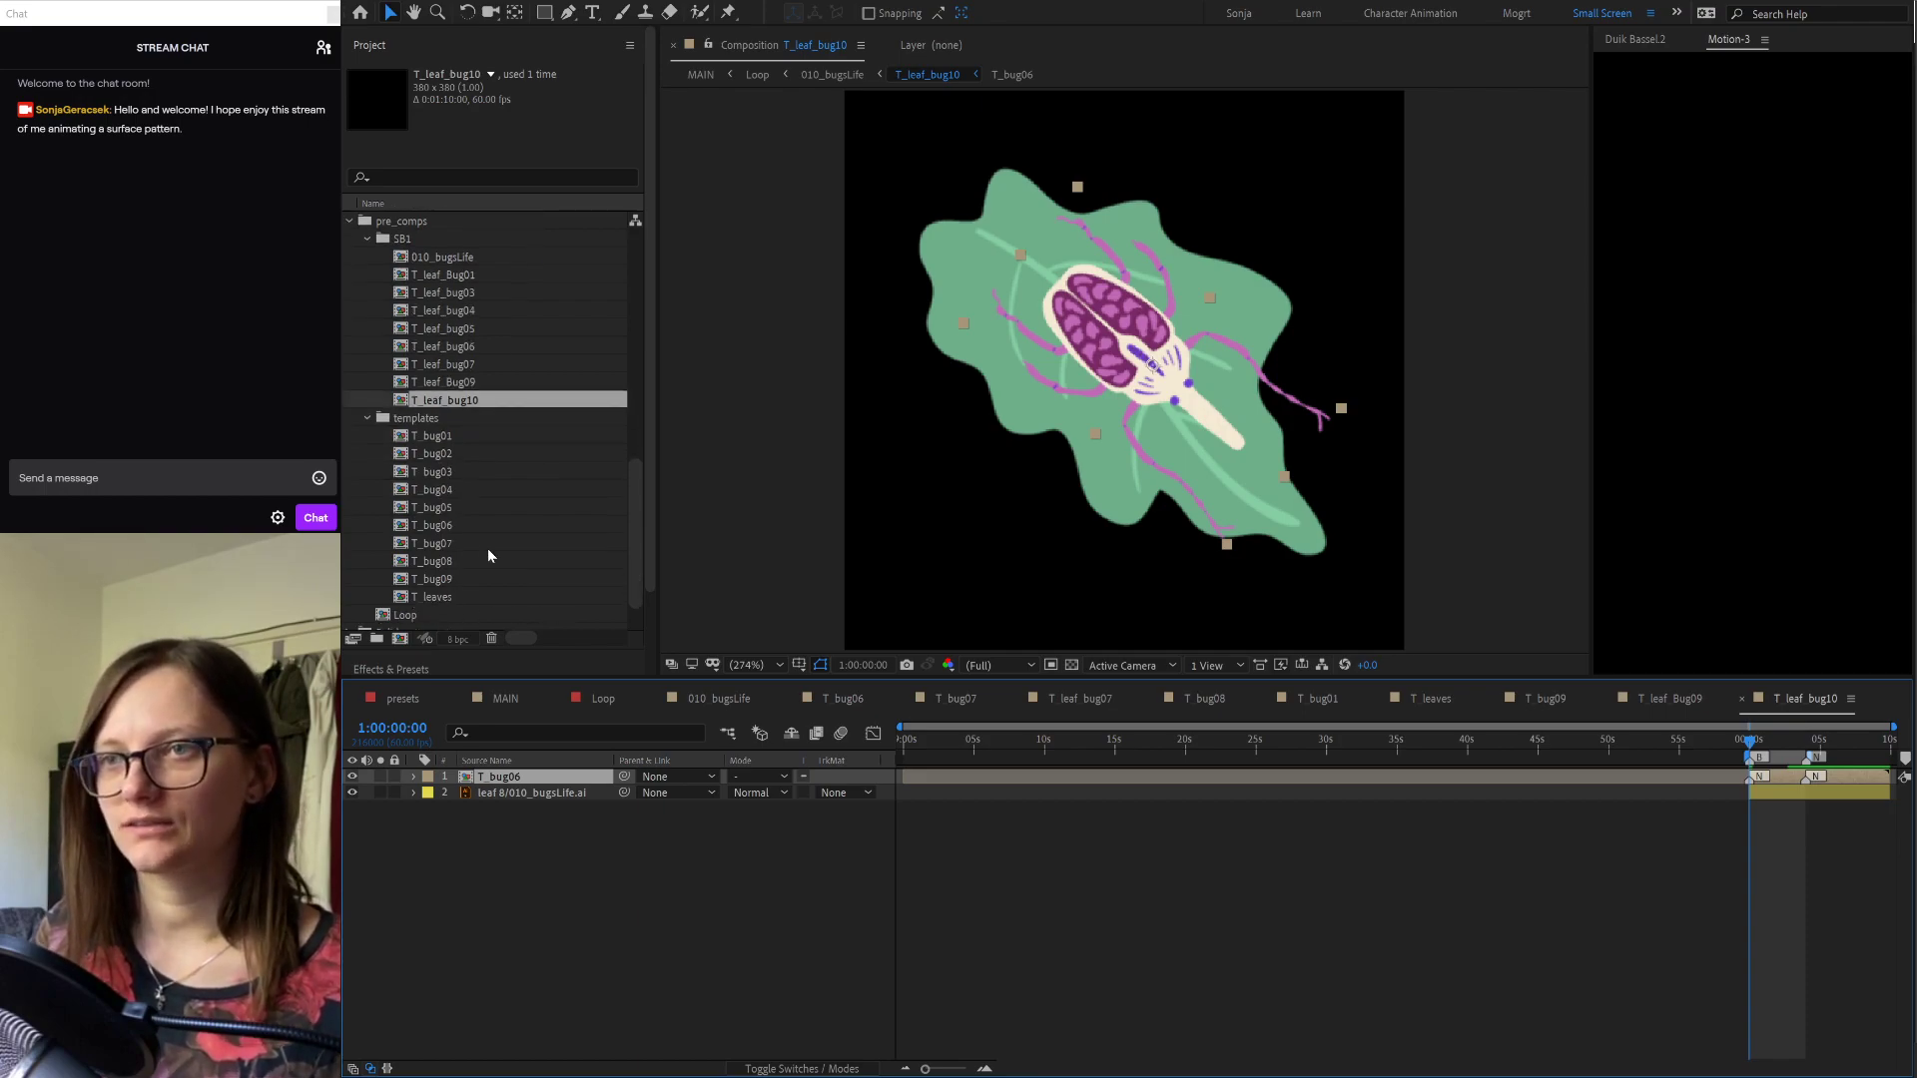
pyautogui.click(435, 582)
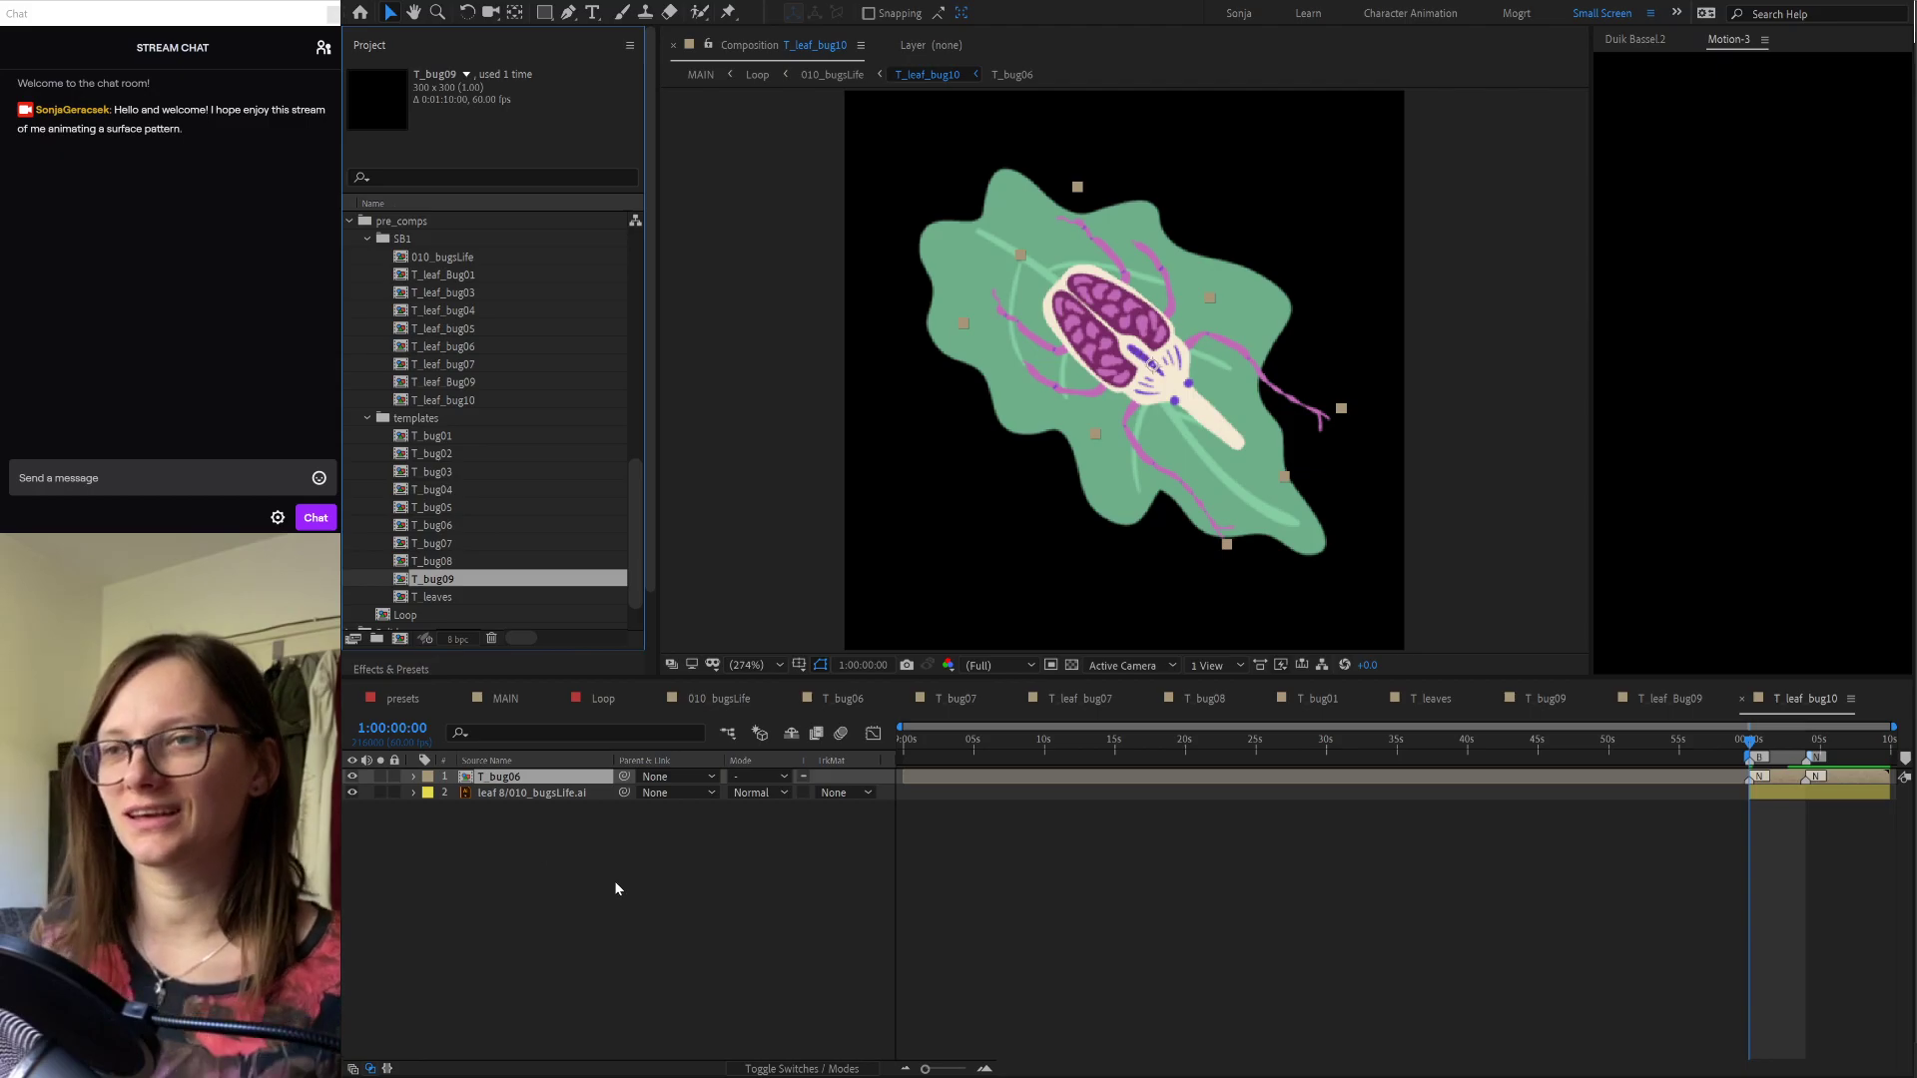
pyautogui.doubleClick(537, 776)
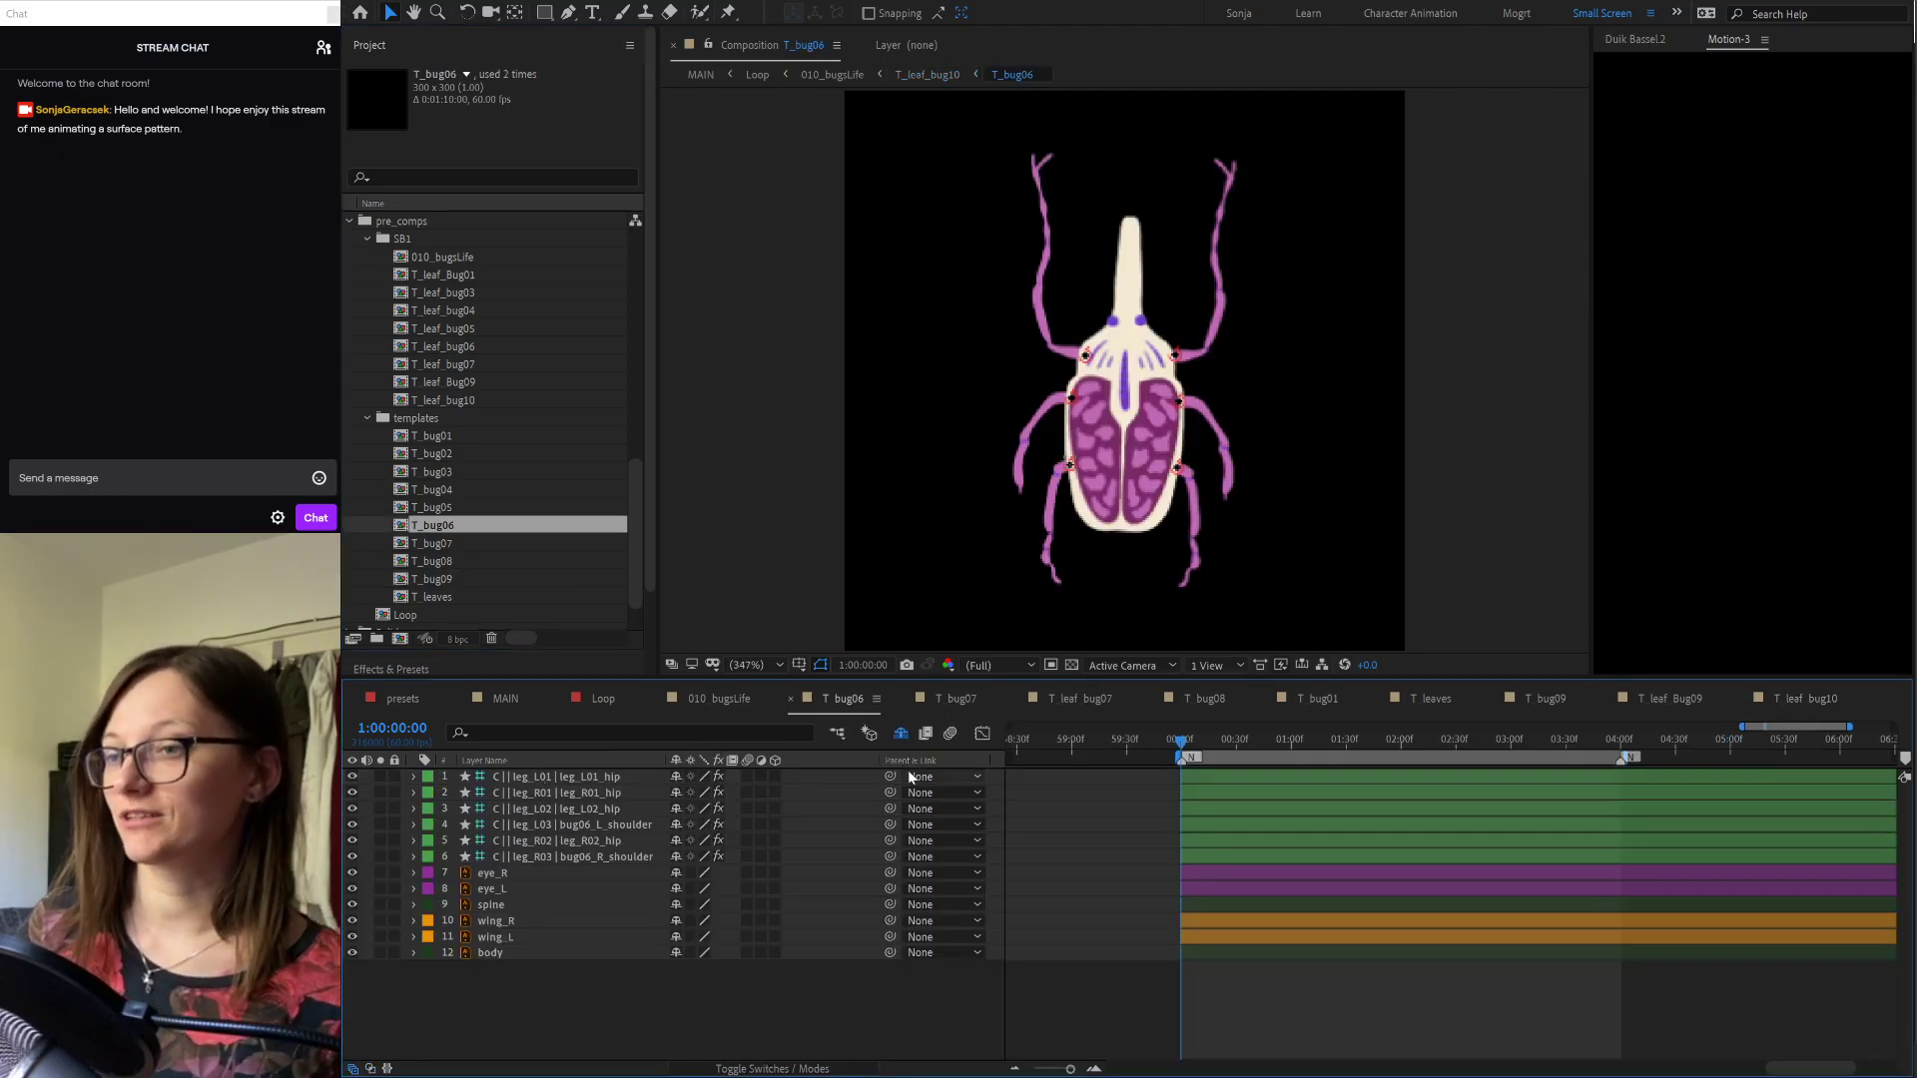
pyautogui.click(900, 733)
pyautogui.scroll(-4, 681, 929)
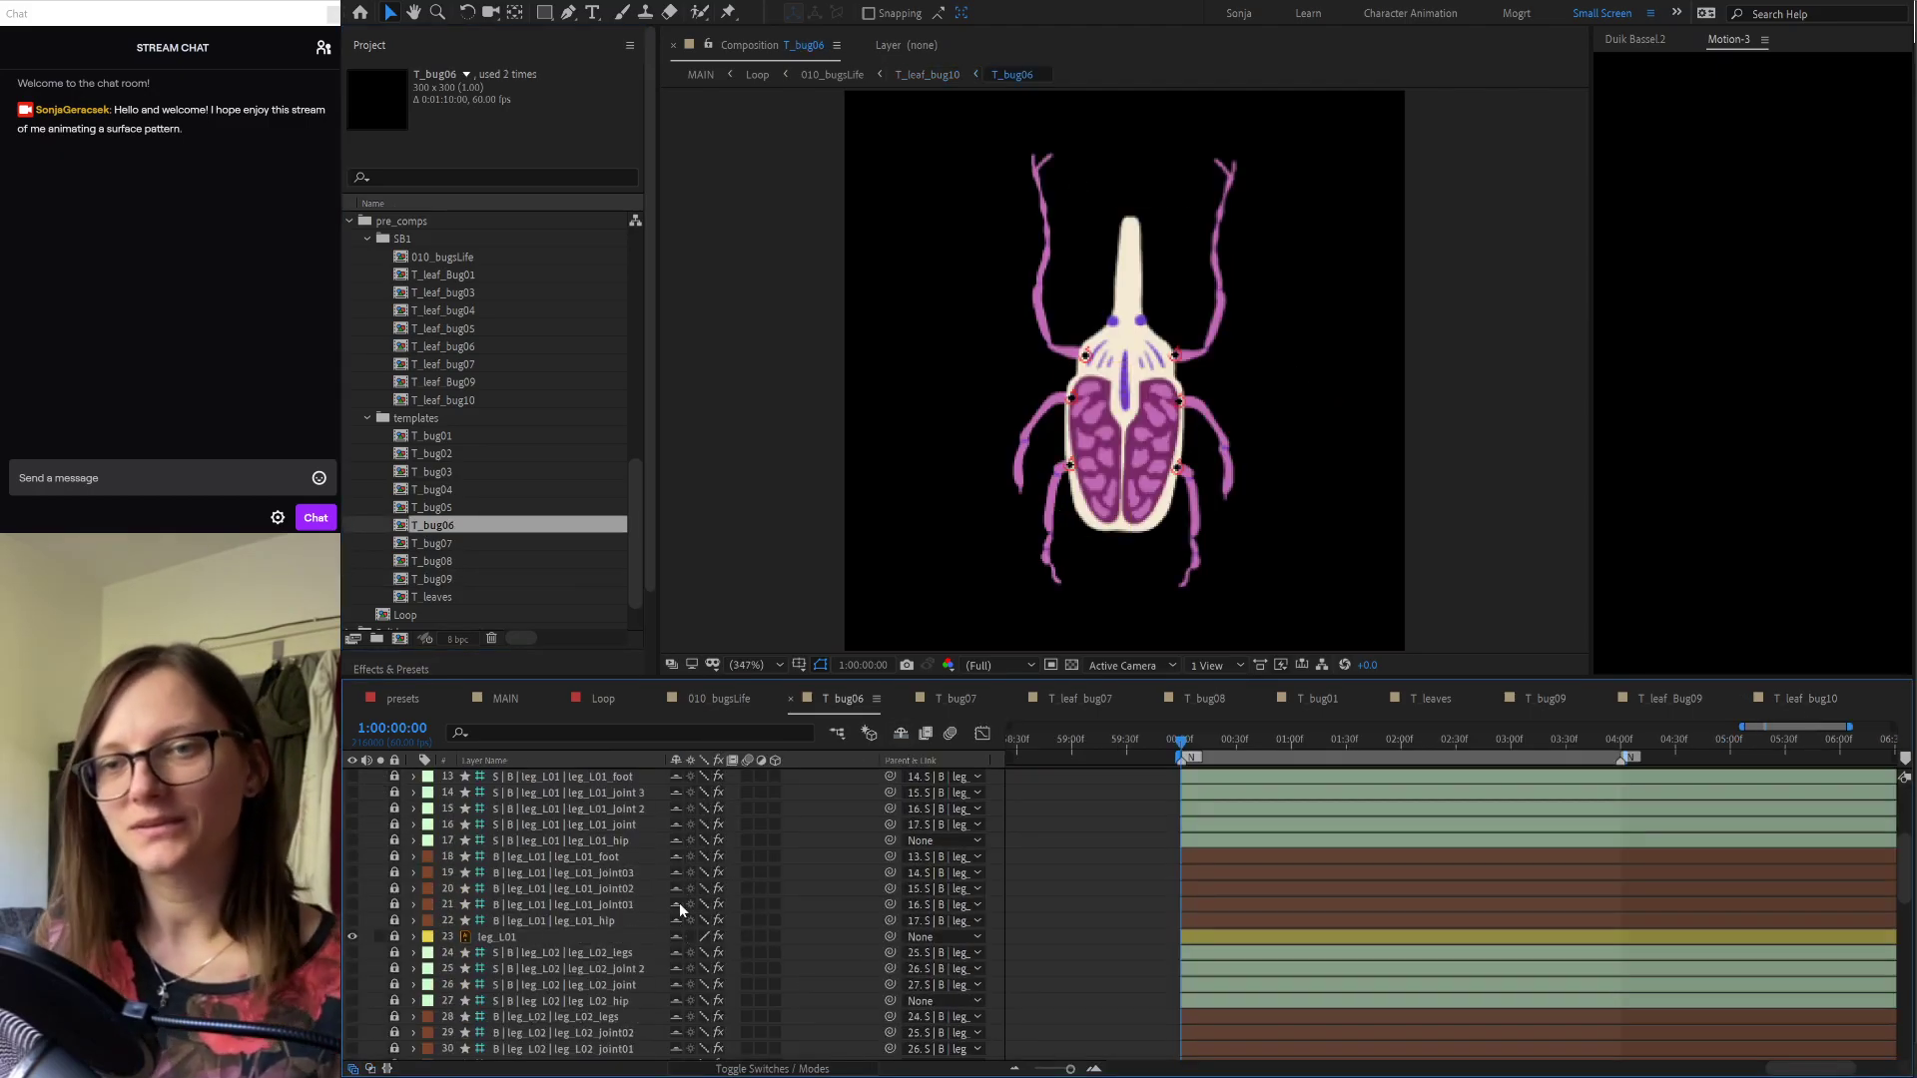
pyautogui.scroll(-6, 679, 903)
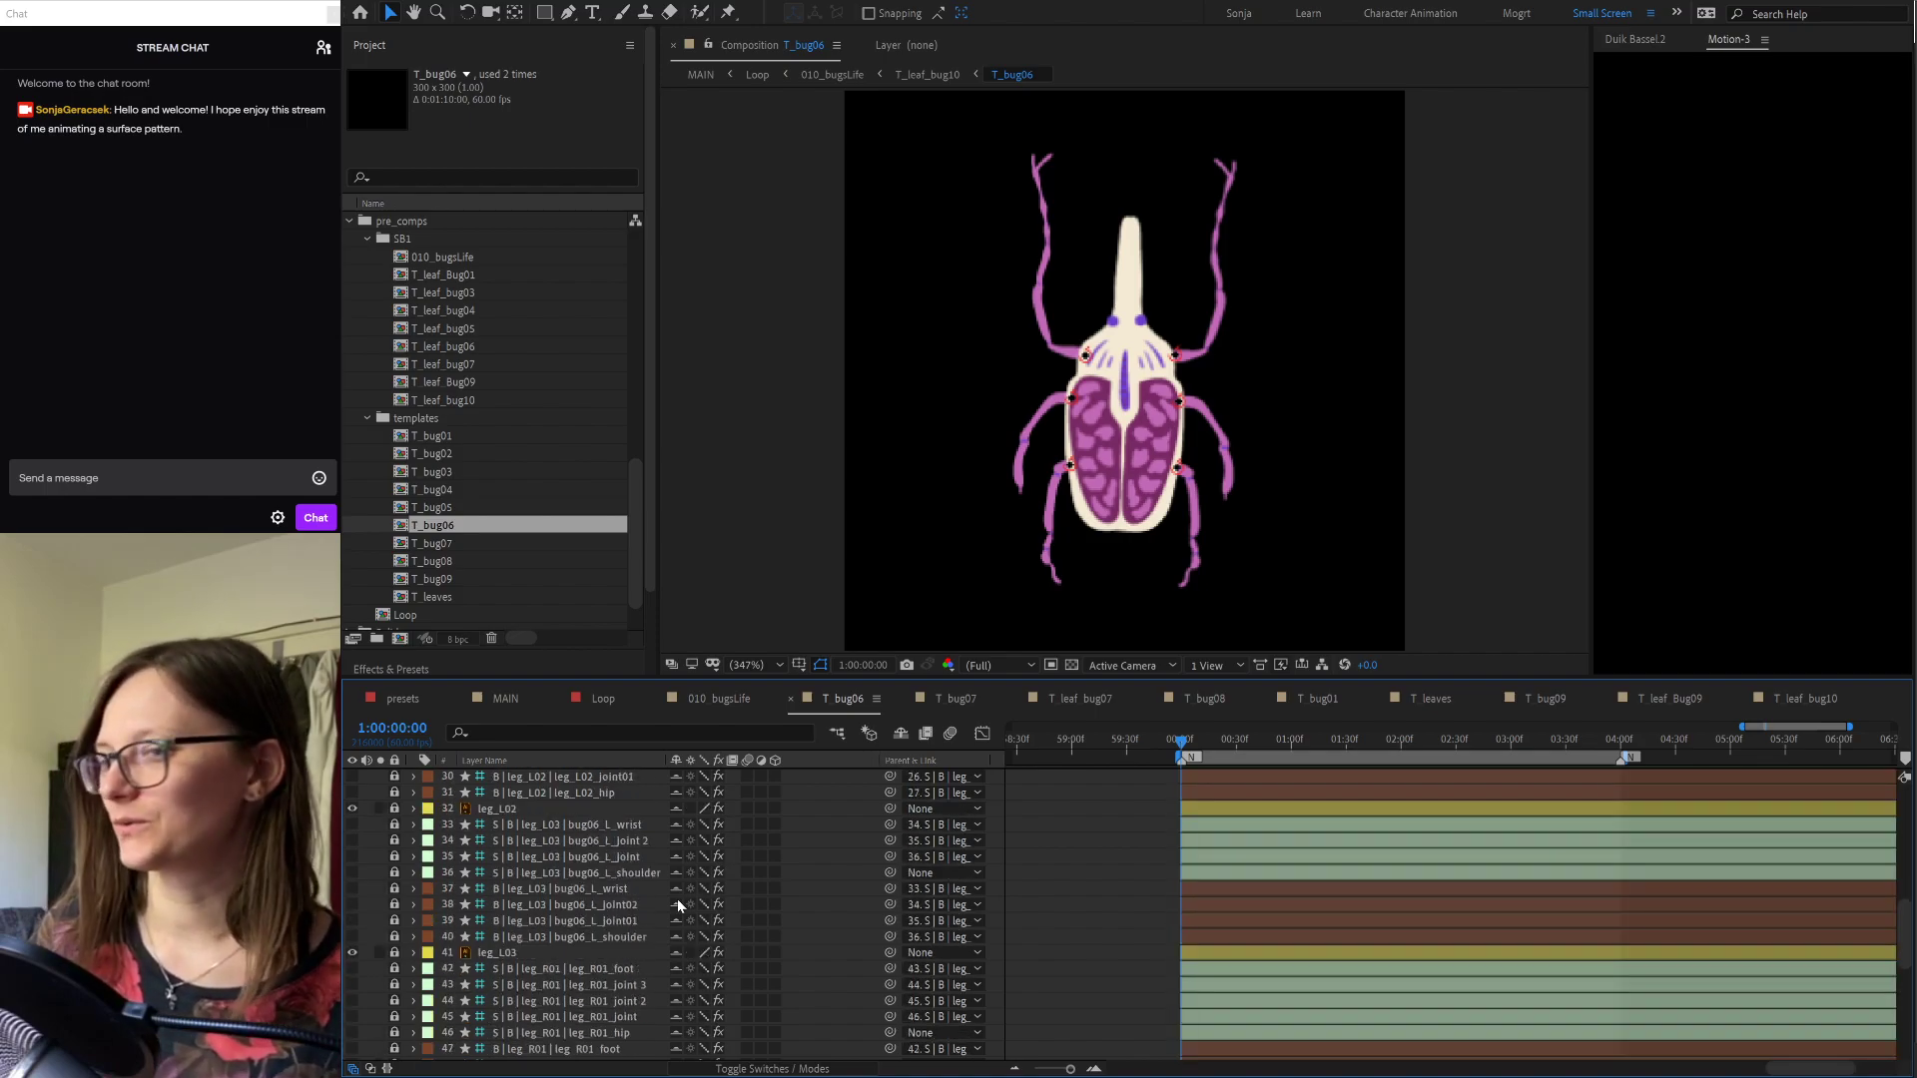
pyautogui.scroll(-5, 678, 906)
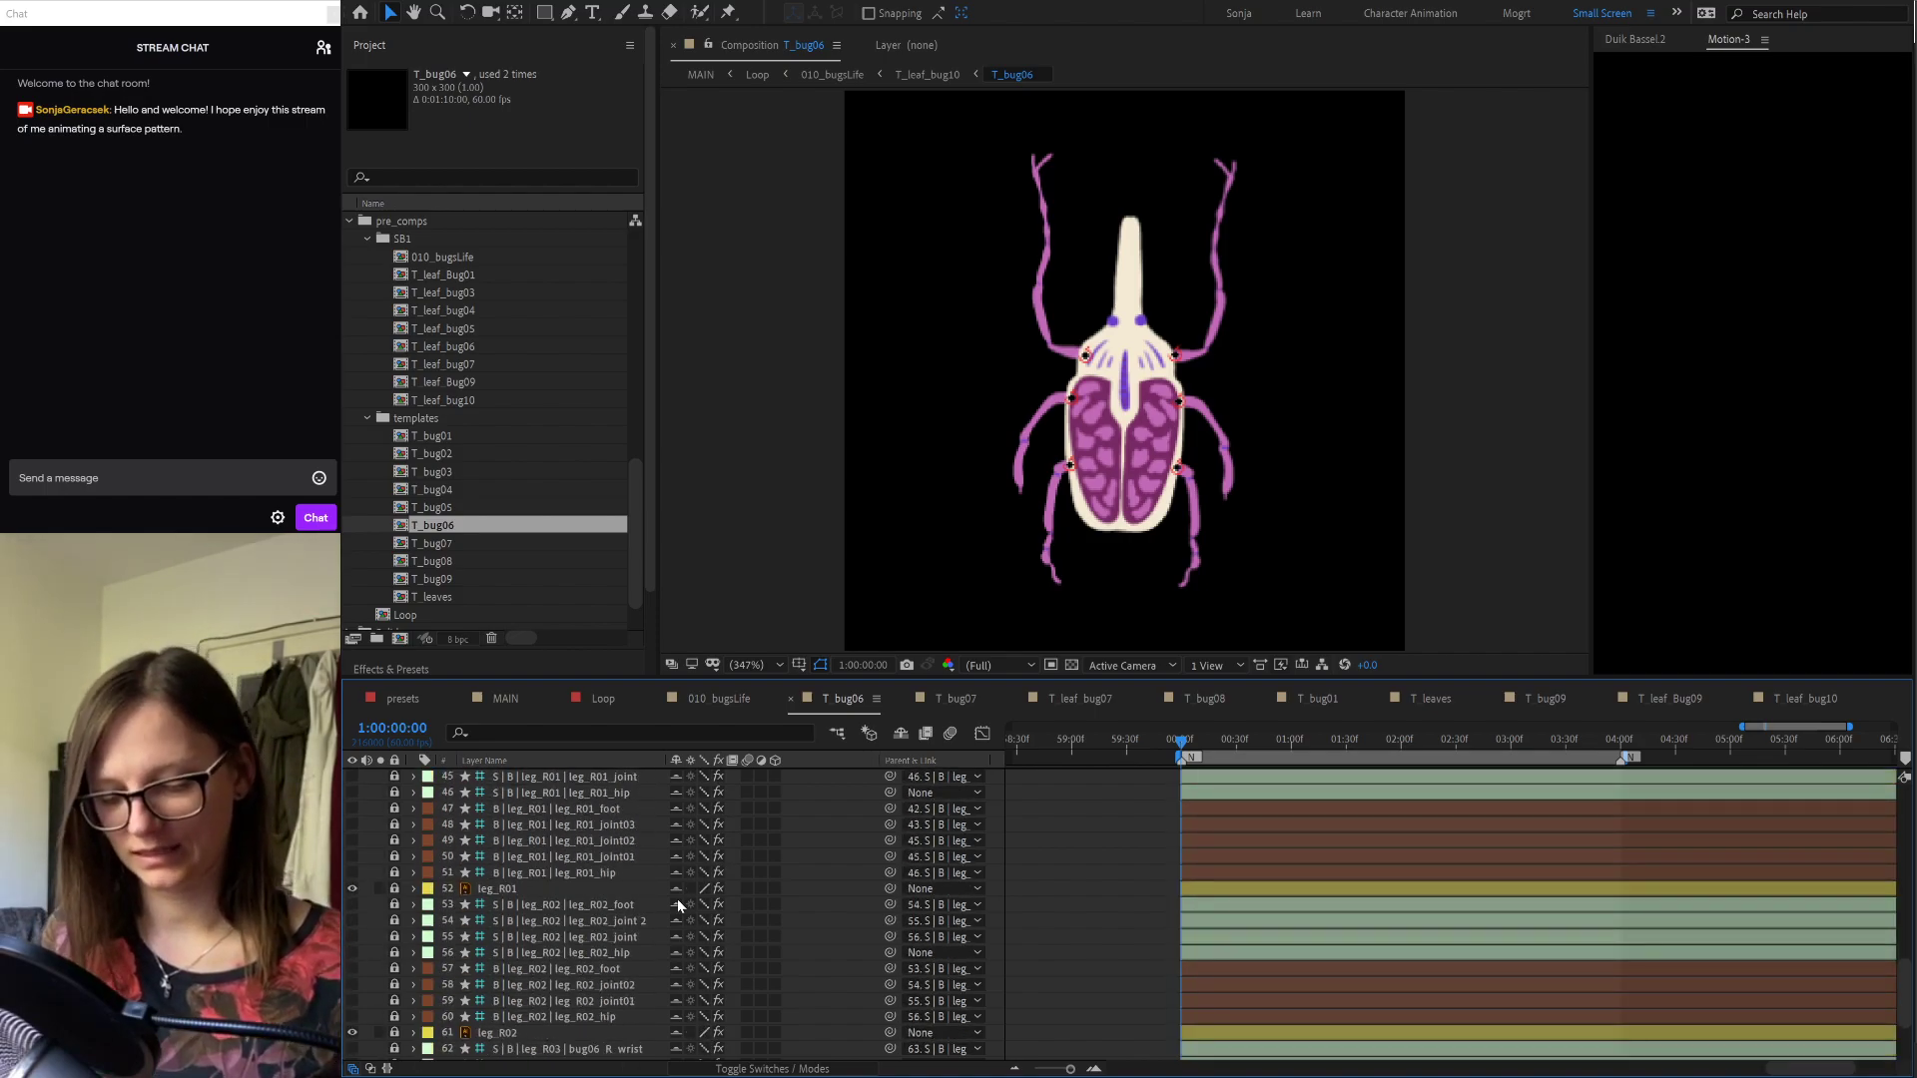
# Step: Undo all the T_bug10.ai artwork replacements in T_bug06, back to its original orange-and-yellow artwork
pyautogui.hotkey('ctrl', 'z')
pyautogui.hotkey('ctrl', 'shift', 'z')
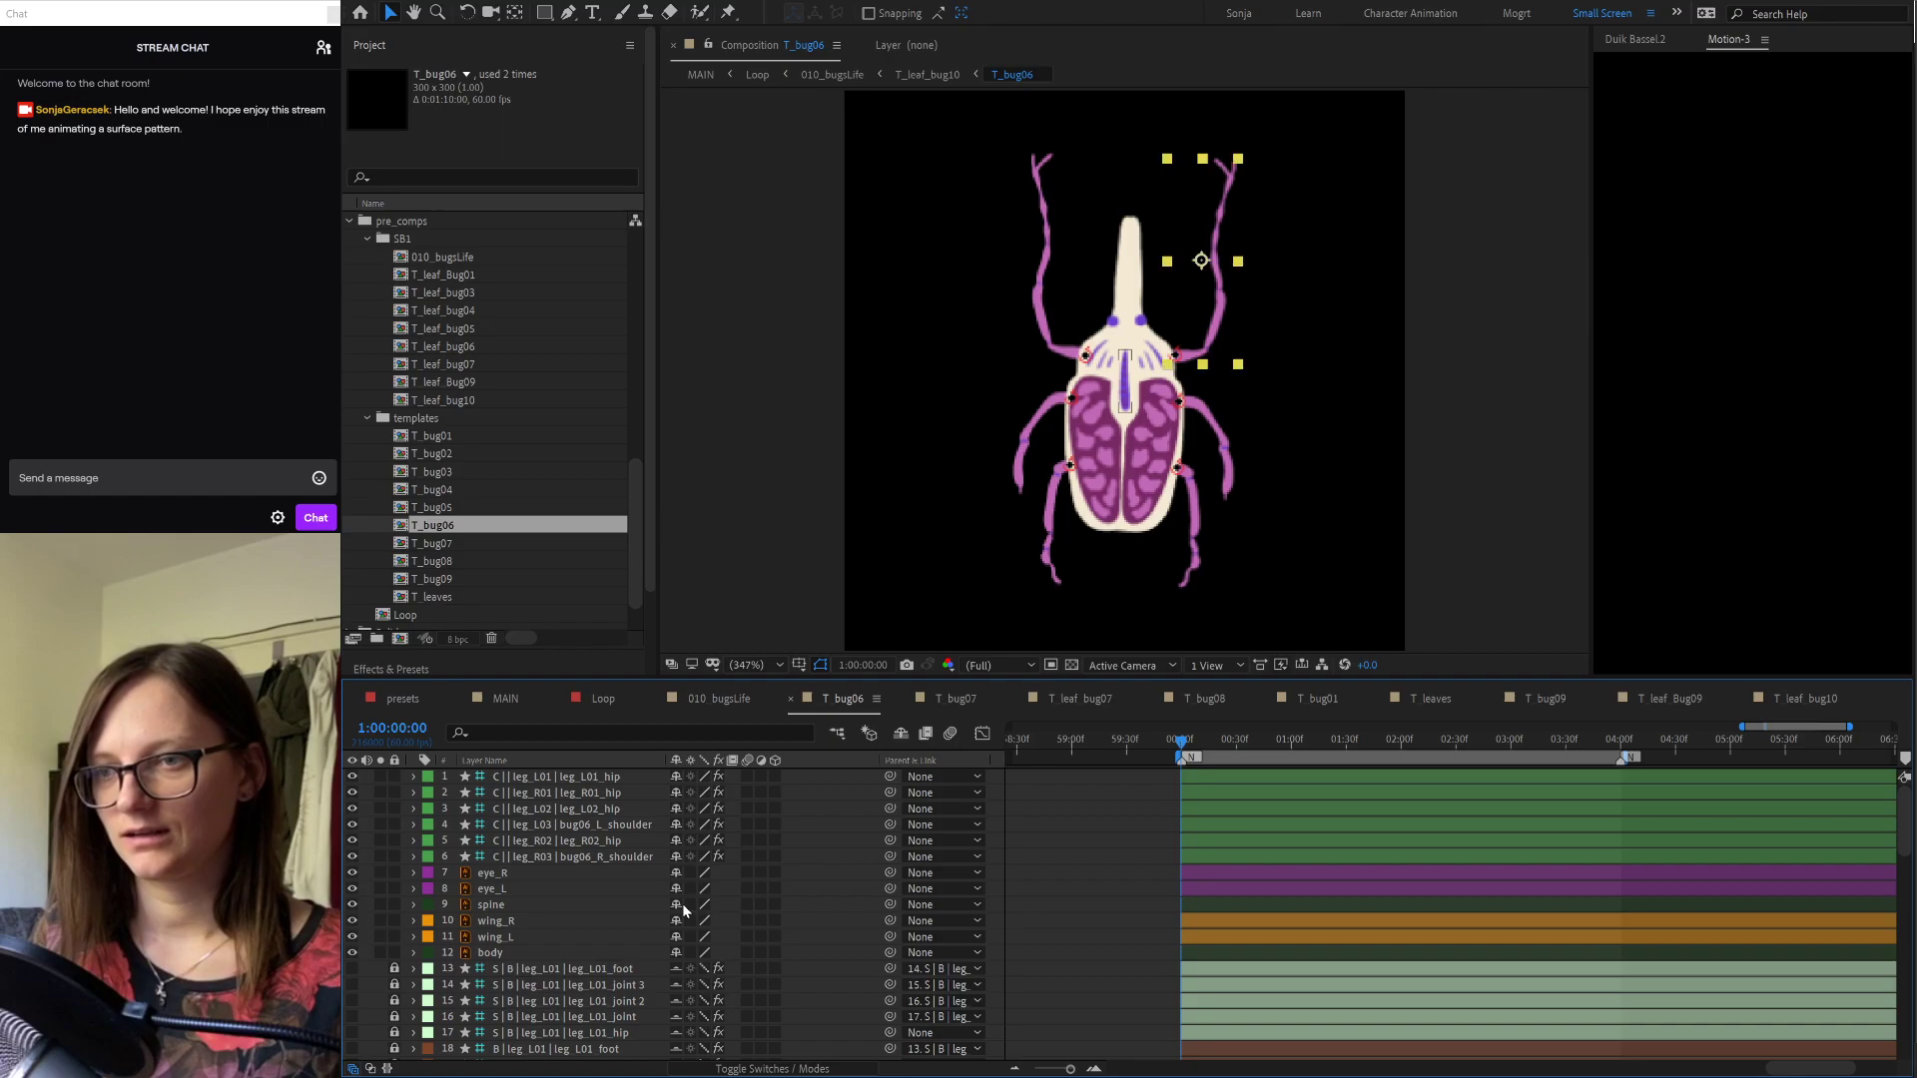
pyautogui.hotkey('ctrl', 'z')
pyautogui.hotkey('ctrl', 'z')
pyautogui.hotkey('ctrl', 'z')
pyautogui.hotkey('ctrl', 'z')
pyautogui.hotkey('ctrl', 'z')
pyautogui.hotkey('ctrl', 'z')
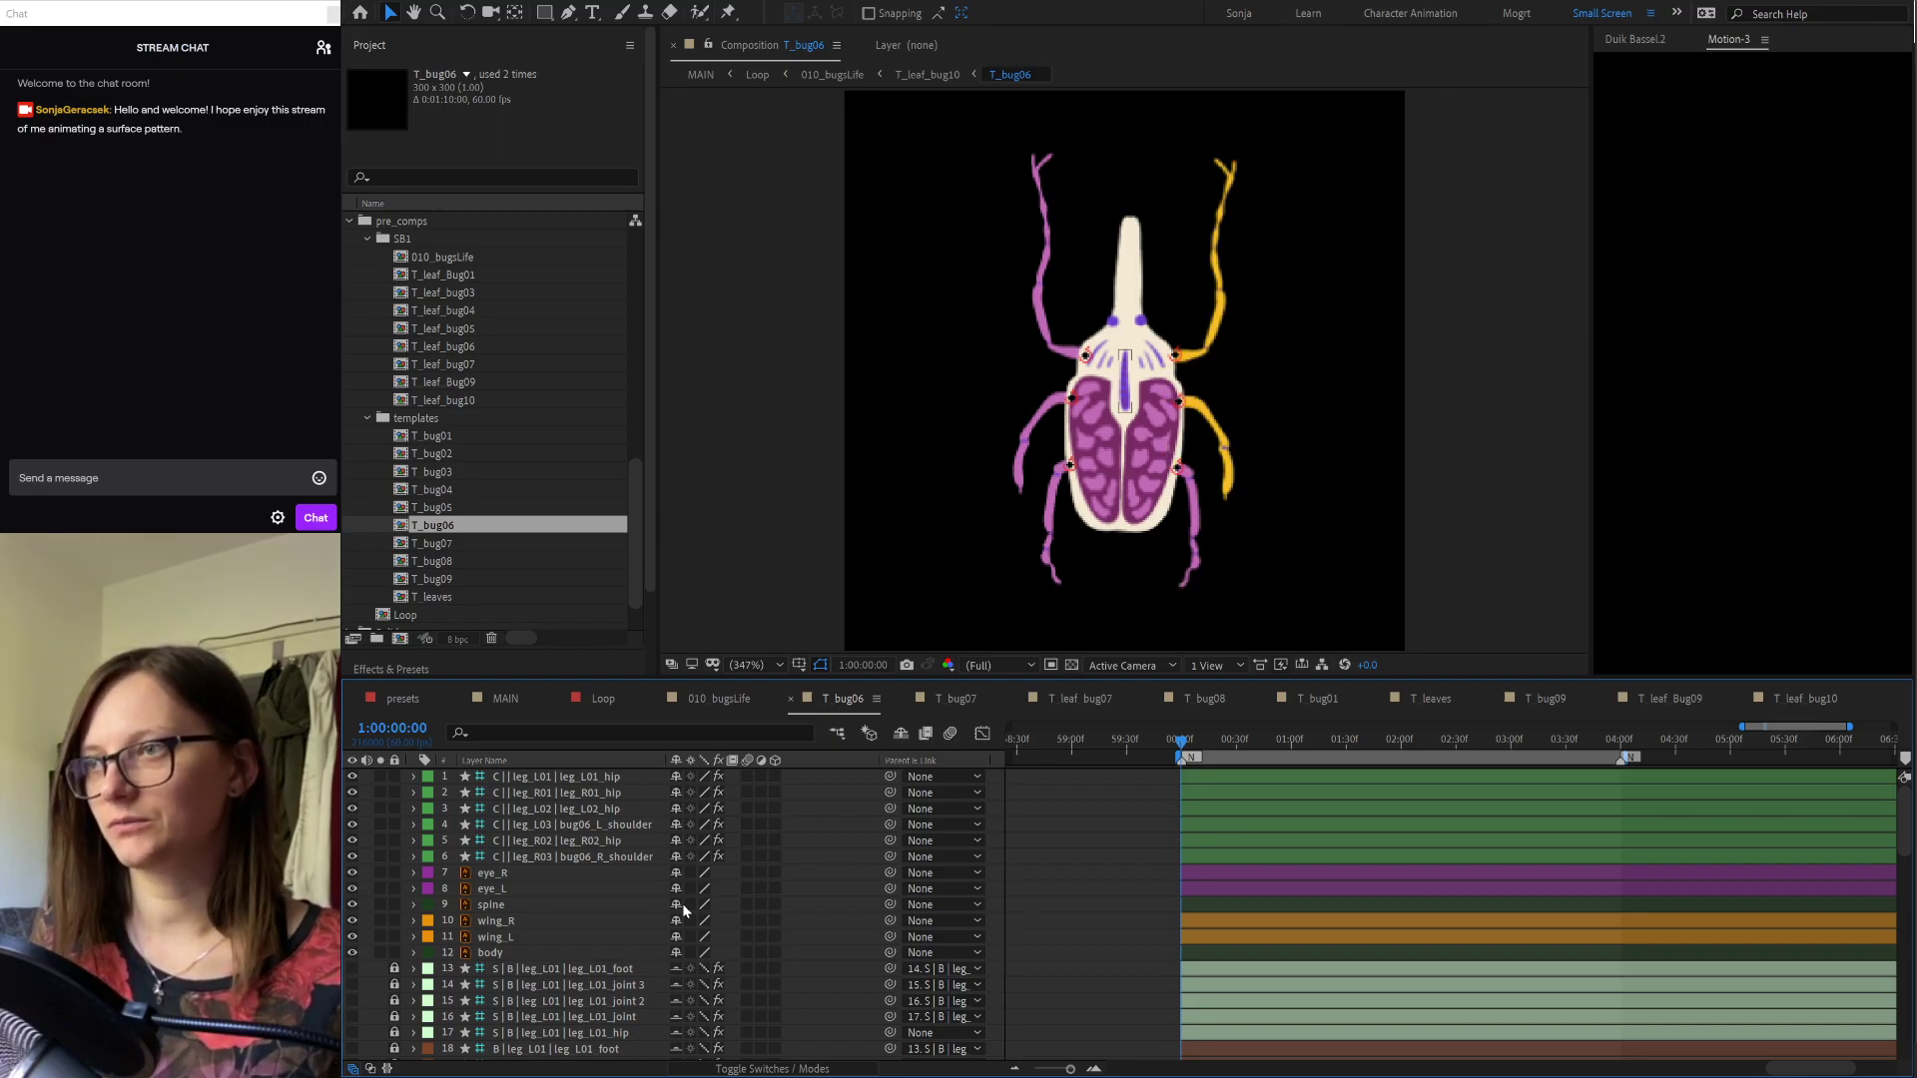
pyautogui.hotkey('ctrl', 'z')
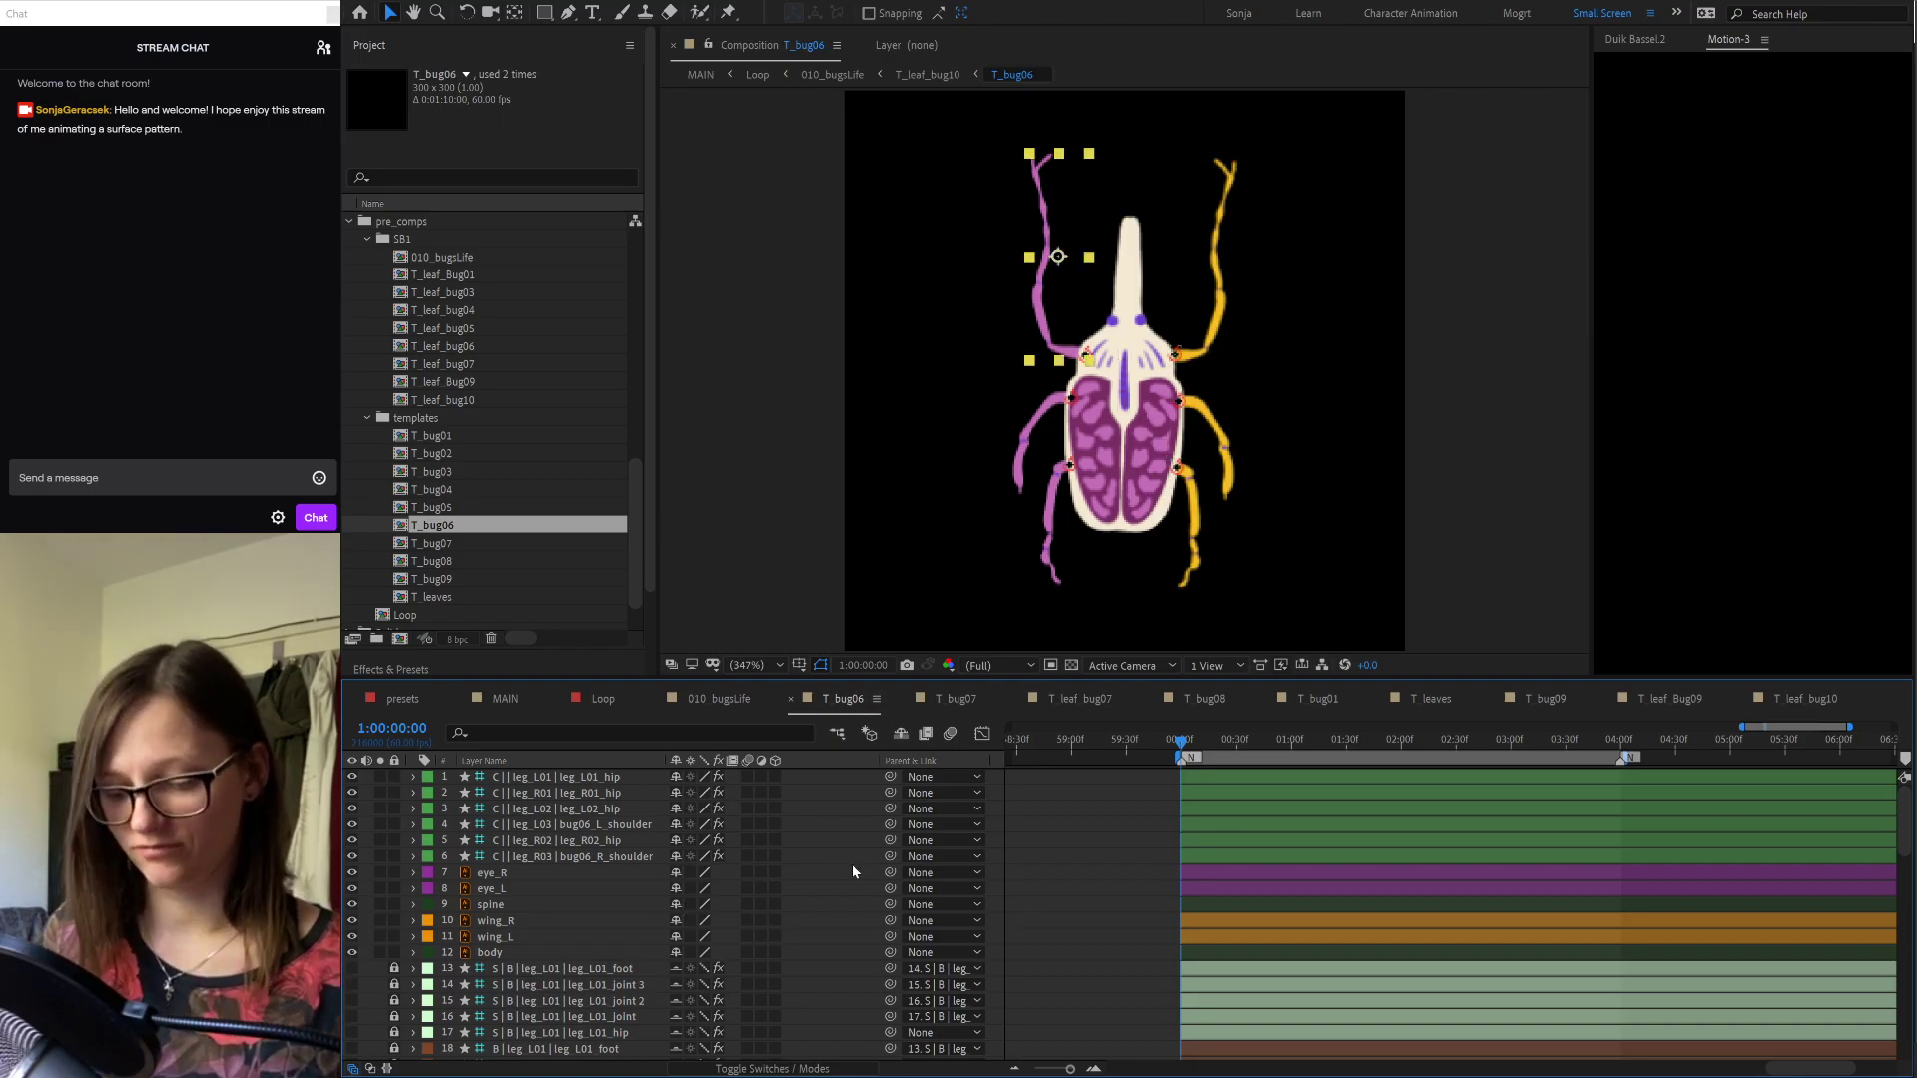
pyautogui.hotkey('ctrl', 'z')
pyautogui.hotkey('ctrl', 'z')
pyautogui.hotkey('ctrl', 'z')
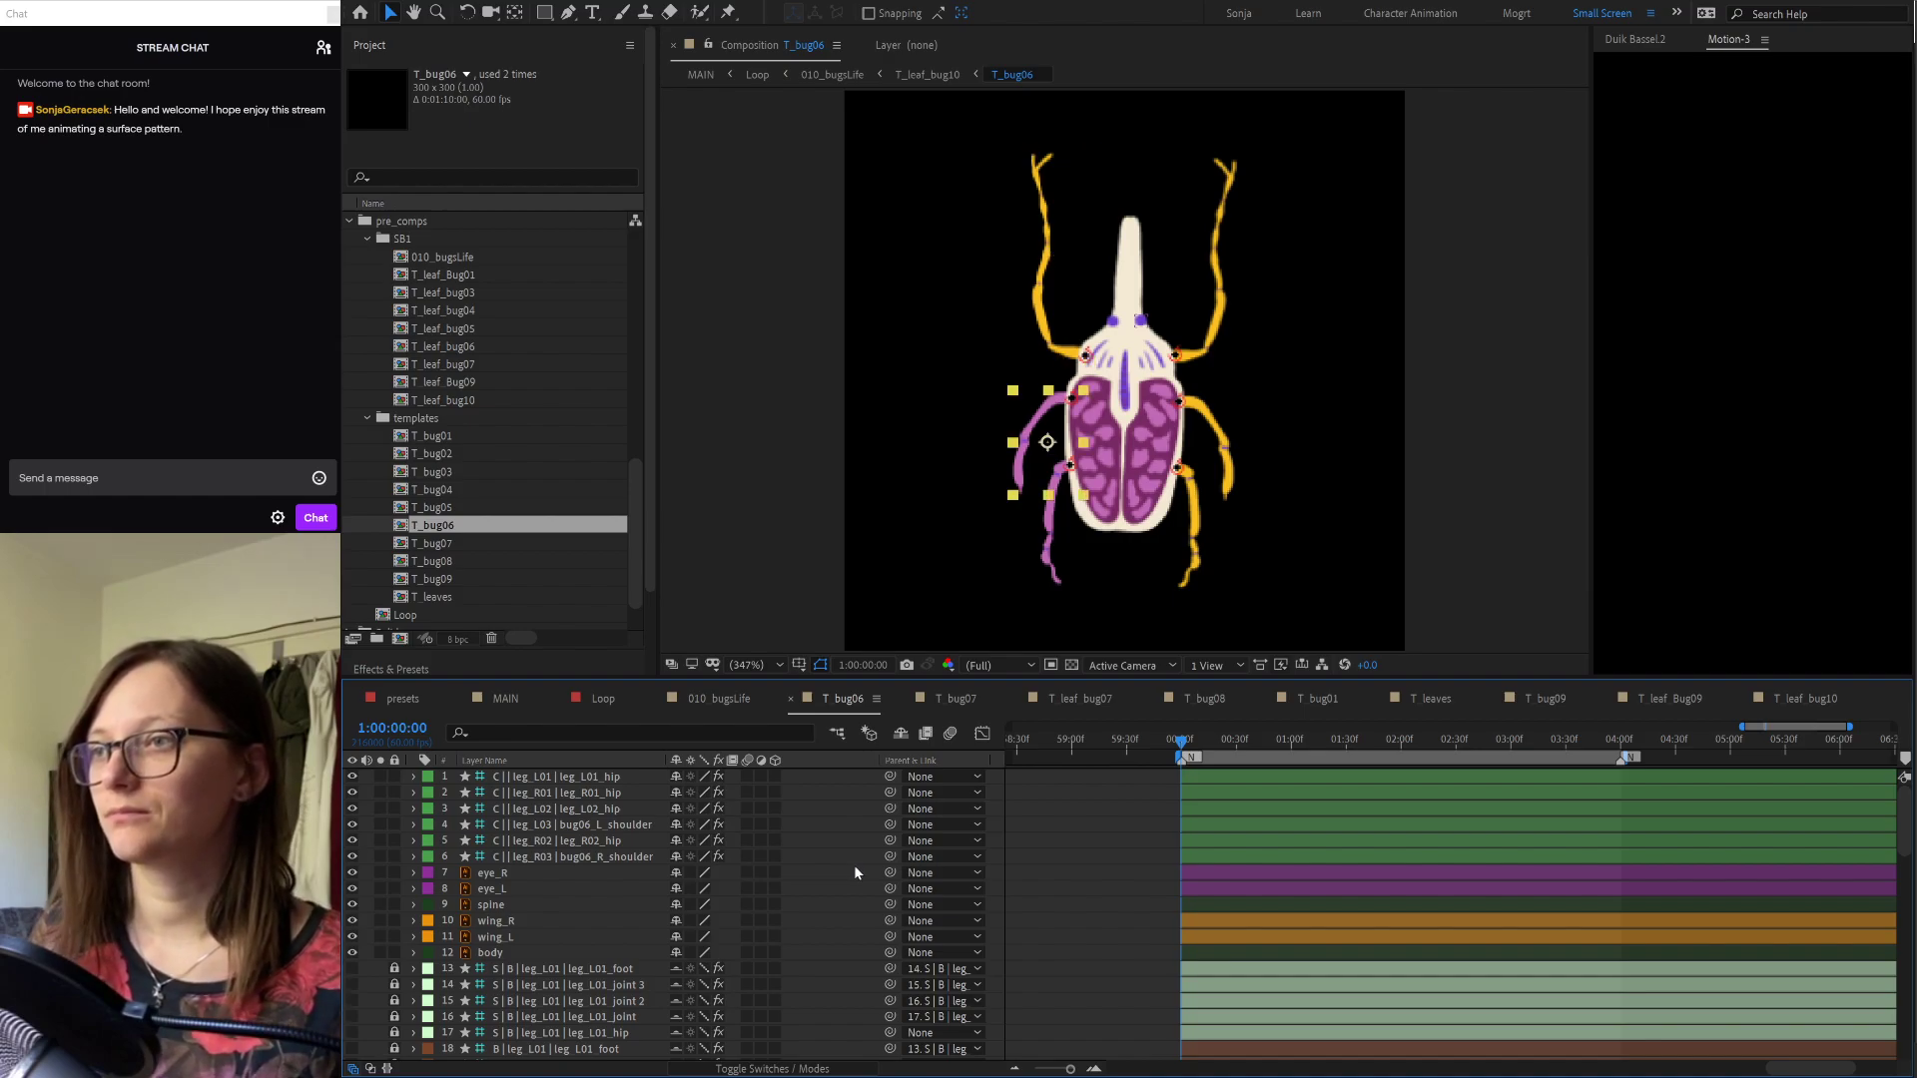
pyautogui.hotkey('ctrl', 'z')
pyautogui.hotkey('ctrl', 'z')
pyautogui.hotkey('ctrl', 'z')
pyautogui.hotkey('ctrl', 'z')
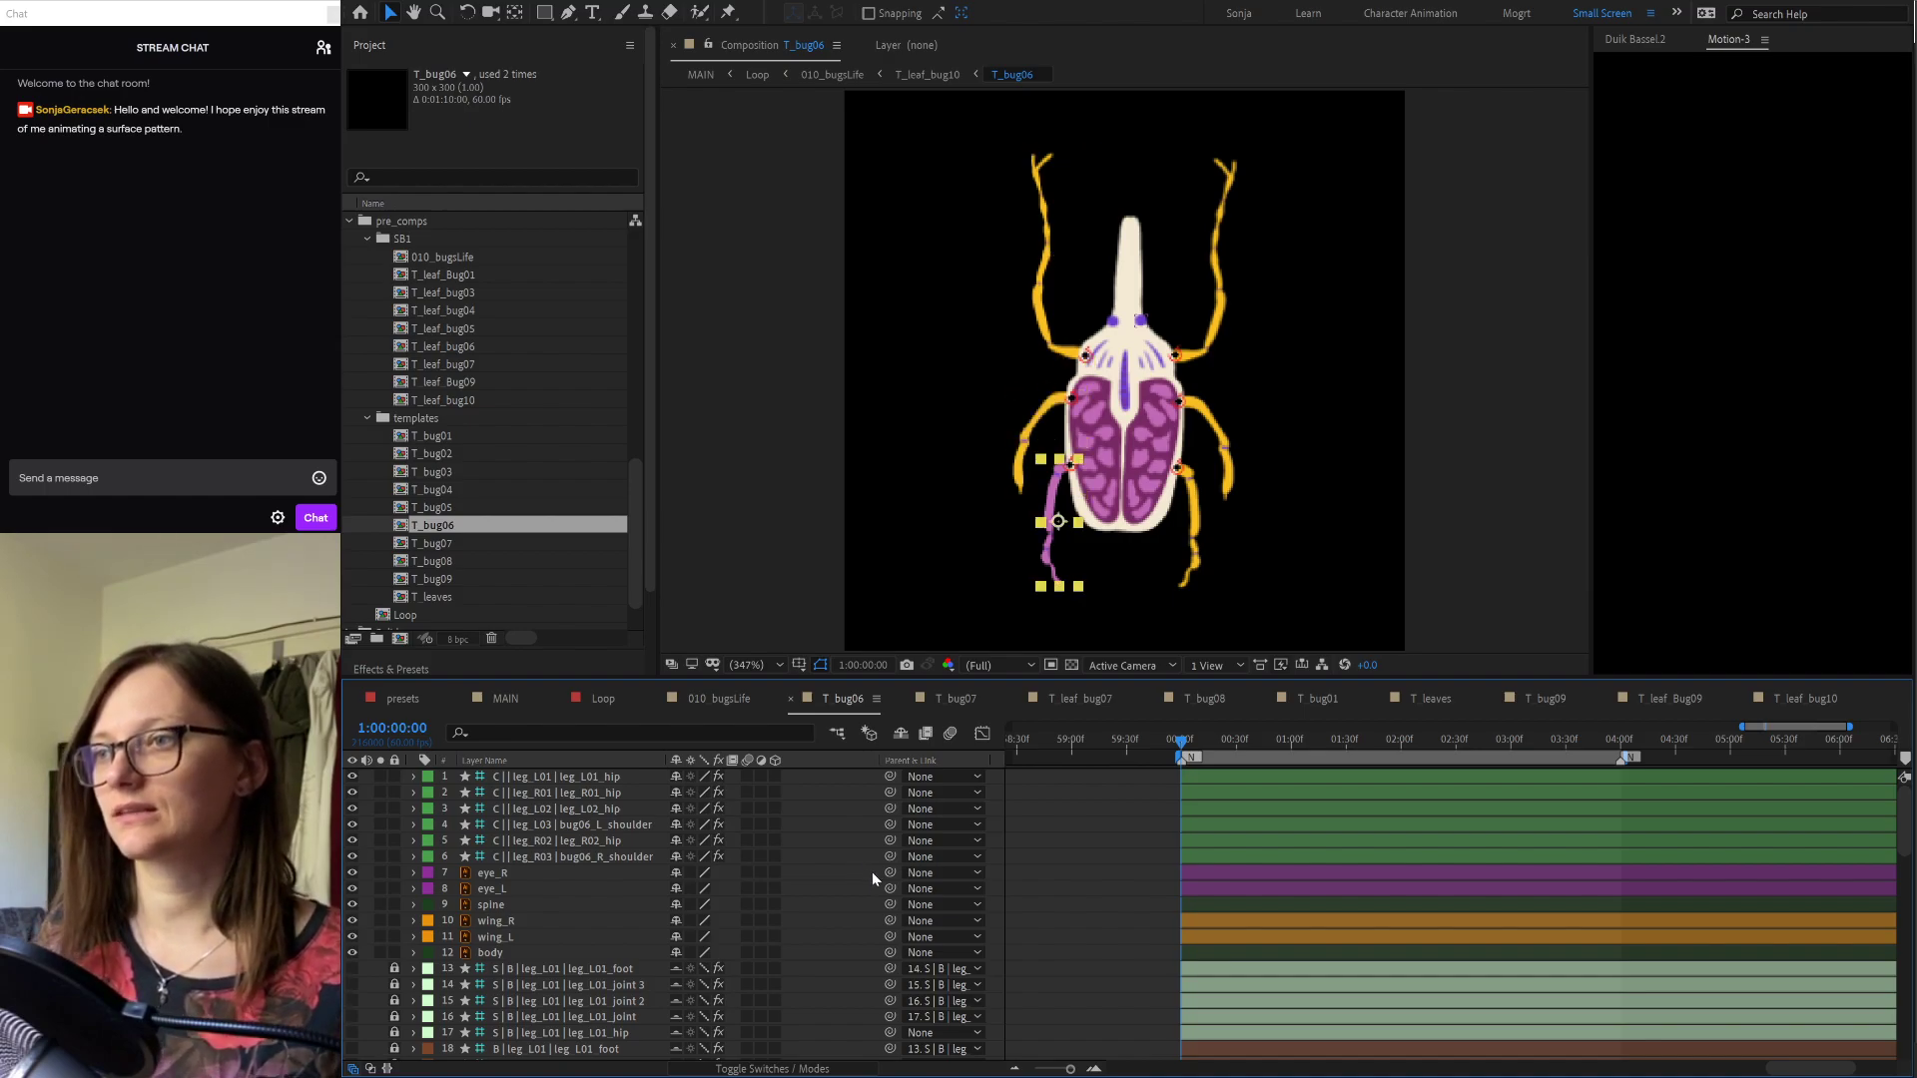
pyautogui.hotkey('ctrl', 'z')
pyautogui.hotkey('ctrl', 'z')
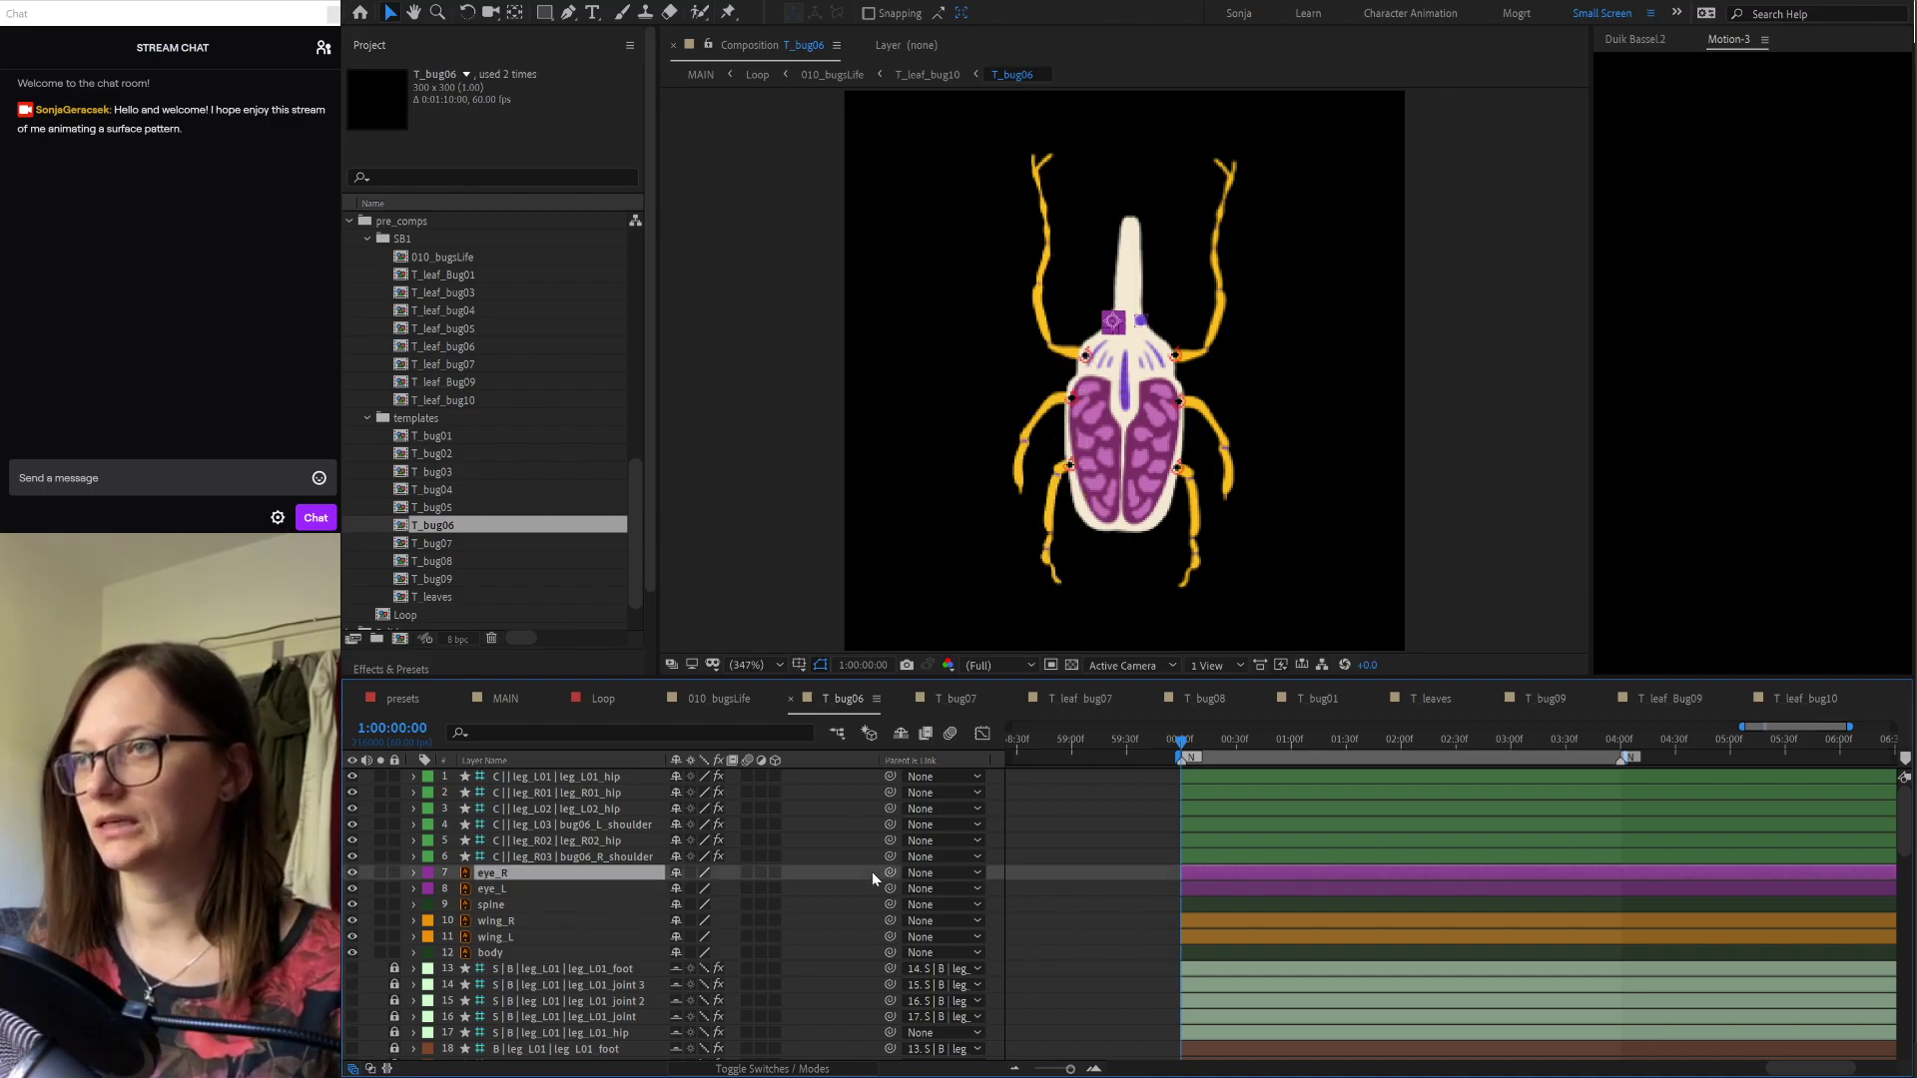
pyautogui.hotkey('ctrl', 'z')
pyautogui.hotkey('ctrl', 'z')
pyautogui.hotkey('ctrl', 'z')
pyautogui.hotkey('ctrl', 'z')
pyautogui.hotkey('ctrl', 'z')
pyautogui.hotkey('ctrl', 'z')
pyautogui.hotkey('ctrl', 'z')
pyautogui.hotkey('ctrl', 'z')
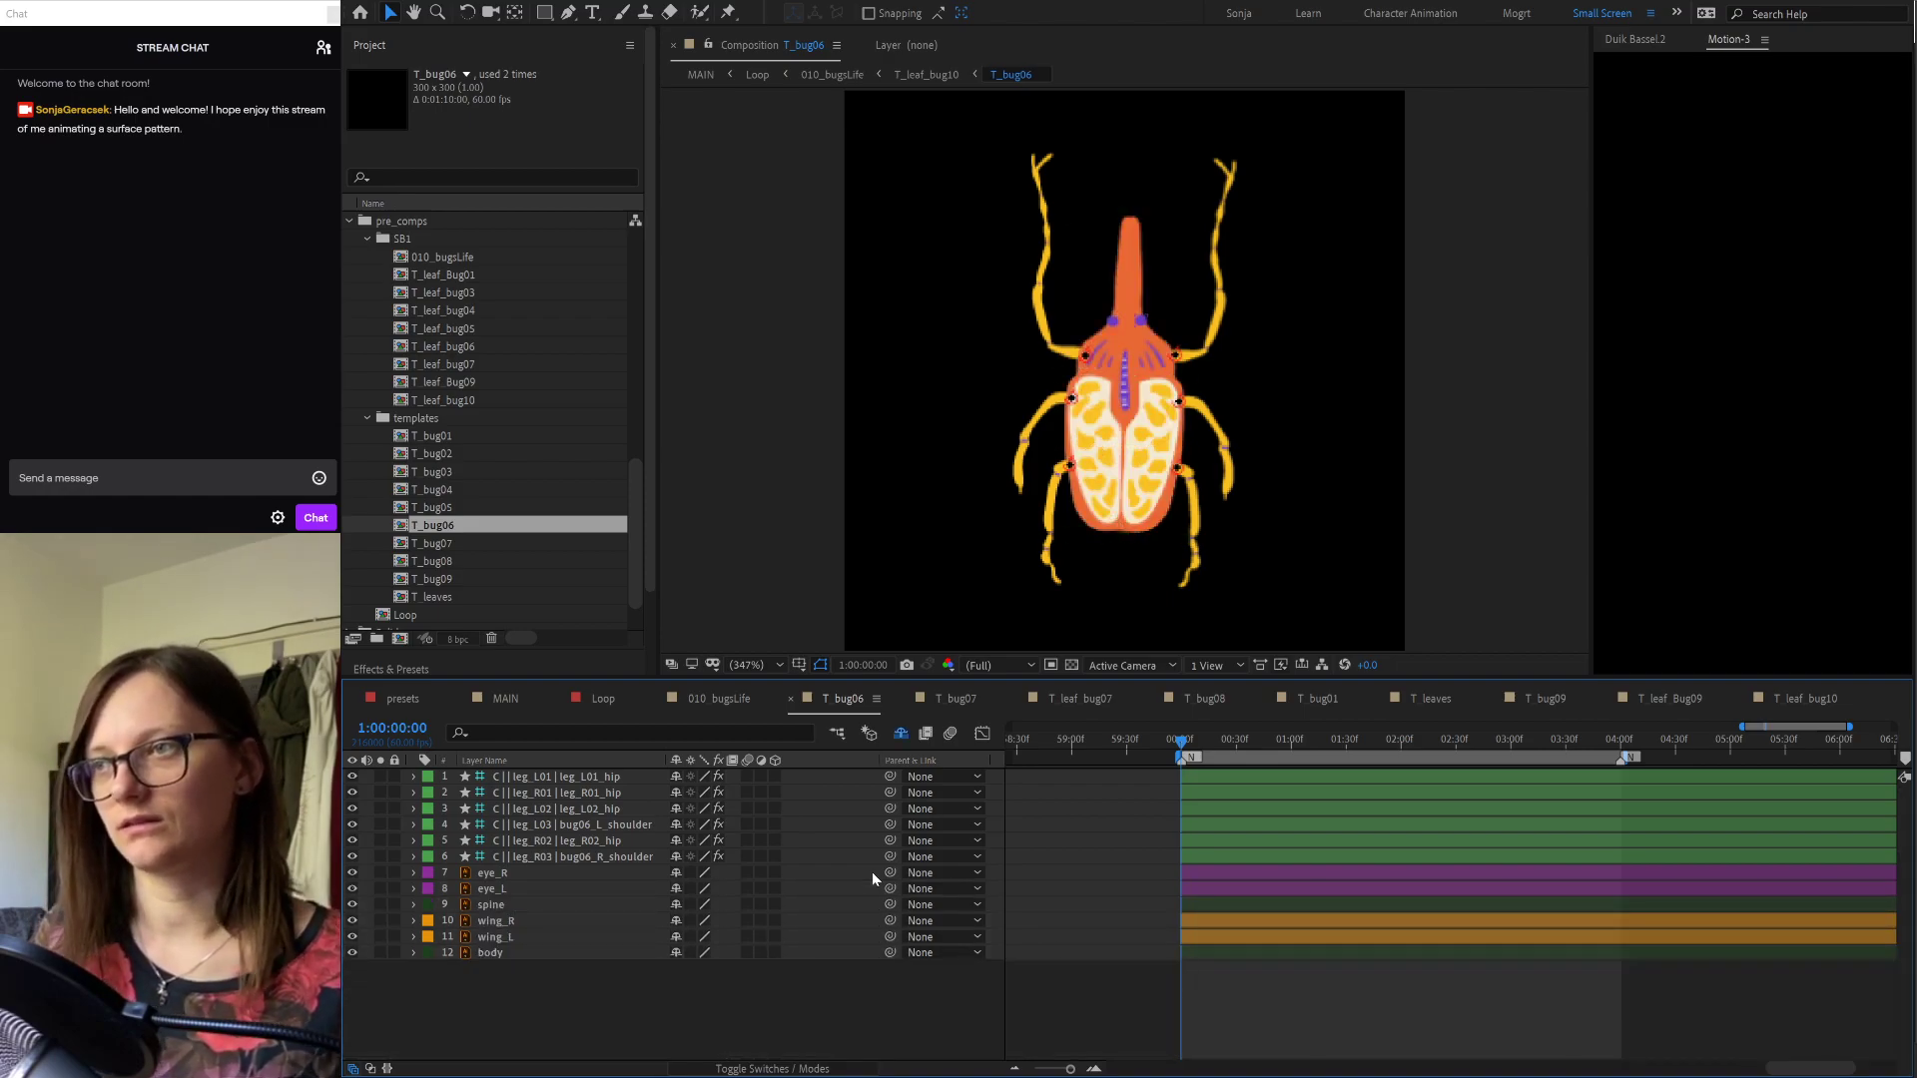
# Step: Duplicate the T_bug06 composition in the templates folder and name the copy T_bug10
pyautogui.click(447, 529)
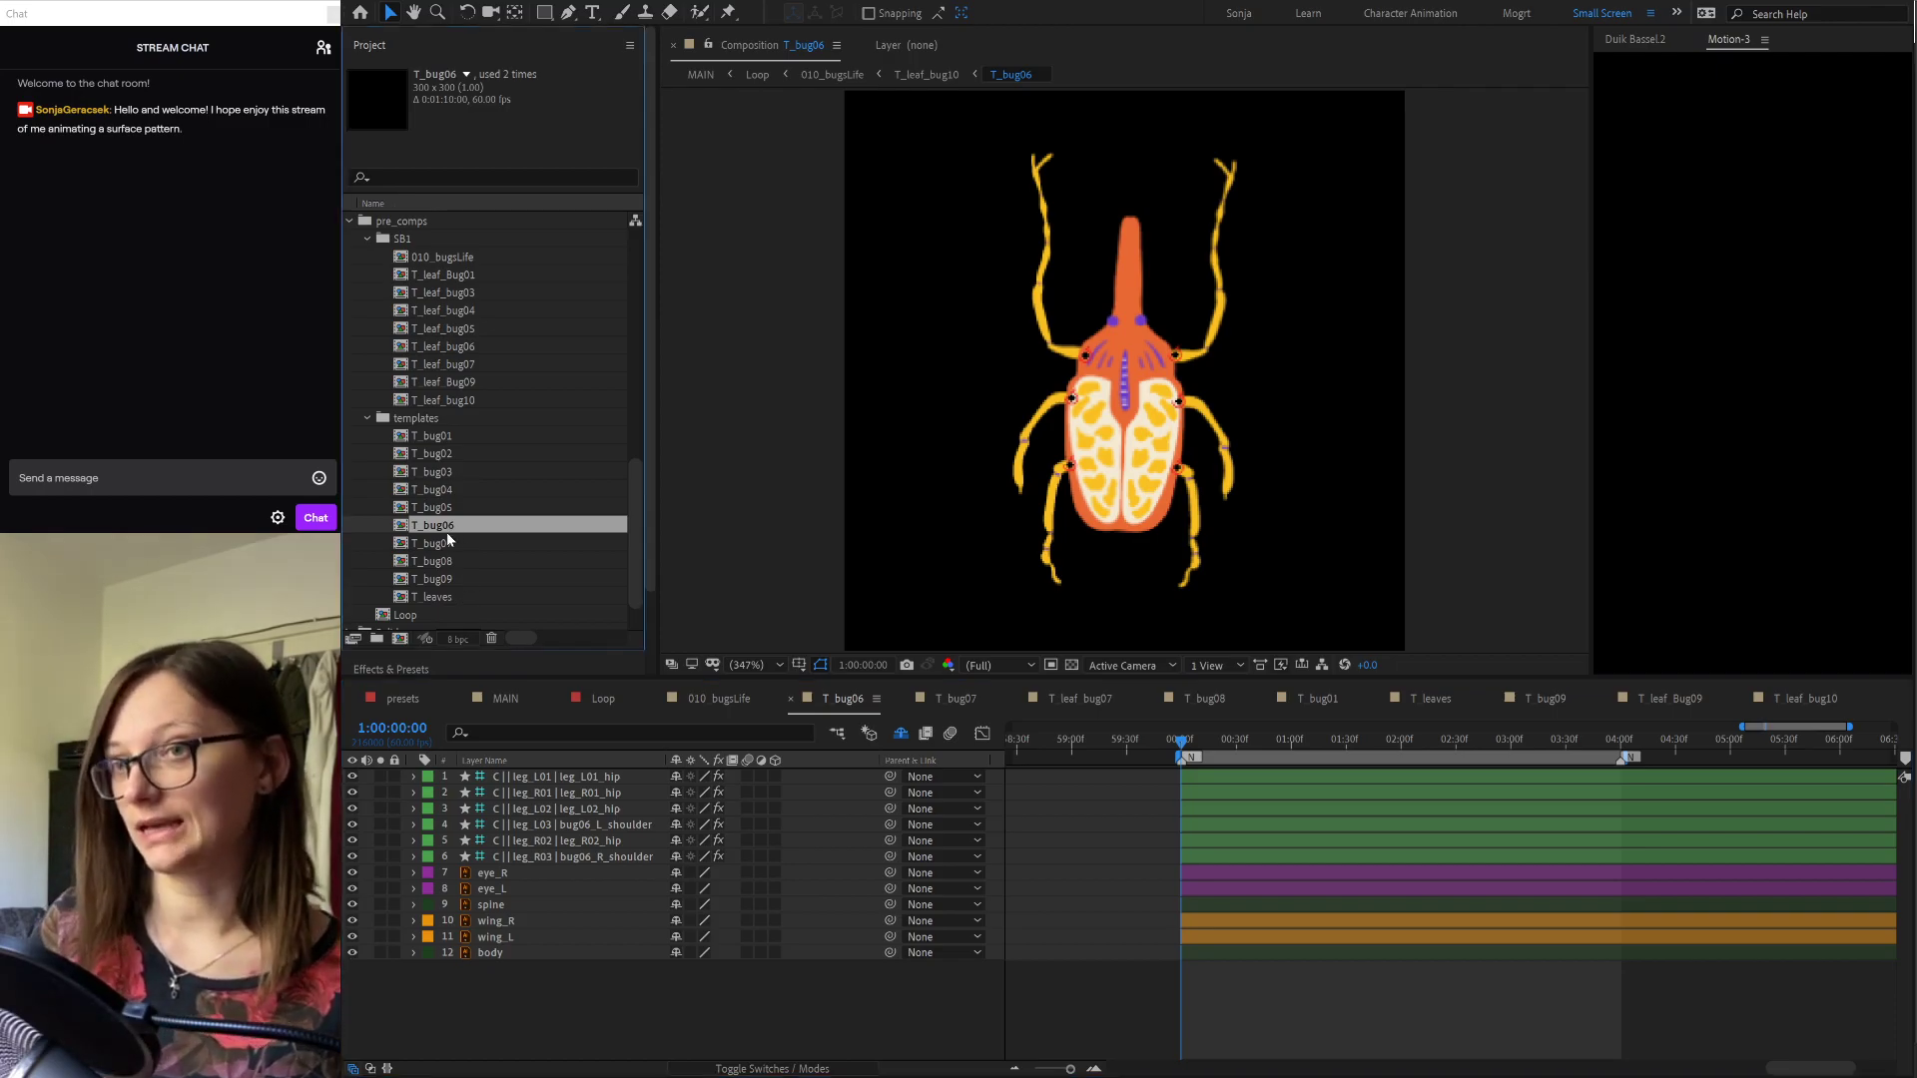
pyautogui.hotkey('ctrl', 'd')
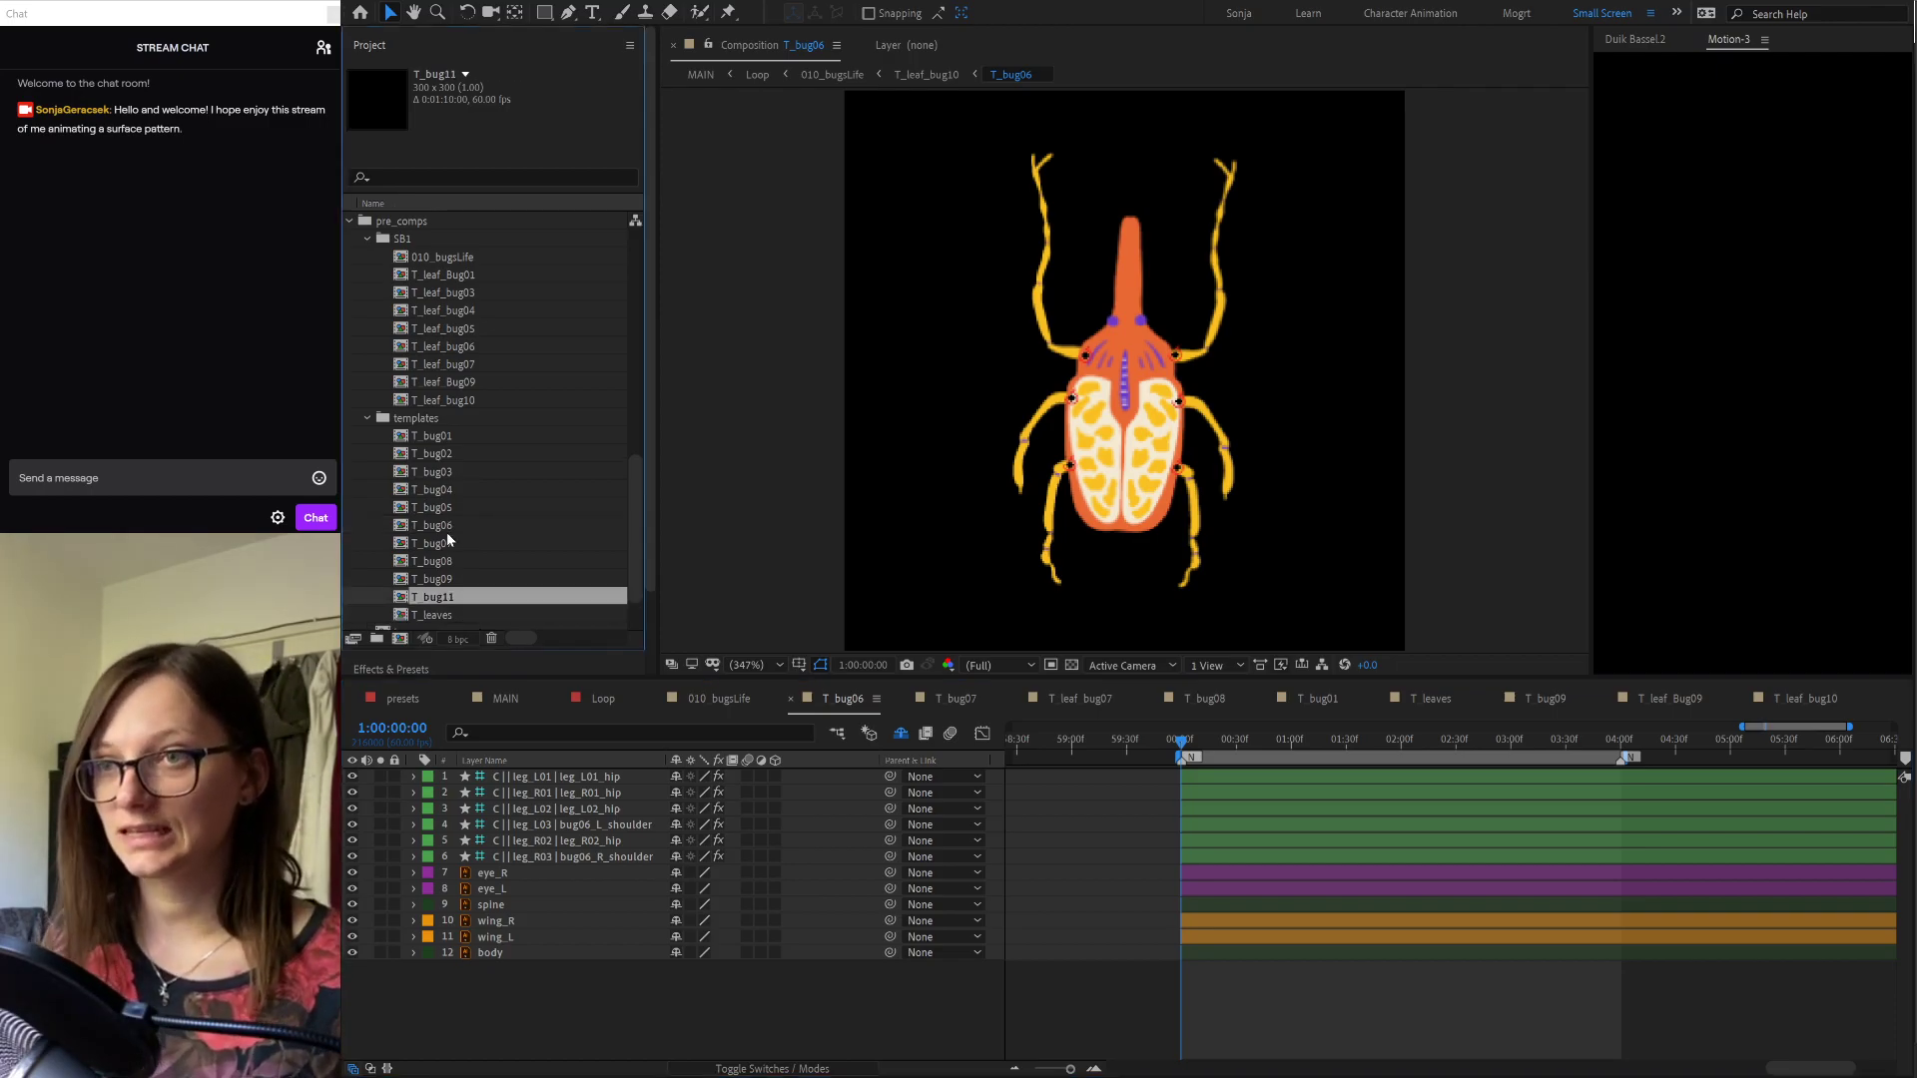
pyautogui.press('Return')
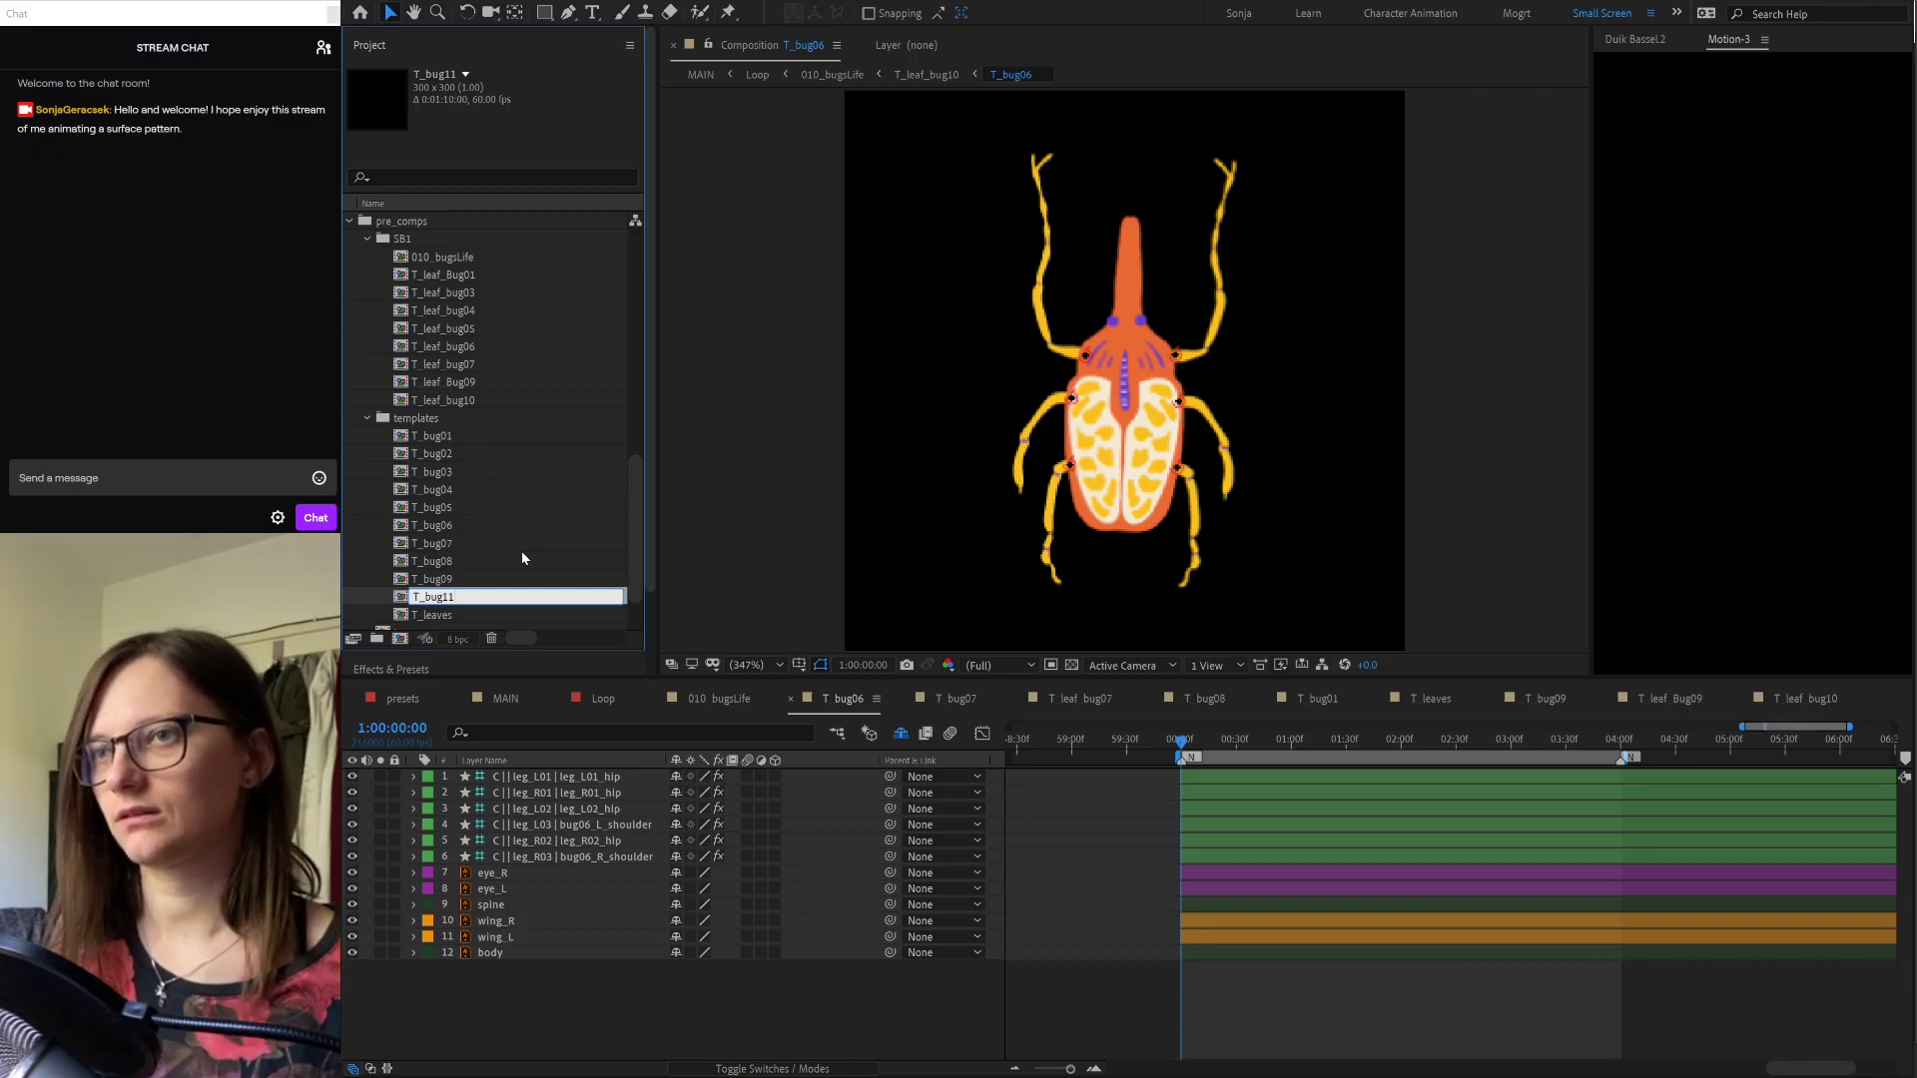
pyautogui.press('Return')
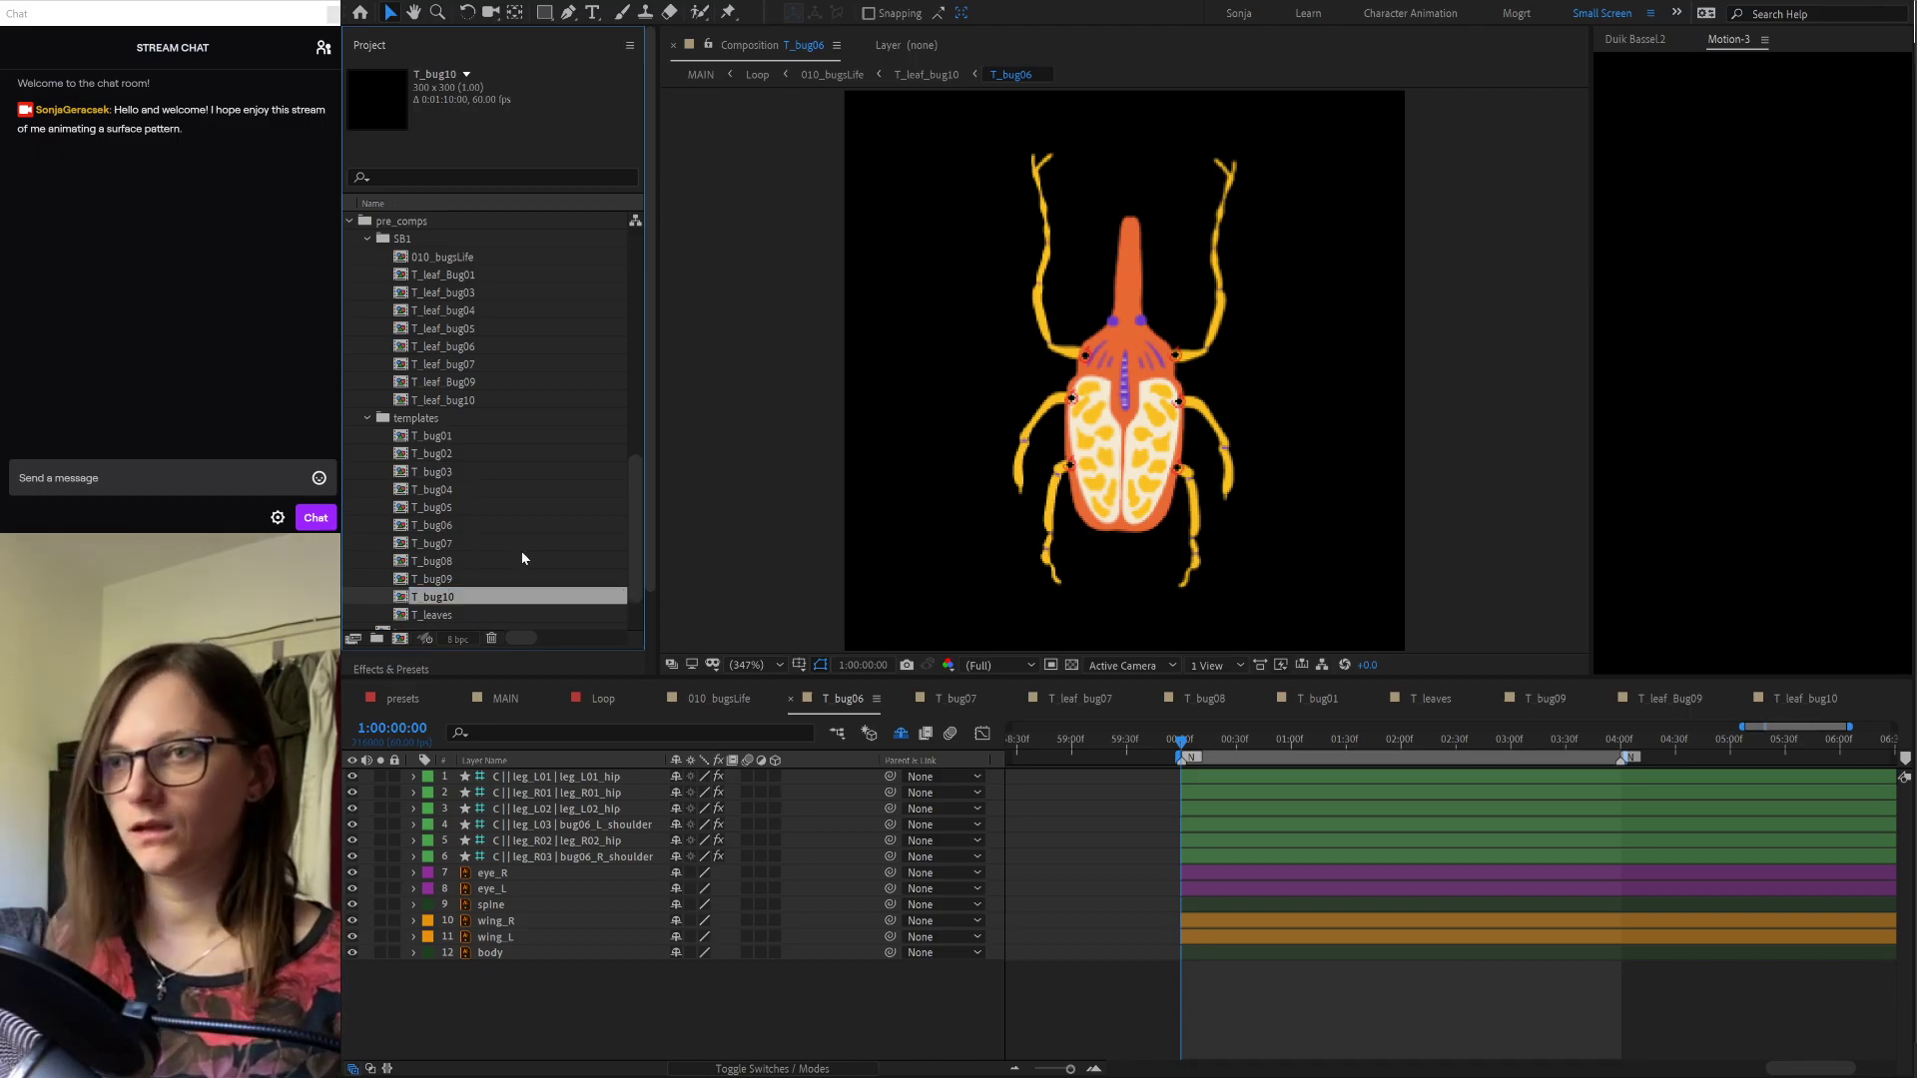
# Step: Replace the T_bug06 layer's source in T_leaf_bug10 with the T_bug10 composition, and open that nested composition
pyautogui.click(1816, 700)
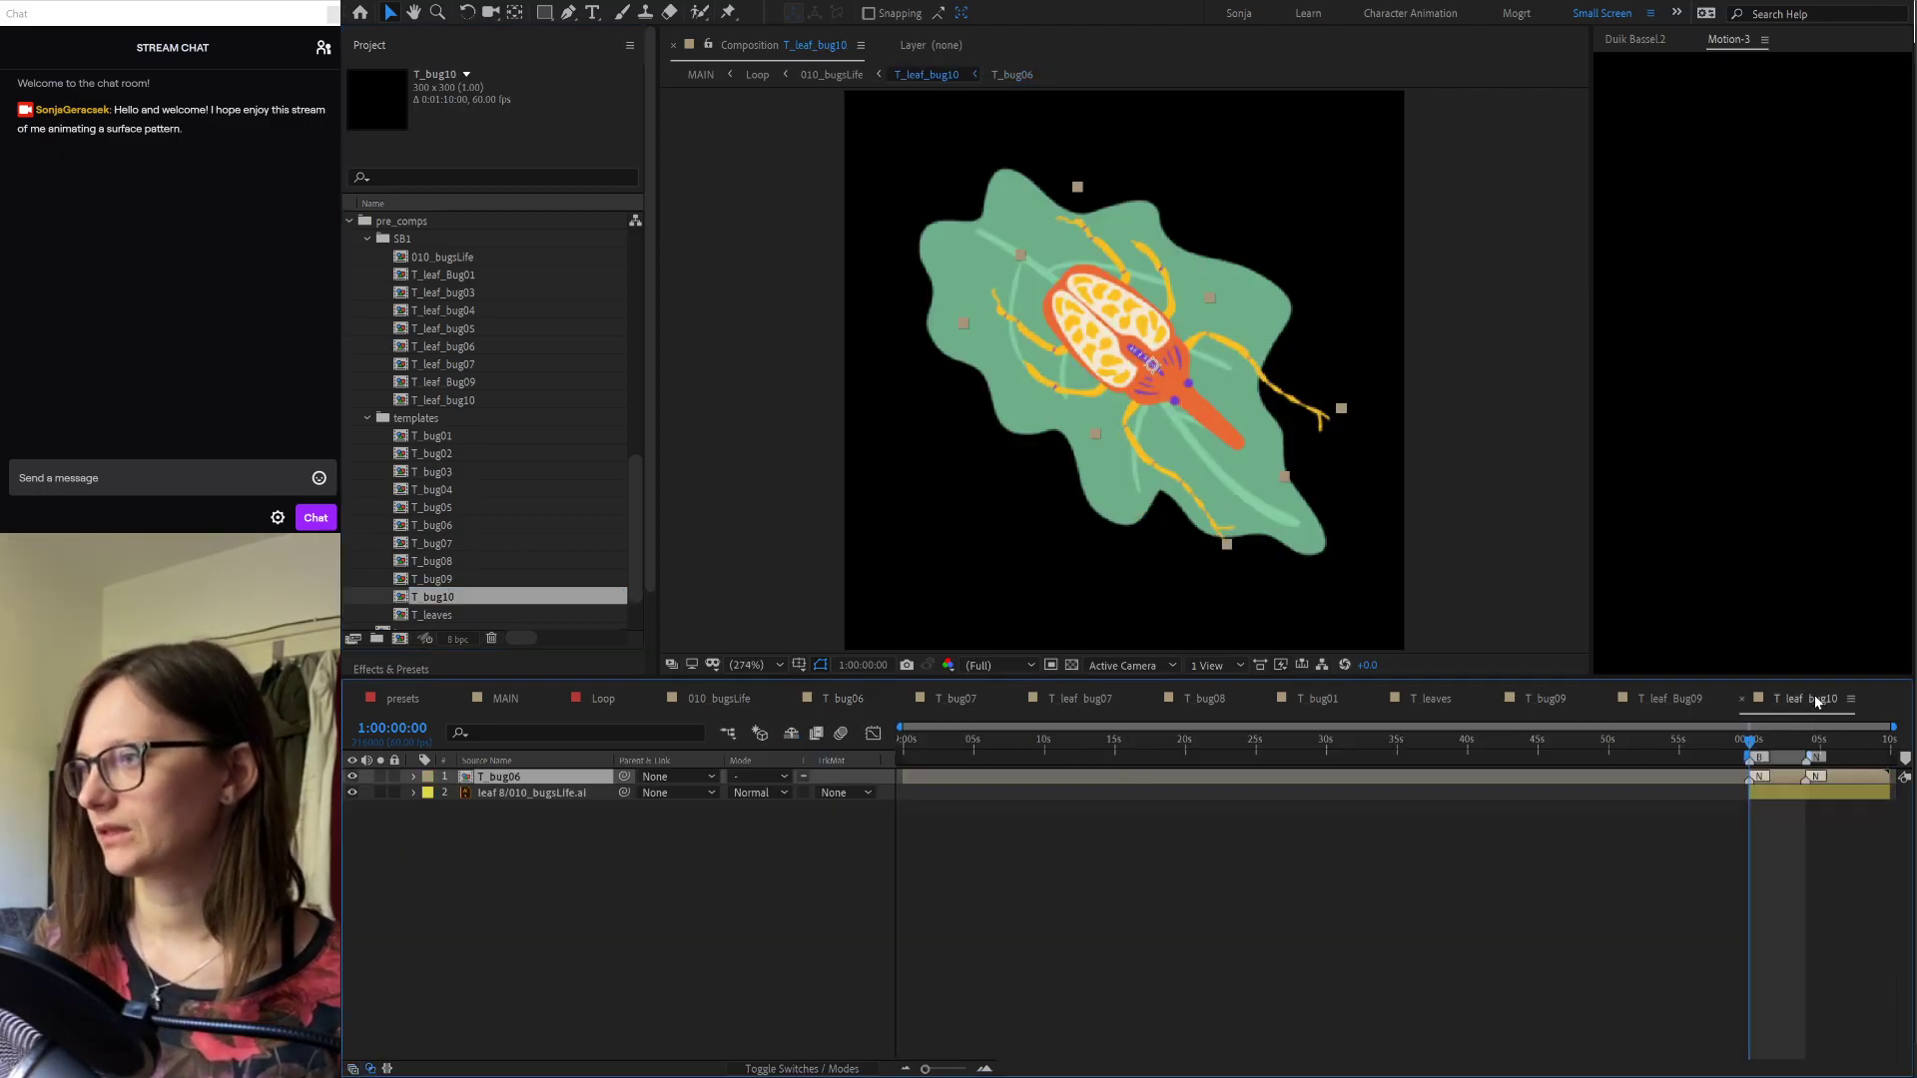
pyautogui.moveTo(457, 605); pyautogui.dragTo(520, 784)
pyautogui.doubleClick(531, 780)
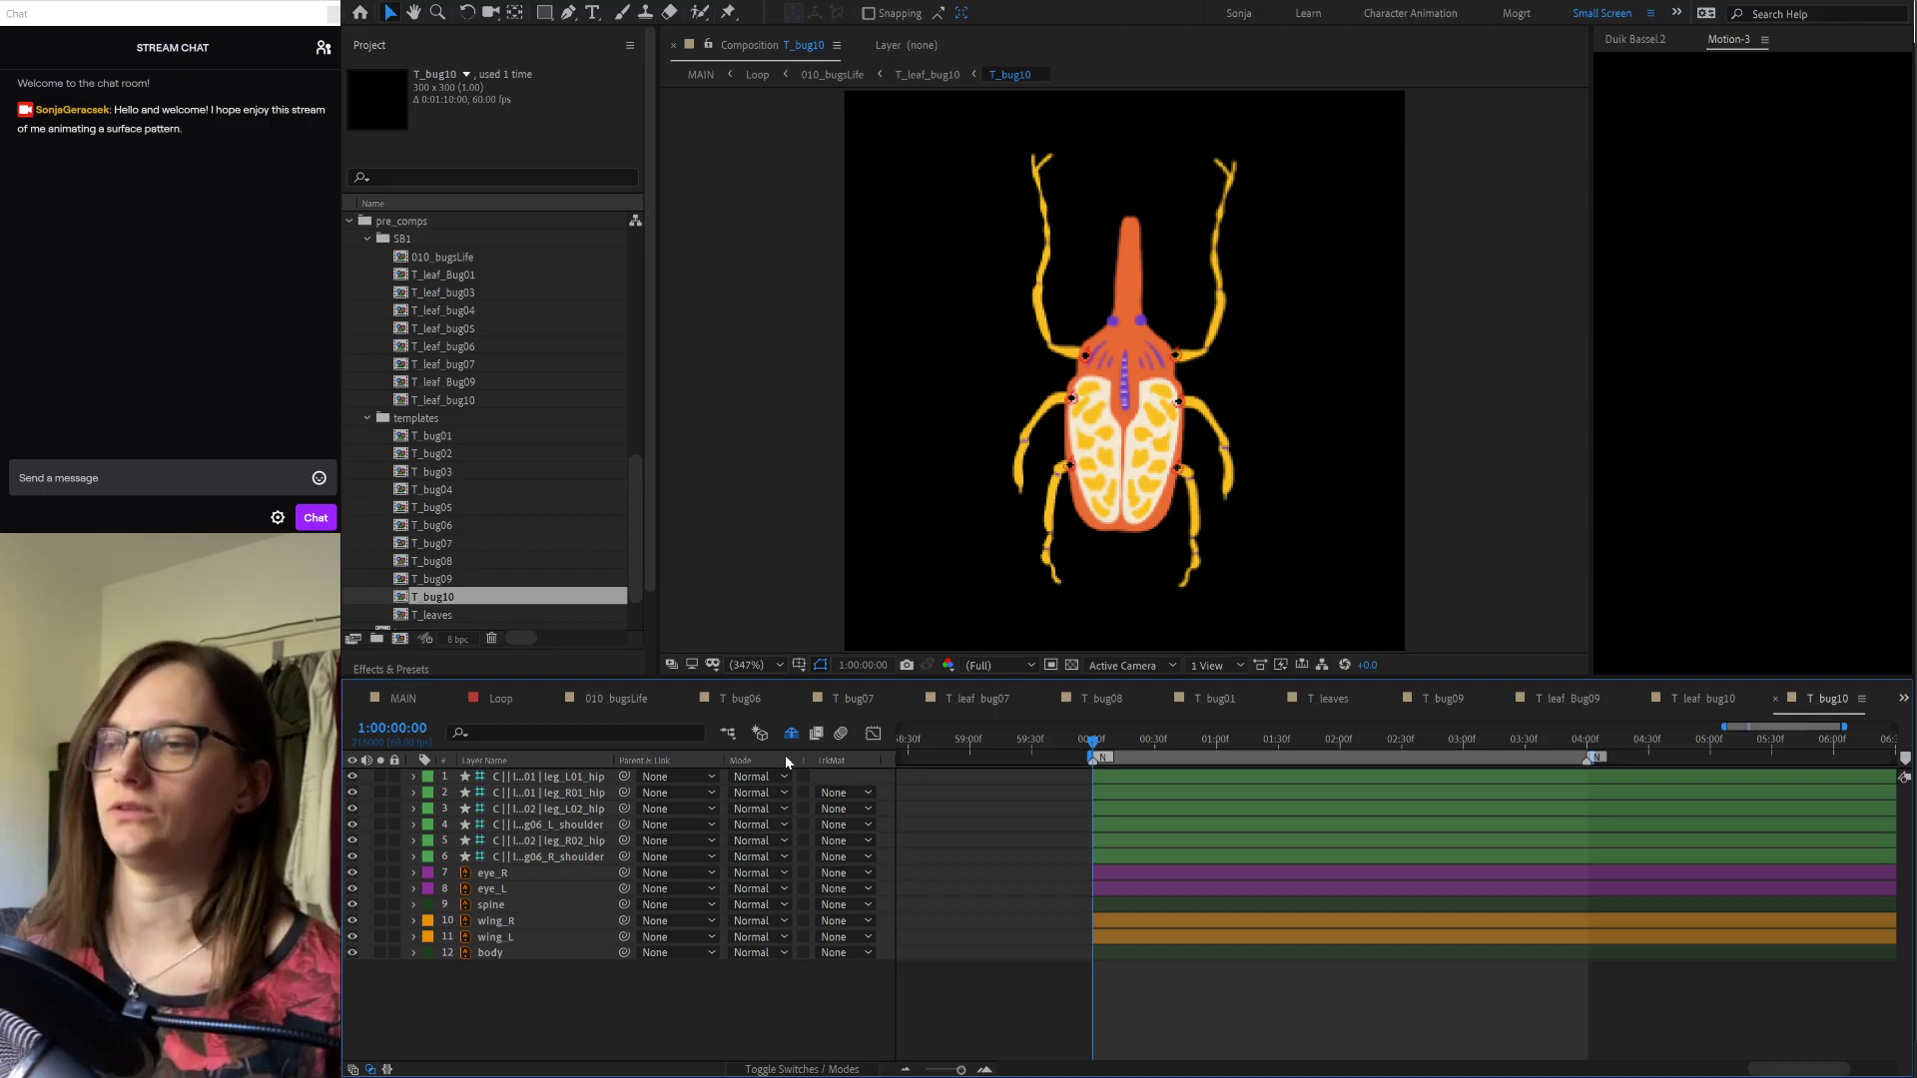
# Step: Reveal the hidden shy layers in the T_bug10 composition and compare it with T_bug06 to confirm which composition is open
pyautogui.click(790, 735)
pyautogui.scroll(-2, 533, 883)
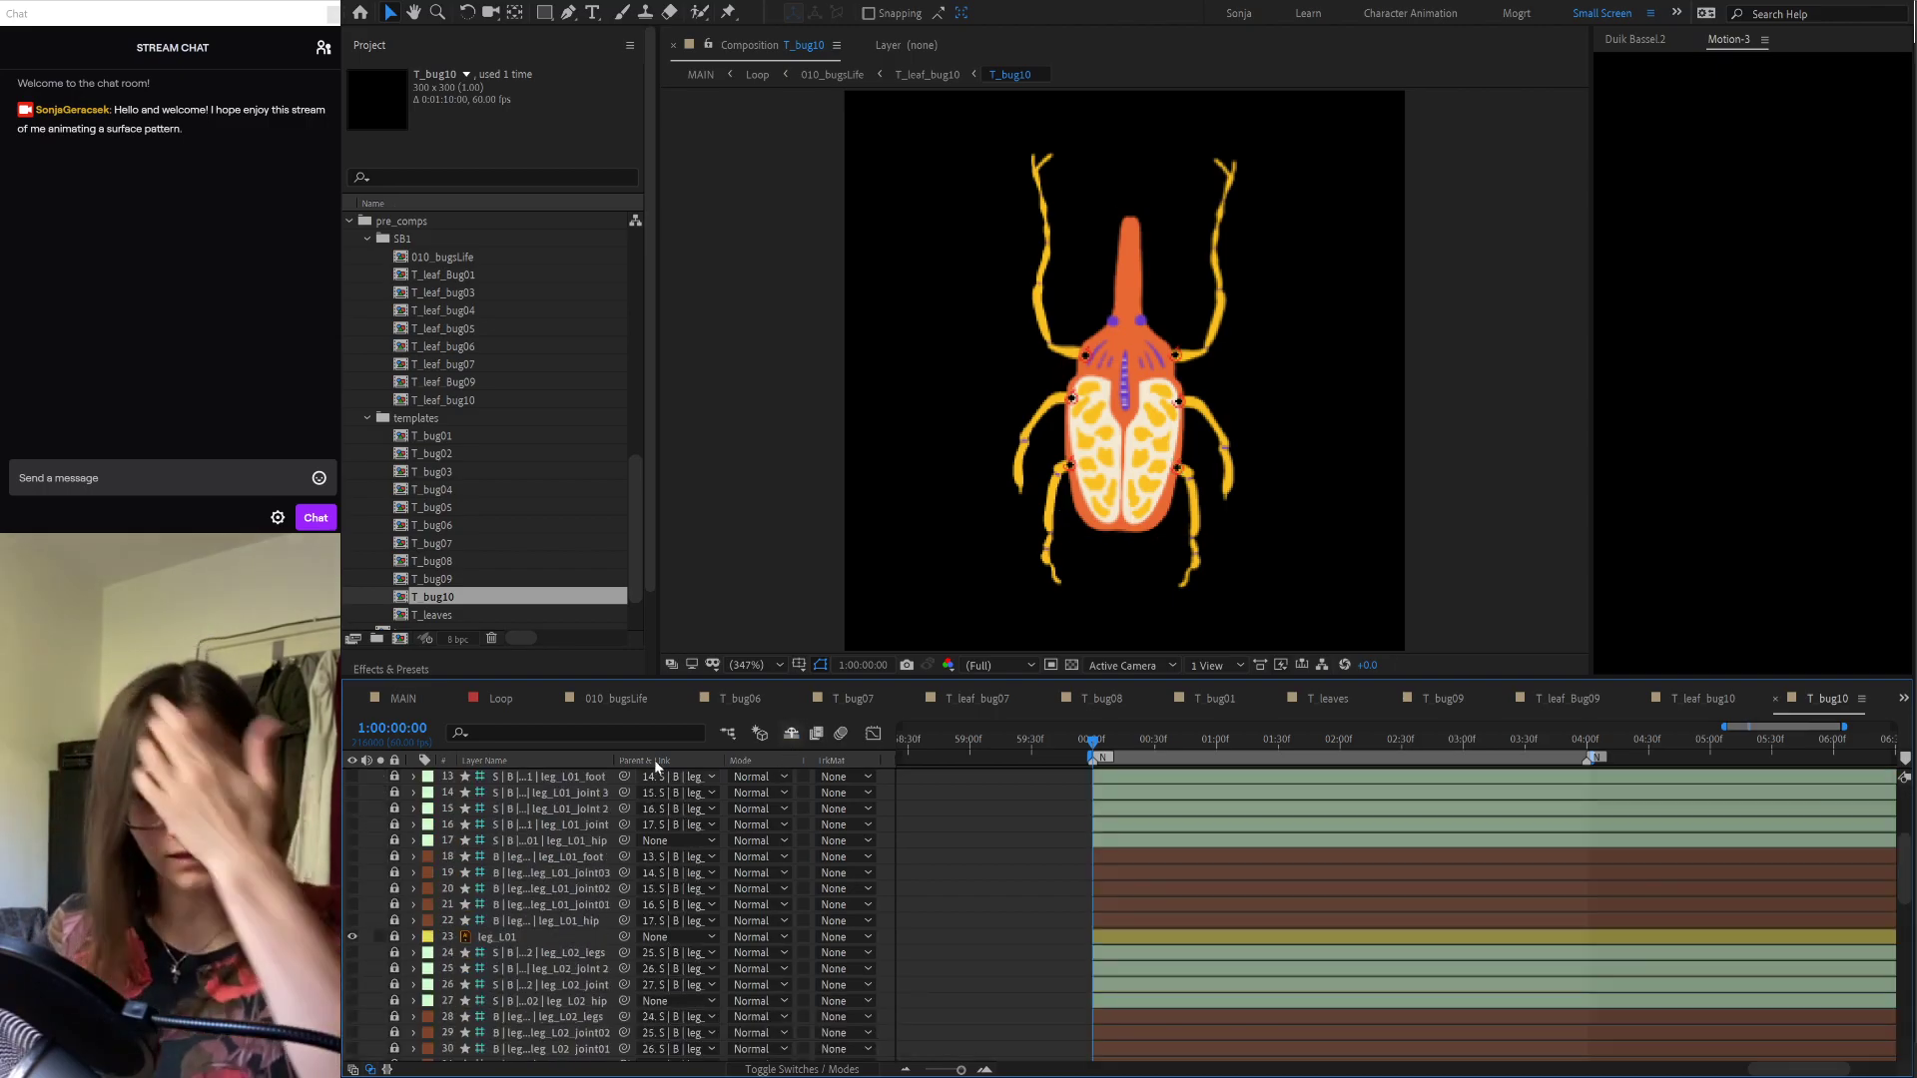
pyautogui.click(746, 699)
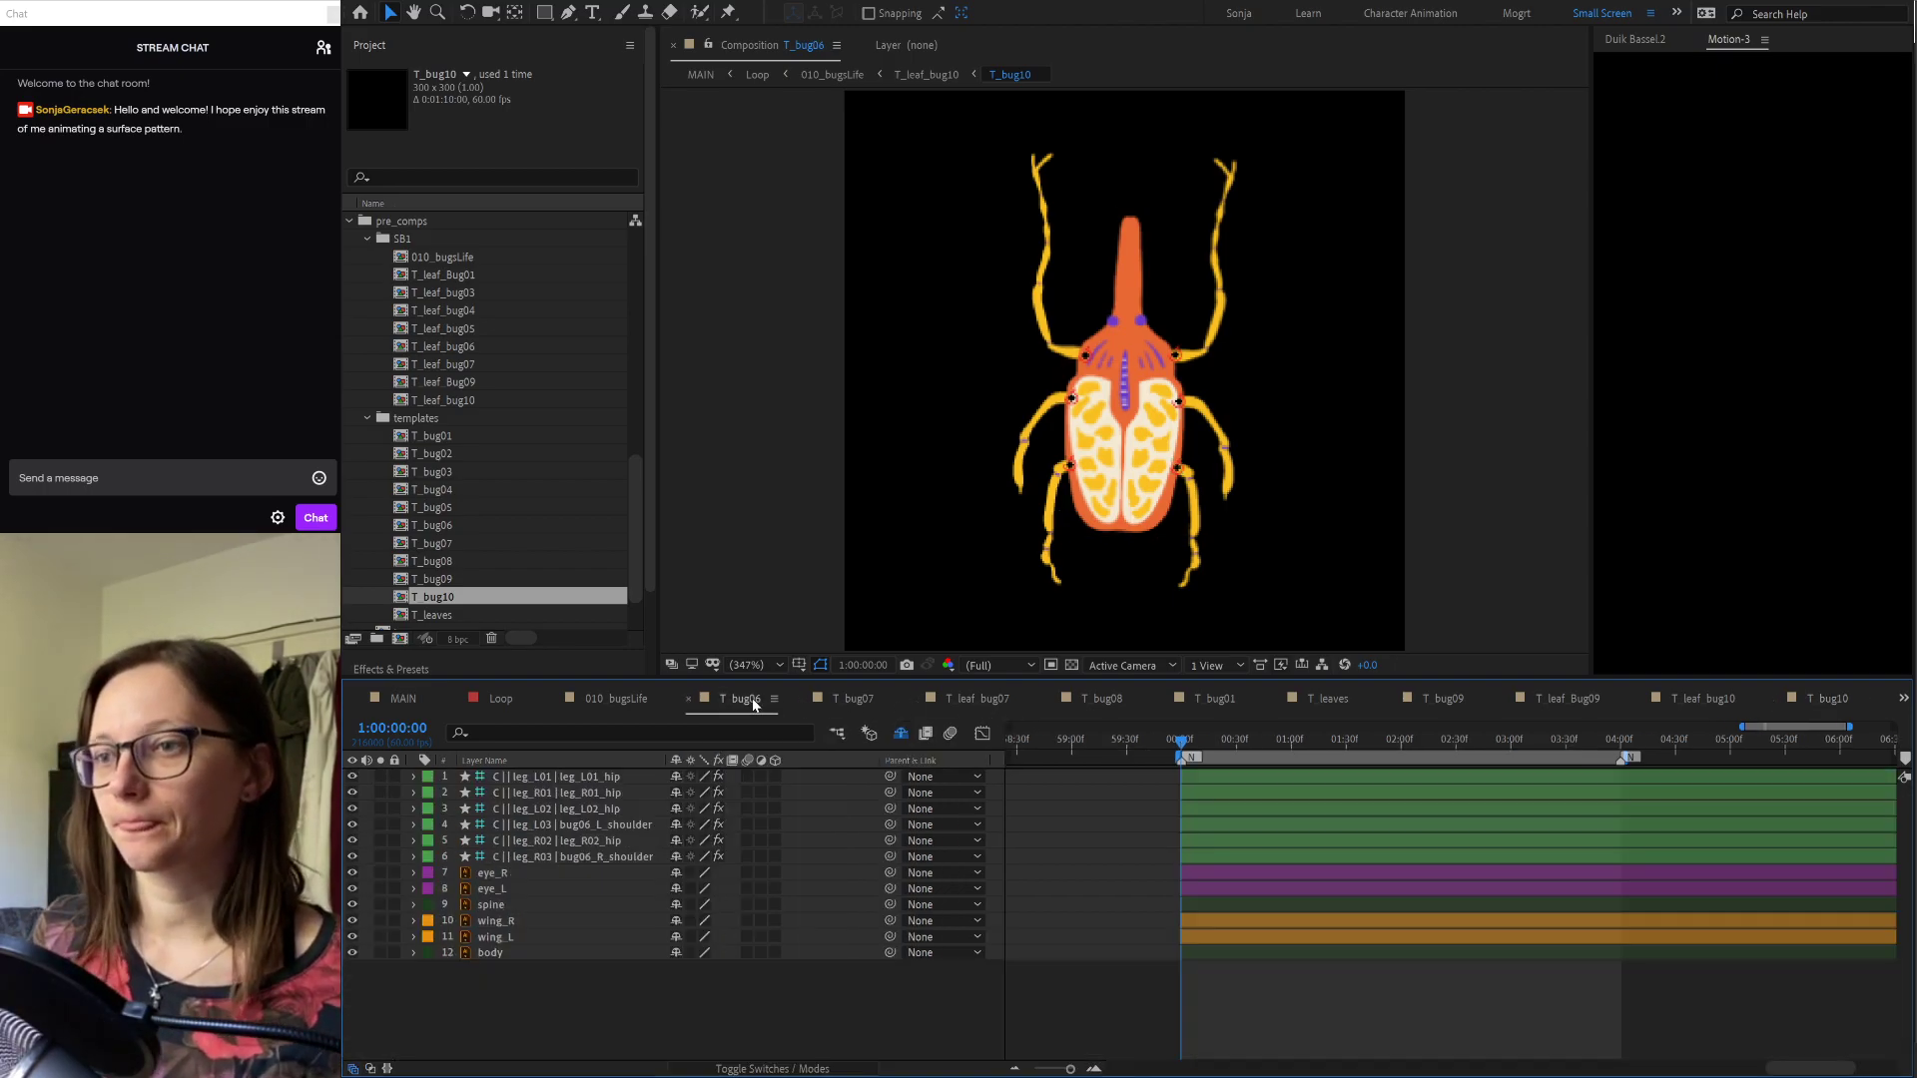
pyautogui.click(1835, 699)
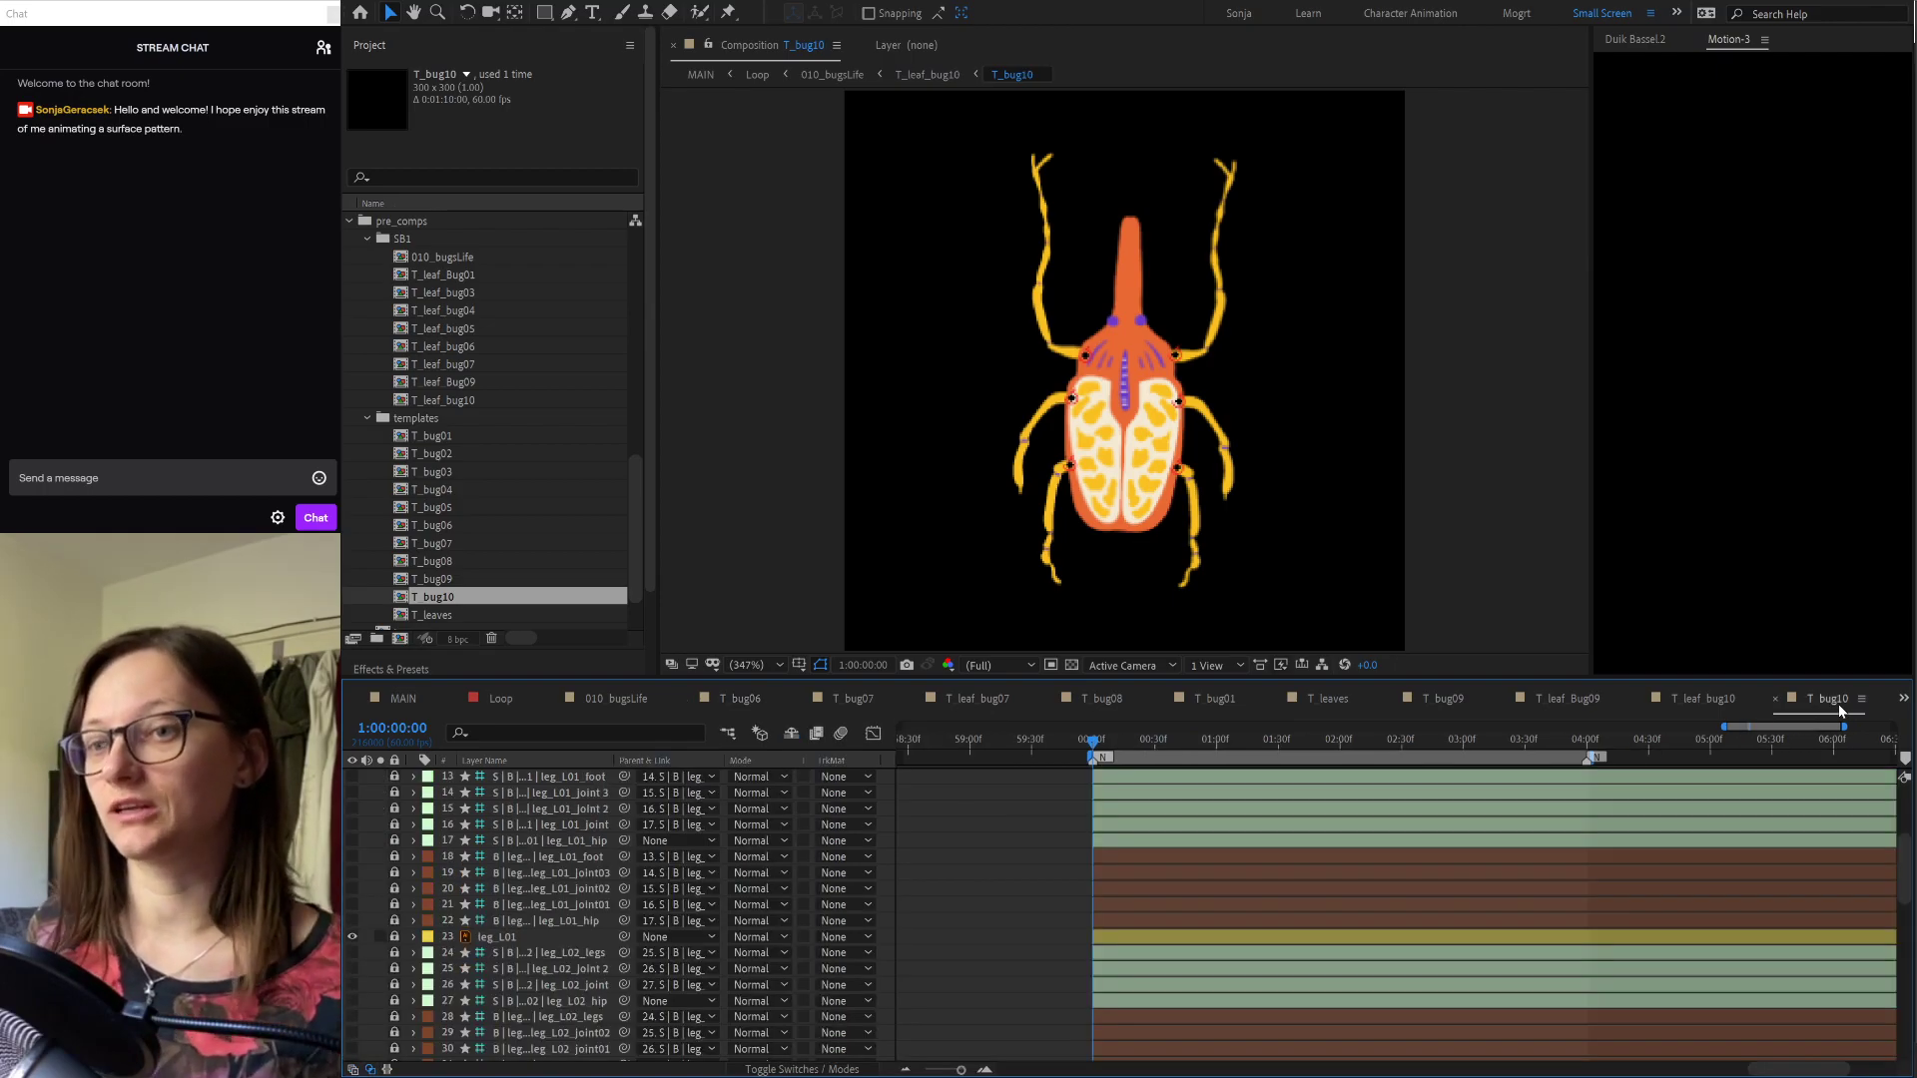
pyautogui.scroll(4, 728, 904)
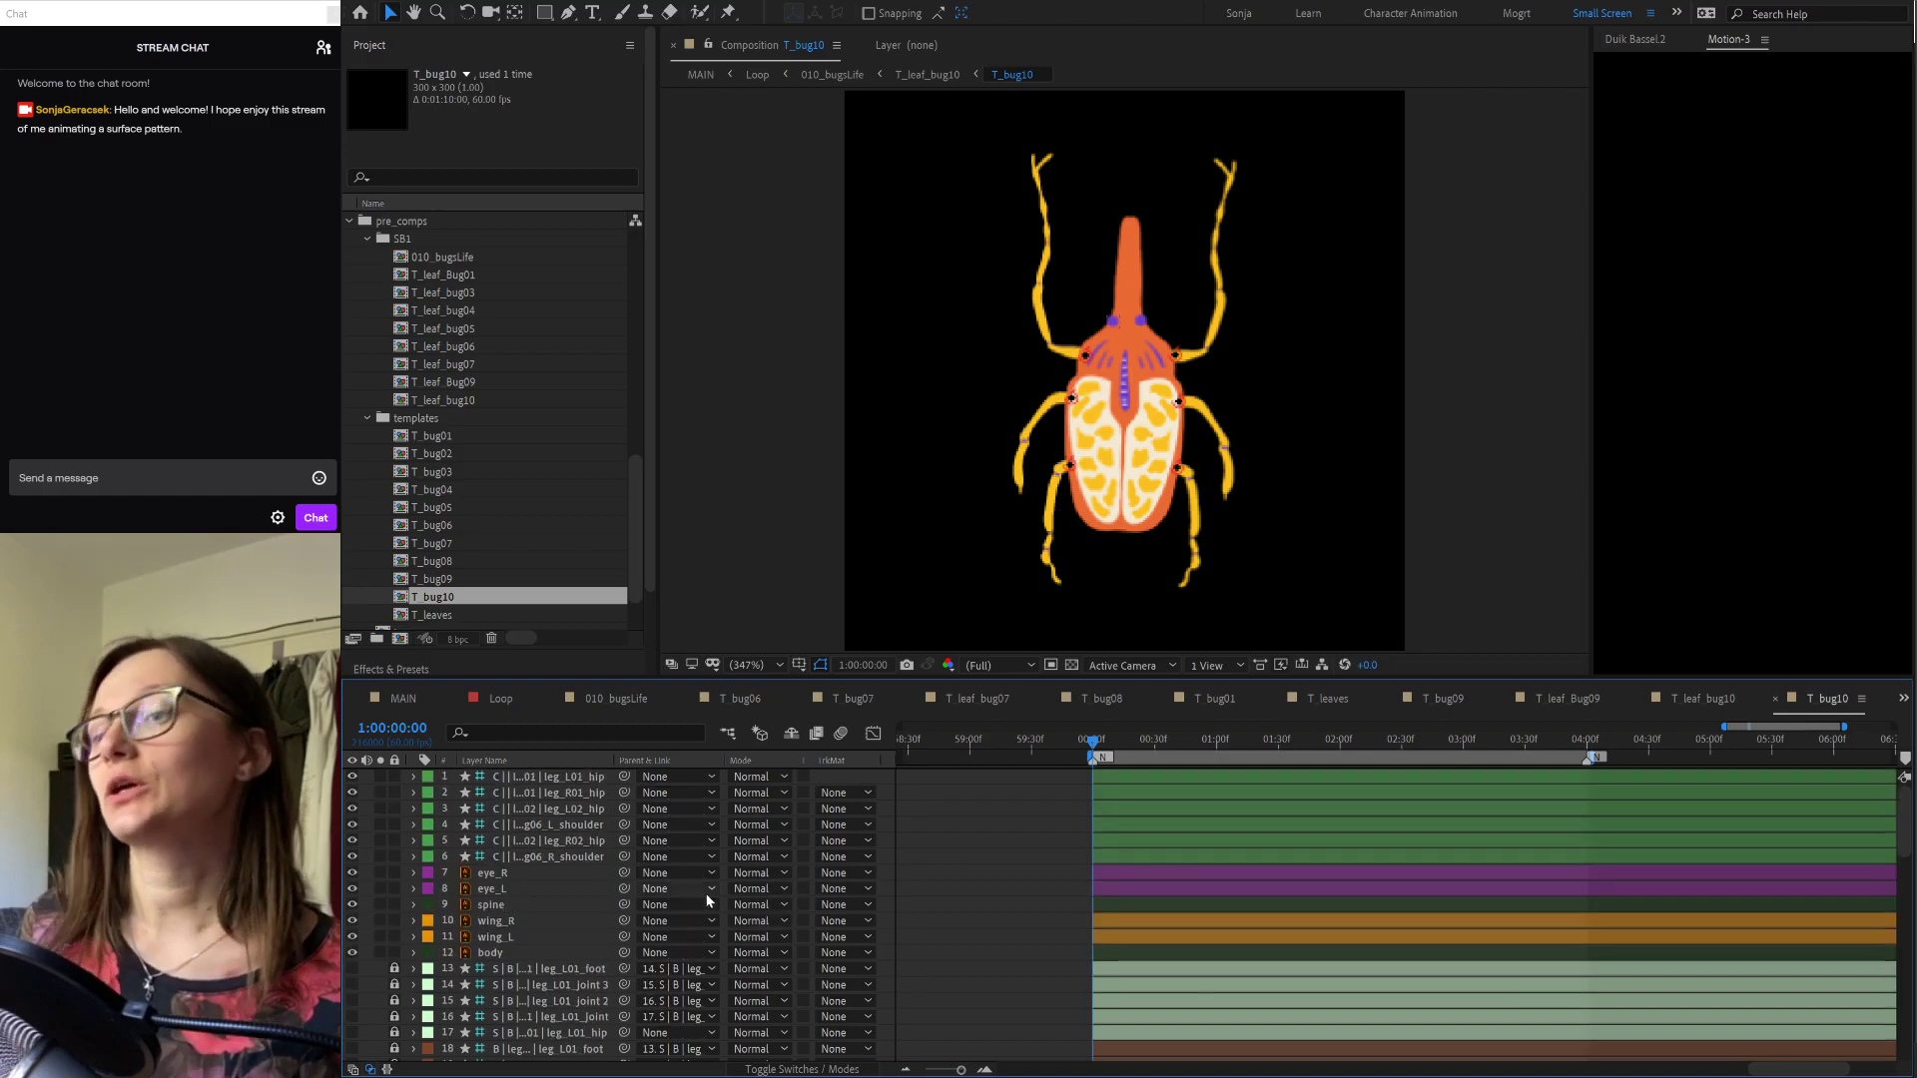
# Step: Replace the source artwork of the eye_R and eye_L layers in T_bug10 with eye_R/T_bug10.ai and eye_L/T_bug10.ai
pyautogui.click(515, 875)
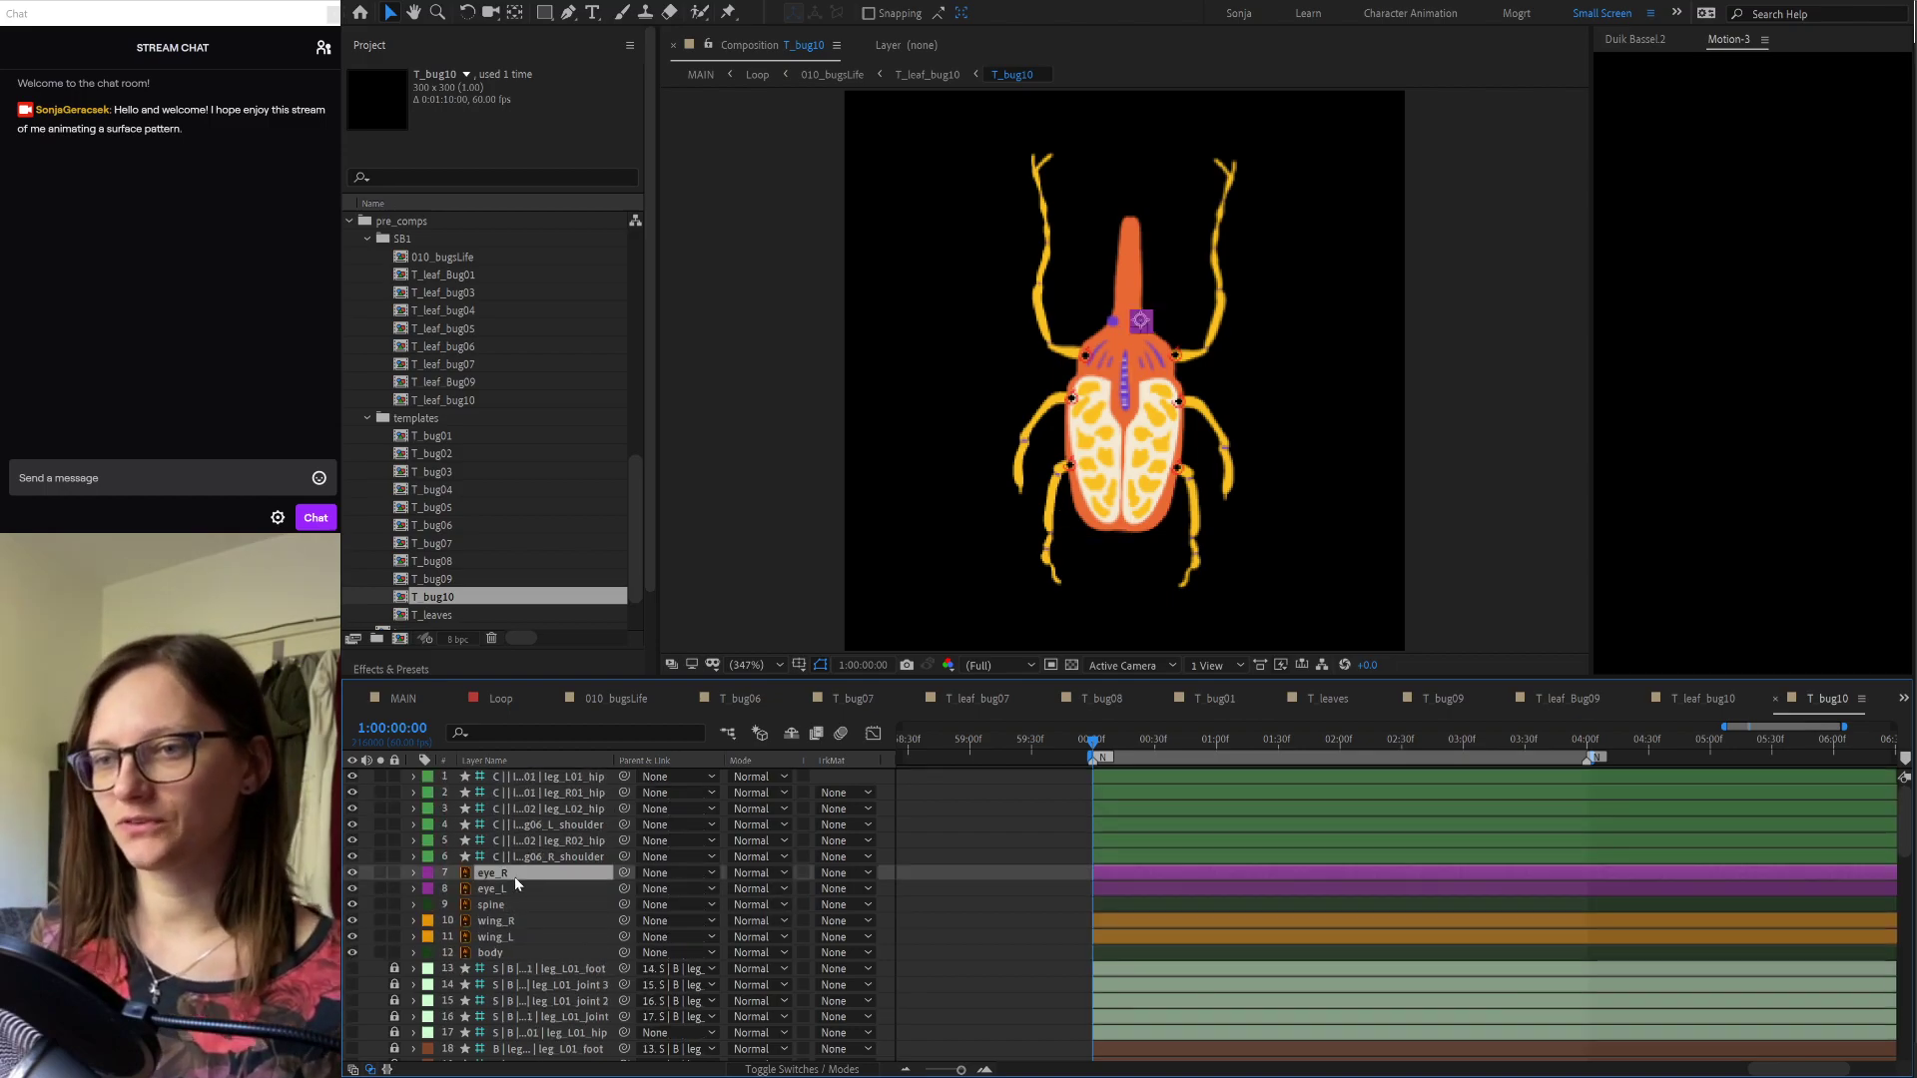
pyautogui.scroll(-1, 541, 499)
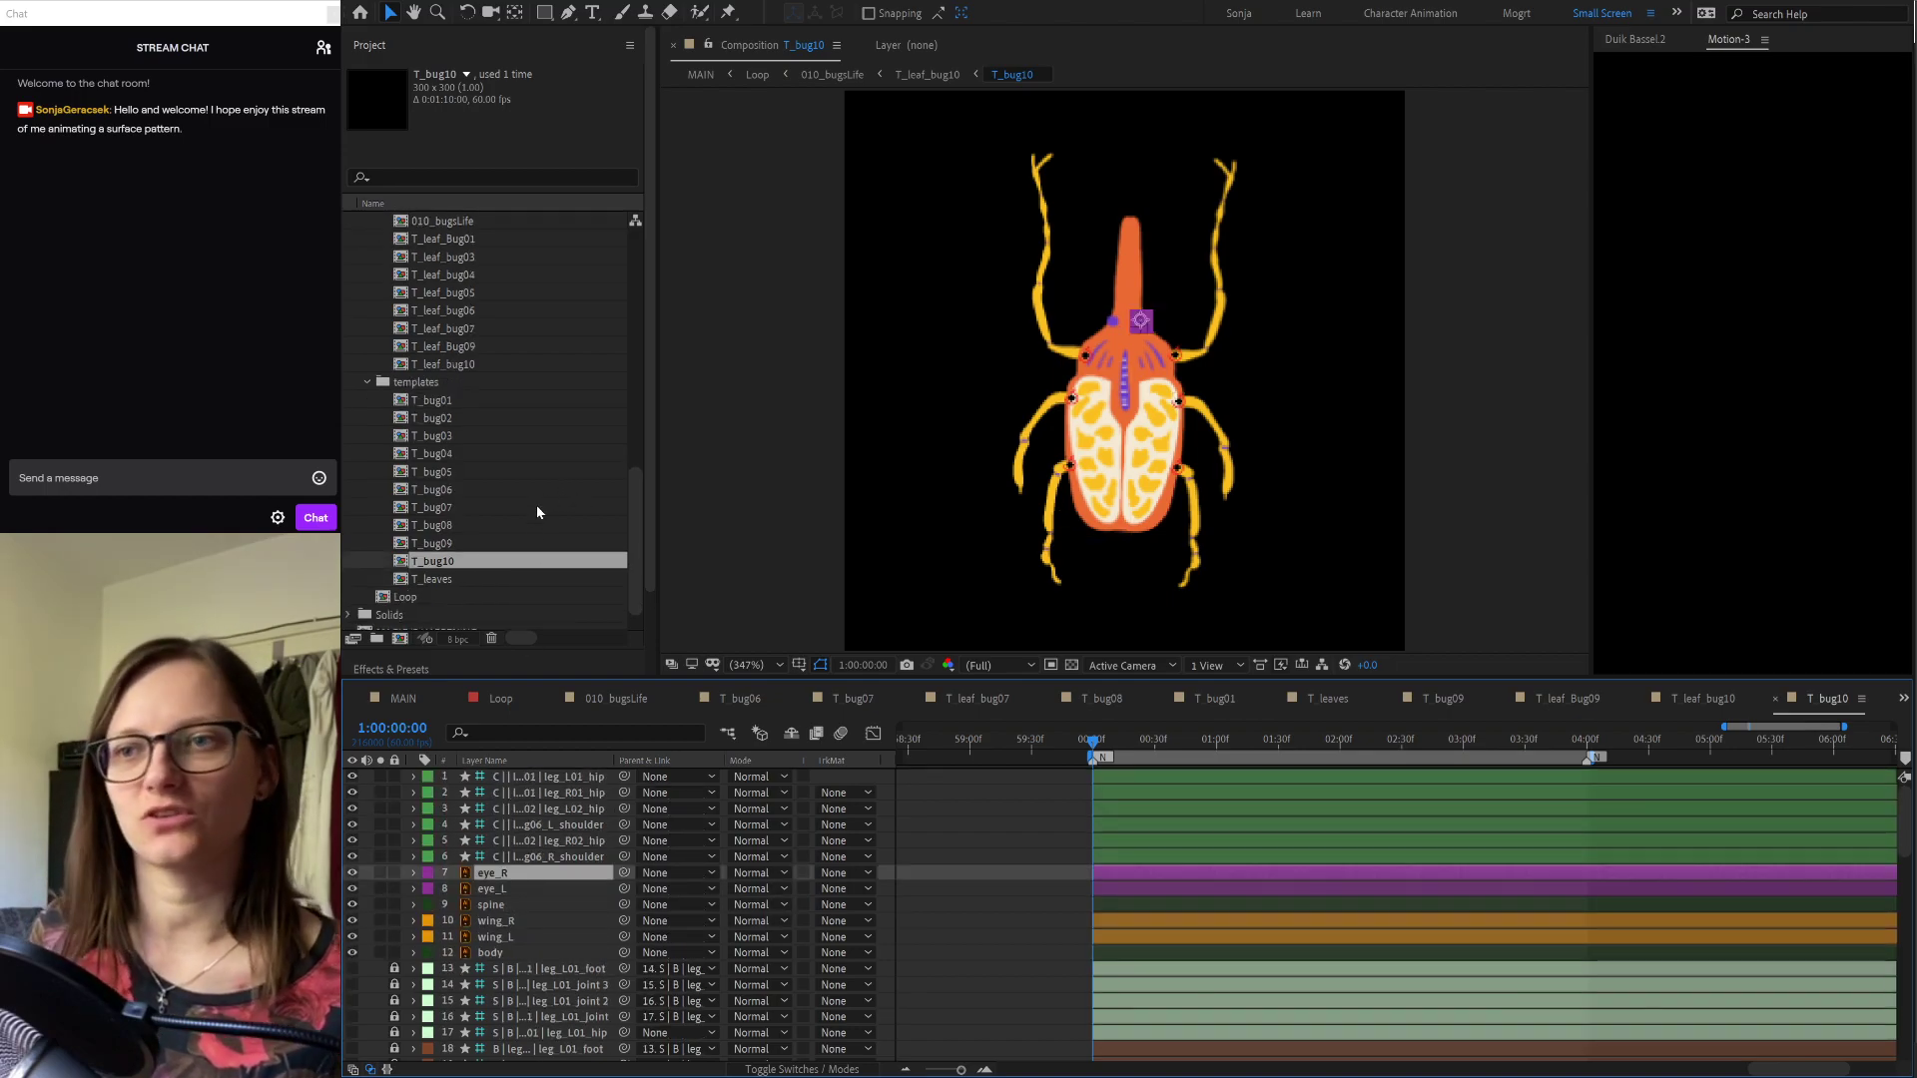
pyautogui.scroll(8, 531, 372)
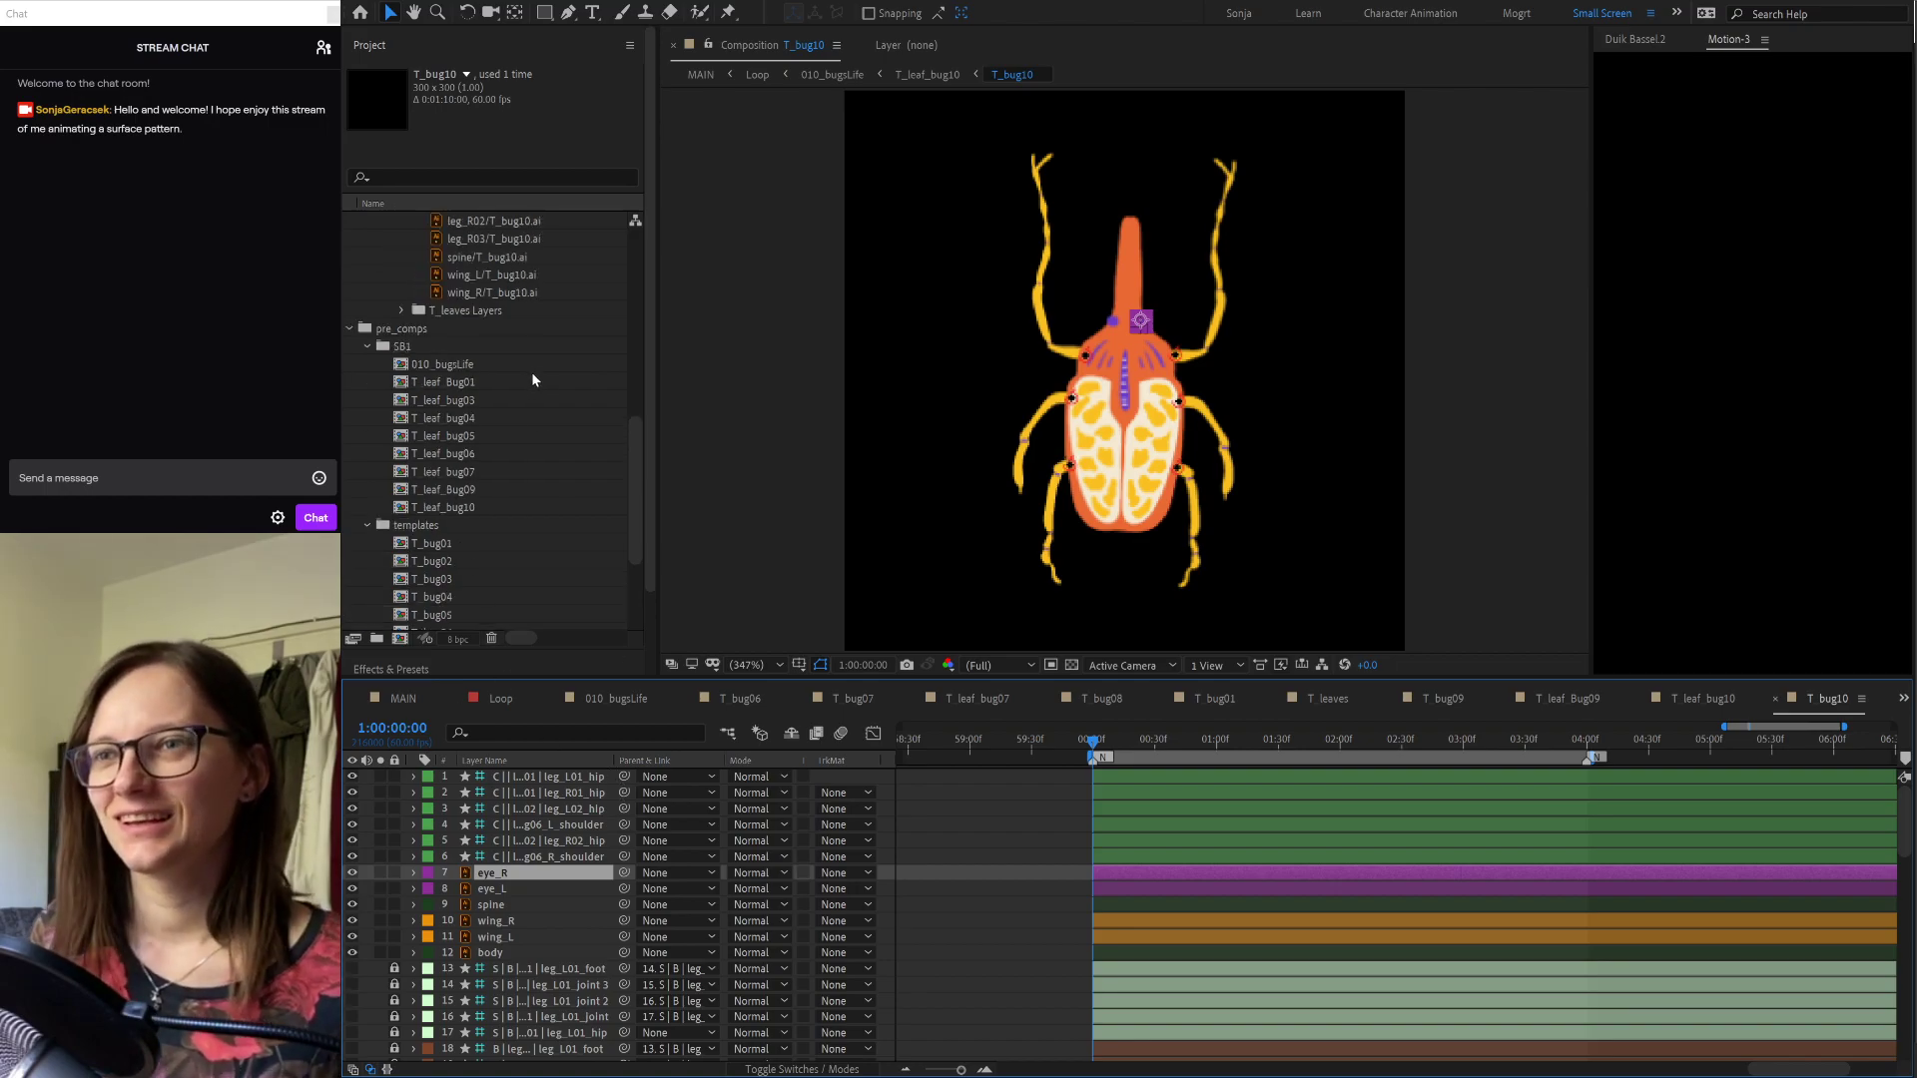
pyautogui.click(492, 312)
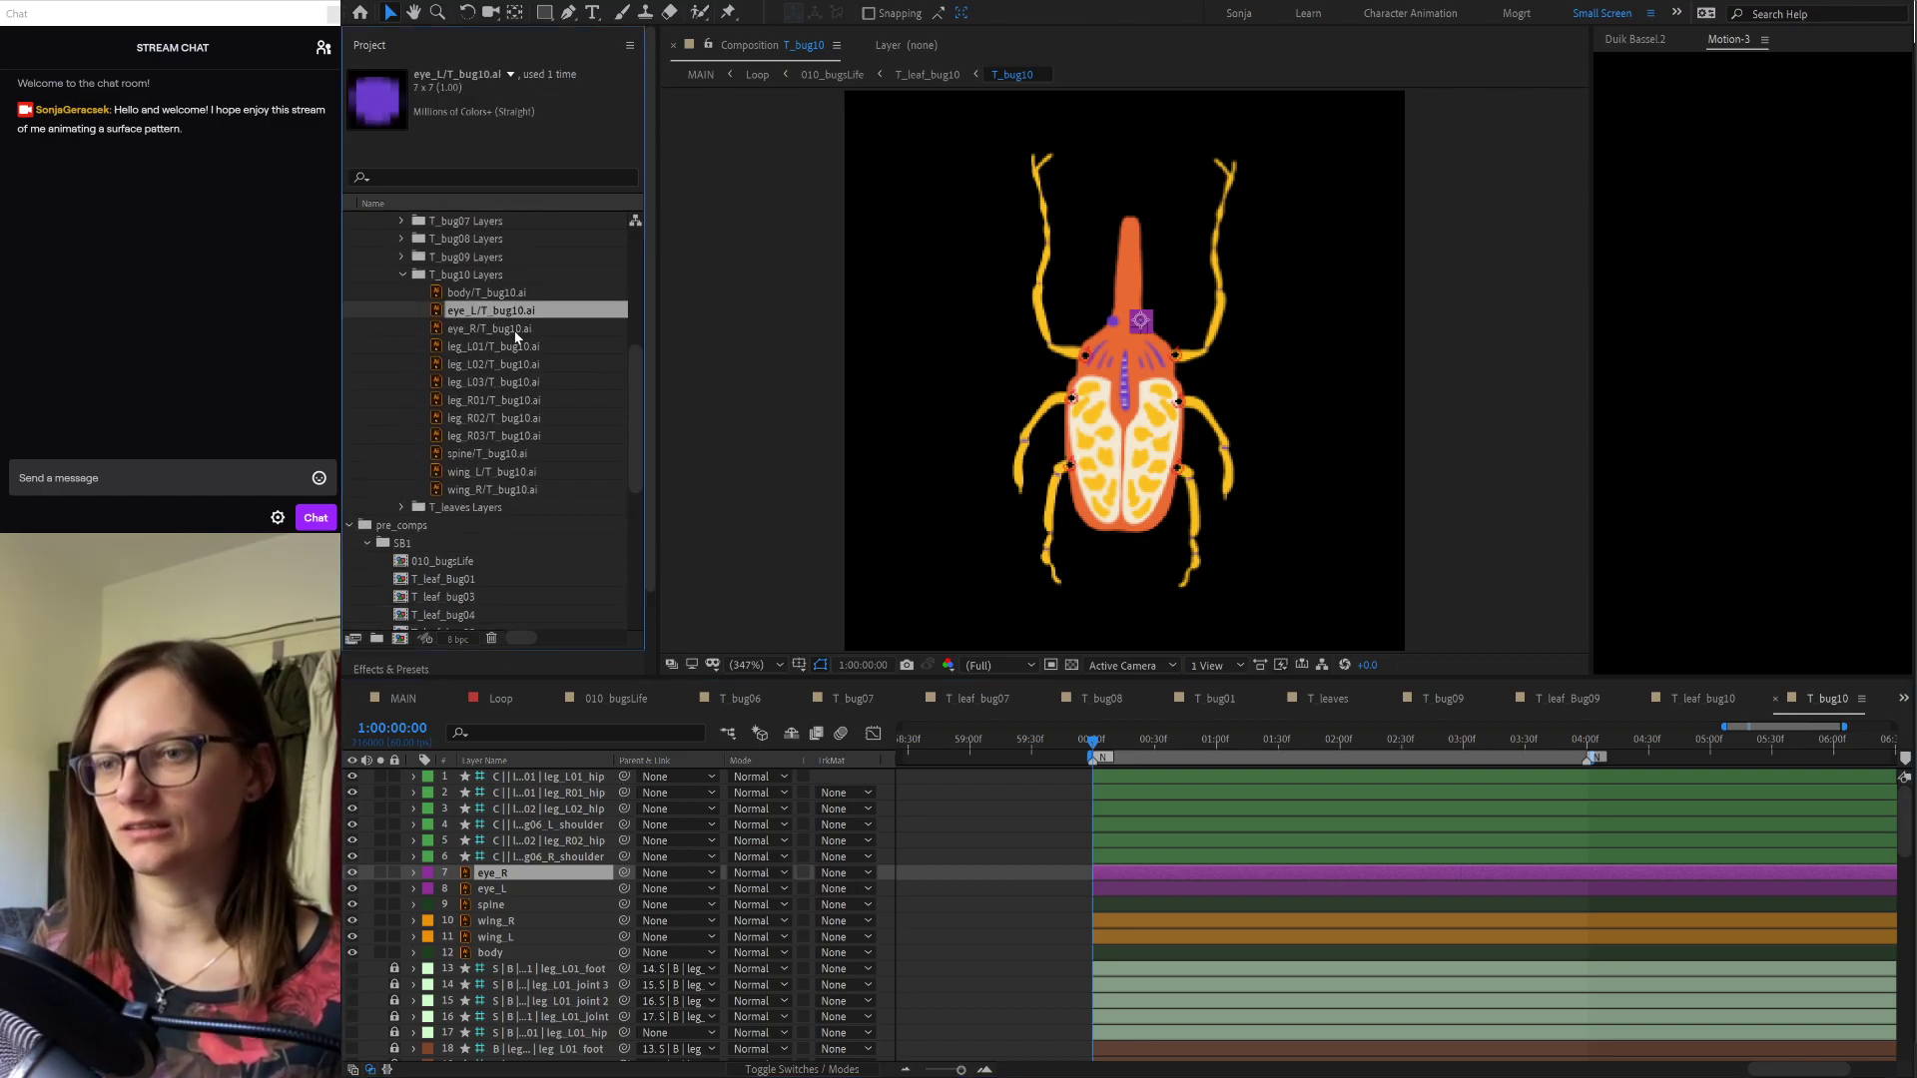
pyautogui.click(496, 331)
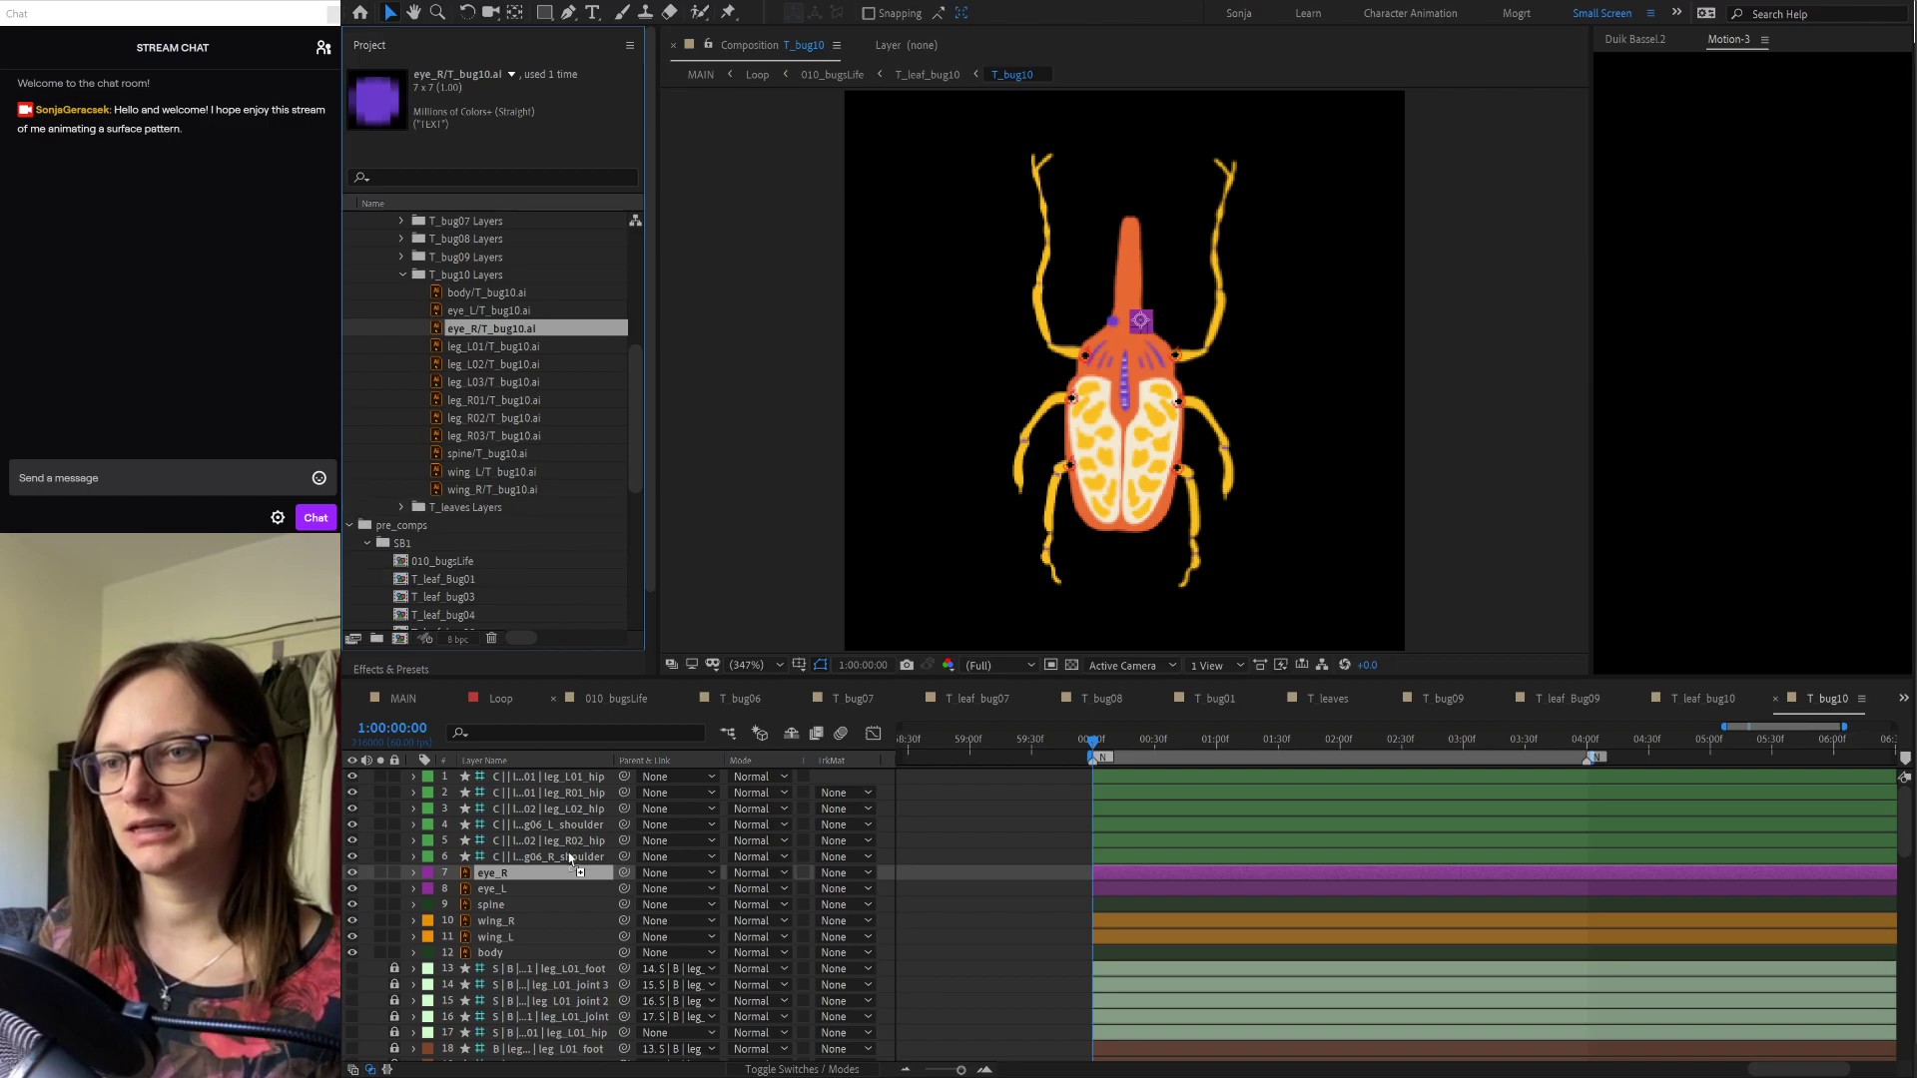
pyautogui.click(514, 887)
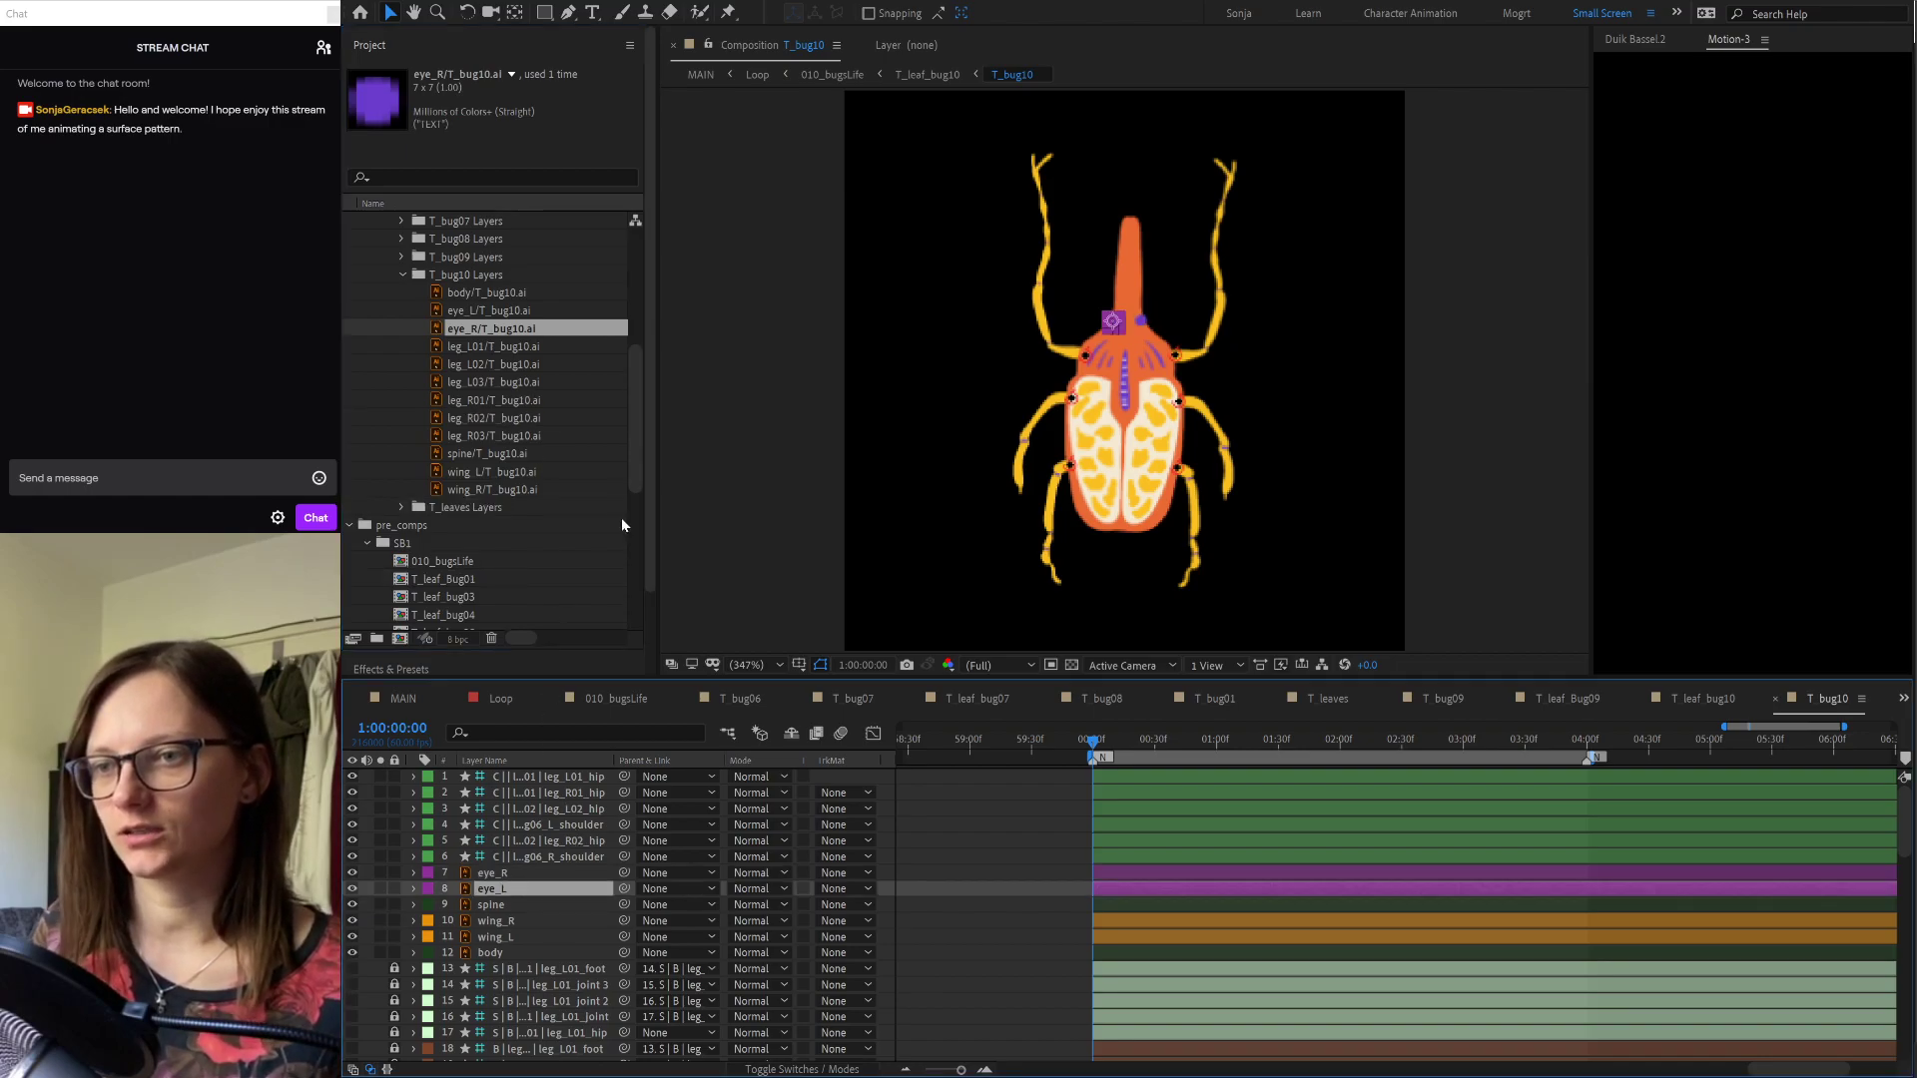
pyautogui.click(523, 312)
pyautogui.click(514, 892)
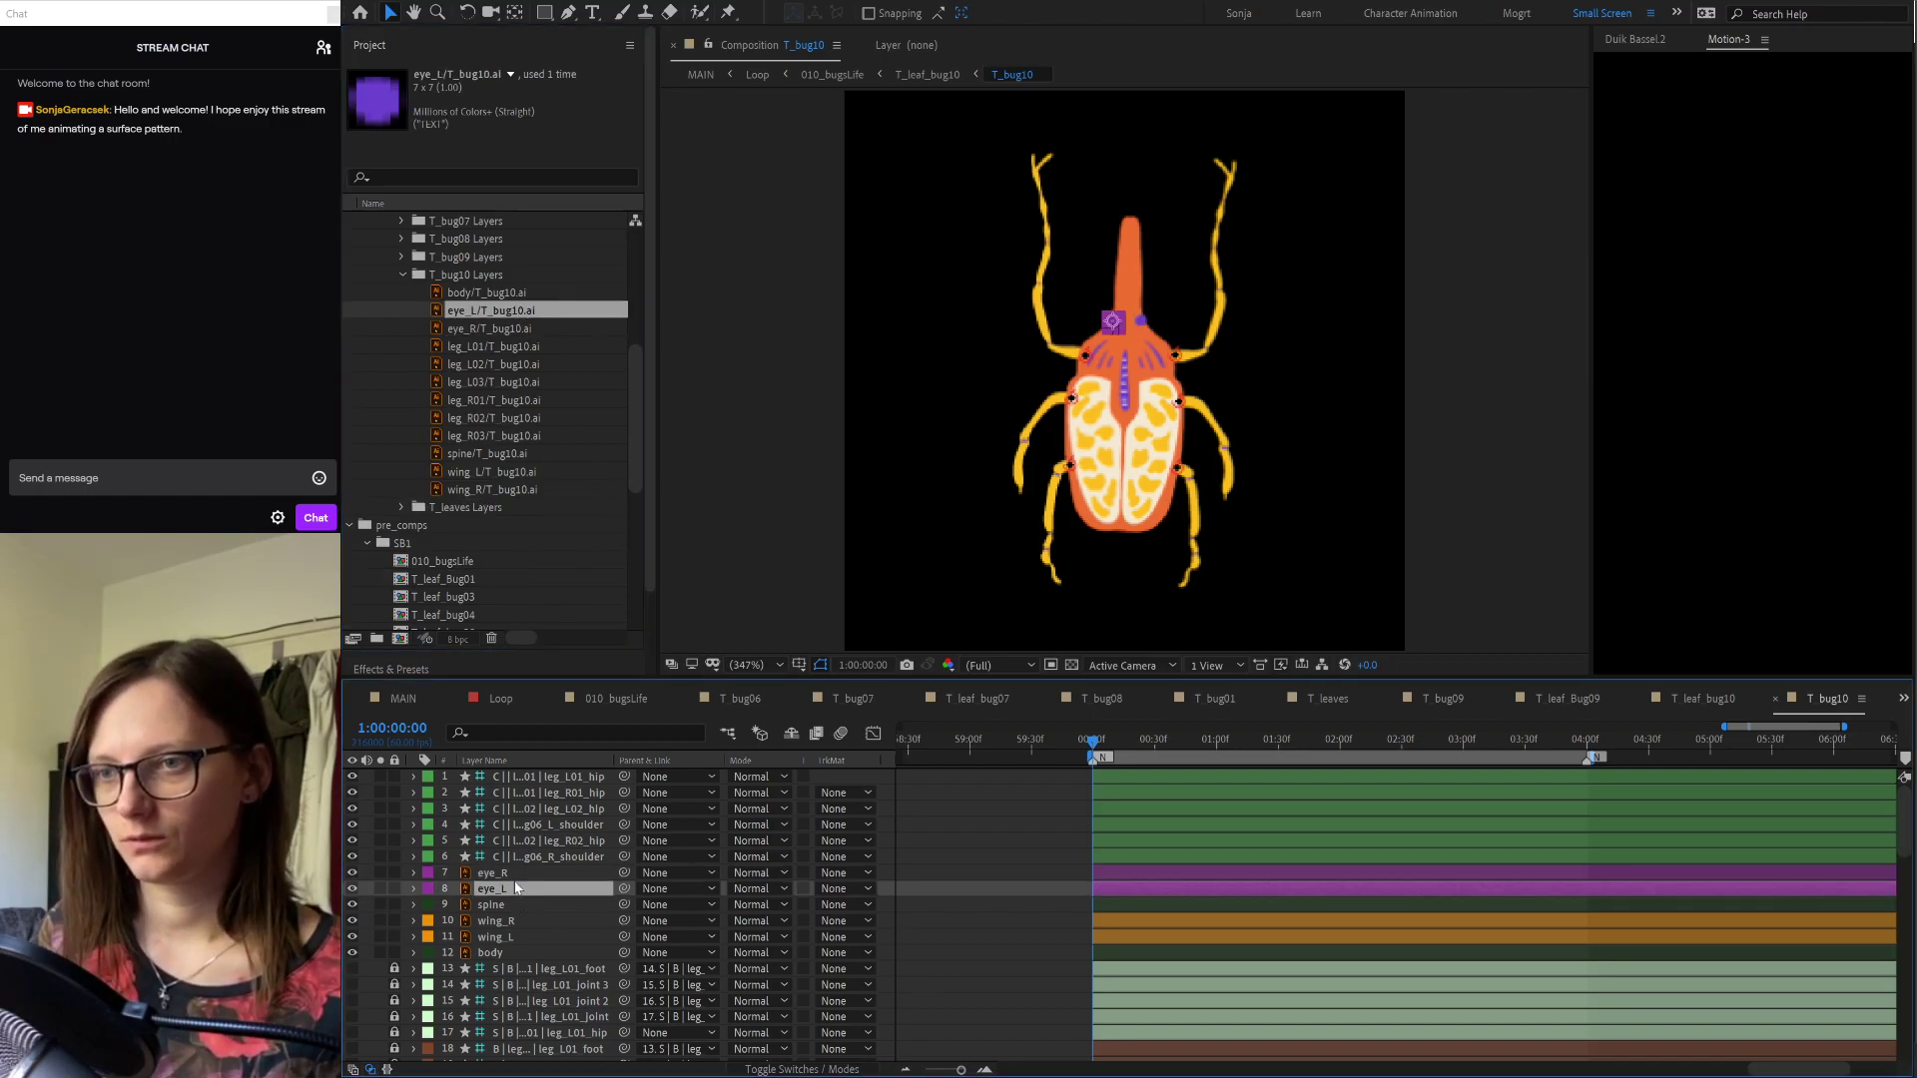
# Step: Replace the spine layer's source artwork with spine/T_bug10.ai
pyautogui.click(506, 906)
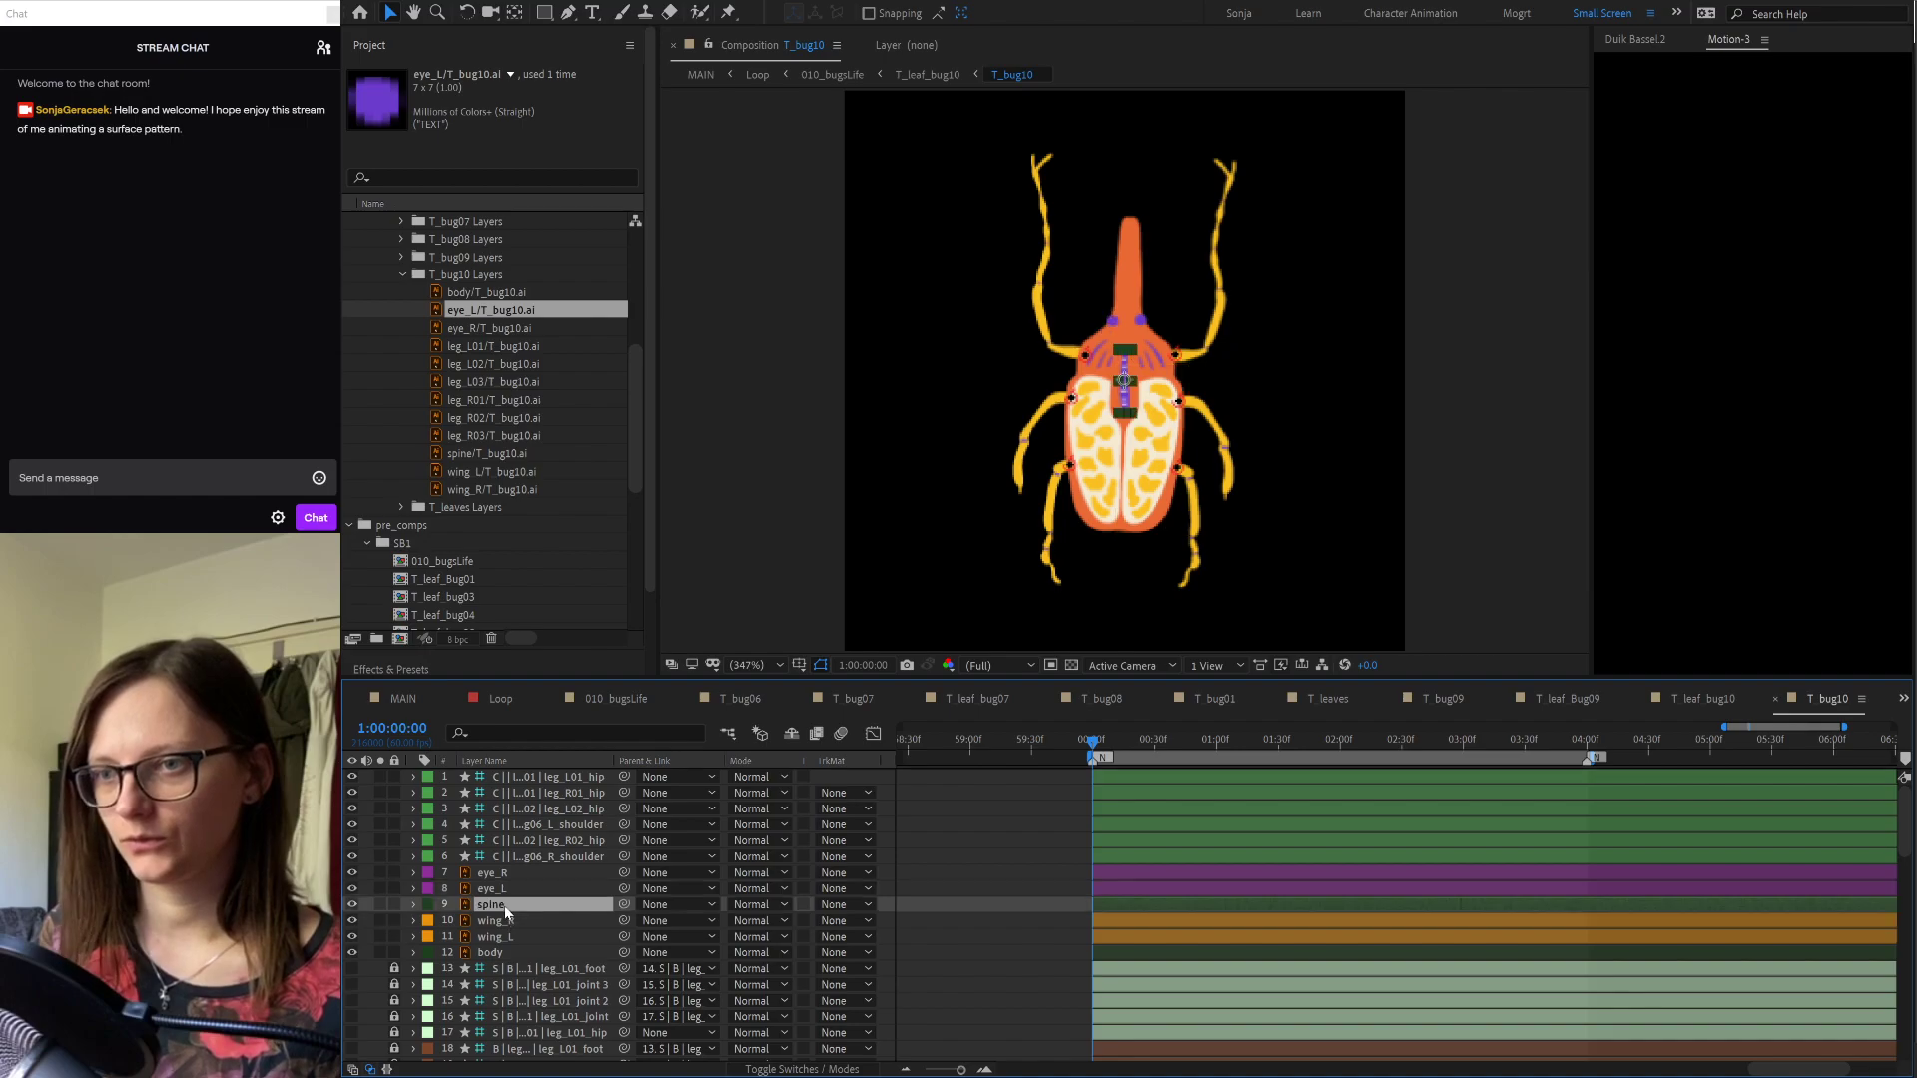
pyautogui.click(482, 455)
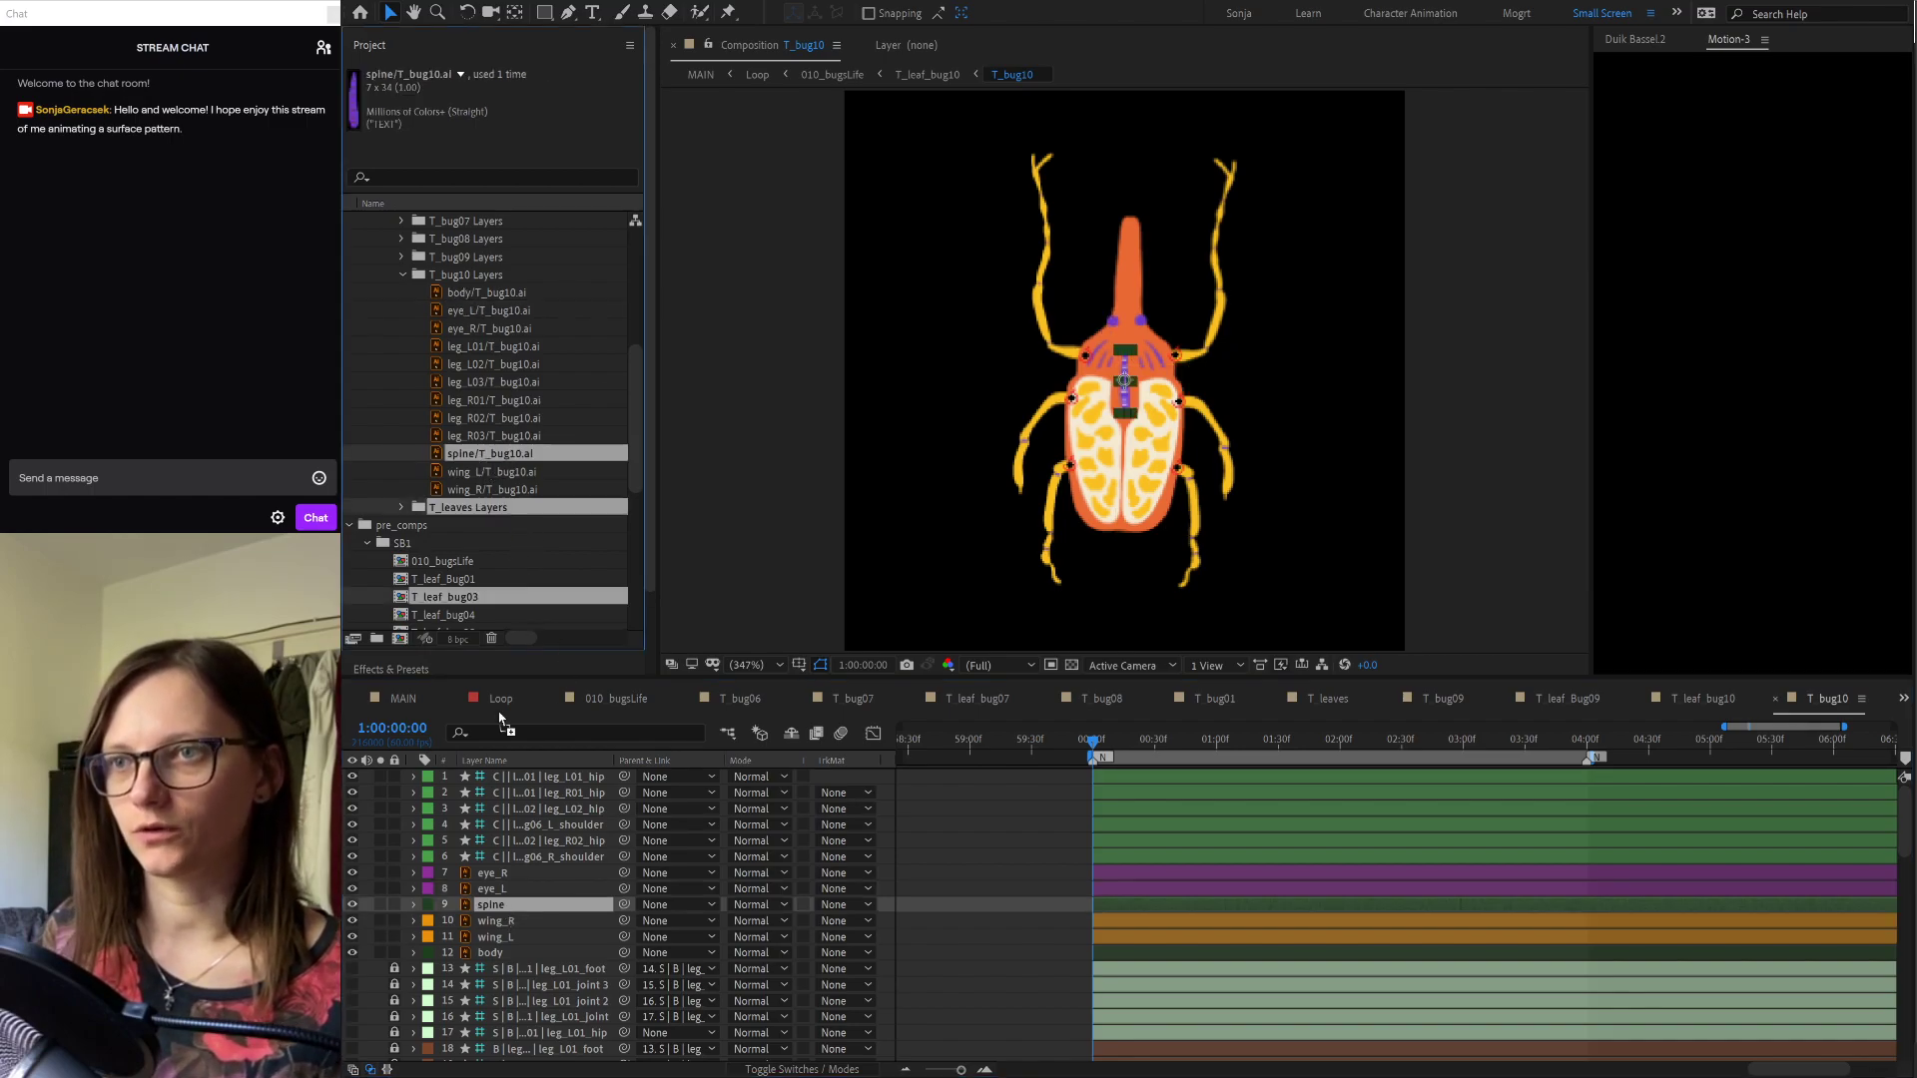
pyautogui.click(511, 912)
# Step: Replace the source artwork of the wing_R and wing_L layers with wing_R/T_bug10.ai and wing_L/T_bug10.ai
pyautogui.click(512, 920)
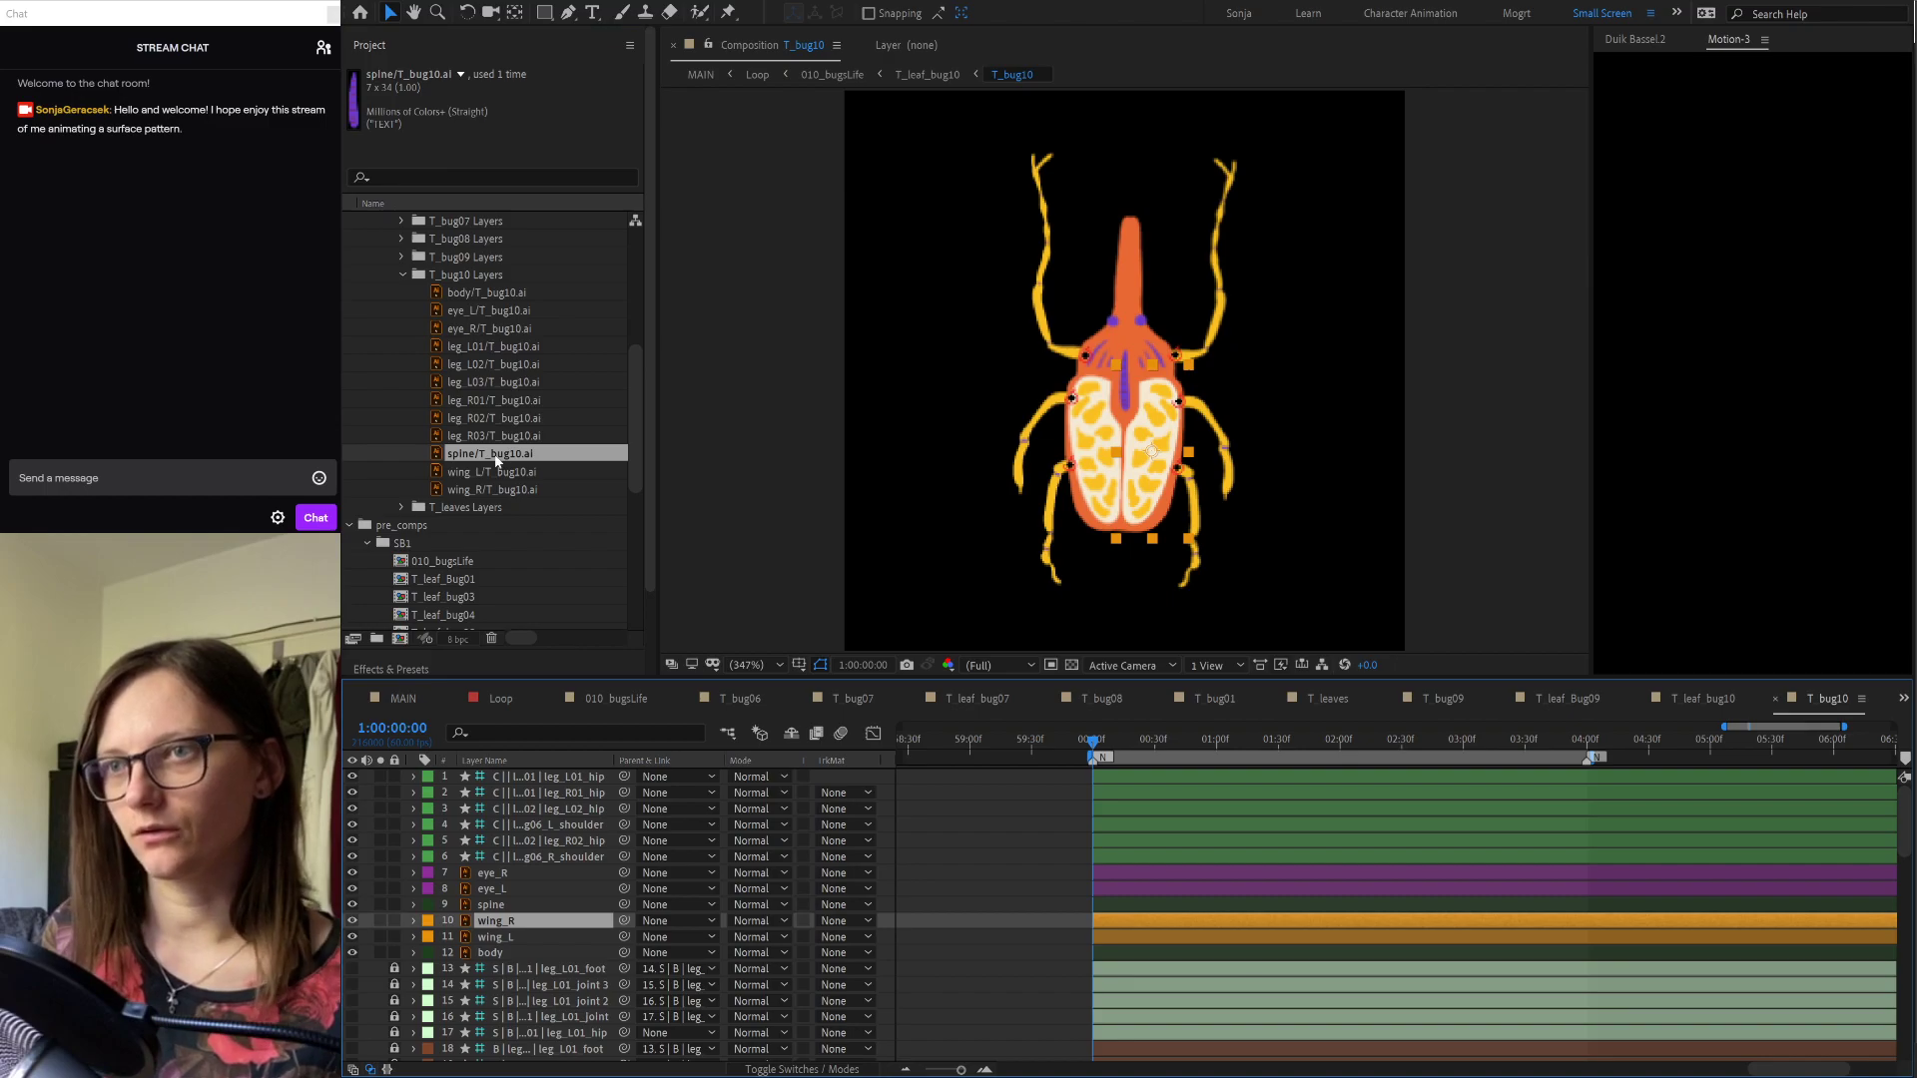
pyautogui.click(527, 490)
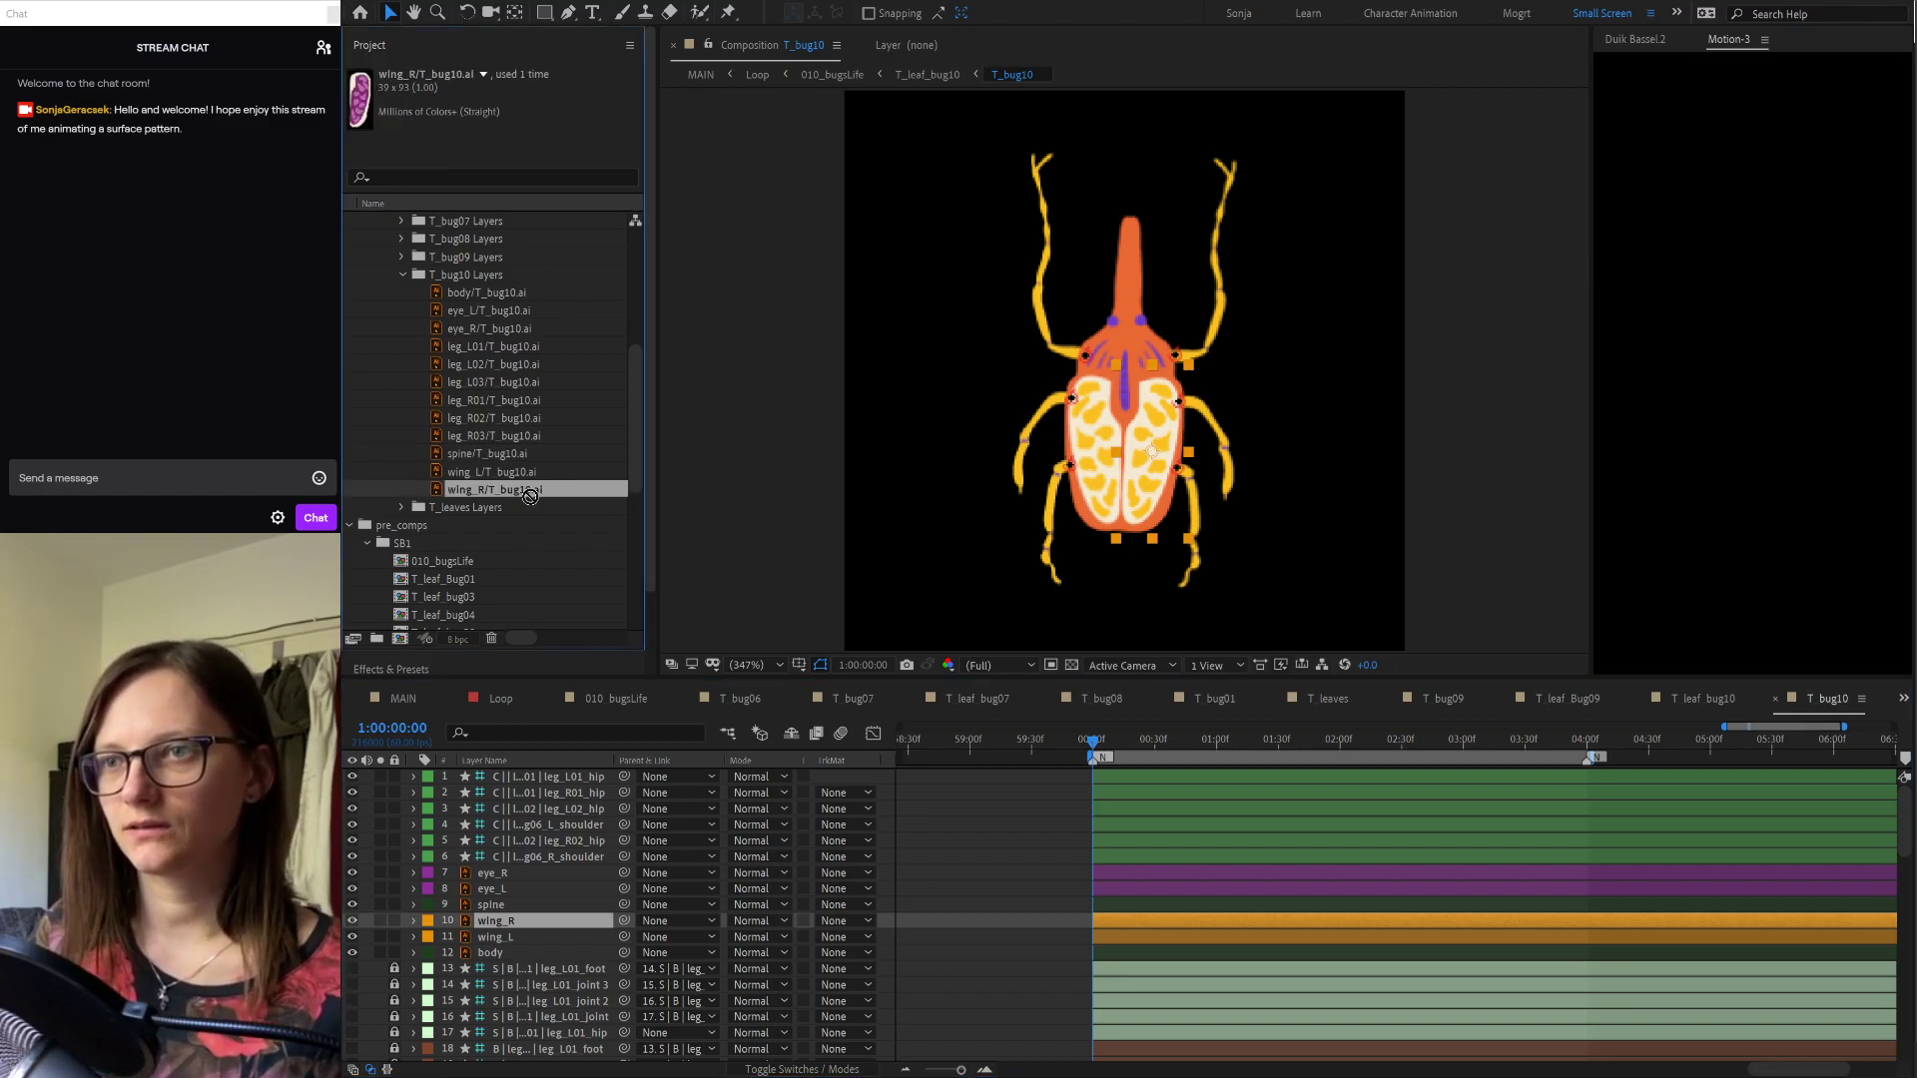
pyautogui.click(494, 472)
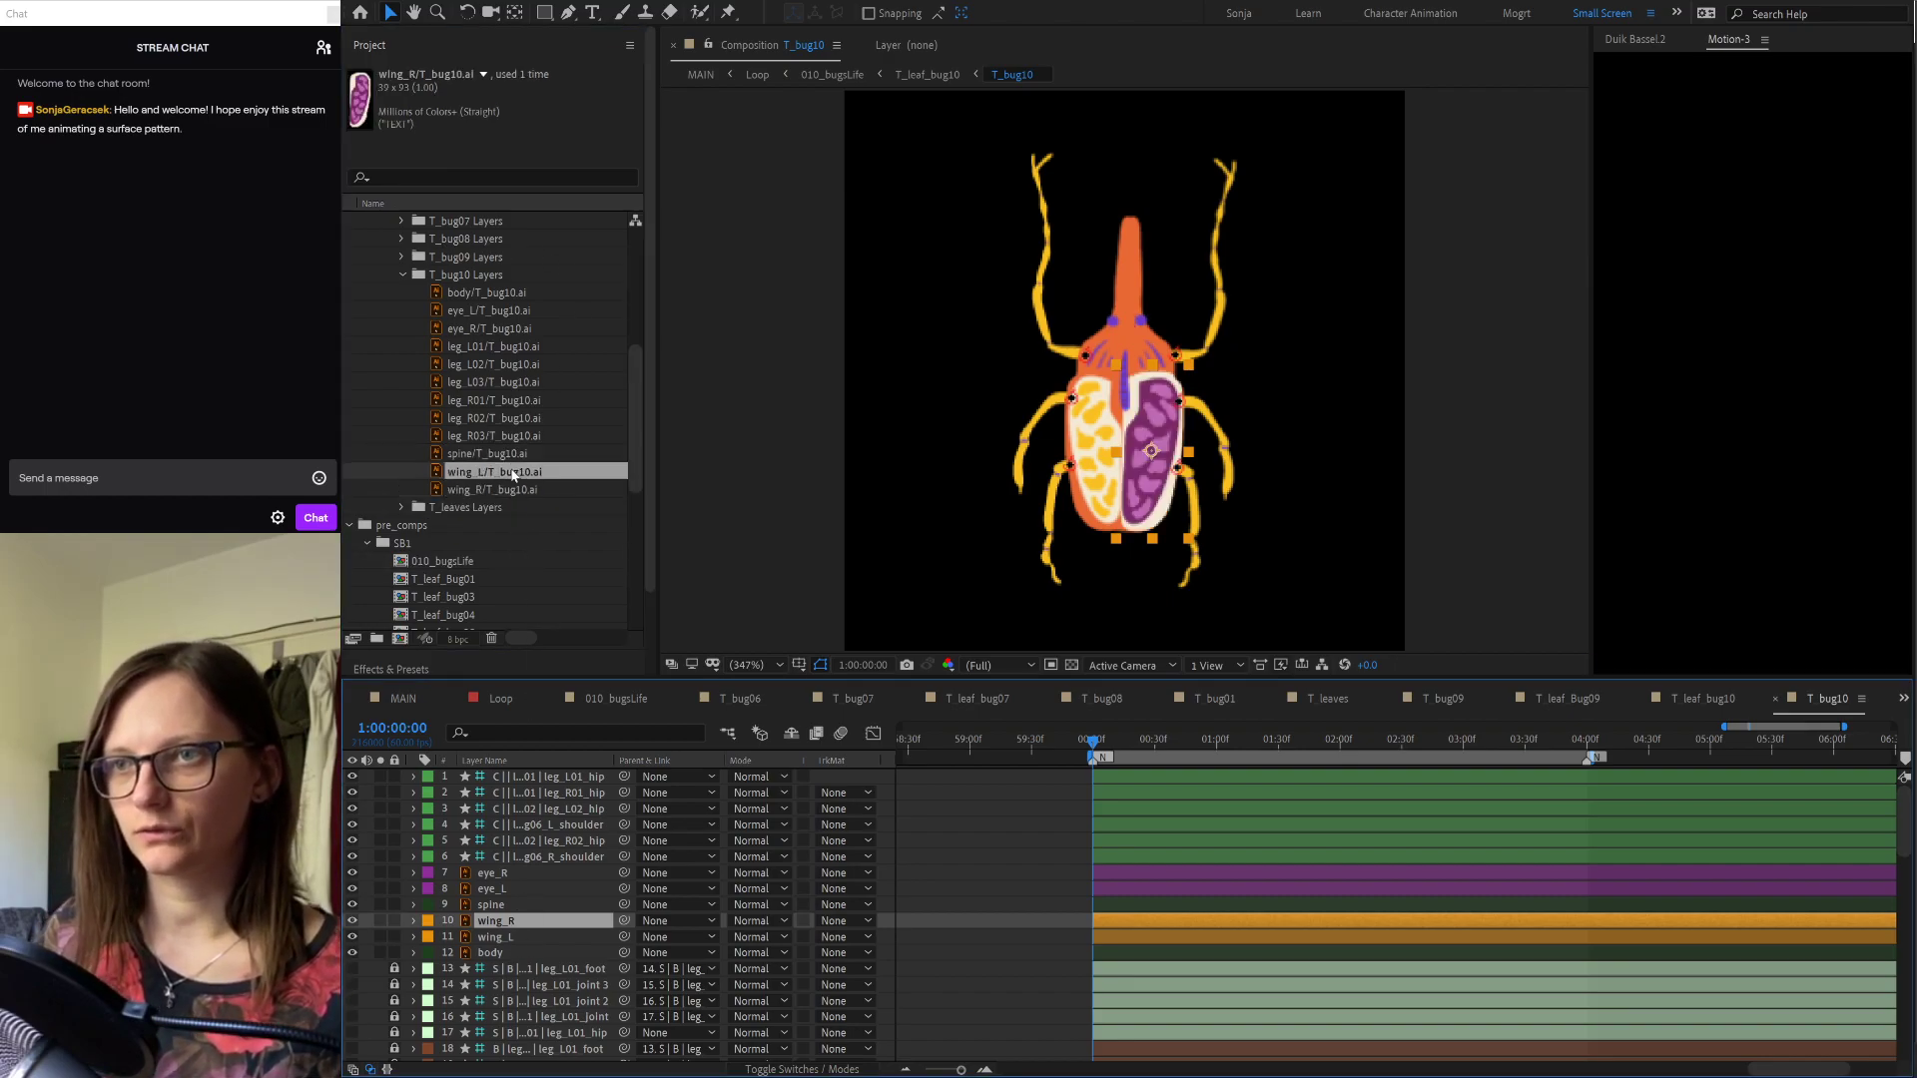
pyautogui.click(503, 937)
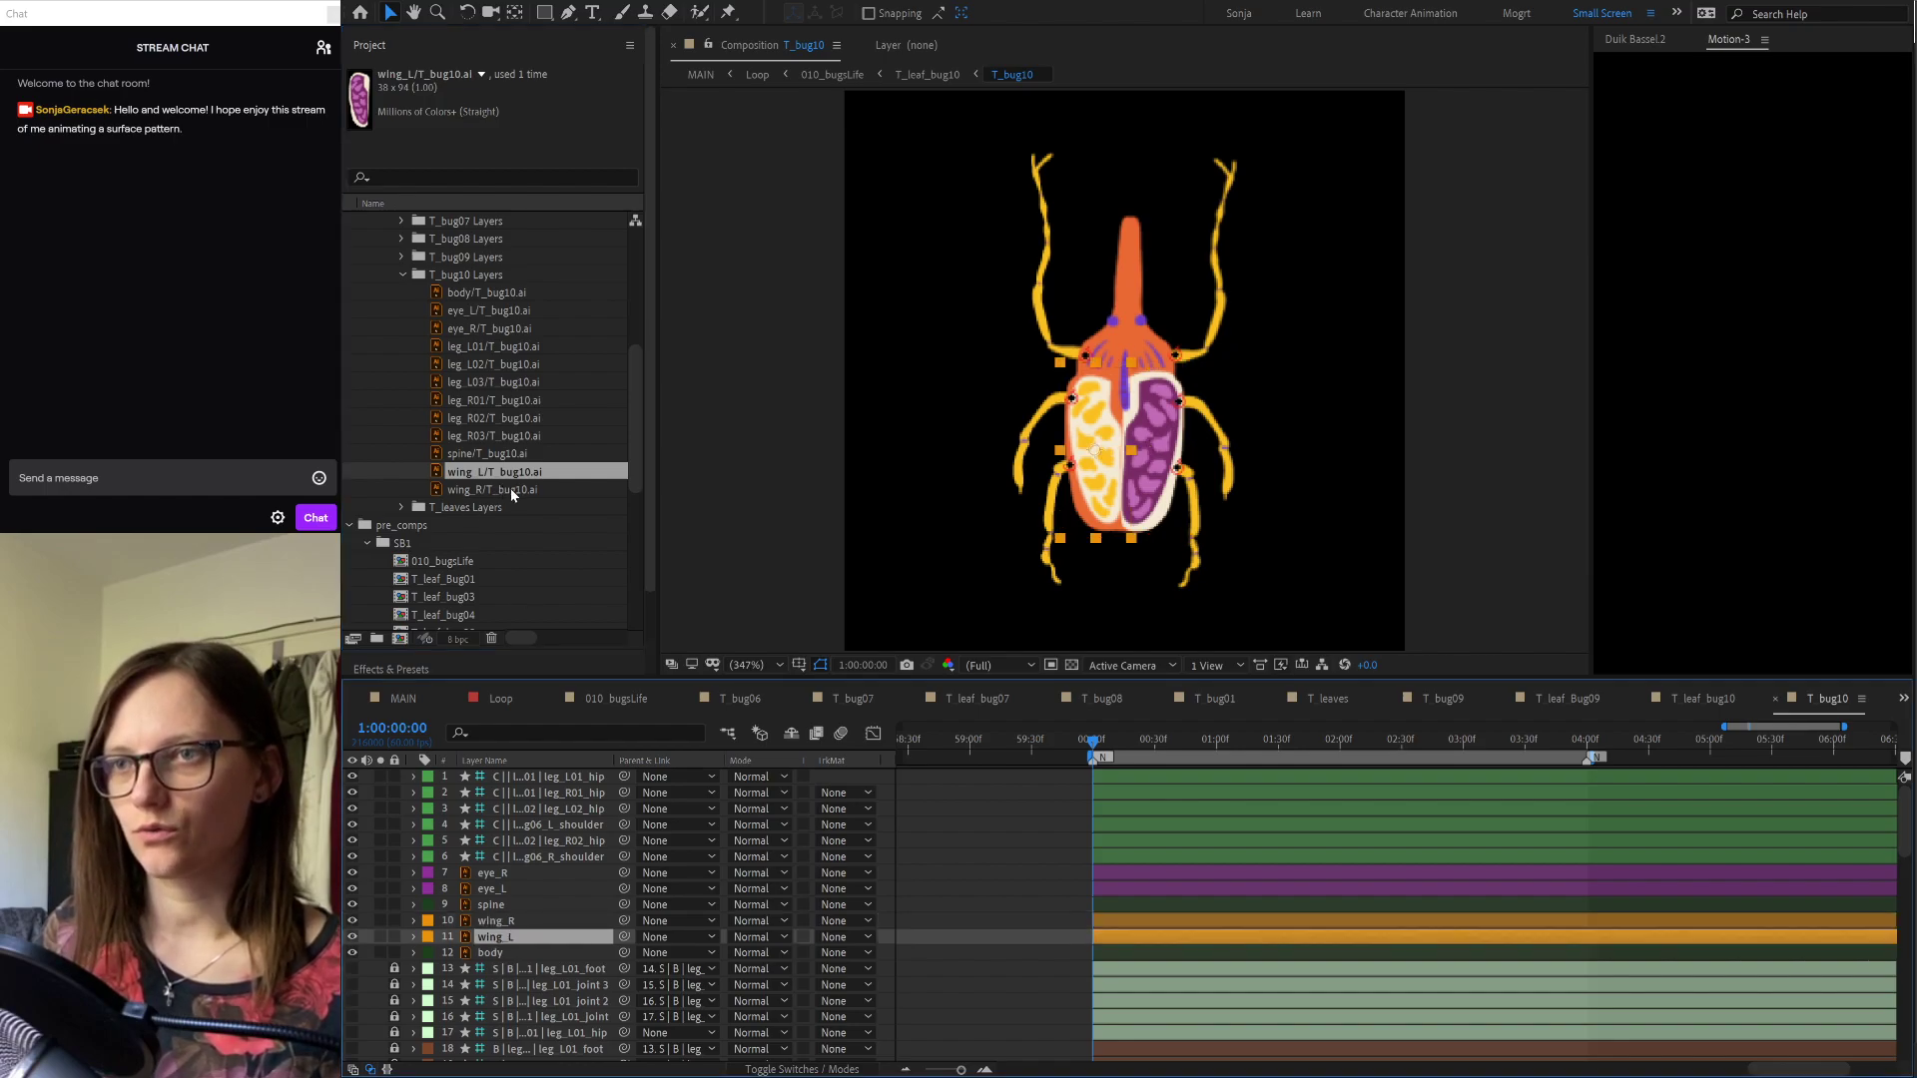
pyautogui.hotkey('ctrl', 'alt', '/')
# Step: Replace the body layer's source artwork with body/T_bug10.ai
pyautogui.click(494, 953)
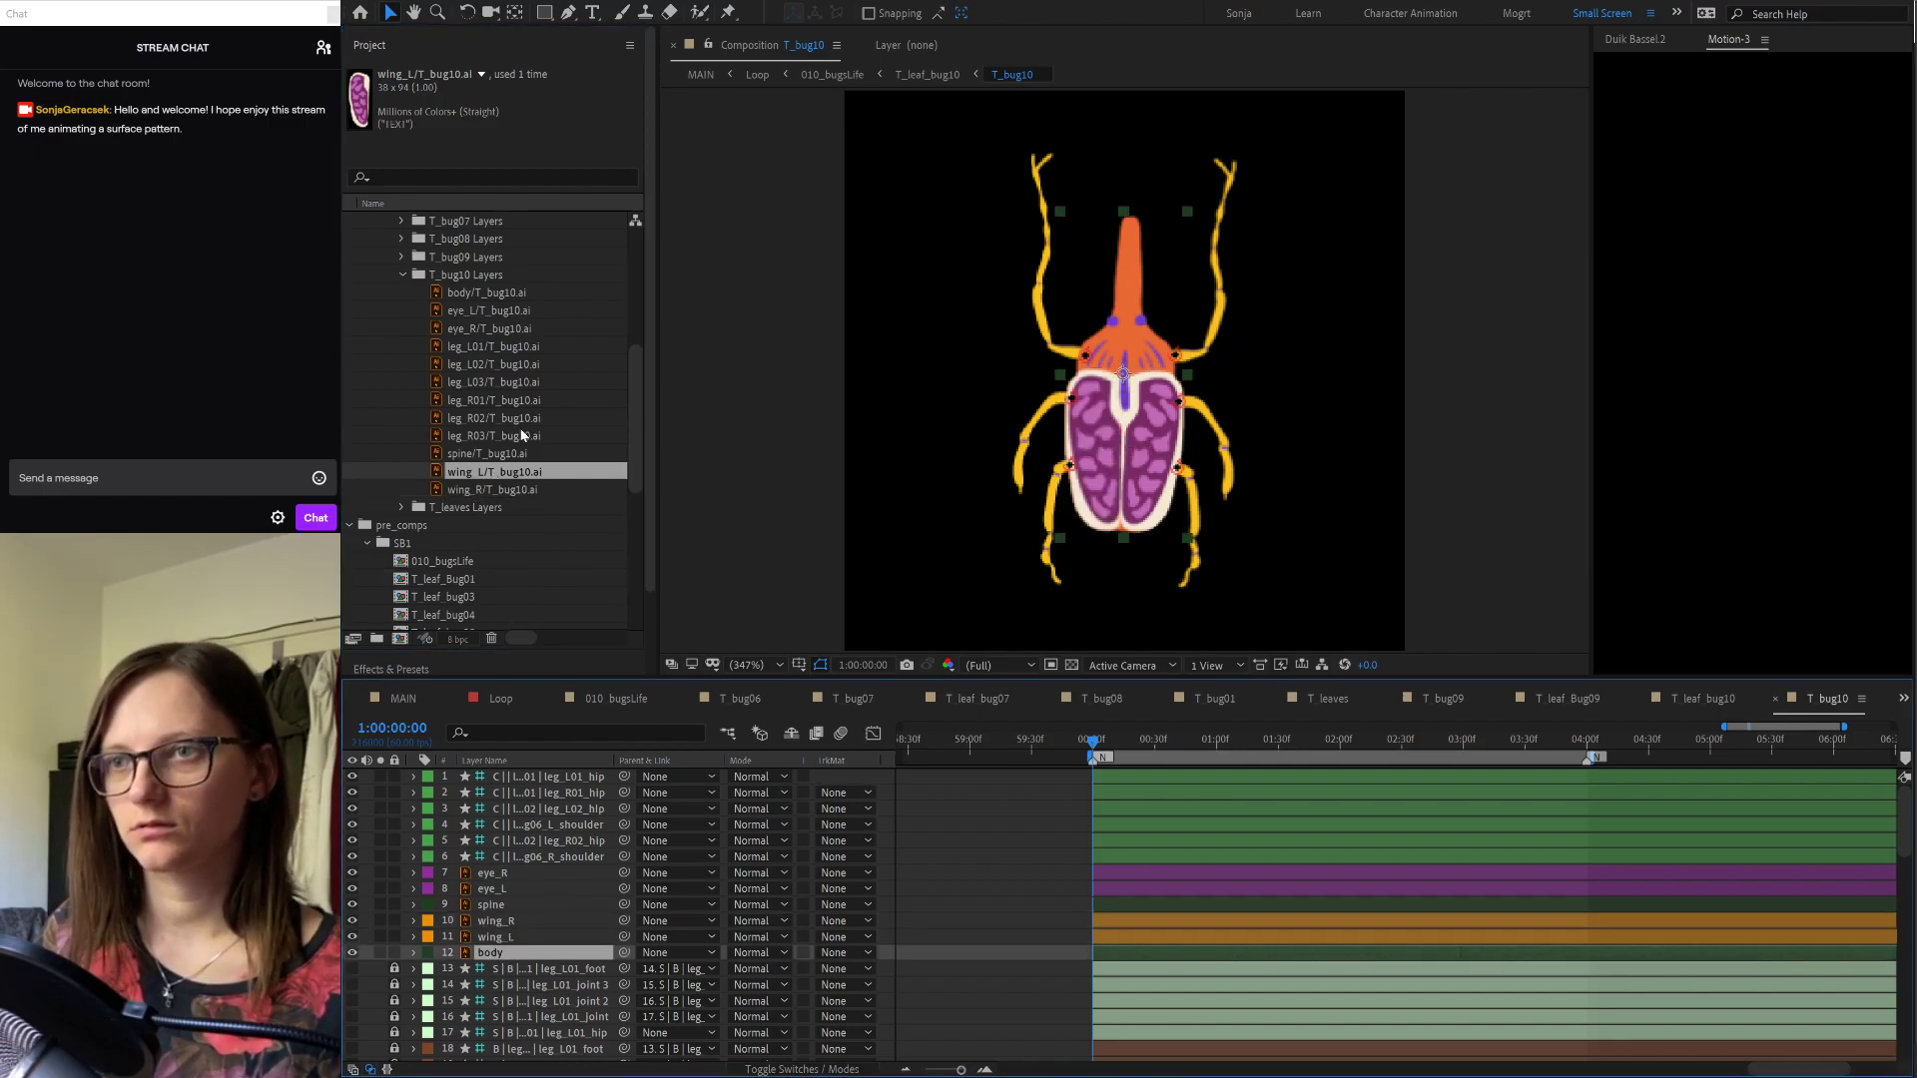
pyautogui.click(498, 295)
pyautogui.click(505, 954)
pyautogui.hotkey('ctrl', 'alt', '/')
# Step: Replace the artwork of the locked leg_L01 and leg_L02 layers with leg_L01/T_bug10.ai and leg_L02/T_bug10.ai, relocking each layer
pyautogui.scroll(-4, 567, 907)
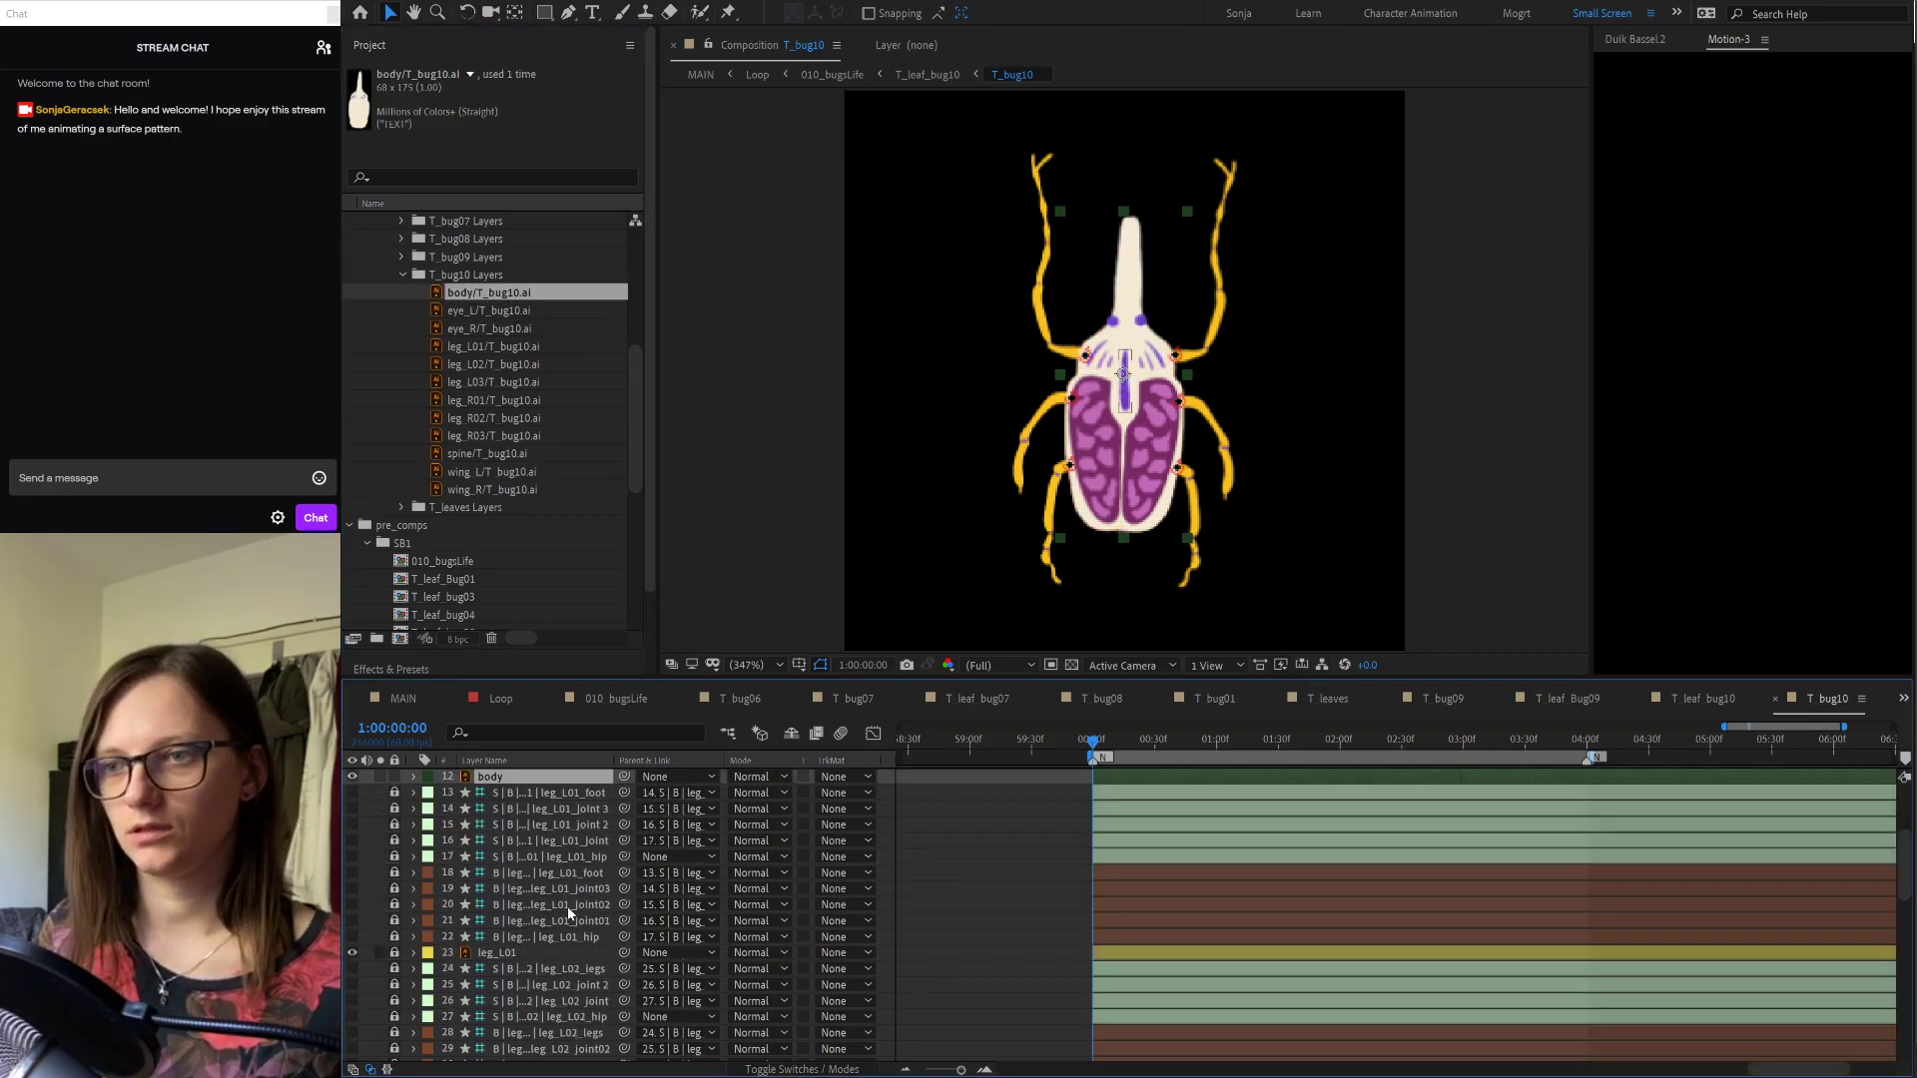
pyautogui.click(496, 953)
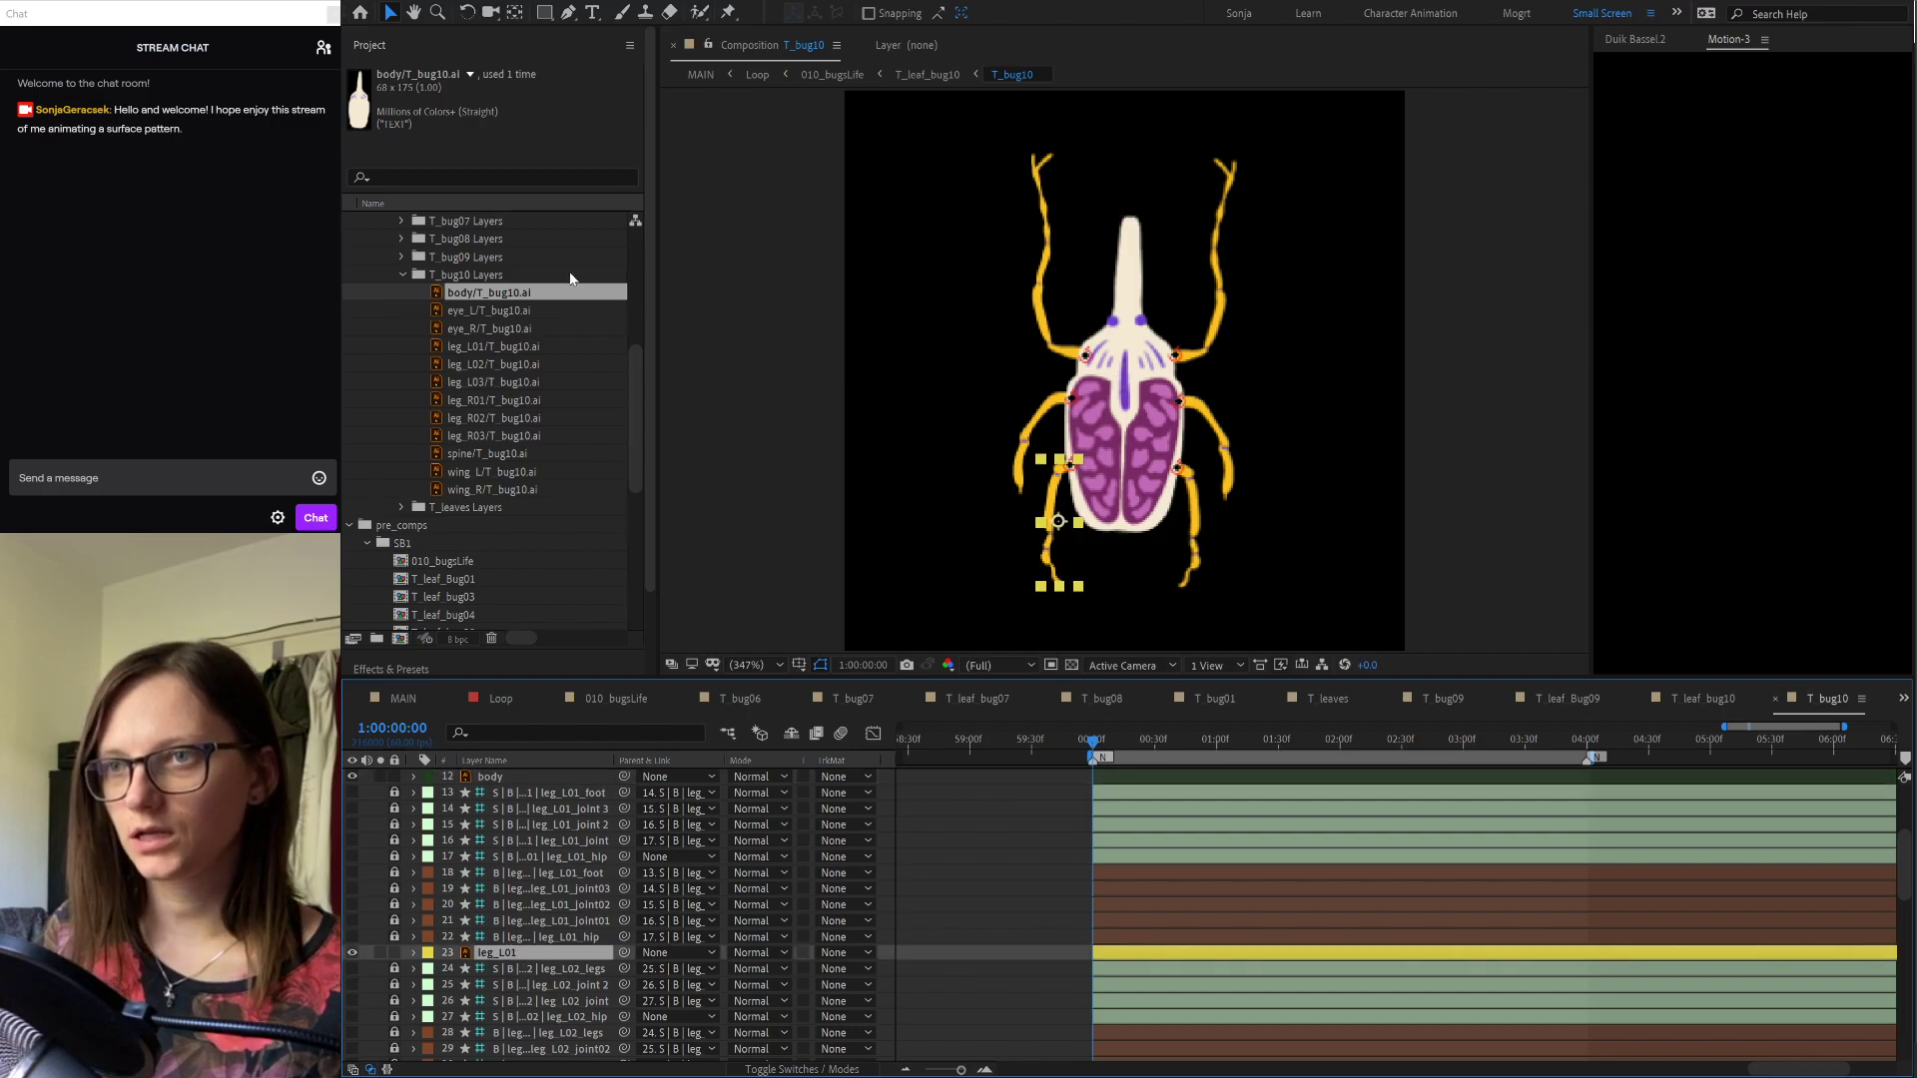
pyautogui.moveTo(496, 346); pyautogui.dragTo(519, 952)
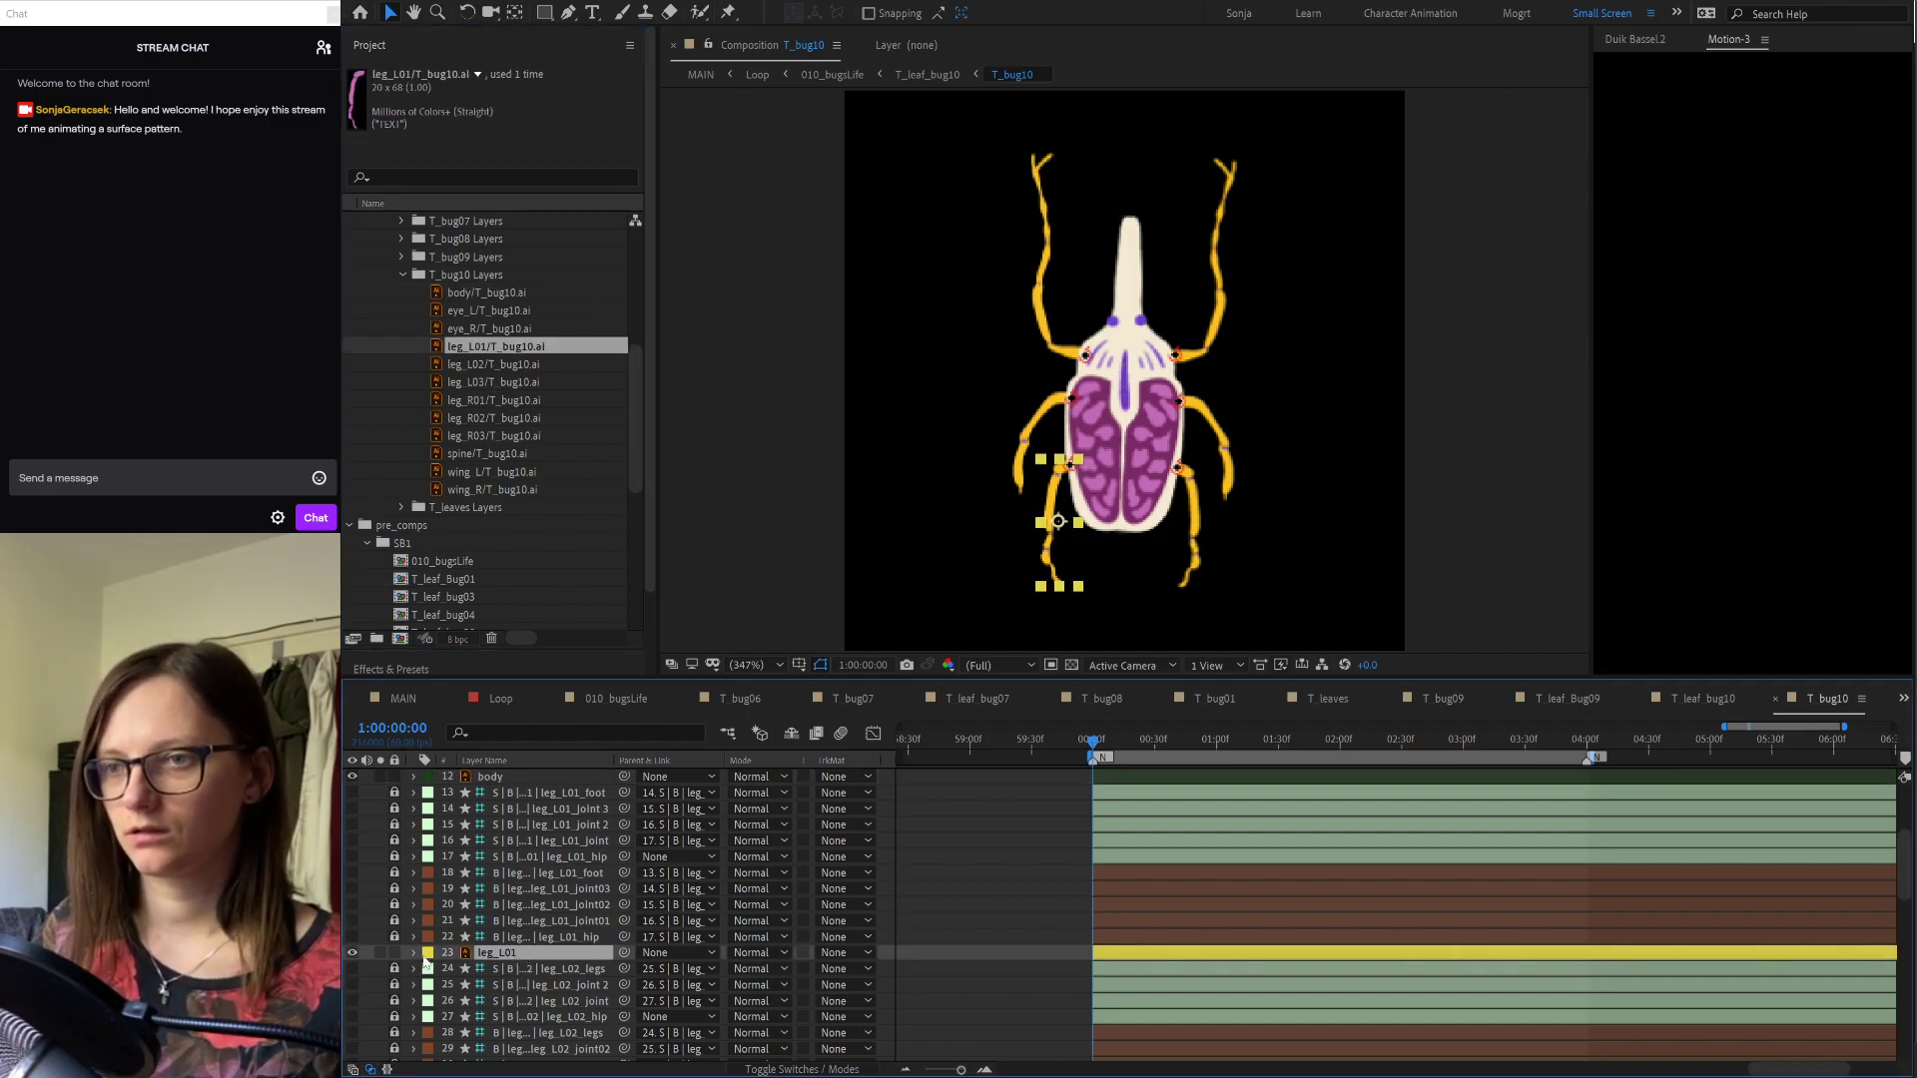
pyautogui.scroll(-2, 454, 969)
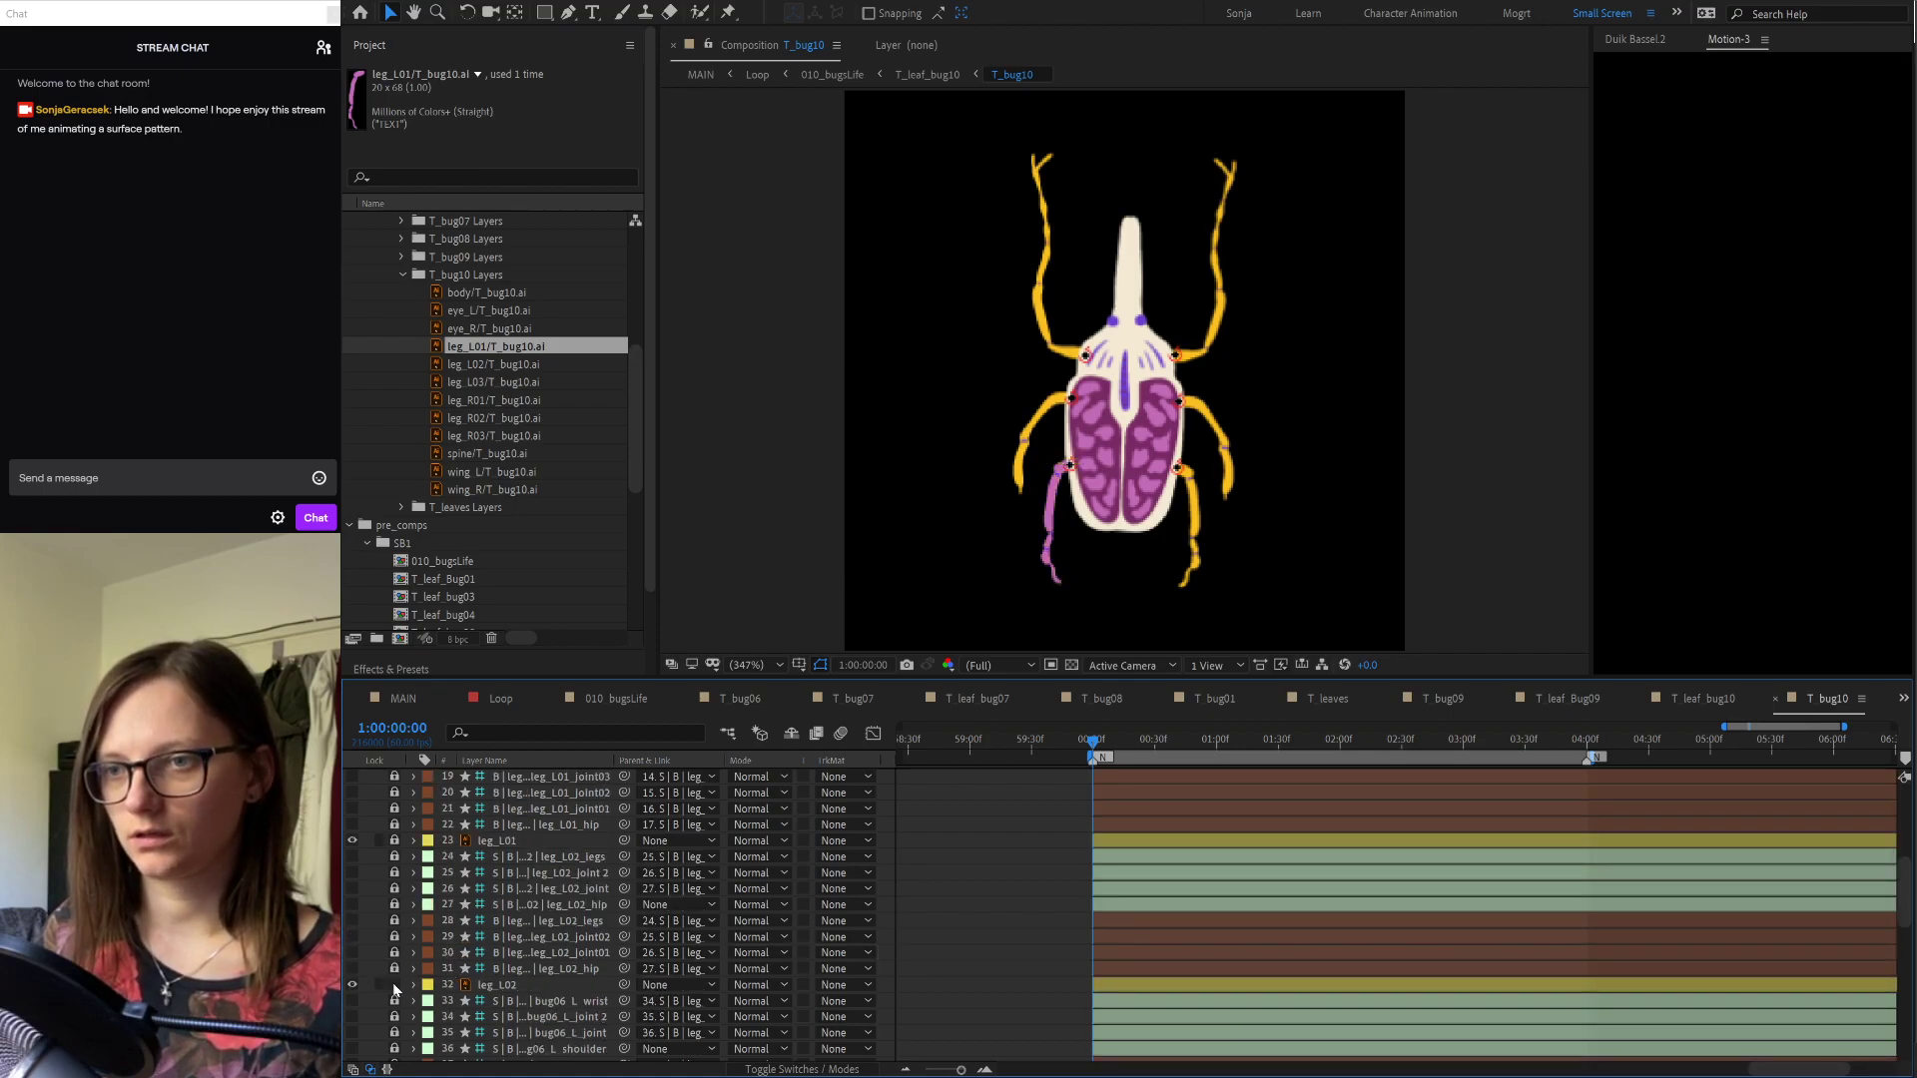
pyautogui.click(446, 986)
pyautogui.moveTo(504, 364); pyautogui.dragTo(549, 979)
# Step: Replace the locked leg_L03 layer's source artwork with leg_L03/T_bug10.ai and relock the layer
pyautogui.scroll(-2, 544, 962)
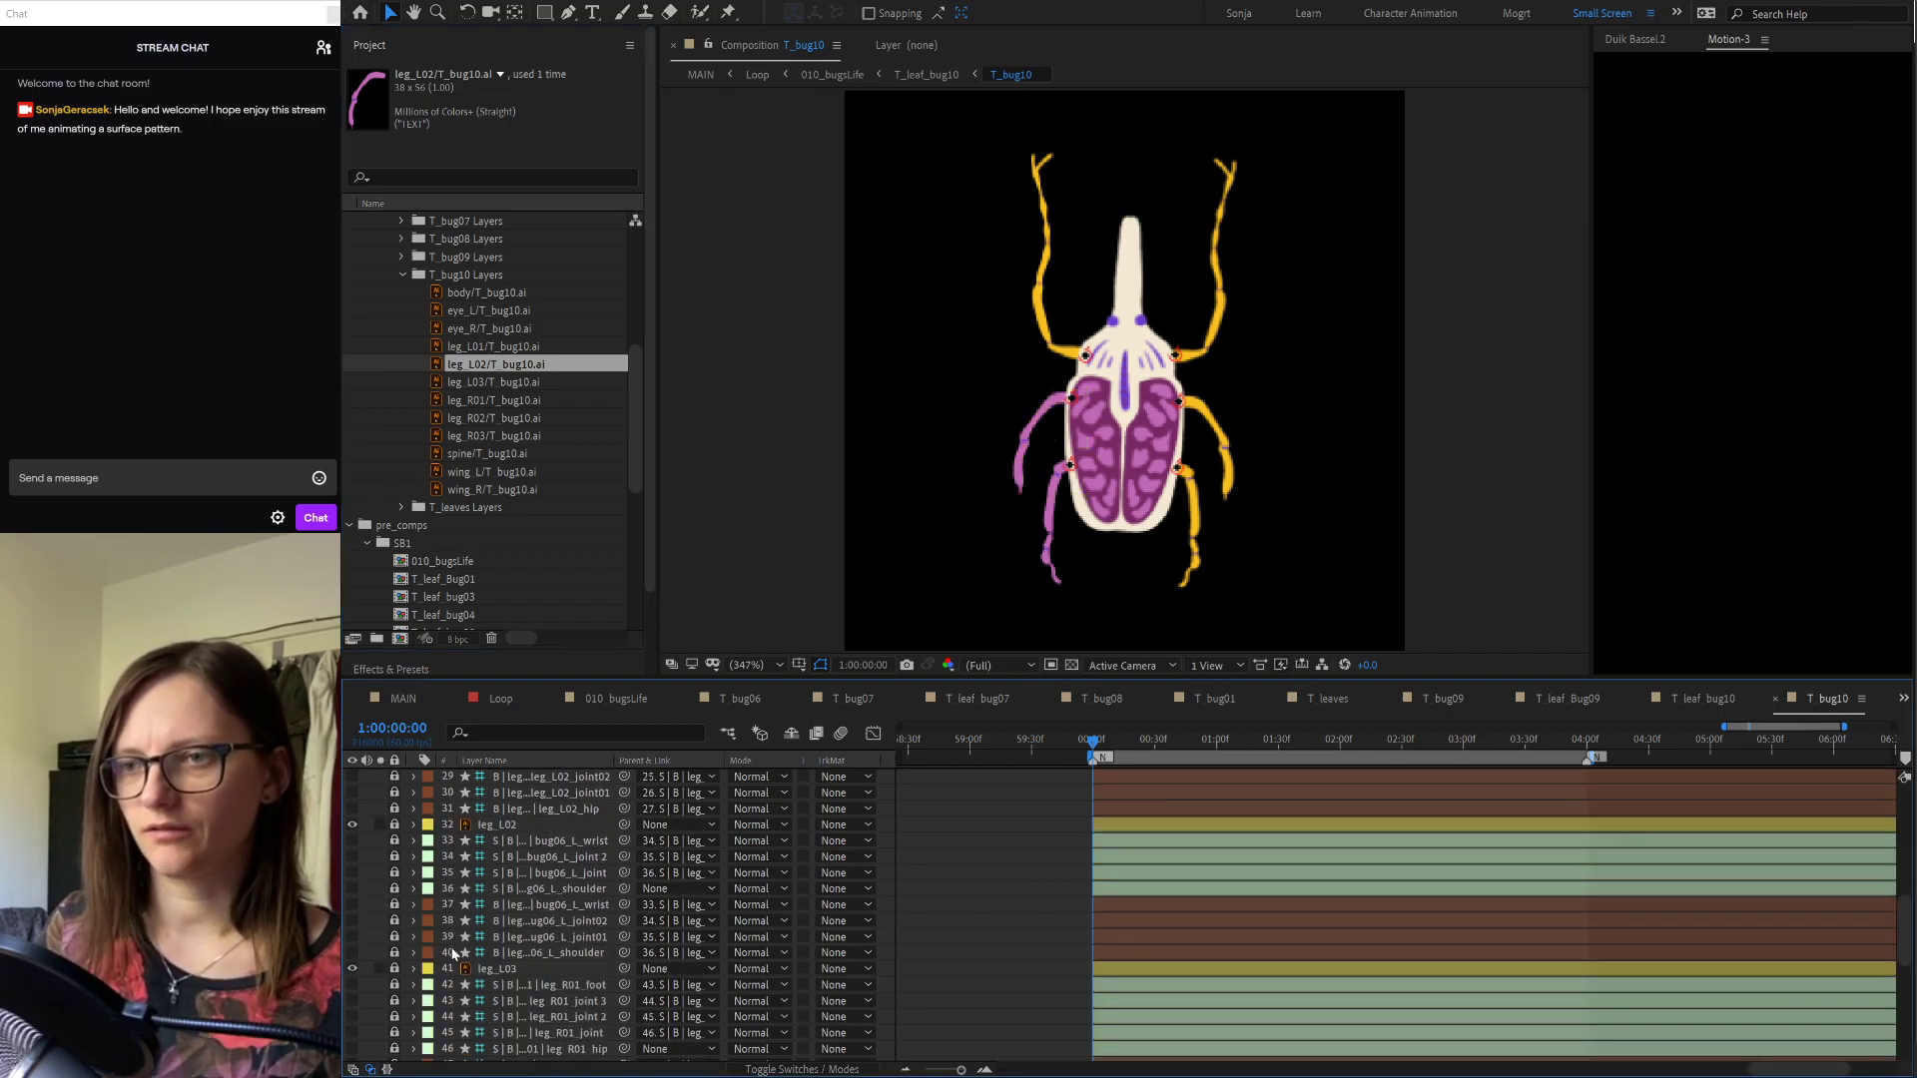
pyautogui.click(449, 969)
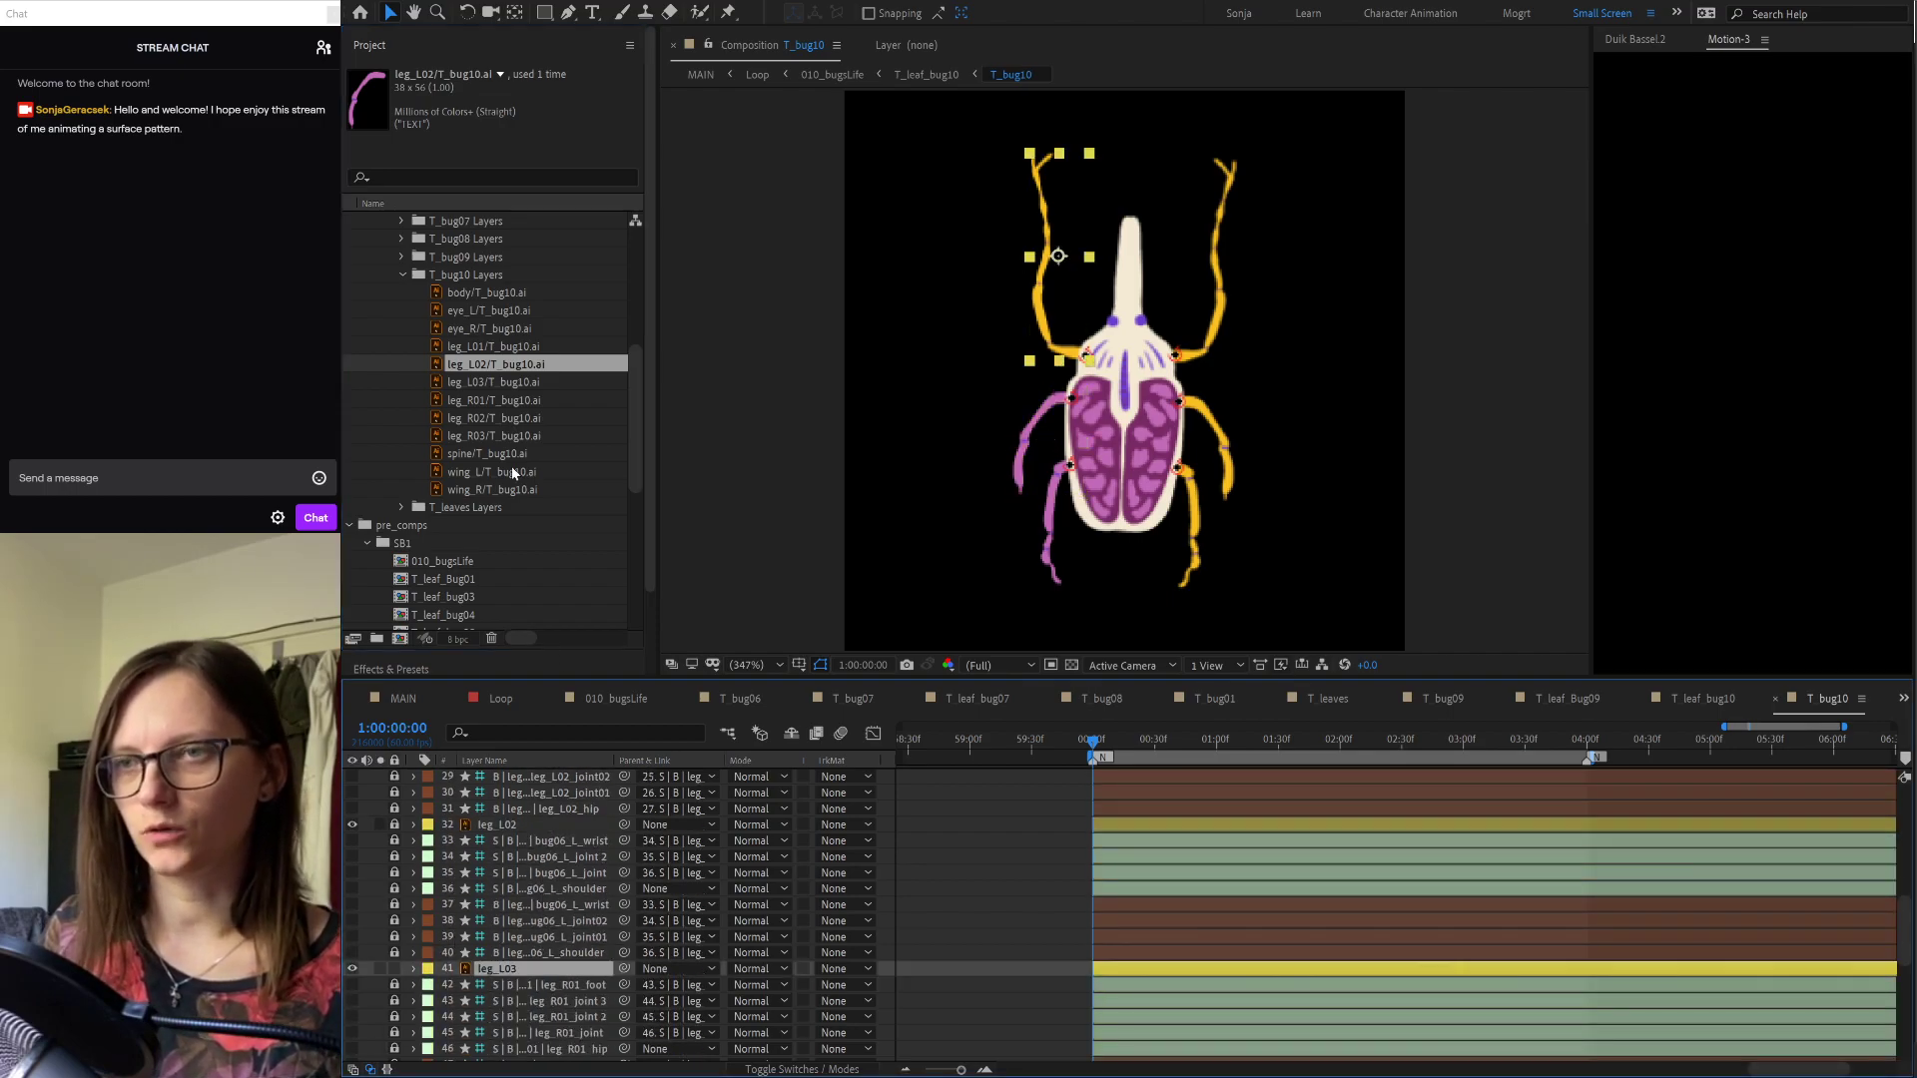
pyautogui.click(493, 383)
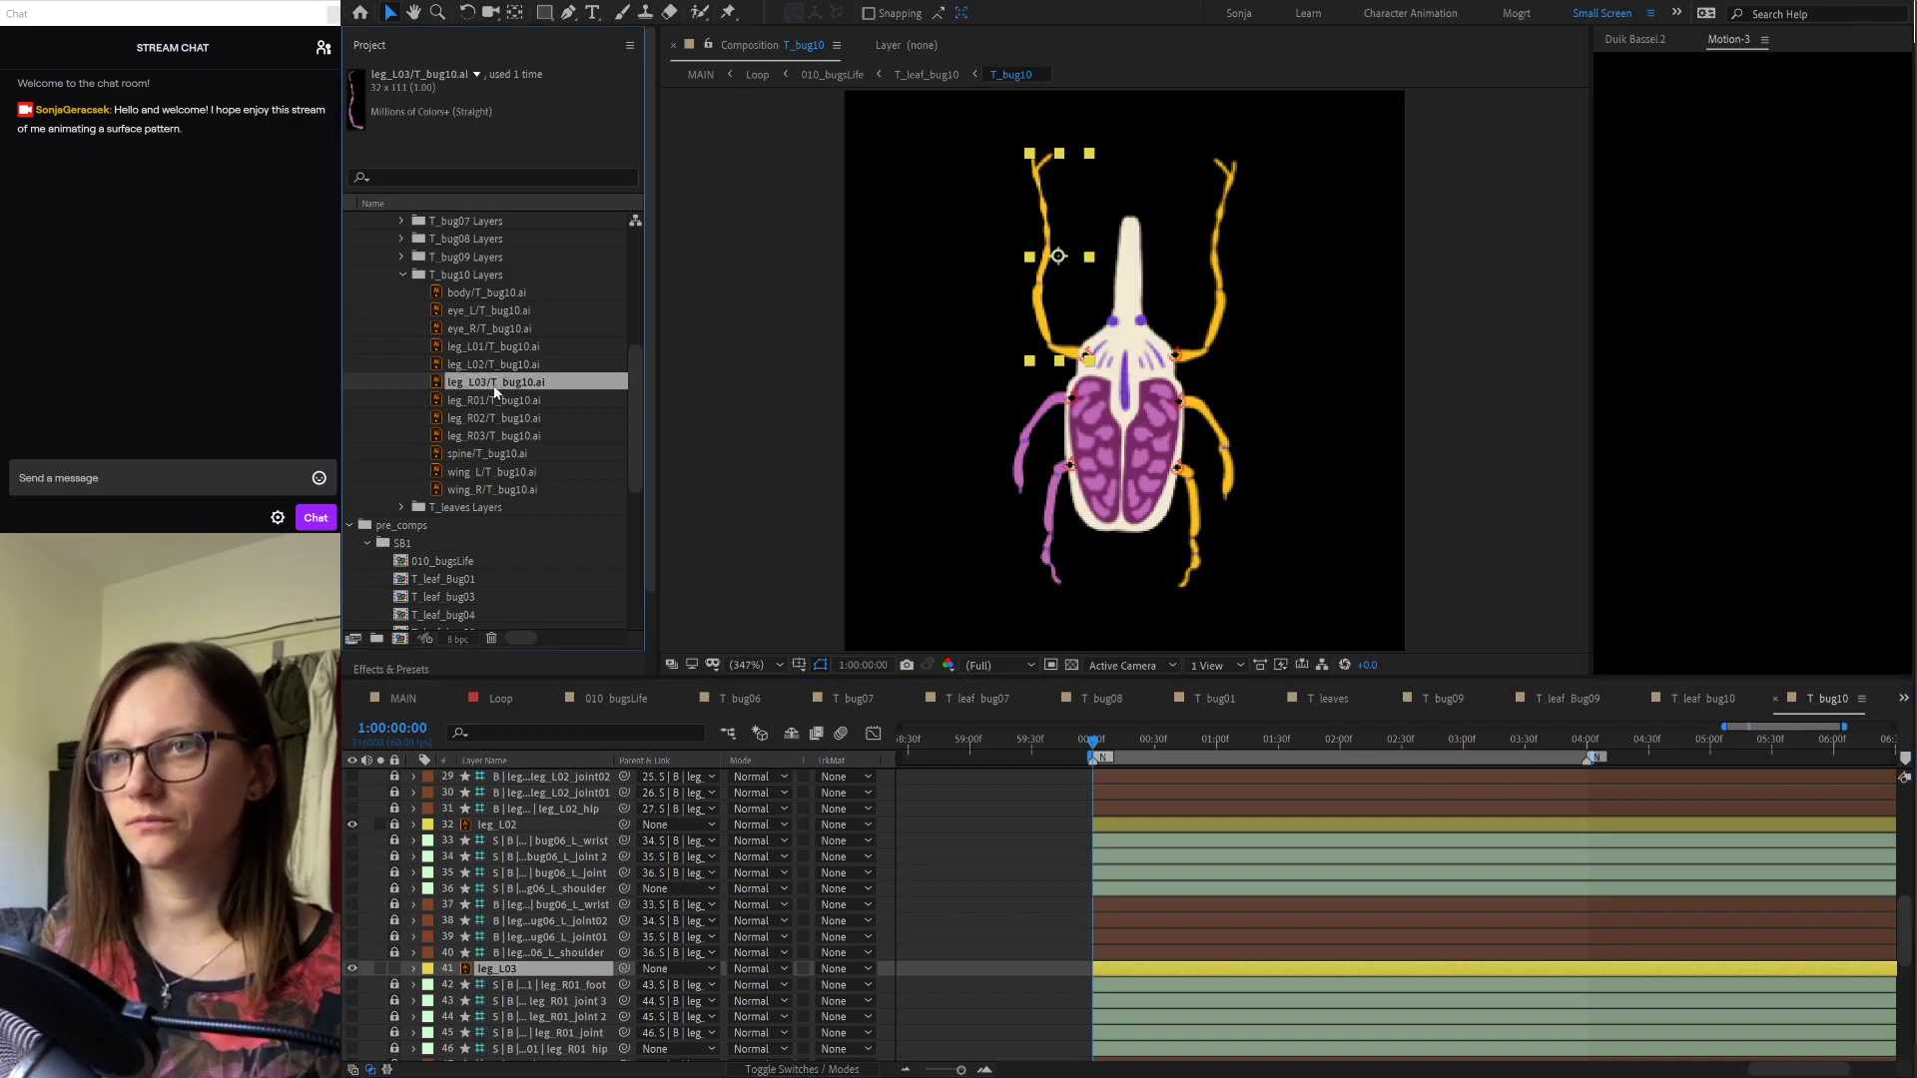
pyautogui.moveTo(511, 390); pyautogui.dragTo(400, 969)
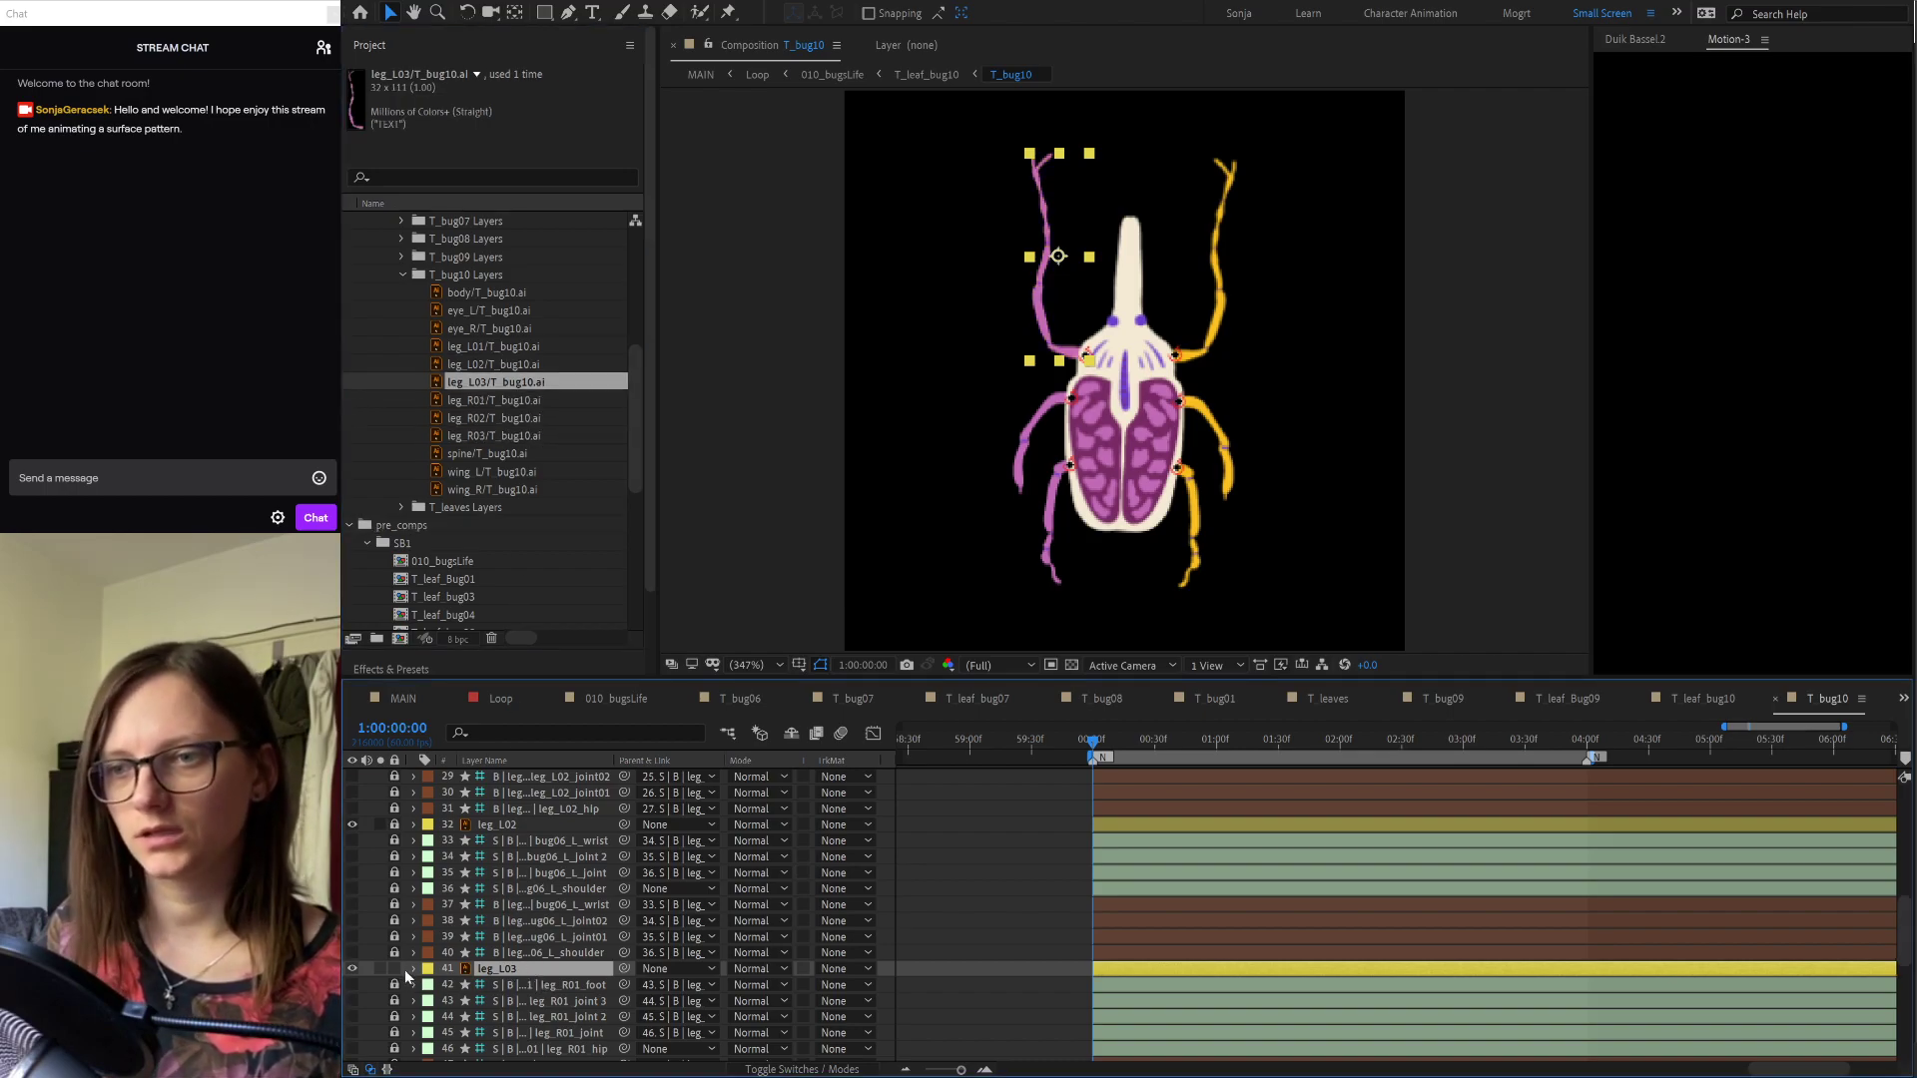
# Step: Unlock the leg_R01 layer, replace its source artwork with leg_R01/T_bug10.ai and relock it
pyautogui.scroll(-5, 400, 973)
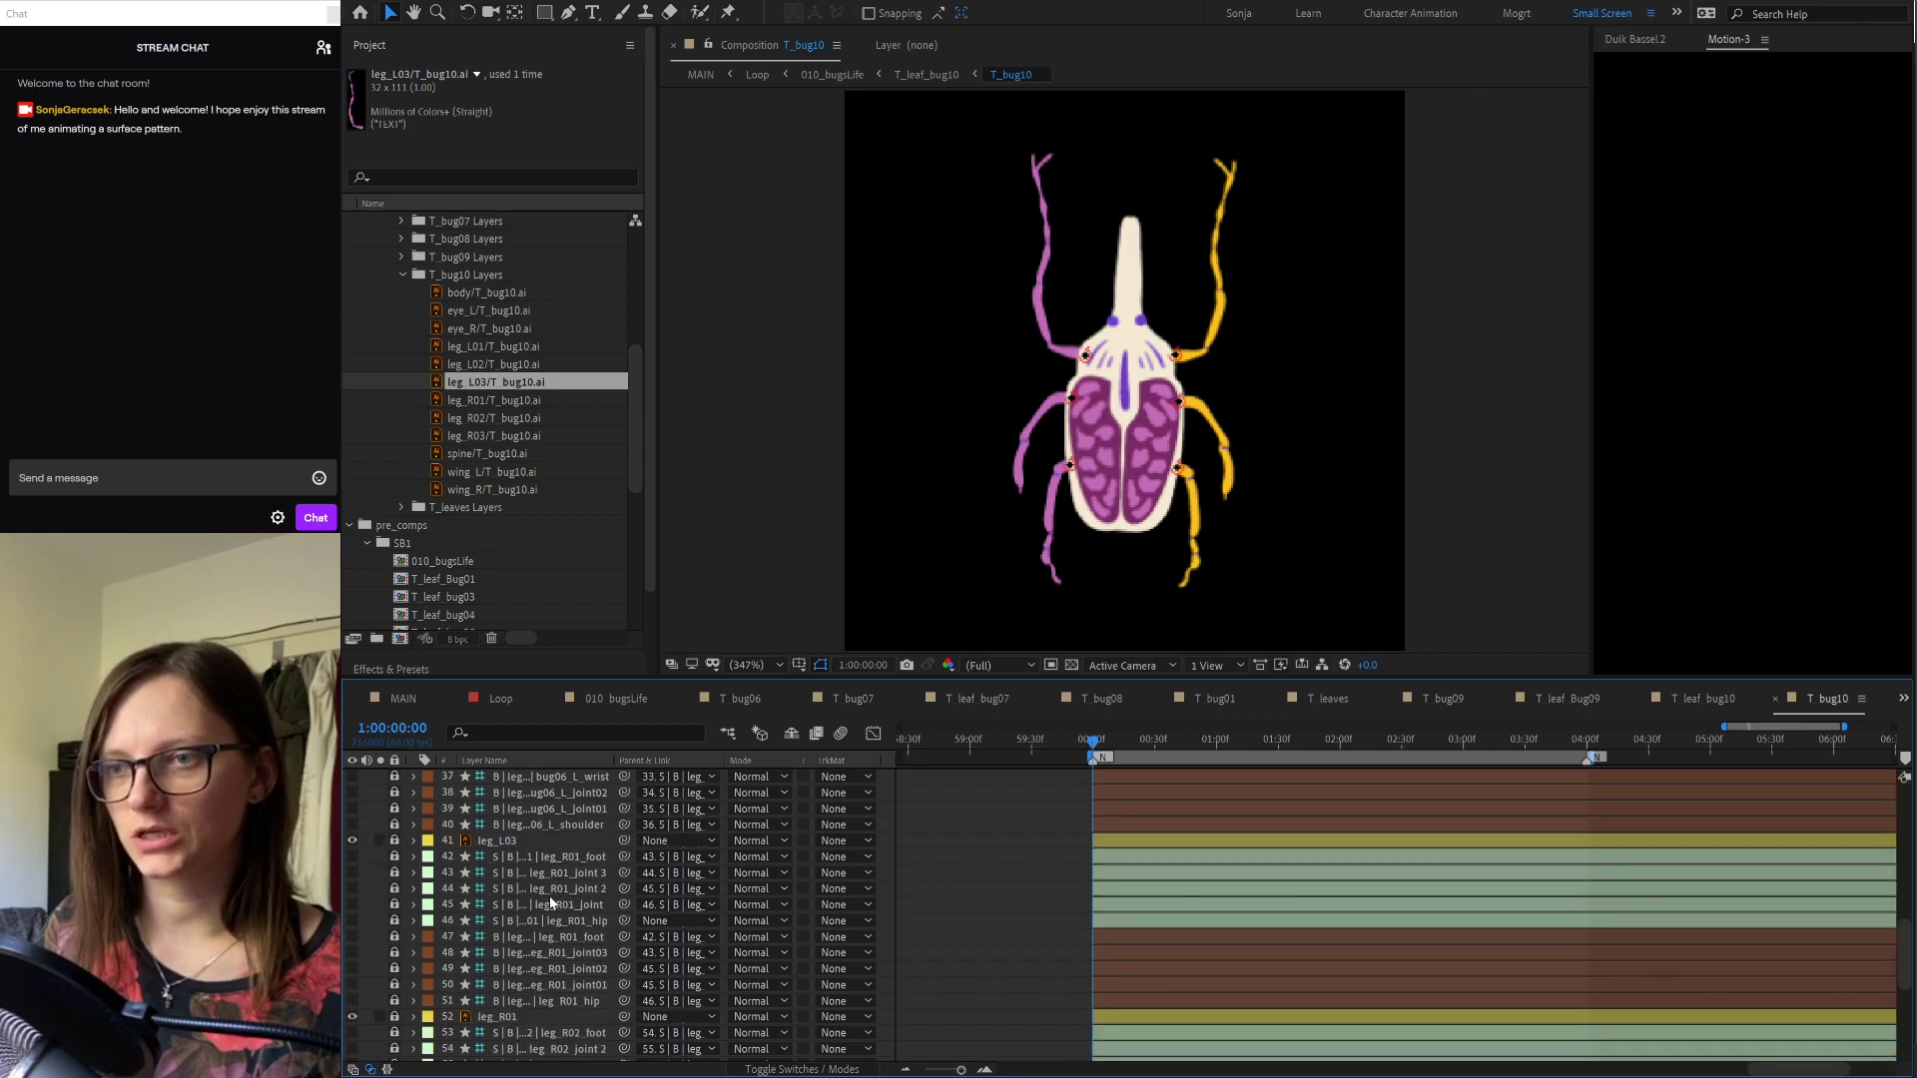
pyautogui.click(394, 1000)
pyautogui.click(499, 1001)
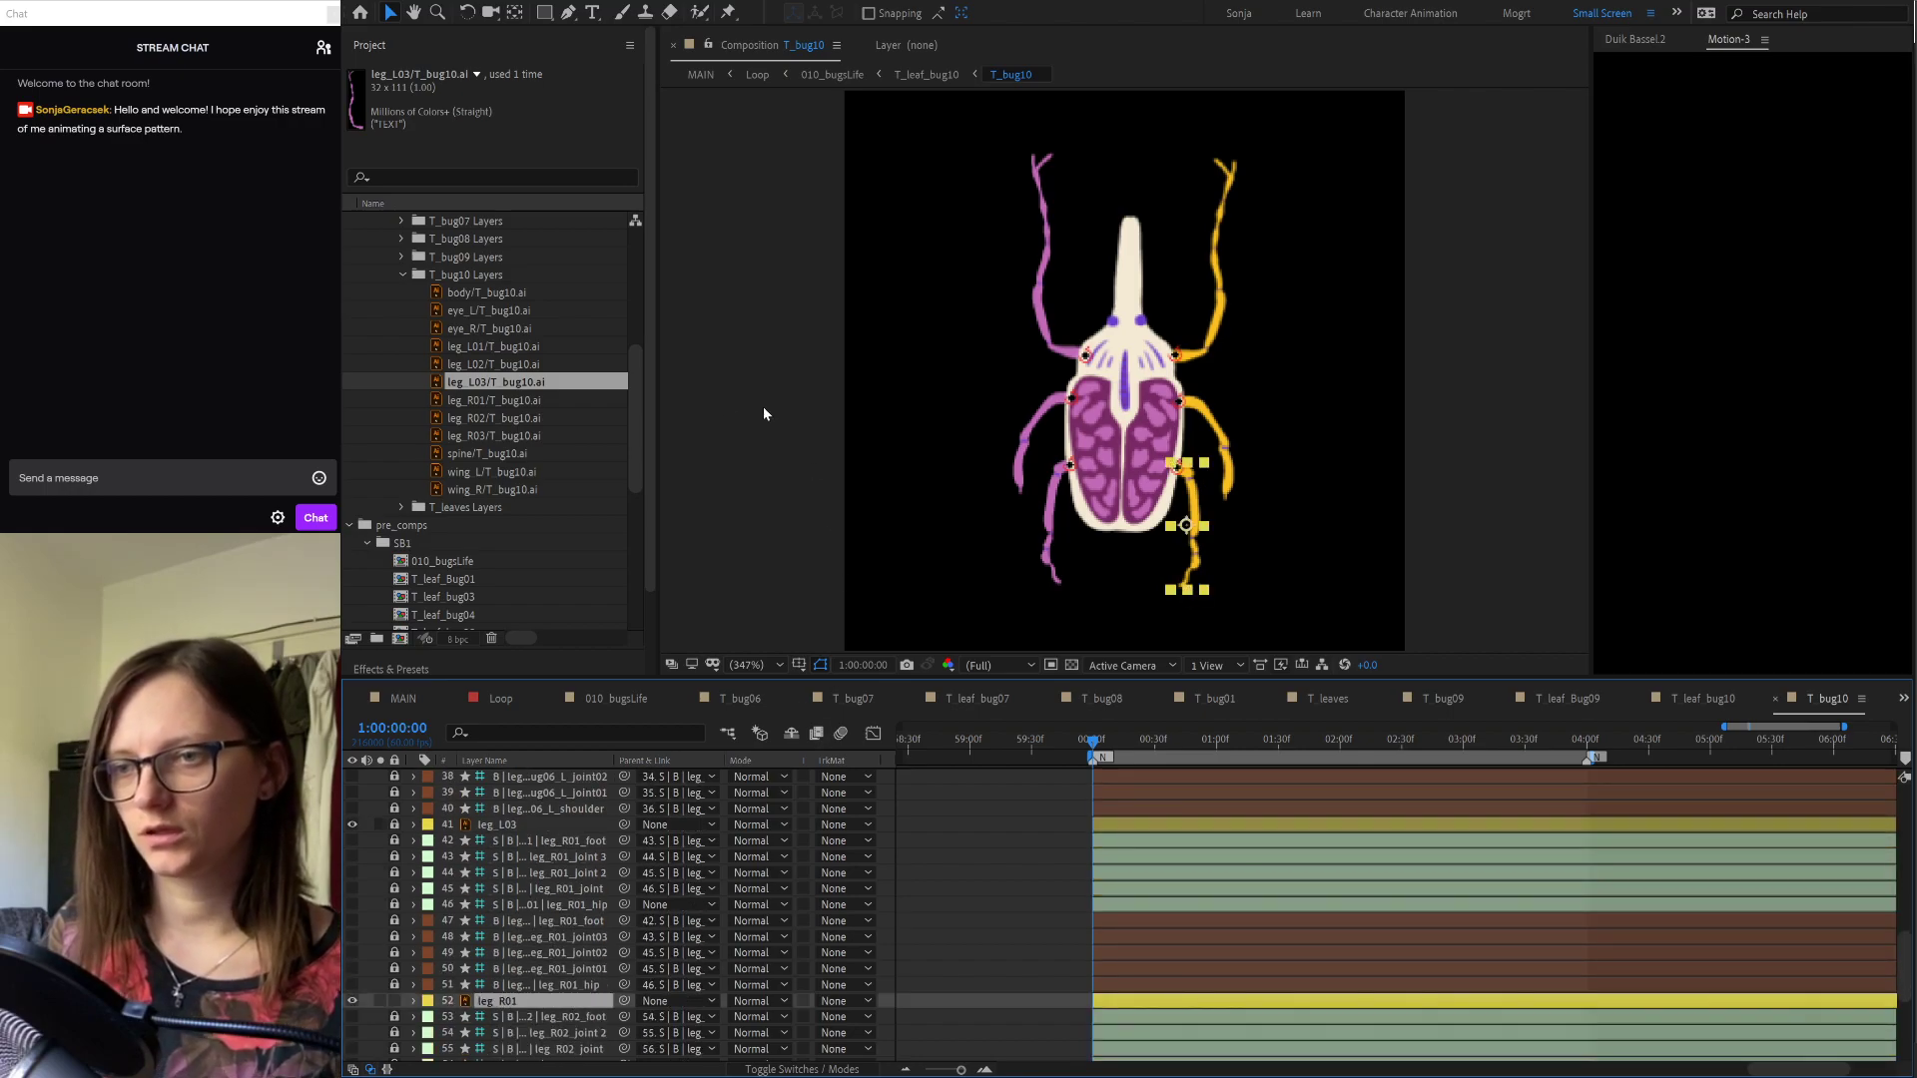
pyautogui.click(519, 399)
pyautogui.moveTo(540, 404); pyautogui.dragTo(398, 1001)
pyautogui.click(395, 1001)
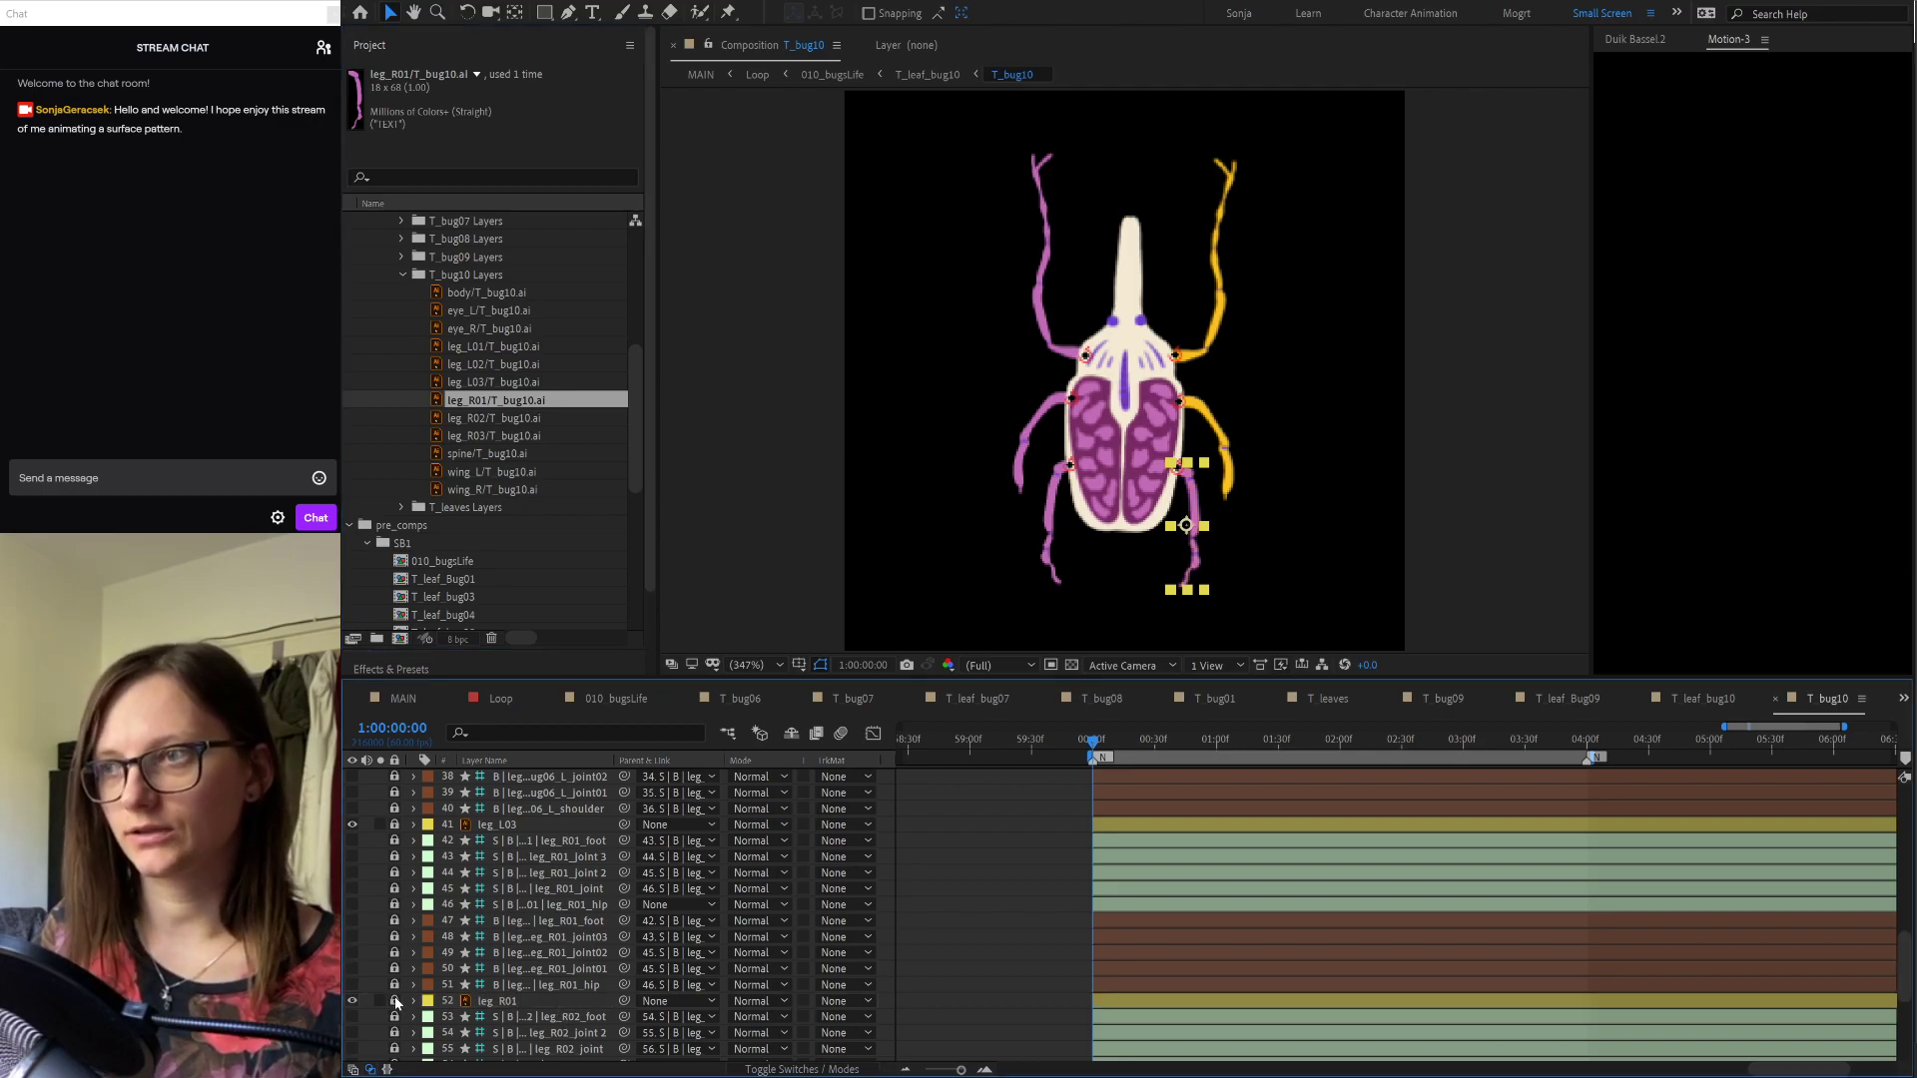
# Step: Unlock the leg_R02 layer, replace its source artwork with leg_R02/T_bug10.ai and relock it
pyautogui.scroll(-6, 469, 993)
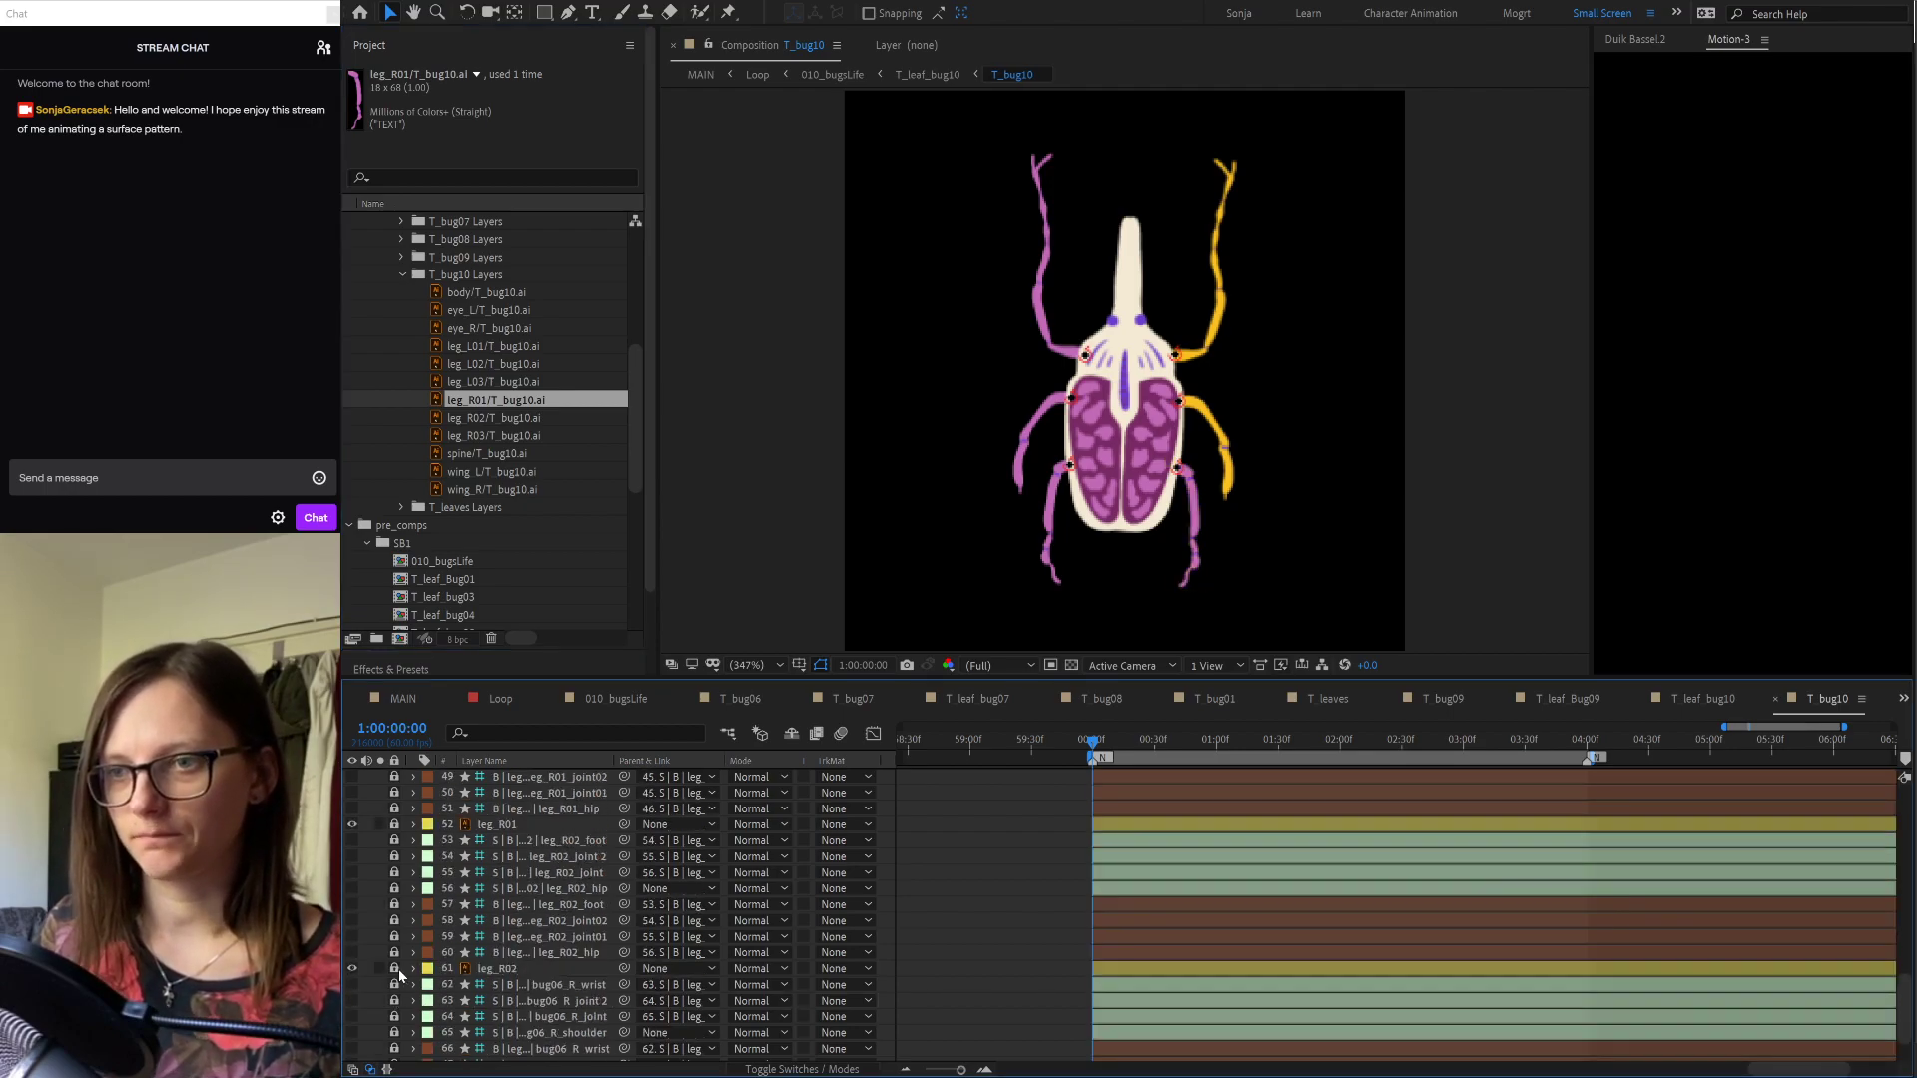
pyautogui.click(394, 969)
pyautogui.click(497, 968)
pyautogui.click(498, 418)
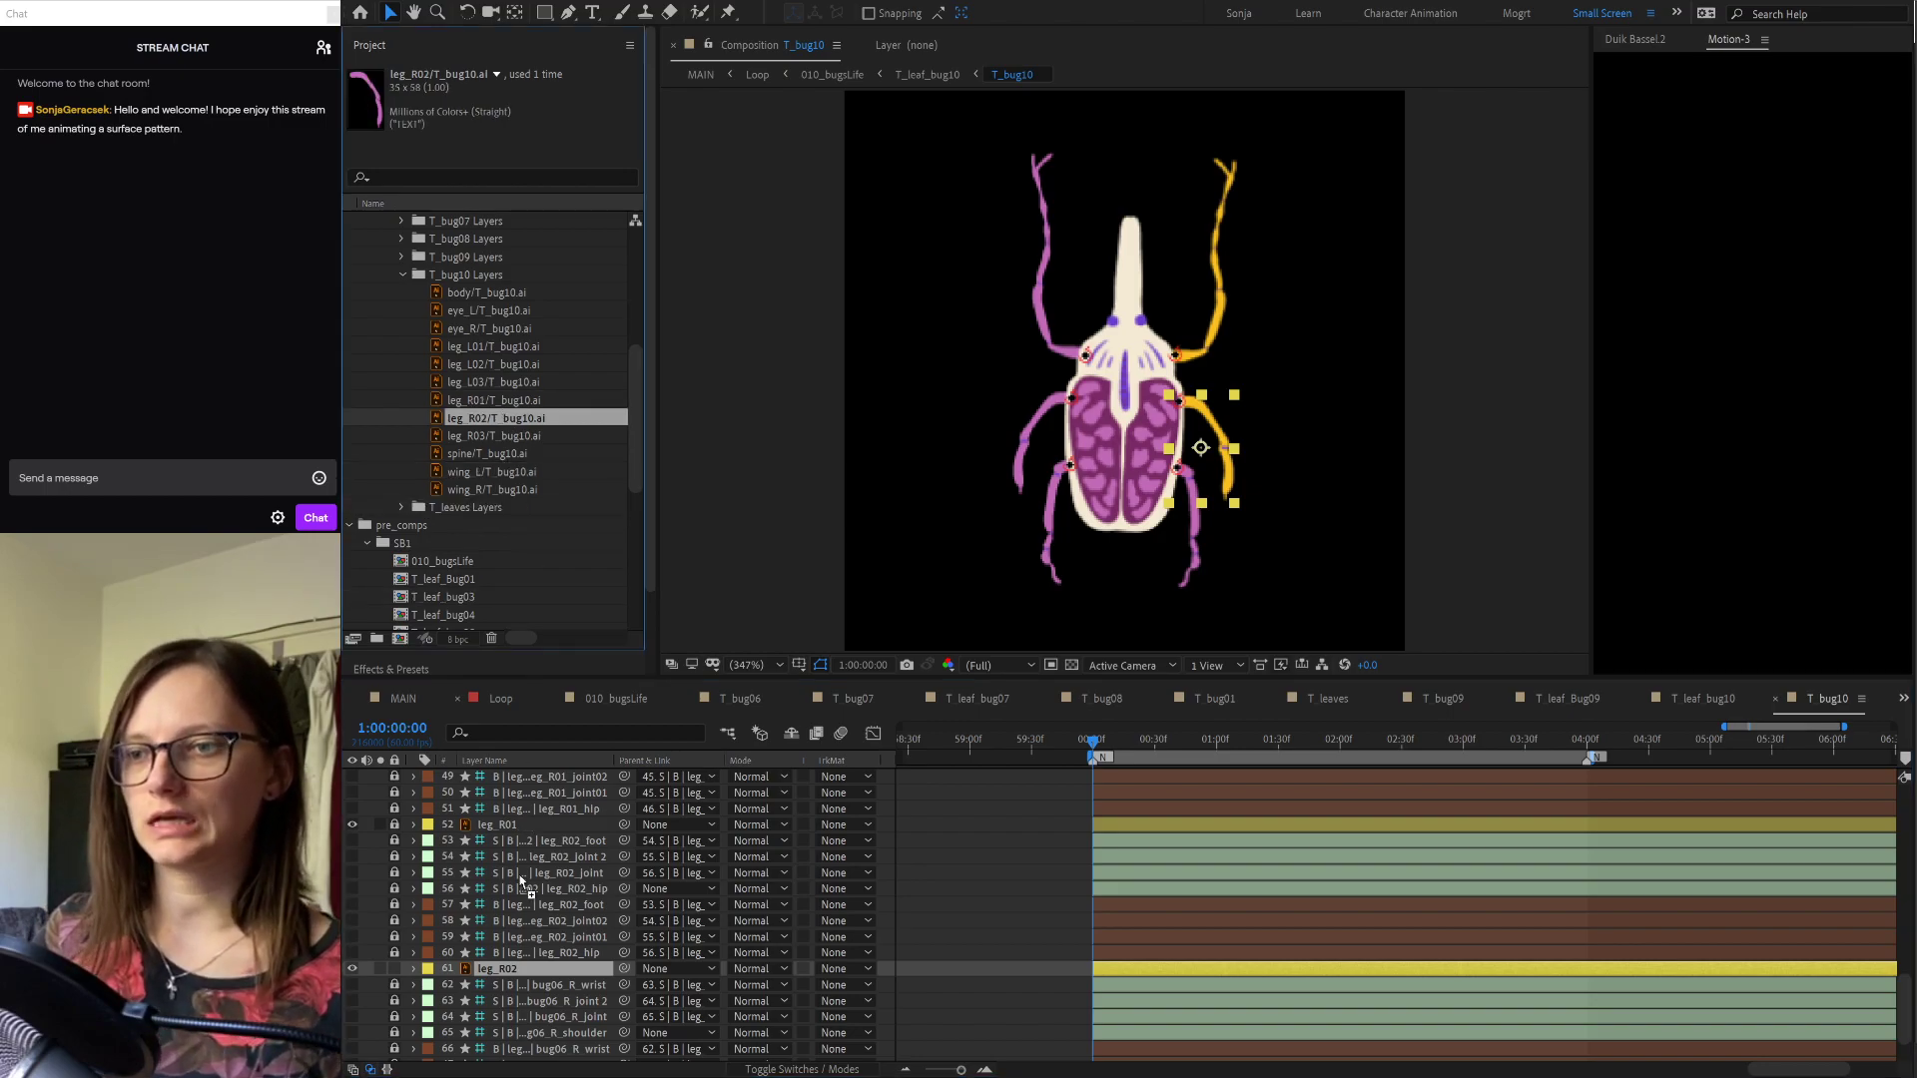
pyautogui.hotkey('ctrl', 'l')
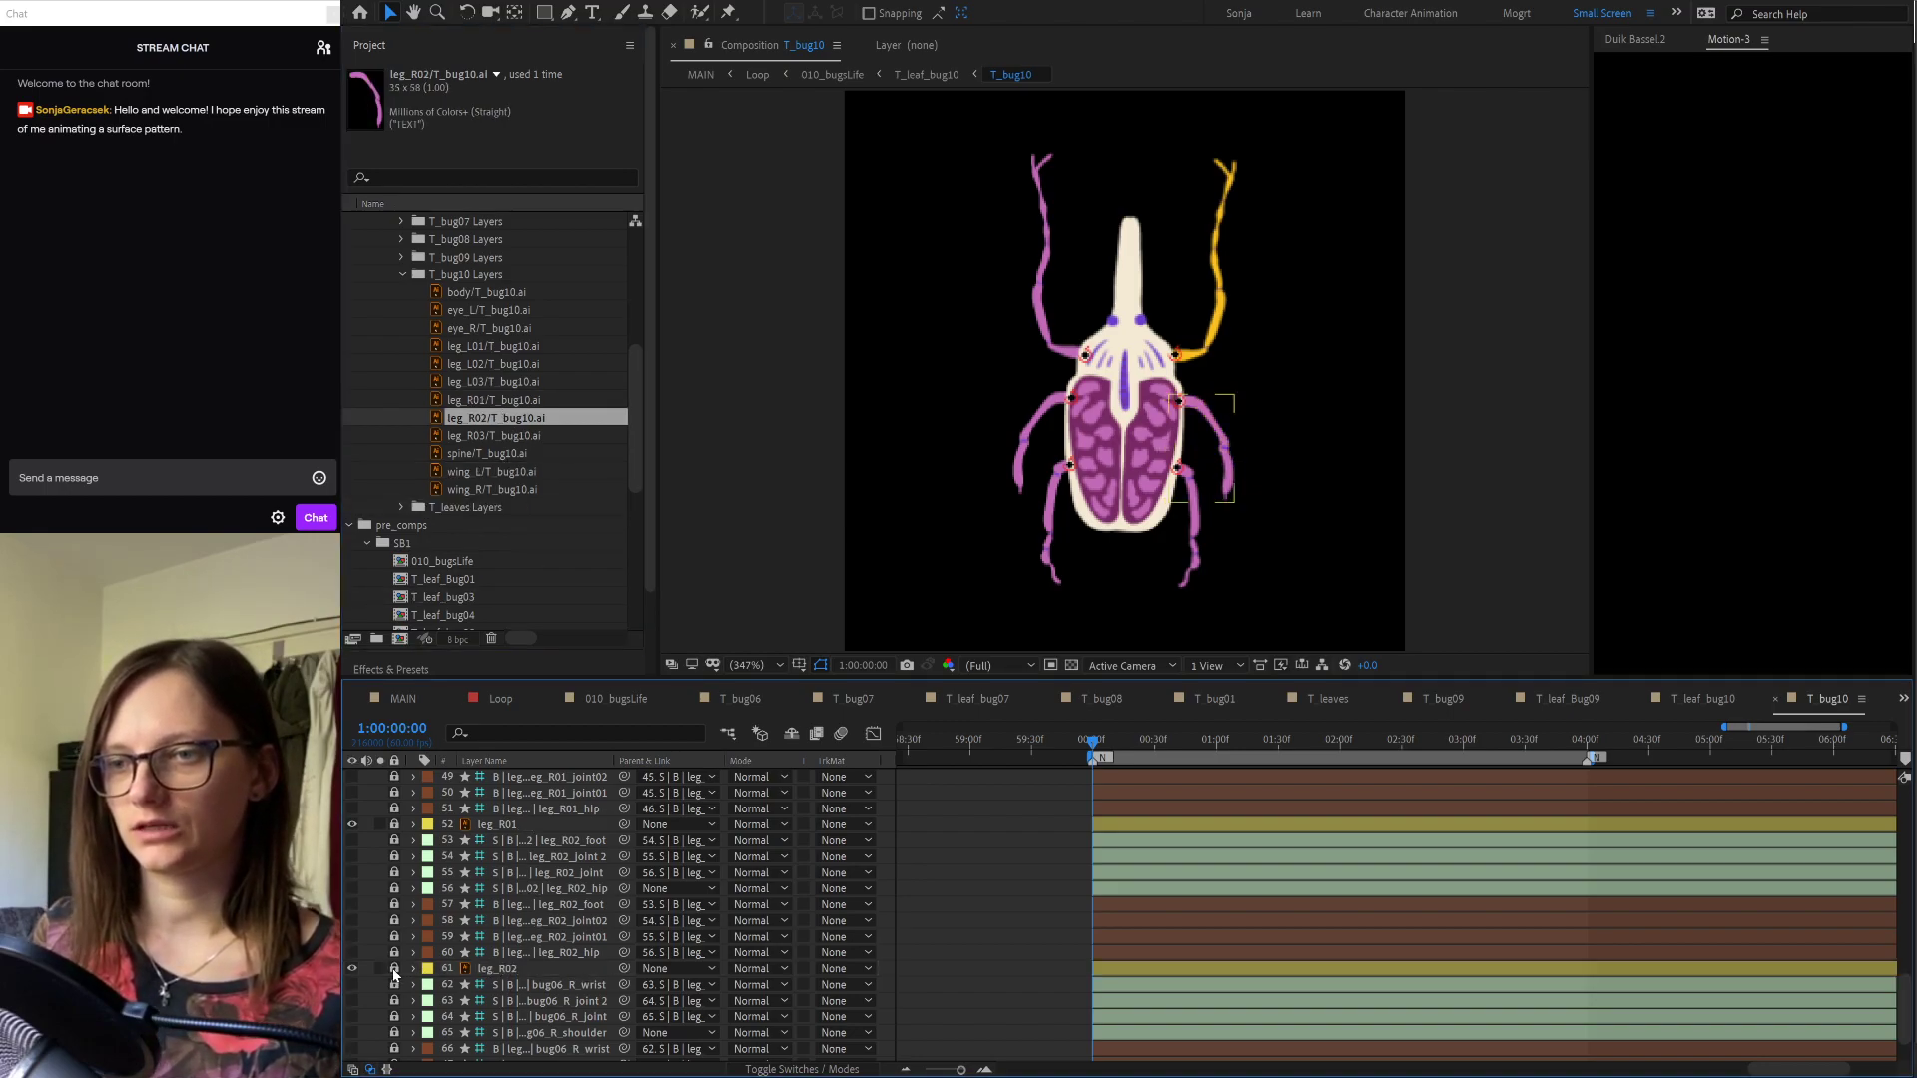
# Step: Replace the locked leg_R03 layer's source artwork with leg_R03/T_bug10.ai and relock the layer
pyautogui.scroll(-2, 524, 939)
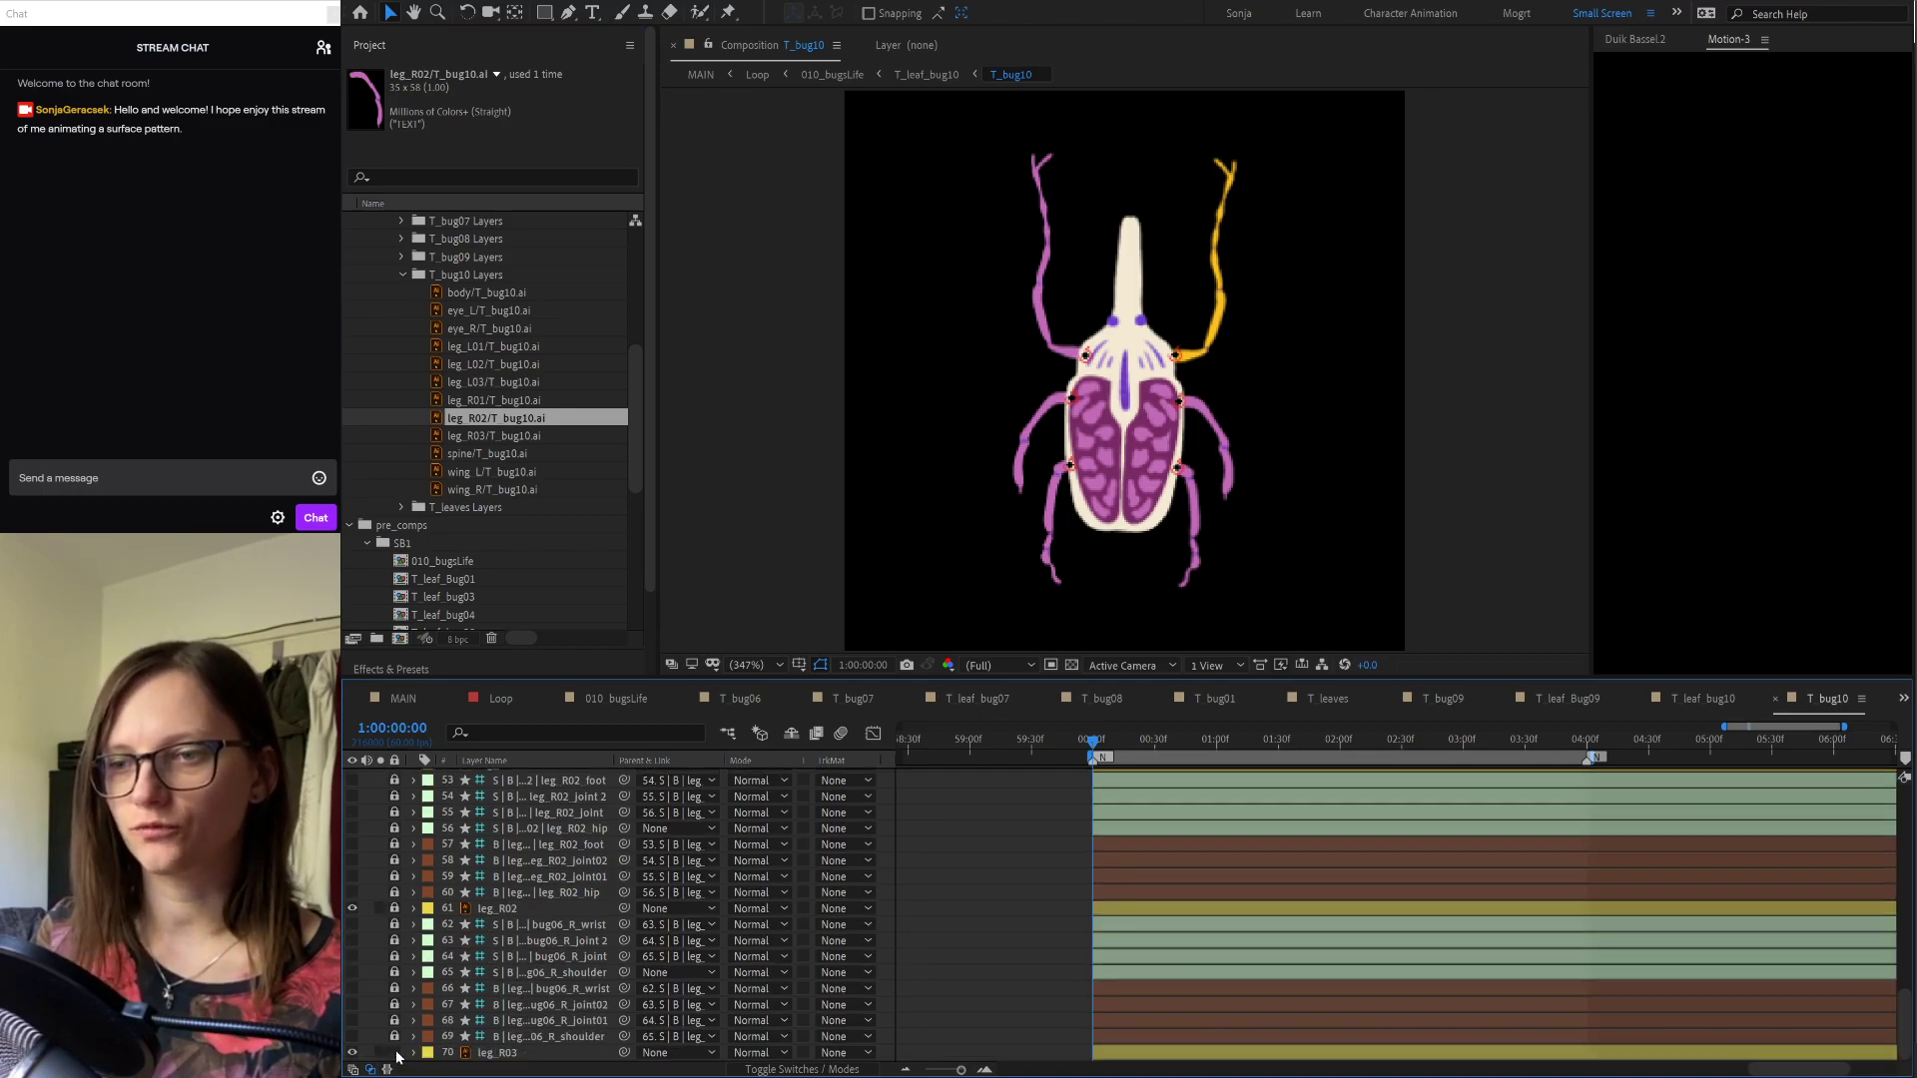
pyautogui.click(487, 1054)
pyautogui.click(525, 437)
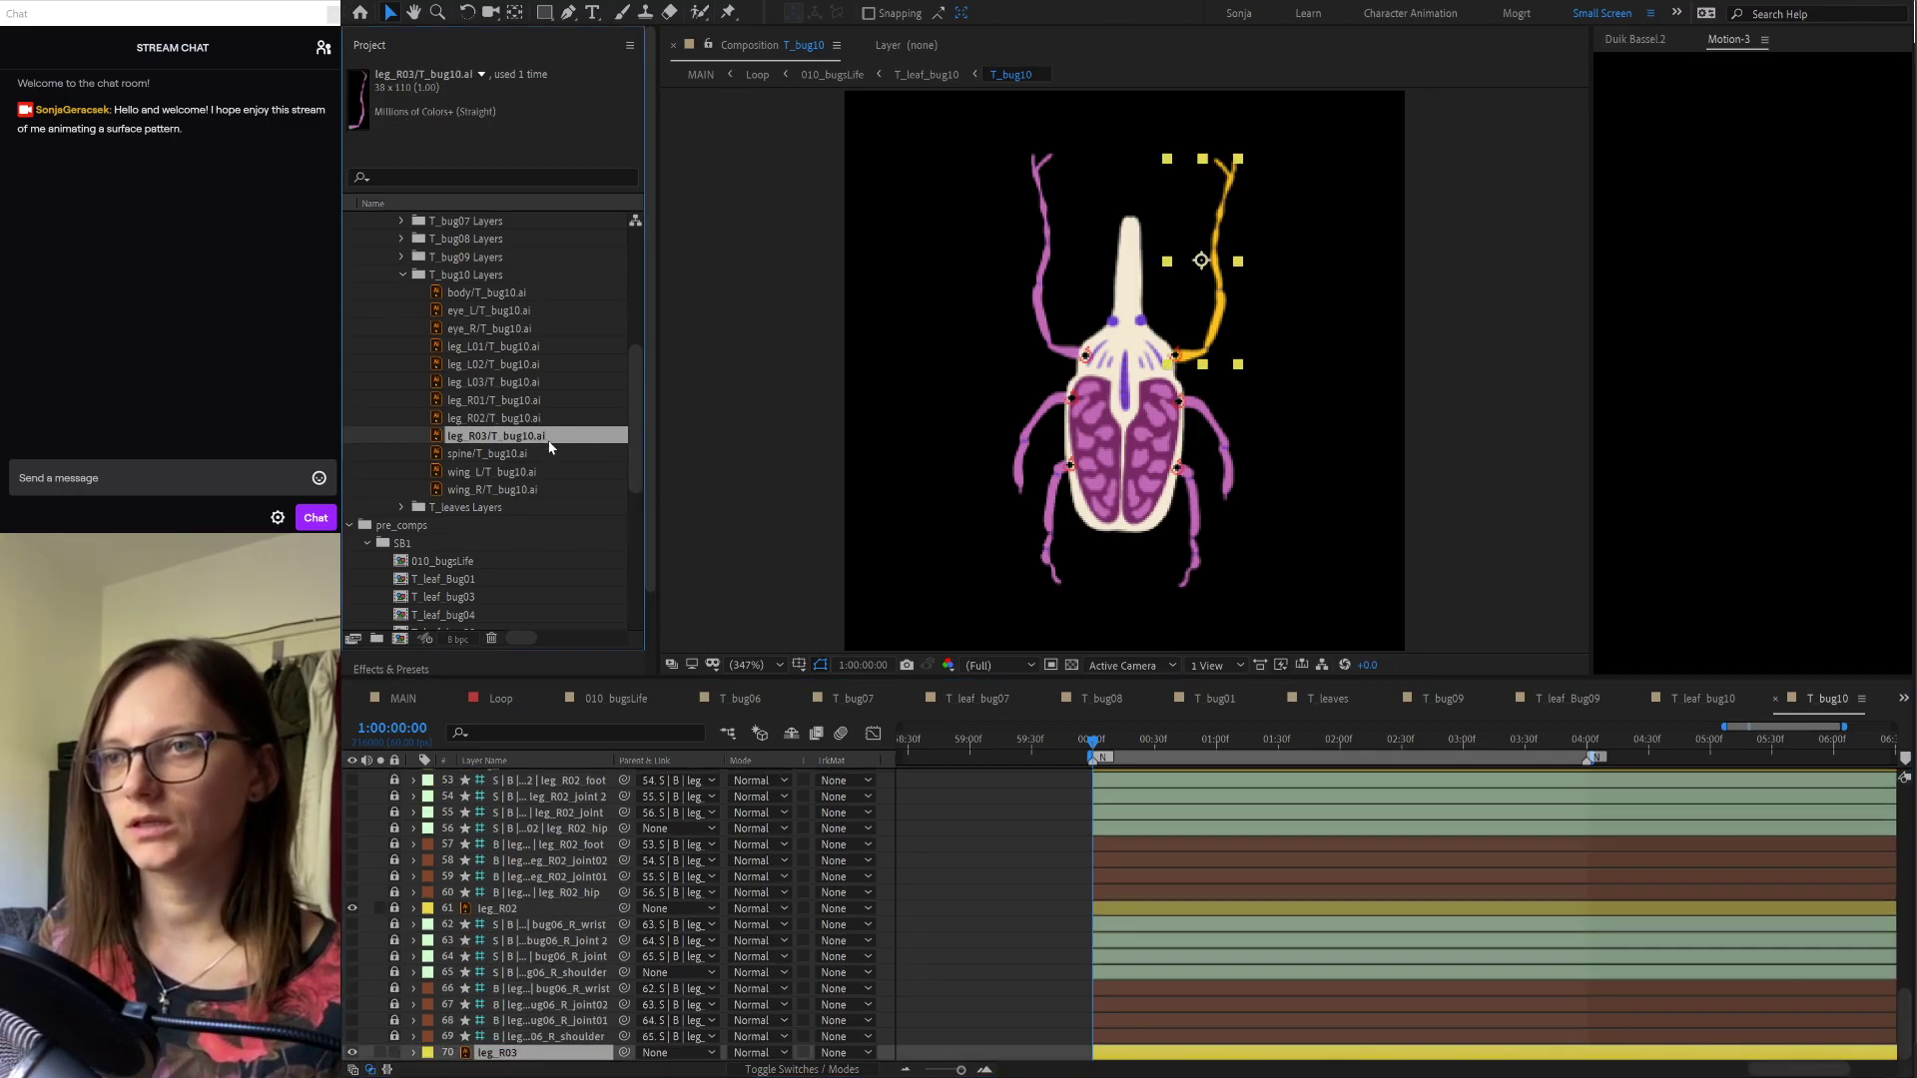
pyautogui.click(549, 1065)
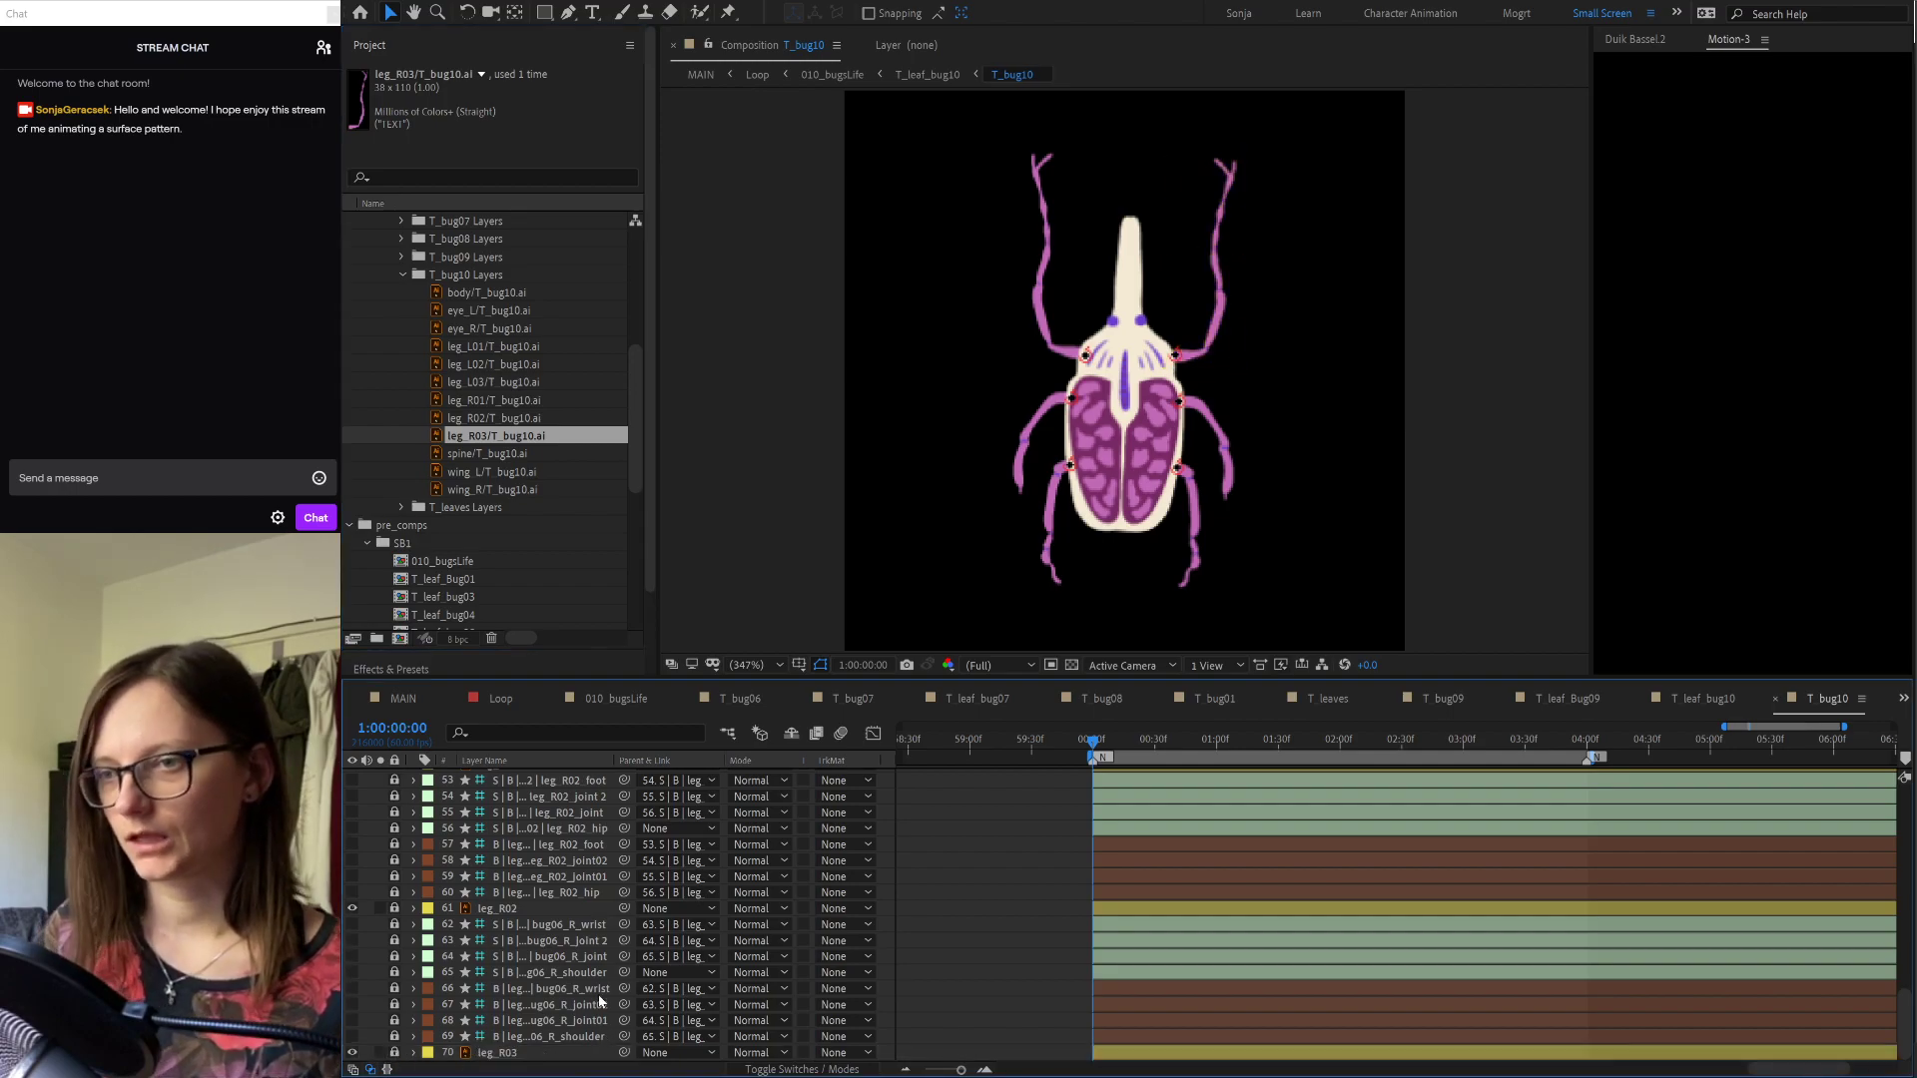
# Step: Hide the shy rig layers in T_bug10 and check the artwork in the T_bug06 and T_leaf_bug10 compositions
pyautogui.click(791, 734)
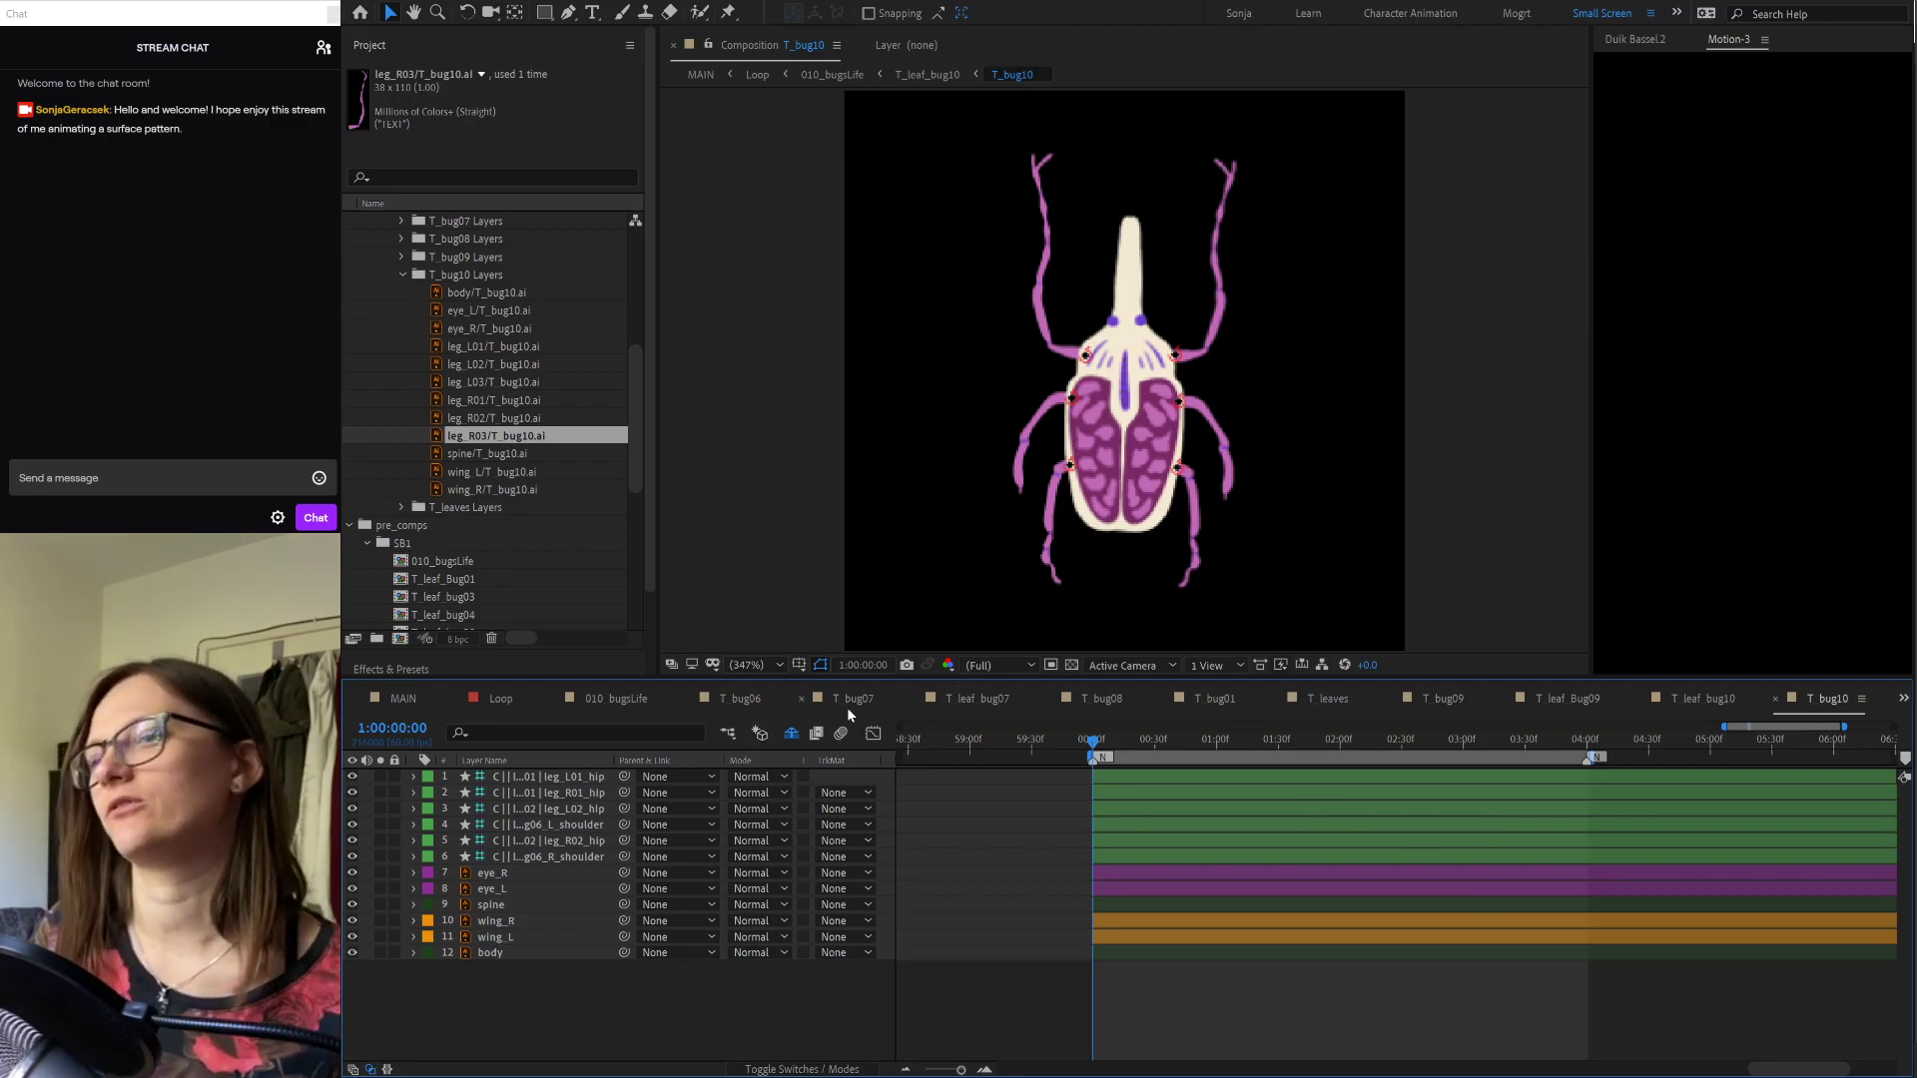
pyautogui.click(751, 698)
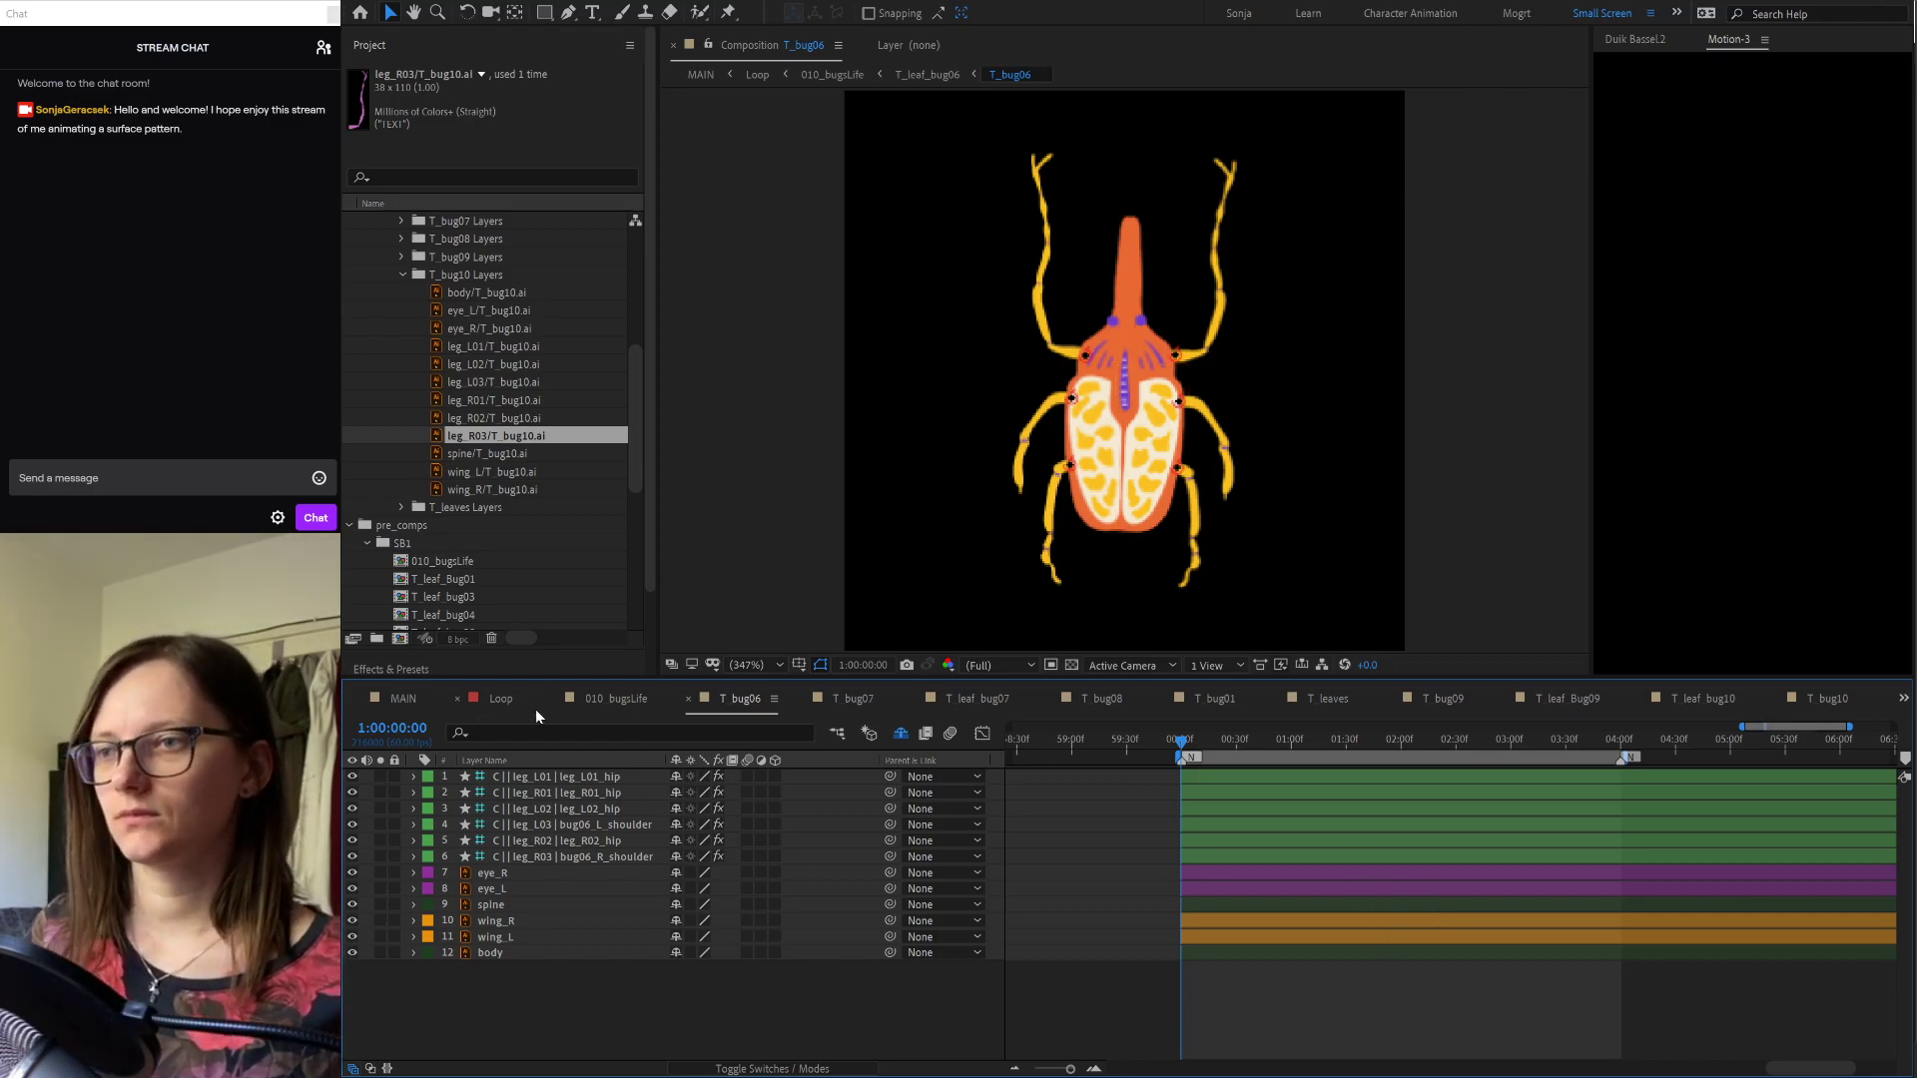
pyautogui.click(1713, 712)
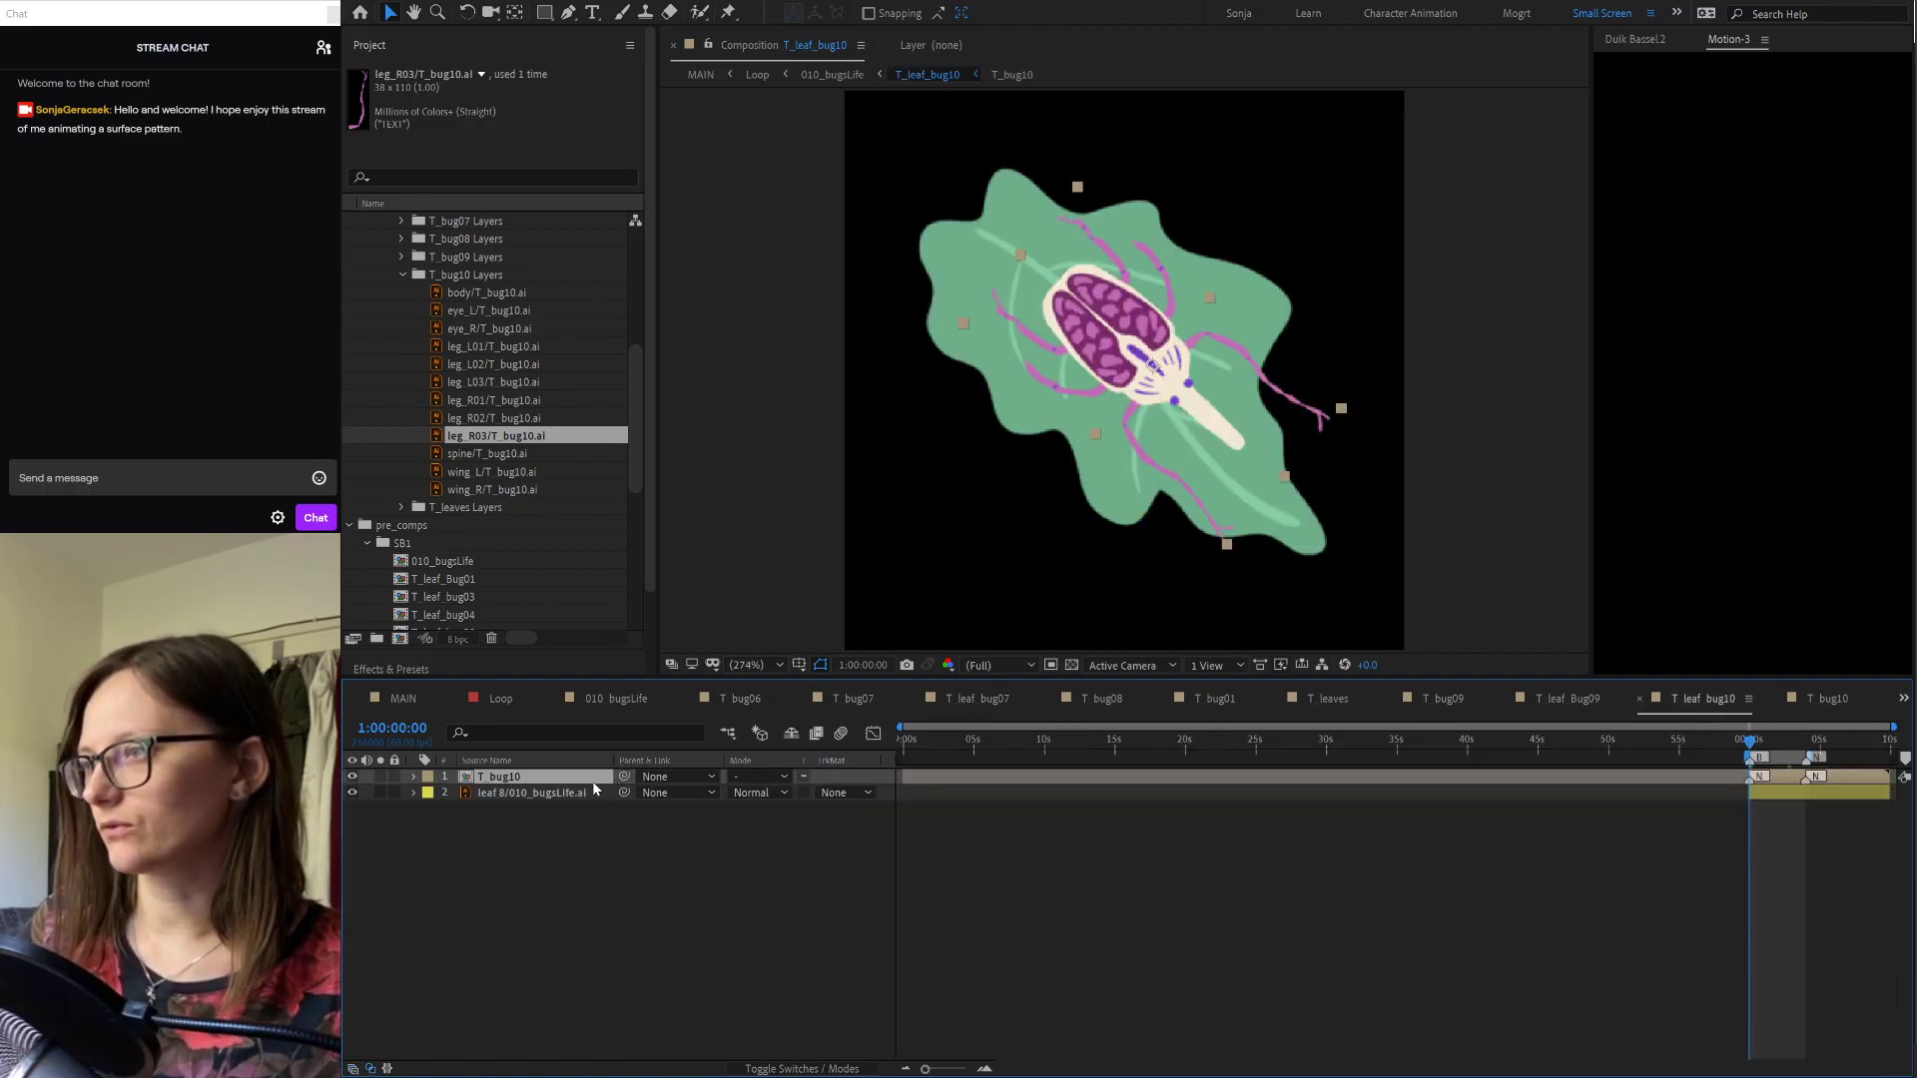
# Step: Copy the leaf 21 layer from 010_bugsLife, the leaf under the second white beetle, into the T_leaf_bug10 composition
pyautogui.click(619, 711)
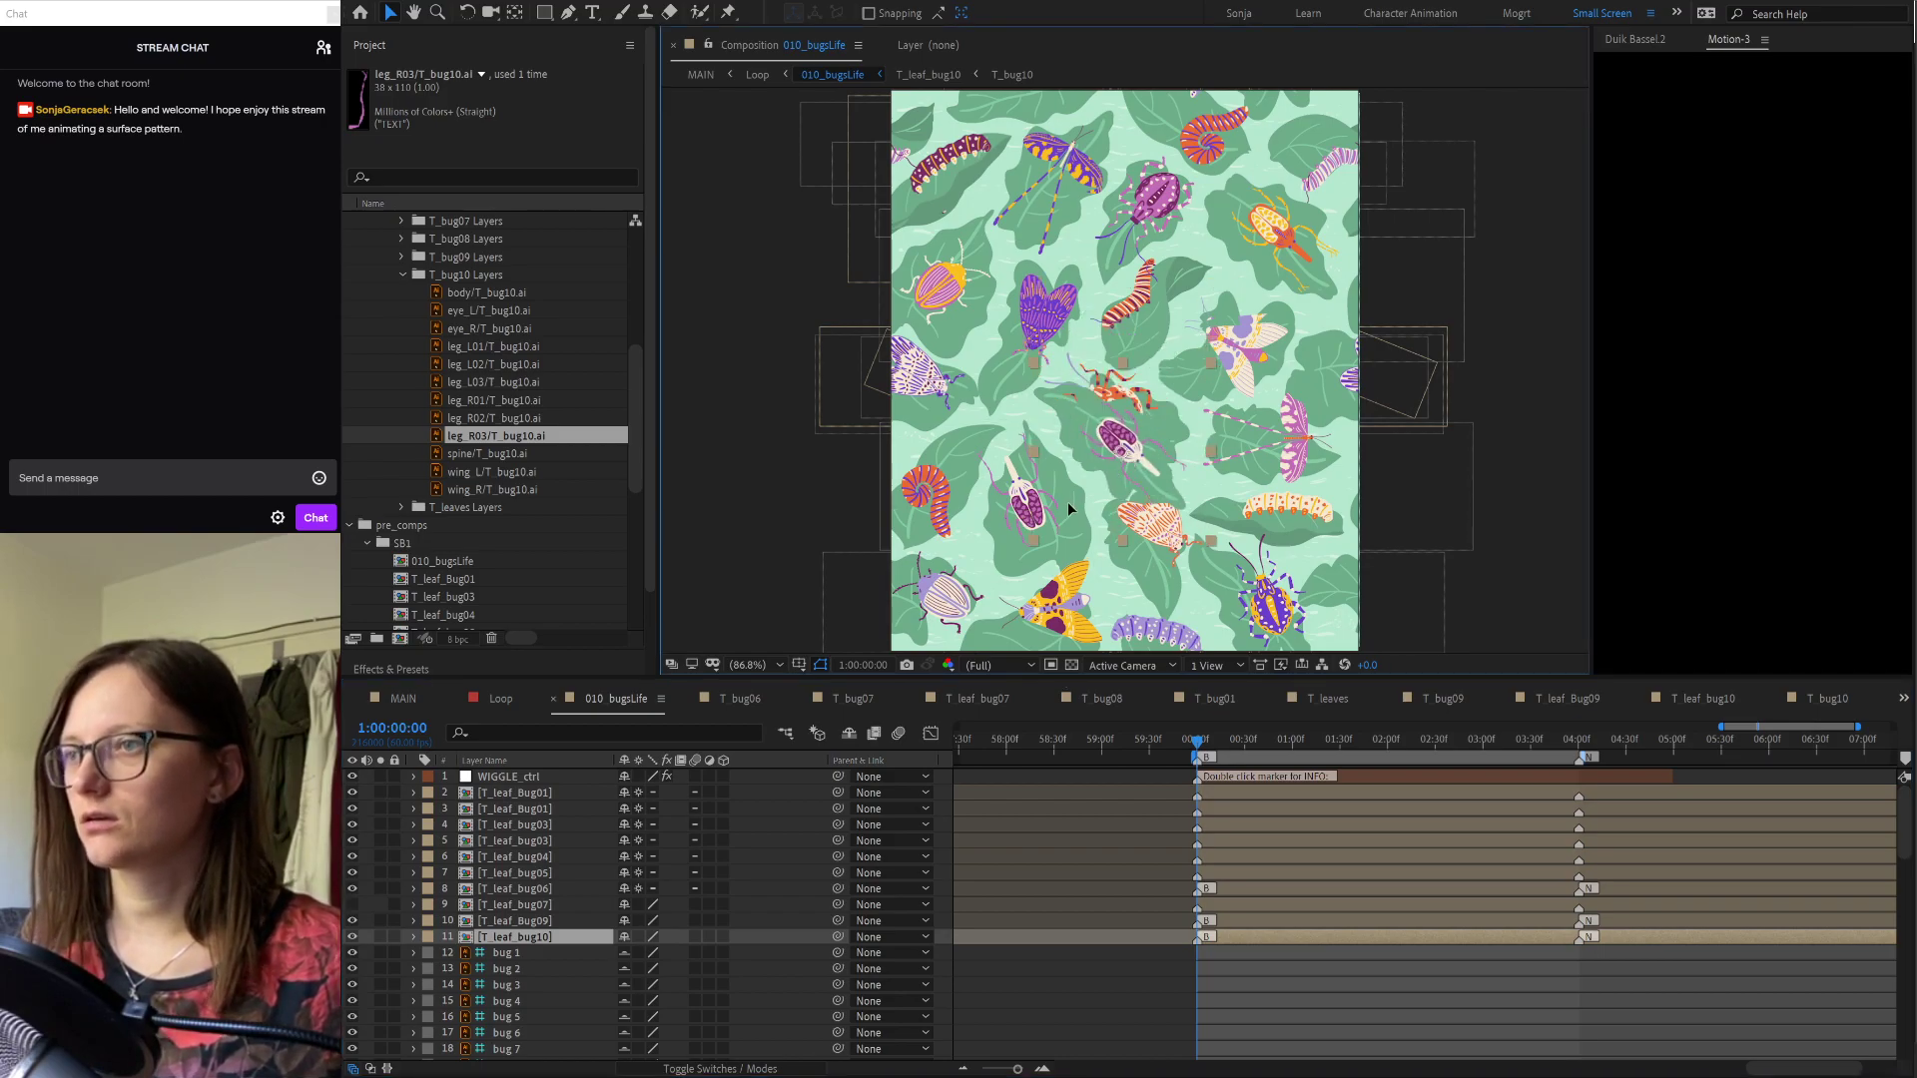
pyautogui.click(999, 558)
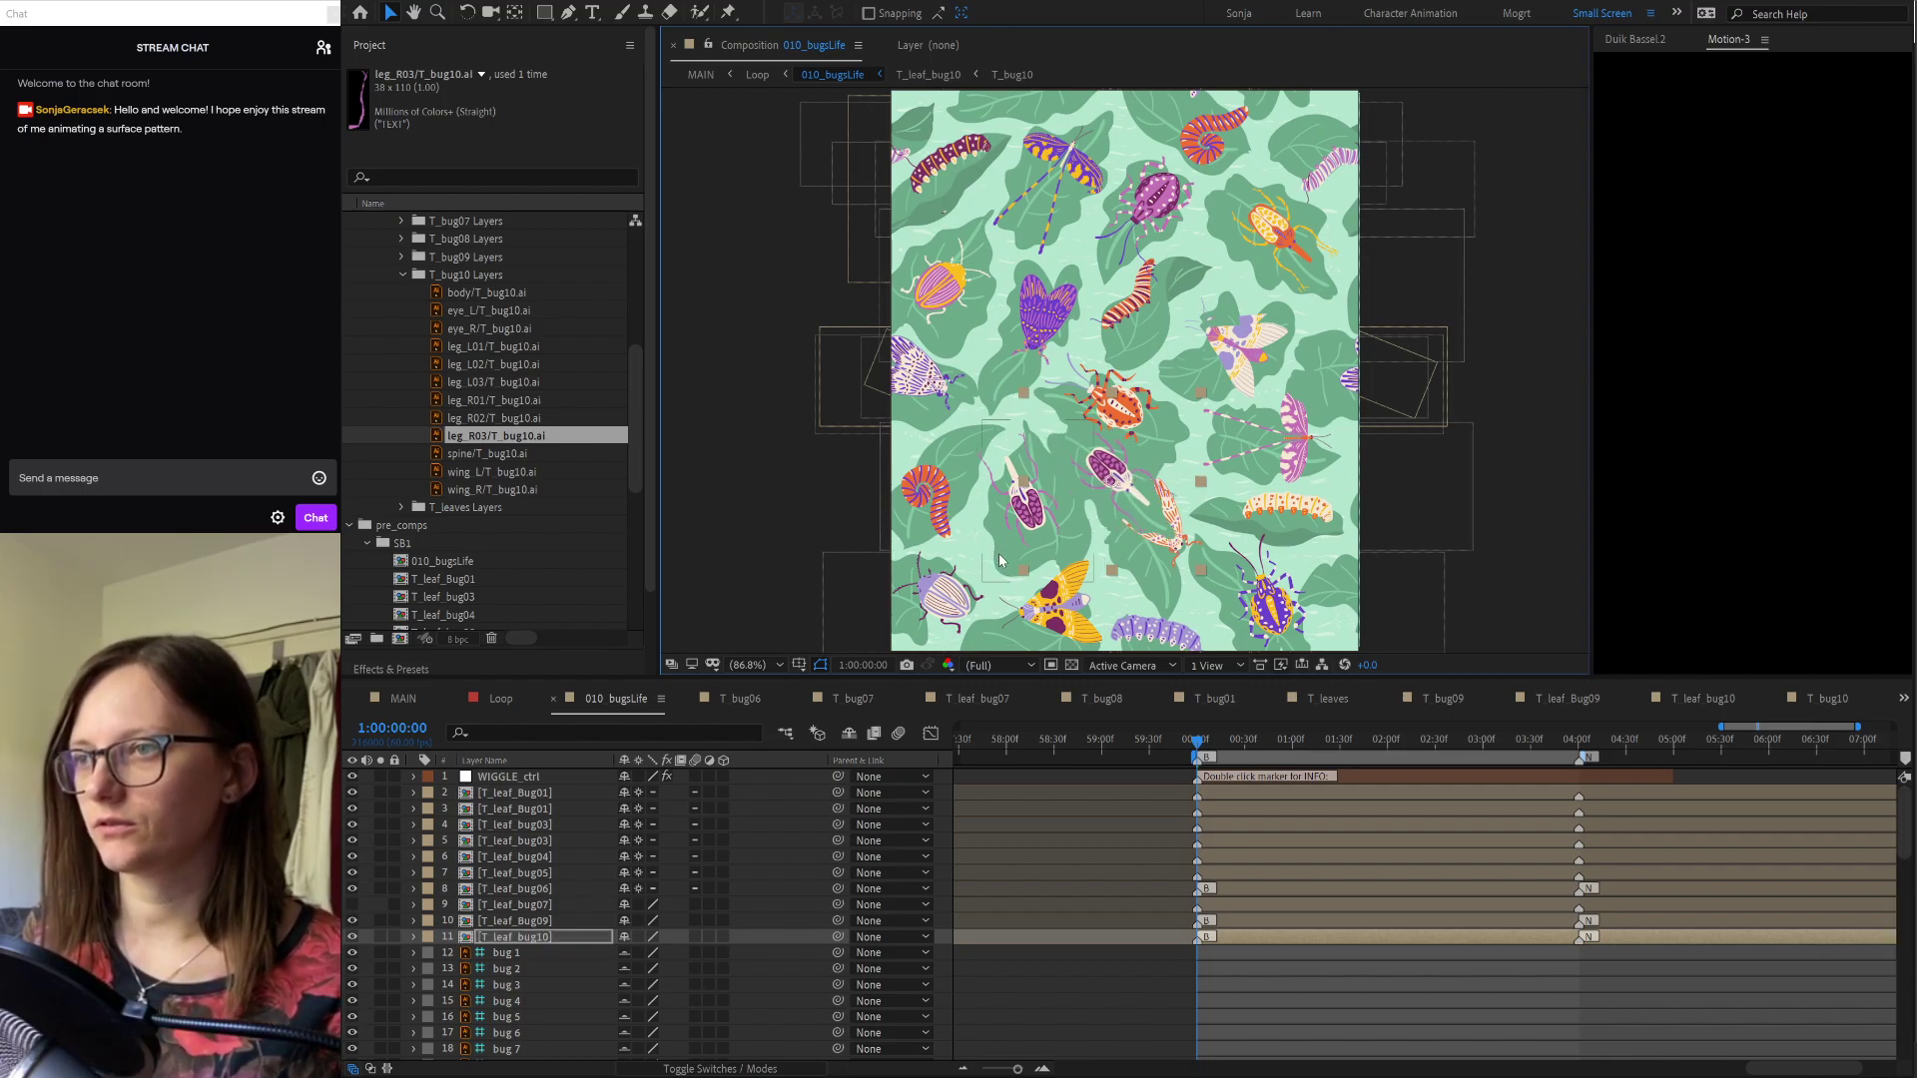
pyautogui.scroll(-10, 599, 813)
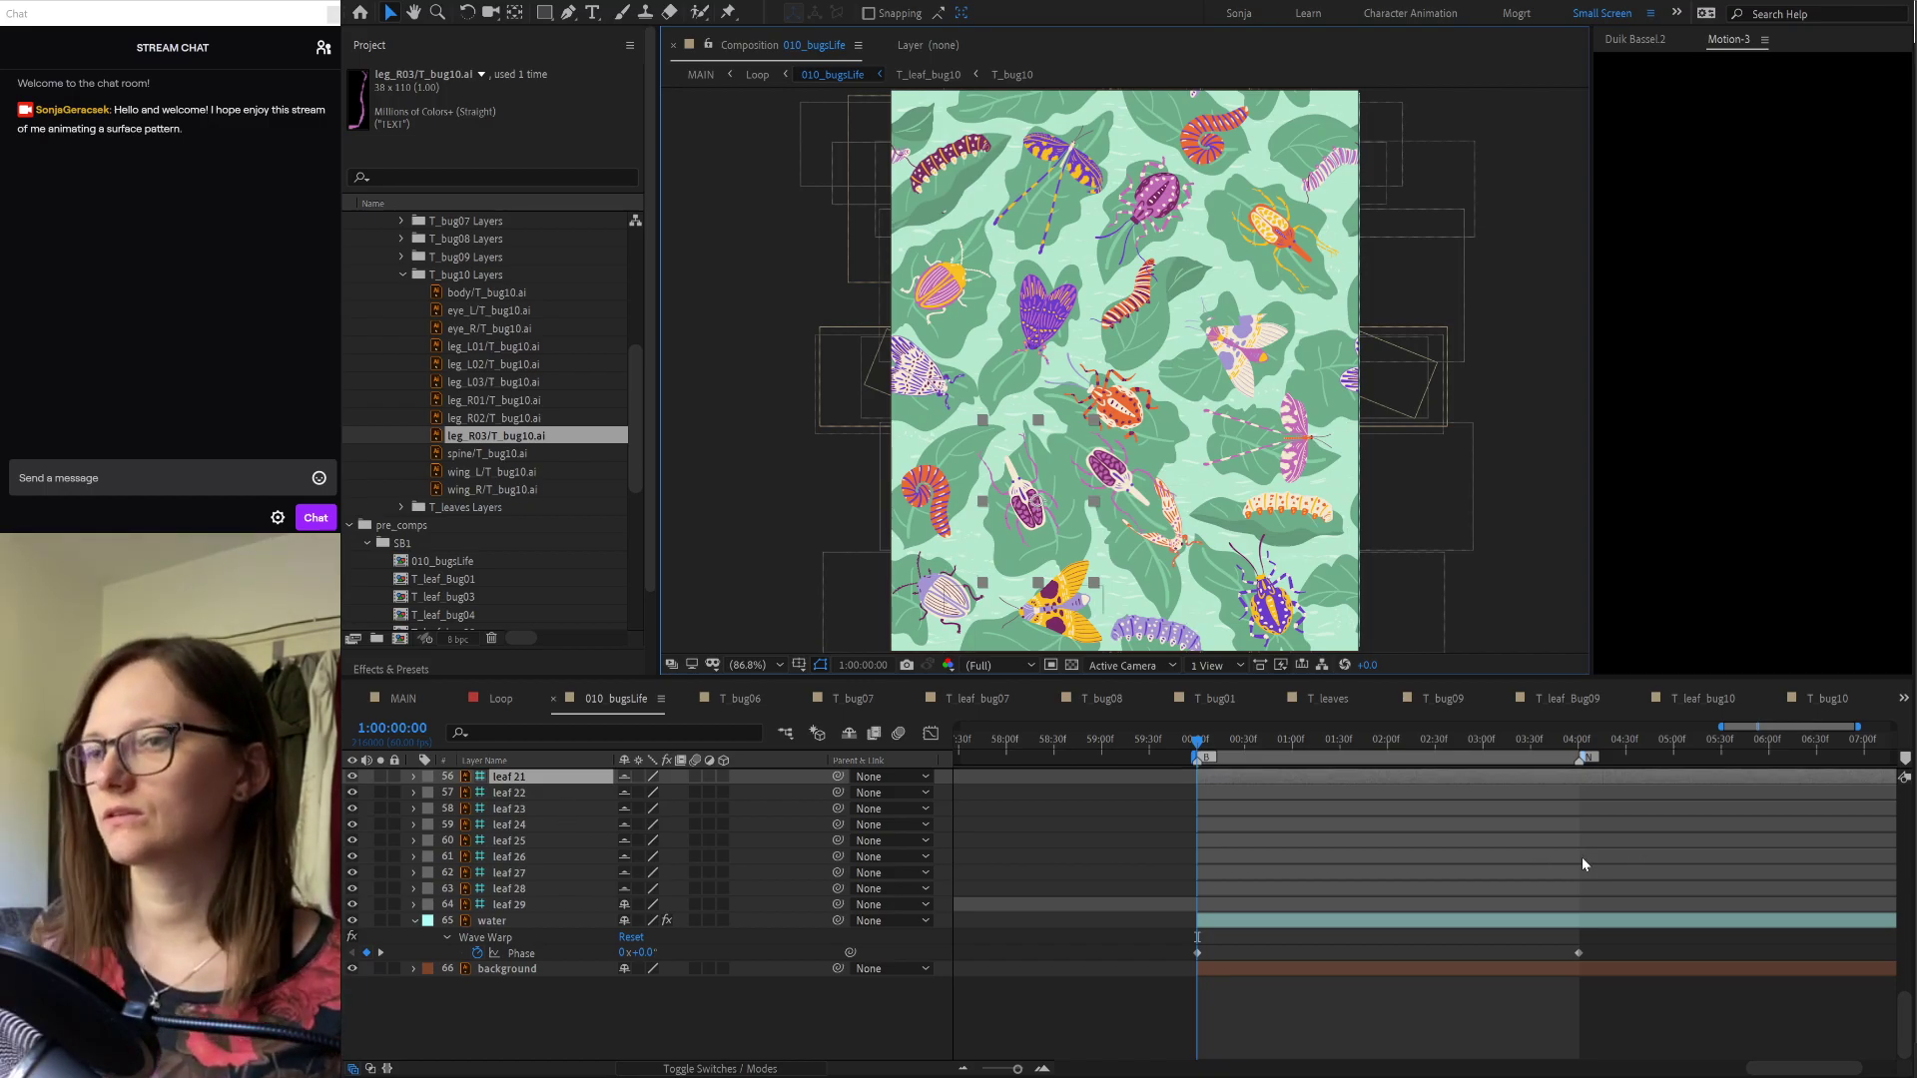
pyautogui.scroll(6, 1583, 861)
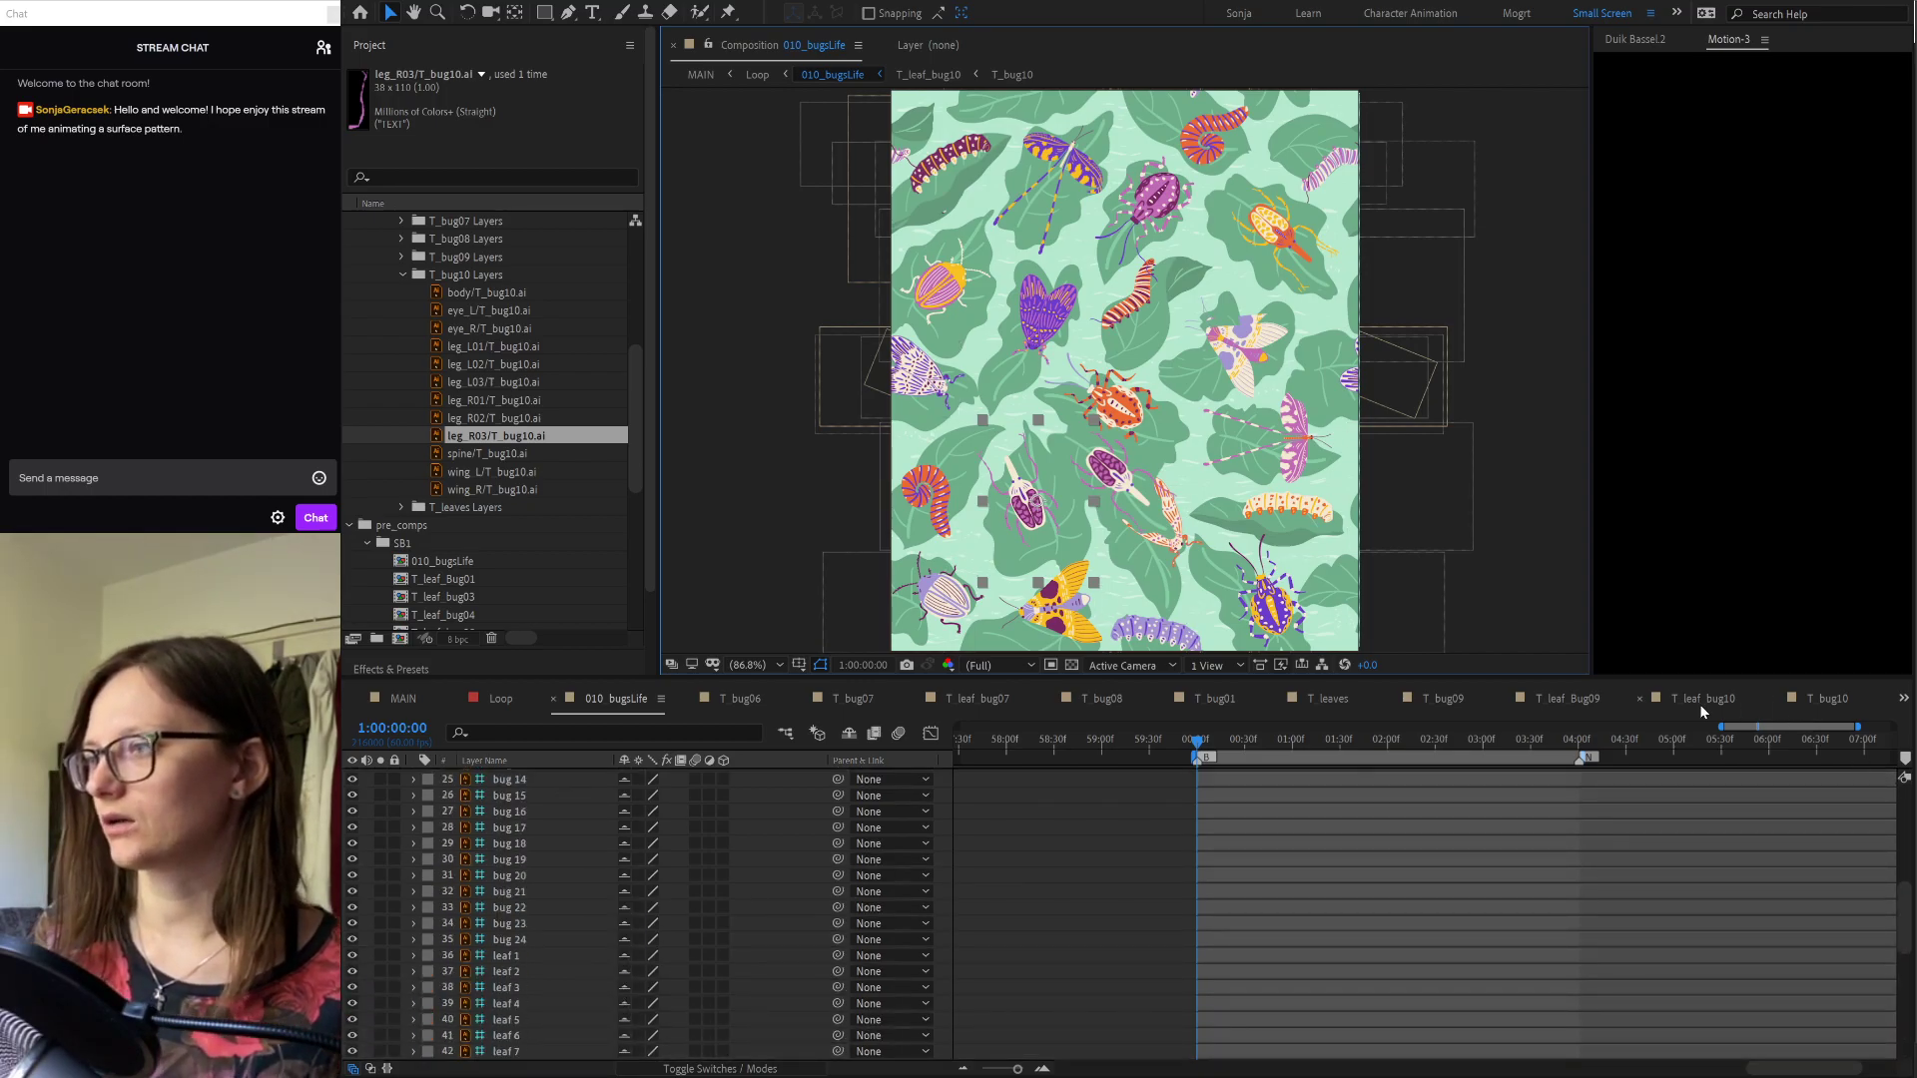
pyautogui.click(1701, 699)
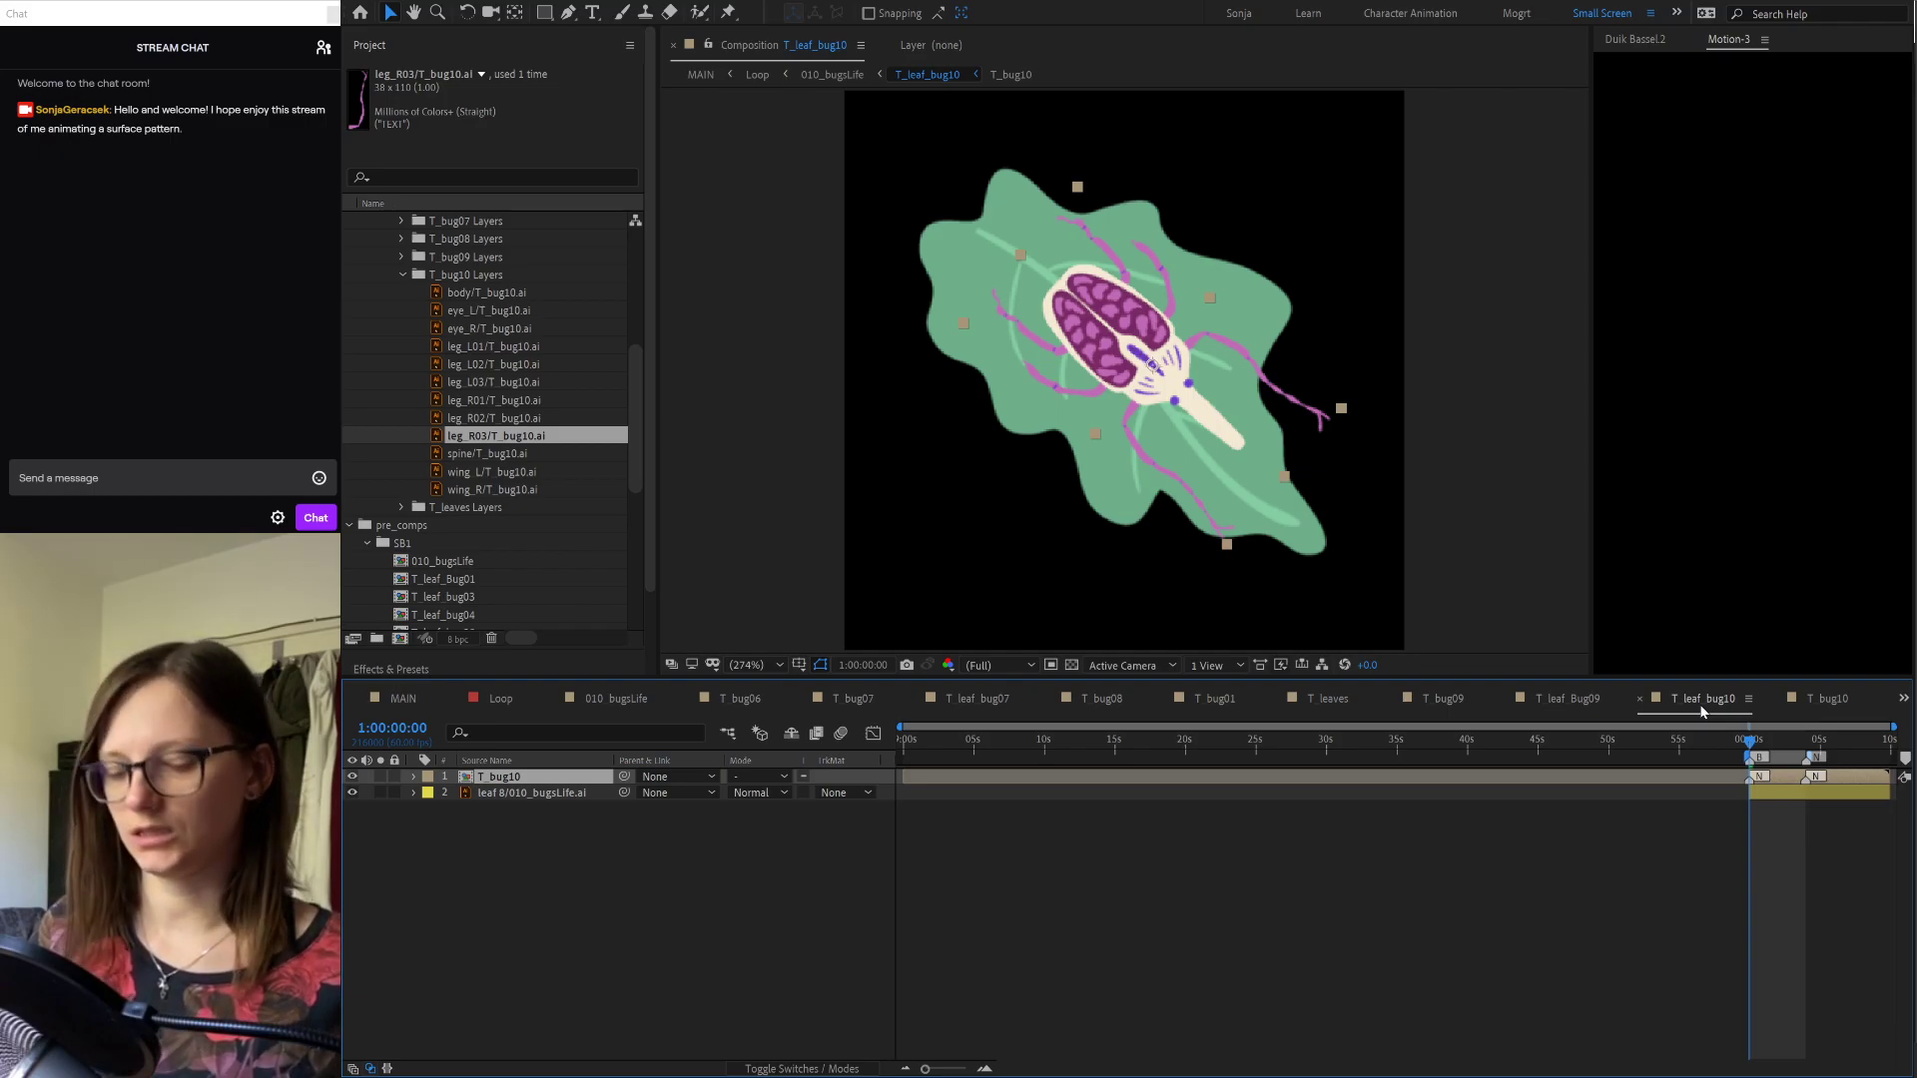
pyautogui.hotkey('ctrl', 'v')
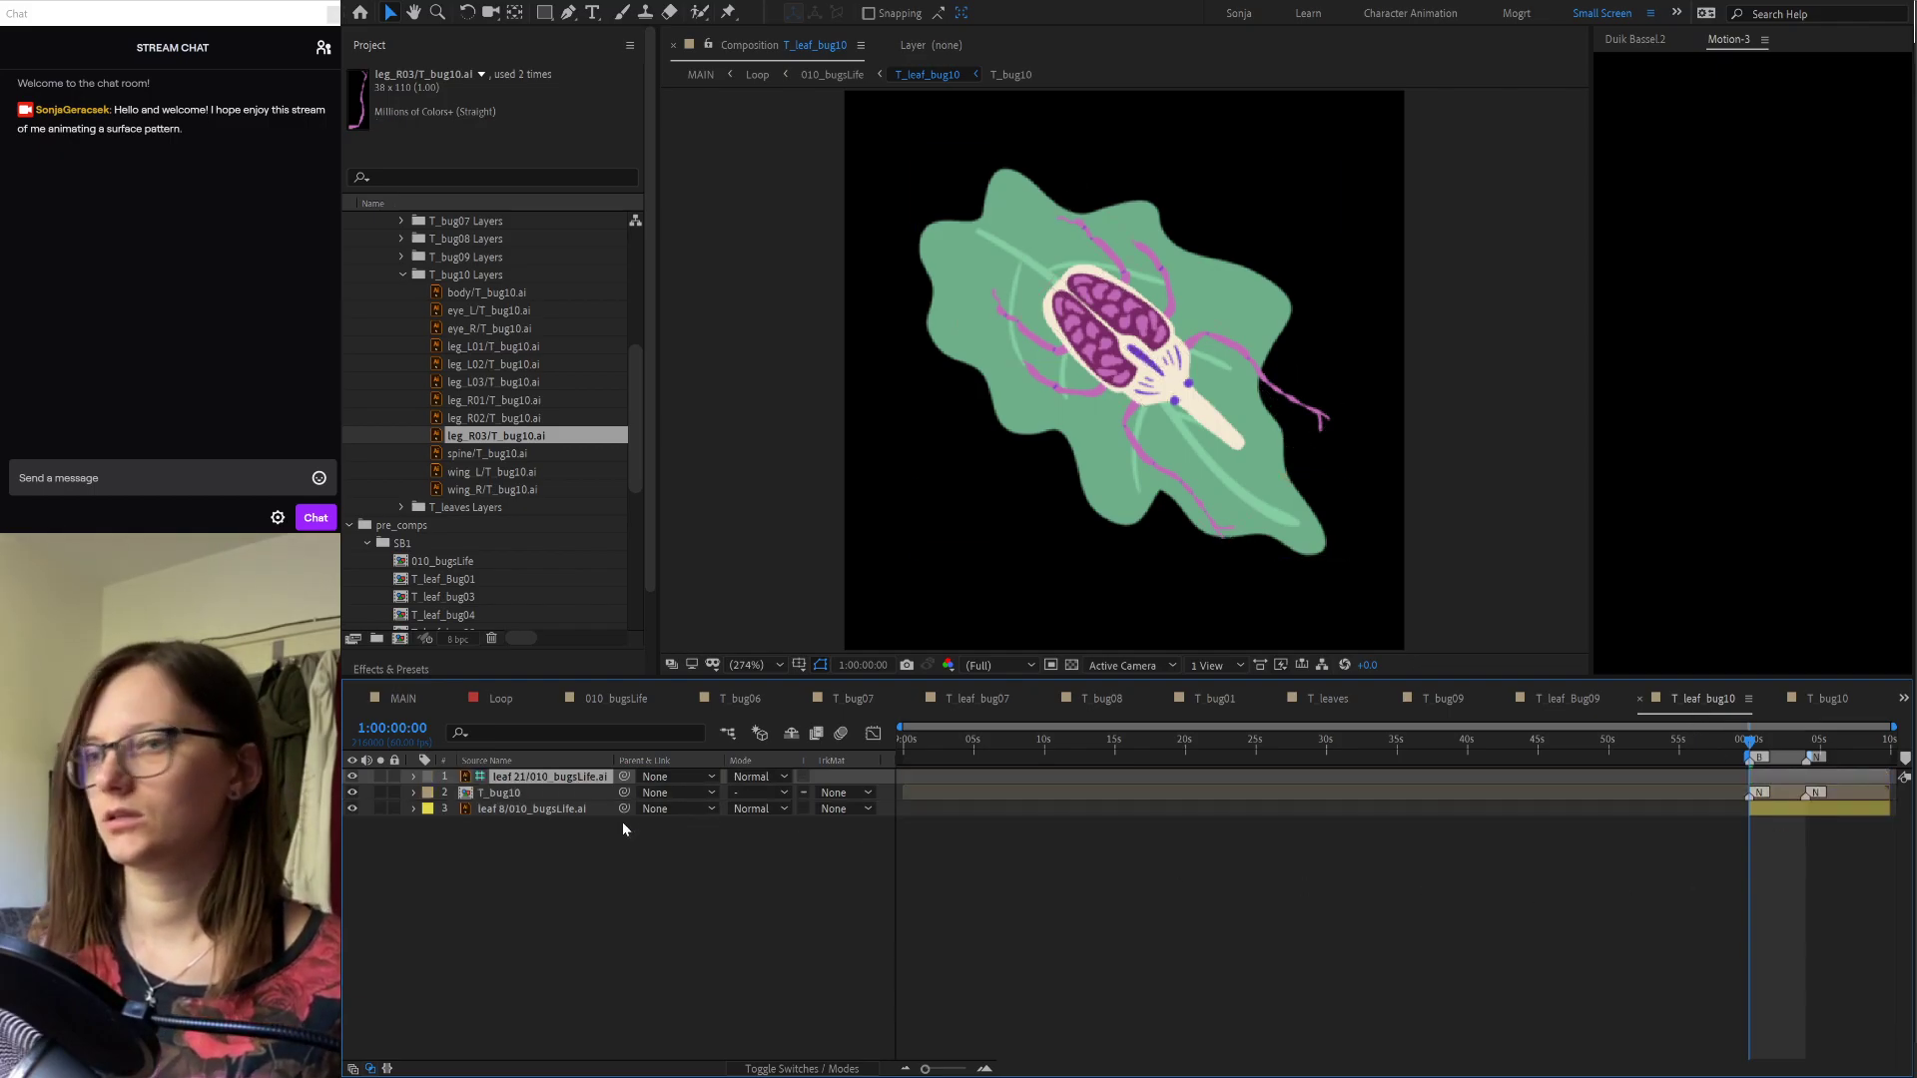
# Step: Move the leaf 21 layer beneath leaf 8 in T_leaf_bug10 and centre it in the composition
pyautogui.keyDown('ctrl'); pyautogui.click(492, 794); pyautogui.keyUp('ctrl')
pyautogui.keyDown('ctrl'); pyautogui.click(494, 794); pyautogui.keyUp('ctrl')
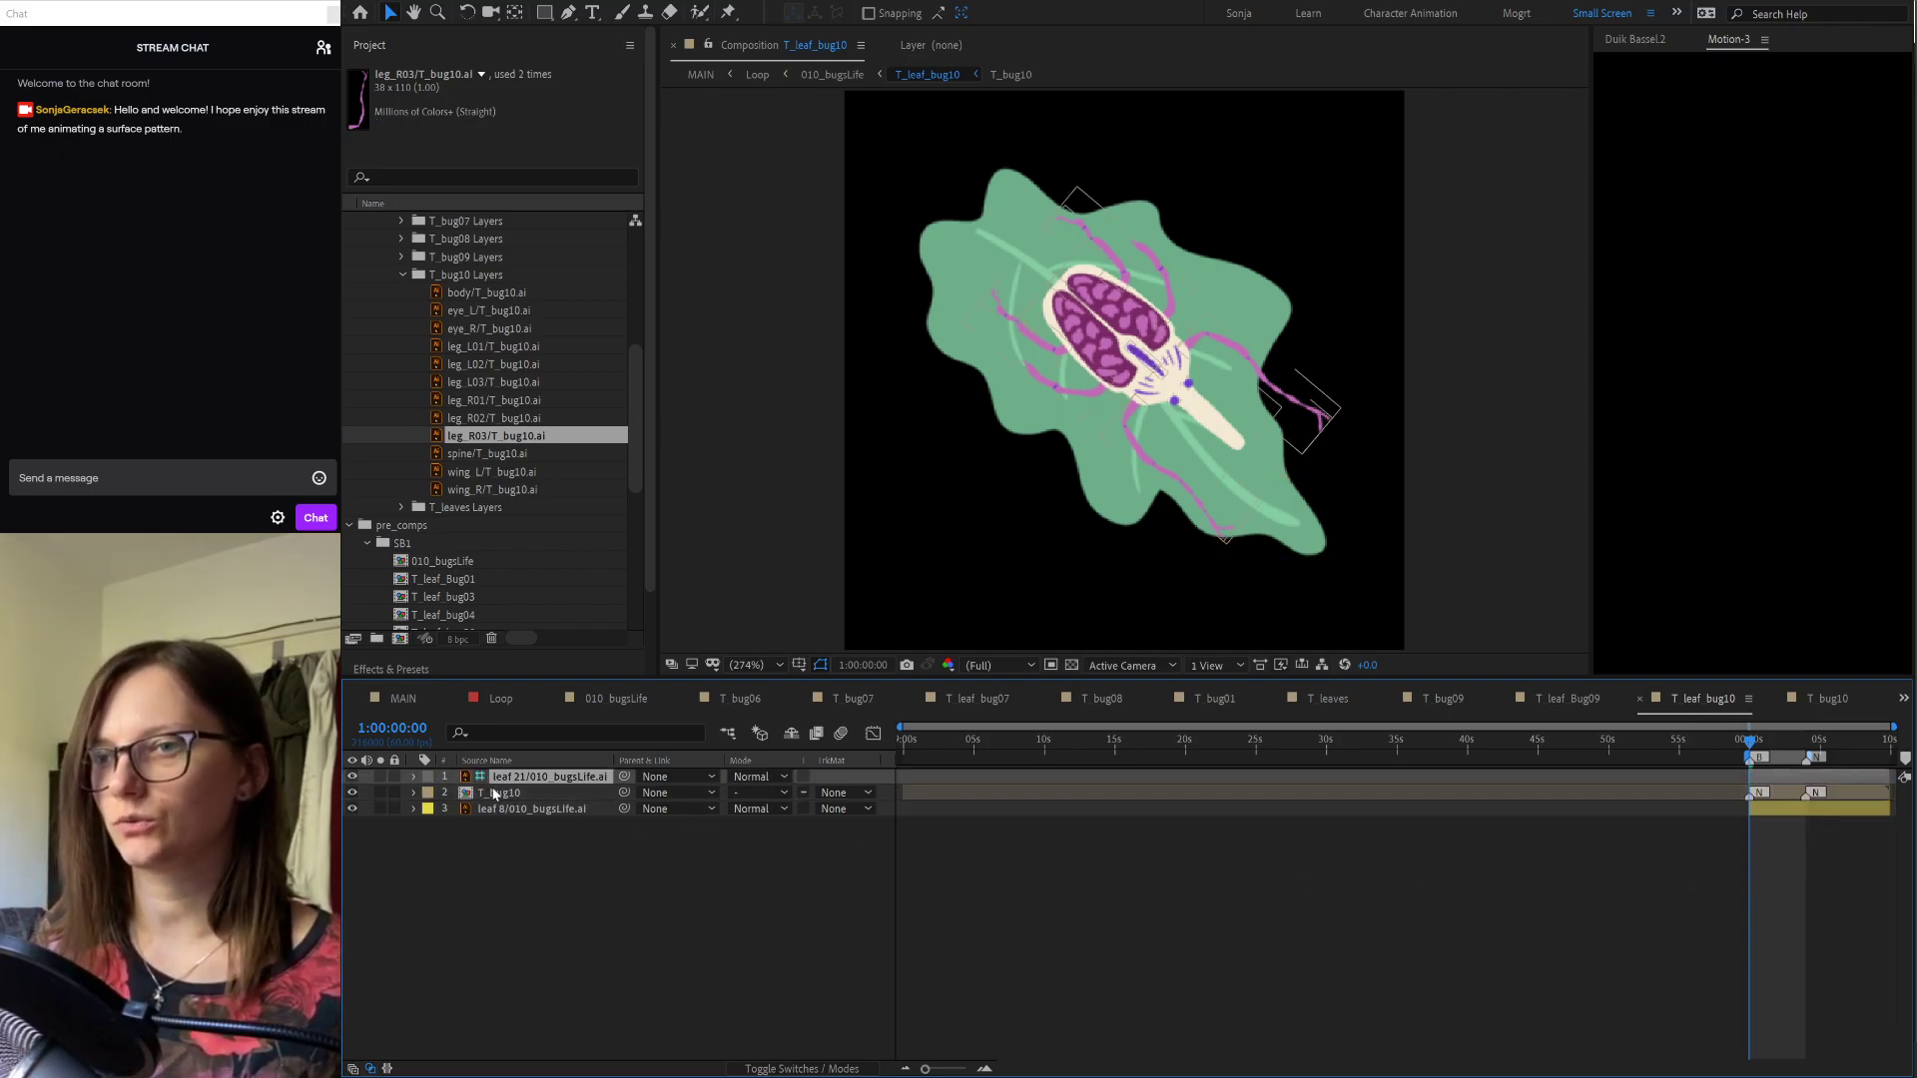
pyautogui.moveTo(525, 777); pyautogui.dragTo(517, 835)
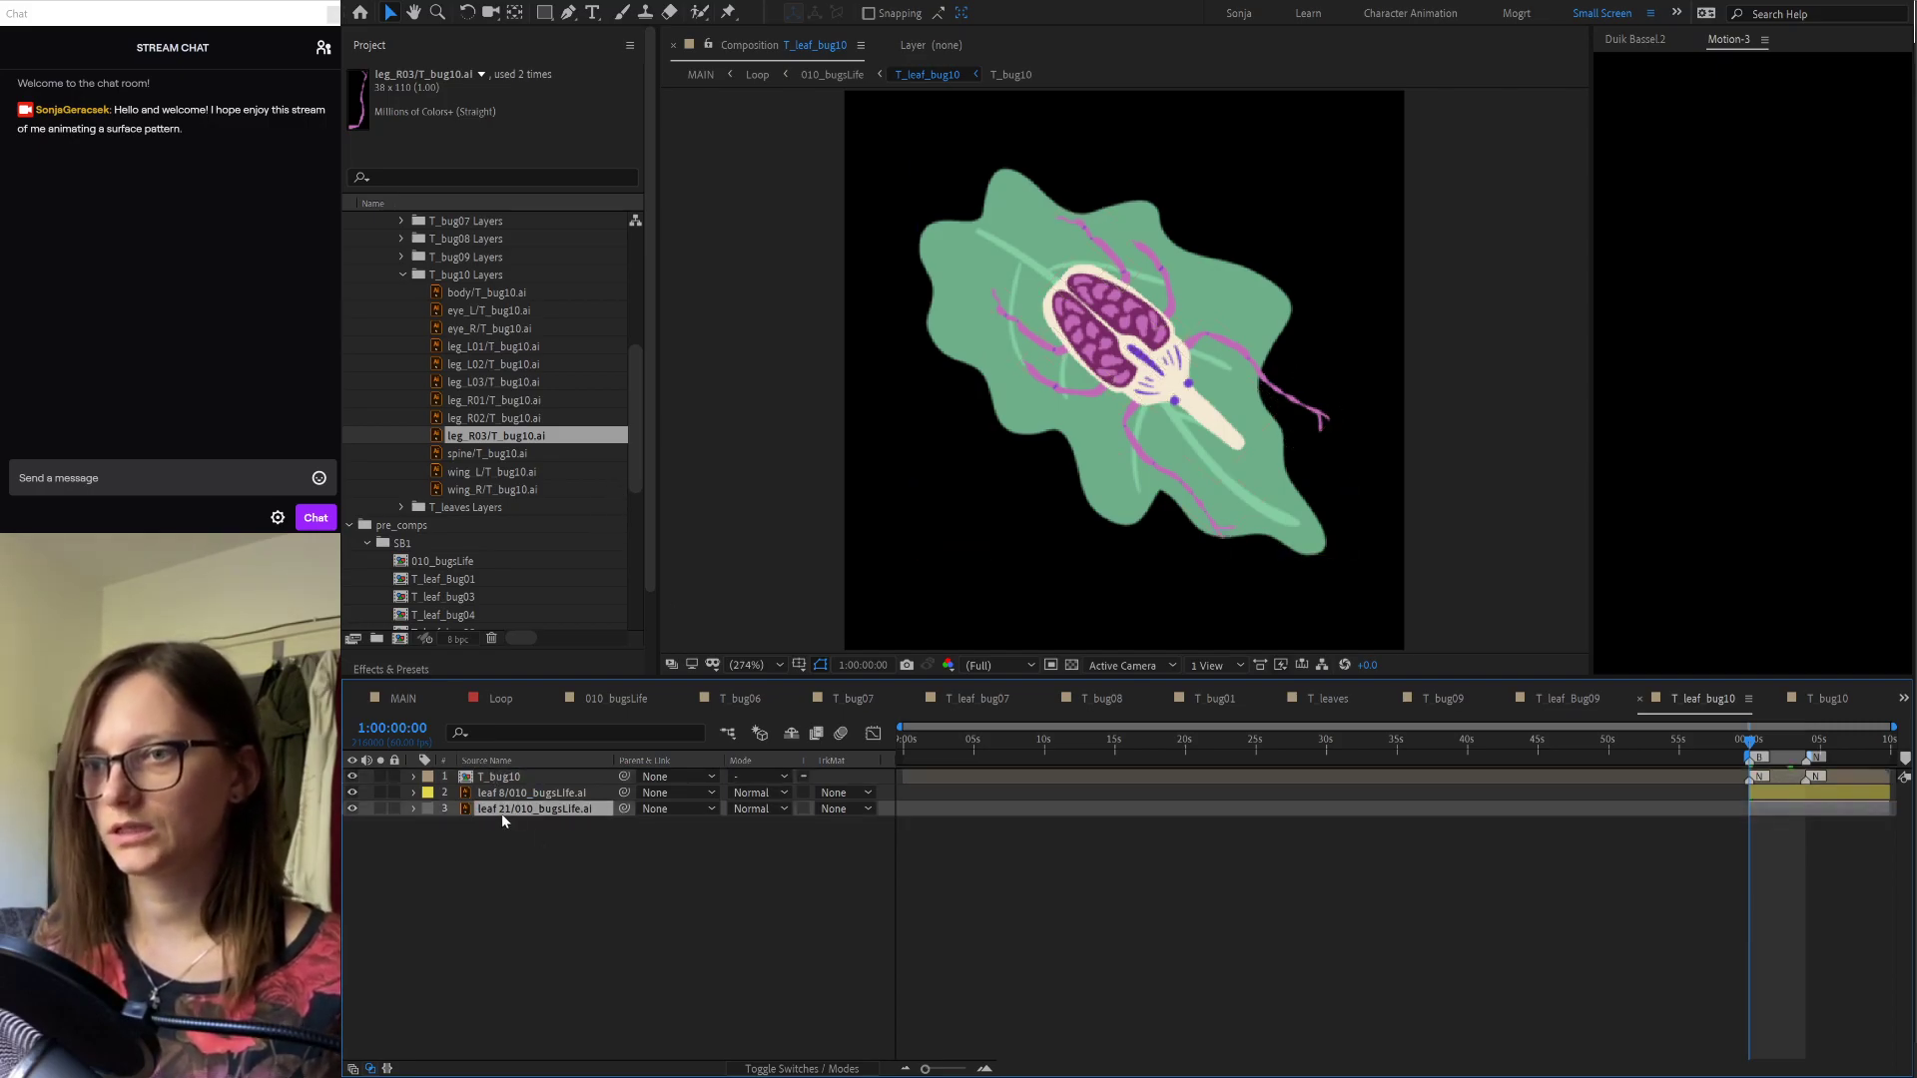
pyautogui.press('p')
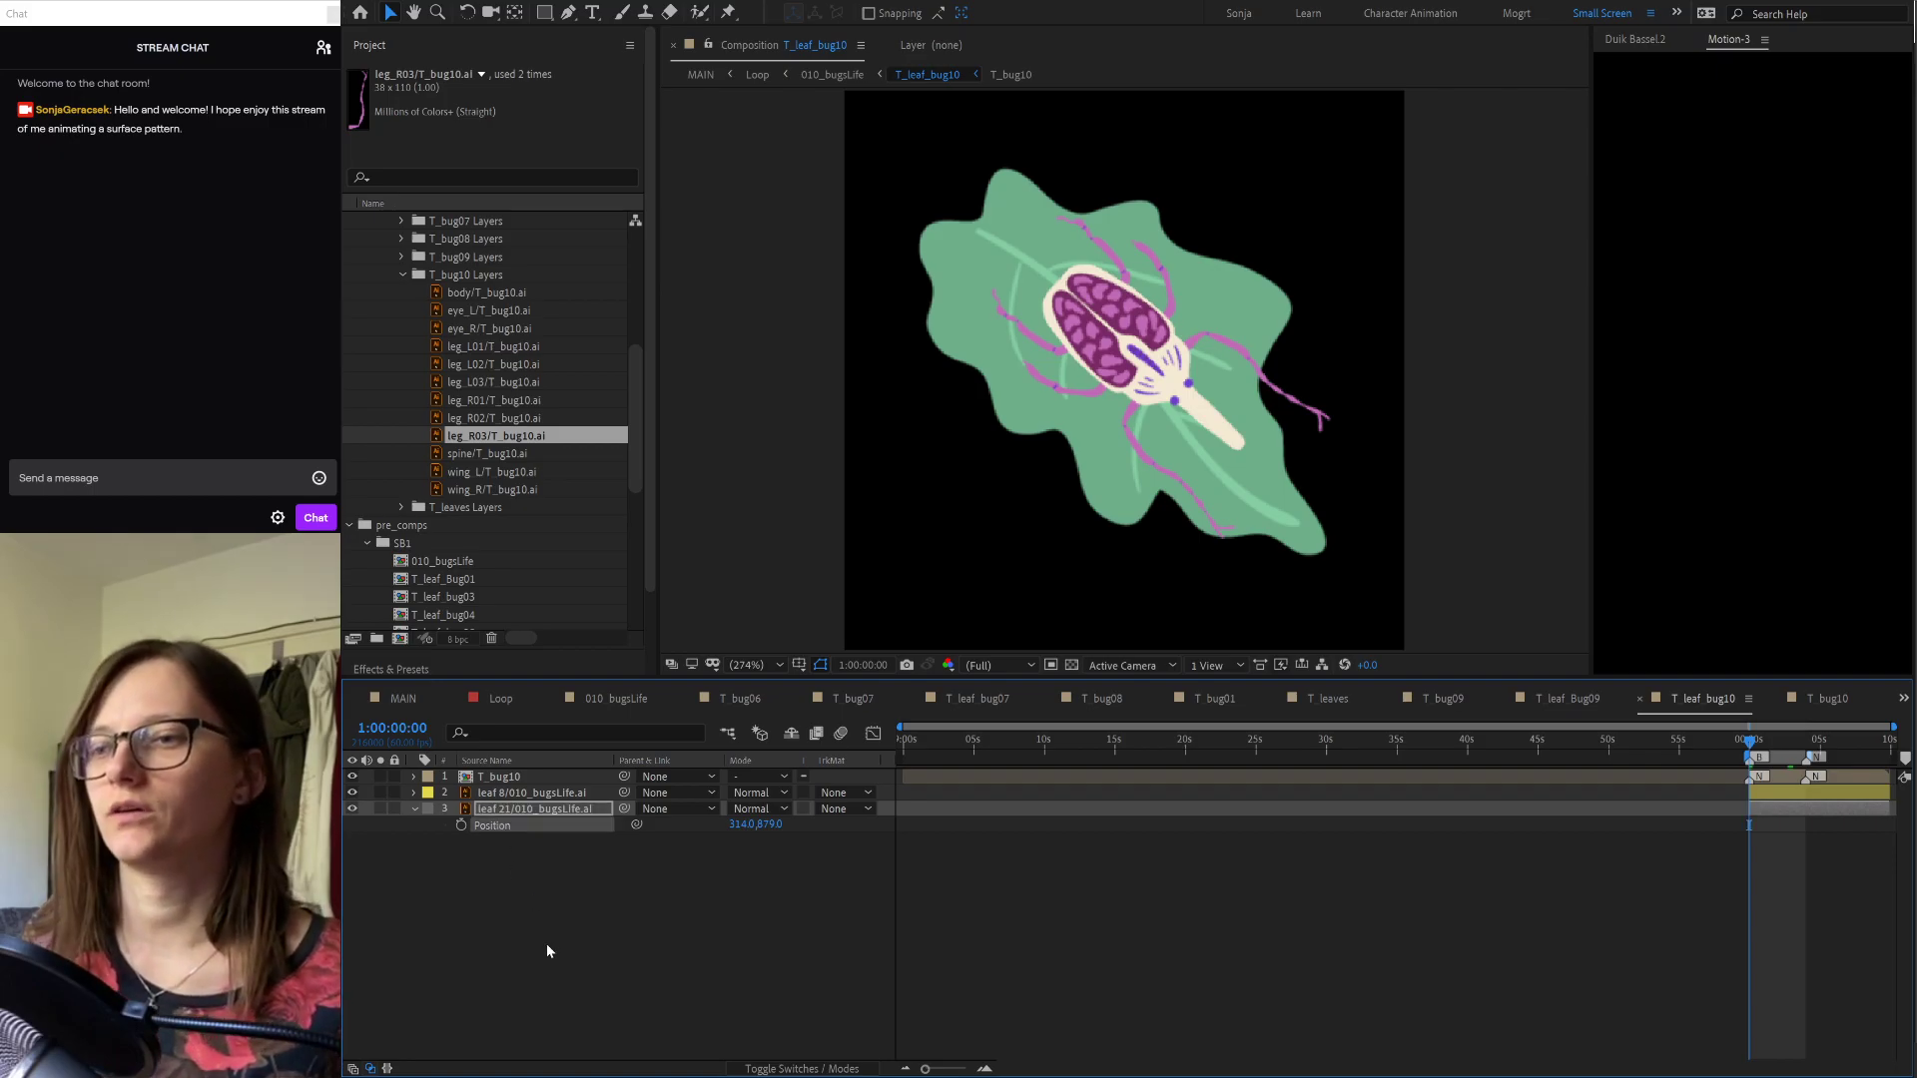
pyautogui.hotkey('ctrl', 'Home')
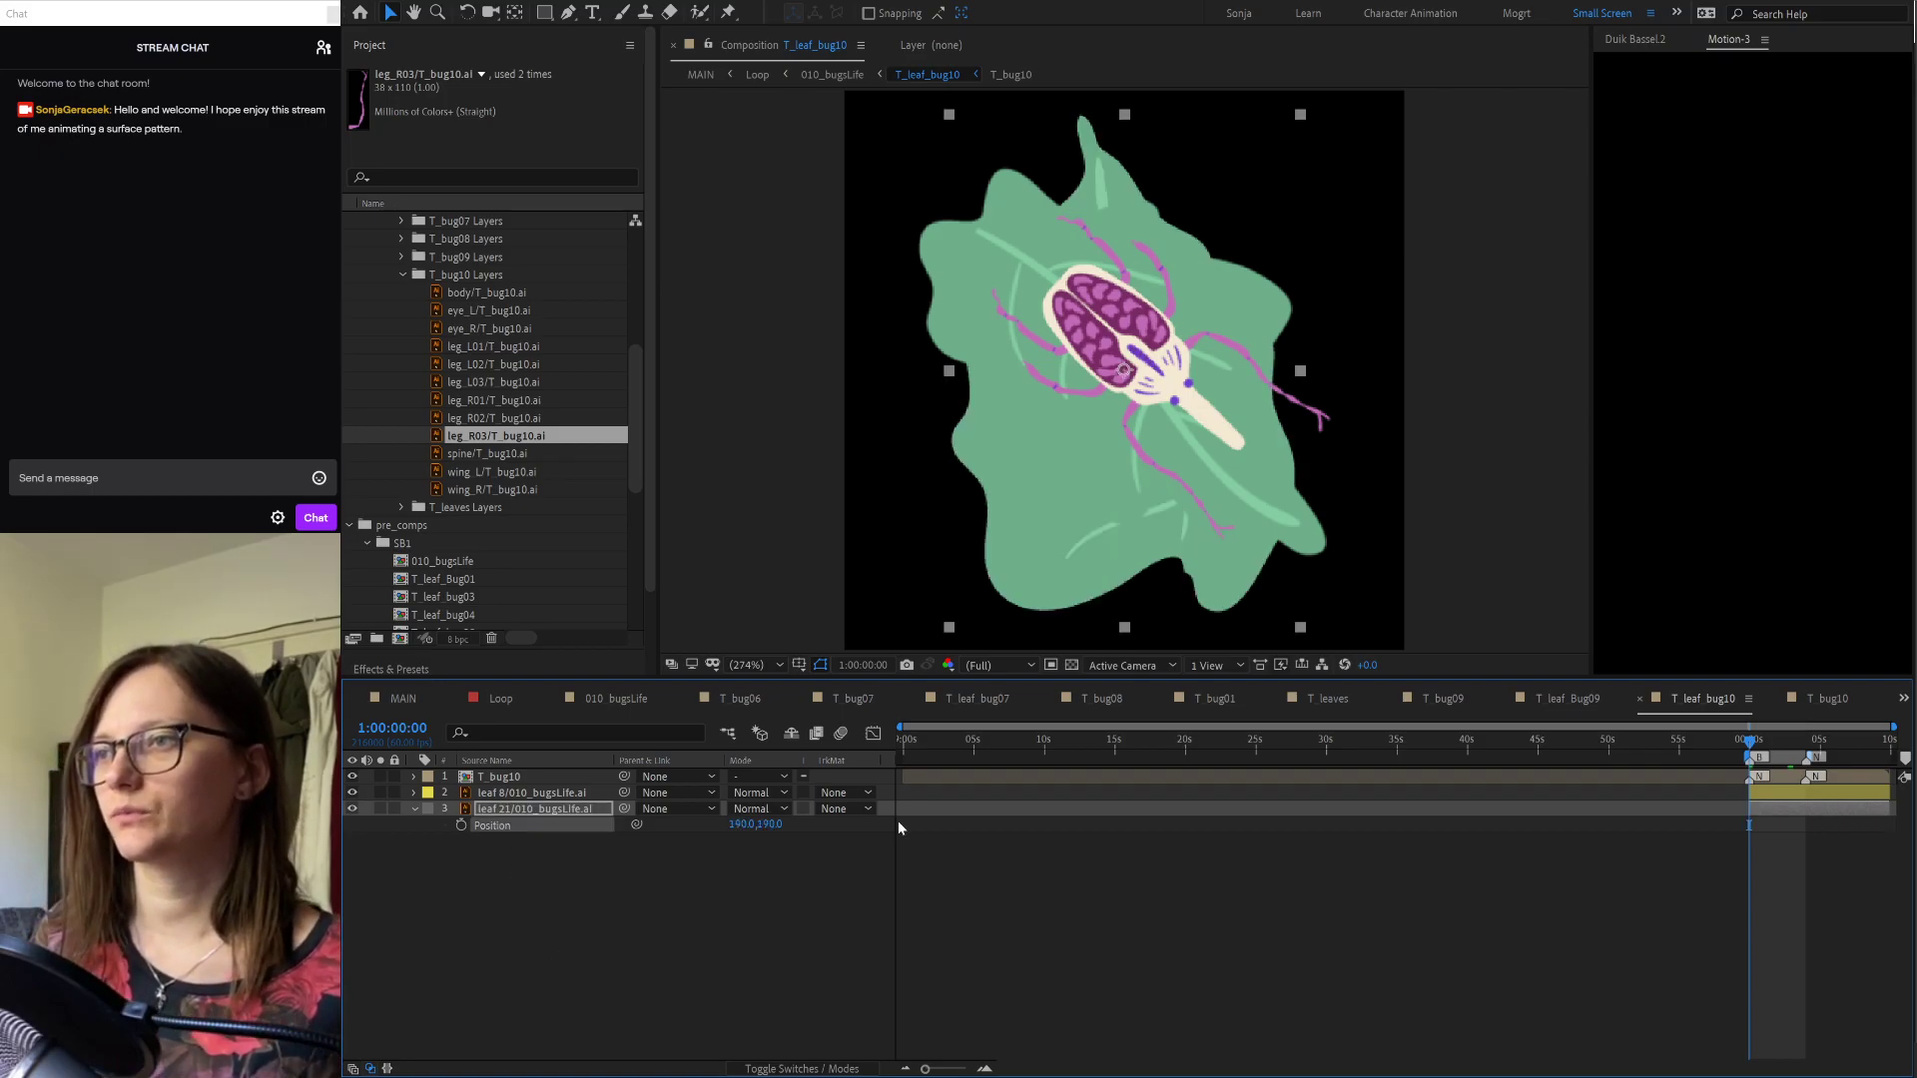
# Step: Delete the old leaf 8 layer from T_leaf_bug10 and give leaf 21 the yellow label colour
pyautogui.click(544, 796)
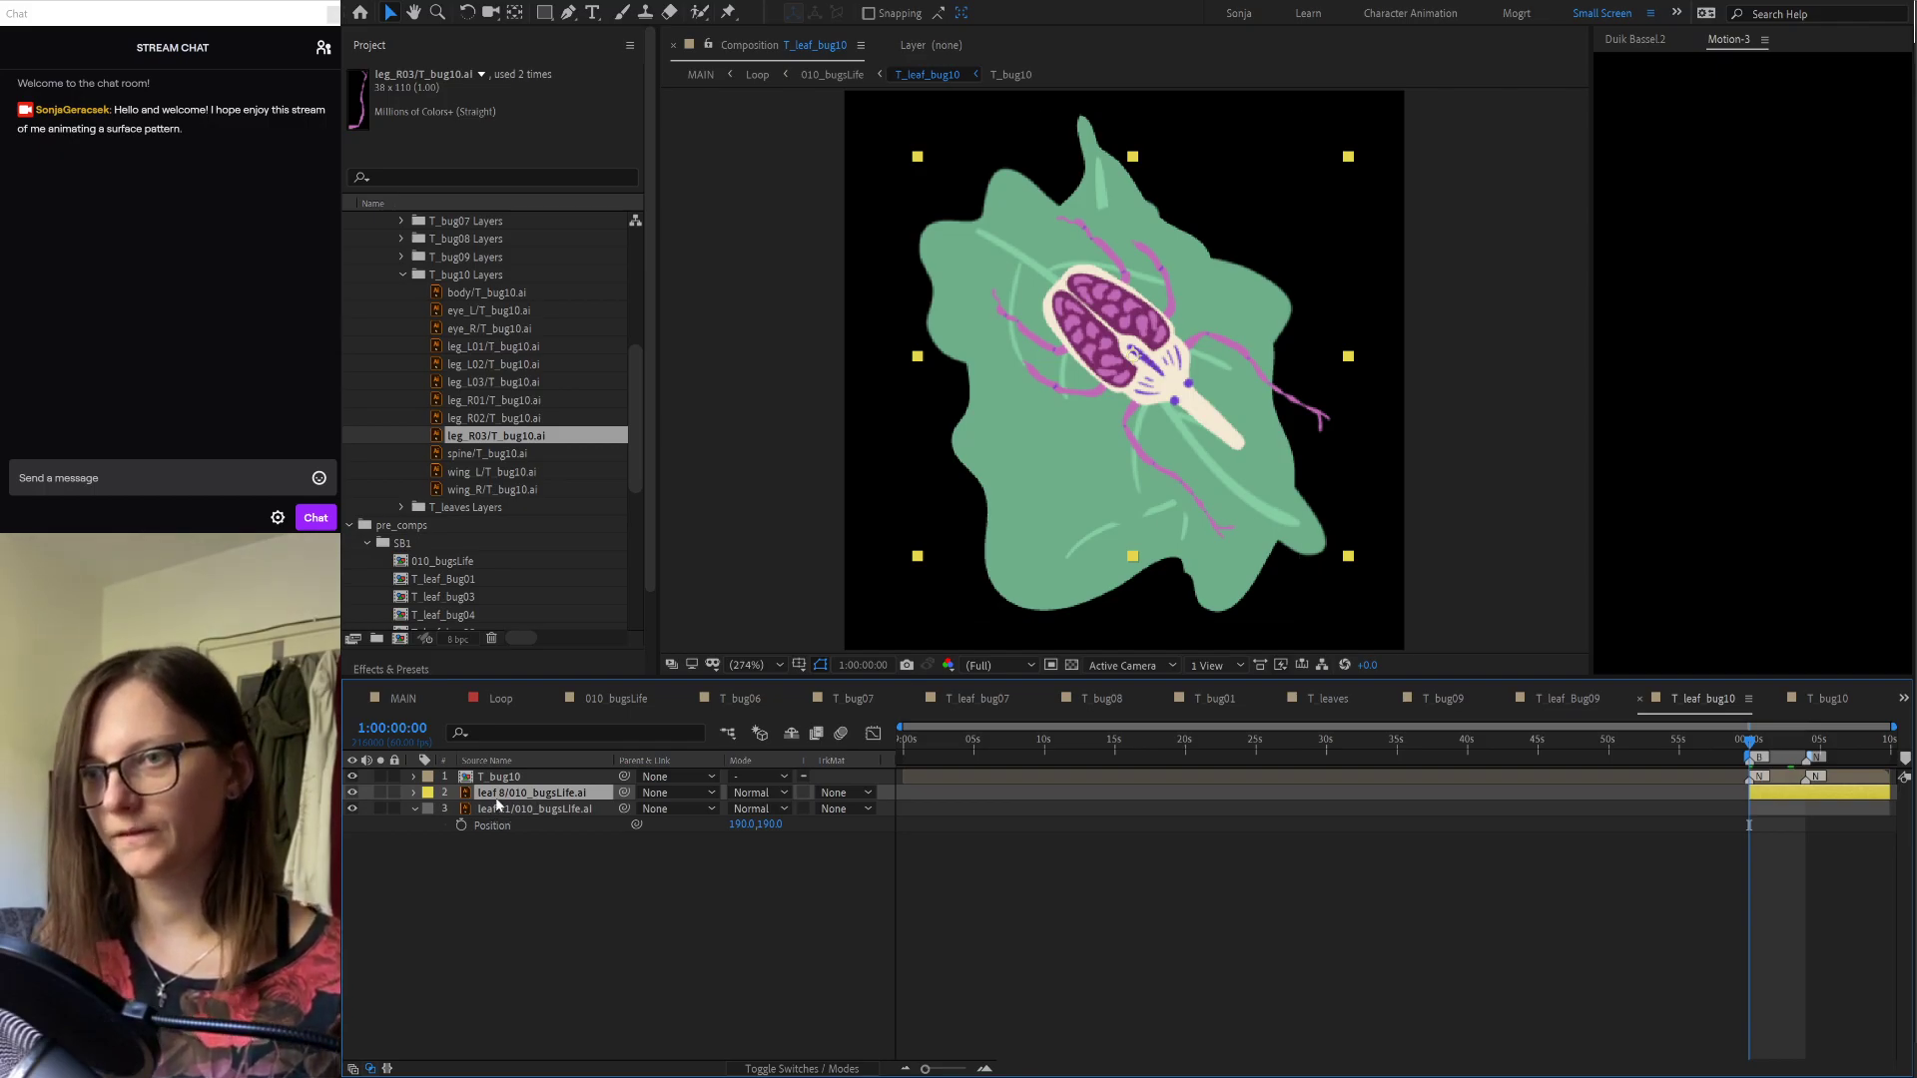
pyautogui.click(547, 848)
pyautogui.click(524, 794)
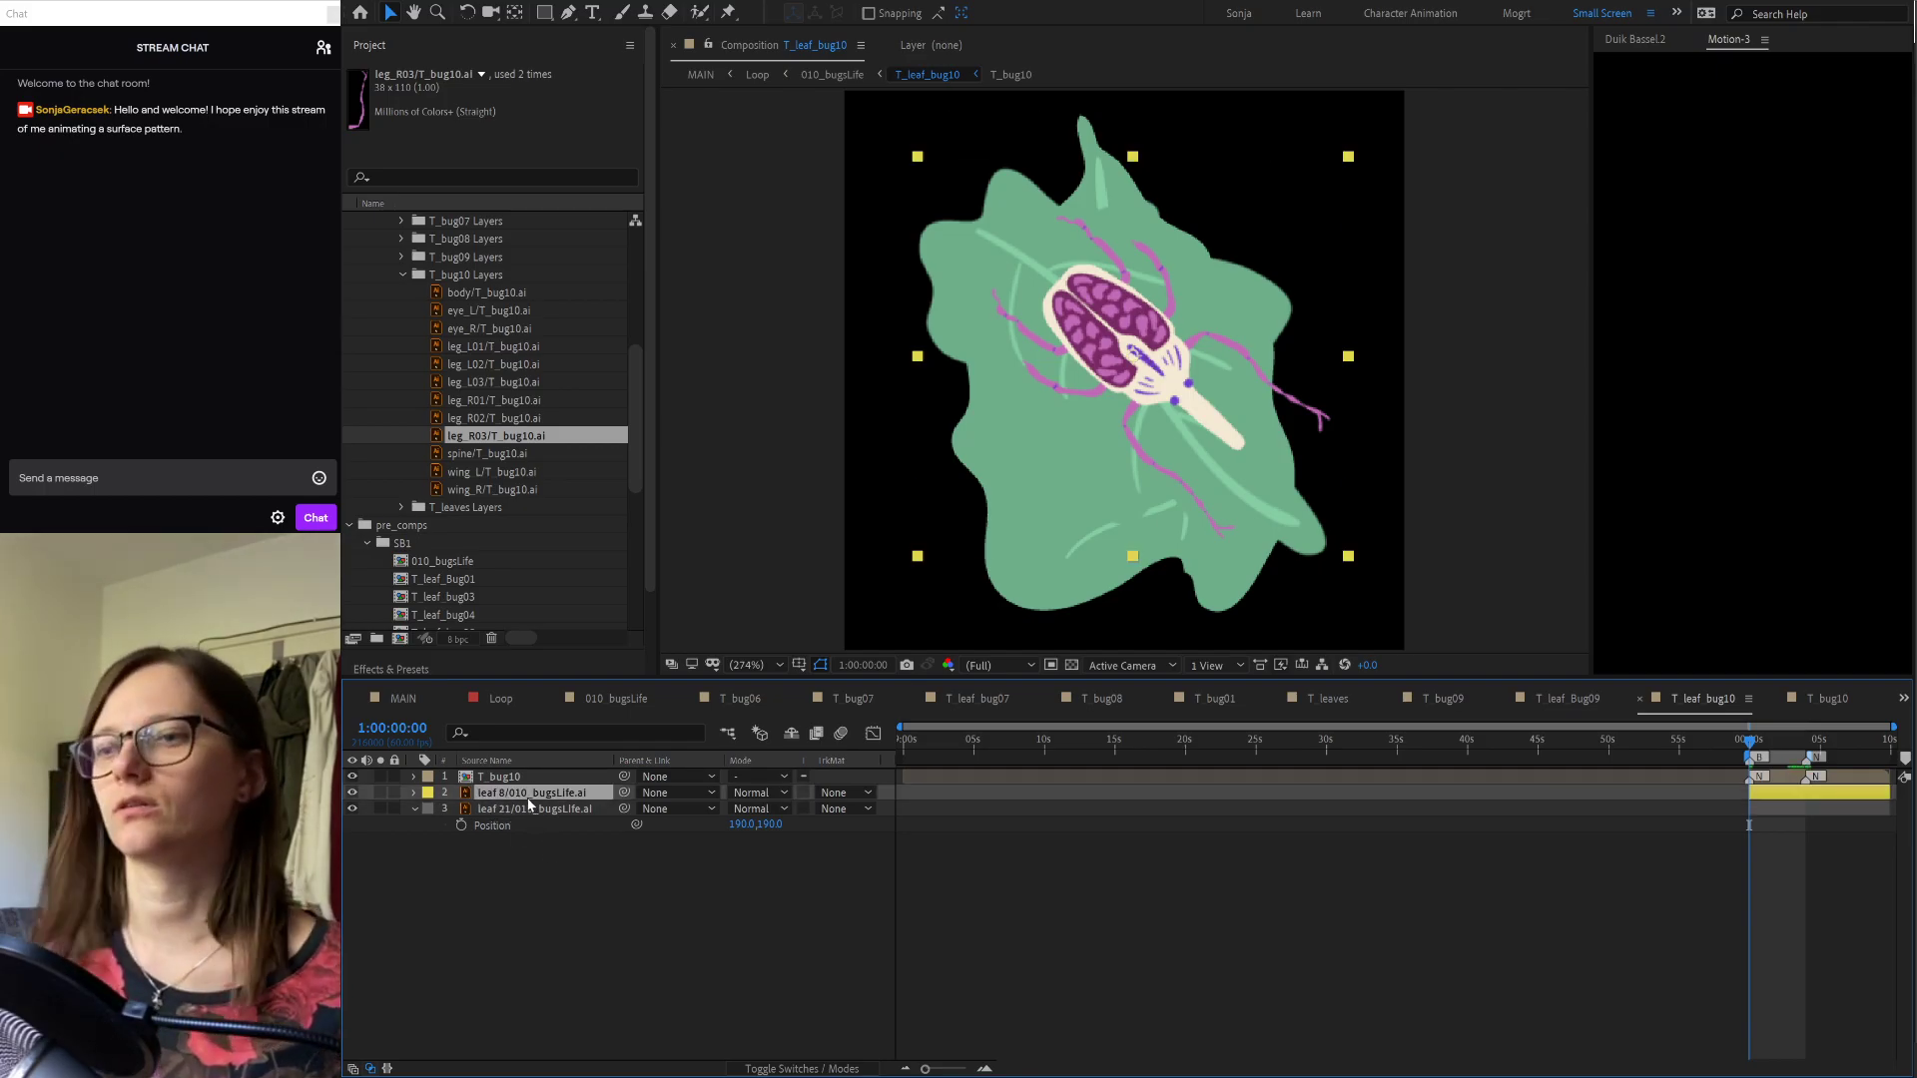
pyautogui.click(515, 763)
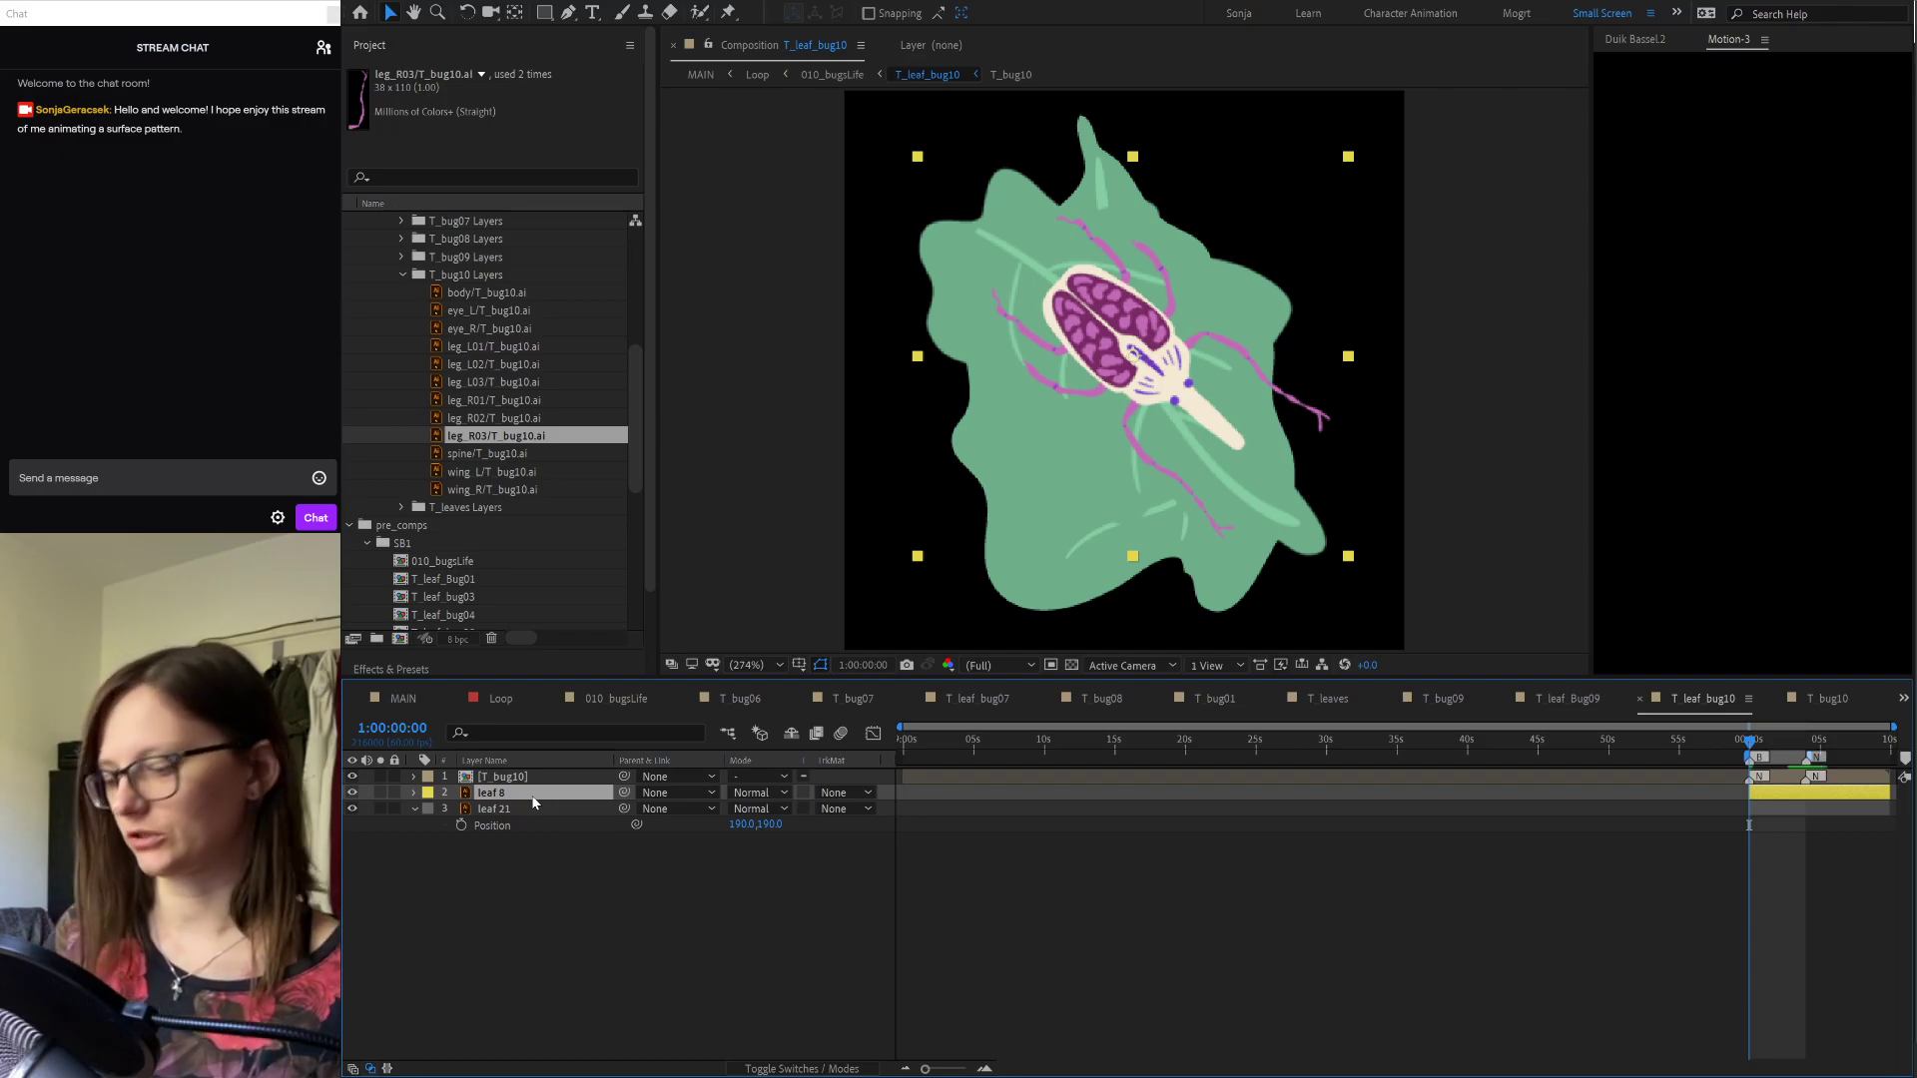
pyautogui.press('Delete')
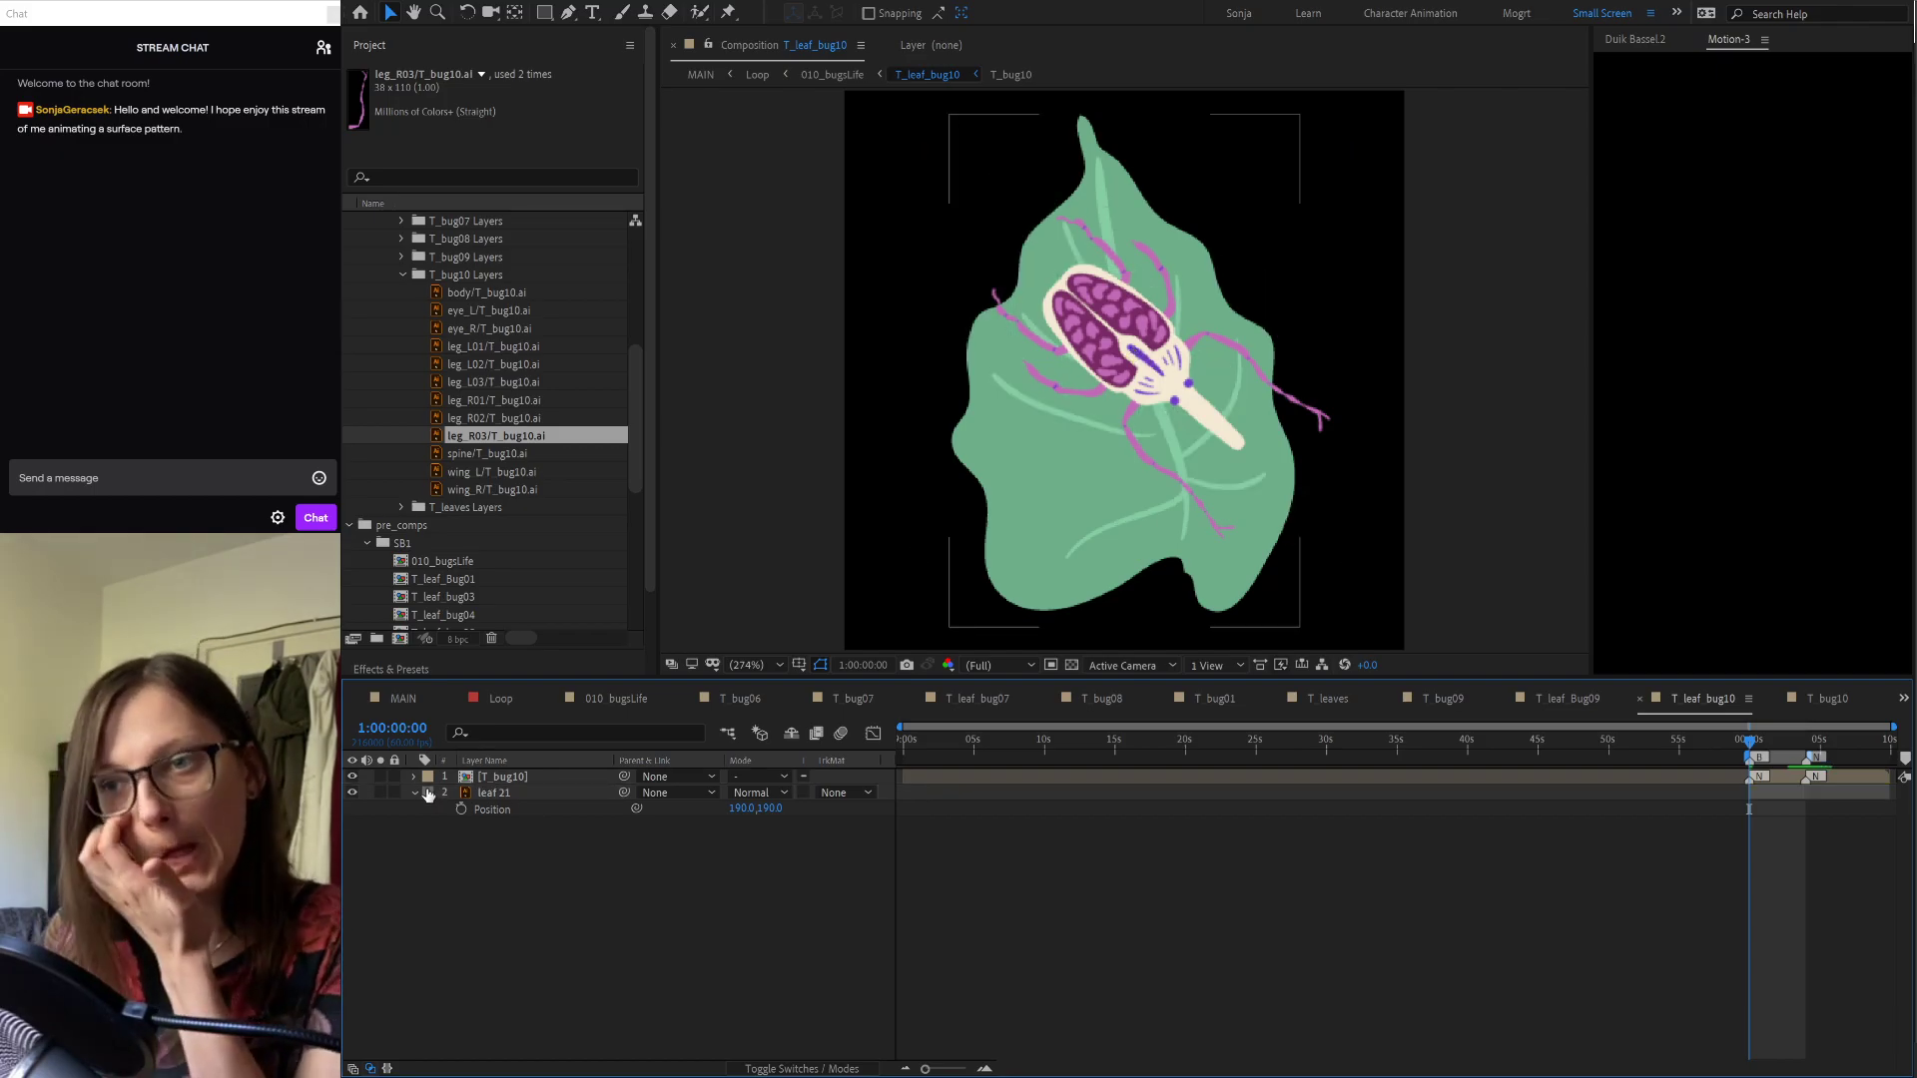
pyautogui.click(428, 794)
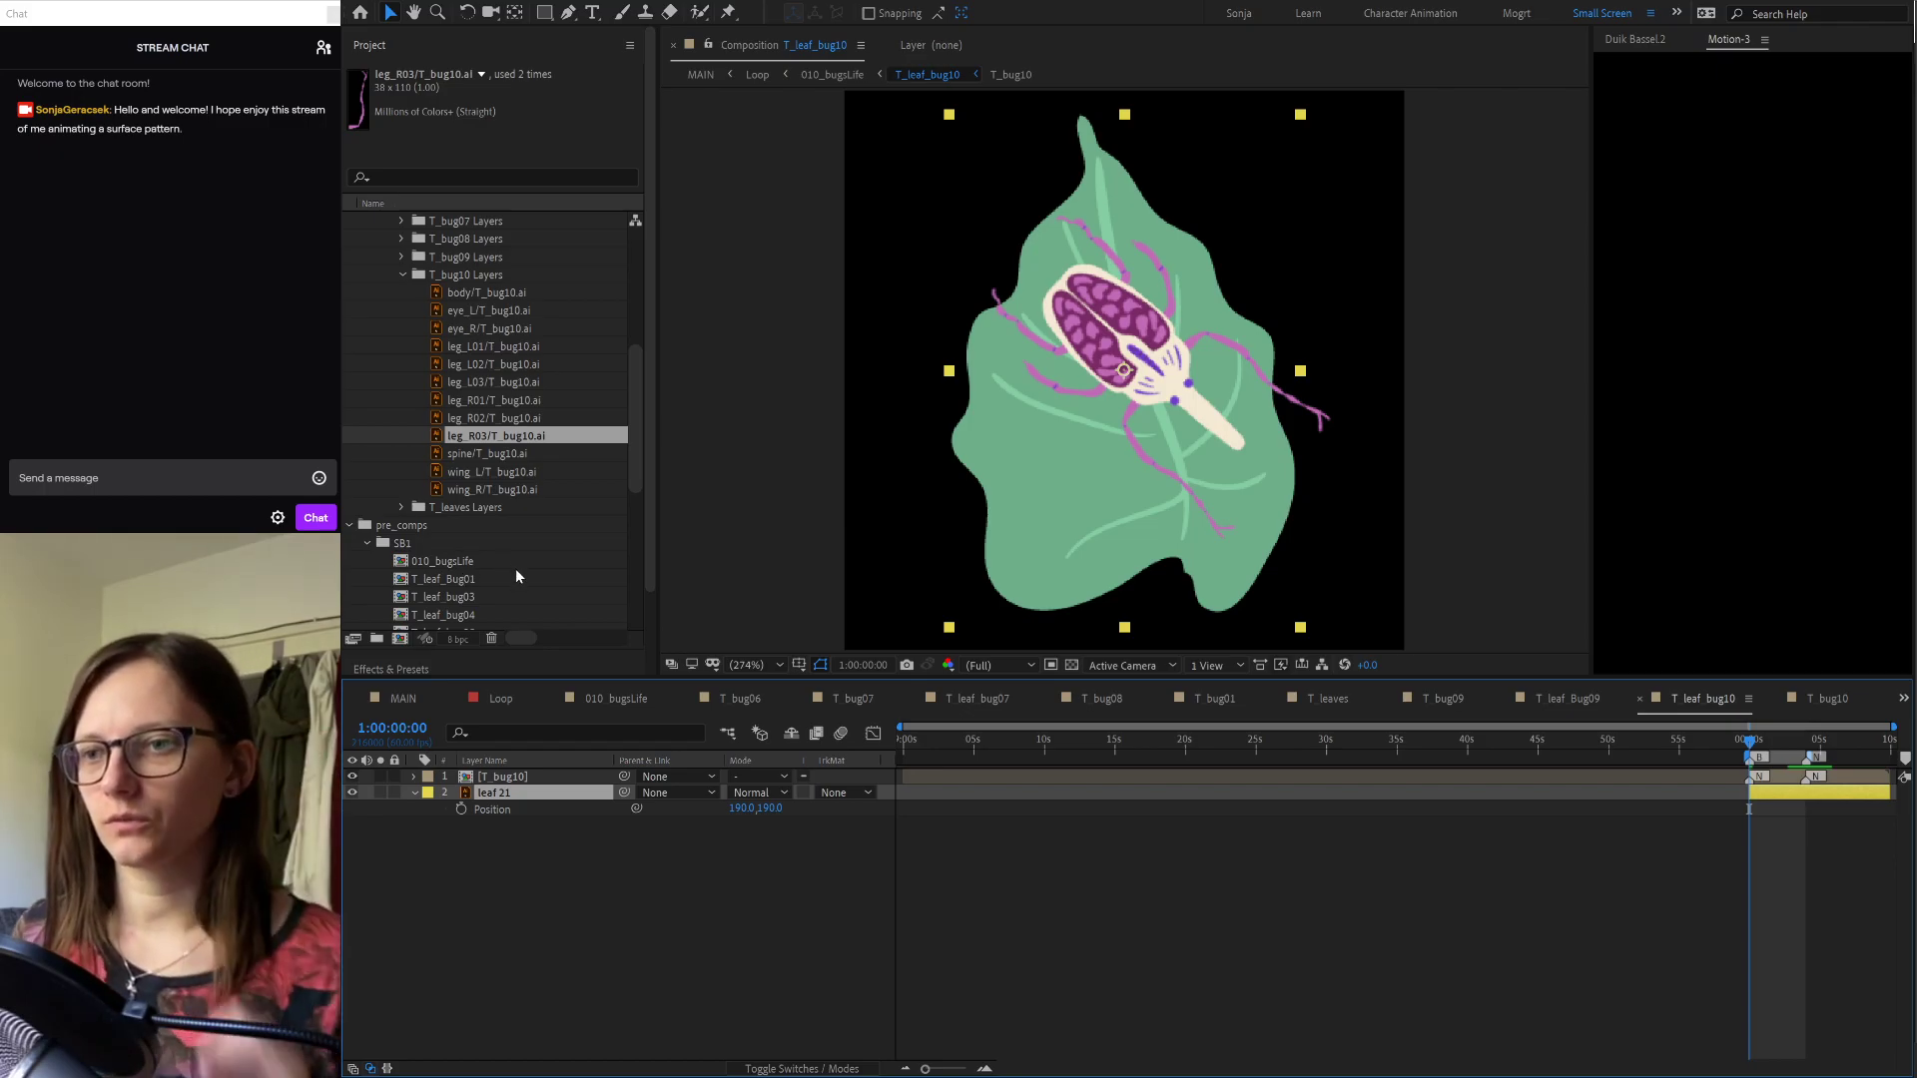
# Step: Parent the T_bug10 layer to leaf 21 in T_leaf_bug10
pyautogui.click(531, 777)
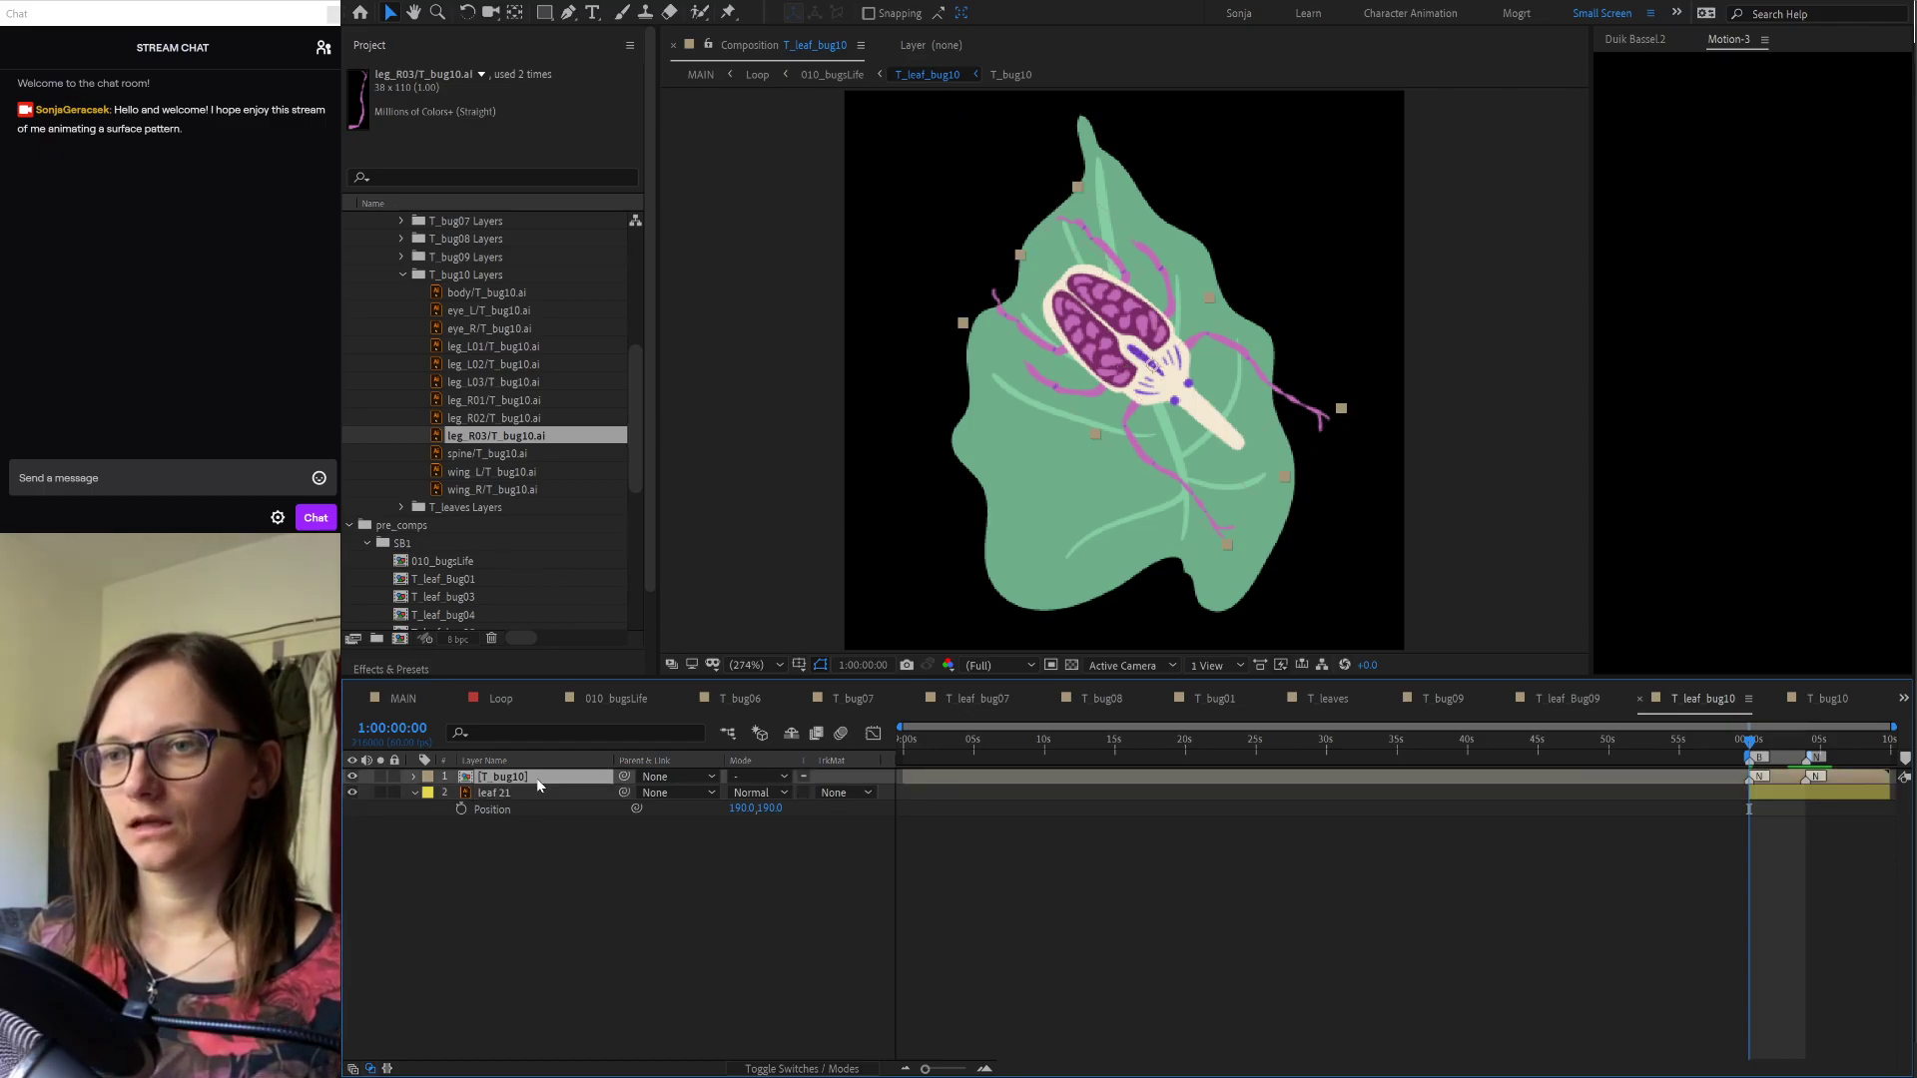
pyautogui.moveTo(623, 777); pyautogui.dragTo(506, 799)
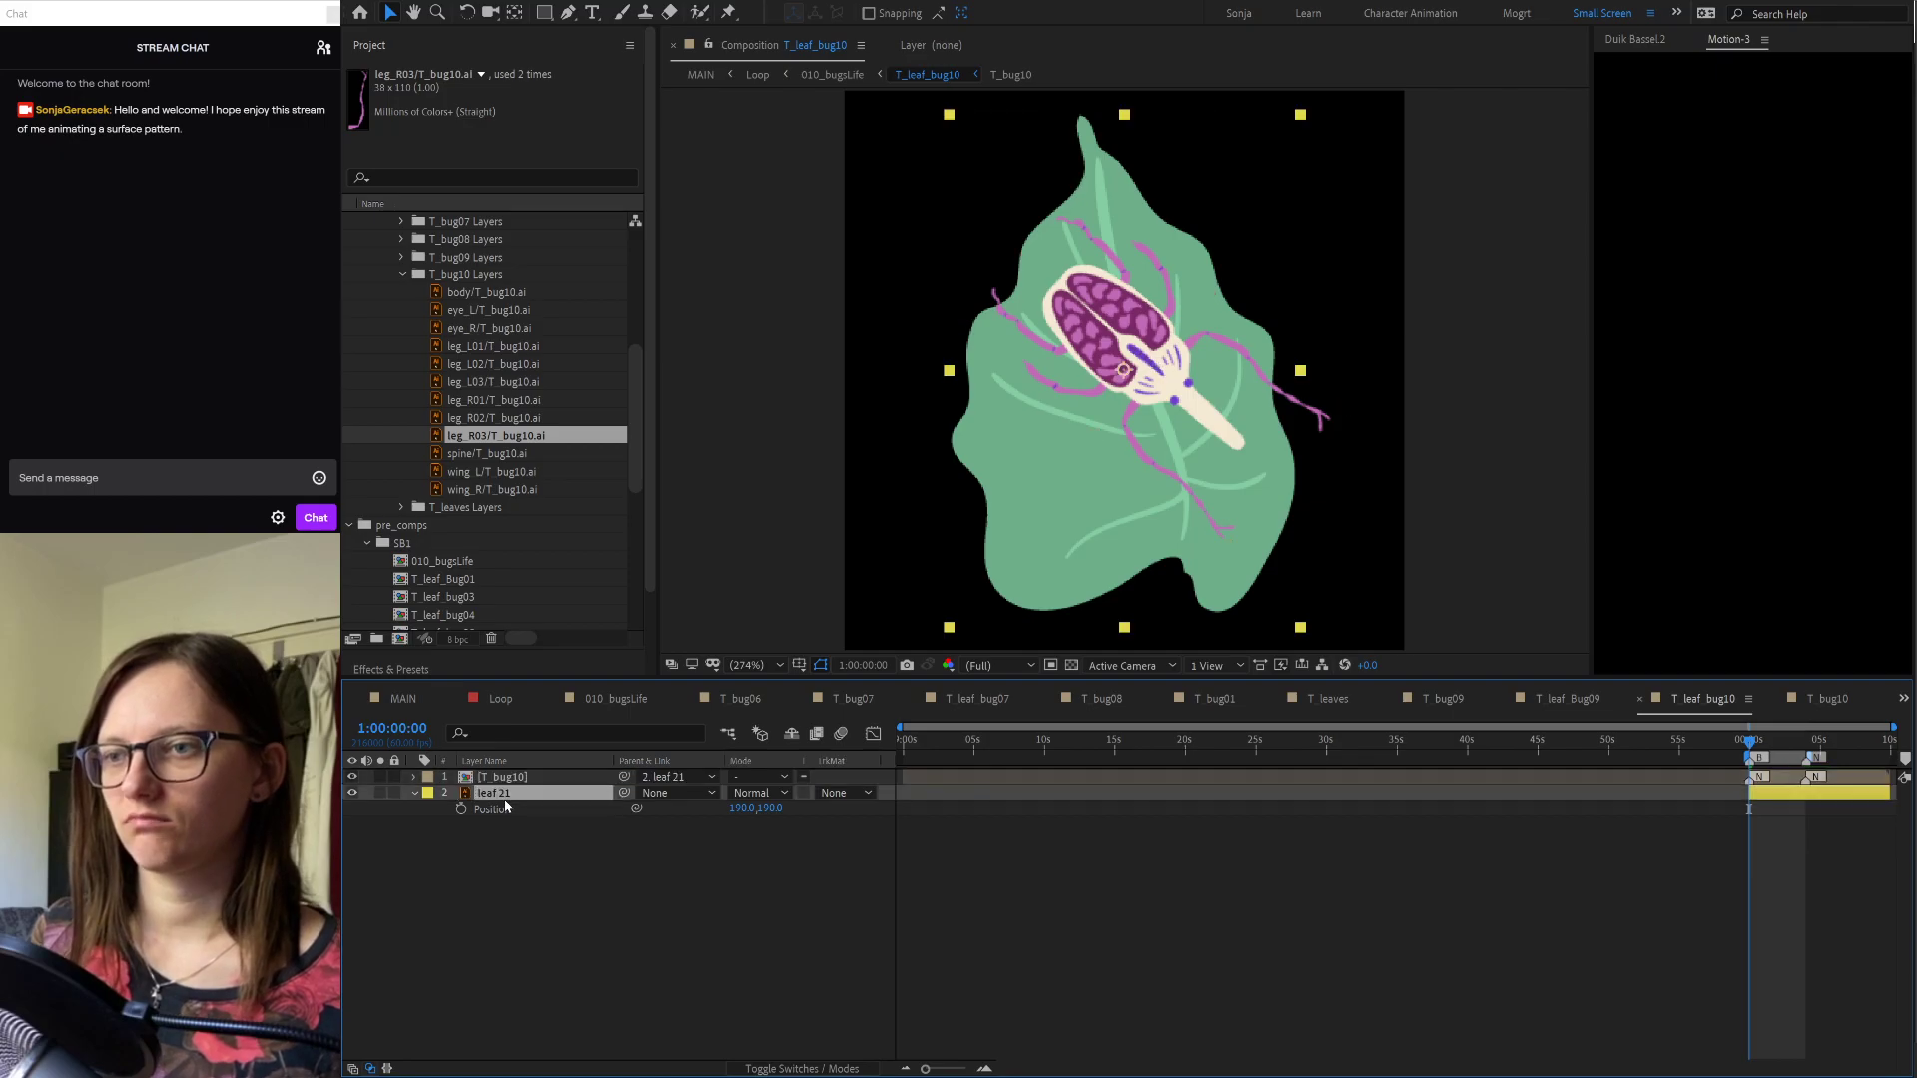
pyautogui.press('=')
pyautogui.press('=')
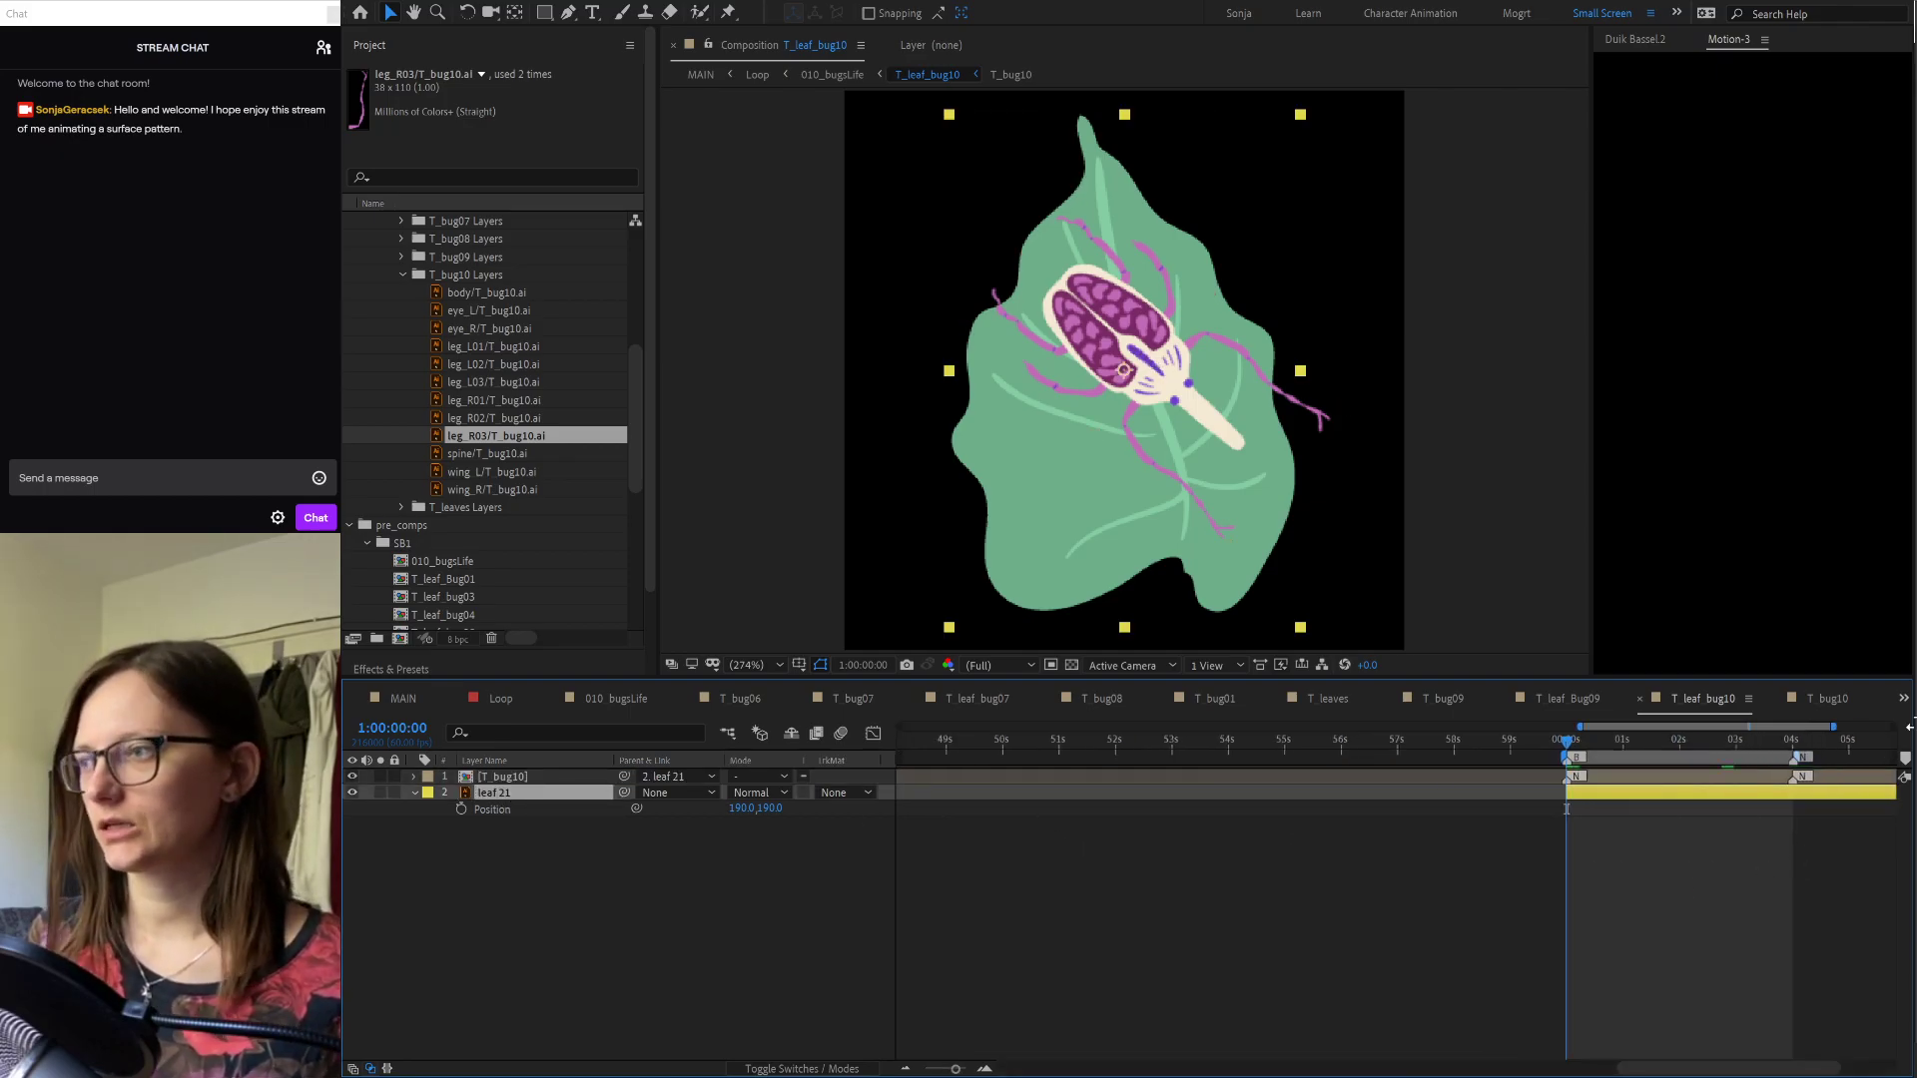
# Step: Lock the T_leaf_bug10 viewer, open 010_bugsLife in a second viewer fitted to its panel, and lock that one too
pyautogui.click(707, 47)
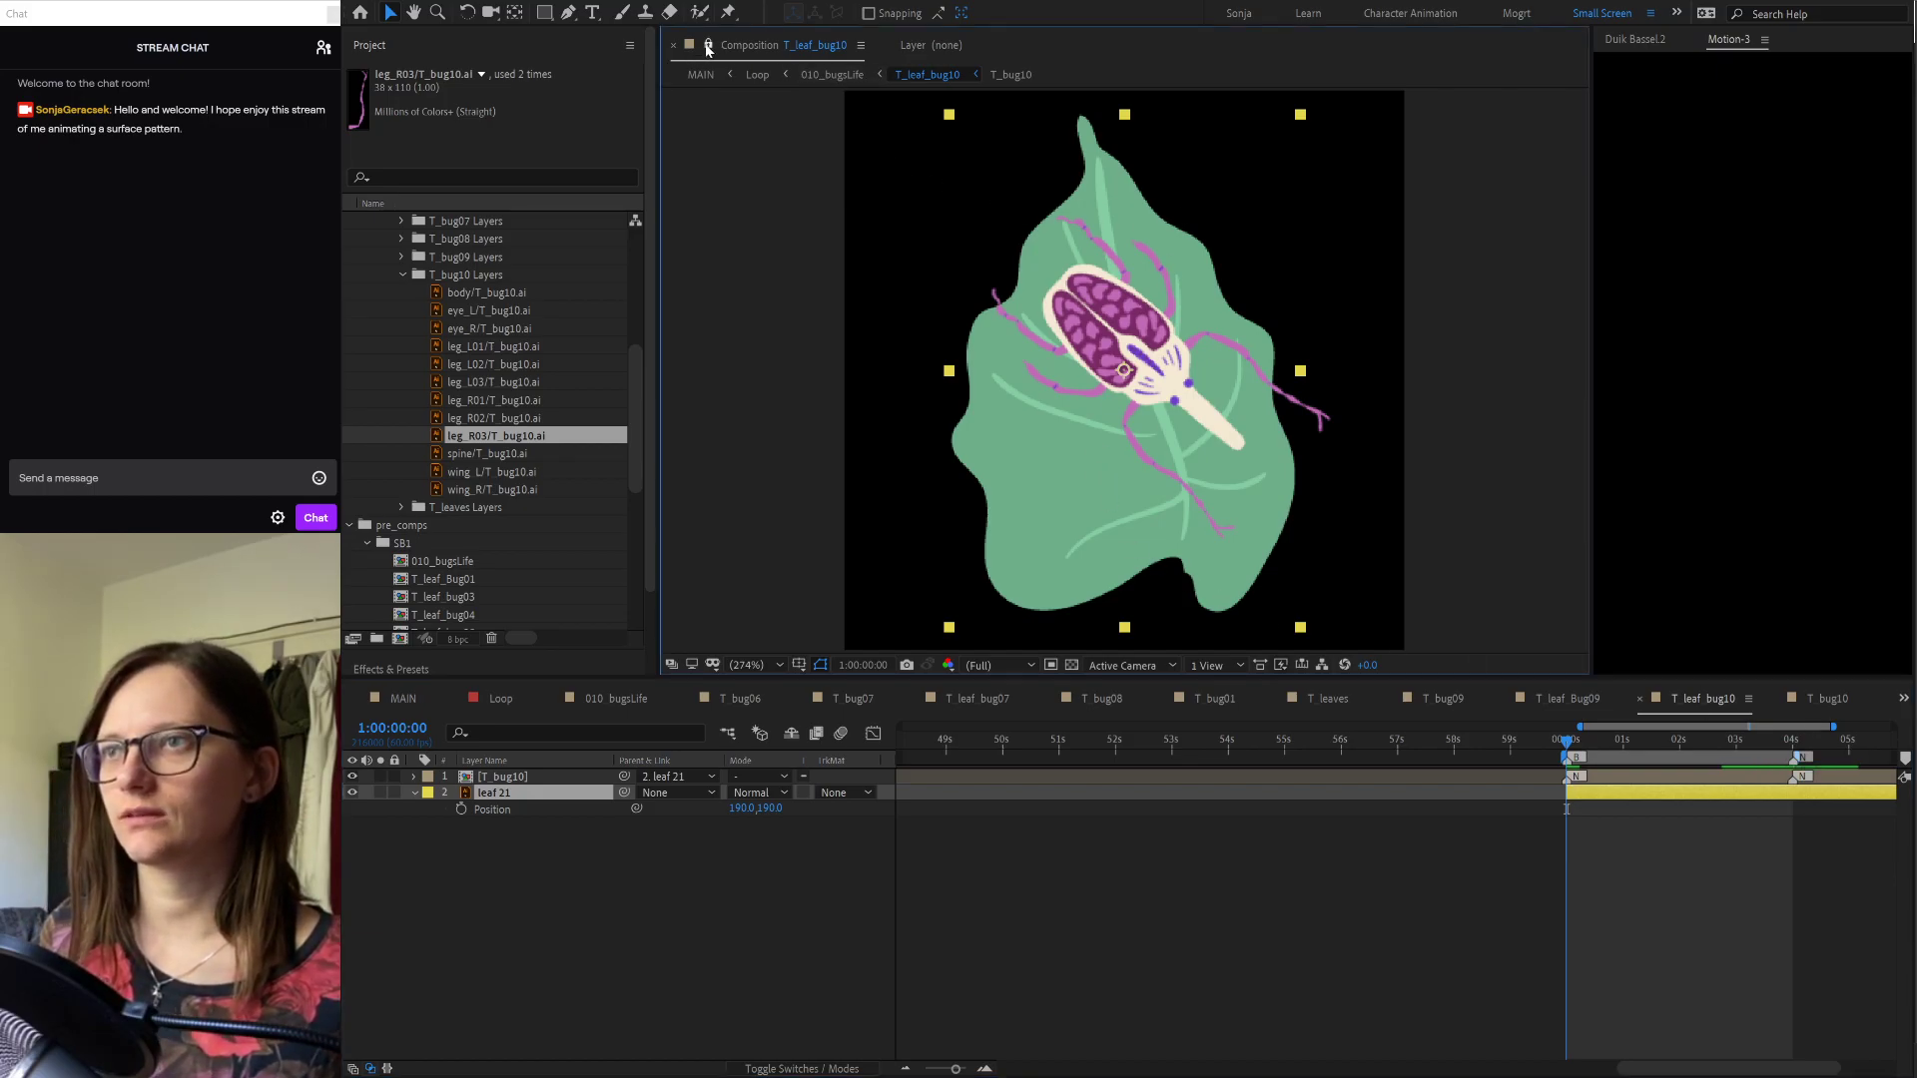
pyautogui.click(814, 76)
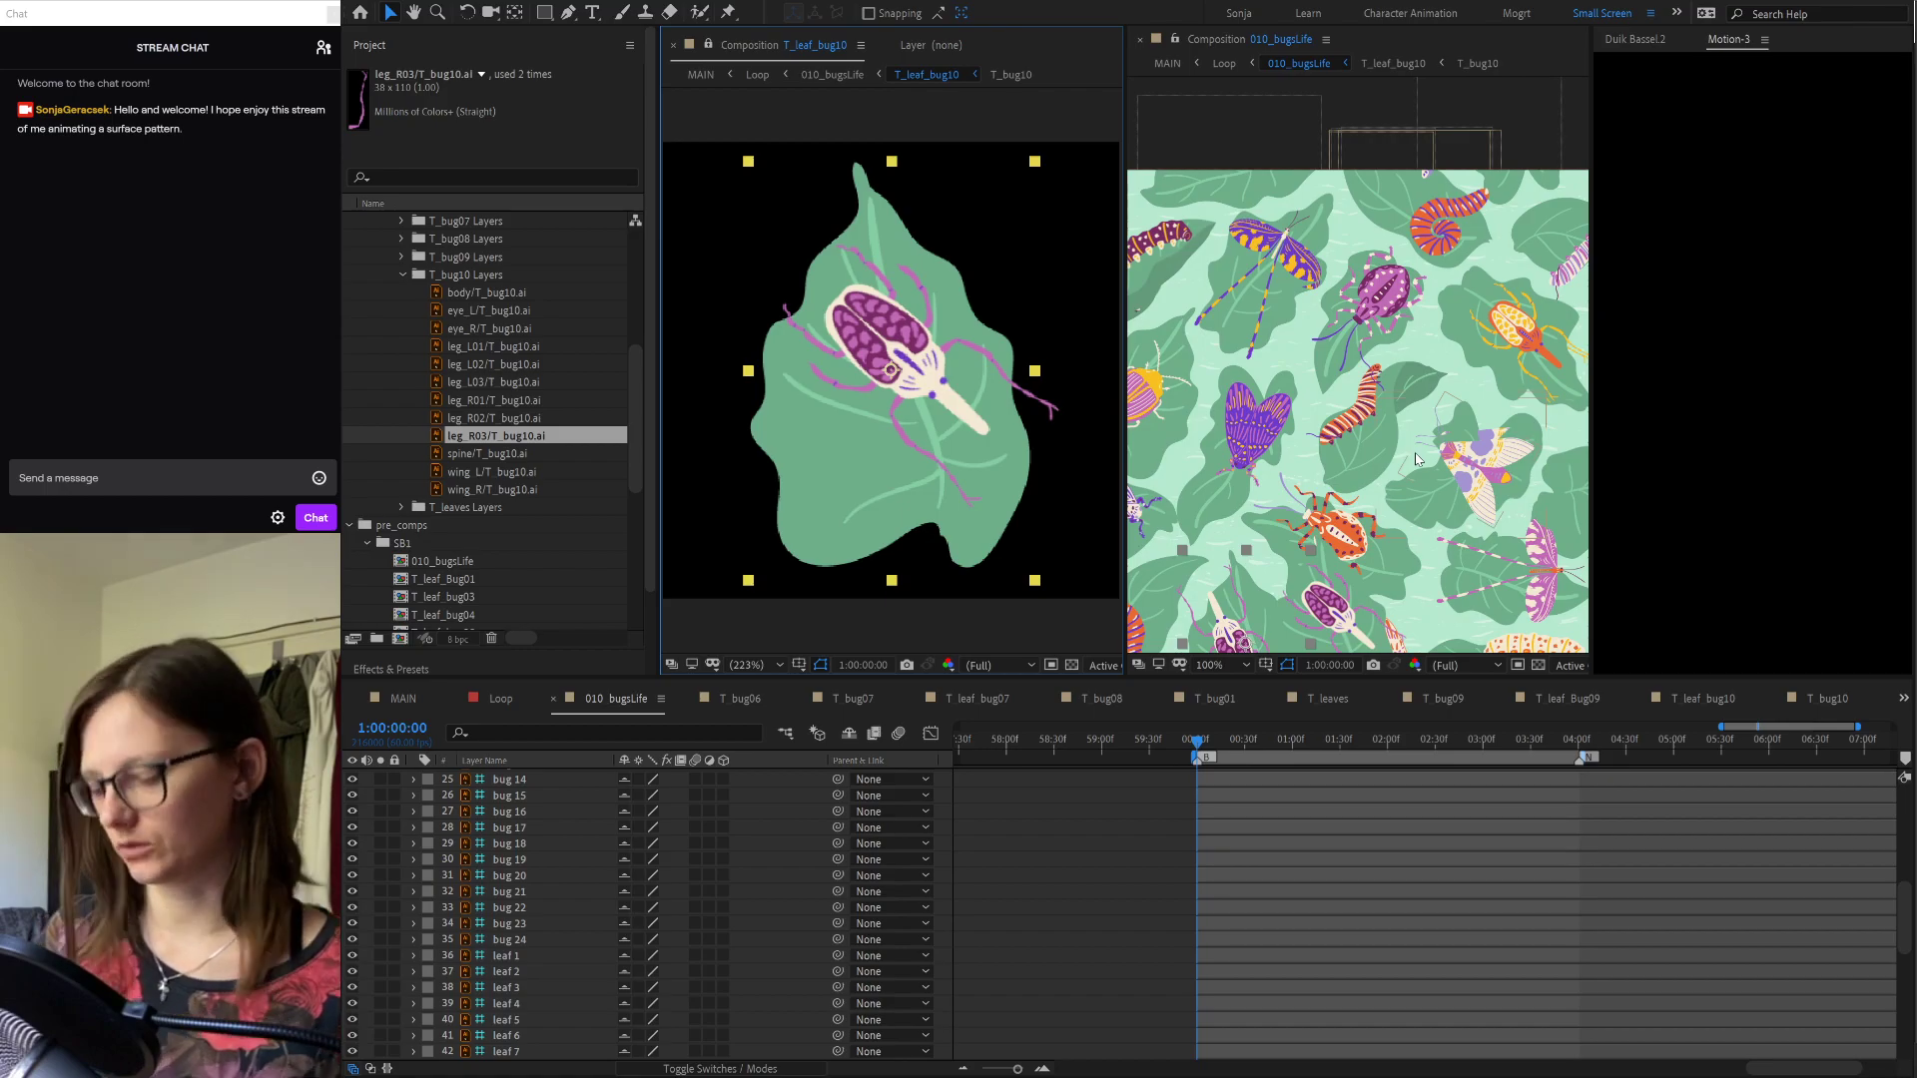
pyautogui.click(1454, 361)
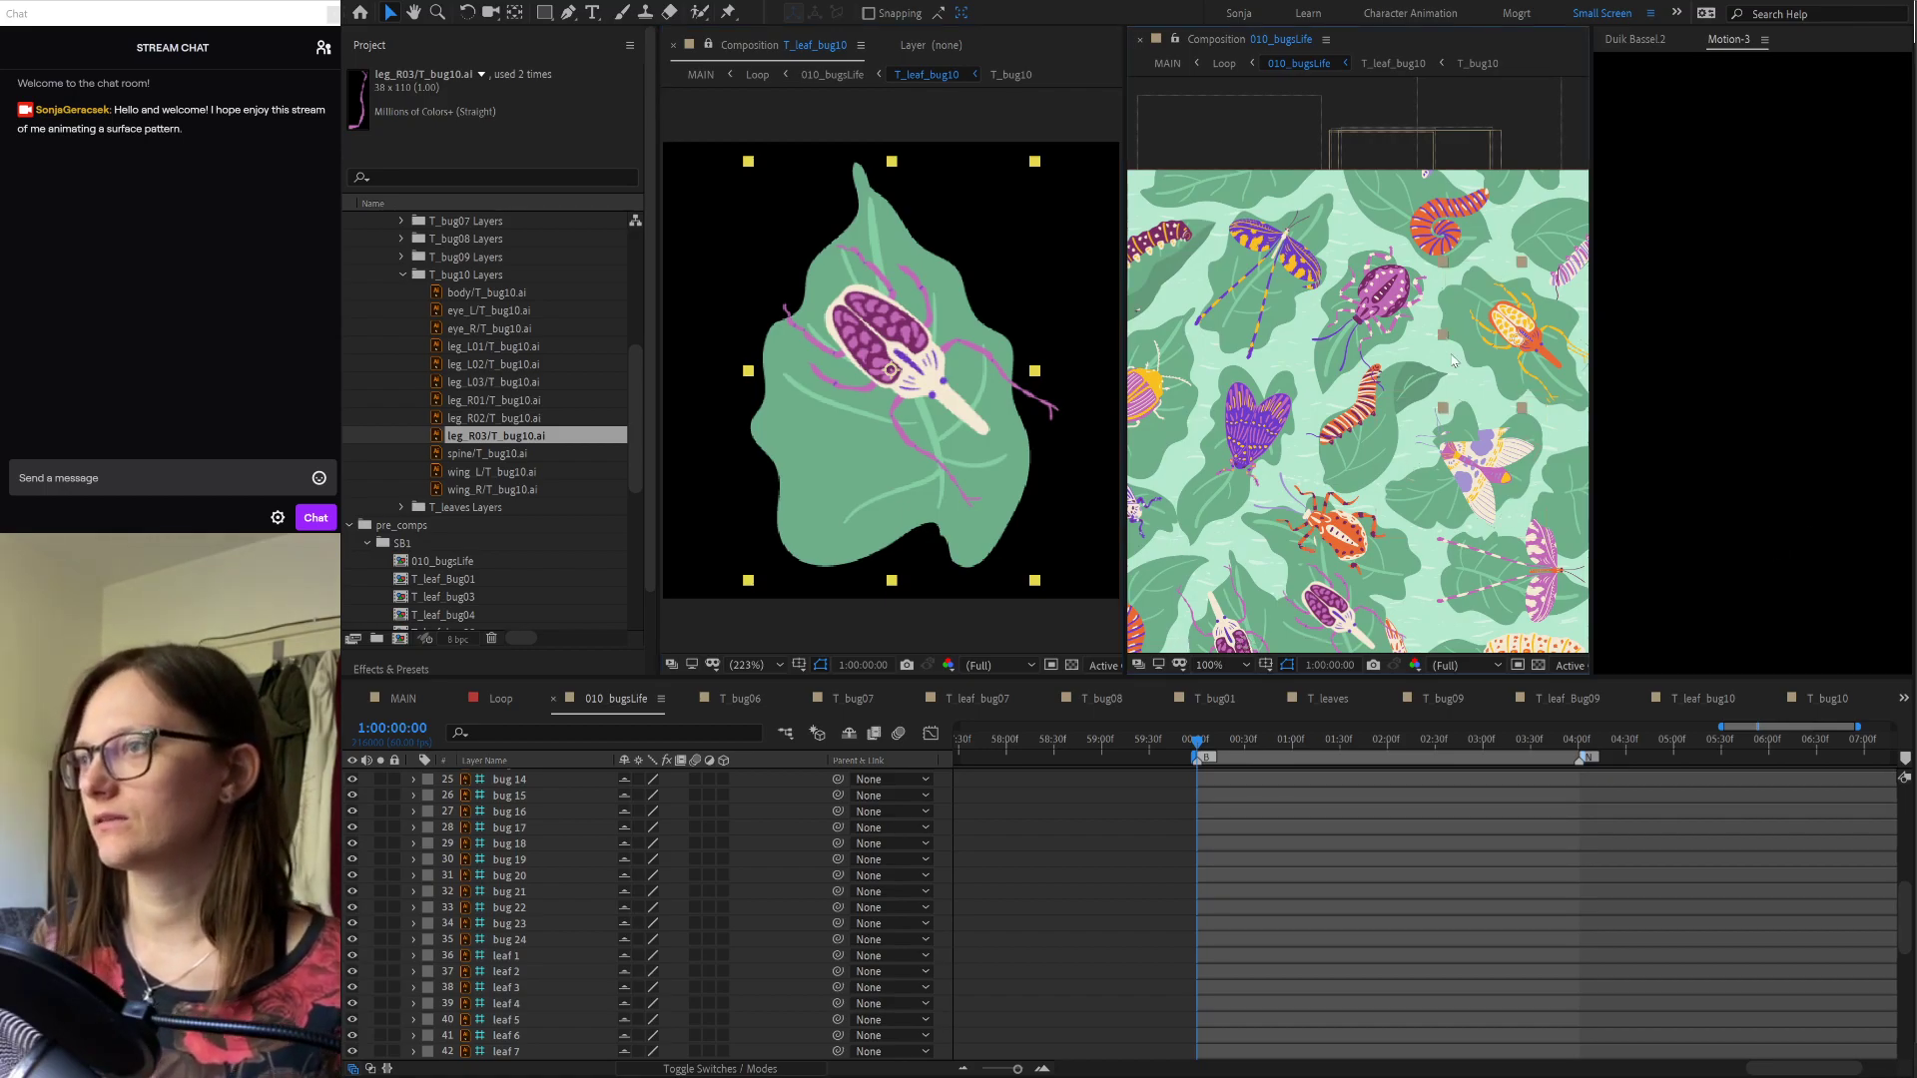
pyautogui.hotkey('shift', '/')
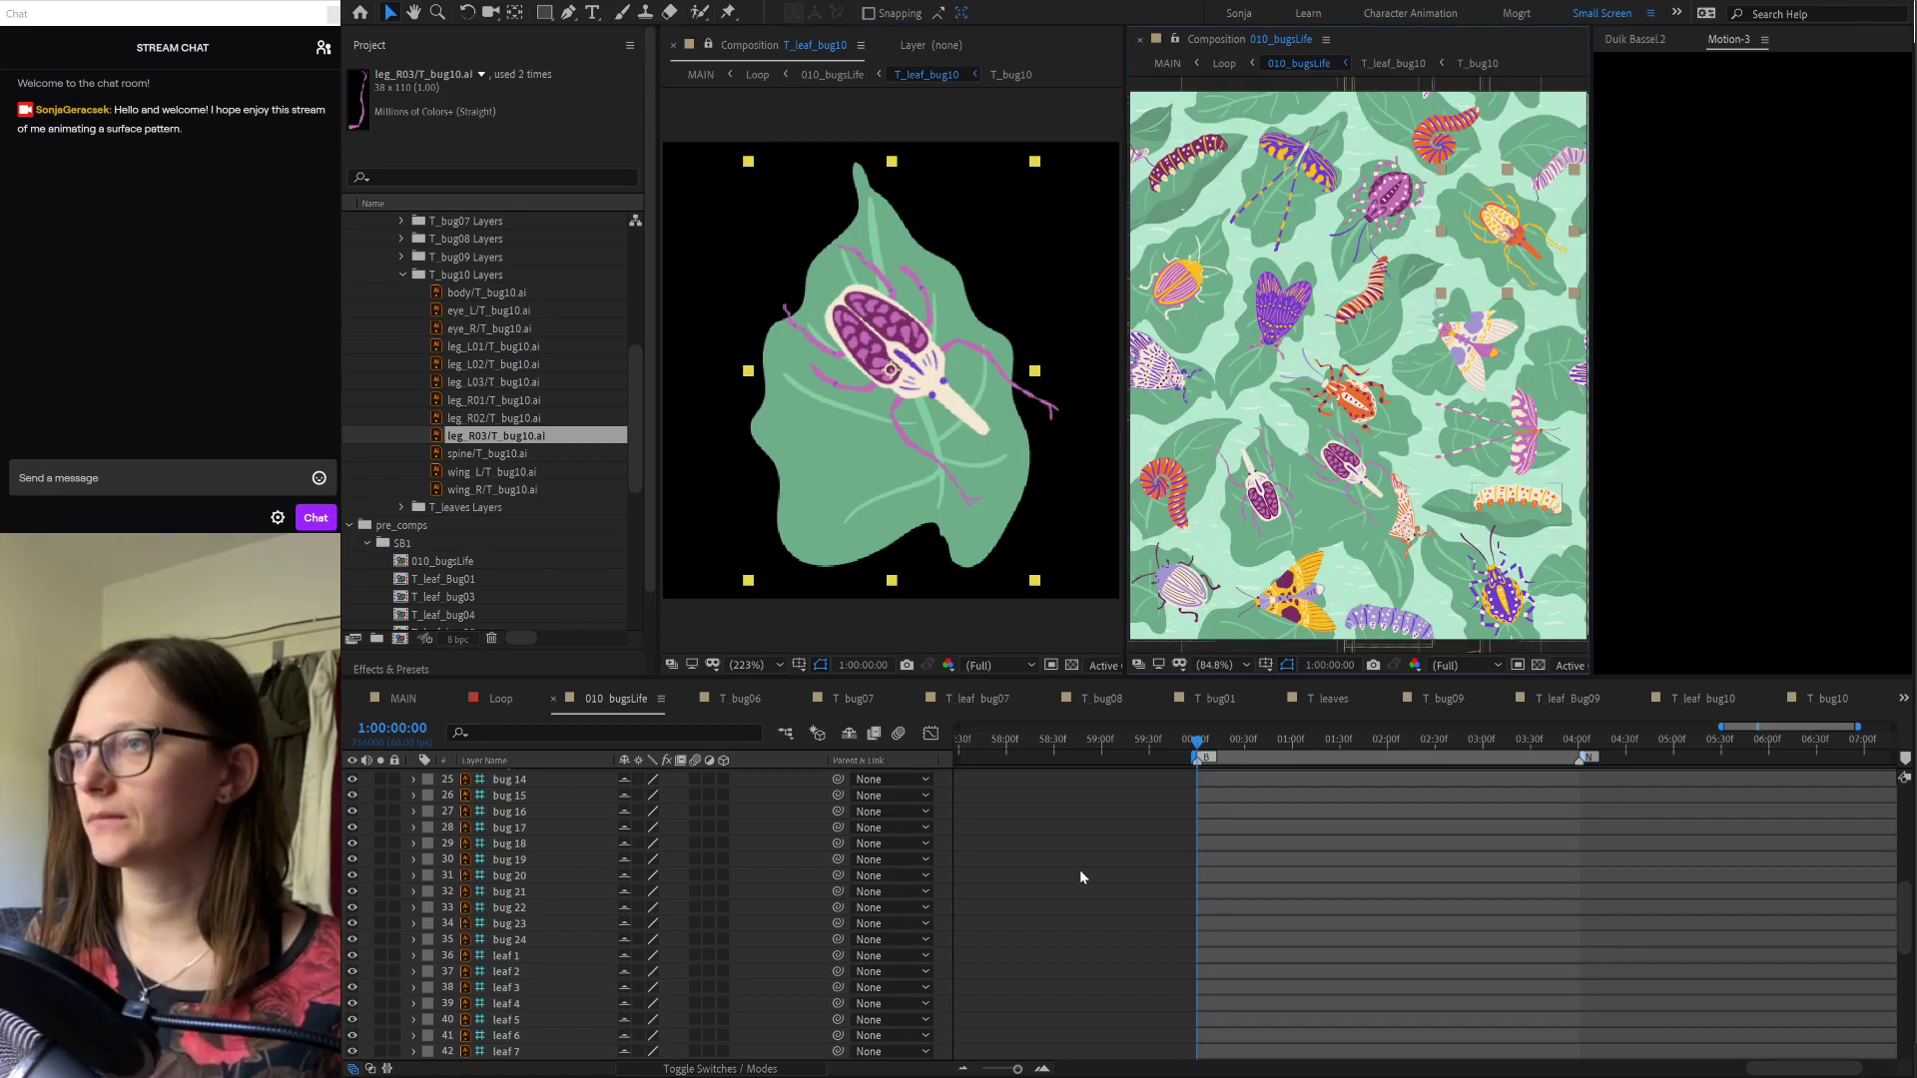
pyautogui.click(897, 389)
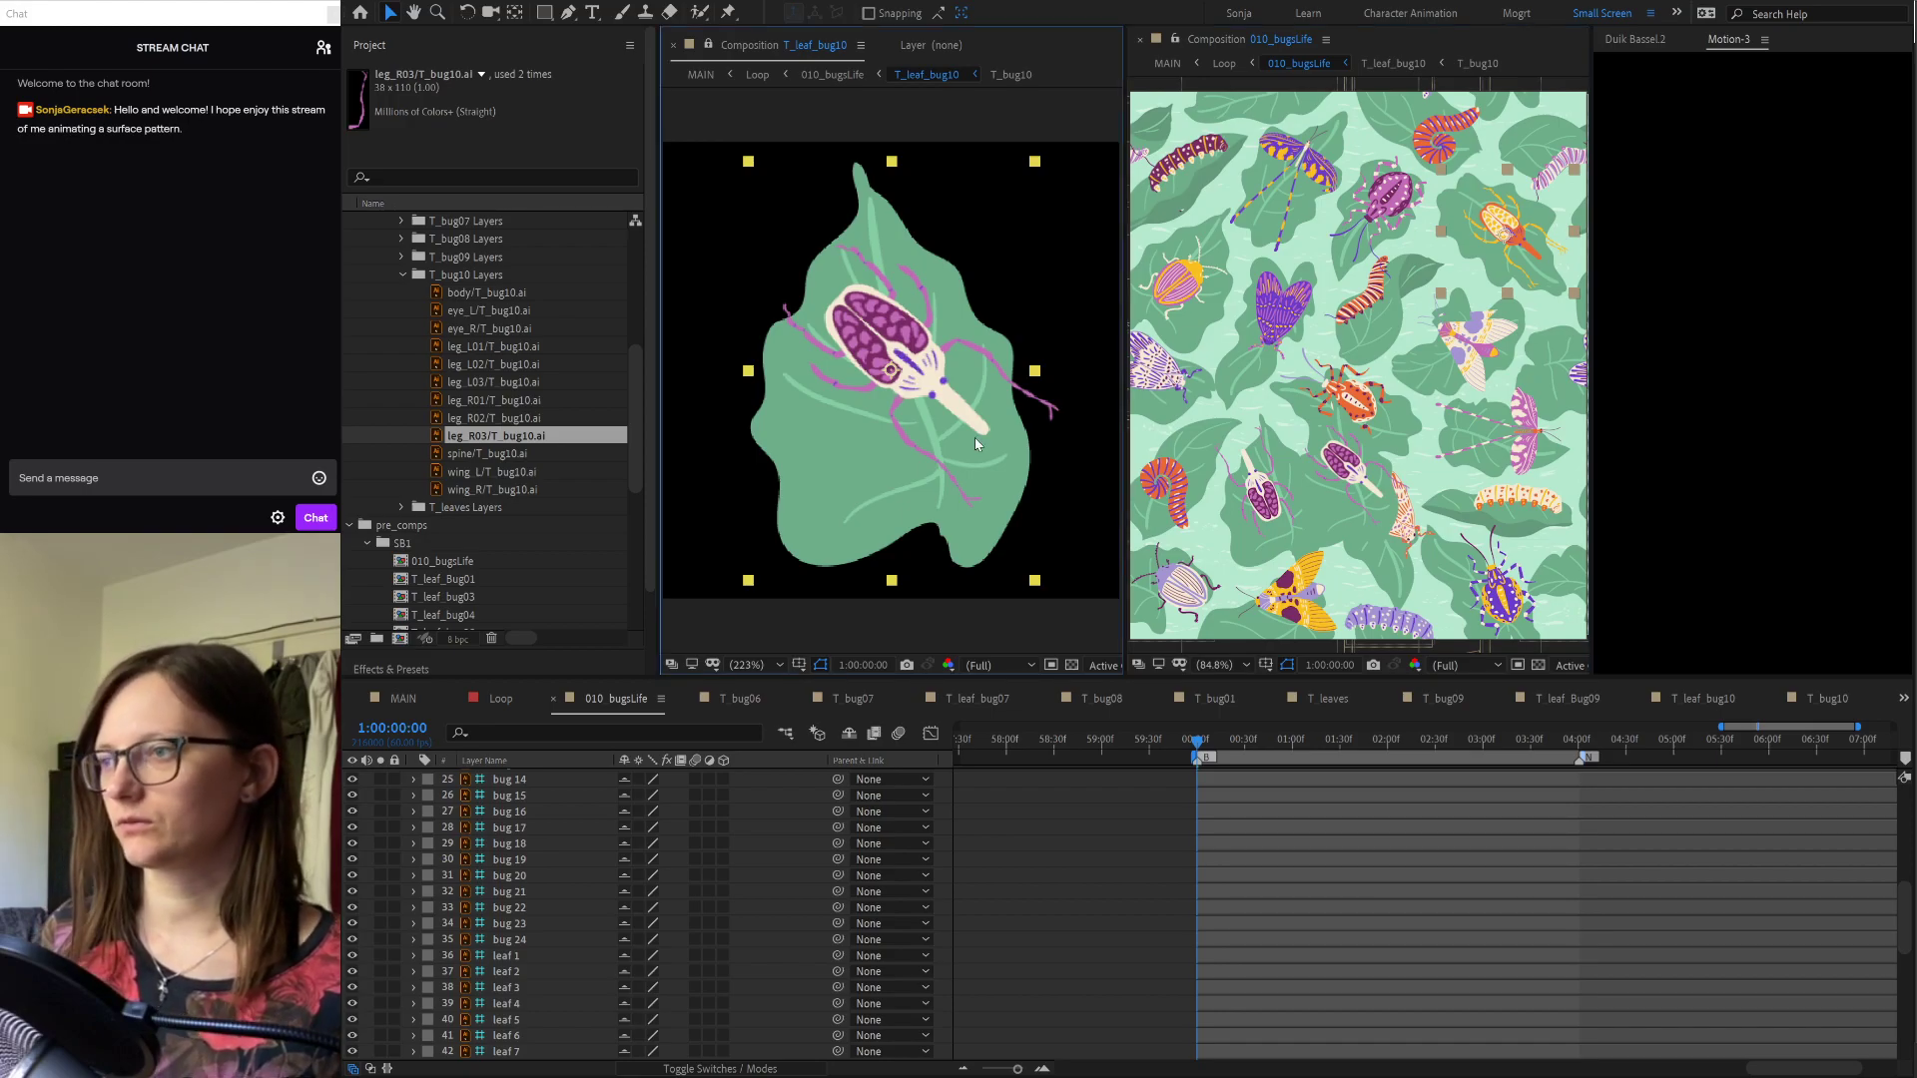
pyautogui.click(1179, 44)
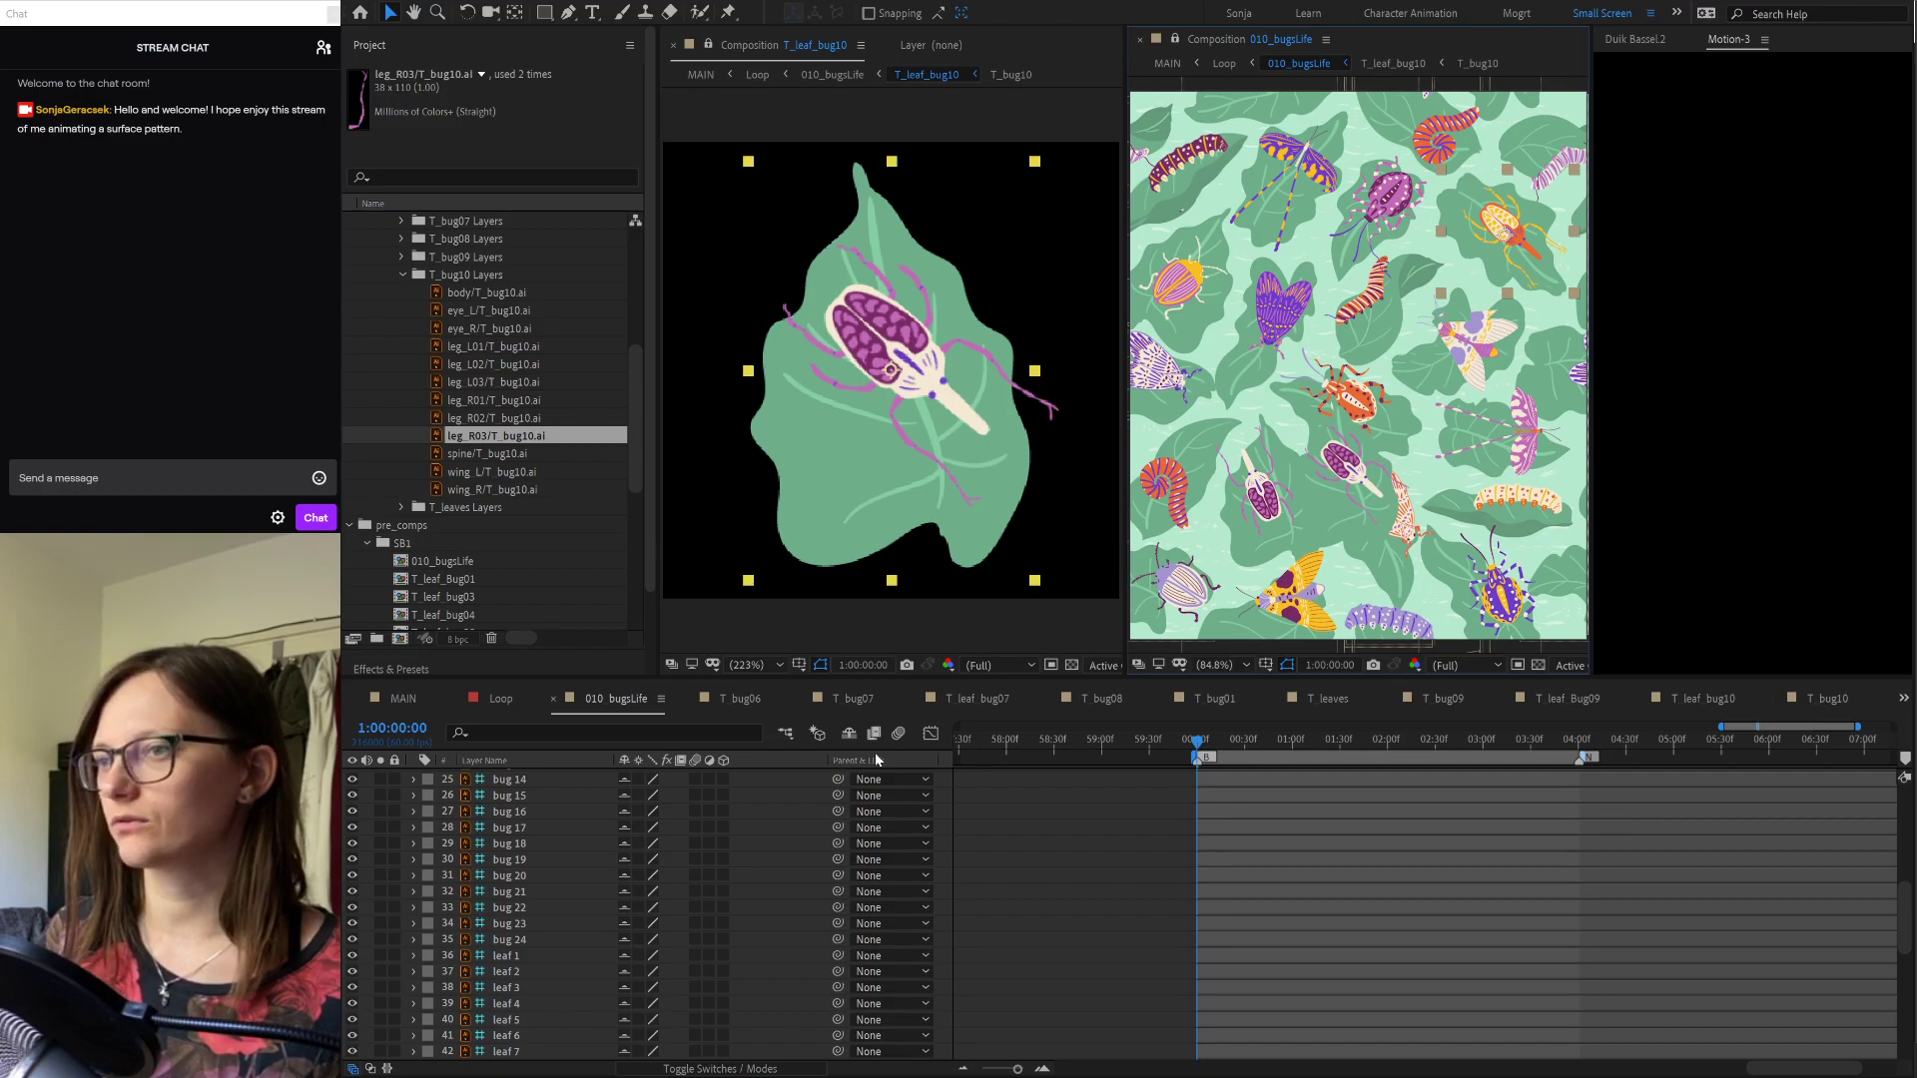
# Step: Close the T_bug06, T_bug07, T_leaf_bug07, T_bug08, T_bug01, T_leaves, T_bug09 and T_leaf_Bug09 timelines
pyautogui.click(687, 697)
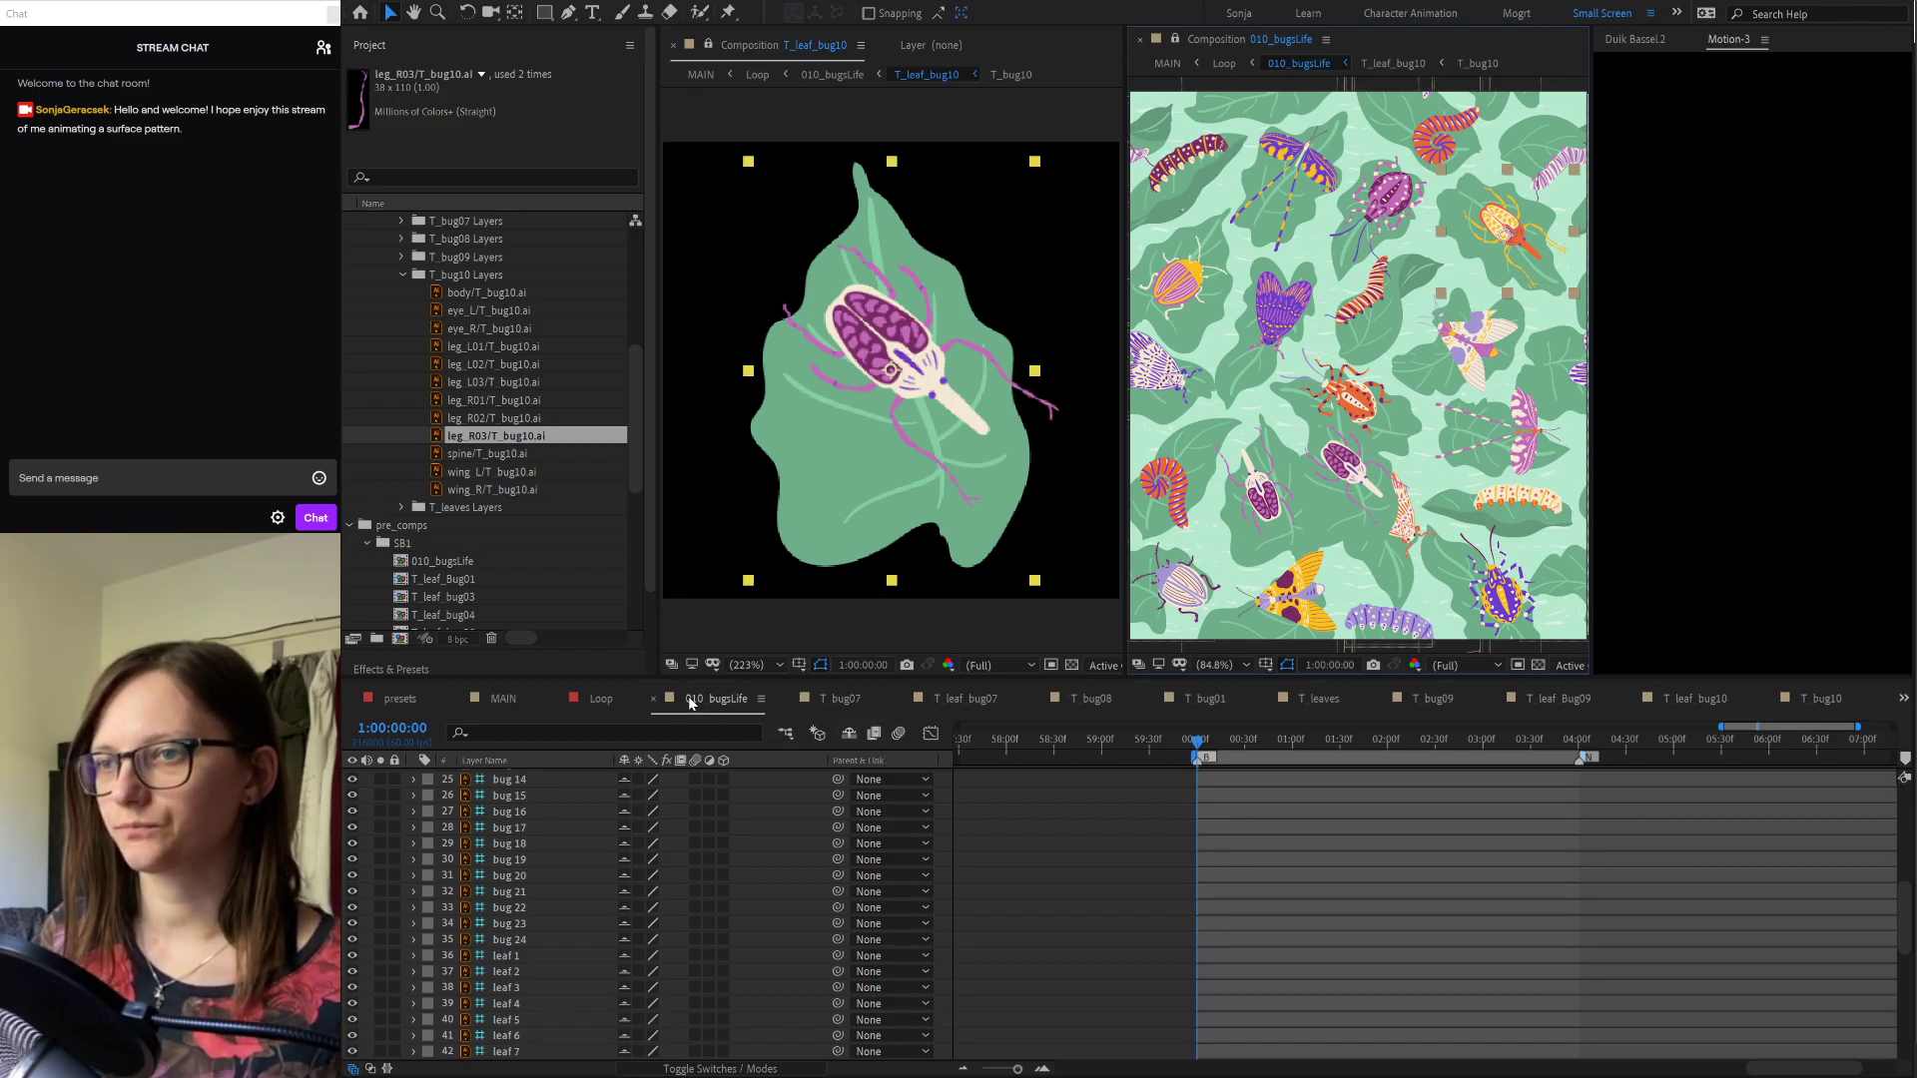
pyautogui.click(793, 698)
pyautogui.click(791, 698)
pyautogui.click(791, 699)
pyautogui.click(791, 699)
pyautogui.click(791, 699)
pyautogui.click(791, 699)
pyautogui.click(791, 699)
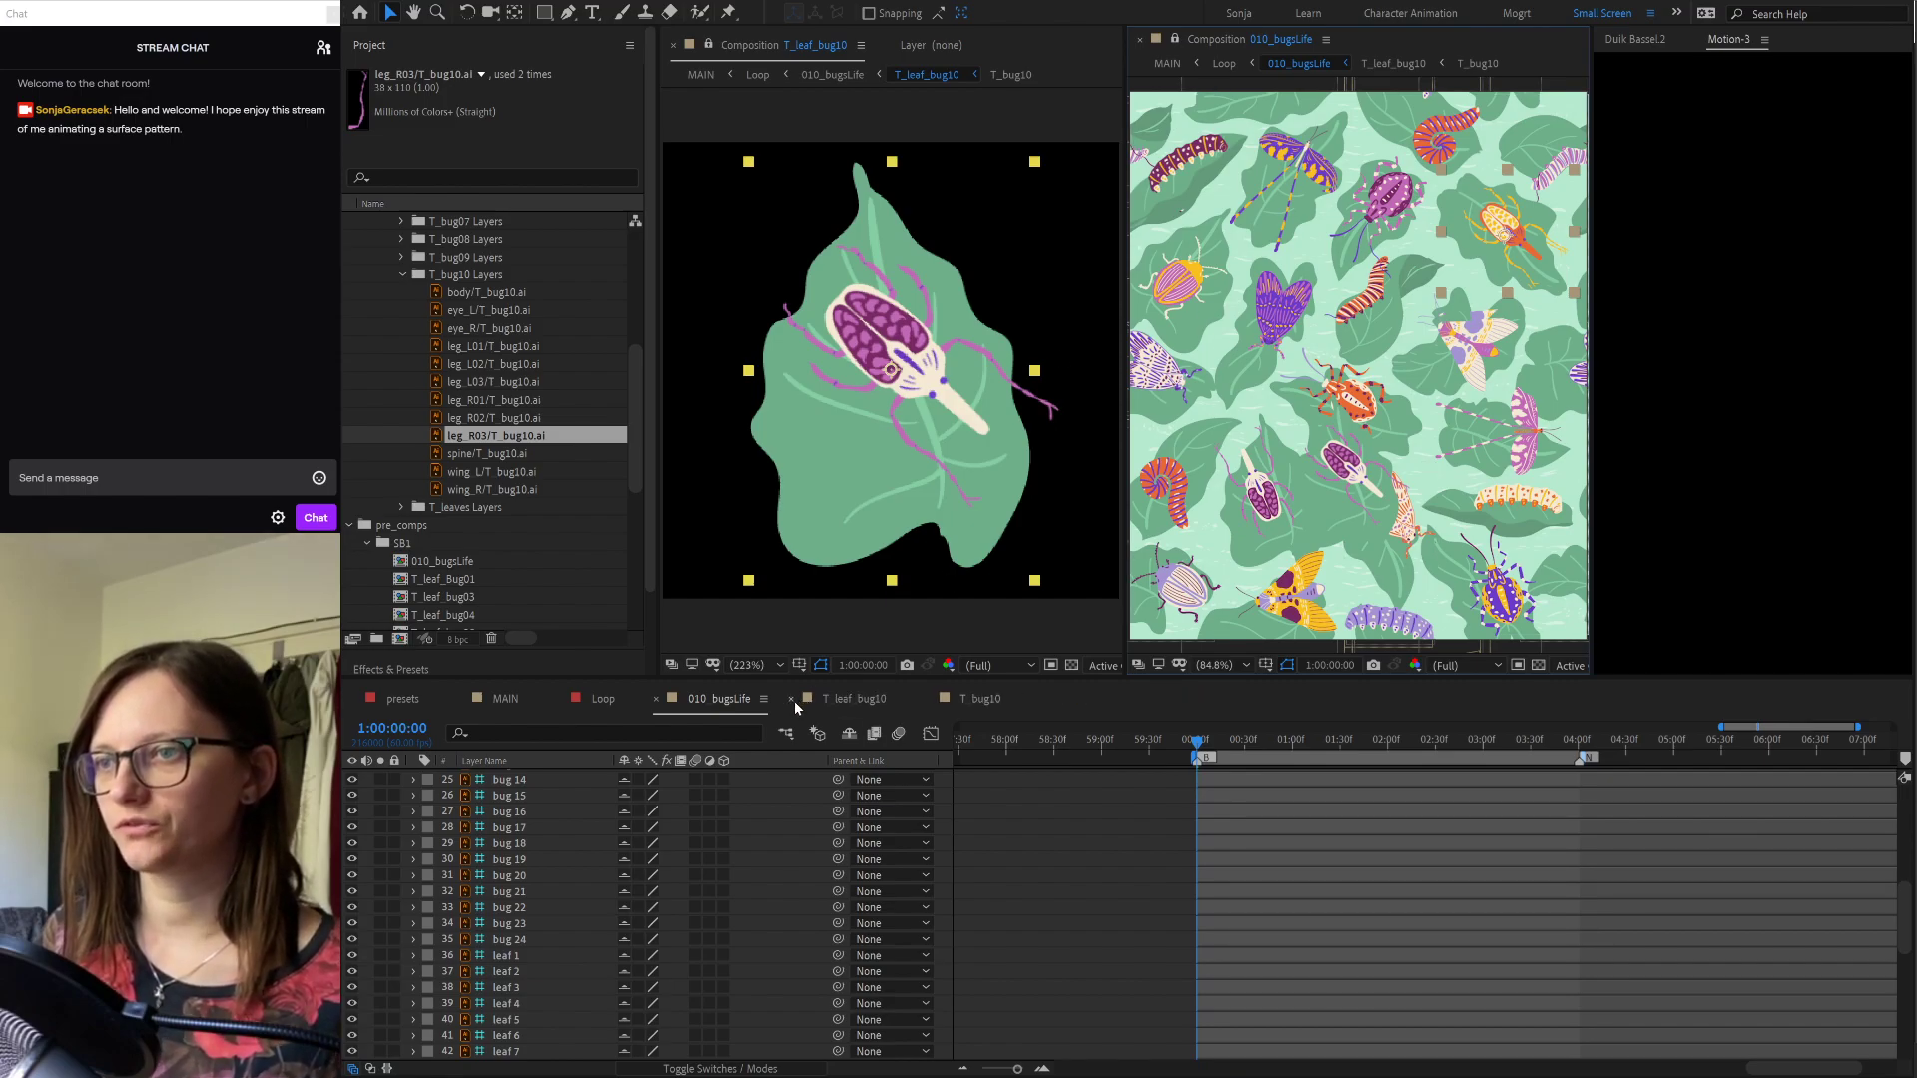
# Step: Reset the T_bug10 layer's rotation to 0° in T_leaf_bug10 and turn it to about -17°
pyautogui.click(982, 697)
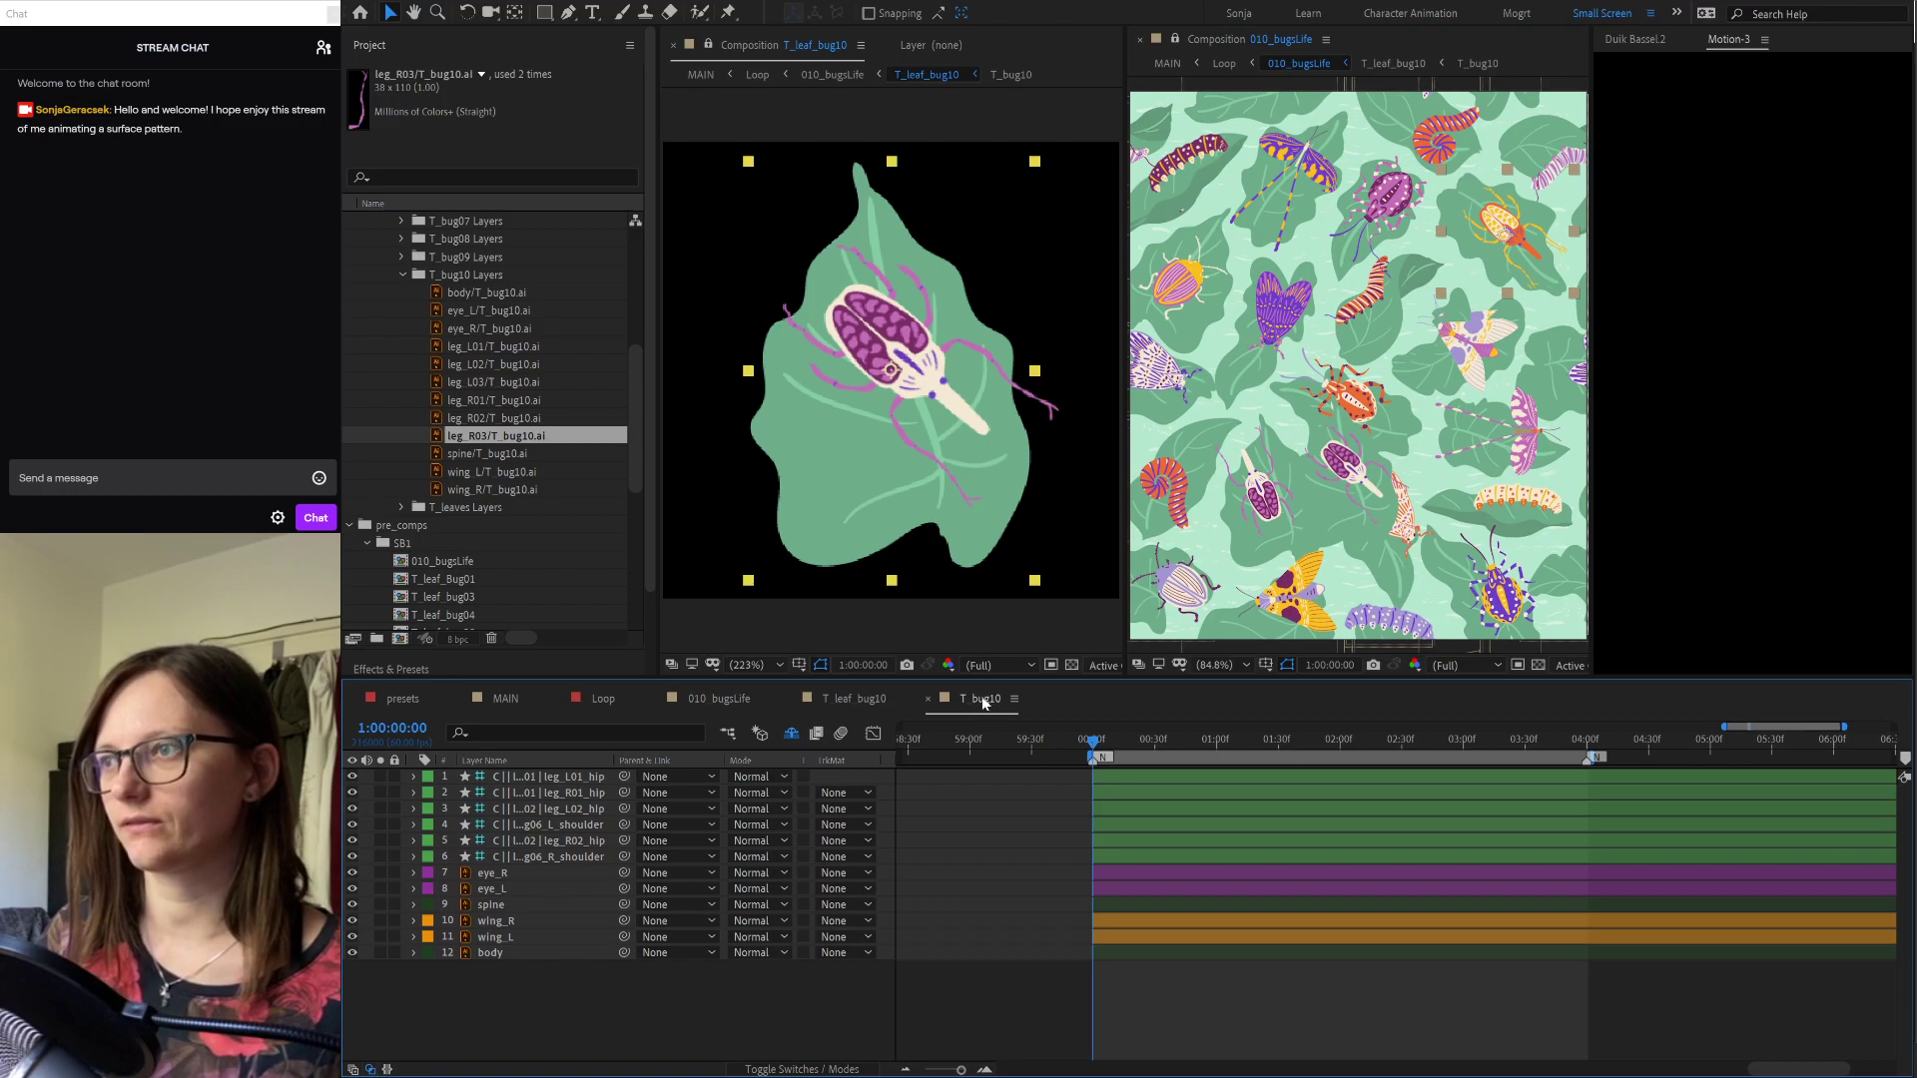
pyautogui.click(870, 703)
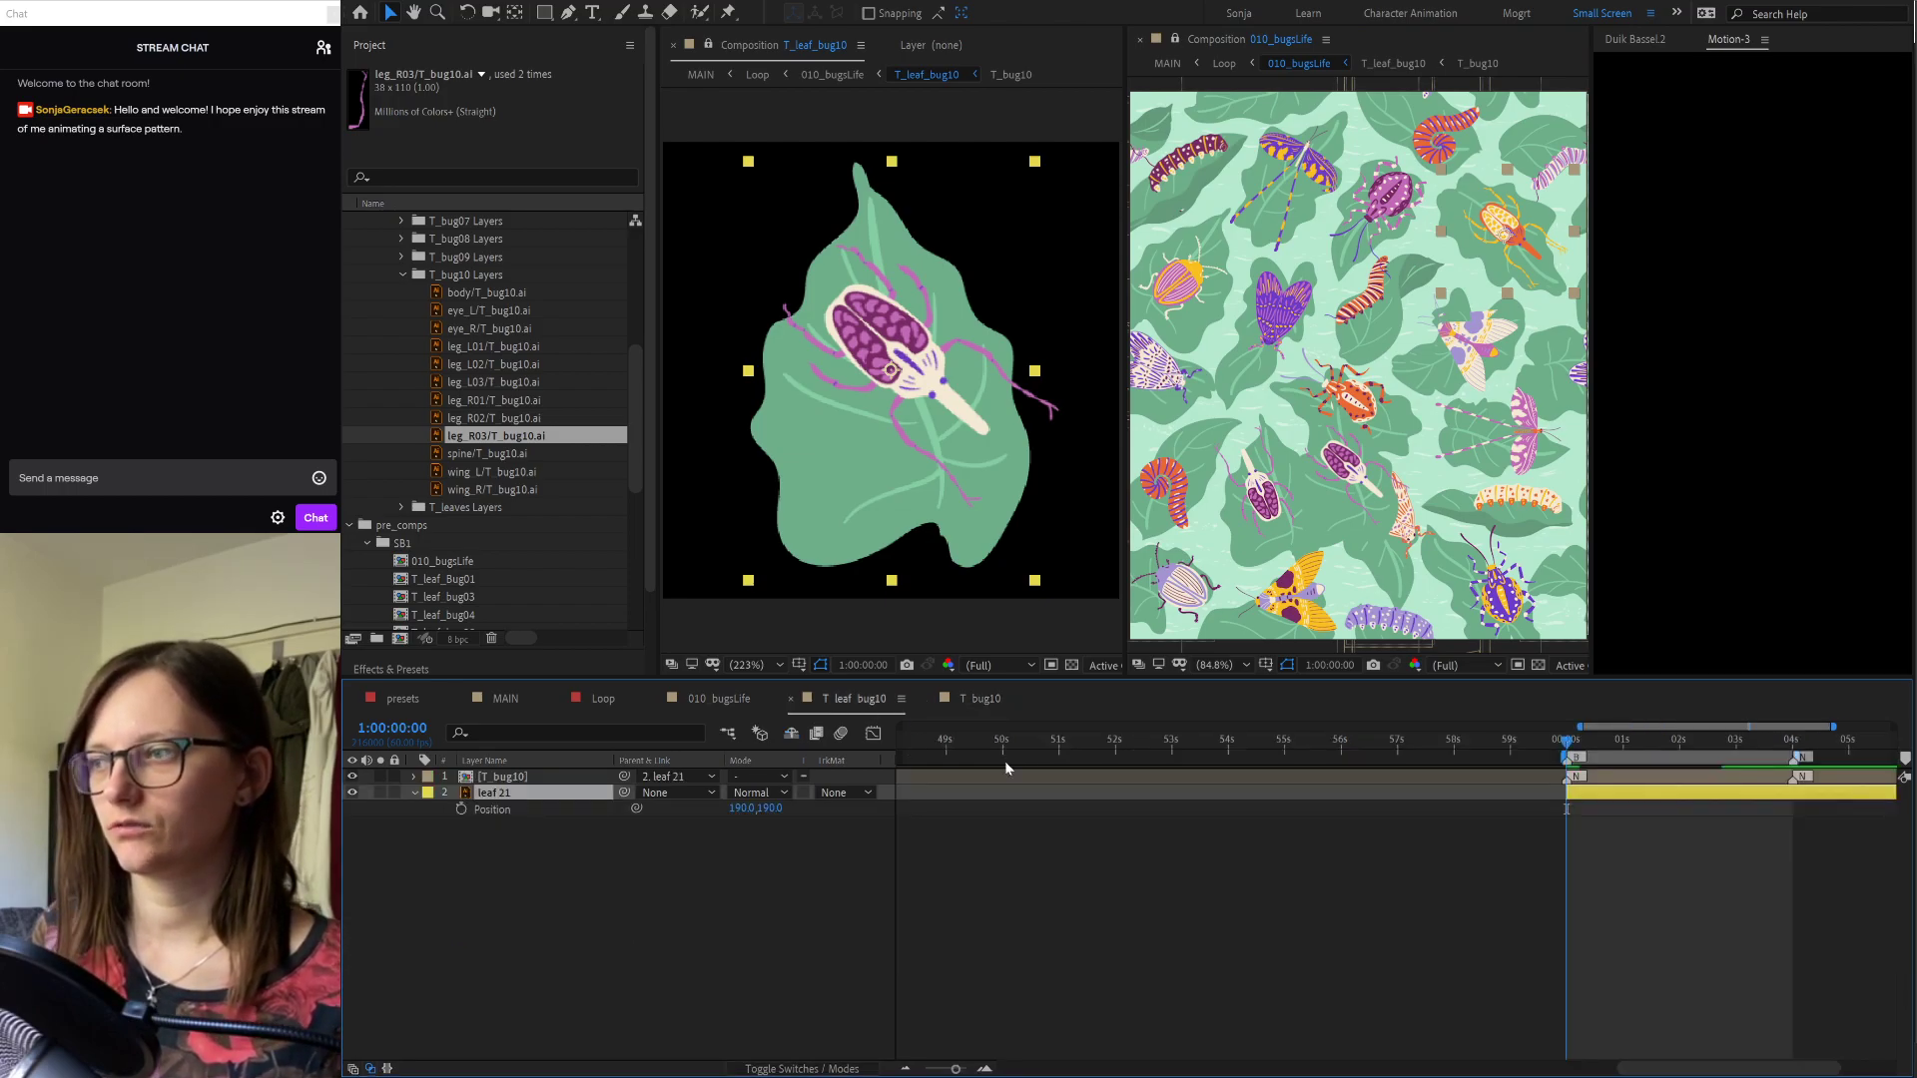
pyautogui.click(526, 778)
pyautogui.press('r')
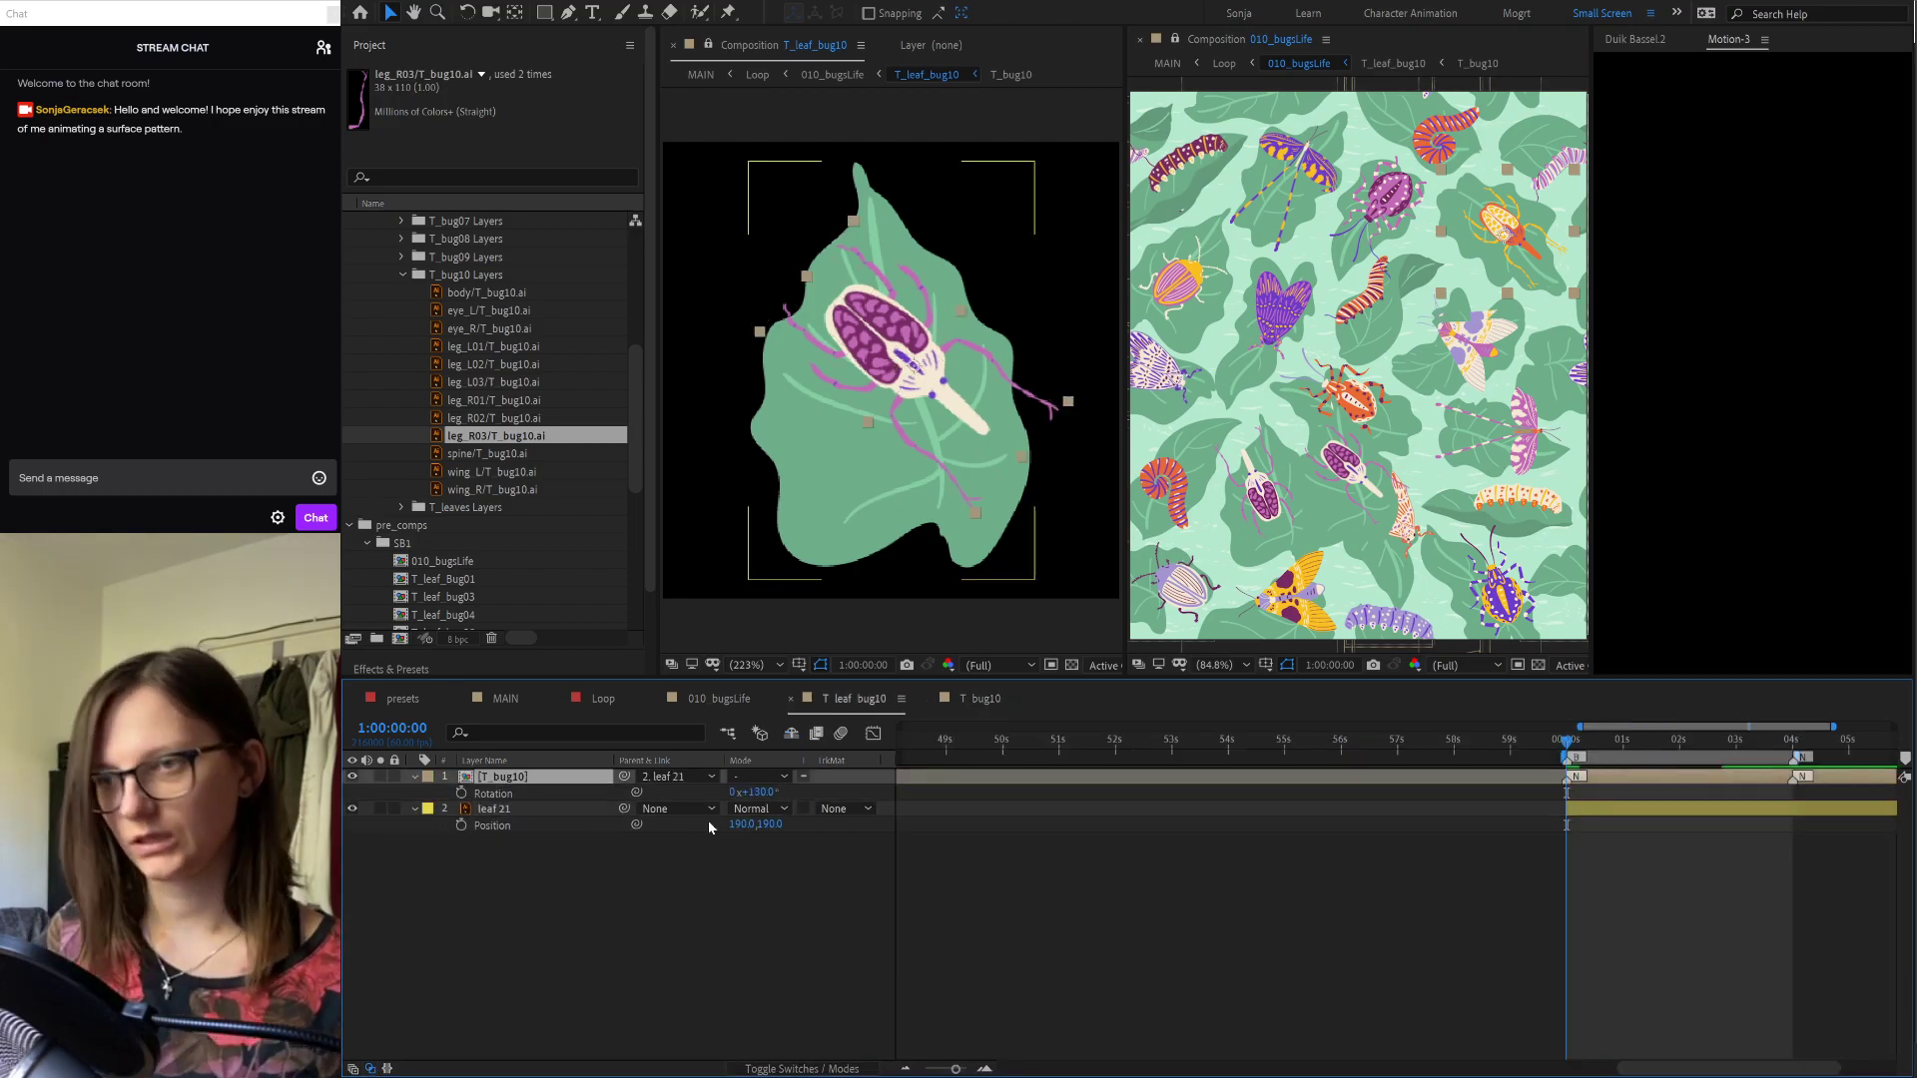
pyautogui.click(759, 792)
pyautogui.write('0')
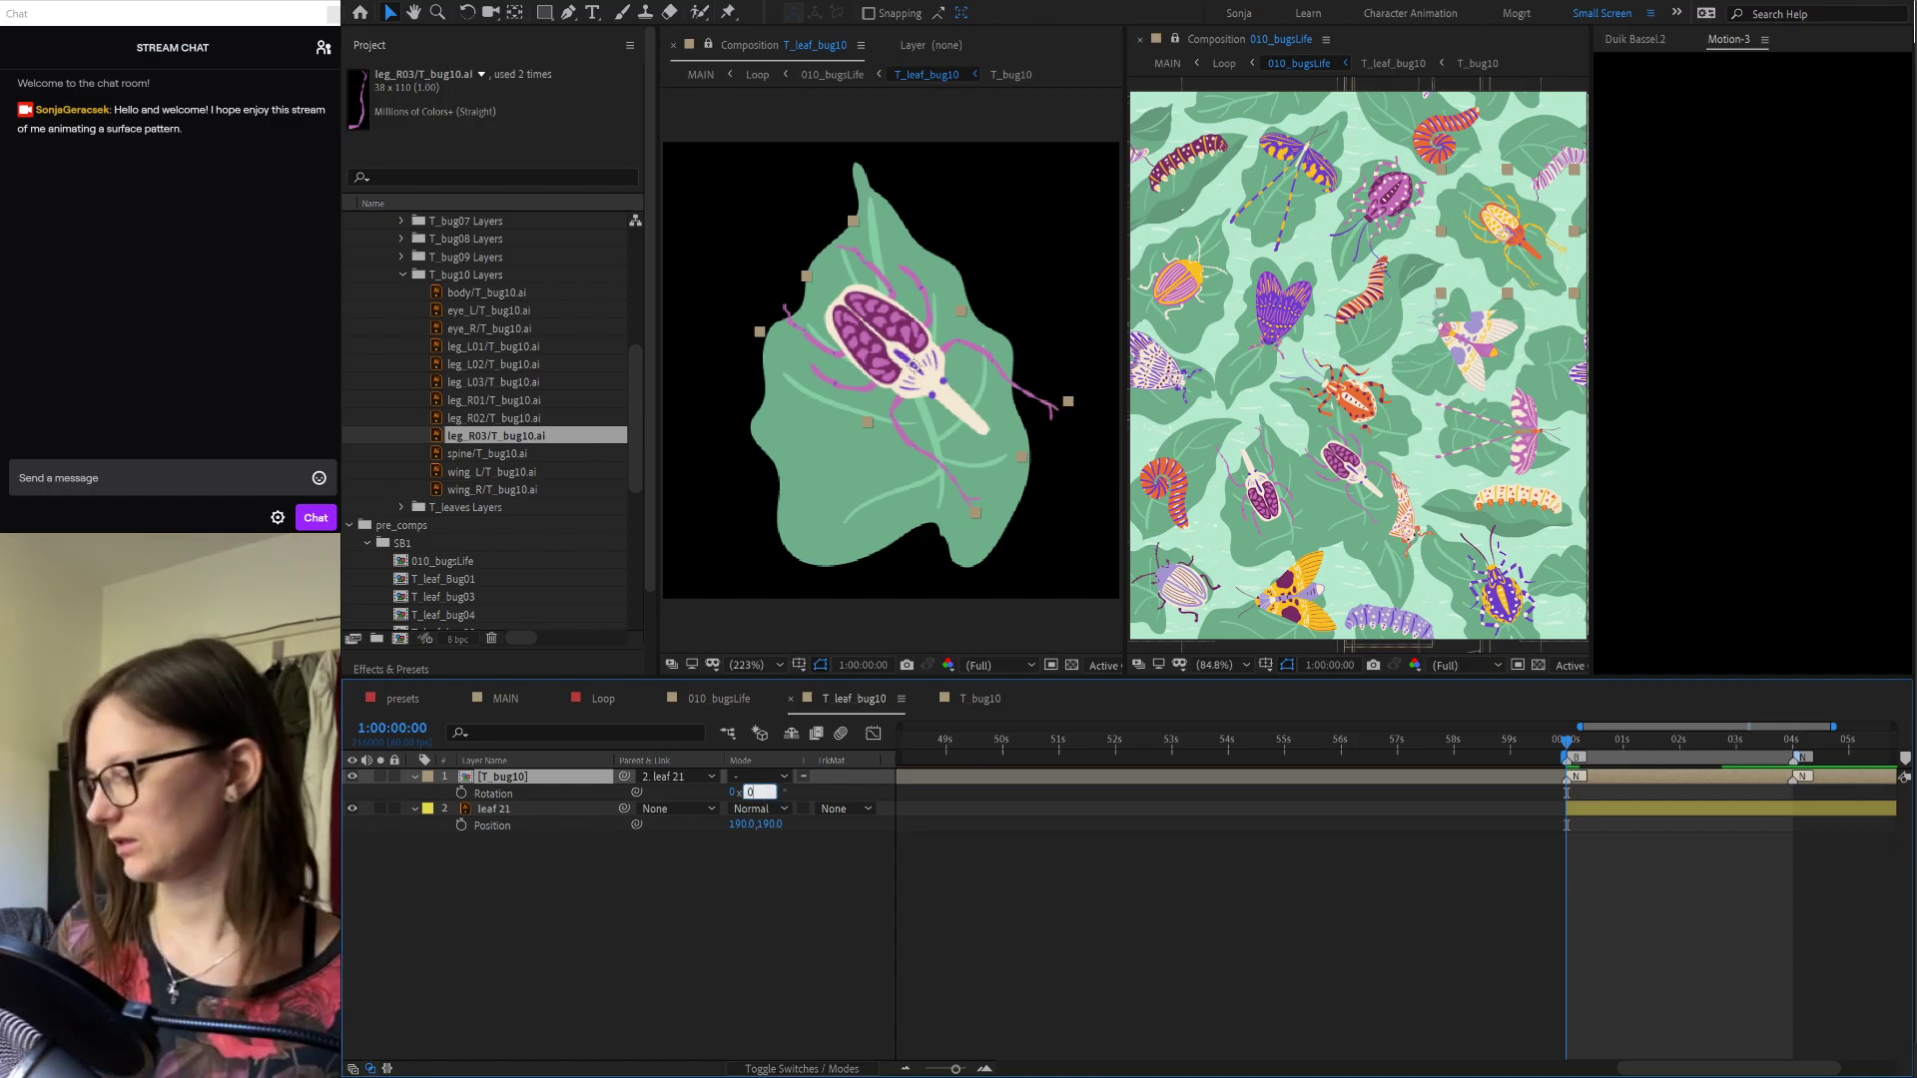
pyautogui.press('Return')
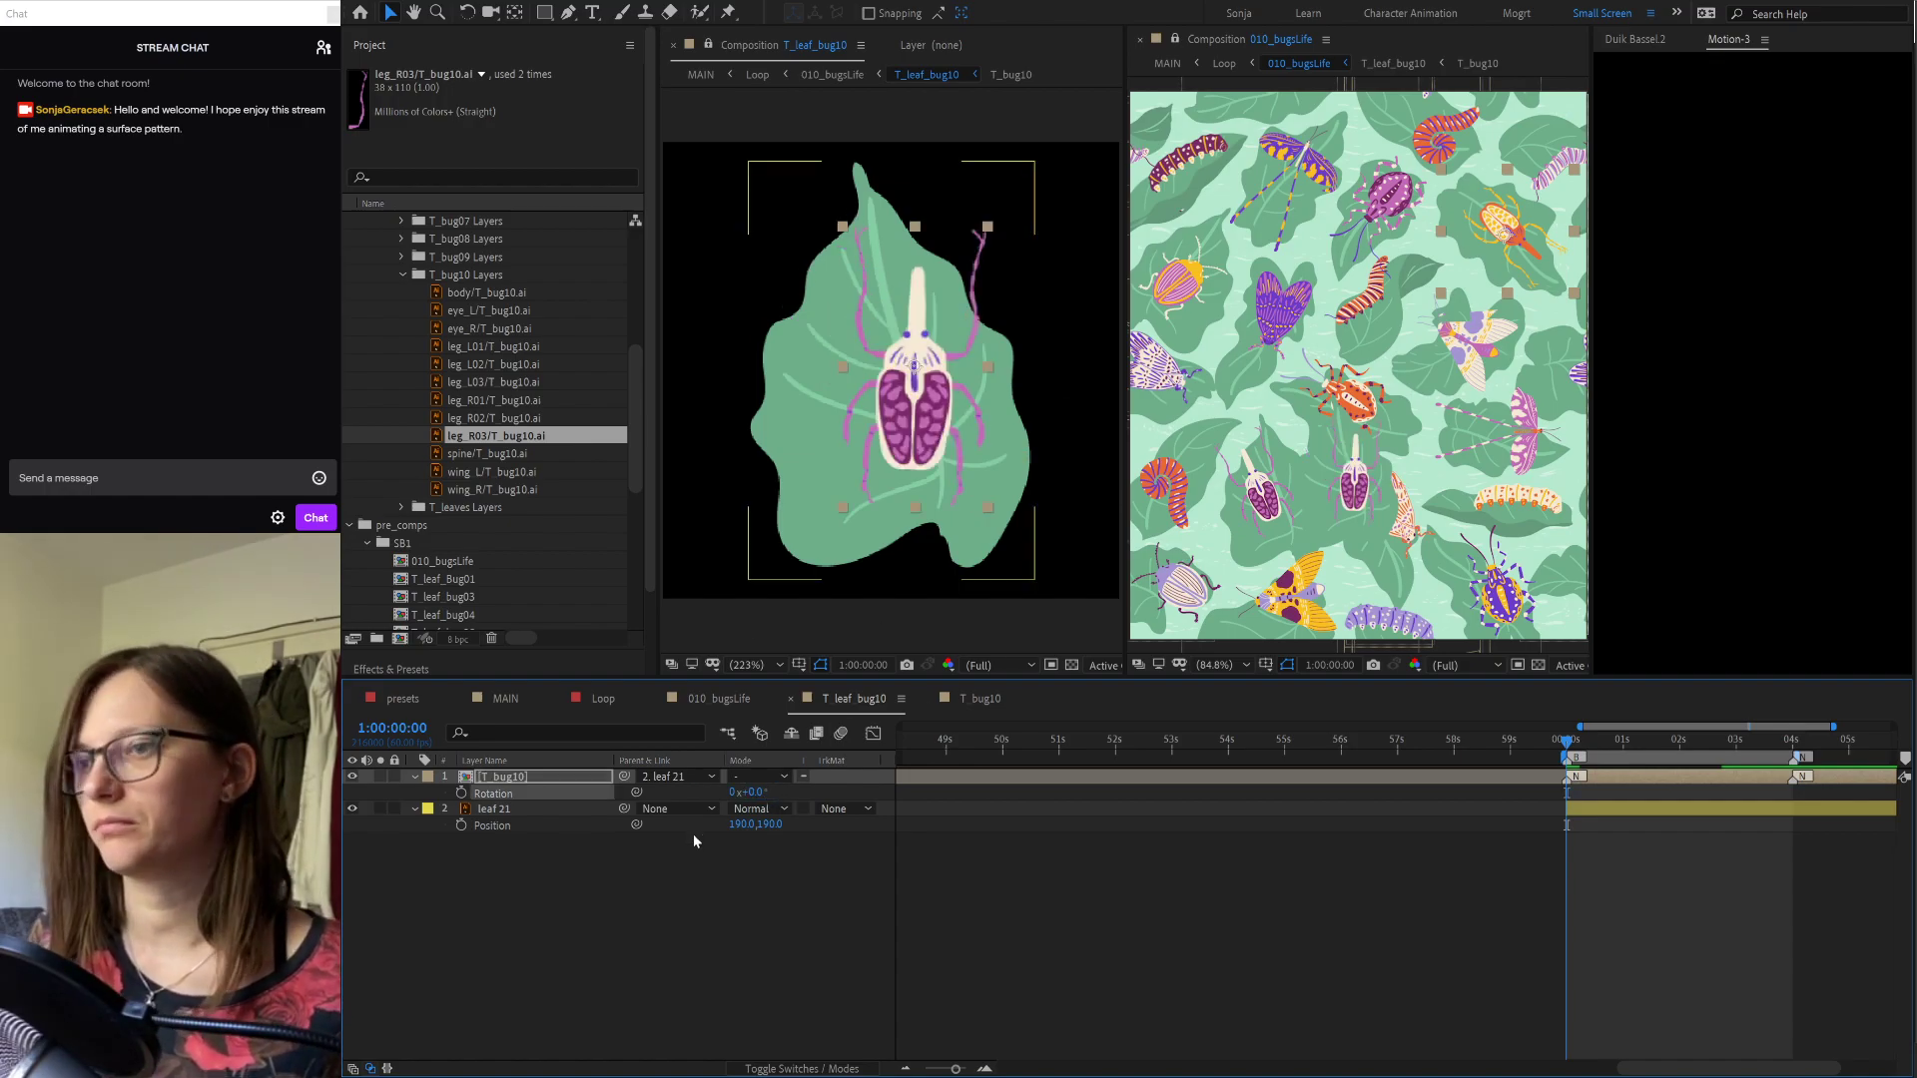
pyautogui.moveTo(759, 792); pyautogui.dragTo(740, 791)
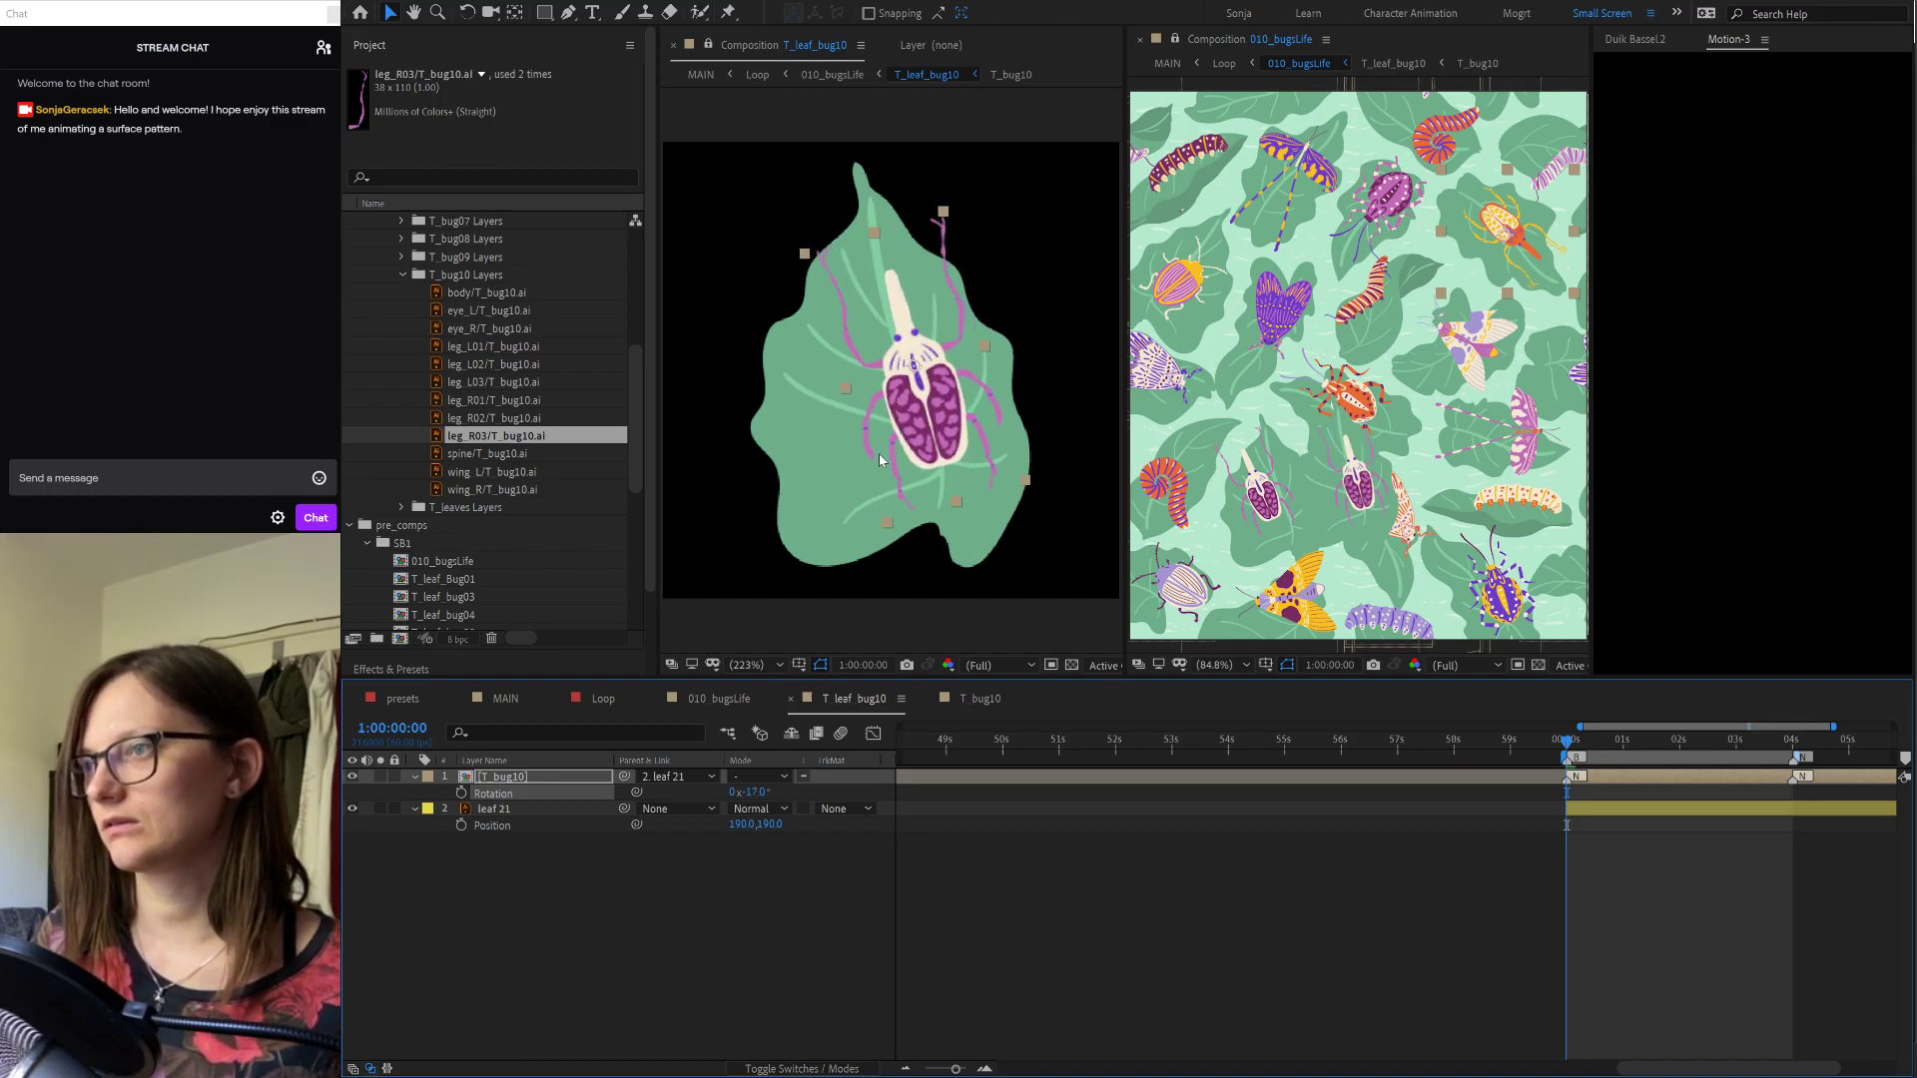
# Step: Set the T_bug10 layer's rotation to -20° and move the beetle toward the centre of leaf 21 in T_leaf_bug10
pyautogui.click(750, 792)
pyautogui.write('2')
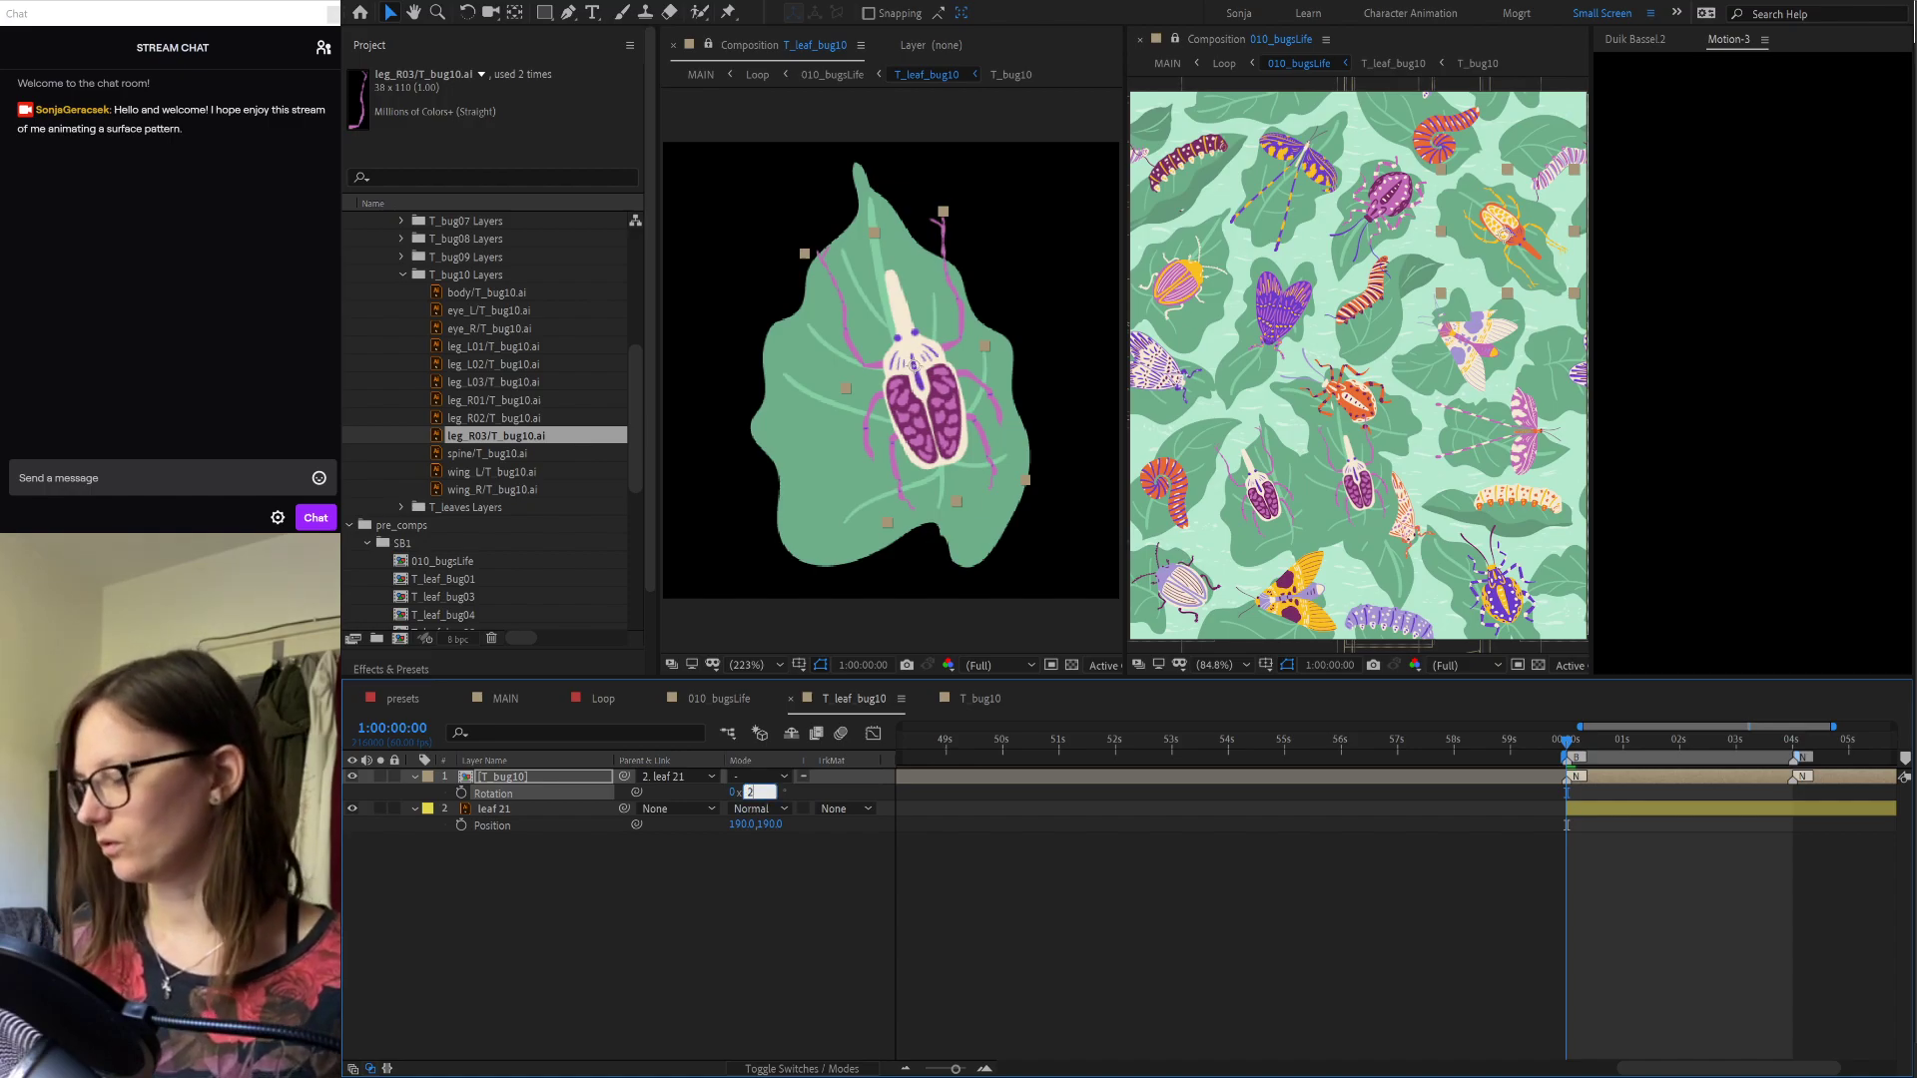
pyautogui.write('0')
pyautogui.press('Return')
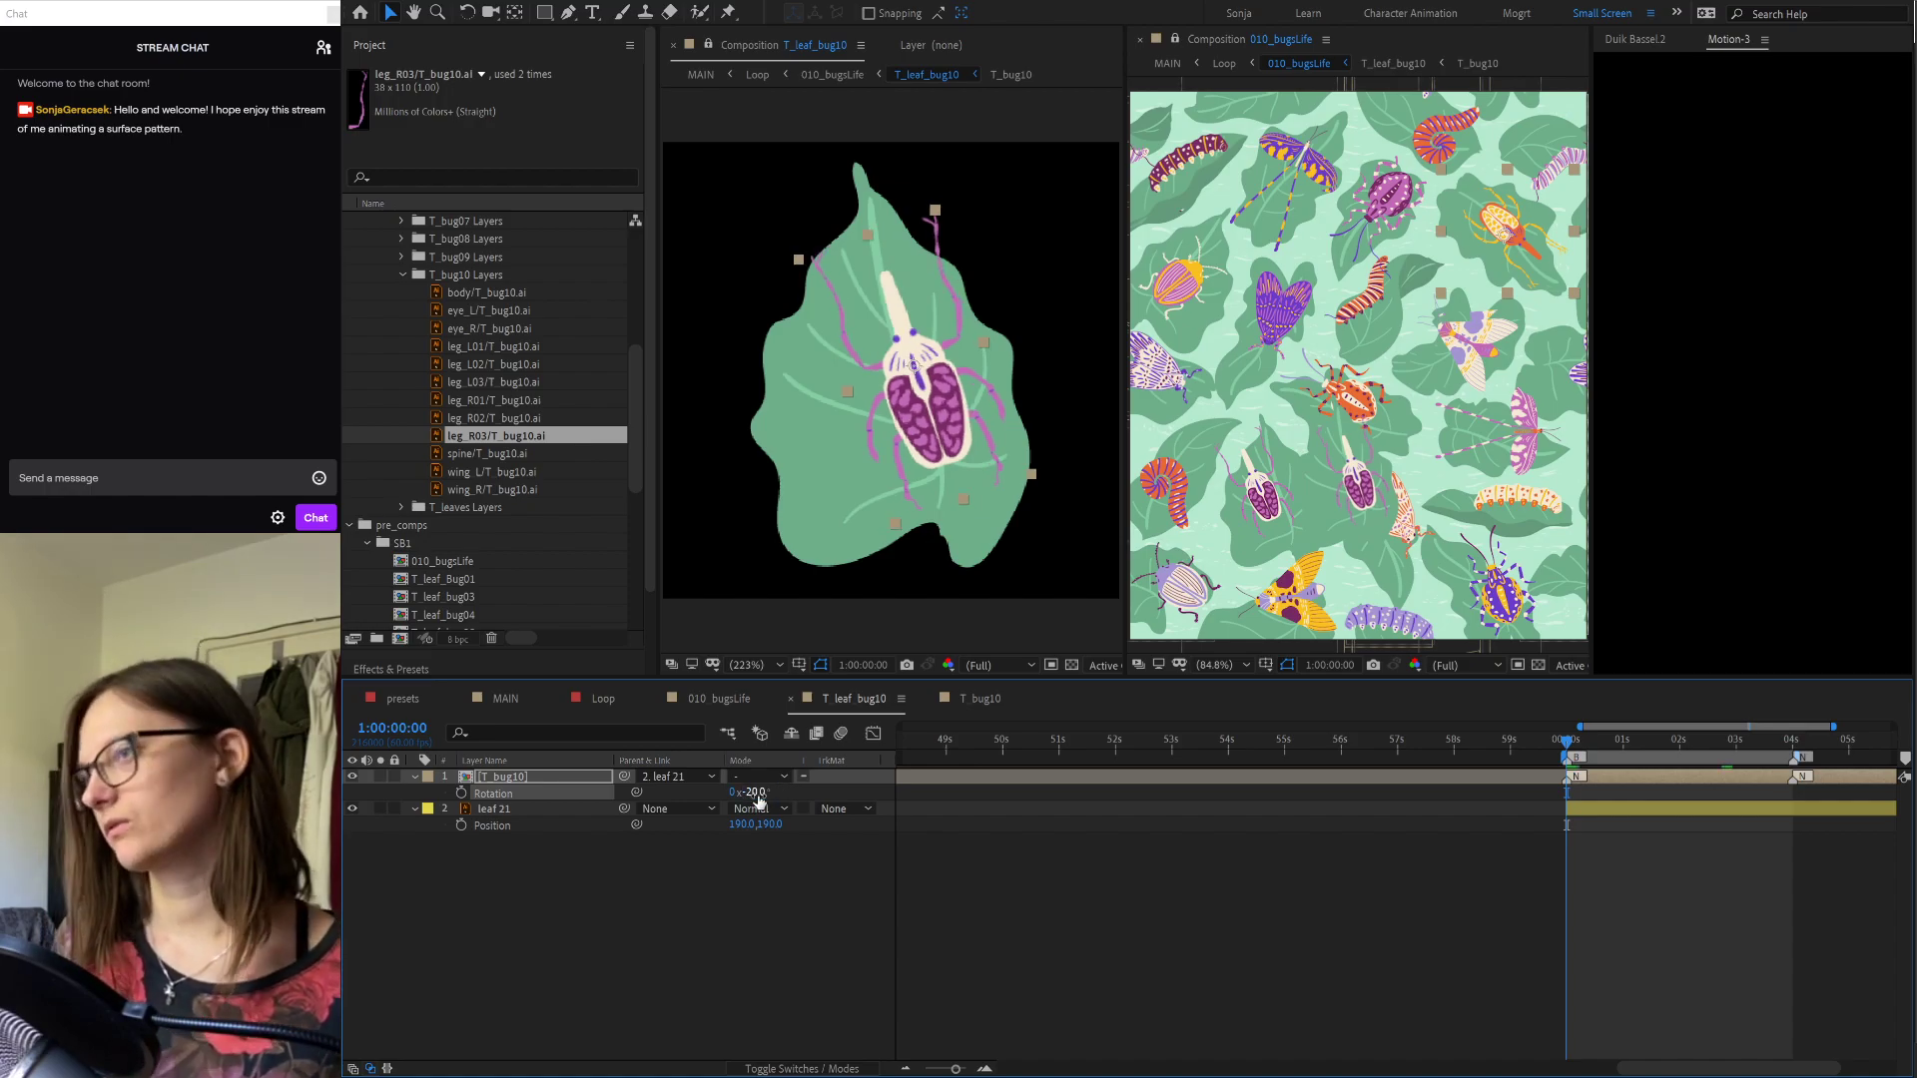
pyautogui.moveTo(948, 439); pyautogui.dragTo(902, 450)
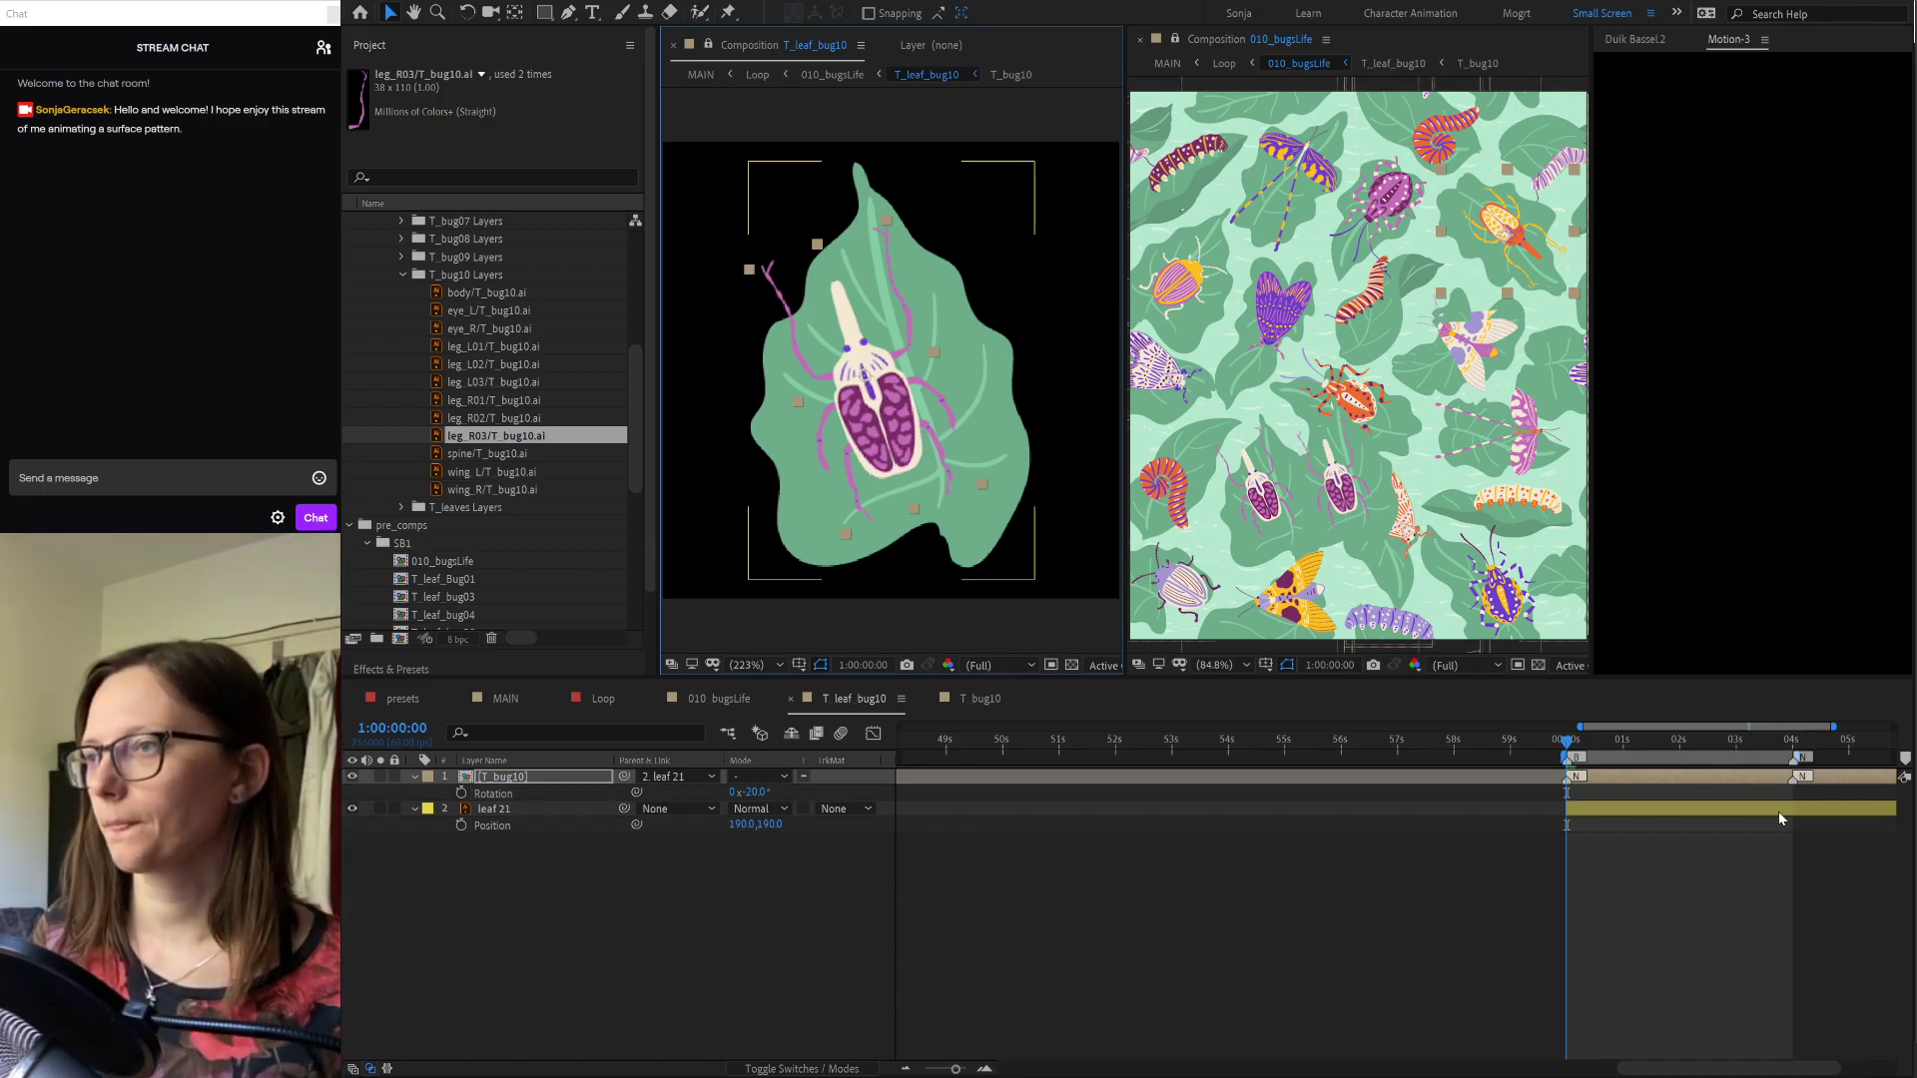
# Step: In 010_bugsLife, move the T_leaf_bug10 layer over the pattern's original white-and-purple beetle and leaf
pyautogui.click(727, 704)
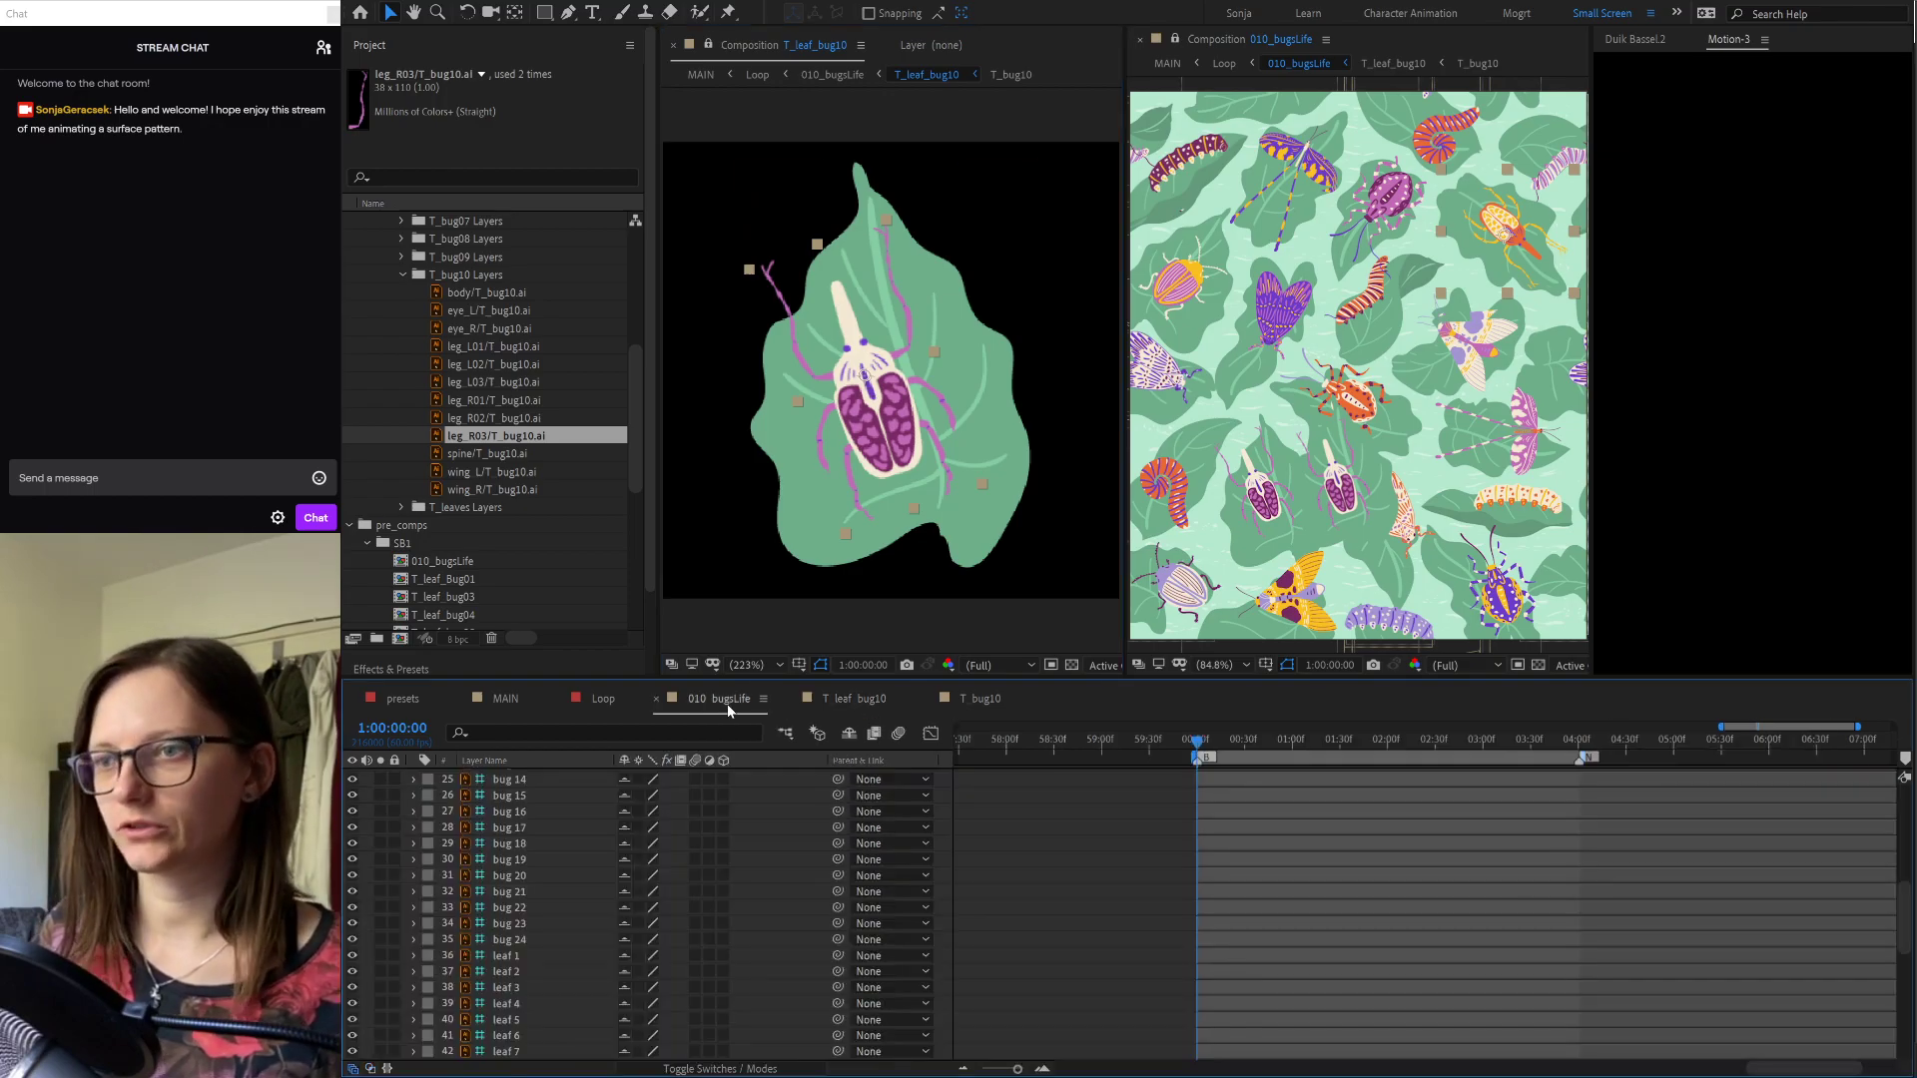
pyautogui.scroll(6, 921, 884)
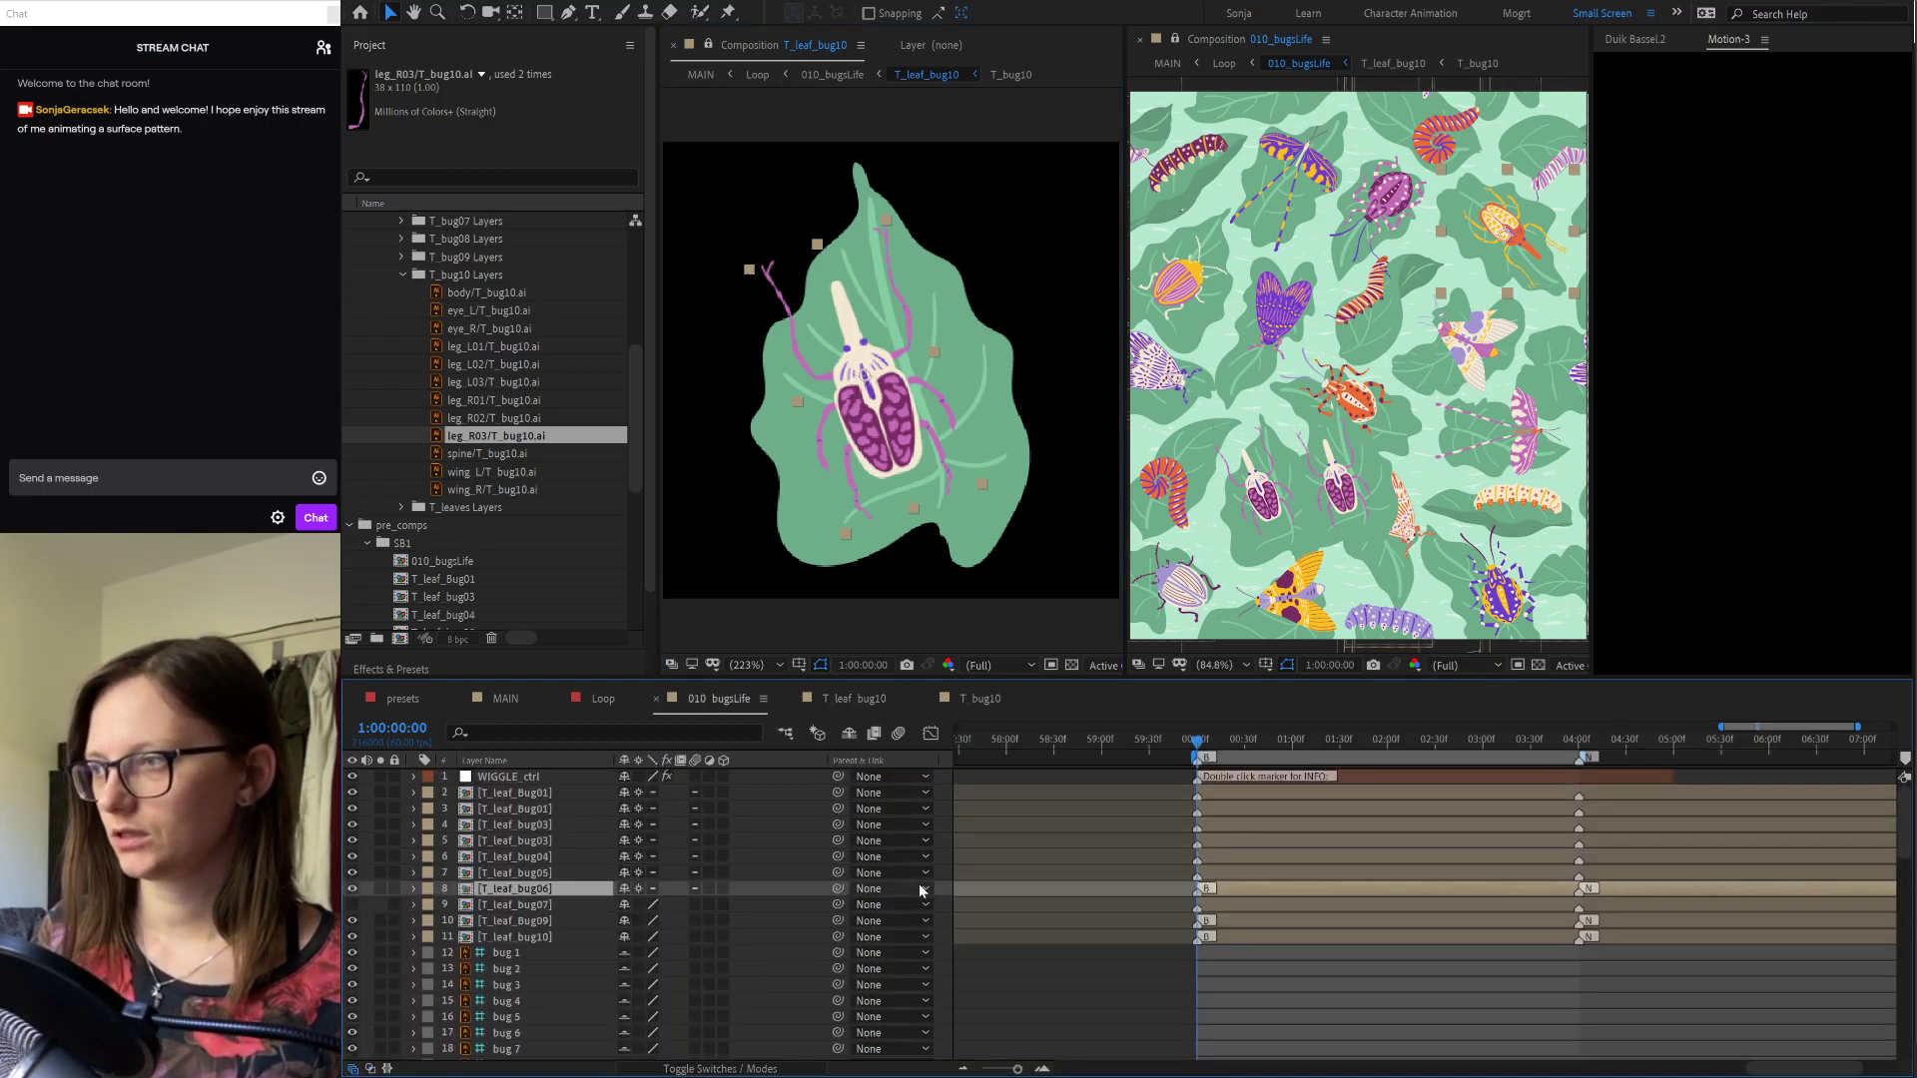
pyautogui.click(533, 888)
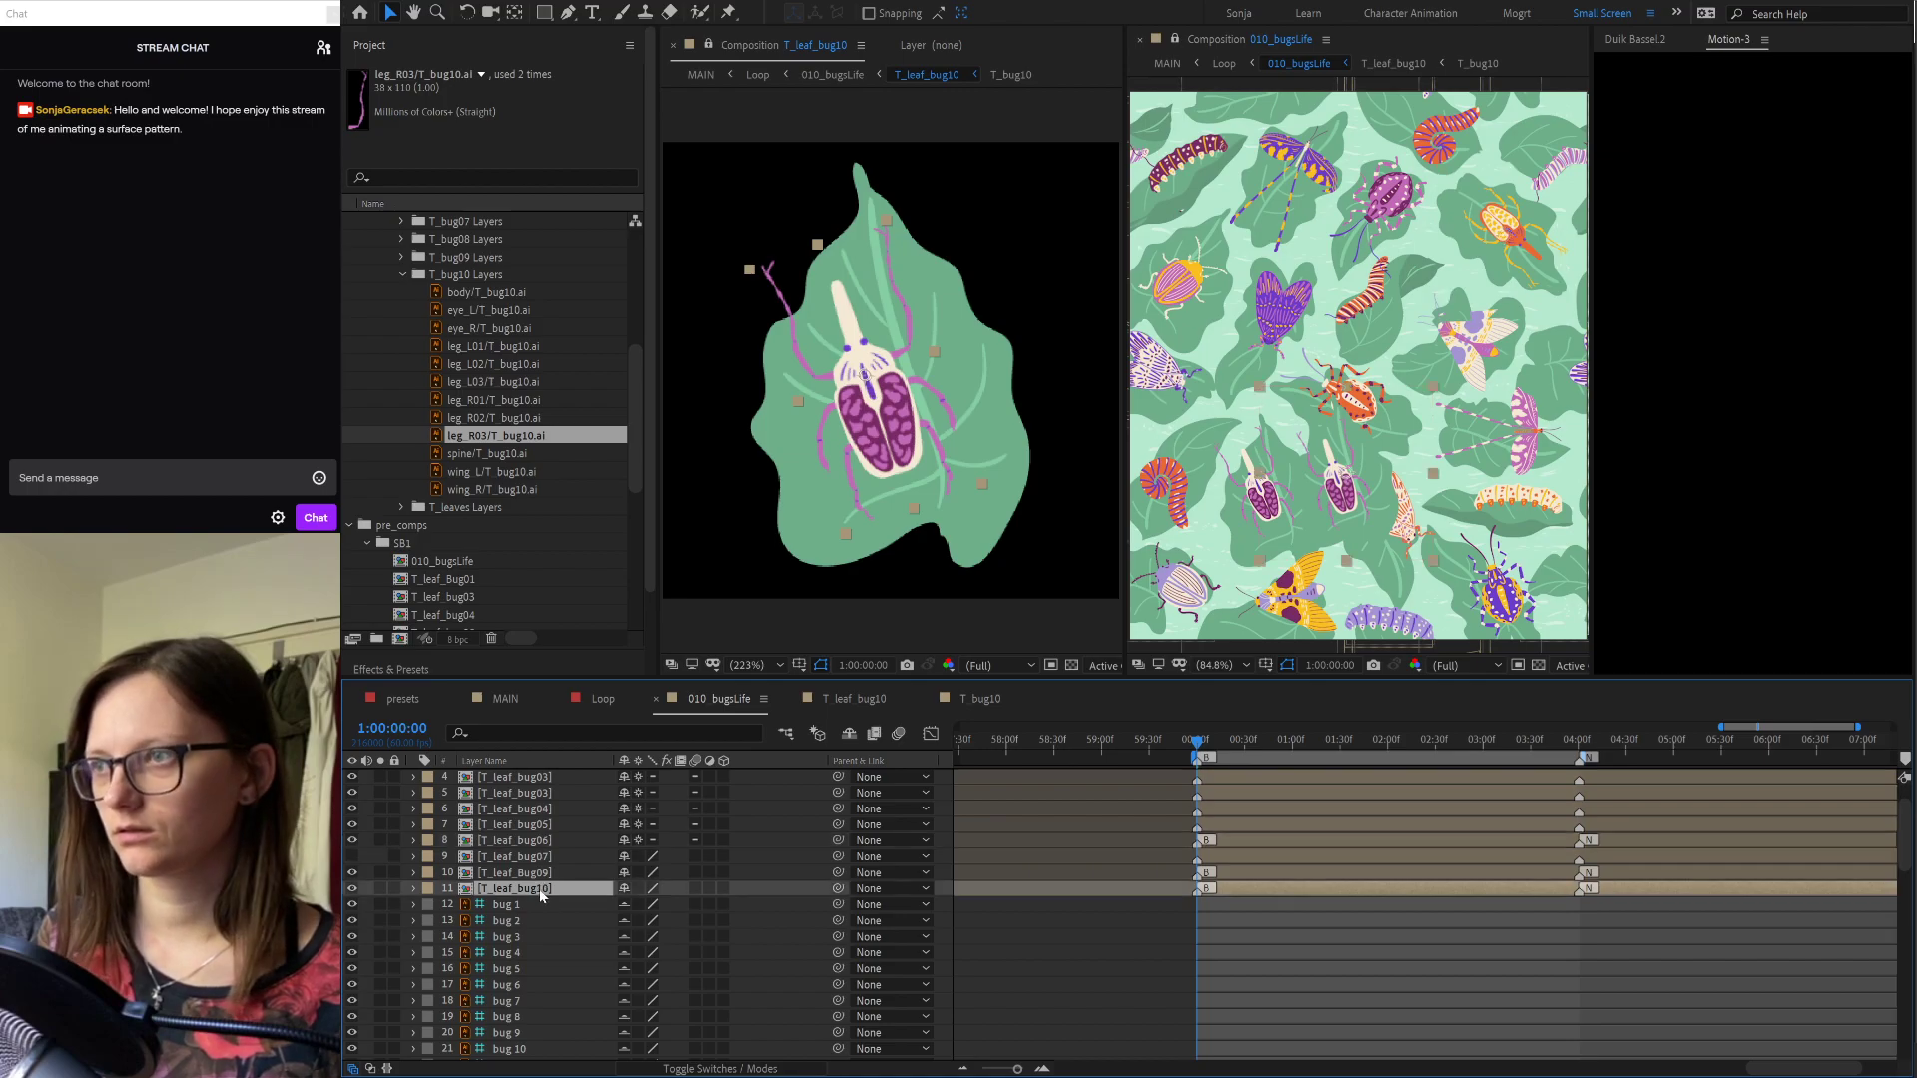
pyautogui.moveTo(1349, 506); pyautogui.dragTo(1279, 485)
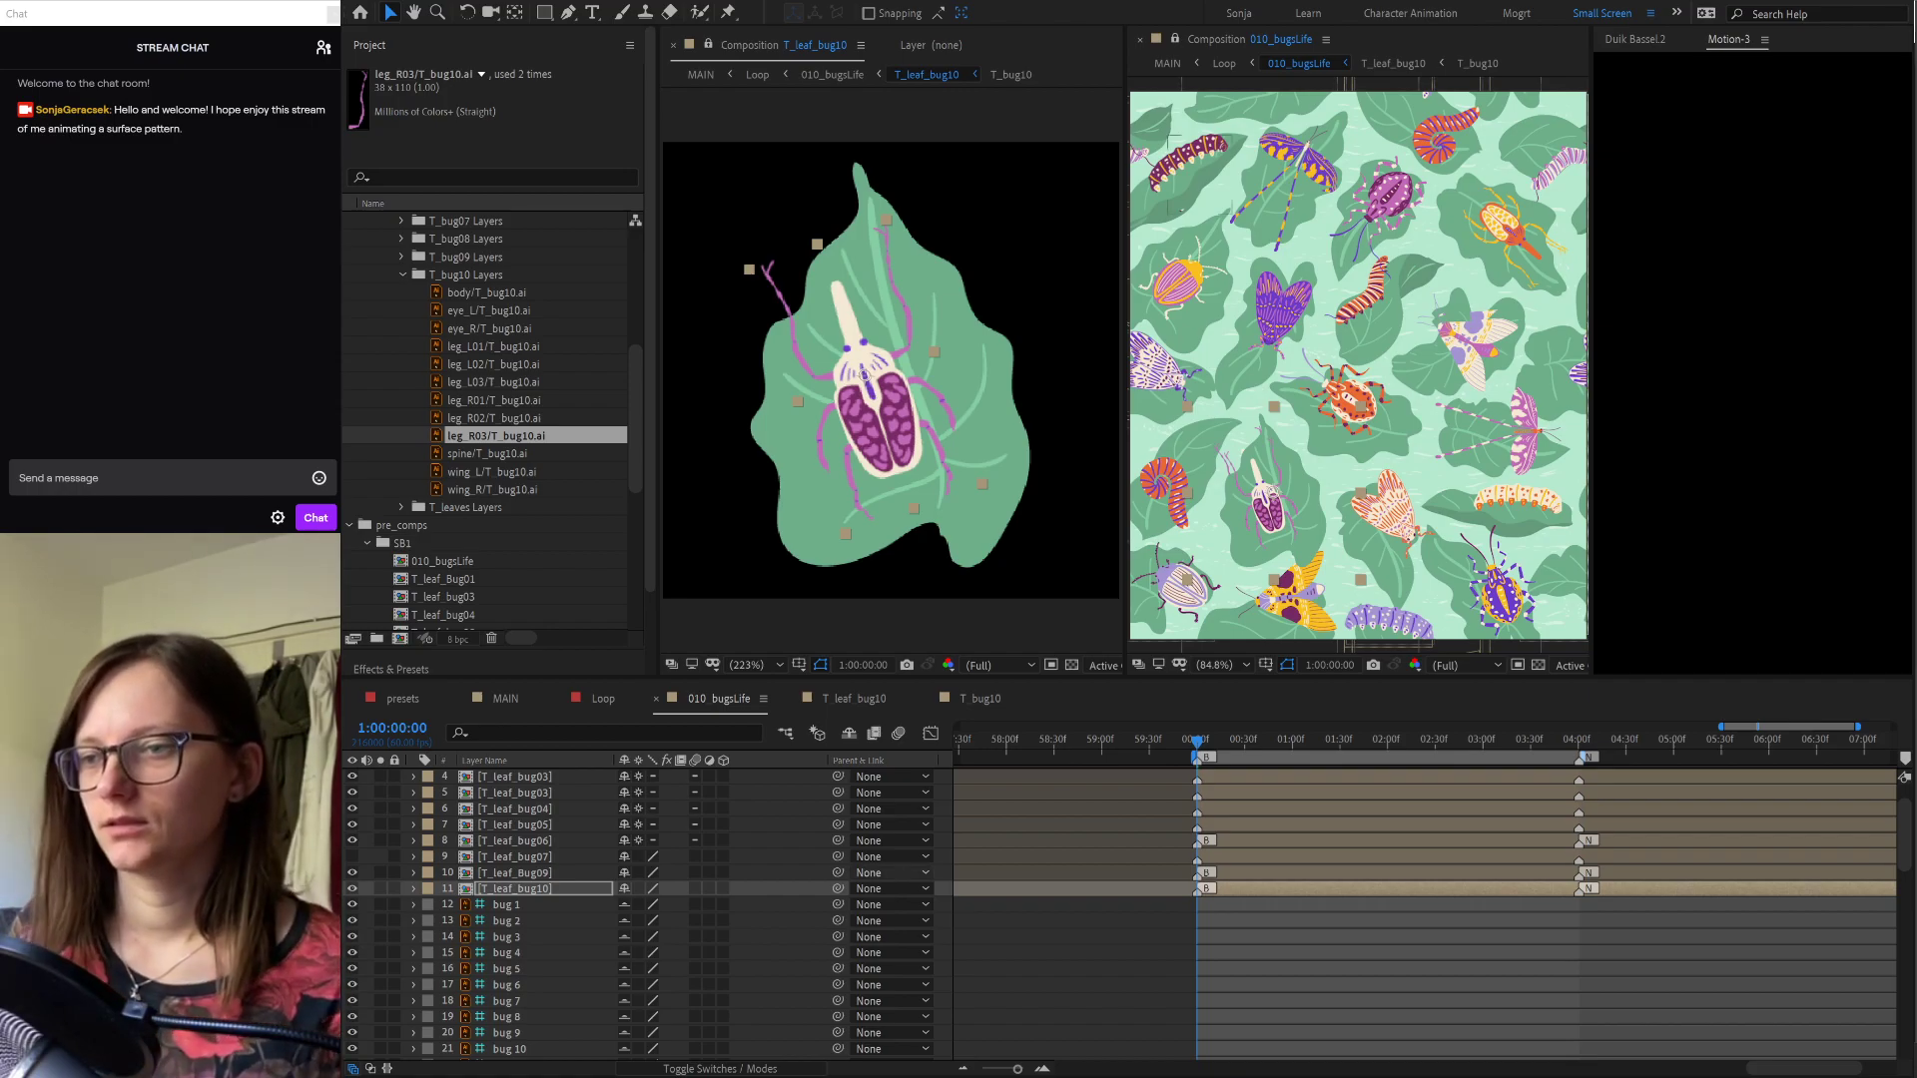
pyautogui.click(1039, 950)
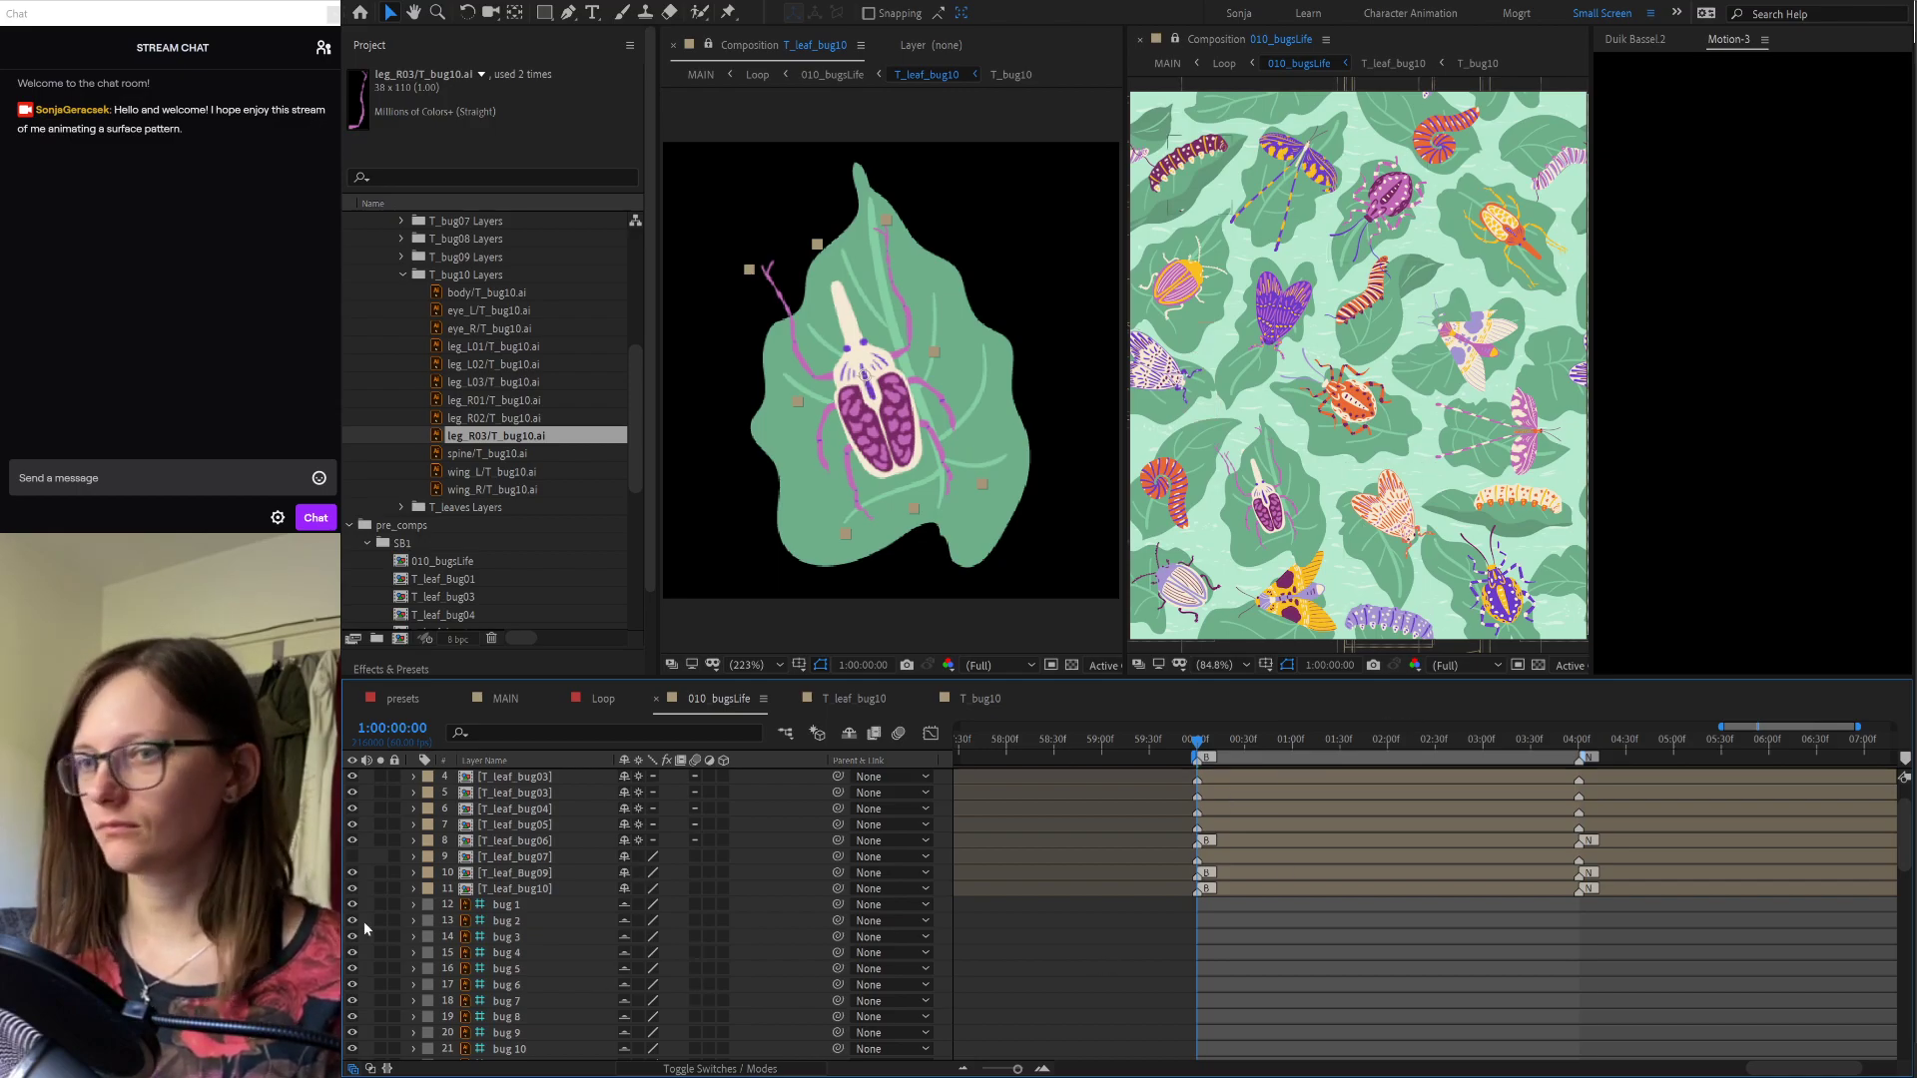
# Step: Make the T_leaf_bug07 layer visible in 010_bugsLife and inspect the expression on its position
pyautogui.click(530, 890)
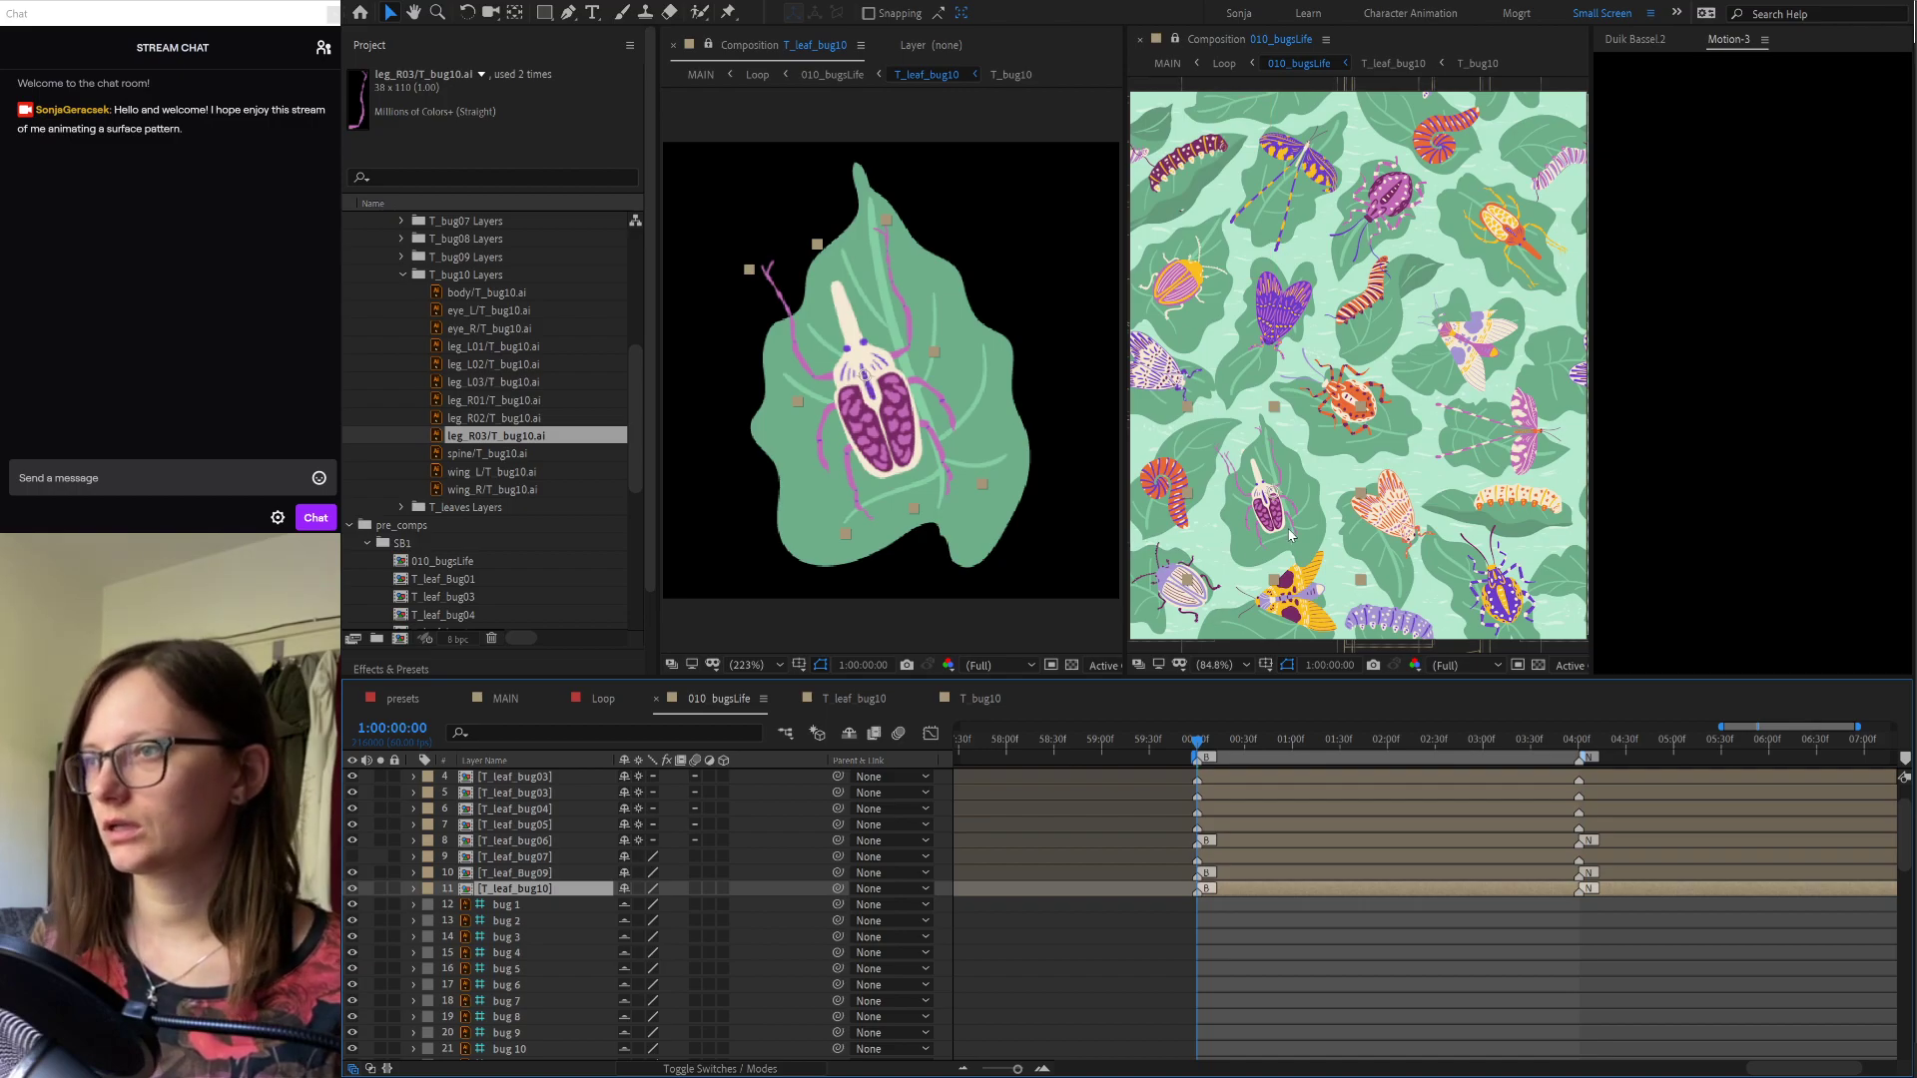
pyautogui.scroll(-8, 1018, 1003)
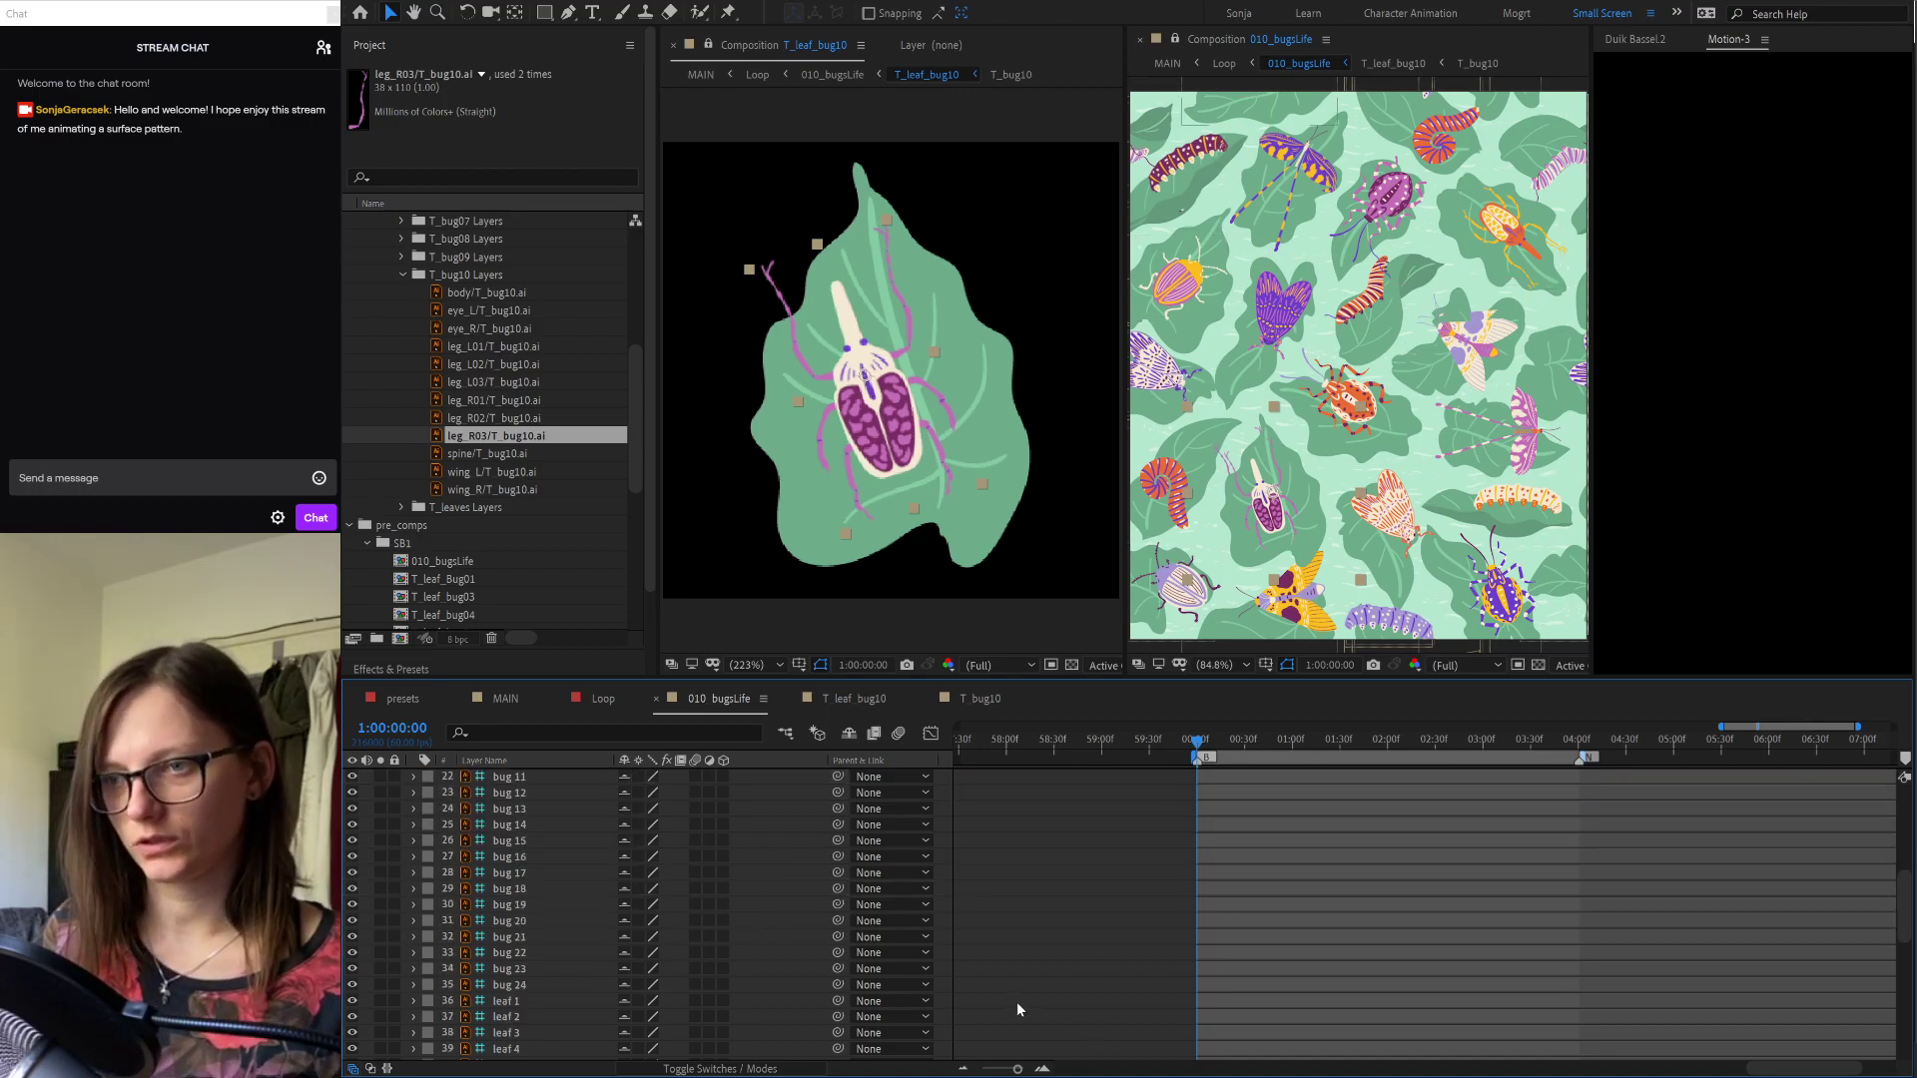
pyautogui.scroll(9, 1016, 1003)
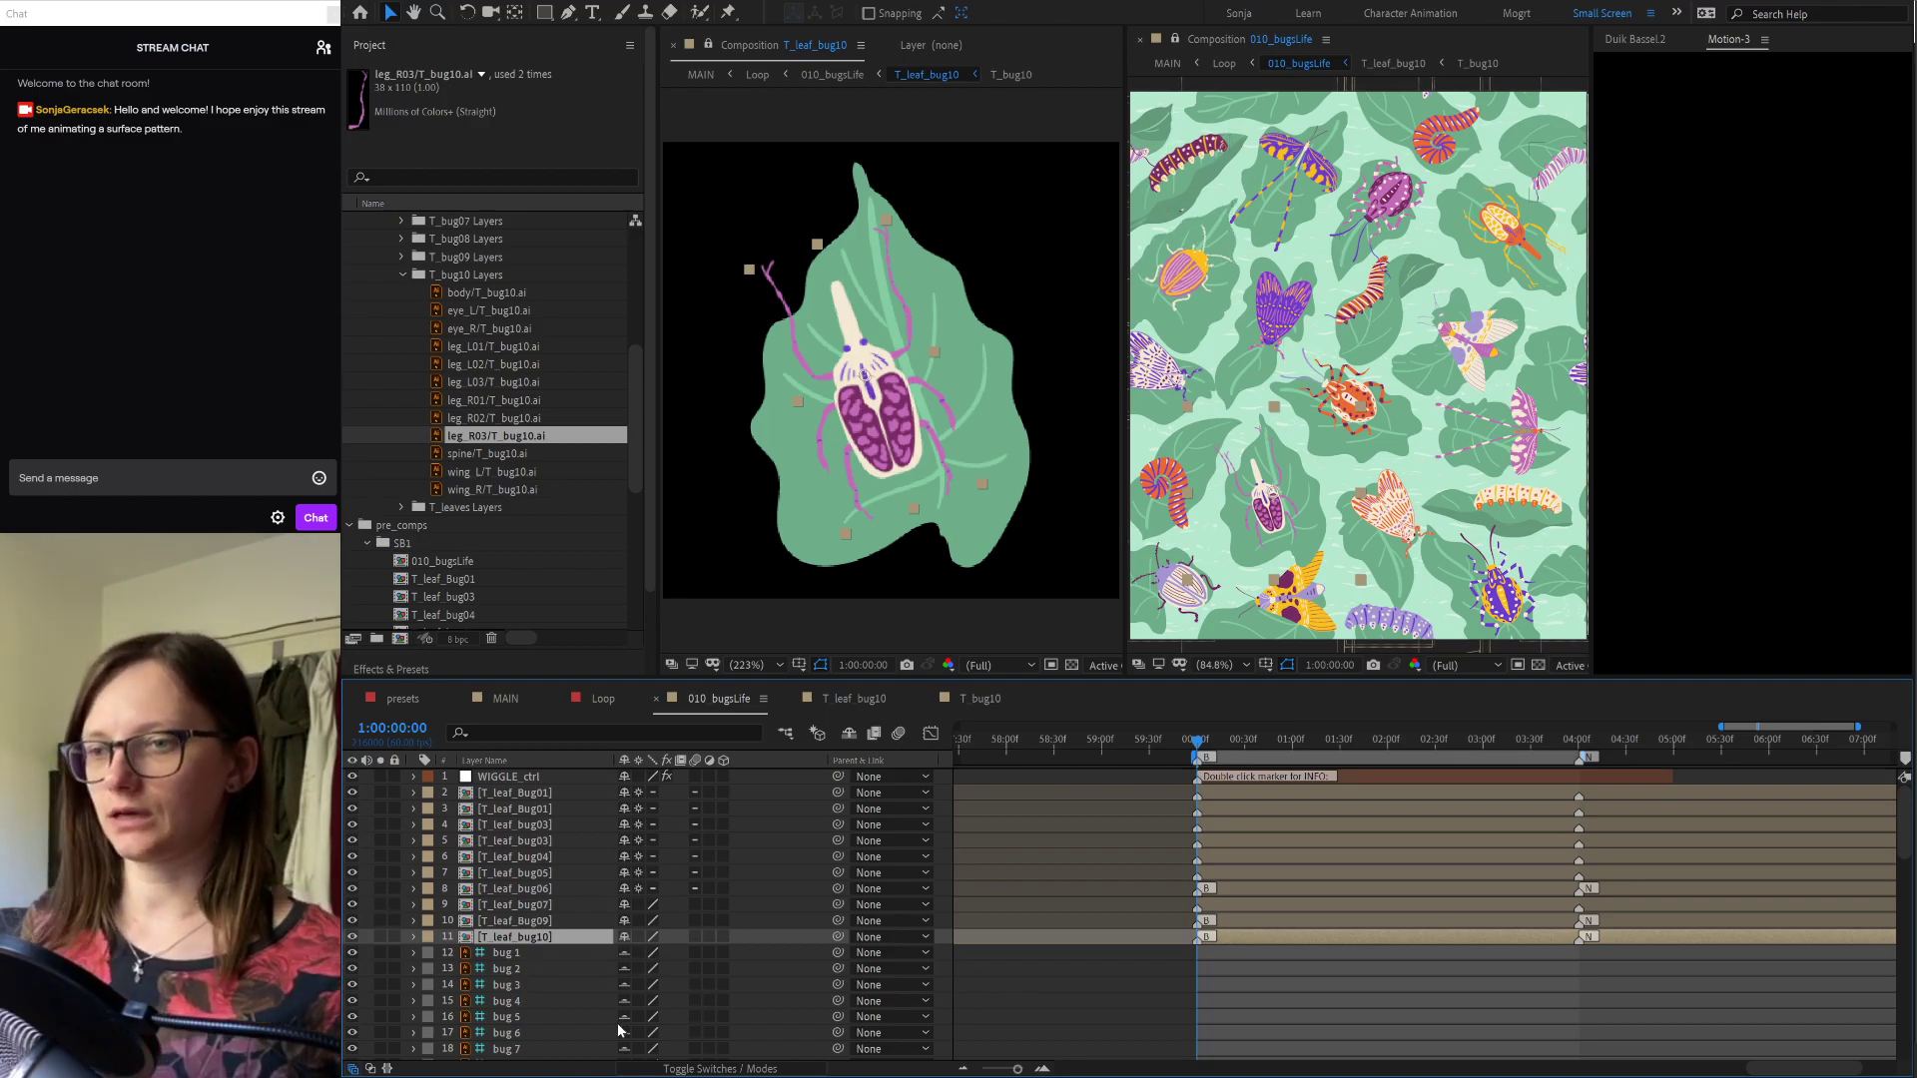
pyautogui.click(548, 922)
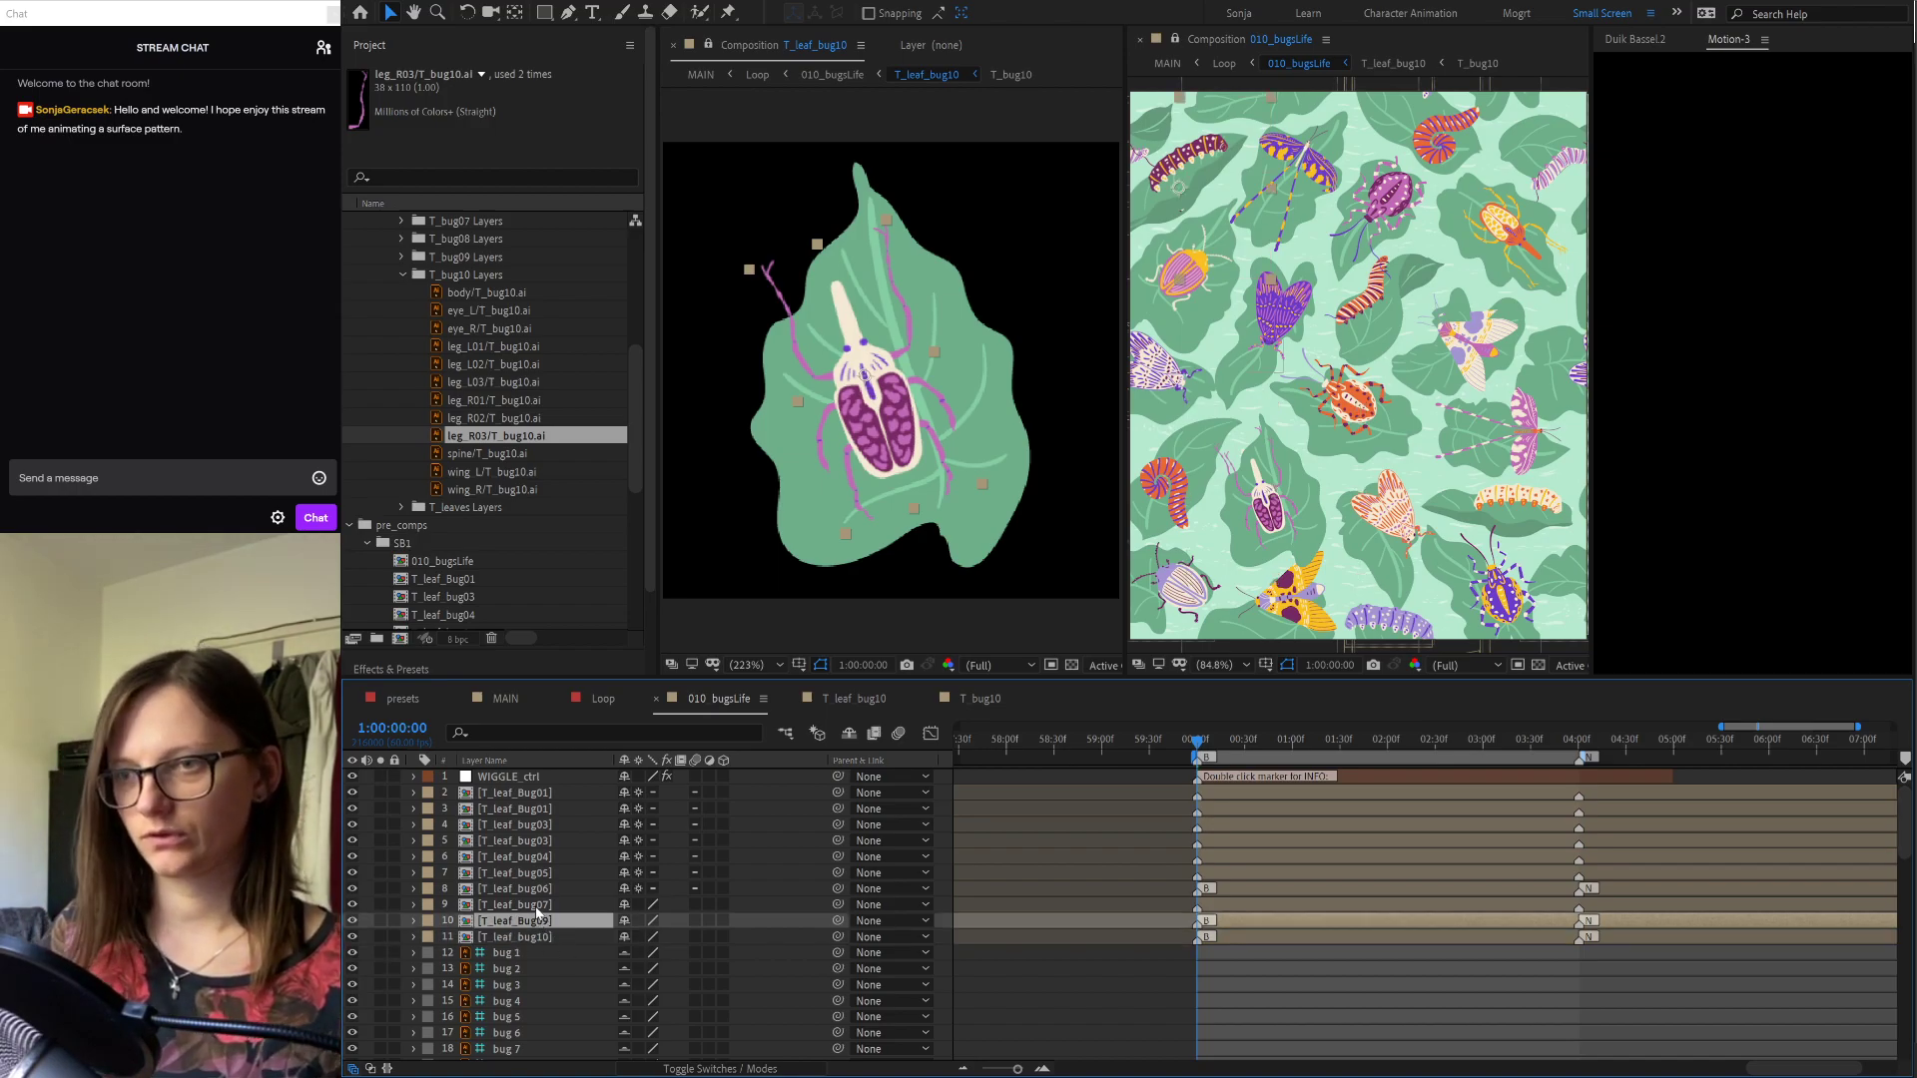
pyautogui.click(548, 907)
pyautogui.press('e')
pyautogui.press('e')
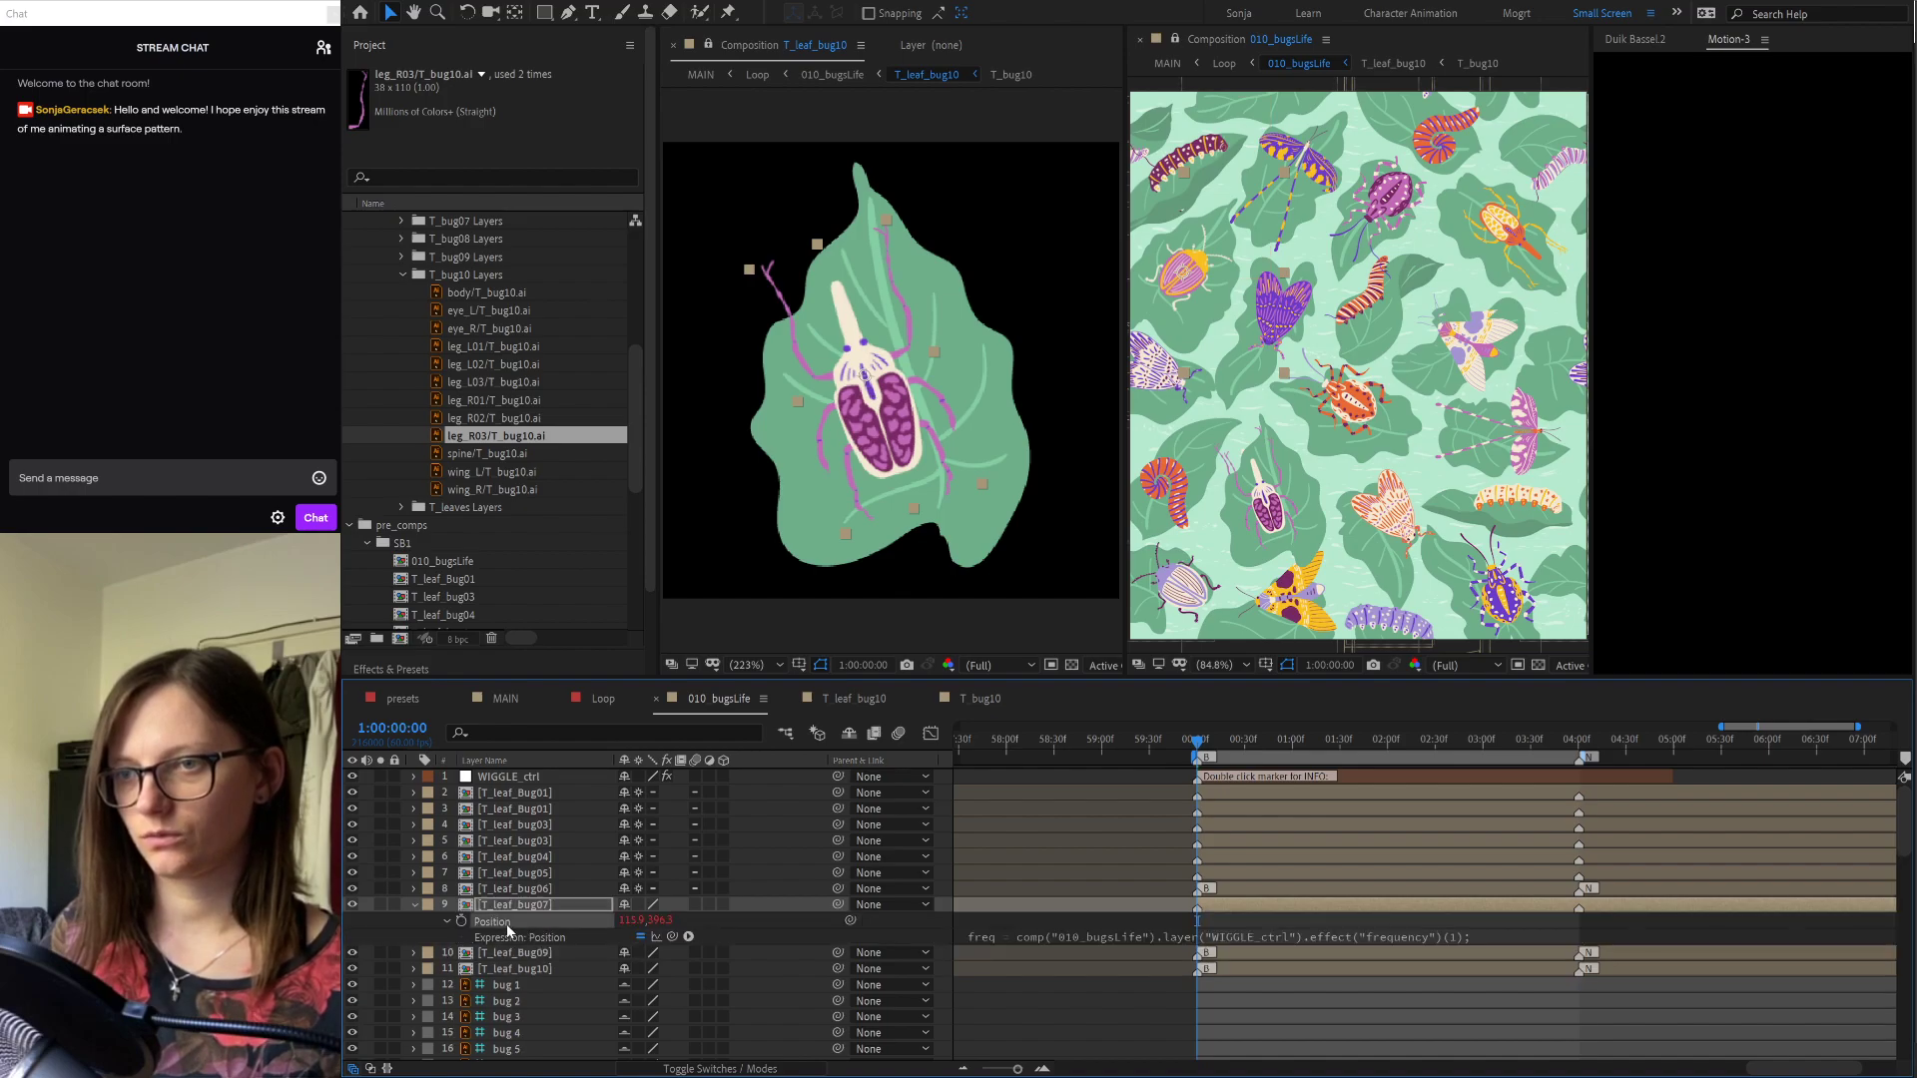
pyautogui.click(416, 904)
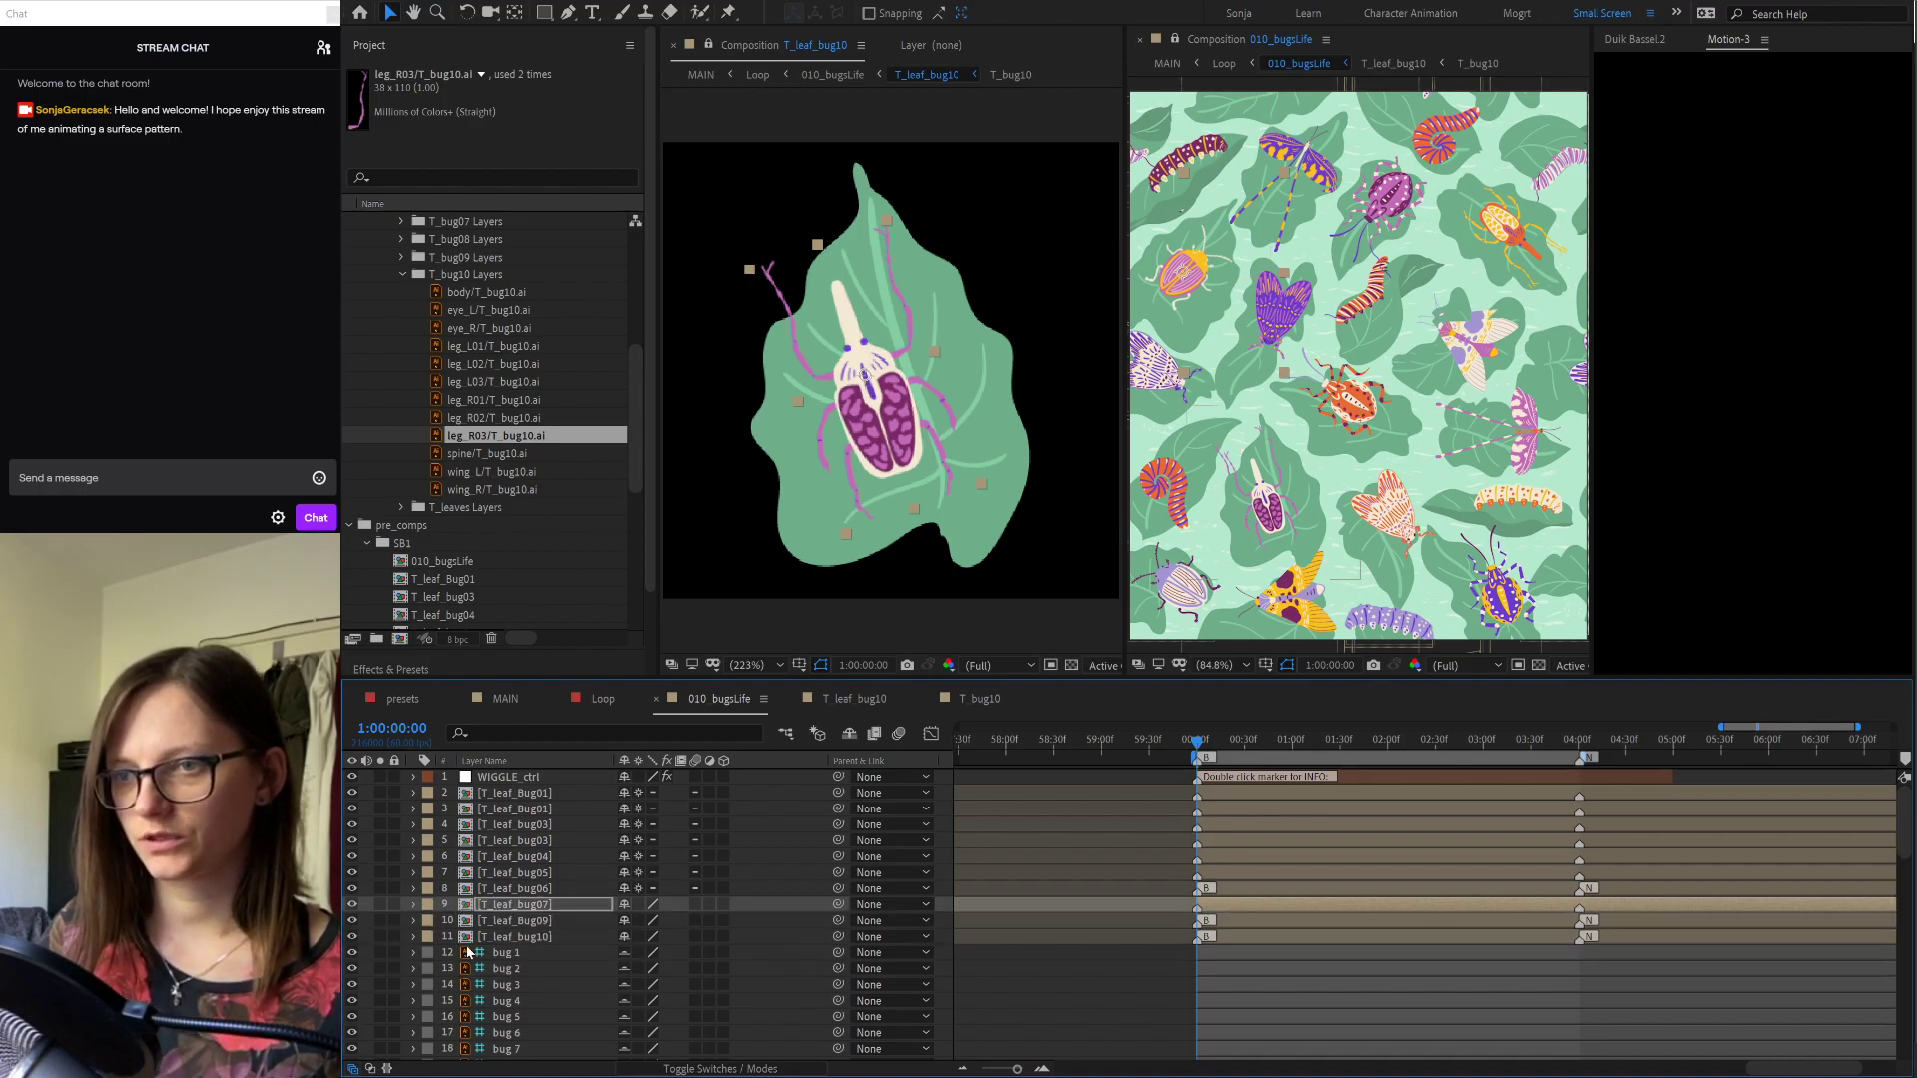
# Step: Examine T_leaf_Bug09 in isolation within the pattern and open its composition with the leaf 5 layer selected
pyautogui.click(536, 919)
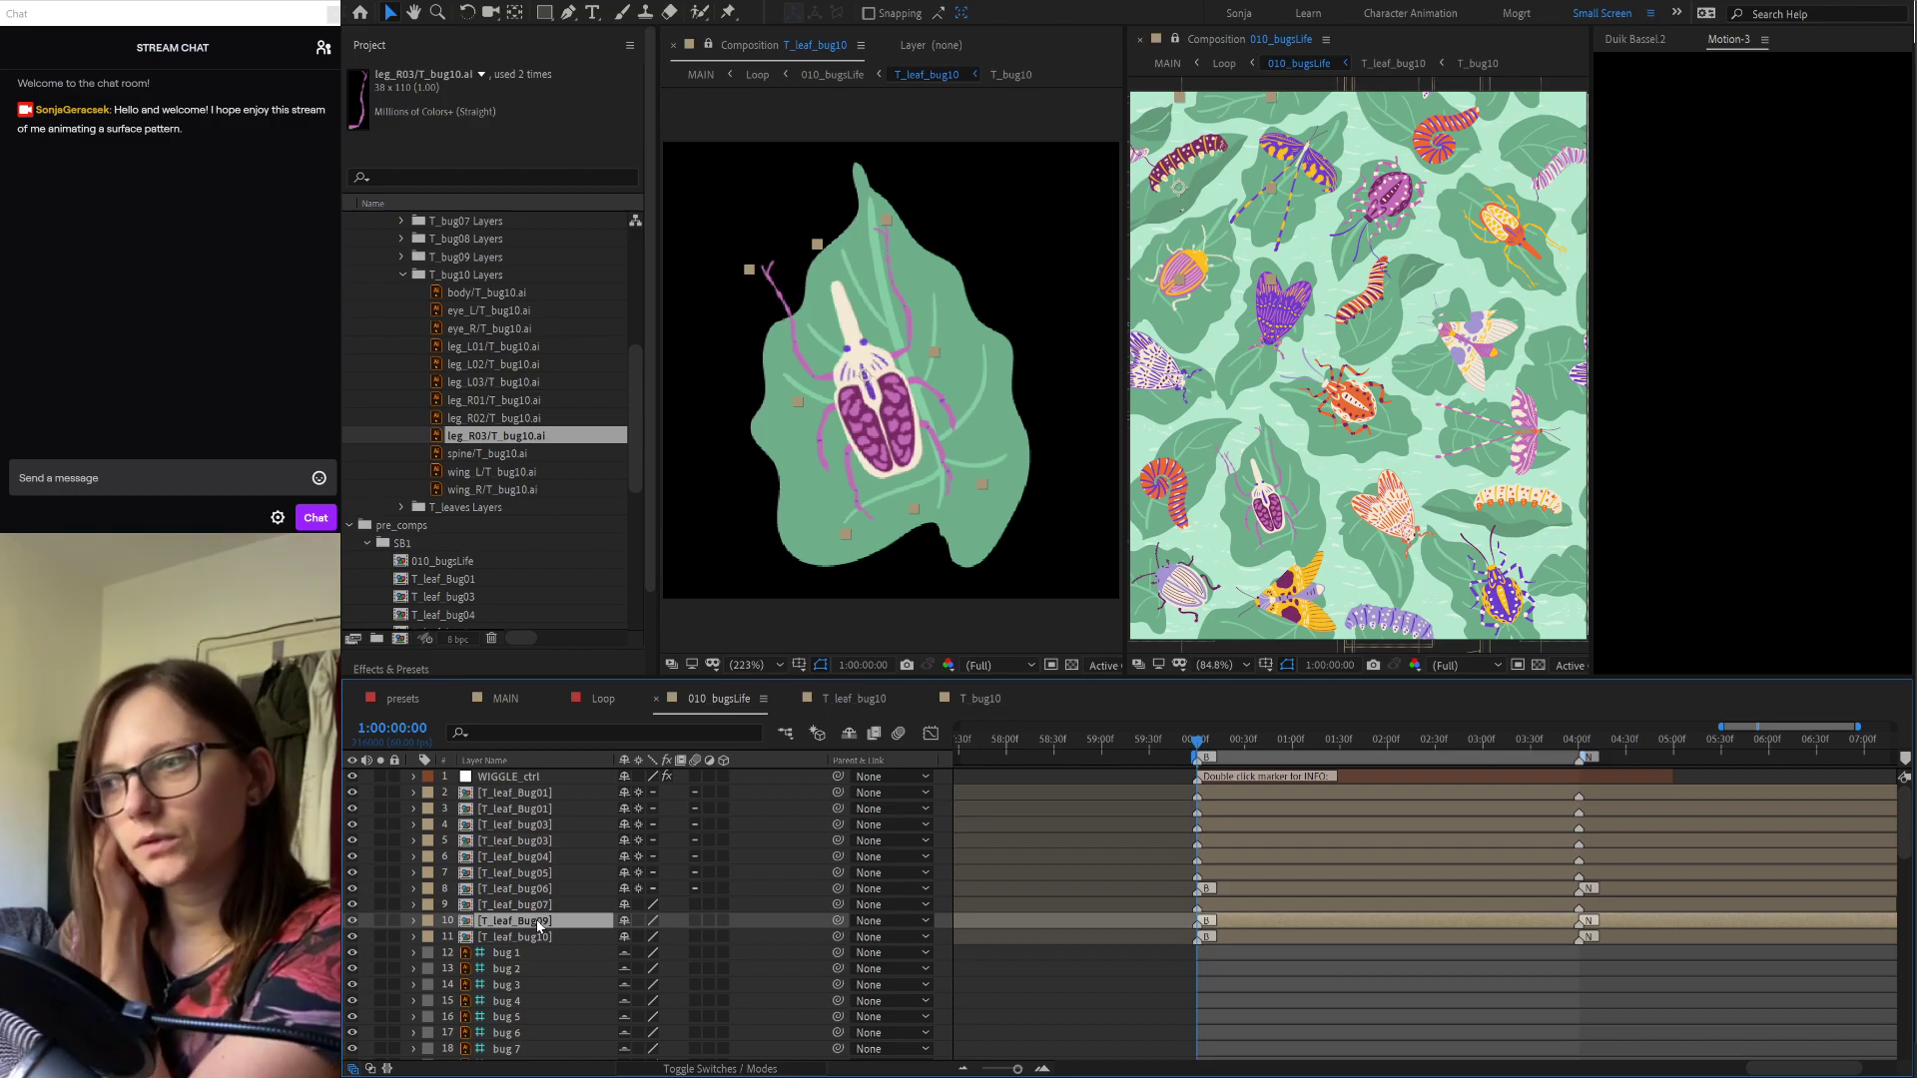
pyautogui.click(379, 922)
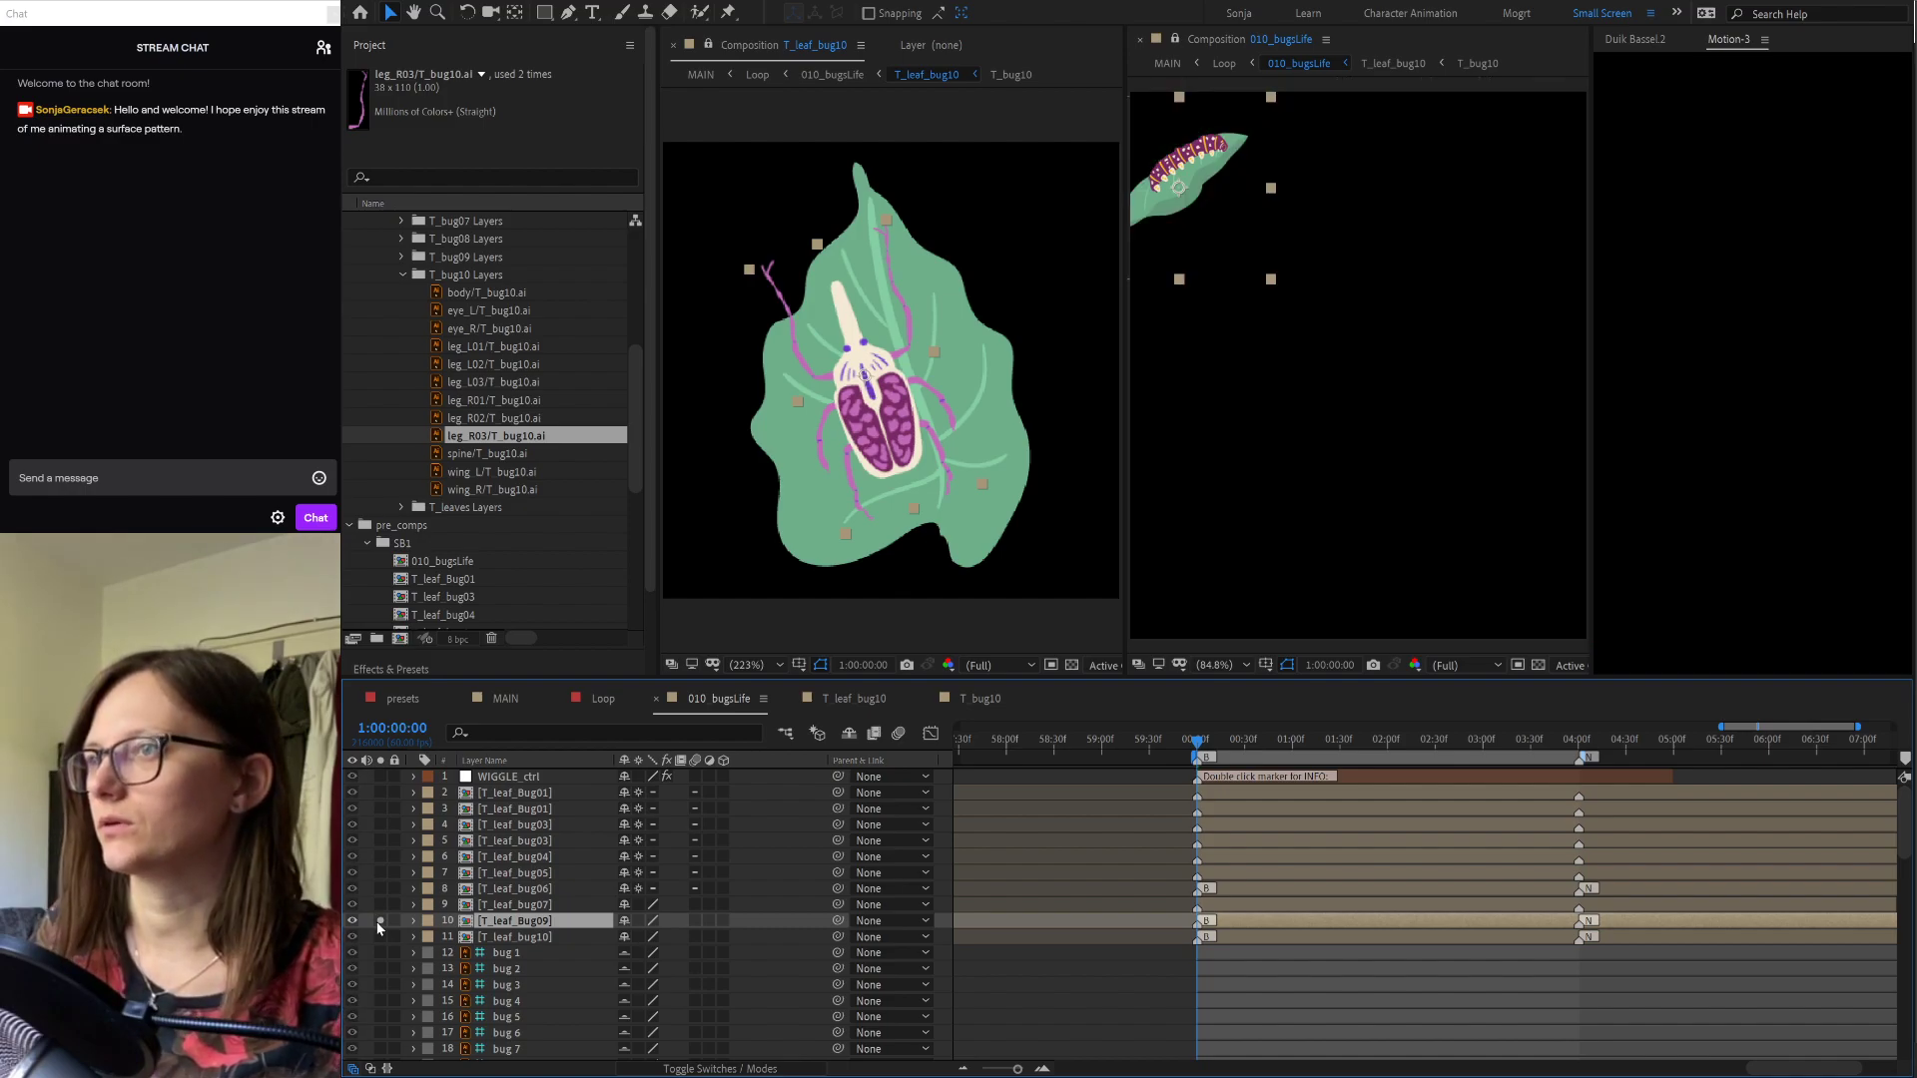
pyautogui.click(379, 922)
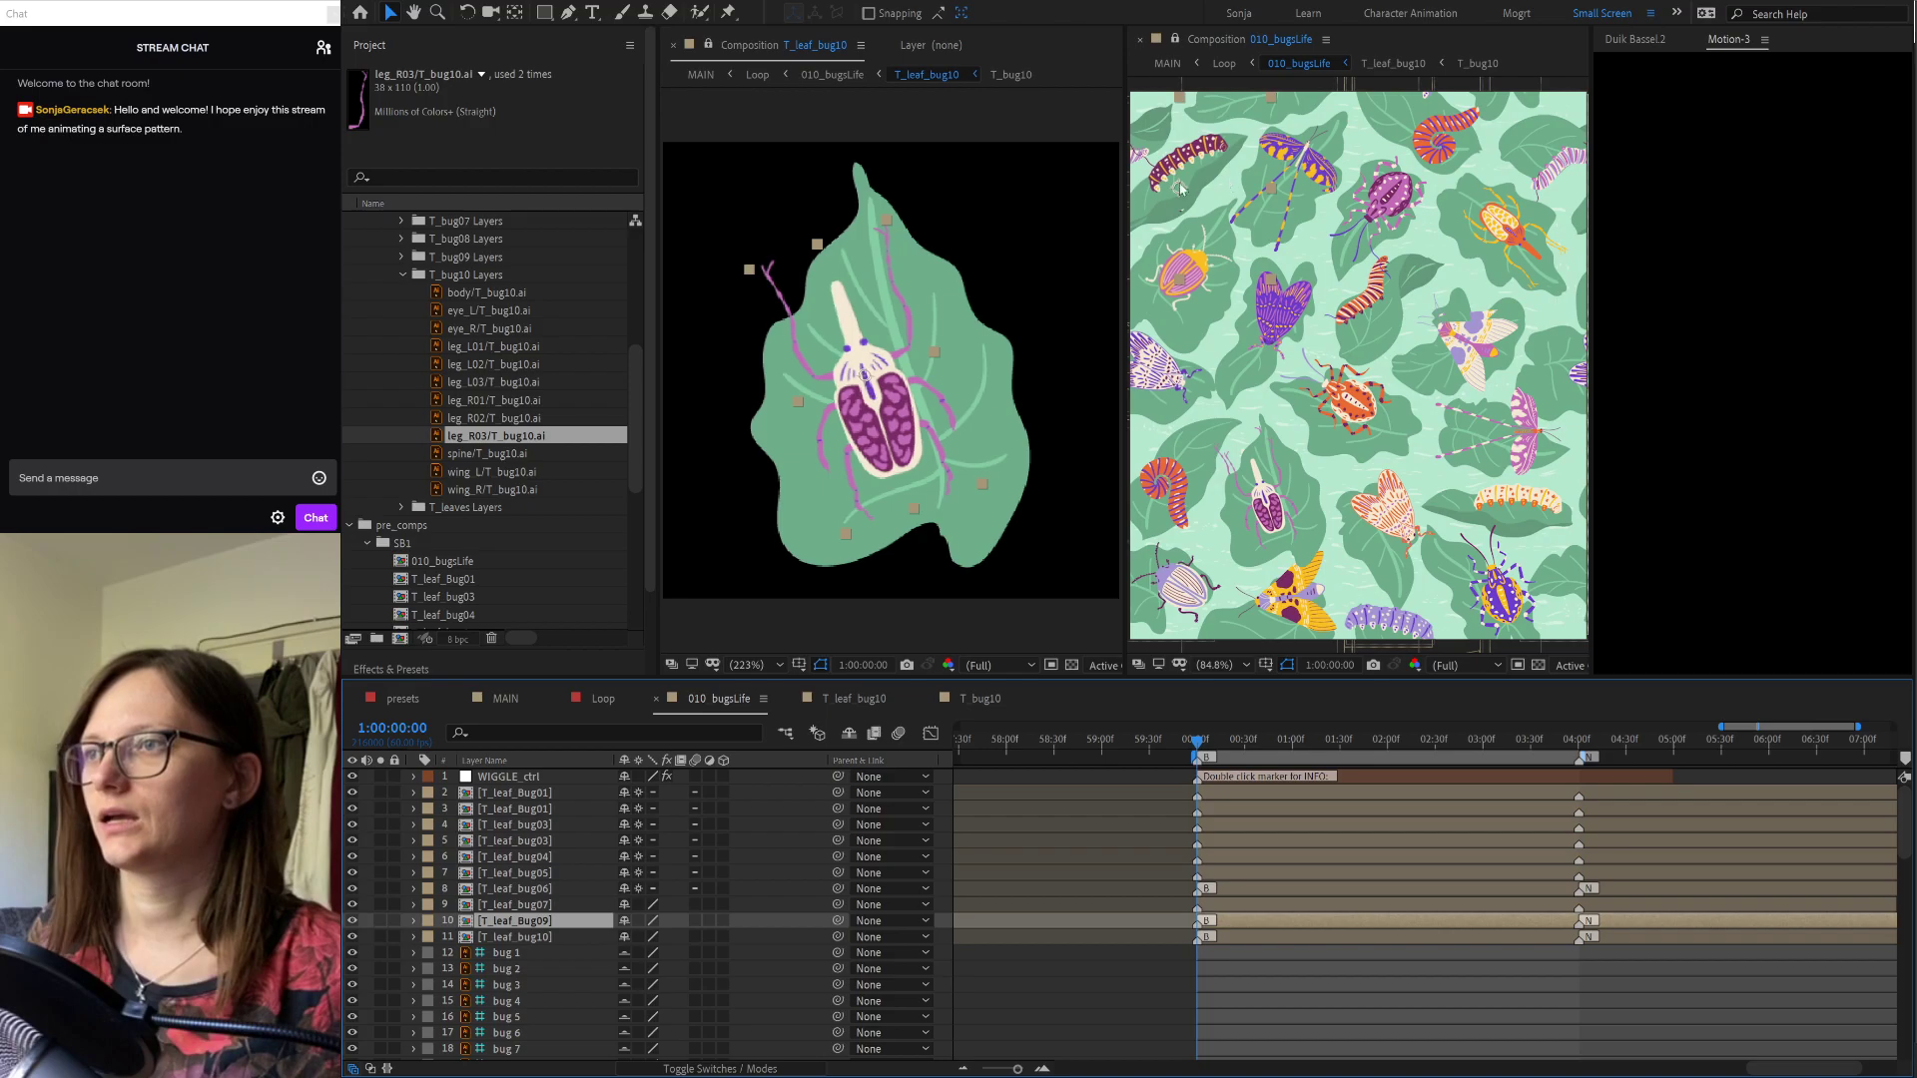
pyautogui.doubleClick(1153, 204)
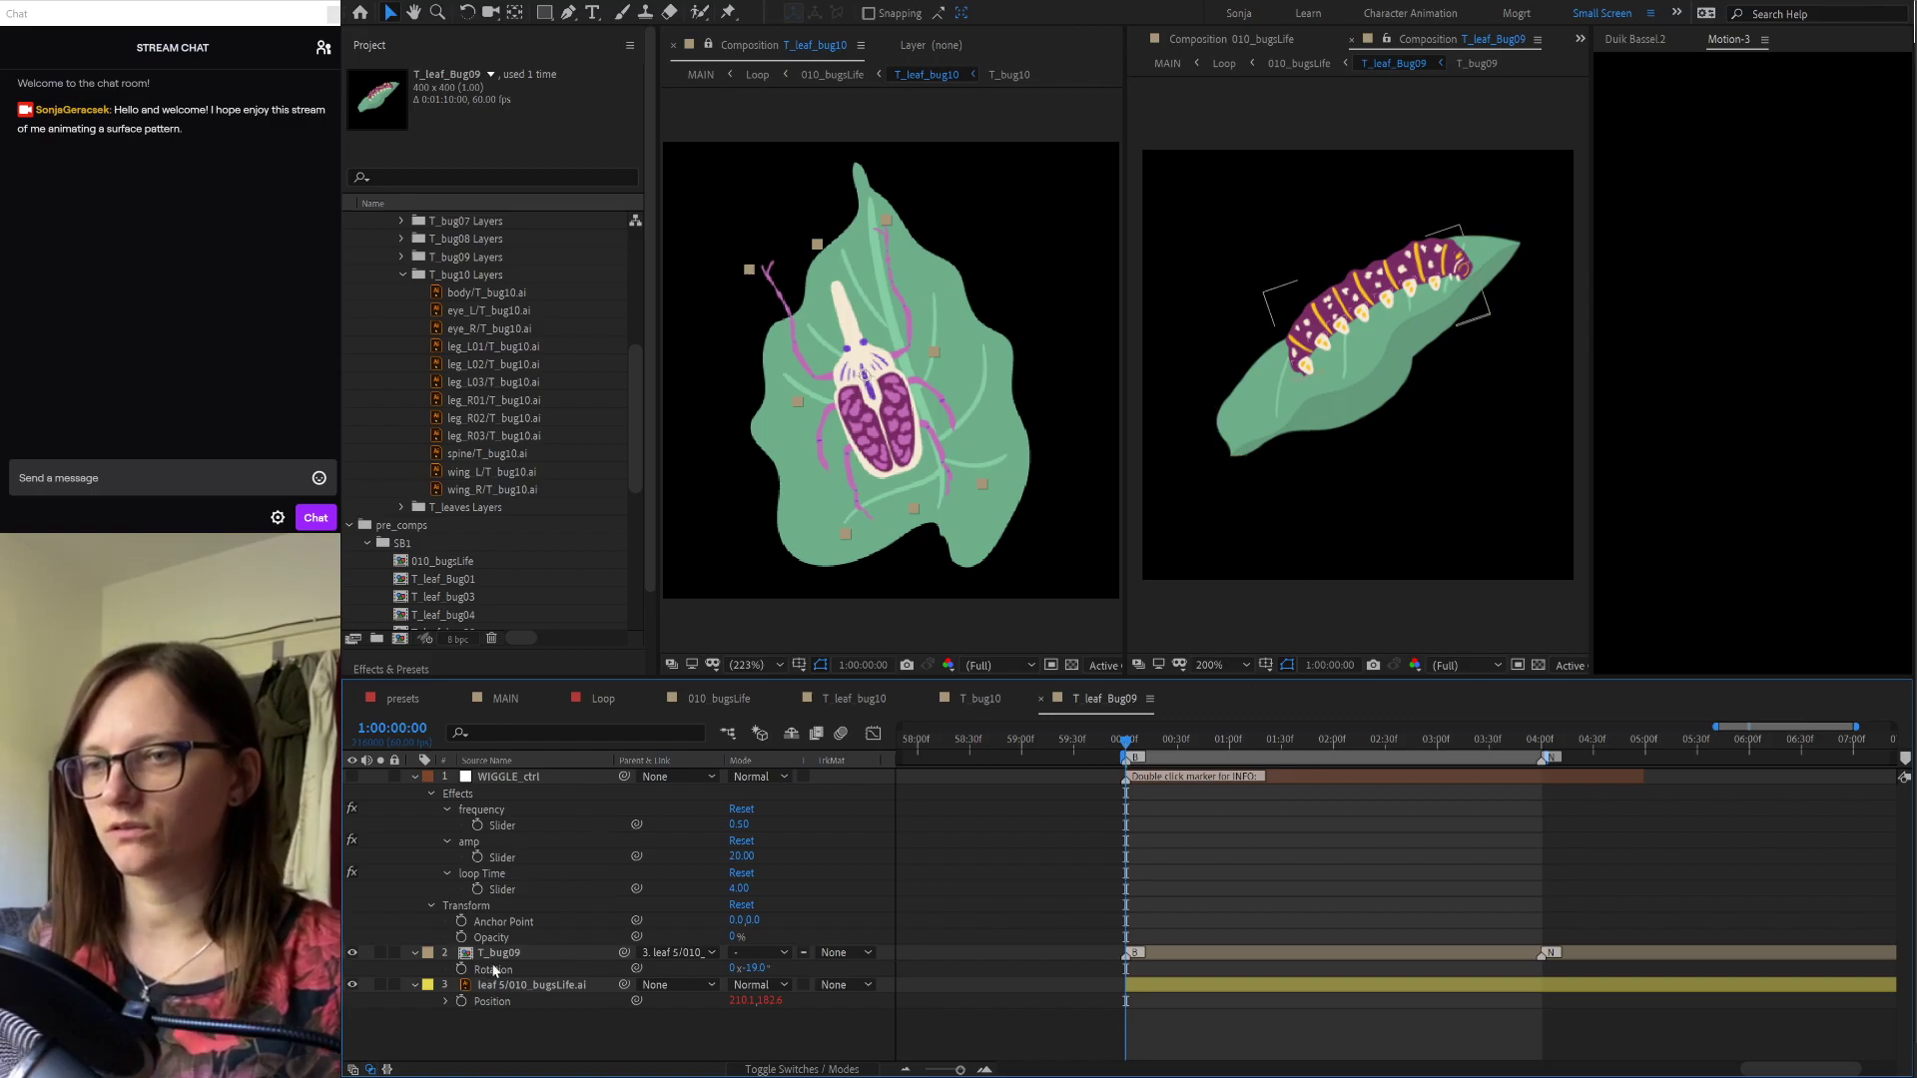
pyautogui.moveTo(623, 953); pyautogui.dragTo(569, 986)
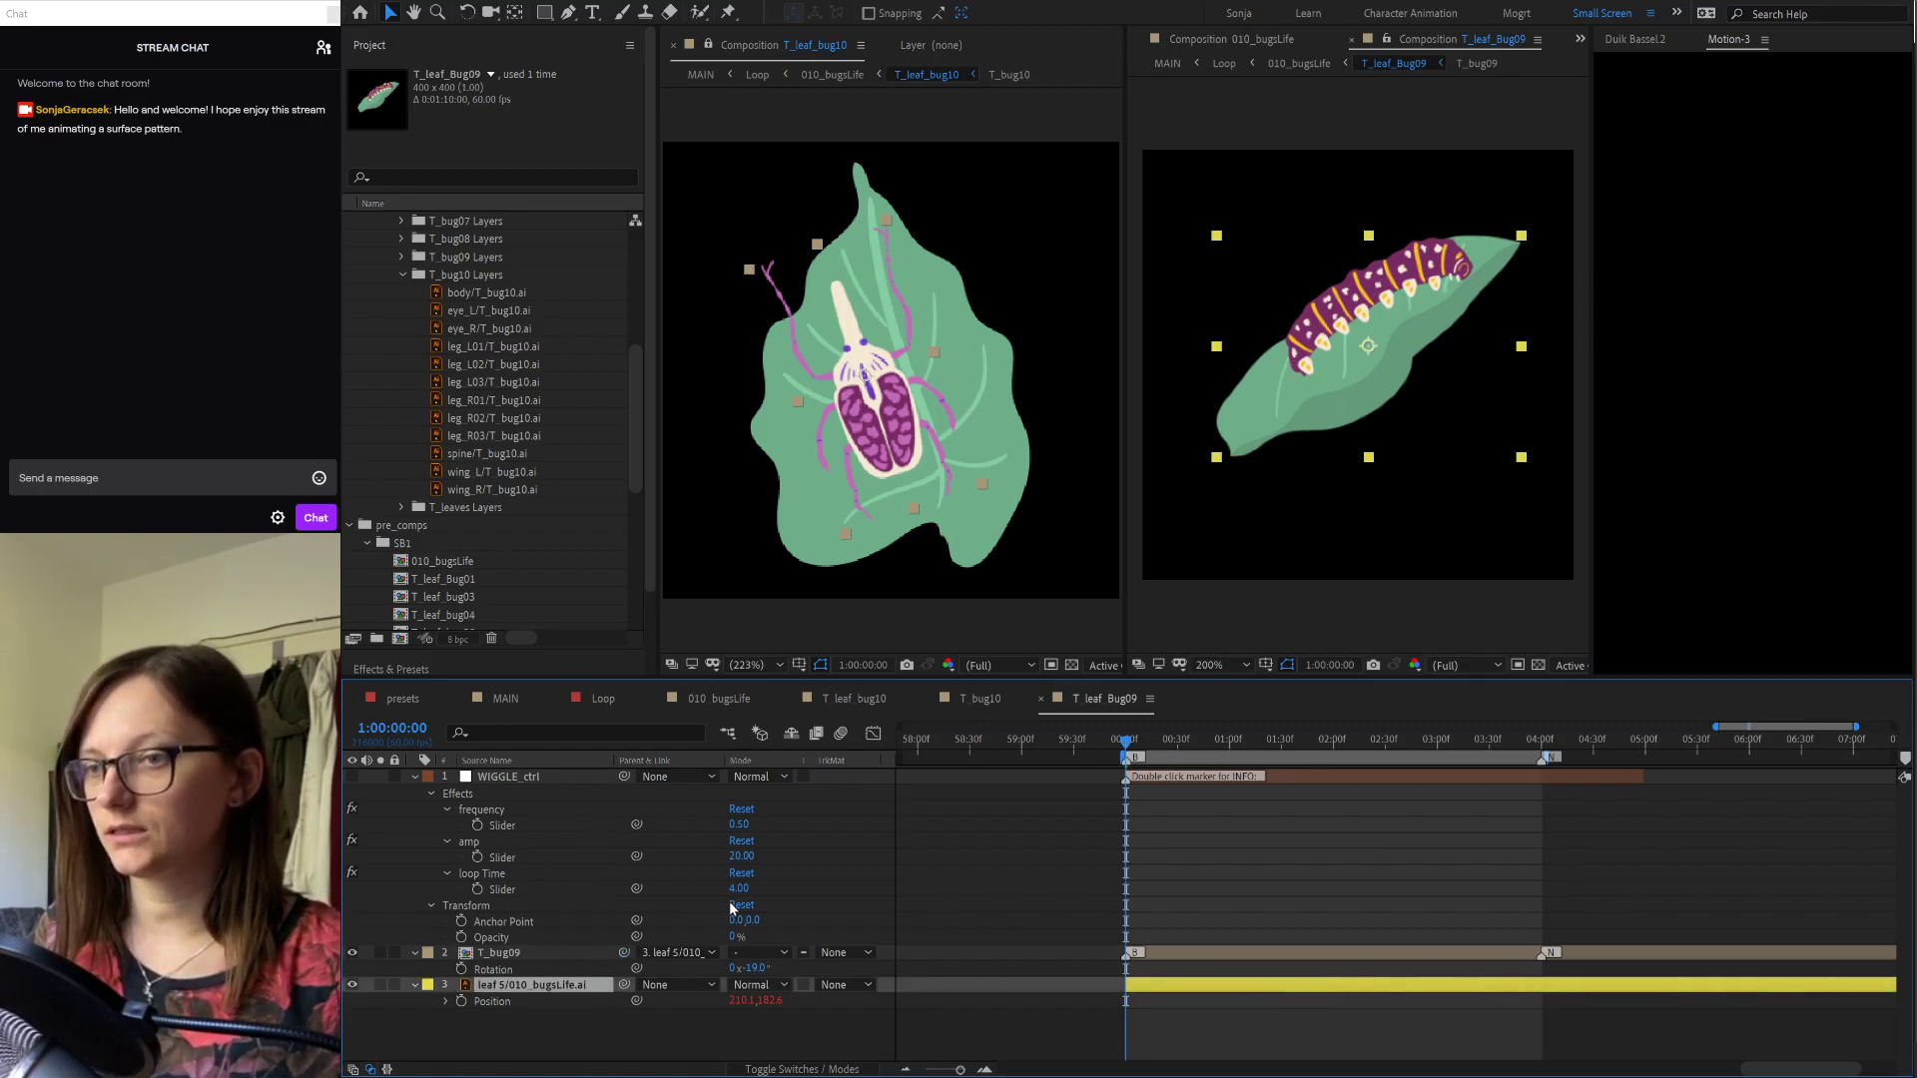
# Step: Go back to 010_bugsLife and nudge the T_leaf_bug10 layer slightly upward in the pattern
pyautogui.click(729, 697)
pyautogui.click(517, 939)
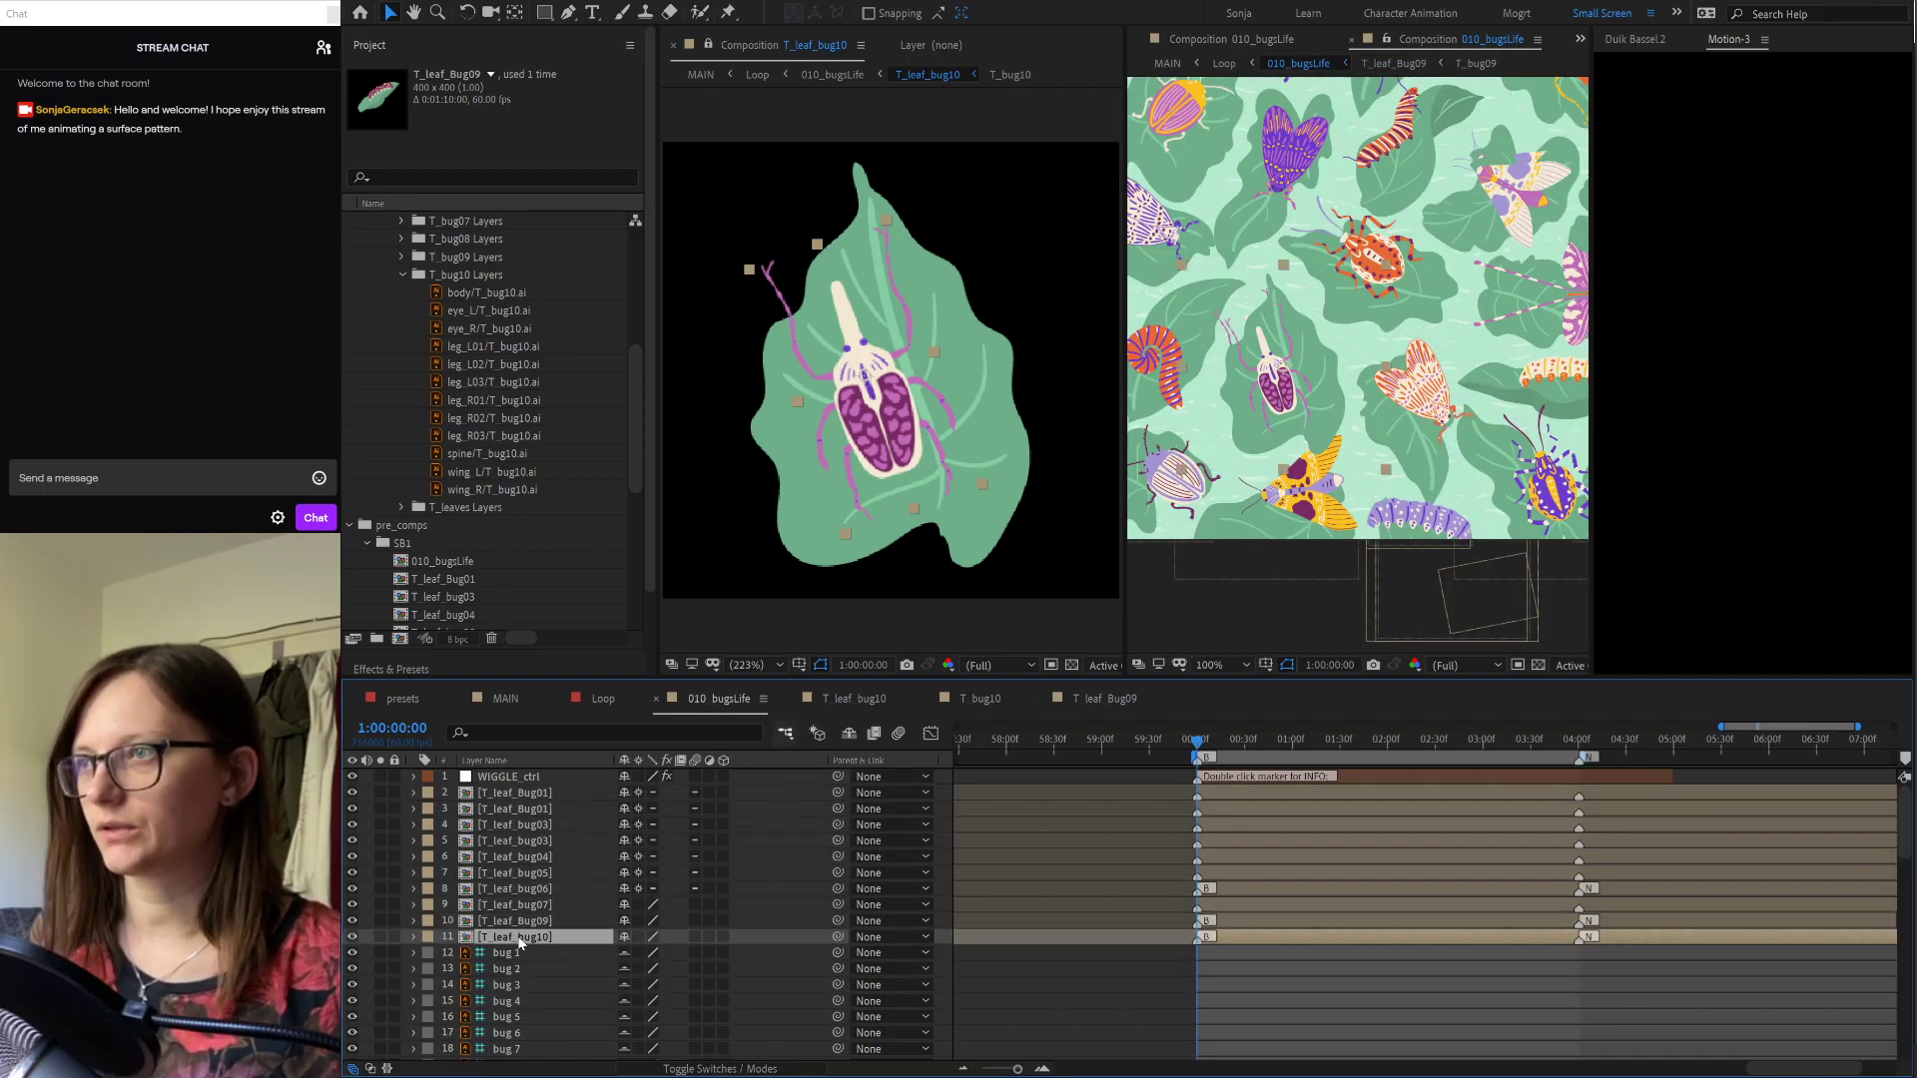
pyautogui.press('Return')
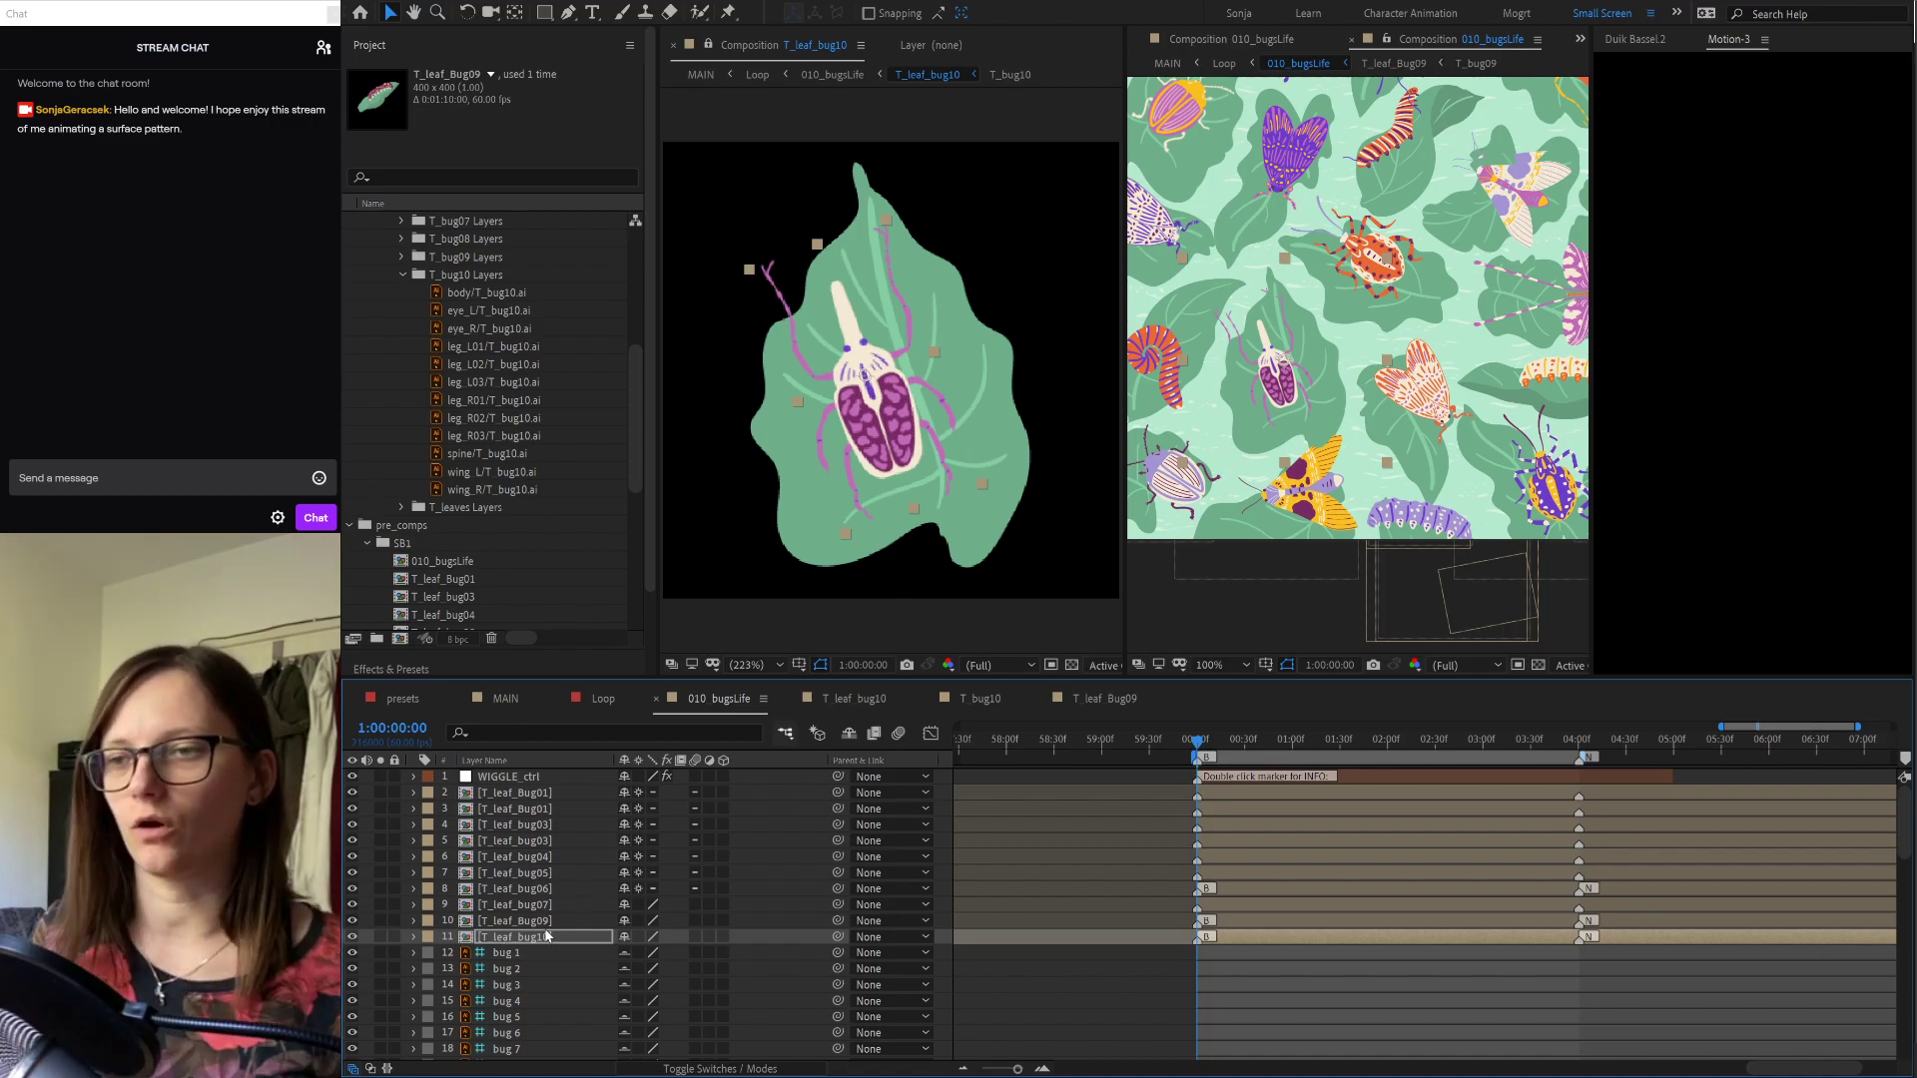
# Step: Select the T_leaf_Bug09 layer and examine its placement in the 010_bugsLife pattern, both overall and close up
pyautogui.click(519, 921)
pyautogui.scroll(-2, 1392, 296)
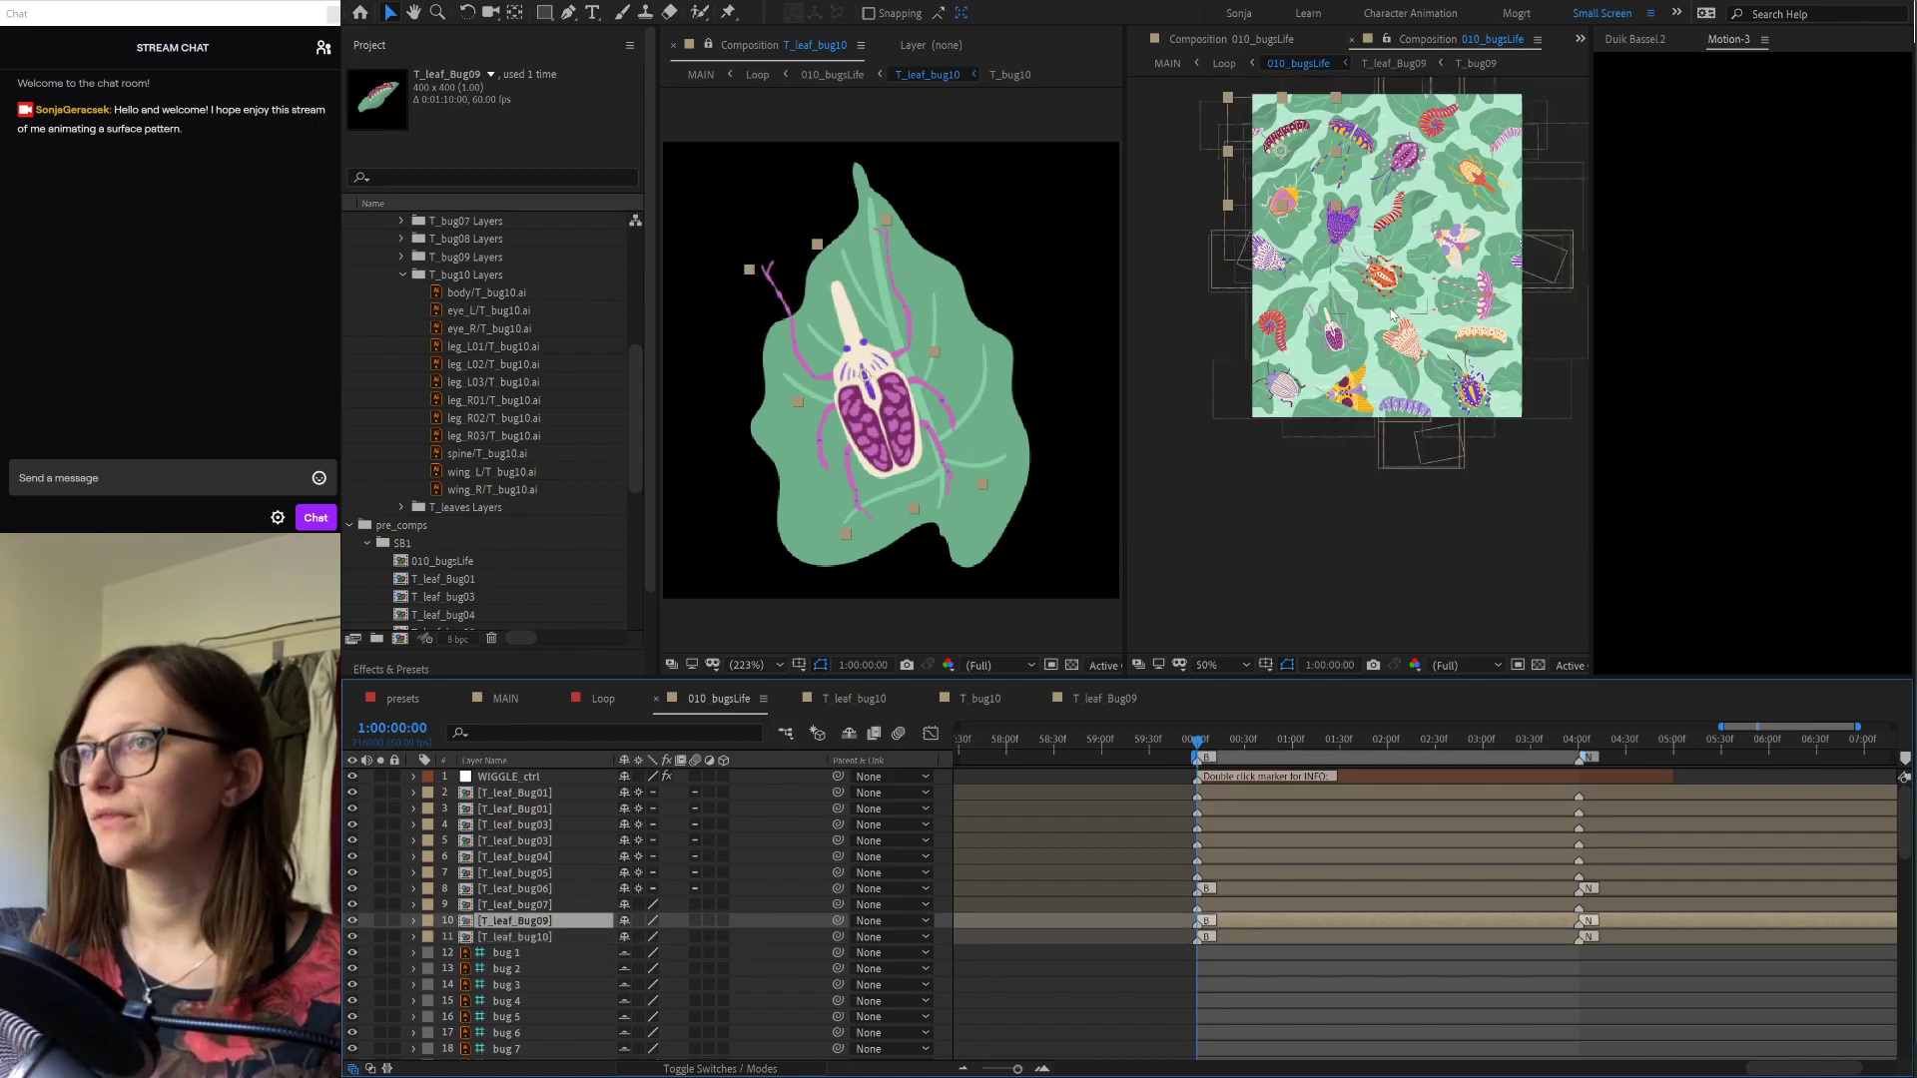
pyautogui.scroll(2, 1358, 172)
pyautogui.moveTo(1358, 171); pyautogui.dragTo(1404, 305)
pyautogui.scroll(-2, 1422, 334)
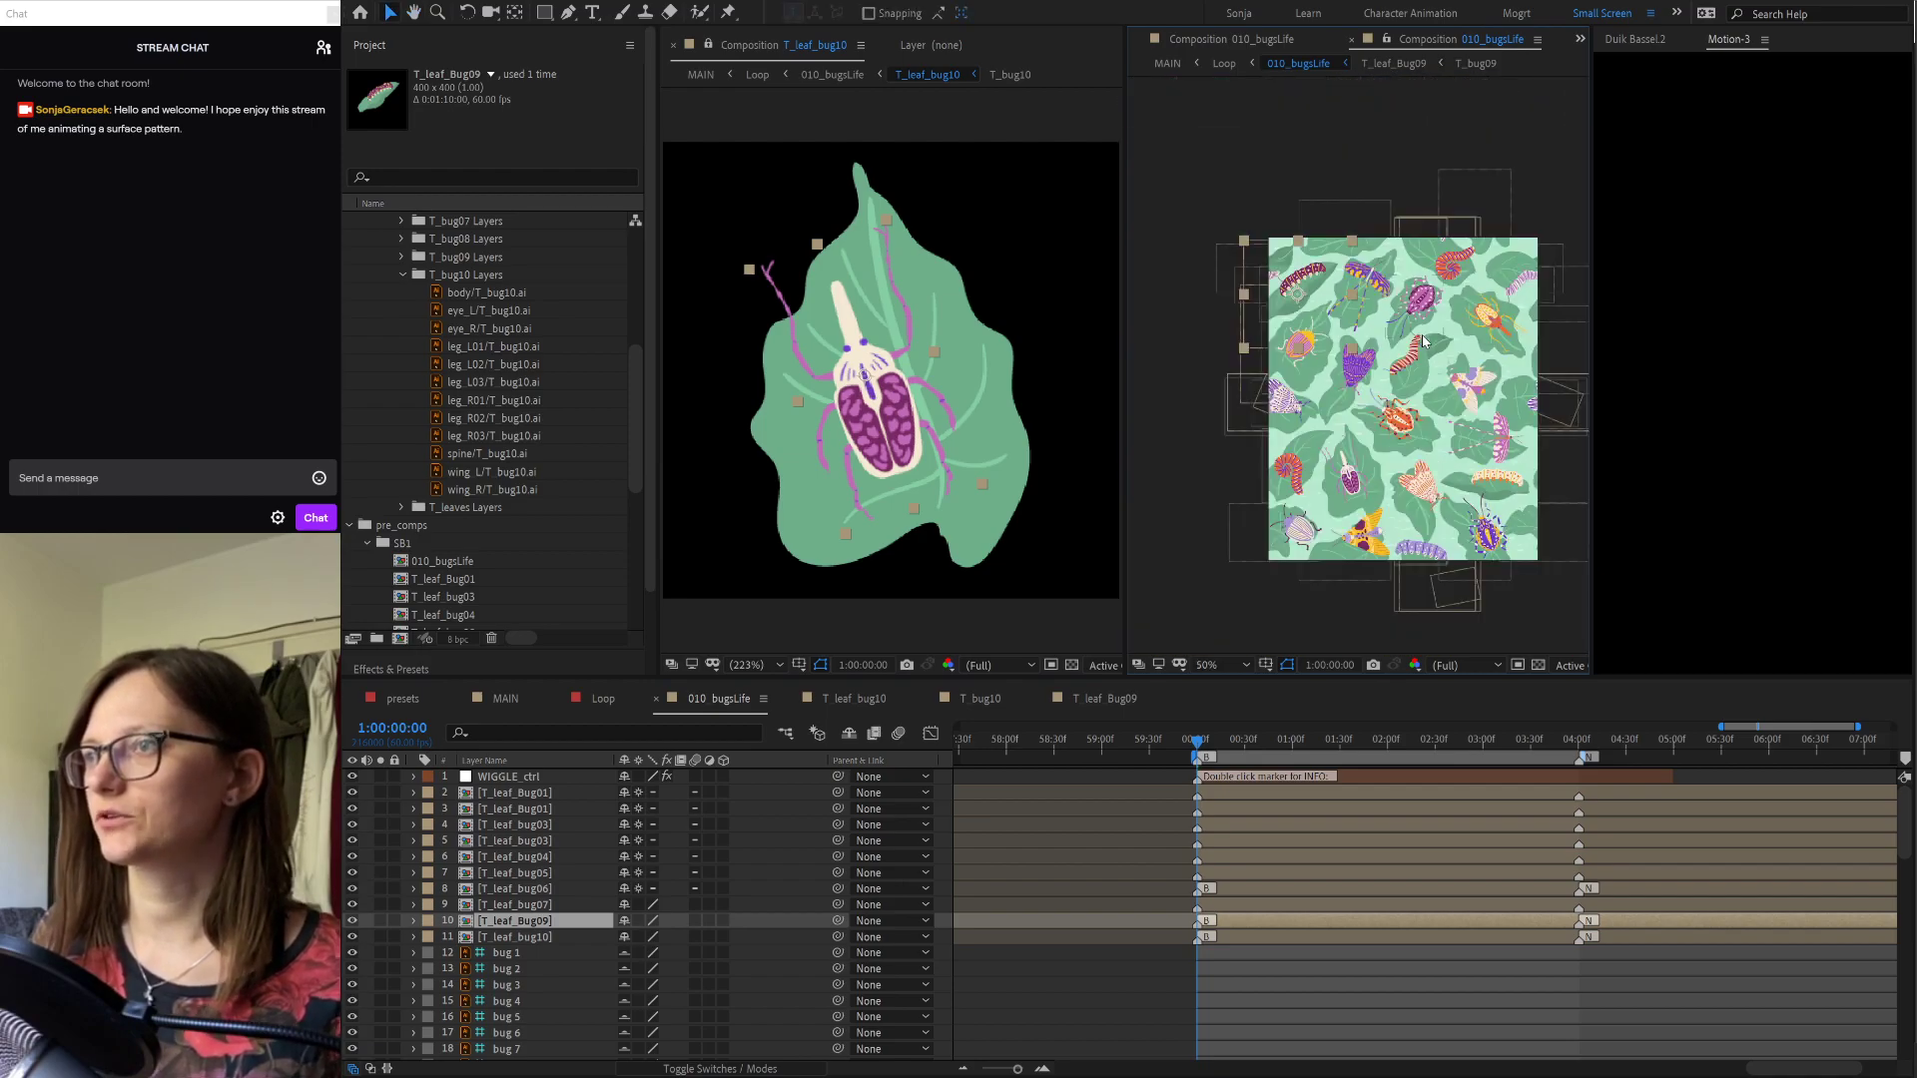
pyautogui.scroll(2, 1422, 333)
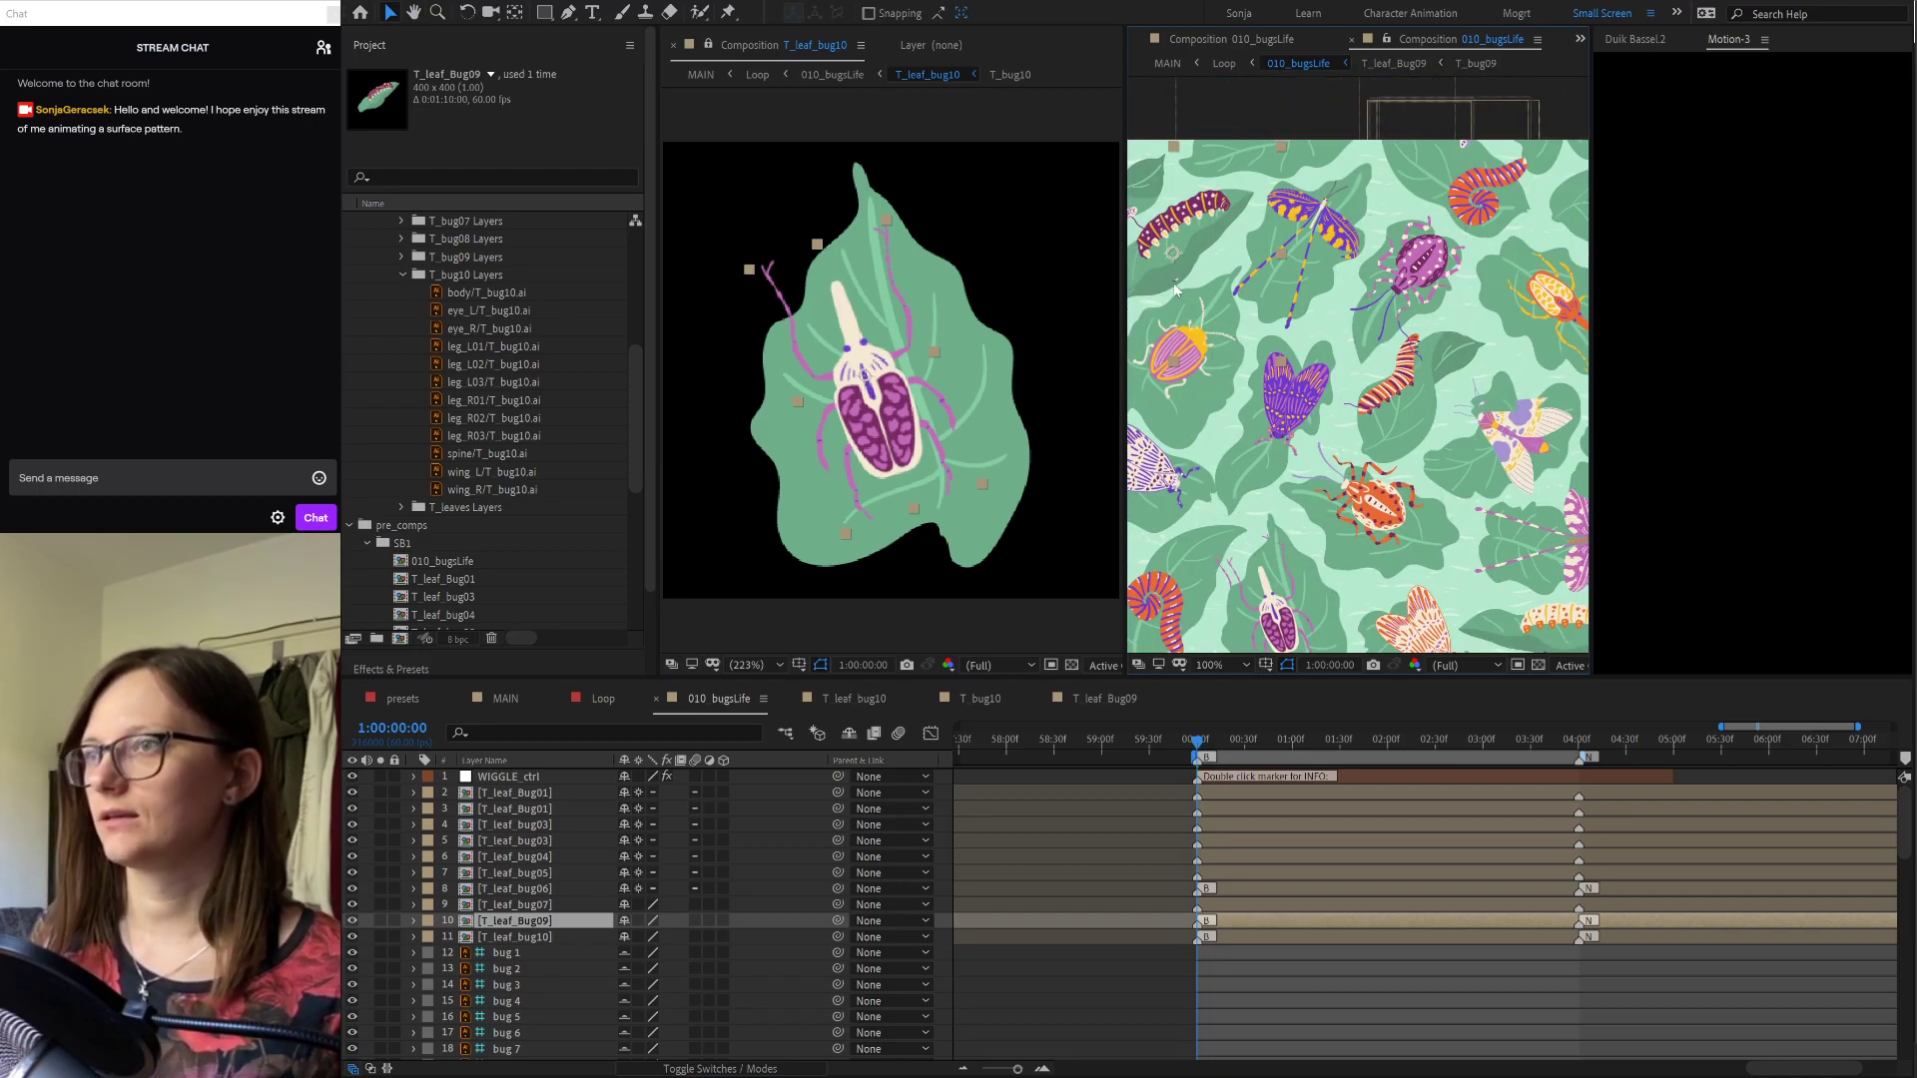
# Step: Duplicate the T_leaf_Bug09 layer and place the copy directly below the original in the layer stack
pyautogui.press('p')
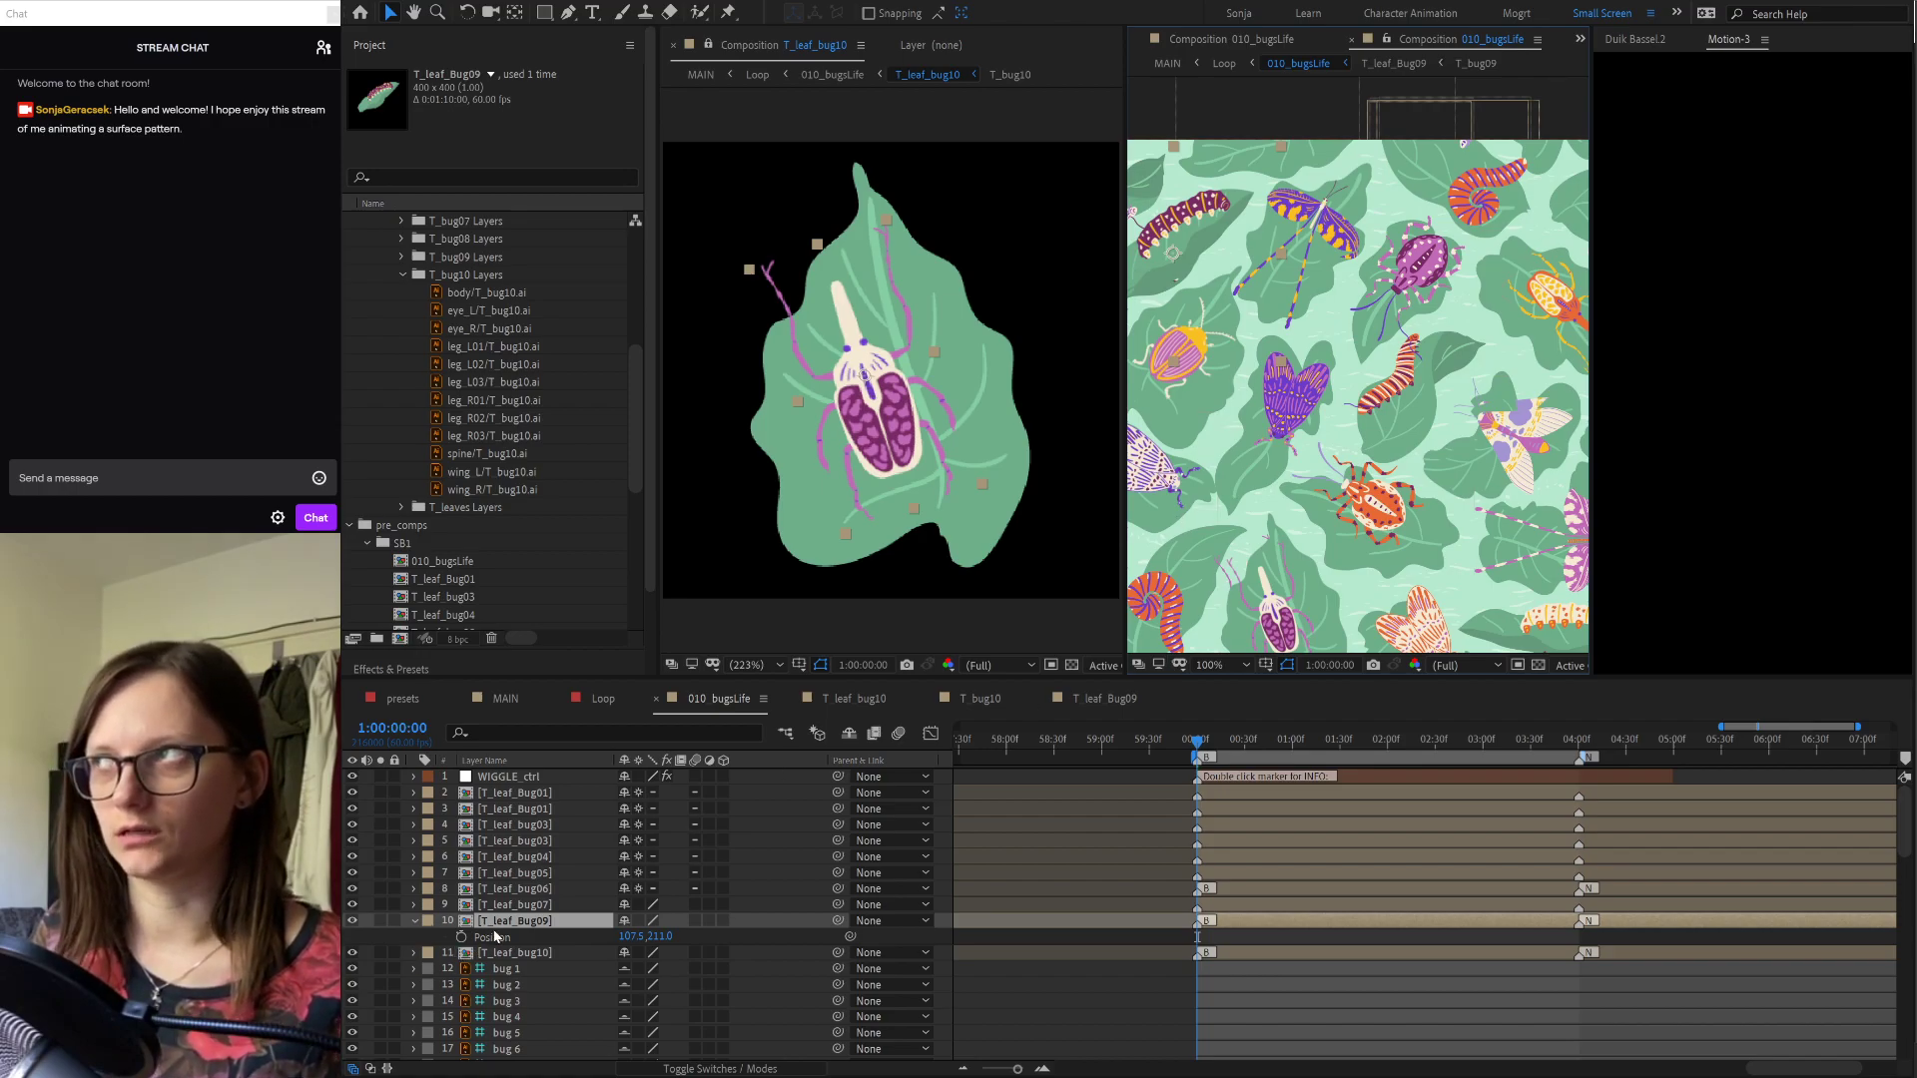
pyautogui.click(631, 937)
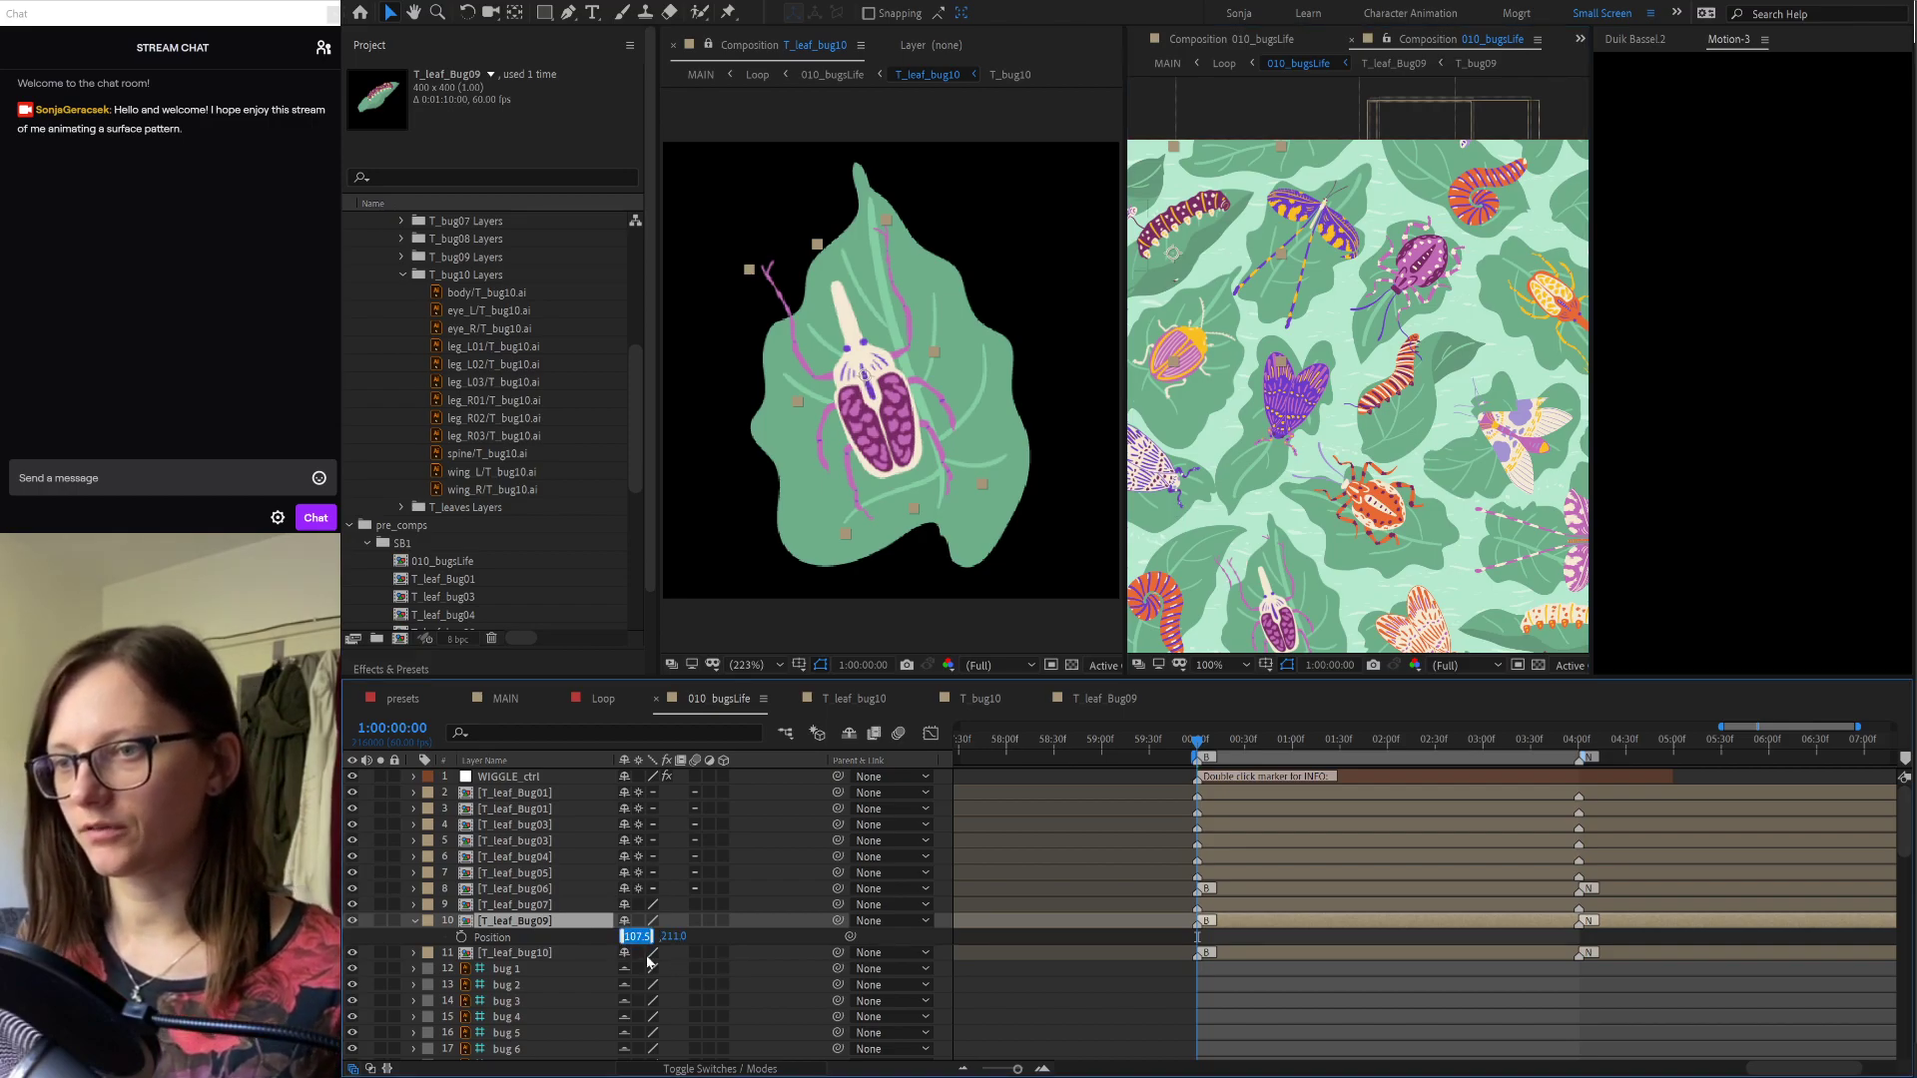
pyautogui.click(543, 926)
pyautogui.hotkey('ctrl', 'd')
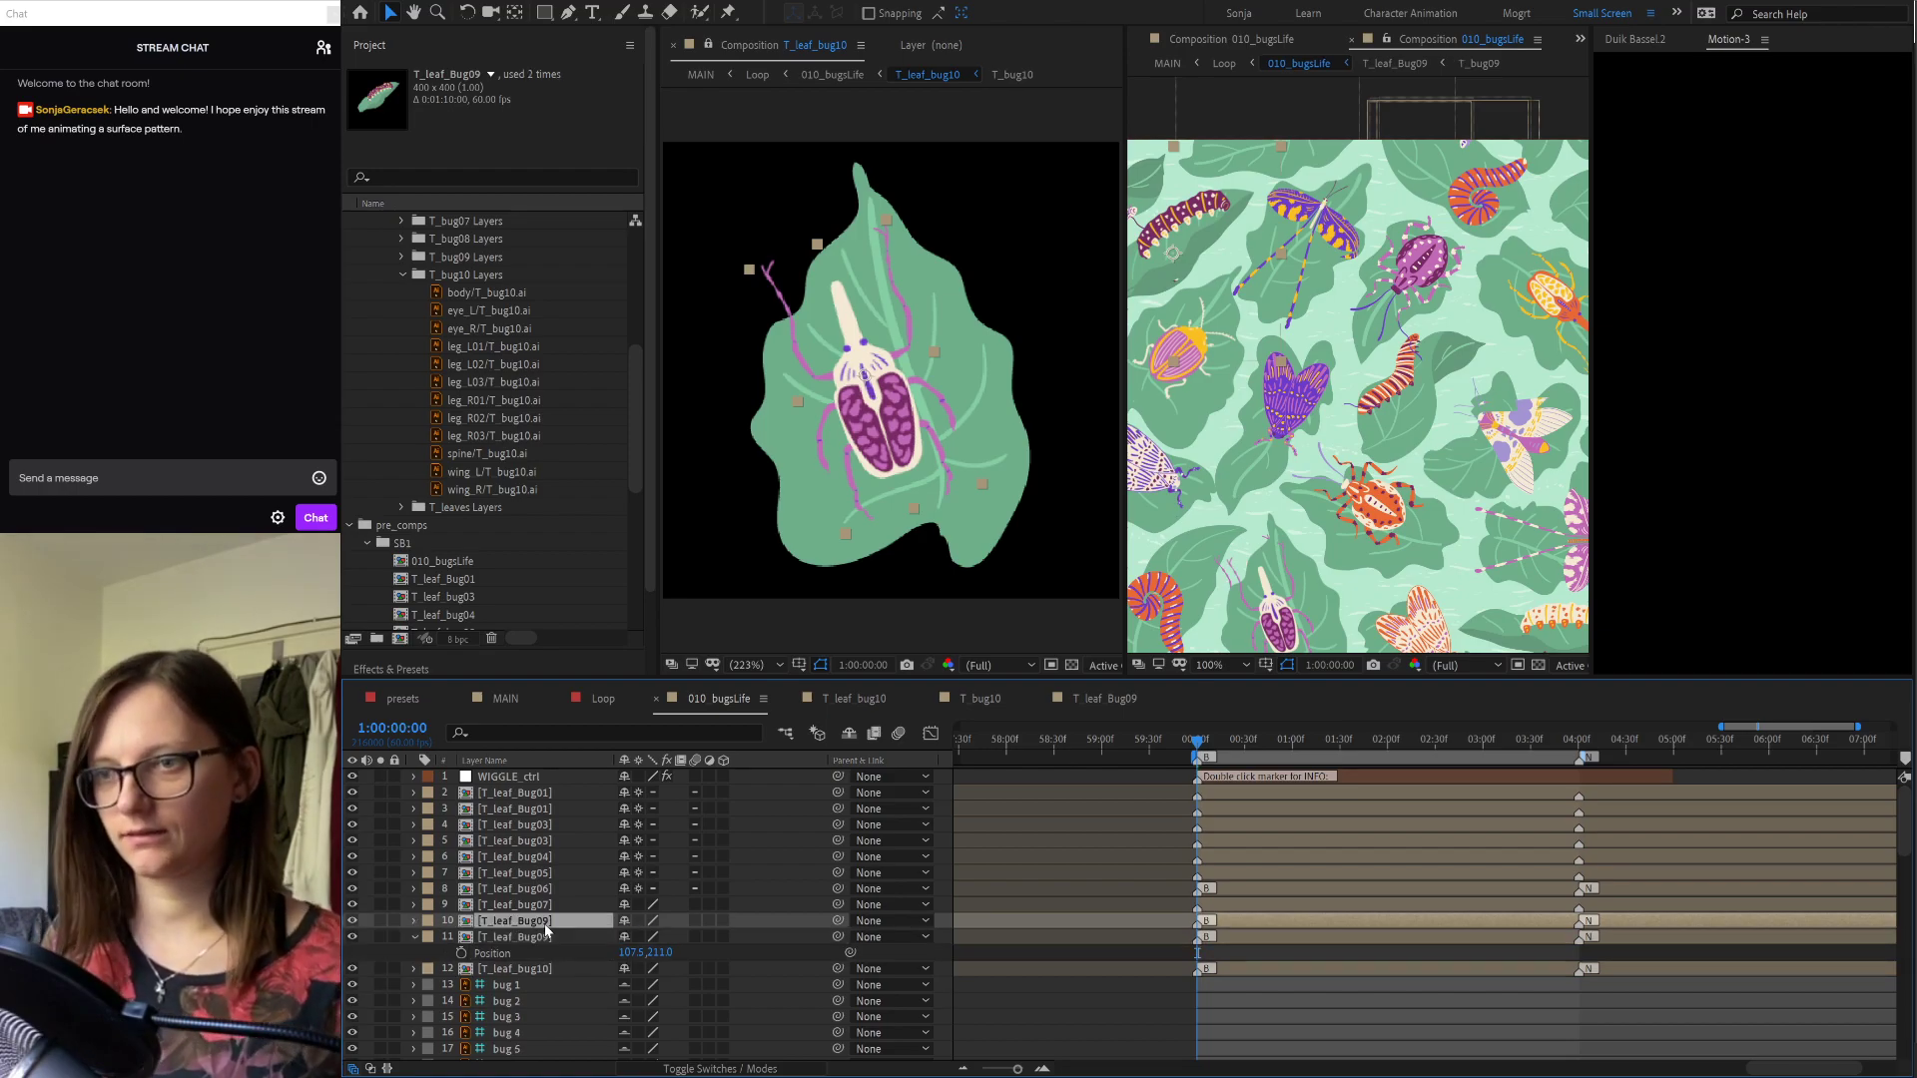
pyautogui.moveTo(546, 928); pyautogui.dragTo(519, 975)
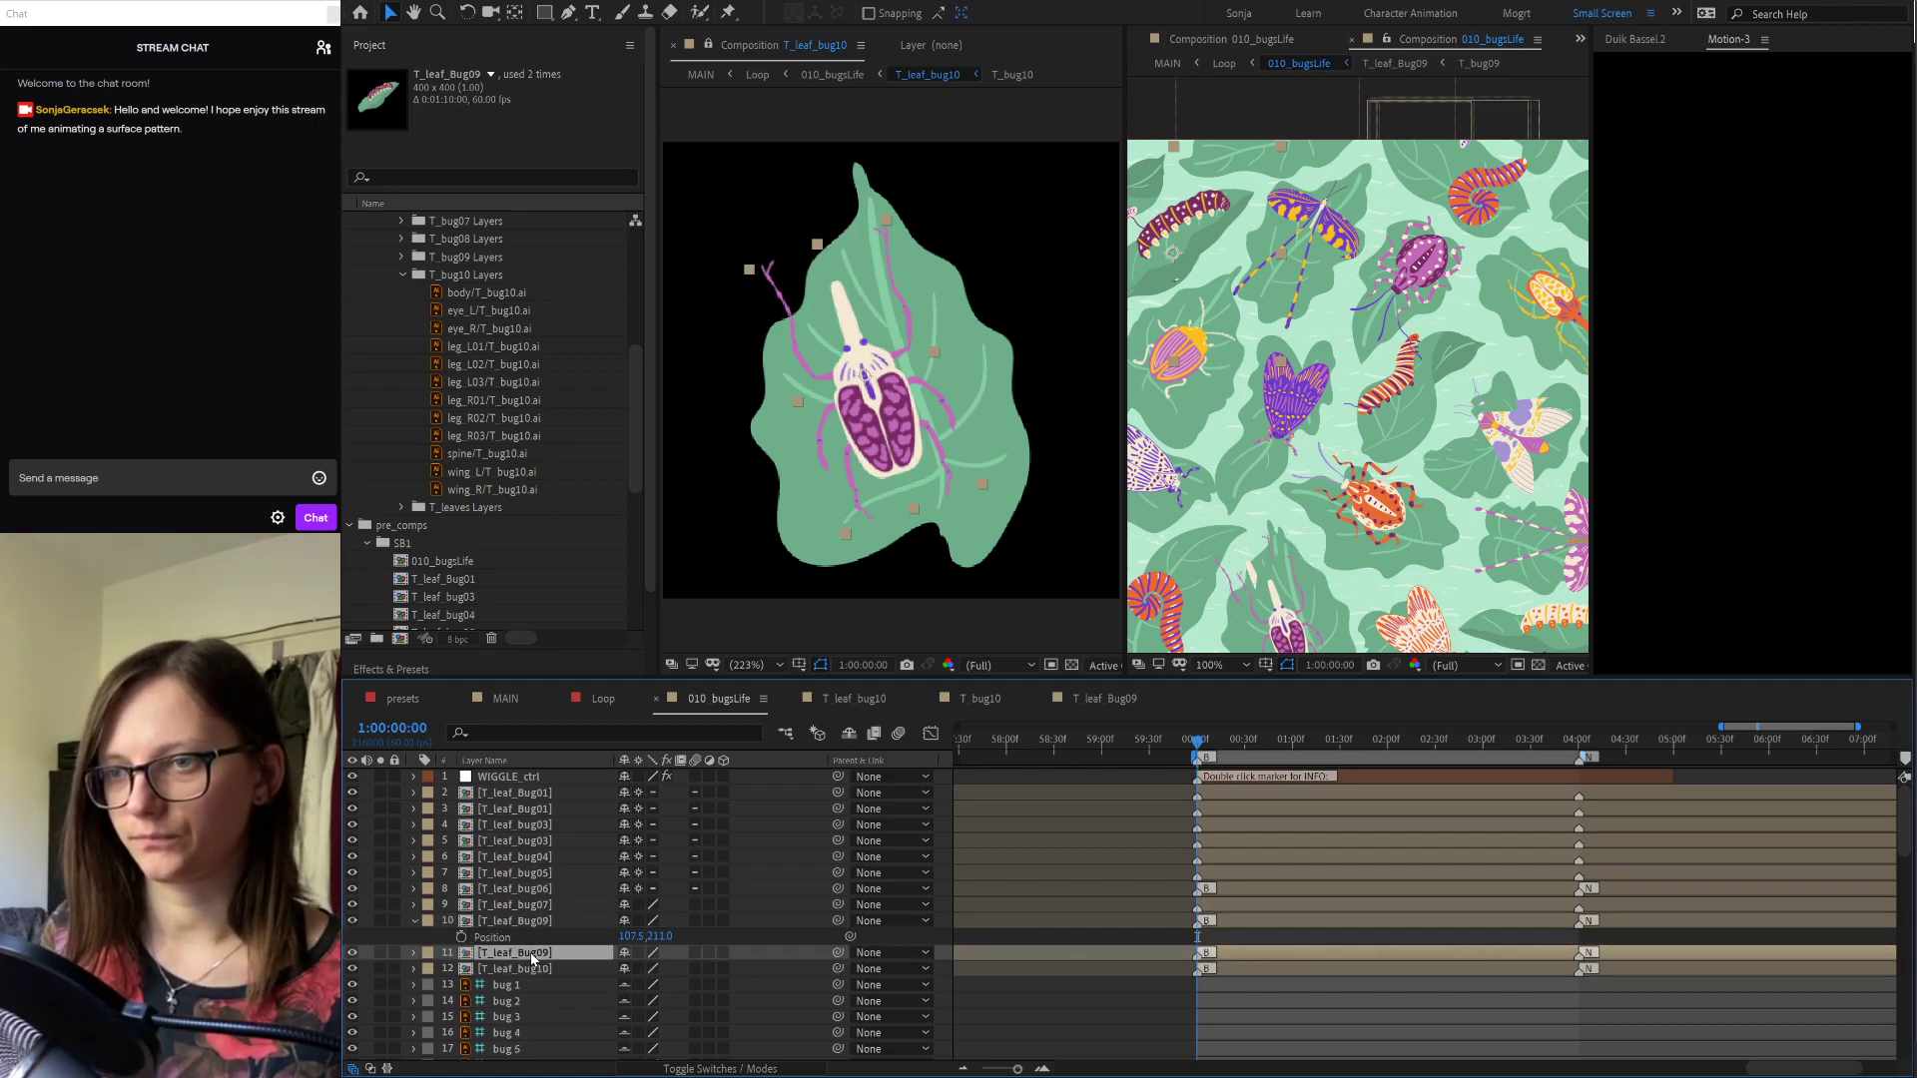
# Step: Set the X position of the lower T_leaf_Bug09 layer to 1107.5
pyautogui.press('p')
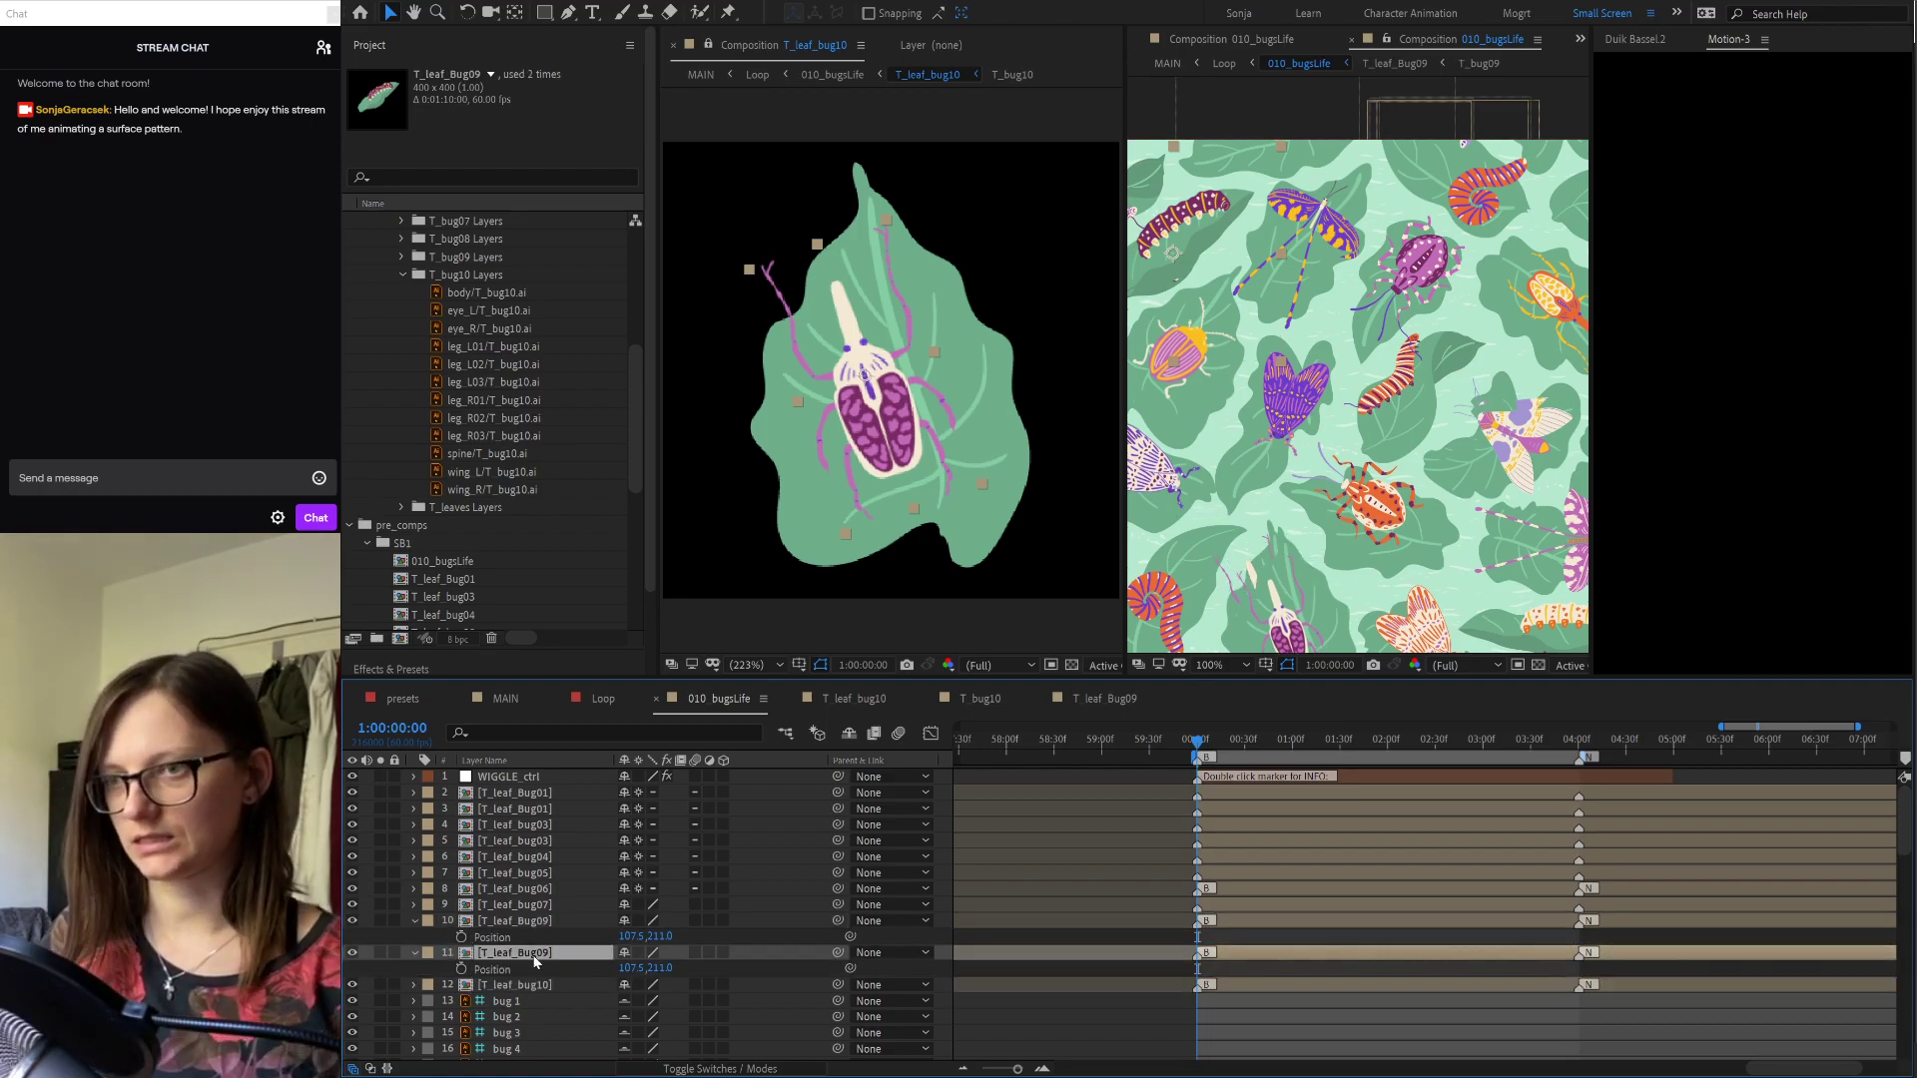
pyautogui.click(631, 967)
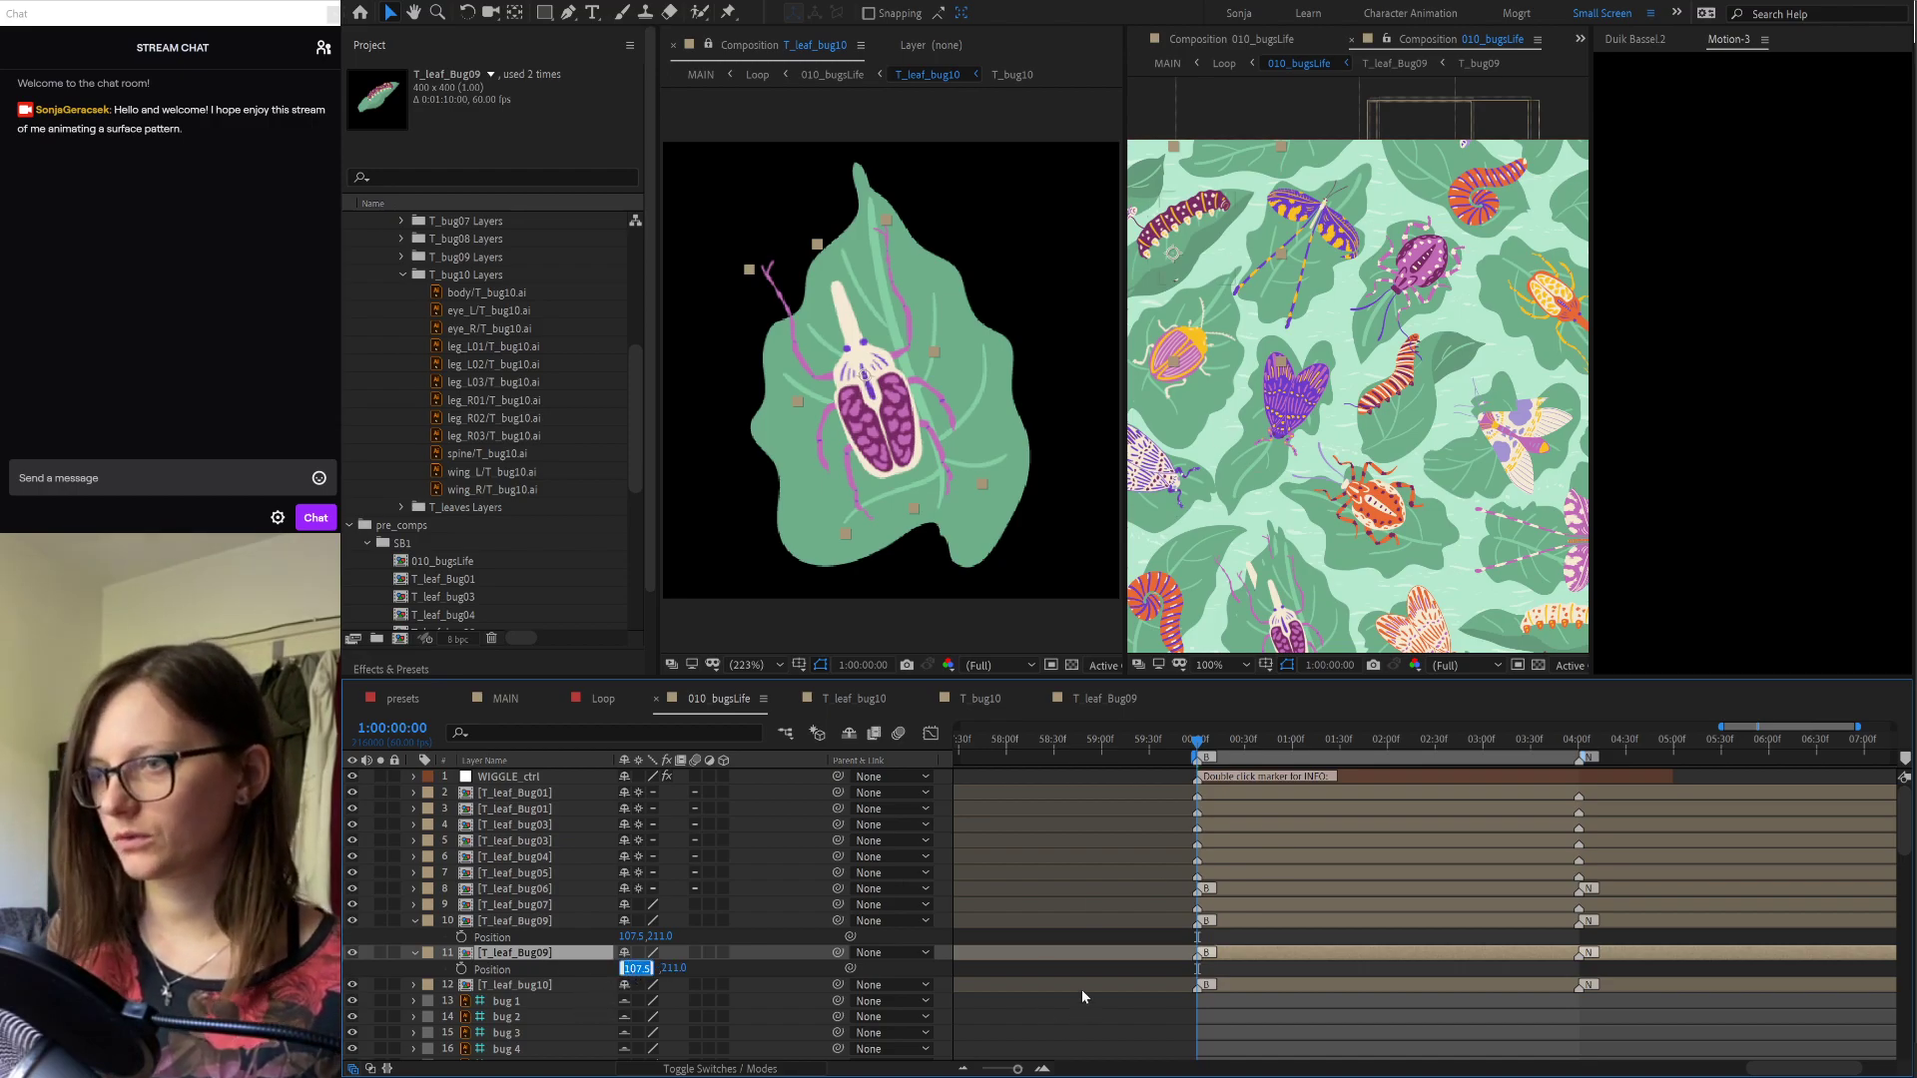
pyautogui.press('Return')
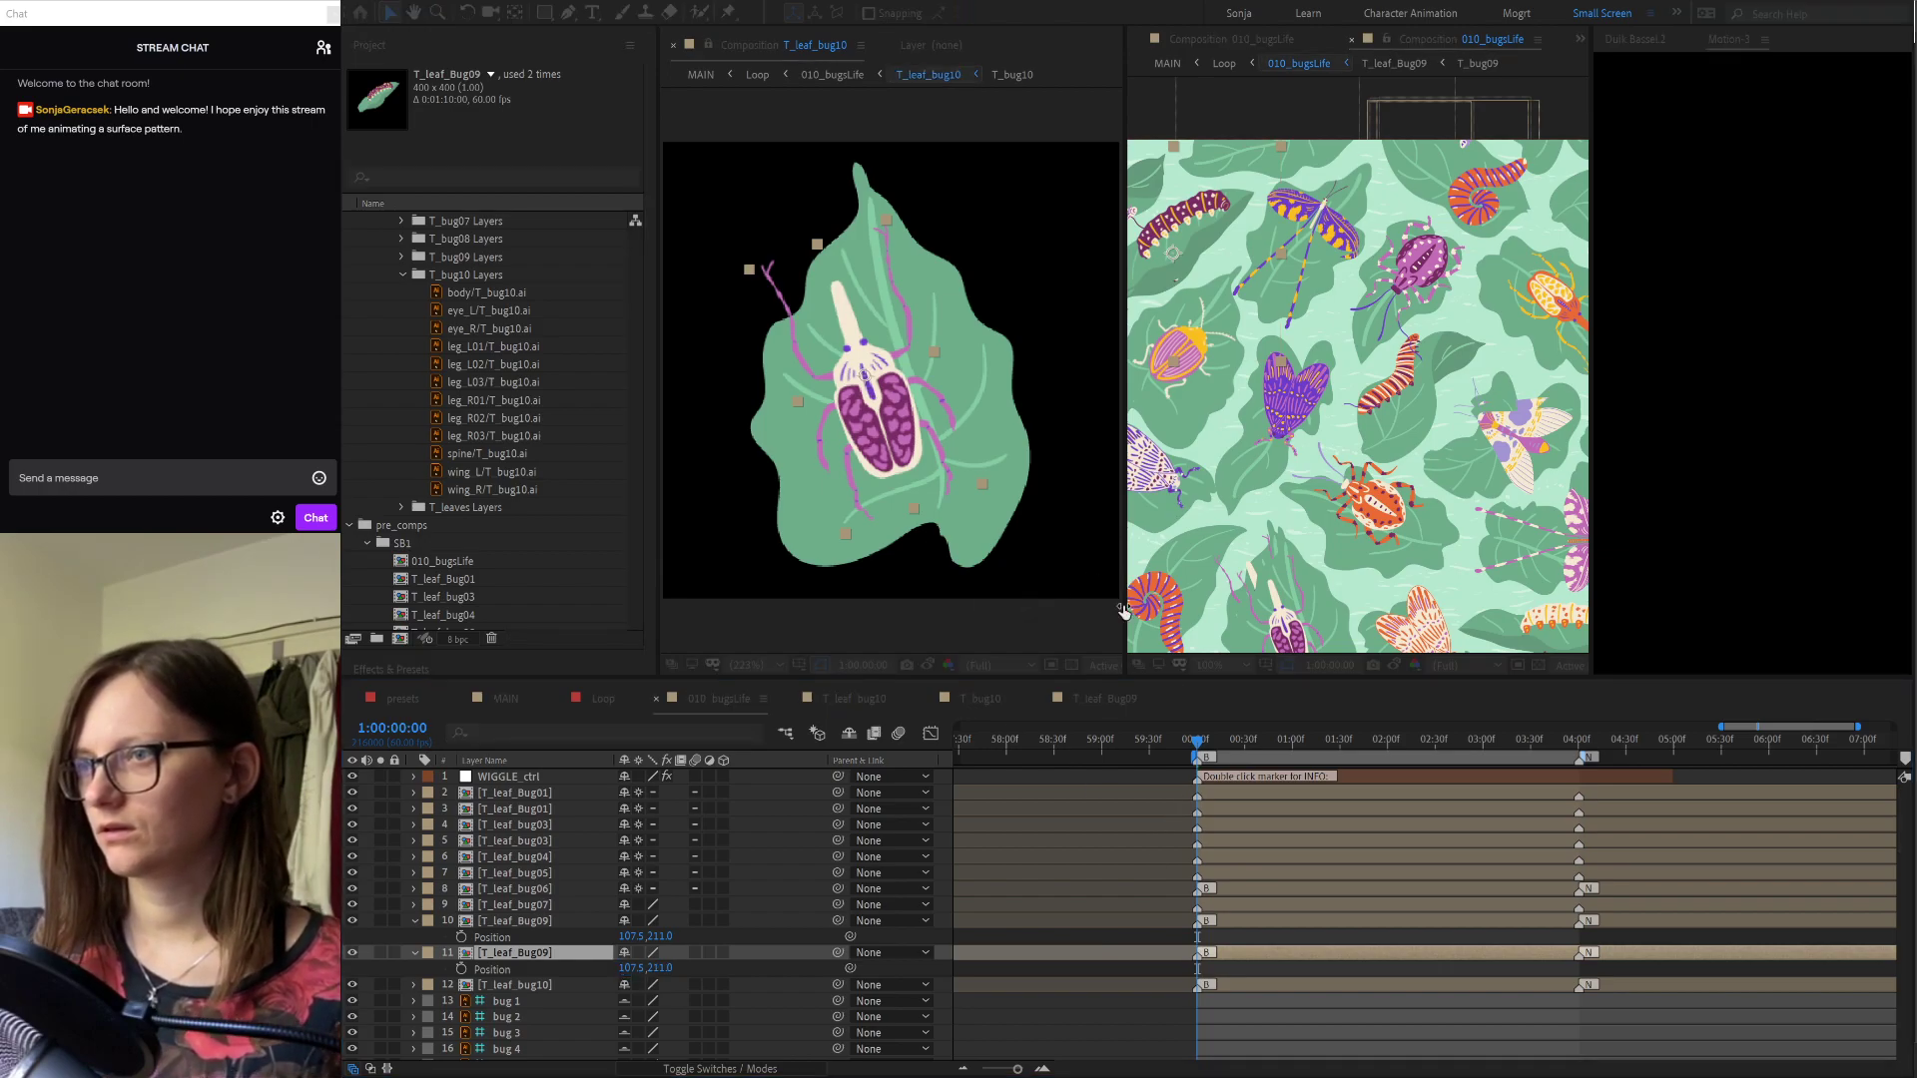
pyautogui.click(624, 971)
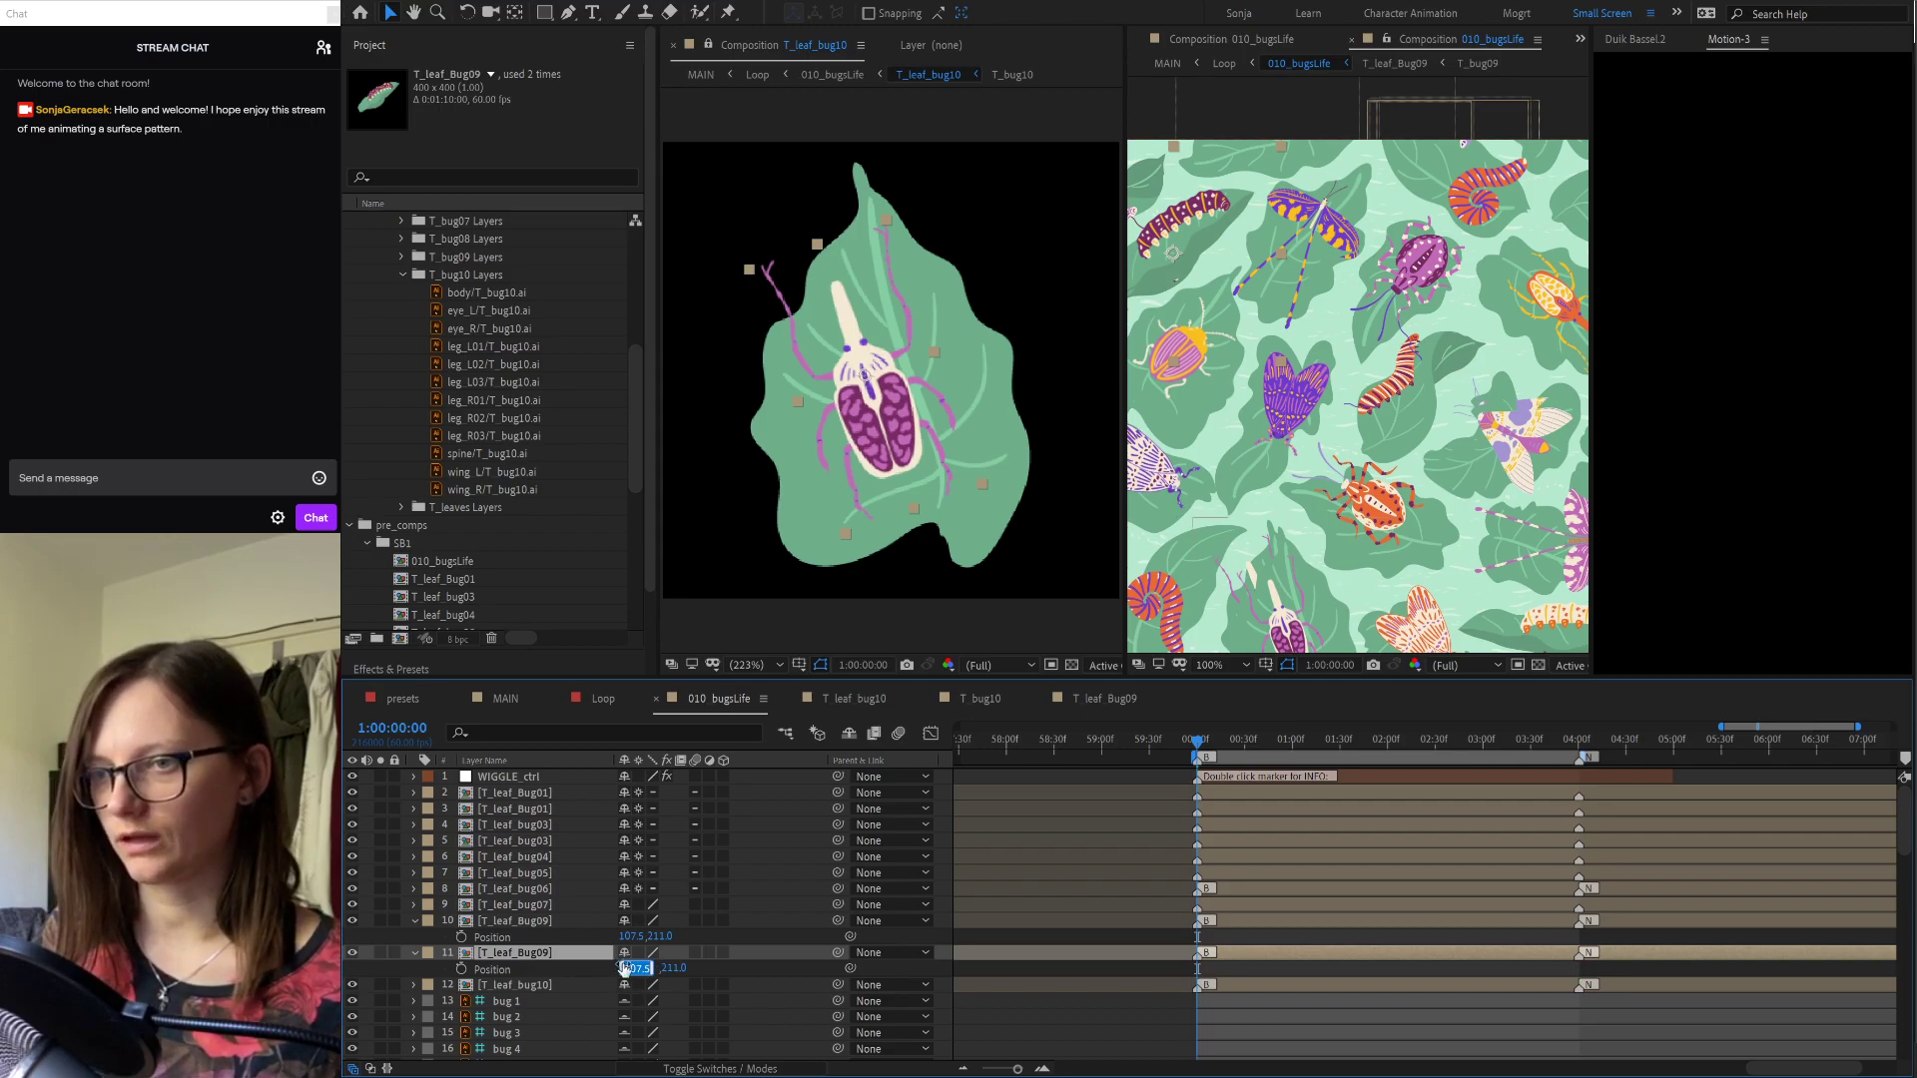
pyautogui.press('Home')
pyautogui.write('1')
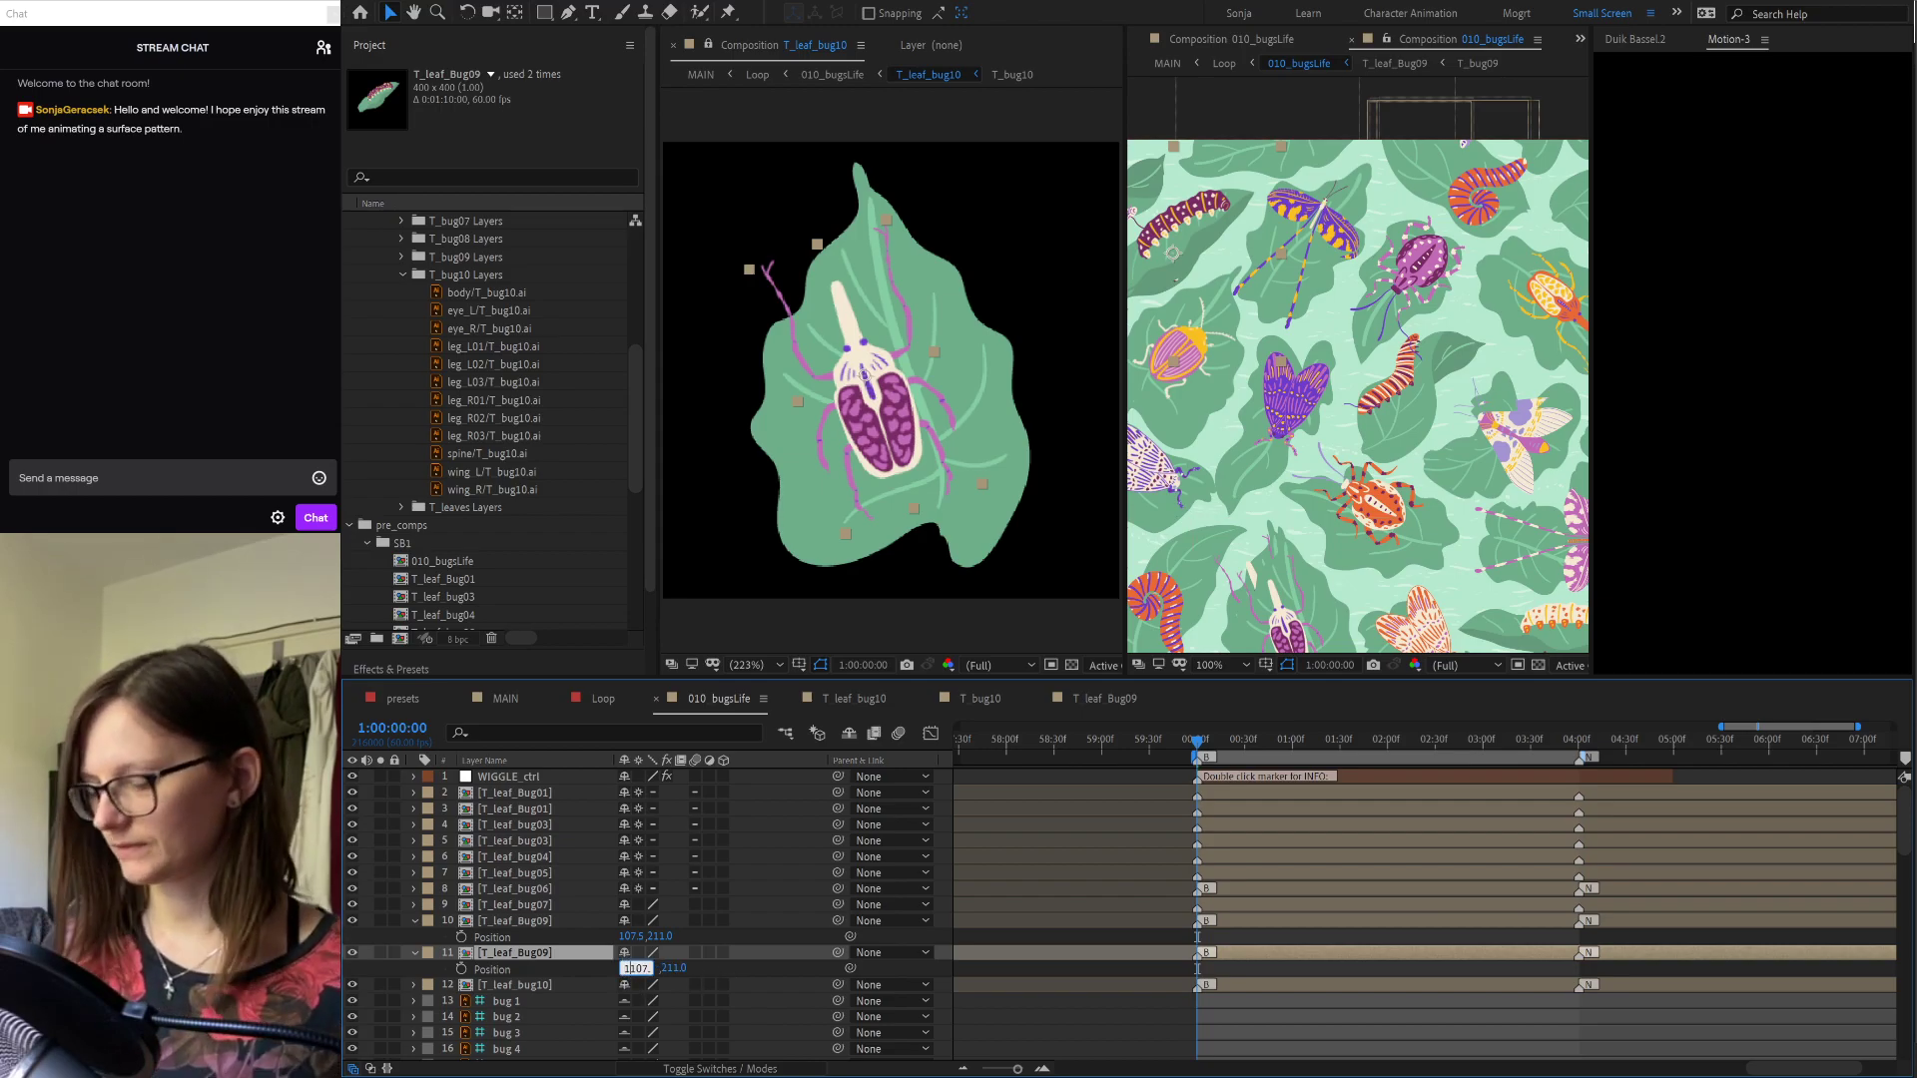
pyautogui.press('Return')
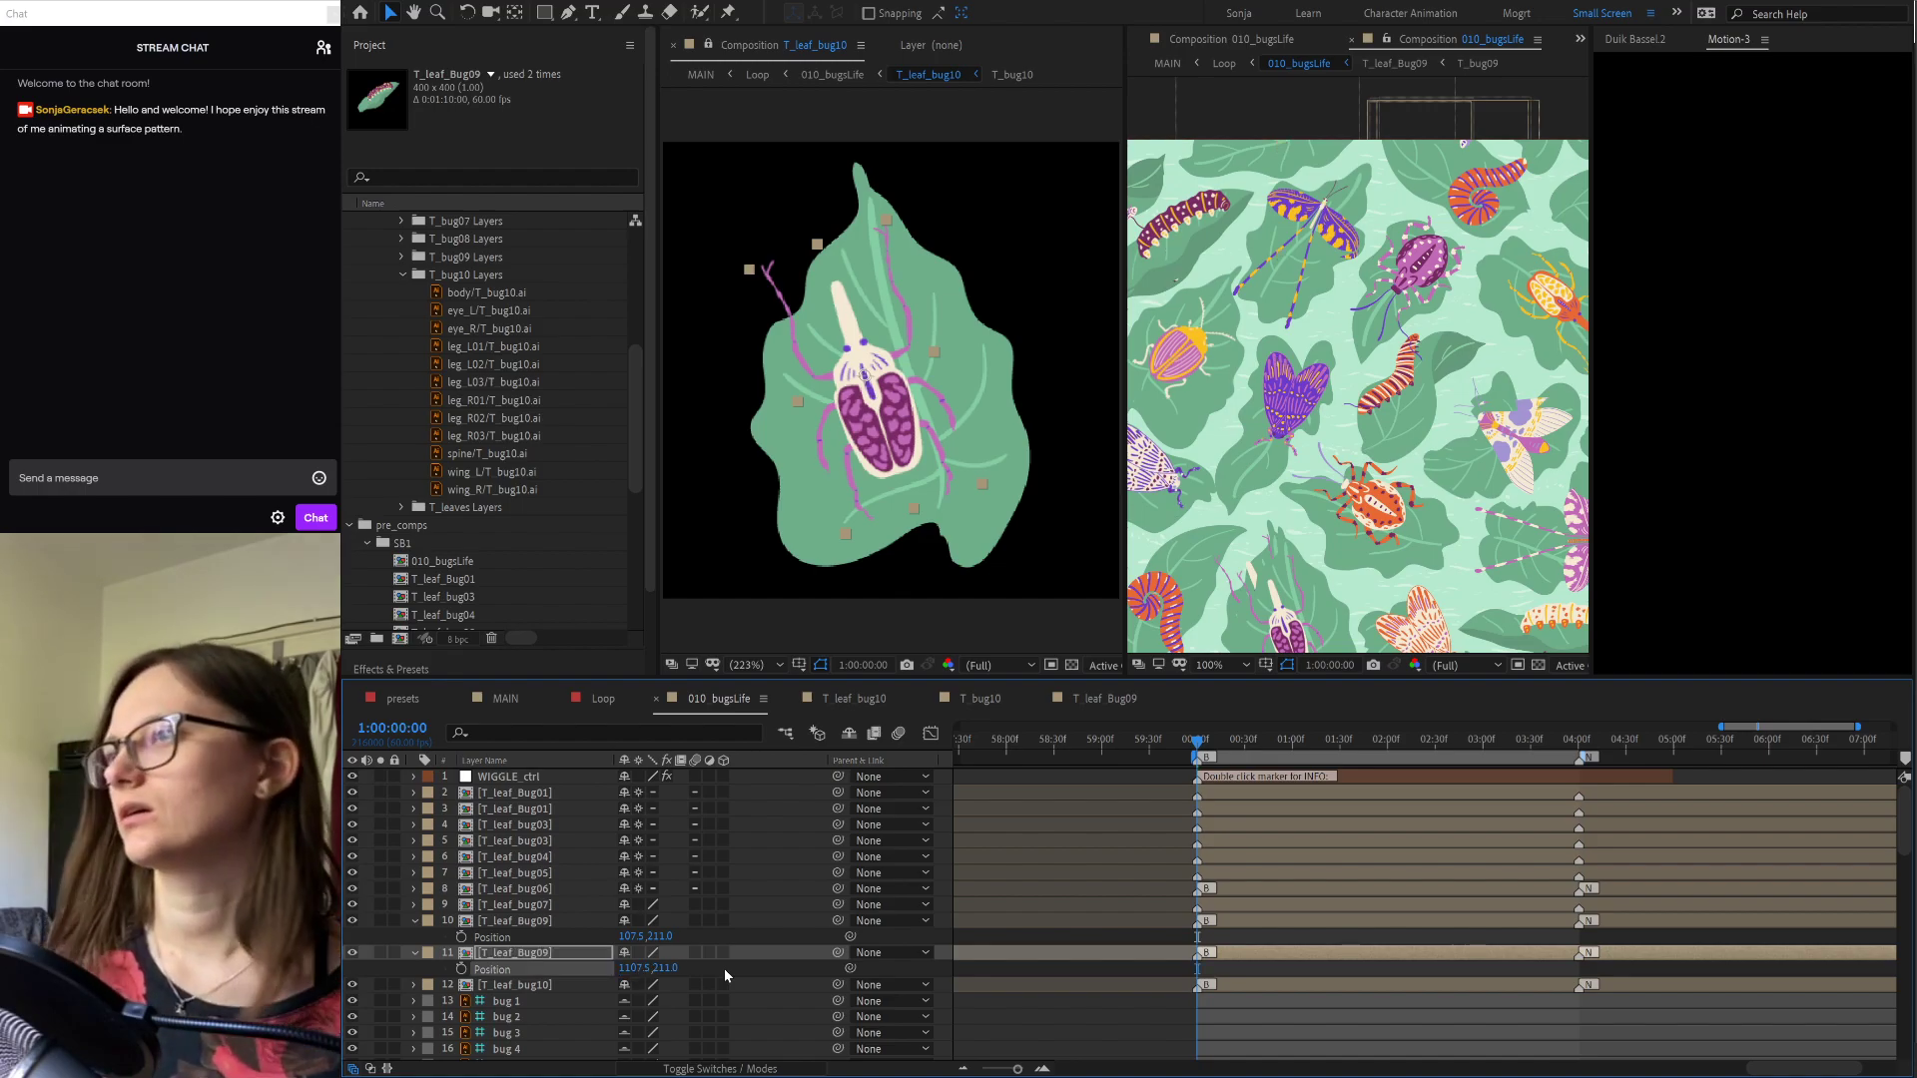
pyautogui.scroll(-2, 1358, 347)
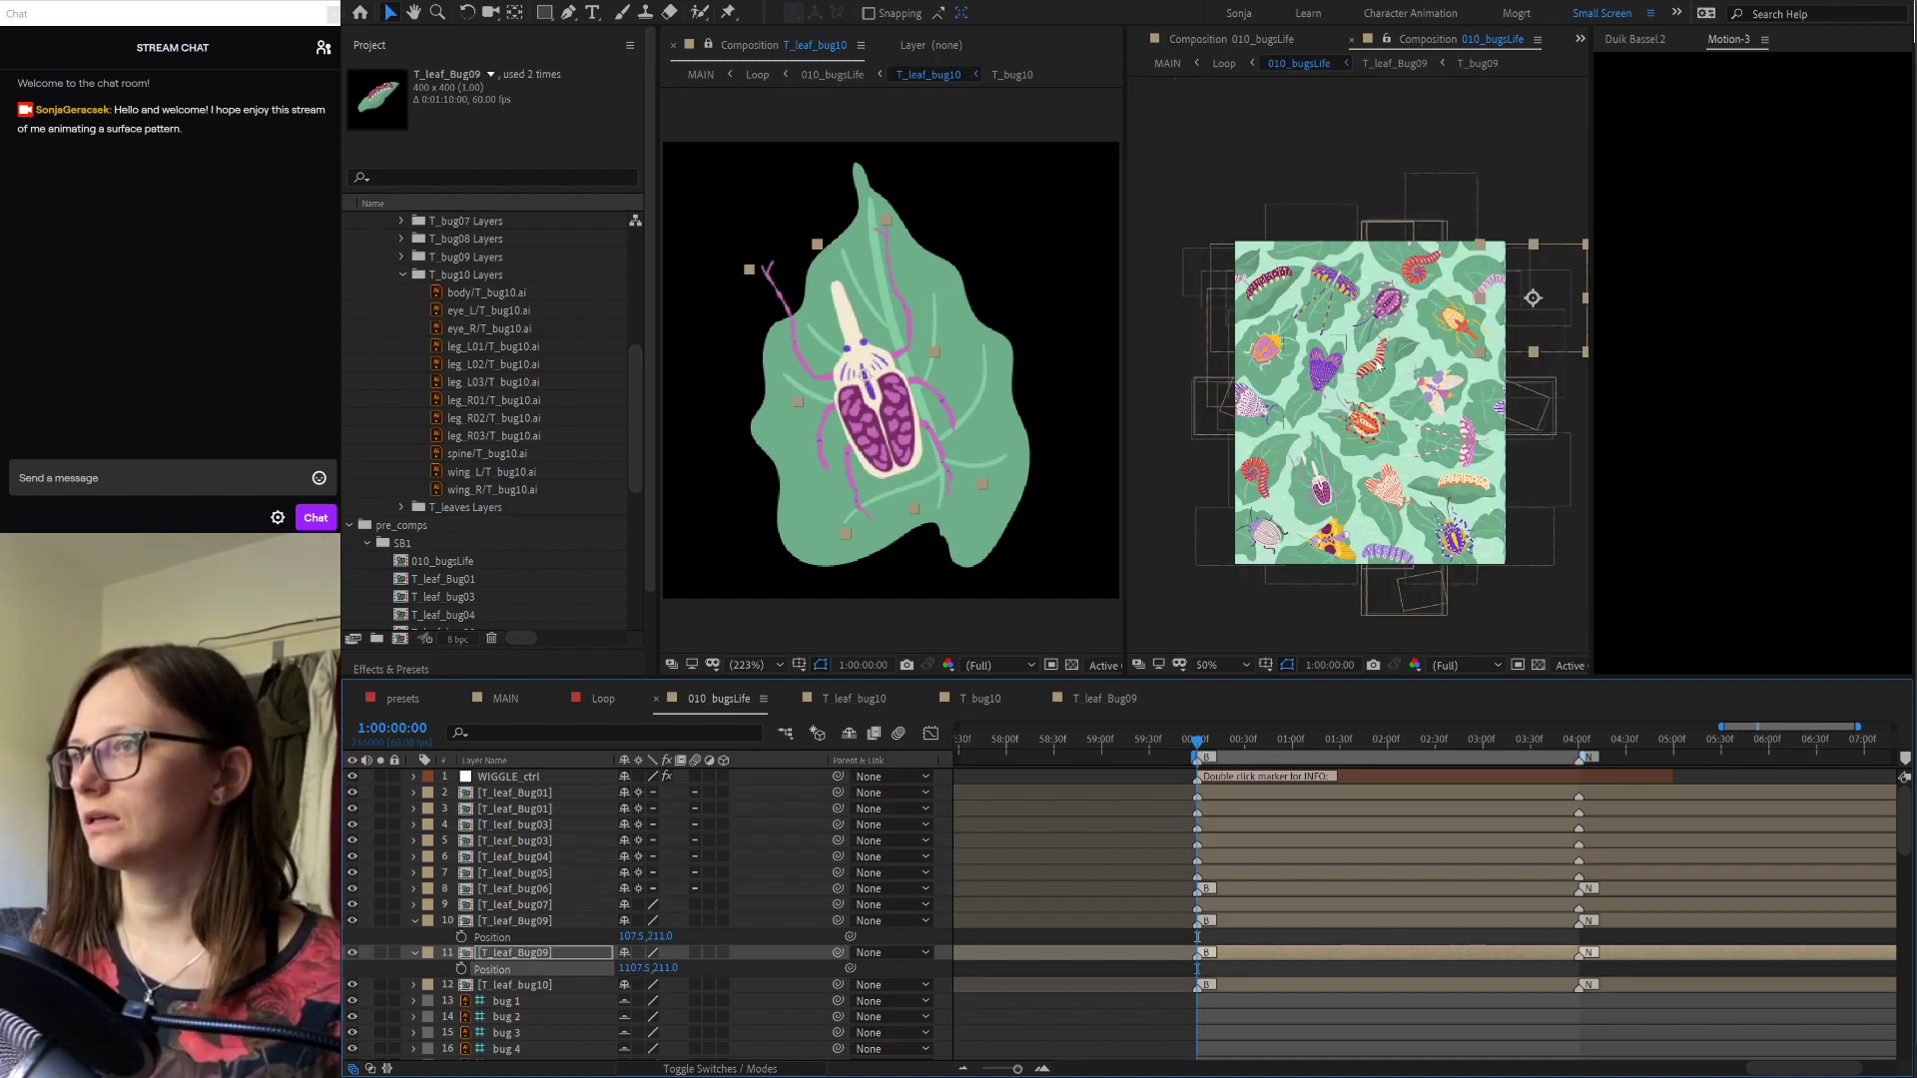
# Step: Check the seams of the repeating pattern in the Loop and MAIN compositions and preview the MAIN animation
pyautogui.click(600, 703)
pyautogui.hotkey('shift', '/')
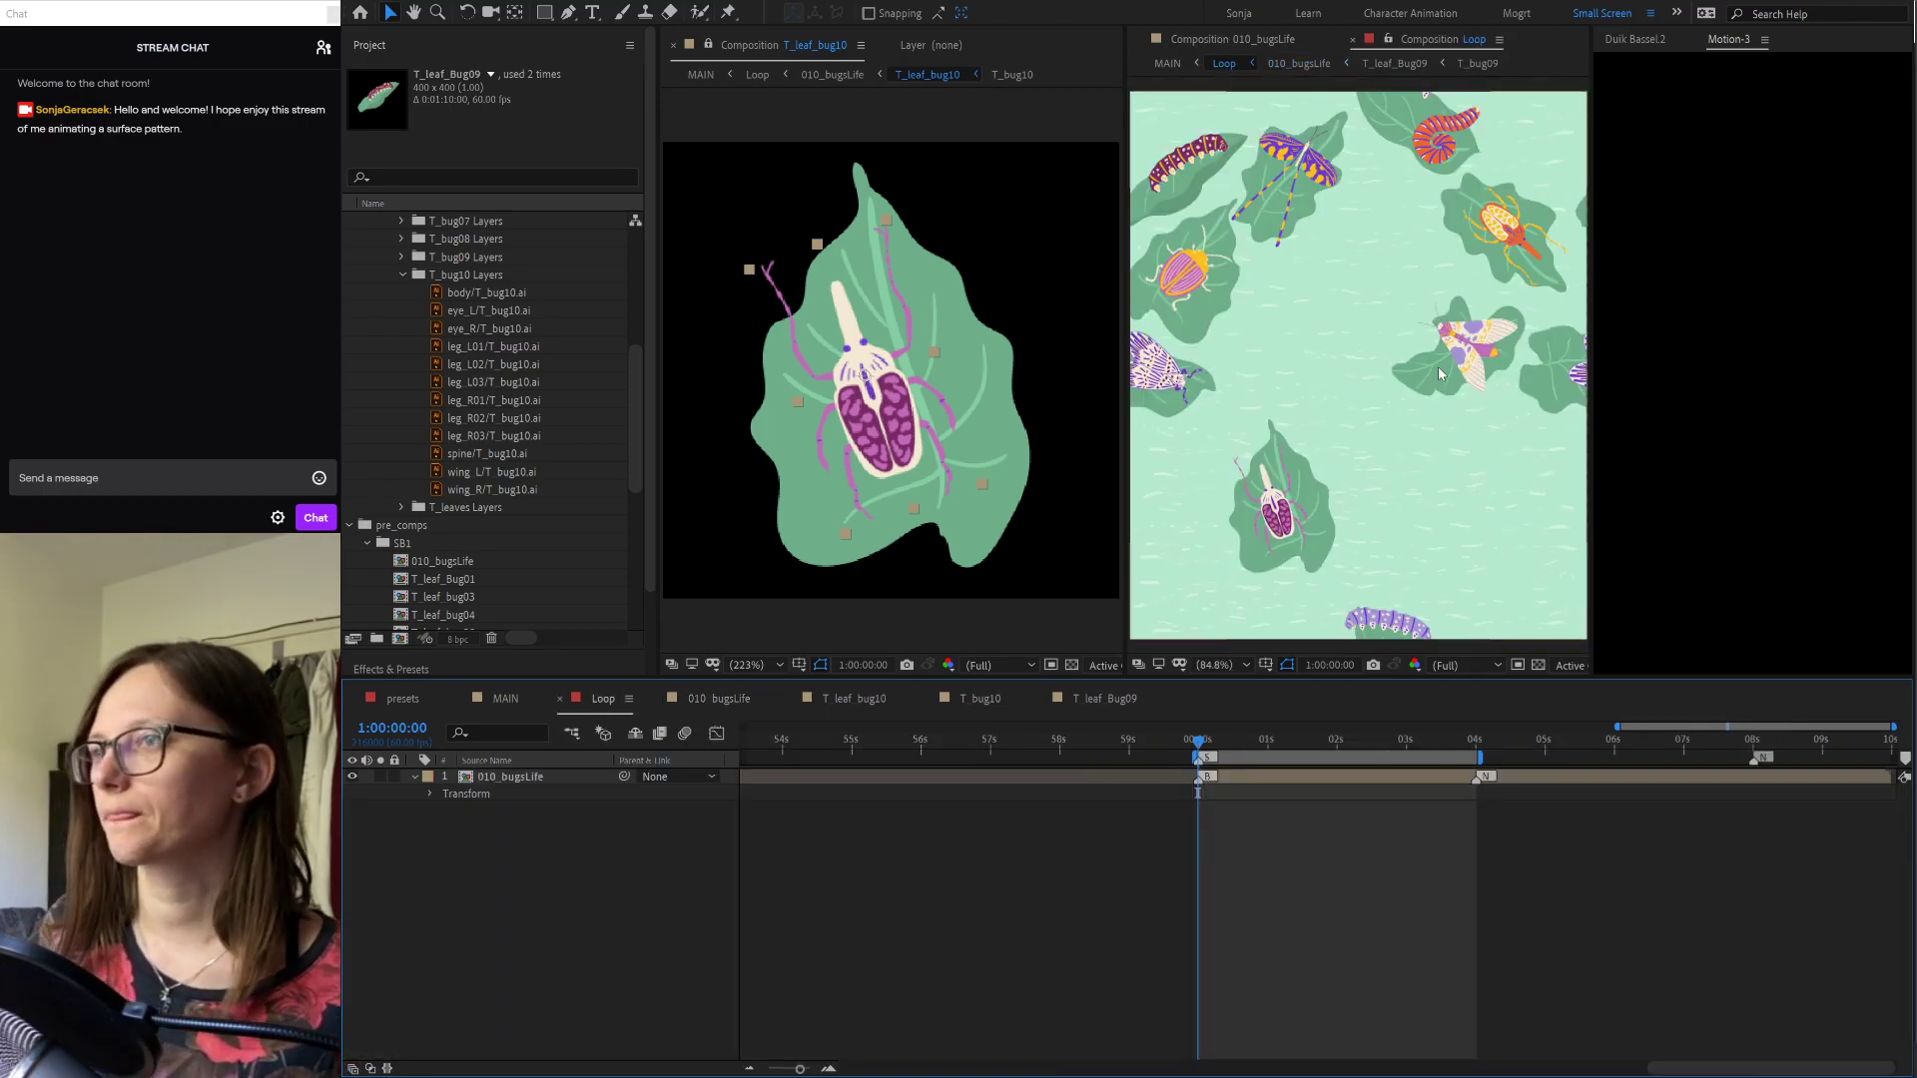
pyautogui.click(507, 698)
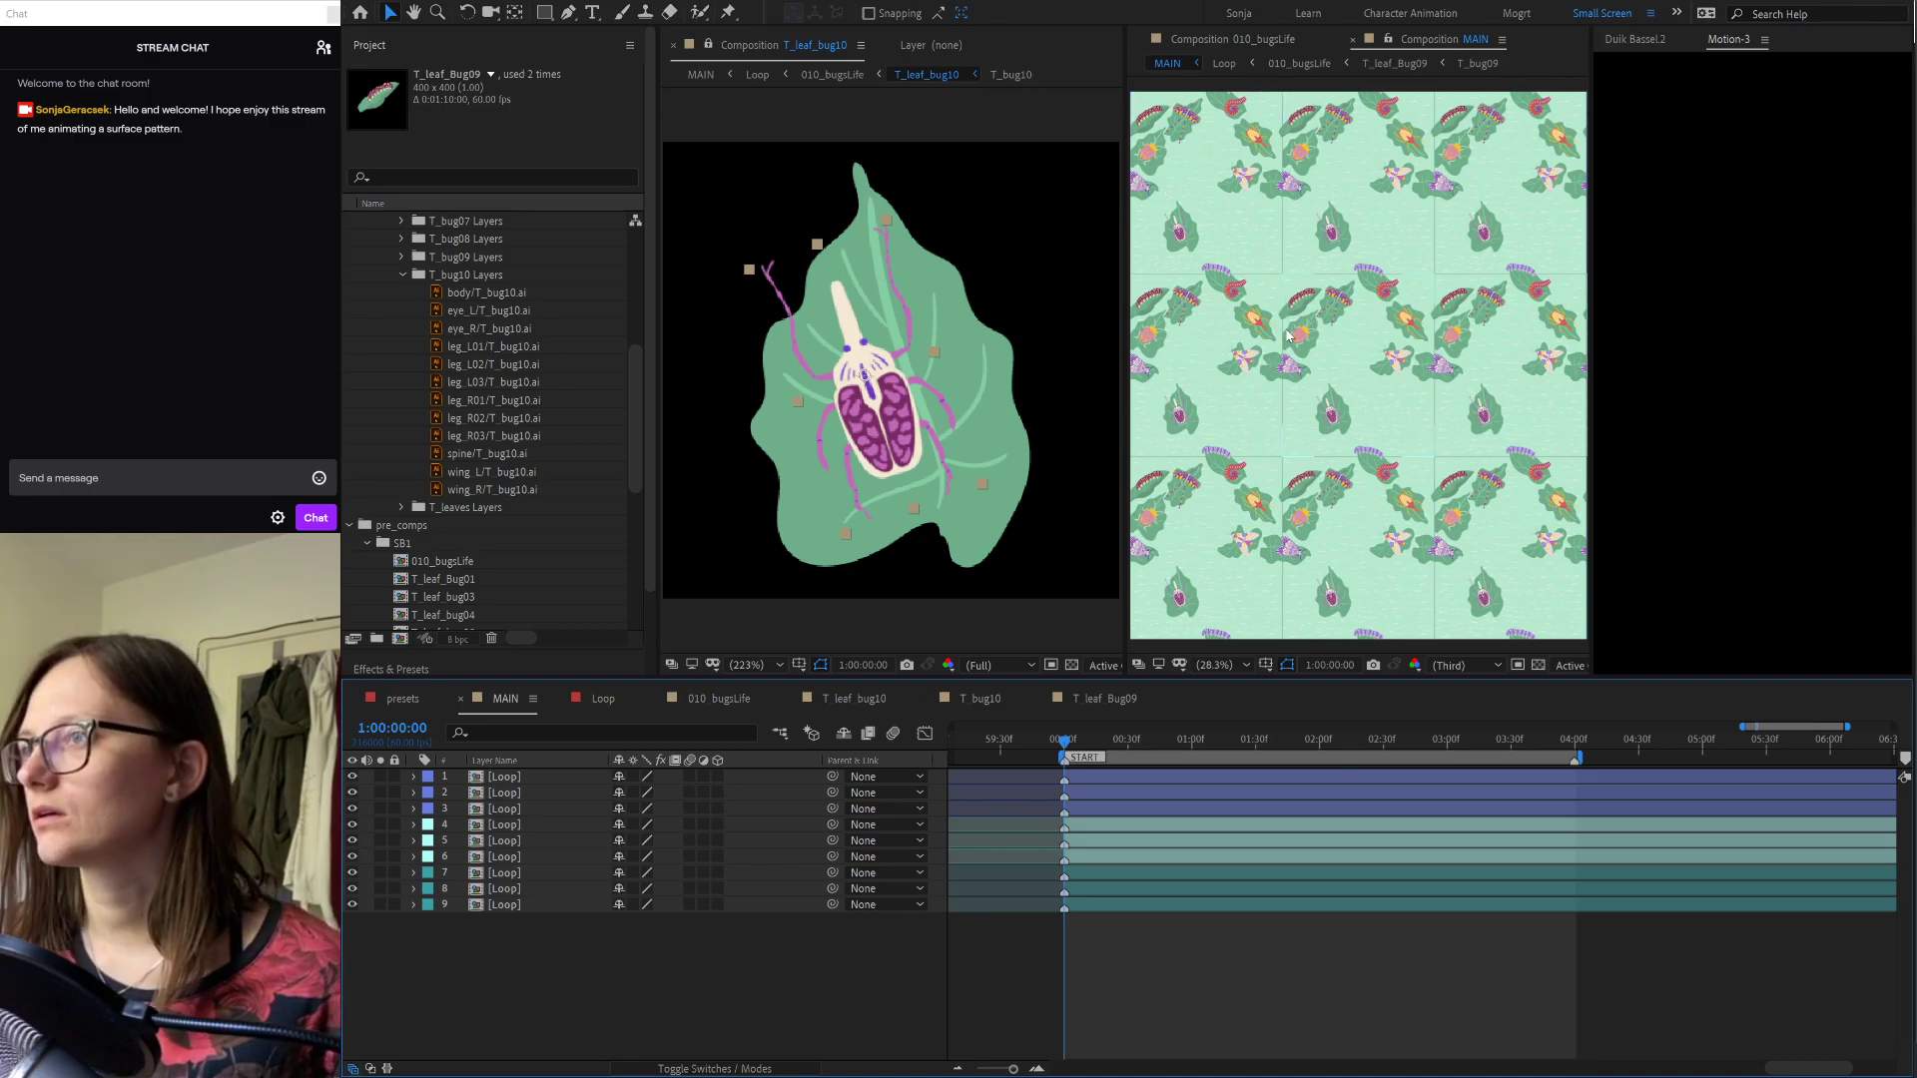
pyautogui.scroll(6, 1288, 336)
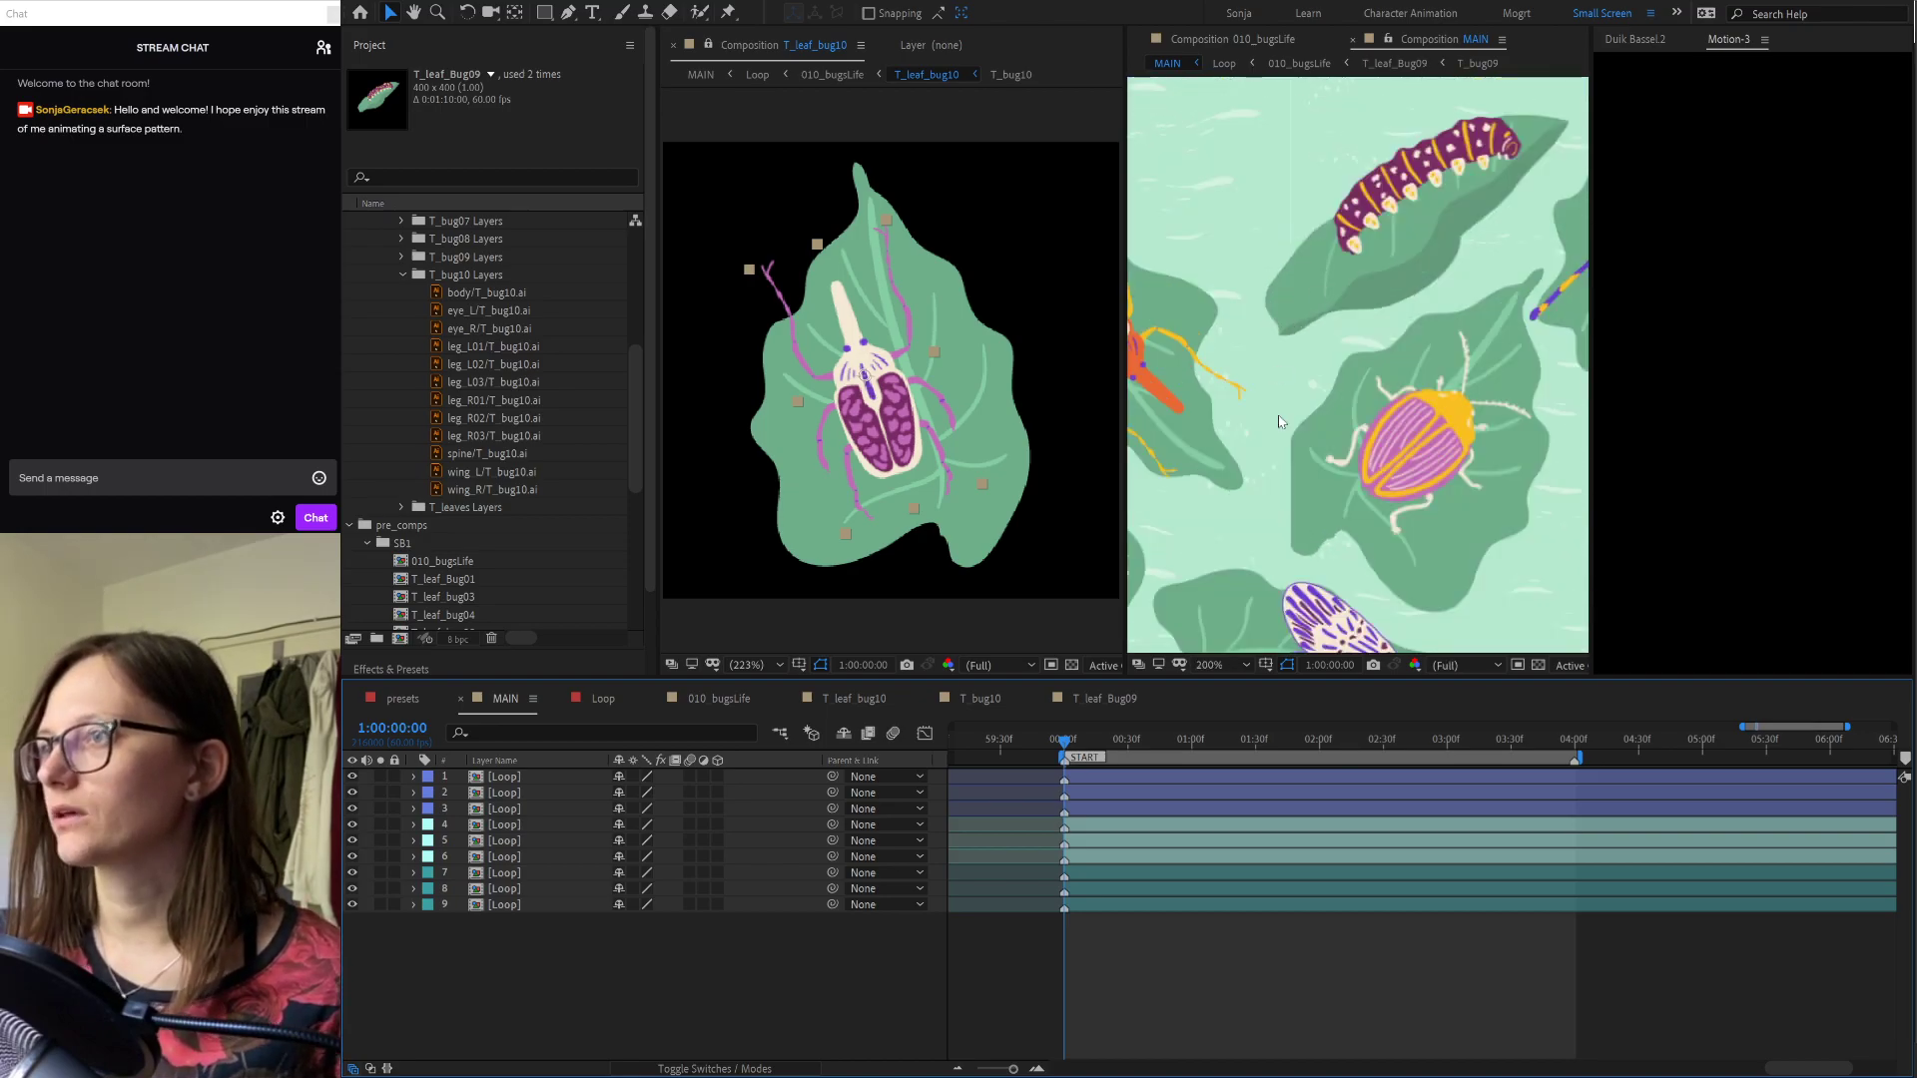
pyautogui.press('space')
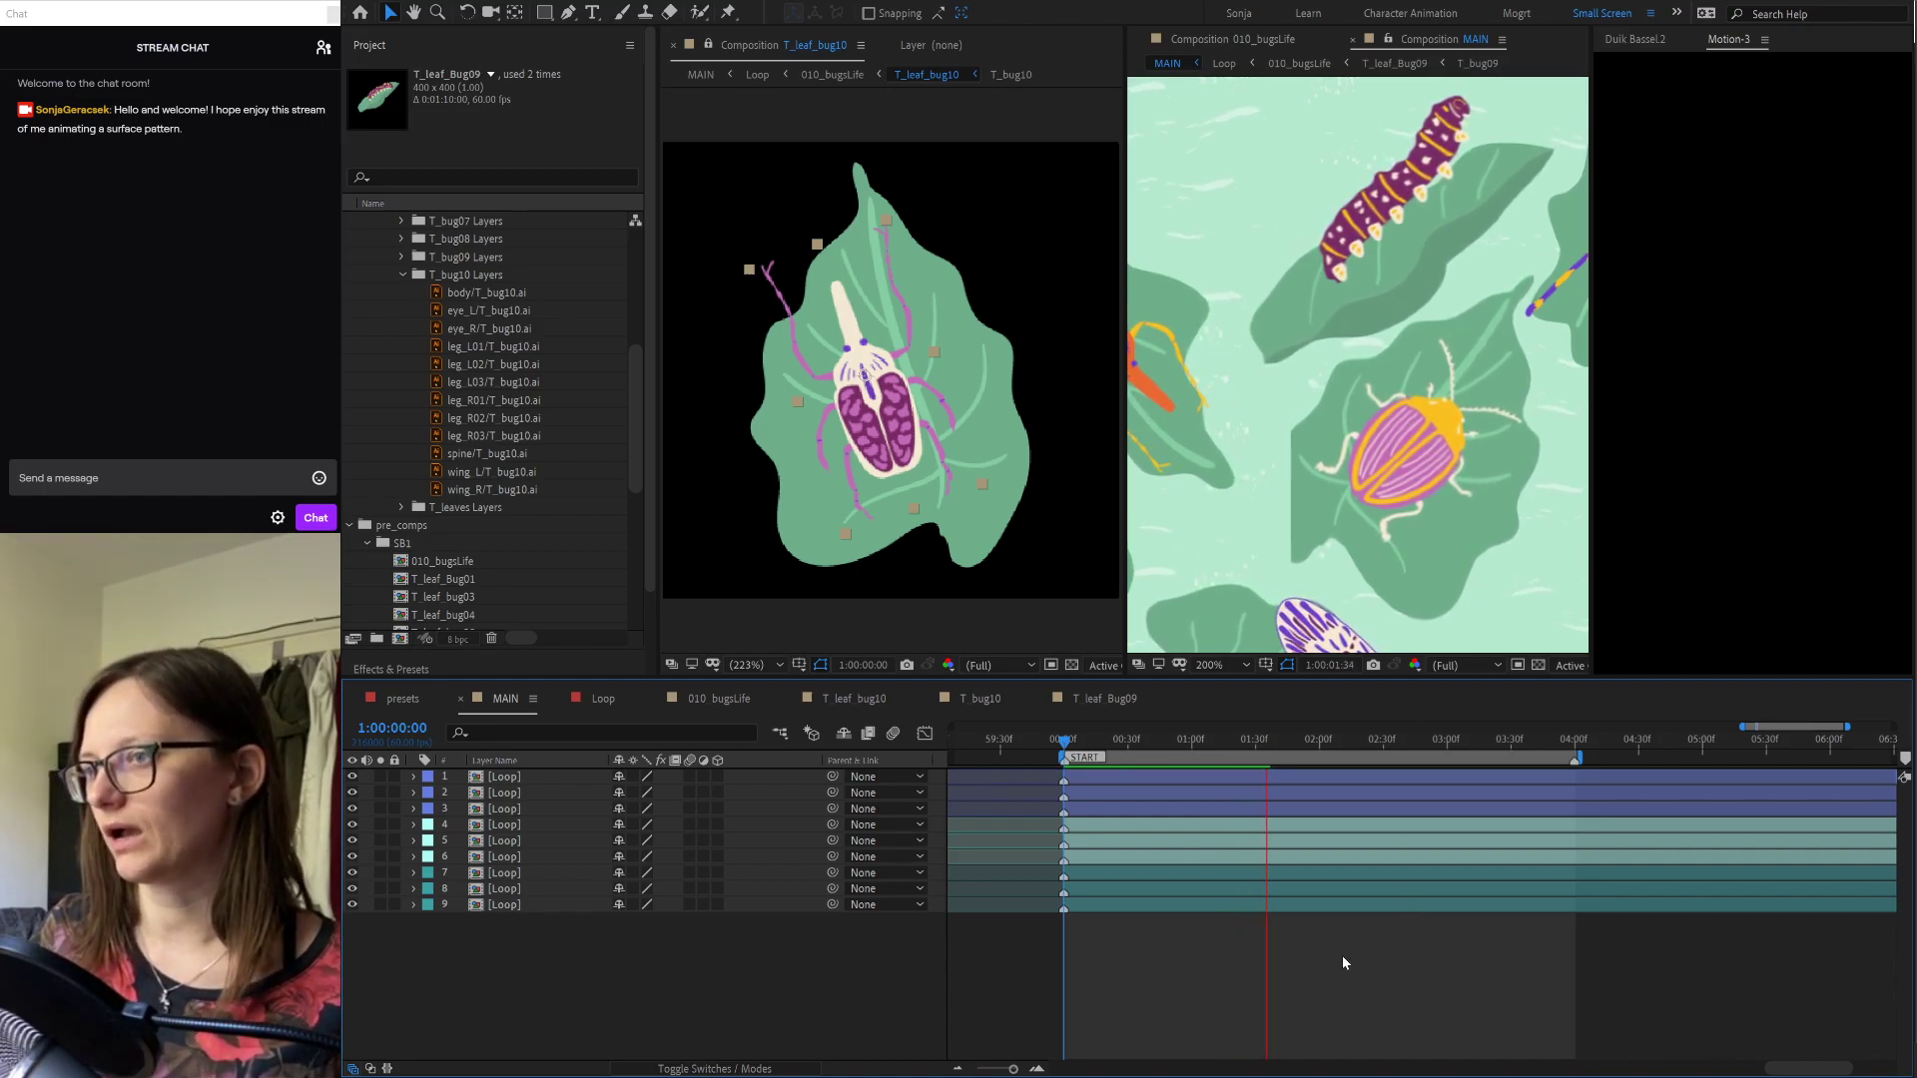
pyautogui.click(1158, 747)
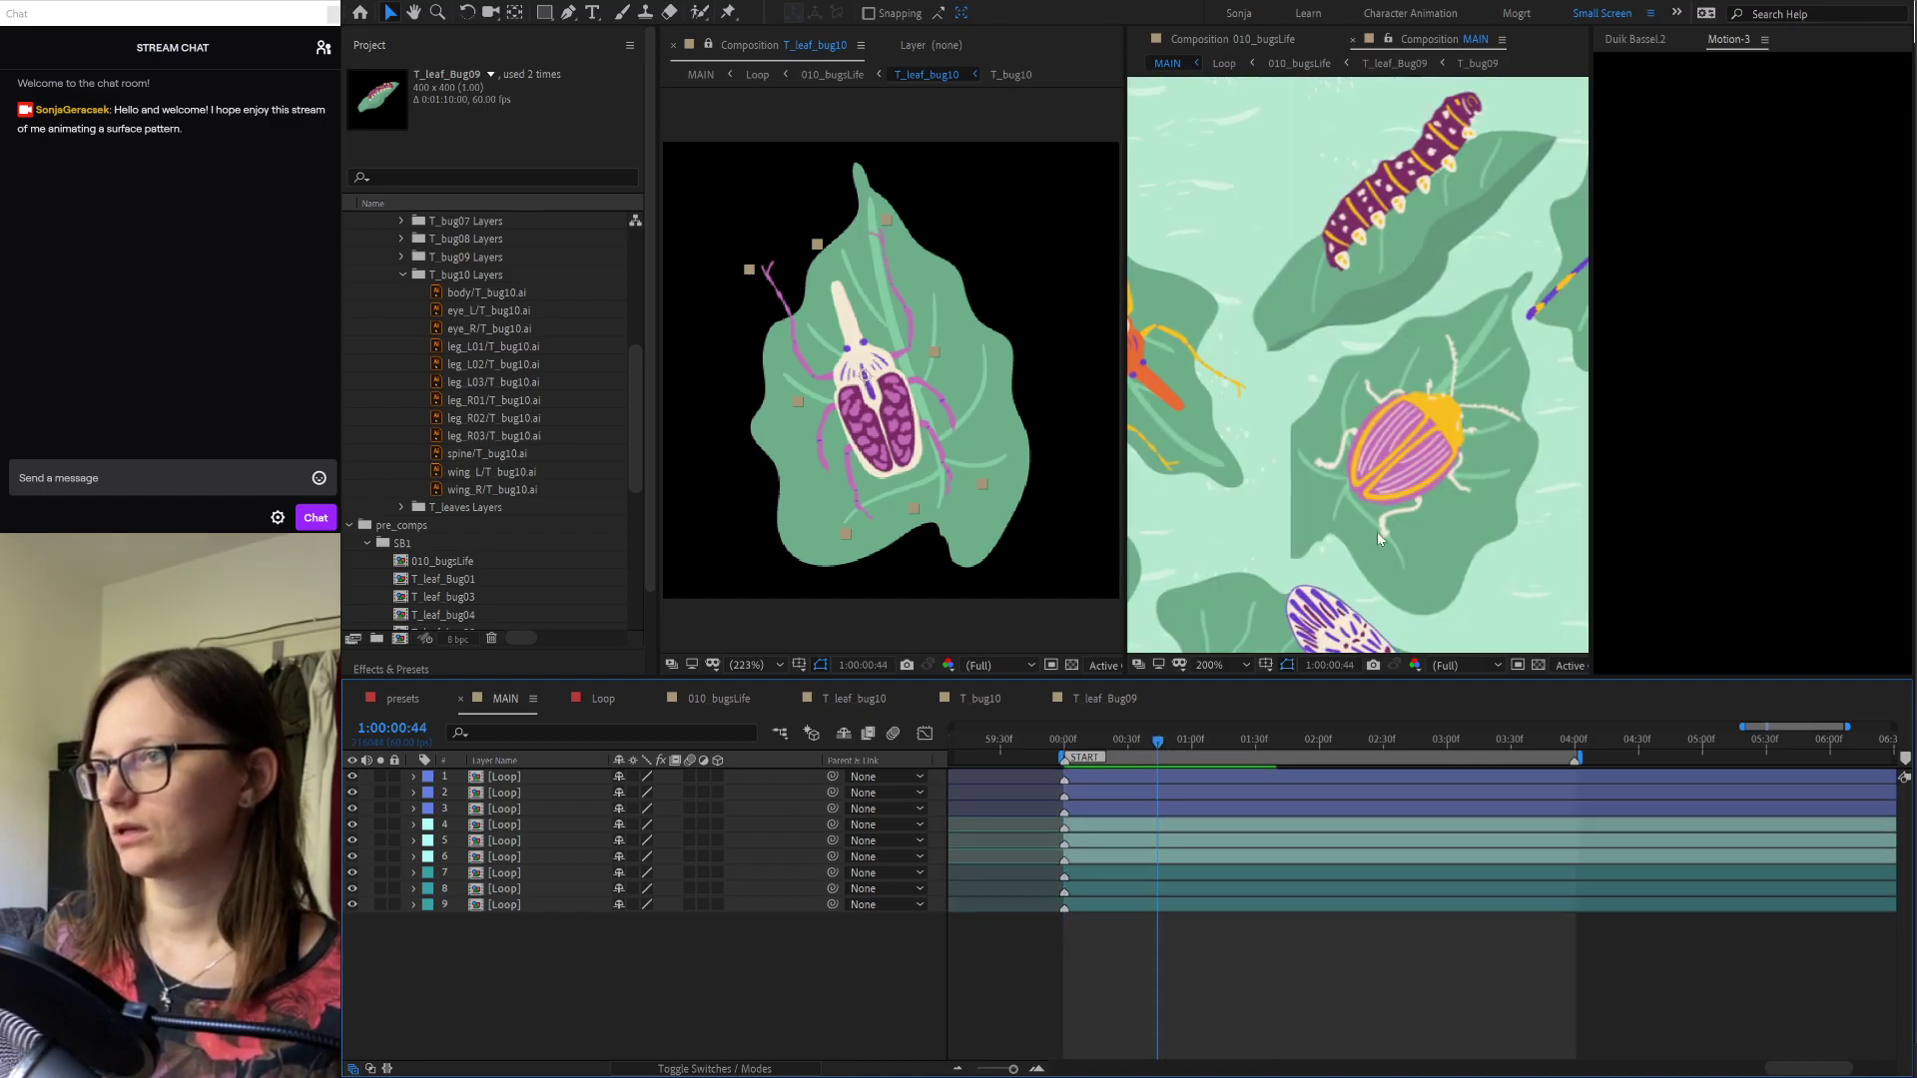
pyautogui.scroll(-2, 1402, 519)
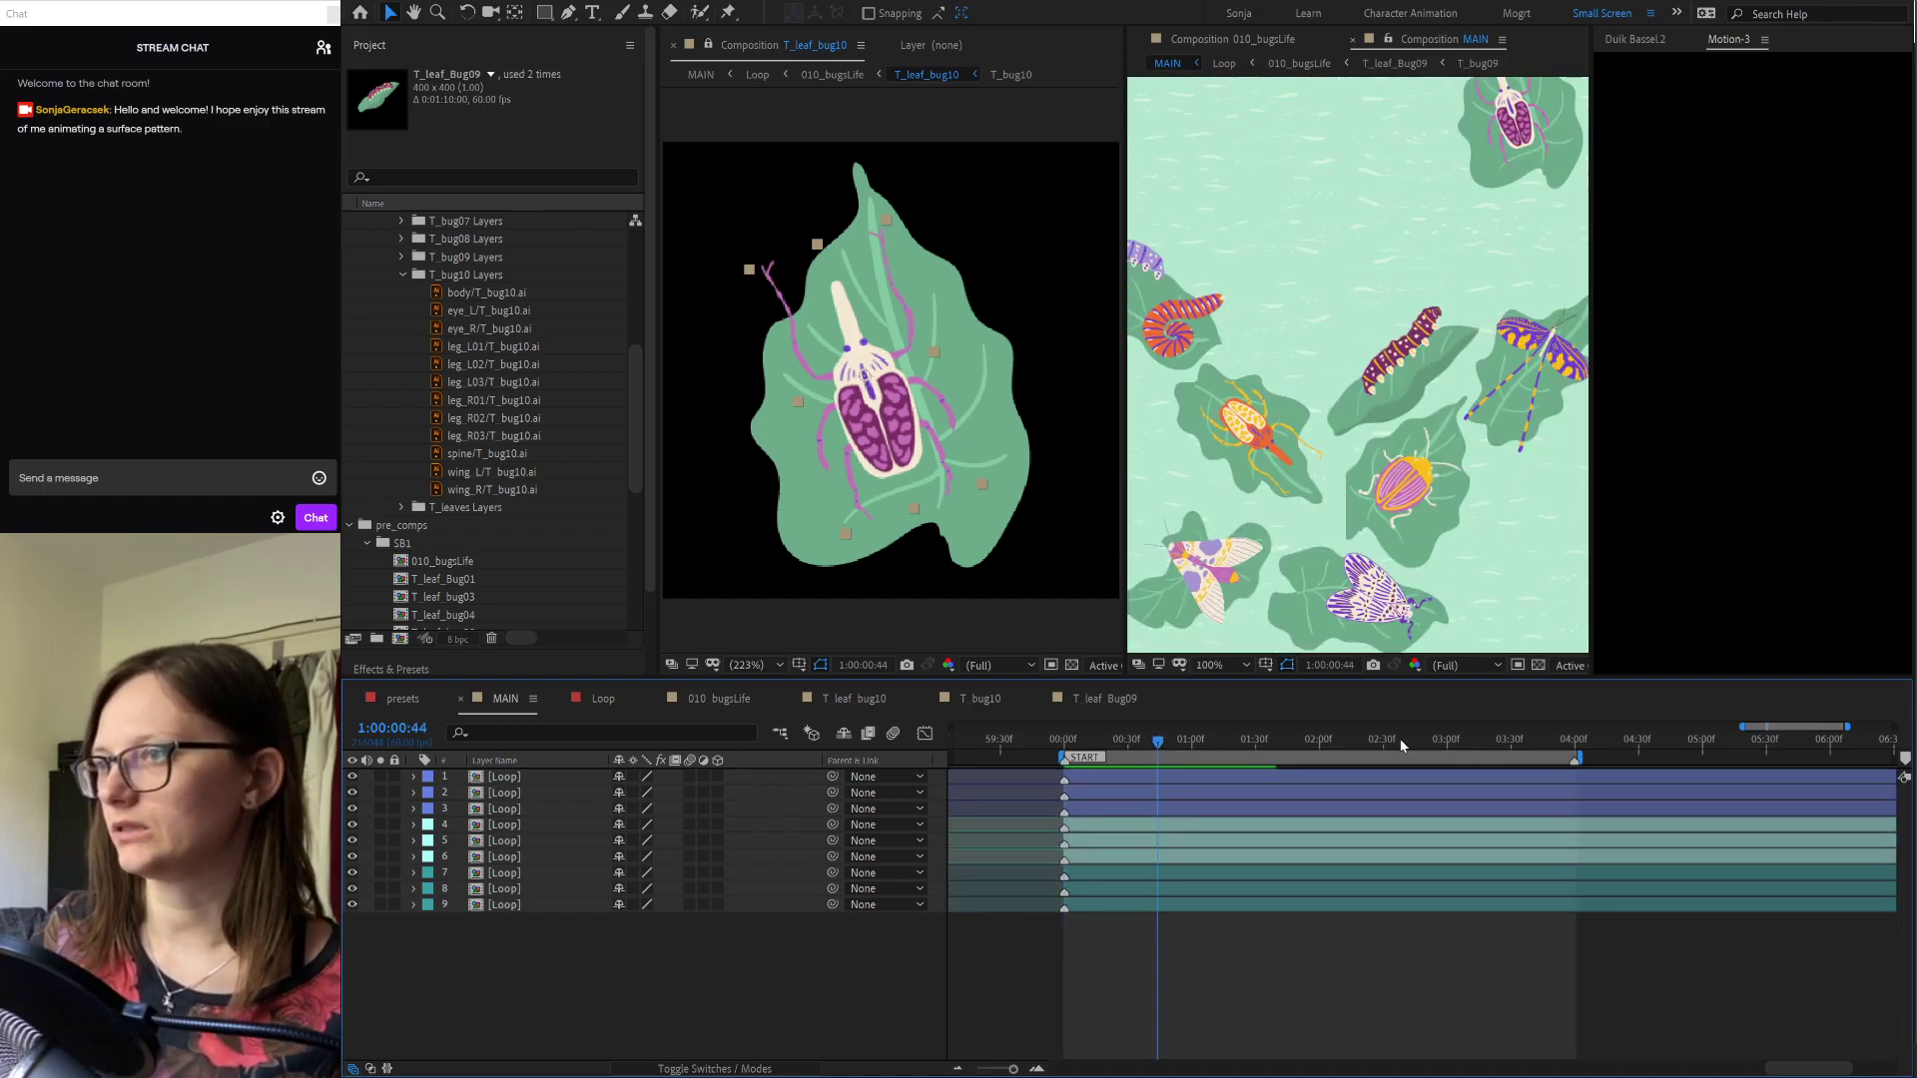
# Step: Duplicate the T_leaf_bug07 layer in the 010_bugsLife composition
pyautogui.click(734, 700)
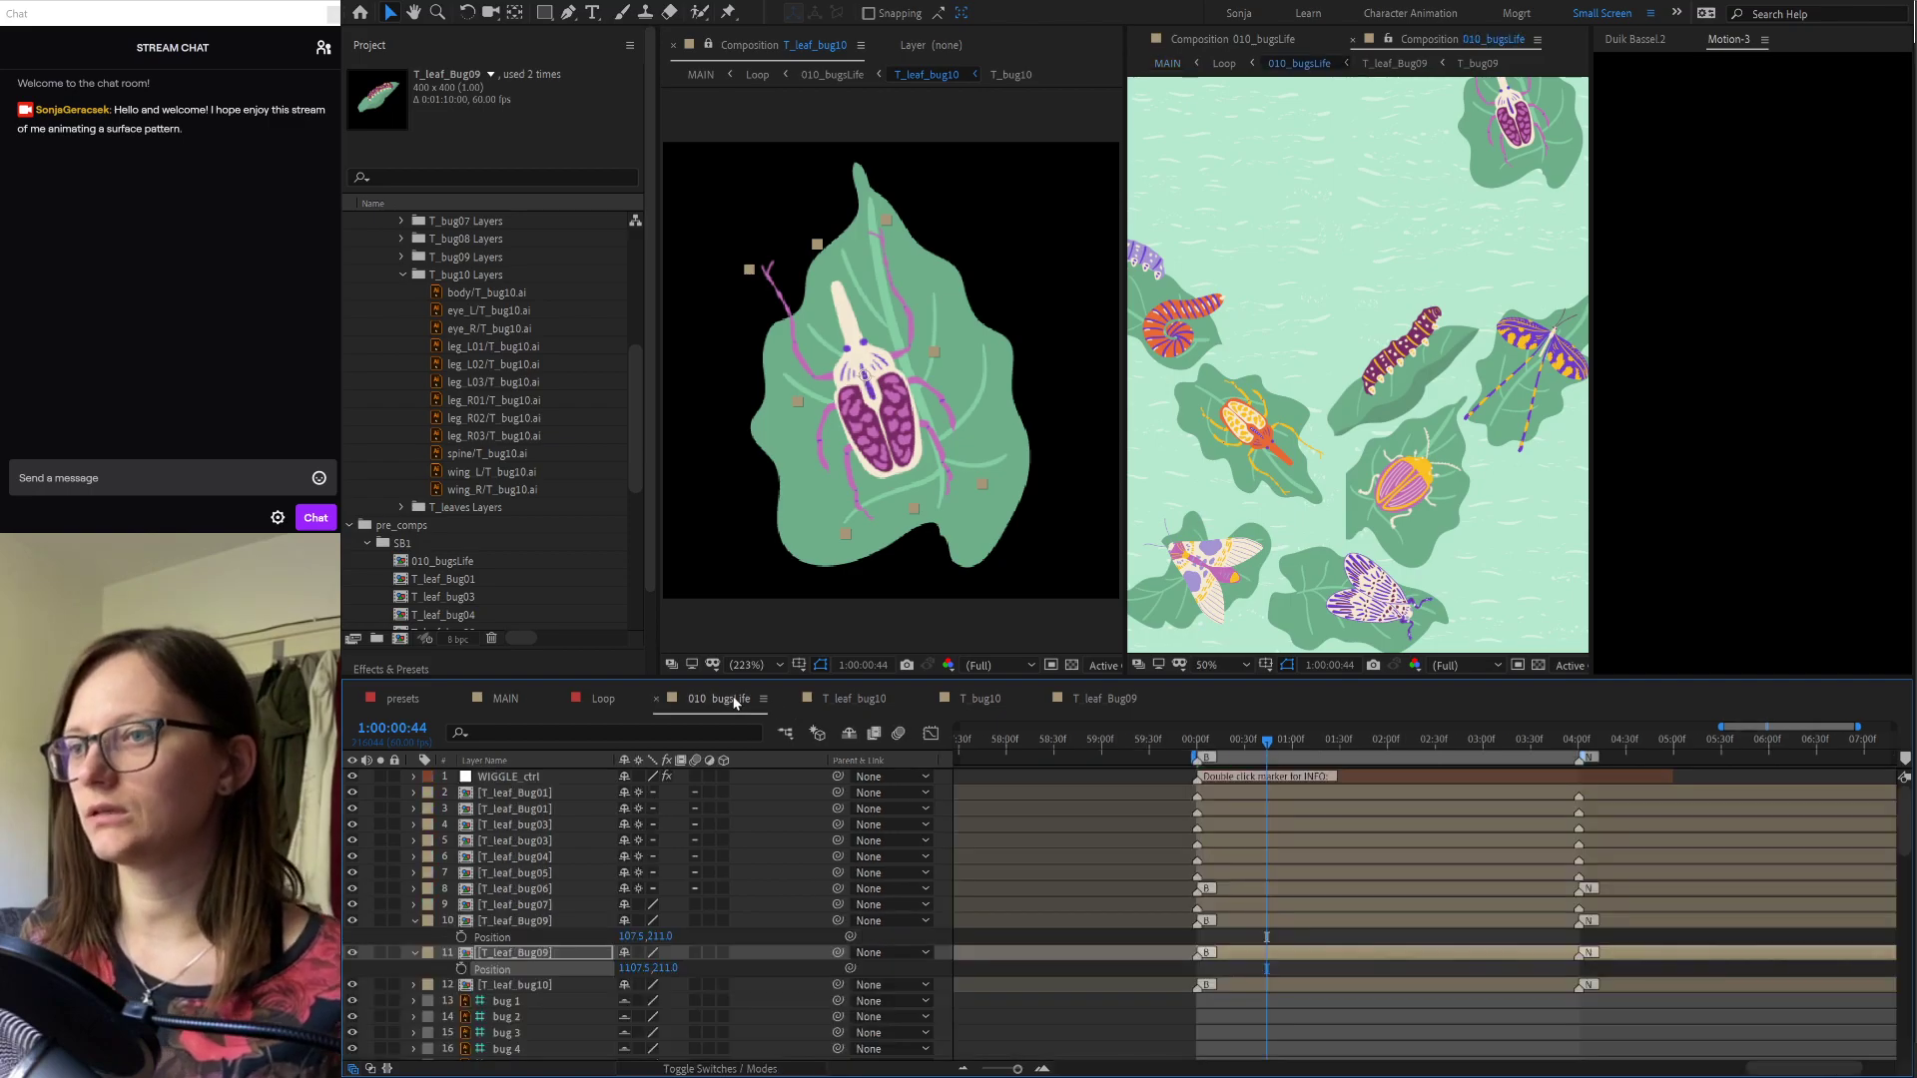
pyautogui.scroll(2, 1274, 367)
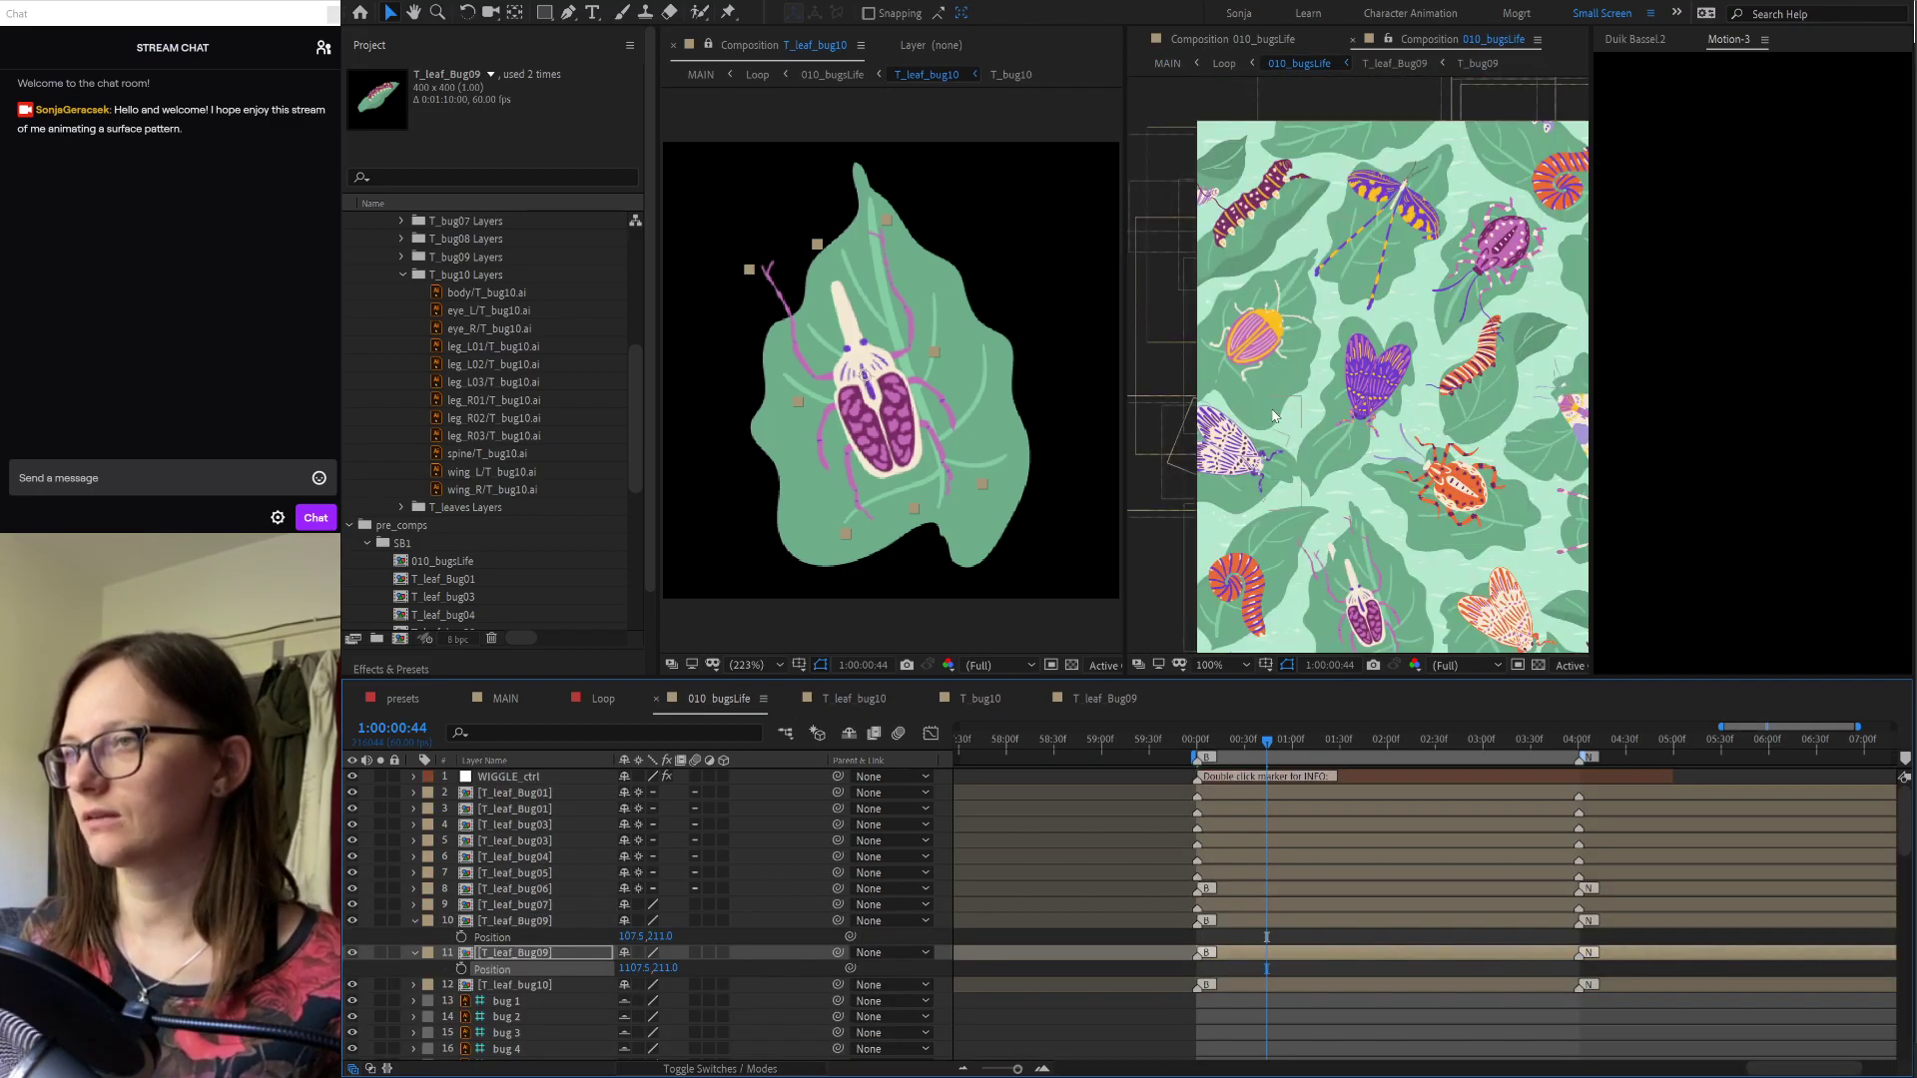
pyautogui.click(1268, 326)
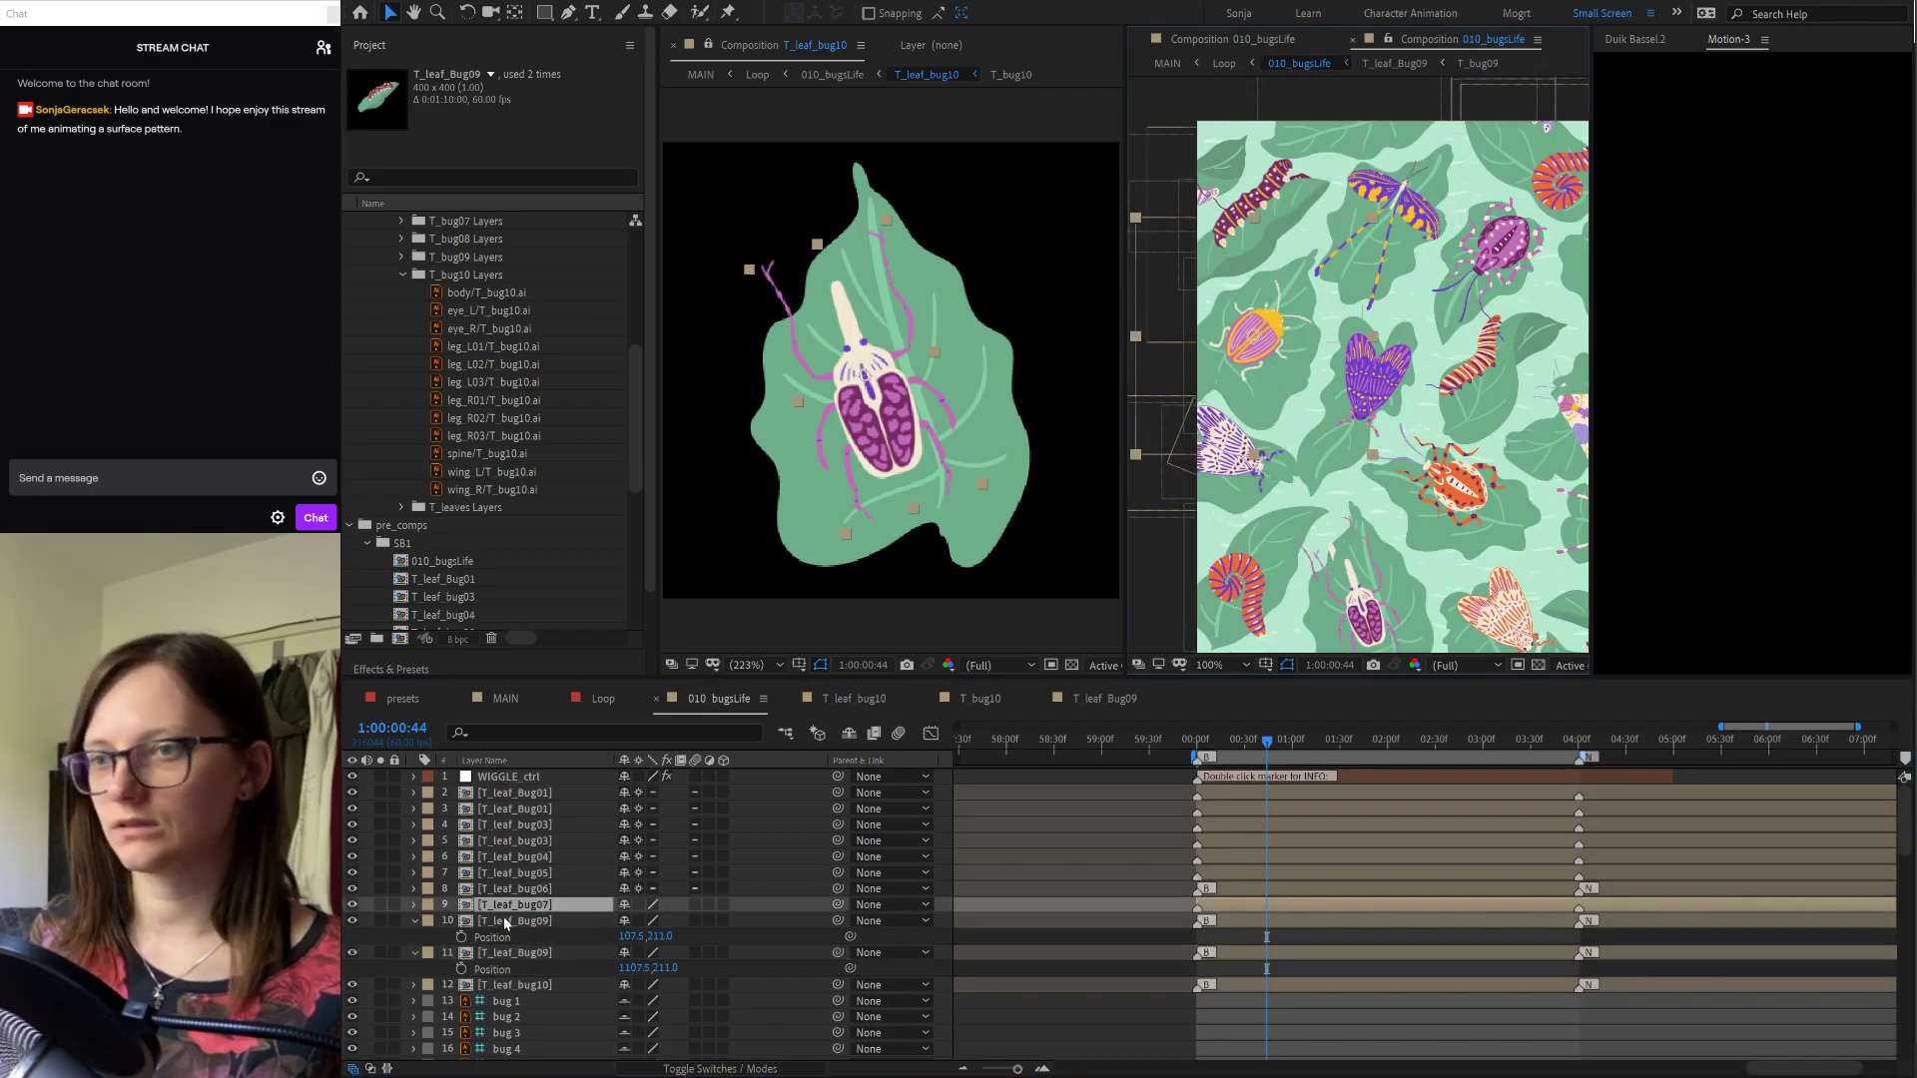
pyautogui.hotkey('ctrl', 'd')
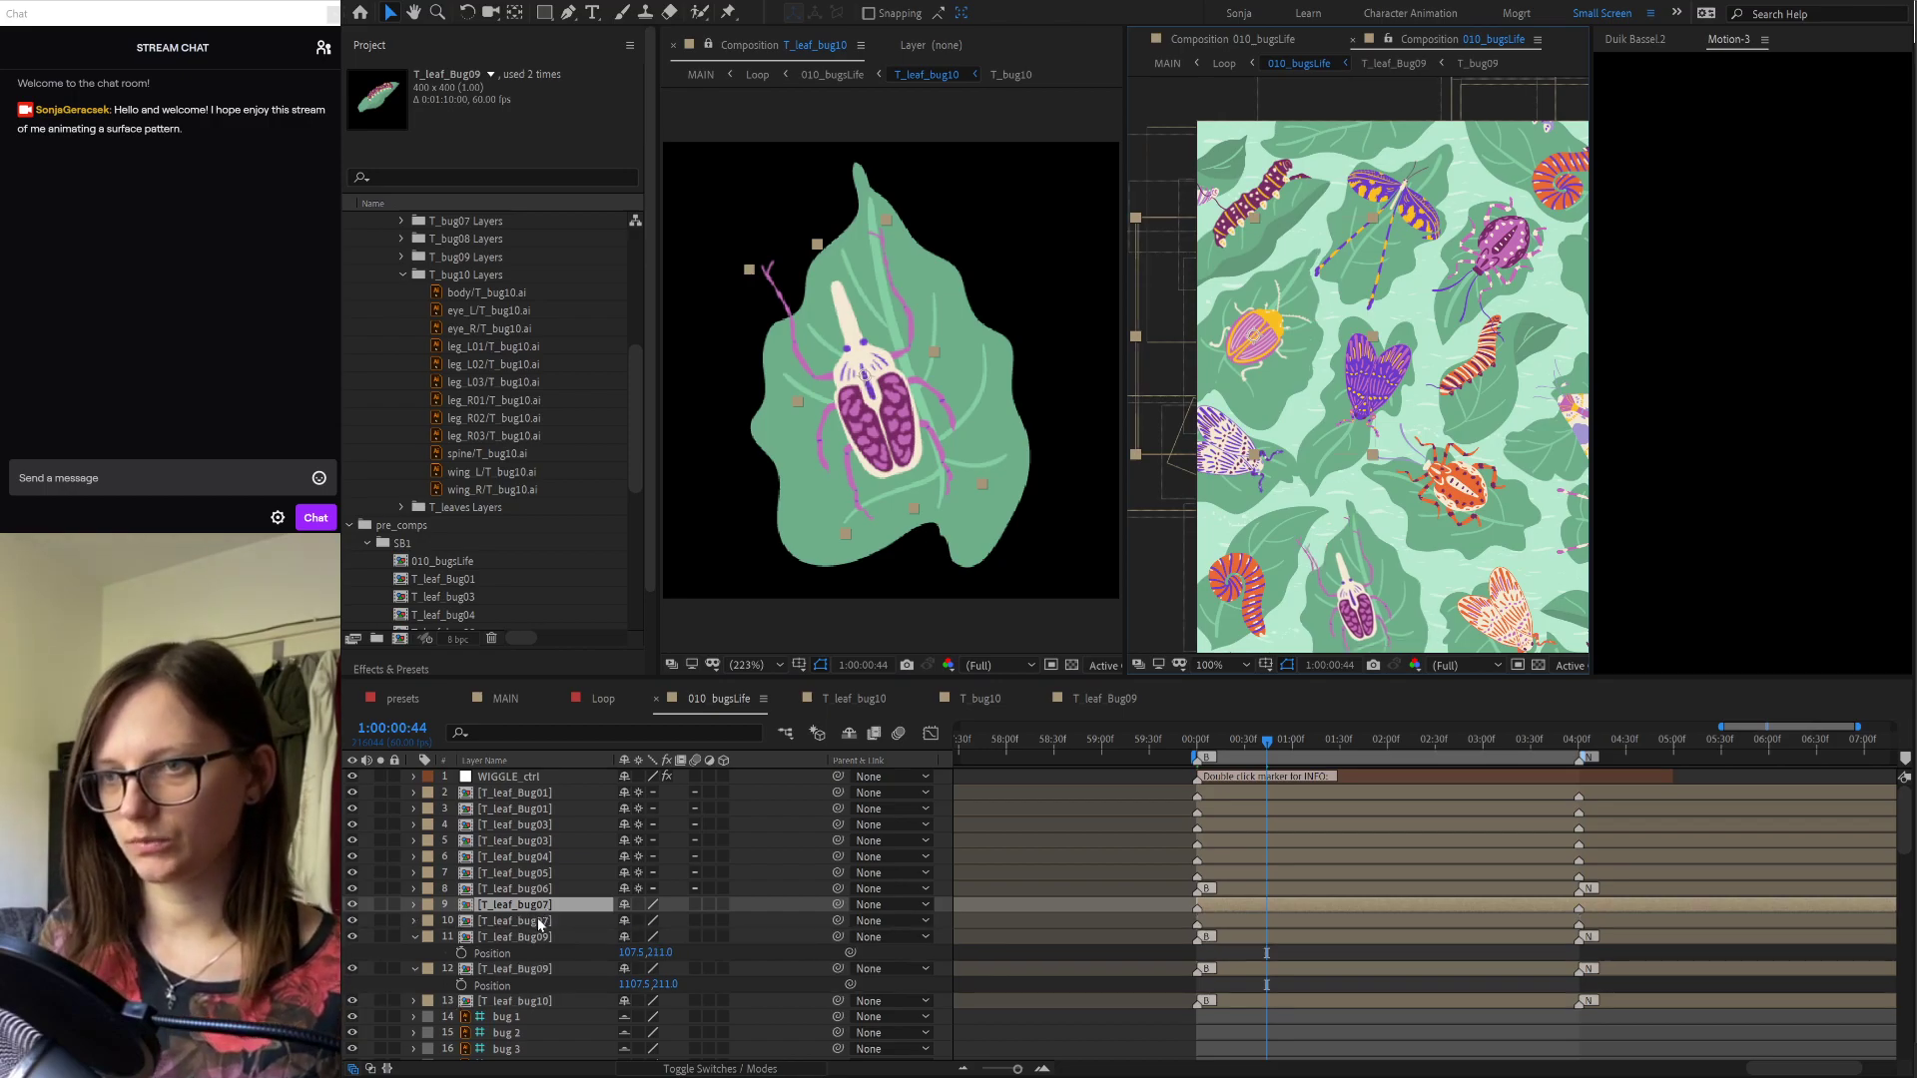
# Step: Copy the wiggle expression from T_leaf_bug07's Position and remove it from both T_leaf_bug07 layers
pyautogui.press('e')
pyautogui.press('e')
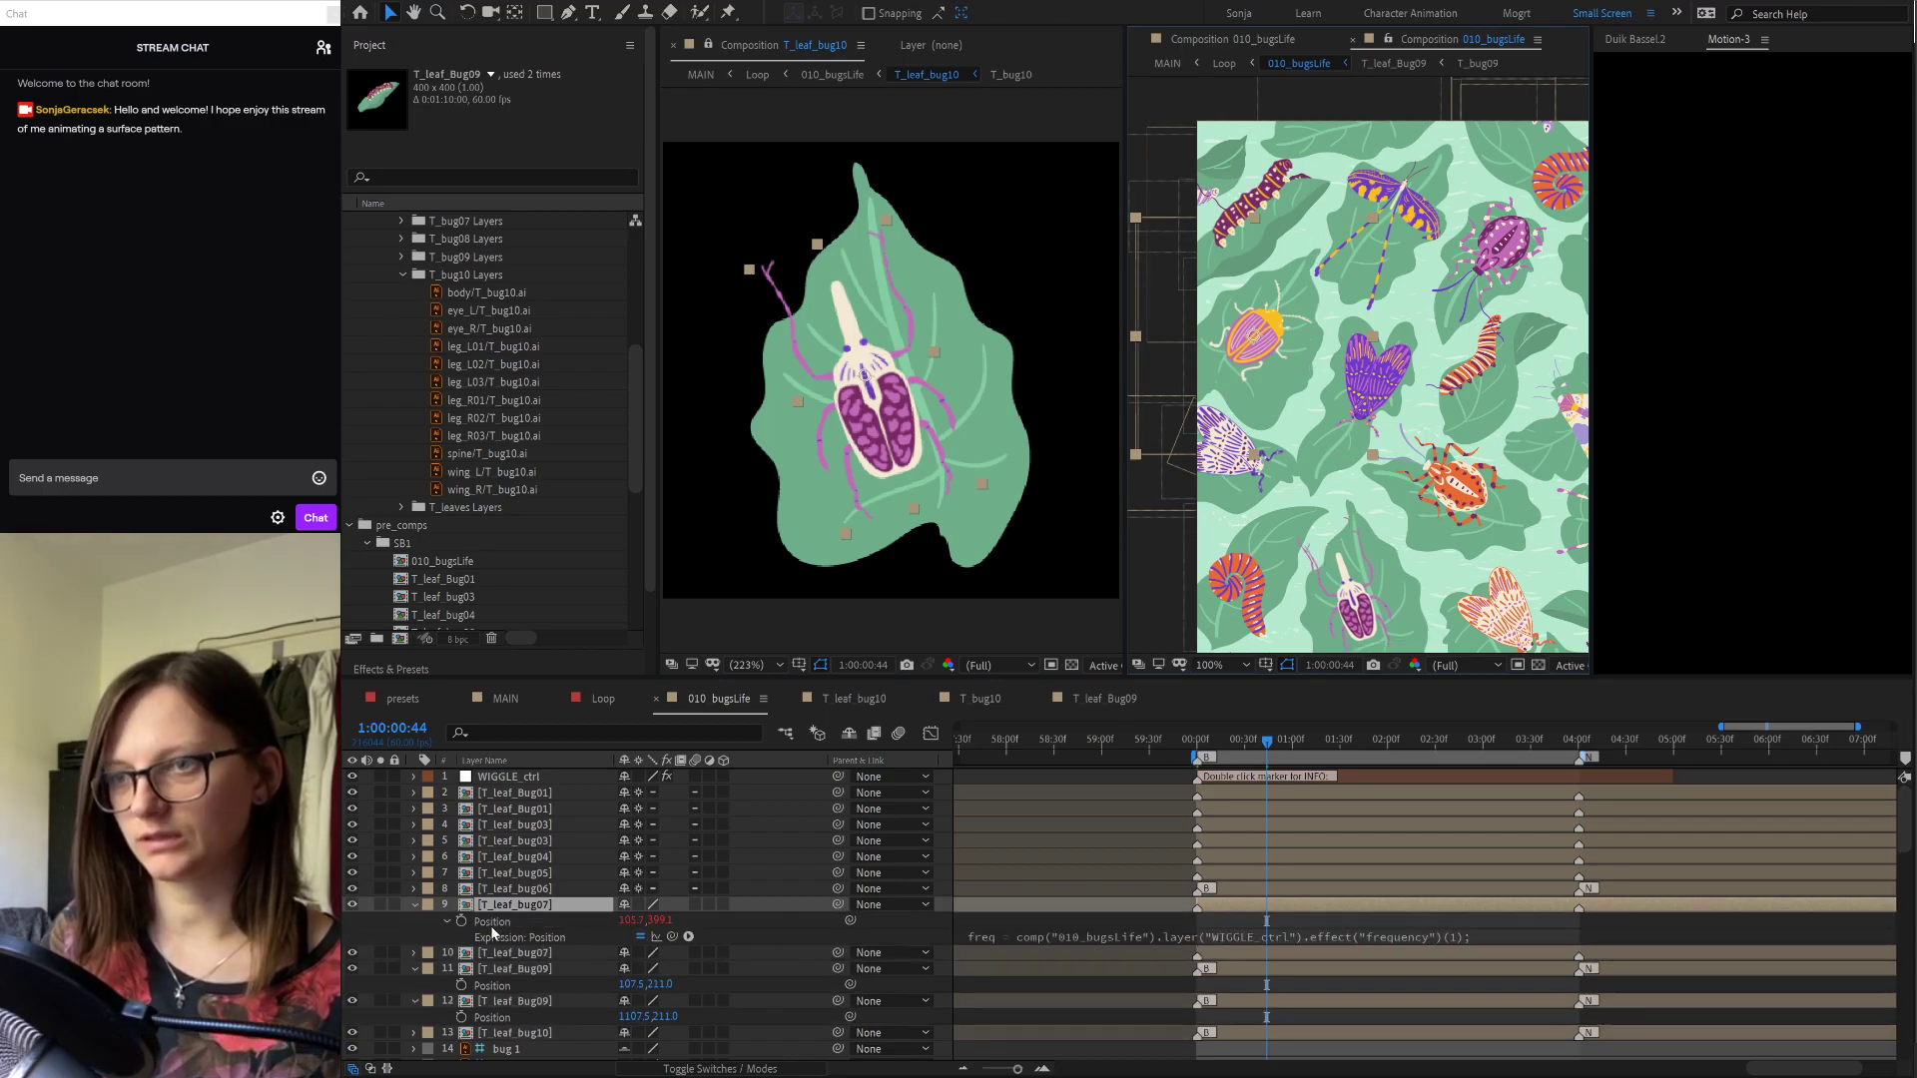
pyautogui.click(493, 922)
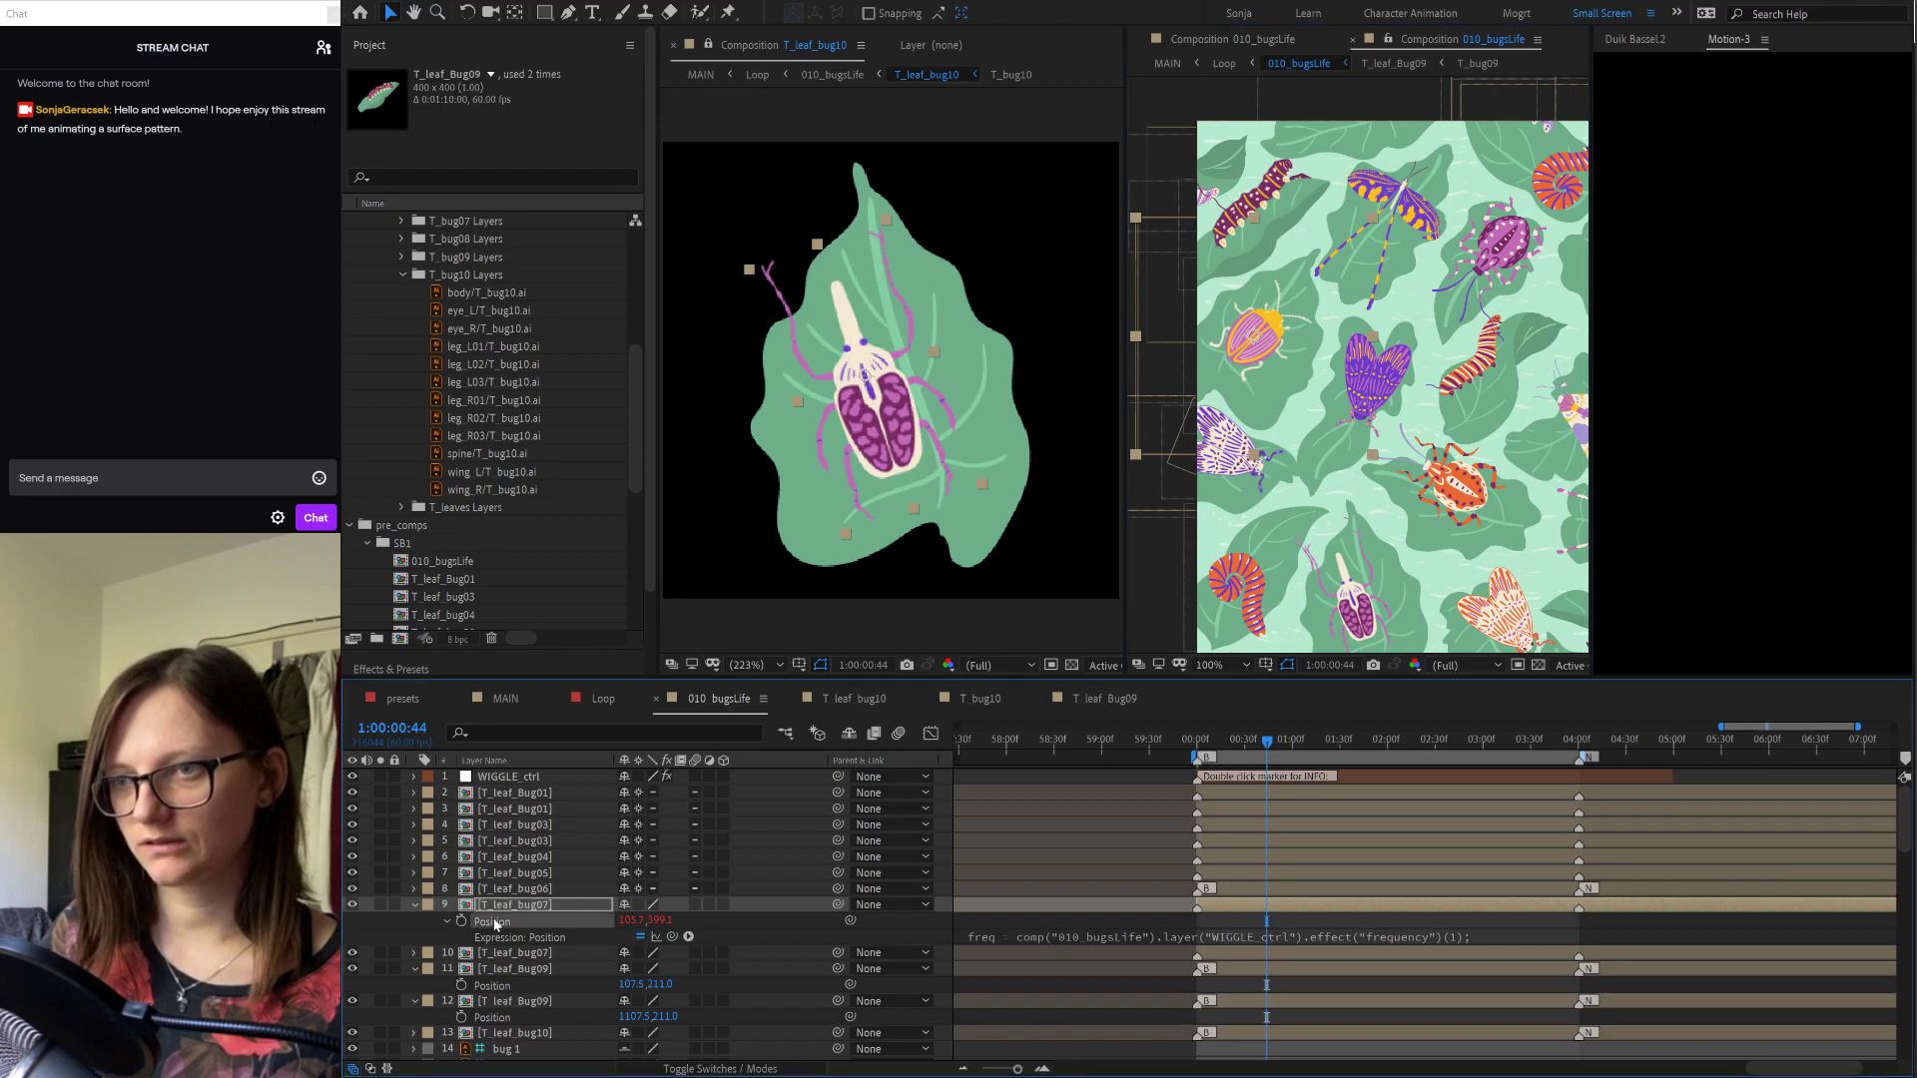
pyautogui.keyDown('alt'); pyautogui.click(462, 923); pyautogui.keyUp('alt')
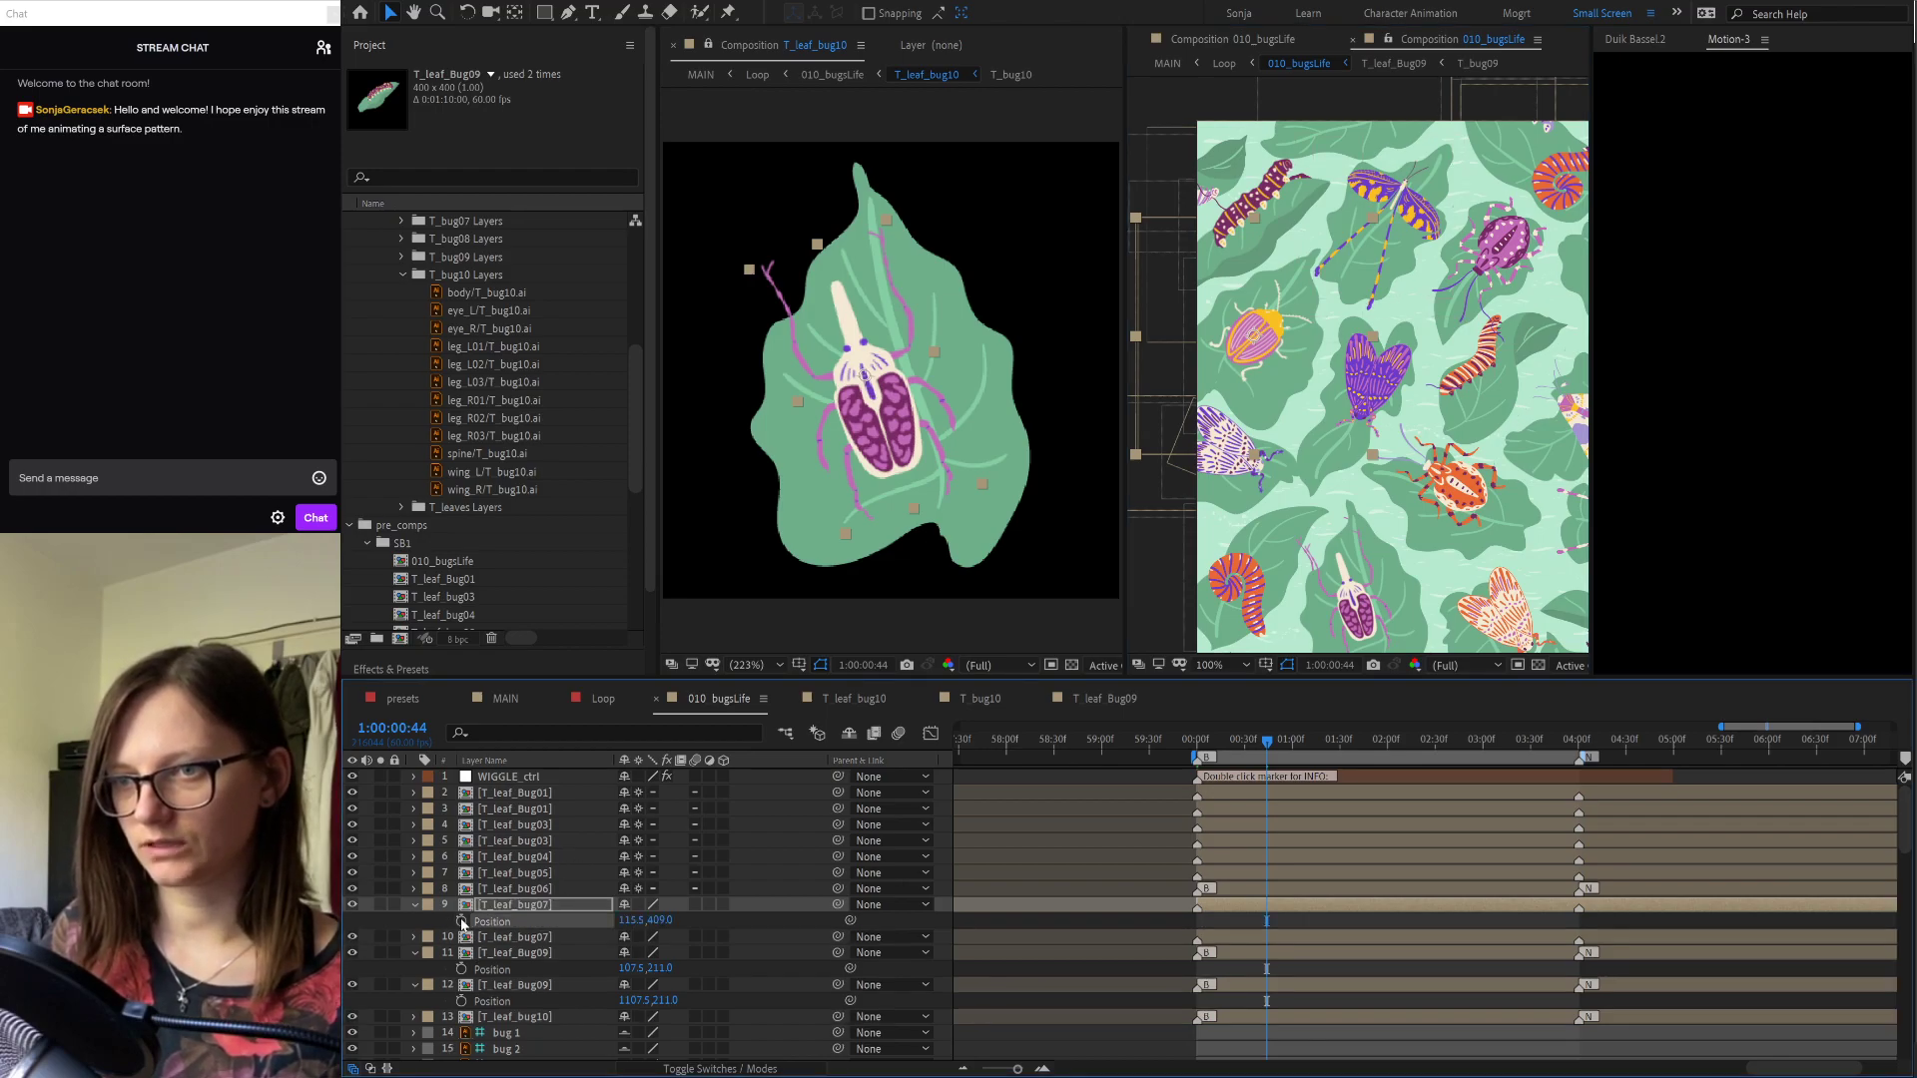
pyautogui.click(491, 939)
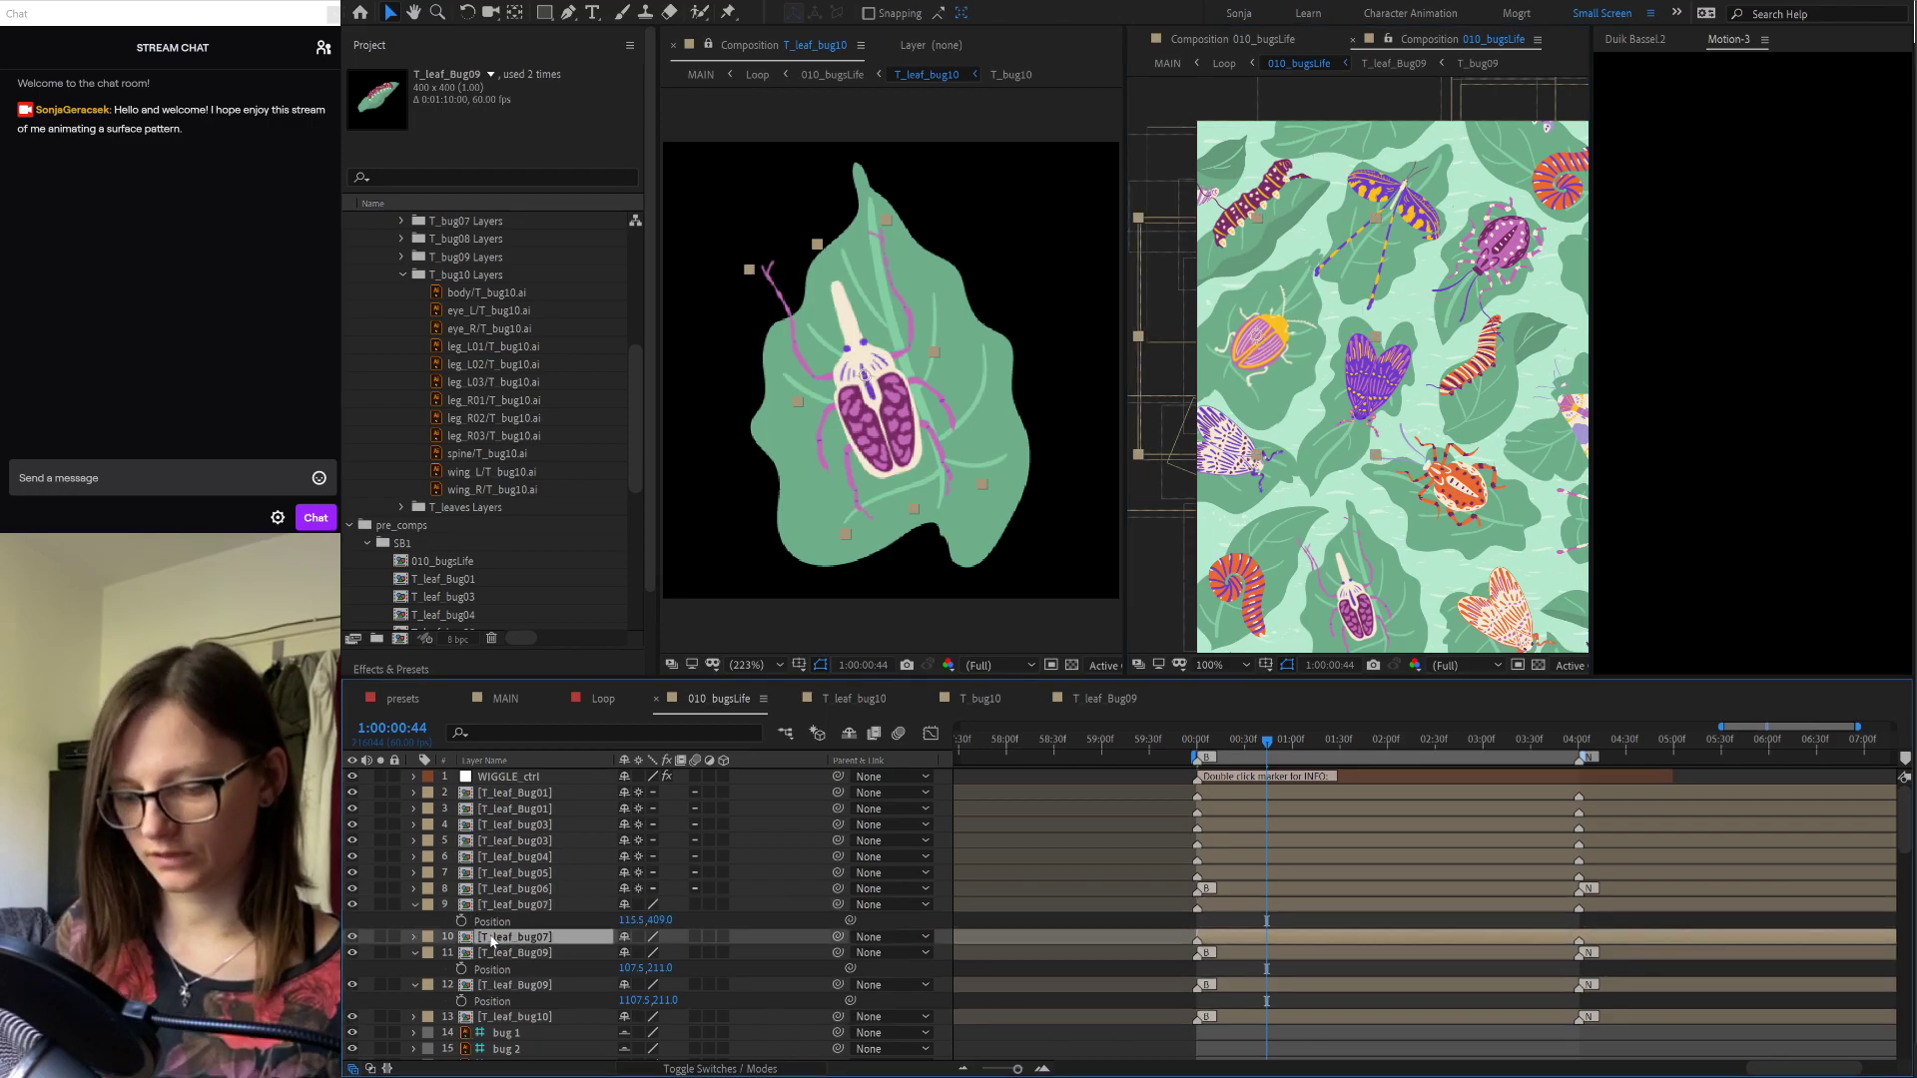
pyautogui.press('e')
pyautogui.press('e')
pyautogui.keyDown('alt'); pyautogui.click(462, 954); pyautogui.keyUp('alt')
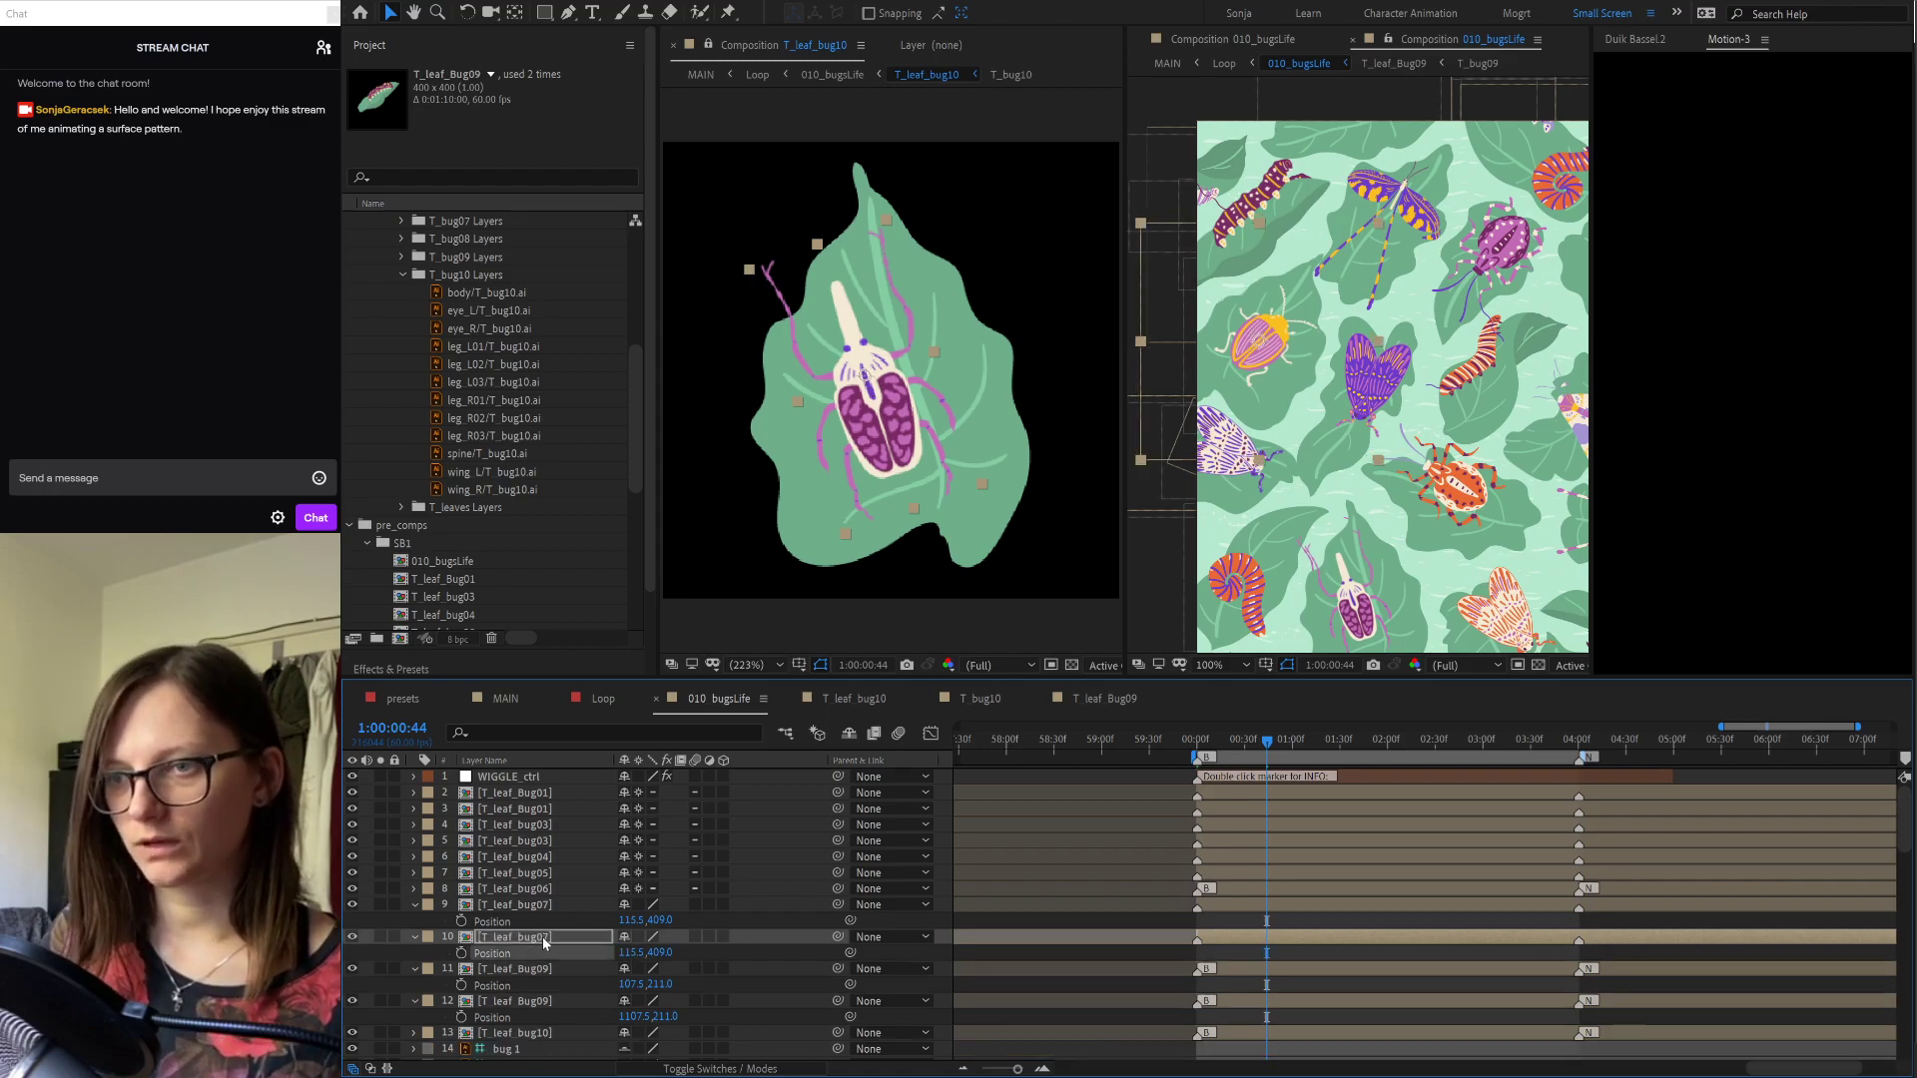
# Step: Open the T_leaf_bug07 precomp and paste the copied wiggle expression onto the leaf 11 layer's Position
pyautogui.doubleClick(542, 936)
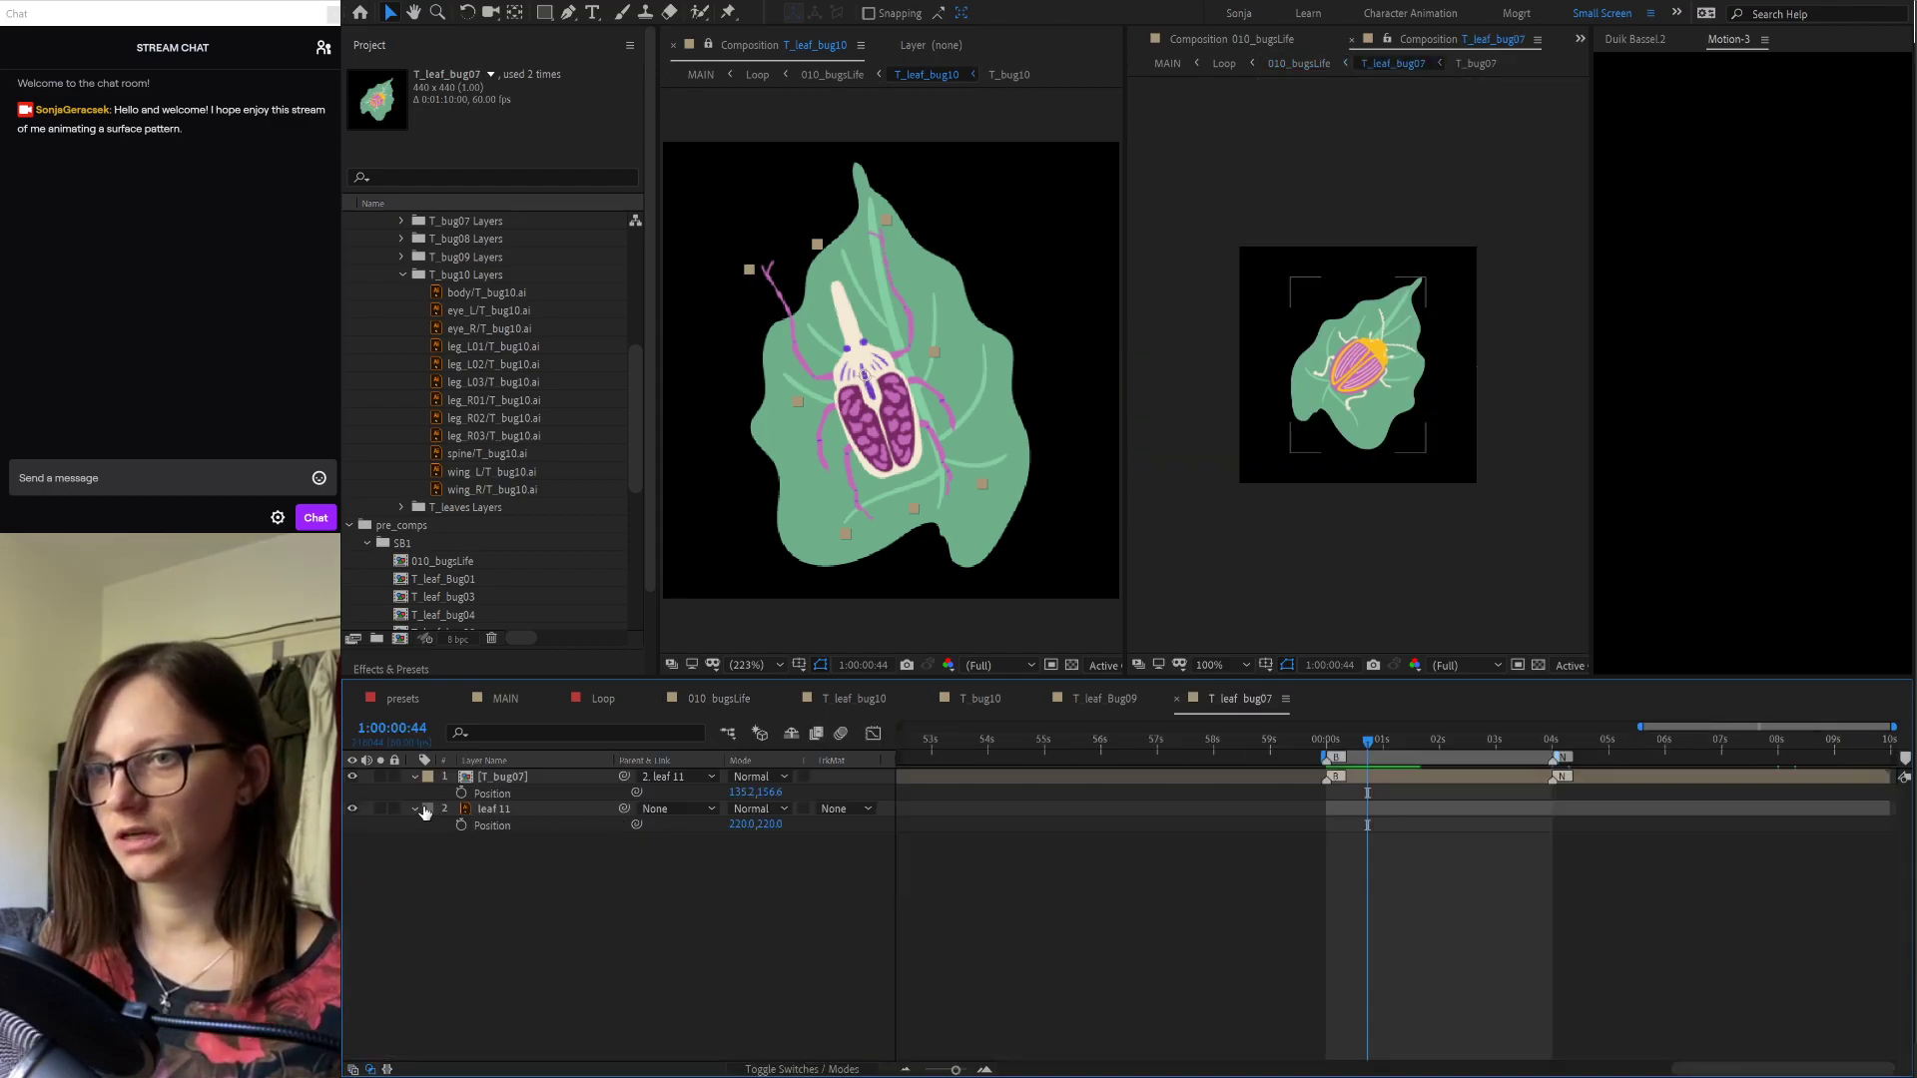
pyautogui.click(501, 811)
pyautogui.click(471, 571)
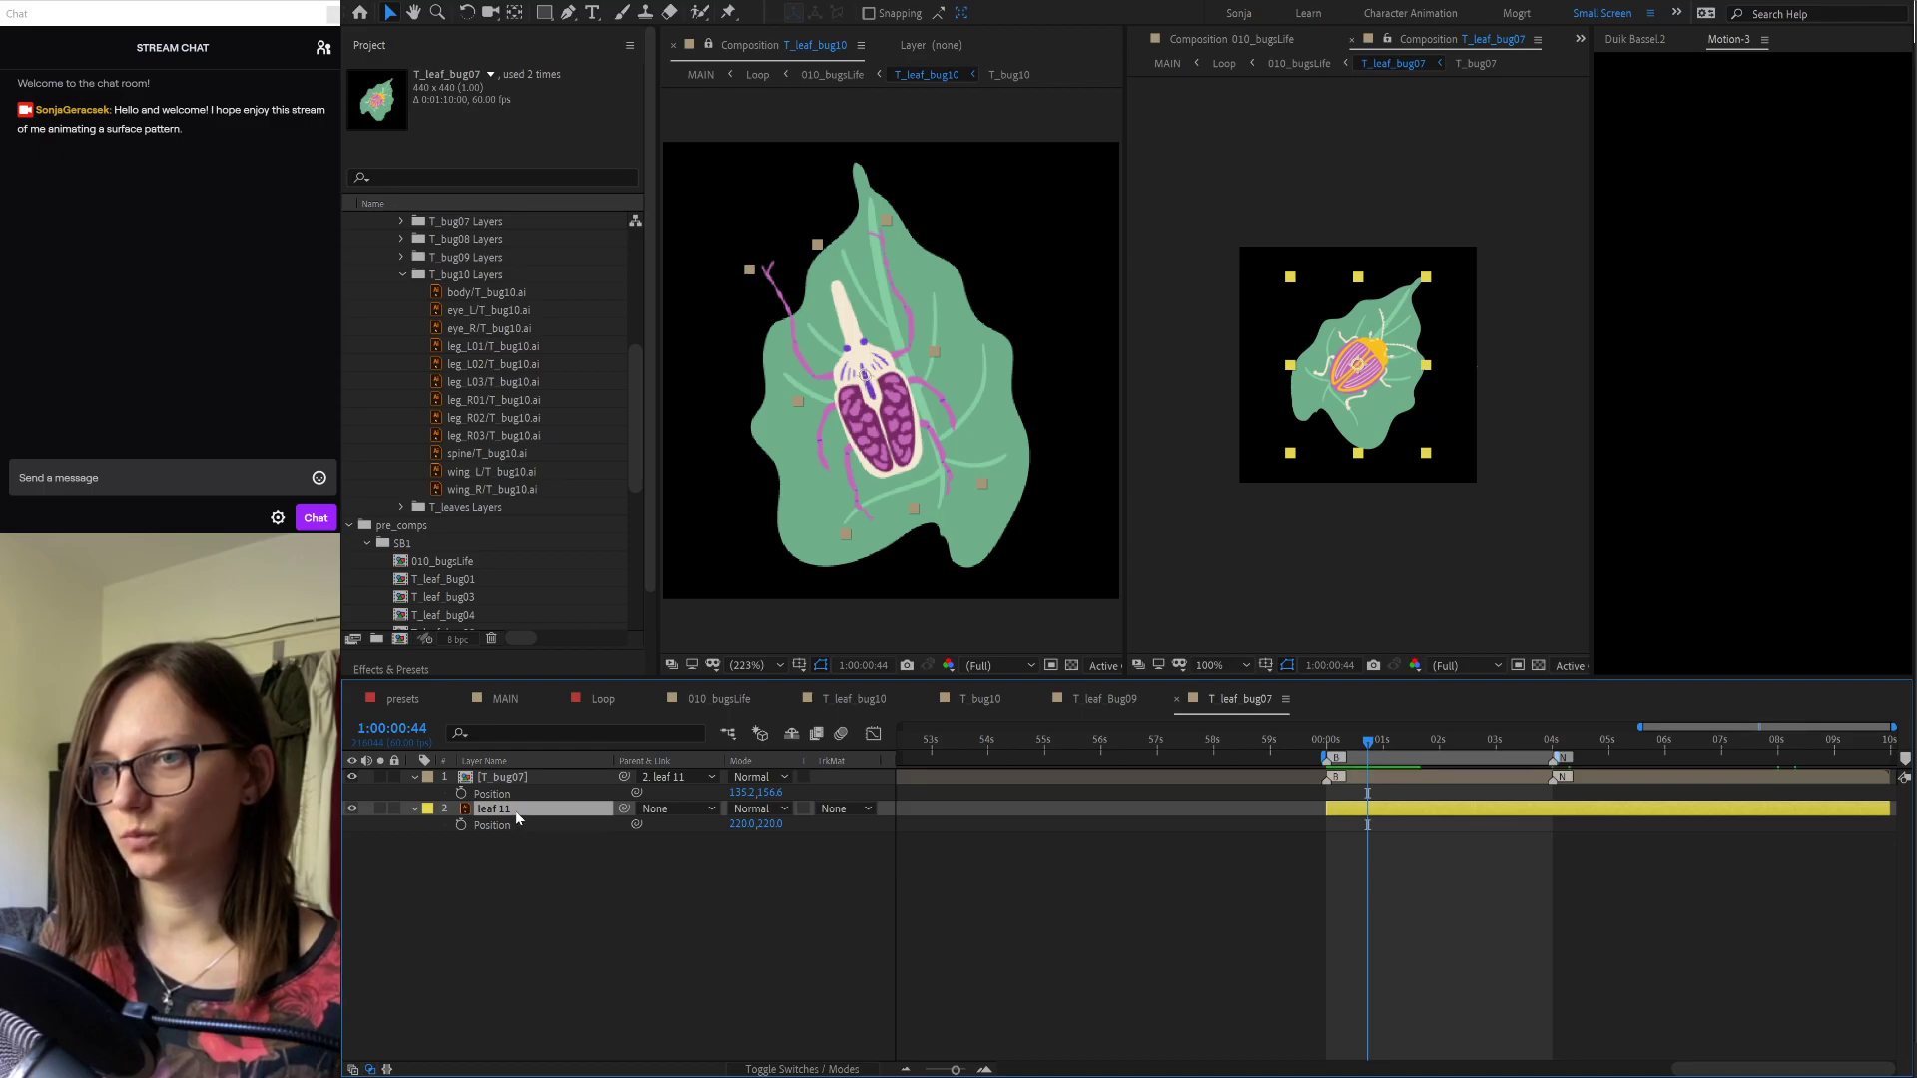
pyautogui.hotkey('ctrl', 'v')
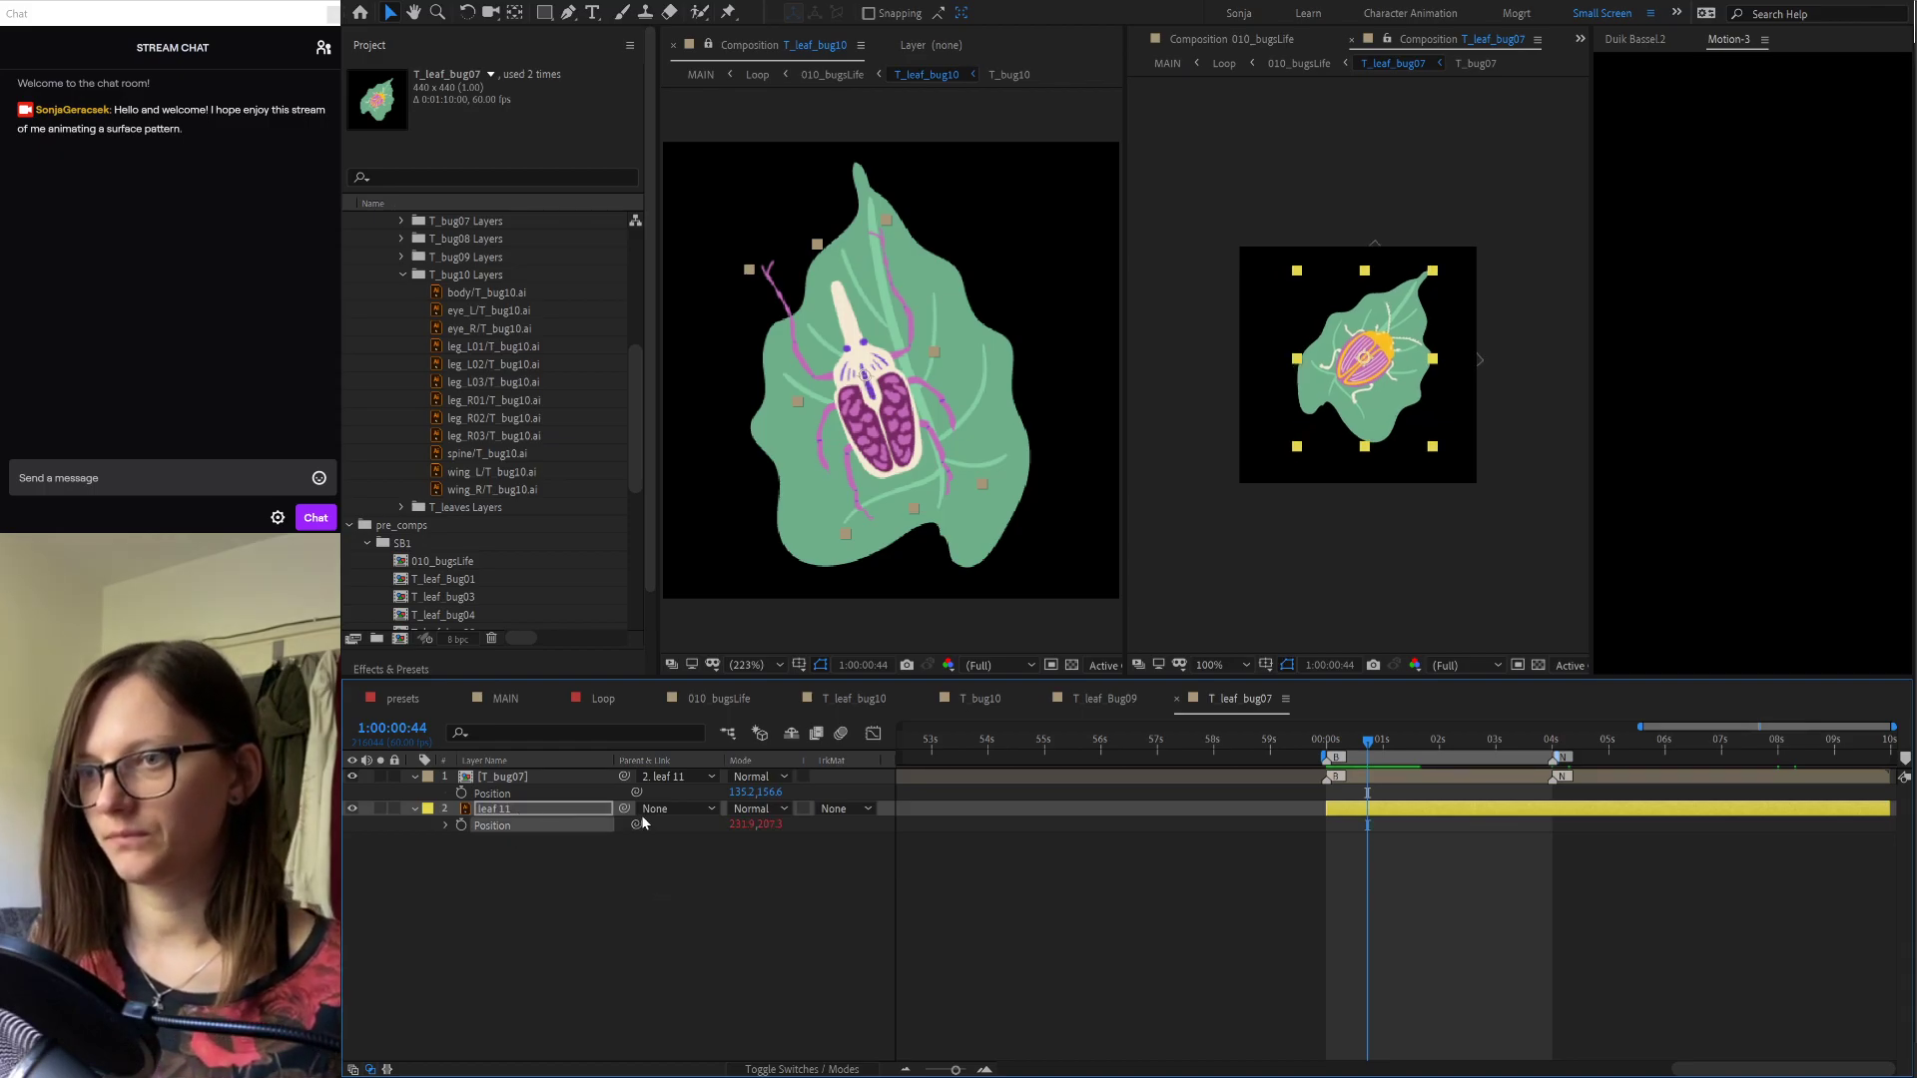
pyautogui.click(589, 783)
pyautogui.moveTo(633, 791); pyautogui.dragTo(523, 815)
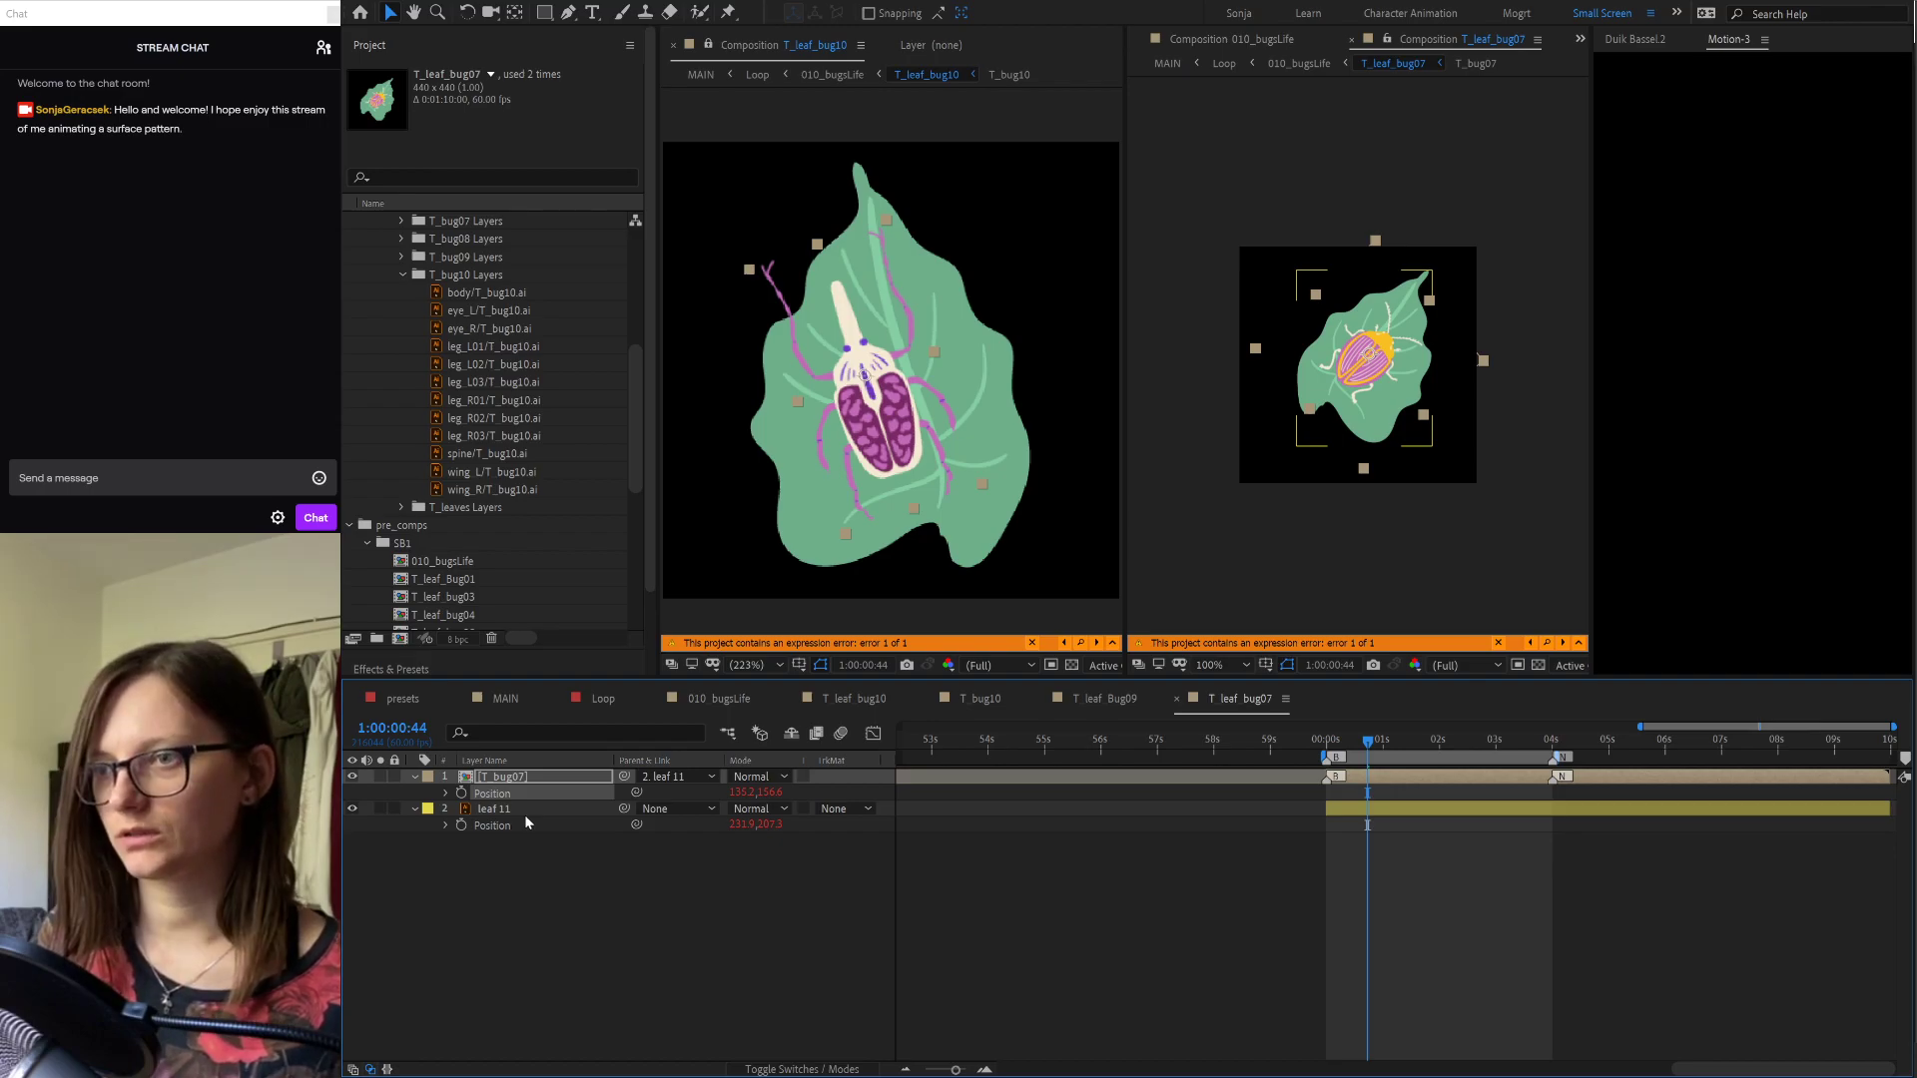
pyautogui.click(512, 869)
pyautogui.keyDown('alt'); pyautogui.click(460, 794); pyautogui.keyUp('alt')
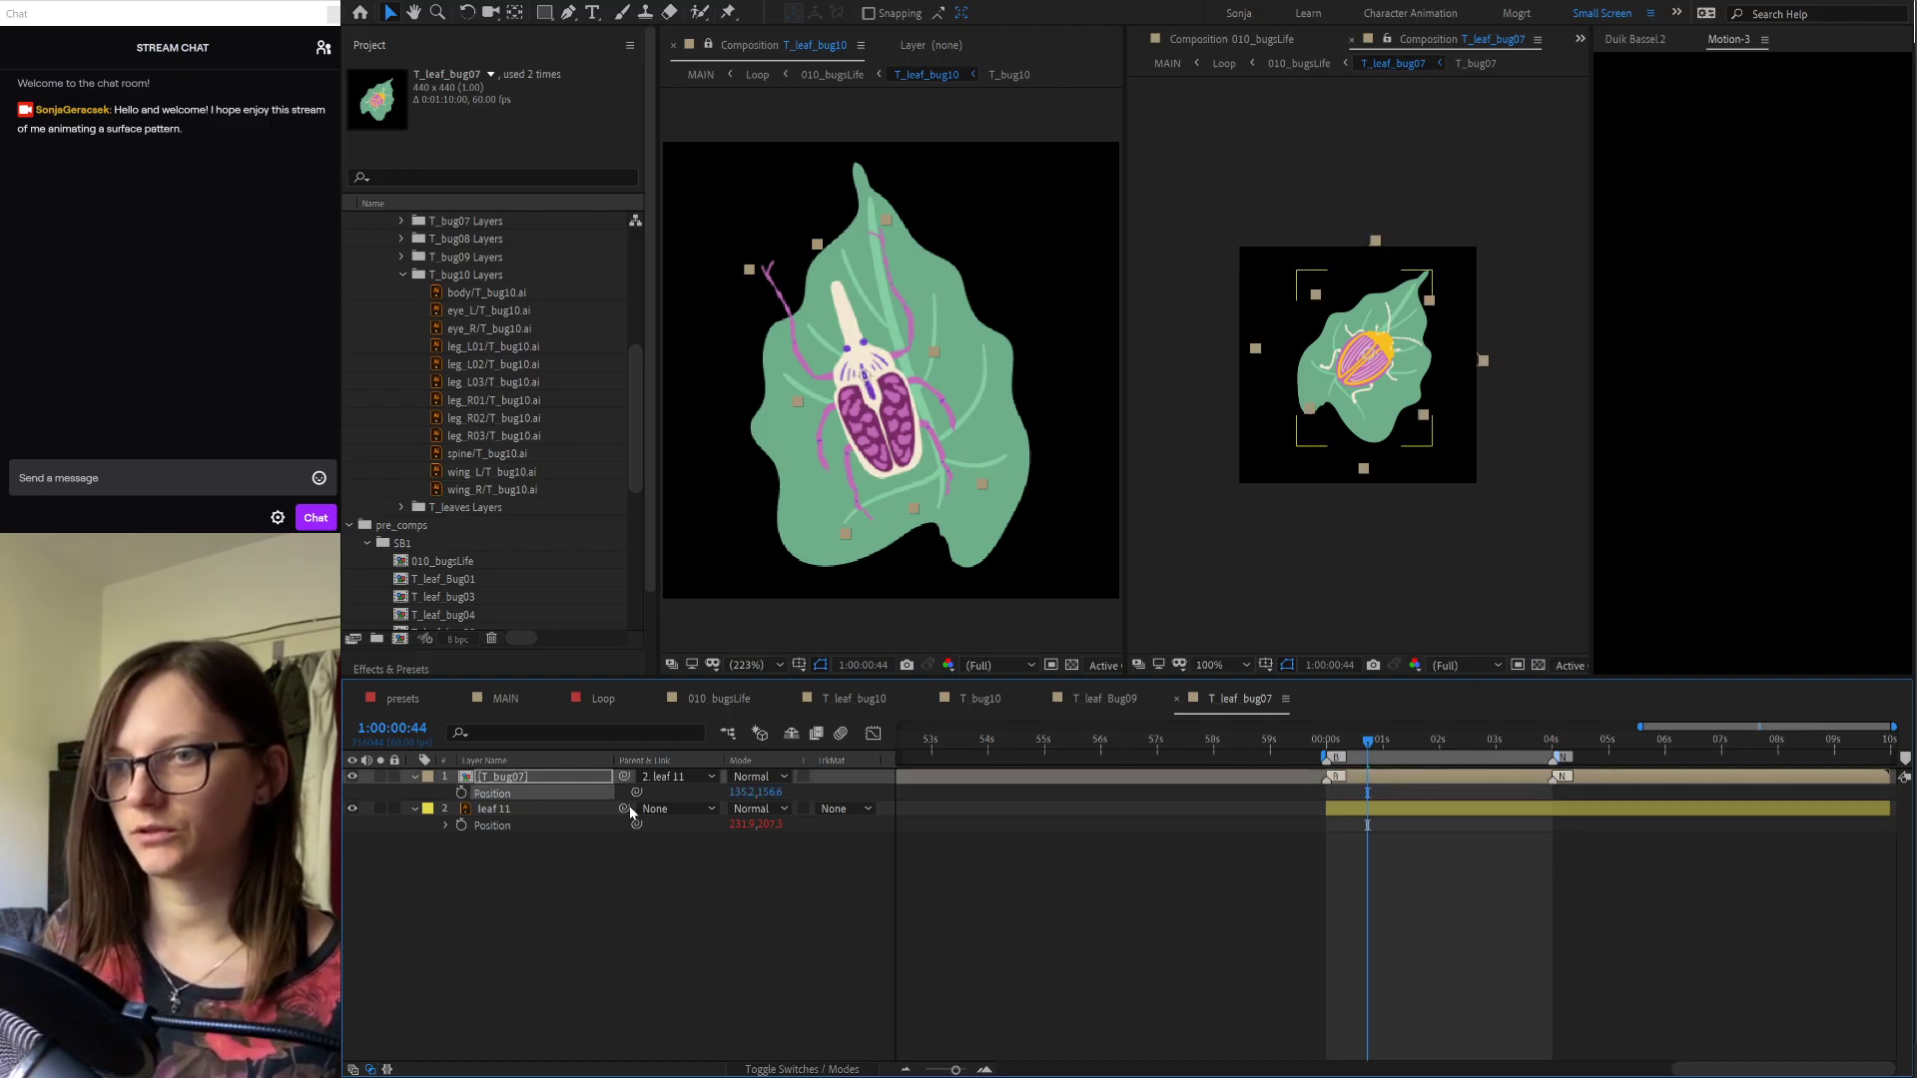
pyautogui.click(657, 891)
# Step: In the 010_bugsLife composition, set the X position of the lower T_leaf_bug07 layer to 1115.5
pyautogui.click(706, 699)
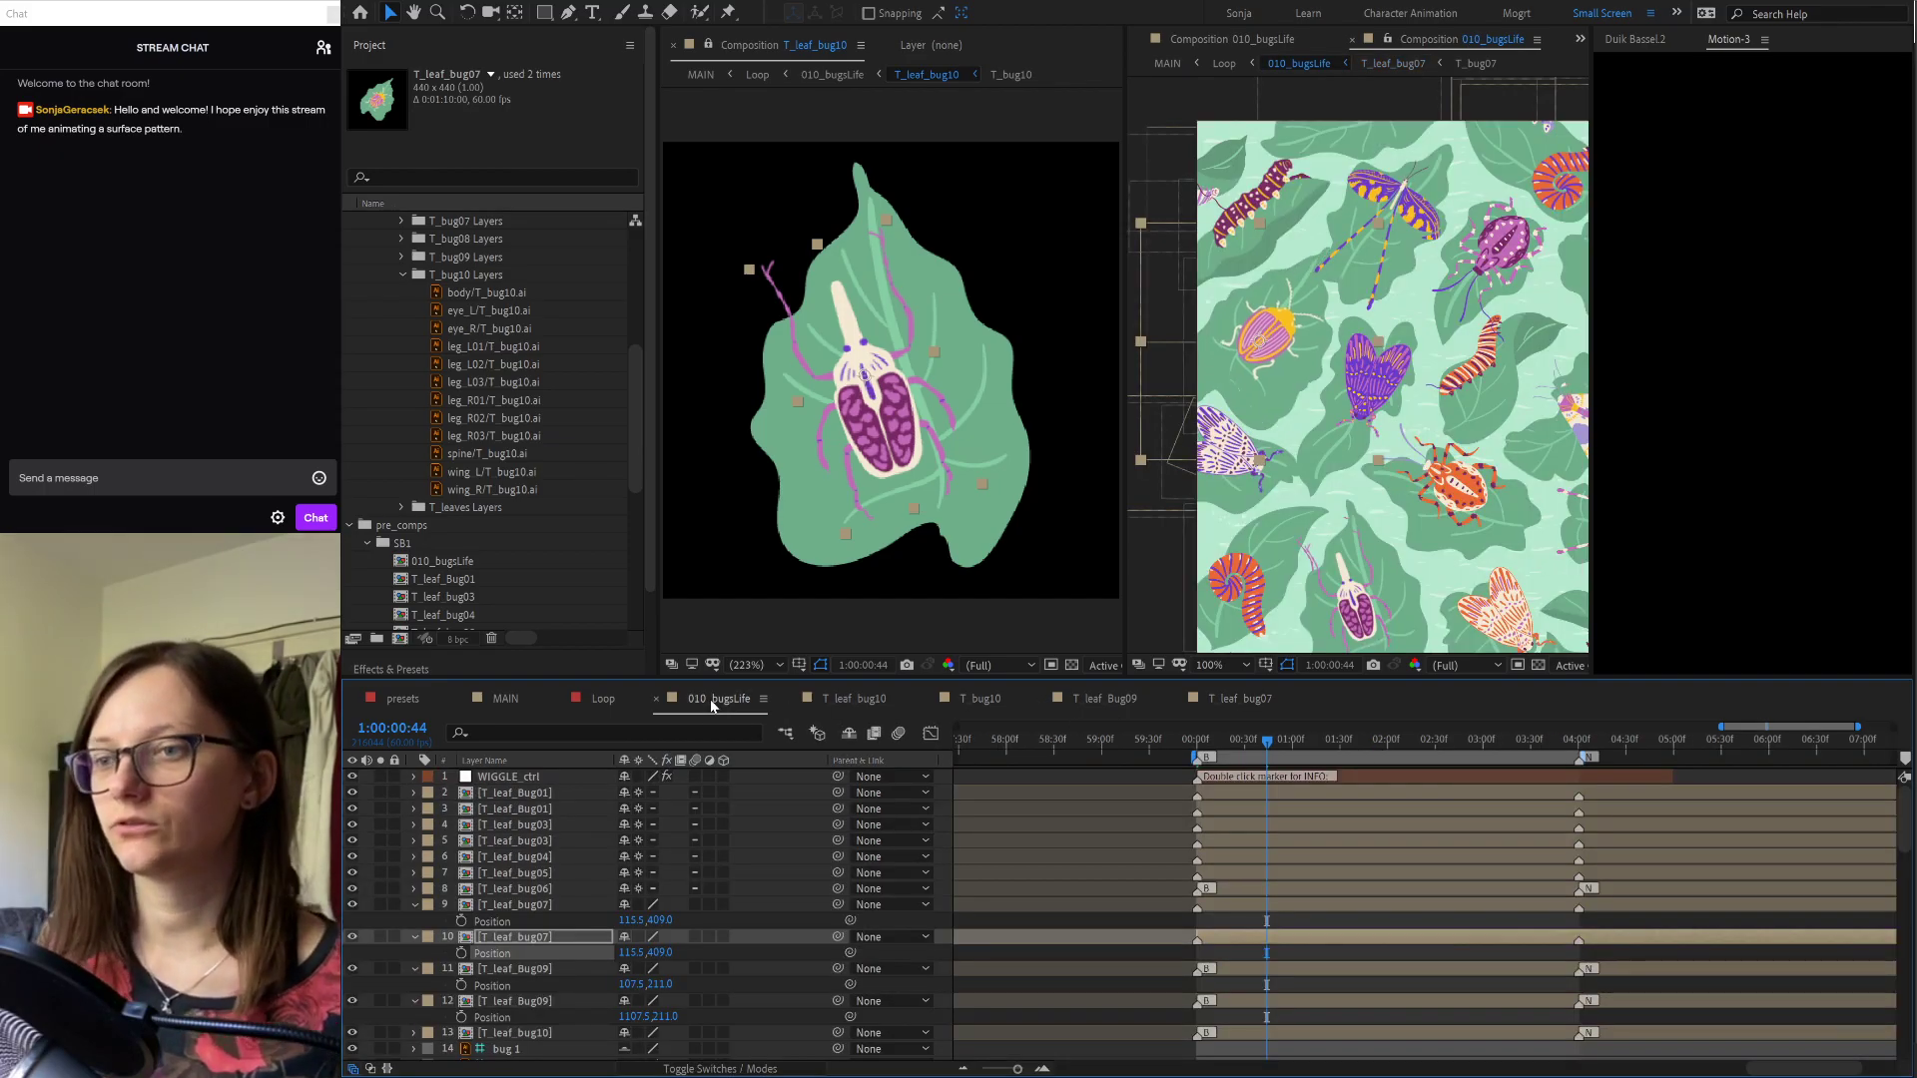
pyautogui.click(557, 906)
pyautogui.click(633, 953)
pyautogui.click(629, 953)
pyautogui.write('1')
pyautogui.press('Return')
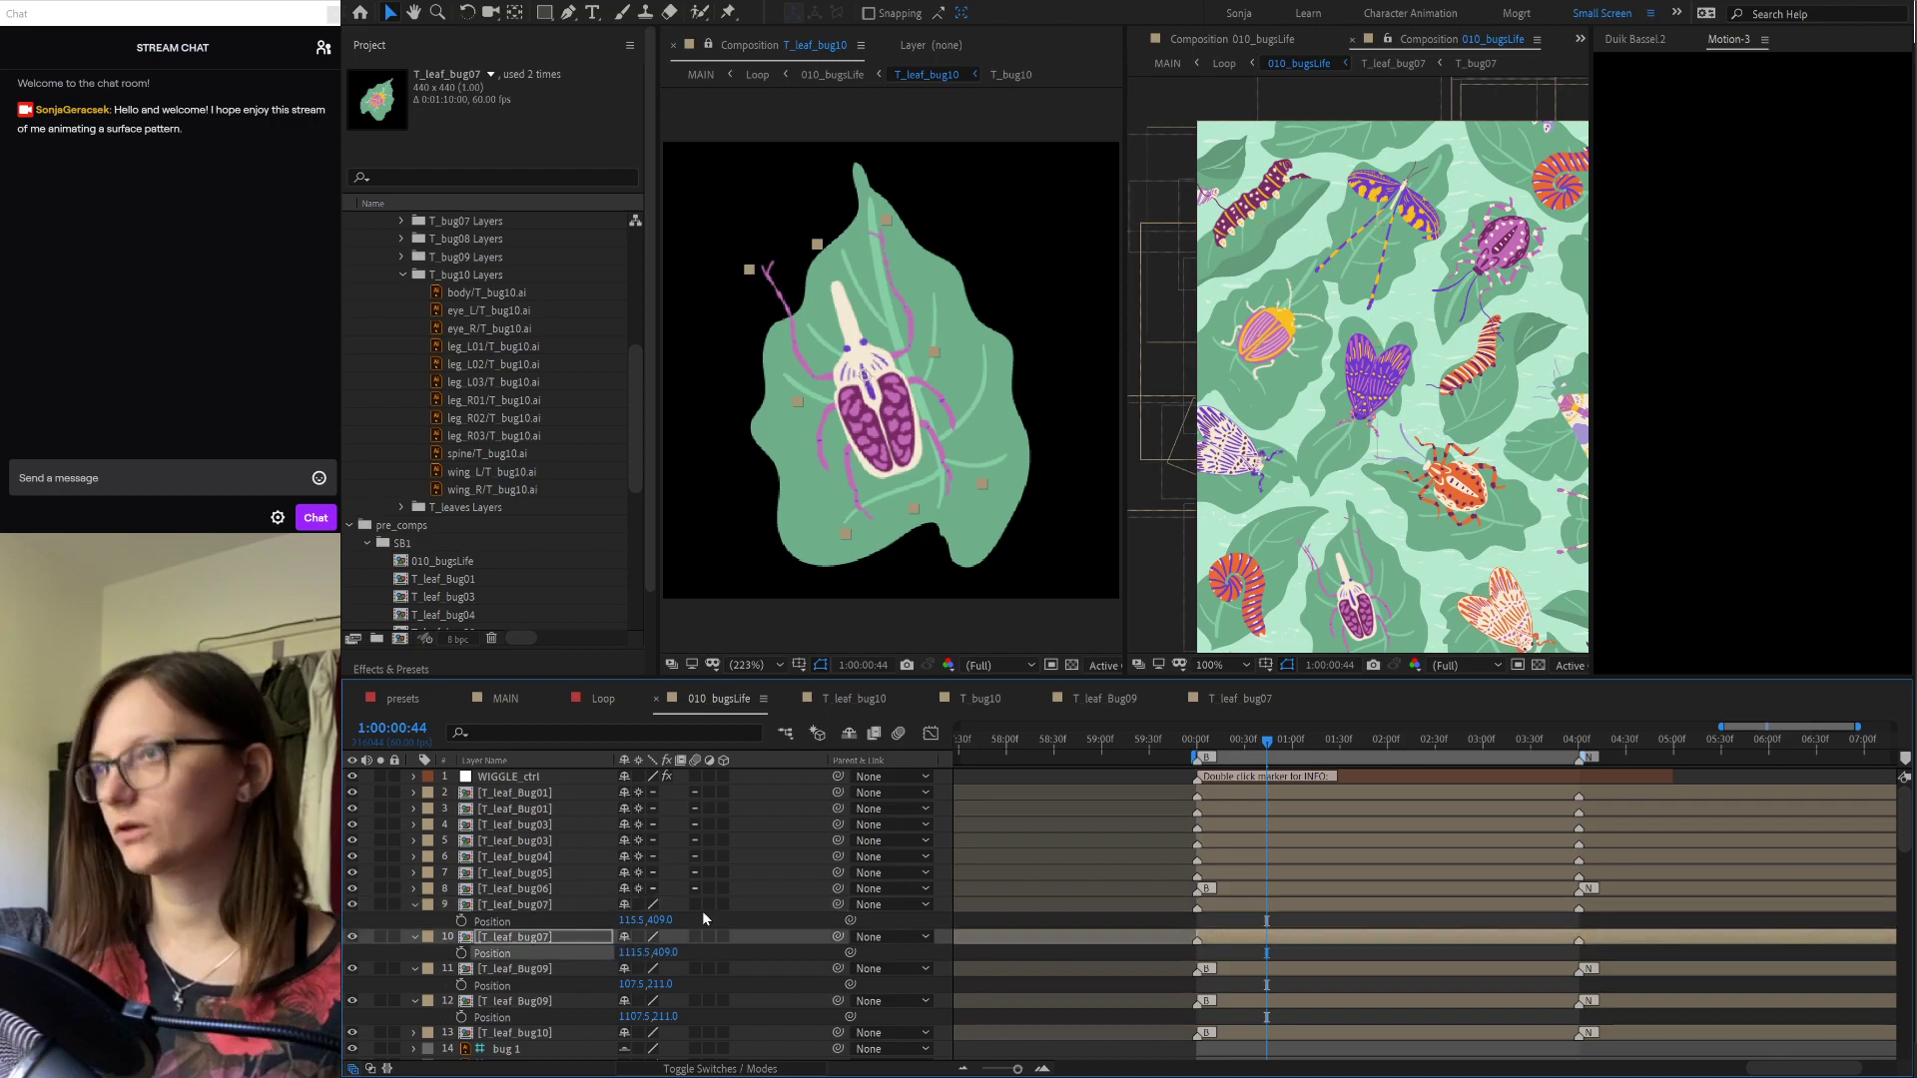
# Step: Examine the pattern in the Loop and MAIN compositions, close up and as a whole tile grid at 1:00:01:15
pyautogui.click(606, 699)
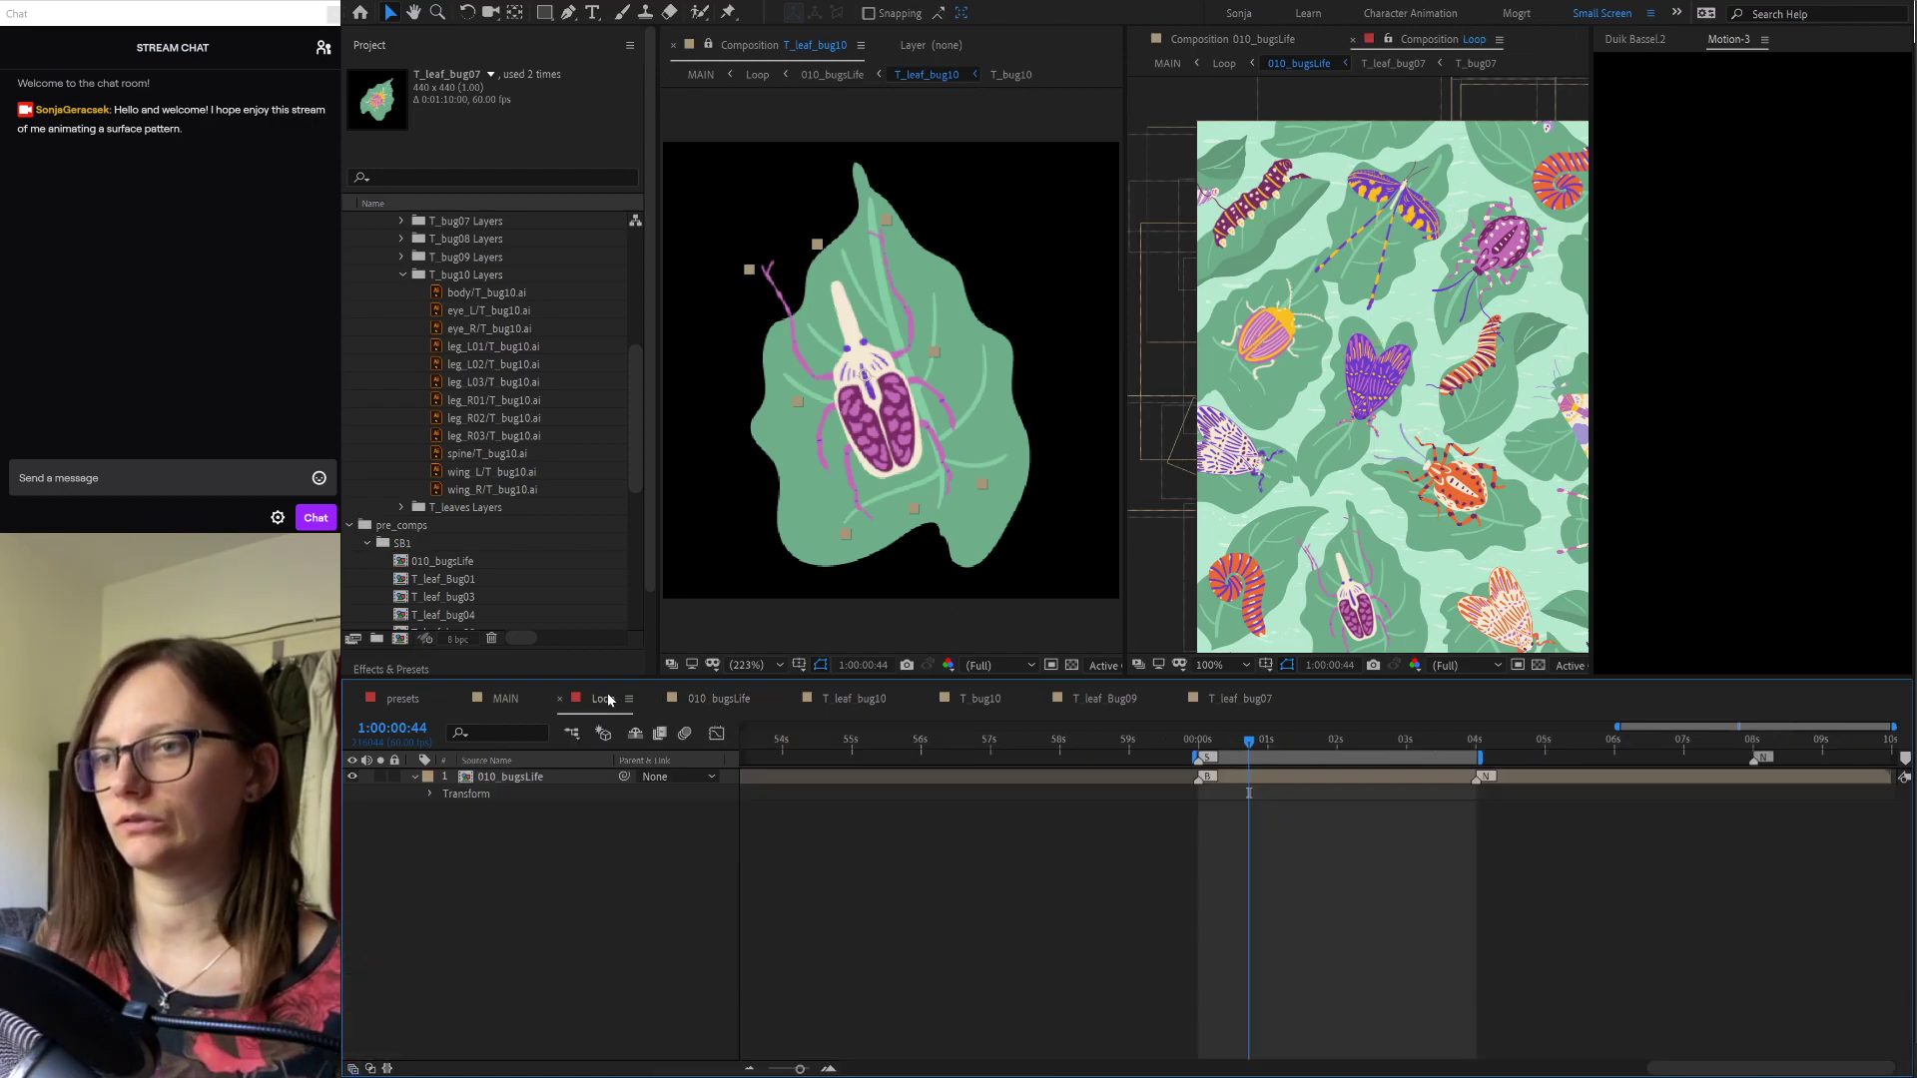
pyautogui.scroll(-2, 1374, 489)
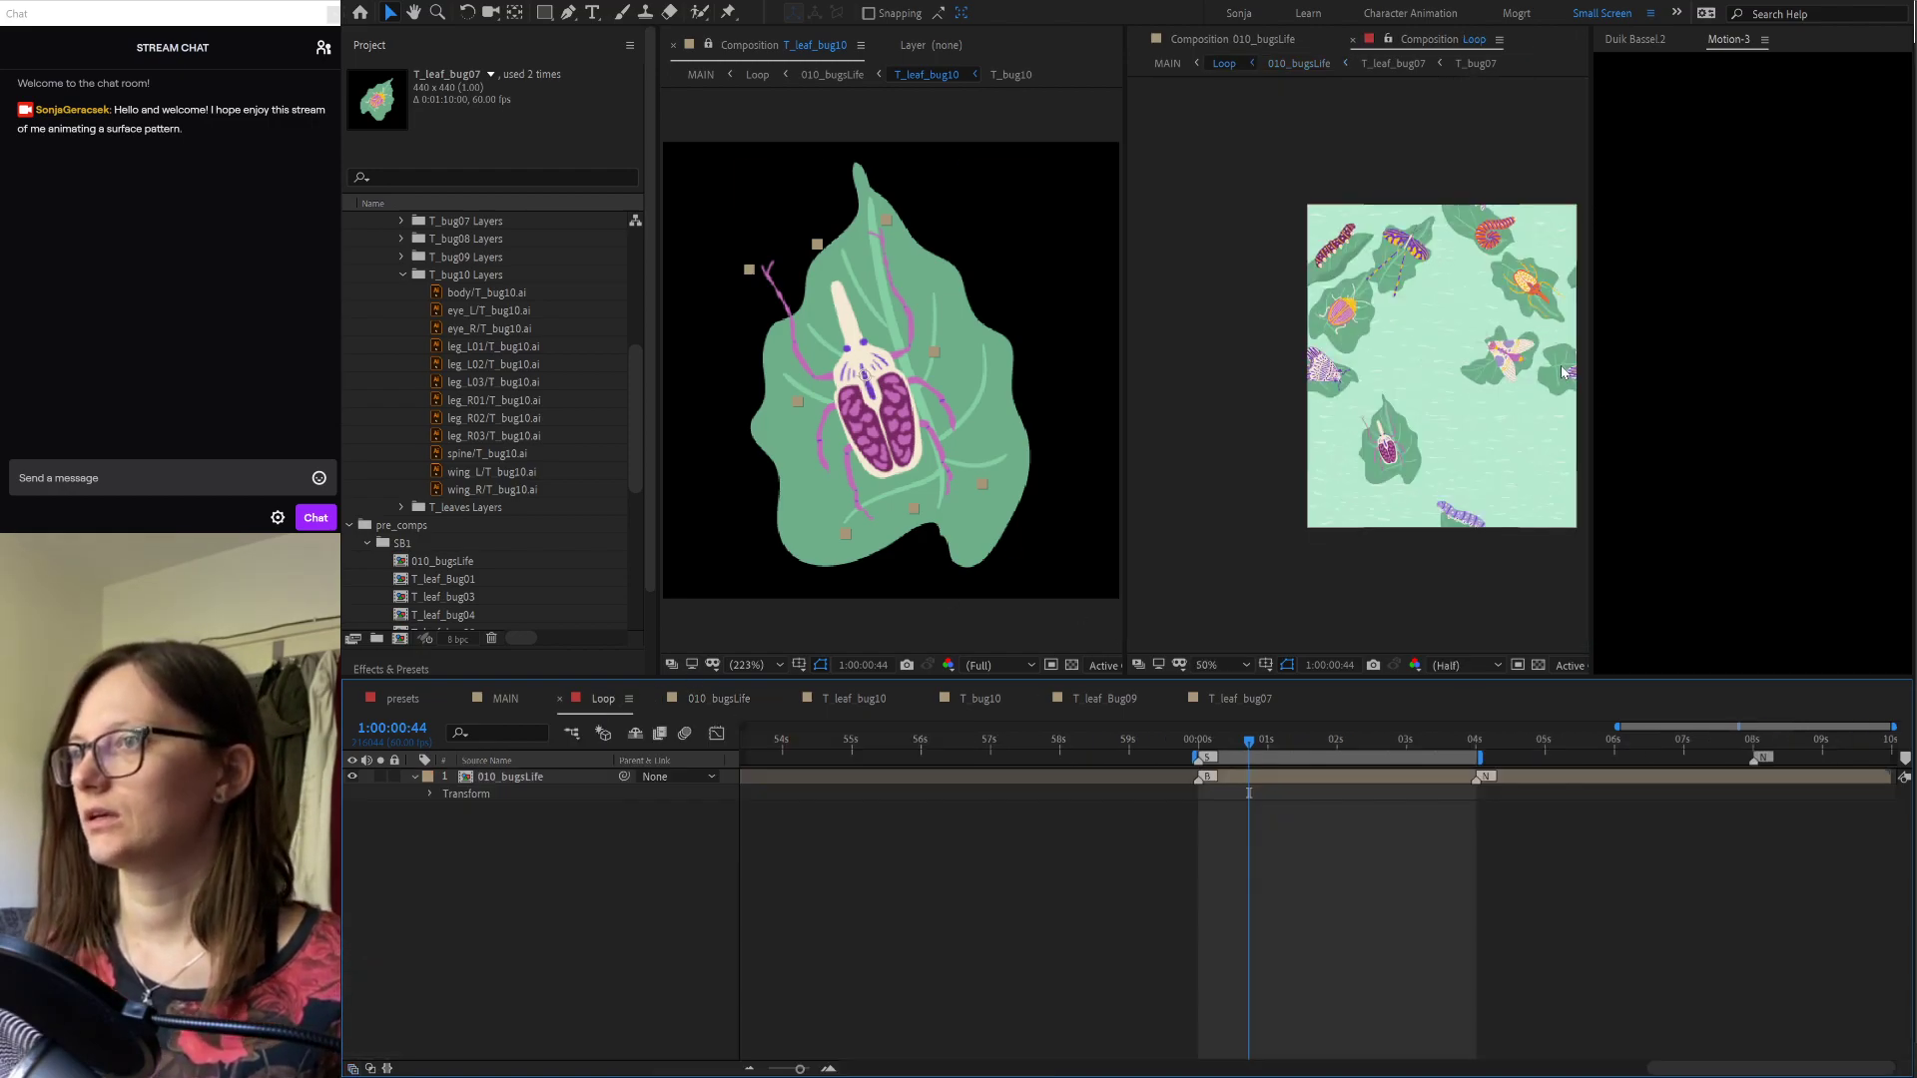
pyautogui.scroll(3, 1374, 488)
pyautogui.click(505, 699)
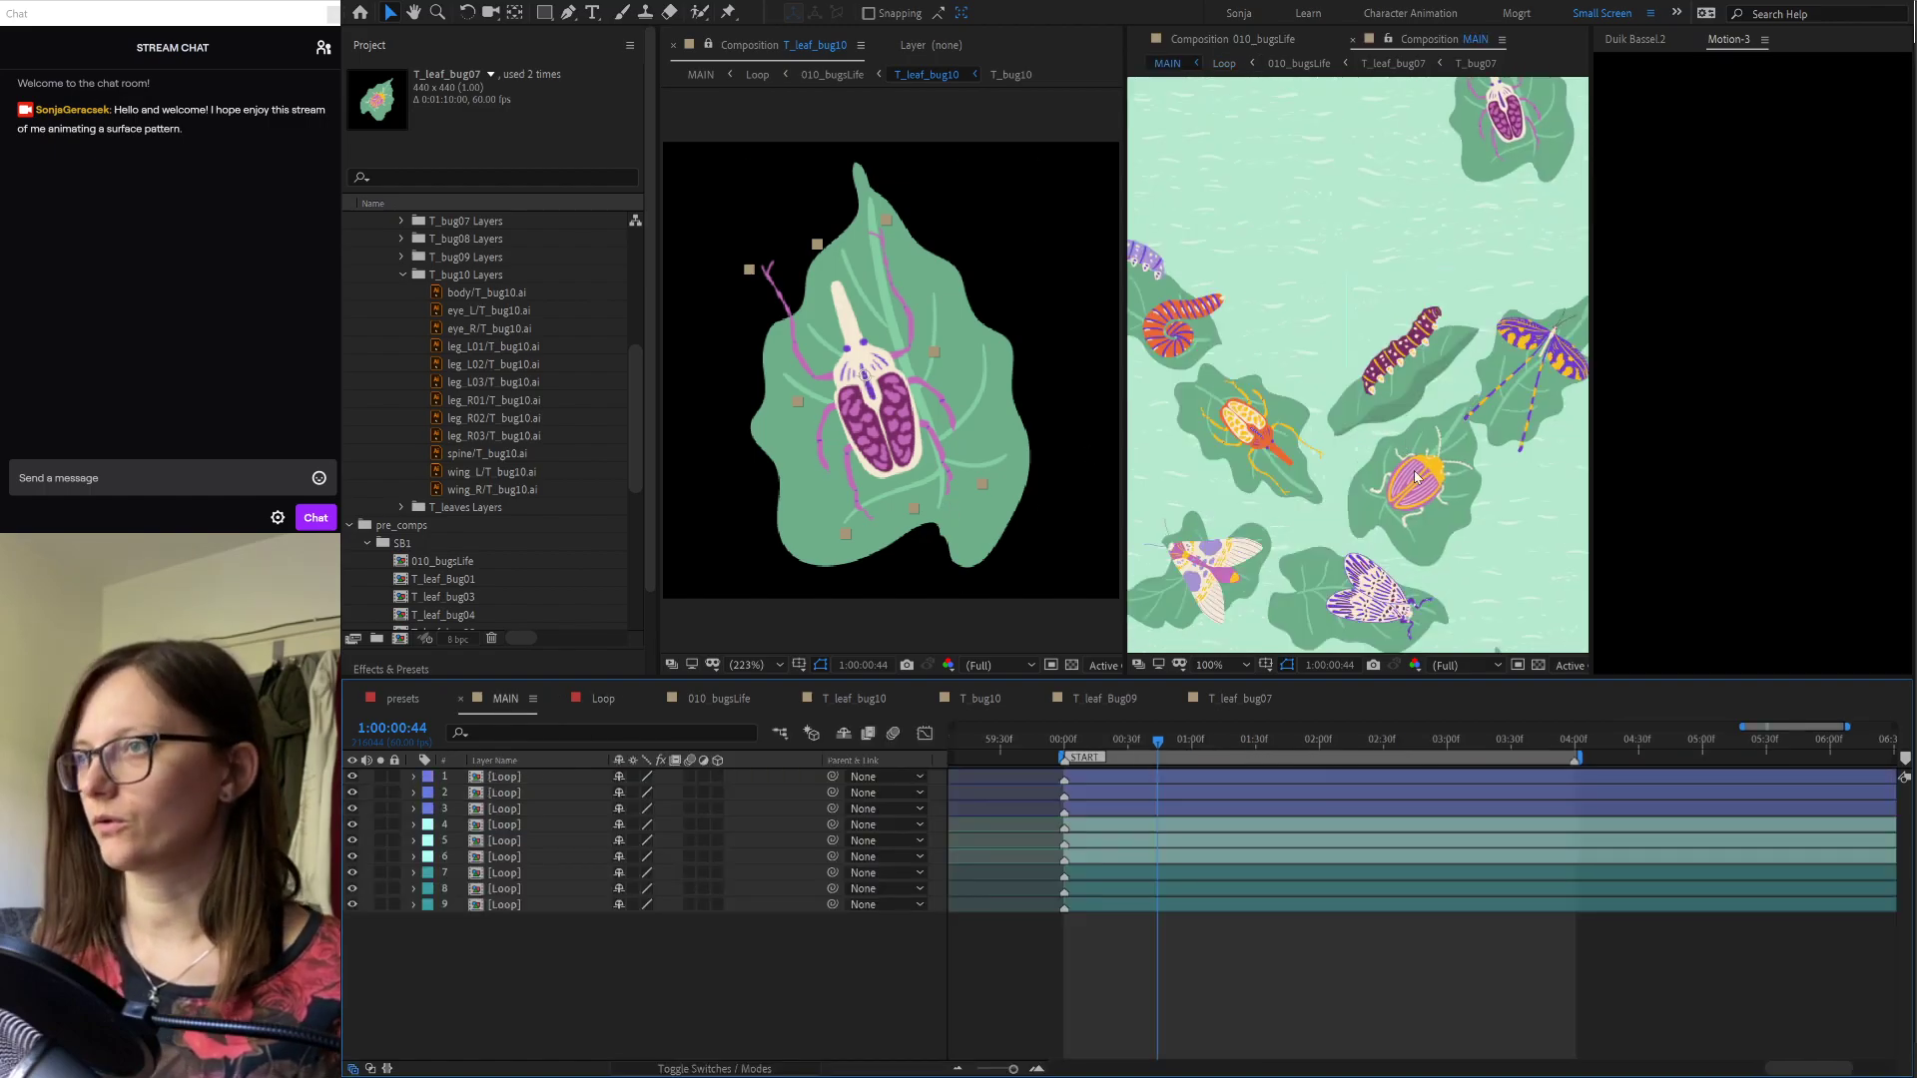
pyautogui.scroll(-1, 1417, 479)
pyautogui.scroll(2, 1343, 543)
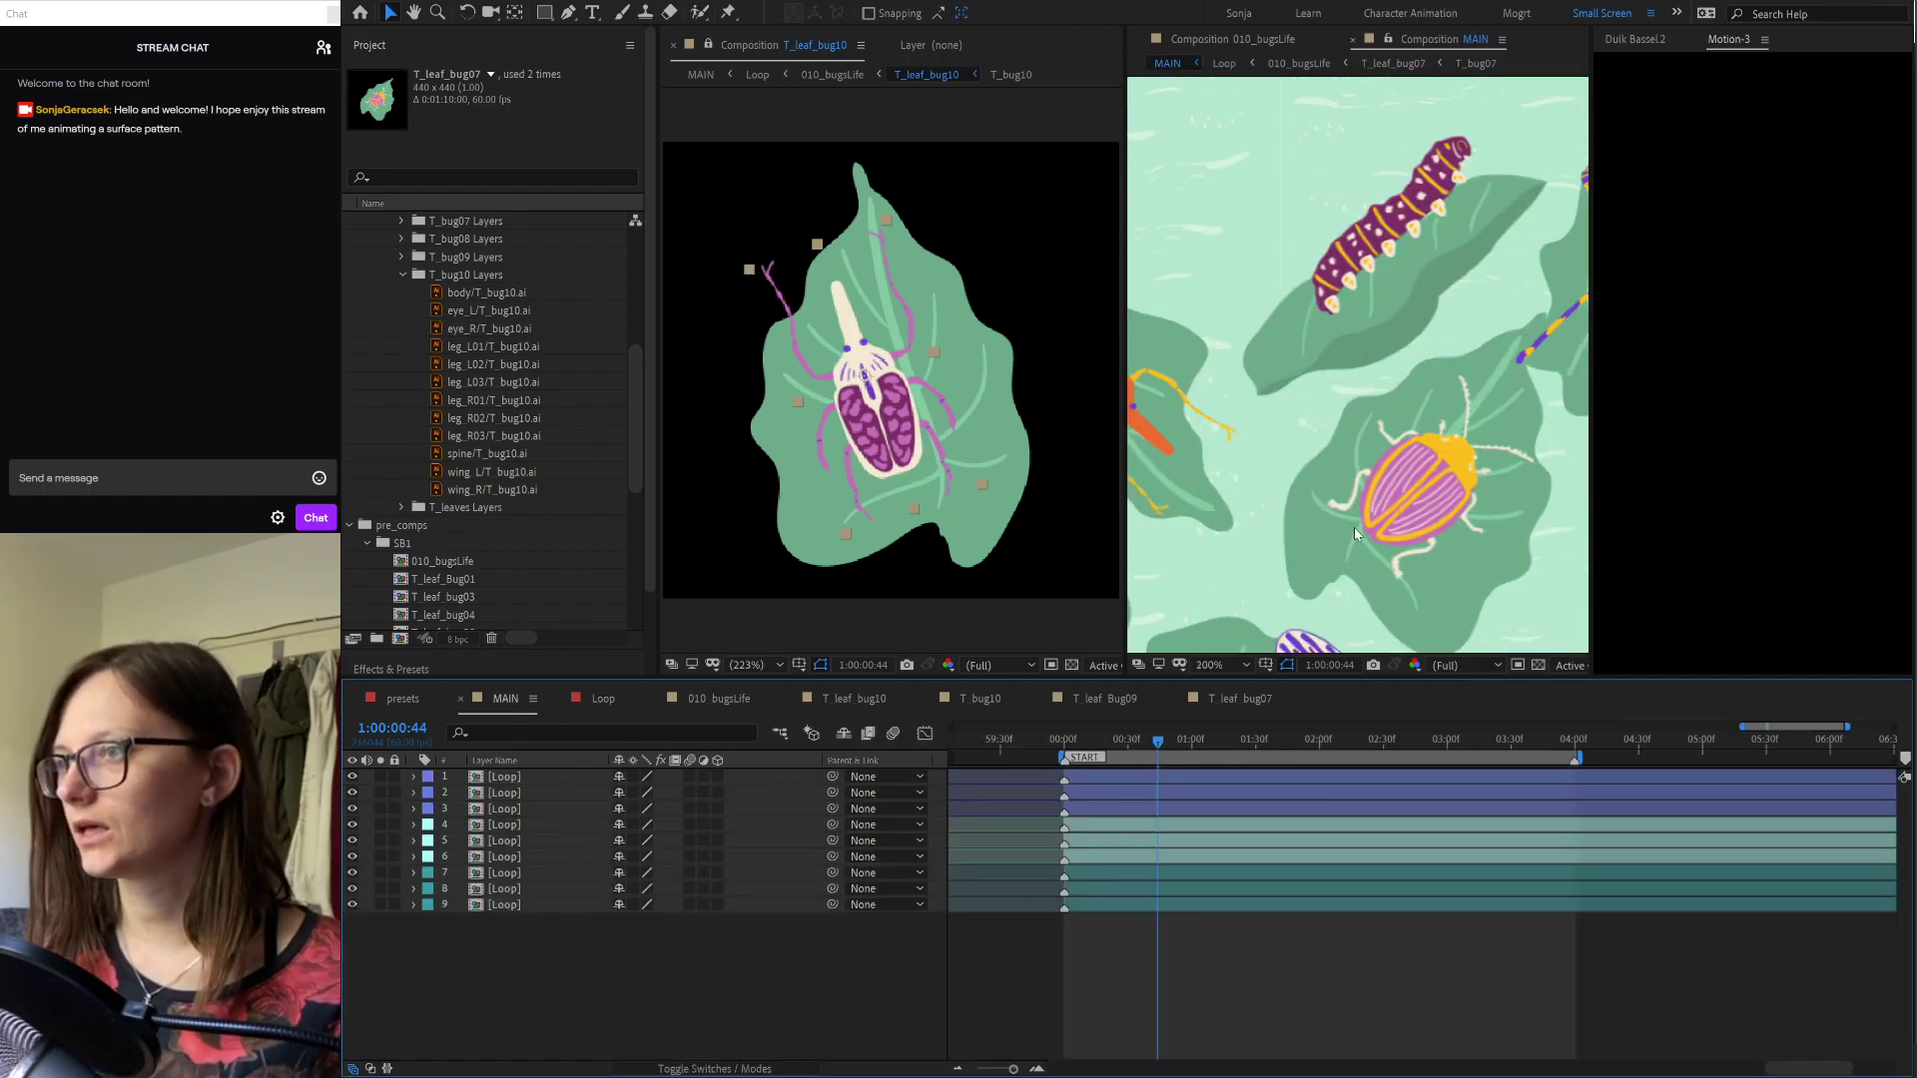
pyautogui.scroll(-2, 1358, 569)
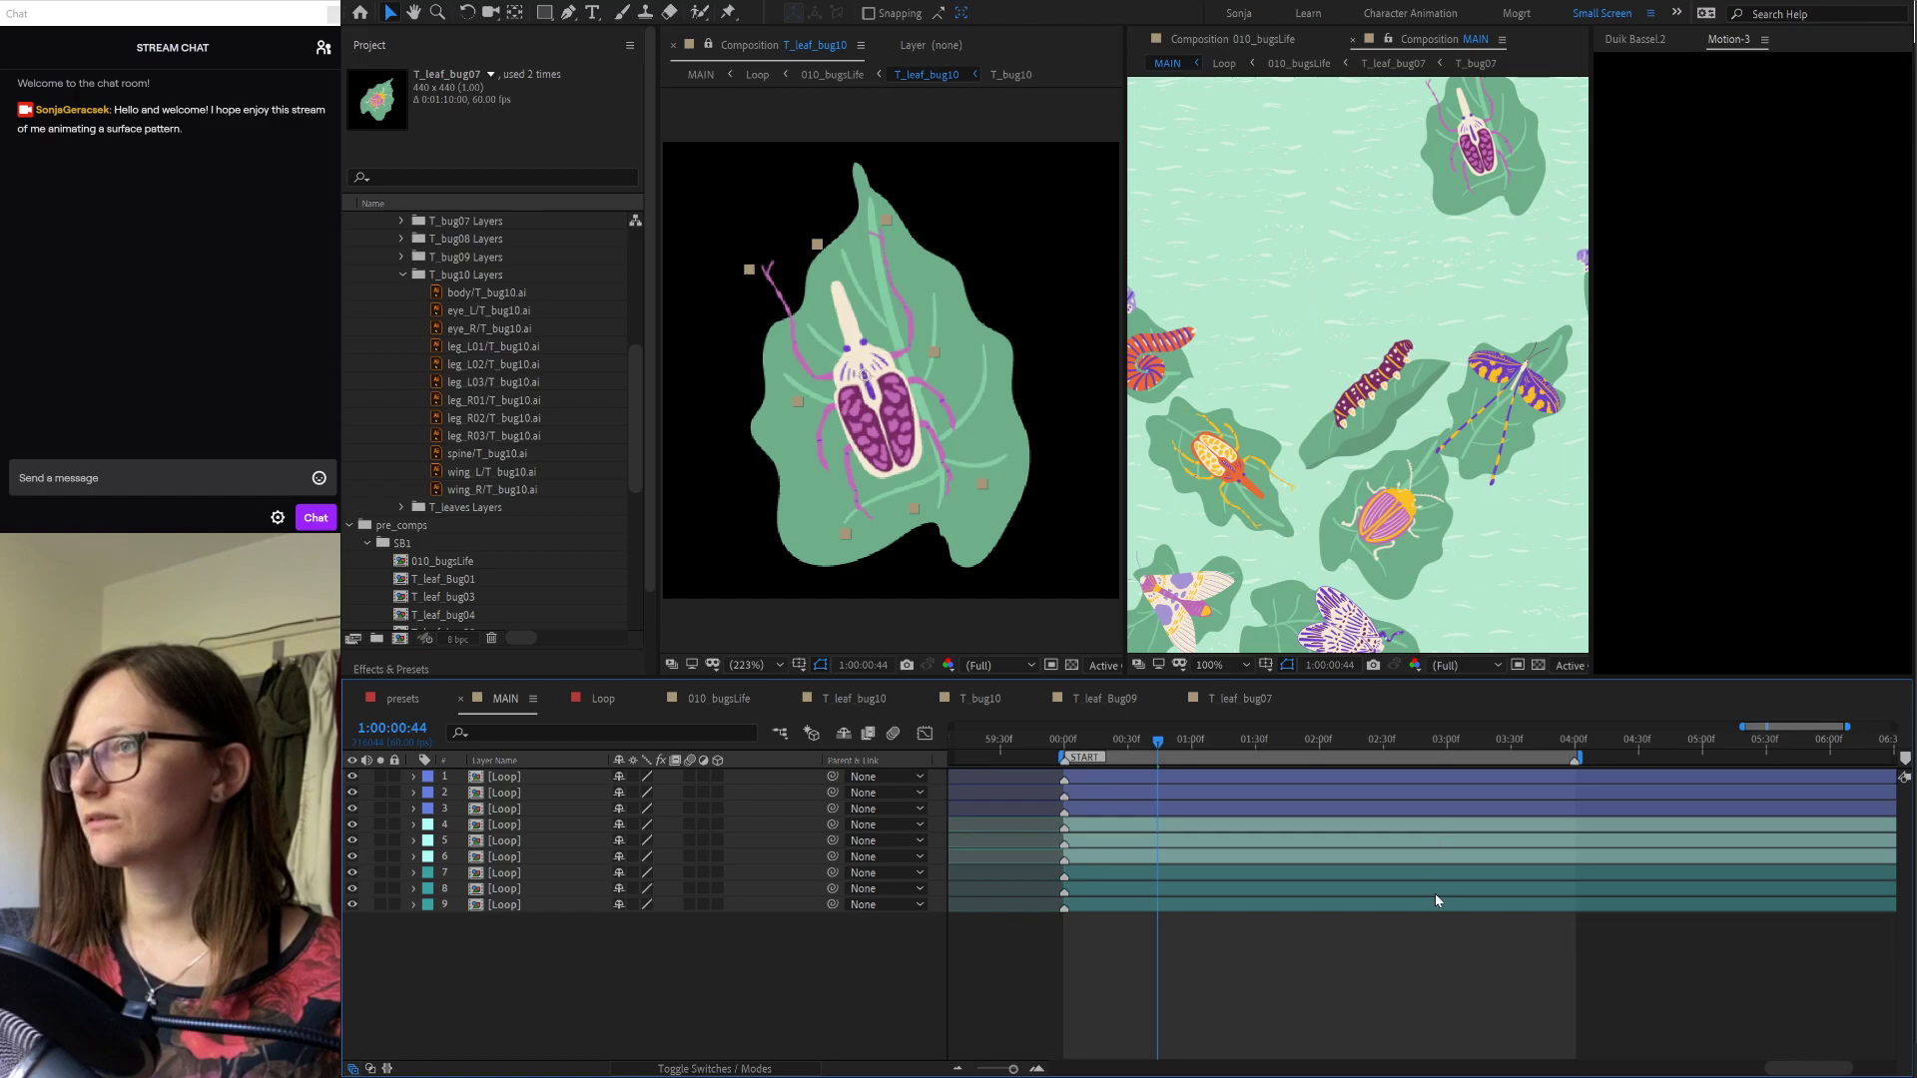
pyautogui.moveTo(1120, 741); pyautogui.dragTo(1200, 719)
pyautogui.scroll(-2, 1392, 464)
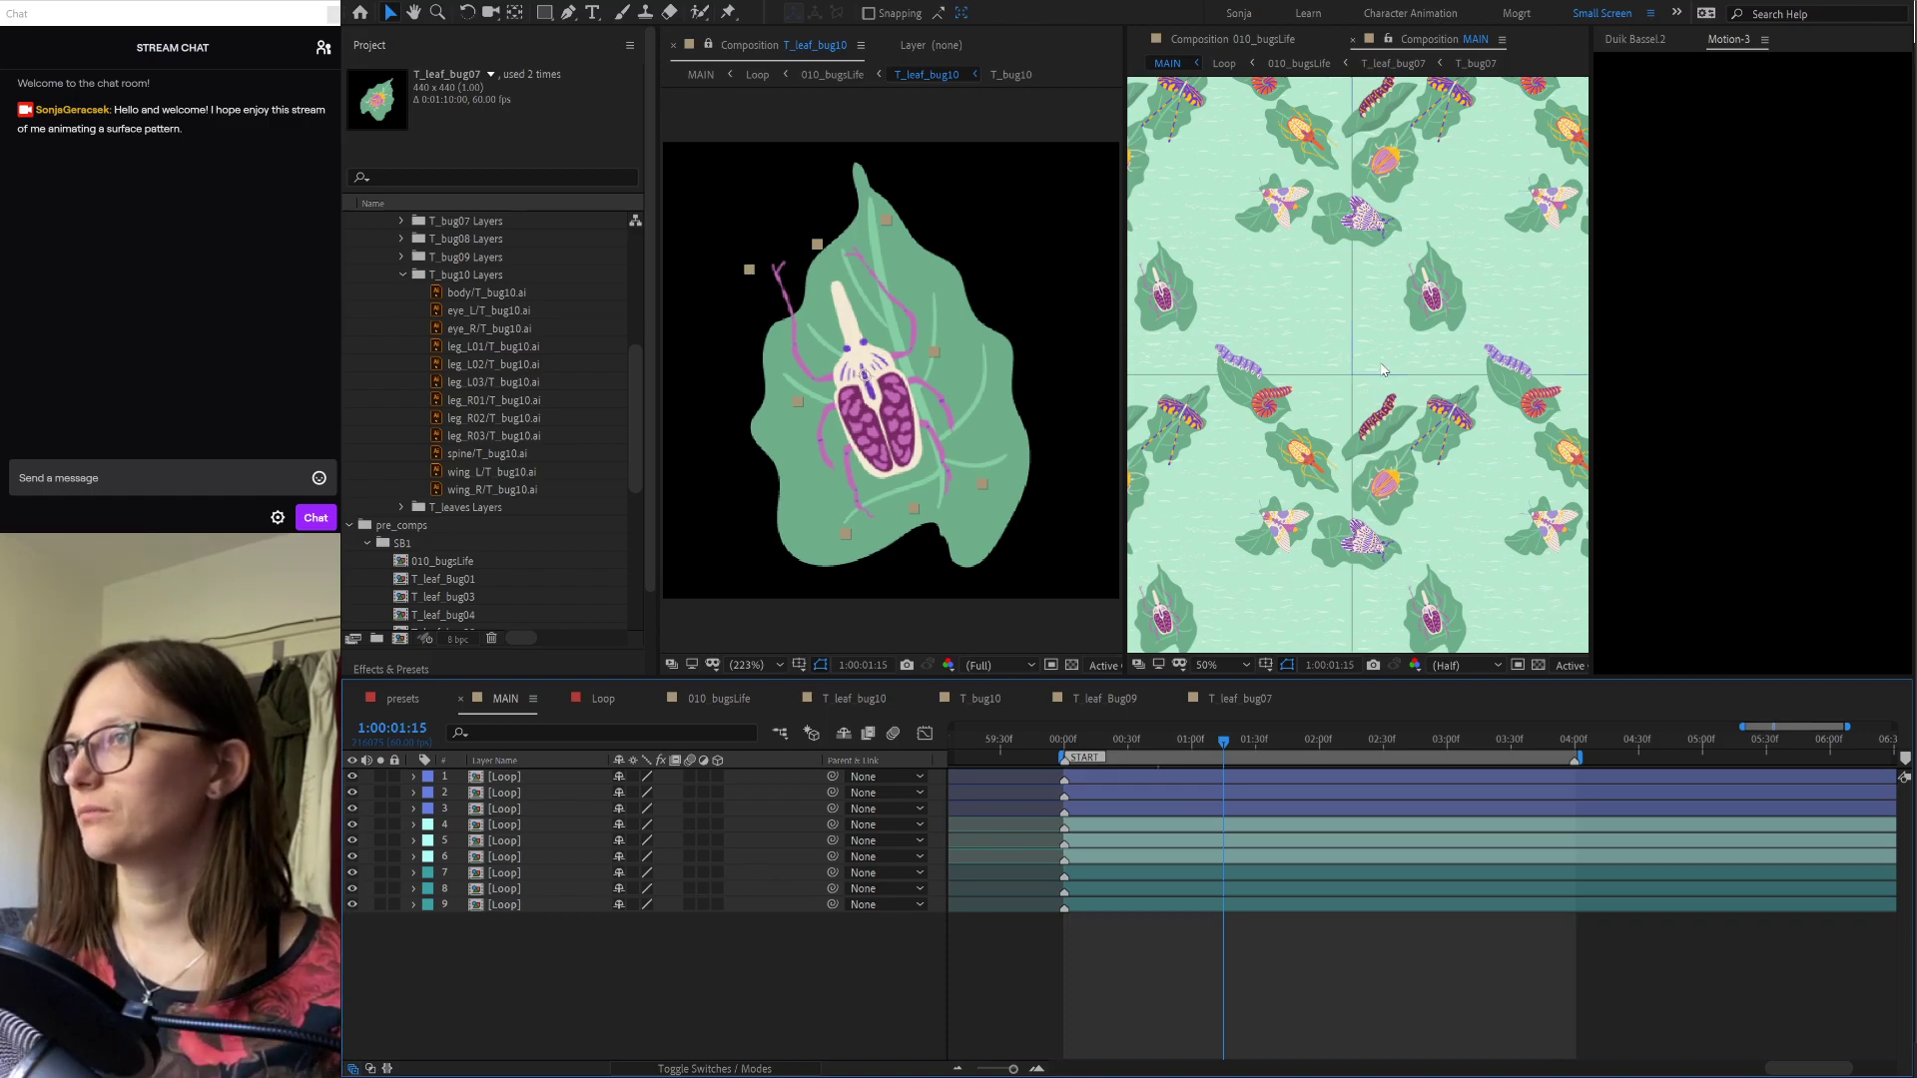
pyautogui.scroll(-1, 1438, 400)
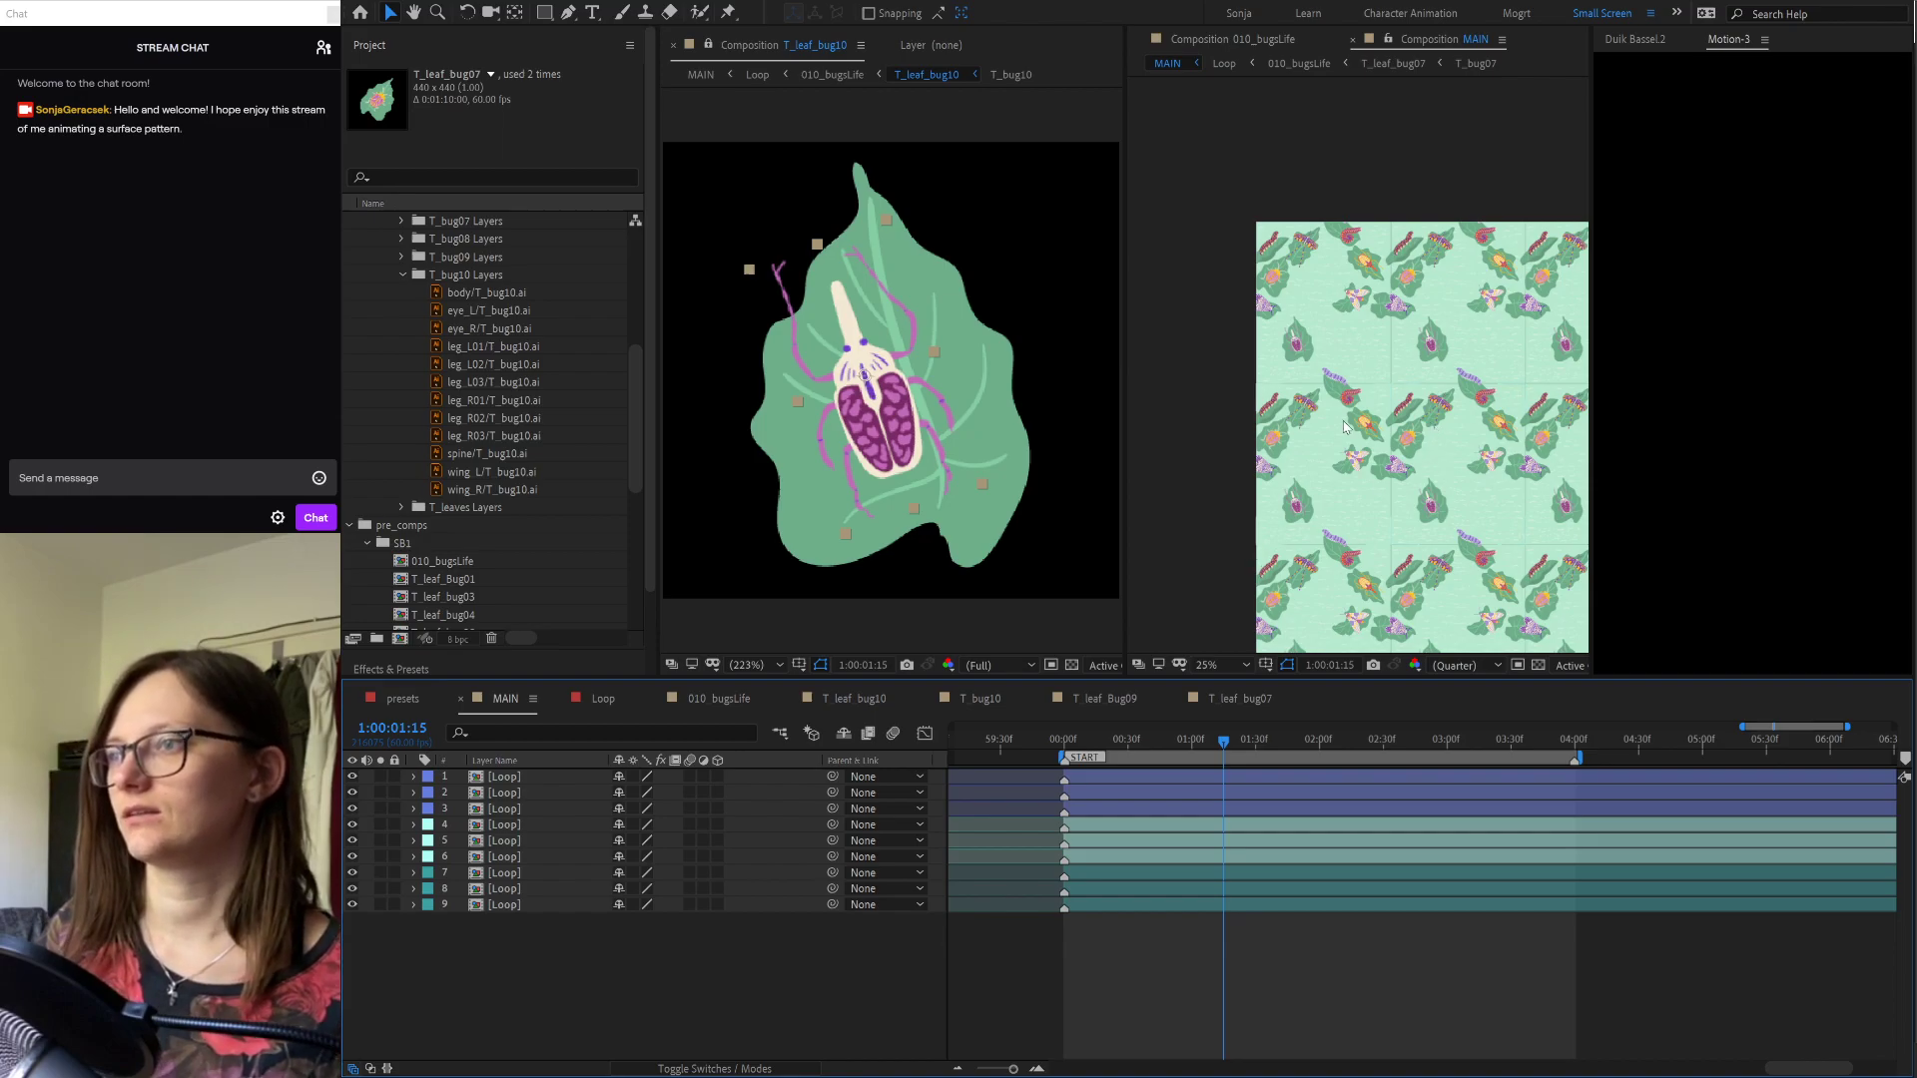
pyautogui.scroll(1, 1522, 300)
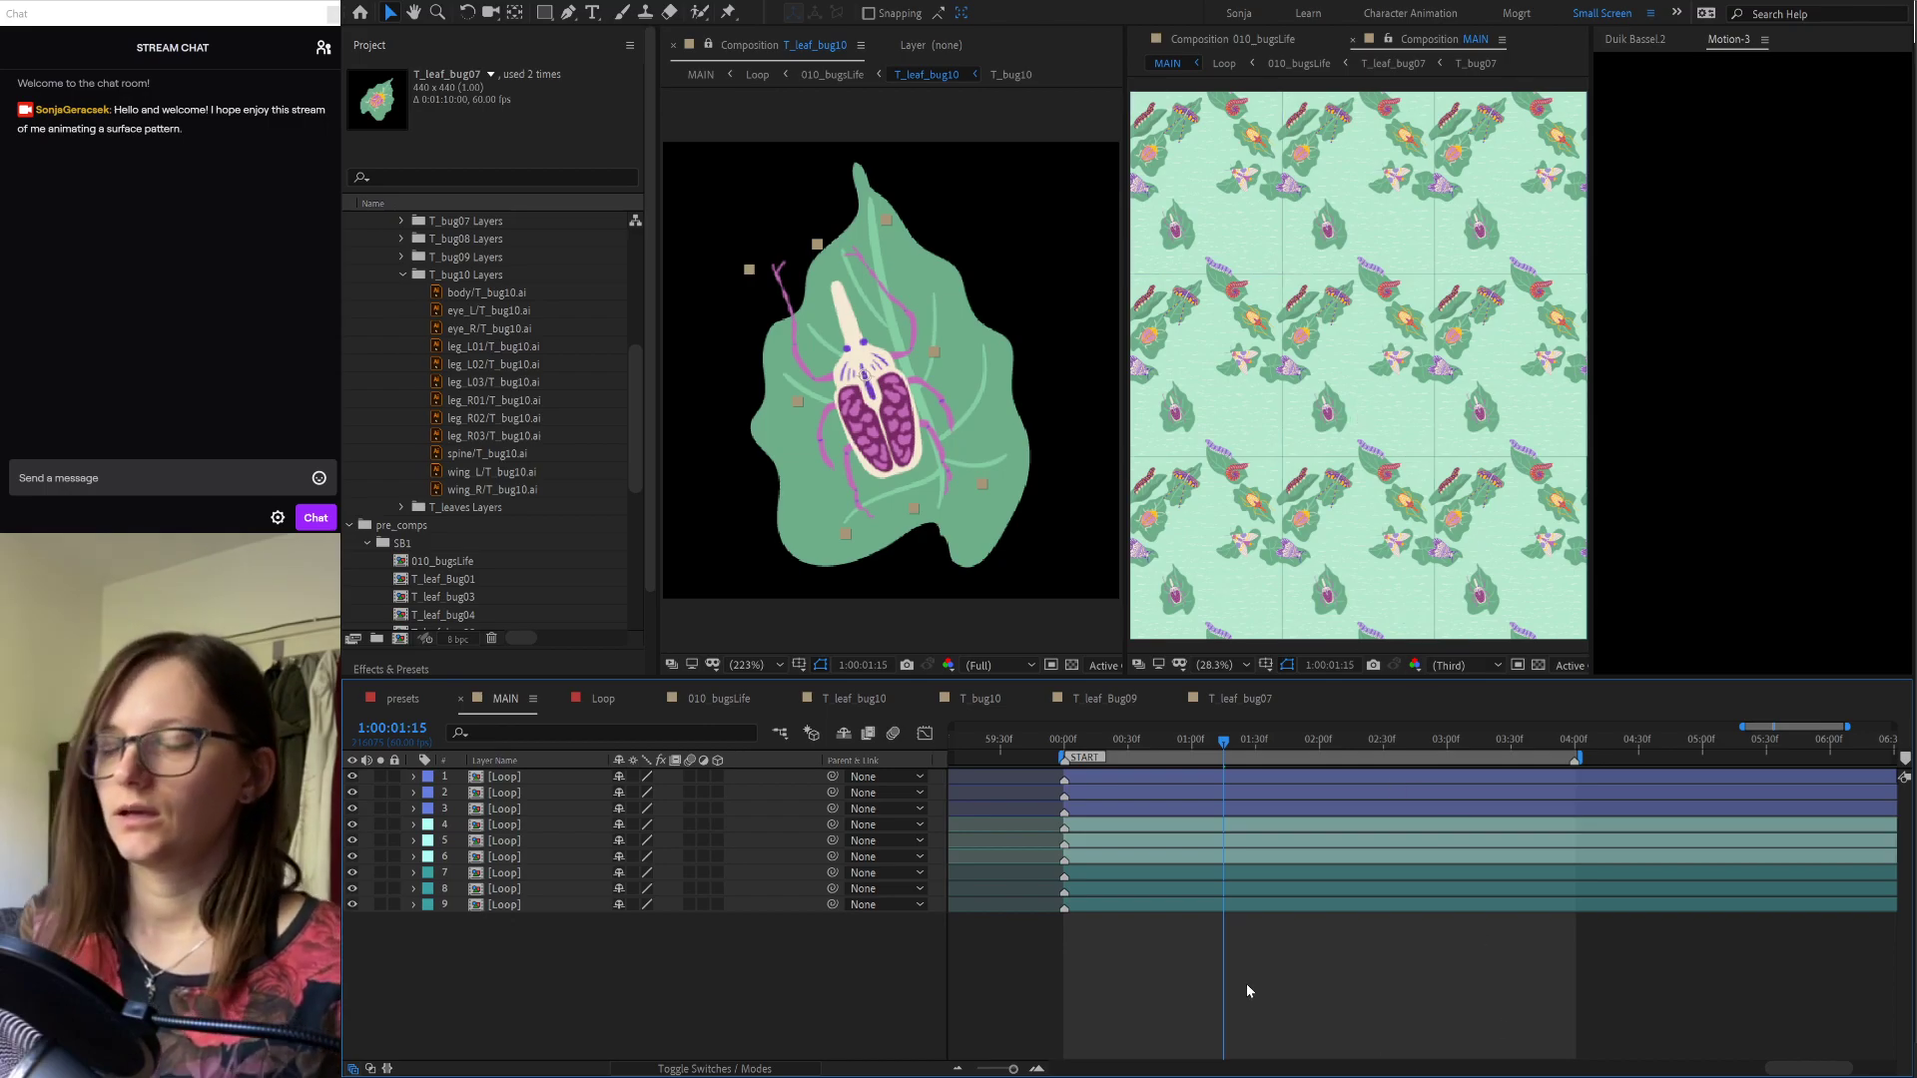
# Step: Preview the MAIN composition's animation, also with its viewer enlarged to fill the workspace
pyautogui.press('space')
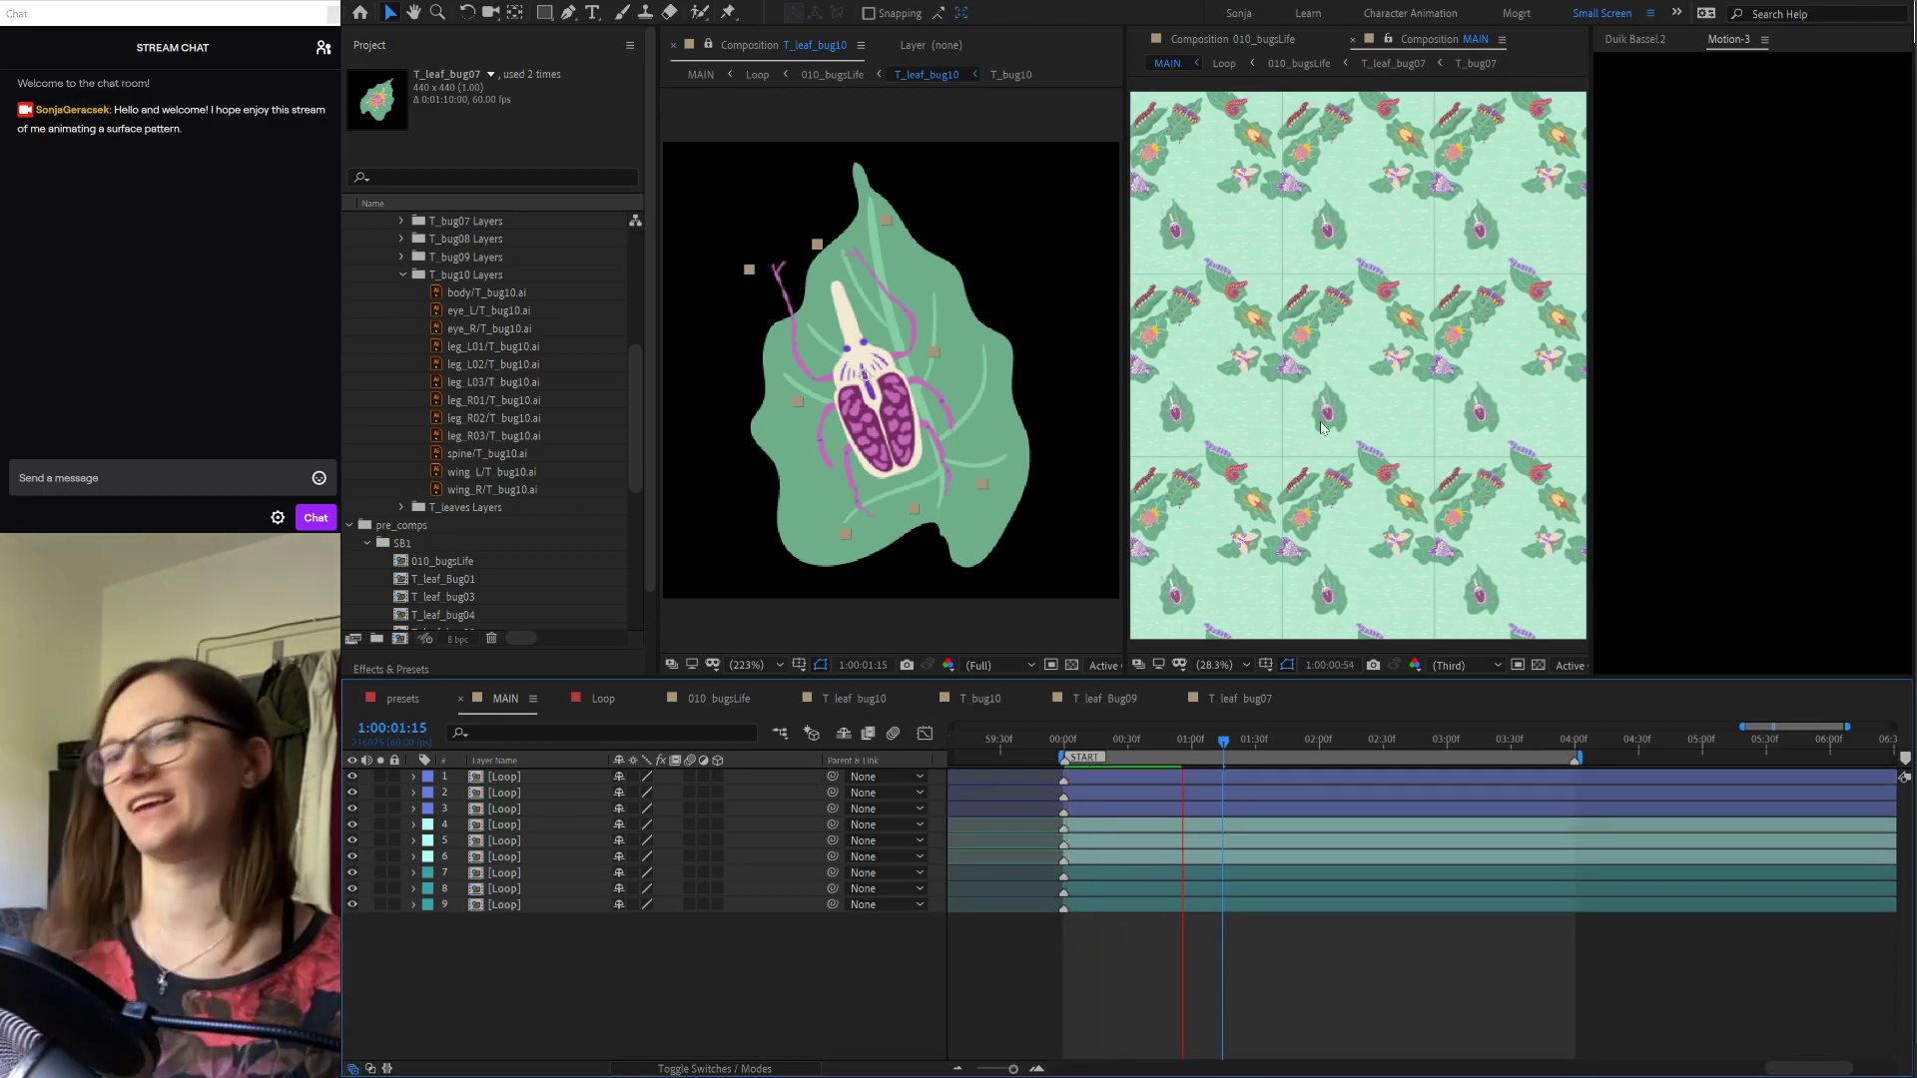
pyautogui.press('`')
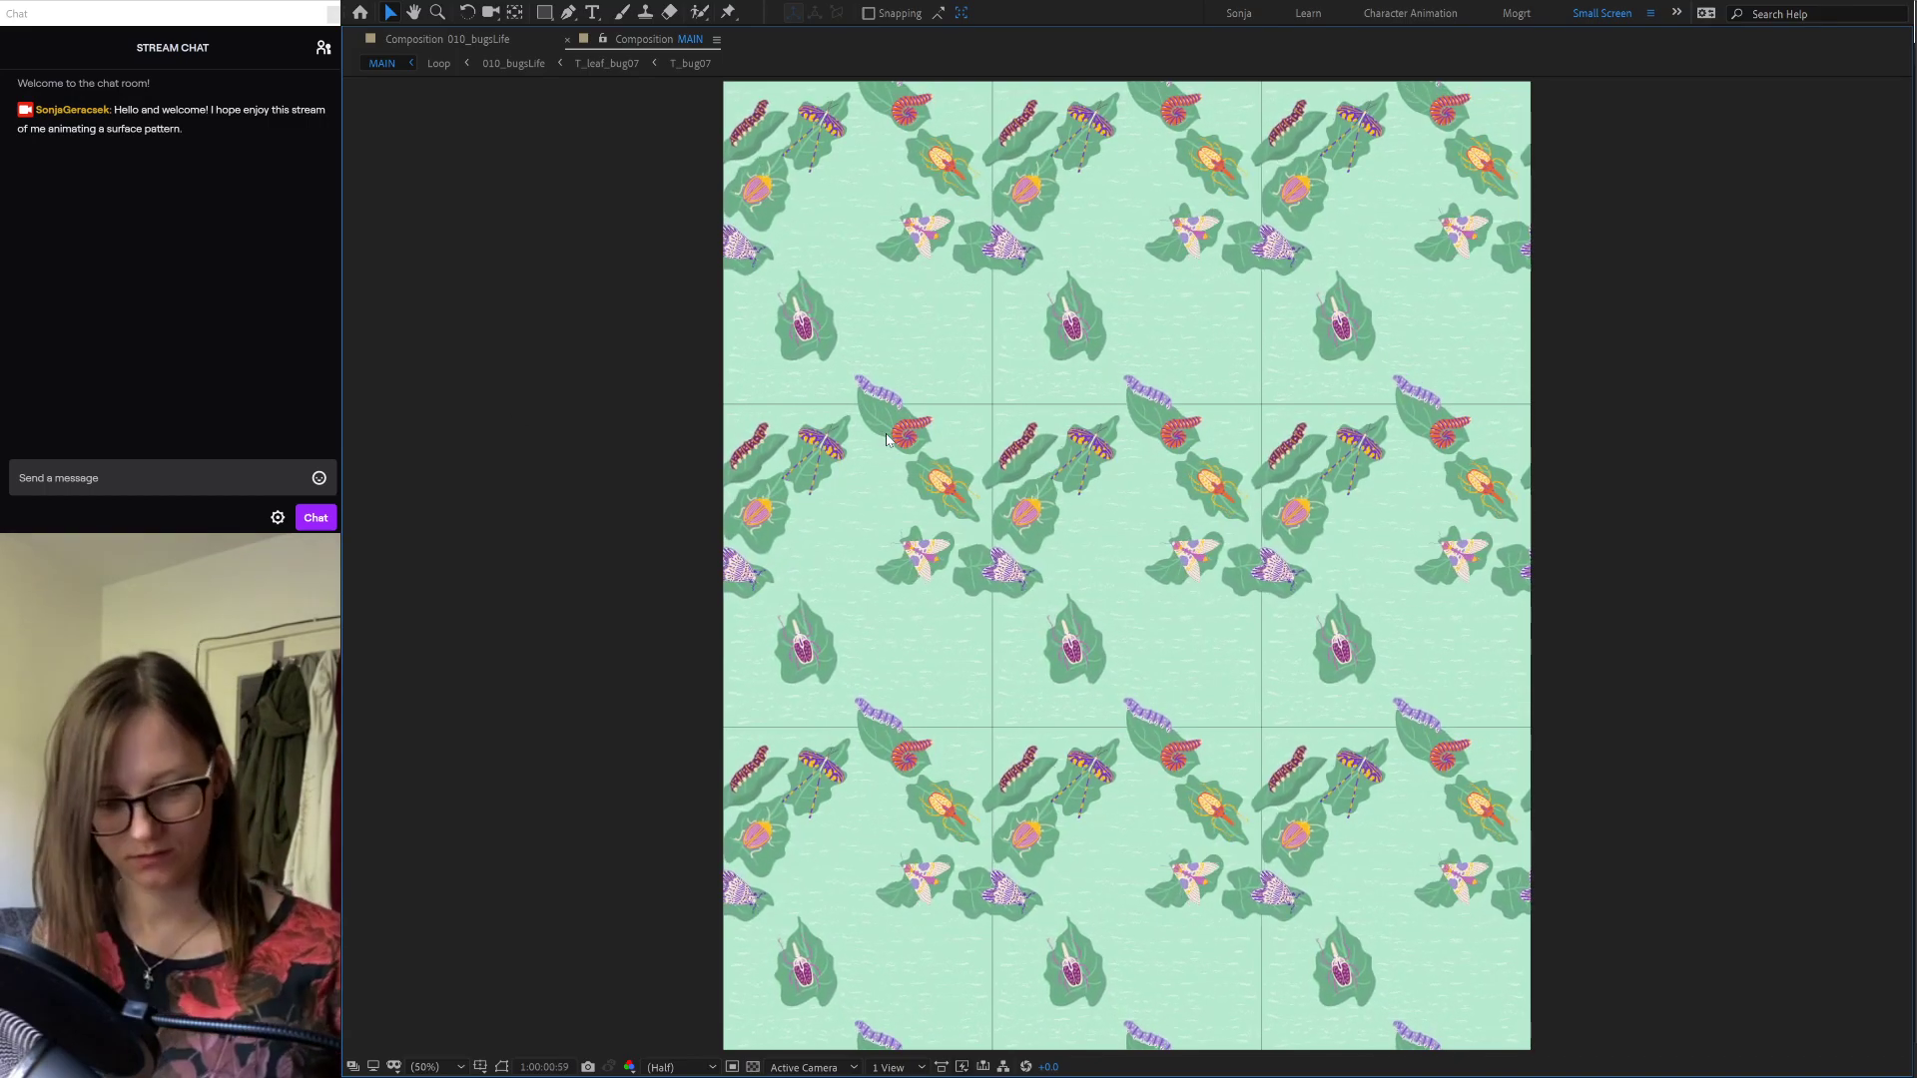
pyautogui.press('`')
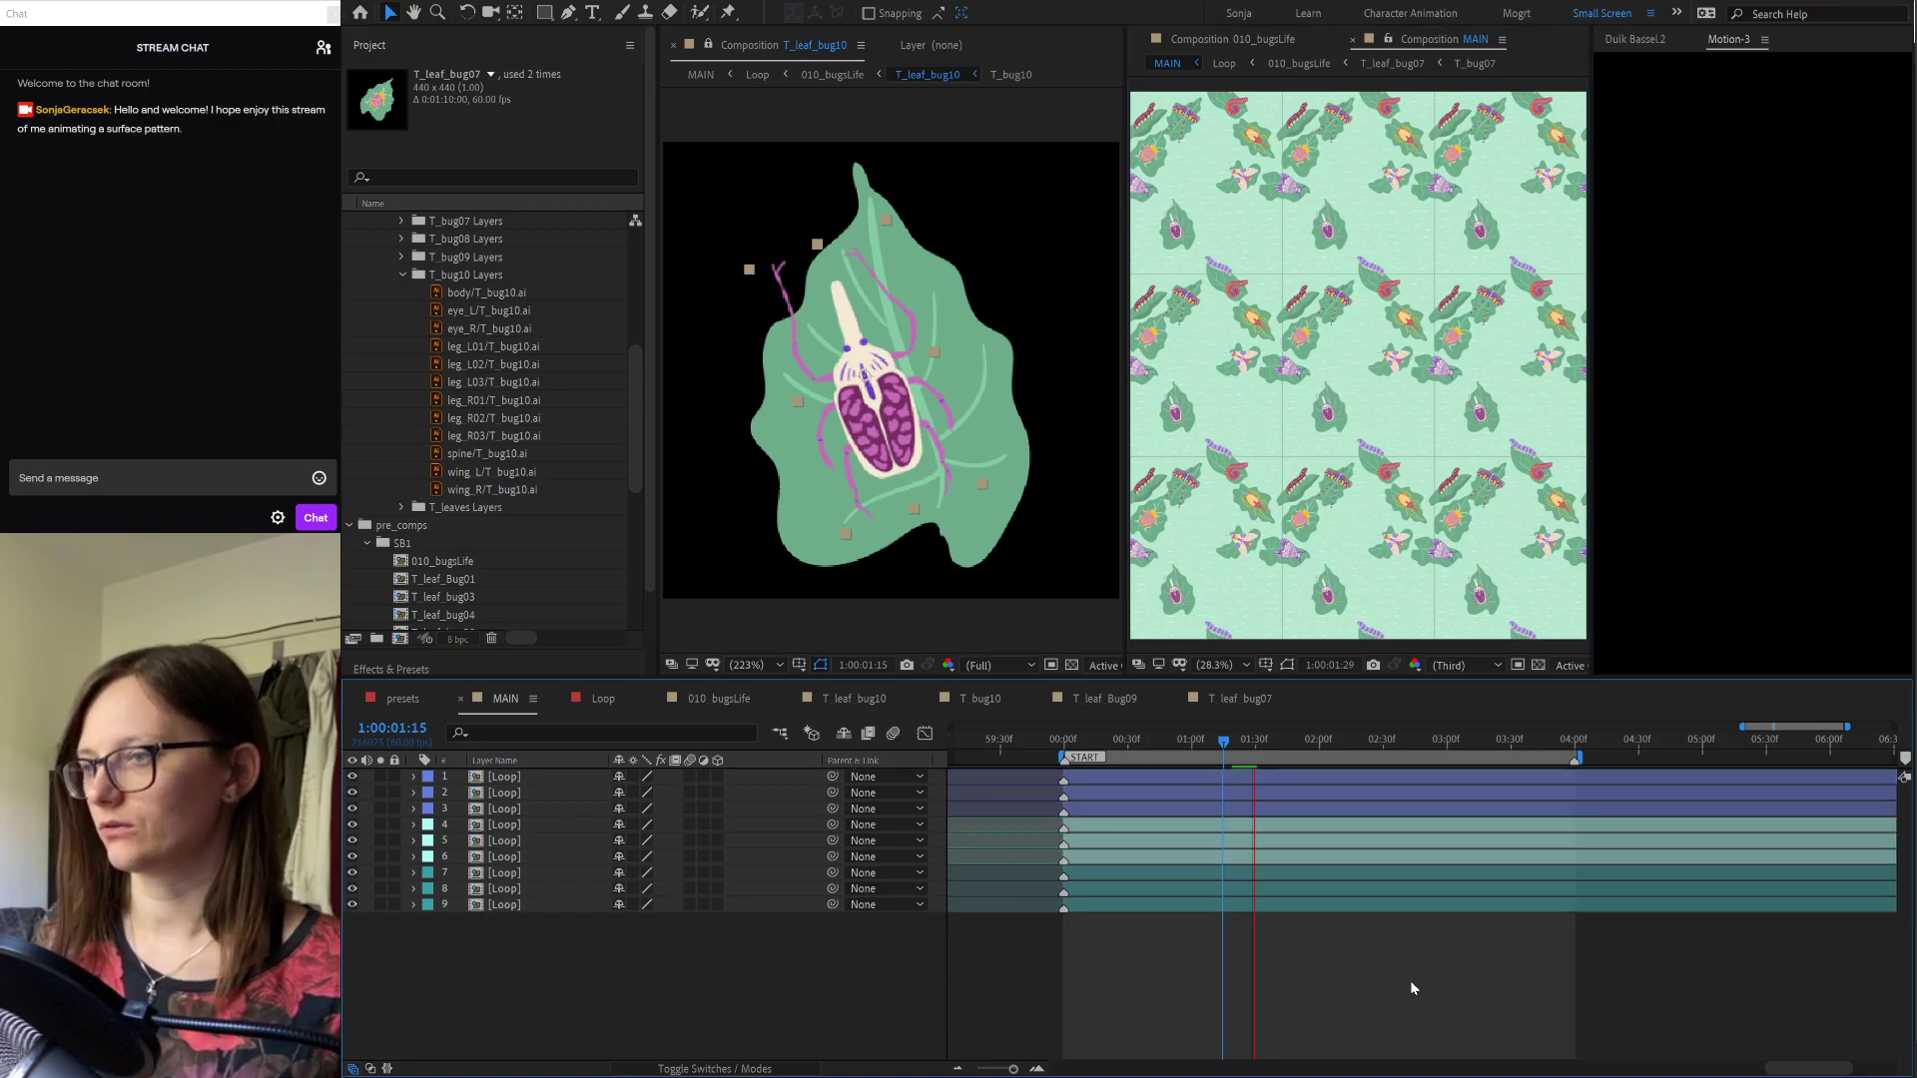
pyautogui.press('space')
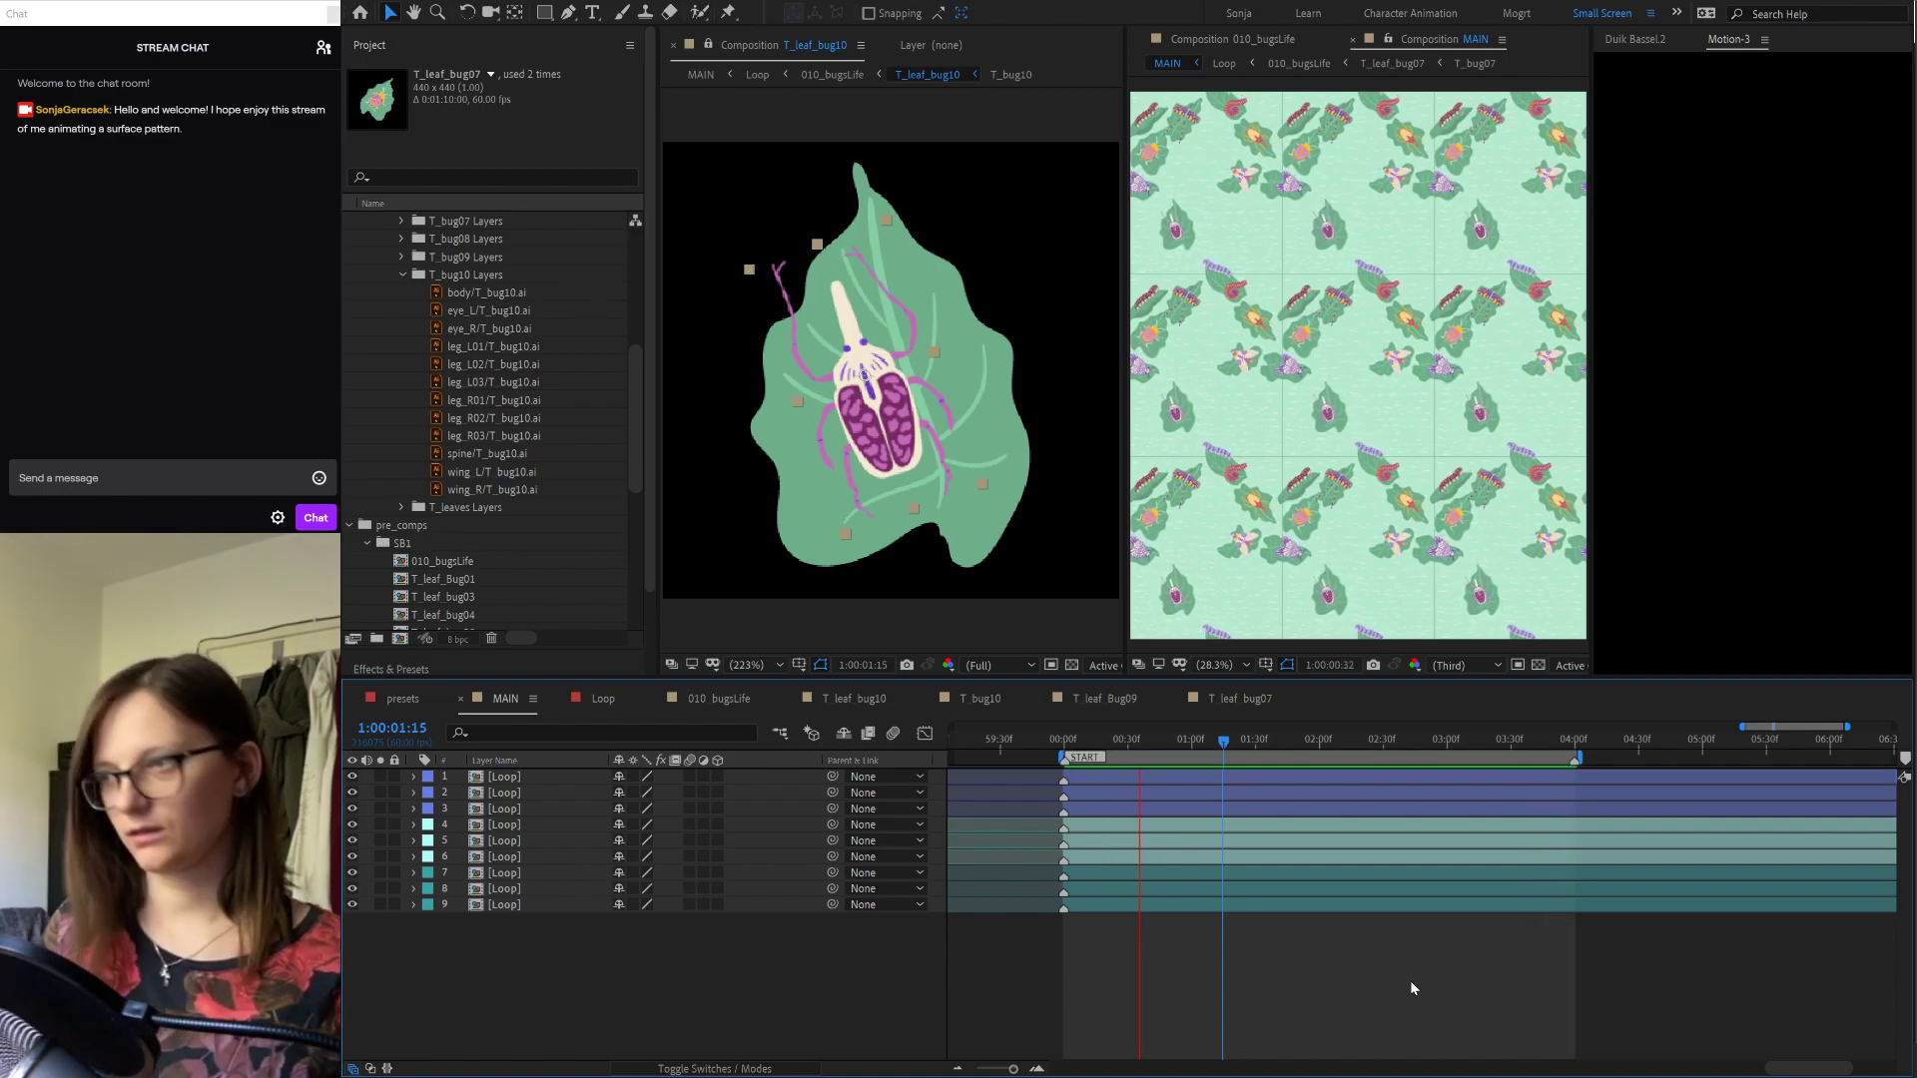
pyautogui.press('`')
pyautogui.press('`')
pyautogui.press('`')
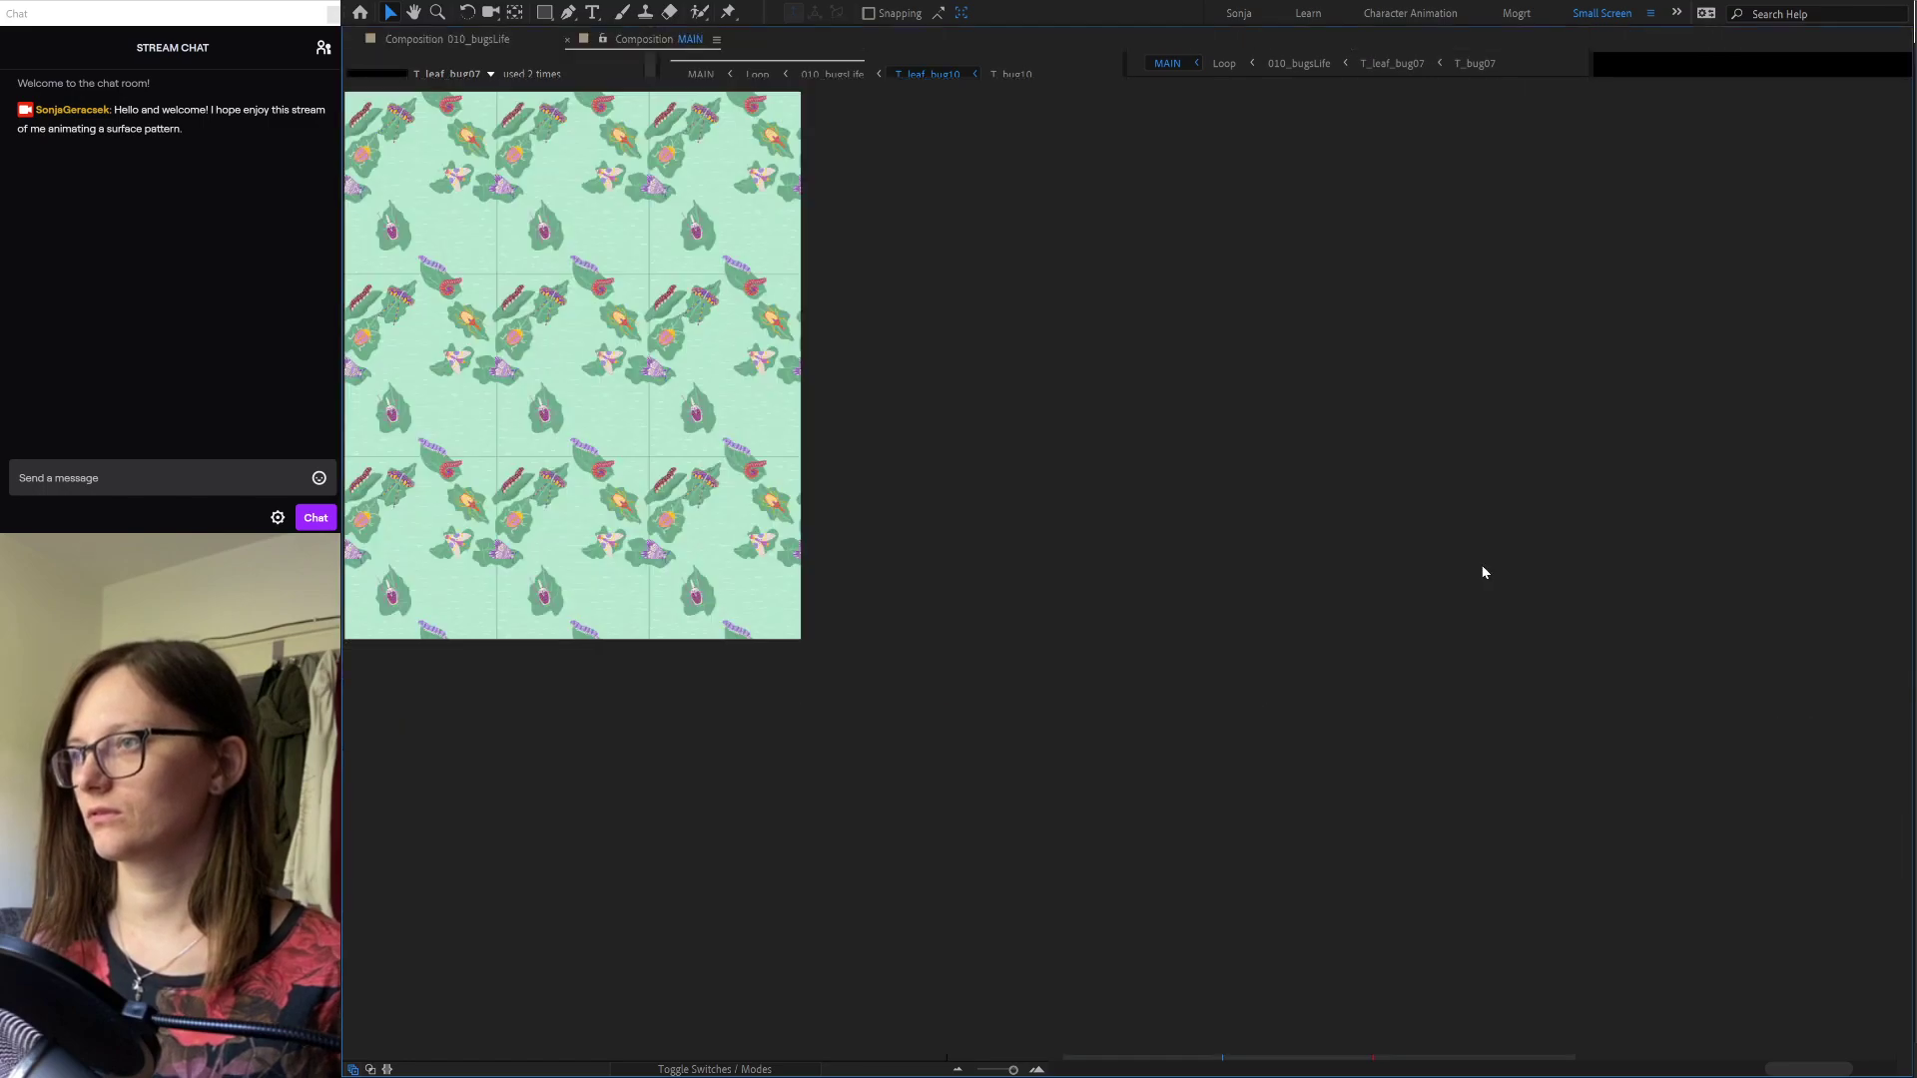
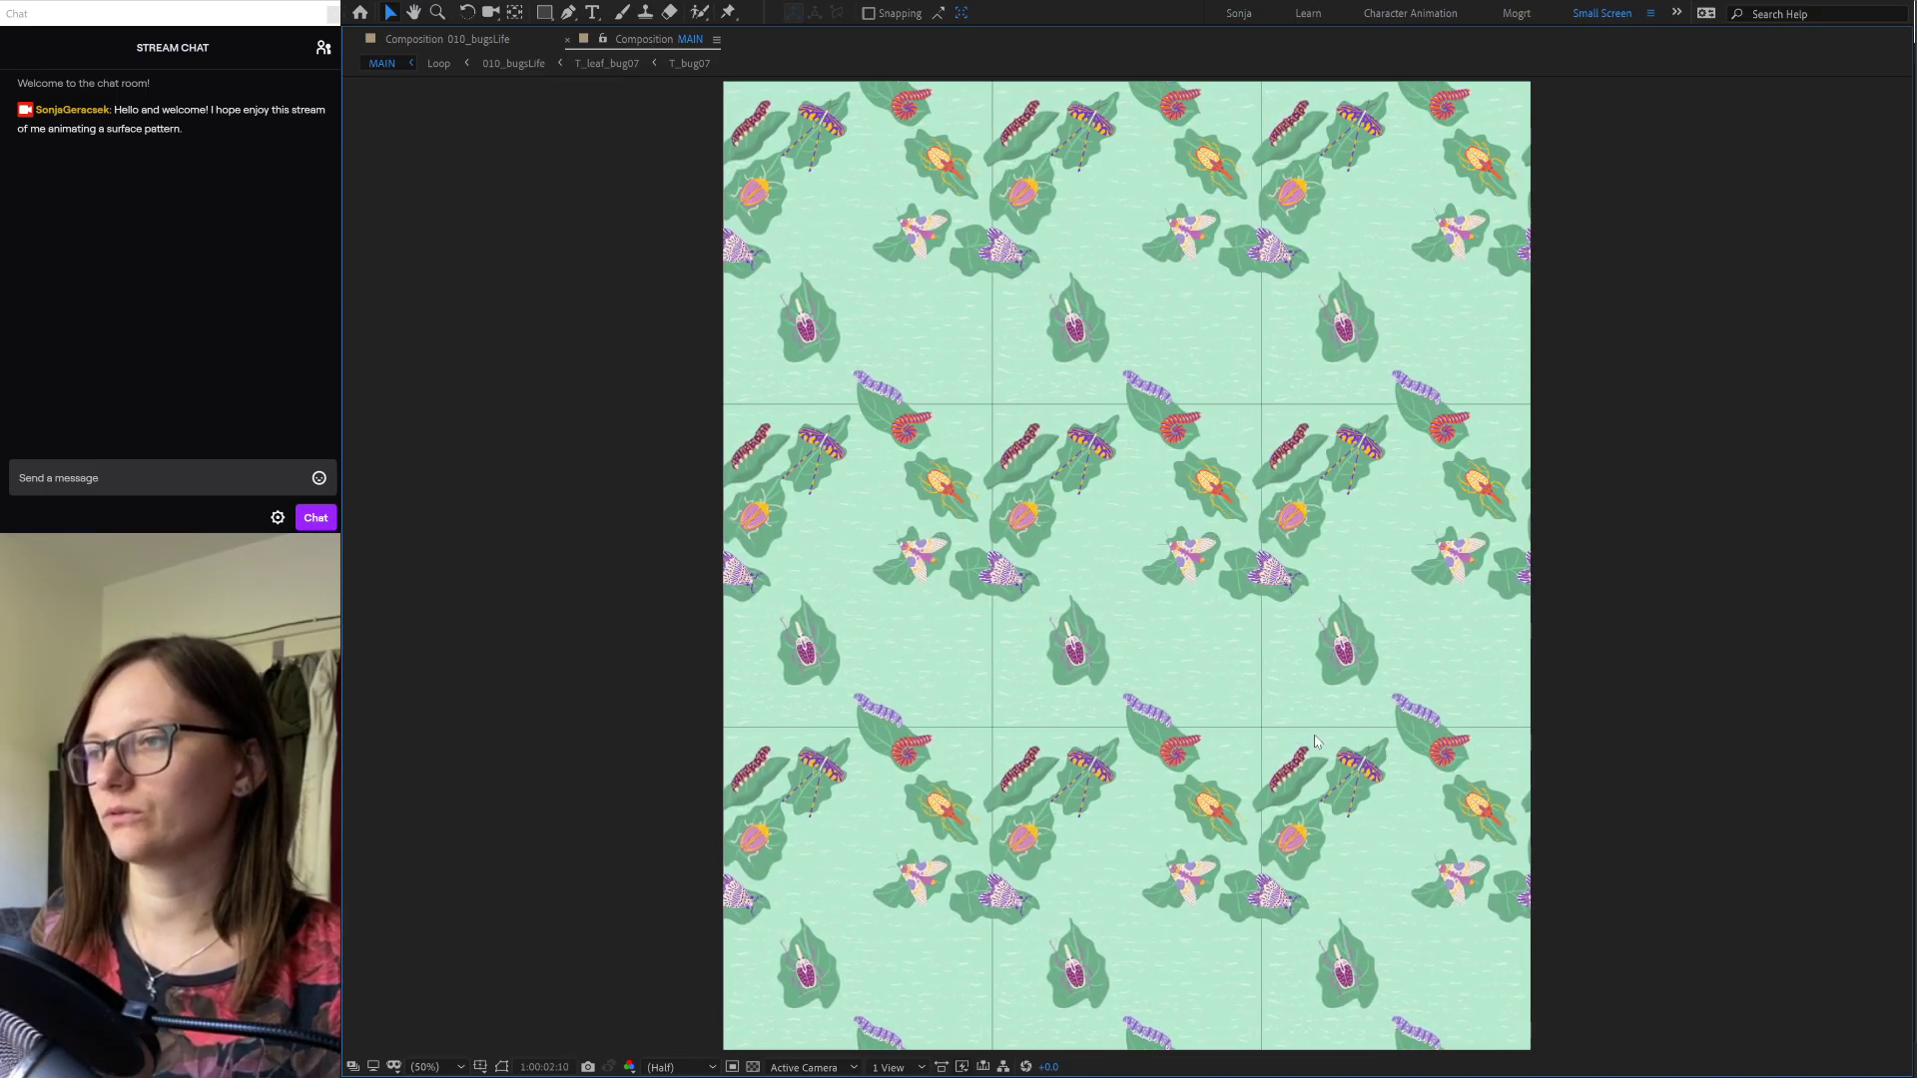
# Step: Examine the seams between the tiles in the enlarged MAIN view, then restore the workspace with the whole pattern fitted
pyautogui.press('.')
pyautogui.press('.')
pyautogui.press('.')
pyautogui.press('.')
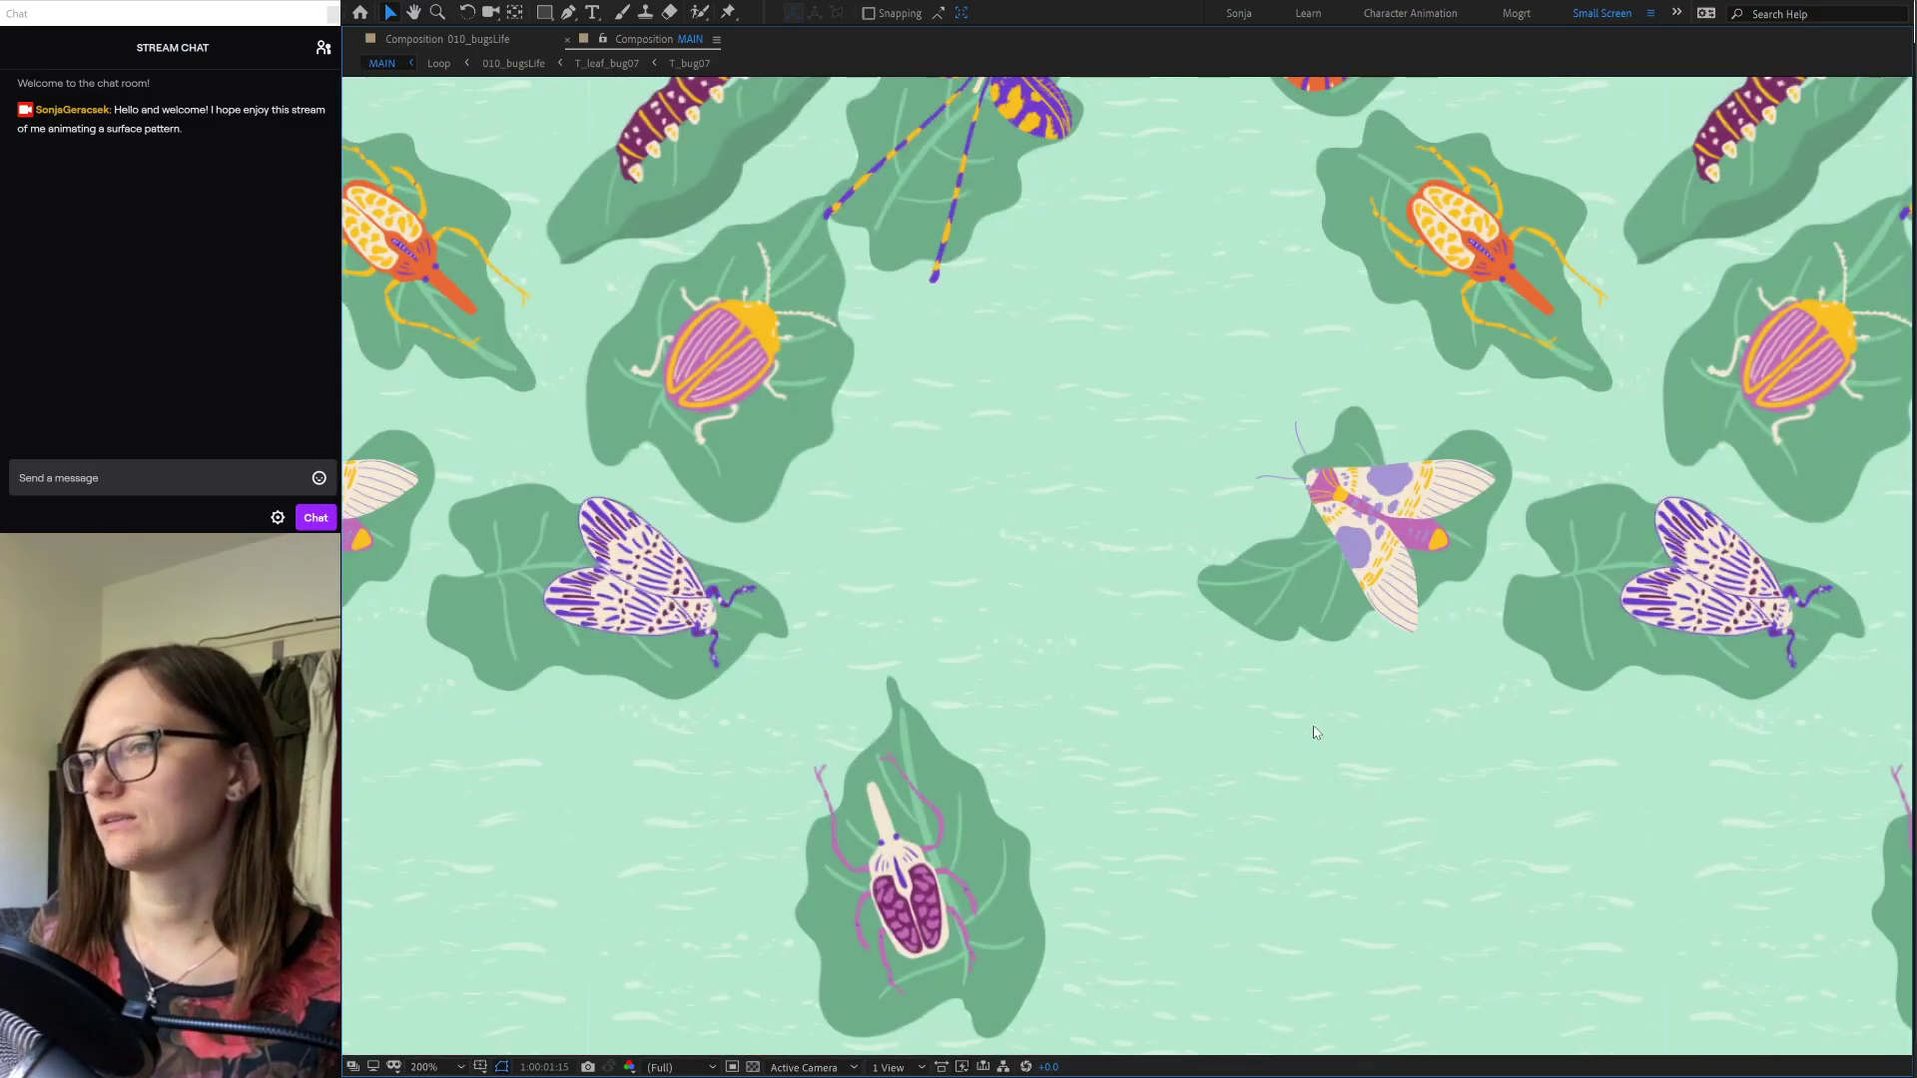
pyautogui.press(',')
pyautogui.press(',')
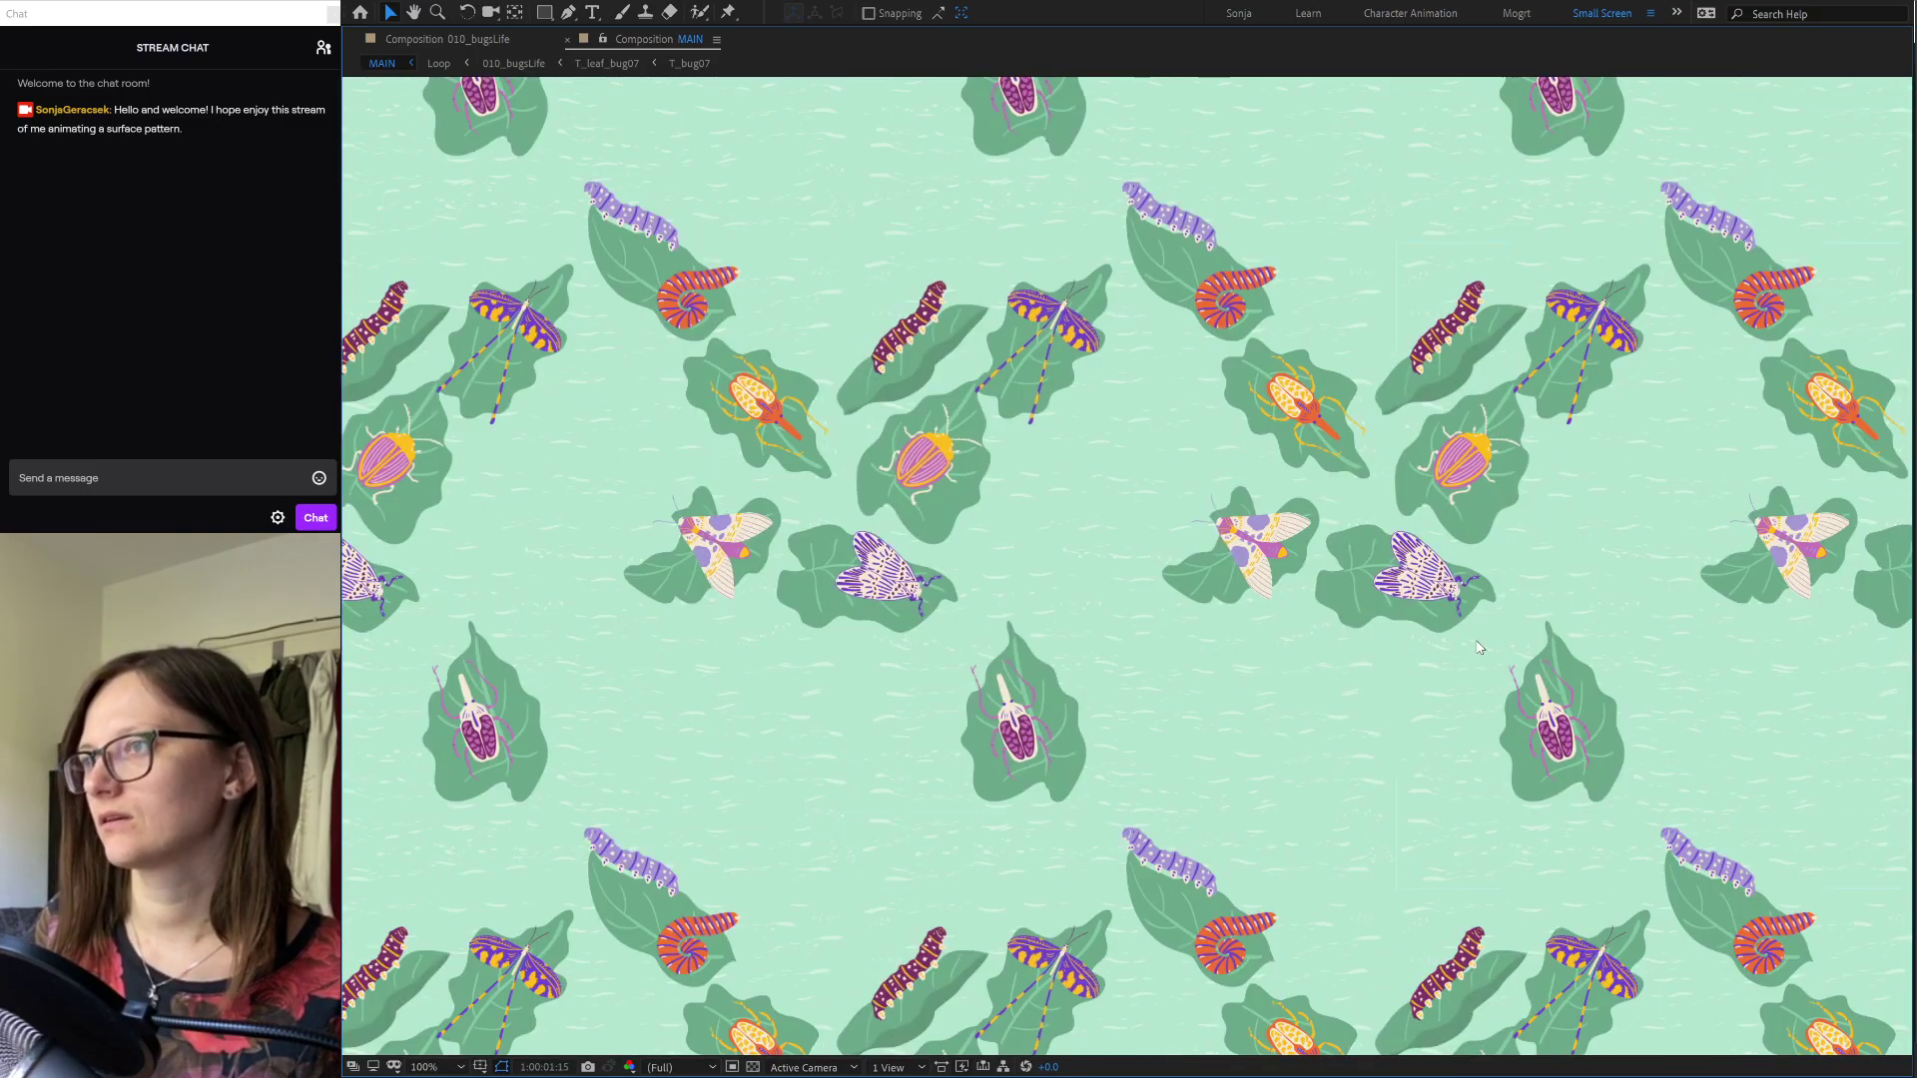
pyautogui.press(',')
pyautogui.press(',')
pyautogui.press('.')
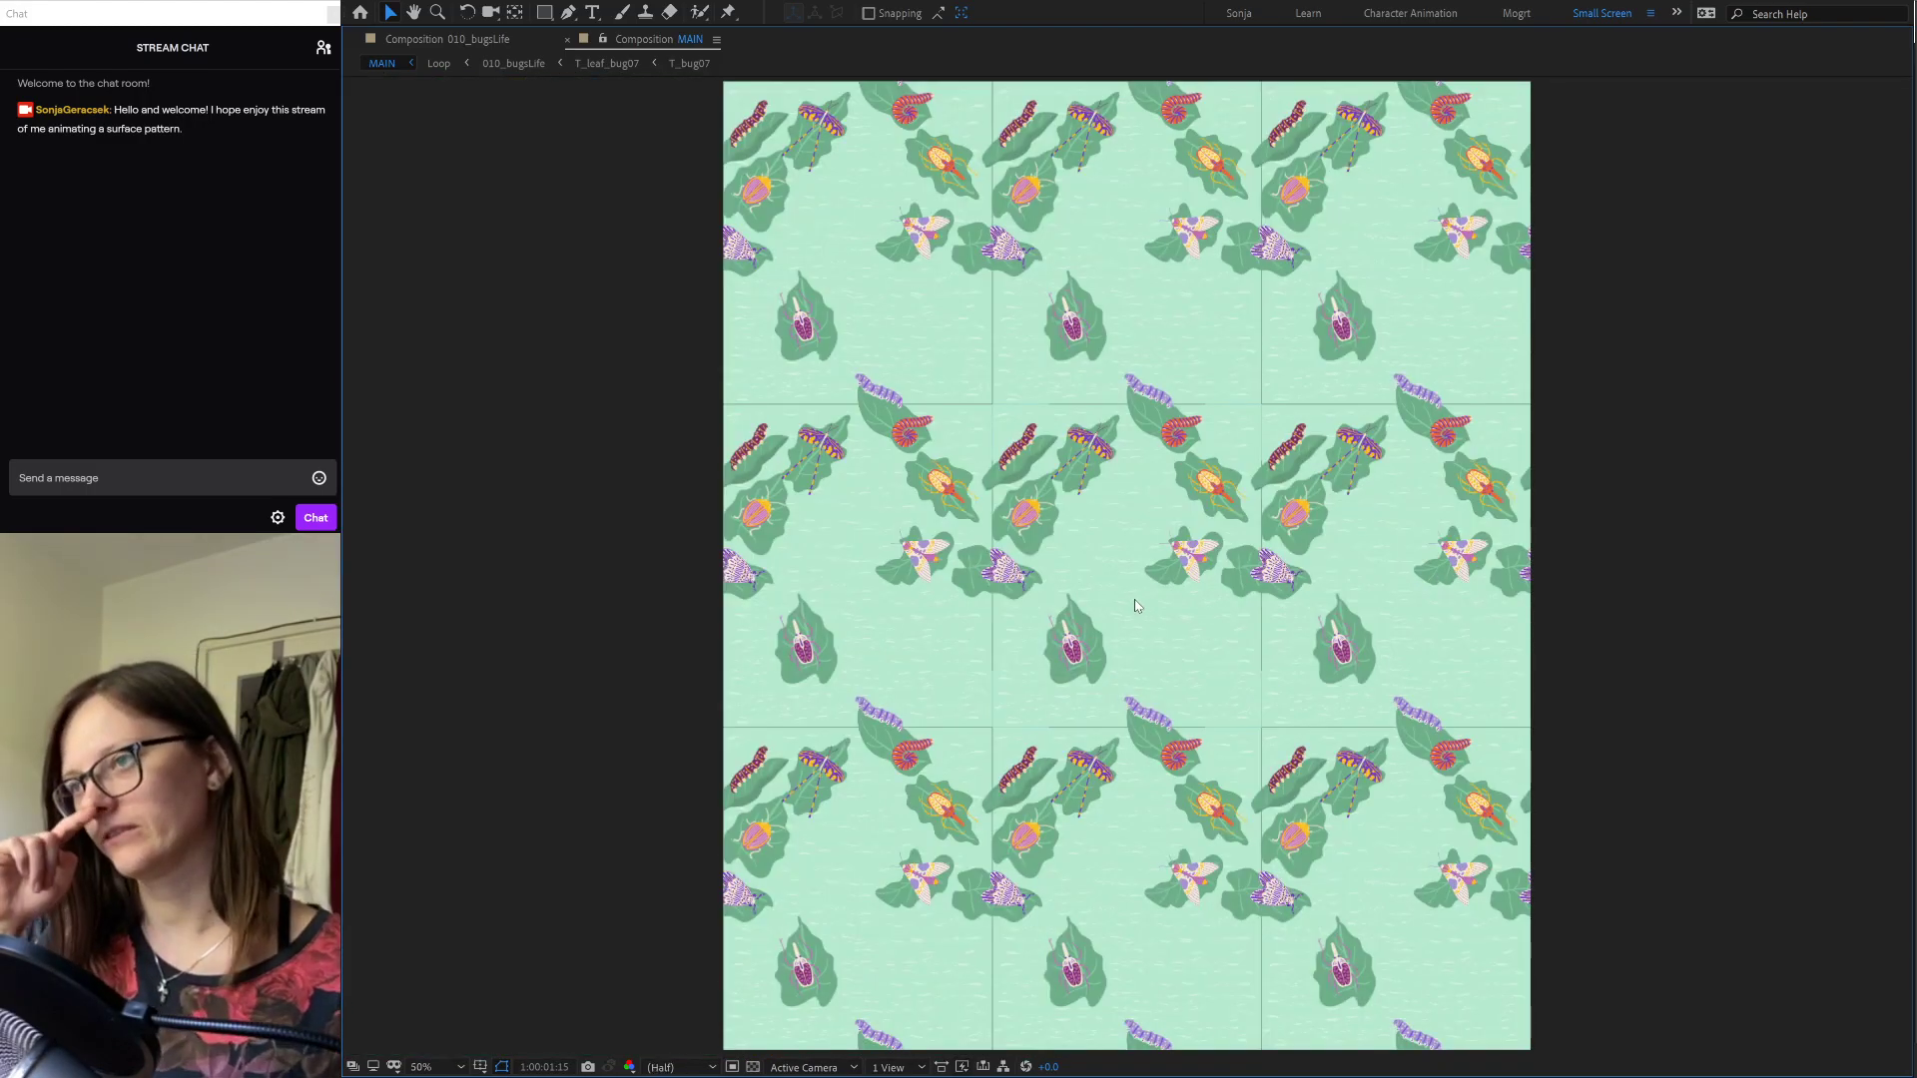
pyautogui.press('`')
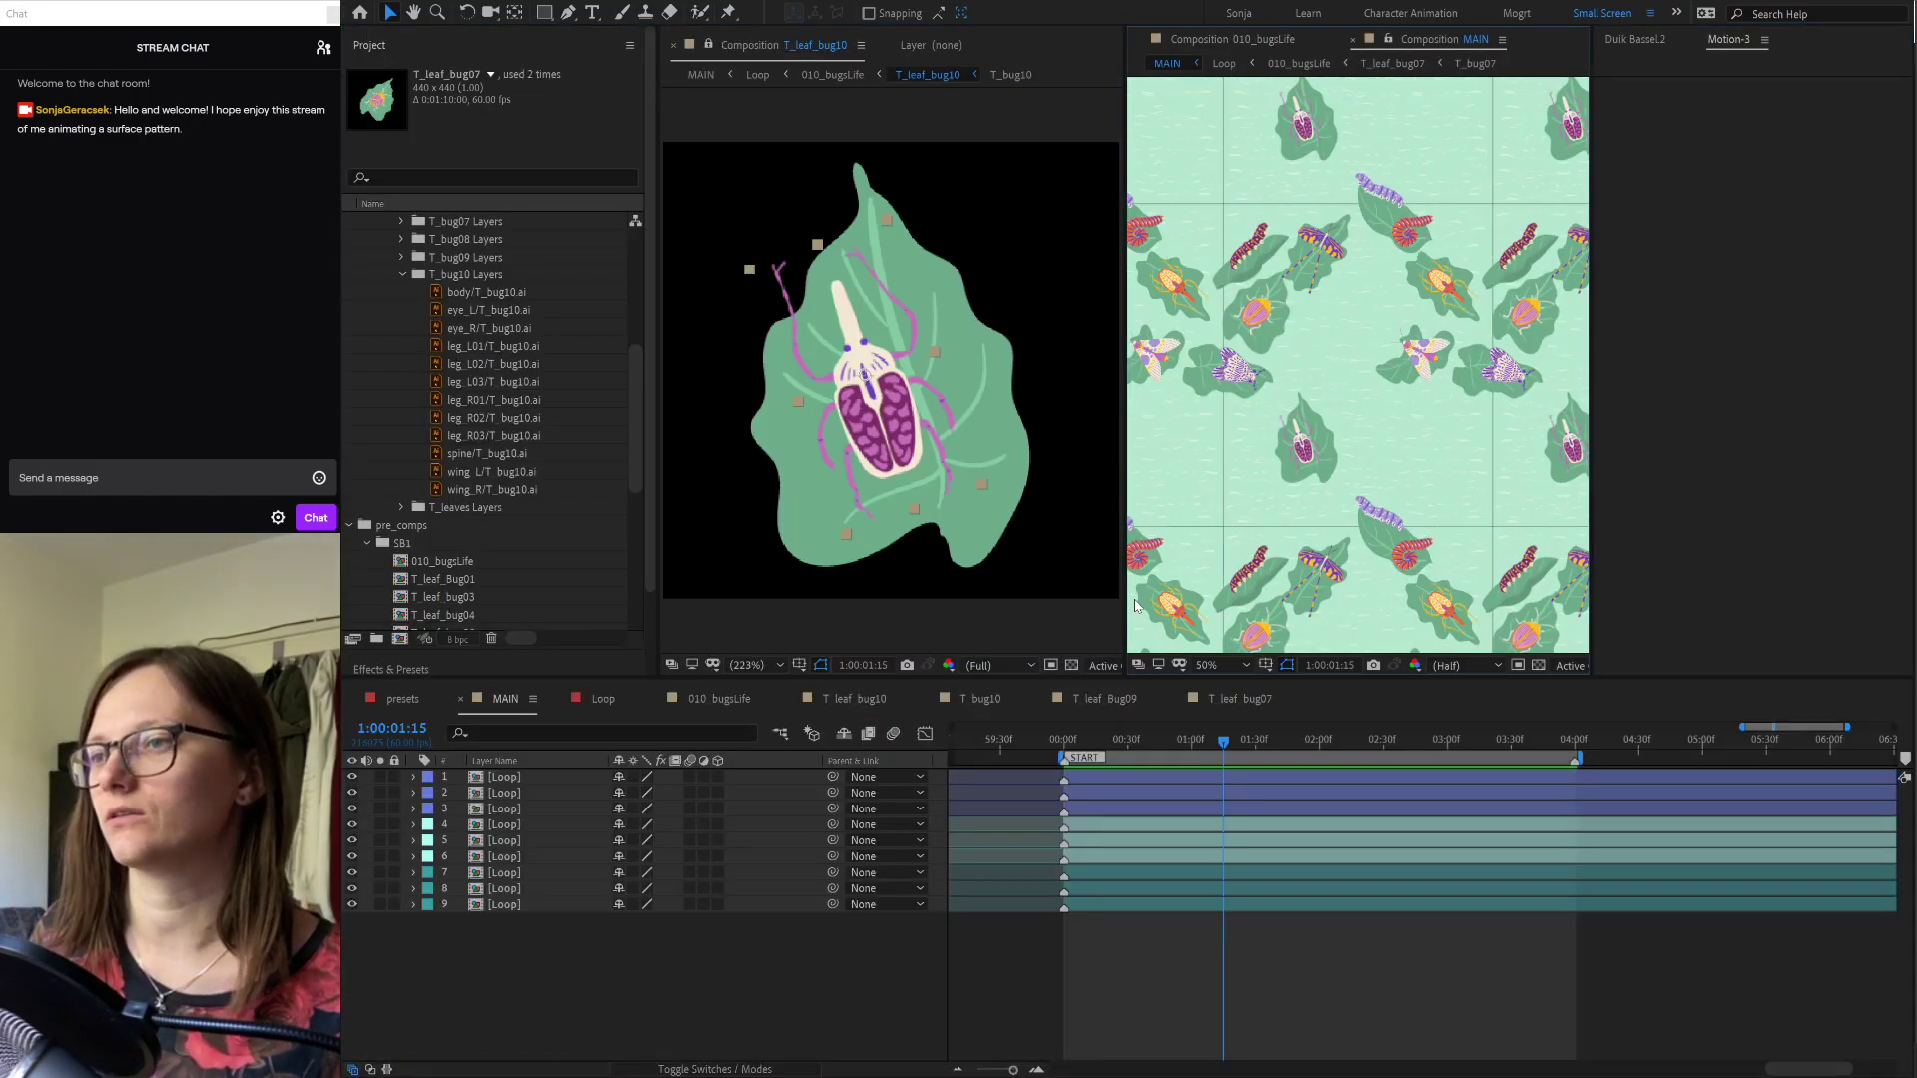
pyautogui.hotkey('shift', '/')
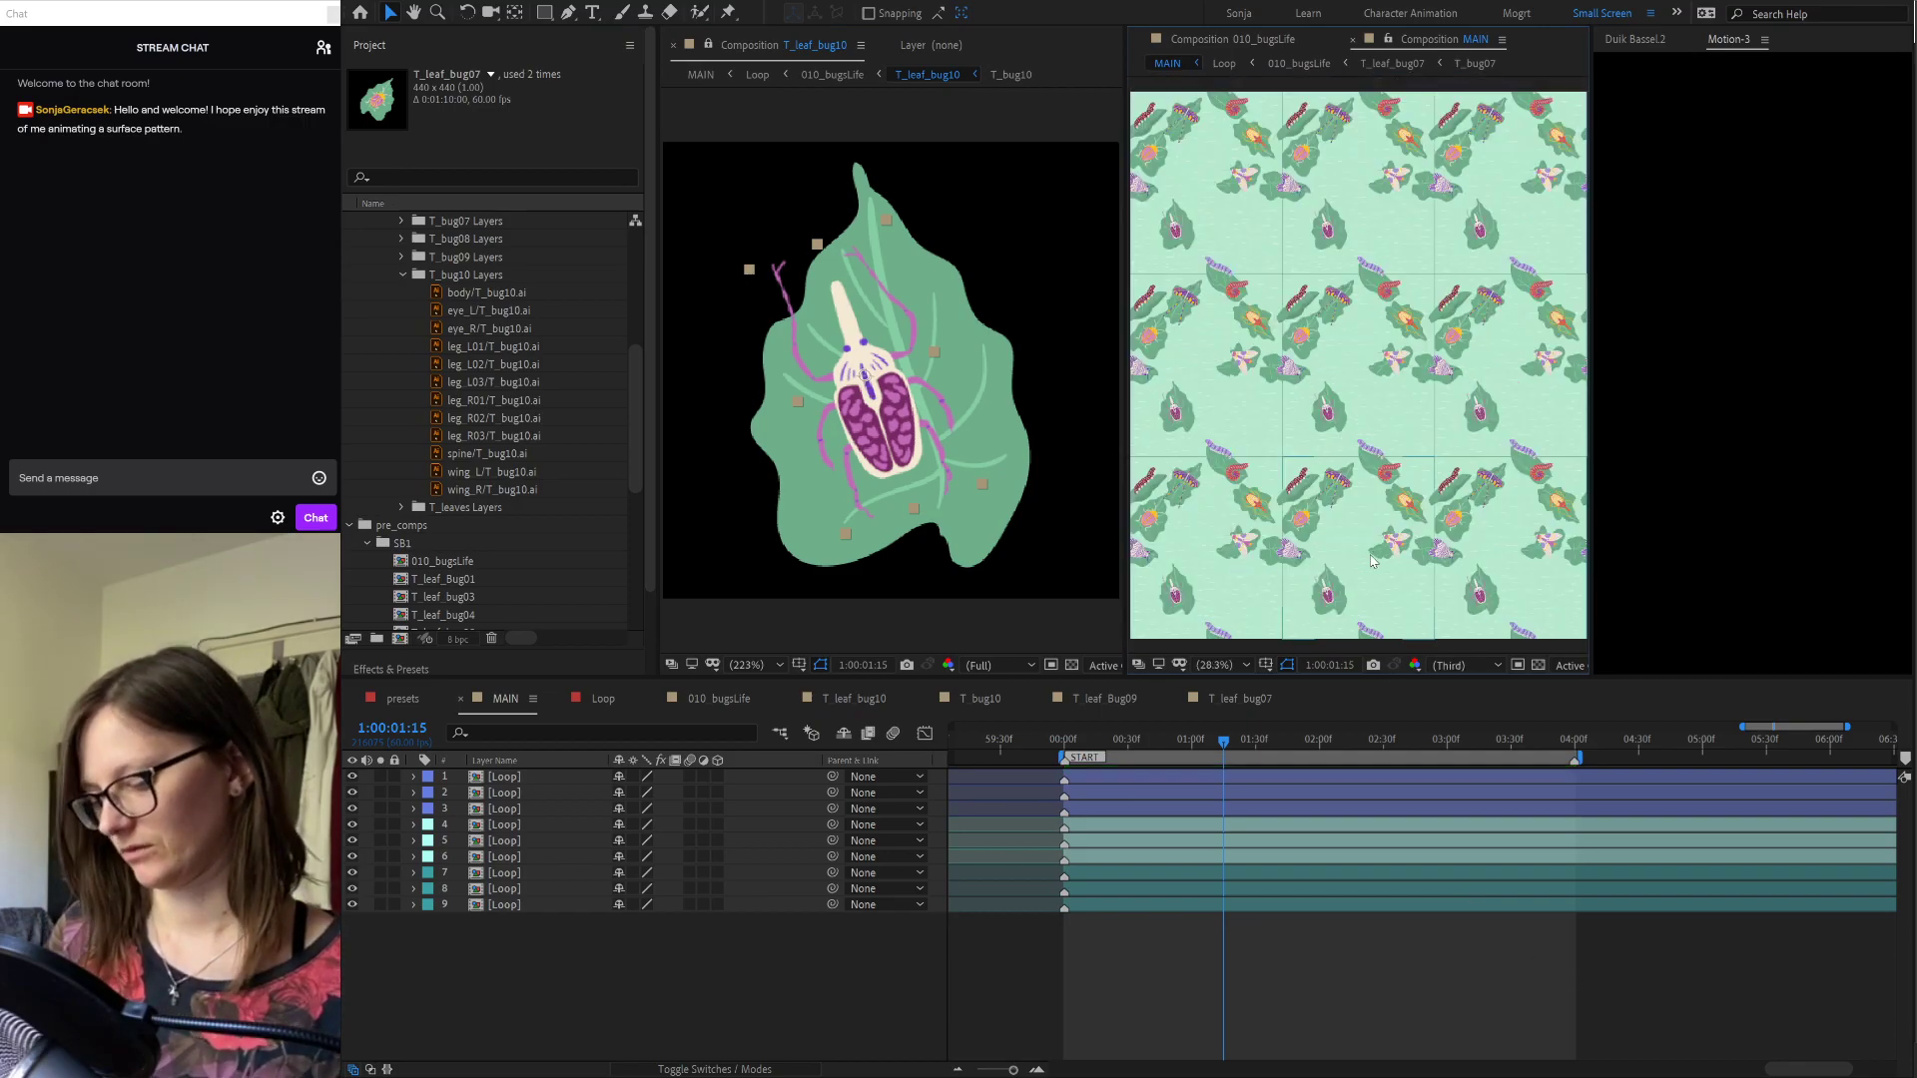
# Step: Close the T_leaf_bug10 composition viewer and the empty Layer viewer, and widen the remaining composition viewer
pyautogui.click(1330, 1011)
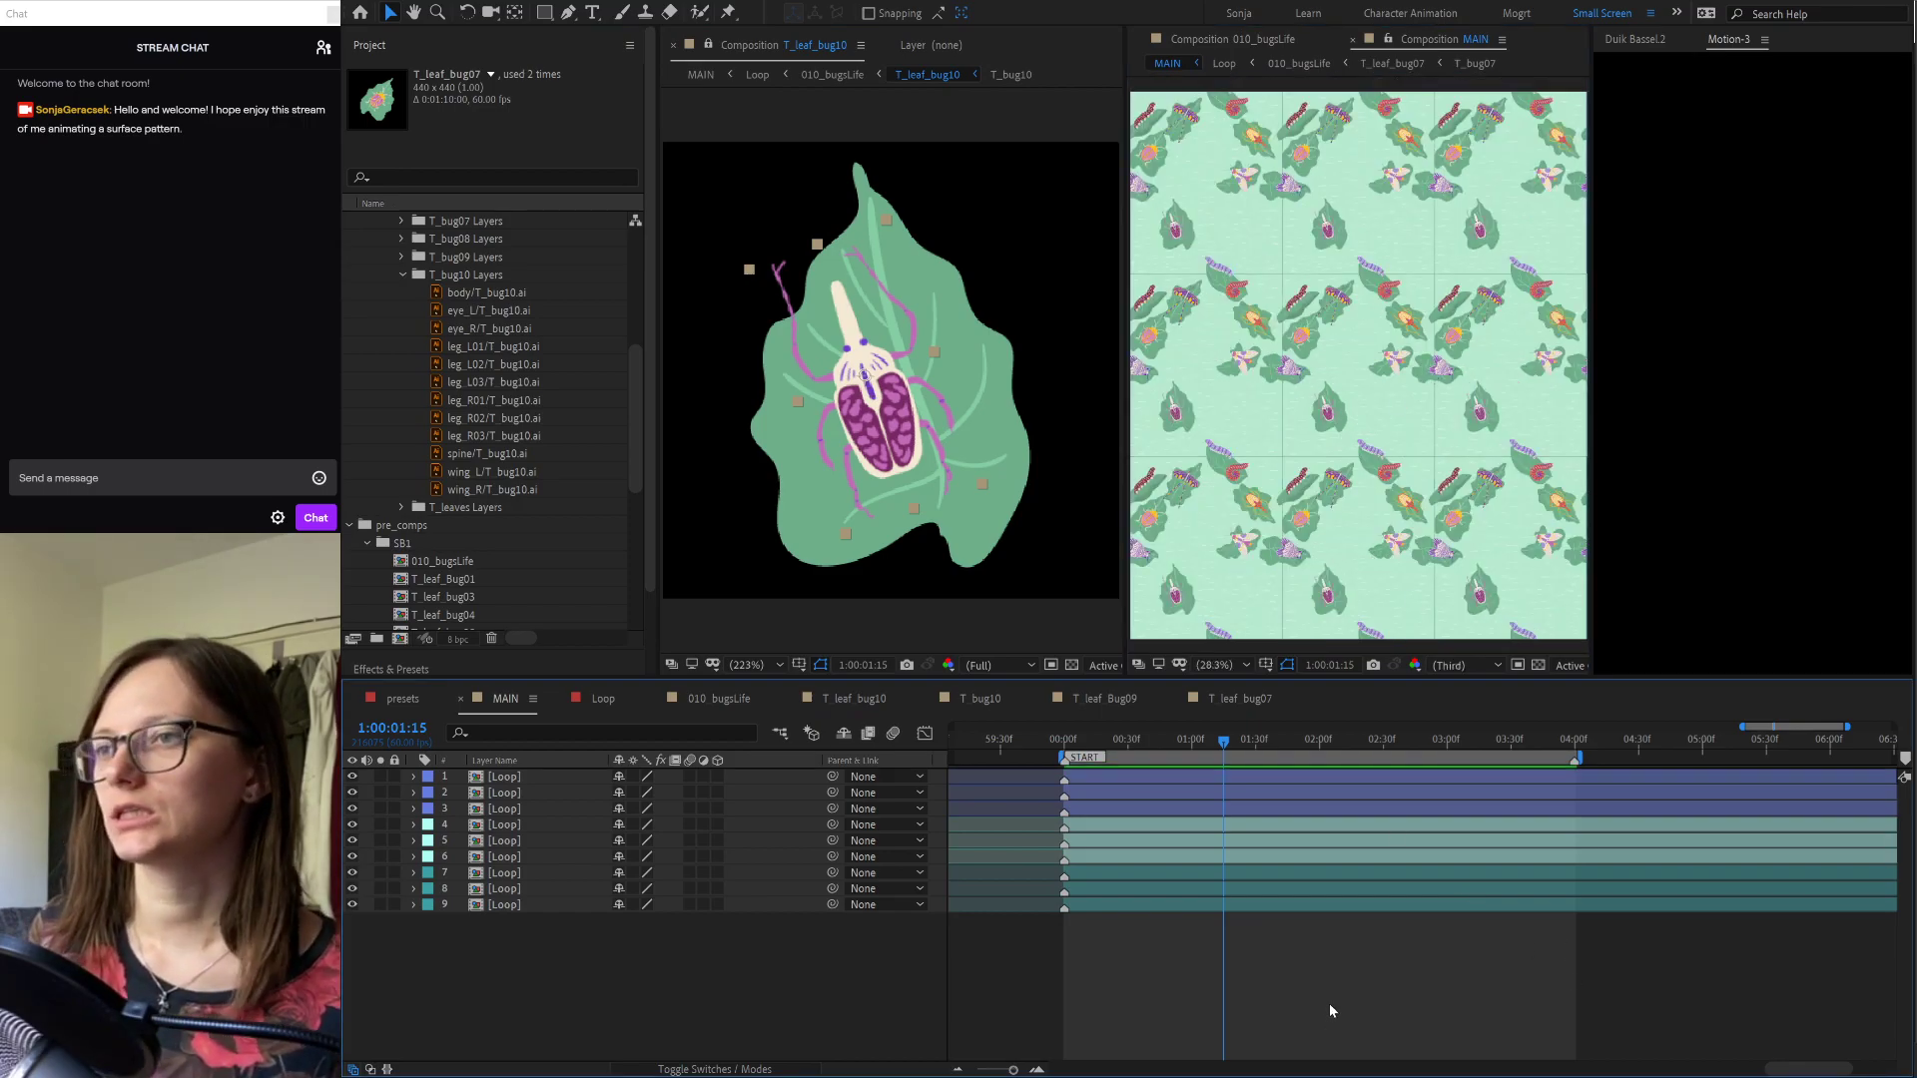
pyautogui.click(674, 45)
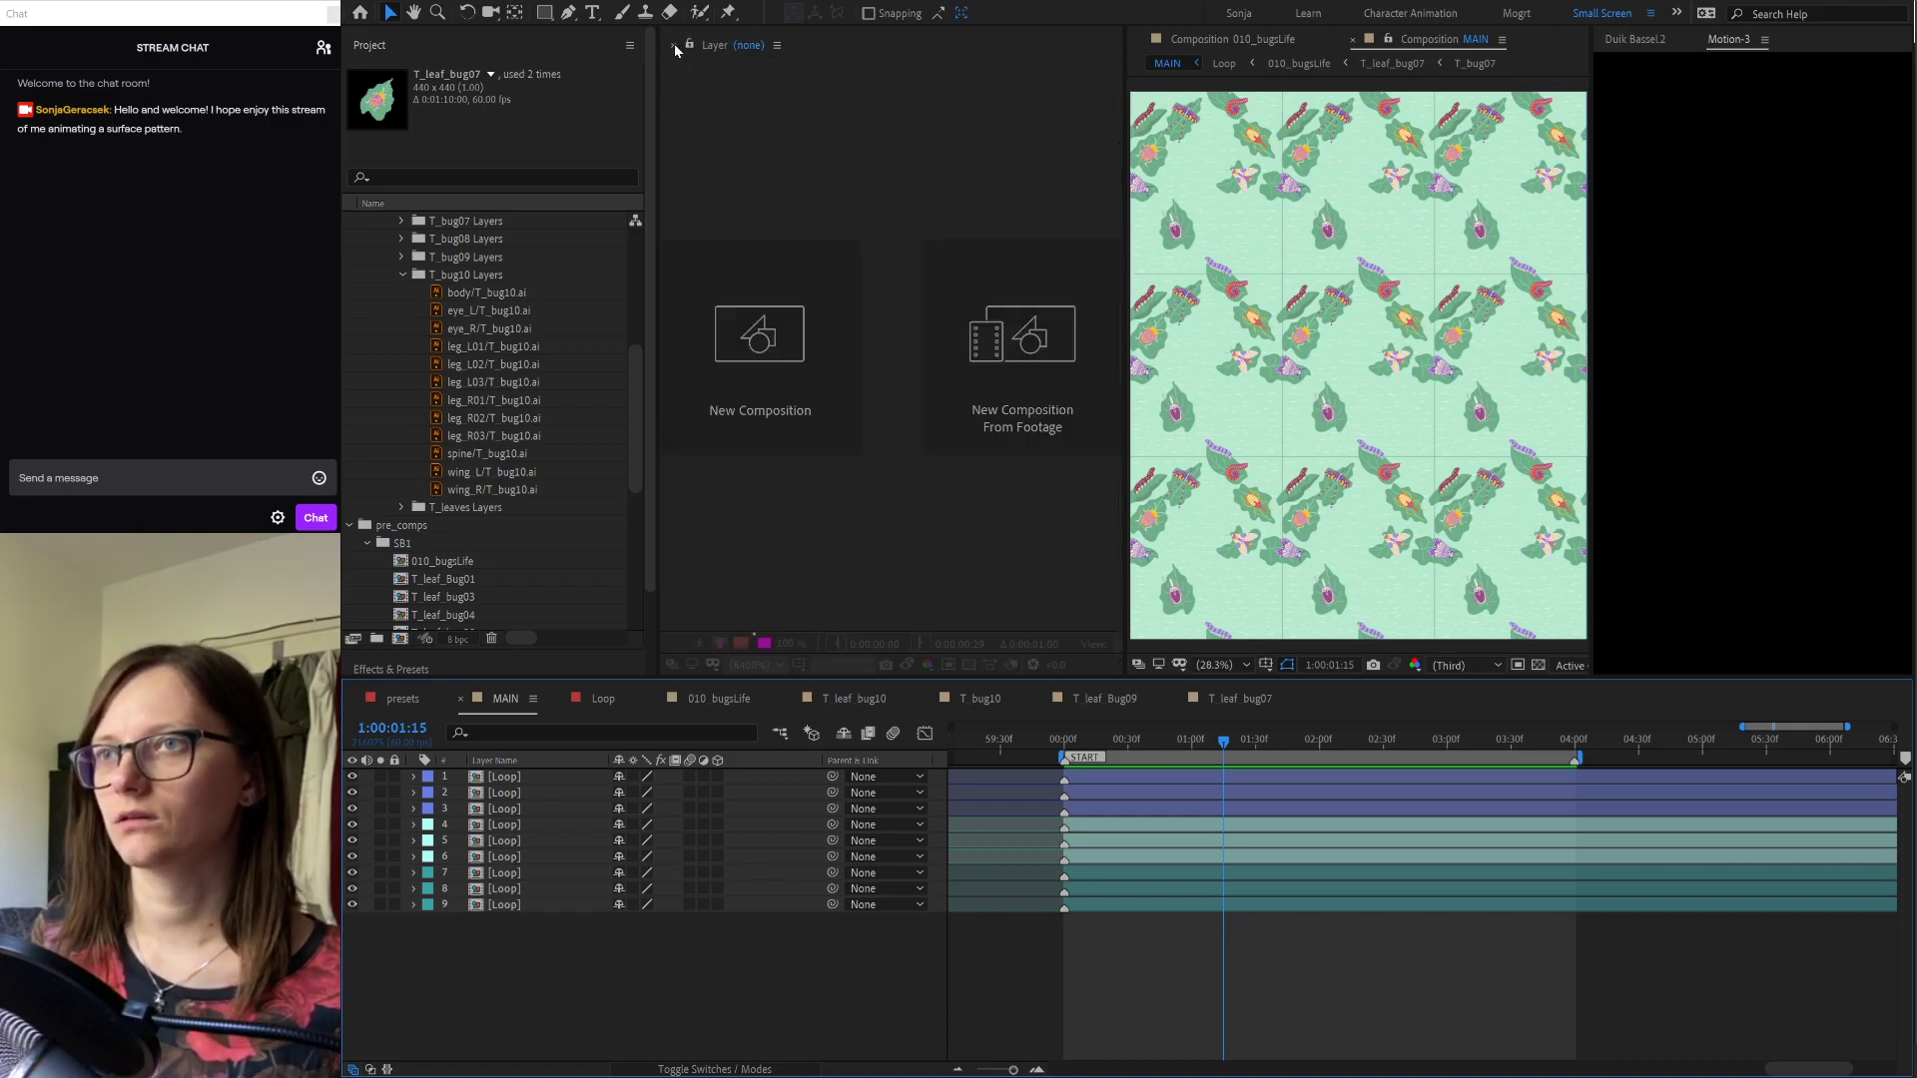
pyautogui.click(674, 44)
pyautogui.moveTo(1402, 190); pyautogui.dragTo(1686, 186)
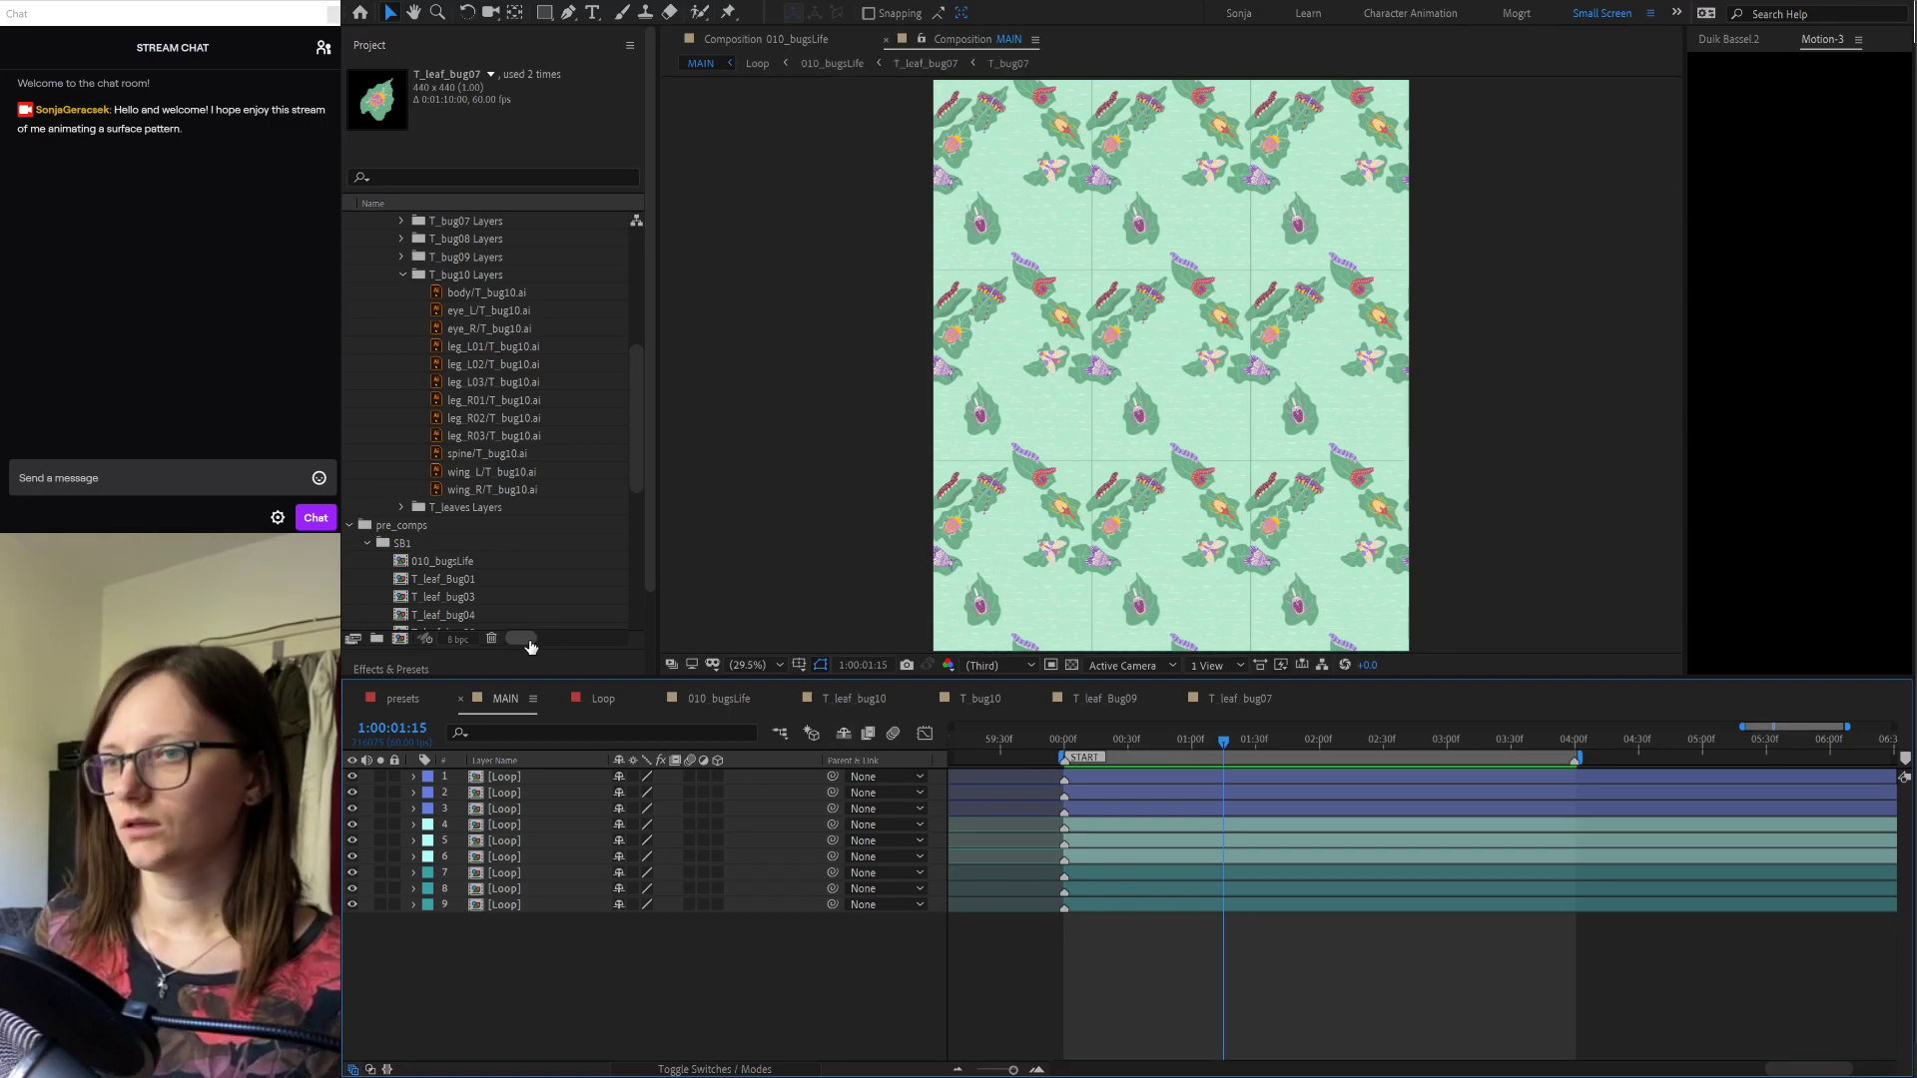
# Step: In 010_bugsLife, identify which layers the central bugs and edge leaves belong to, including the T_leaf_Bug01 and T_leaf_bug03 pairs
pyautogui.click(719, 698)
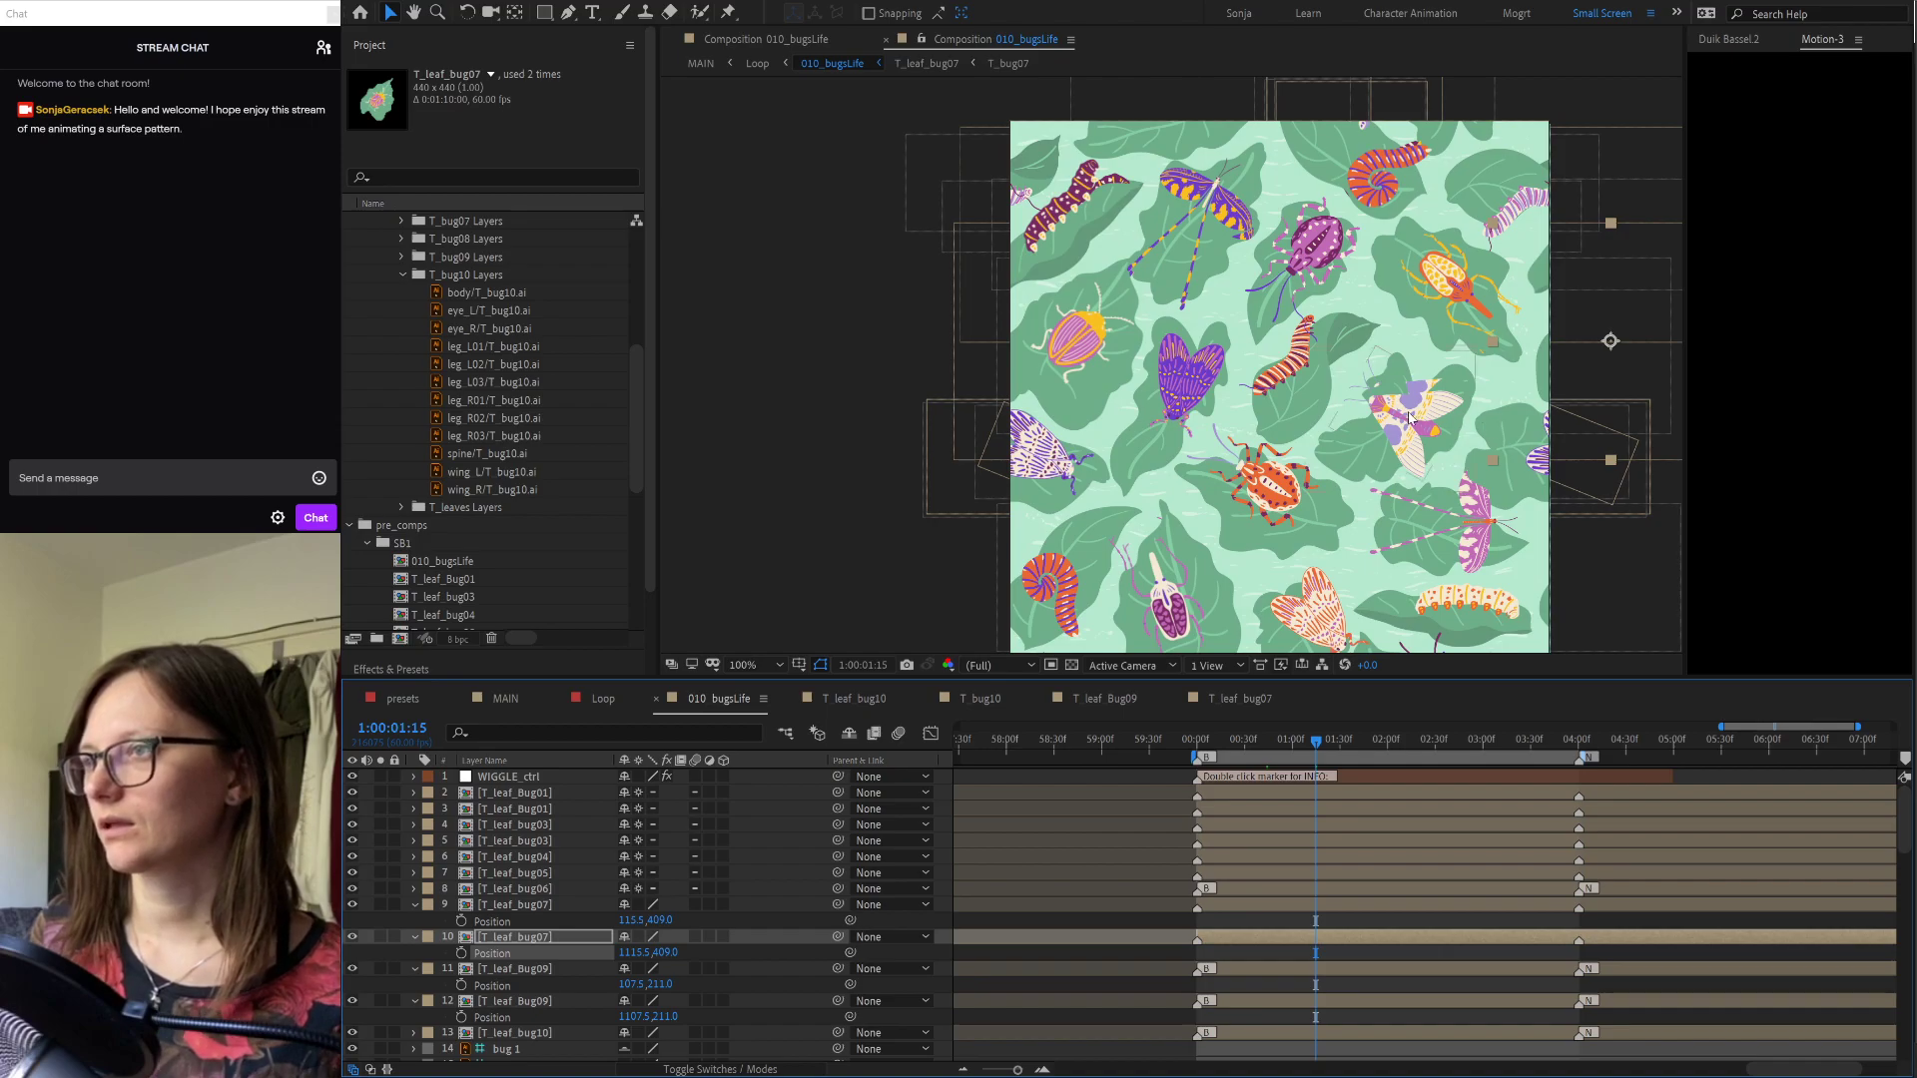
pyautogui.click(1409, 419)
pyautogui.scroll(-2, 1431, 446)
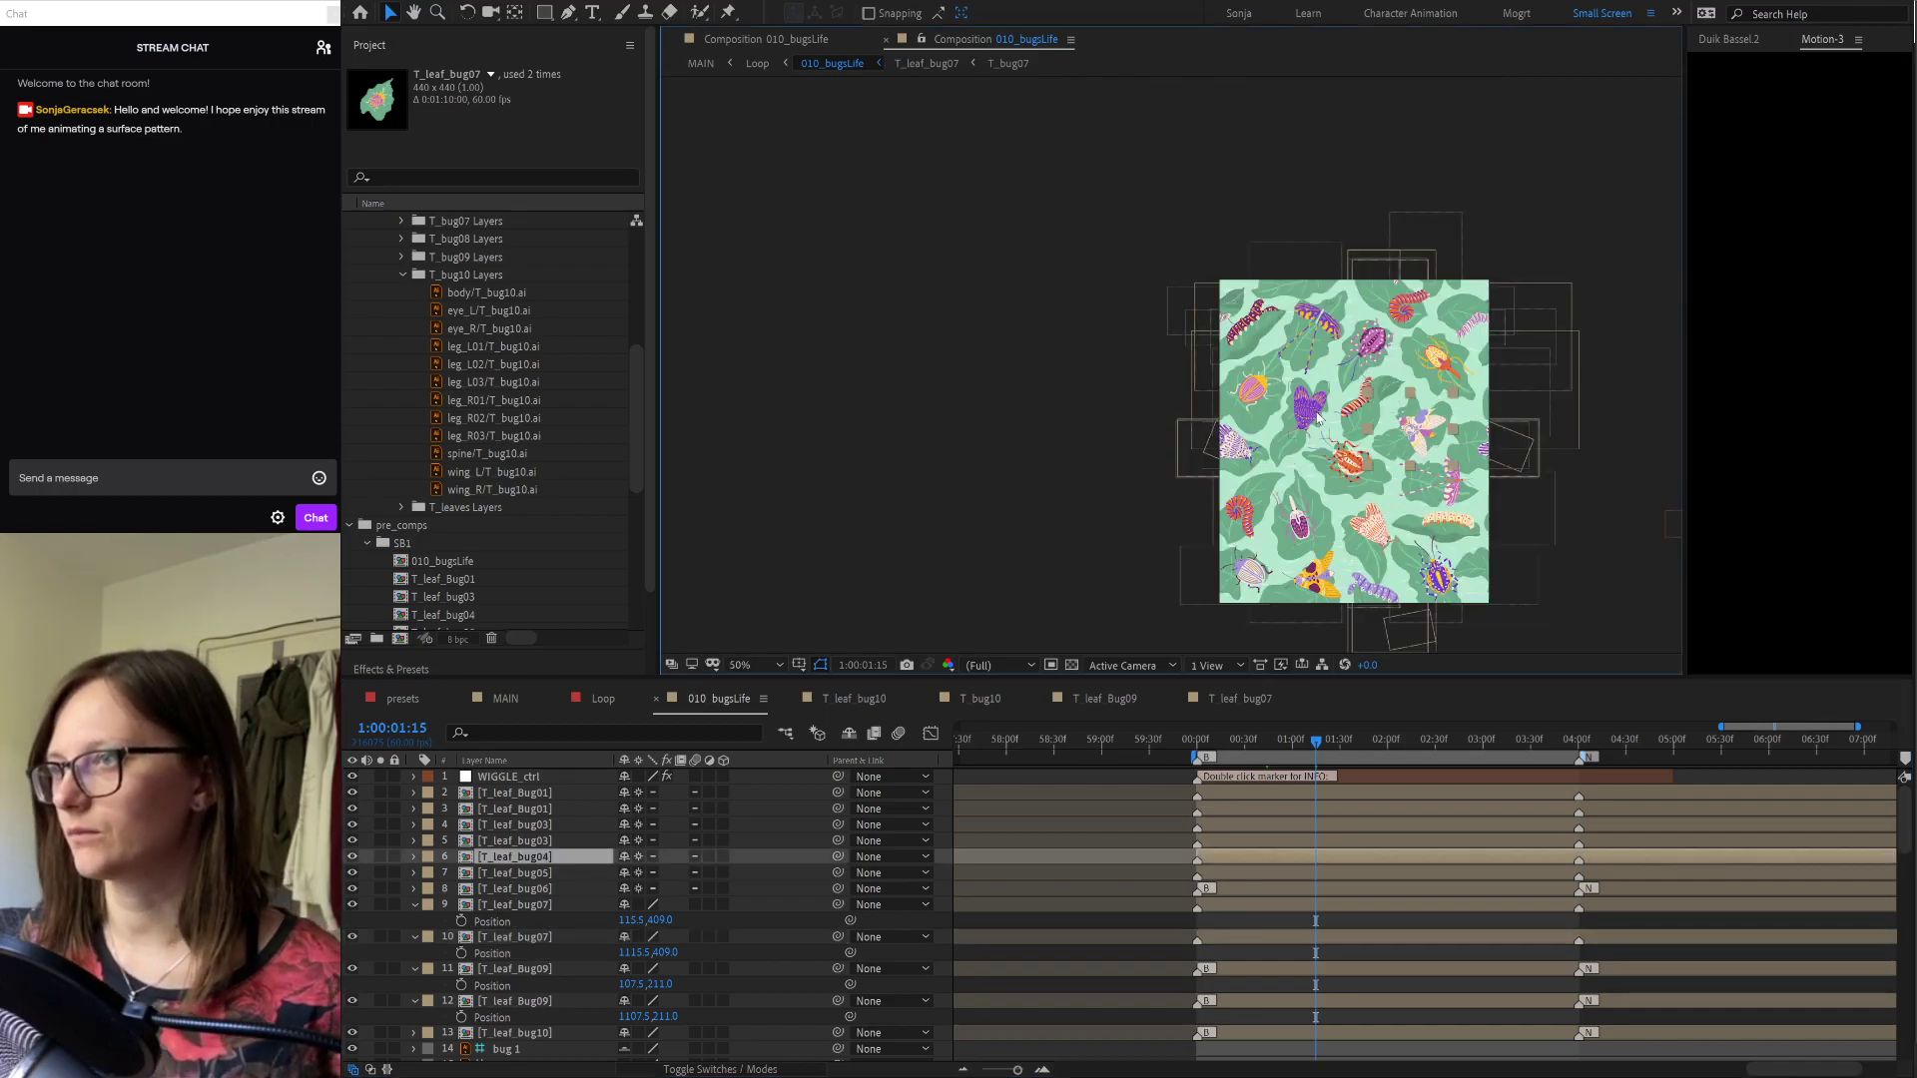
pyautogui.click(1316, 418)
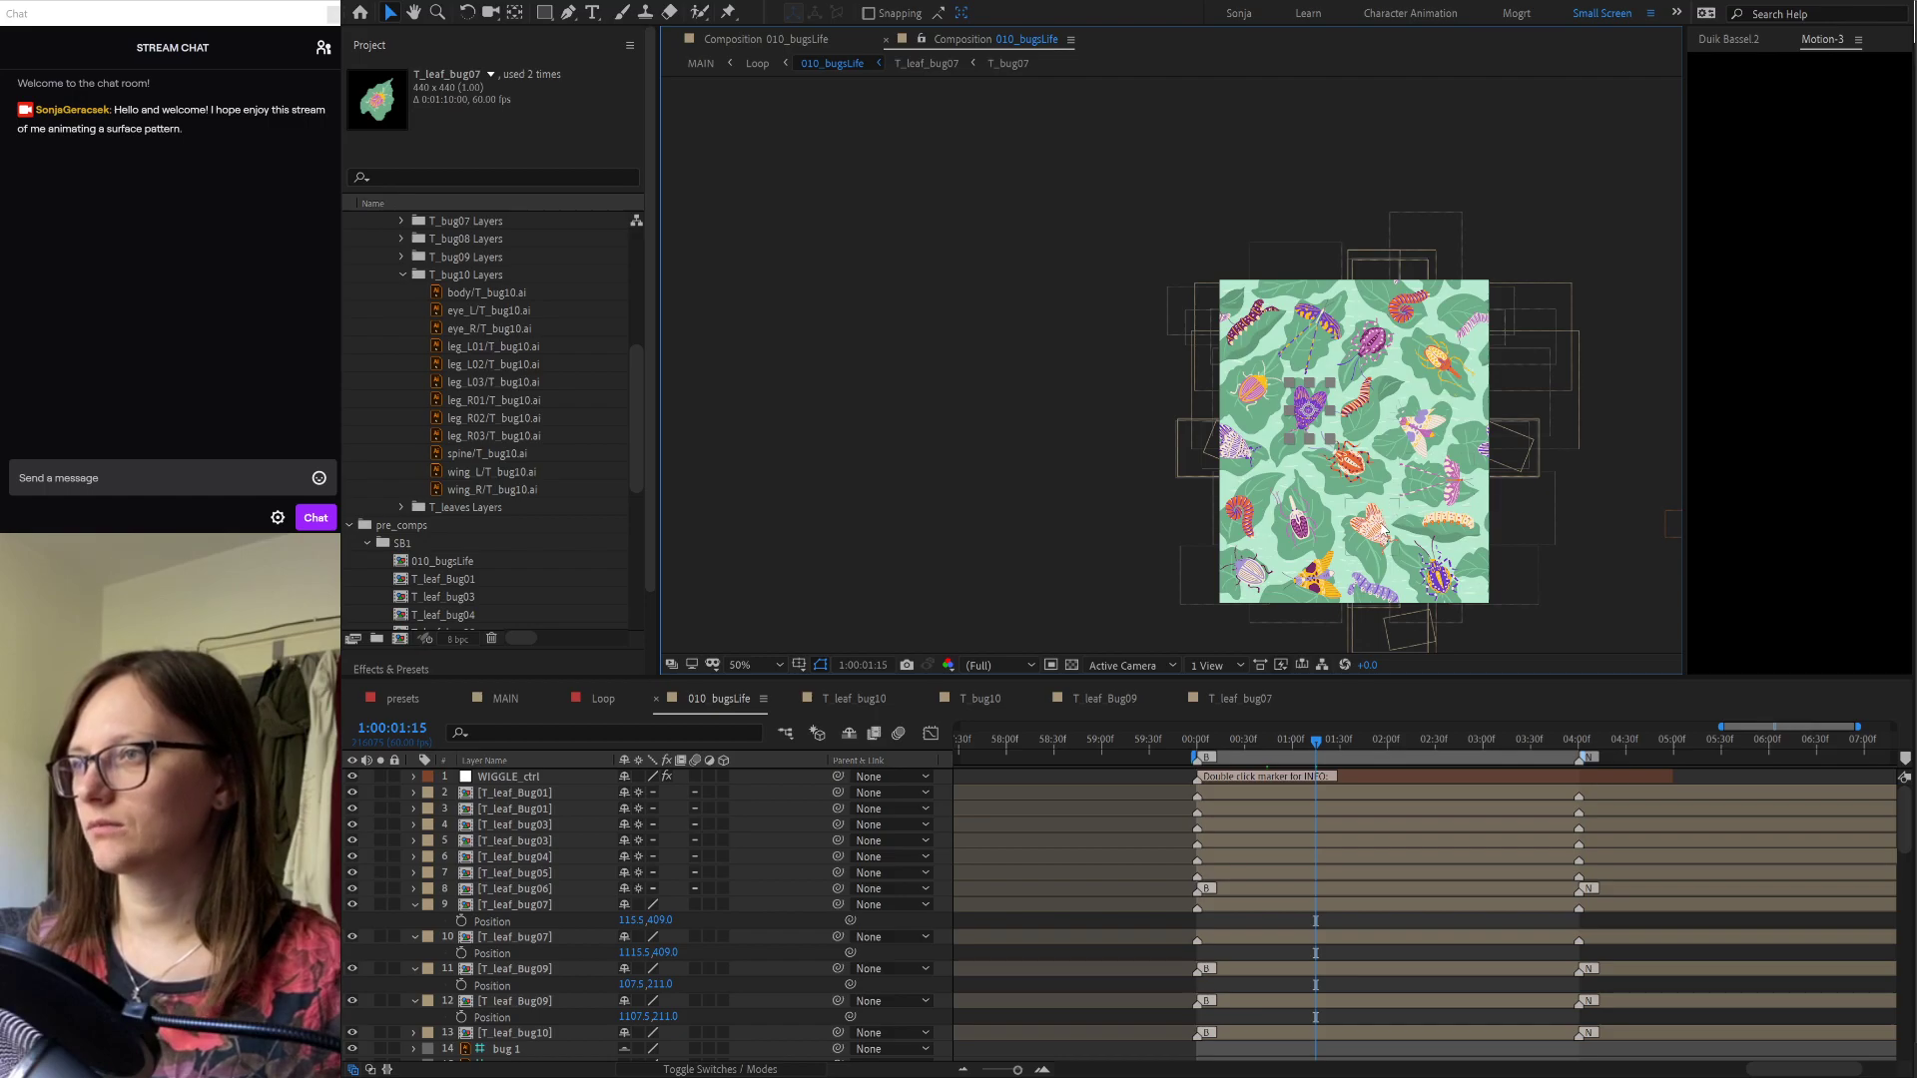
pyautogui.click(1384, 530)
pyautogui.click(539, 794)
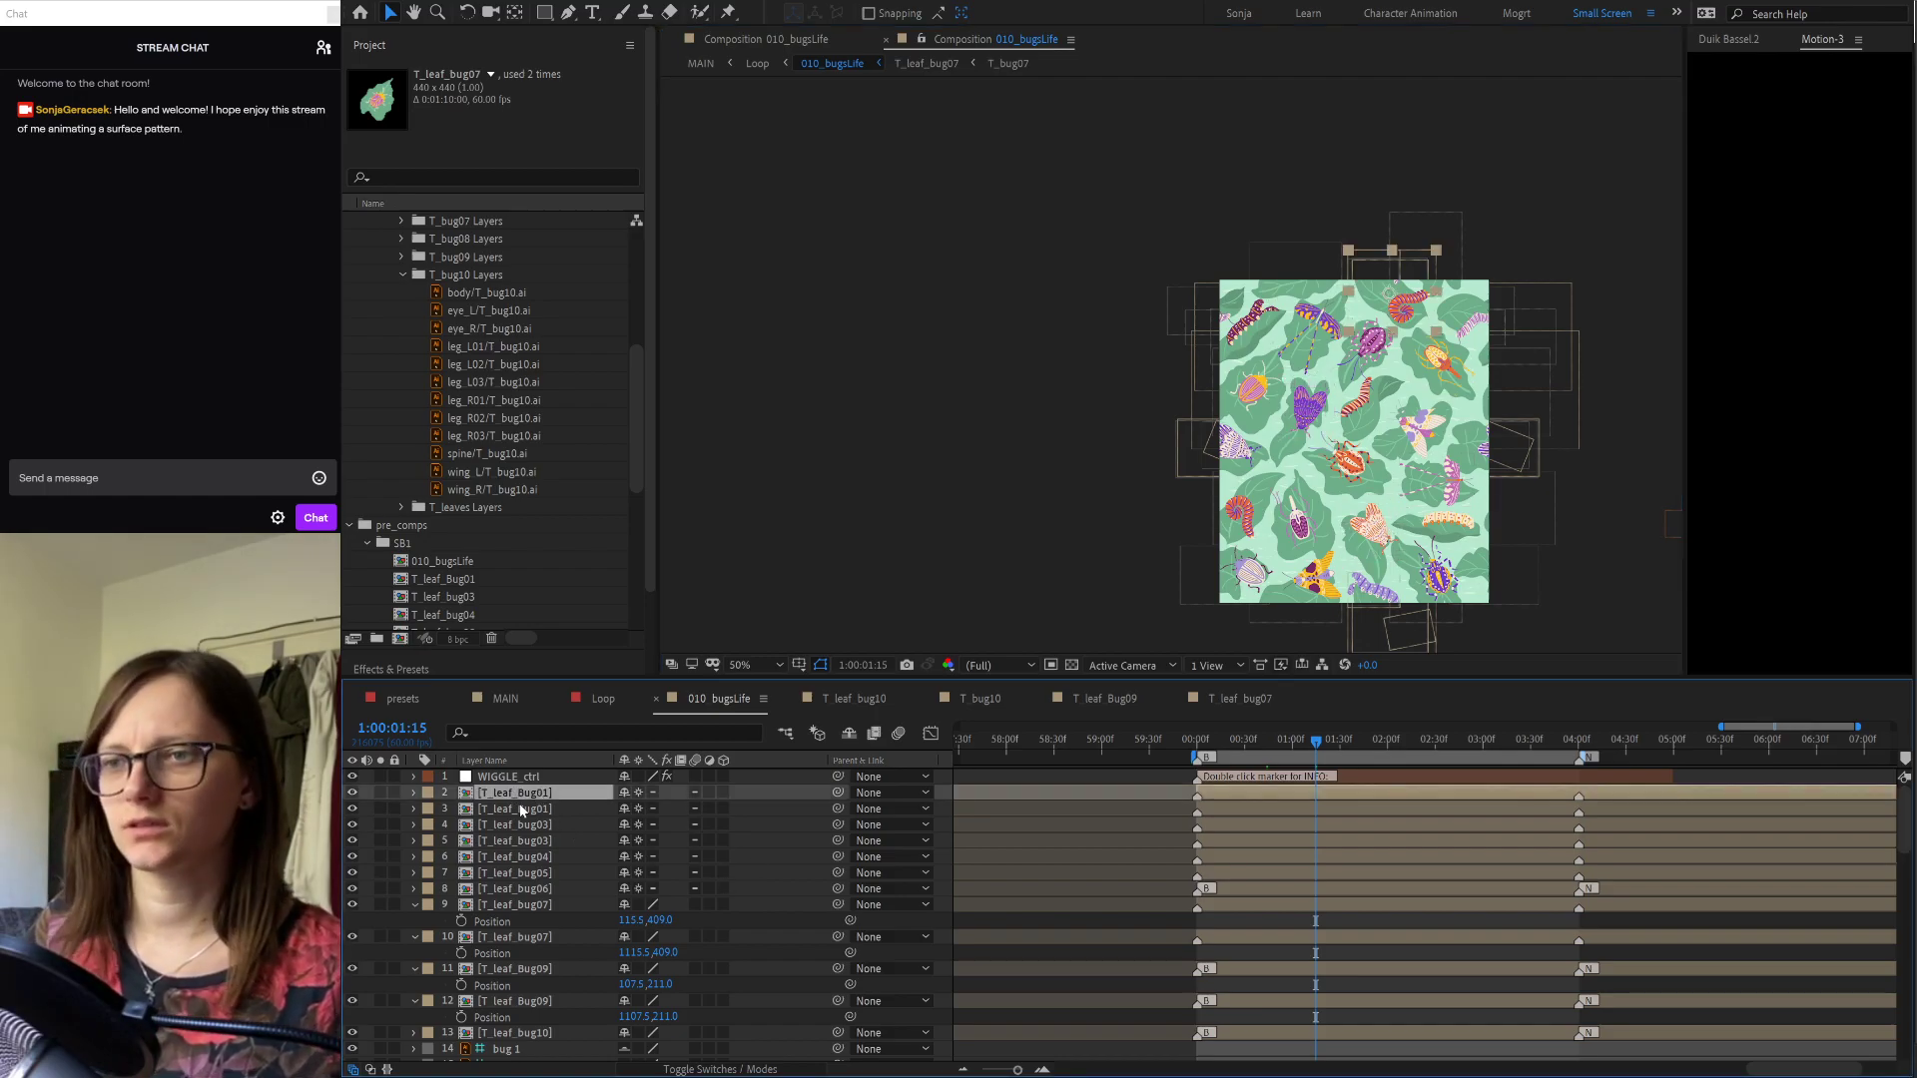
pyautogui.click(522, 811)
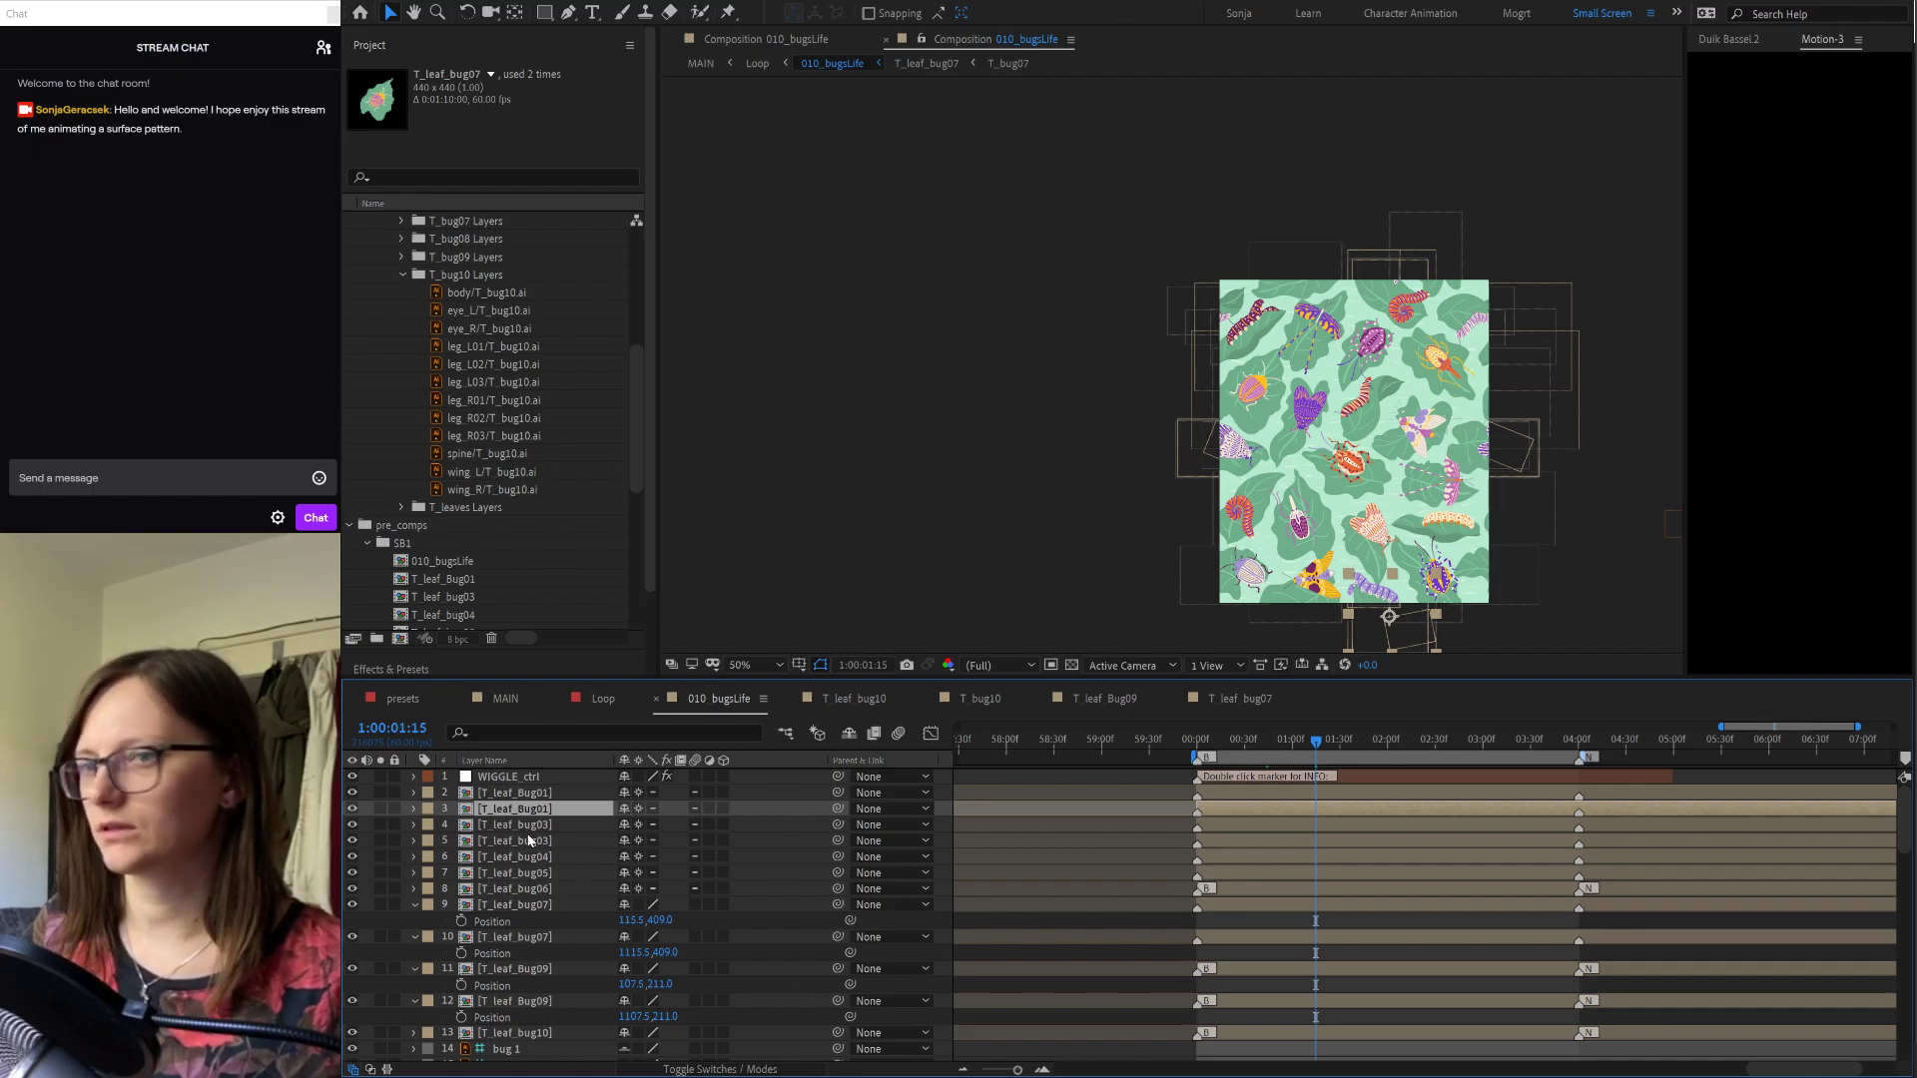
pyautogui.click(531, 828)
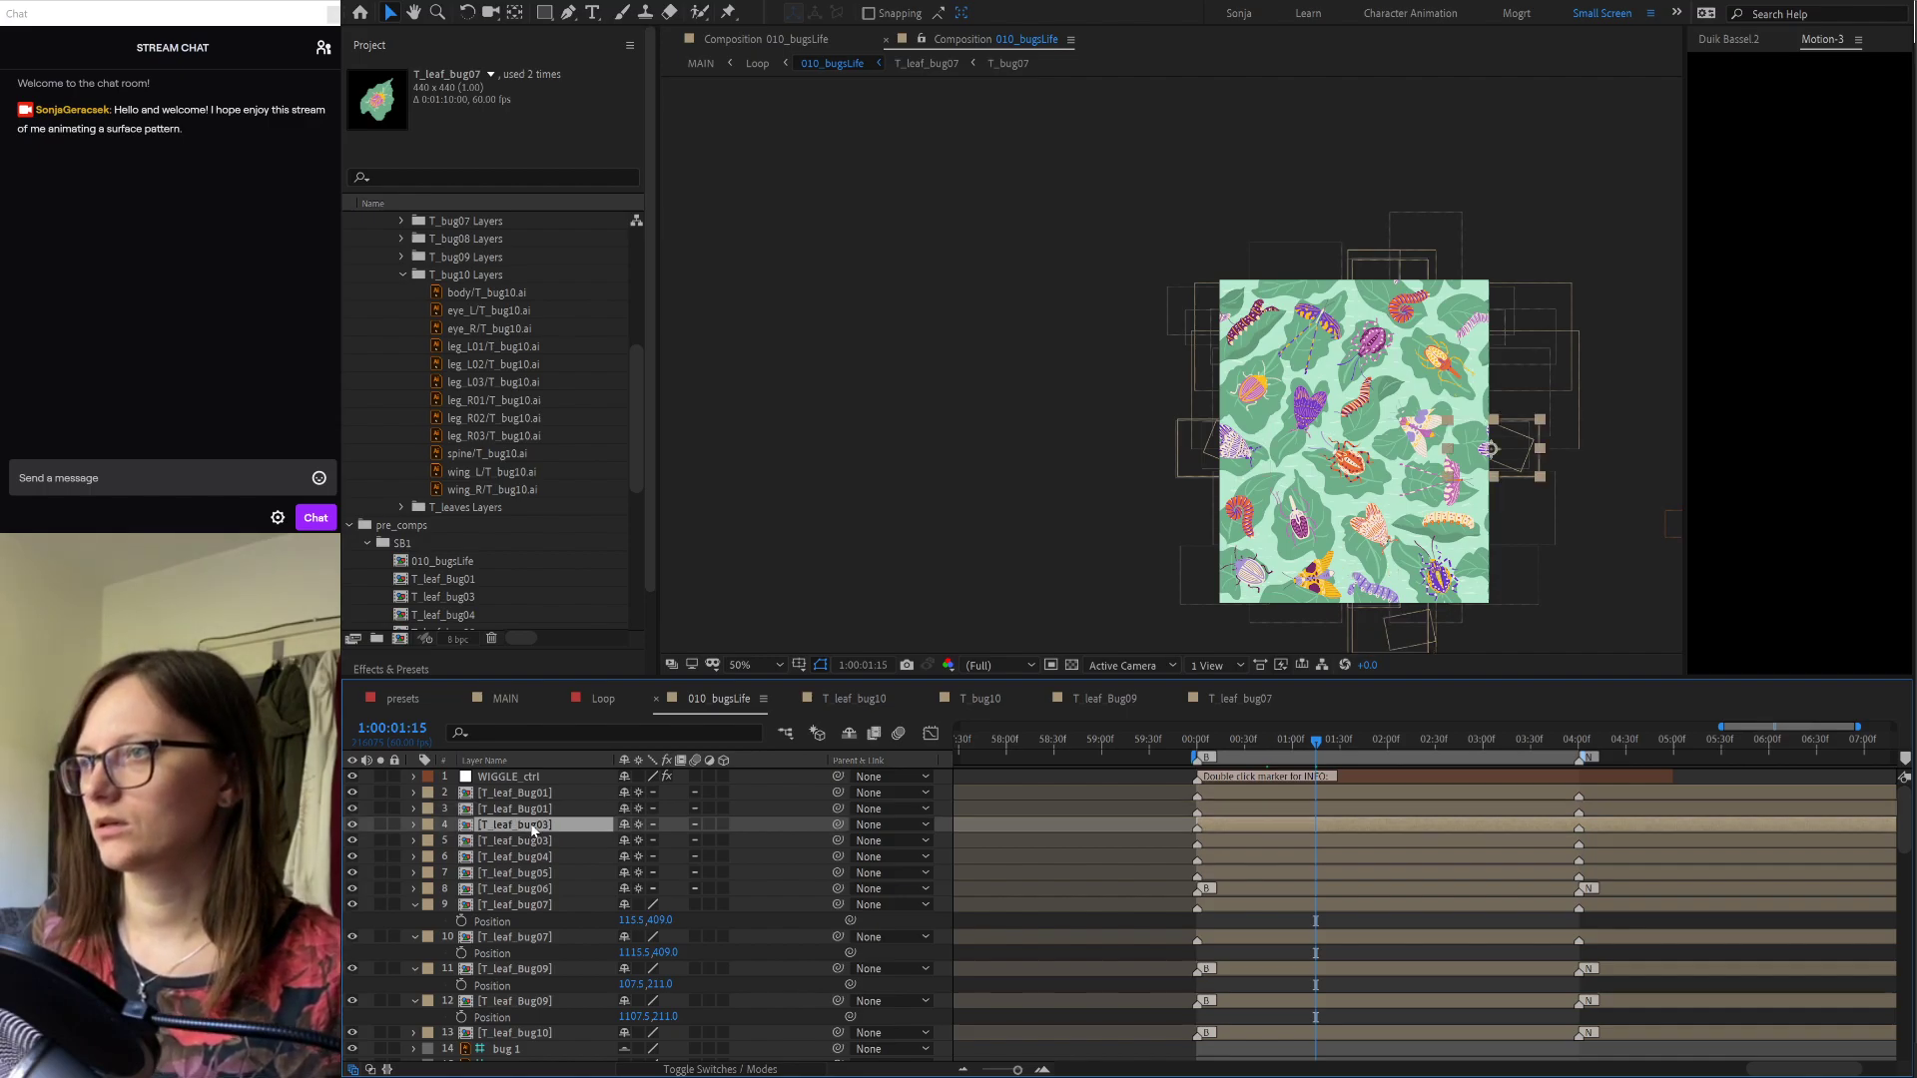
pyautogui.click(1235, 452)
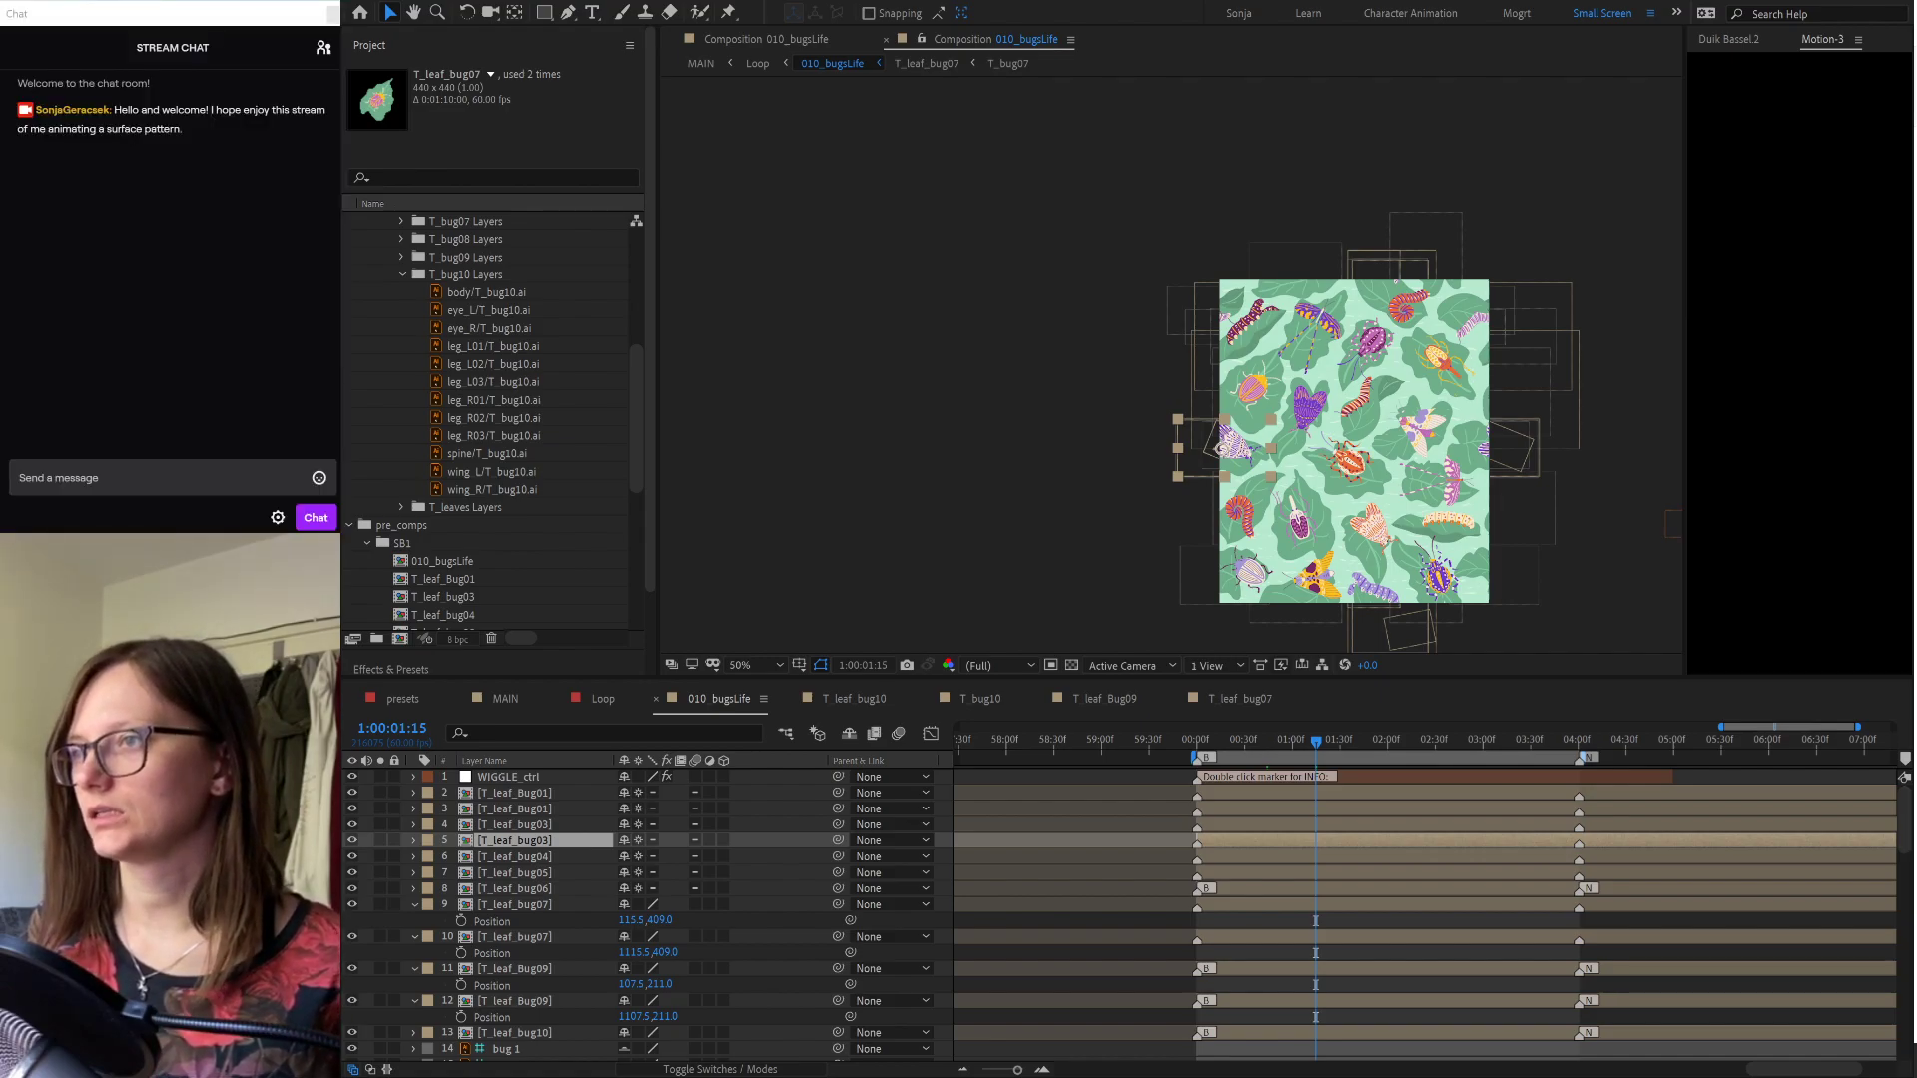
pyautogui.click(728, 278)
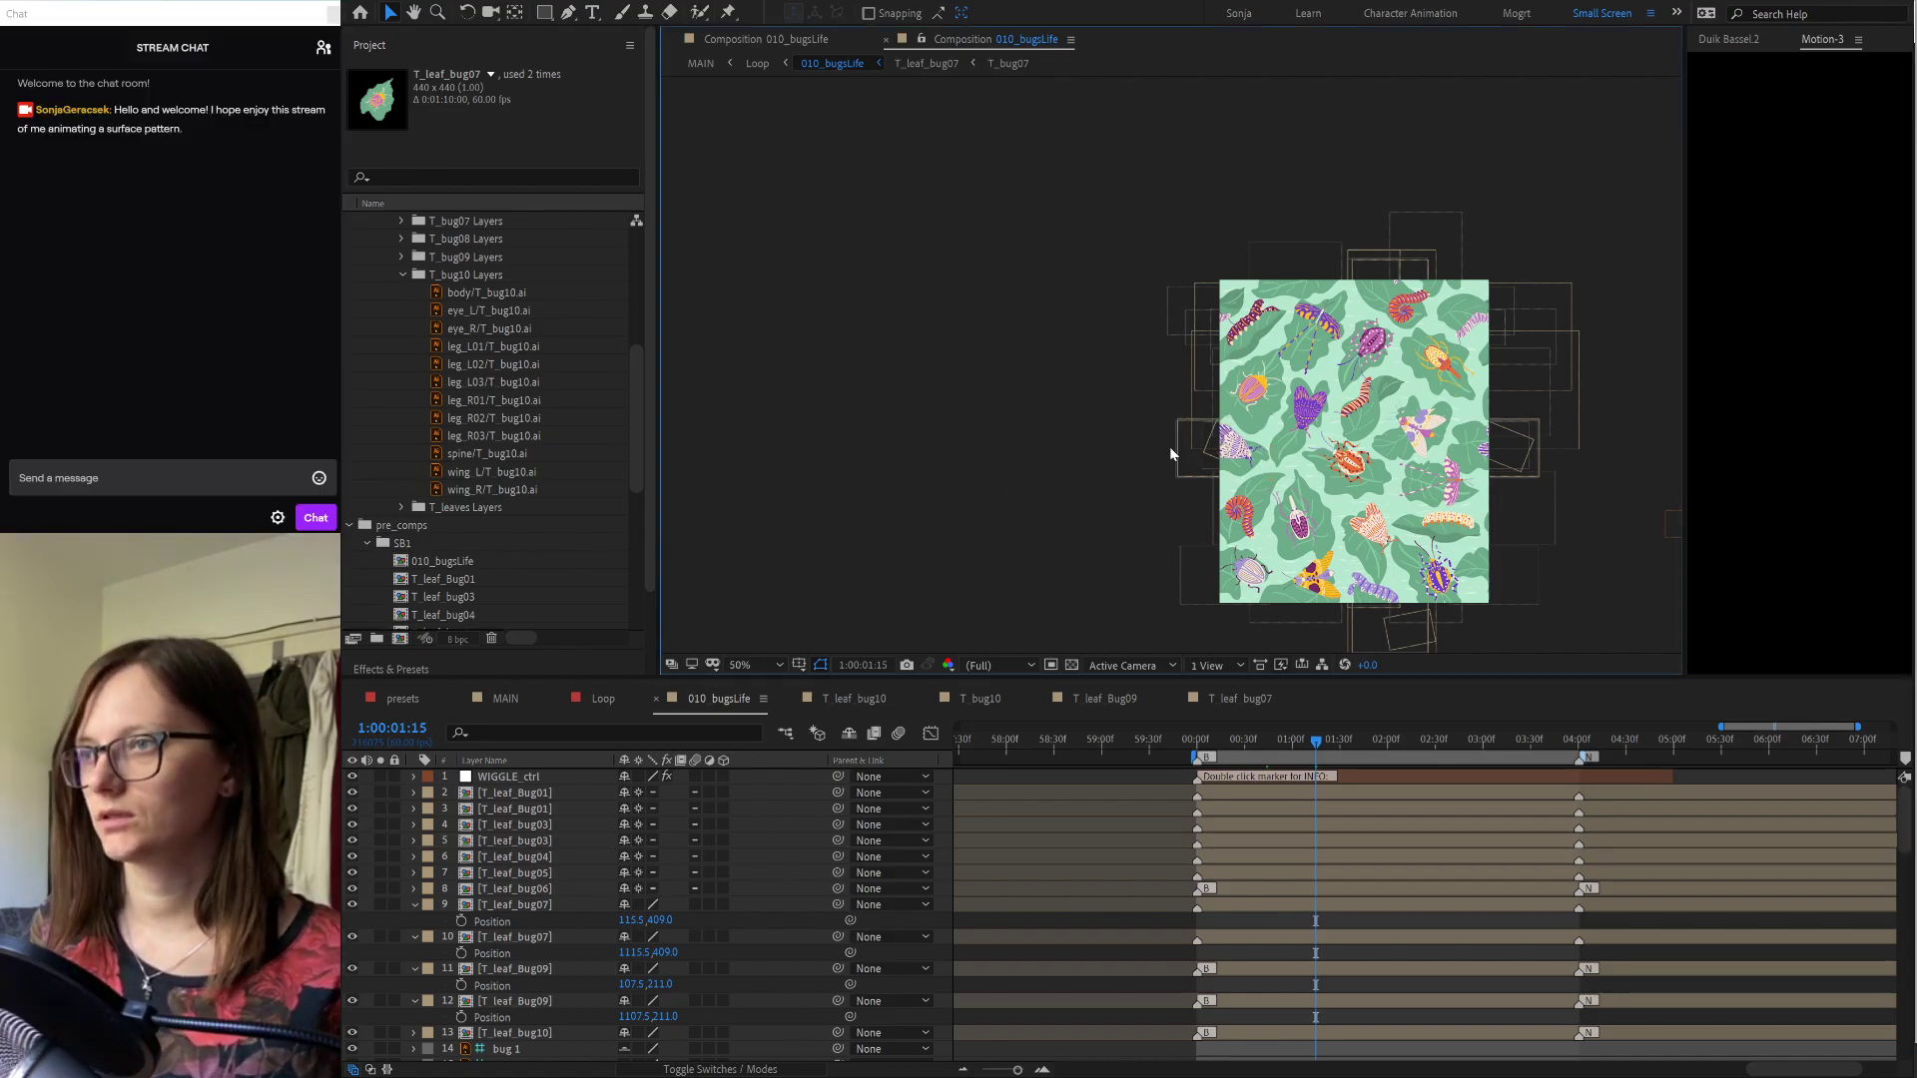
pyautogui.click(1237, 458)
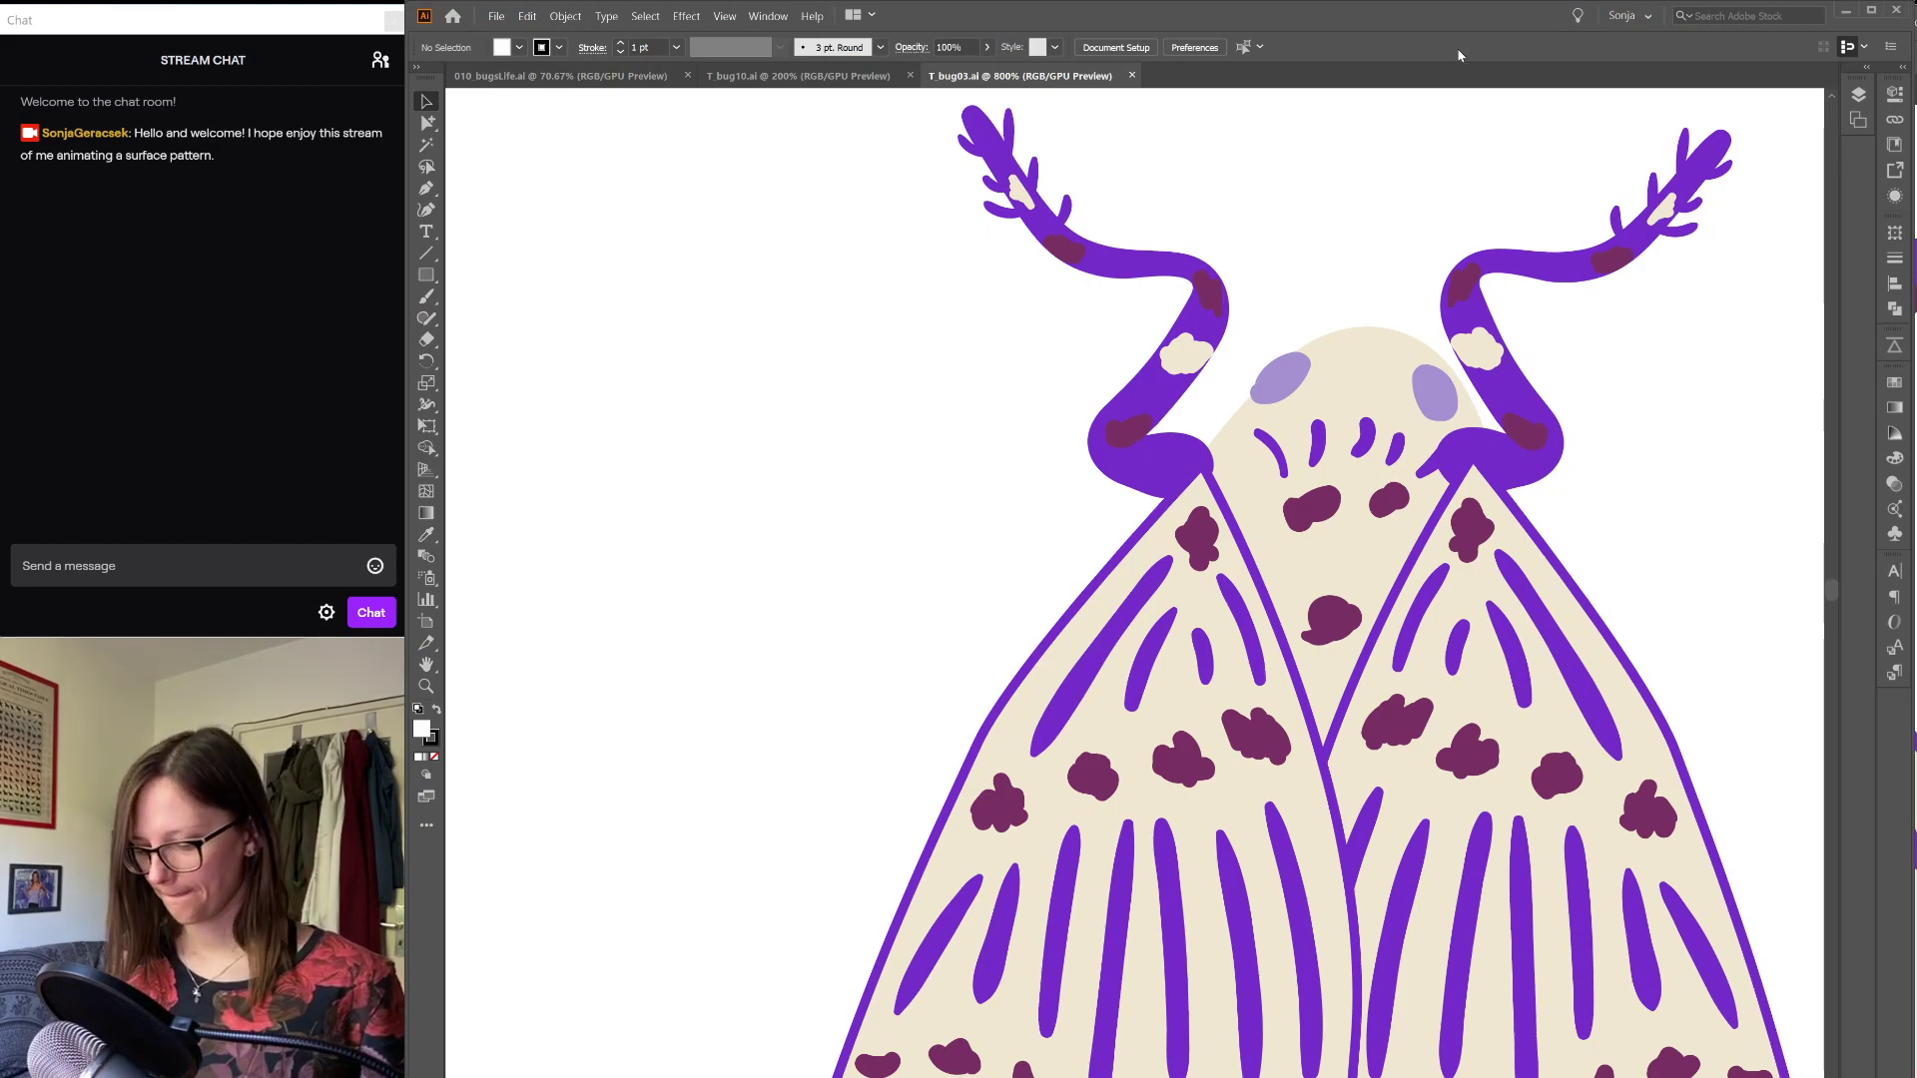
# Step: In Illustrator, examine the whole moth in T_bug03.ai and compare it with the moths in the 010_bugsLife.ai pattern
pyautogui.hotkey('ctrl', '0')
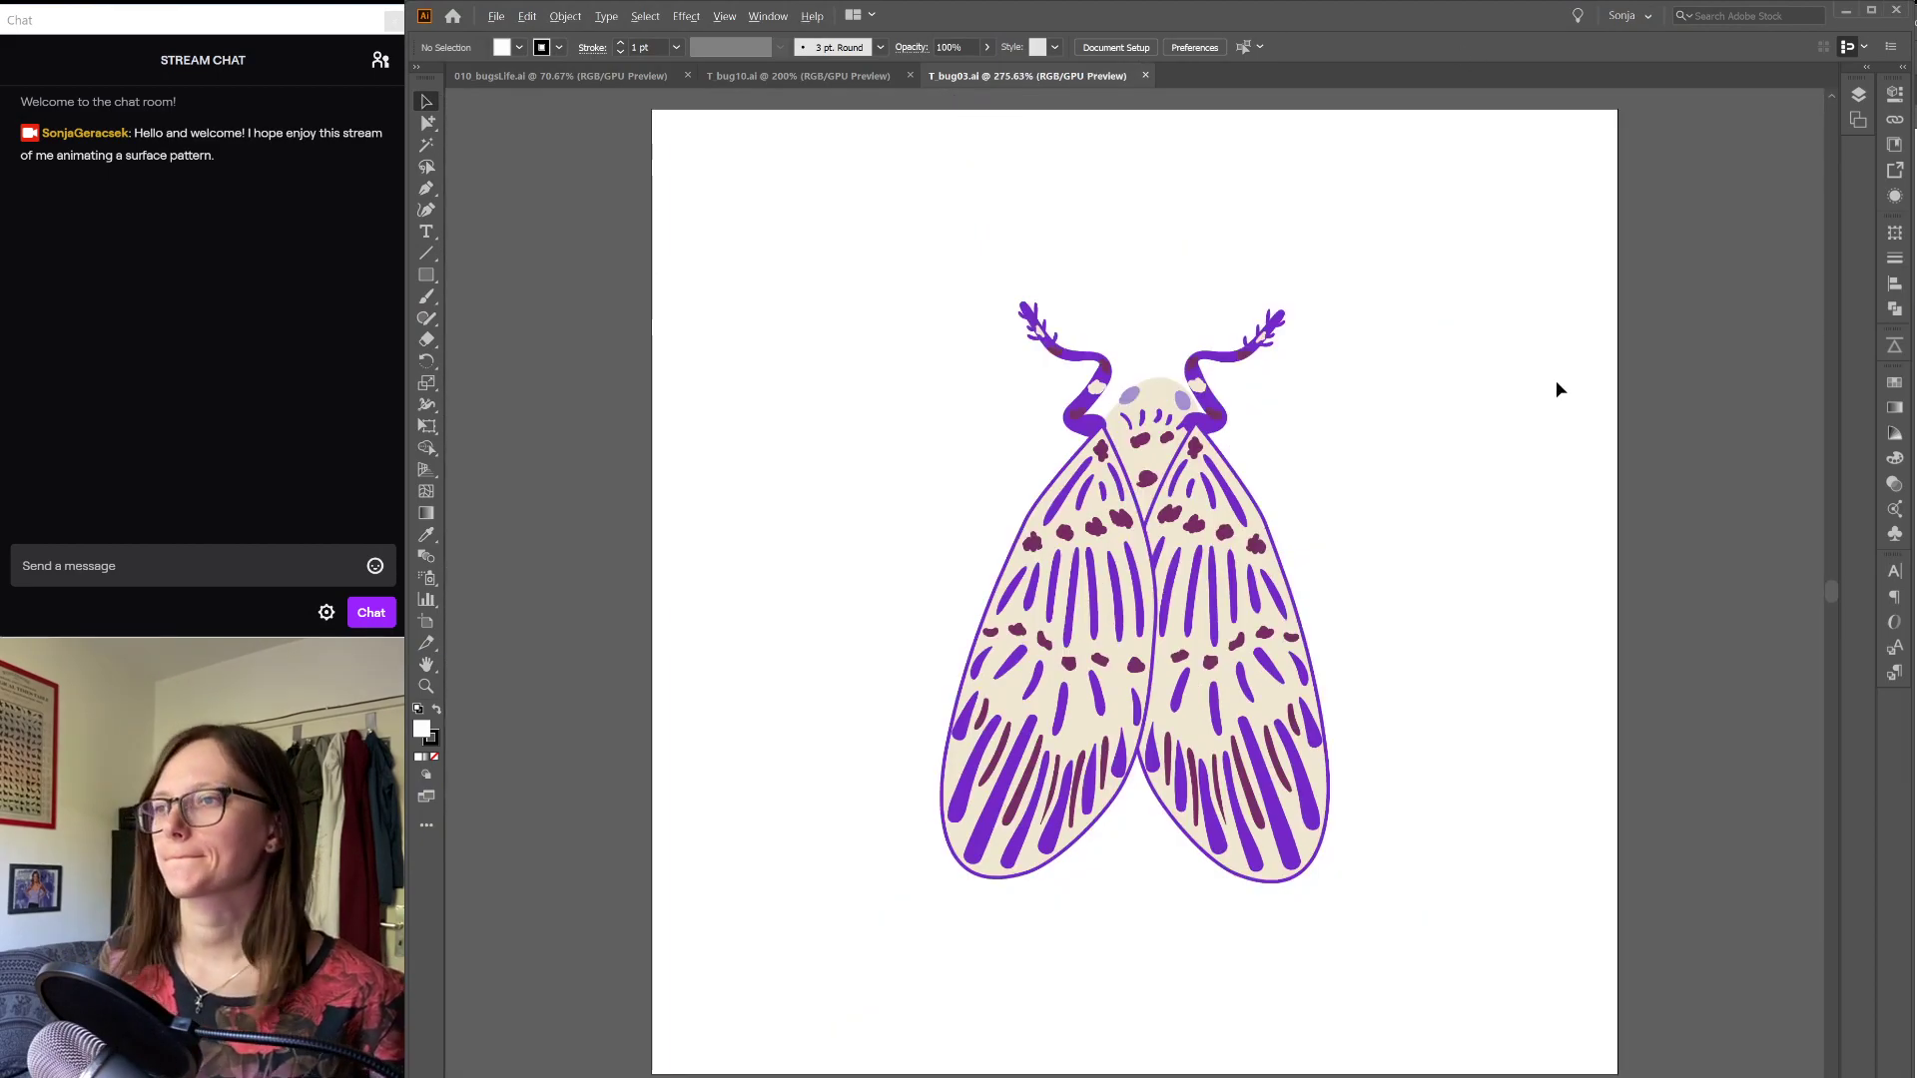
pyautogui.scroll(-1, 1555, 383)
pyautogui.click(495, 80)
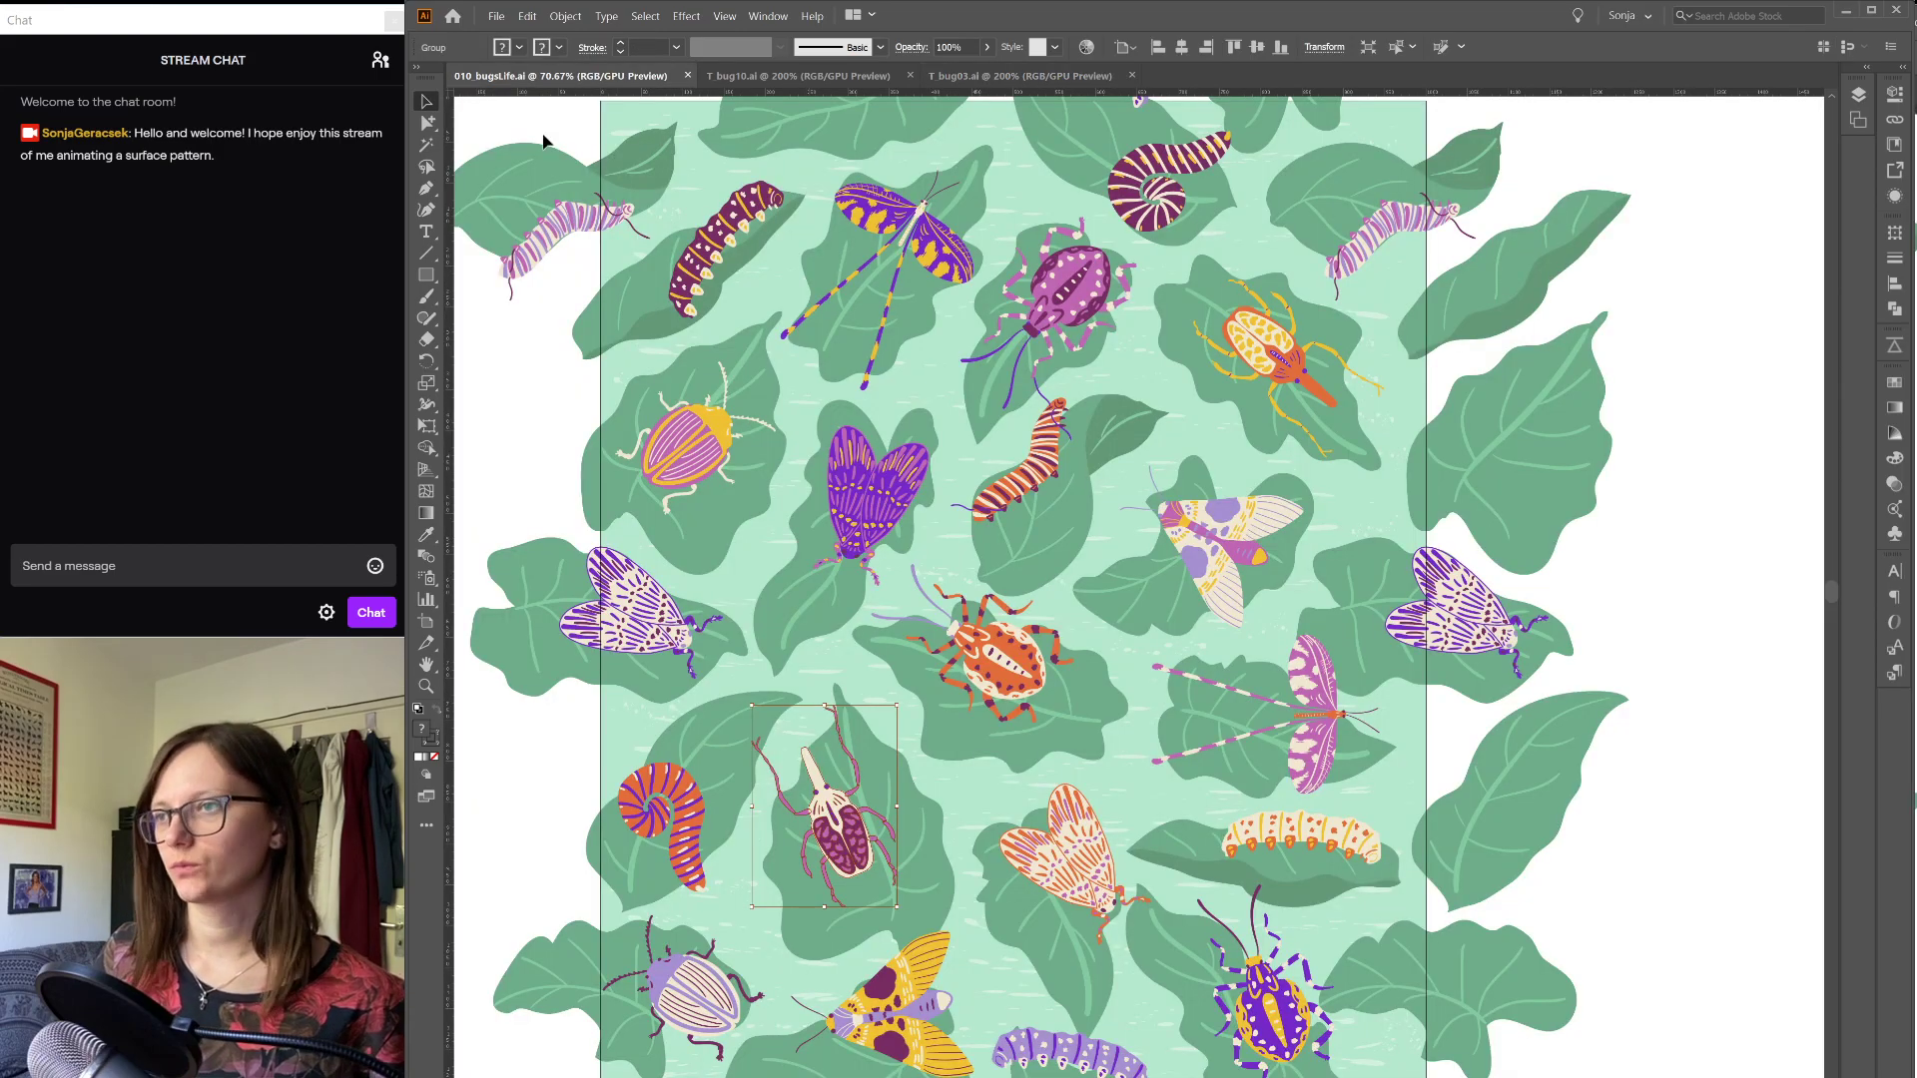
pyautogui.click(873, 489)
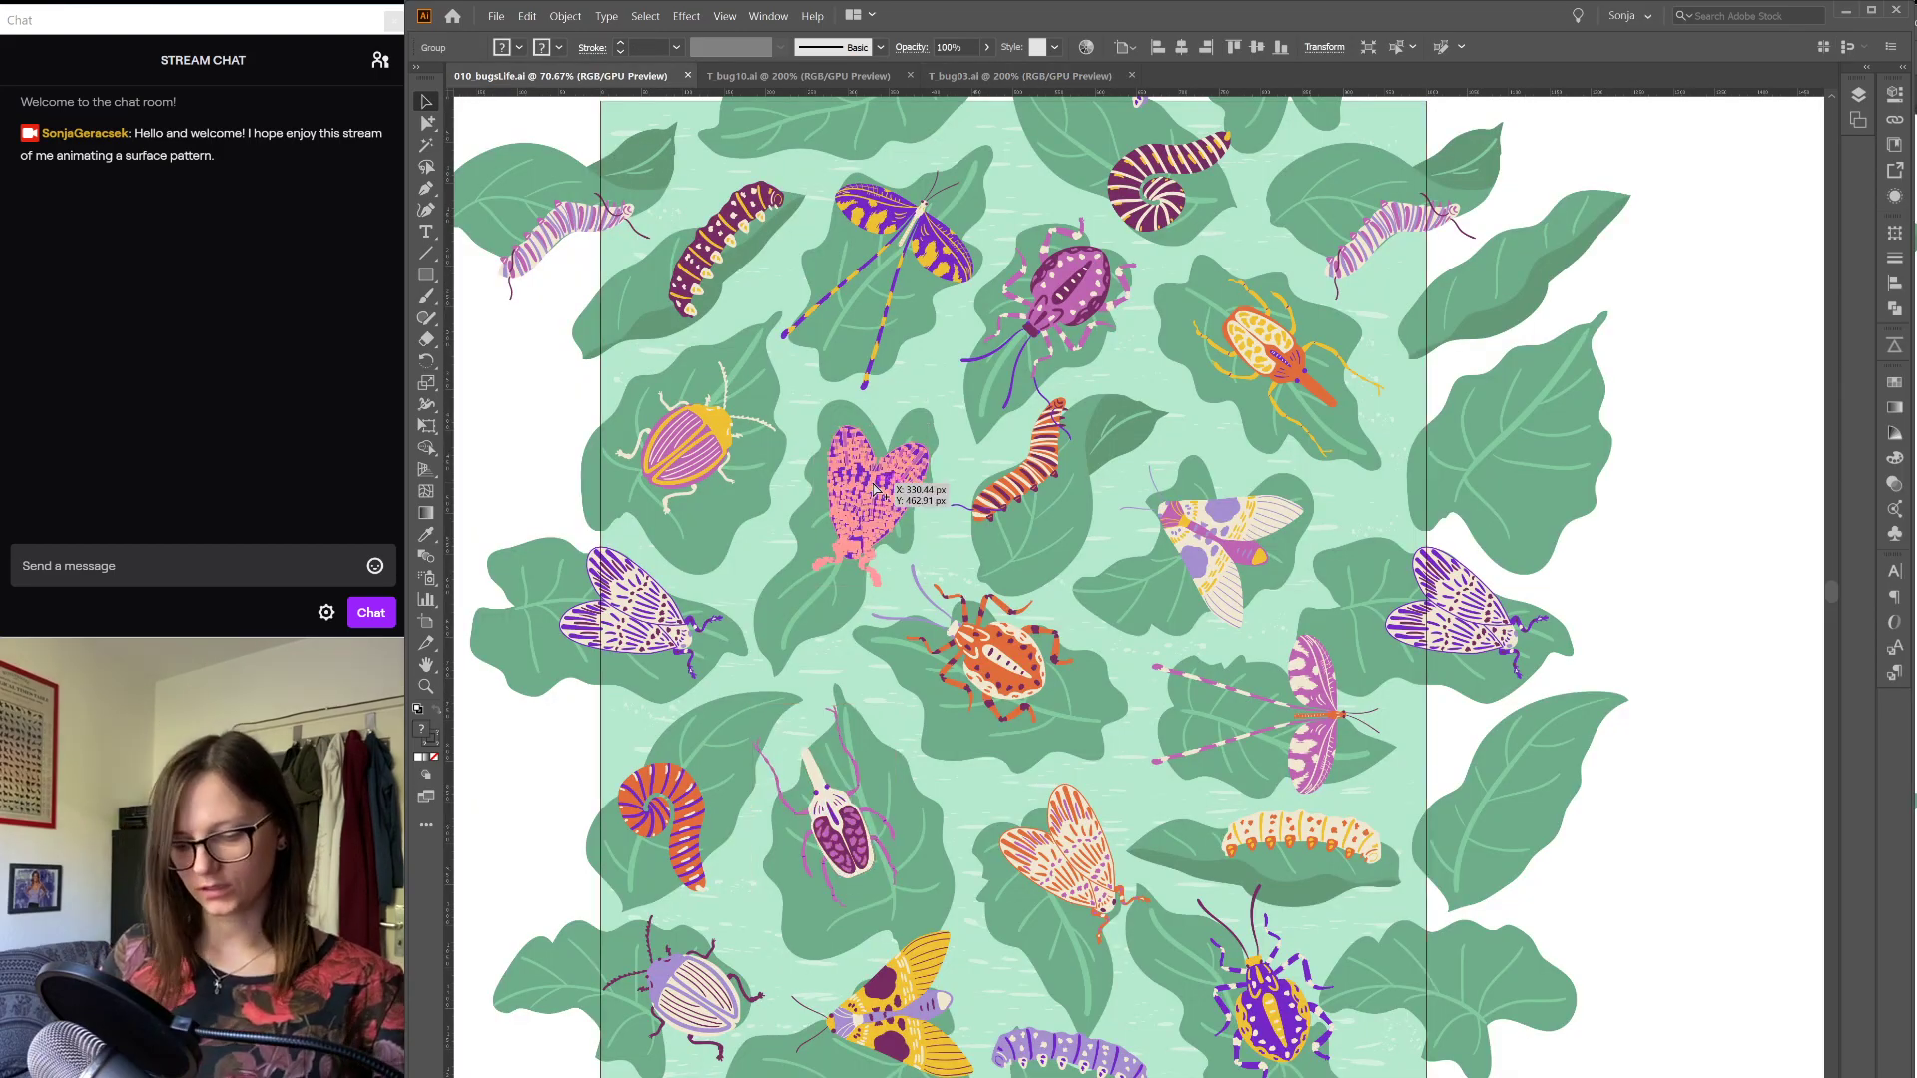
pyautogui.press('alt')
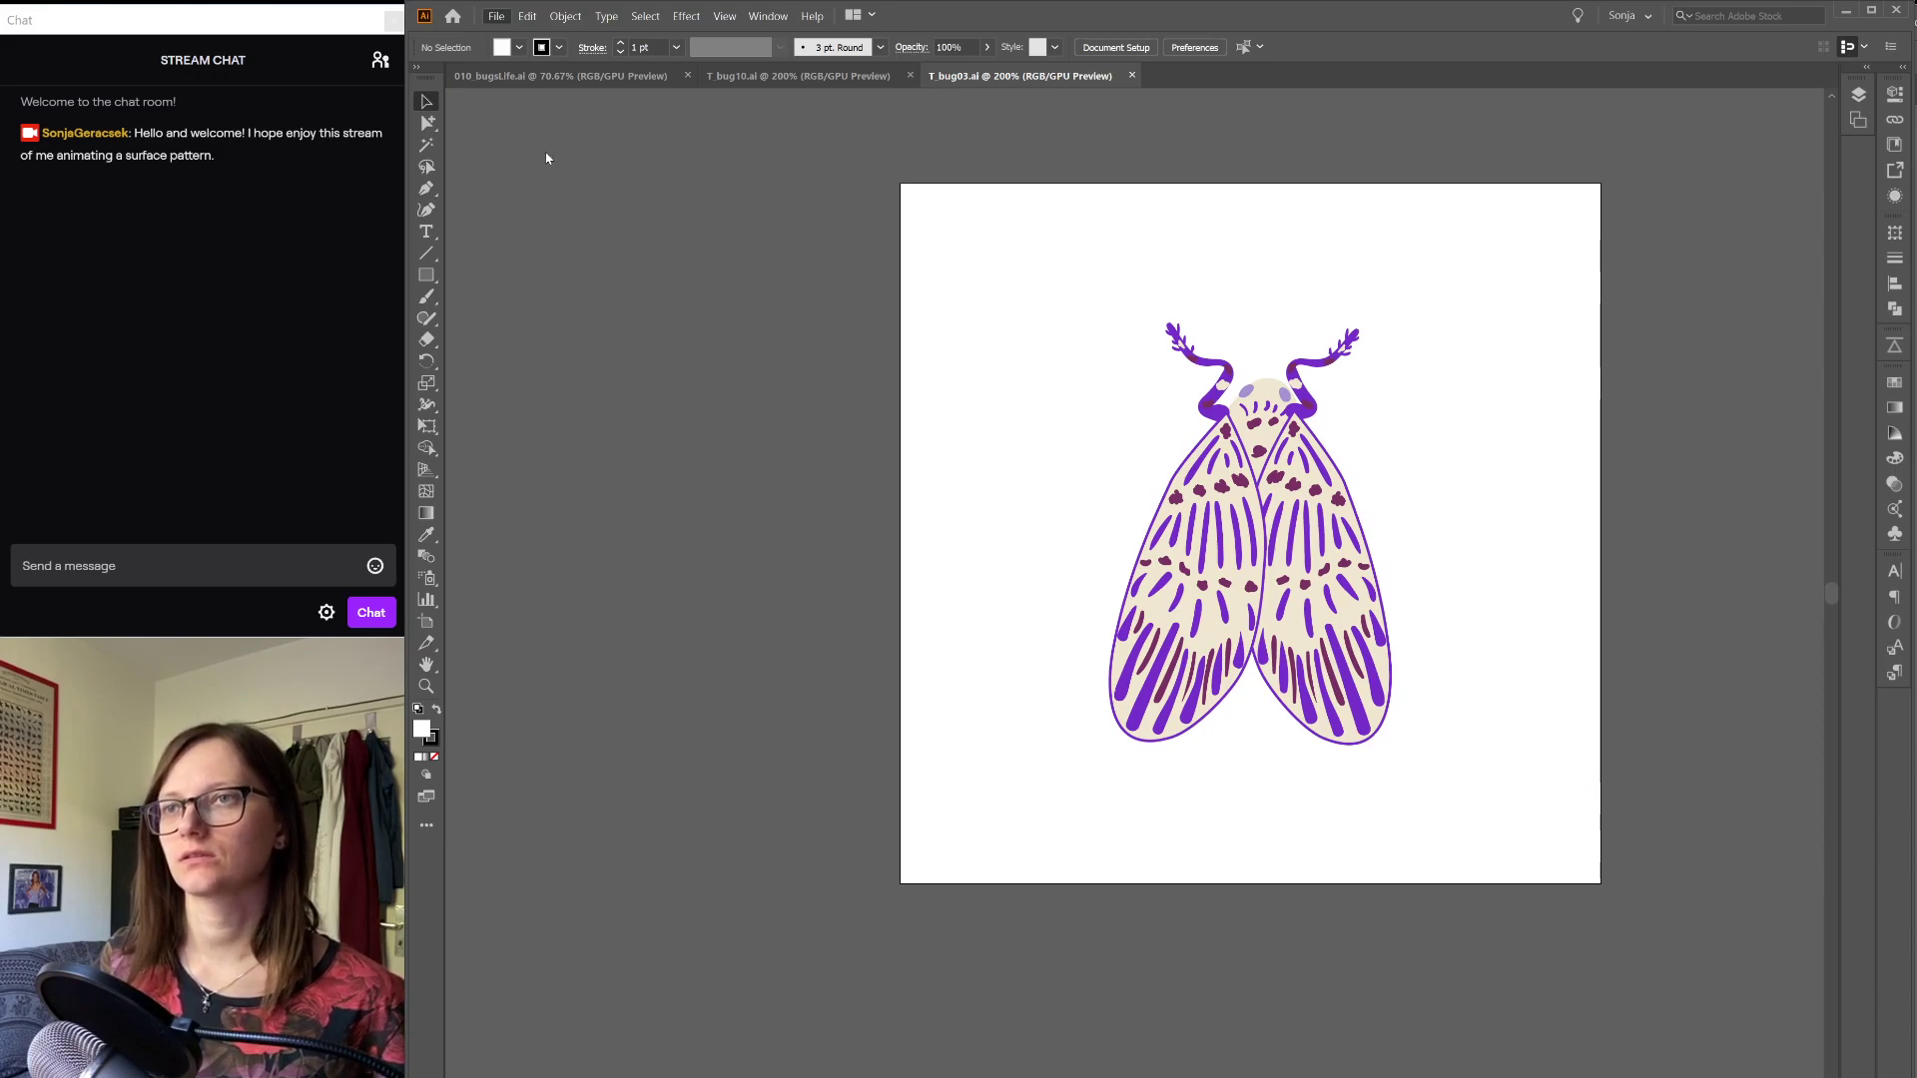
# Step: Save the moth document as T_bug11.ai, paste in the purple moth and move it beside the cream moth, overlapping the artboard edge
pyautogui.press('alt')
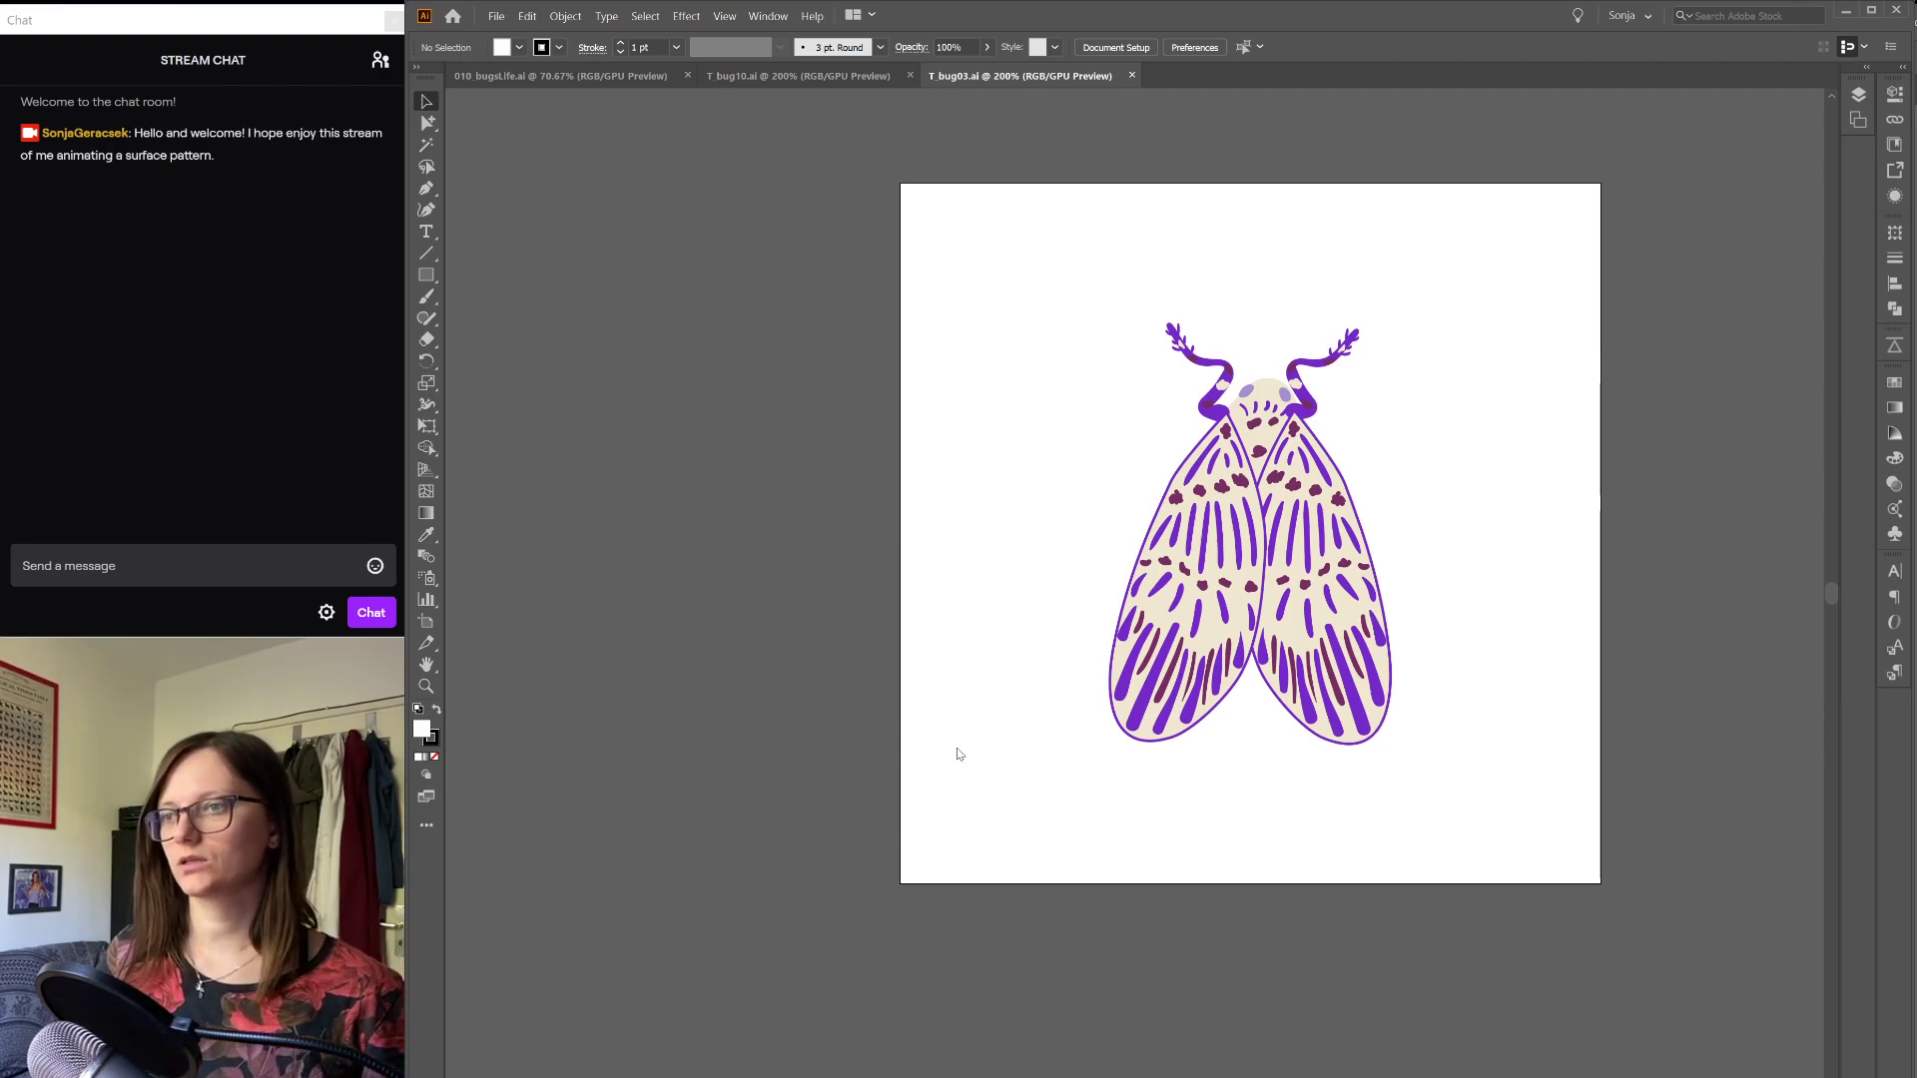
pyautogui.hotkey('ctrl', 'v')
pyautogui.moveTo(1111, 552); pyautogui.dragTo(787, 385)
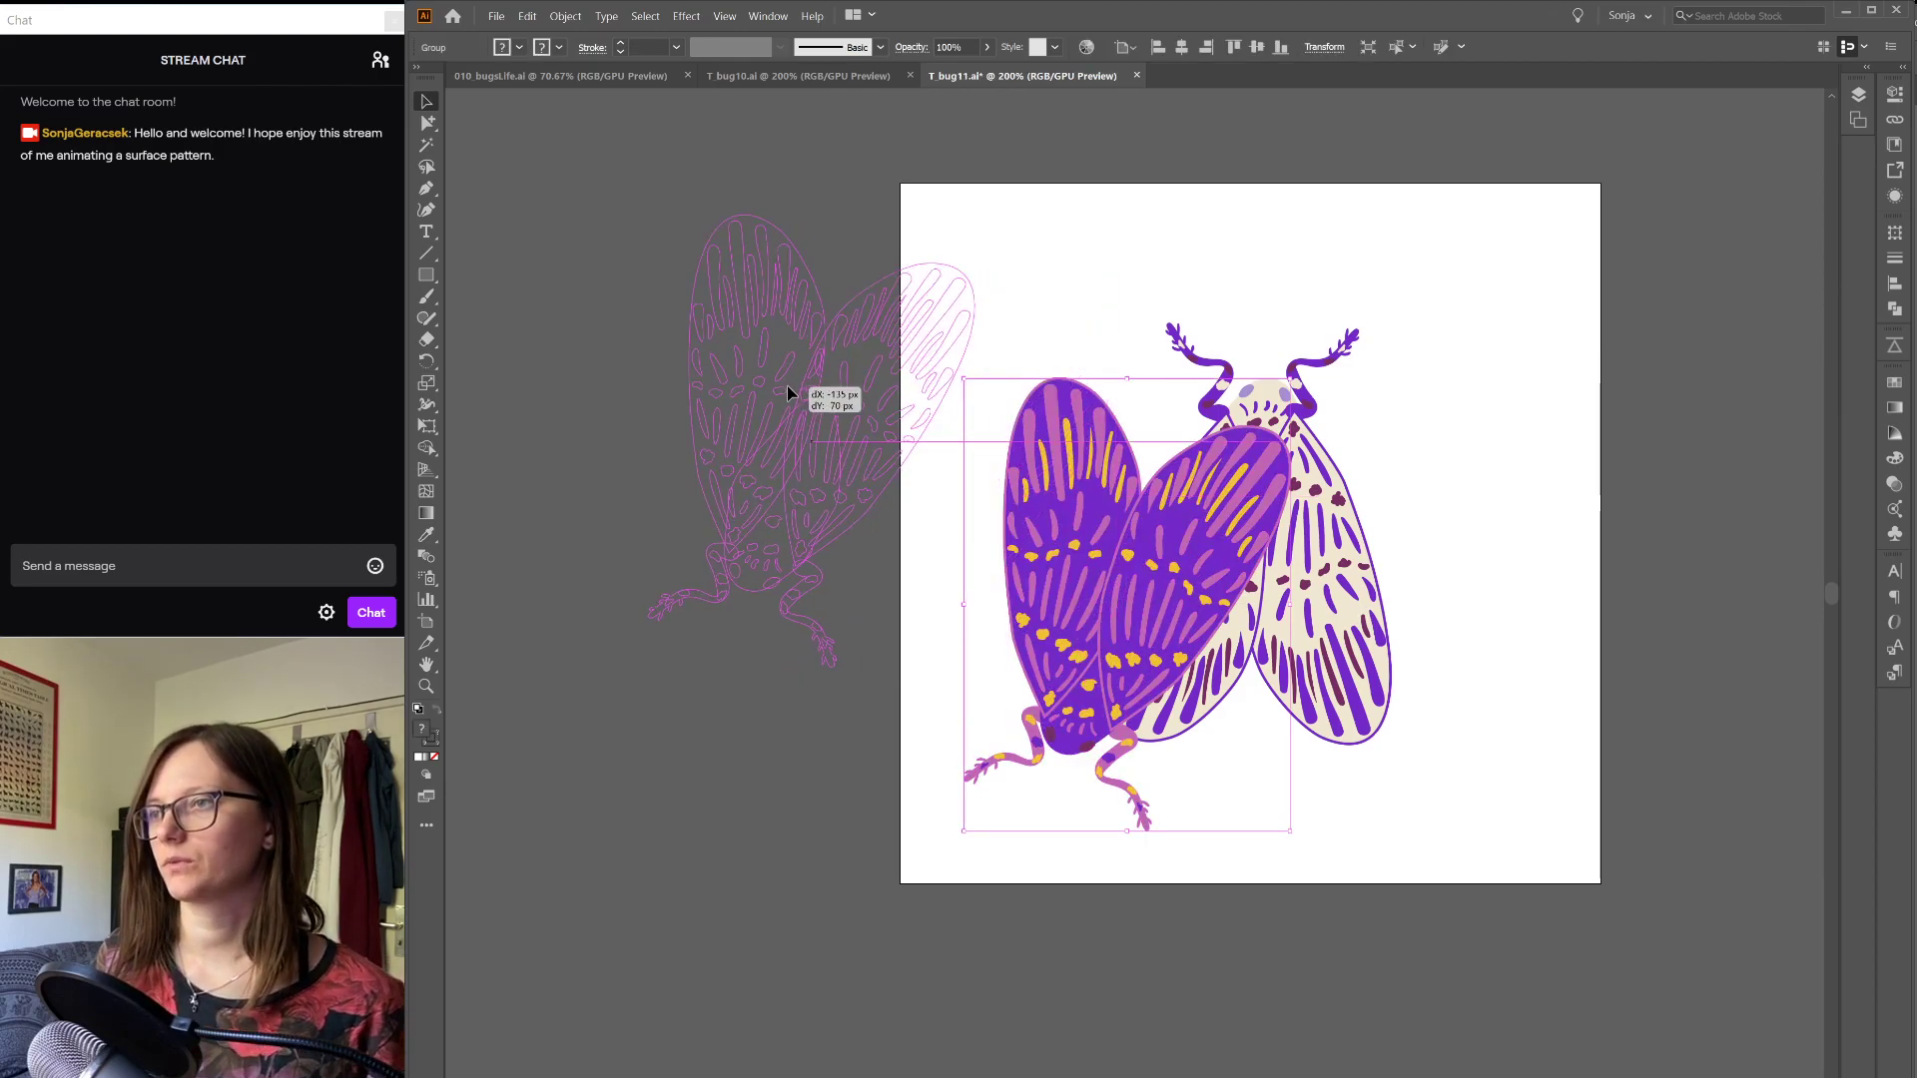
pyautogui.click(920, 740)
# Step: Try to recolour every purple-filled path with the pink of the reference moth's stripes, leaving the reference moth unlocked, and undo it
pyautogui.press('a')
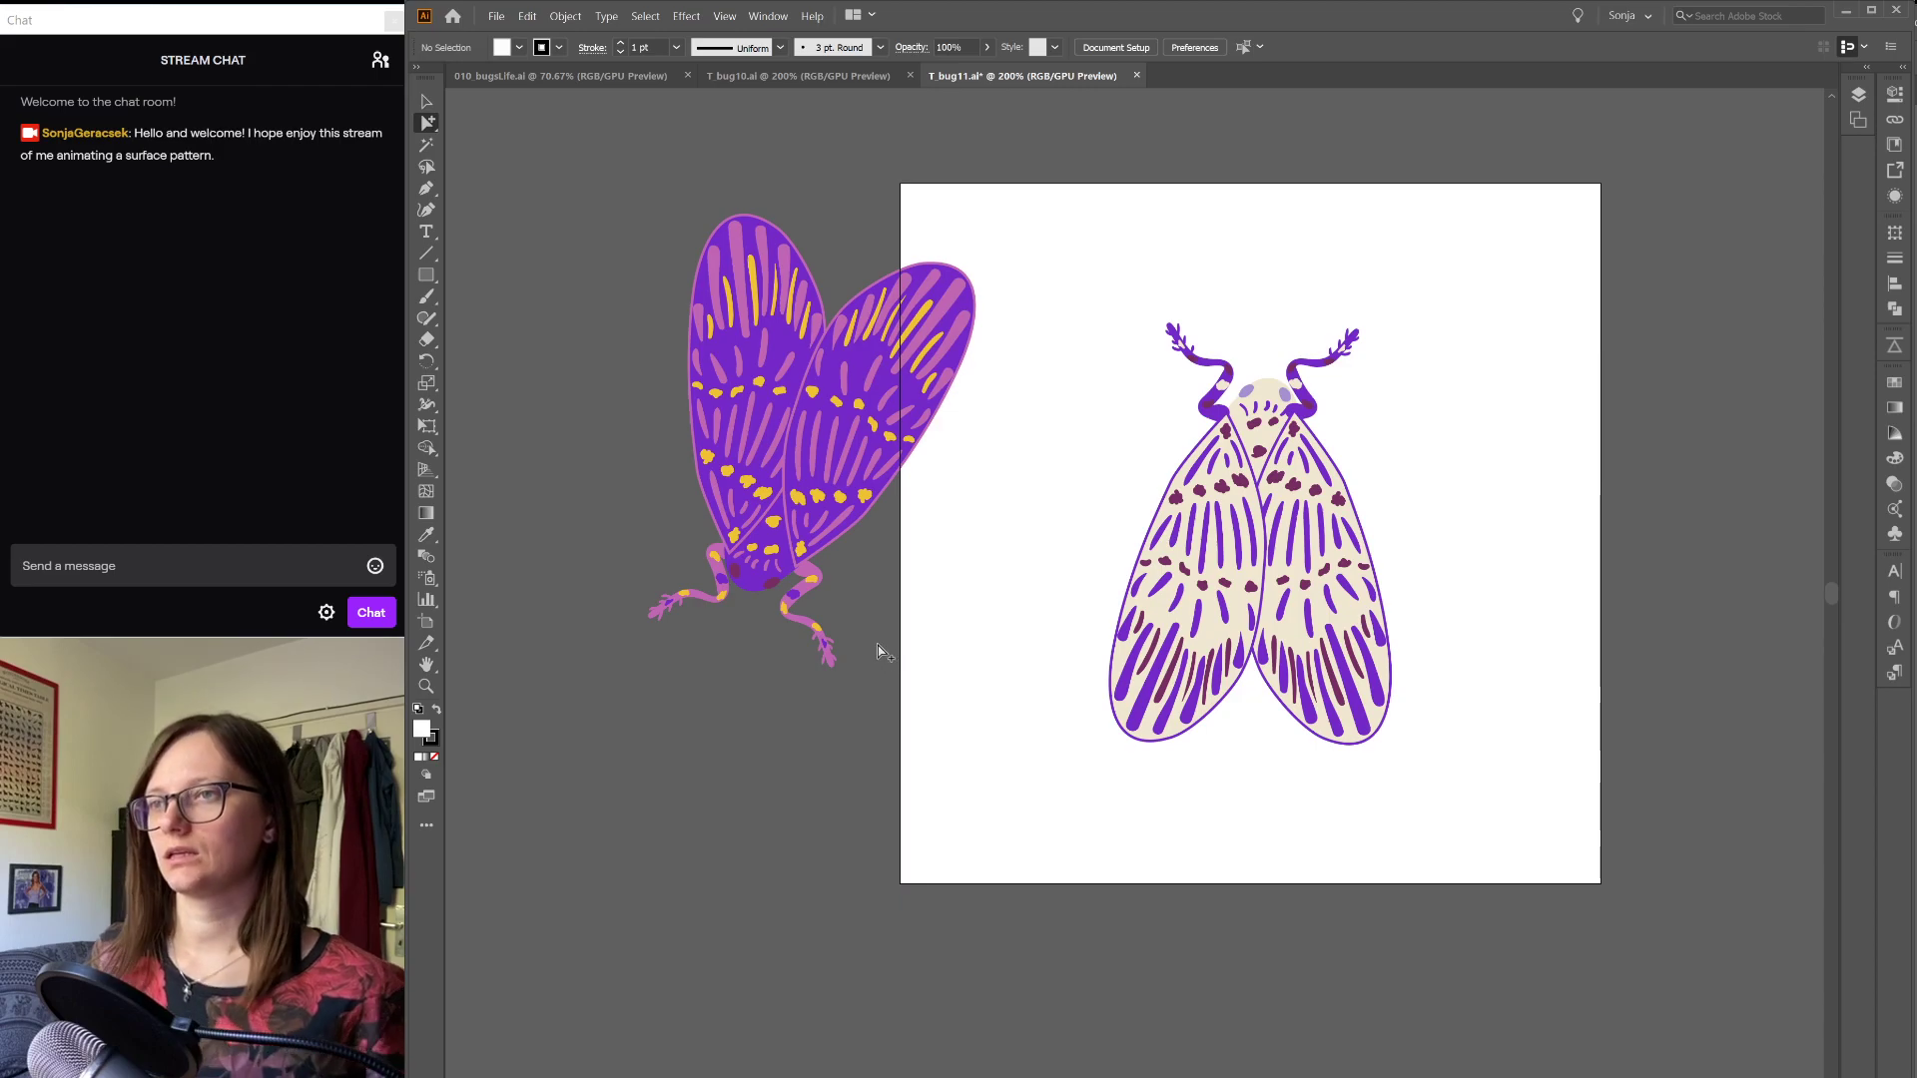
pyautogui.click(1149, 716)
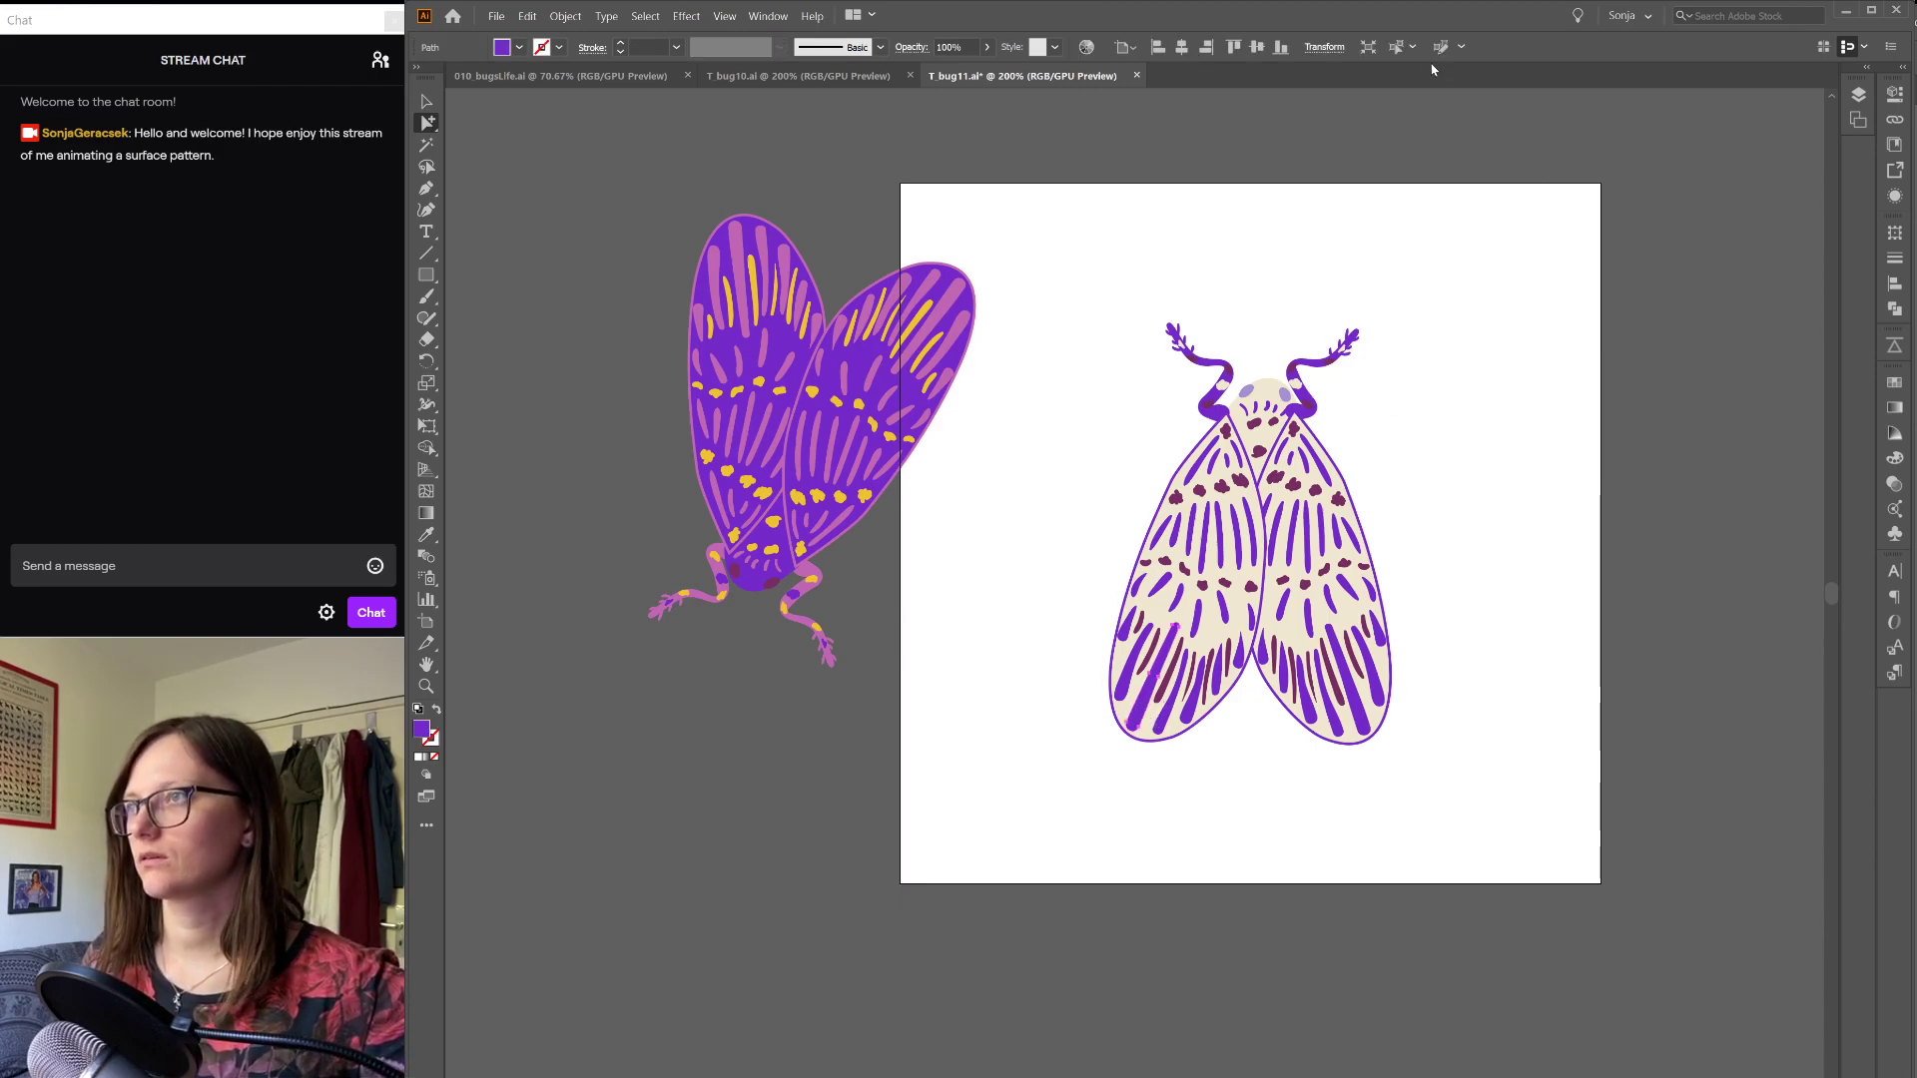
pyautogui.click(1396, 47)
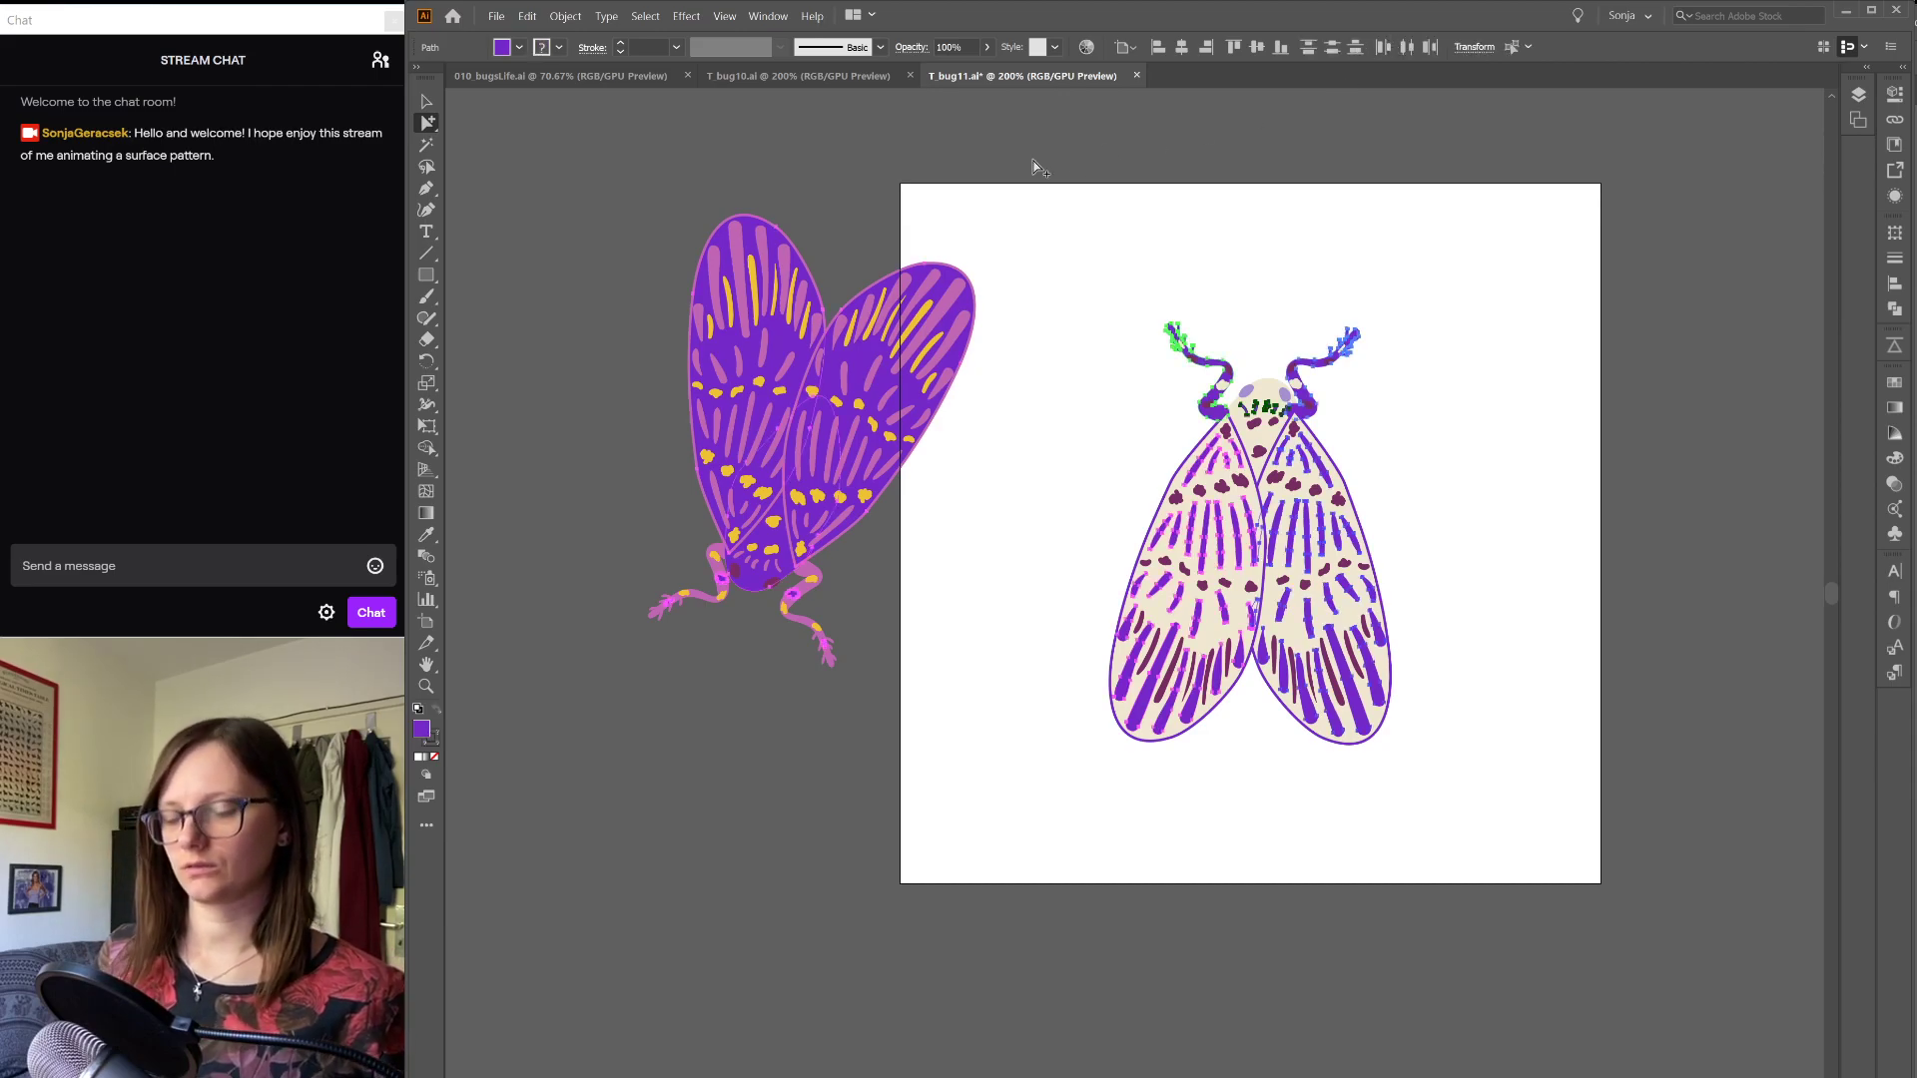
pyautogui.press('i')
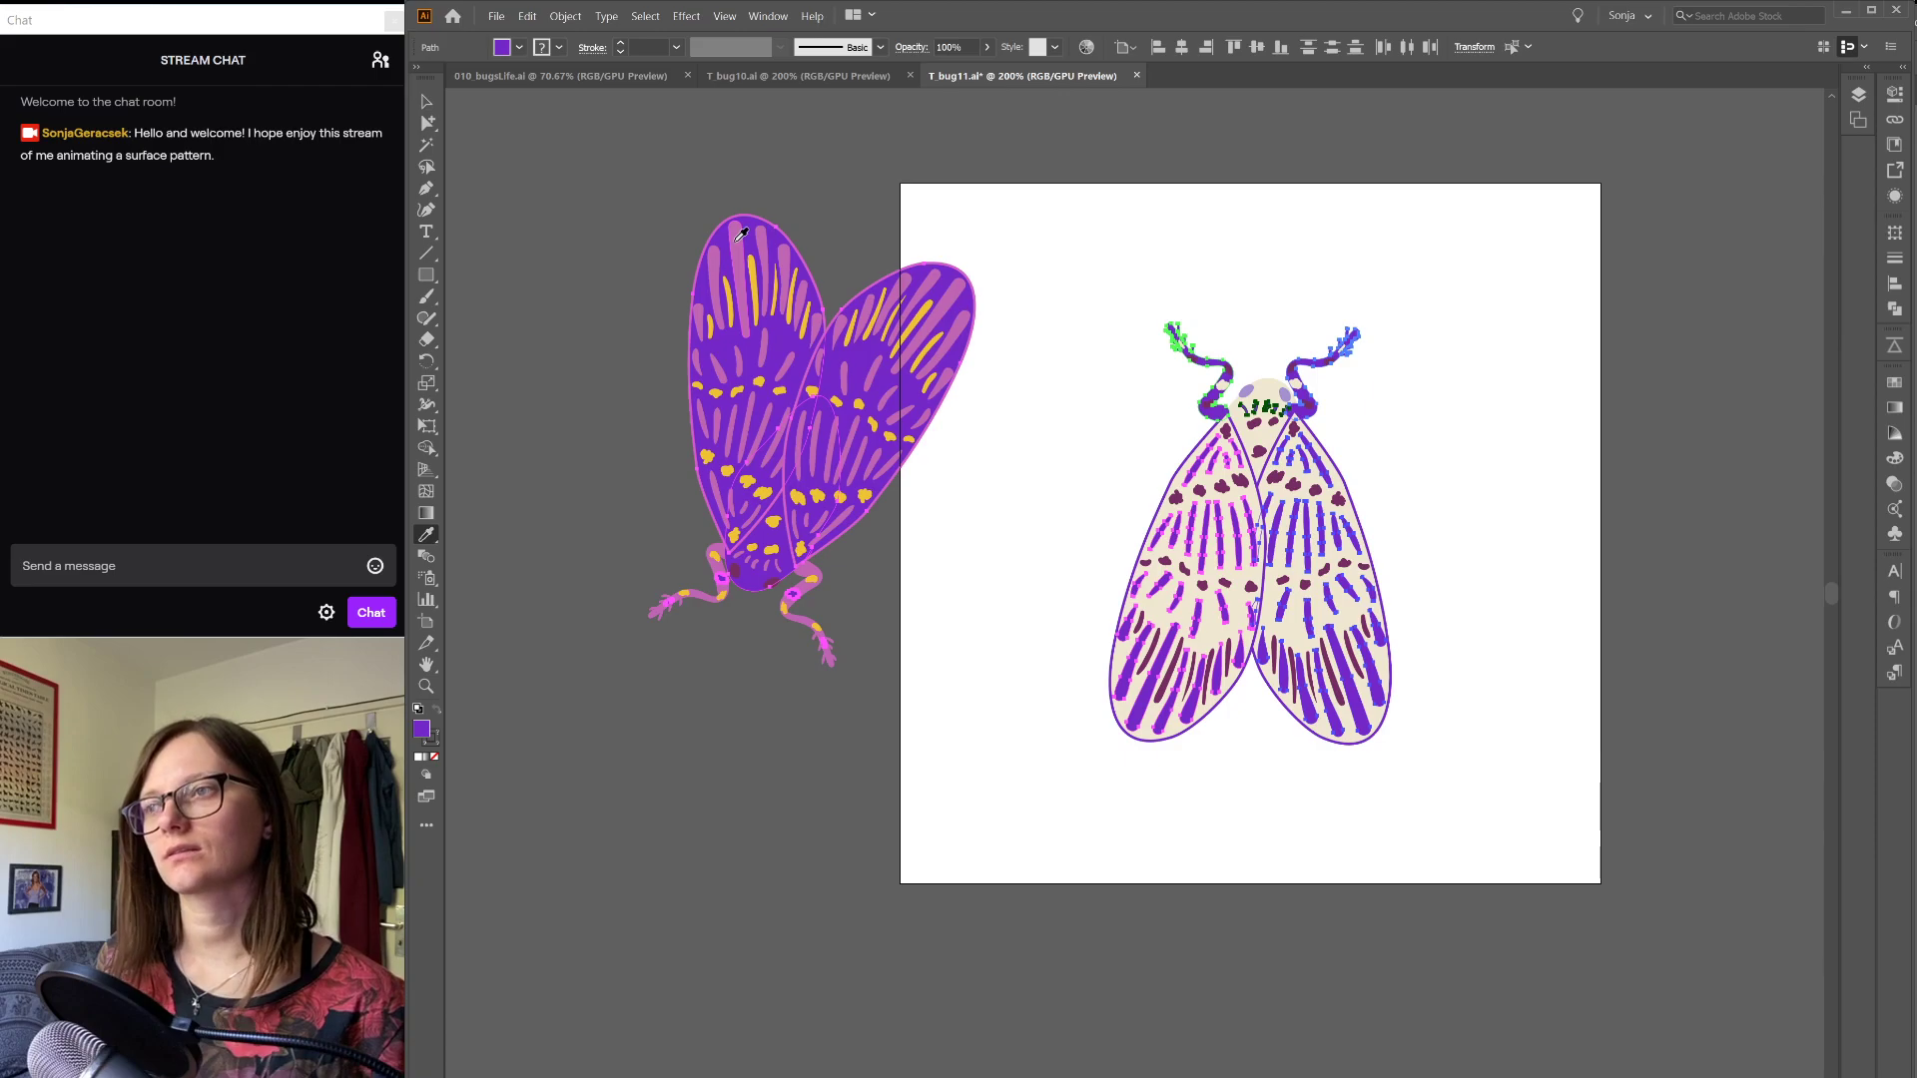
pyautogui.click(740, 234)
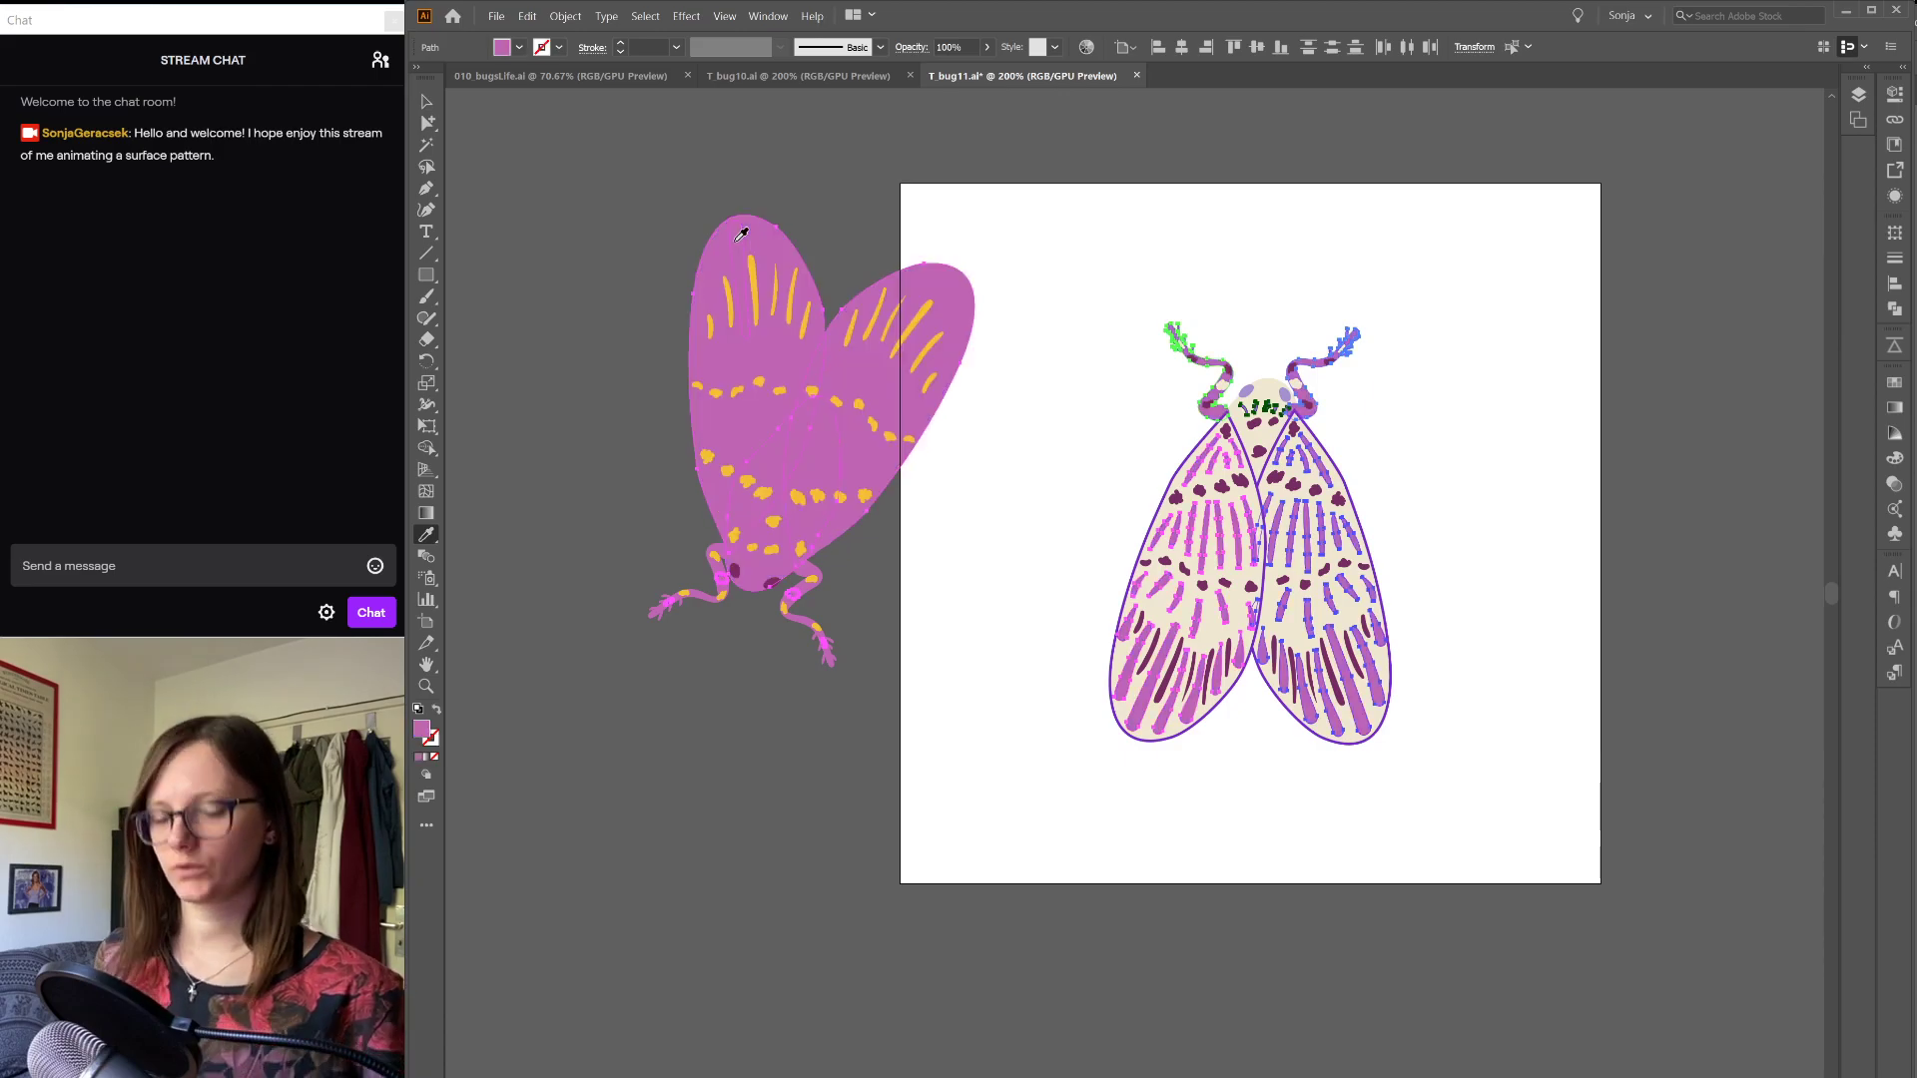
pyautogui.hotkey('ctrl', 'z')
# Step: Lock the pasted reference moth's group inside the wing_L layer
pyautogui.press('v')
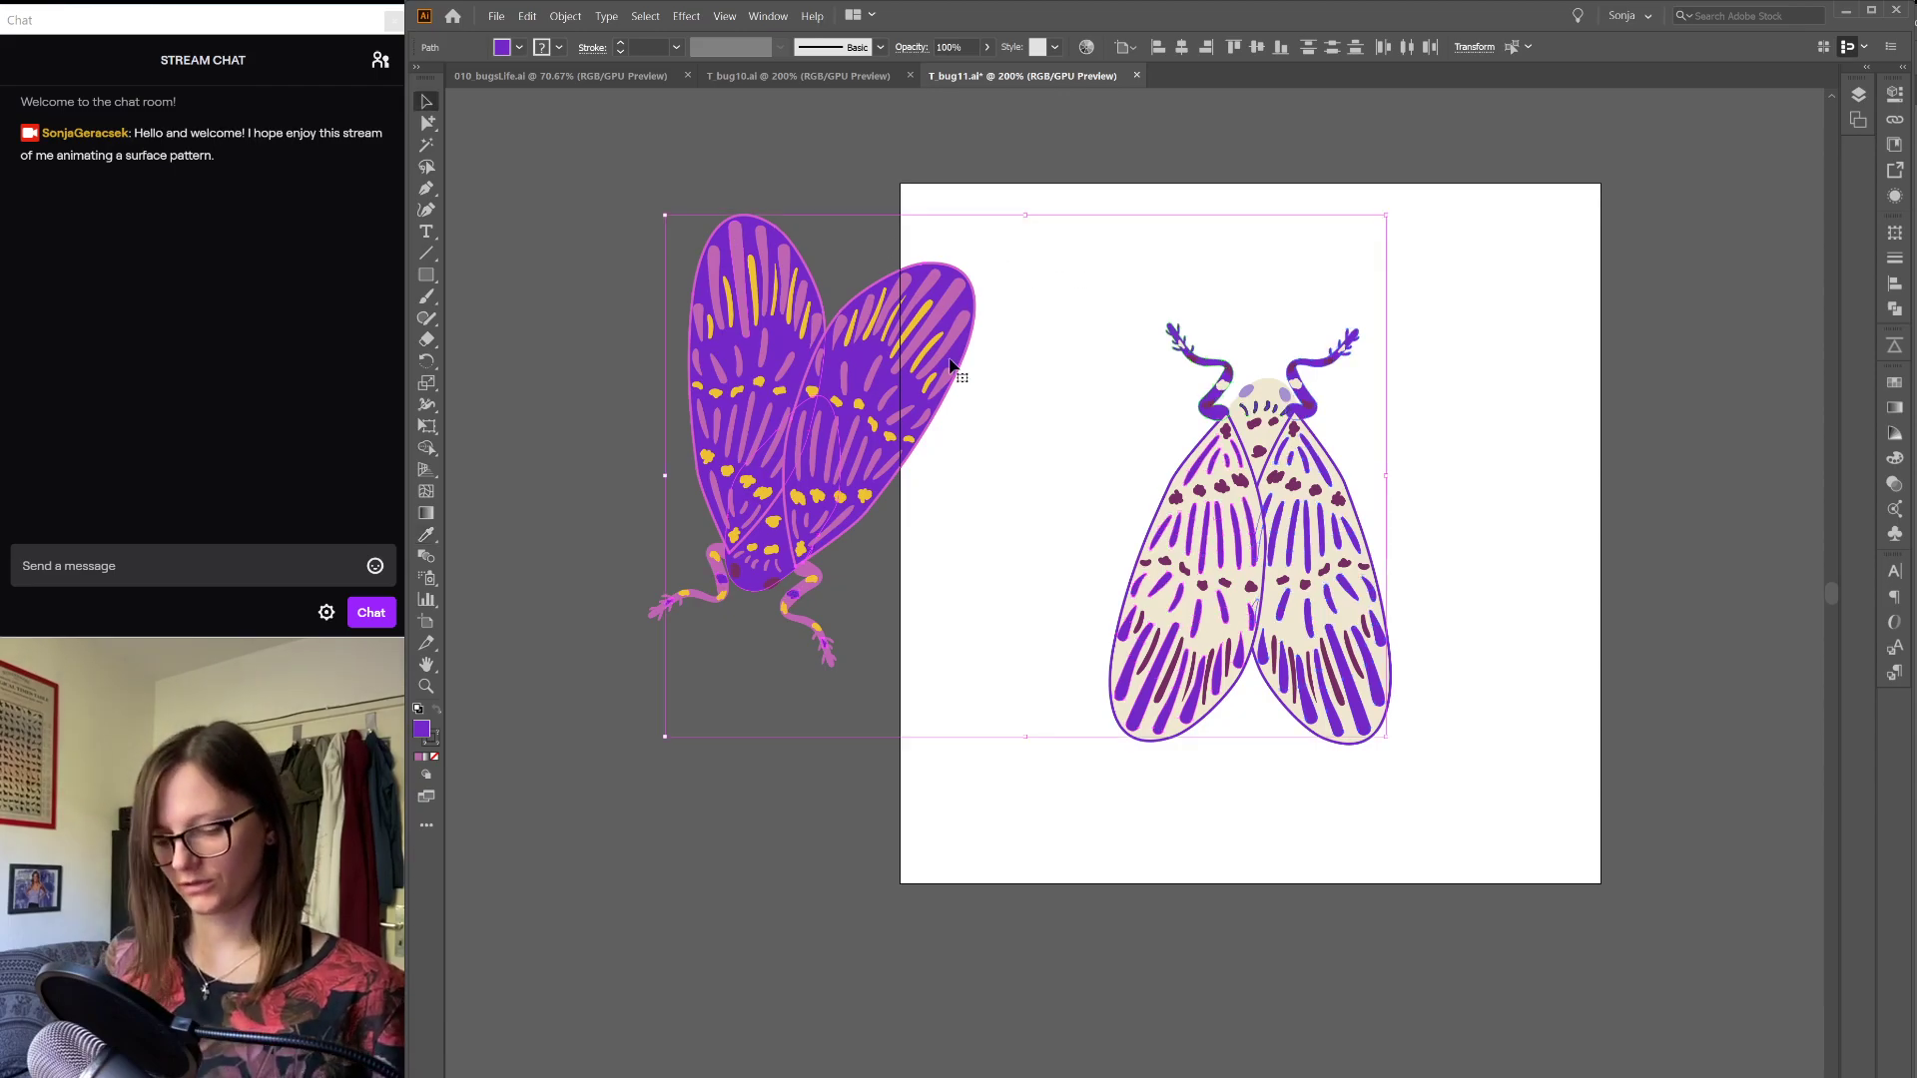
pyautogui.click(954, 372)
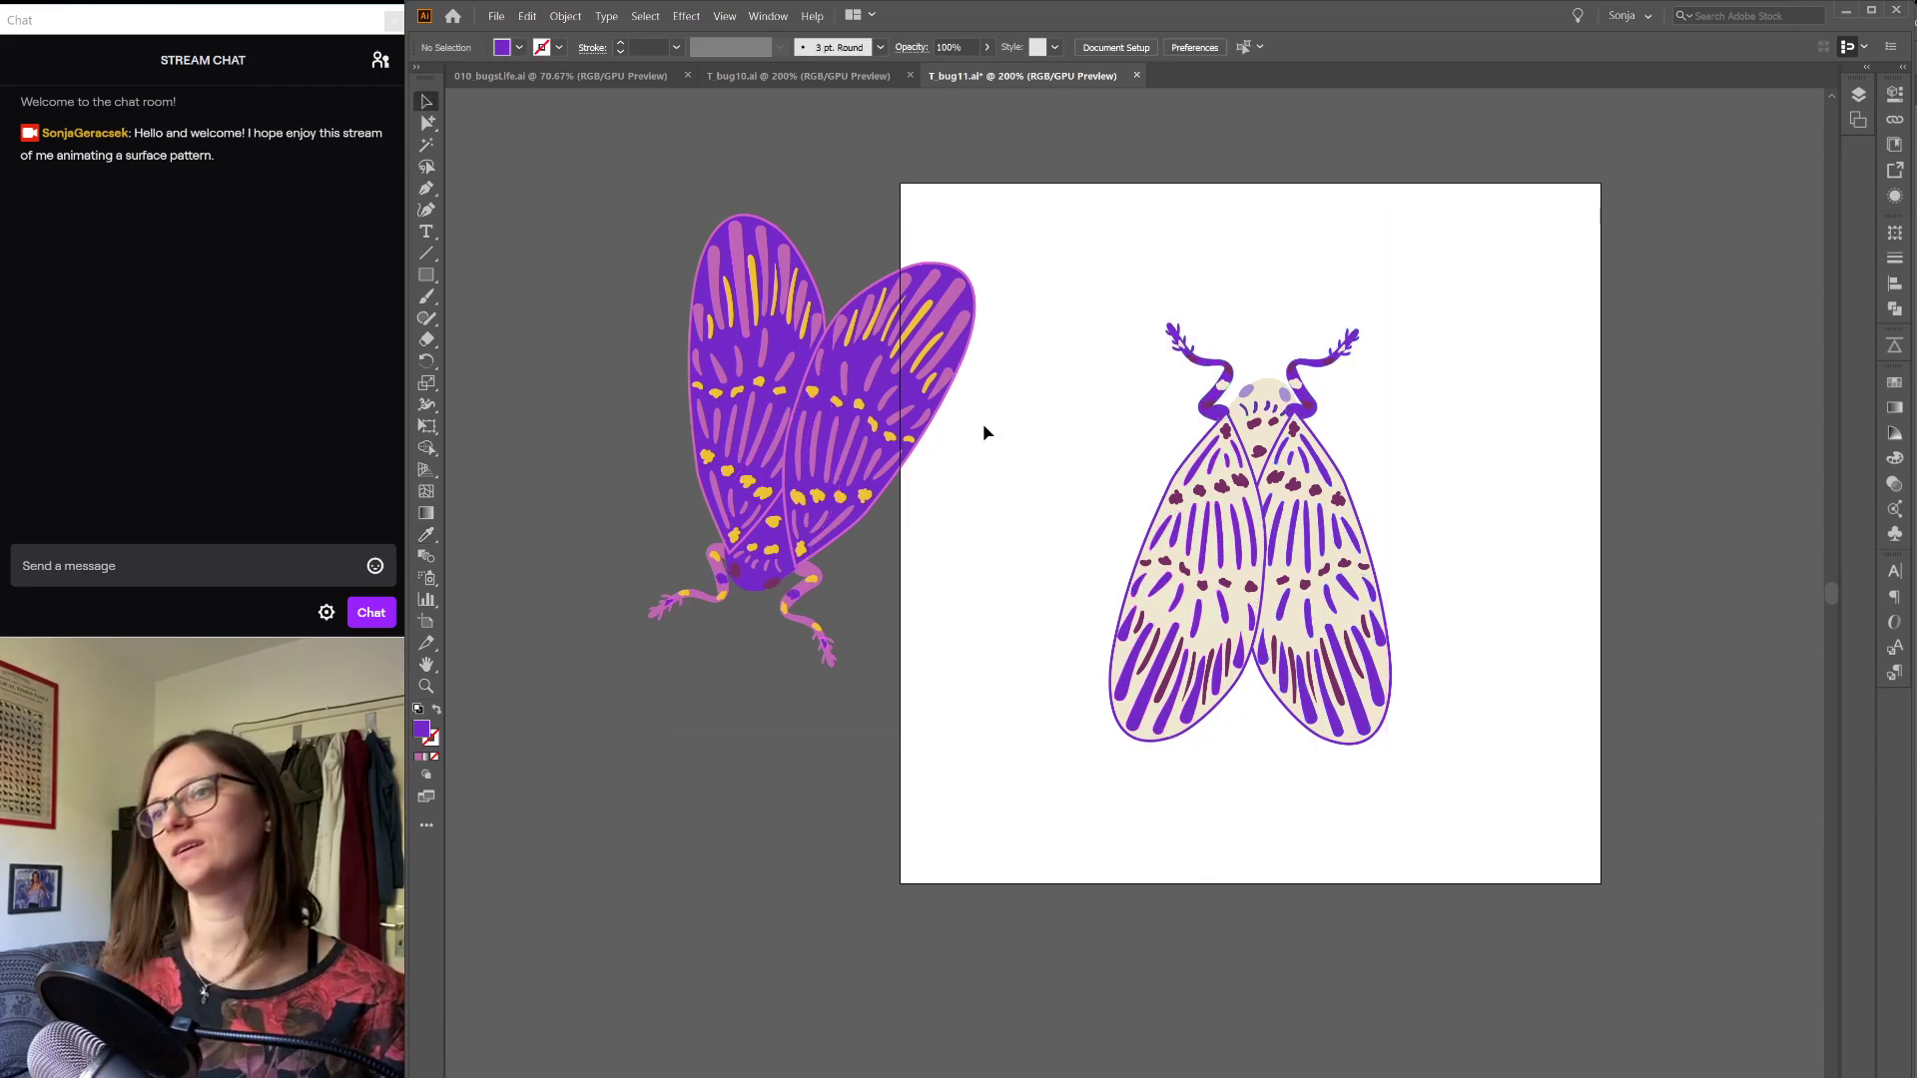
pyautogui.click(1859, 95)
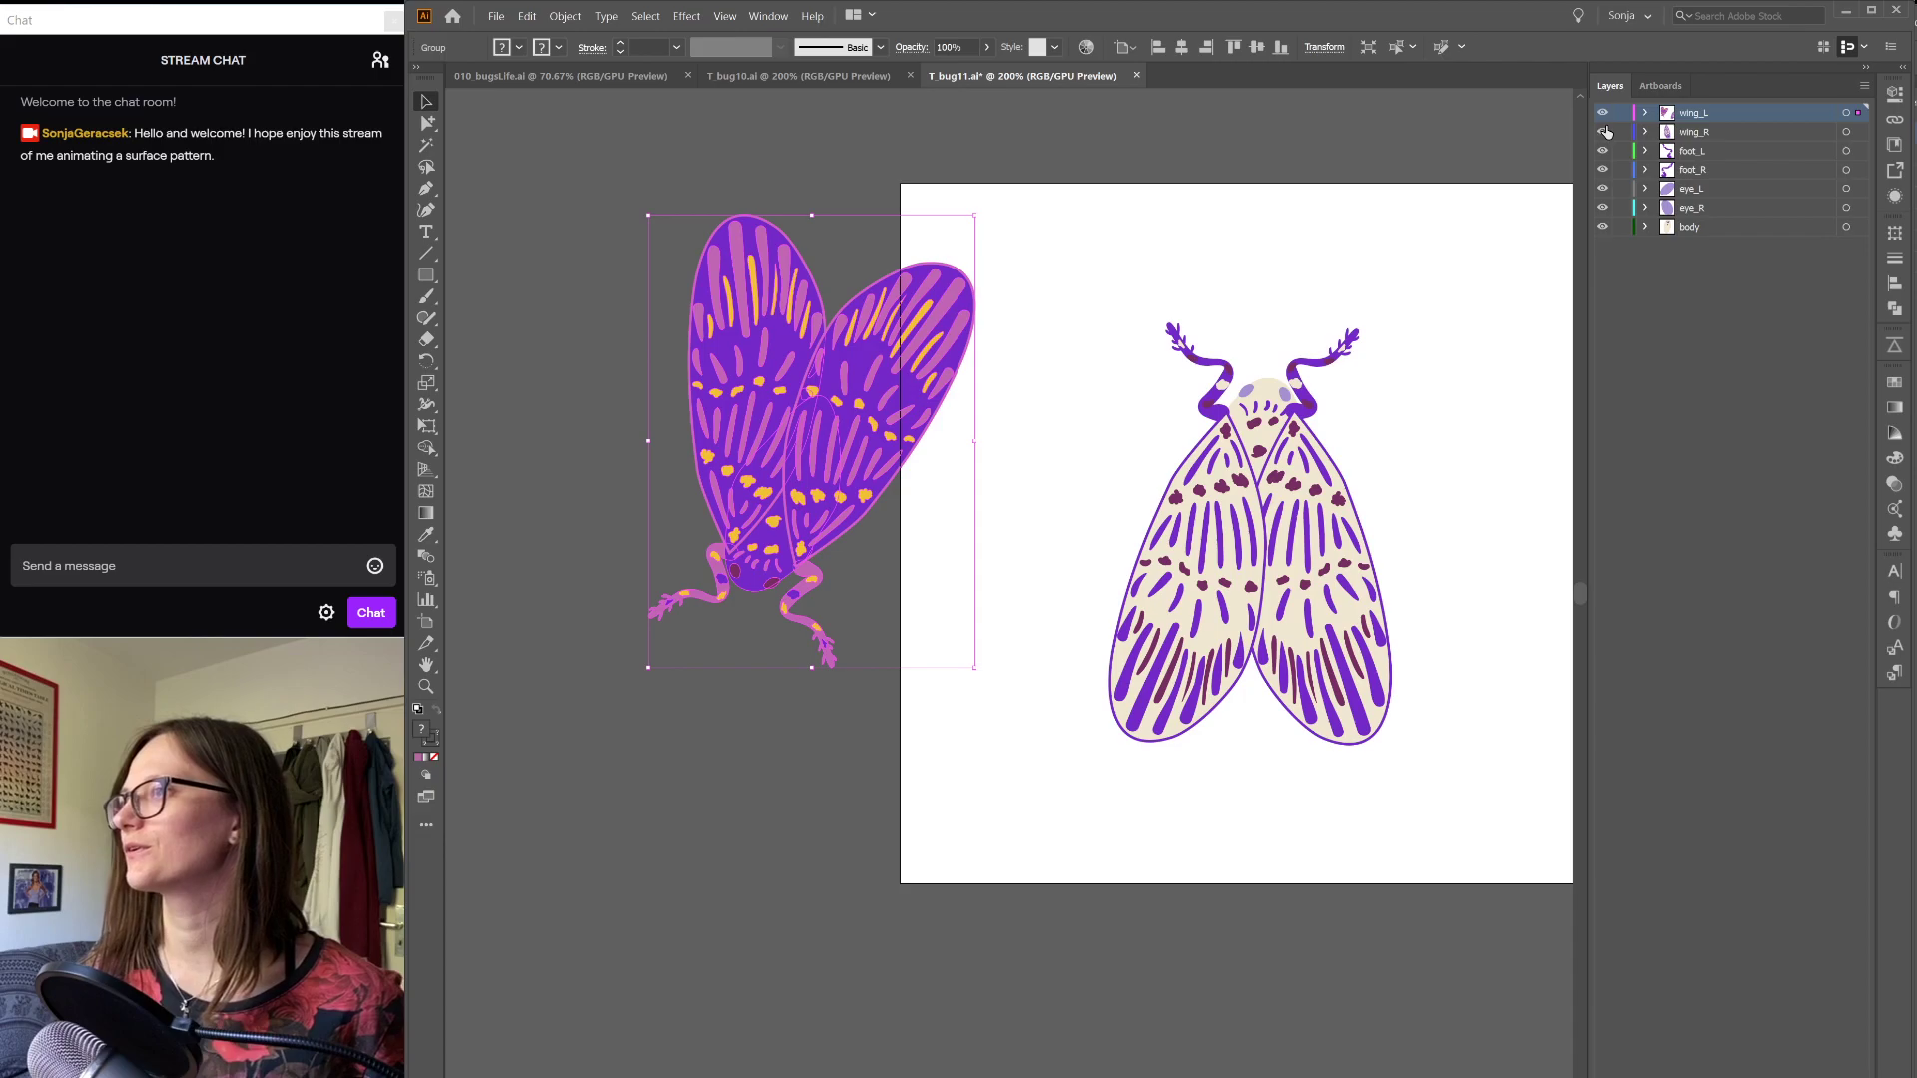
pyautogui.click(1646, 112)
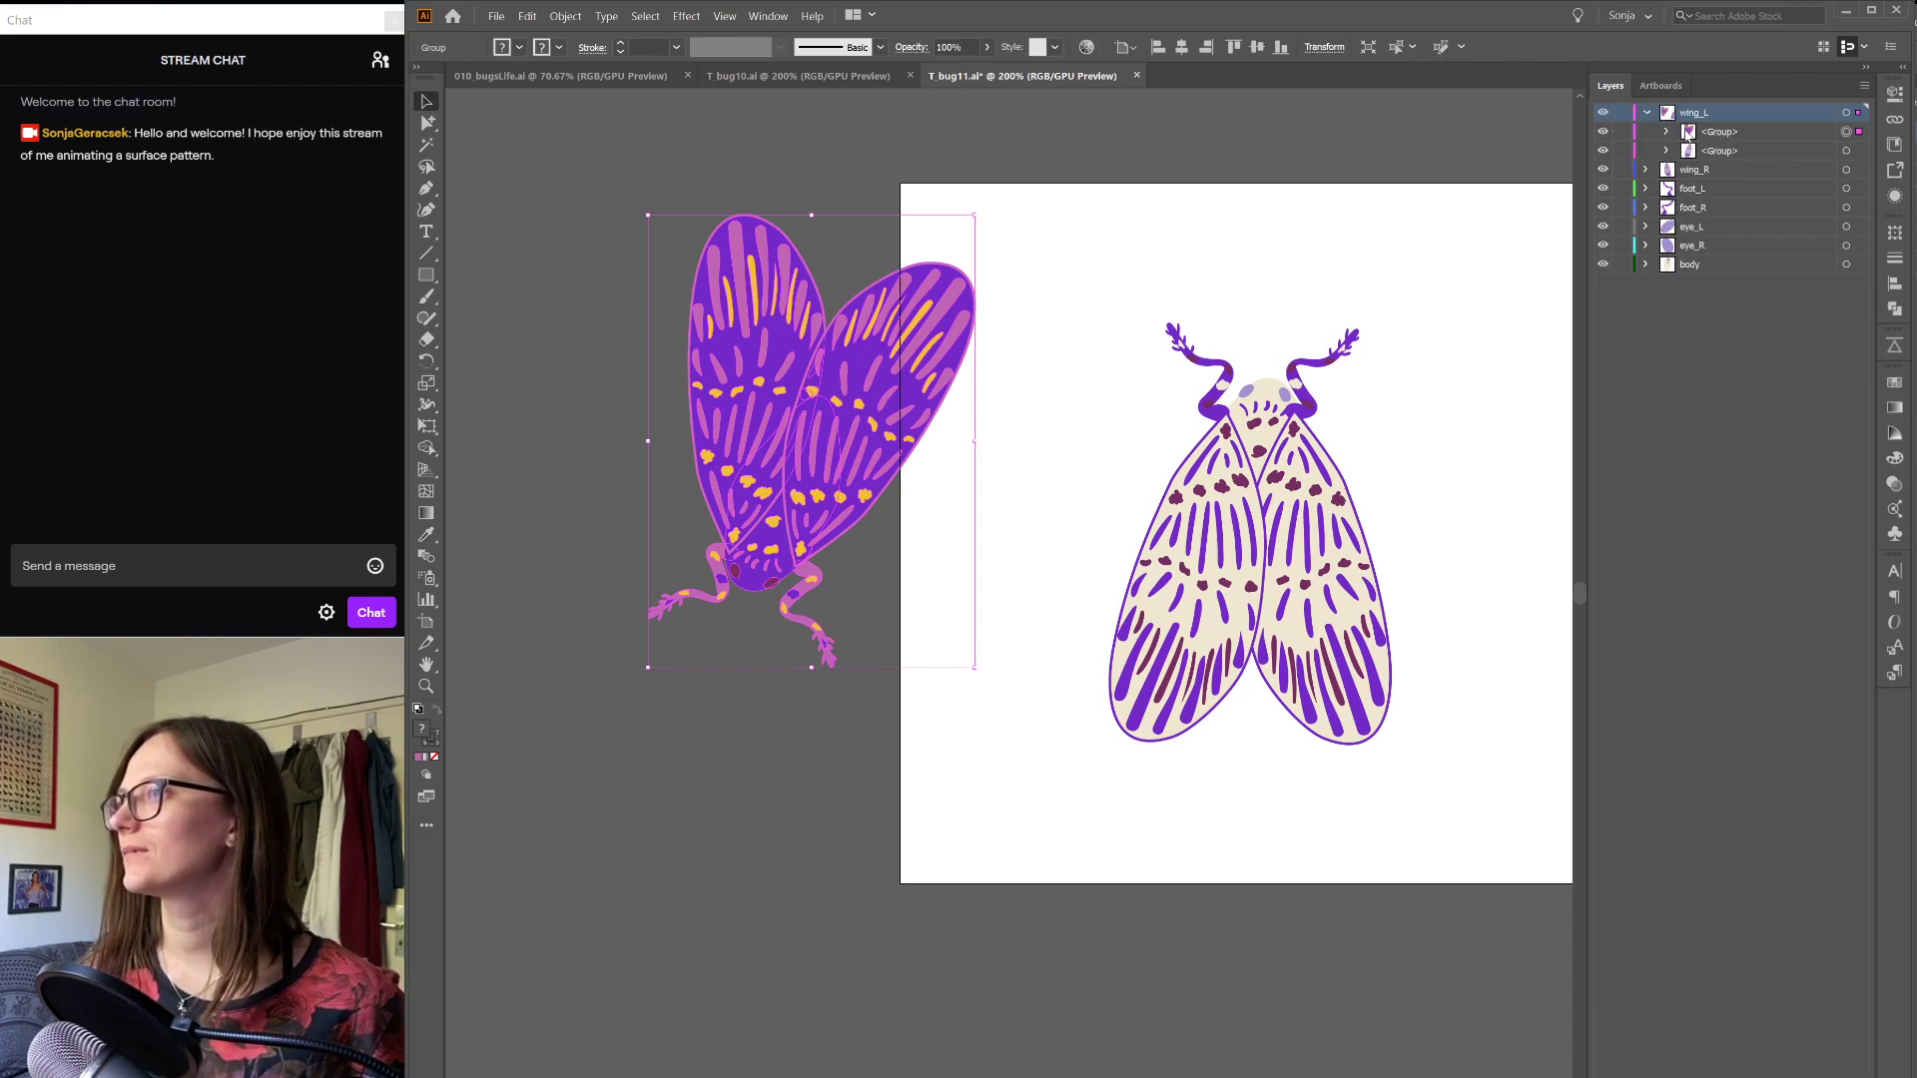
pyautogui.click(1626, 132)
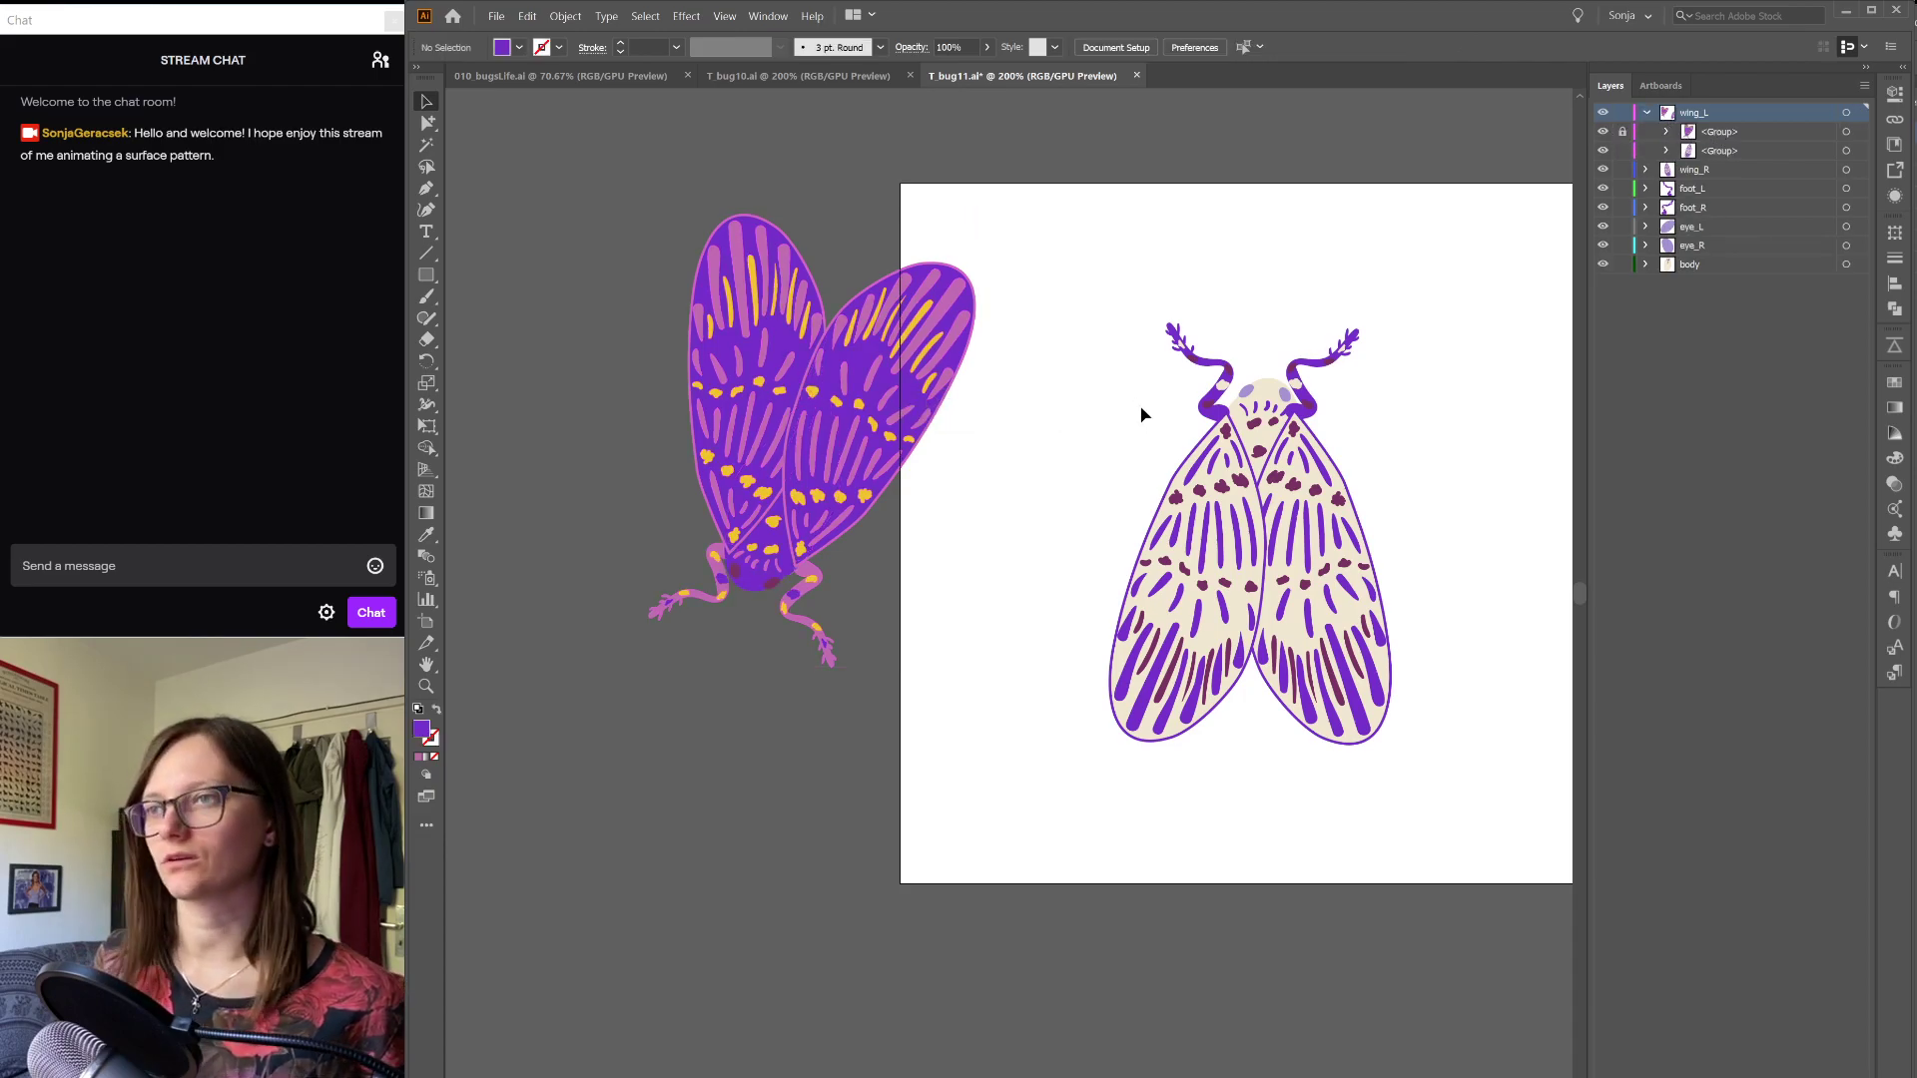
# Step: Select all purple-filled markings and legs of the cream moth and recolour them with the pink sampled from the reference moth's wing stripes
pyautogui.press('a')
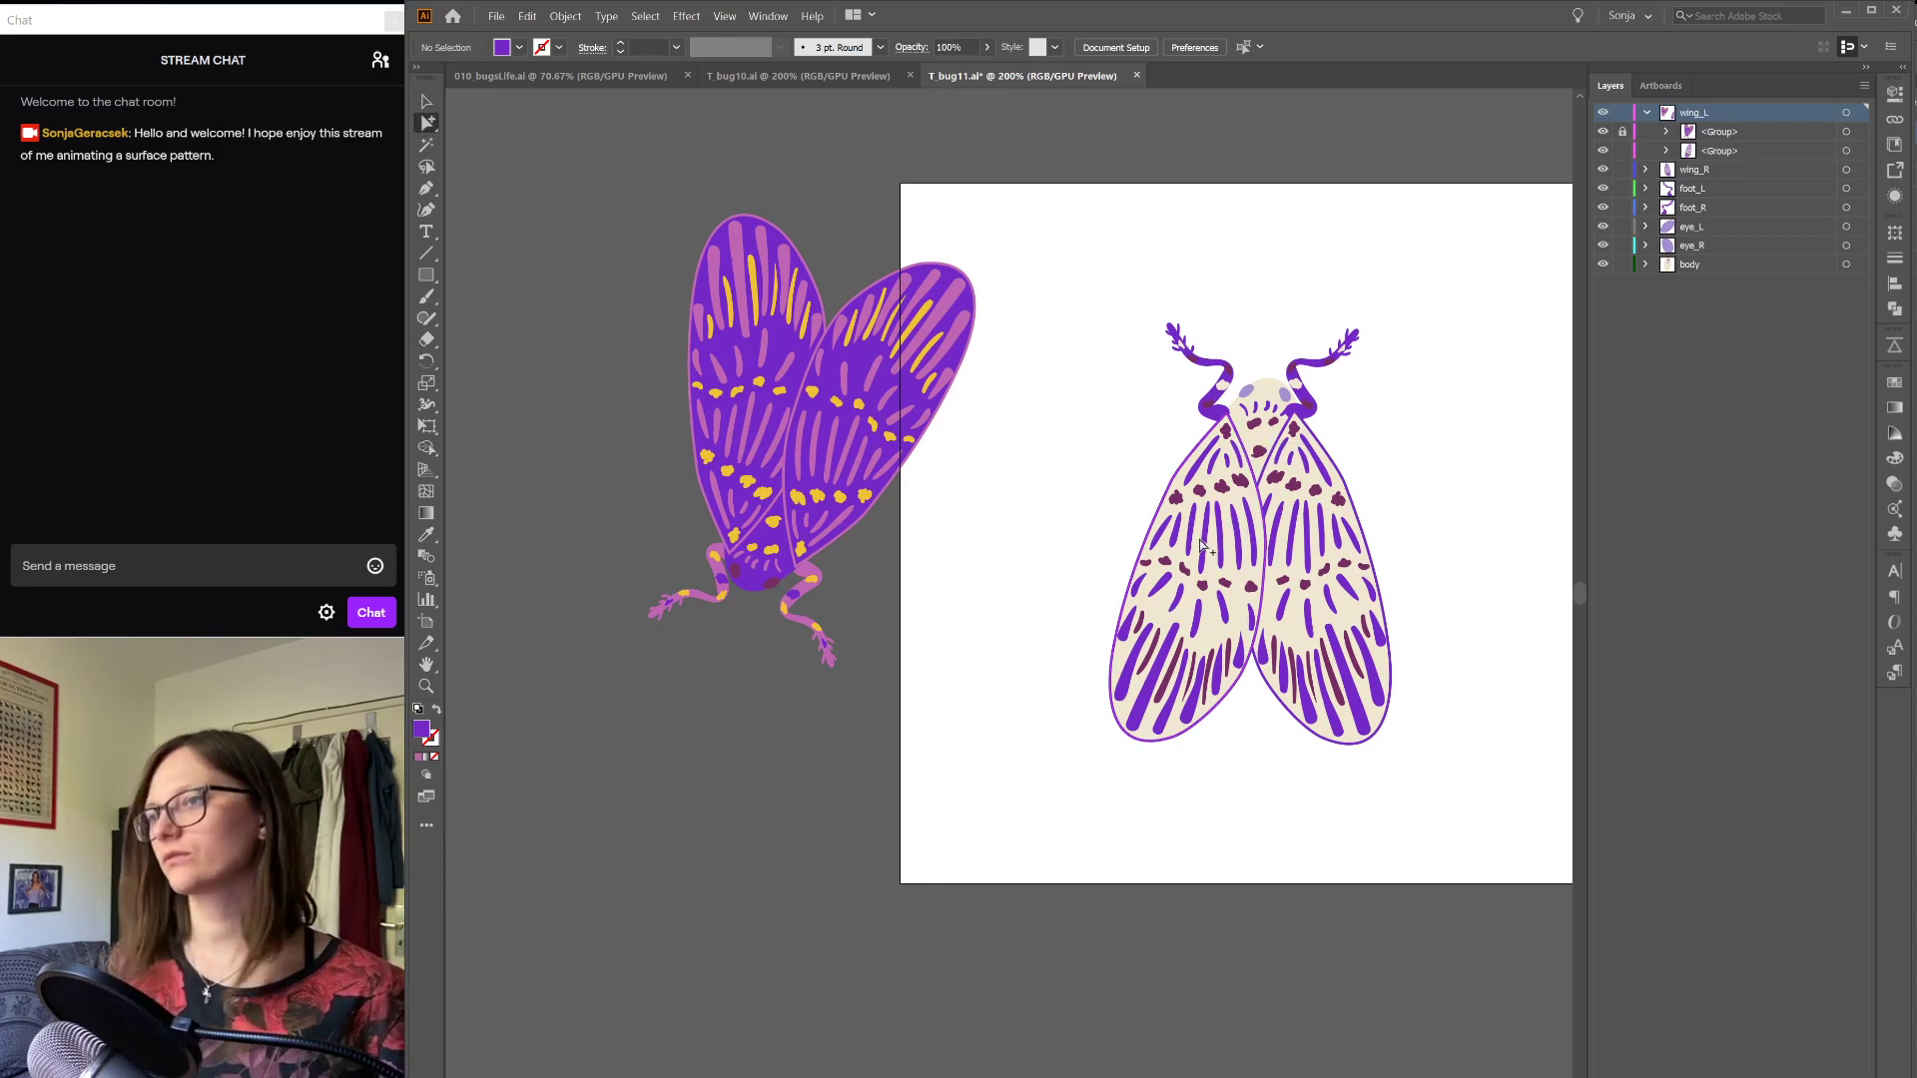
pyautogui.click(1177, 540)
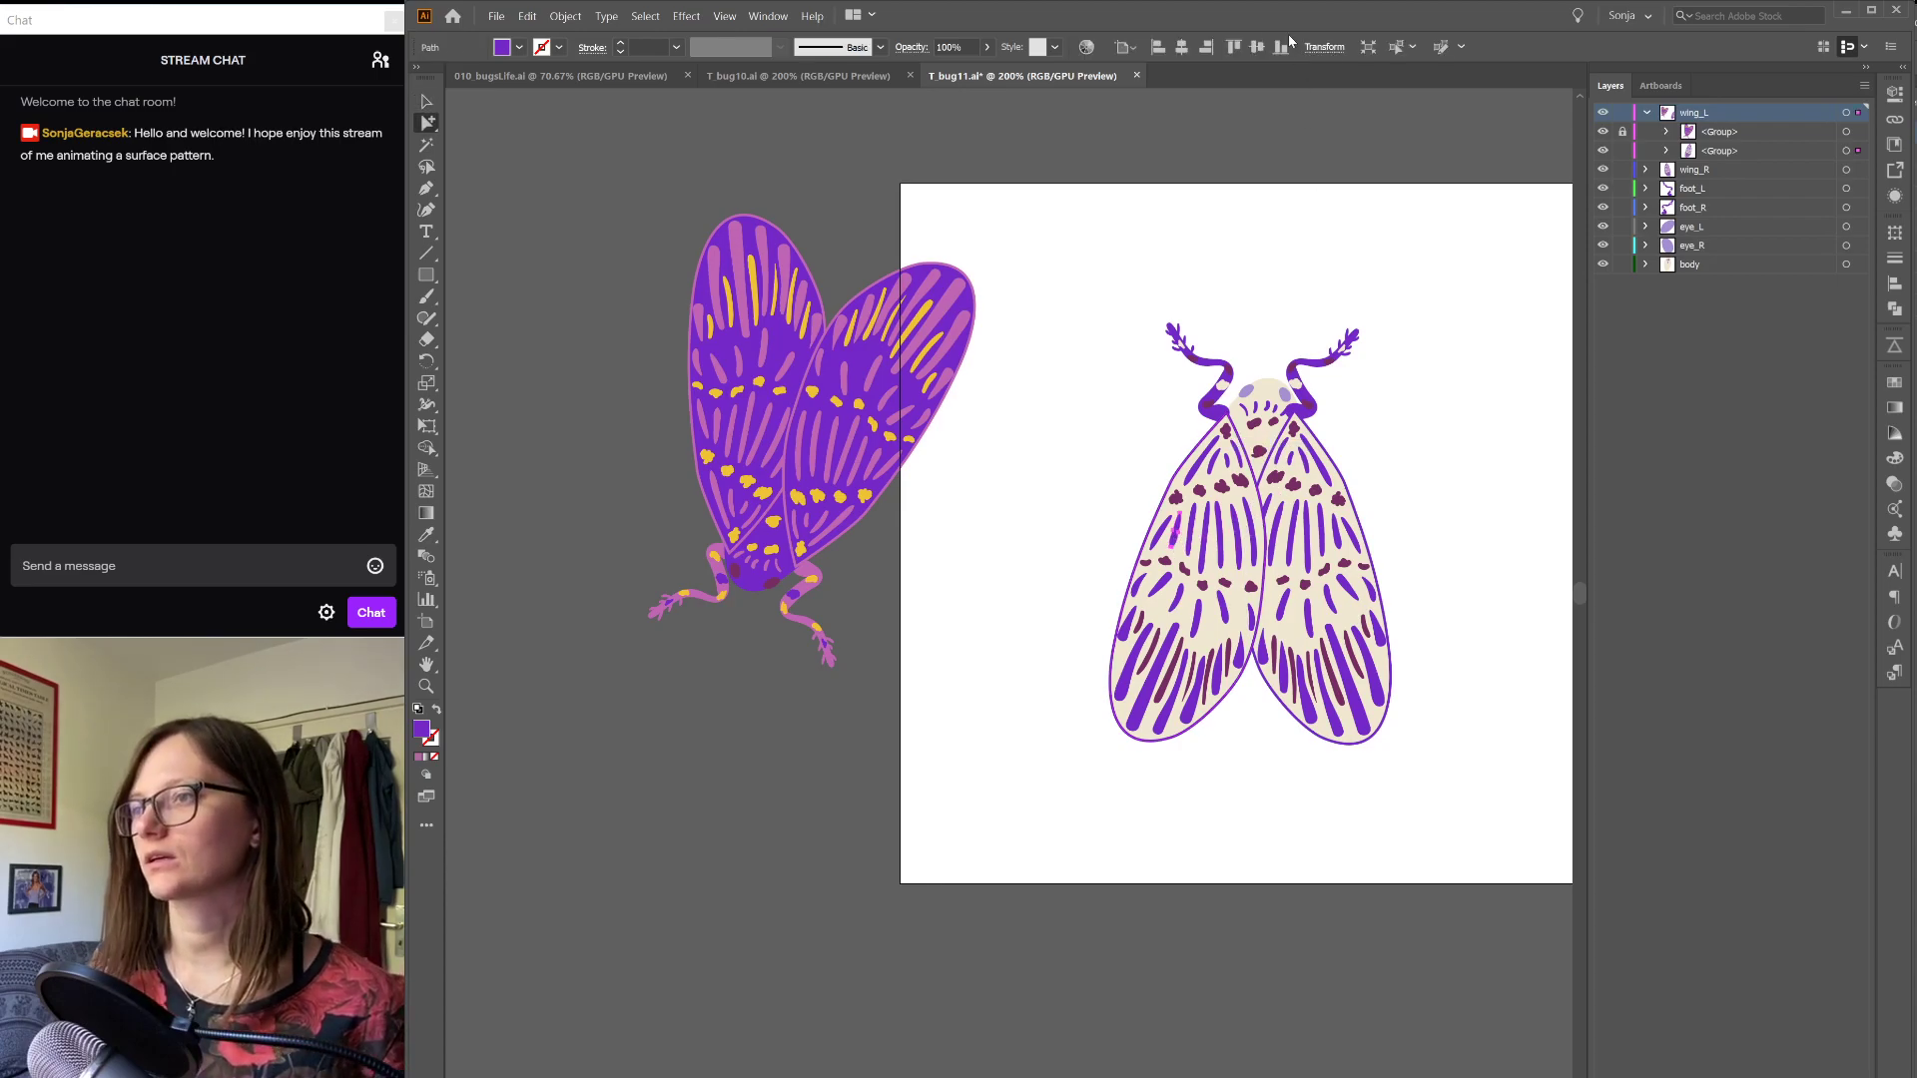
pyautogui.click(1395, 47)
pyautogui.press('i')
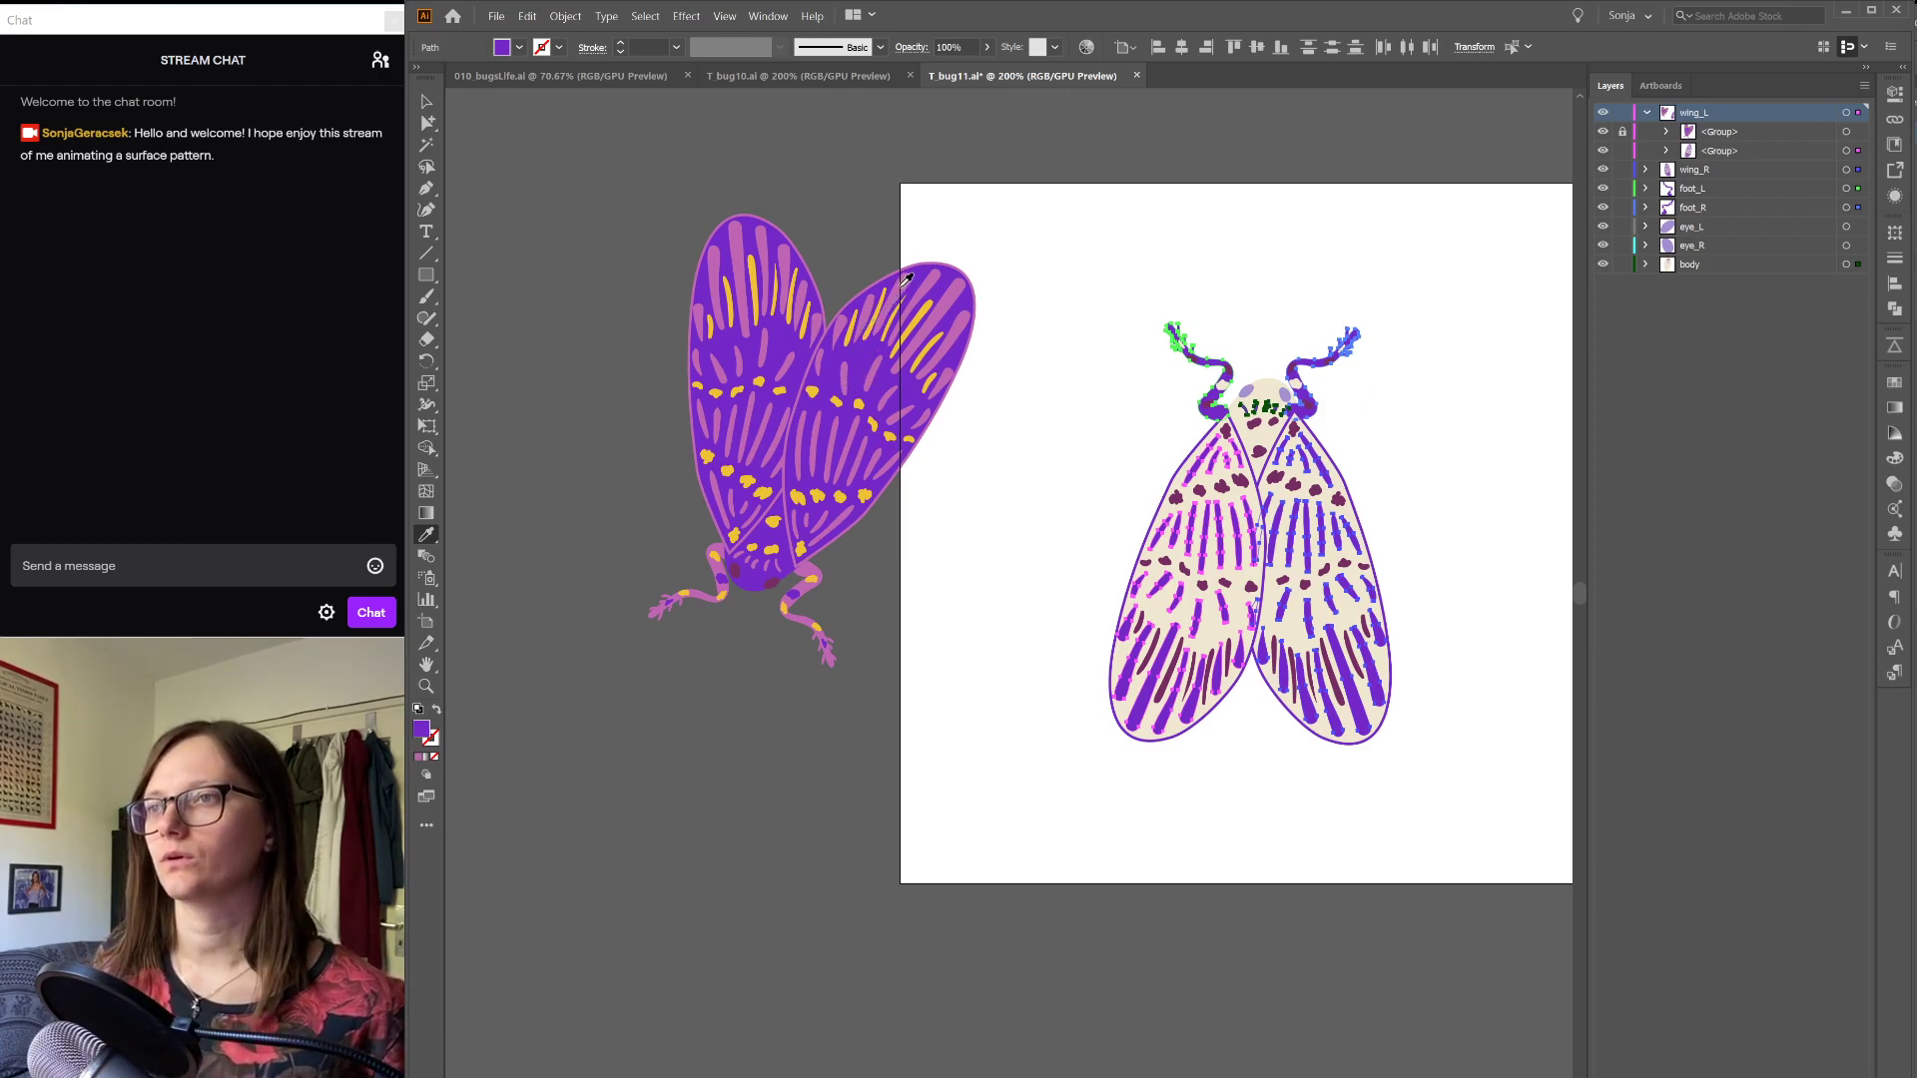
pyautogui.click(909, 285)
pyautogui.press('a')
pyautogui.click(1009, 287)
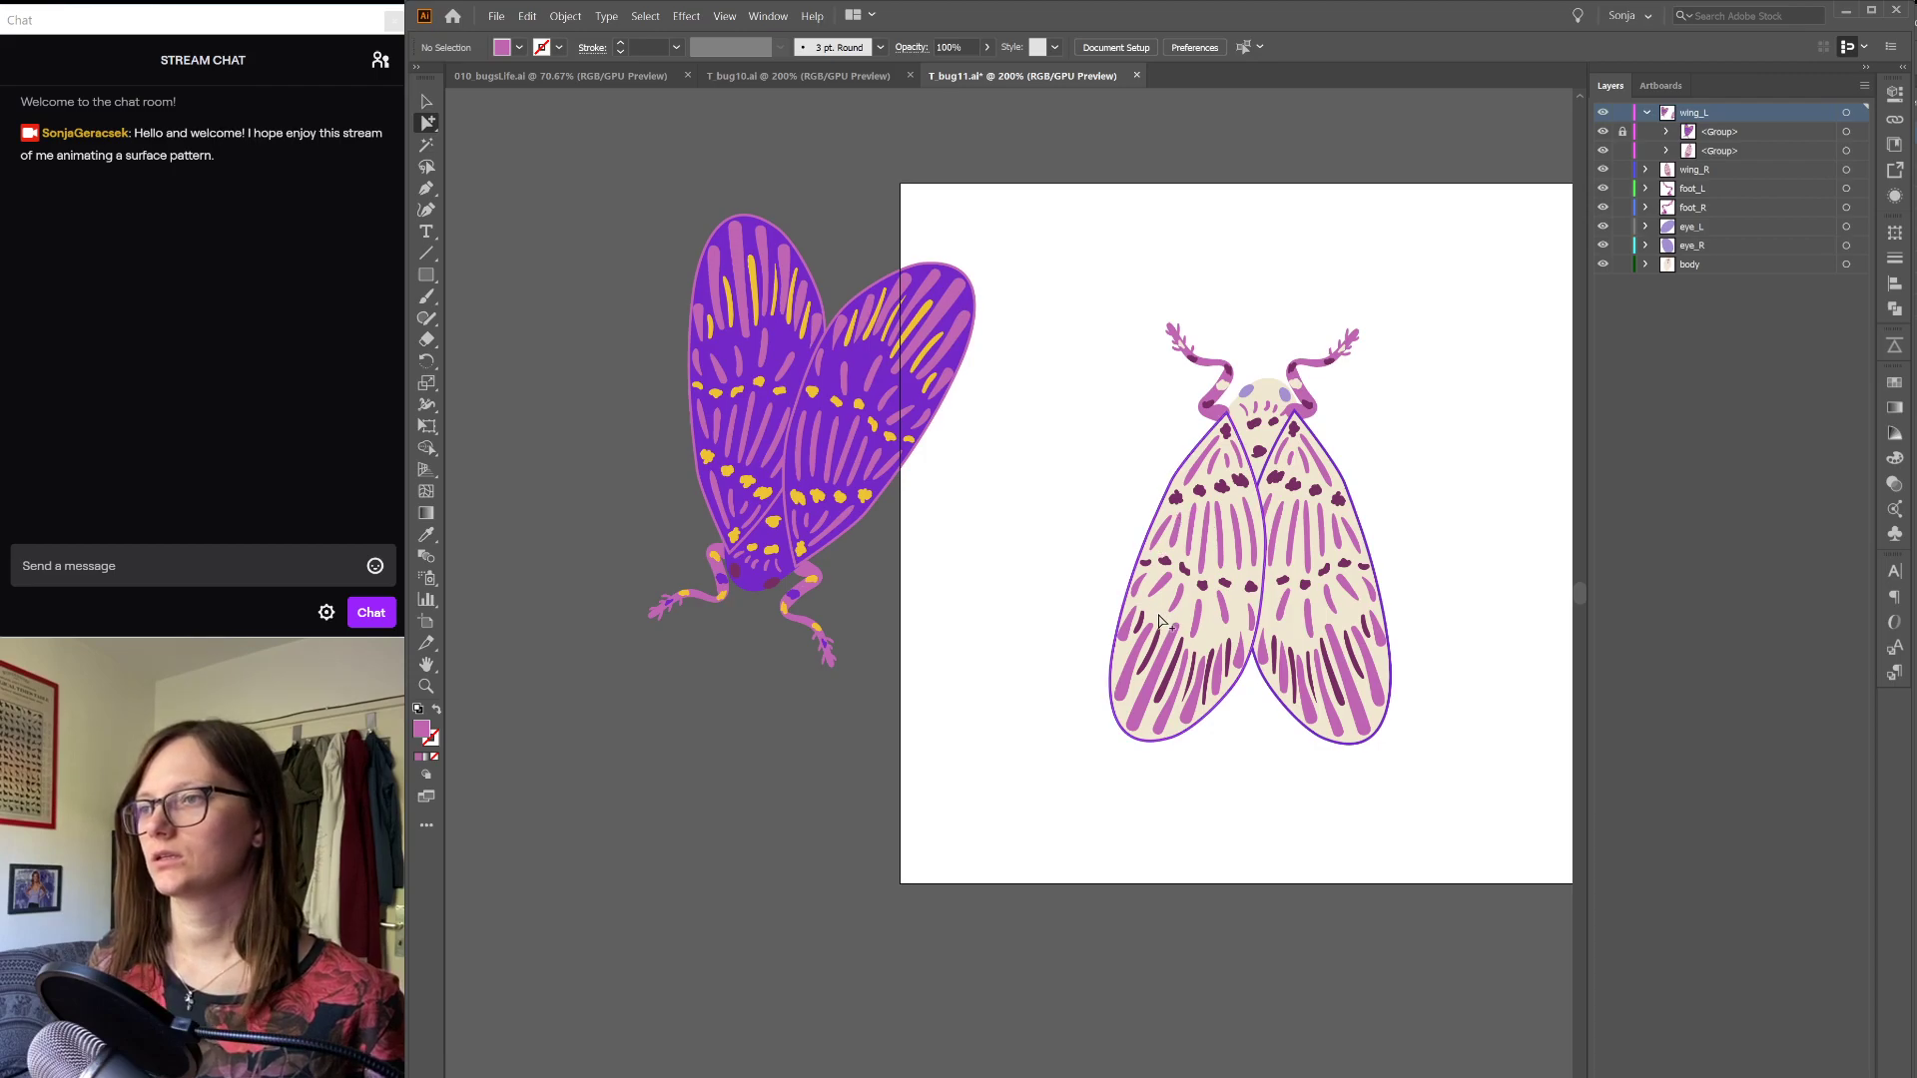
# Step: Select all dark burgundy spots and streaks on the cream moth and recolour them with the reference moth's yellow
pyautogui.click(1176, 674)
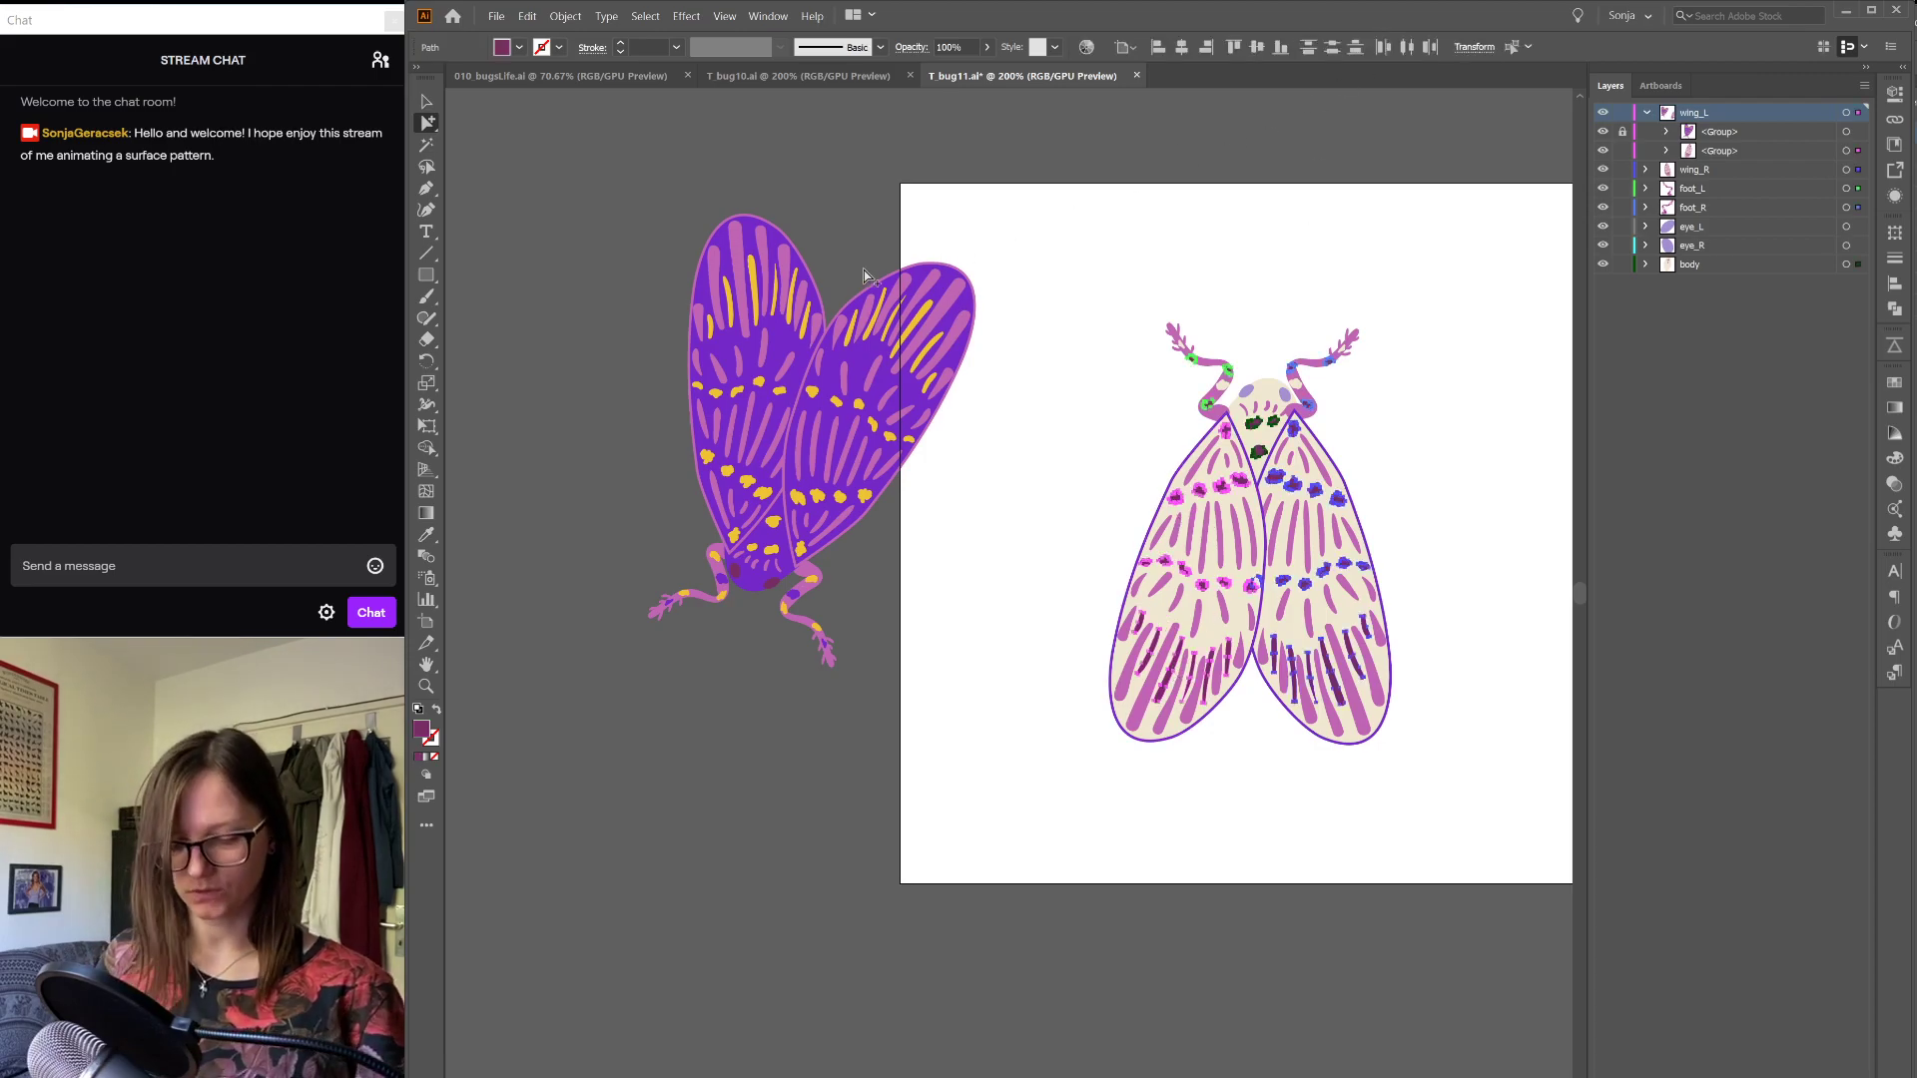
pyautogui.press('i')
pyautogui.click(755, 260)
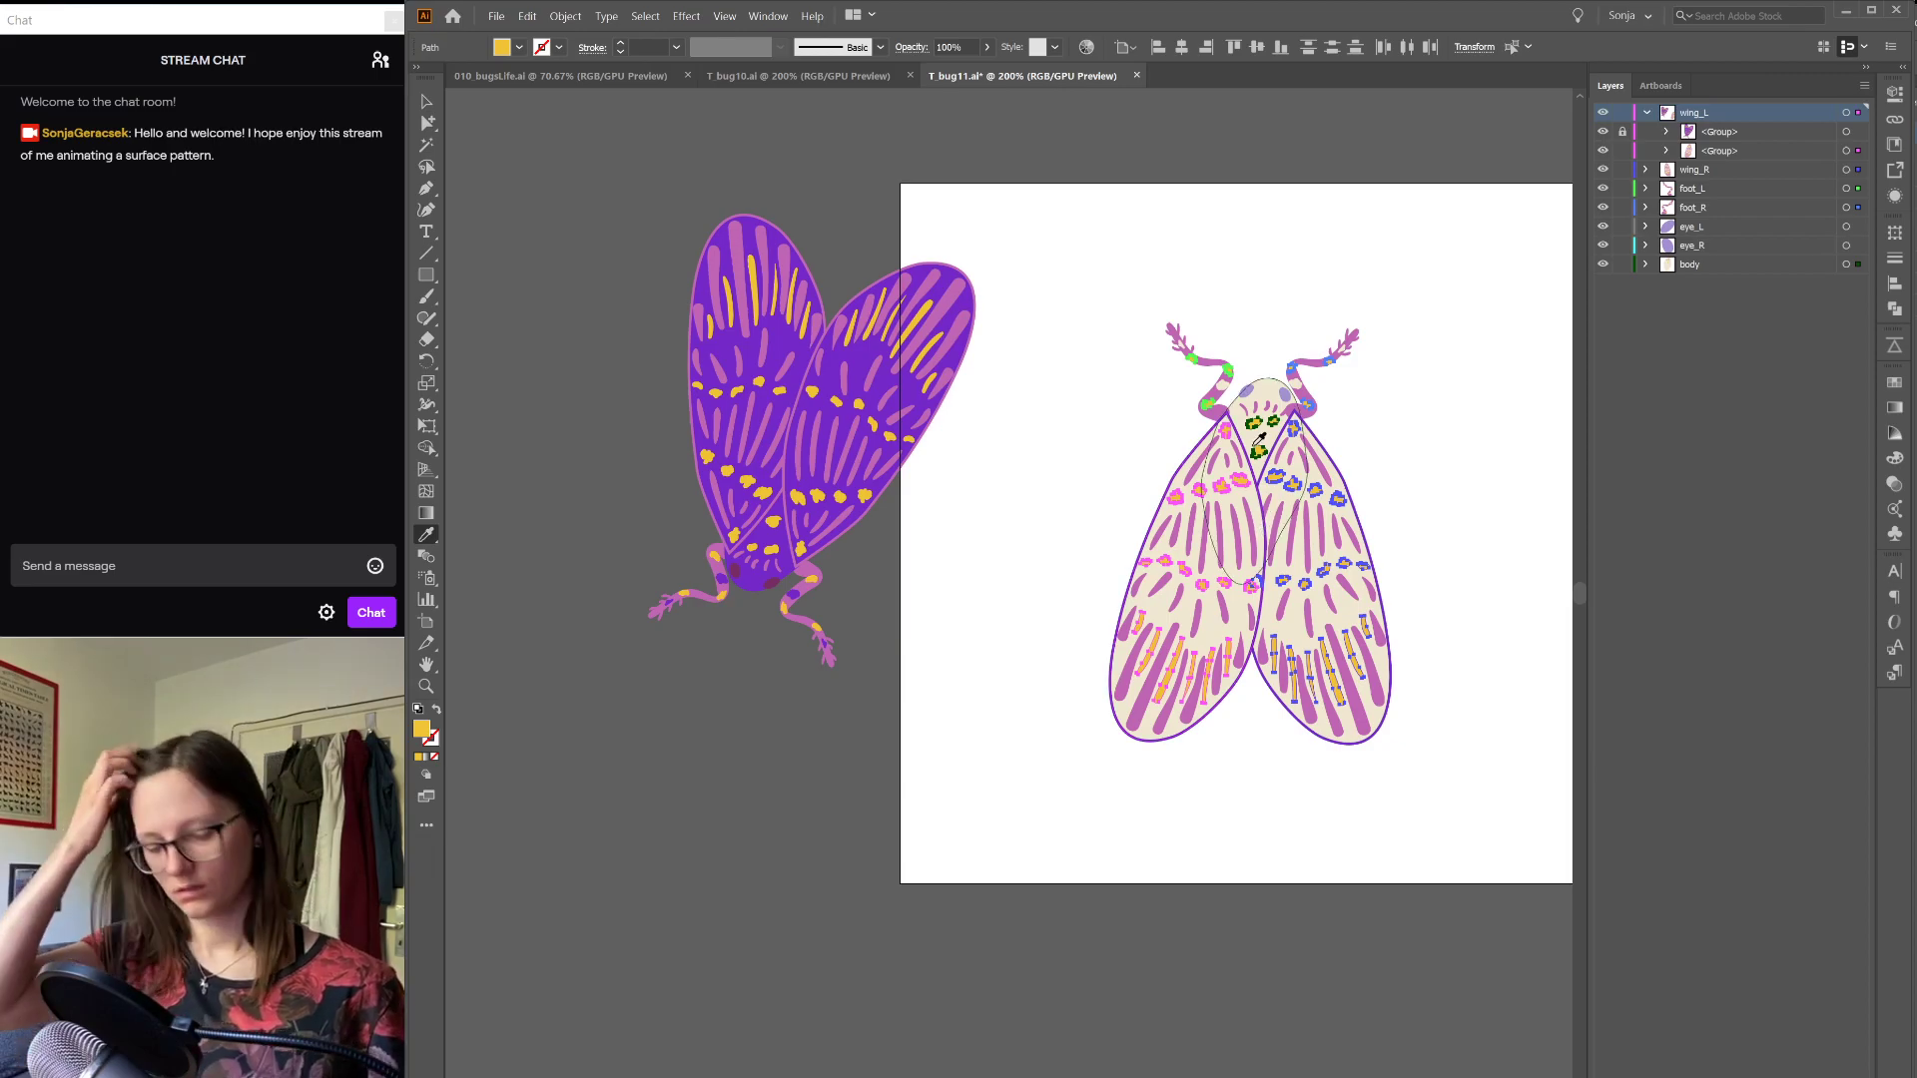
# Step: Select both lilac eyes and recolour them with the dark burgundy sampled from the reference moth's eye
pyautogui.press('a')
pyautogui.click(1247, 392)
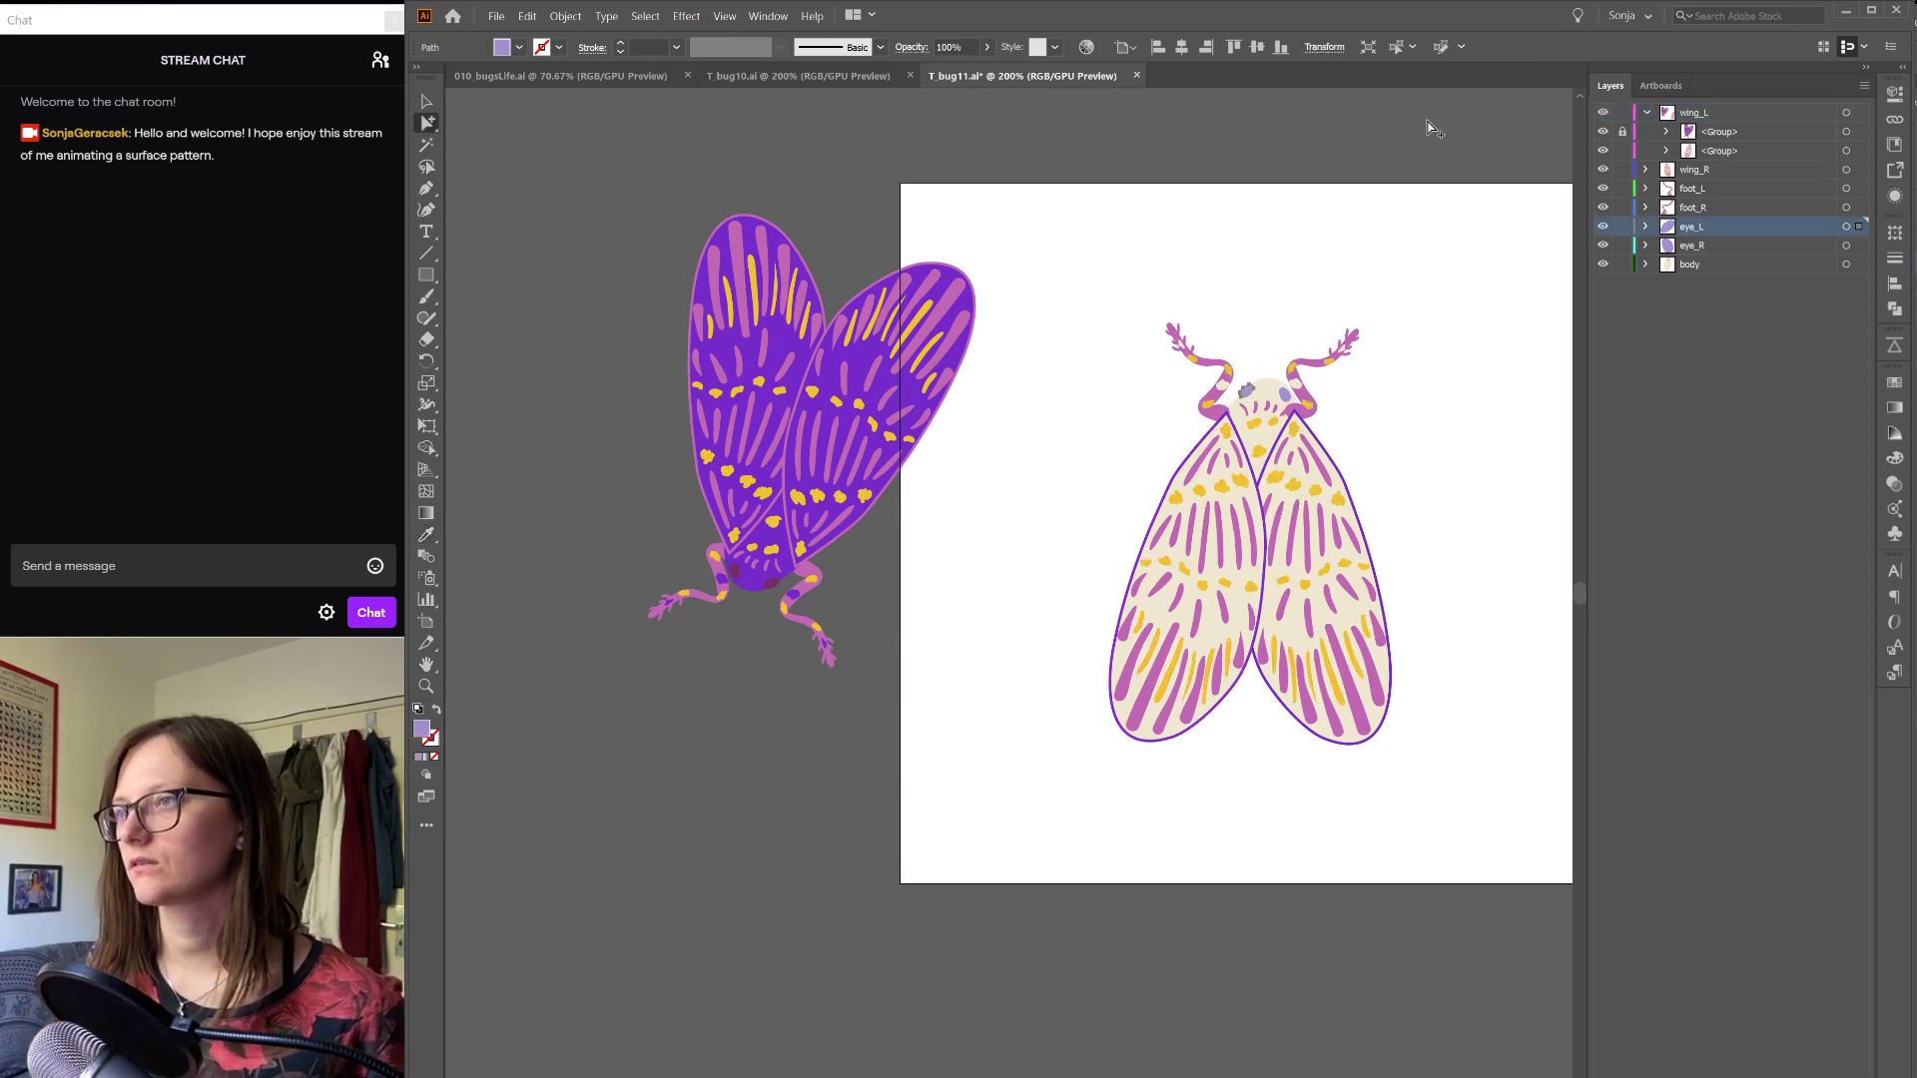
pyautogui.click(1441, 47)
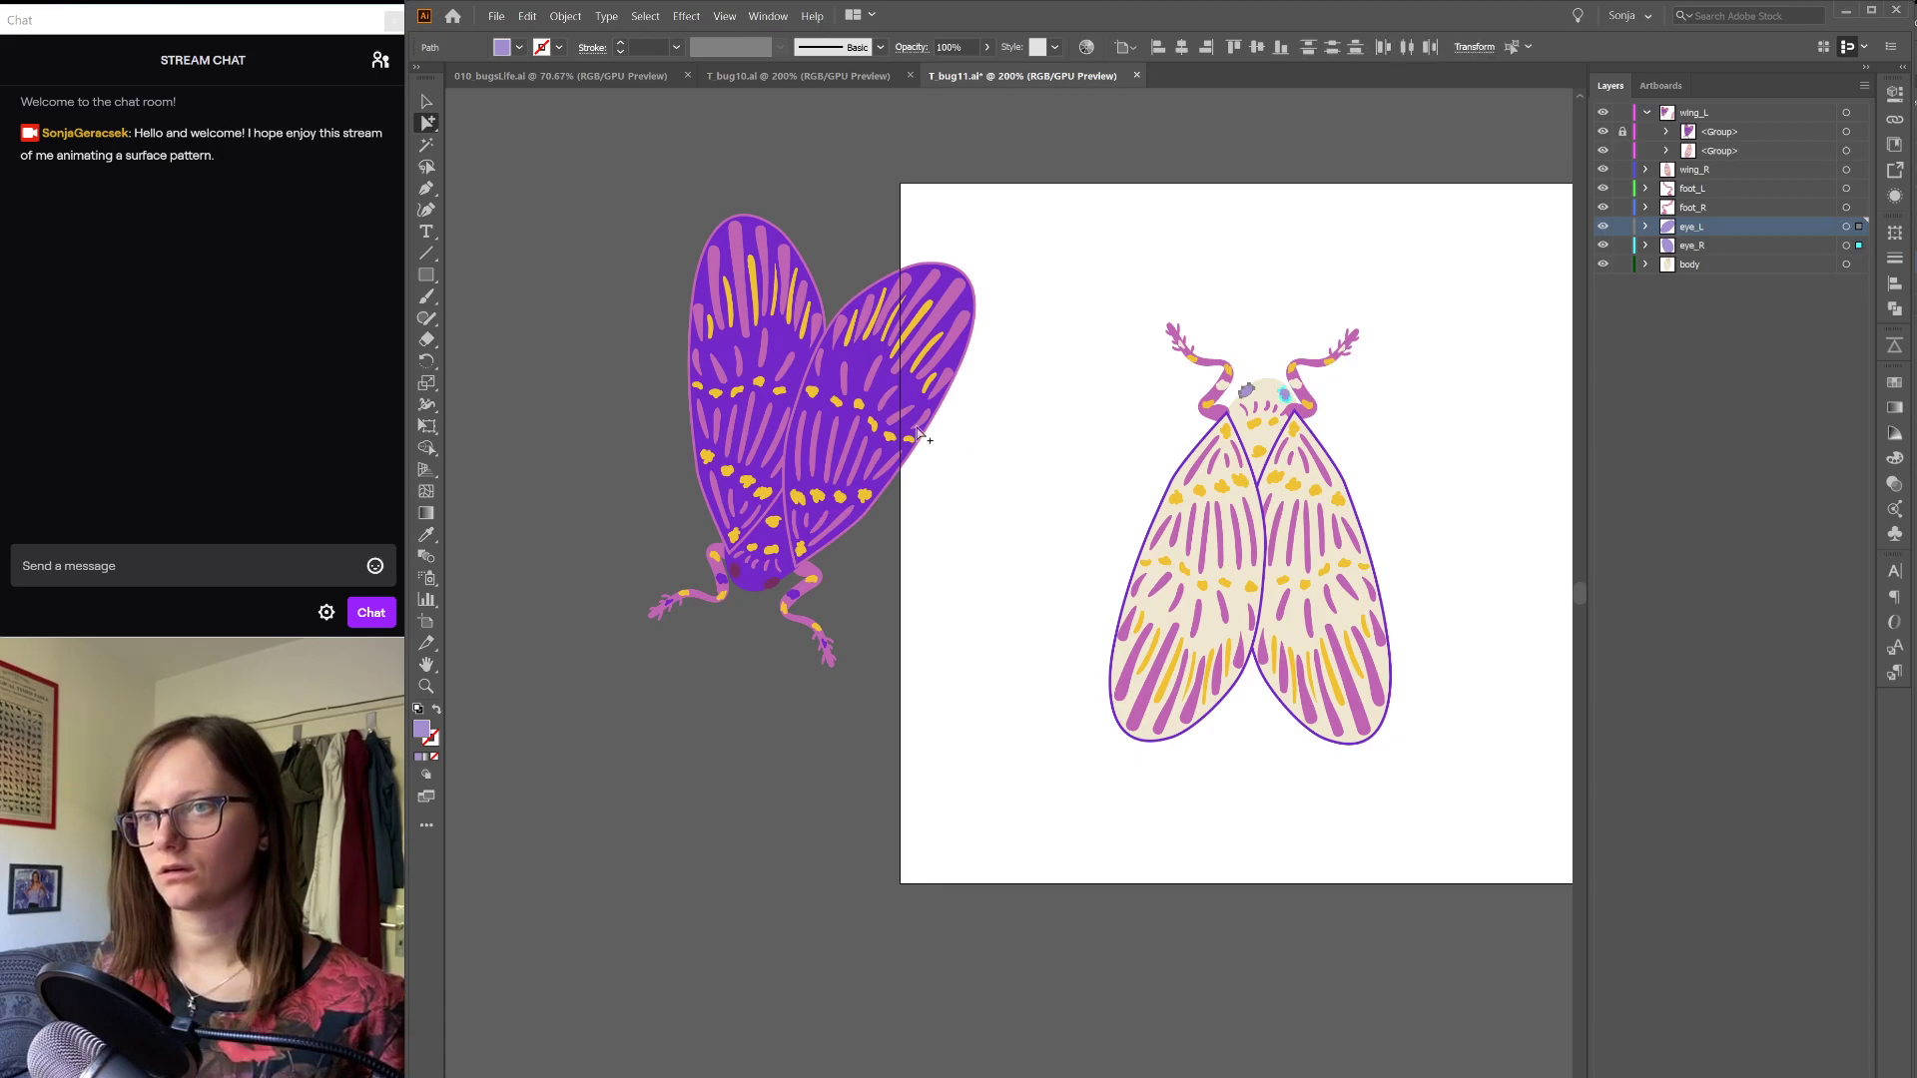
pyautogui.press('i')
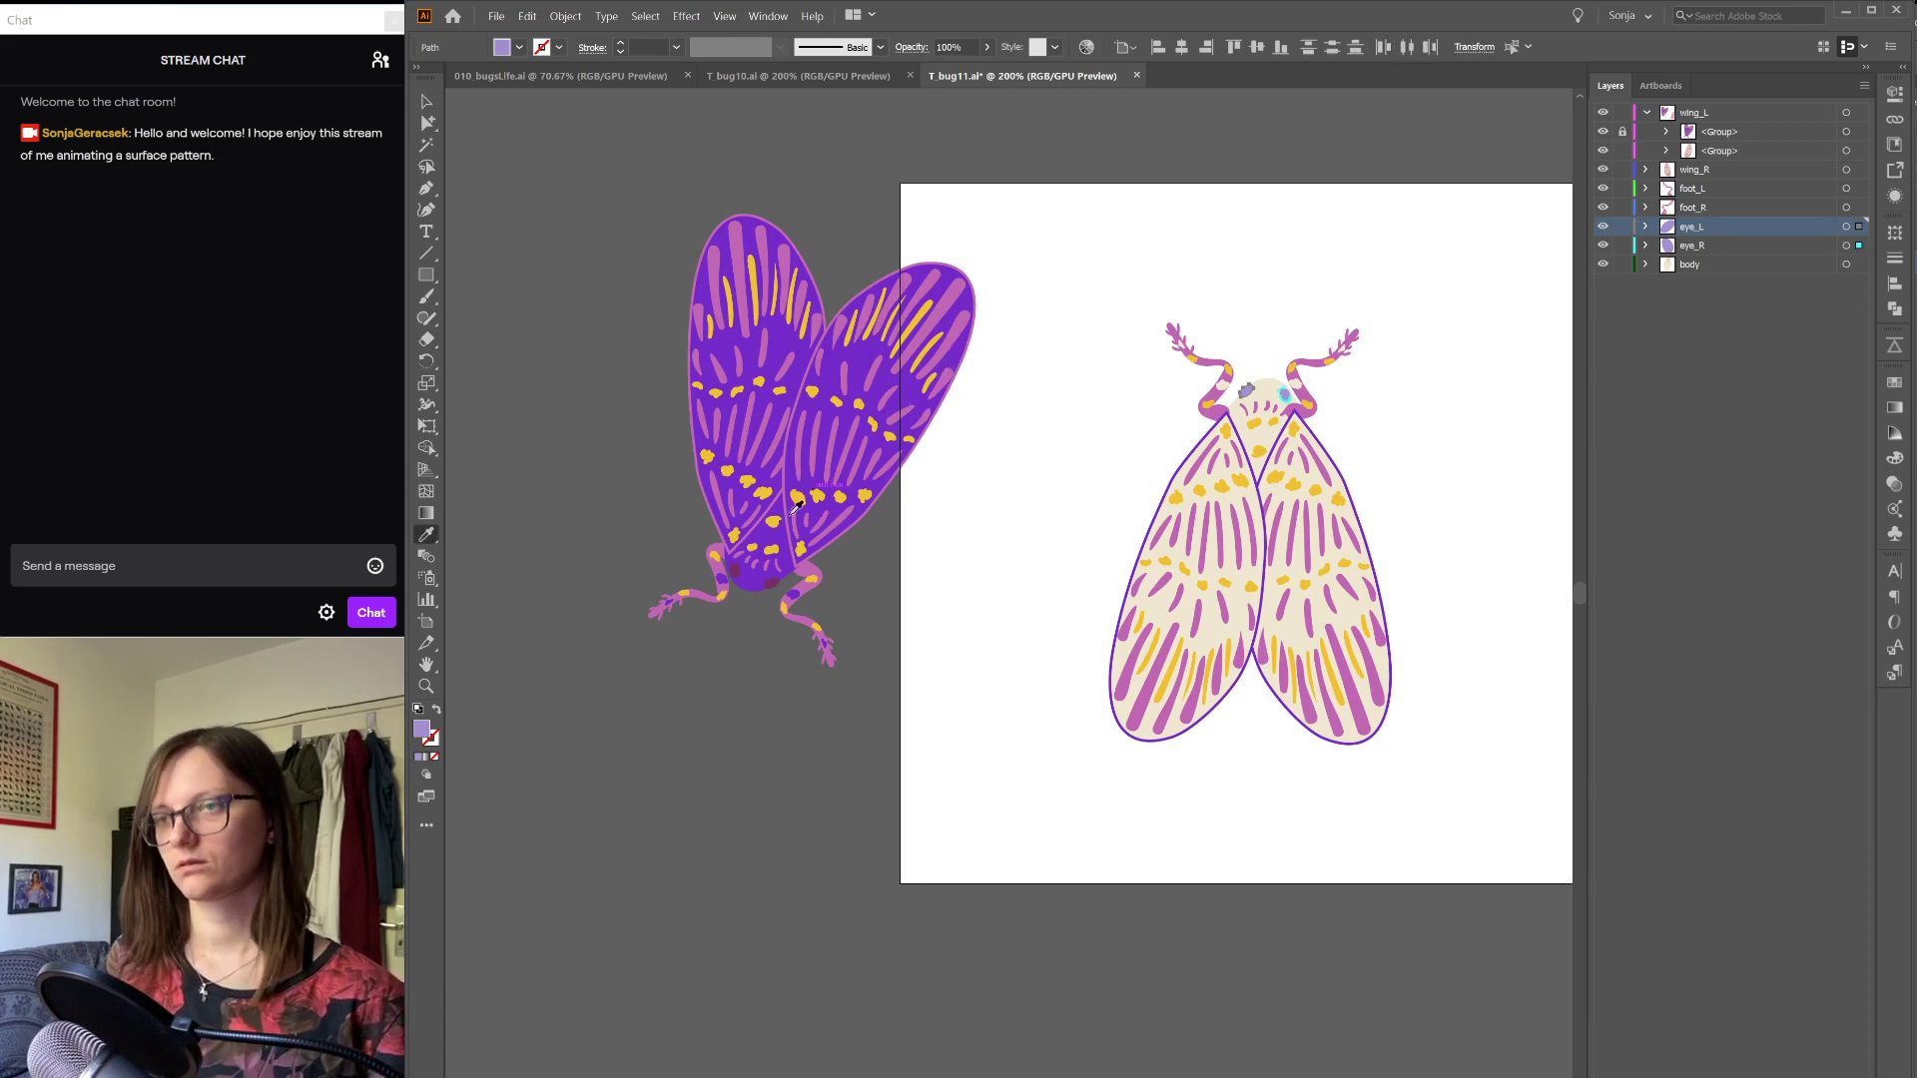
pyautogui.click(738, 569)
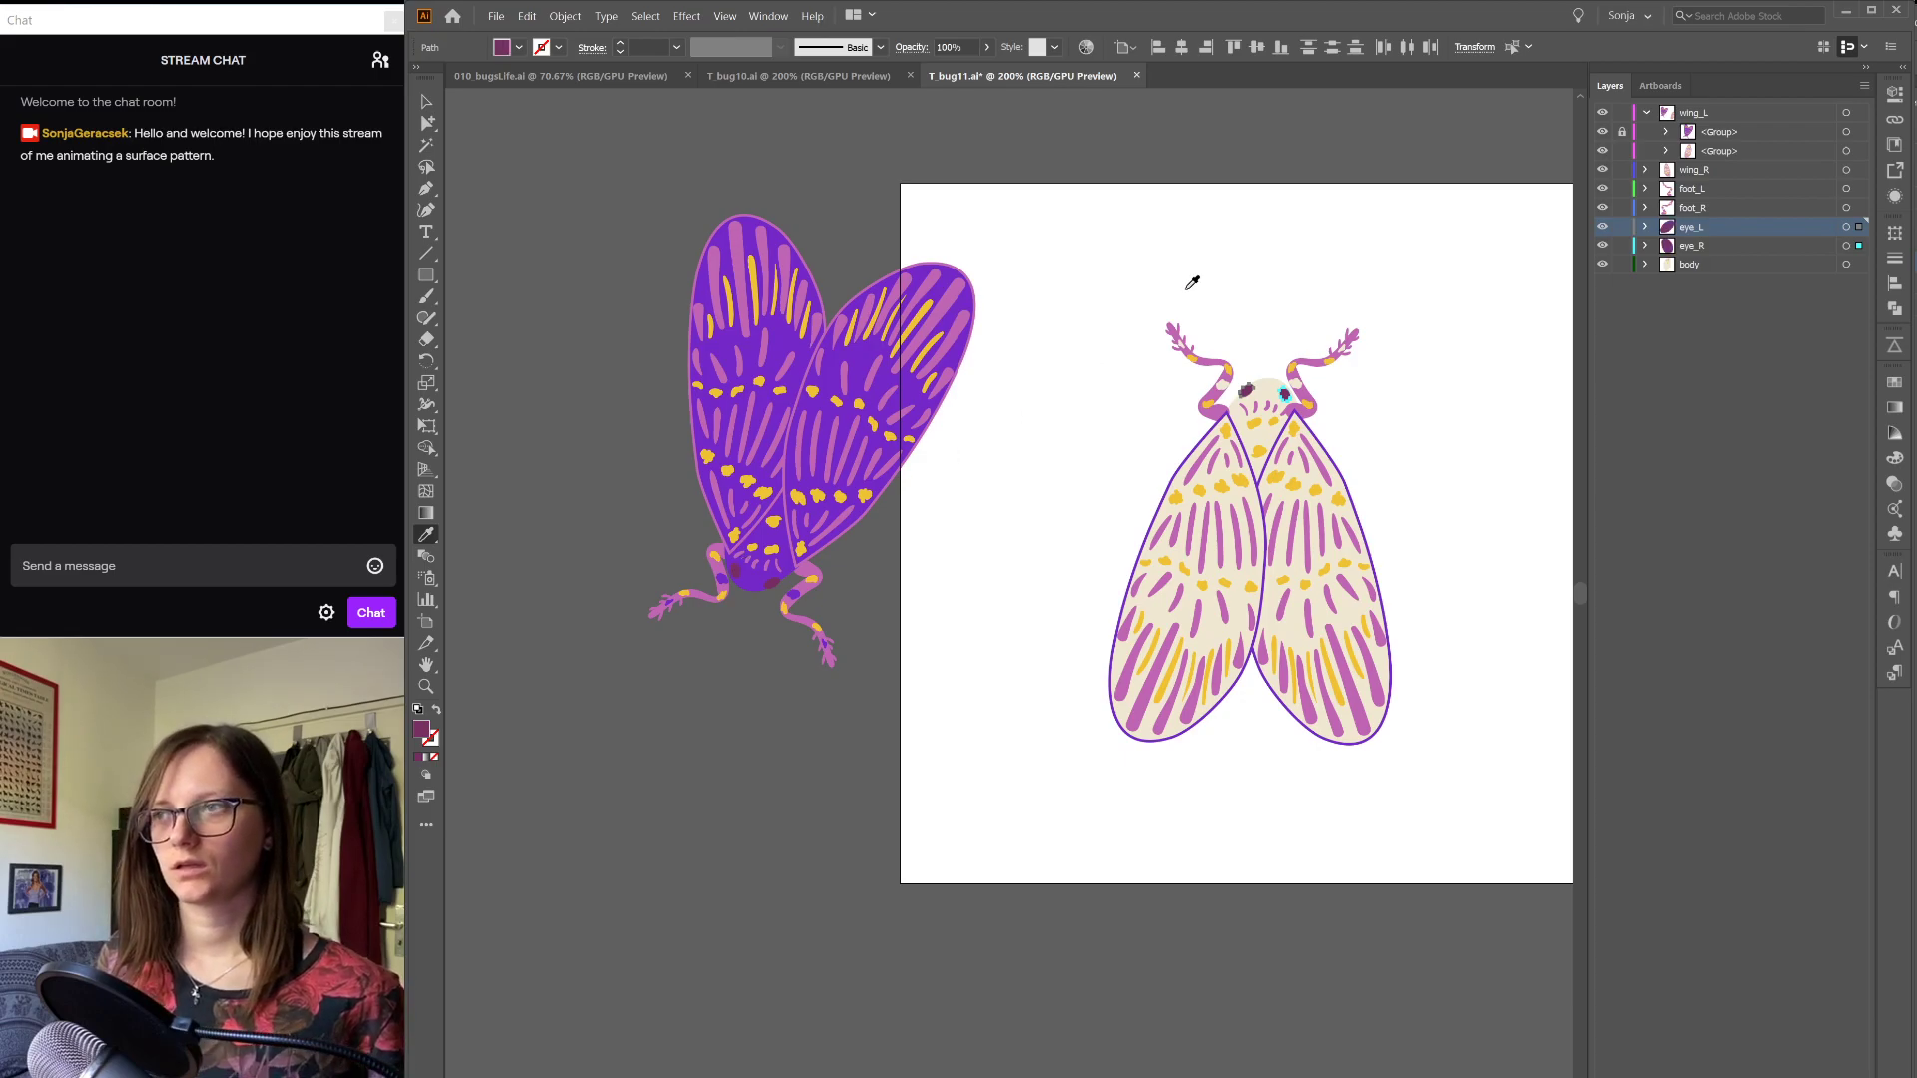
# Step: Select both cream wing shapes and give them the purple fill and pink outline sampled from the reference moth's wing
pyautogui.press('v')
pyautogui.click(1219, 480)
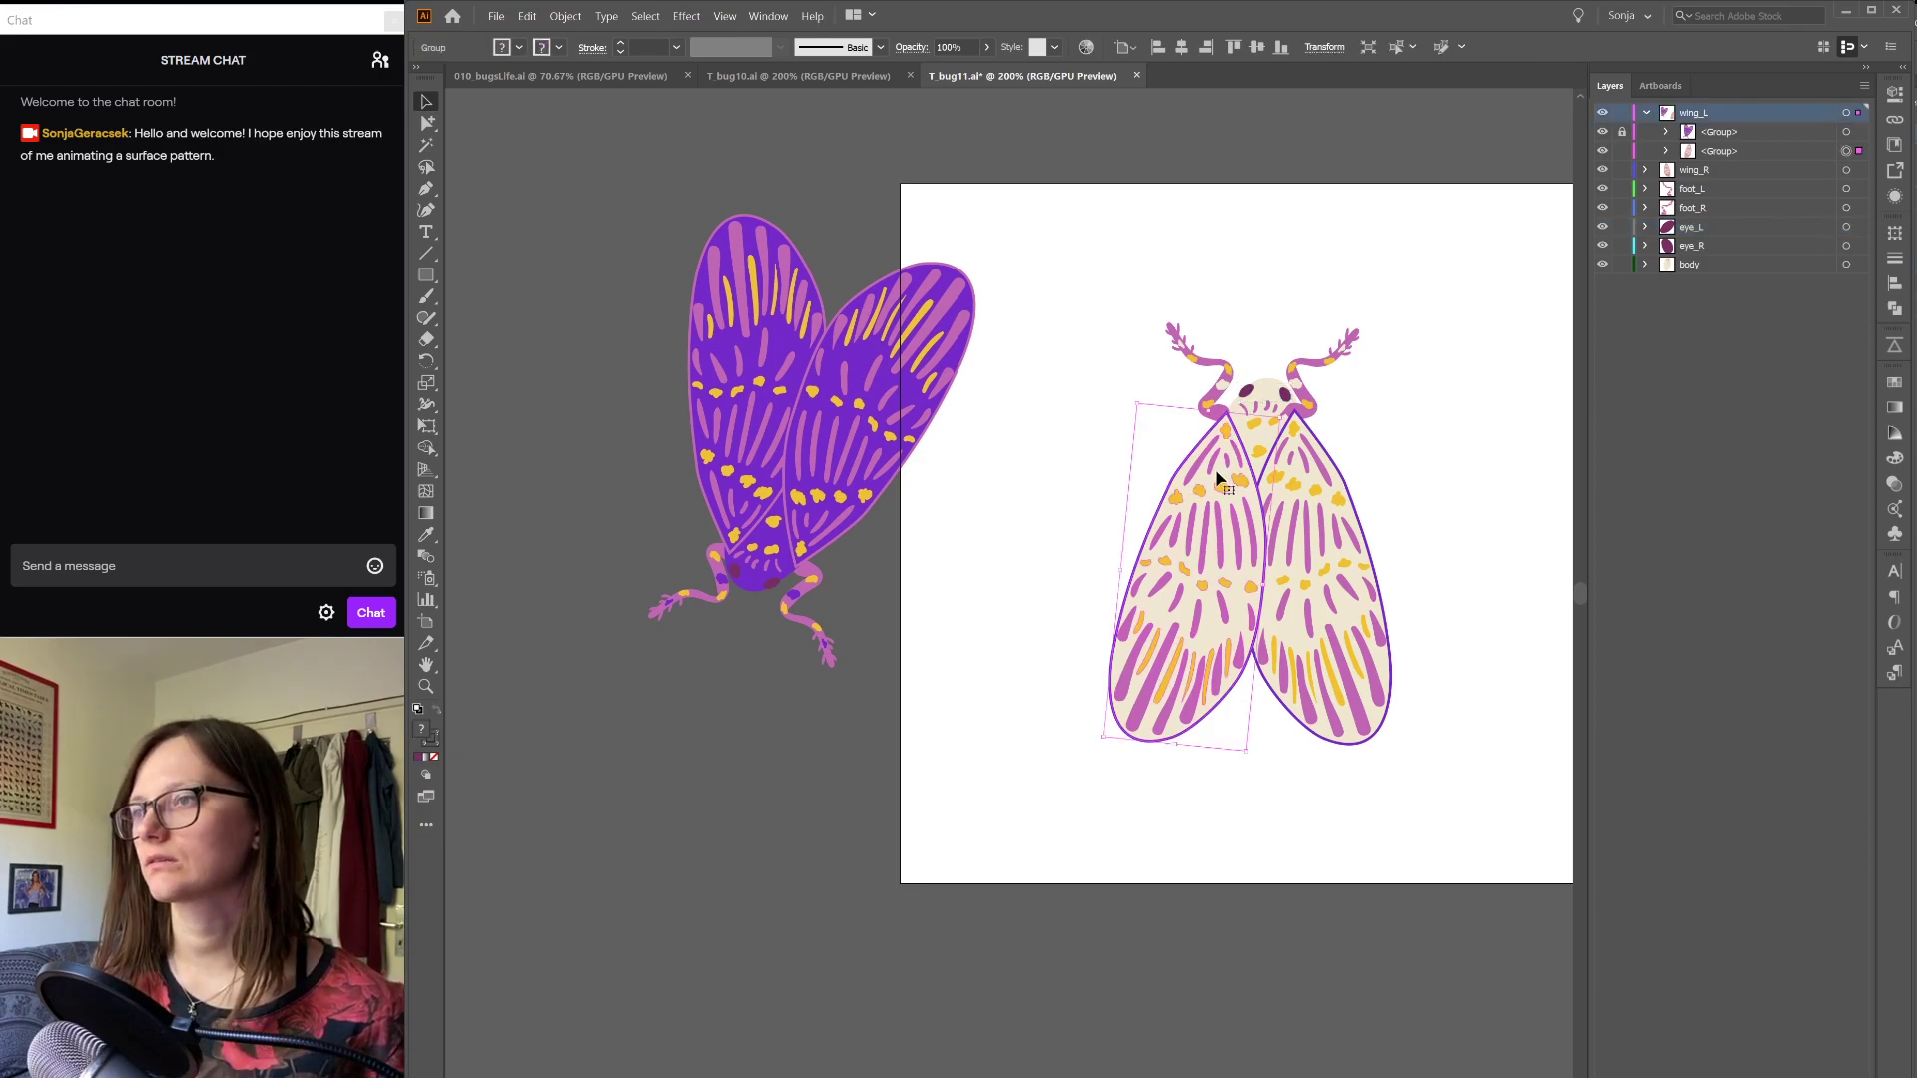
pyautogui.press('a')
pyautogui.click(1040, 415)
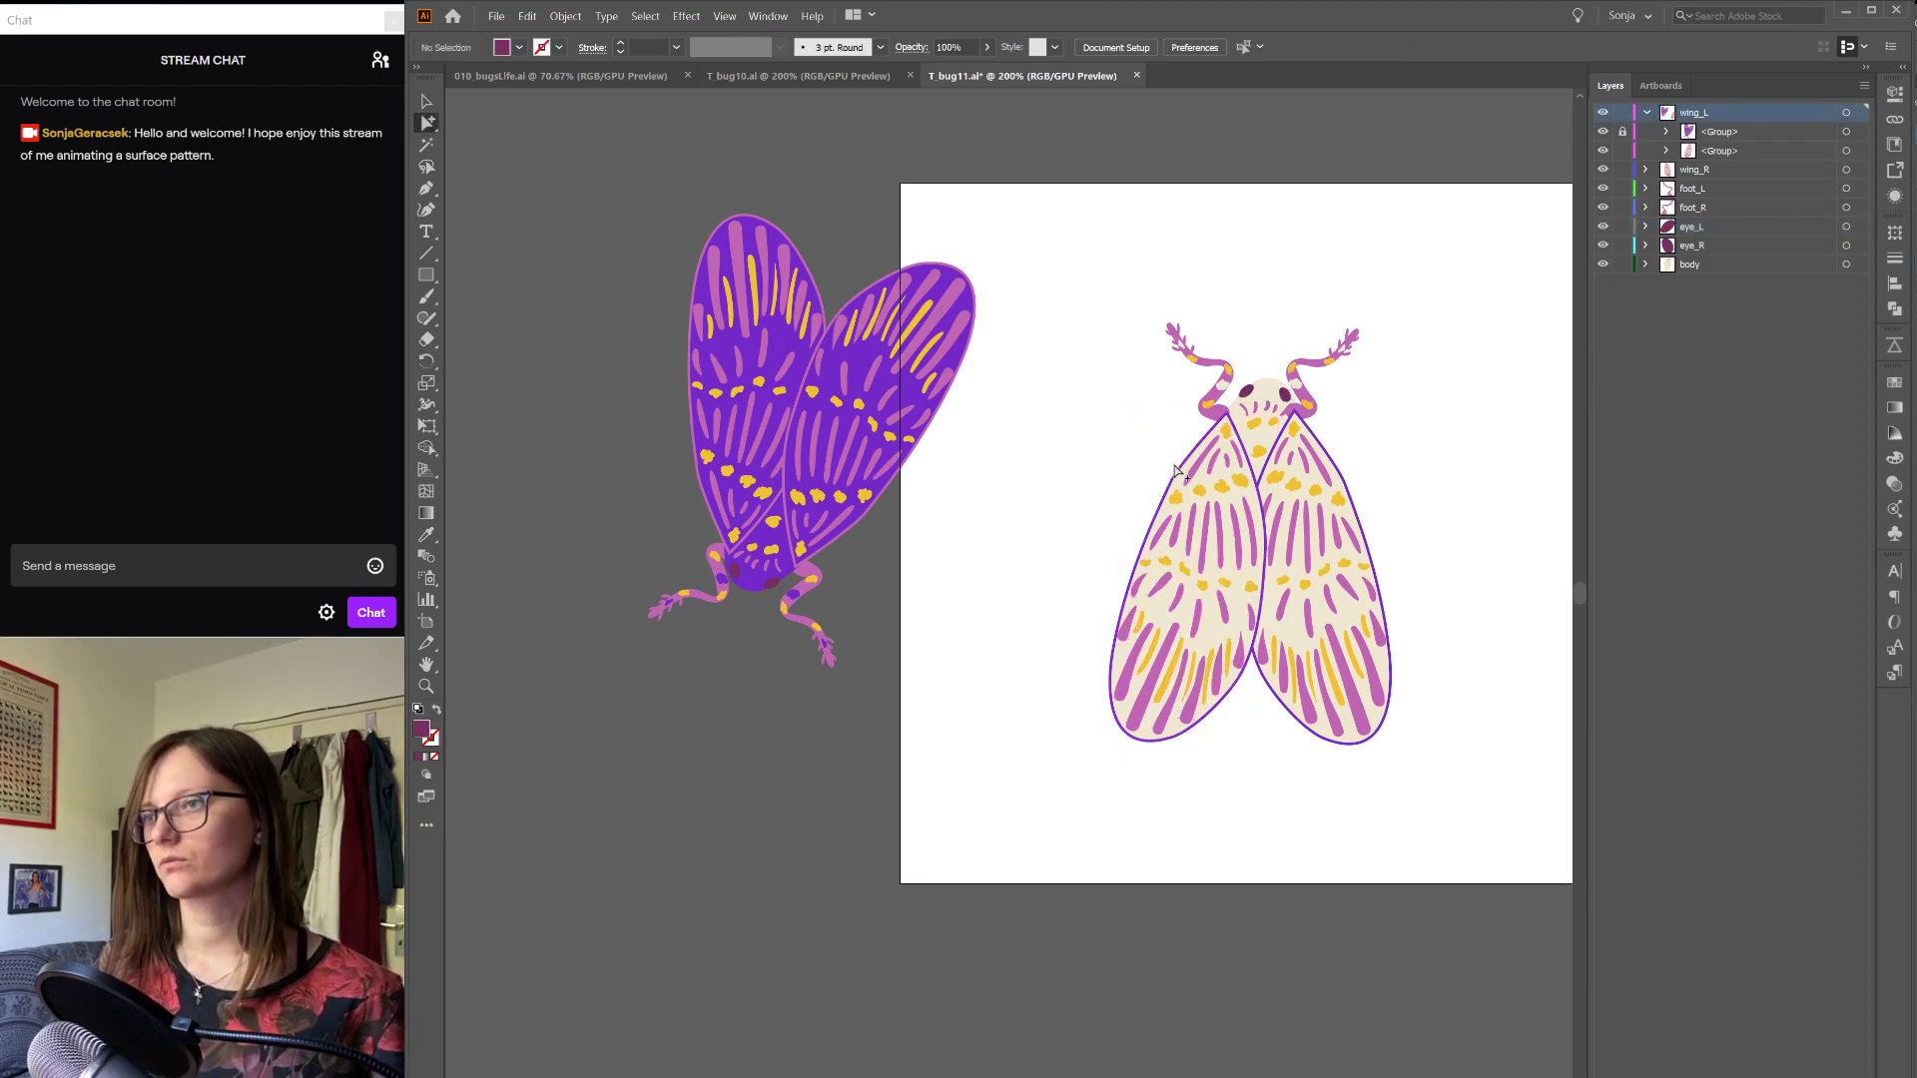
pyautogui.click(1228, 481)
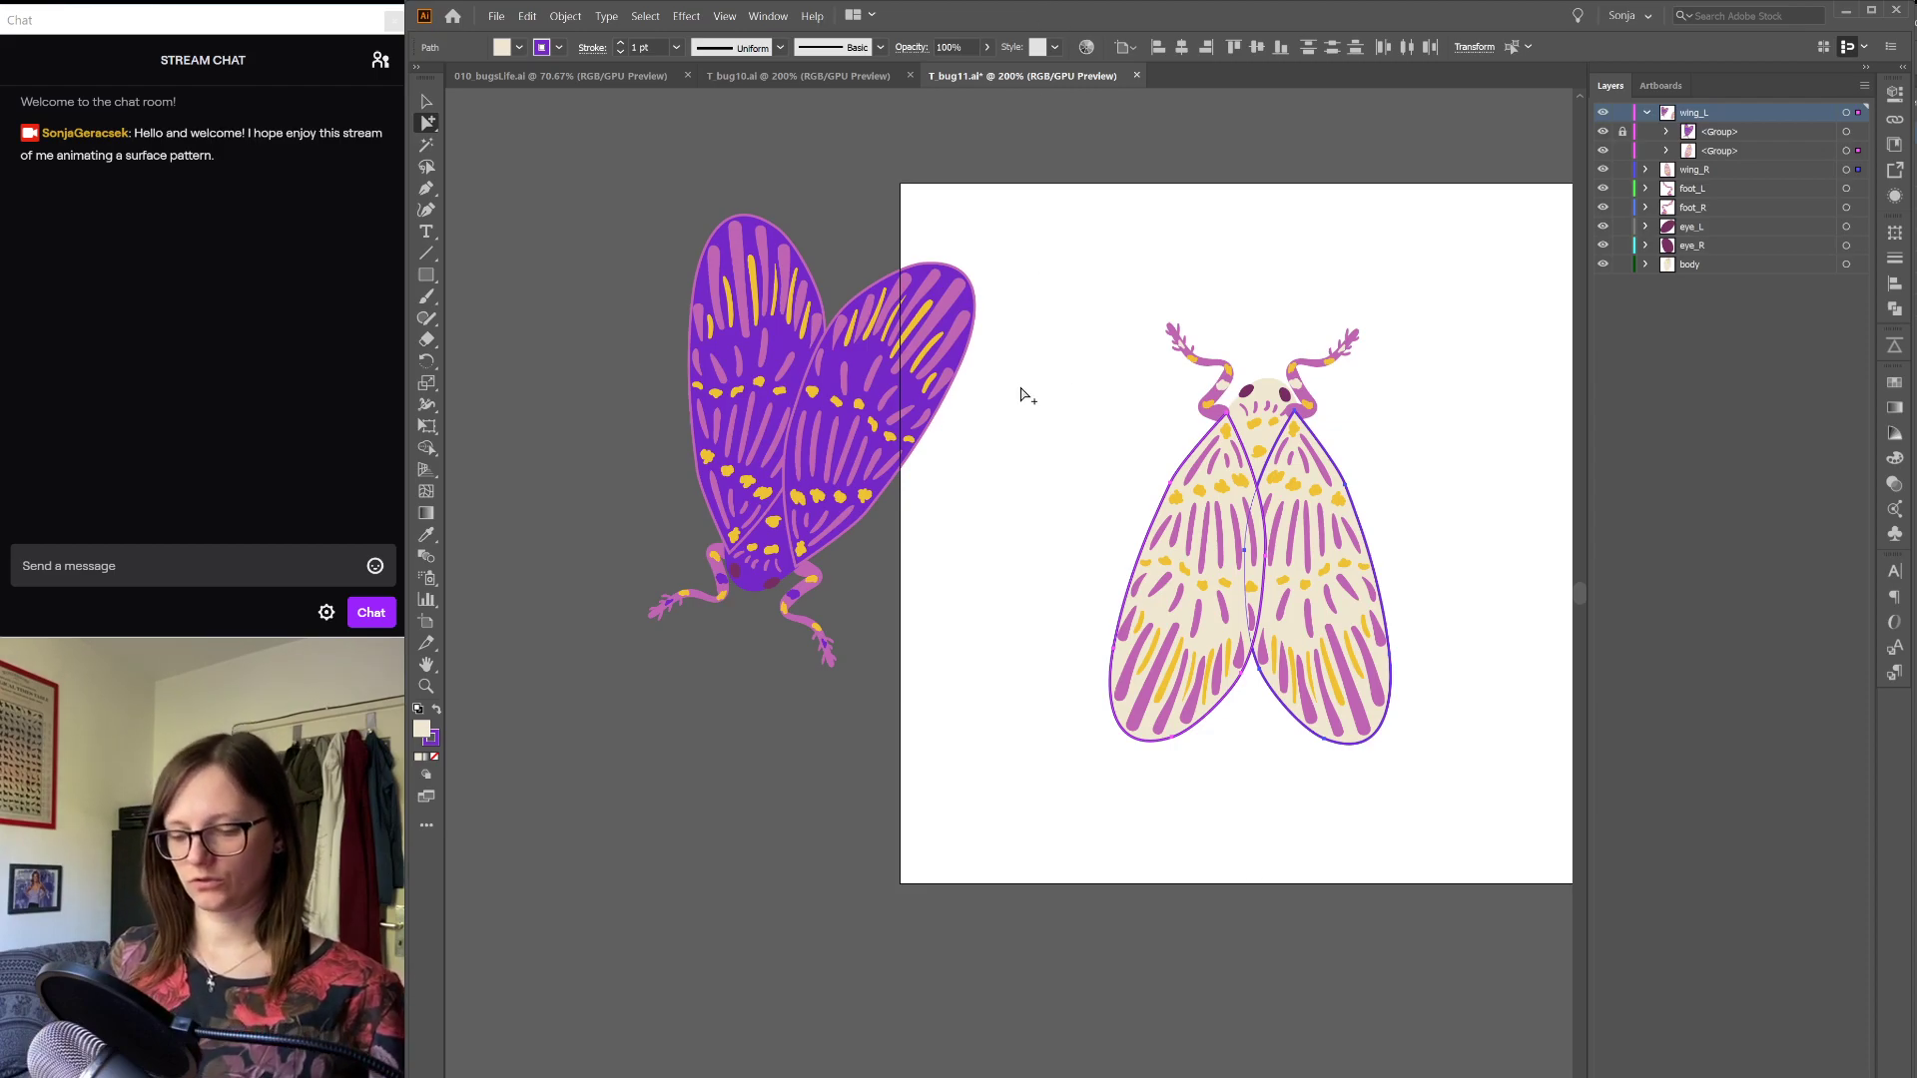
pyautogui.press('i')
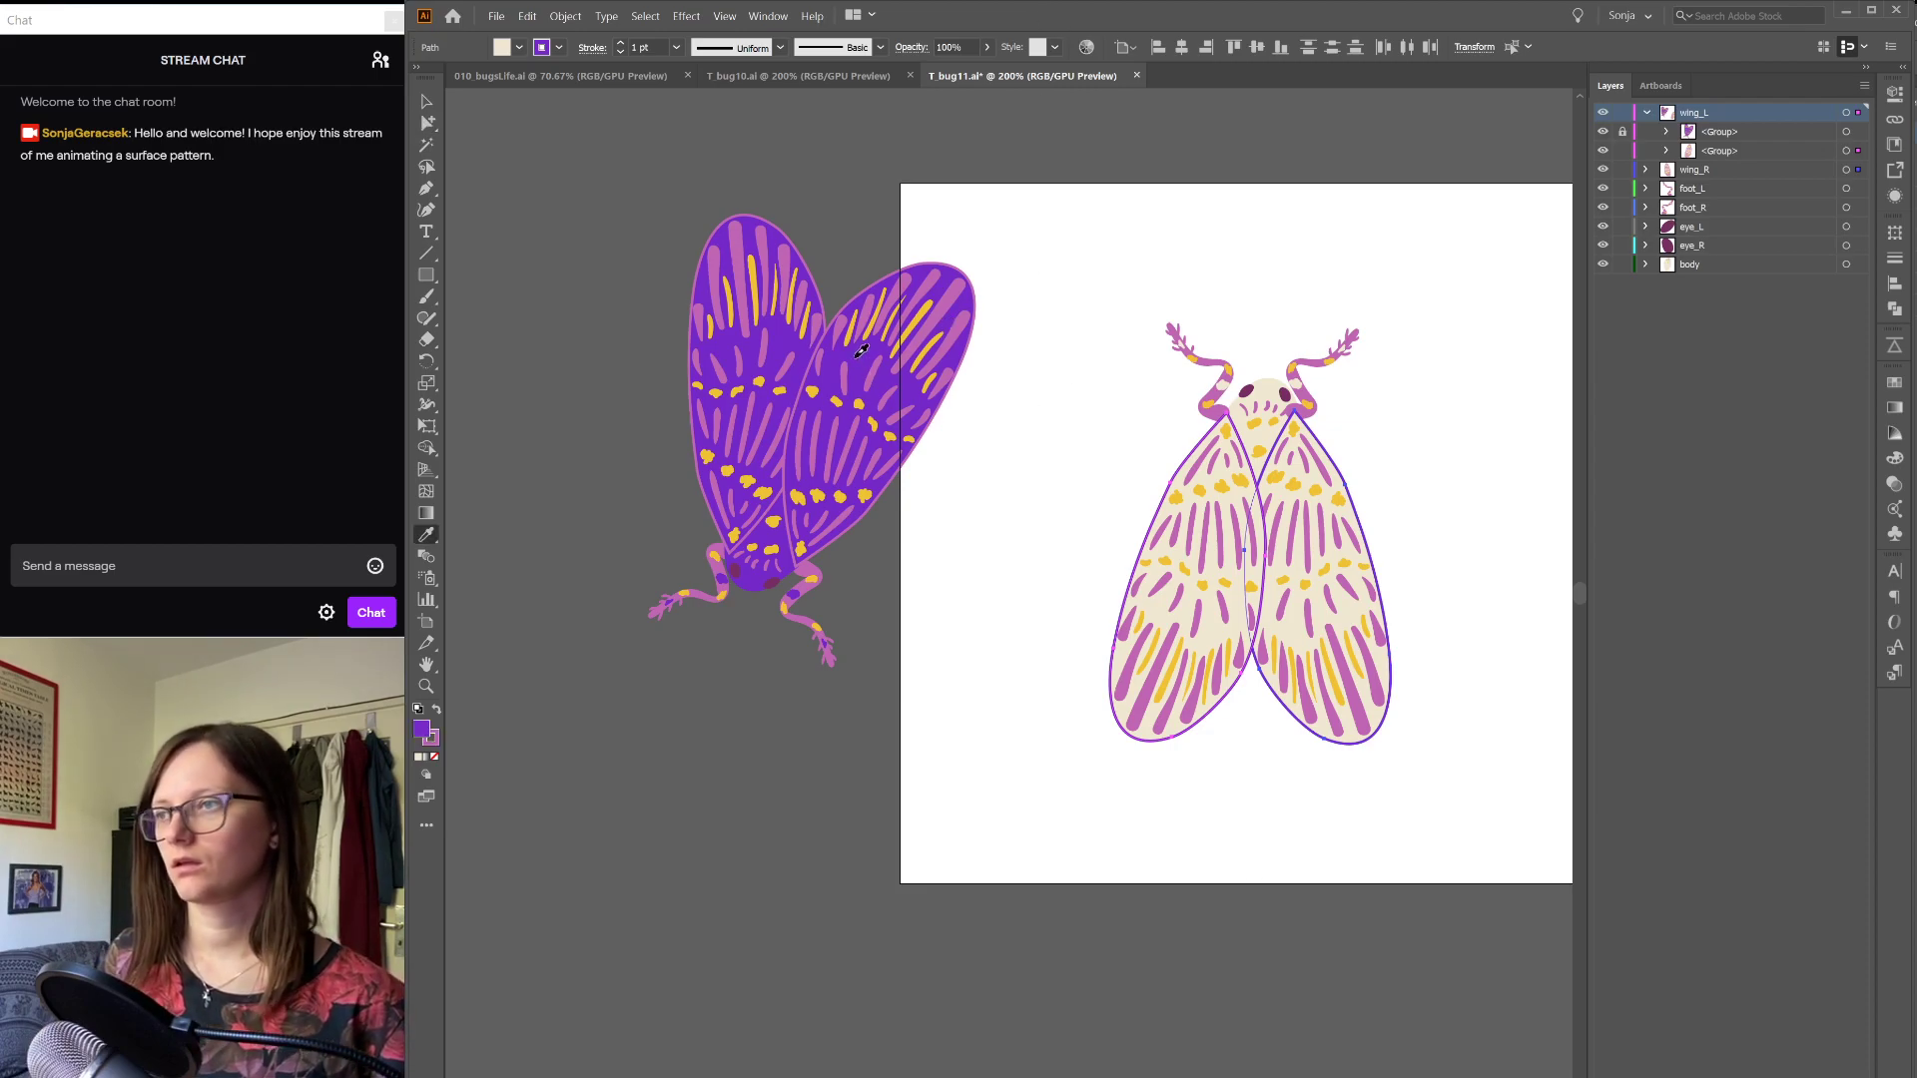
pyautogui.click(859, 354)
# Step: Recolour the cream body shape with the purple sampled from the reference moth's head
pyautogui.press('a')
pyautogui.click(1270, 389)
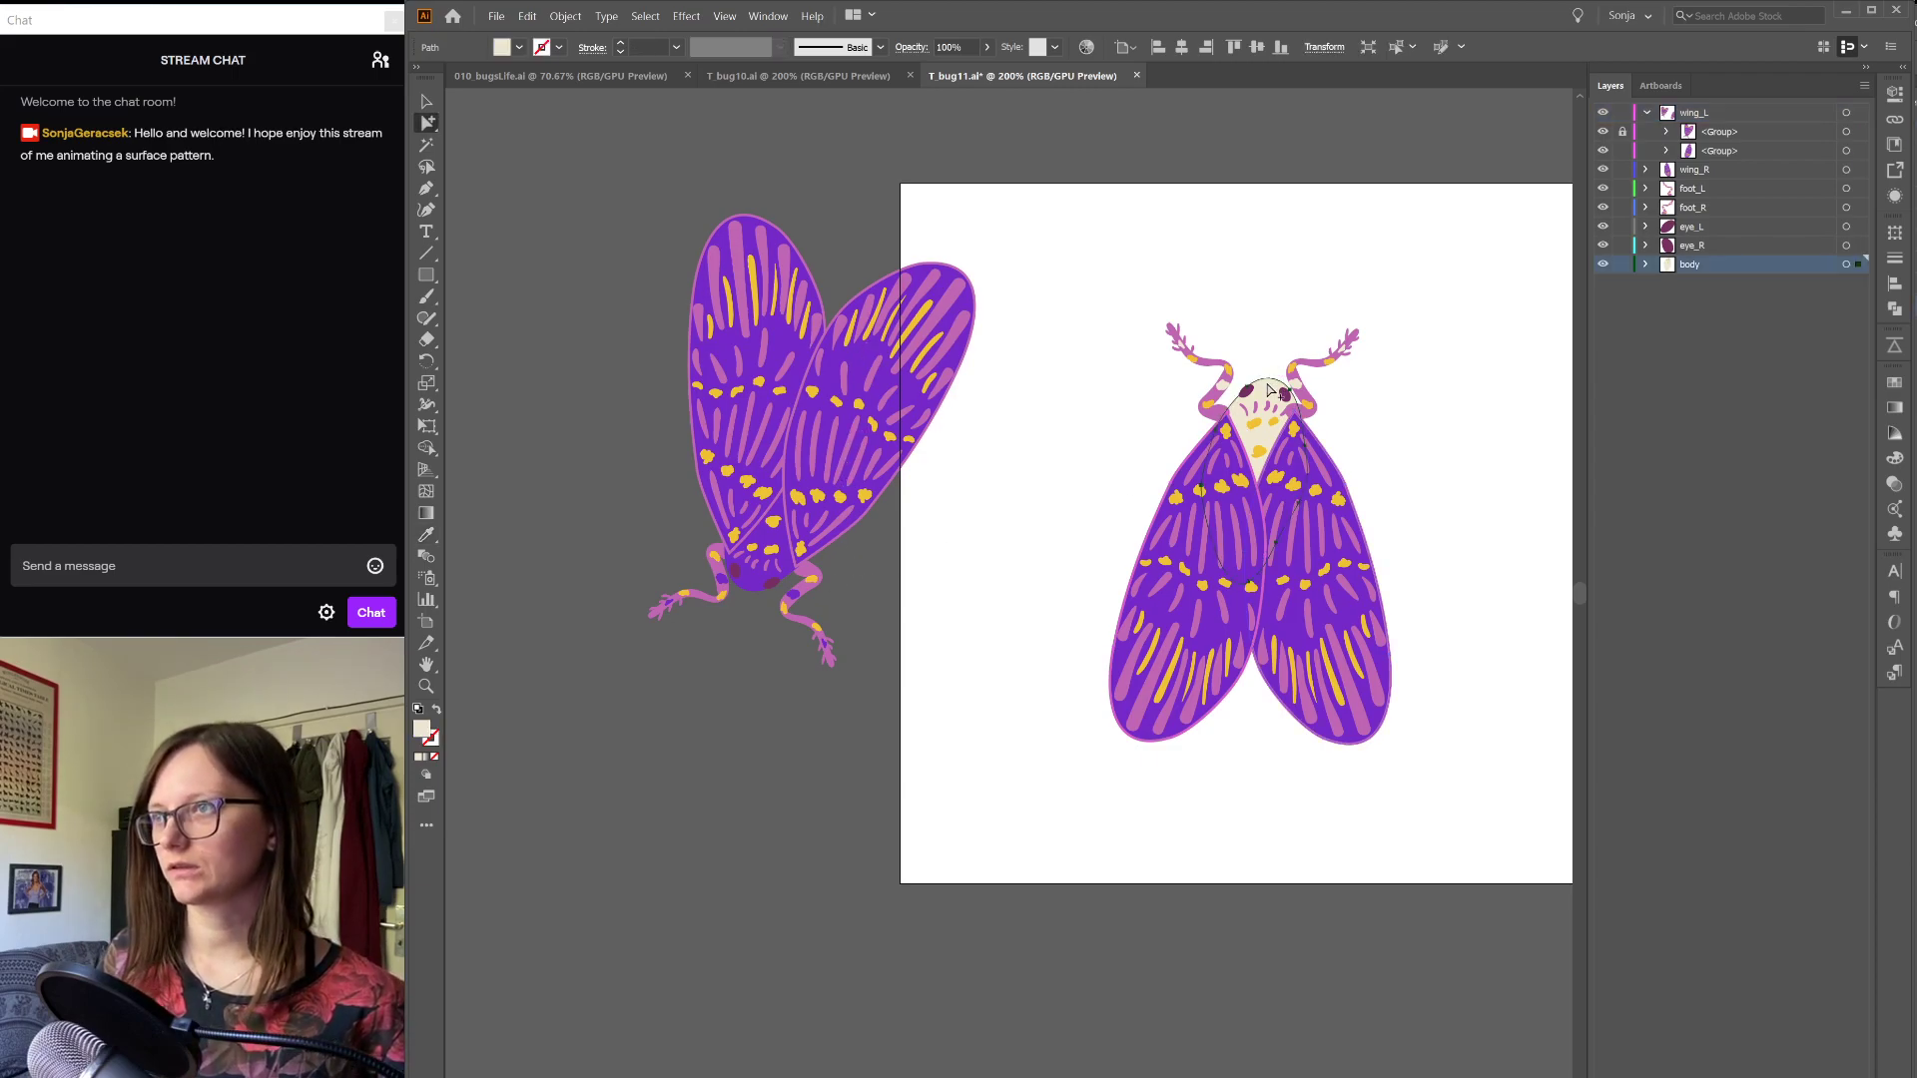
pyautogui.press('i')
pyautogui.click(761, 574)
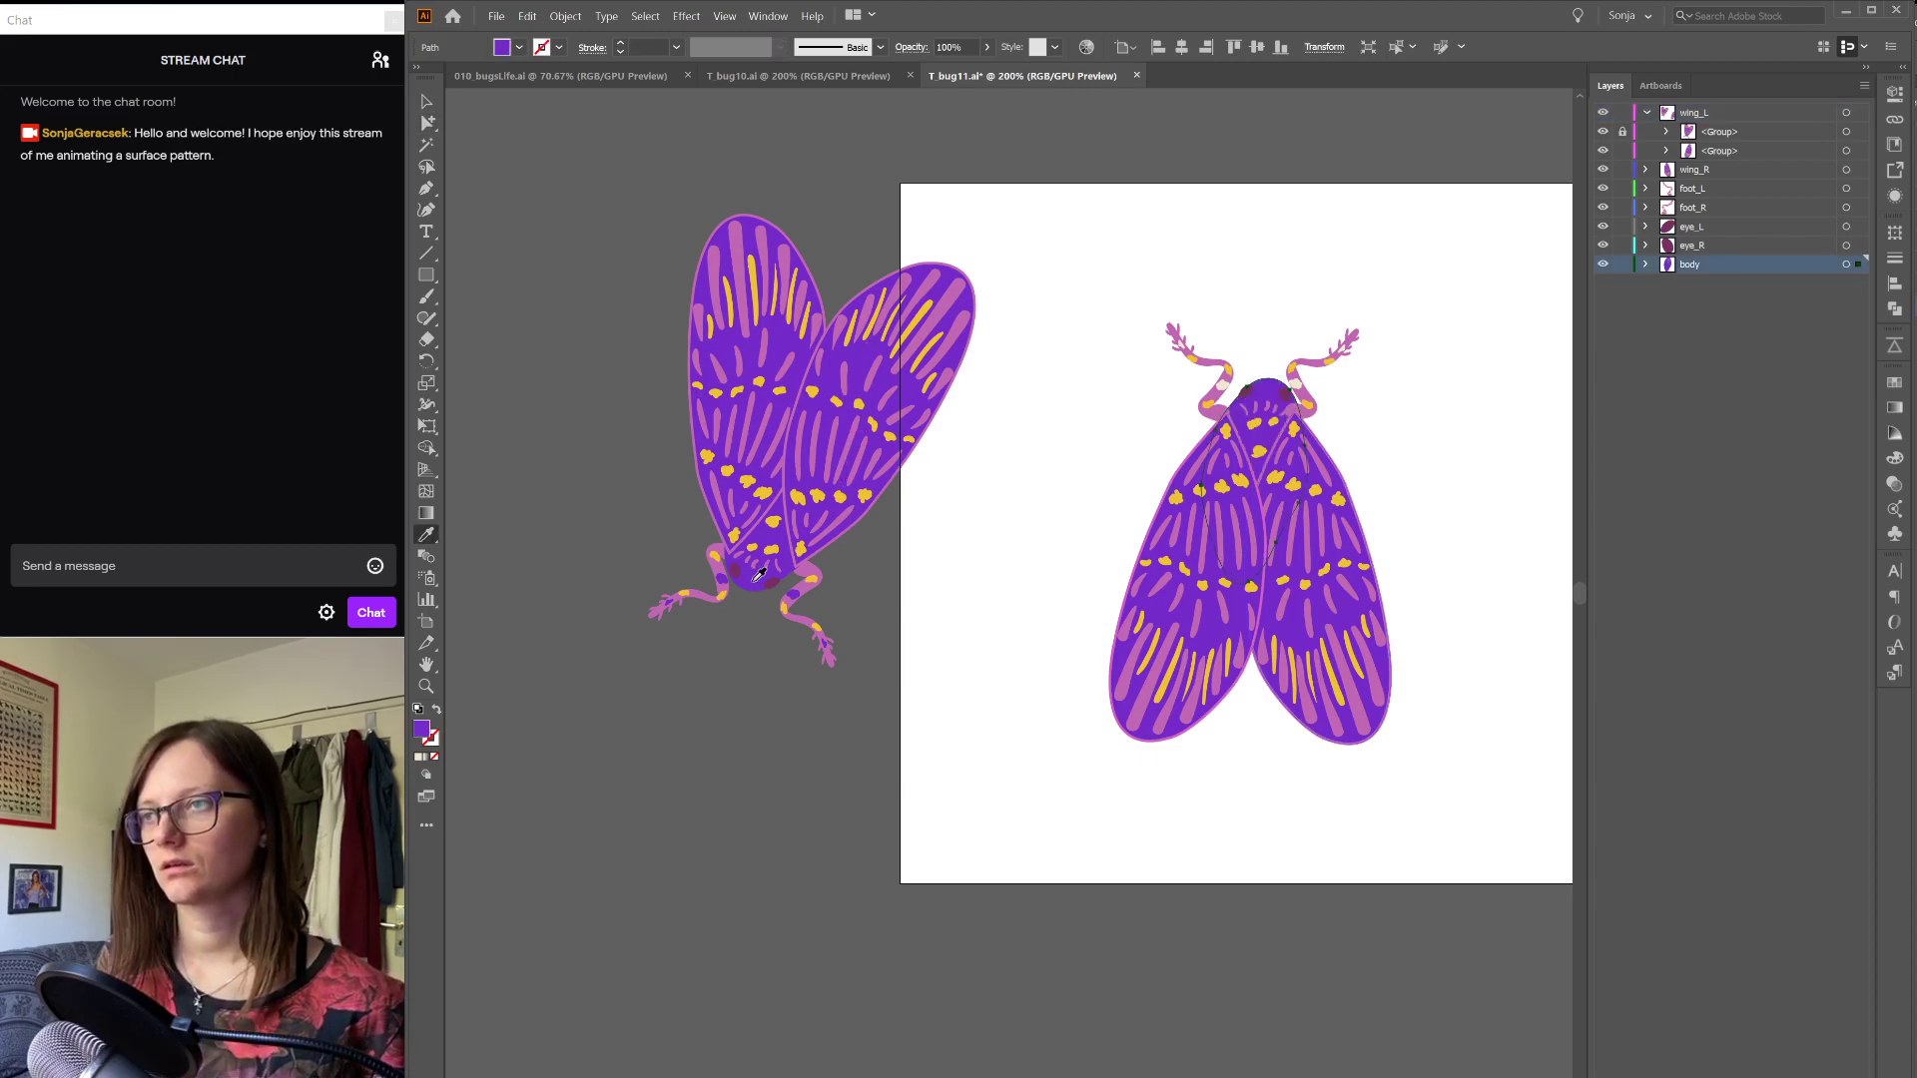
pyautogui.press('v')
pyautogui.click(1019, 539)
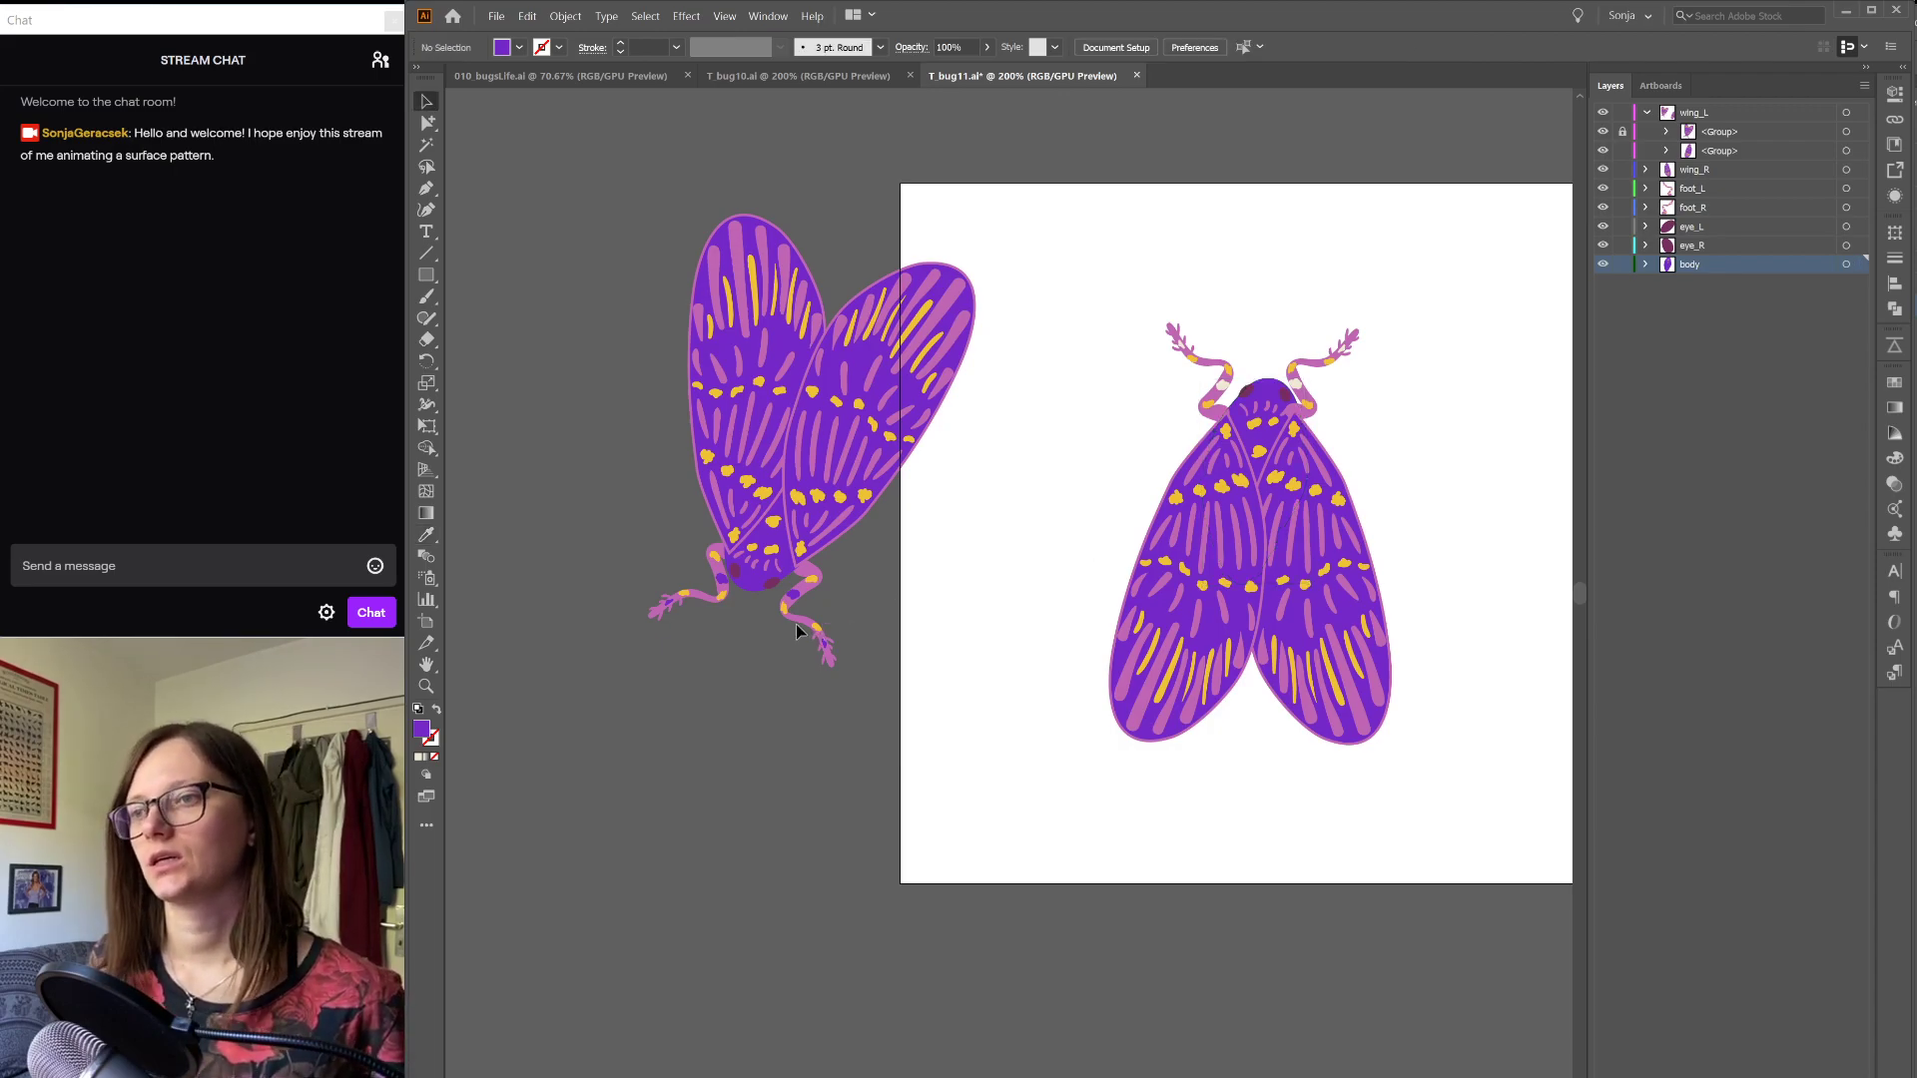
# Step: Select the cream bands on foot_L and foot_R and recolour them with the purple sampled from the reference moth's leg
pyautogui.press('a')
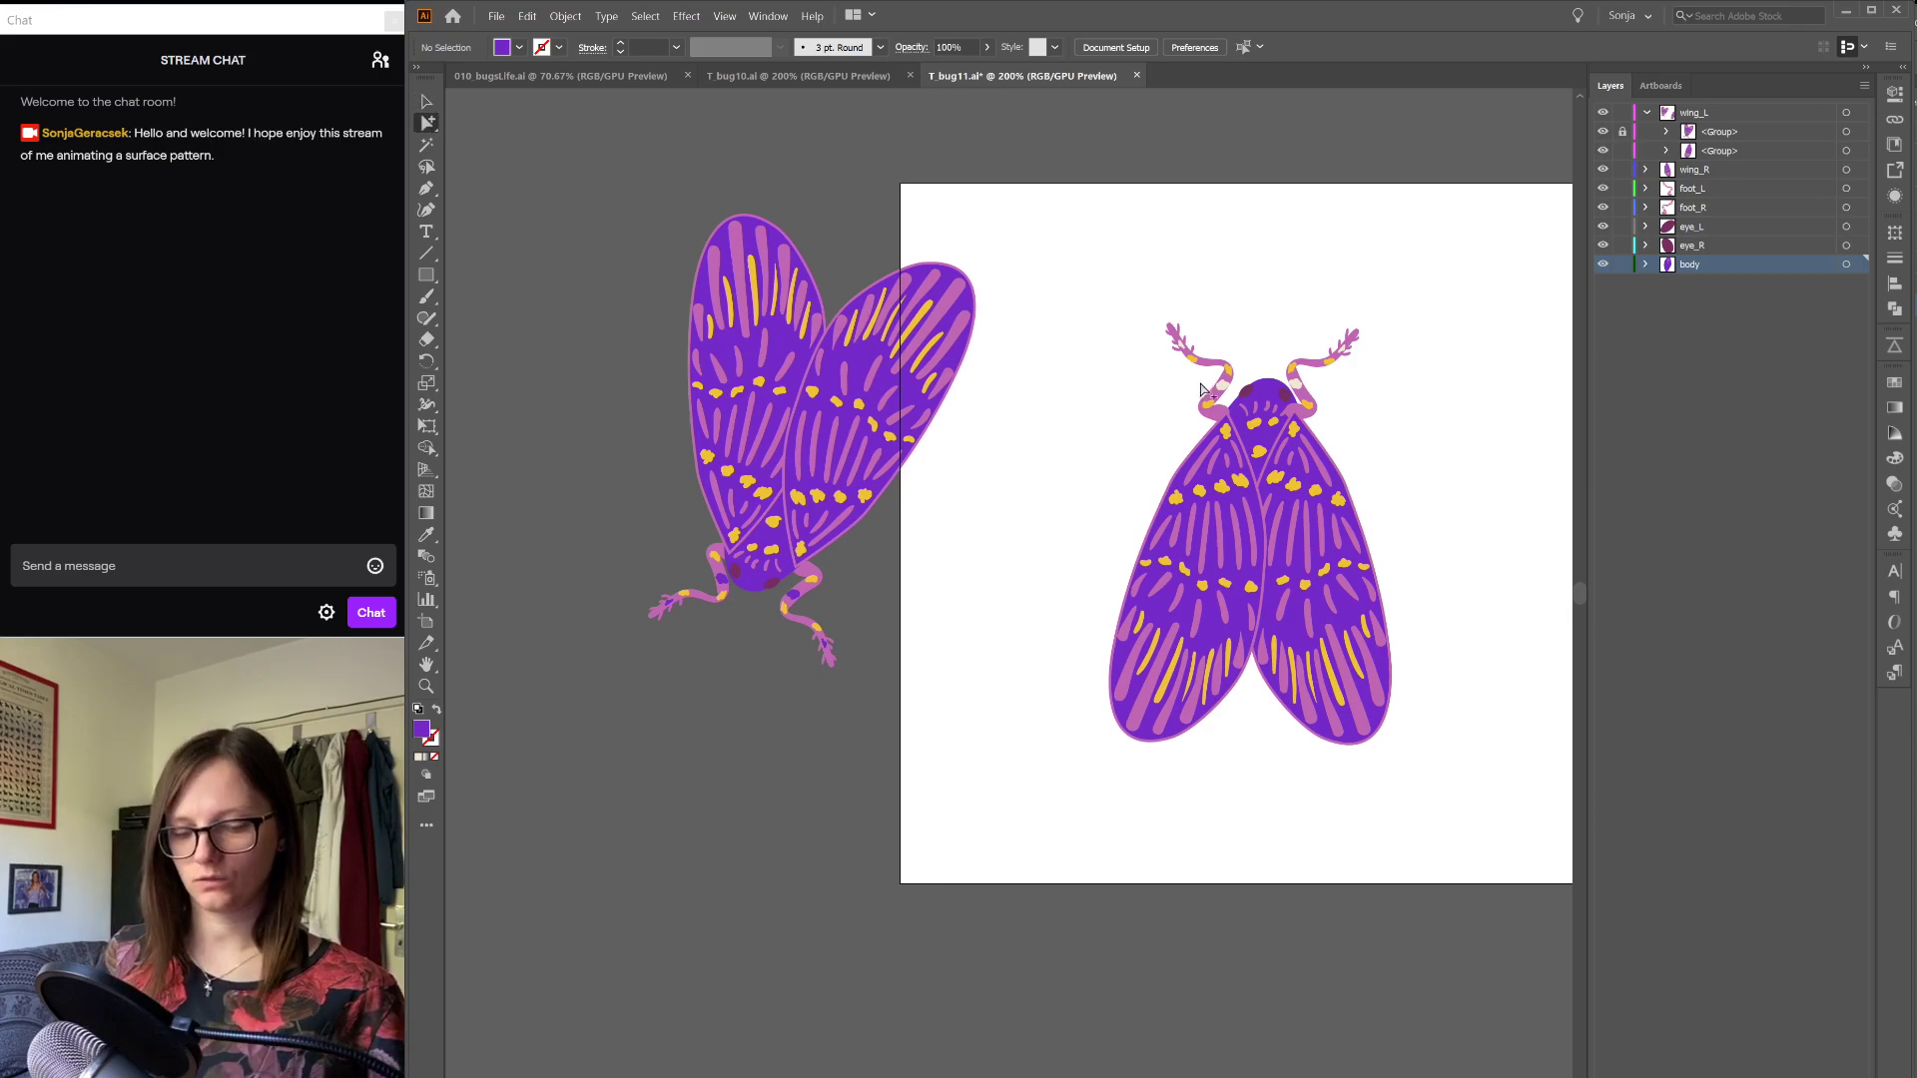
pyautogui.click(1224, 385)
pyautogui.keyDown('shift'); pyautogui.click(1303, 384); pyautogui.keyUp('shift')
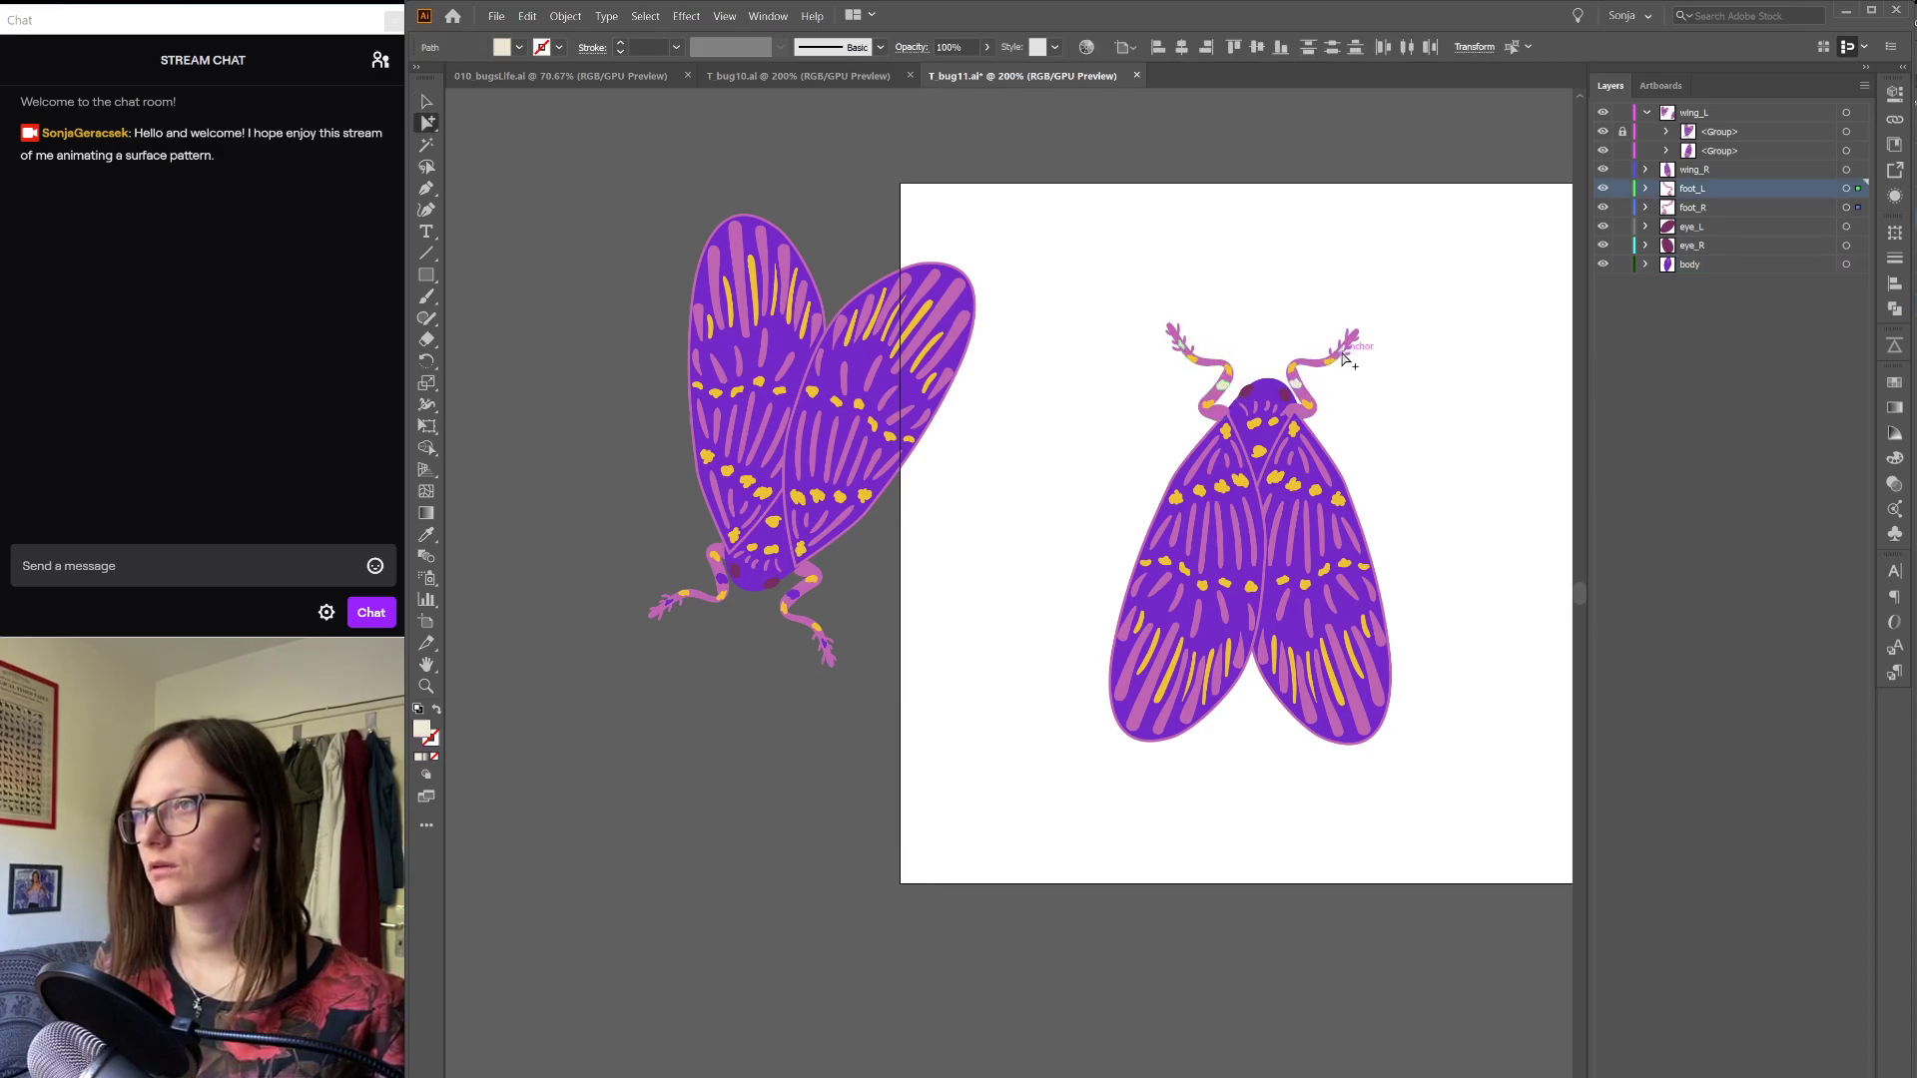
pyautogui.press('i')
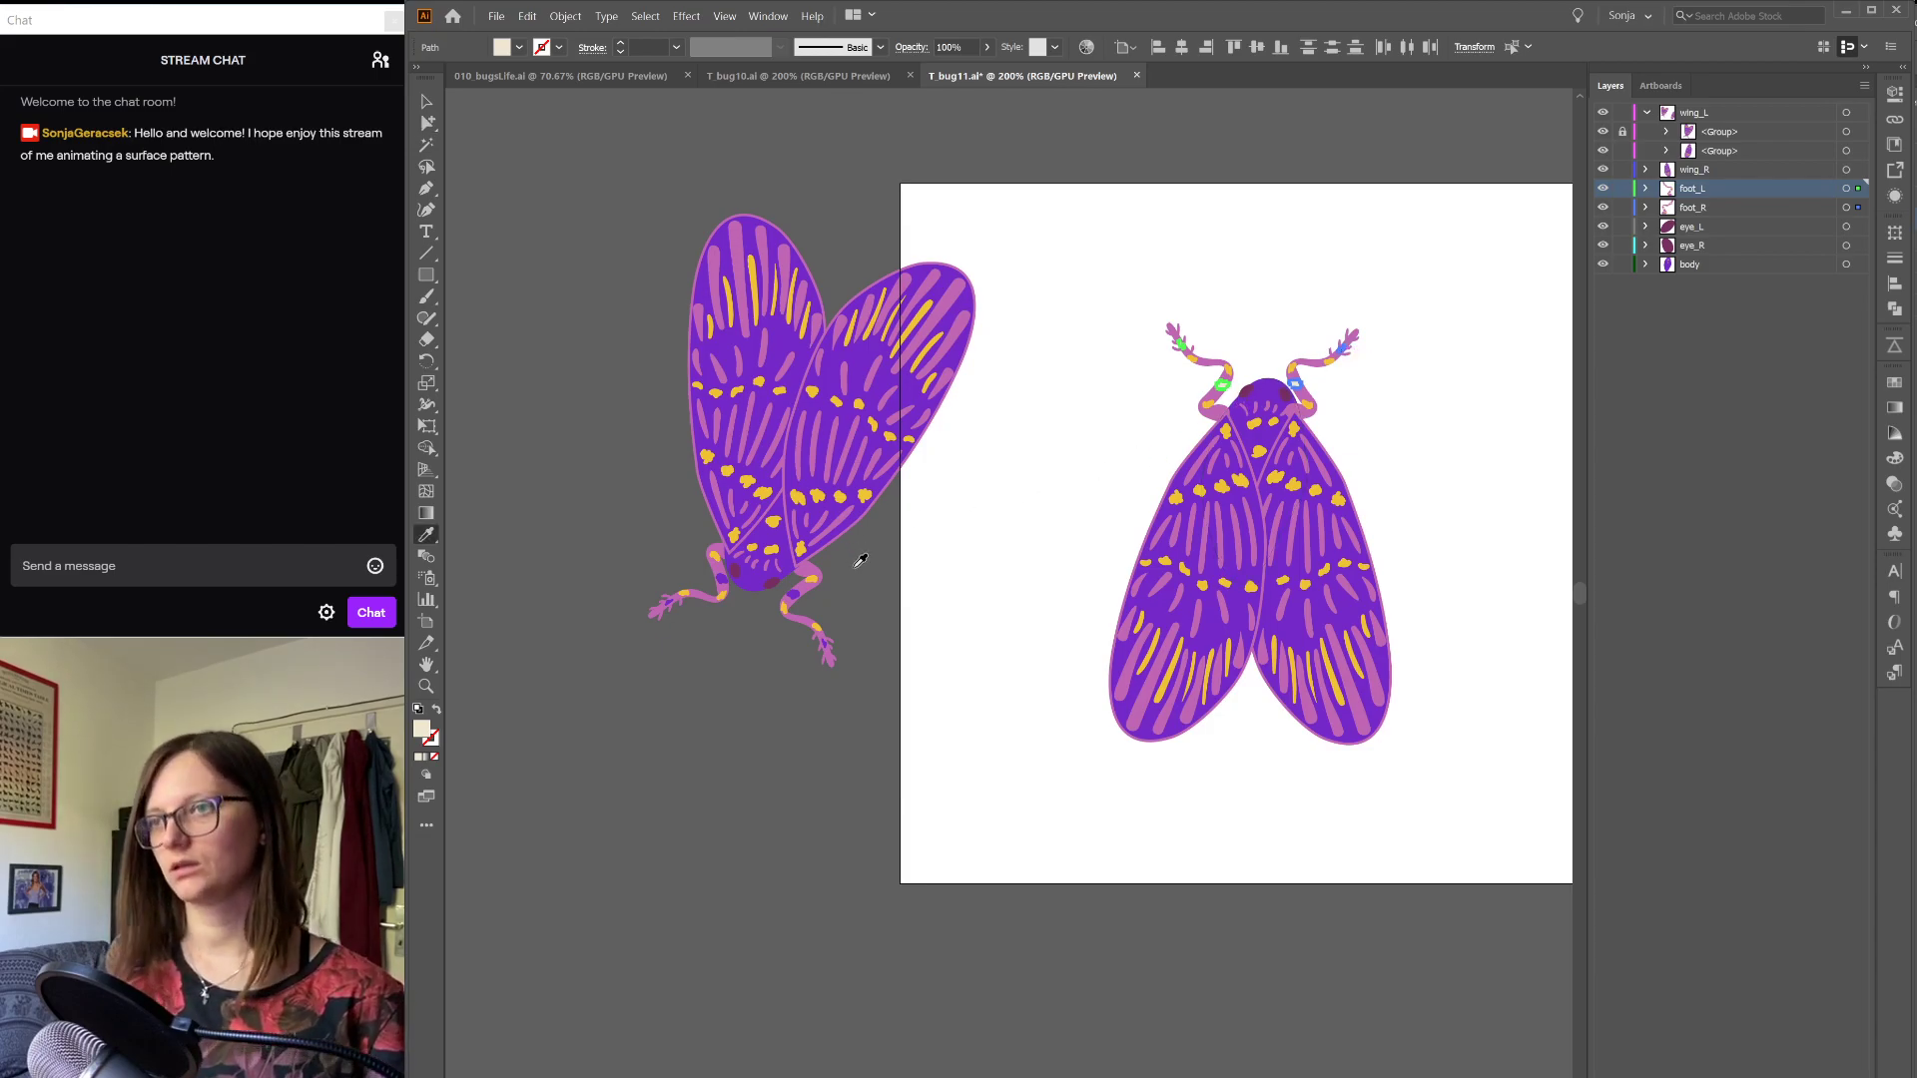
pyautogui.click(800, 589)
pyautogui.press('v')
pyautogui.click(1031, 532)
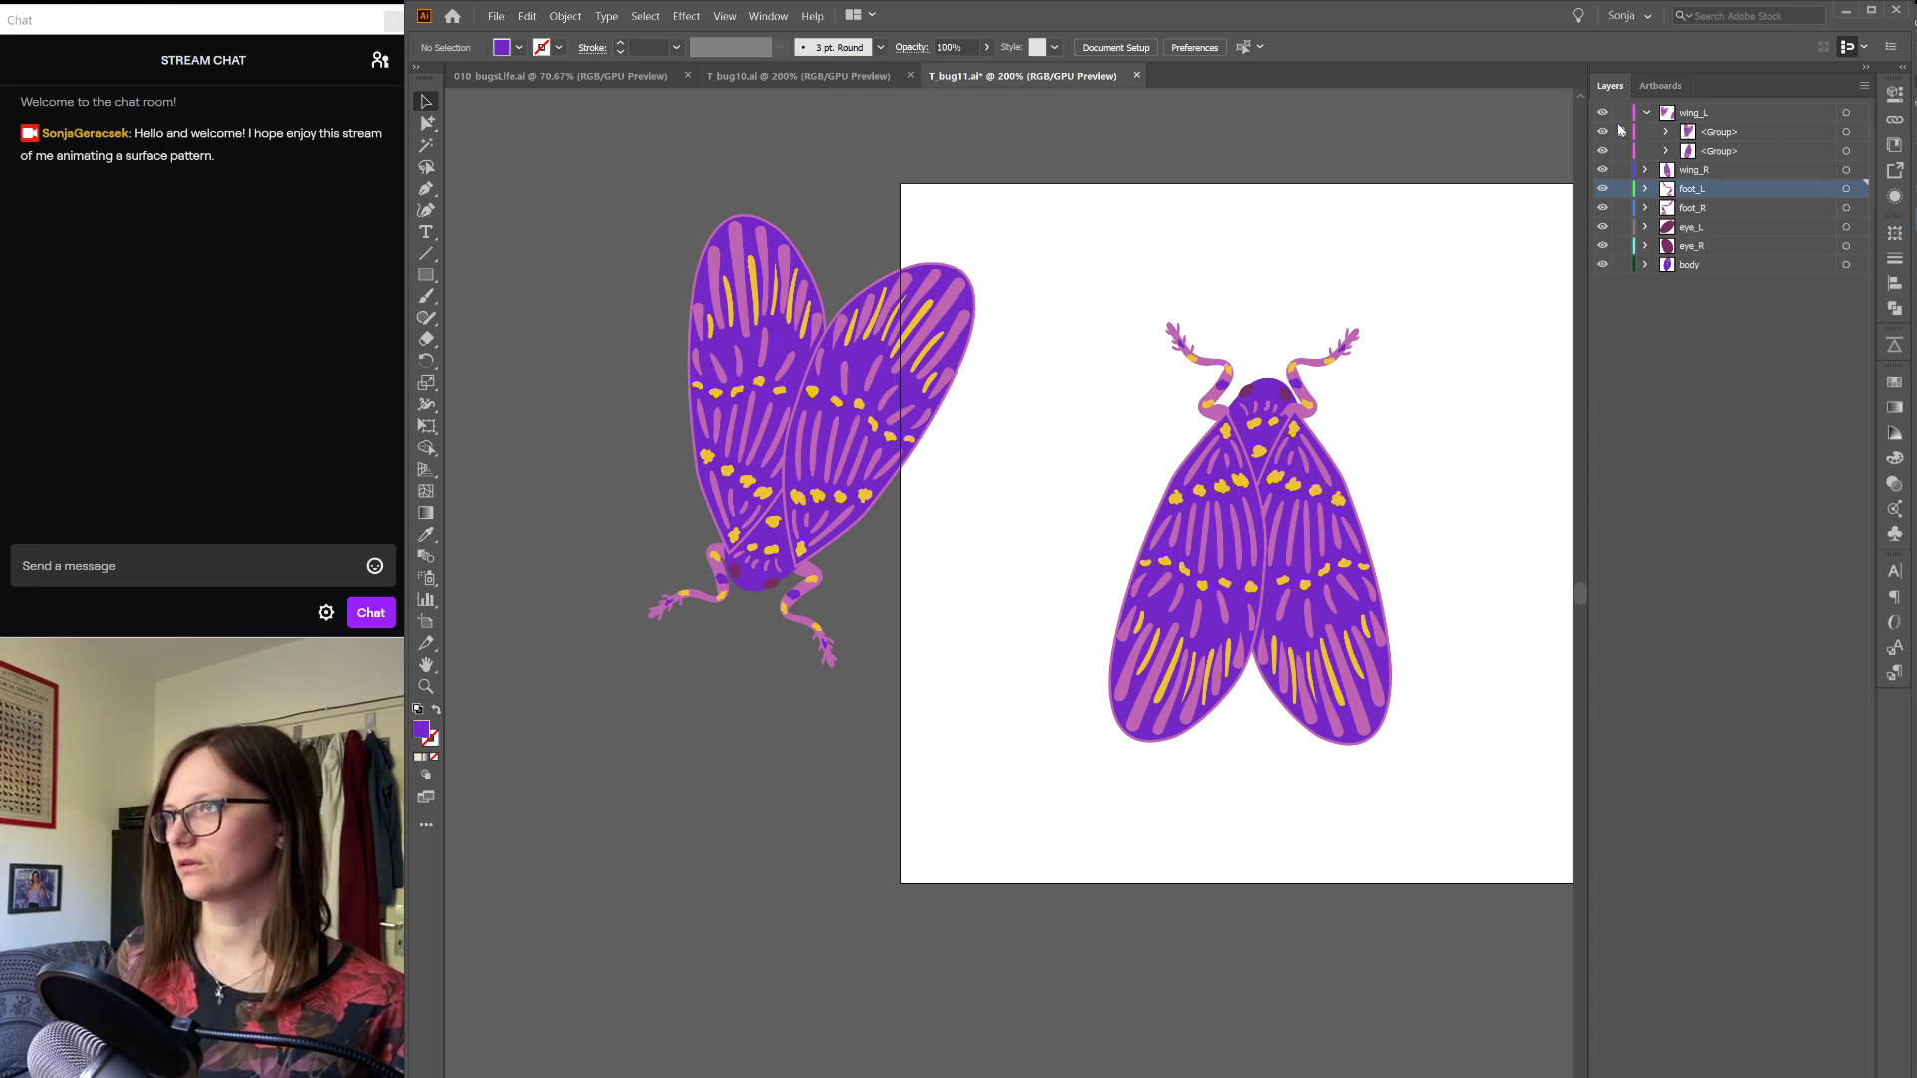
# Step: Unlock and delete the pasted reference moth, then save T_bug11.ai
pyautogui.click(759, 459)
pyautogui.press('Delete')
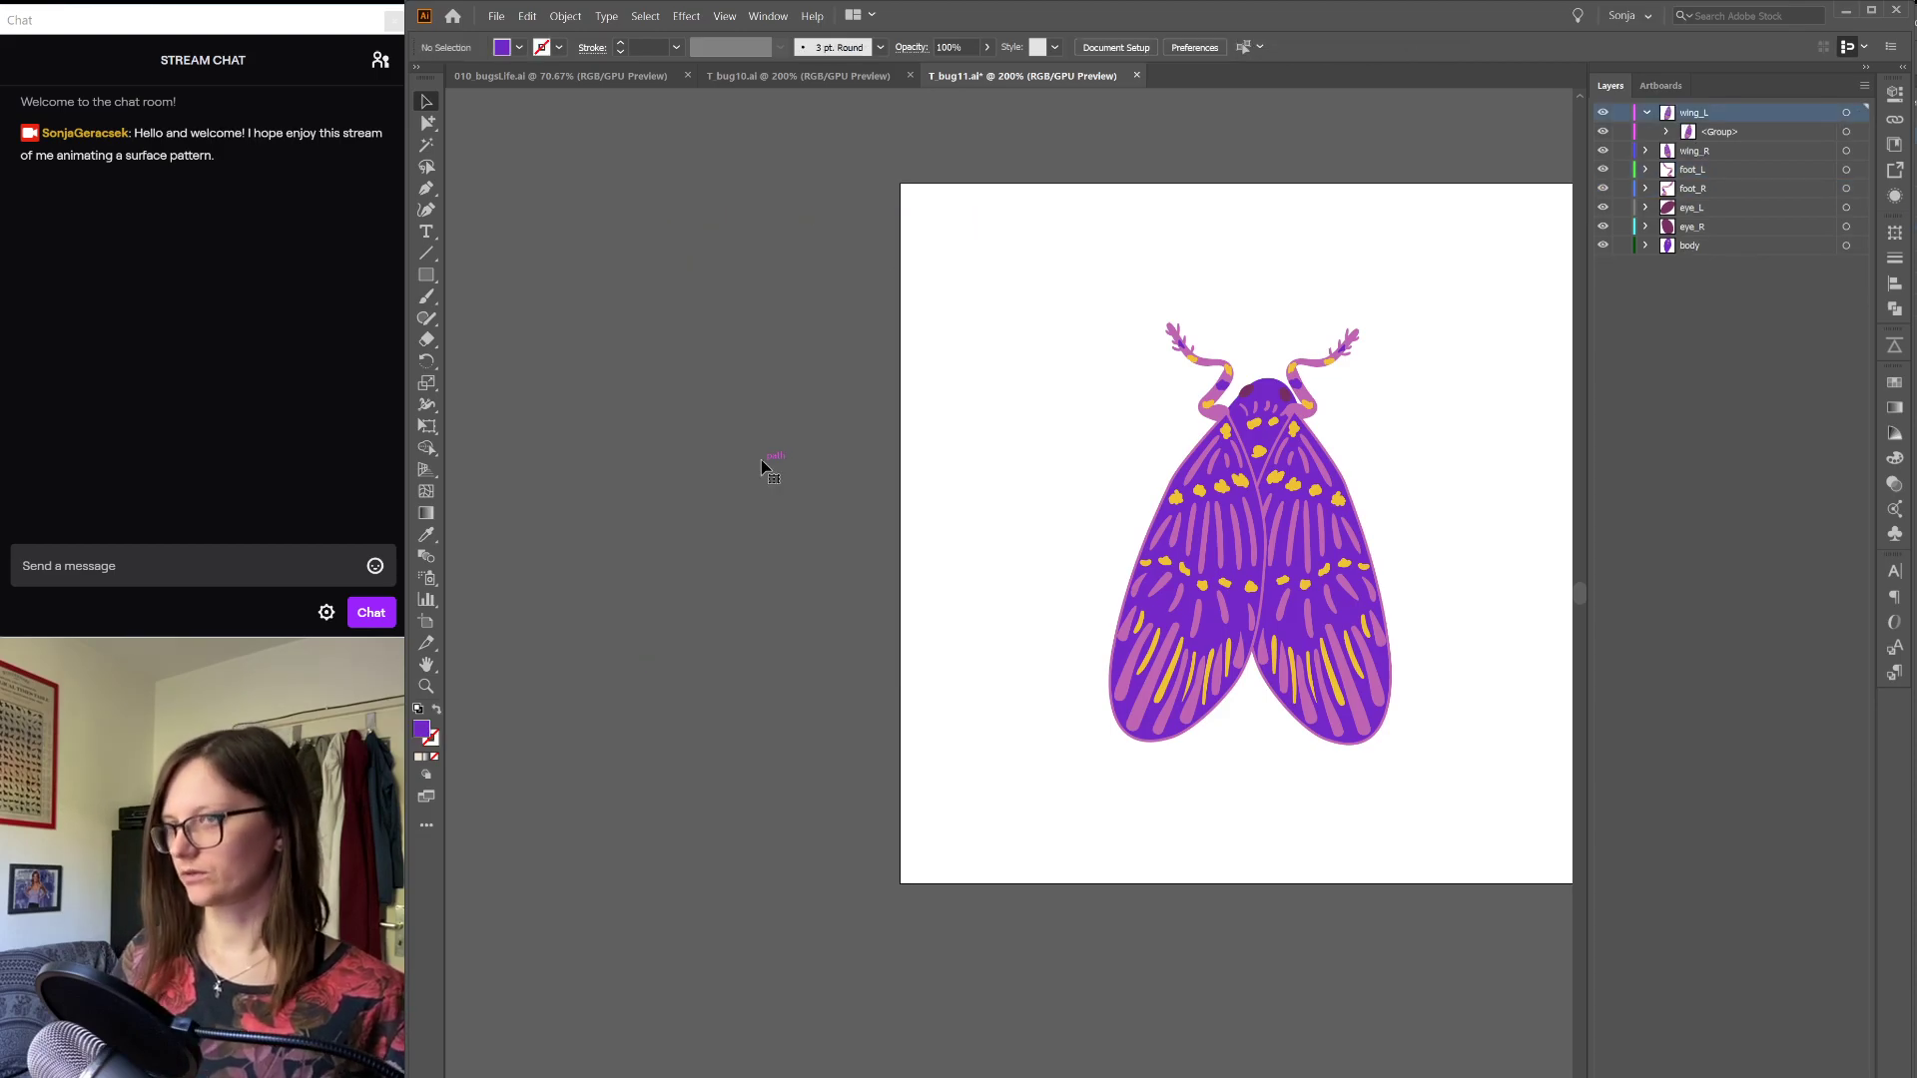
pyautogui.hotkey('ctrl', 's')
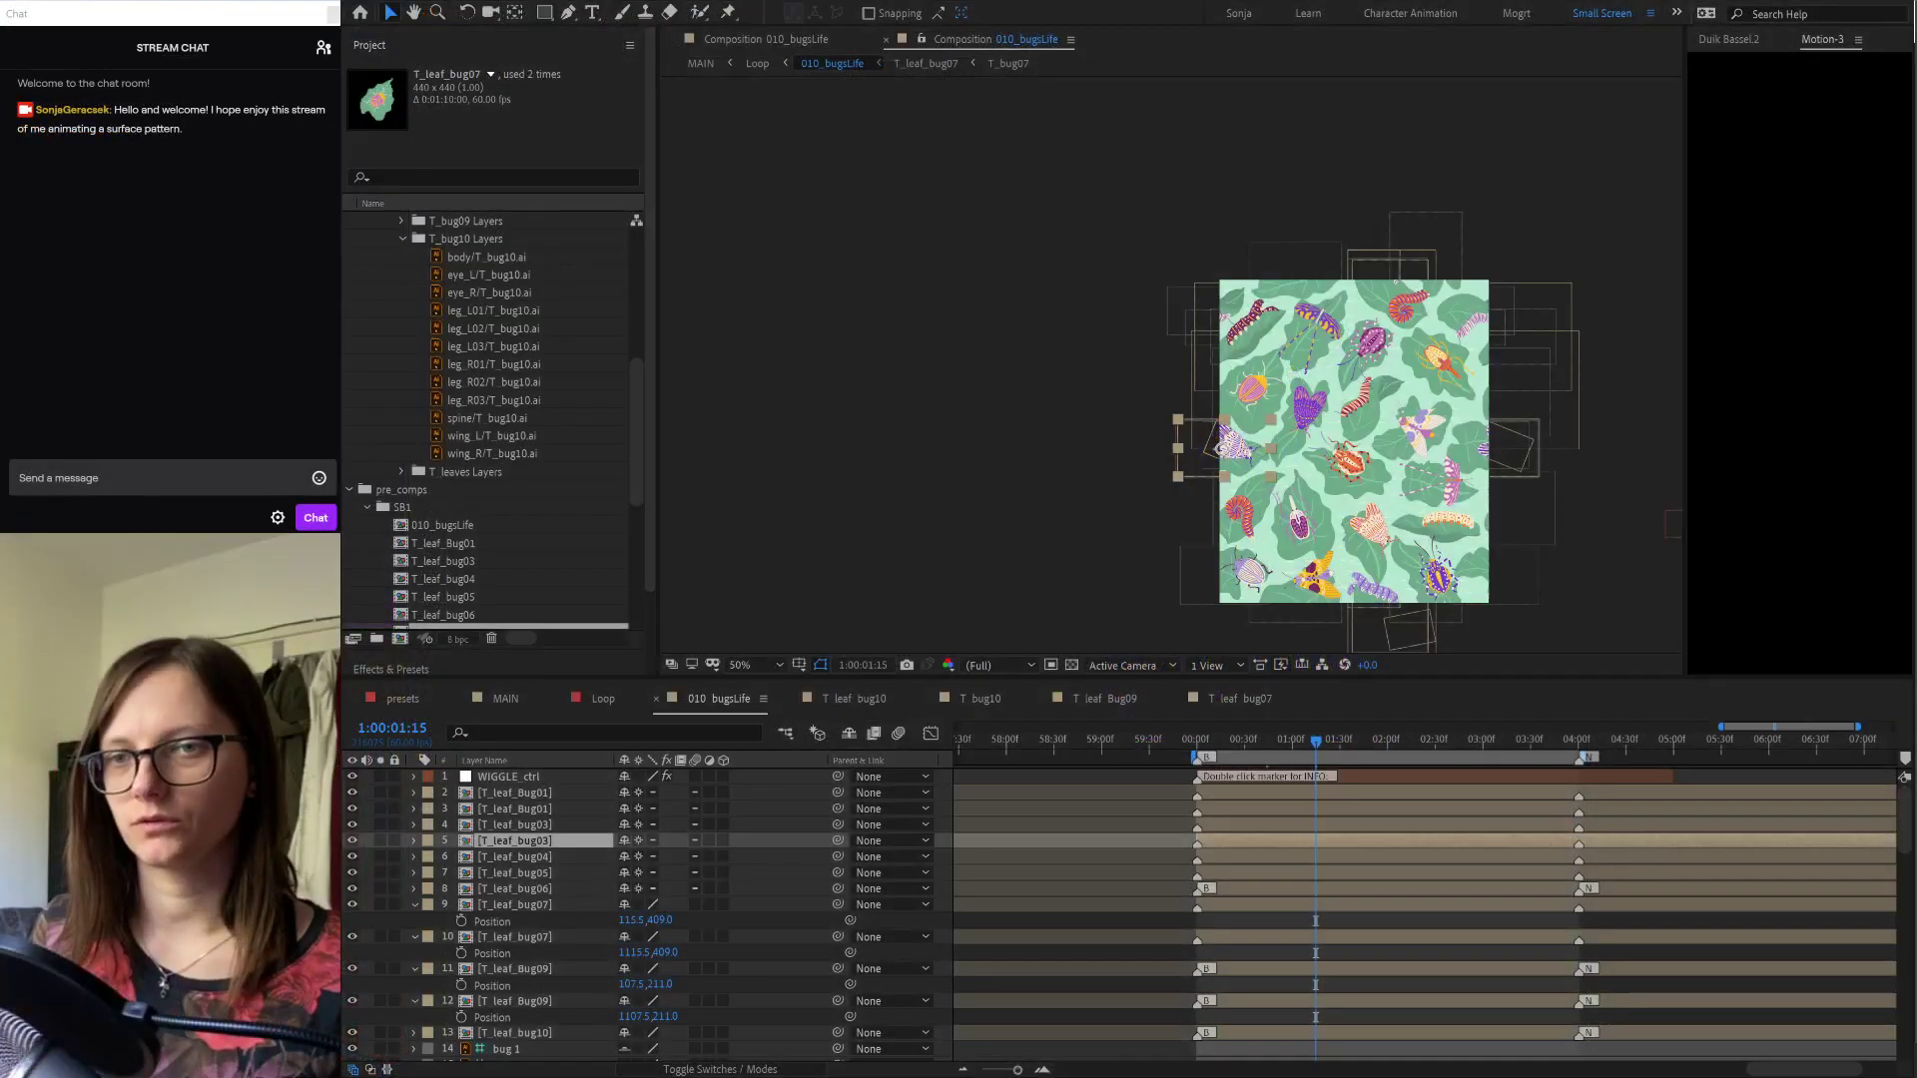
# Step: File the imported T_bug11 composition under the templates comps folder and the T_bug11 Layers folder under templates vectors
pyautogui.hotkey('ctrl', 'shift', 'a')
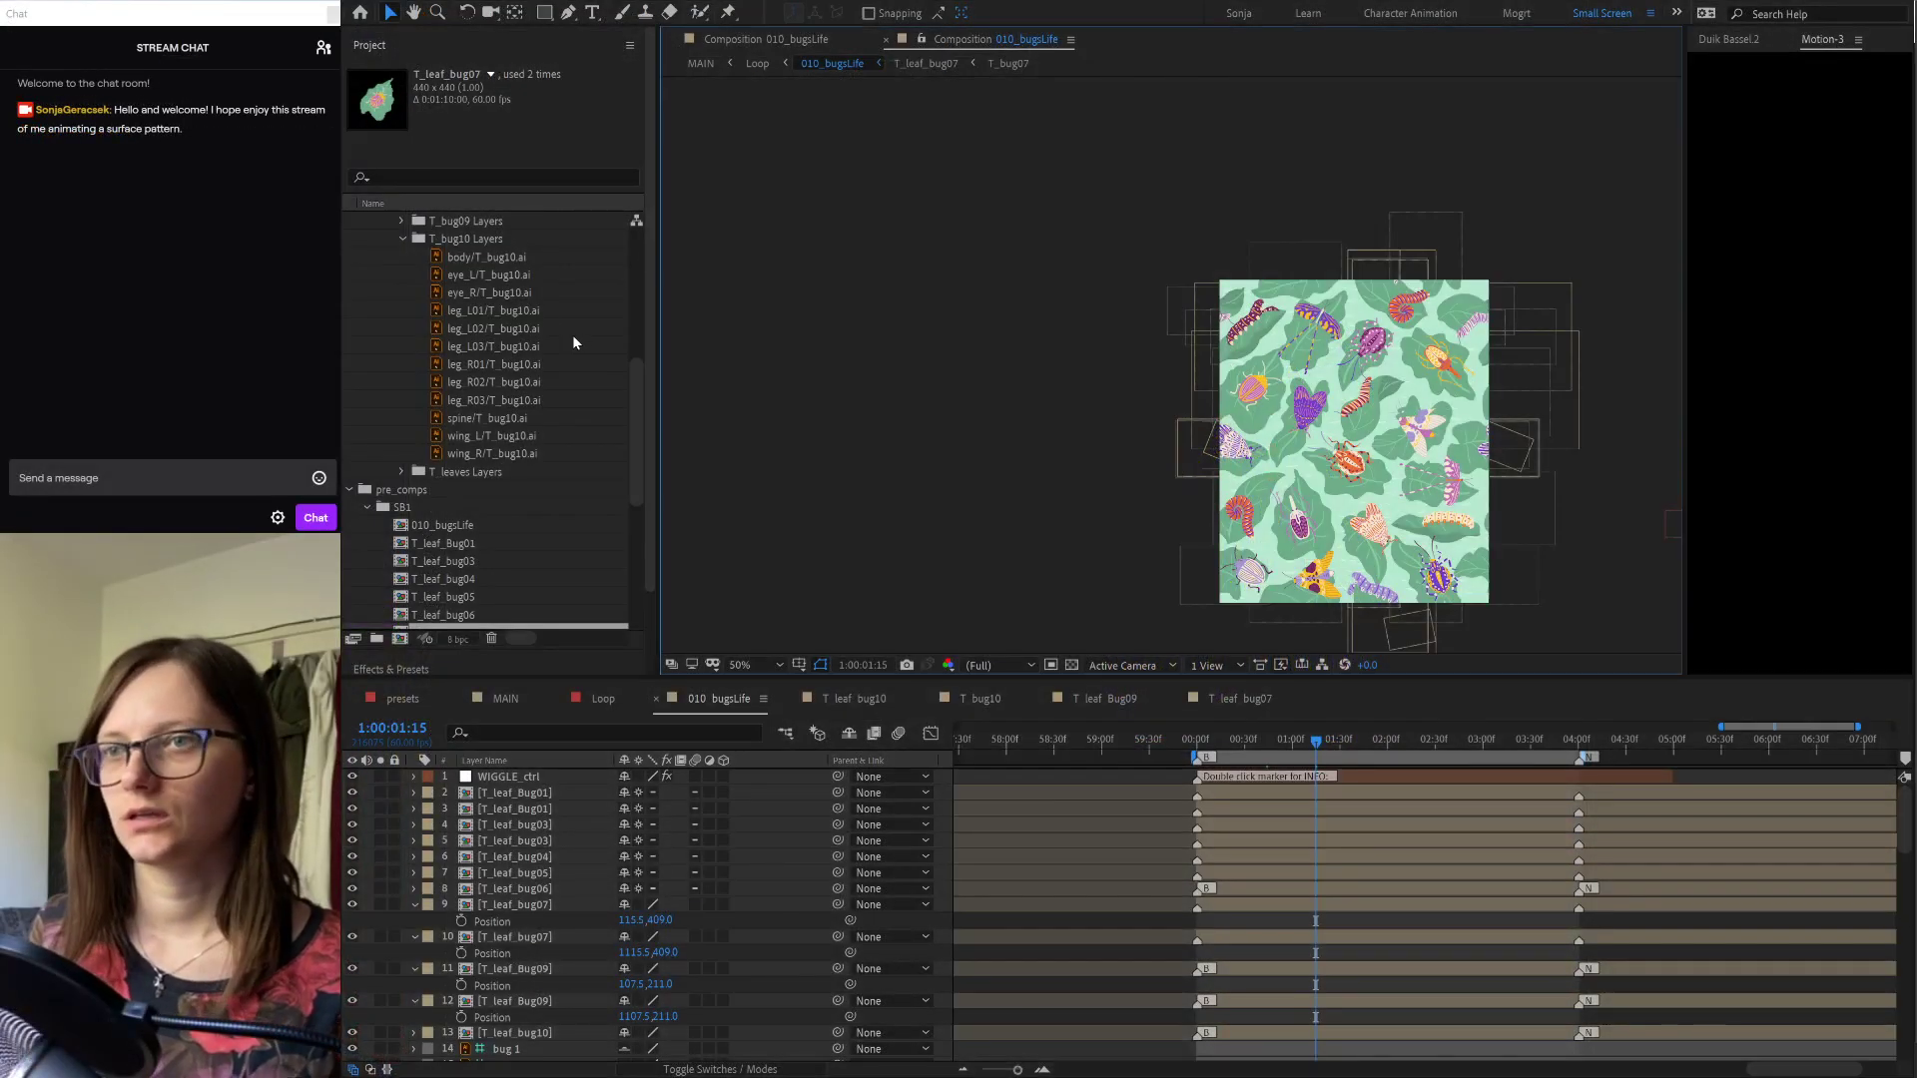
pyautogui.scroll(3, 489, 399)
pyautogui.click(401, 400)
pyautogui.scroll(2, 429, 300)
pyautogui.click(423, 260)
pyautogui.hotkey('ctrl', 'shift', 'a')
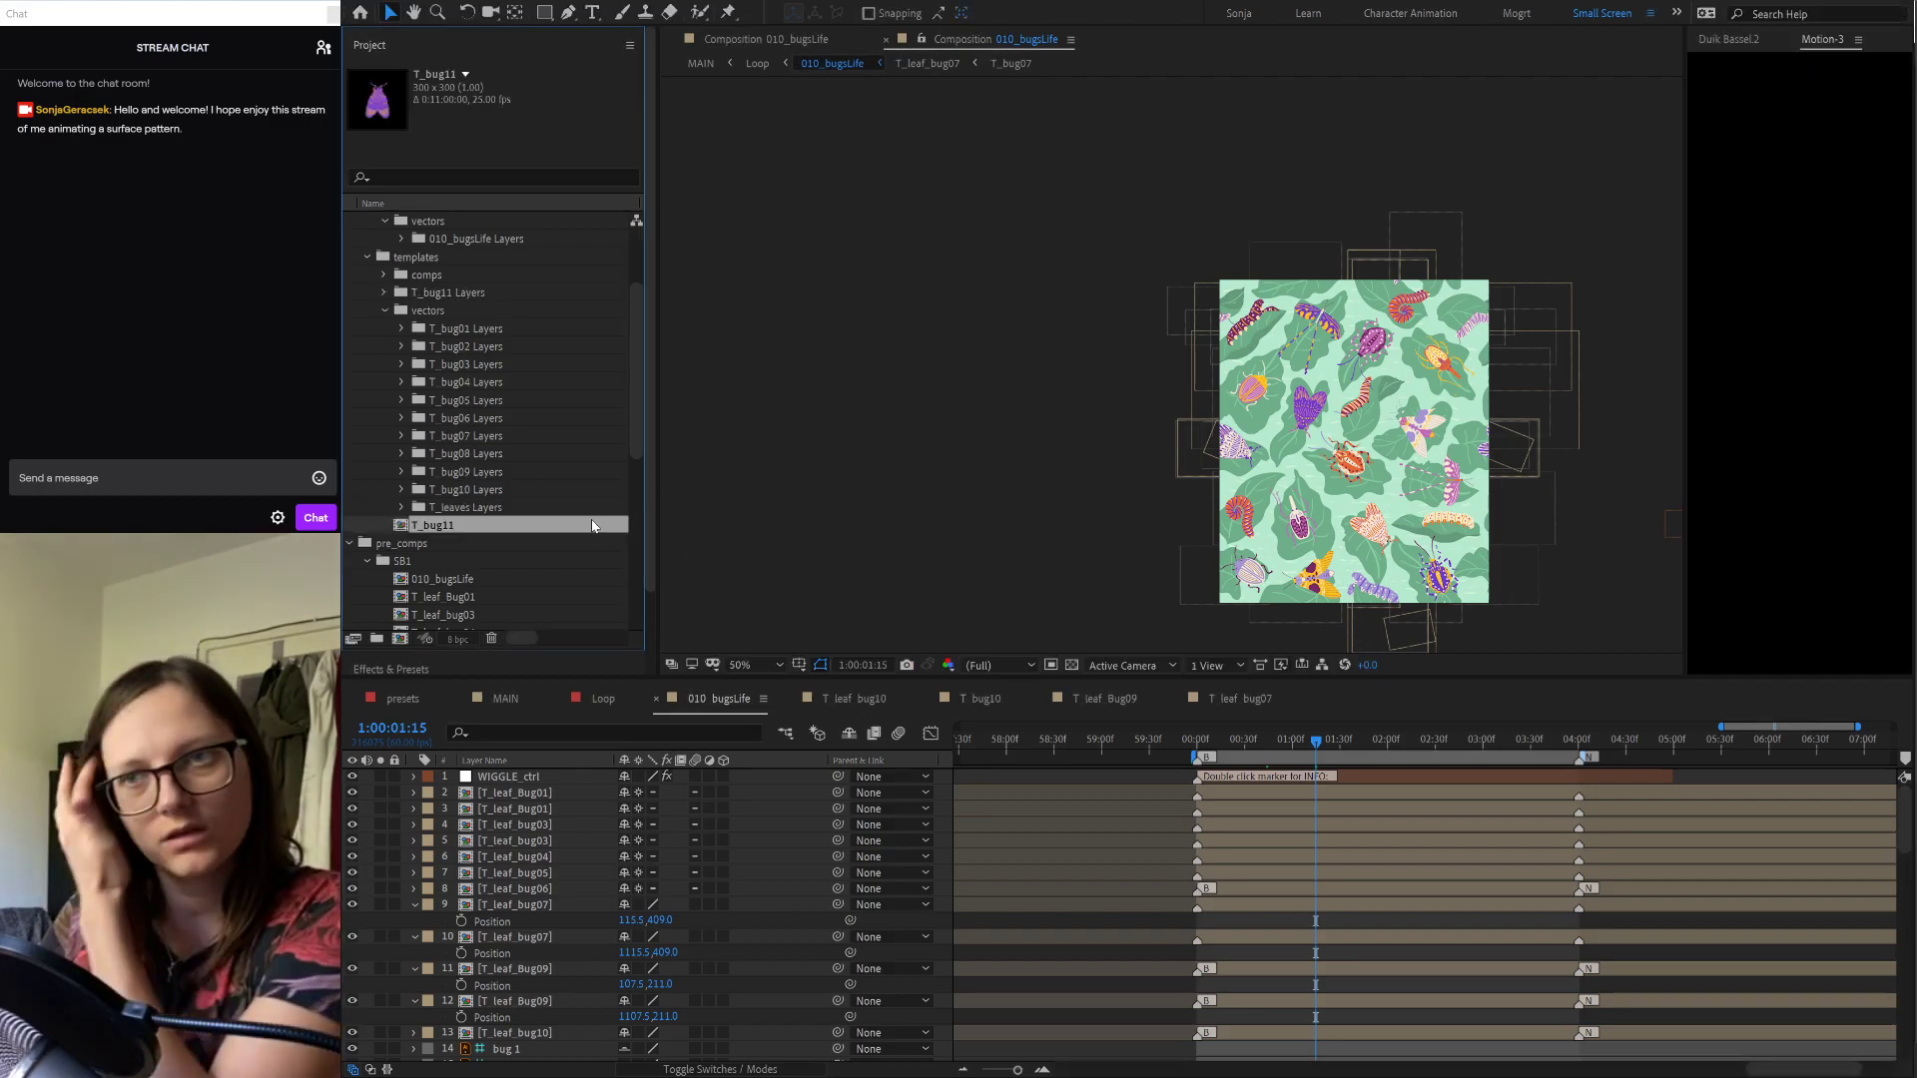
pyautogui.moveTo(414, 526); pyautogui.dragTo(480, 321)
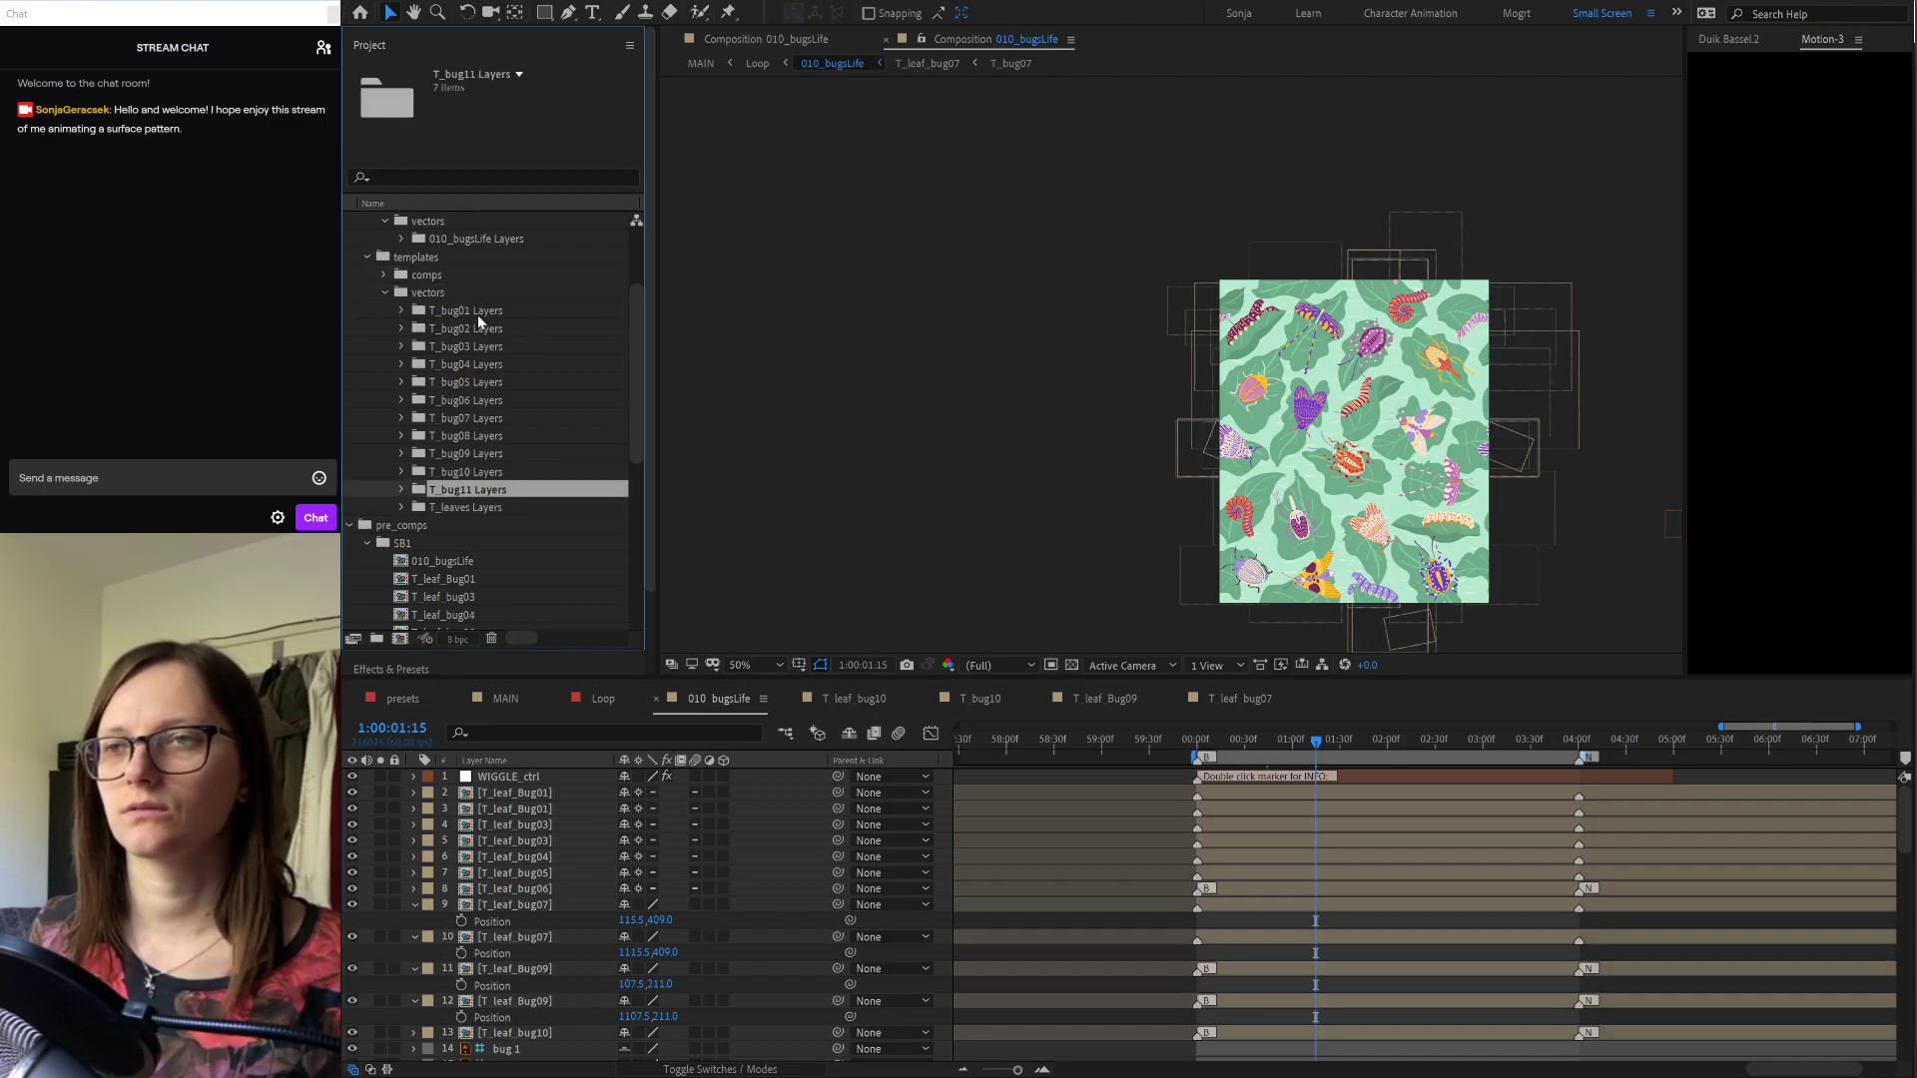
# Step: Duplicate the T_bug03 composition in the pre_comps templates folder and name the copy T_bug11
pyautogui.click(512, 561)
pyautogui.scroll(-5, 539, 560)
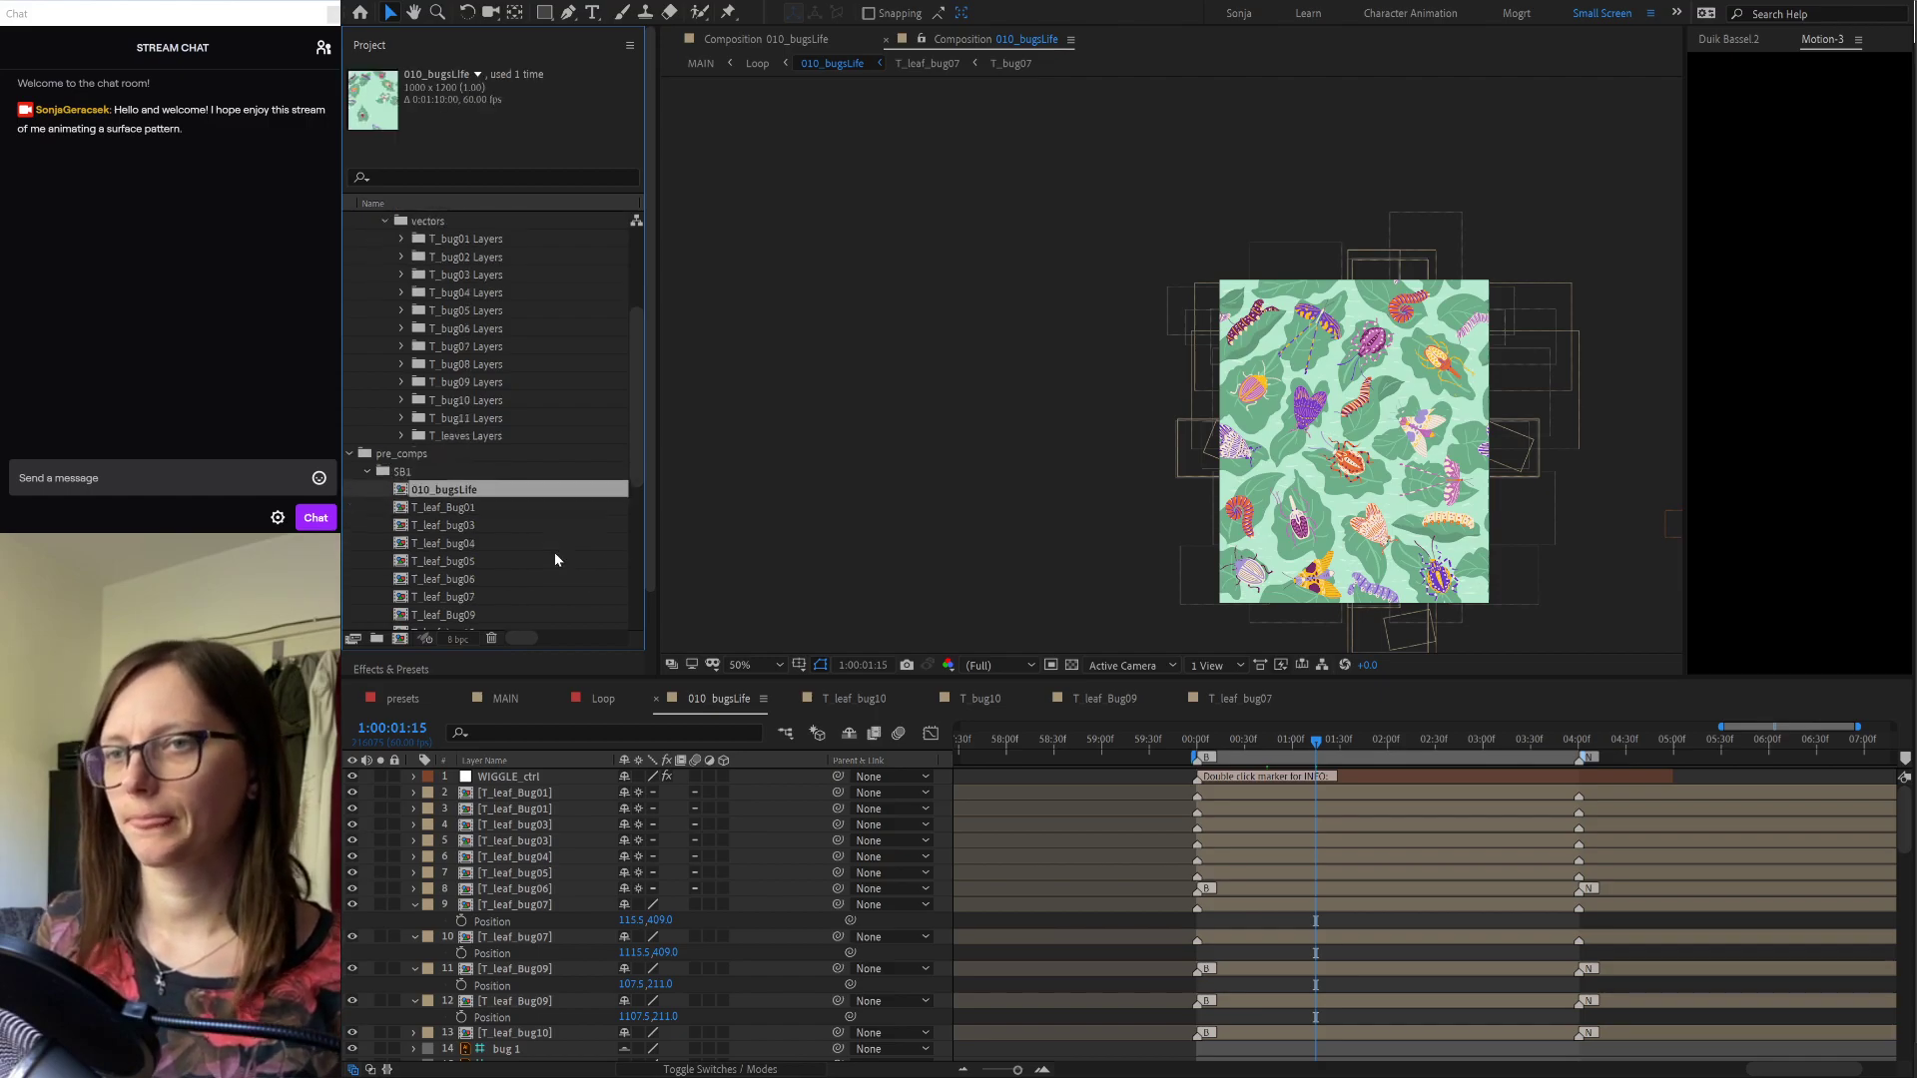
pyautogui.scroll(-2, 499, 544)
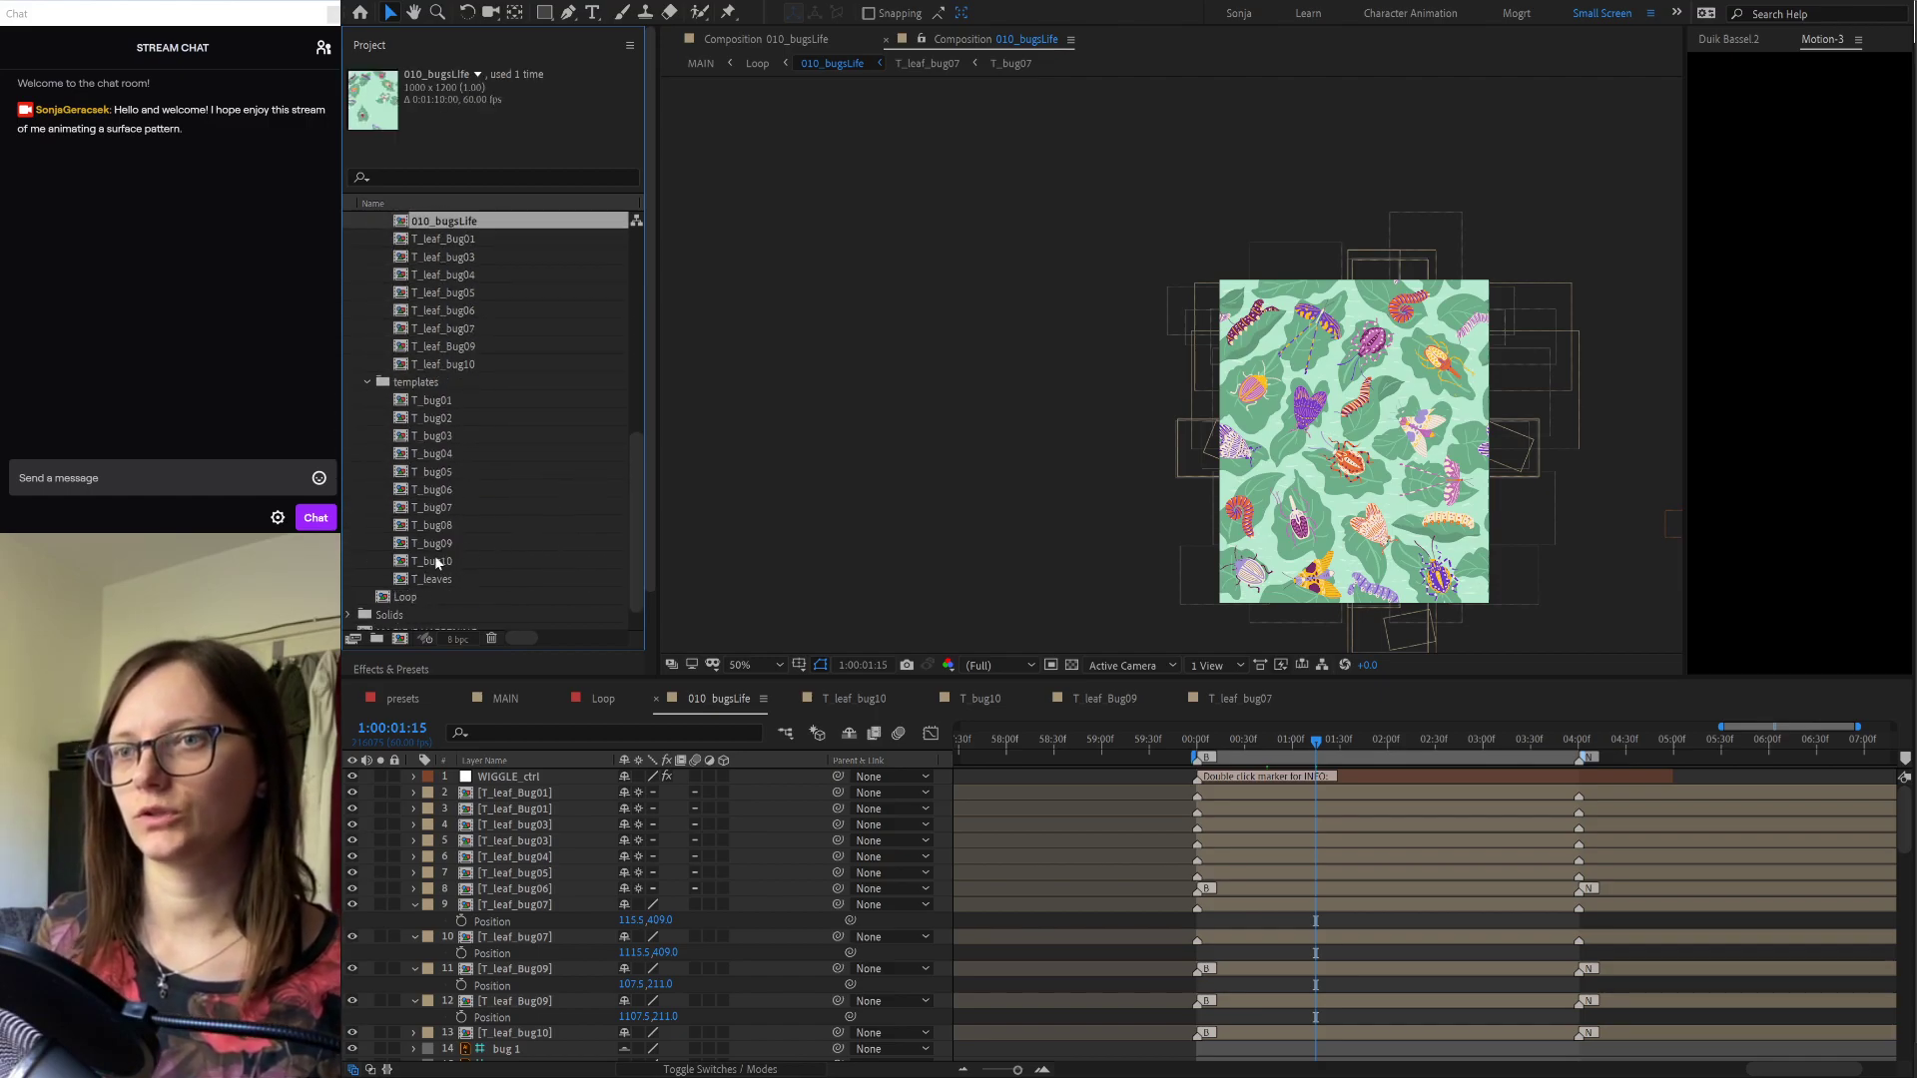
pyautogui.click(435, 439)
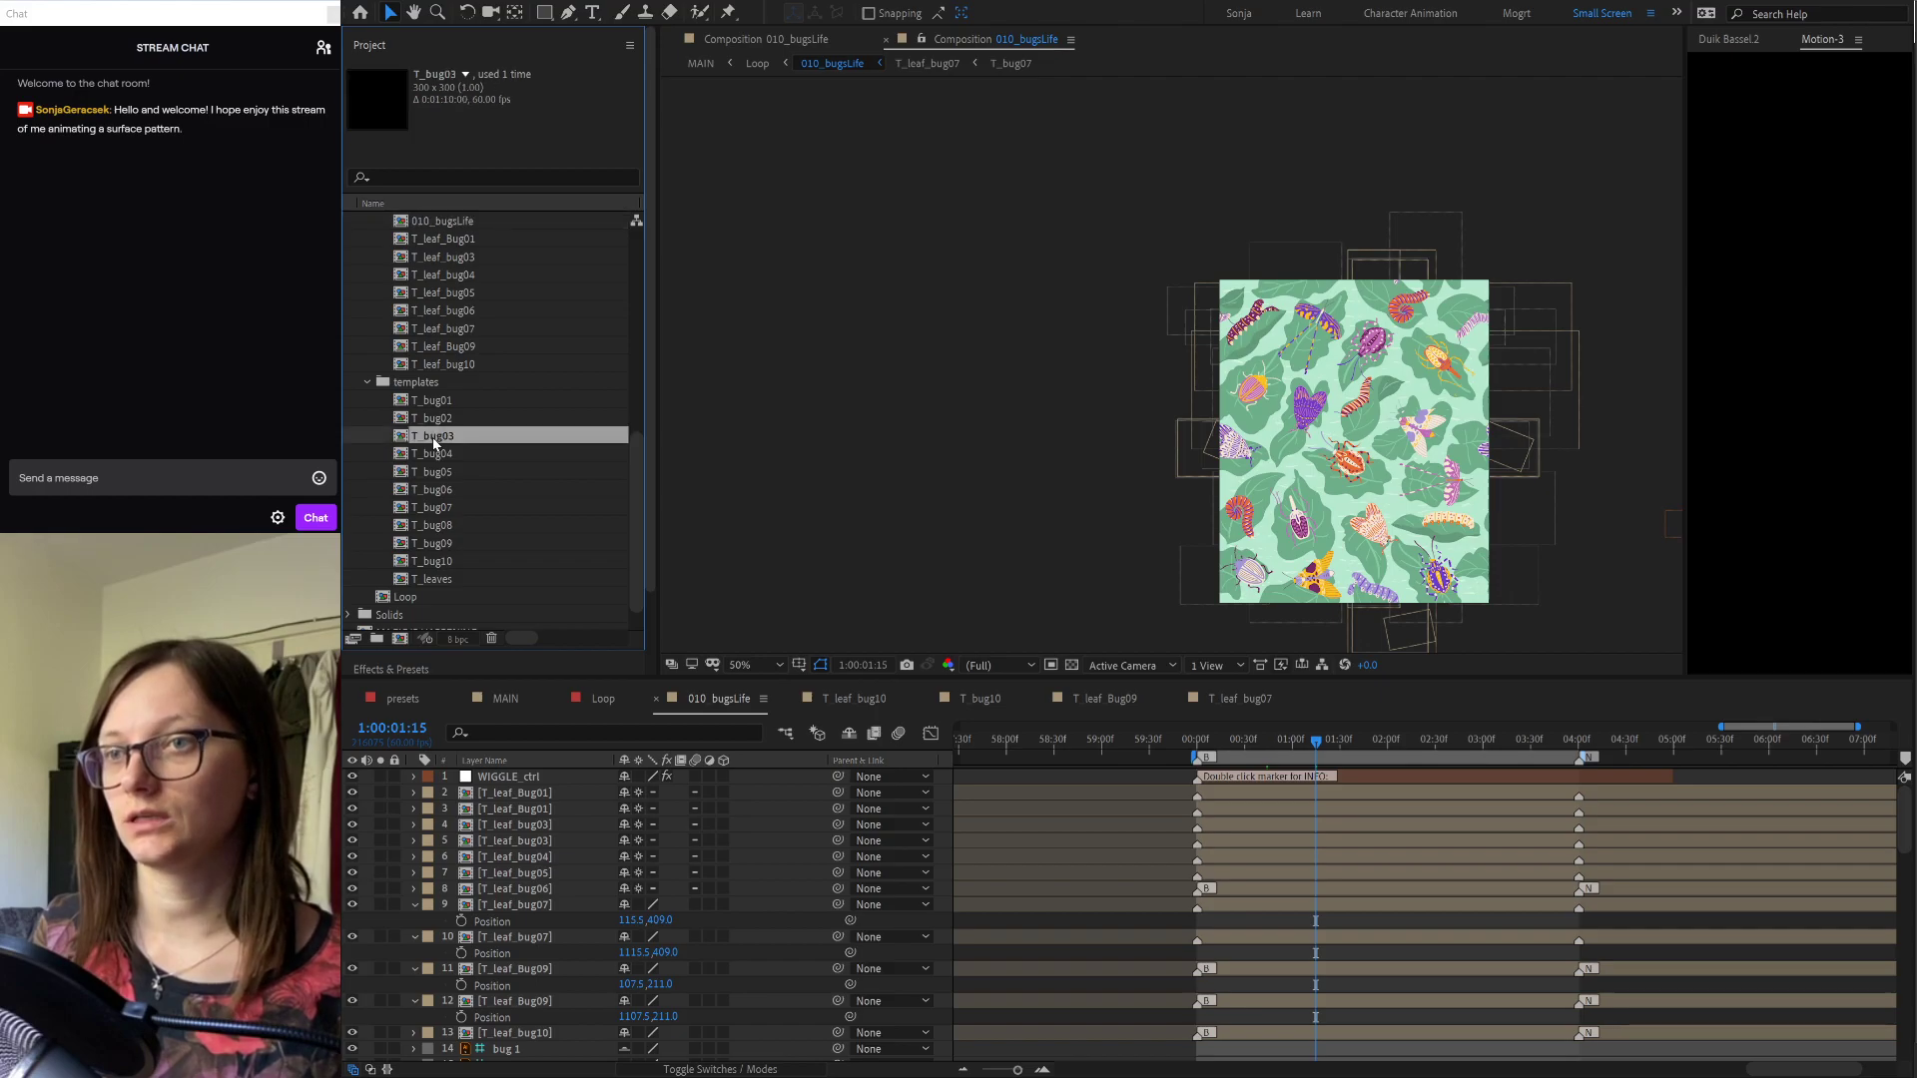
pyautogui.hotkey('ctrl', 'd')
pyautogui.press('Return')
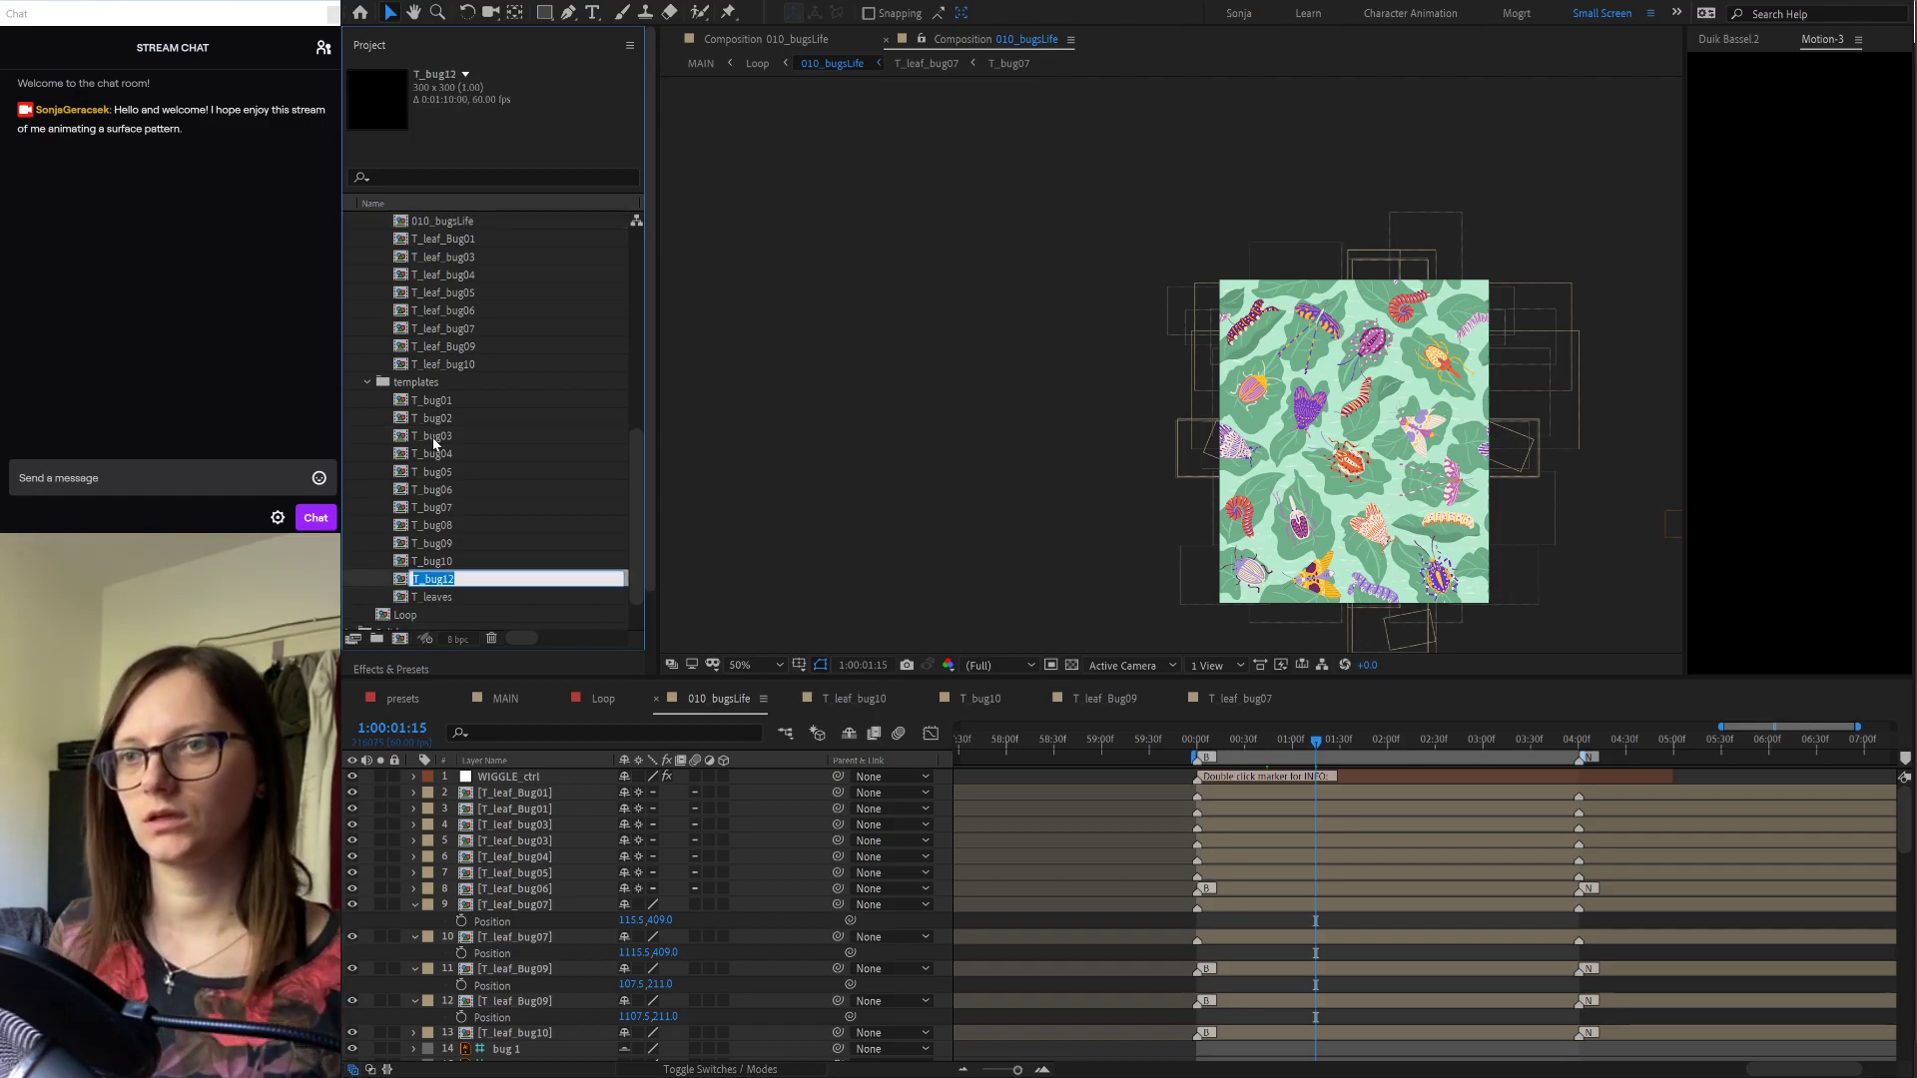
pyautogui.write('1')
pyautogui.press('Return')
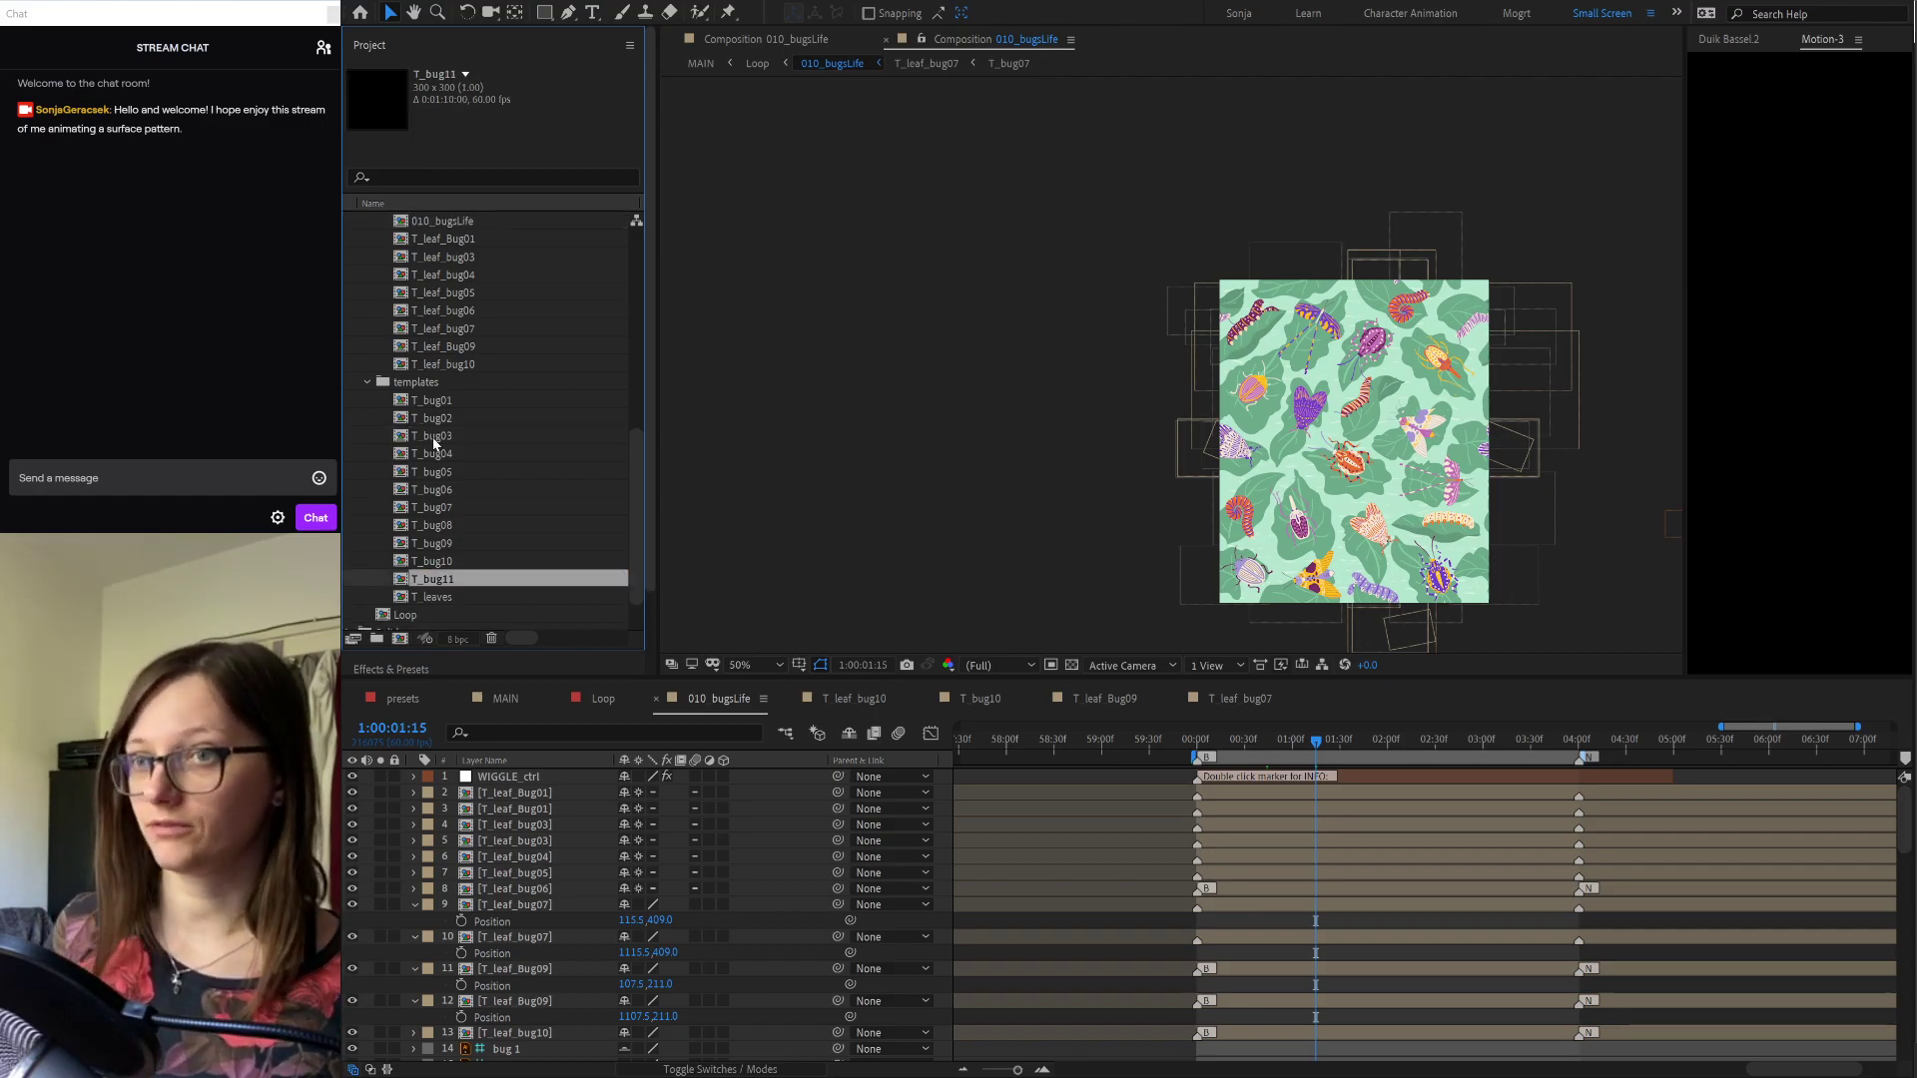
# Step: Duplicate the T_leaf_bug10 composition and name the copy T_leaf_bug11
pyautogui.click(465, 366)
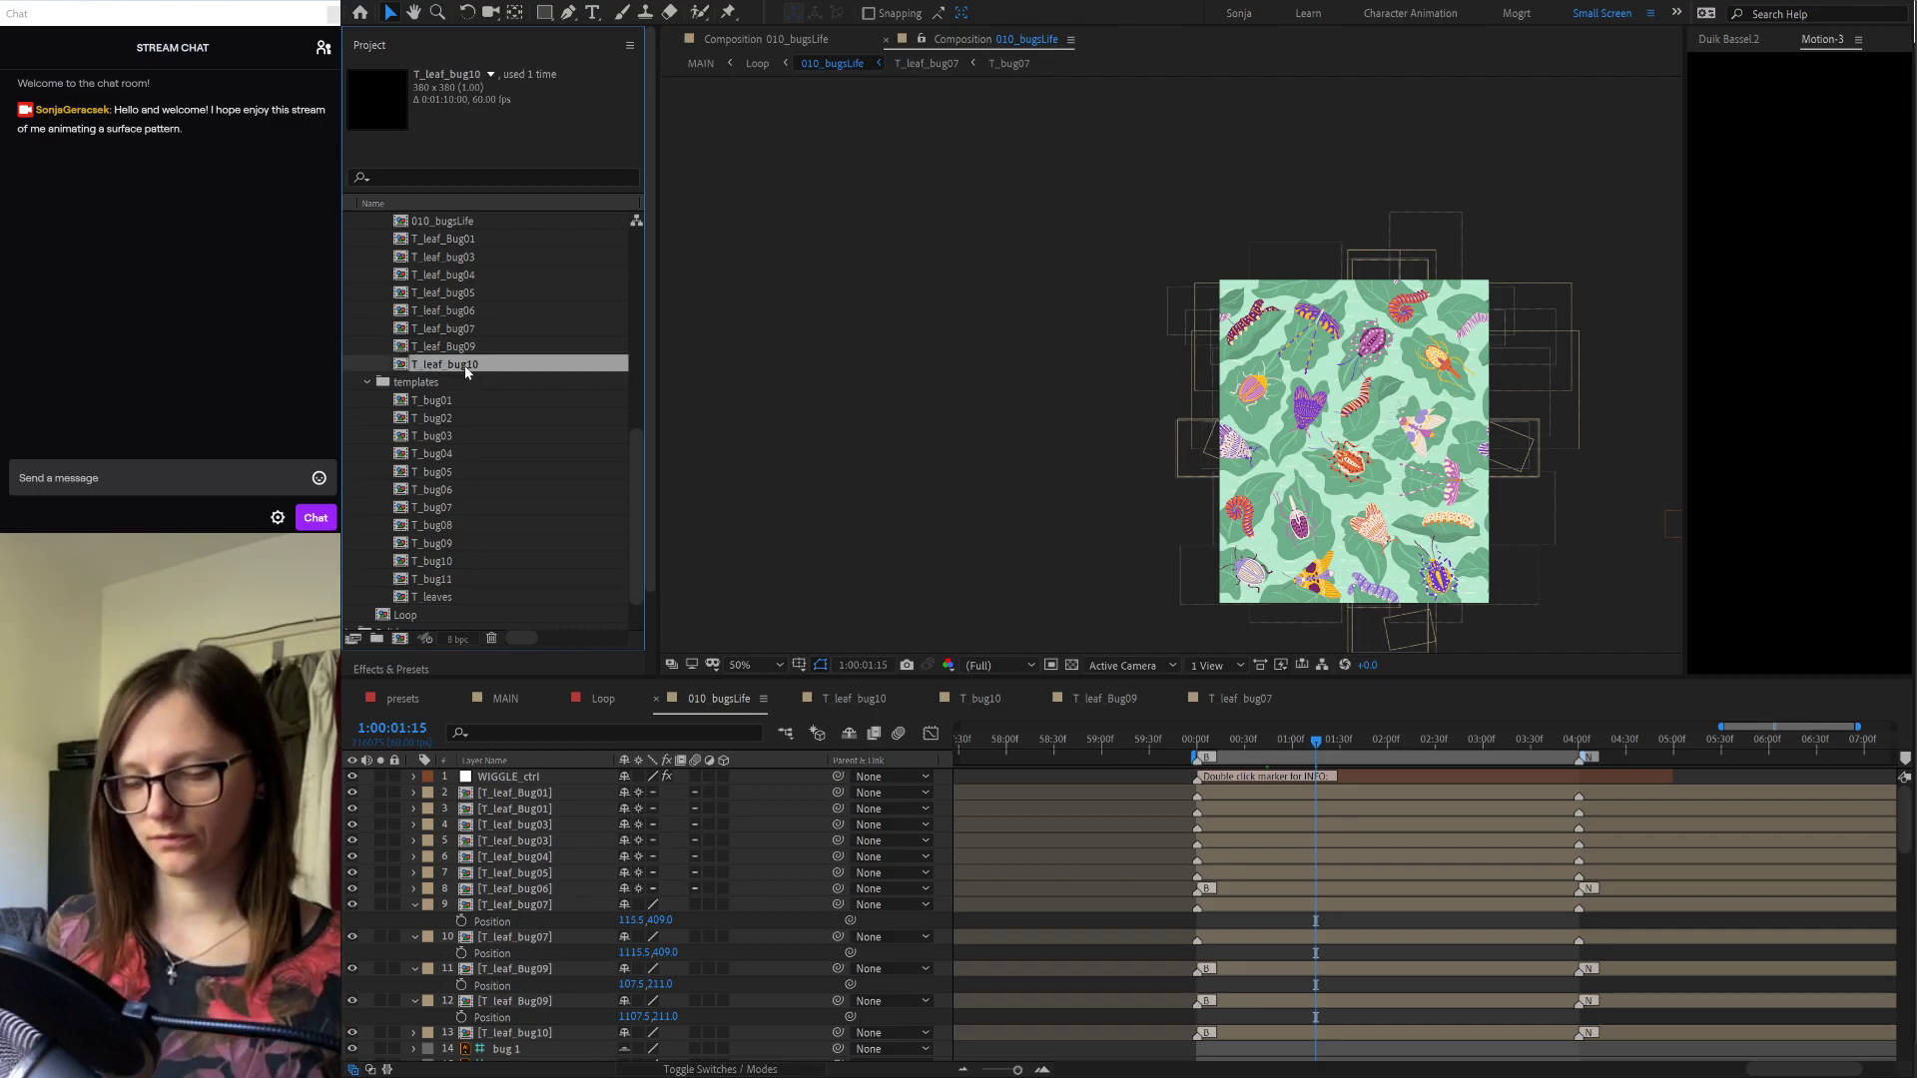
pyautogui.hotkey('ctrl', 'd')
pyautogui.press('Return')
pyautogui.press('Right')
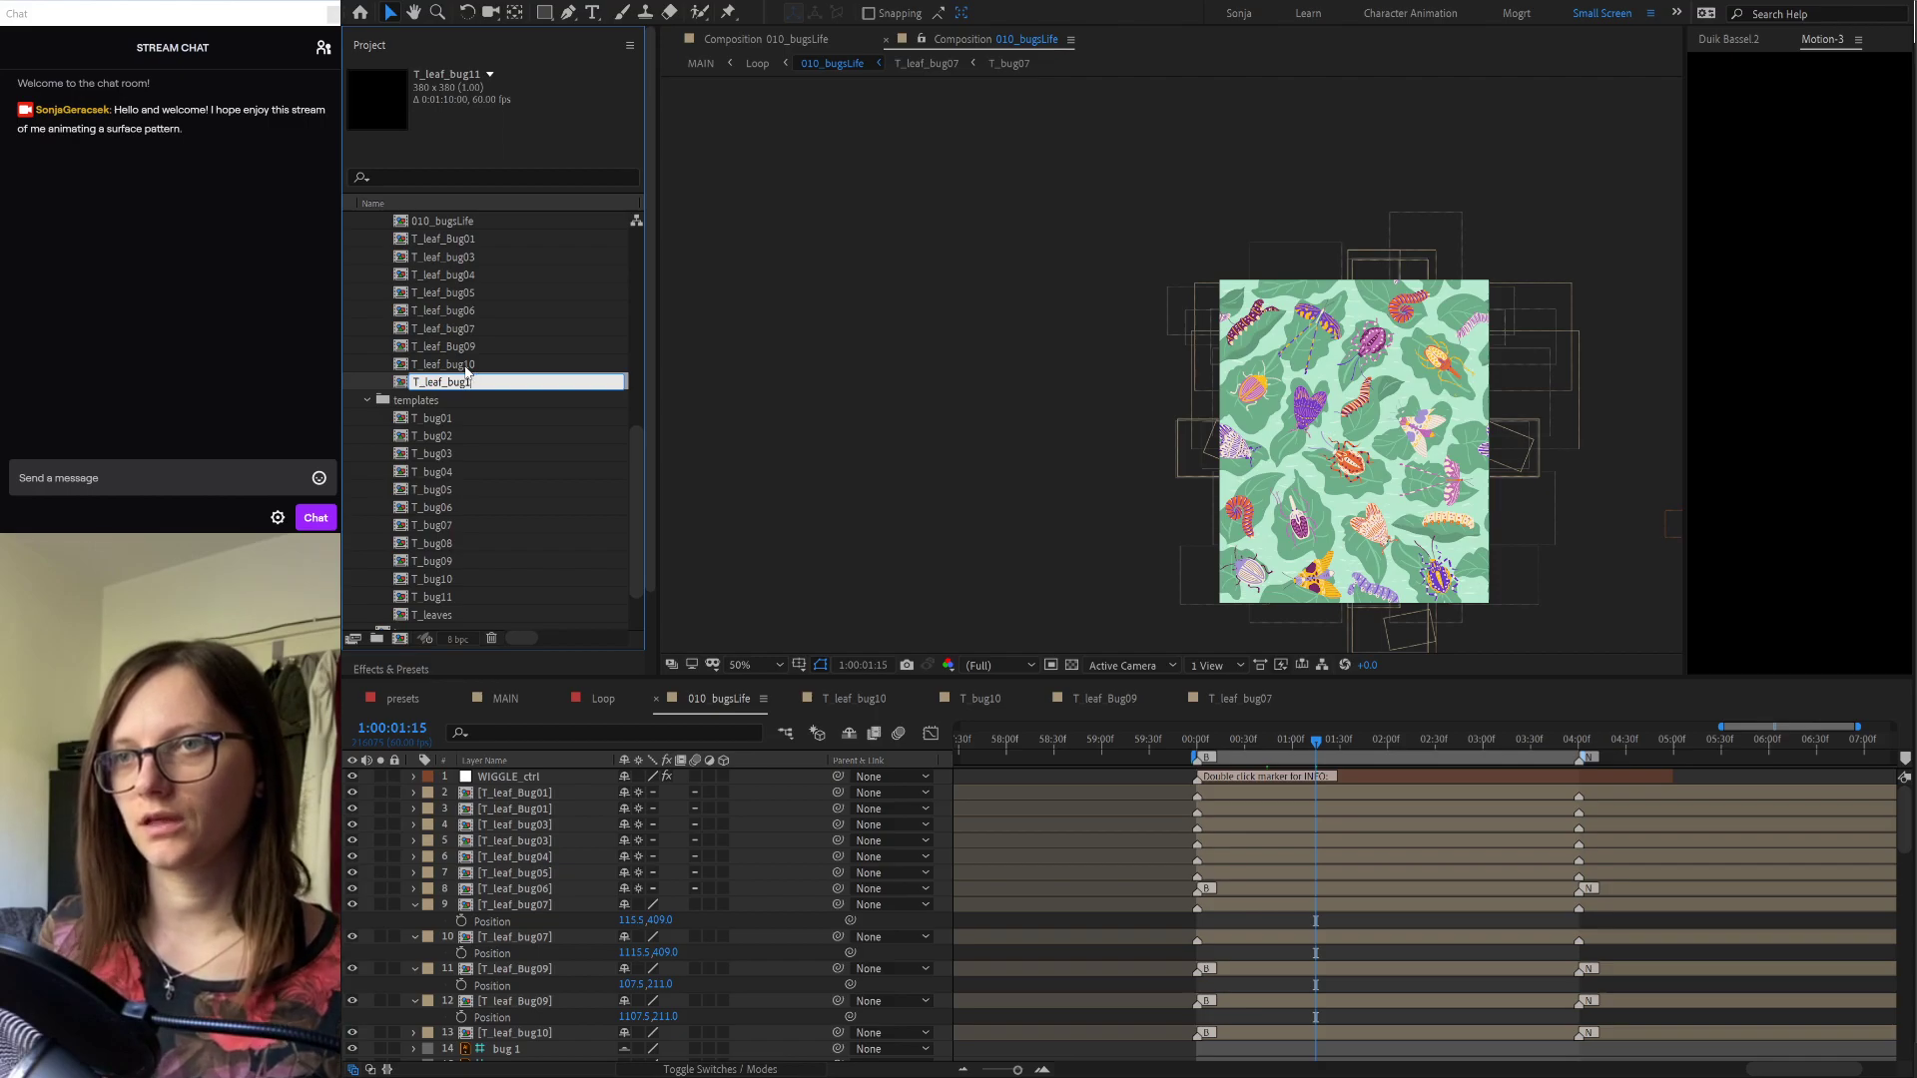
pyautogui.press('Return')
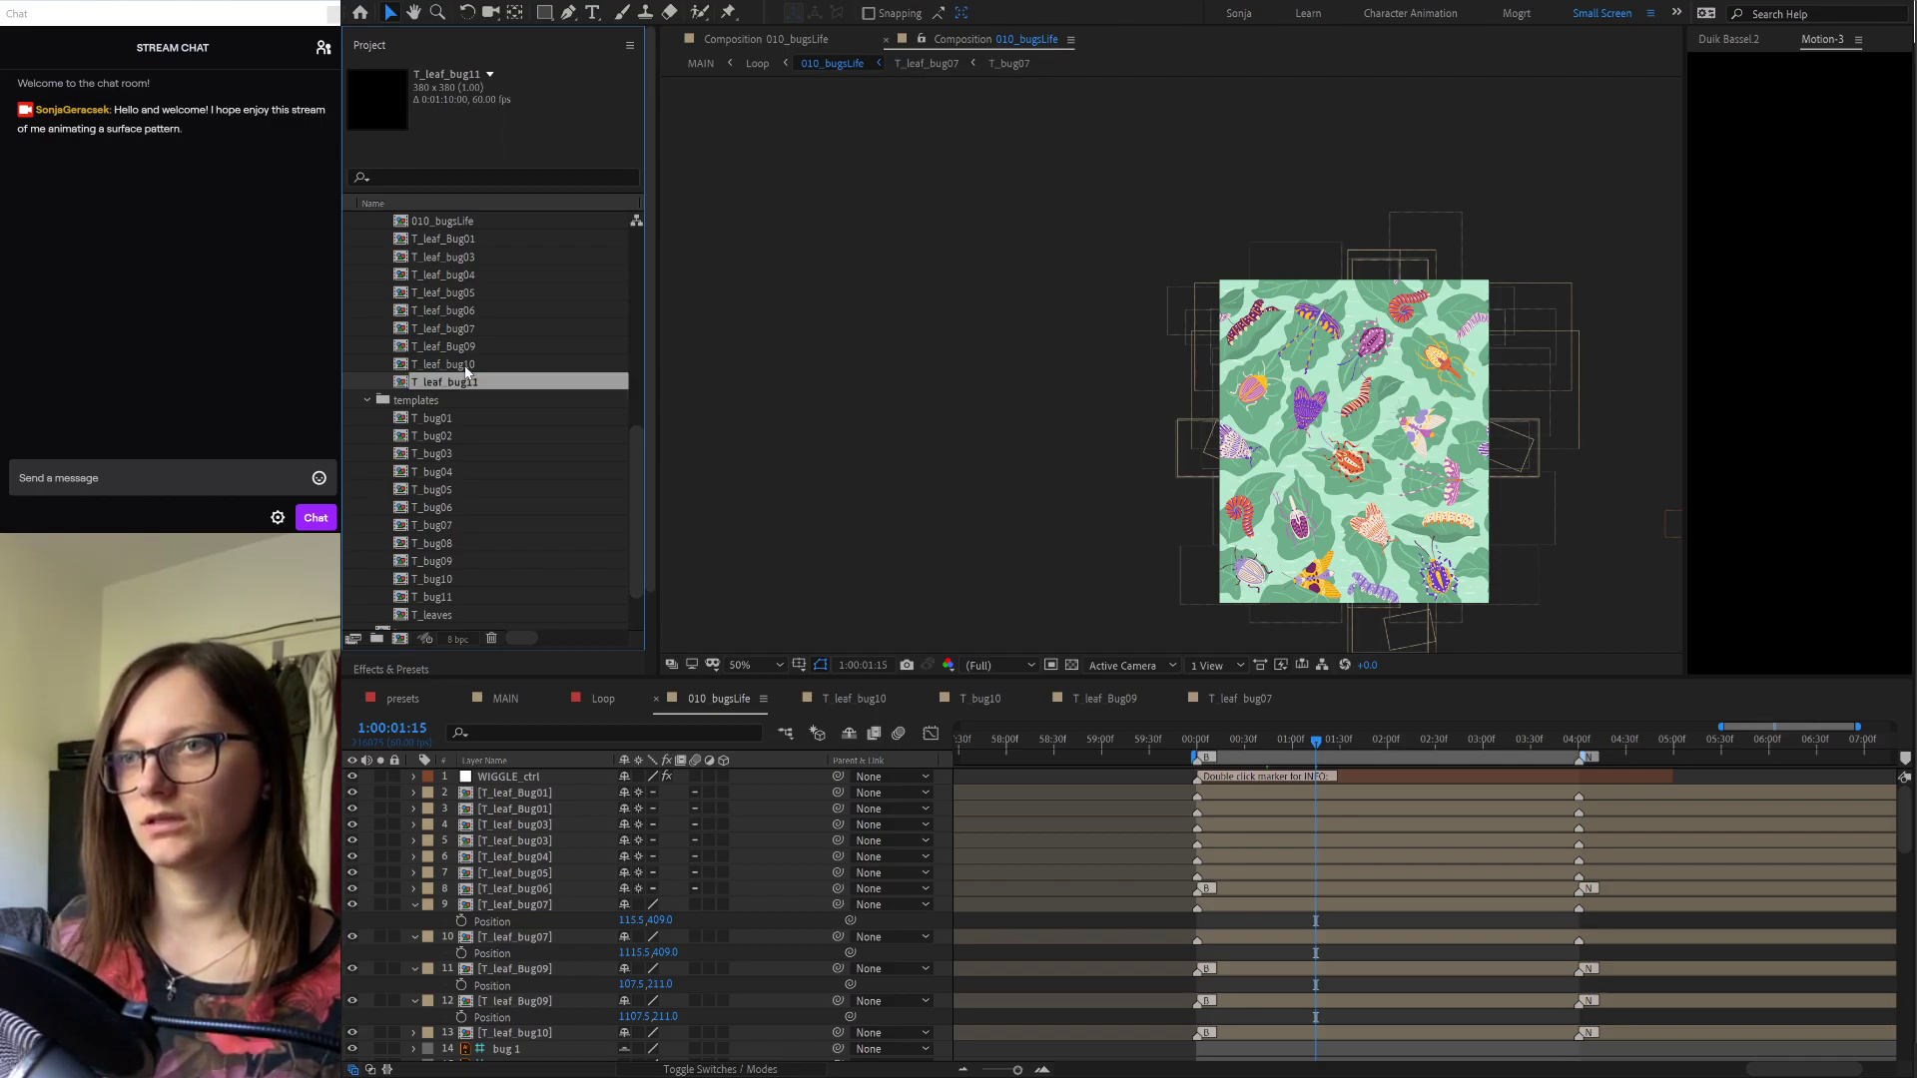
# Step: Replace the T_bug10 layer in T_leaf_bug11 with the duplicated T_bug11 composition
pyautogui.doubleClick(452, 386)
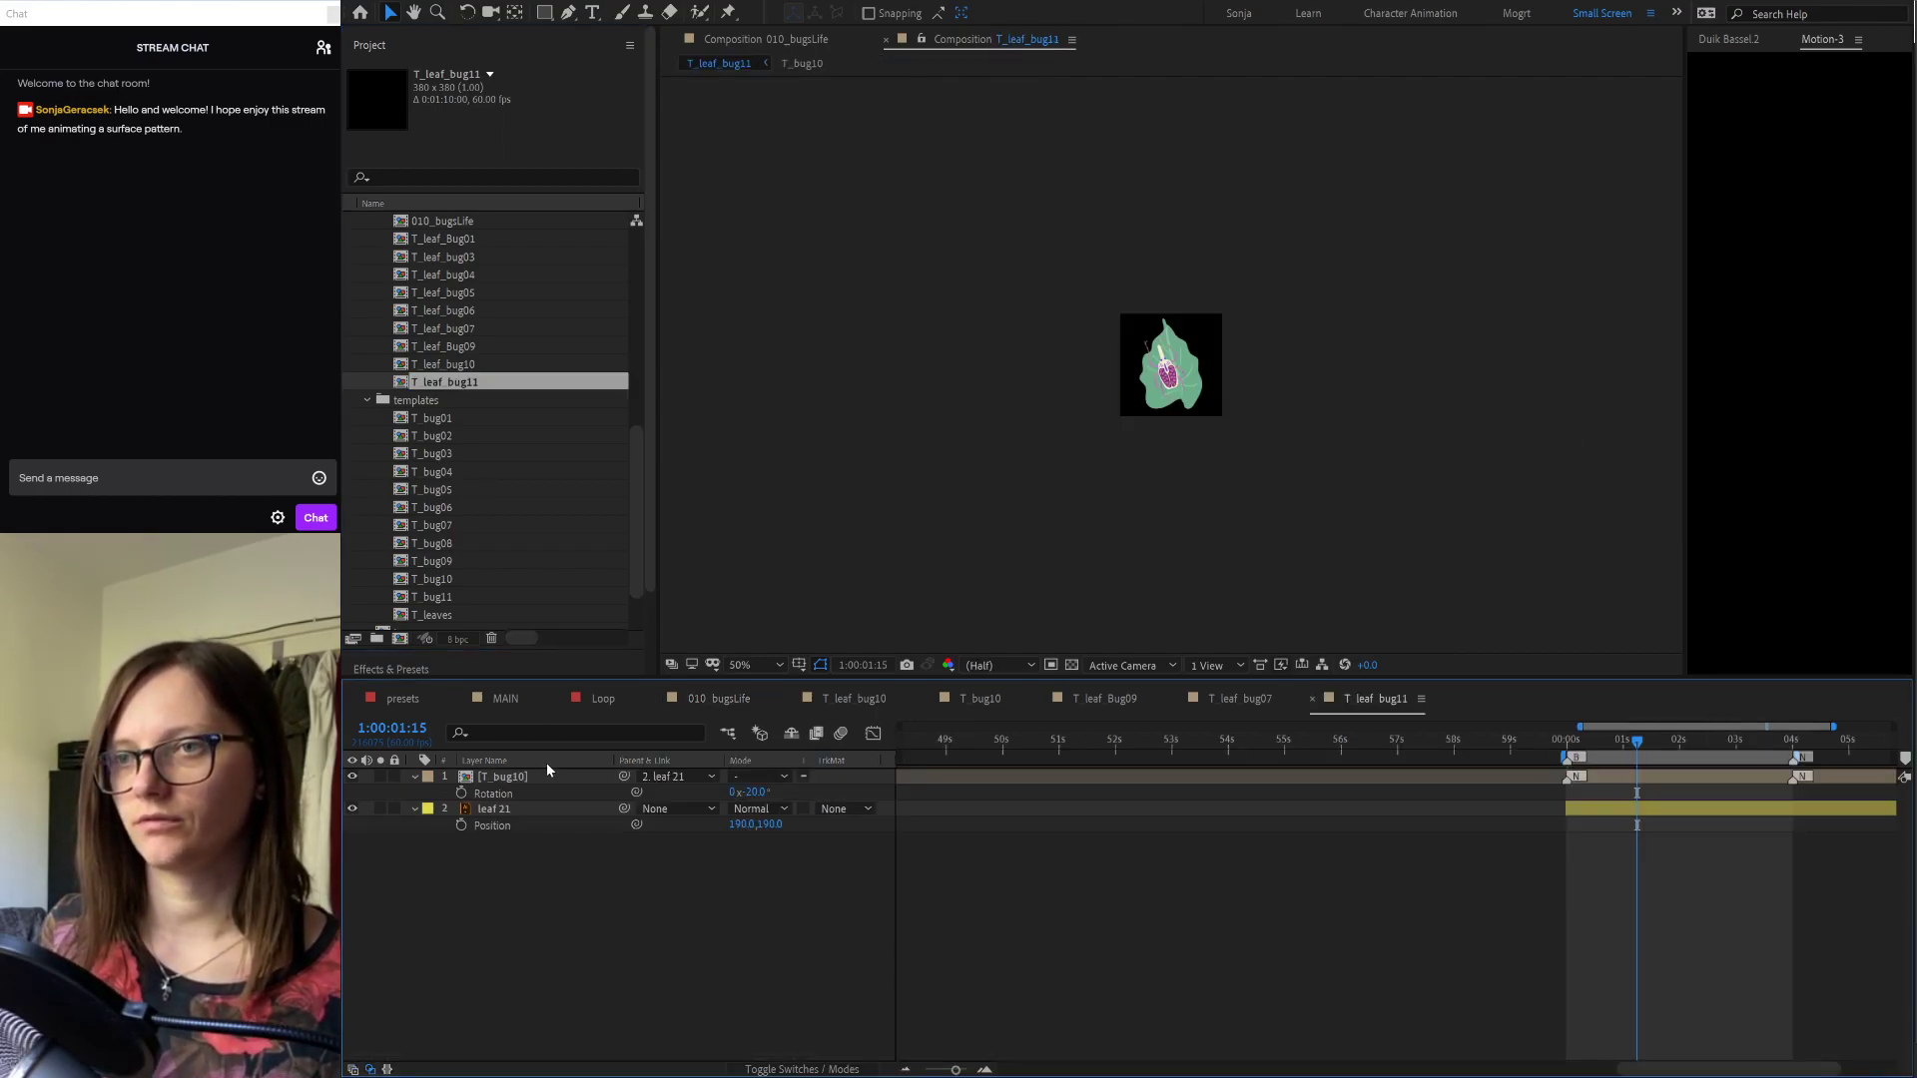
pyautogui.click(519, 775)
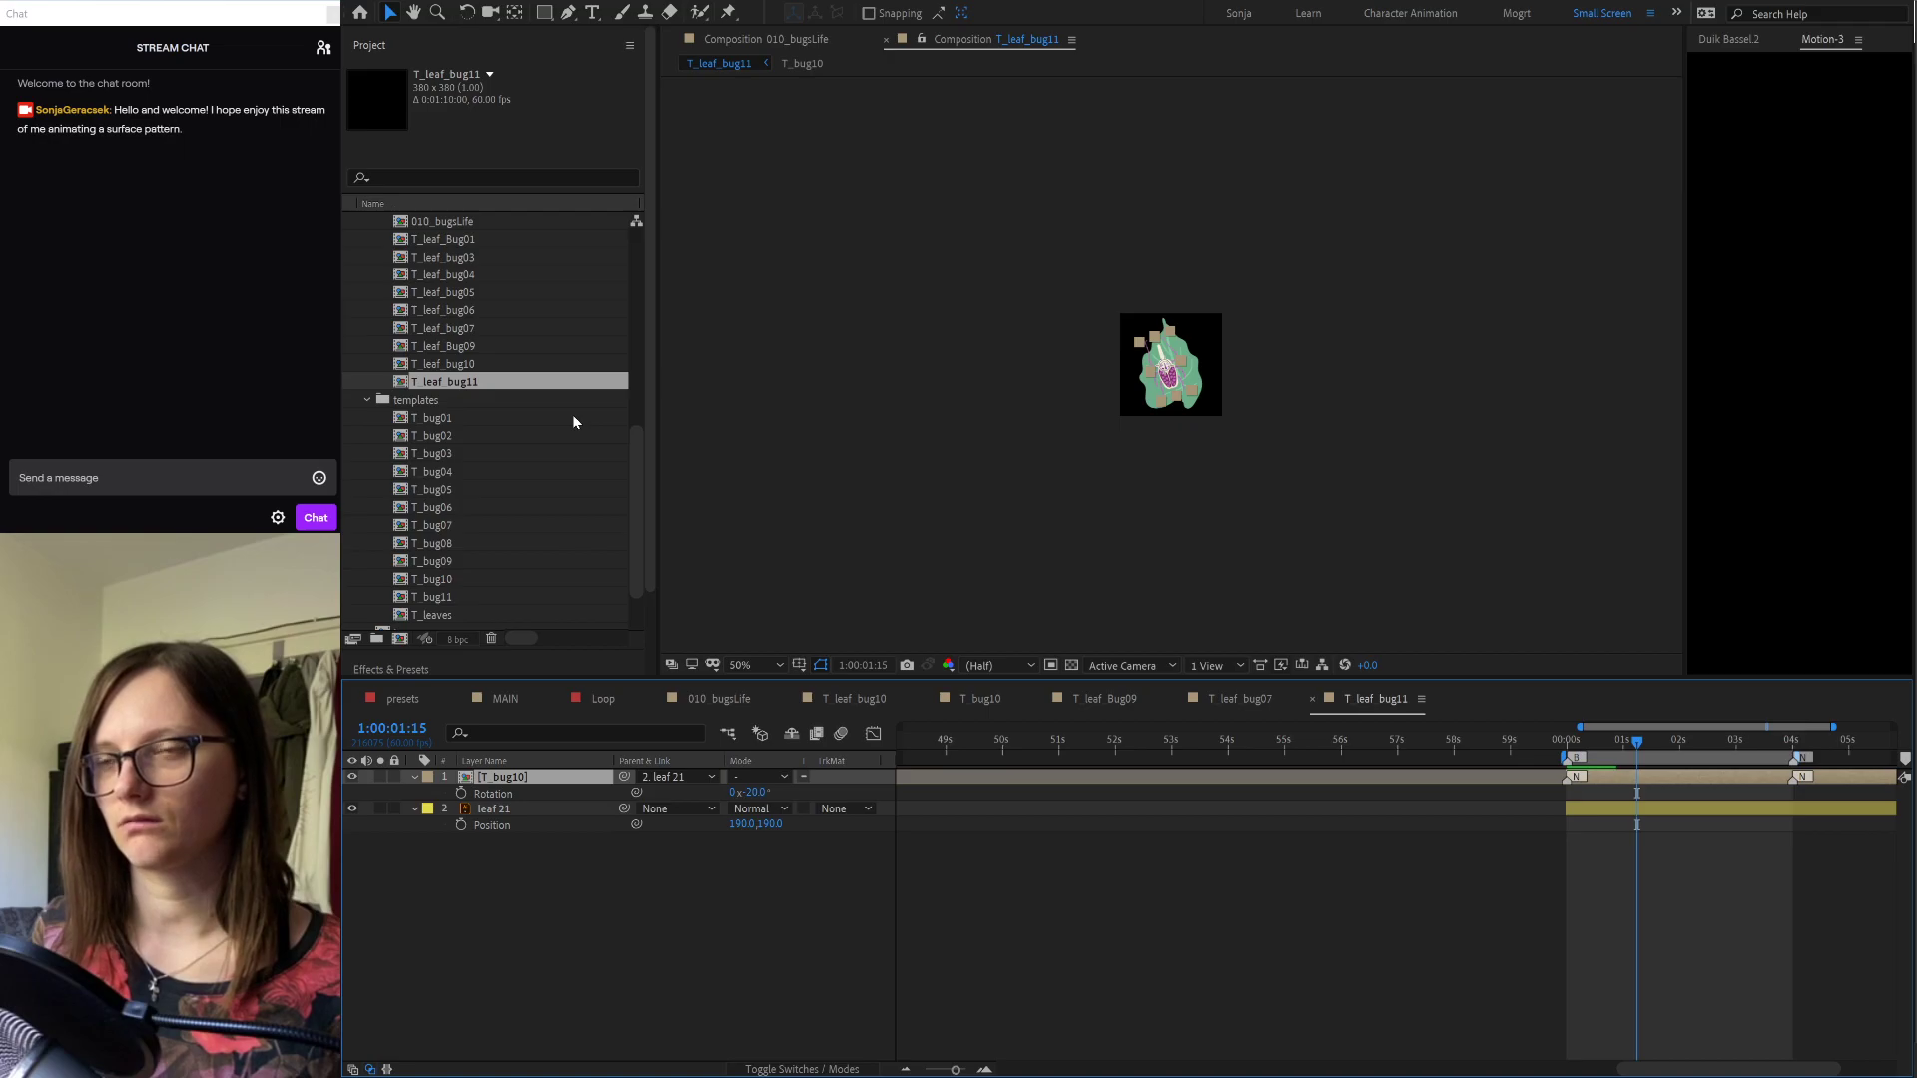
pyautogui.click(449, 597)
pyautogui.moveTo(451, 599); pyautogui.dragTo(515, 781)
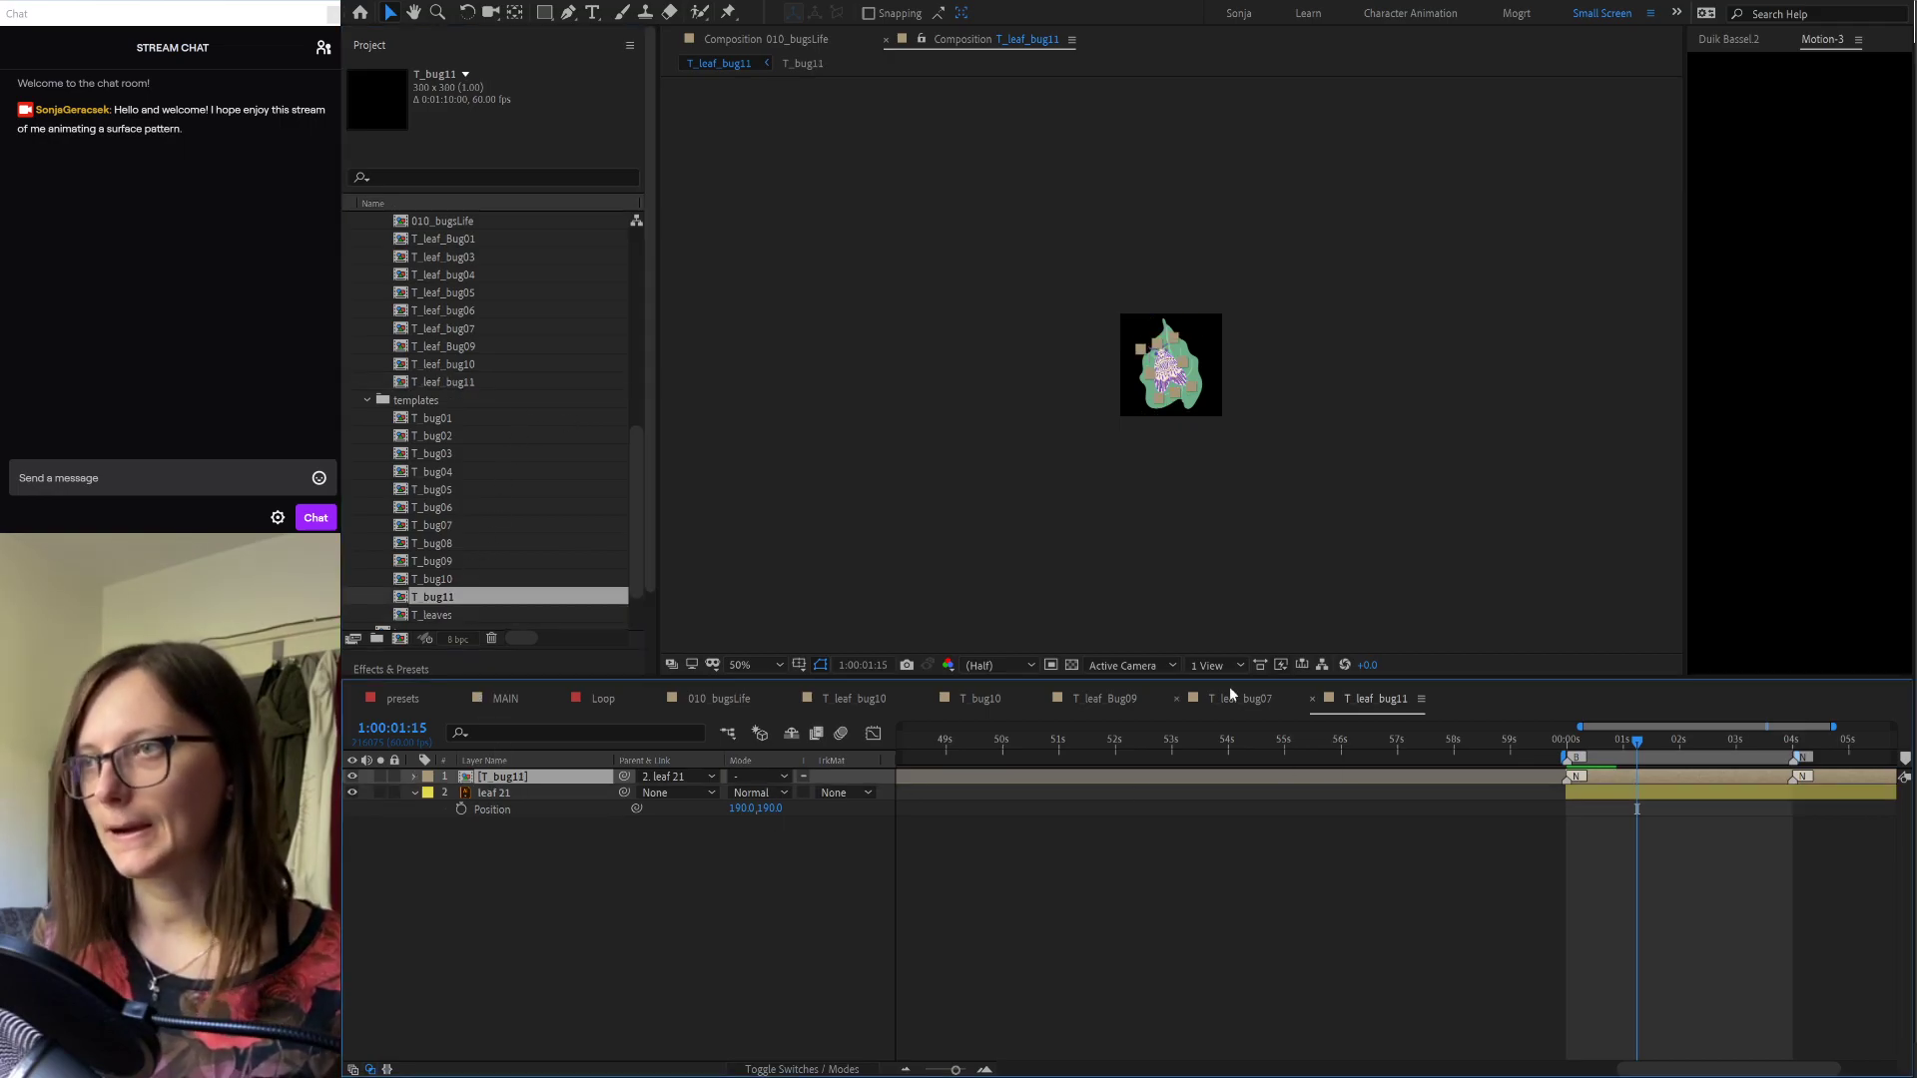
pyautogui.scroll(4, 1178, 415)
pyautogui.moveTo(1273, 377); pyautogui.dragTo(1274, 516)
pyautogui.press('v')
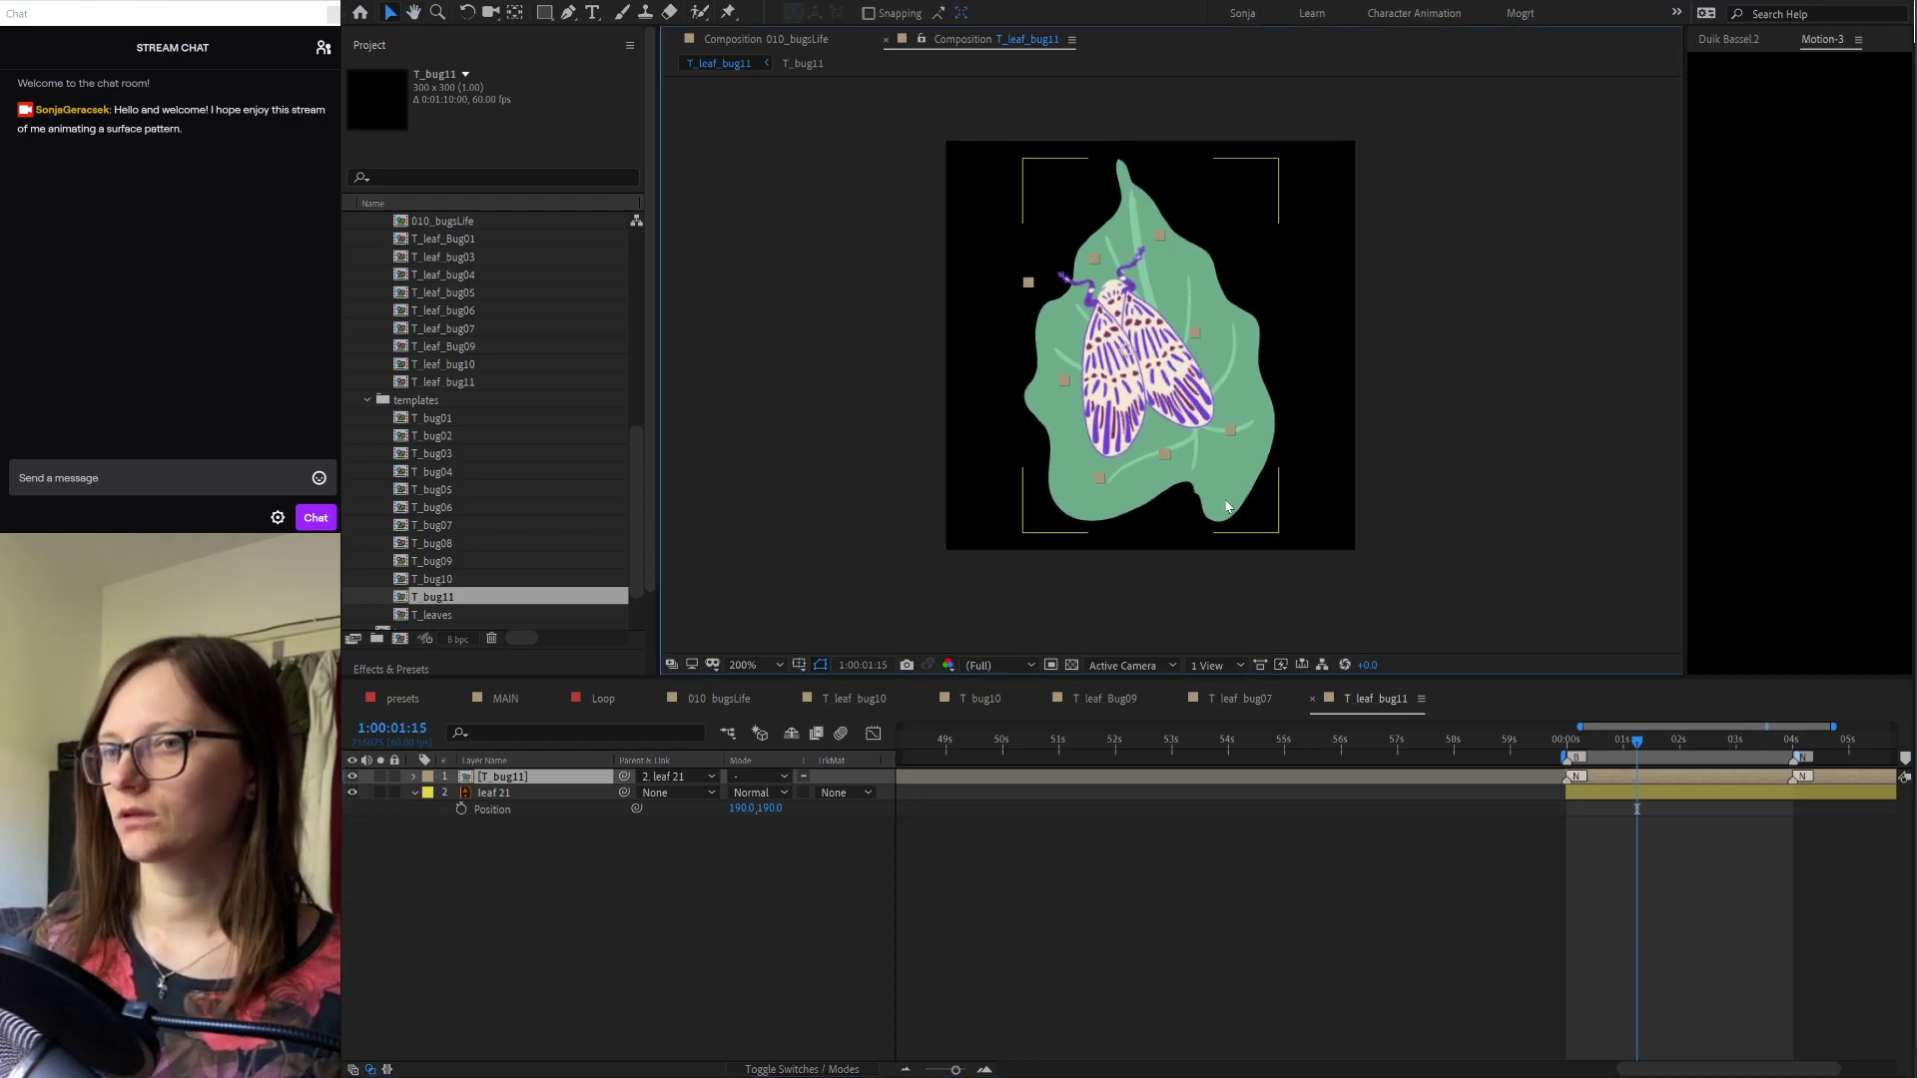
# Step: Close the timelines of the other bug and leaf compositions, keeping presets, MAIN, Loop, 010_bugsLife and T_leaf_bug11 open
pyautogui.click(791, 699)
pyautogui.click(791, 700)
pyautogui.click(792, 700)
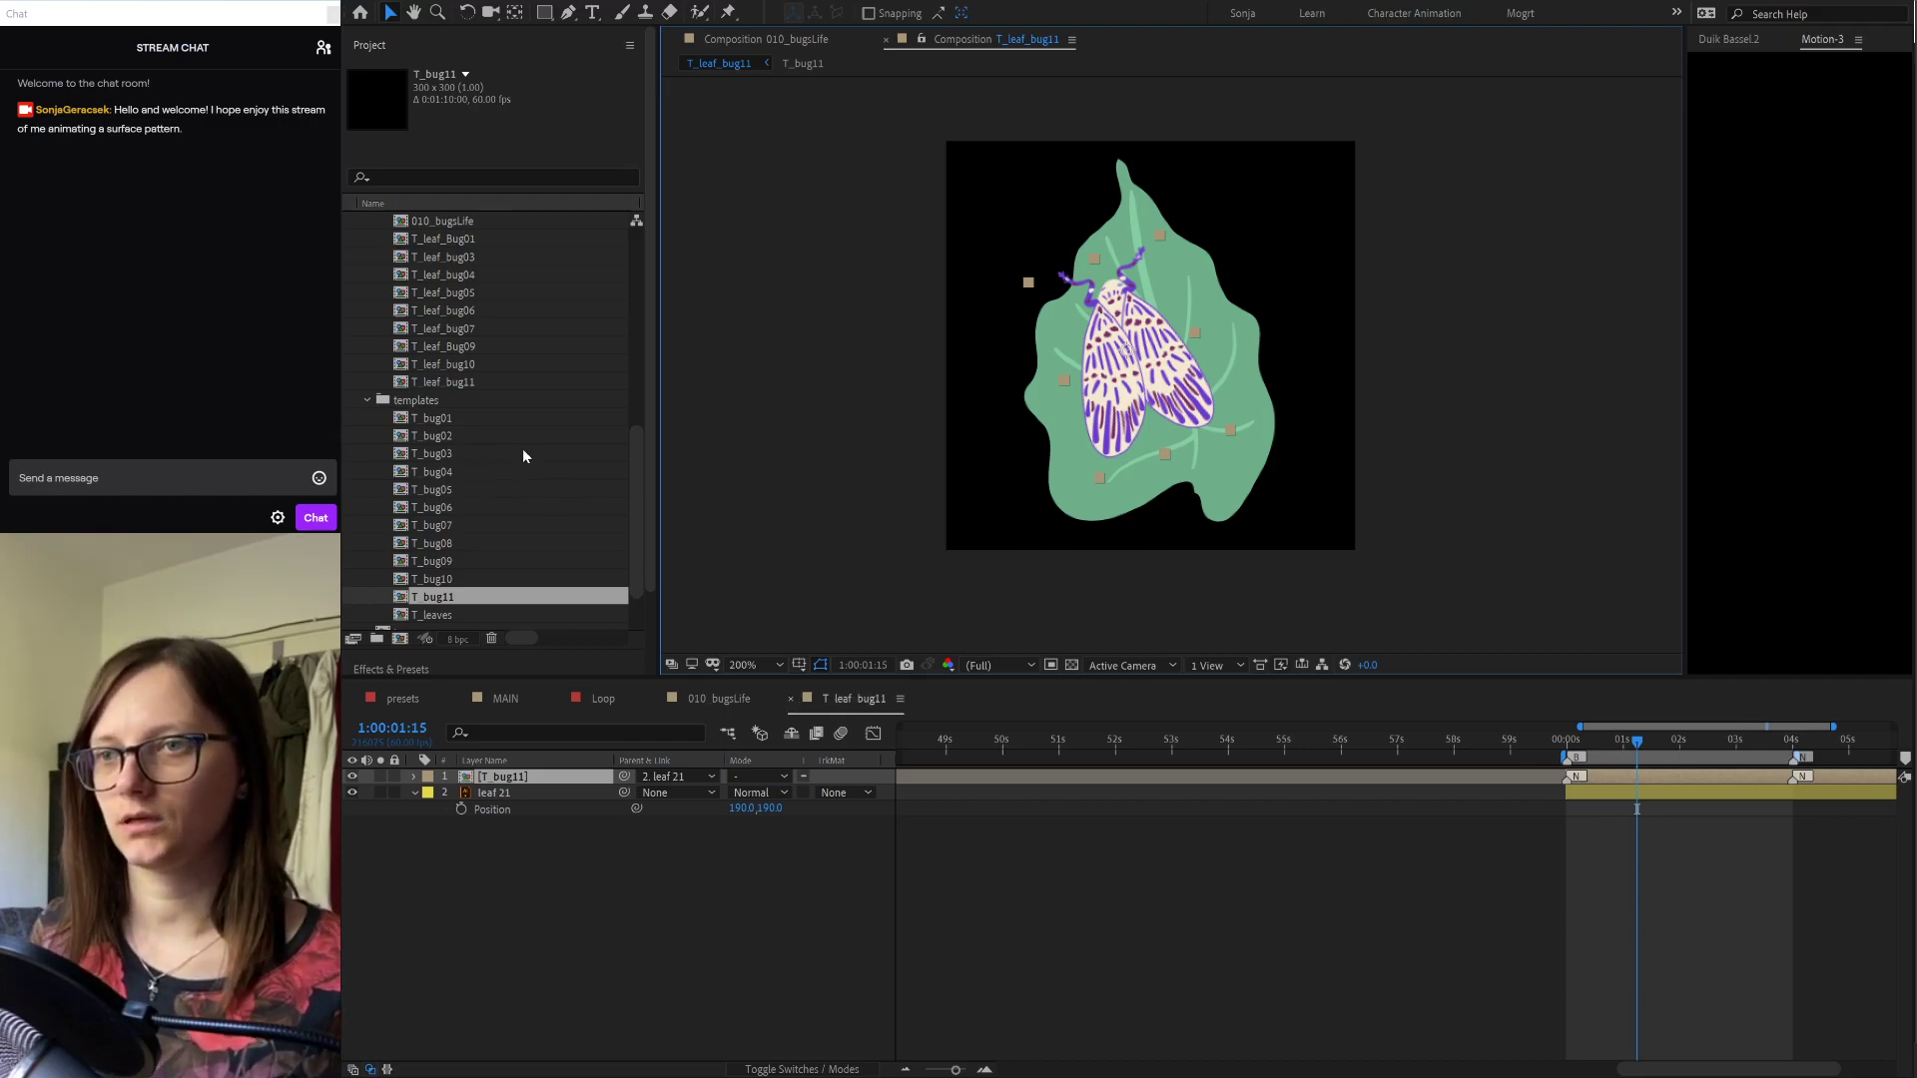
# Step: Open the nested T_bug11 composition and reveal its hidden shy layers
pyautogui.doubleClick(501, 778)
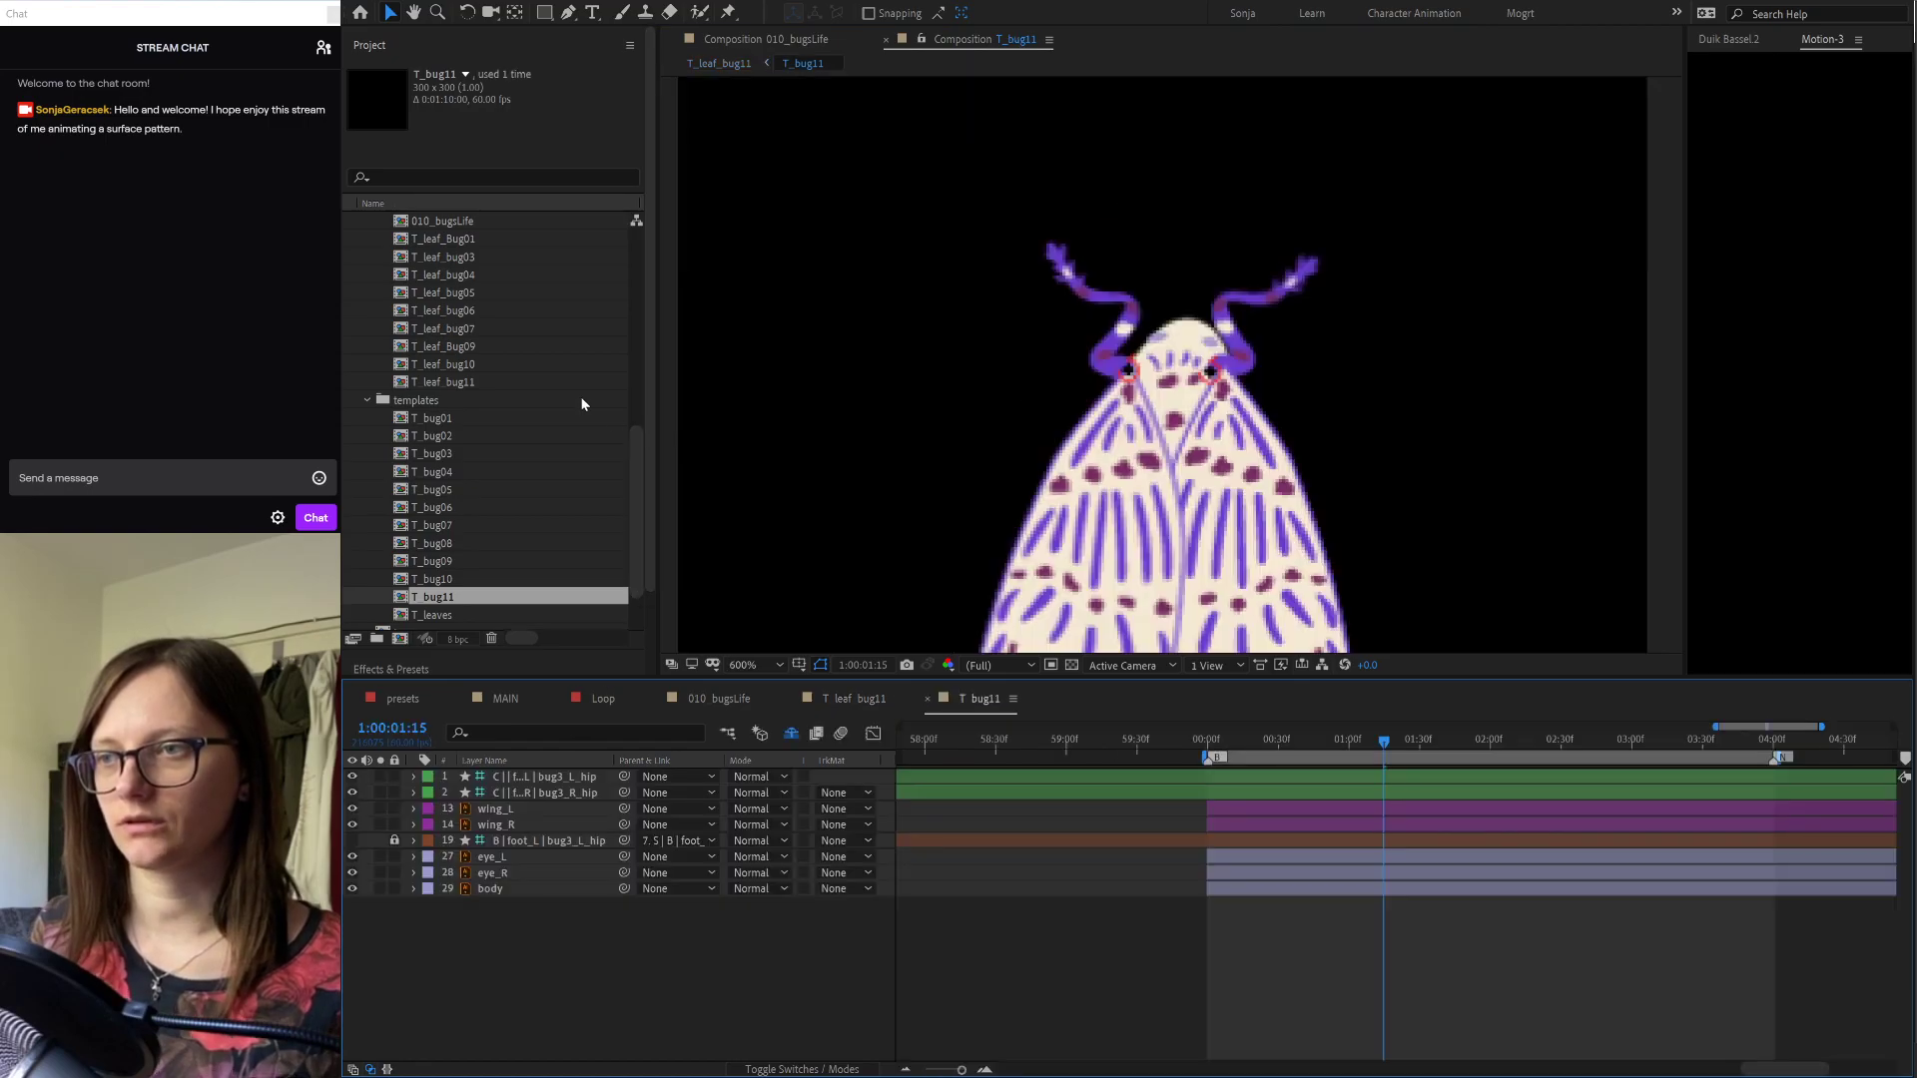
pyautogui.hotkey('shift', '/')
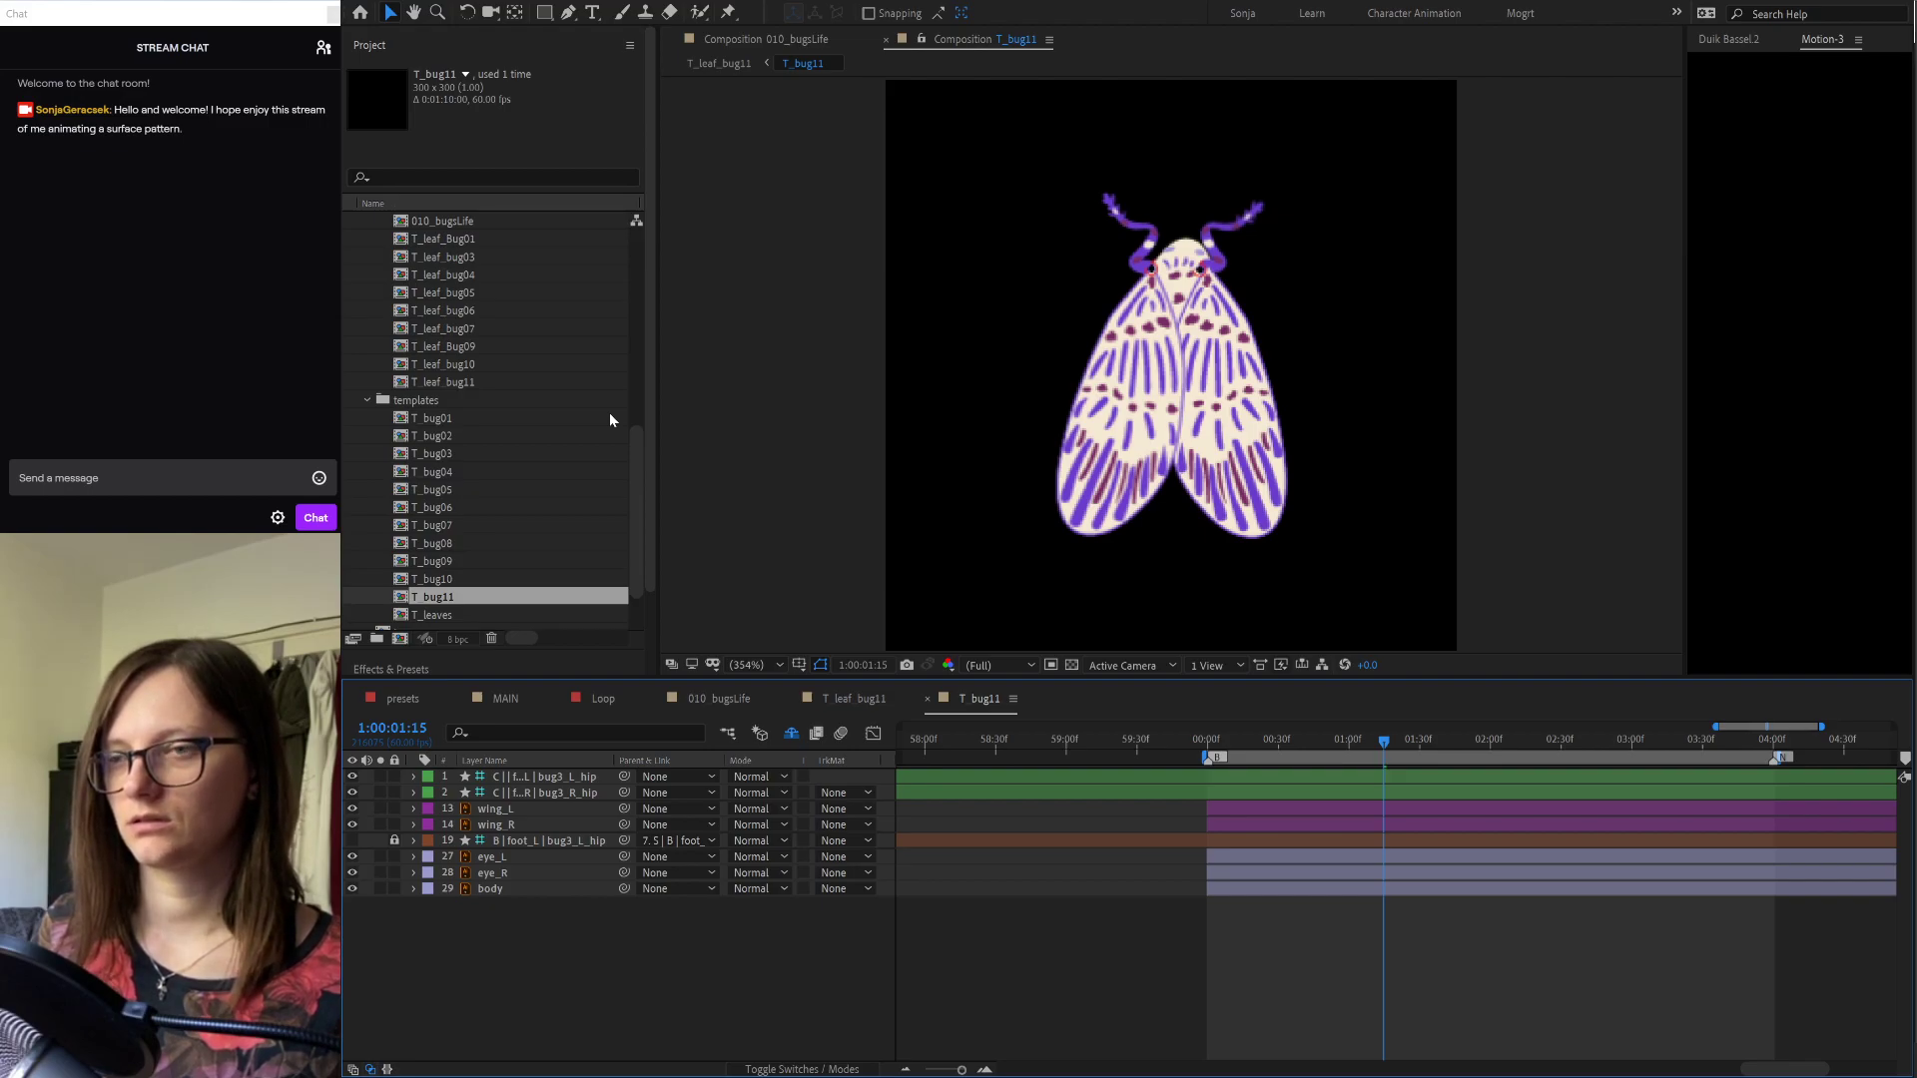
pyautogui.click(793, 735)
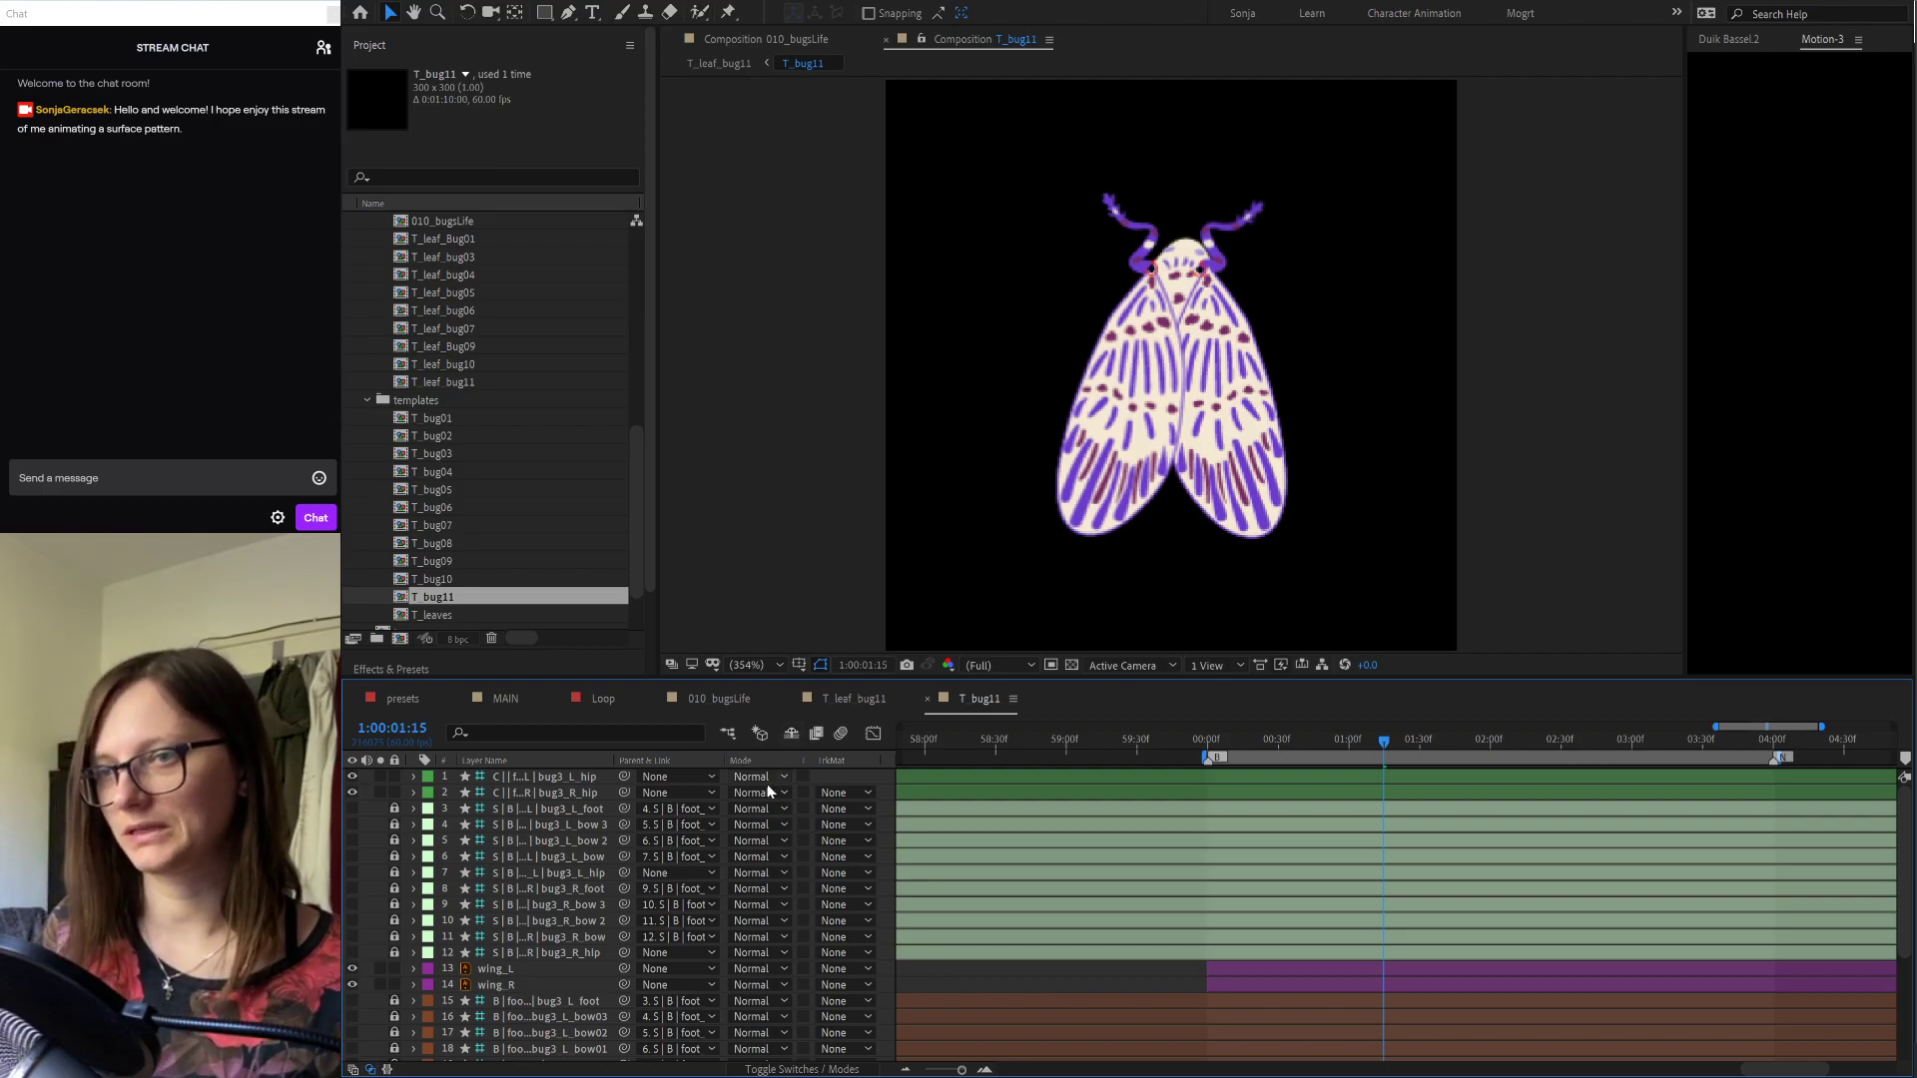
pyautogui.scroll(-3, 499, 849)
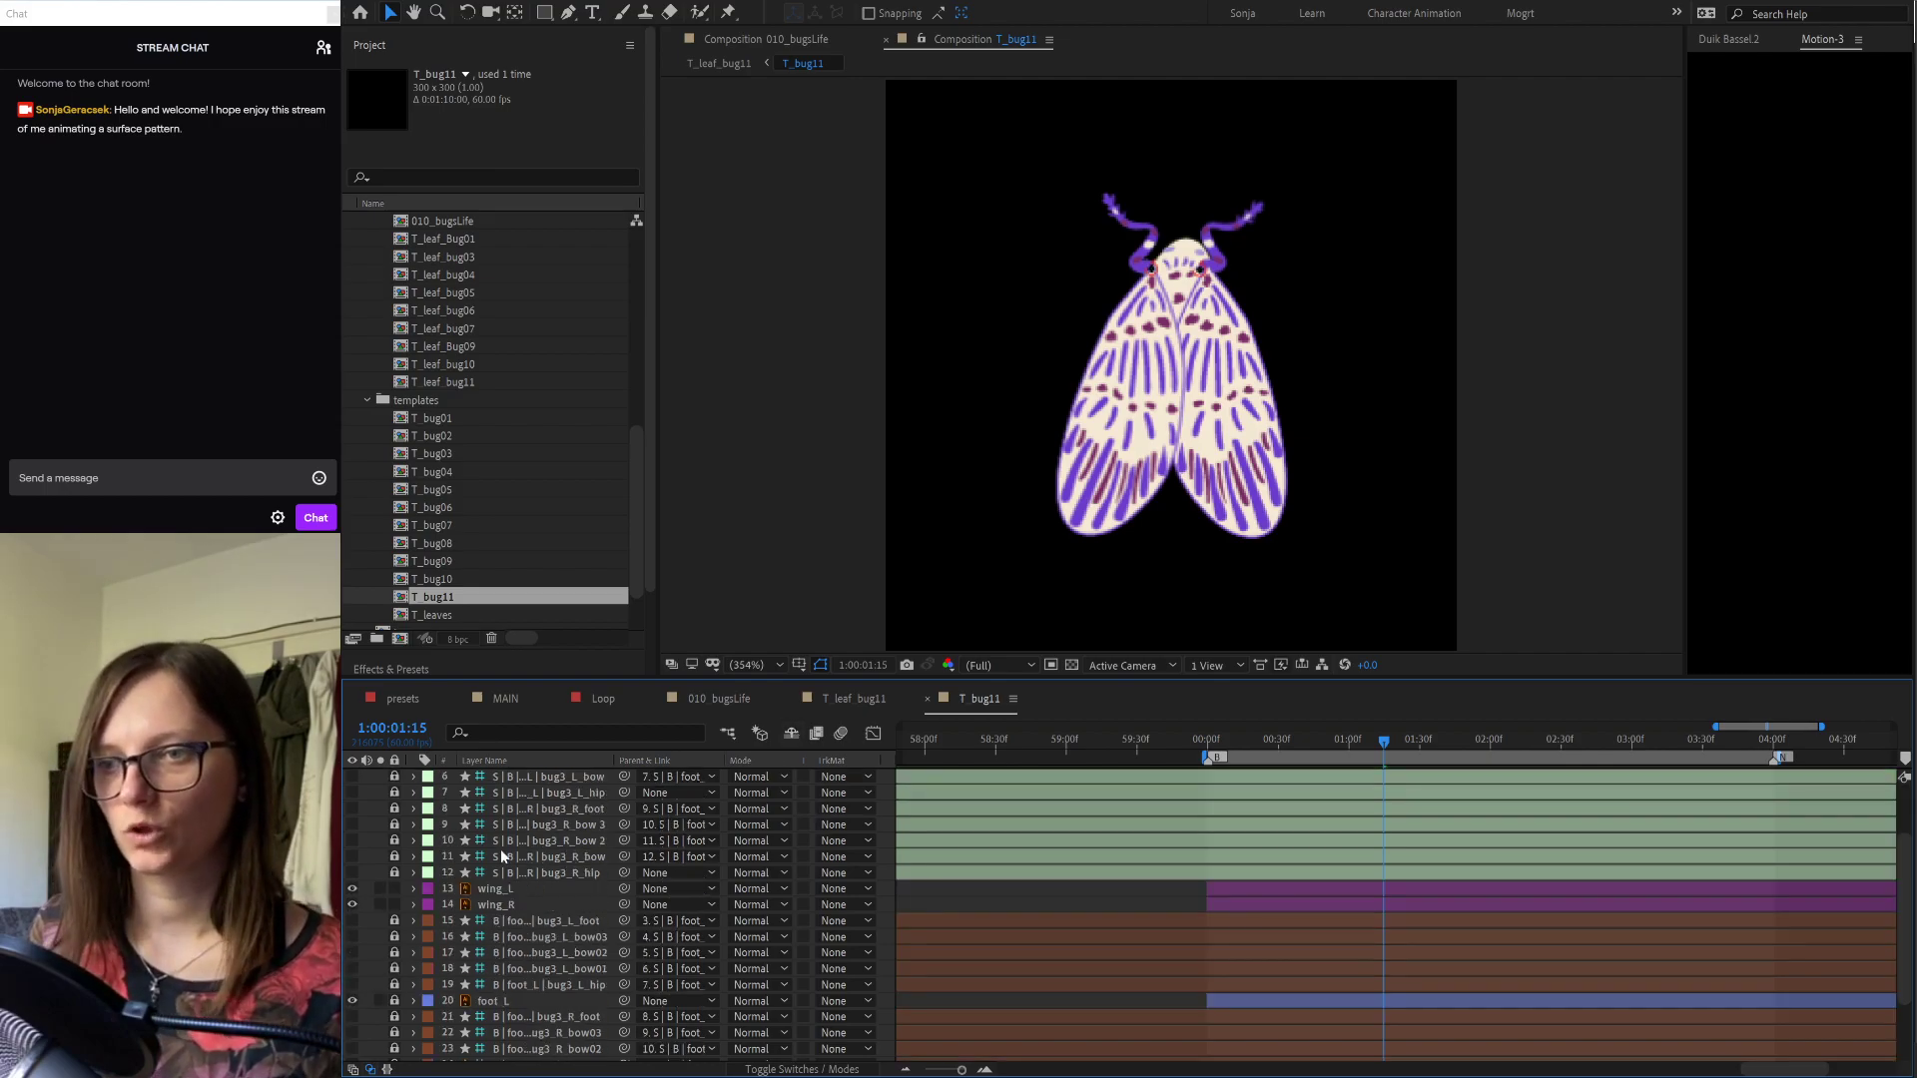
# Step: Replace the sources of the wing_L and wing_R layers with the matching wing artwork from T_bug11.ai
pyautogui.click(491, 826)
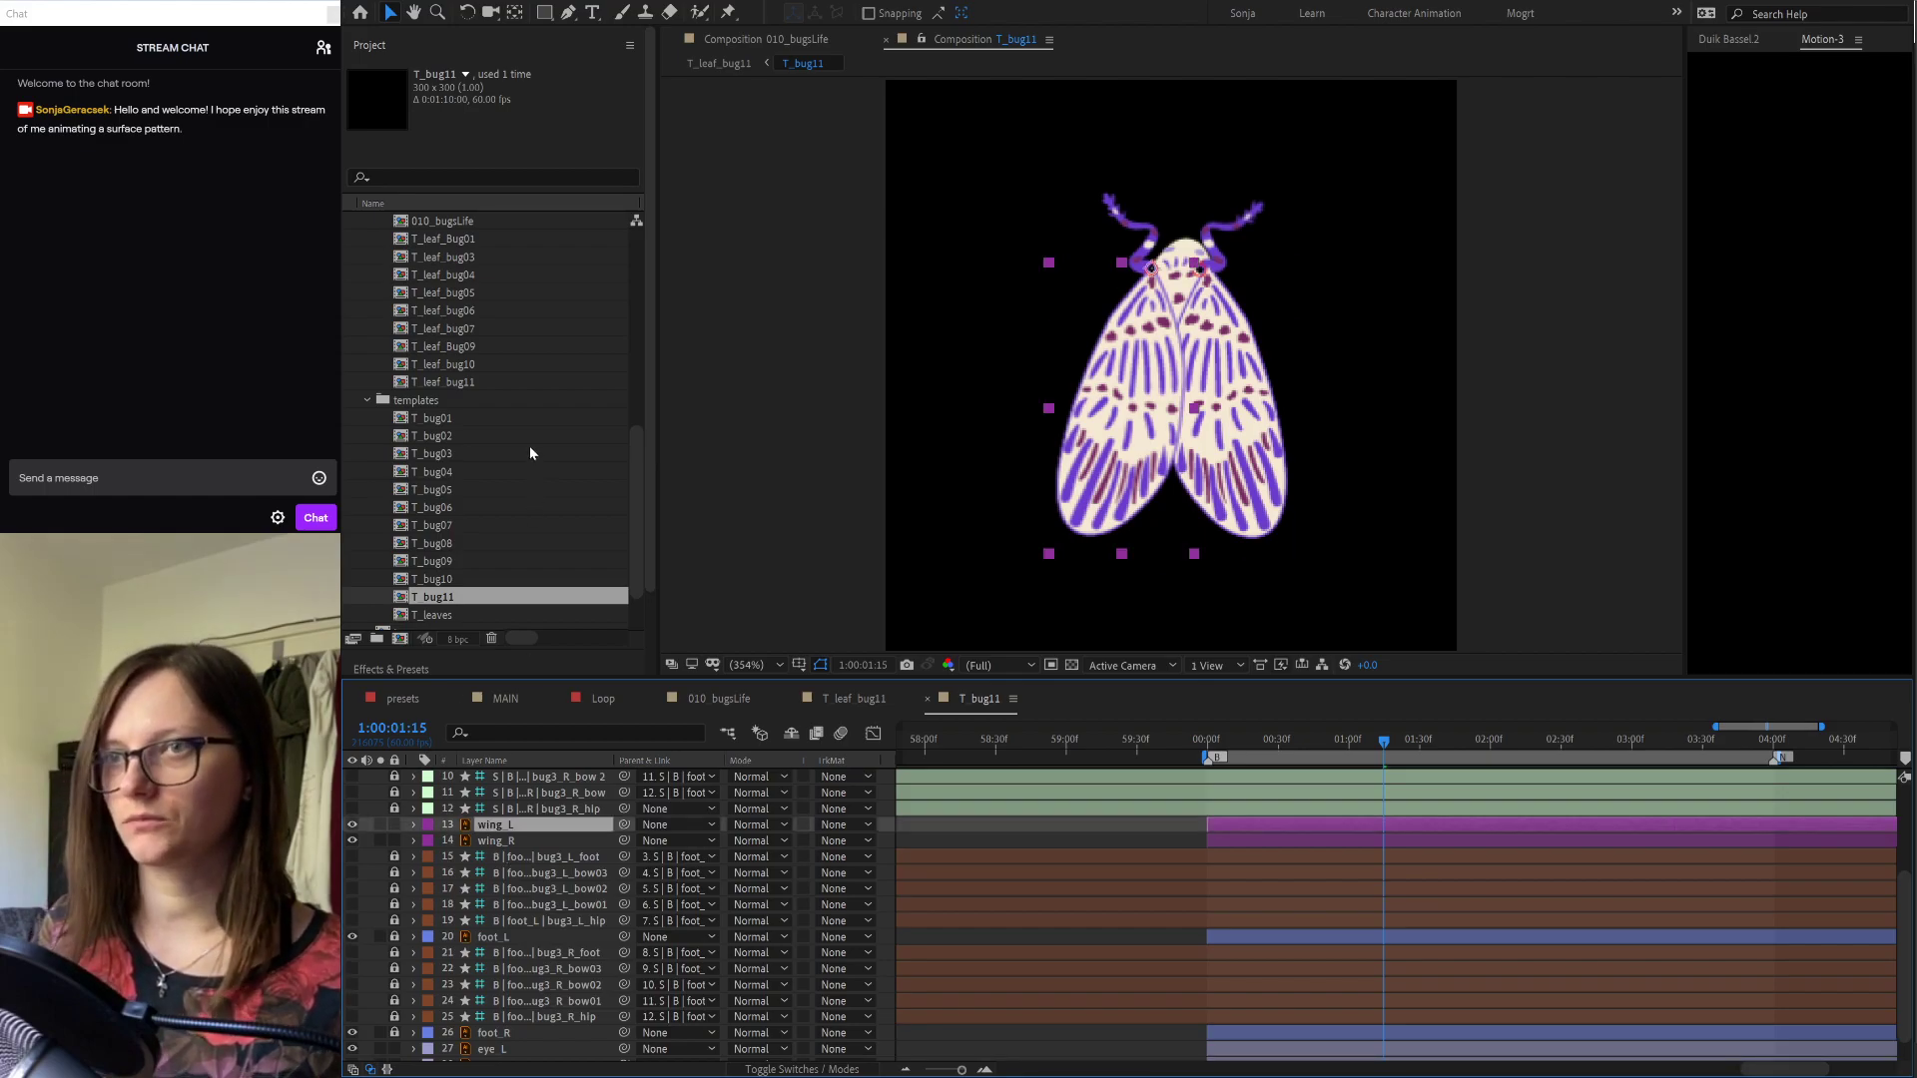
pyautogui.scroll(5, 533, 459)
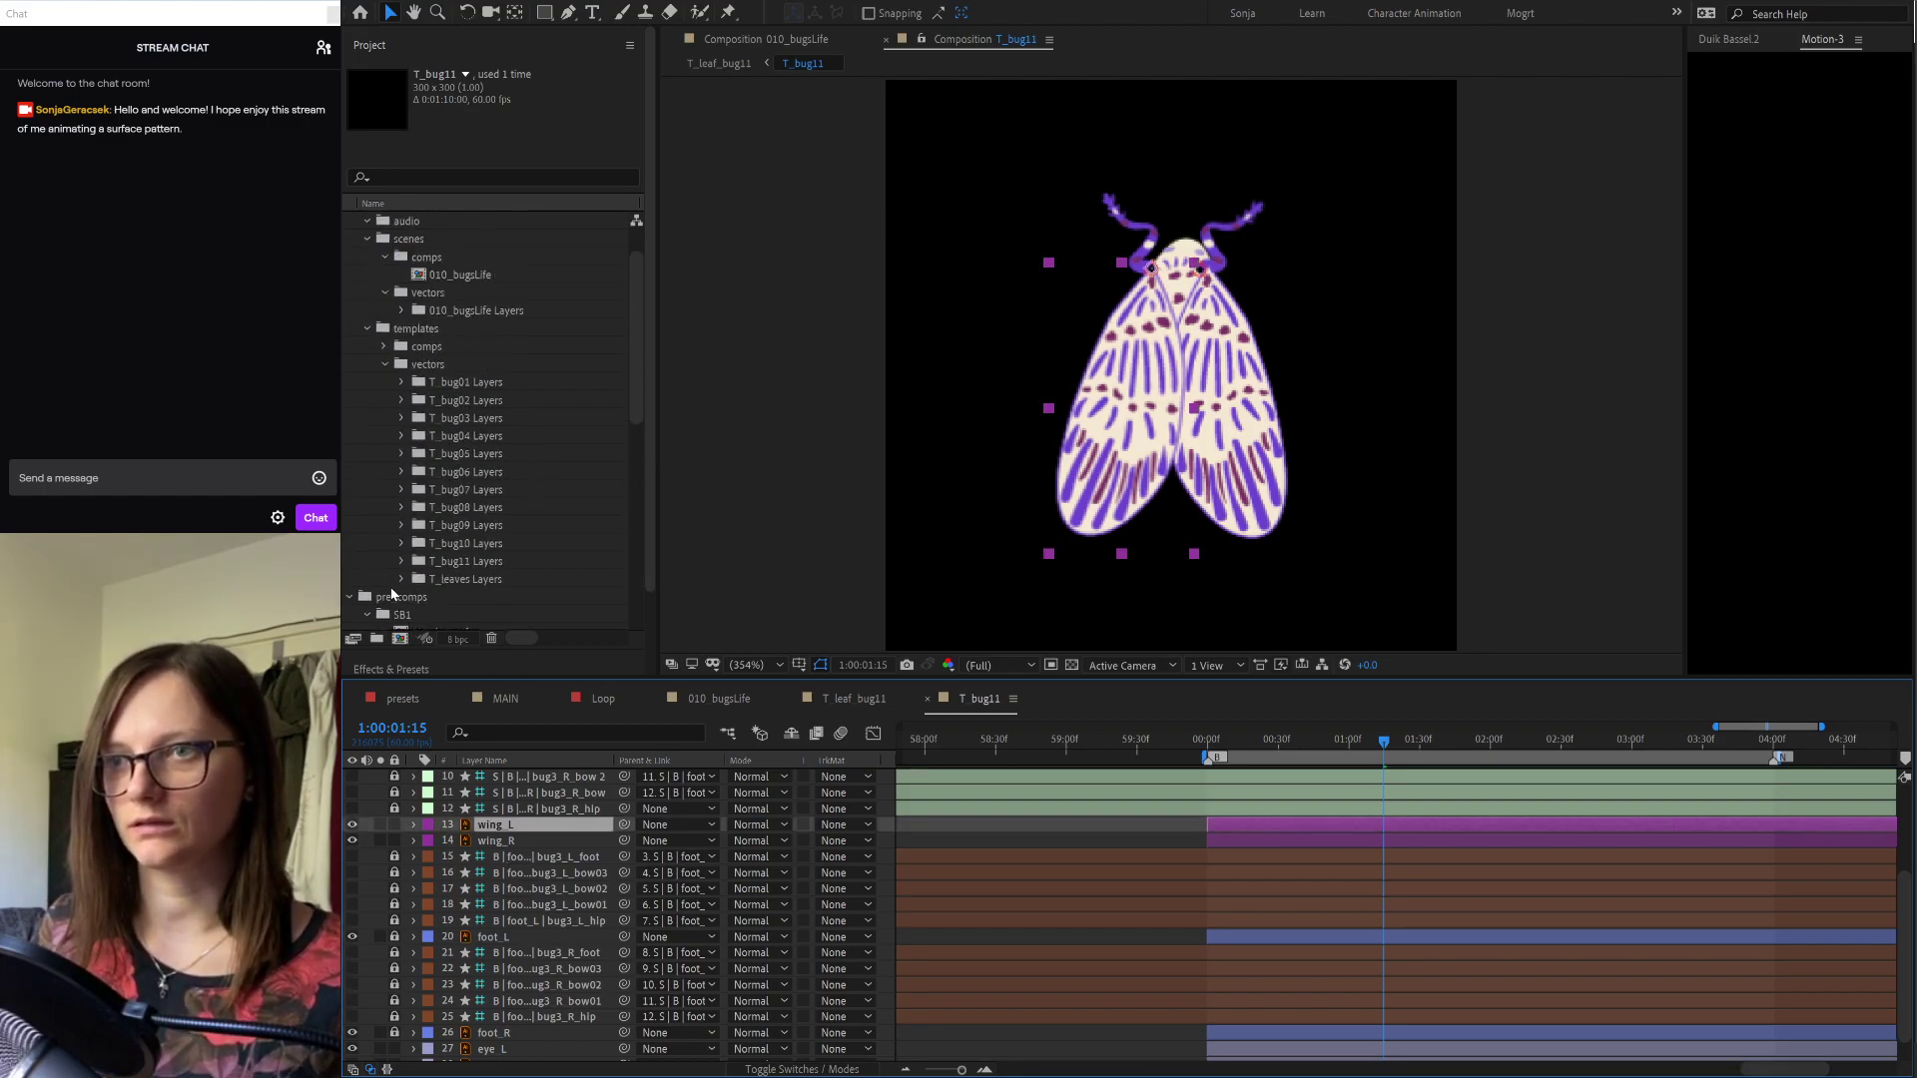
pyautogui.click(402, 561)
pyautogui.scroll(-2, 404, 564)
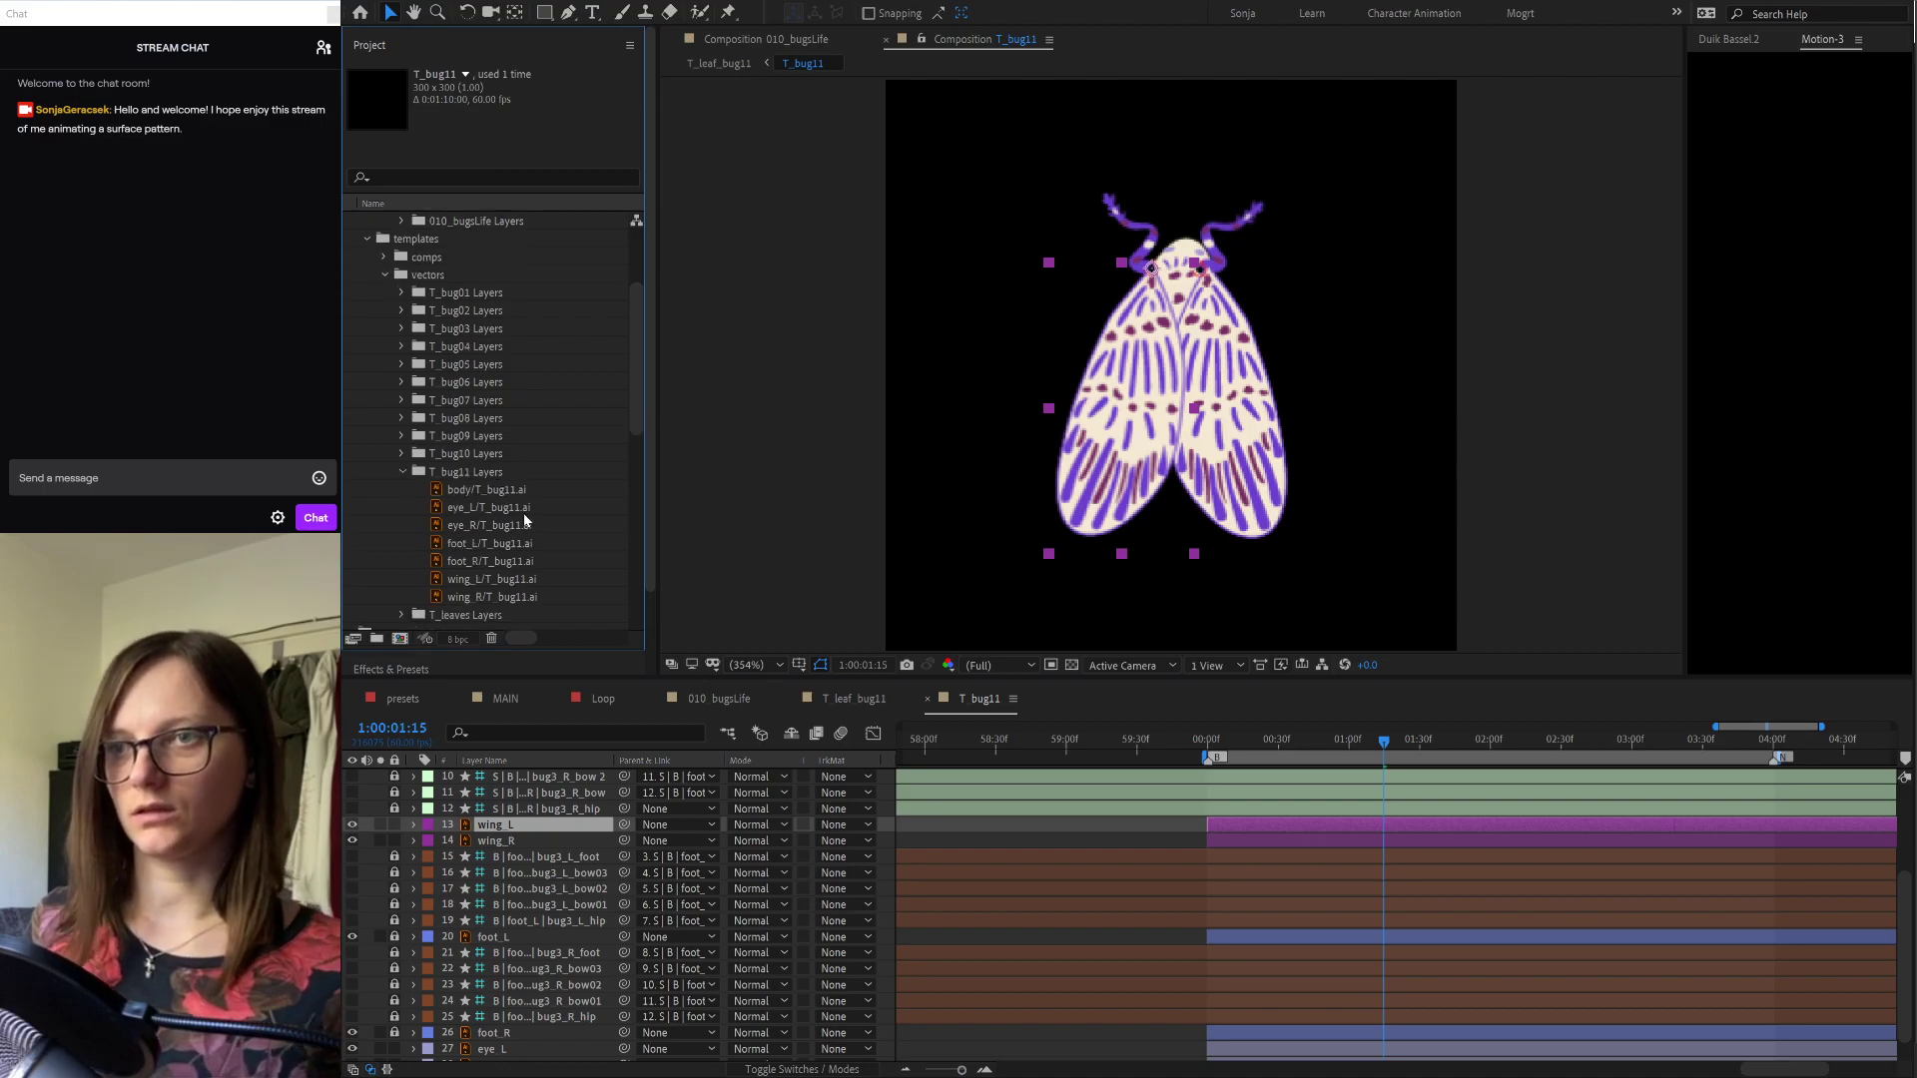
pyautogui.scroll(-1, 526, 521)
pyautogui.moveTo(499, 526); pyautogui.dragTo(527, 841)
pyautogui.moveTo(494, 543); pyautogui.dragTo(510, 848)
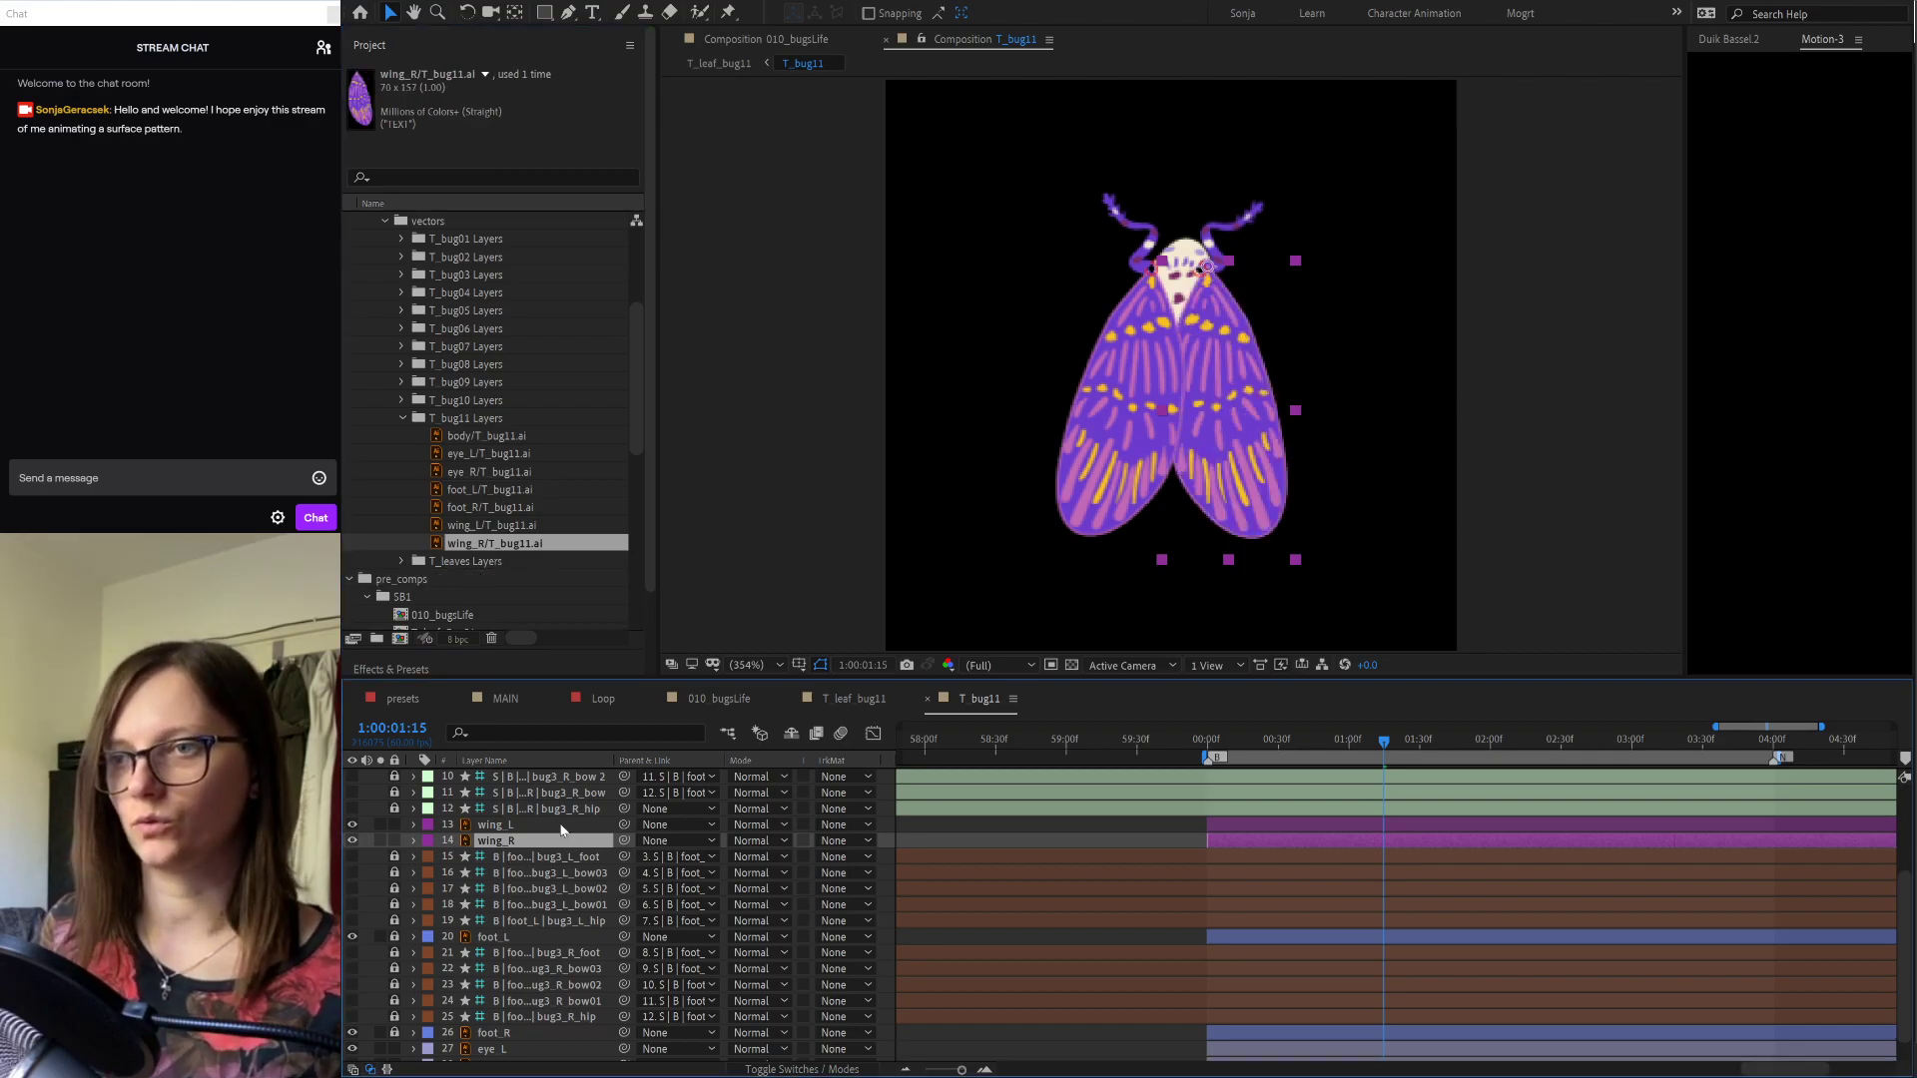
# Step: Check that the original T_bug03 composition still uses its own artwork, and close its timeline
pyautogui.scroll(-2, 535, 517)
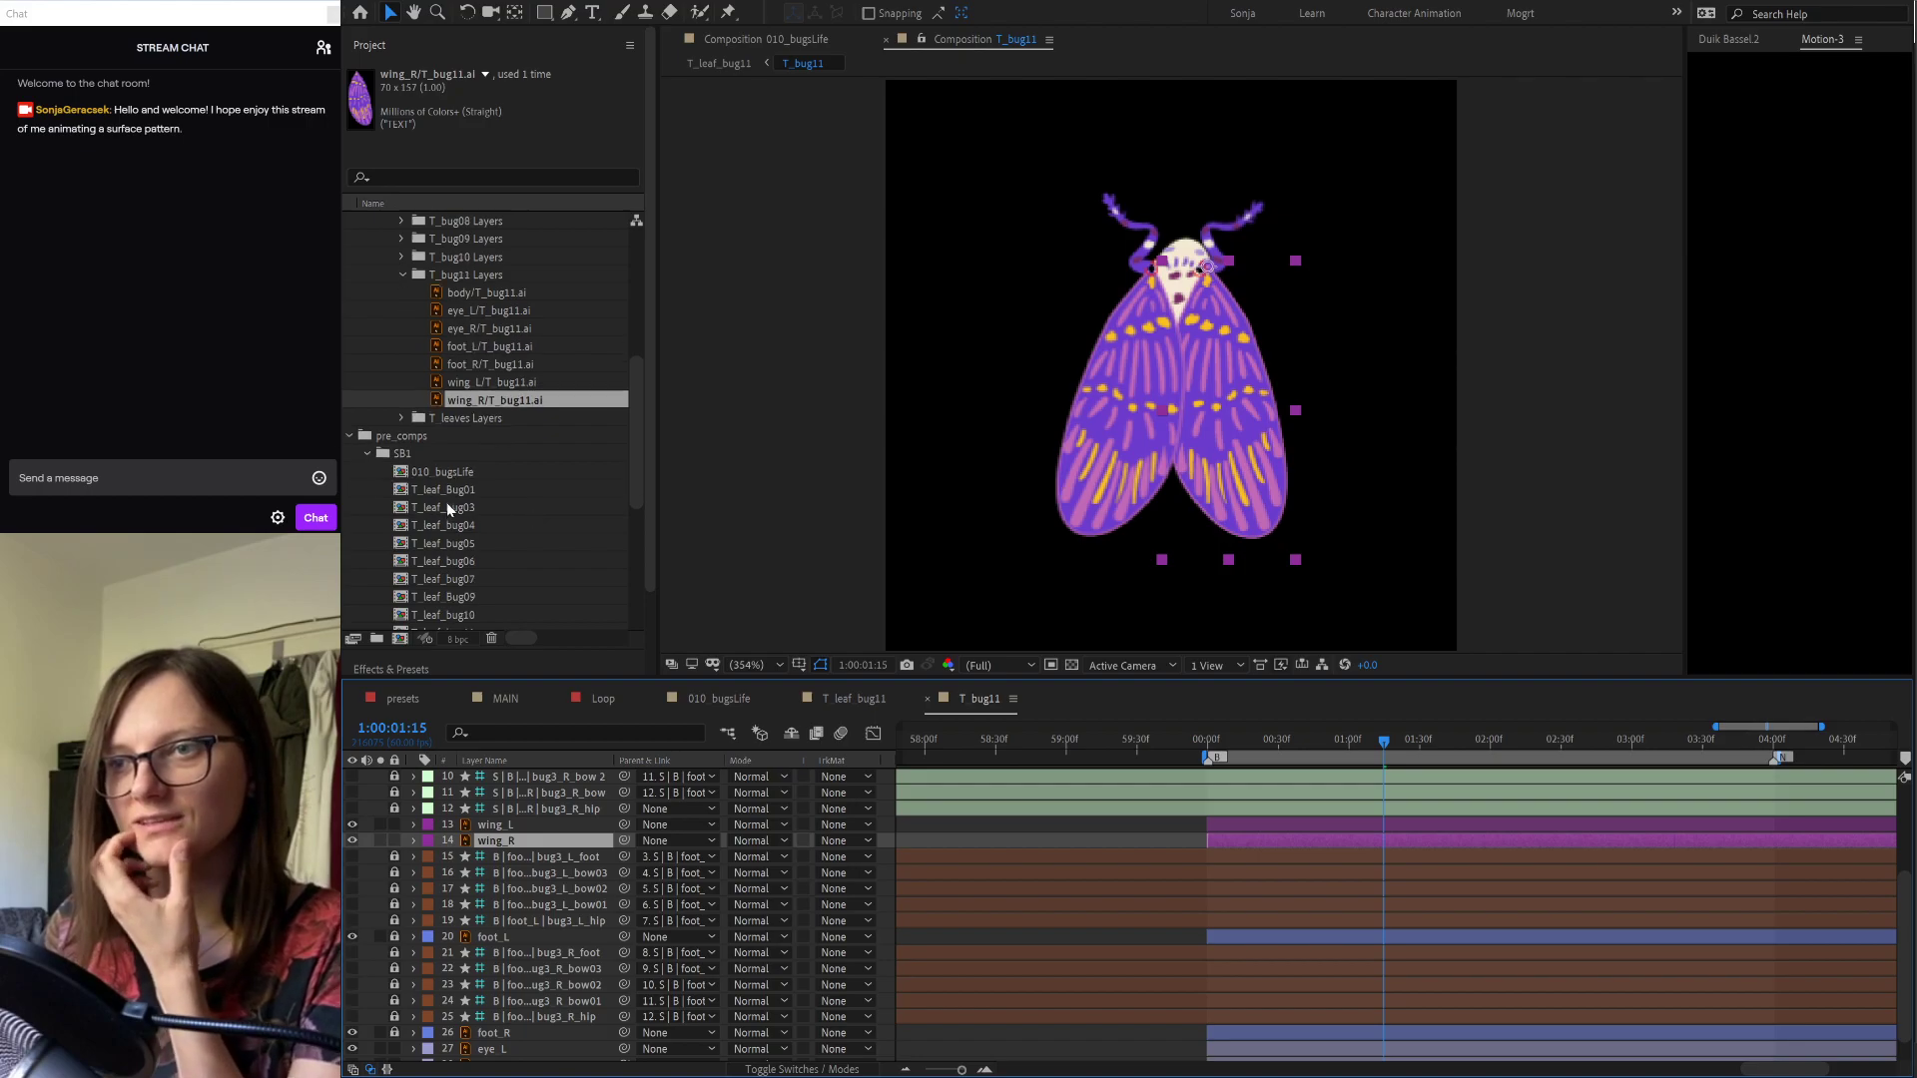
pyautogui.scroll(-2, 451, 514)
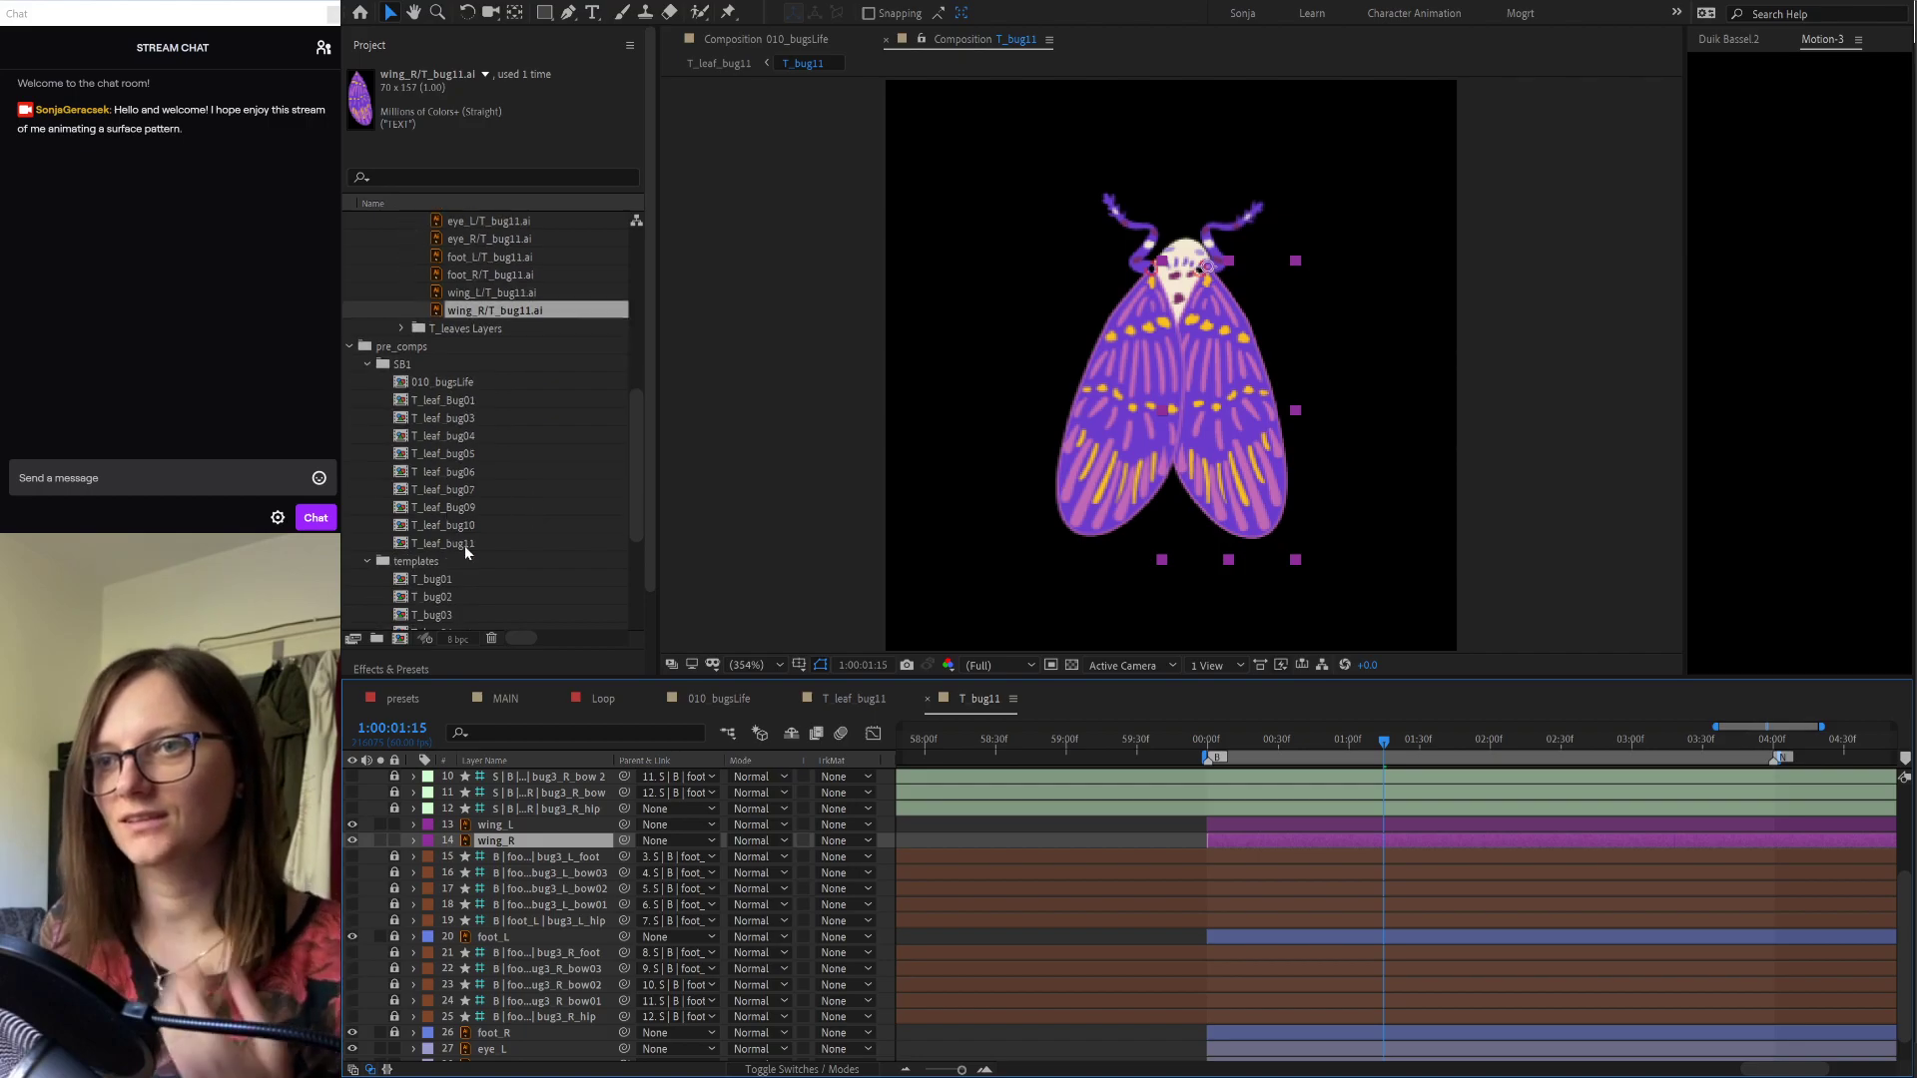
pyautogui.doubleClick(444, 614)
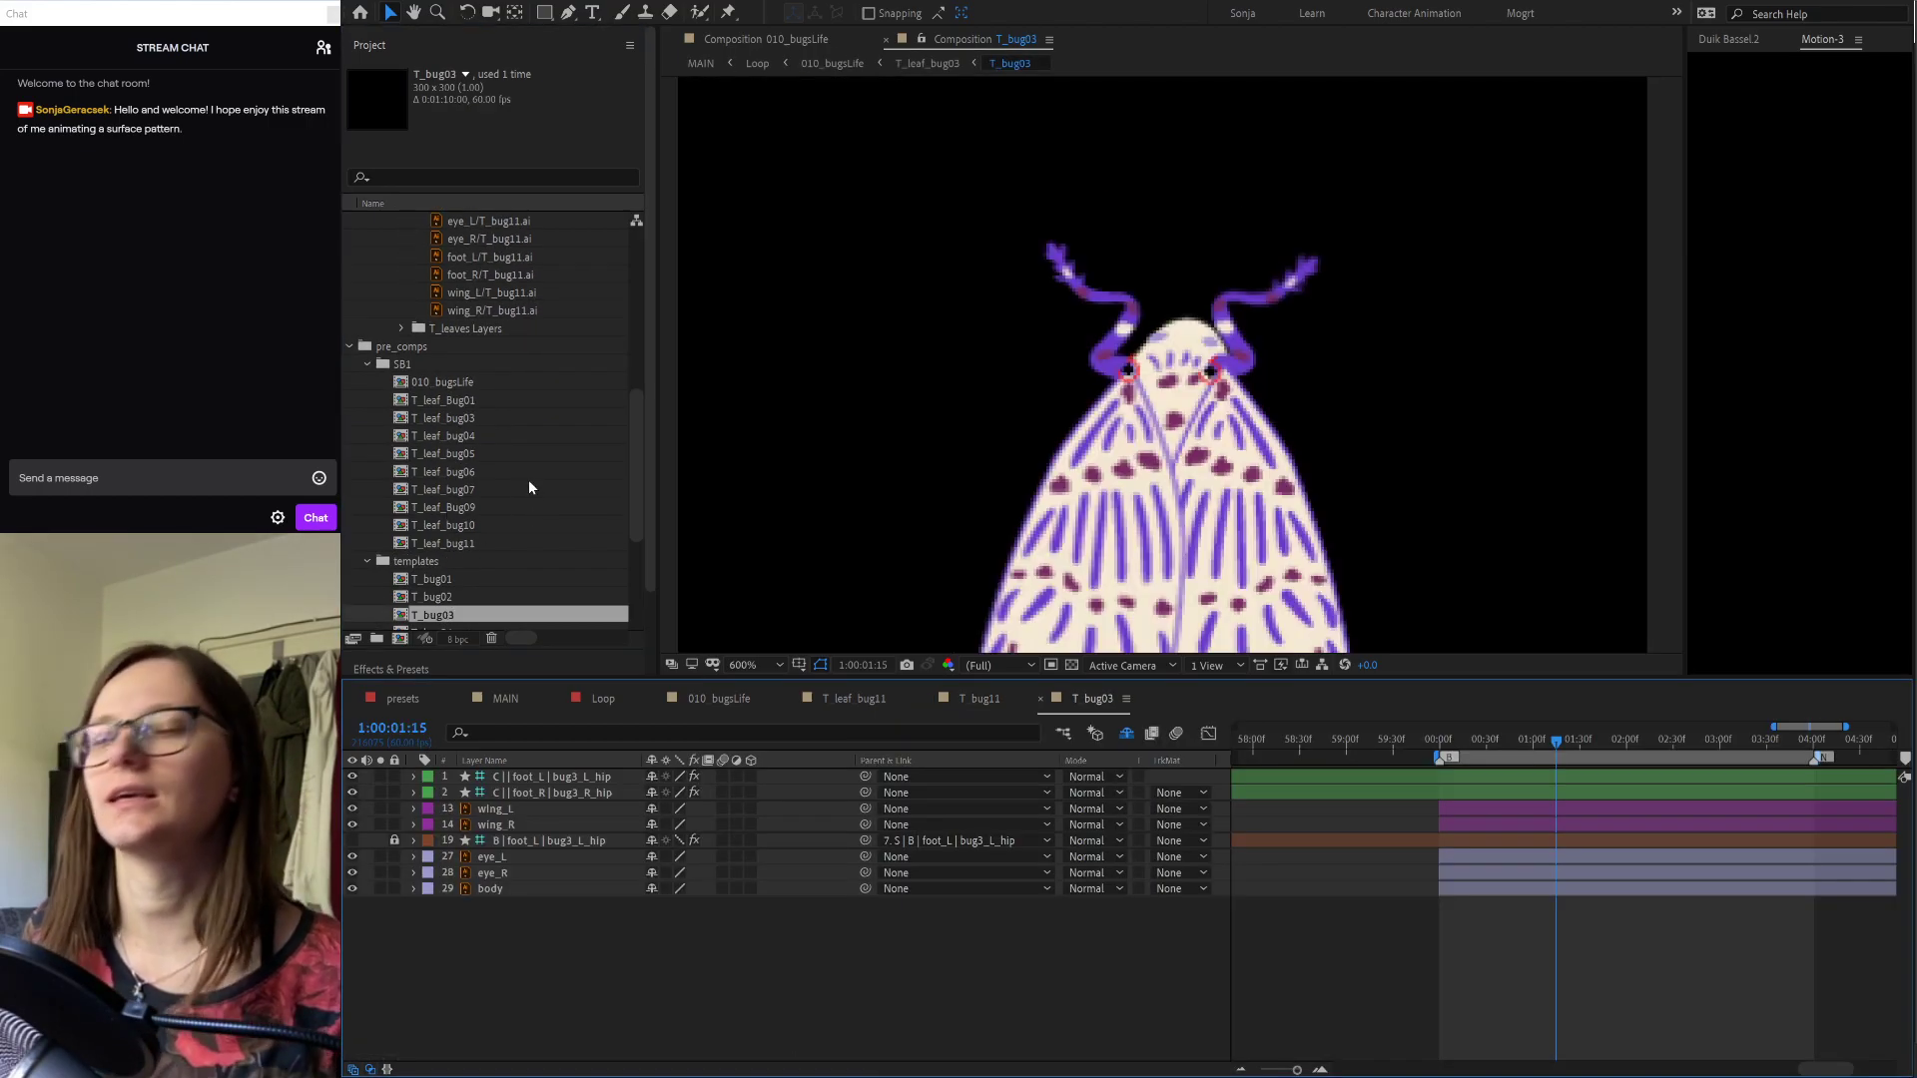
pyautogui.hotkey('shift', '/')
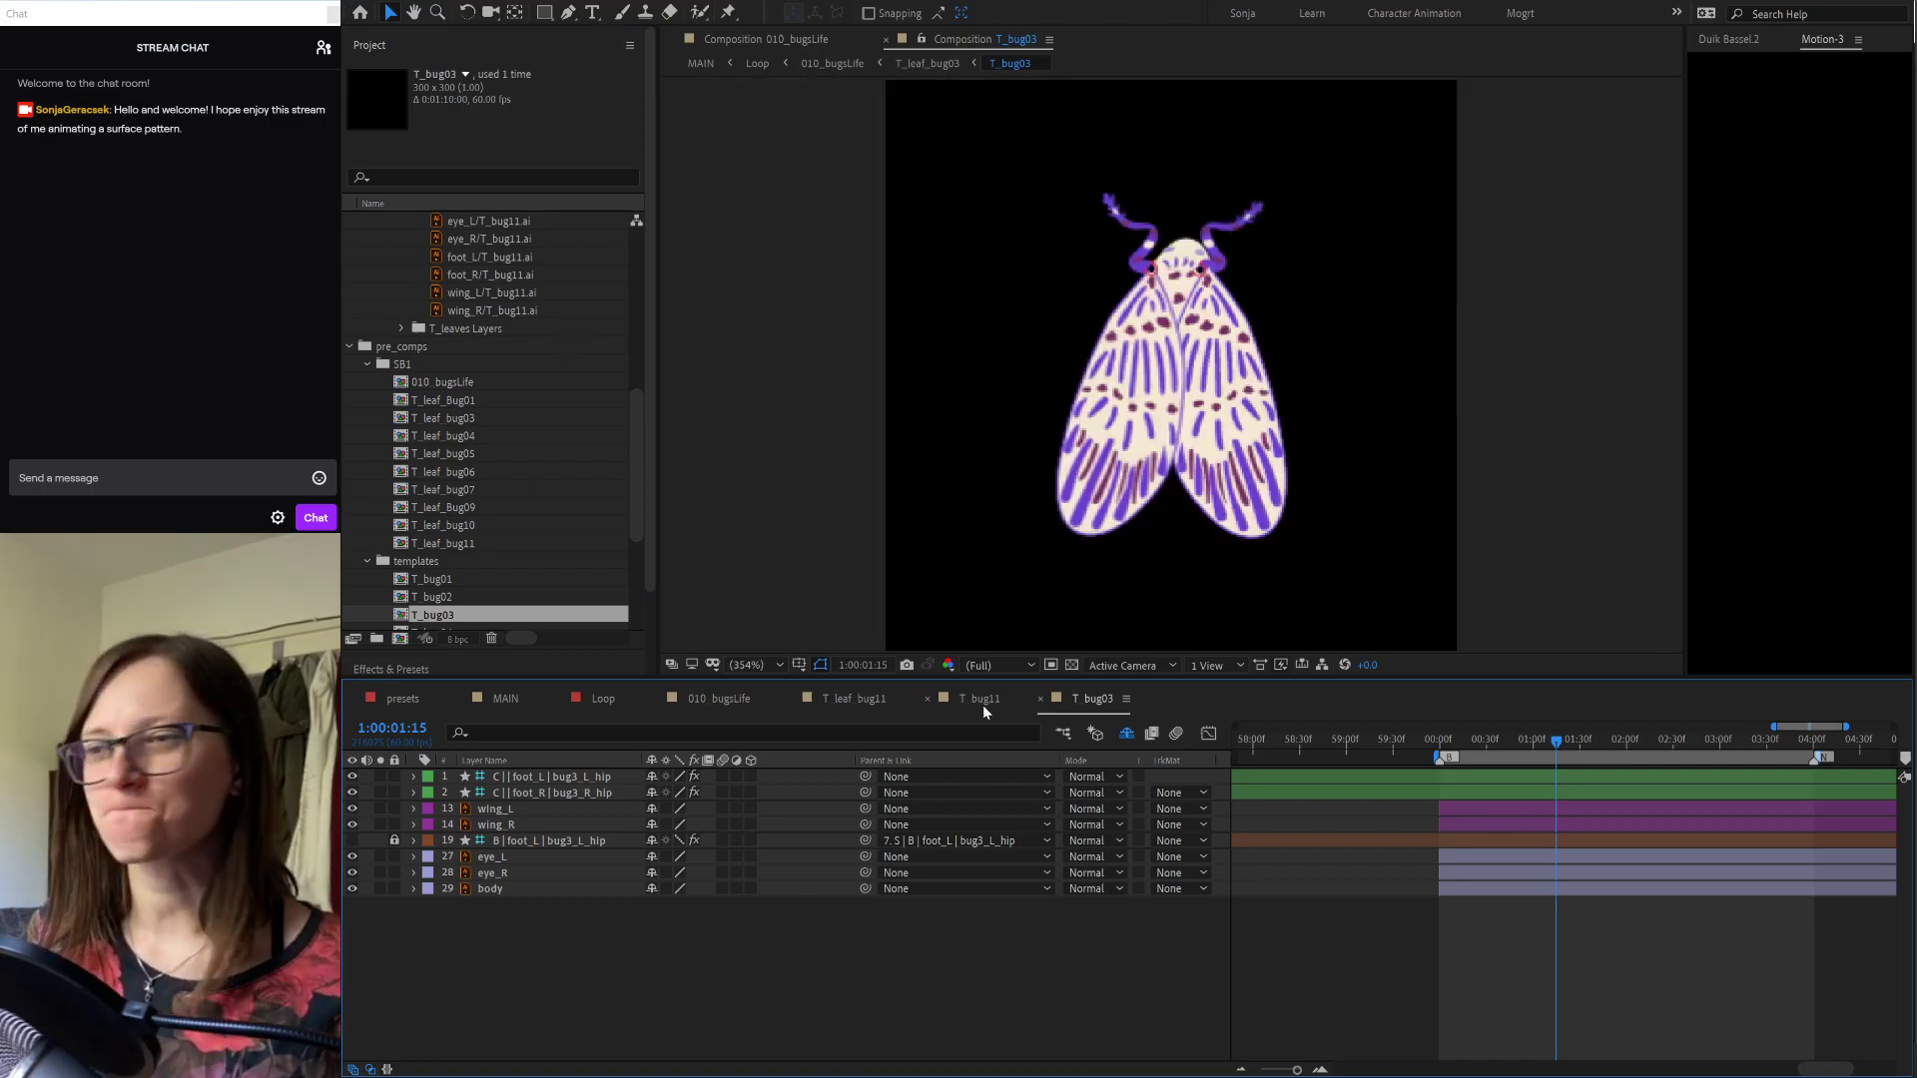
pyautogui.click(1039, 698)
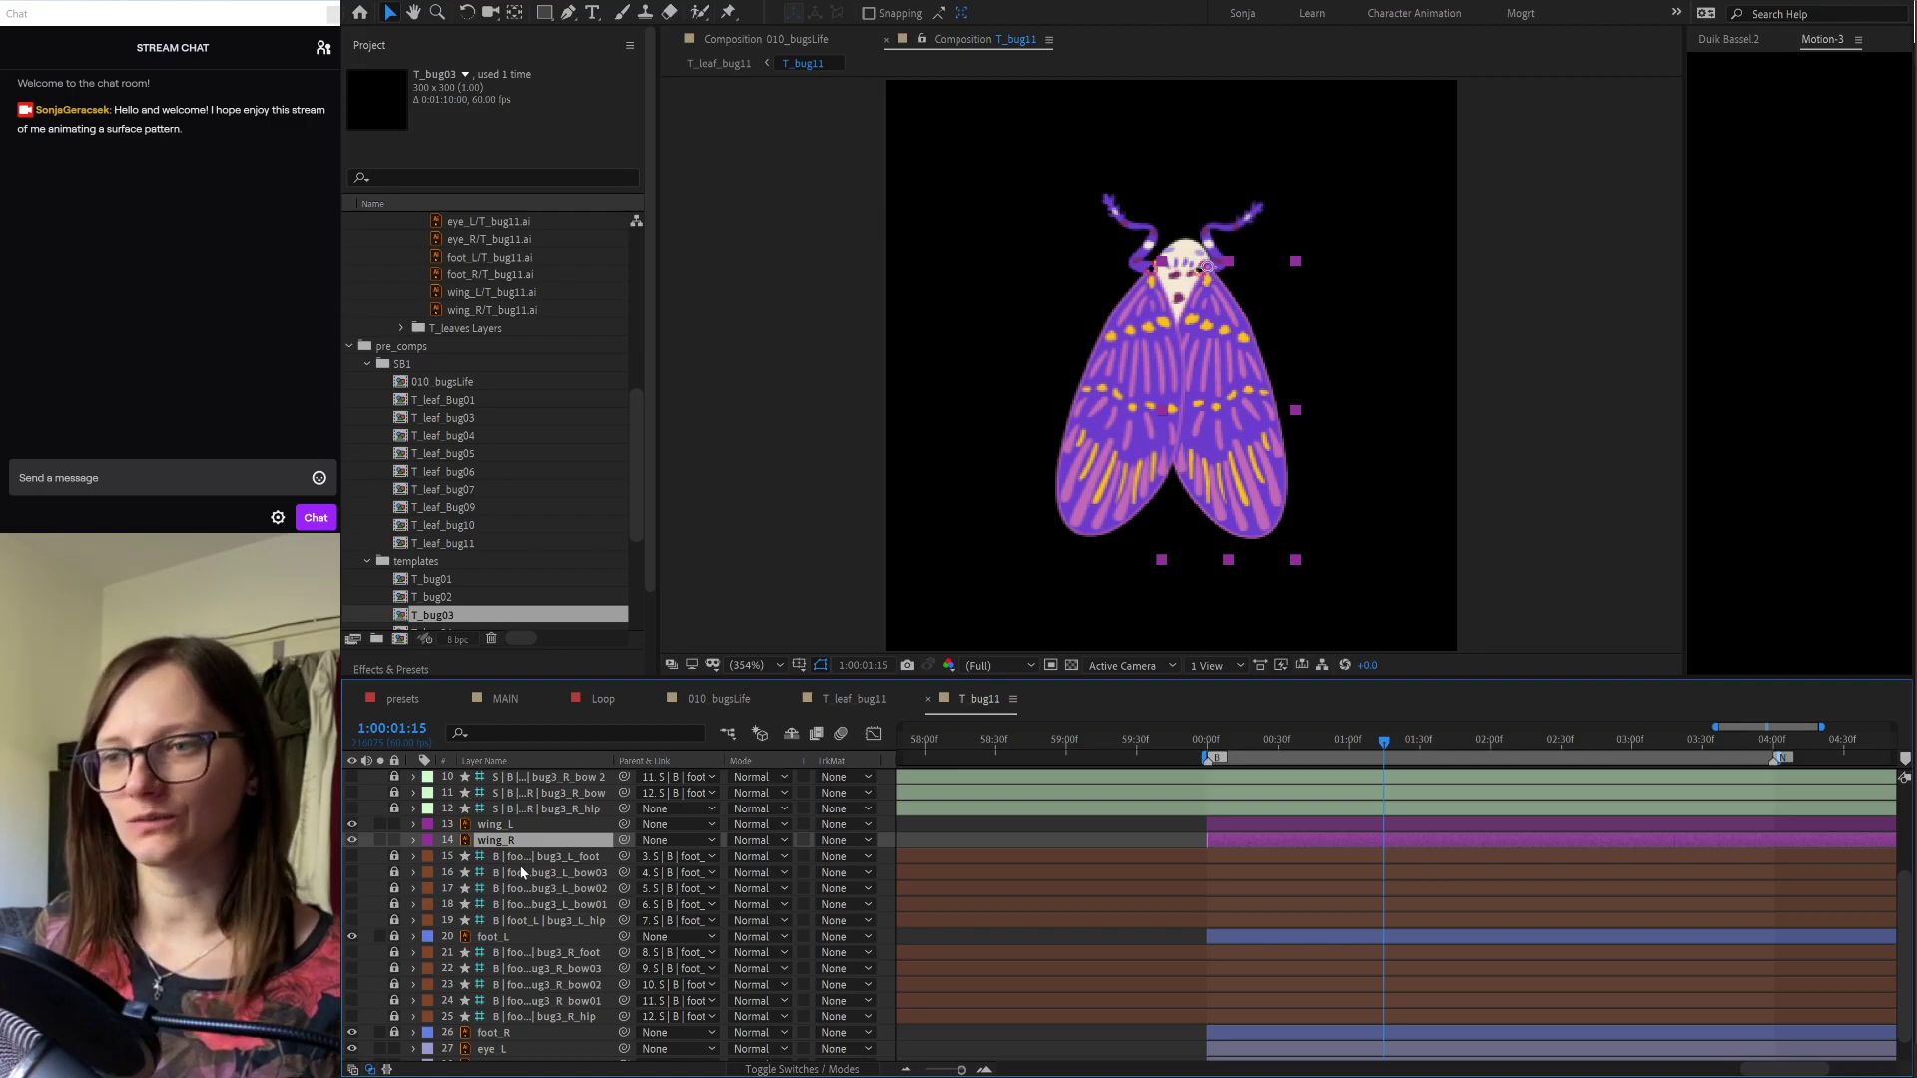
# Step: Replace the sources of the foot_L and foot_R layers with the matching T_bug11.ai artwork, leaving both layers locked
pyautogui.scroll(-2, 507, 917)
pyautogui.click(507, 911)
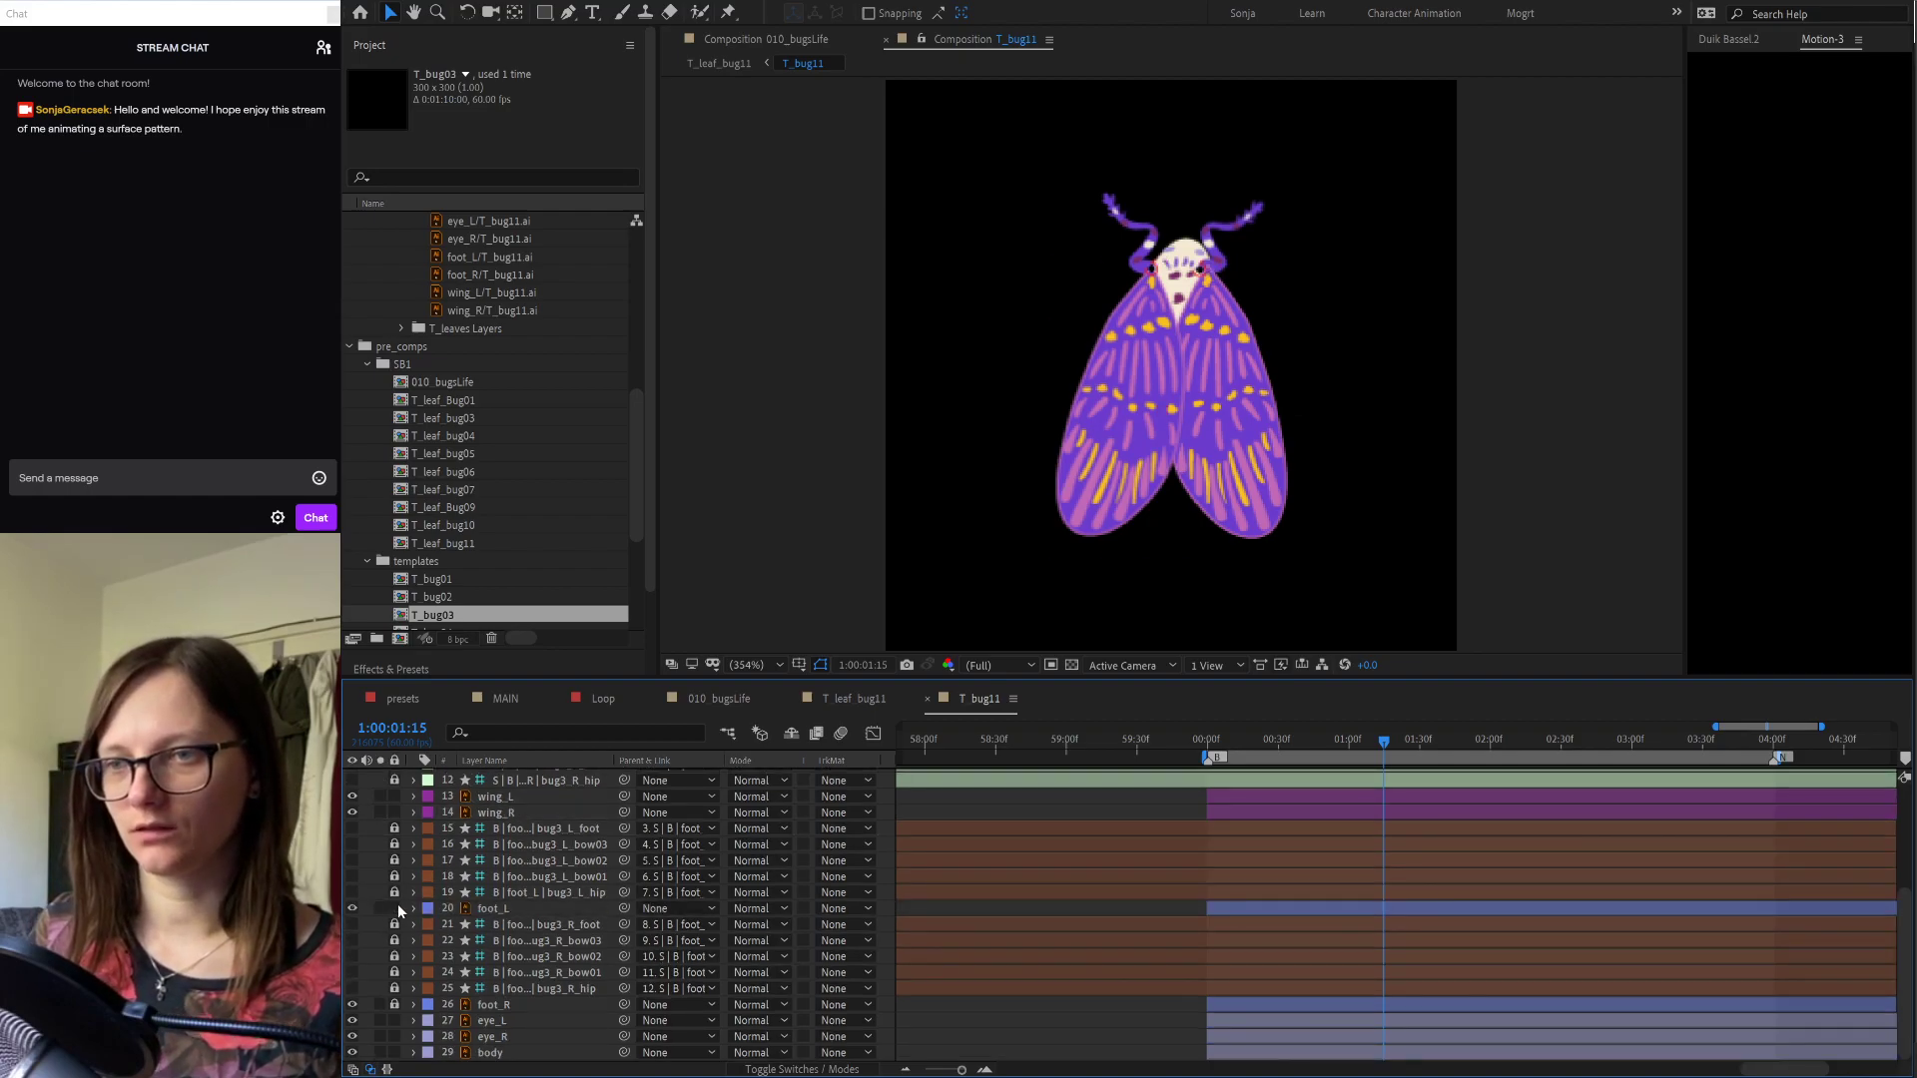
pyautogui.scroll(5, 556, 466)
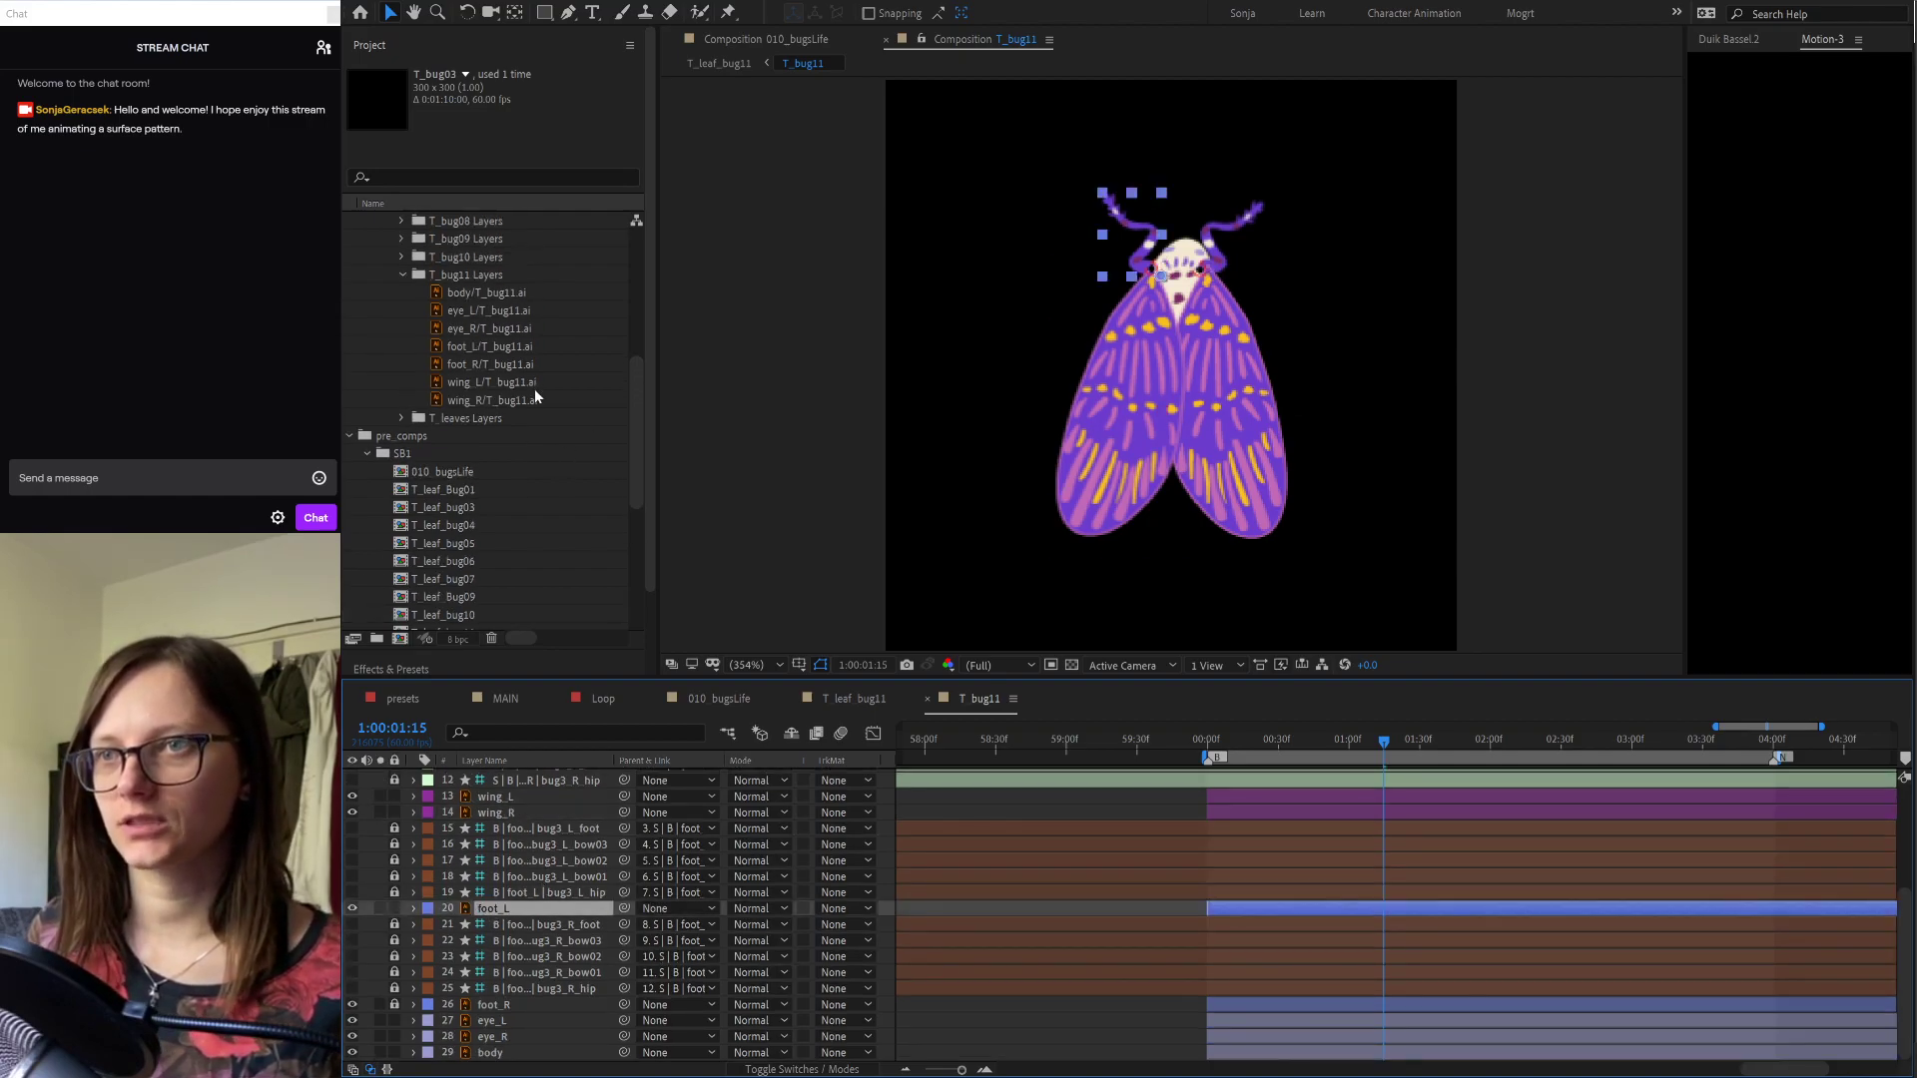
pyautogui.moveTo(507, 349); pyautogui.dragTo(504, 913)
pyautogui.hotkey('ctrl', 'l')
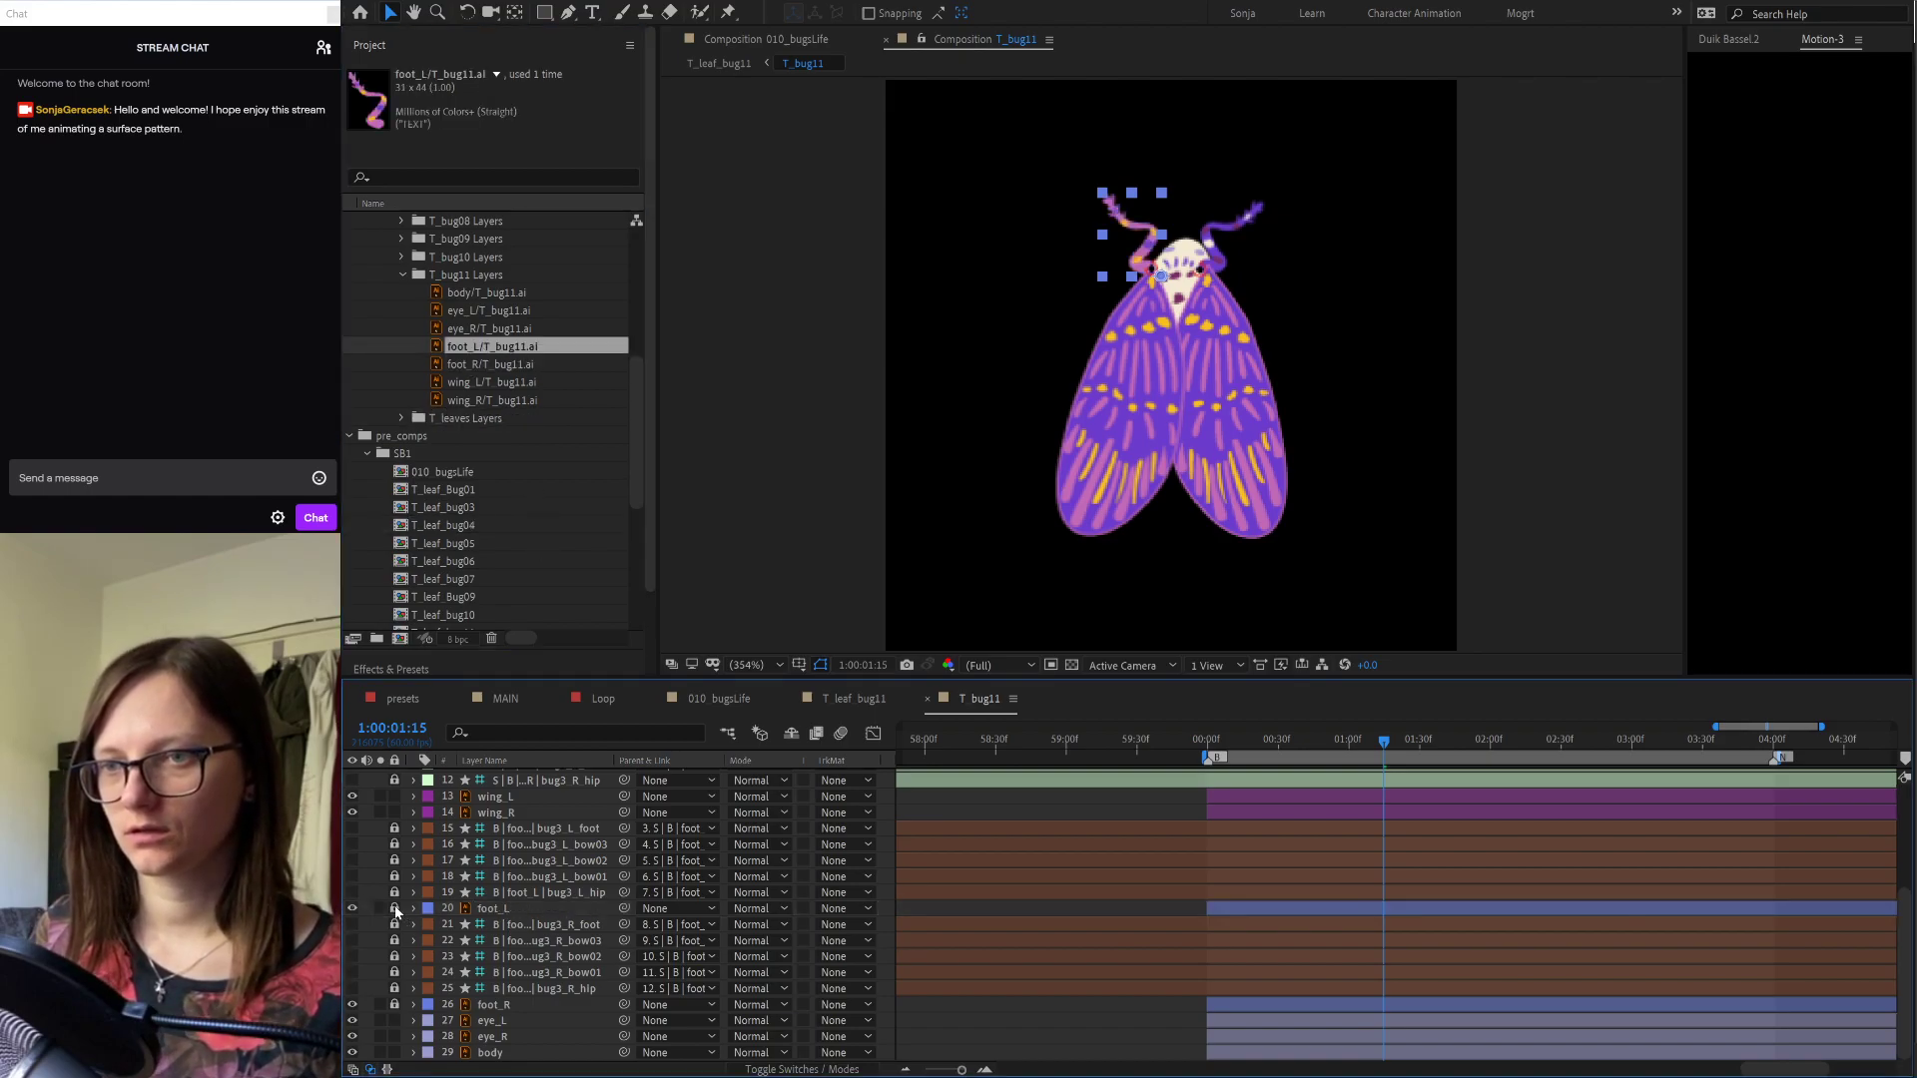
pyautogui.click(523, 1010)
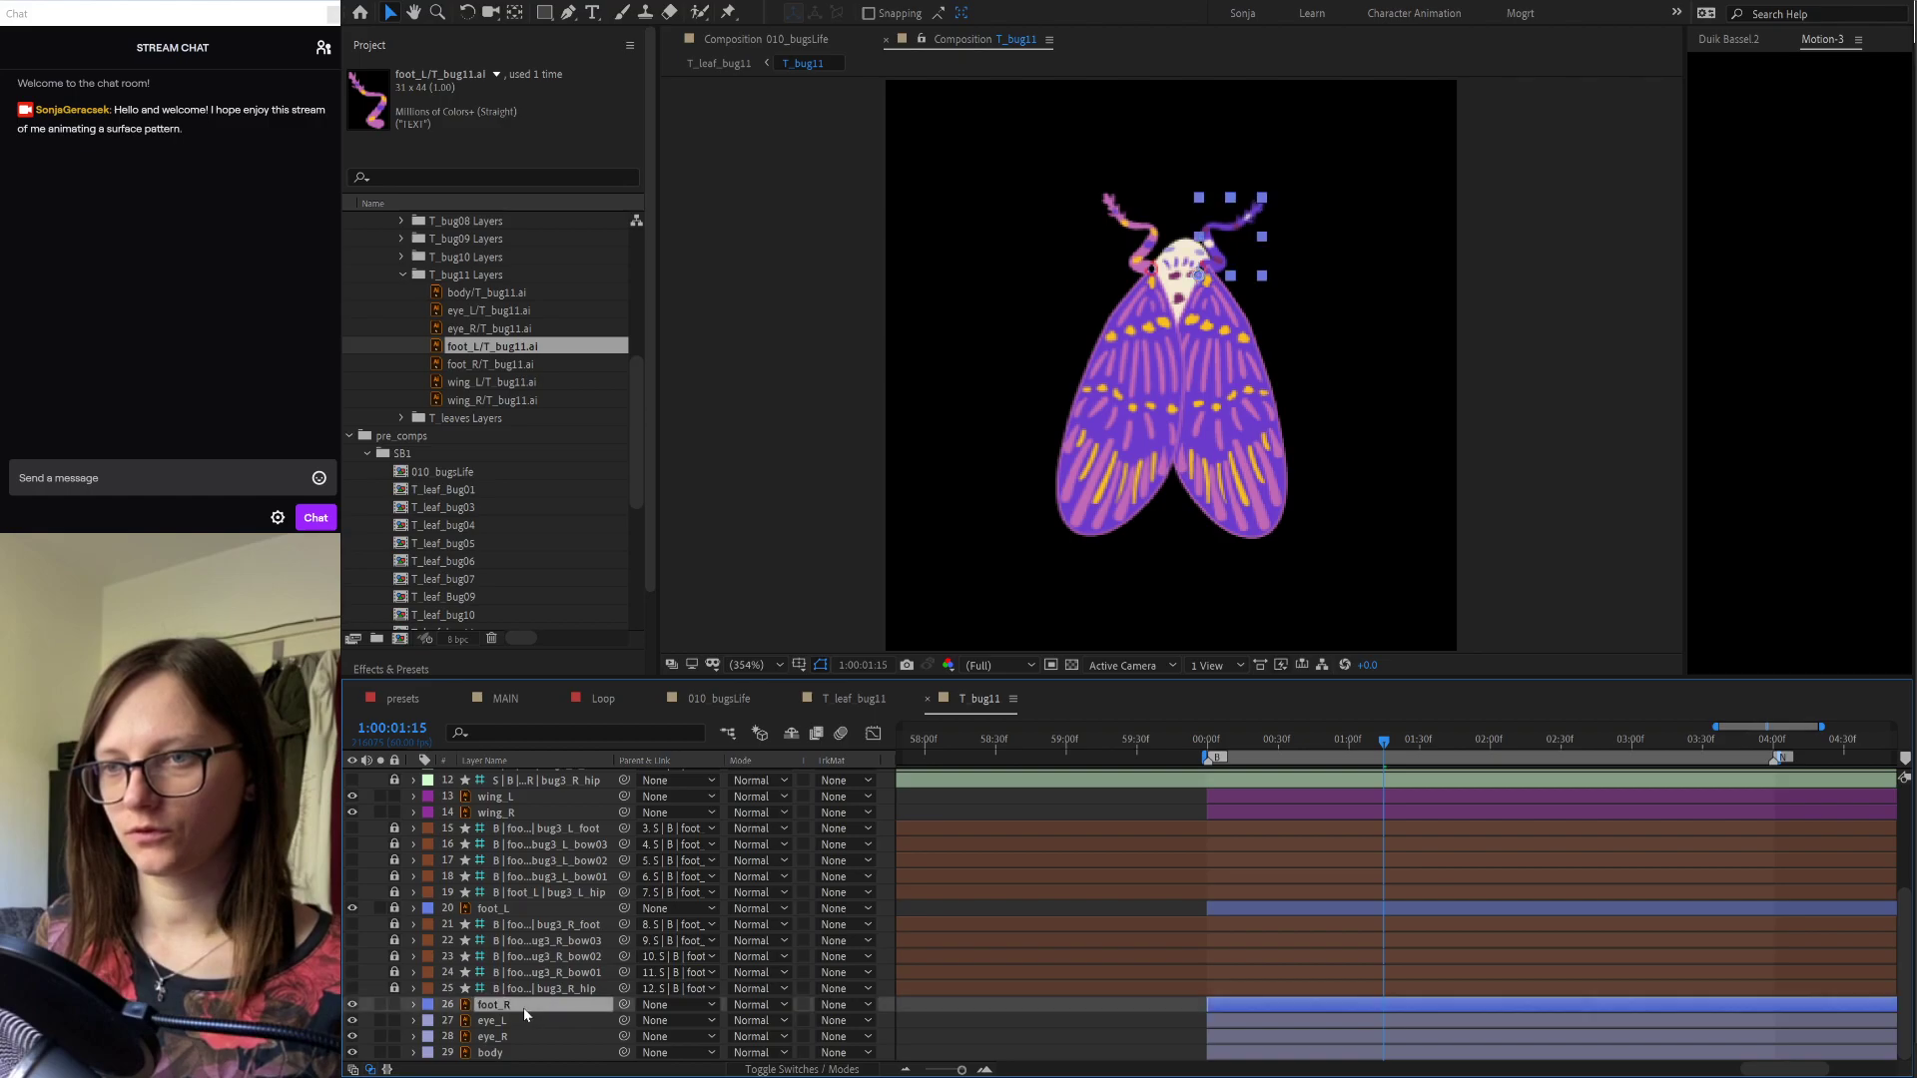
pyautogui.moveTo(481, 367); pyautogui.dragTo(519, 1008)
pyautogui.click(395, 1004)
# Step: Replace the sources of the eye_L and eye_R layers with the matching T_bug11.ai artwork, and select the body layer
pyautogui.click(498, 1022)
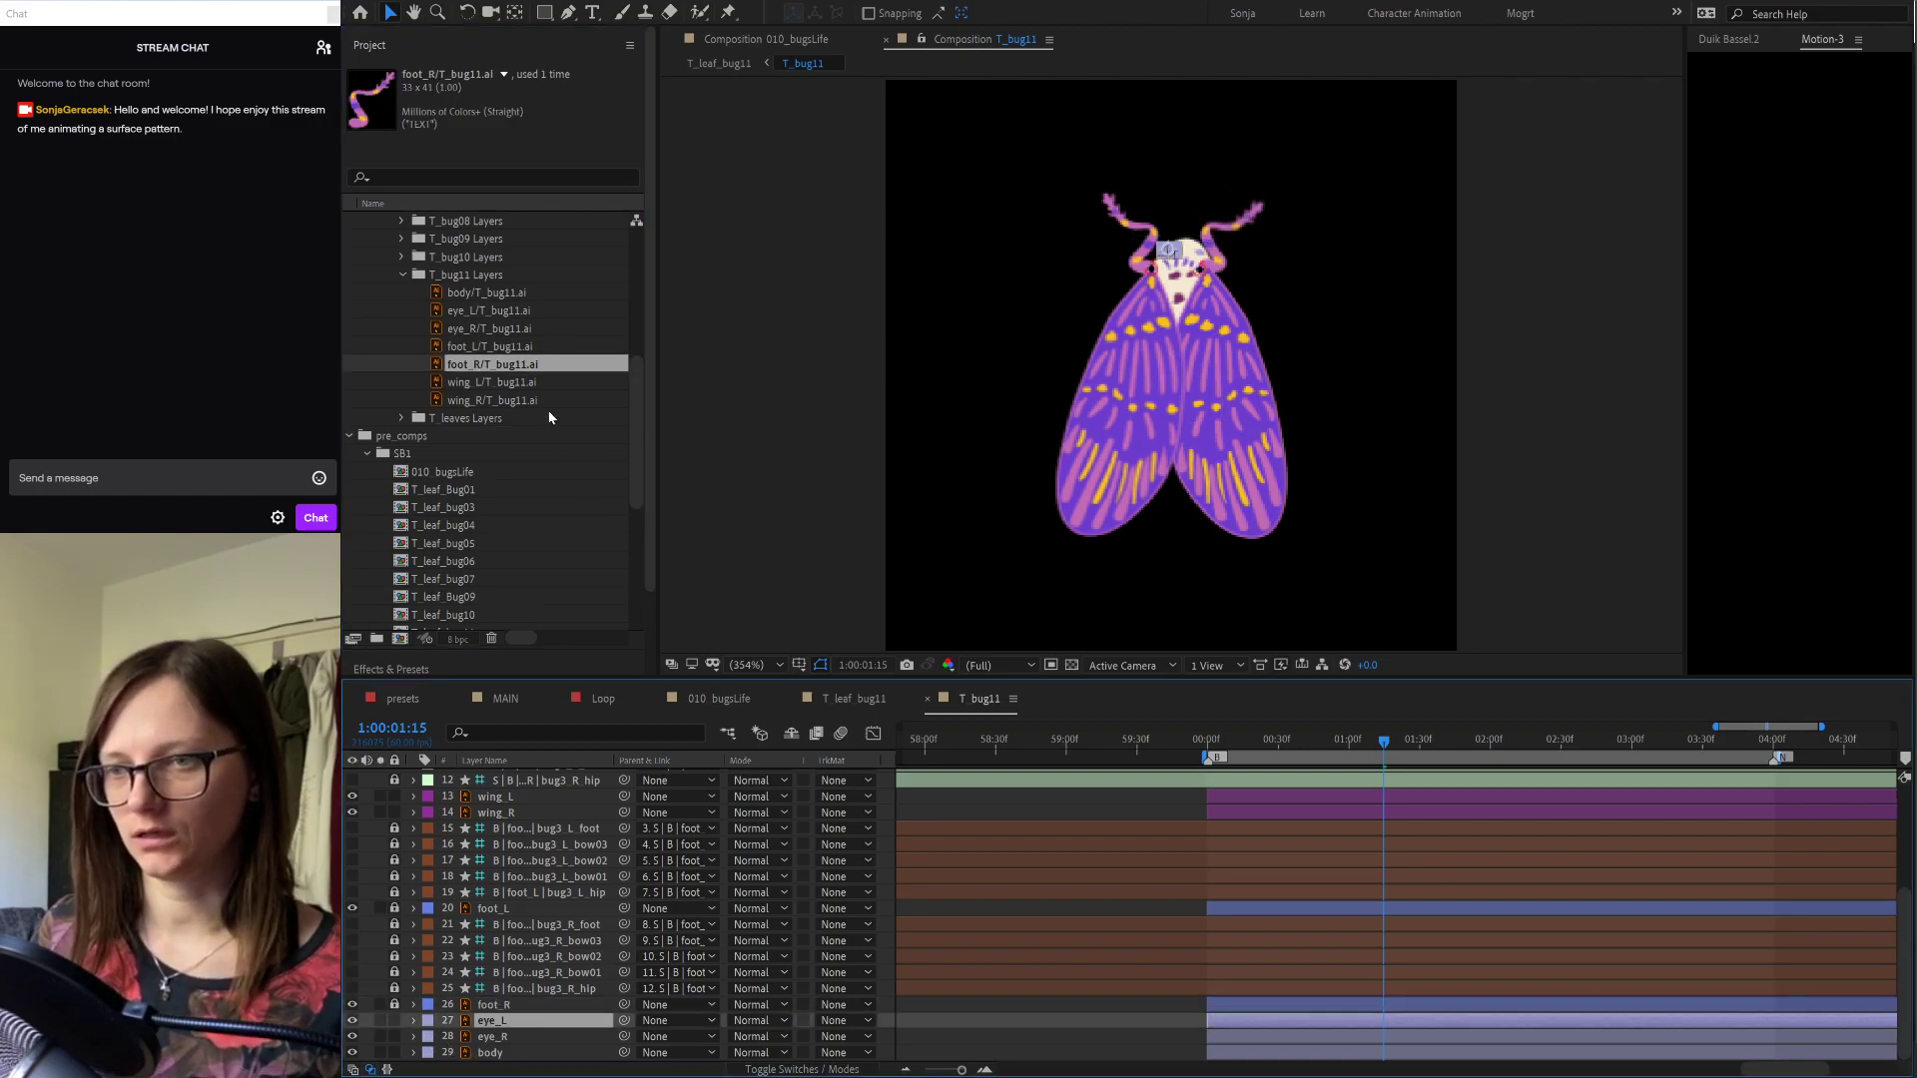
pyautogui.moveTo(488, 313); pyautogui.dragTo(492, 1038)
pyautogui.click(492, 1038)
pyautogui.moveTo(504, 331); pyautogui.dragTo(492, 1038)
pyautogui.click(491, 1054)
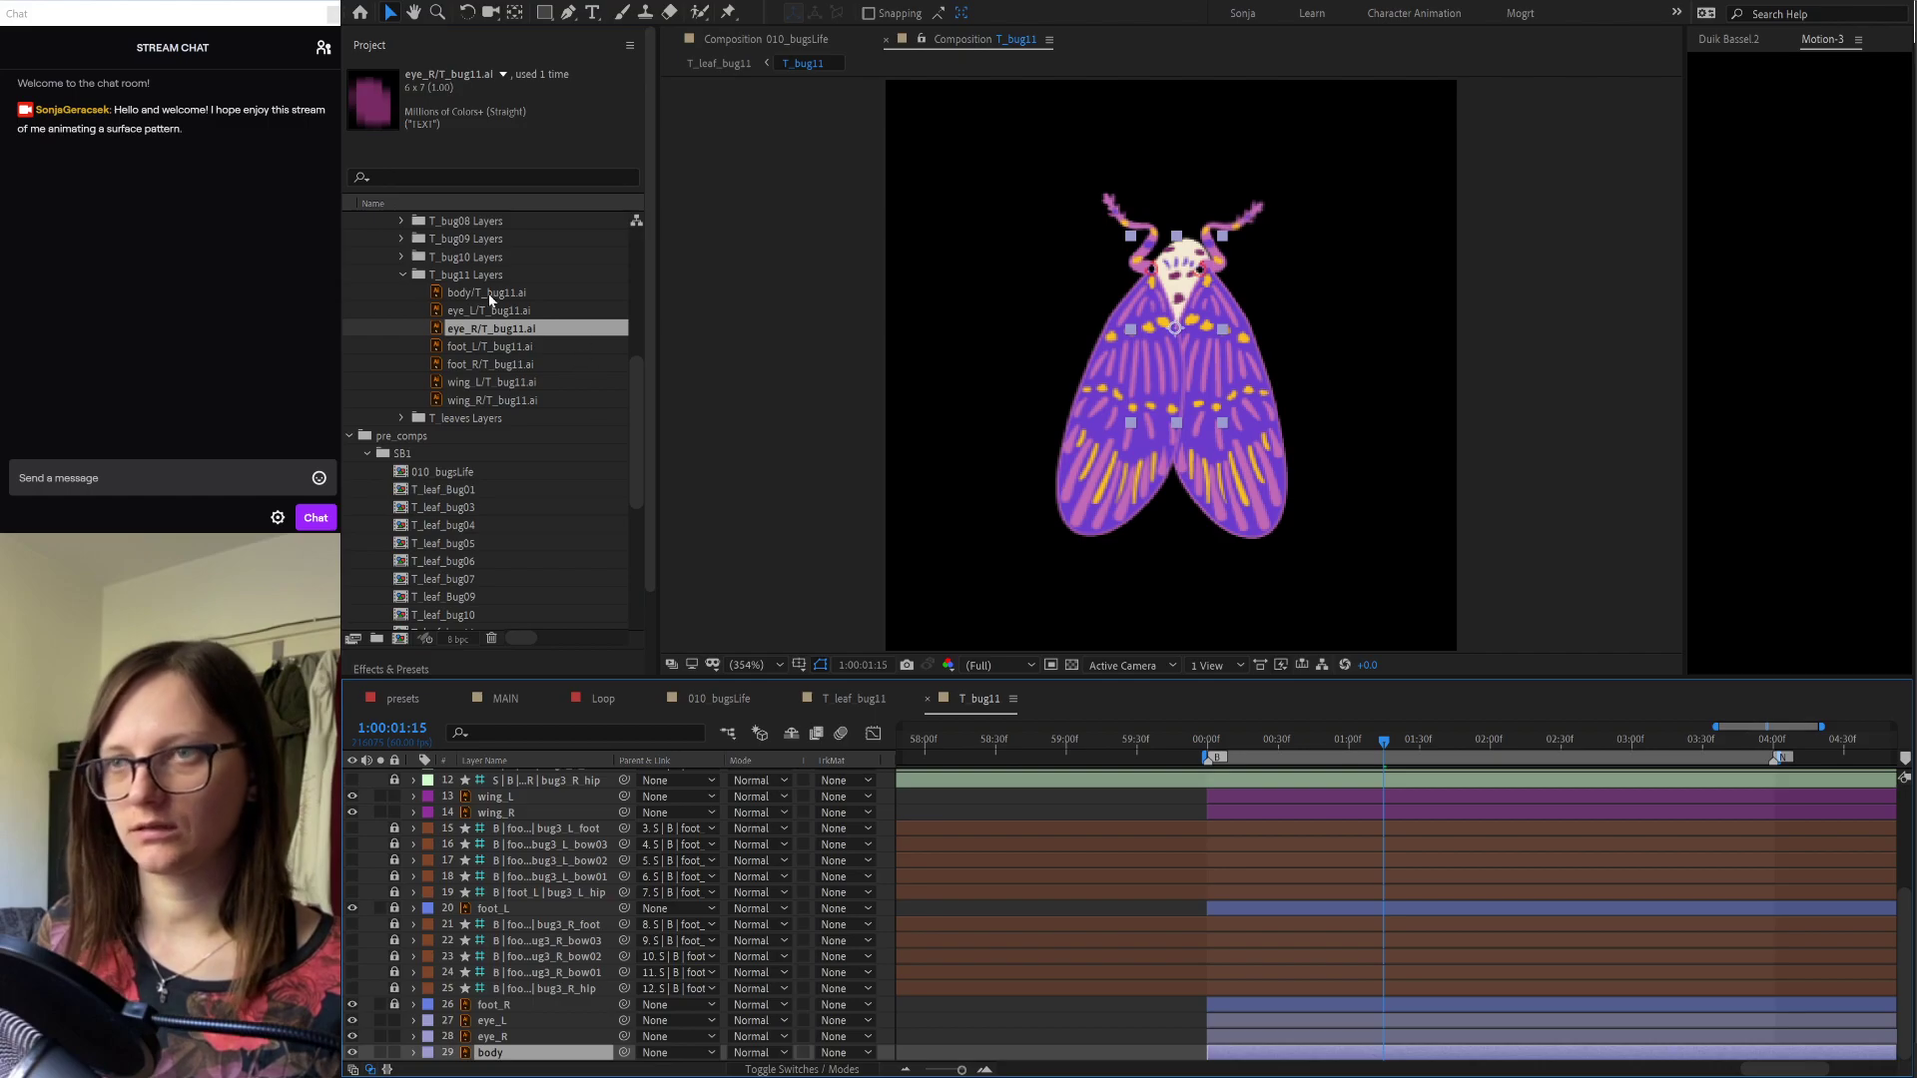
# Step: Replace the body layer's source with the body/T_bug11.ai artwork and hide the shy layers in the T_bug11 timeline
pyautogui.moveTo(490, 293); pyautogui.dragTo(483, 1053)
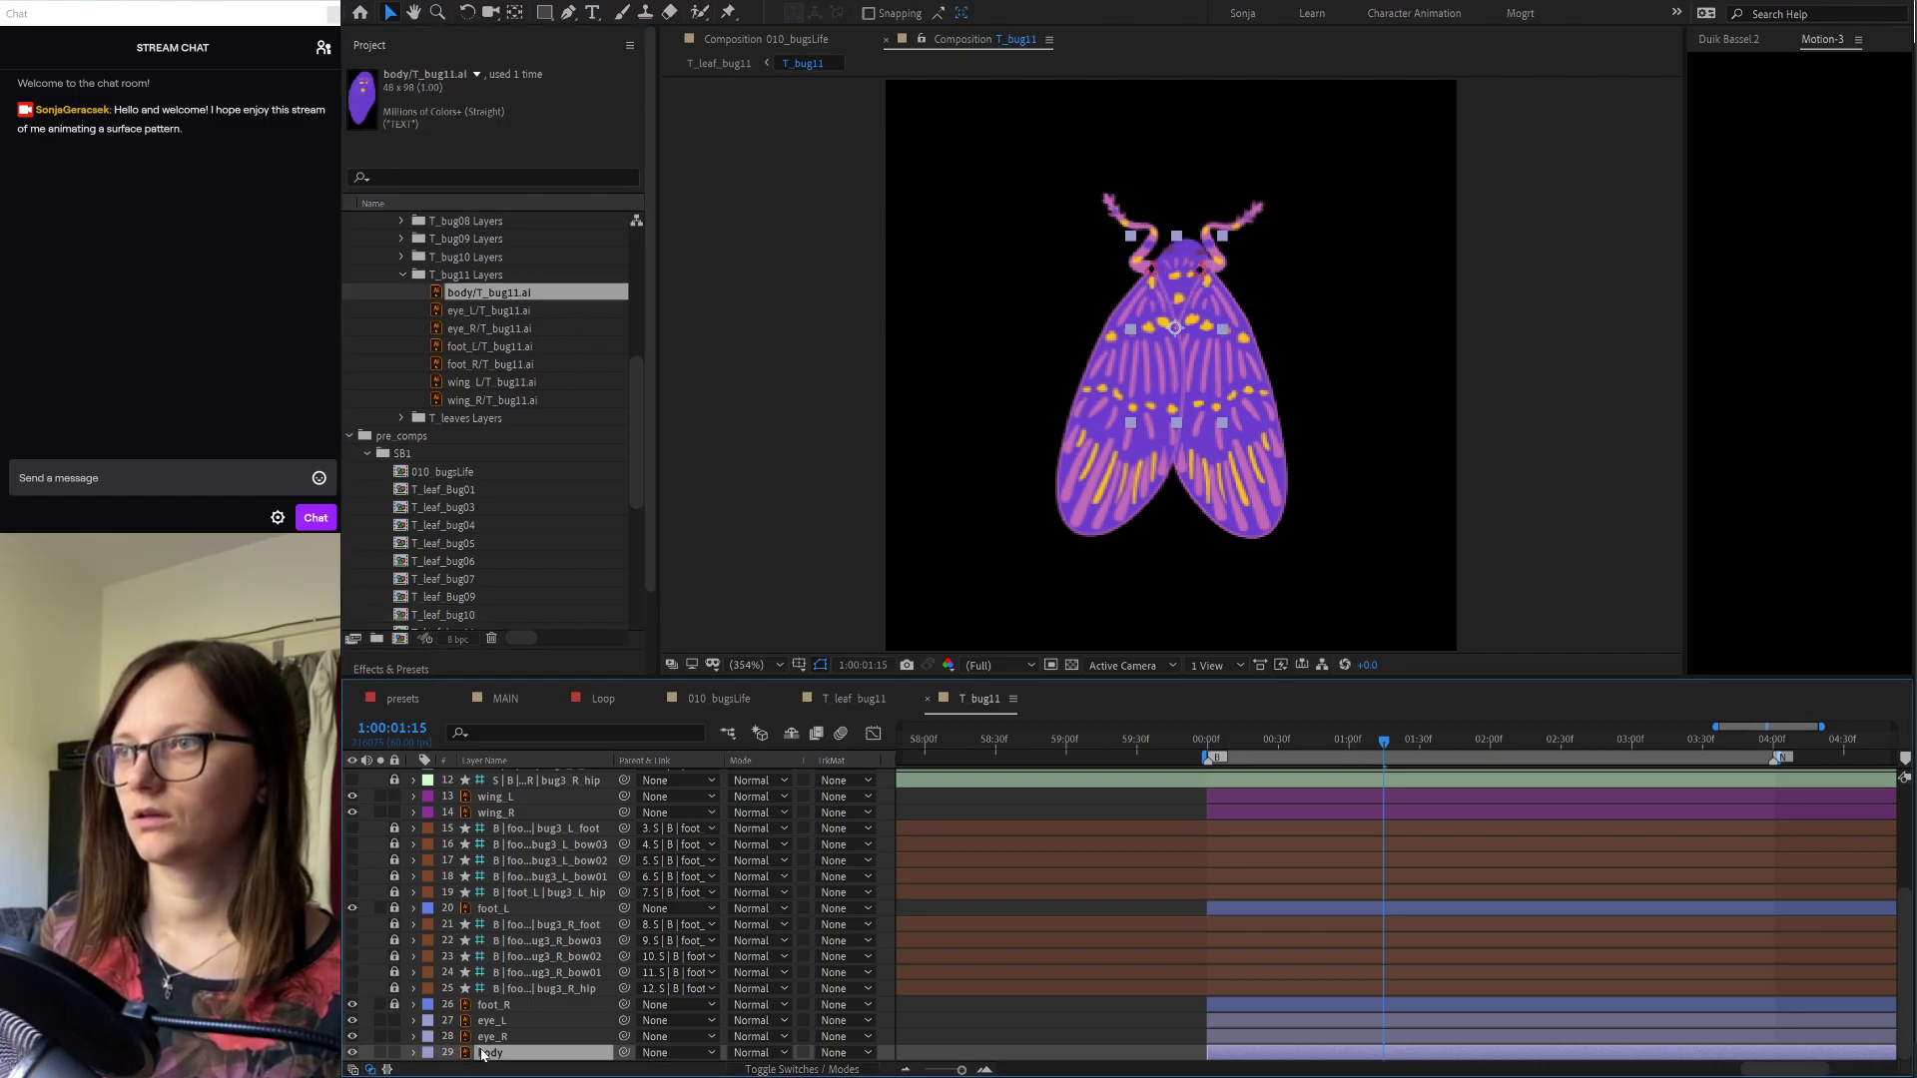
pyautogui.click(791, 734)
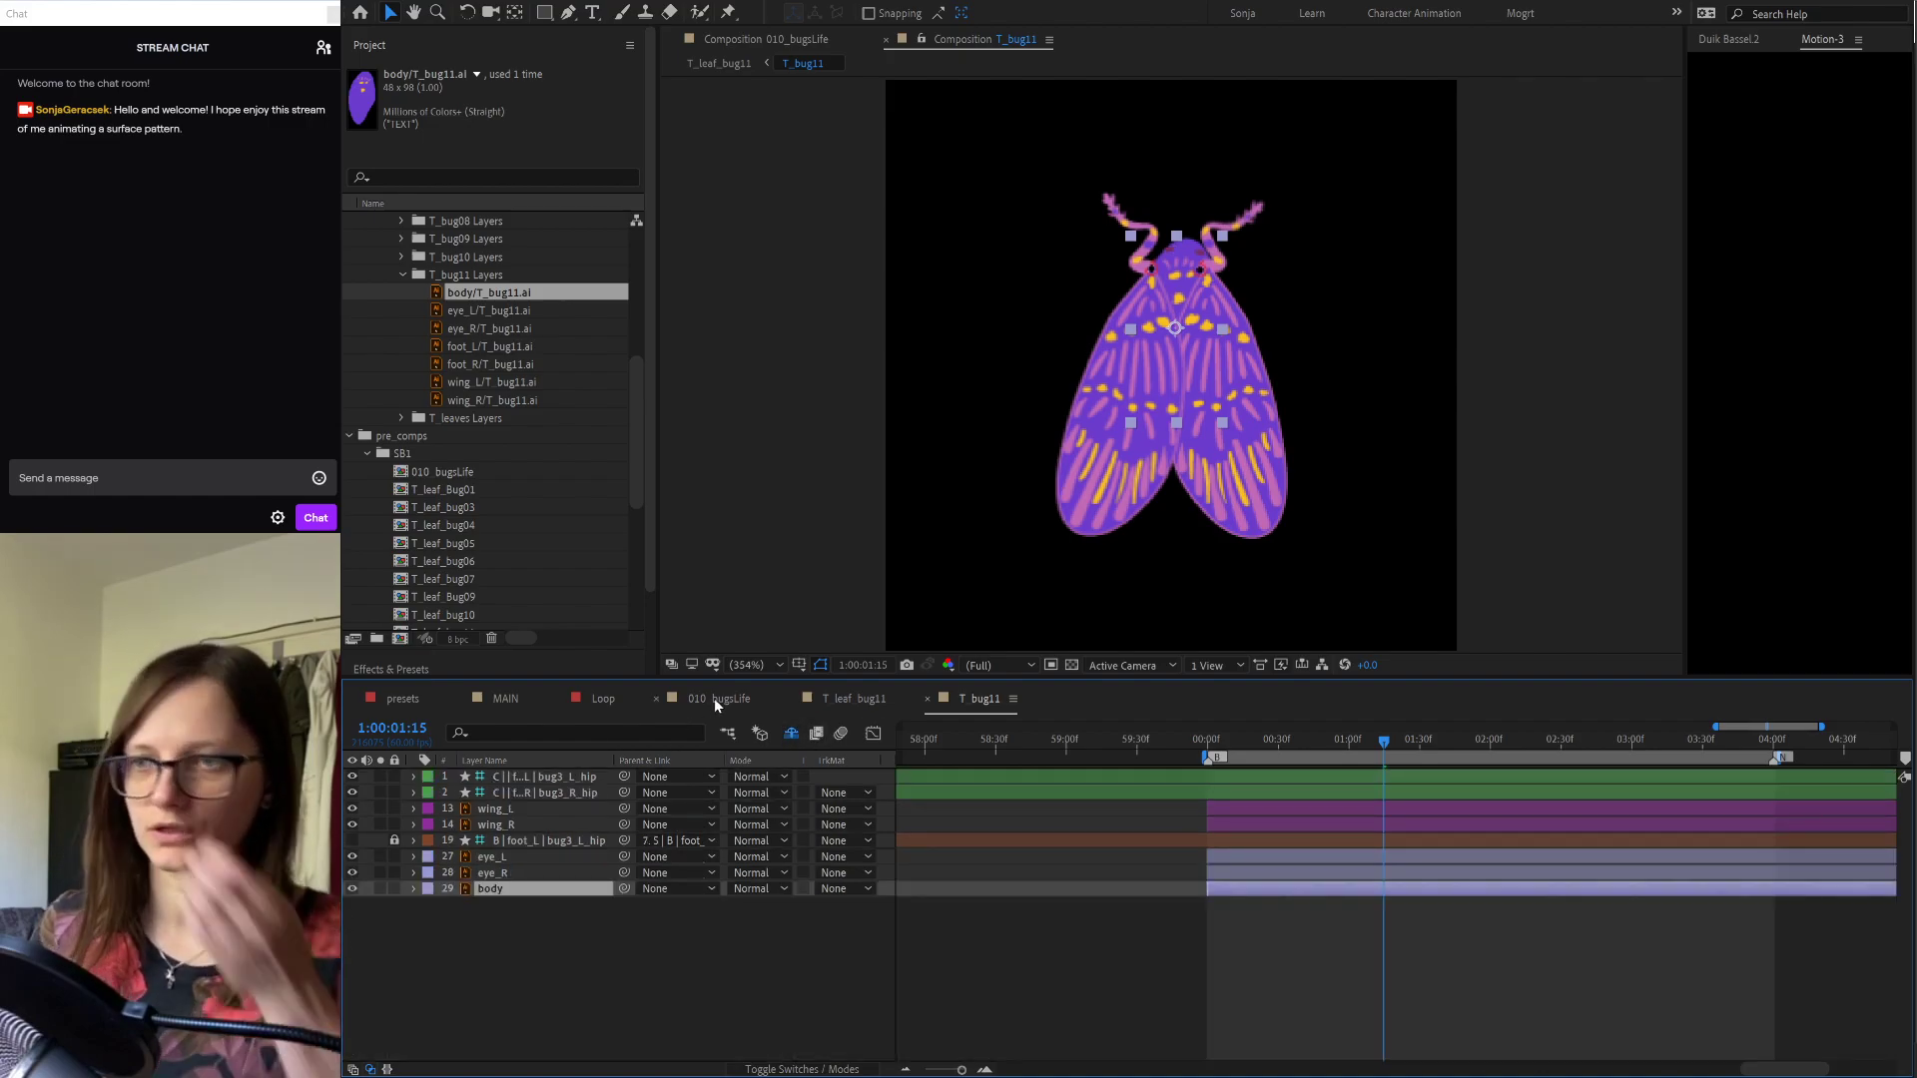
# Step: Copy the leaf 12 layer from 010_bugsLife into T_leaf_bug11 beneath the moth, and delete the old leaf 21 layer
pyautogui.click(716, 699)
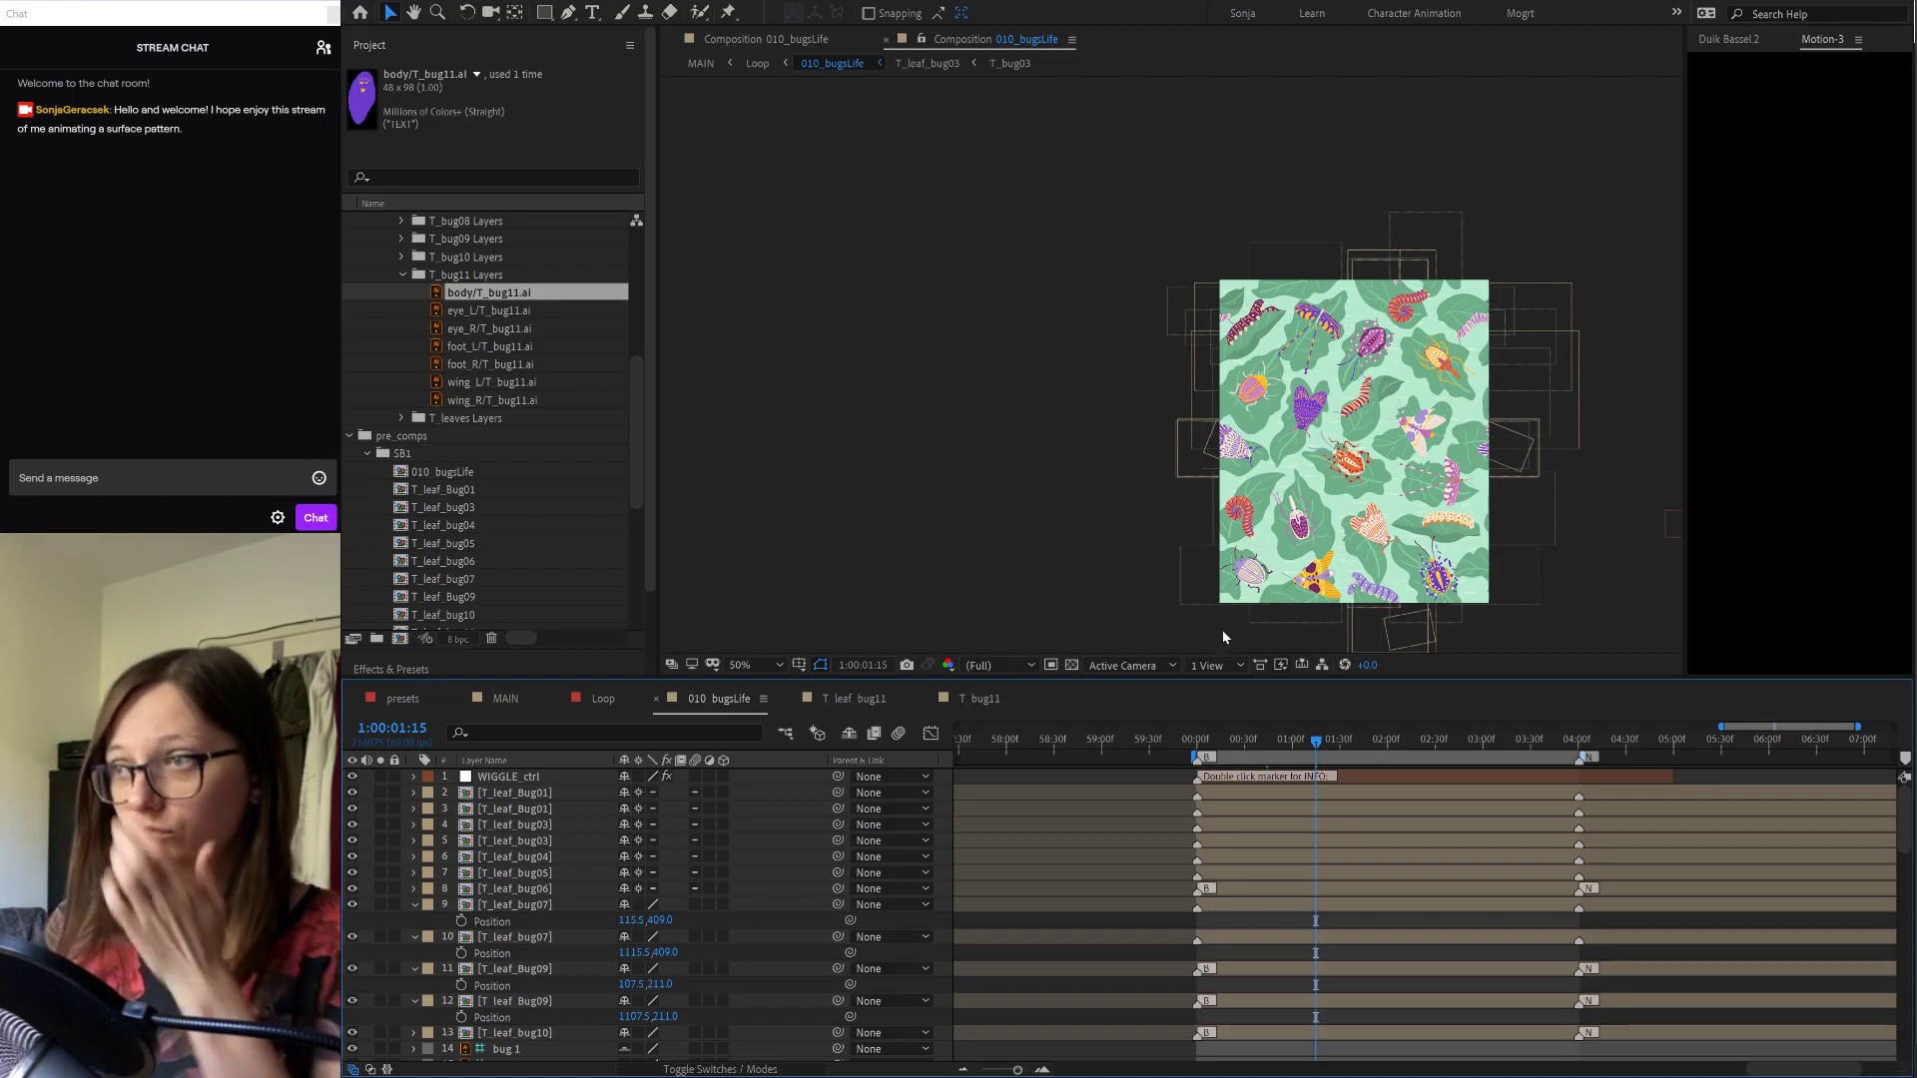
pyautogui.click(1285, 461)
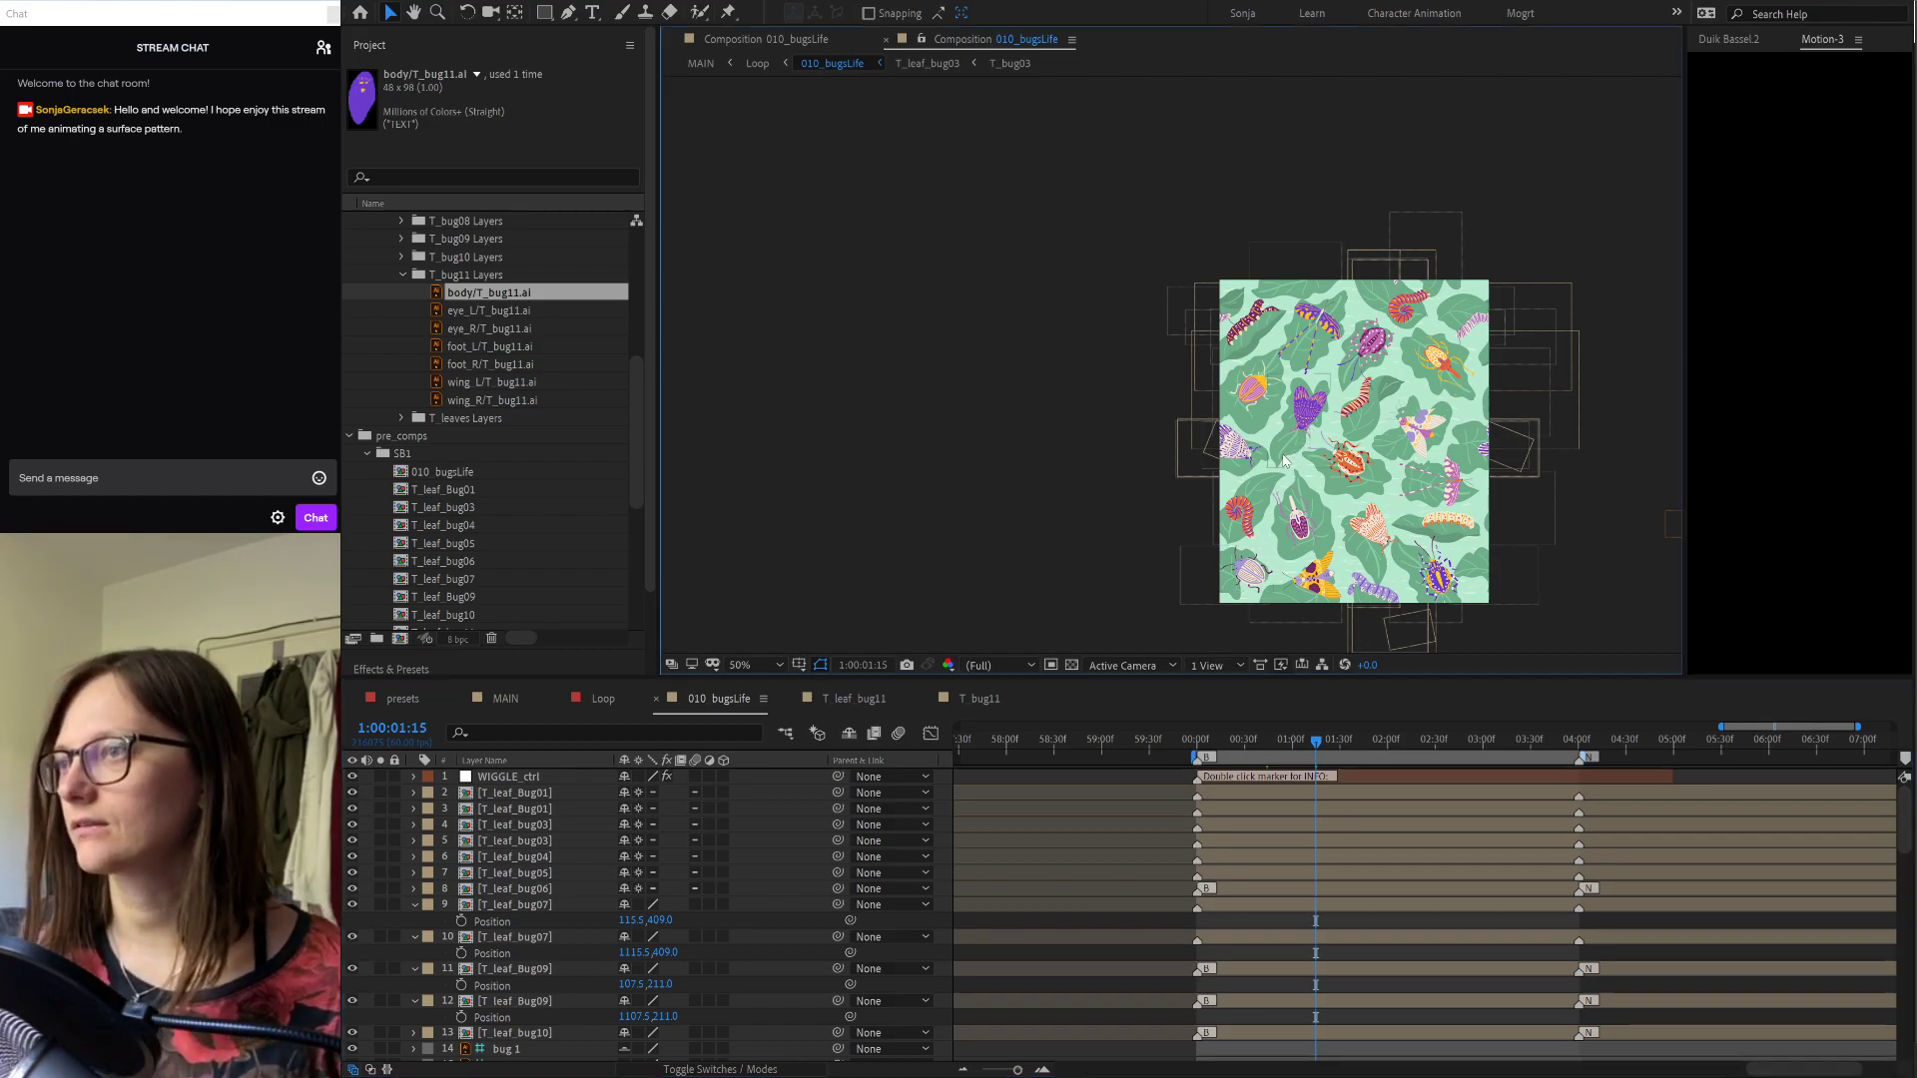
pyautogui.click(849, 699)
pyautogui.hotkey('ctrl', 'v')
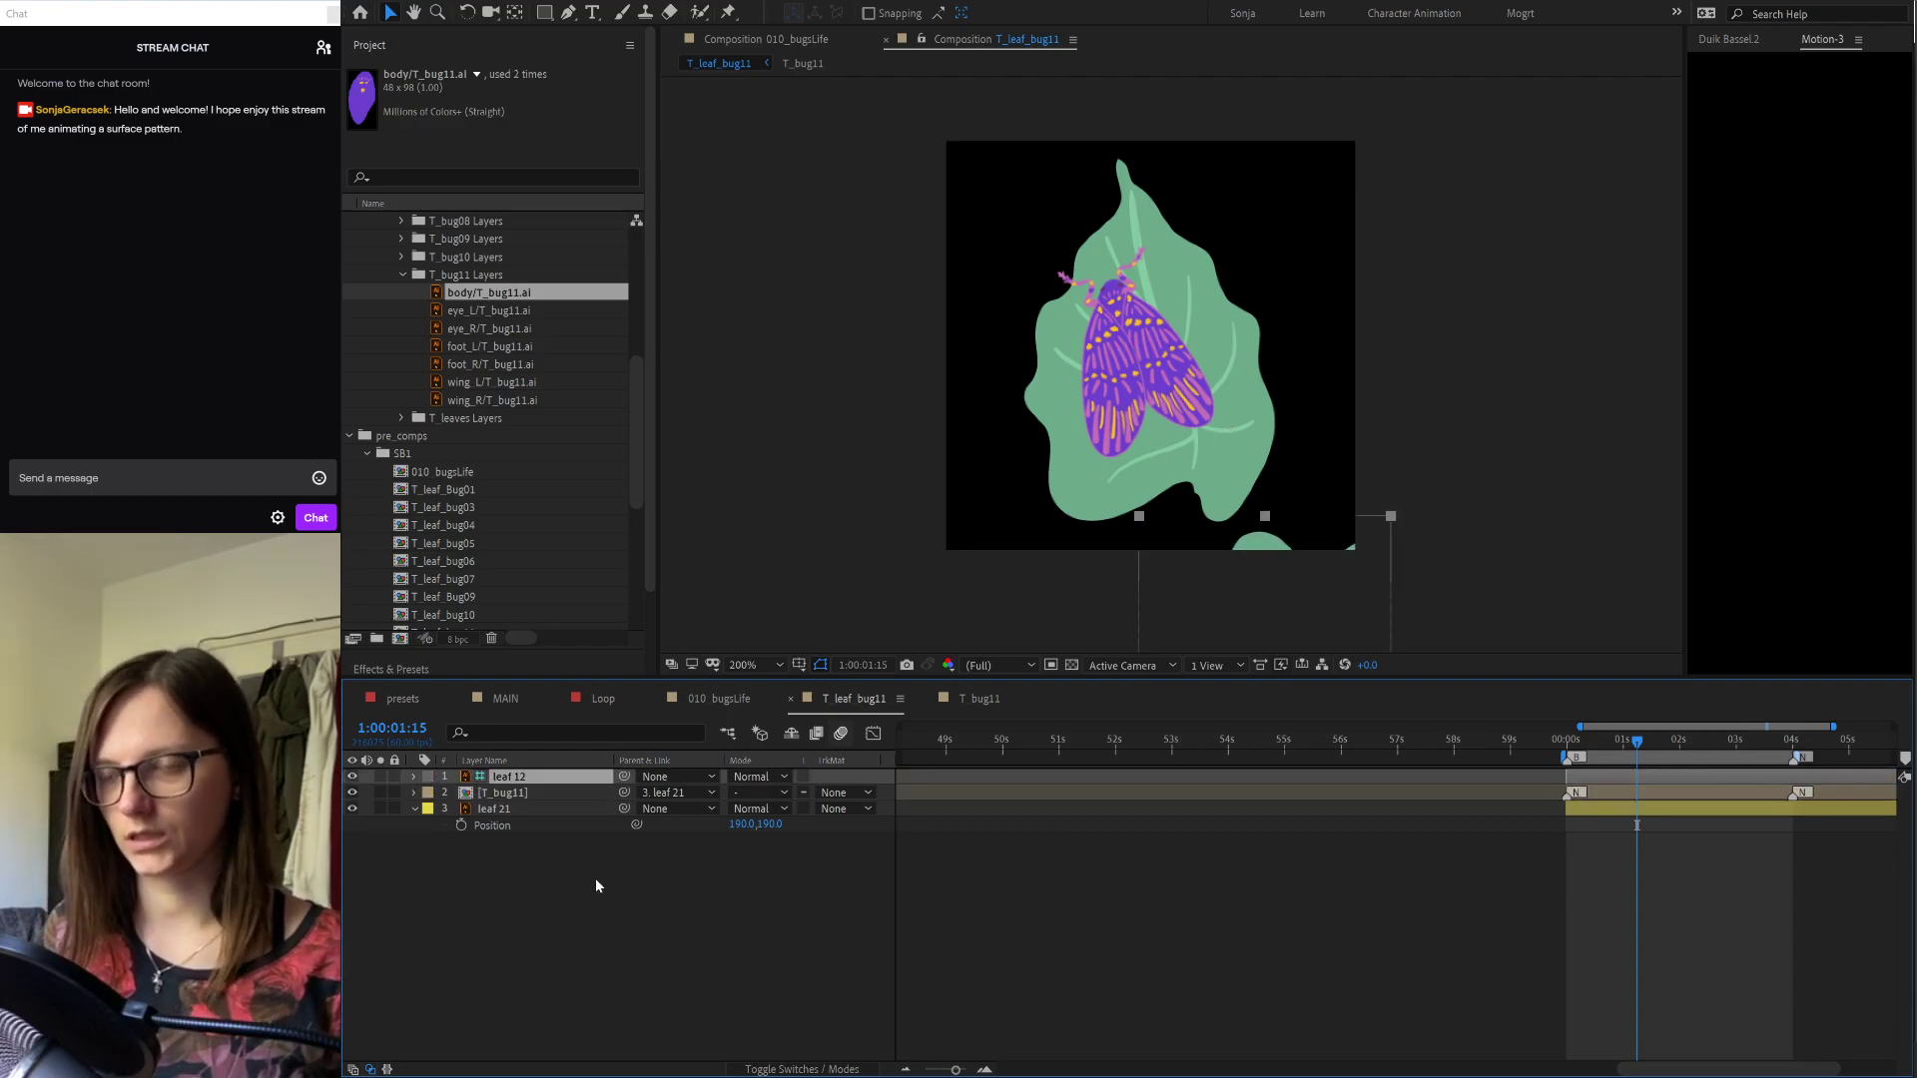
pyautogui.click(497, 809)
pyautogui.press('Delete')
# Step: Set the label colour of the leaf 12 layer to yellow
pyautogui.click(424, 794)
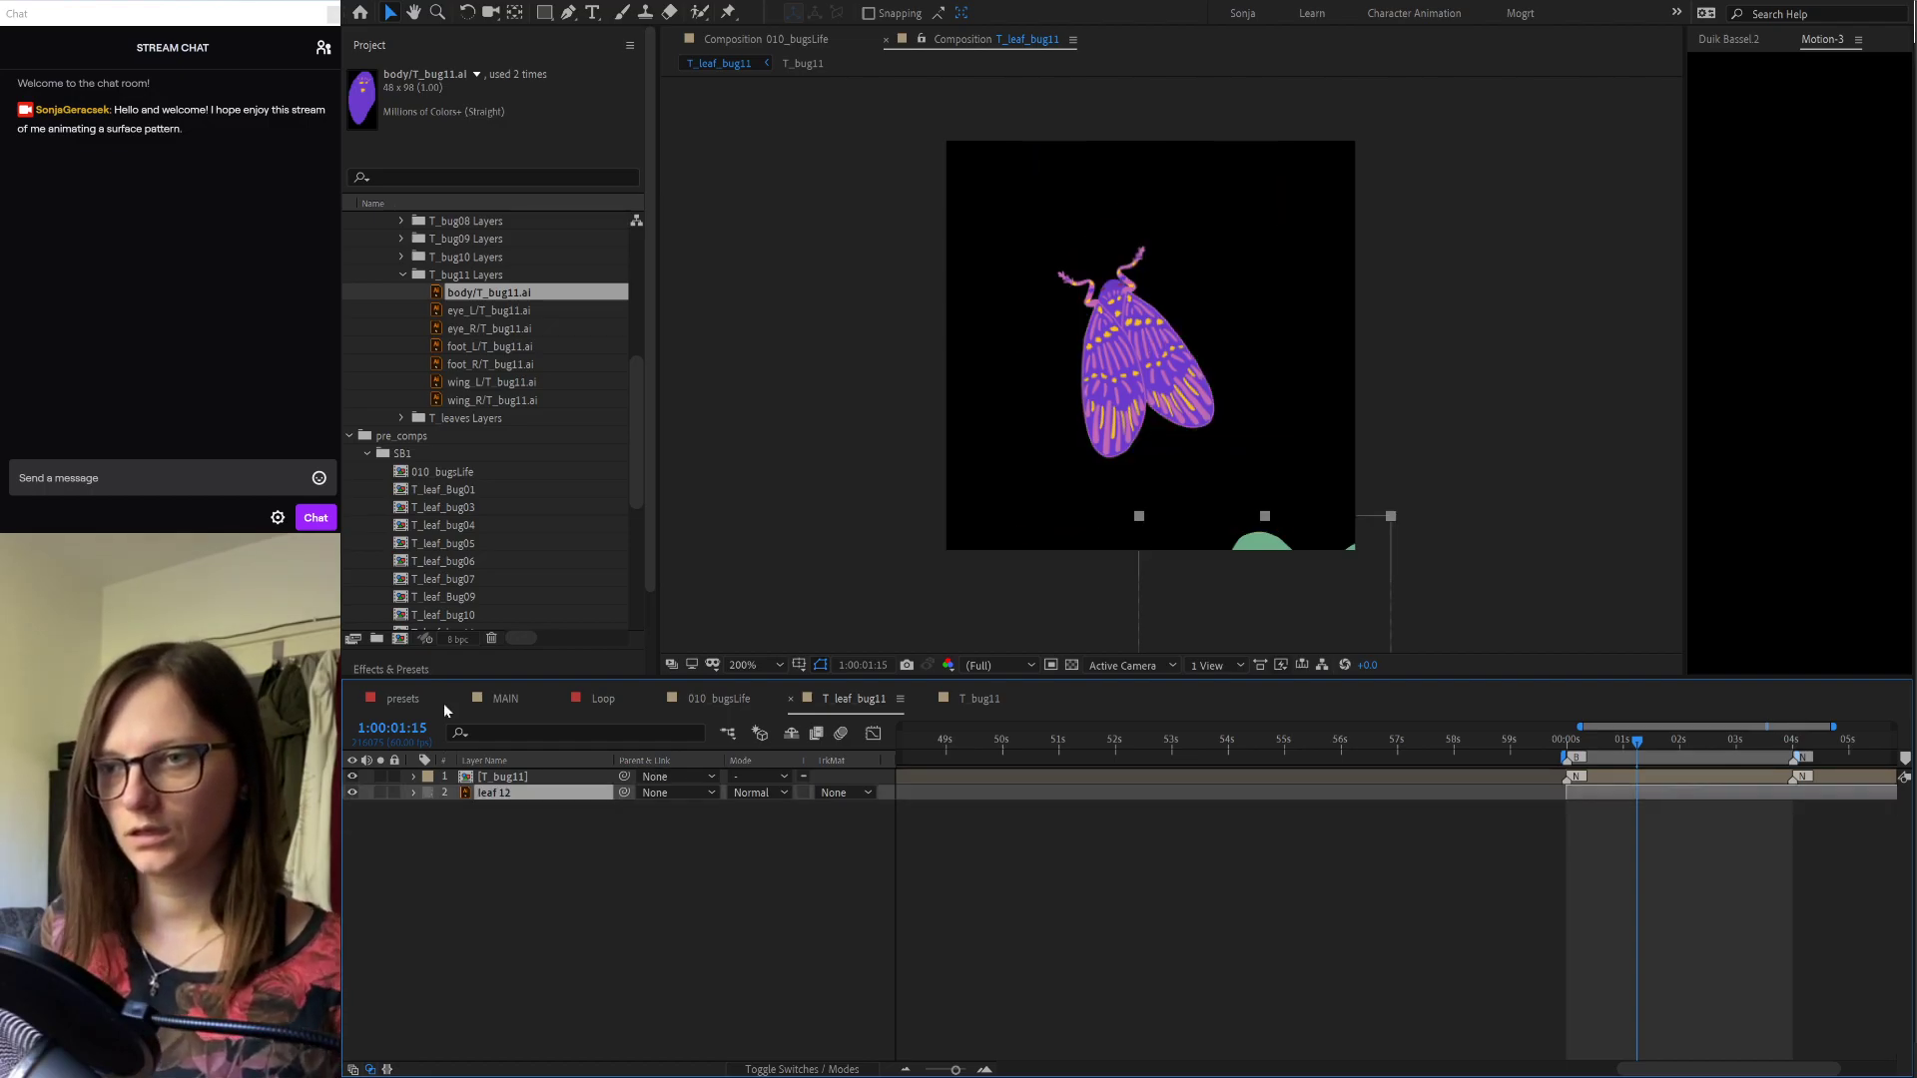
pyautogui.click(428, 793)
pyautogui.click(451, 810)
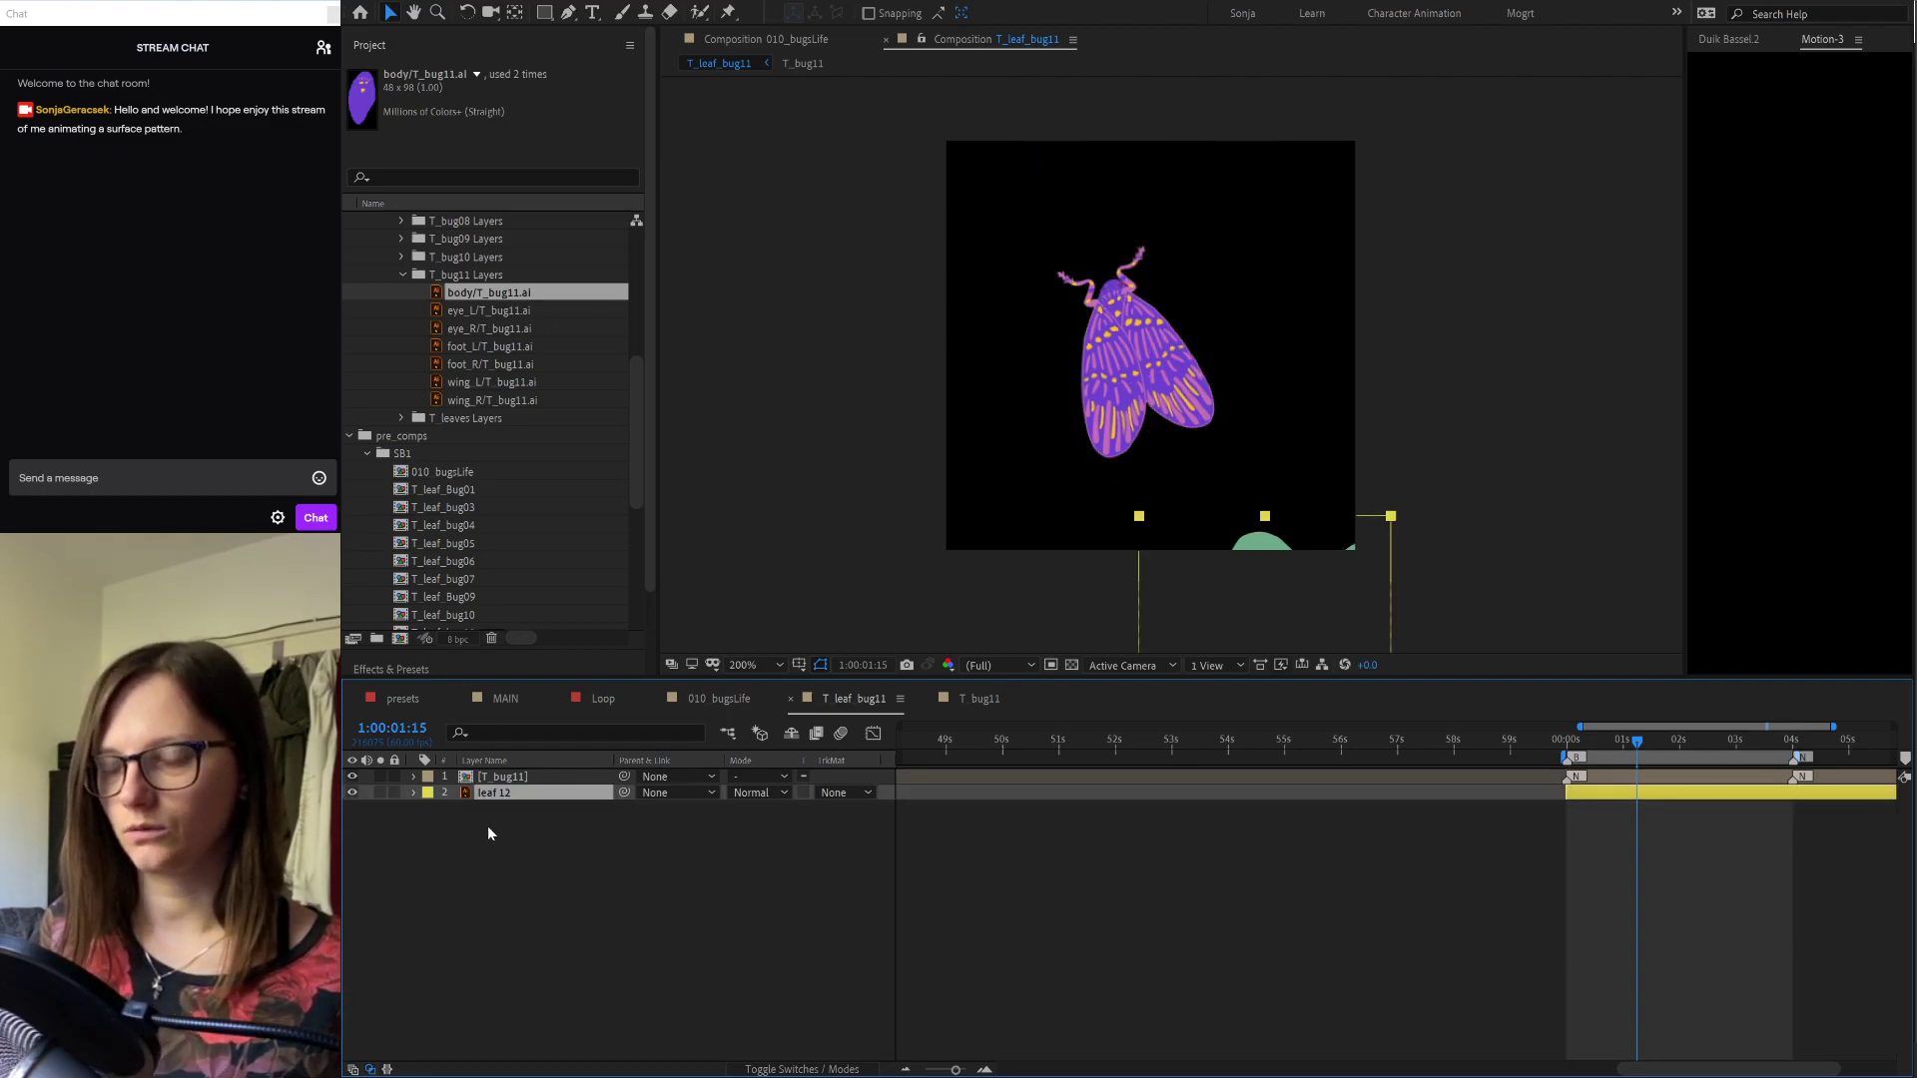
# Step: Check how the leaf layer is set up in T_leaf_bug07 for reference, and return to the 010_bugsLife composition
pyautogui.click(721, 700)
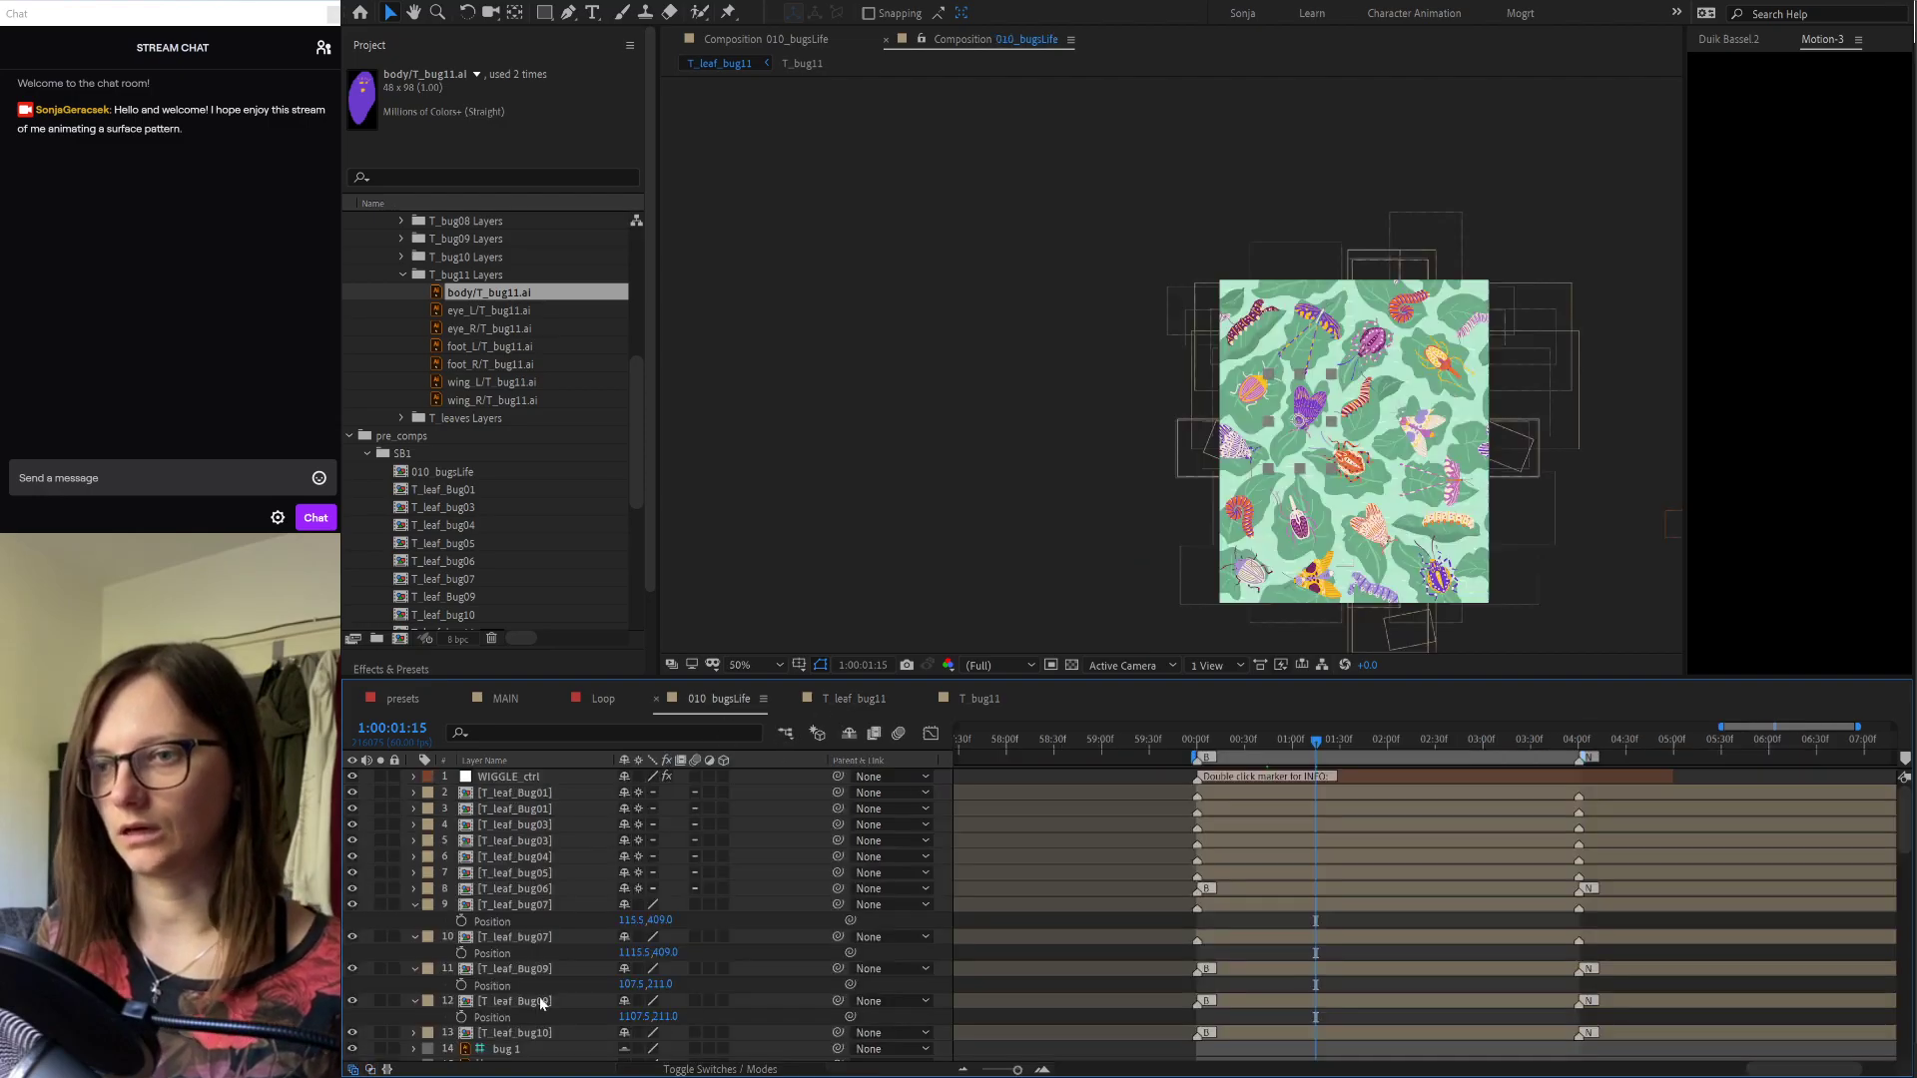
pyautogui.doubleClick(518, 905)
pyautogui.click(502, 825)
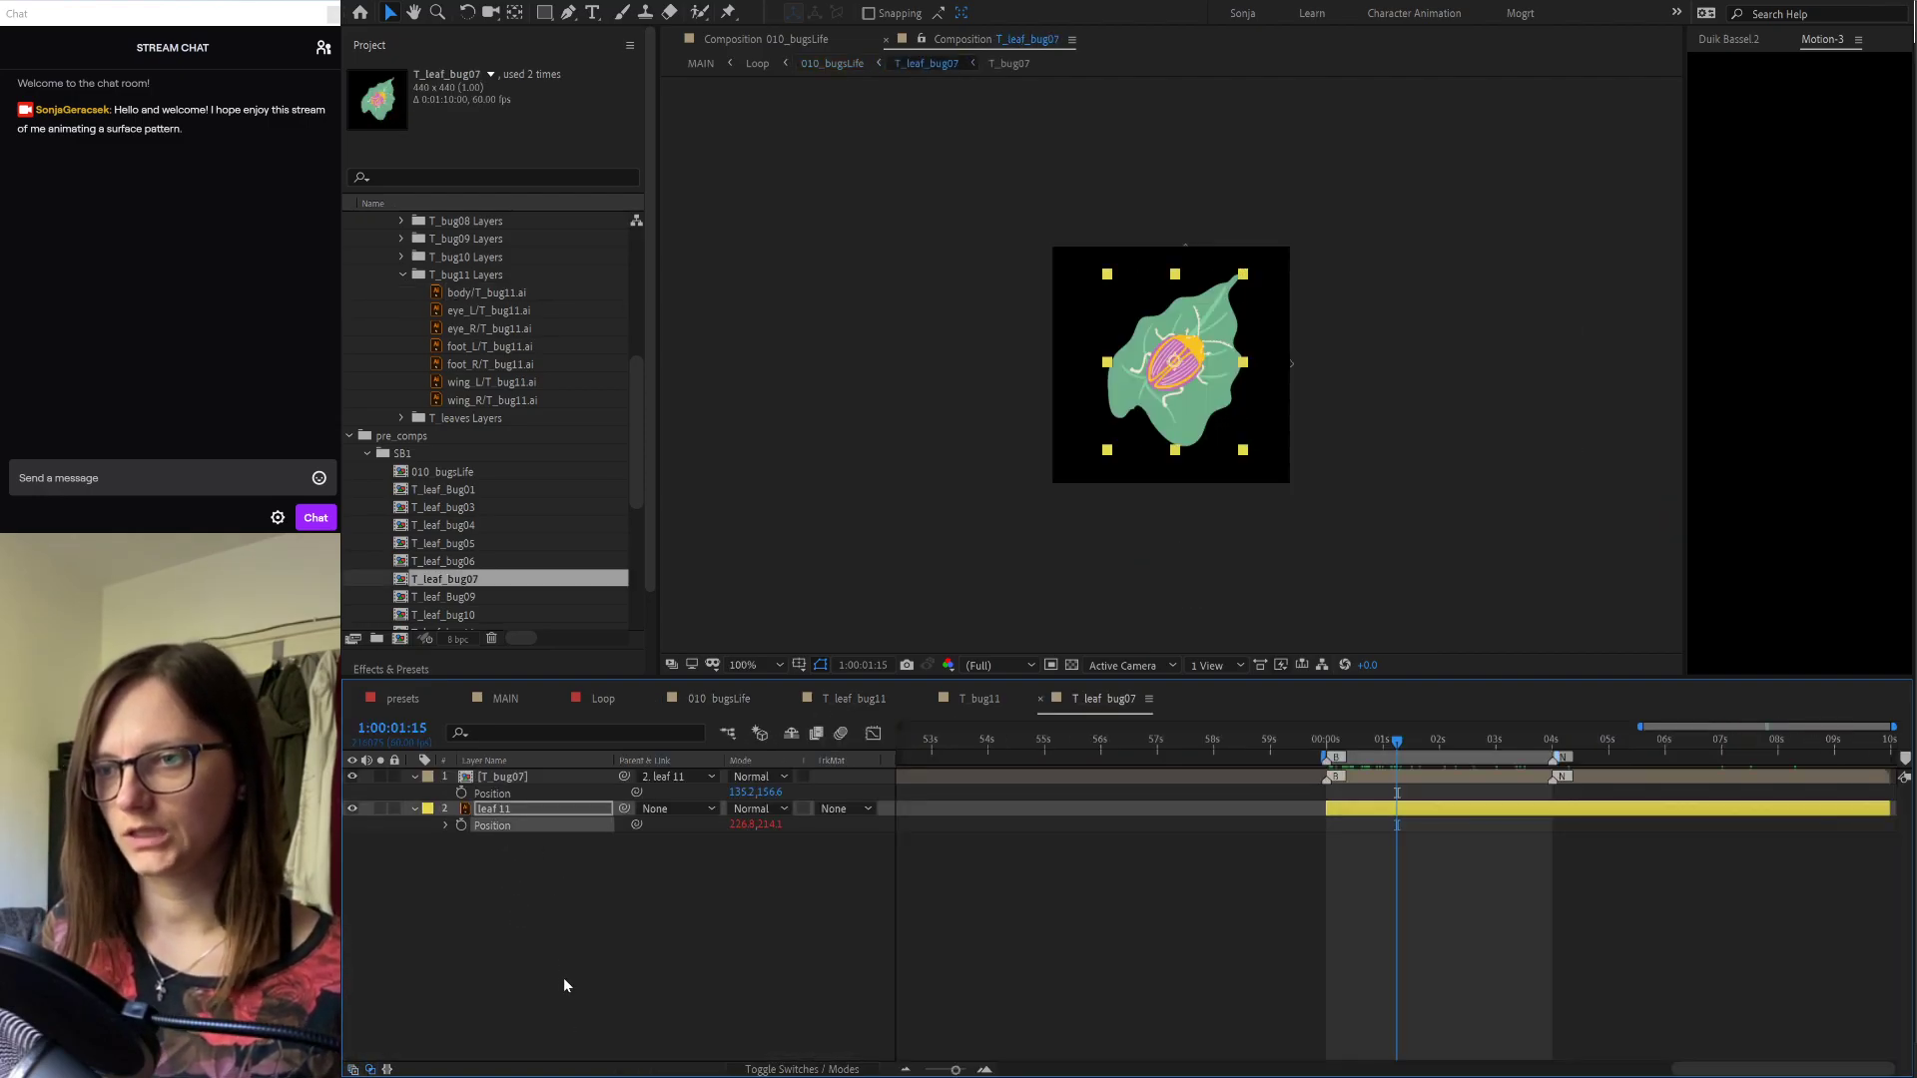
pyautogui.click(984, 700)
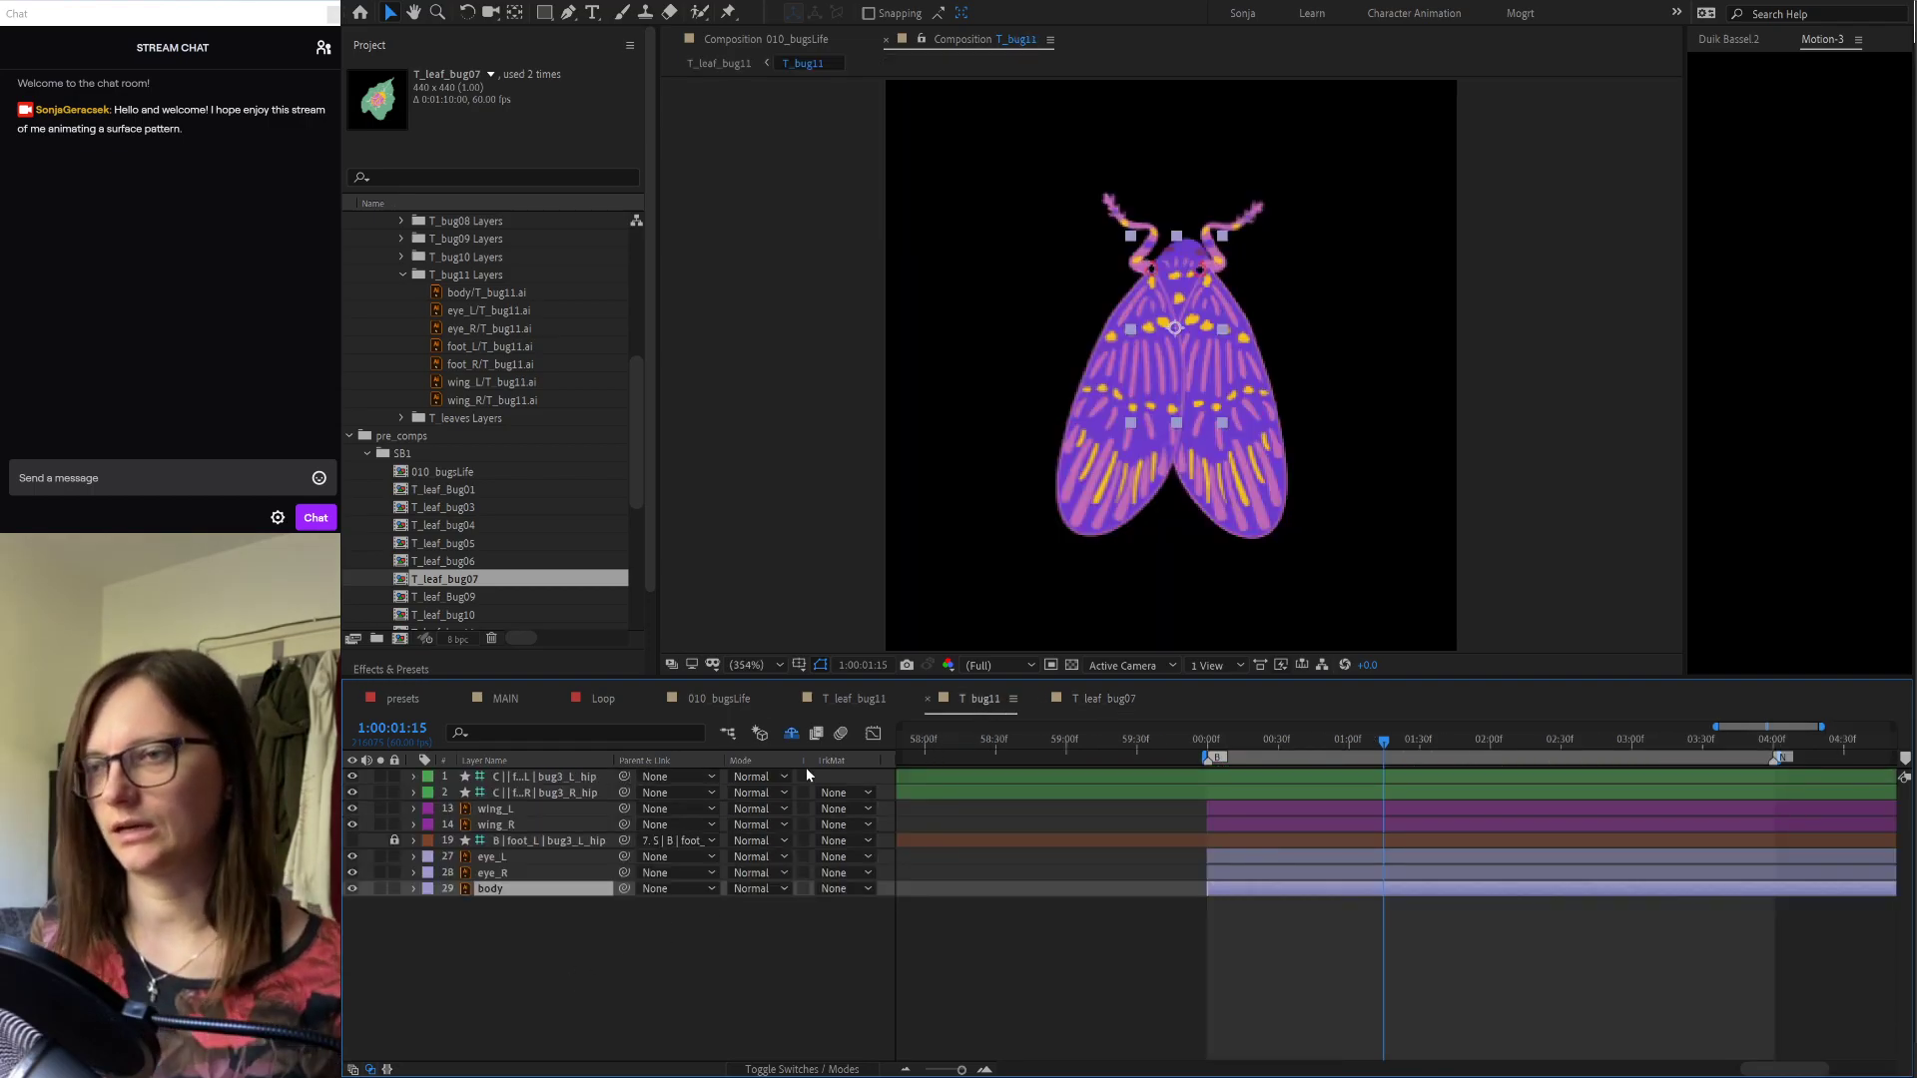
pyautogui.click(719, 702)
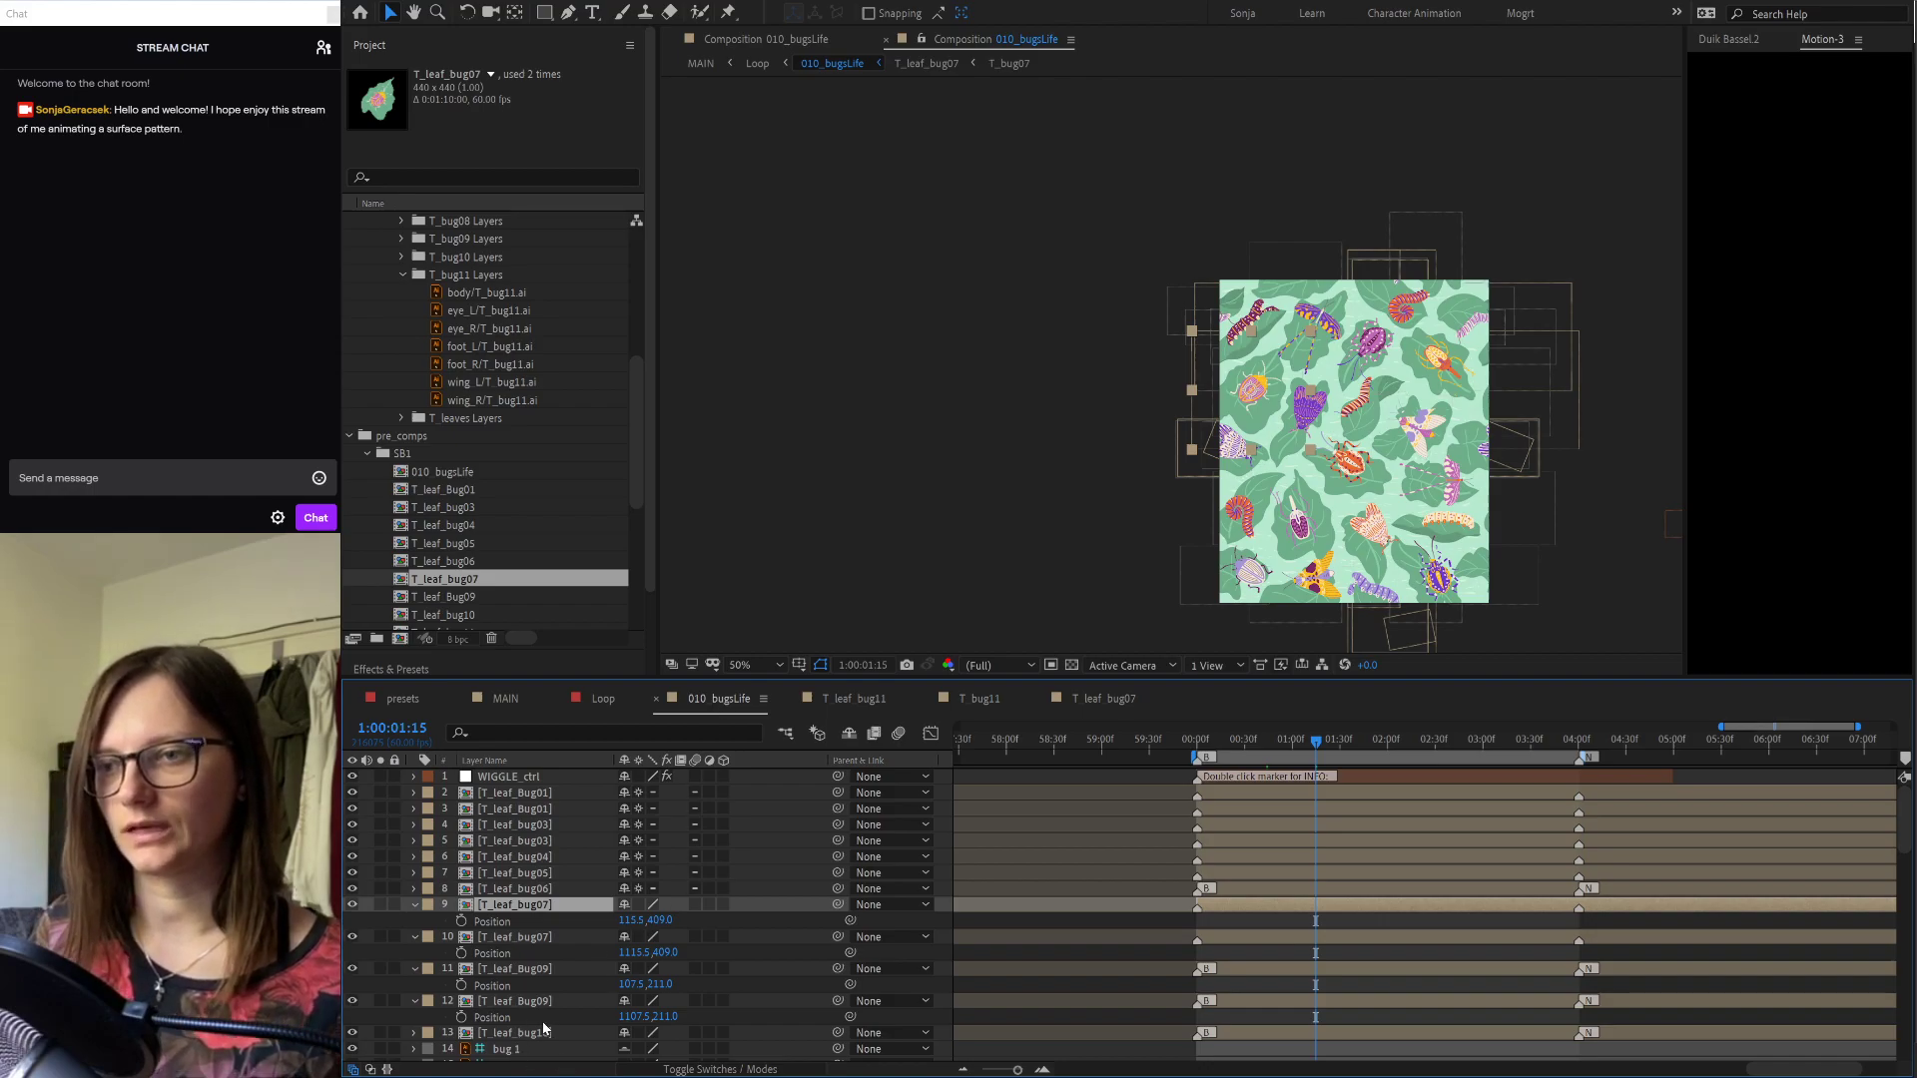
# Step: Add the T_leaf_bug11 composition to 010_bugsLife as a layer directly below T_leaf_bug10
pyautogui.scroll(-2, 537, 1037)
pyautogui.scroll(-3, 439, 559)
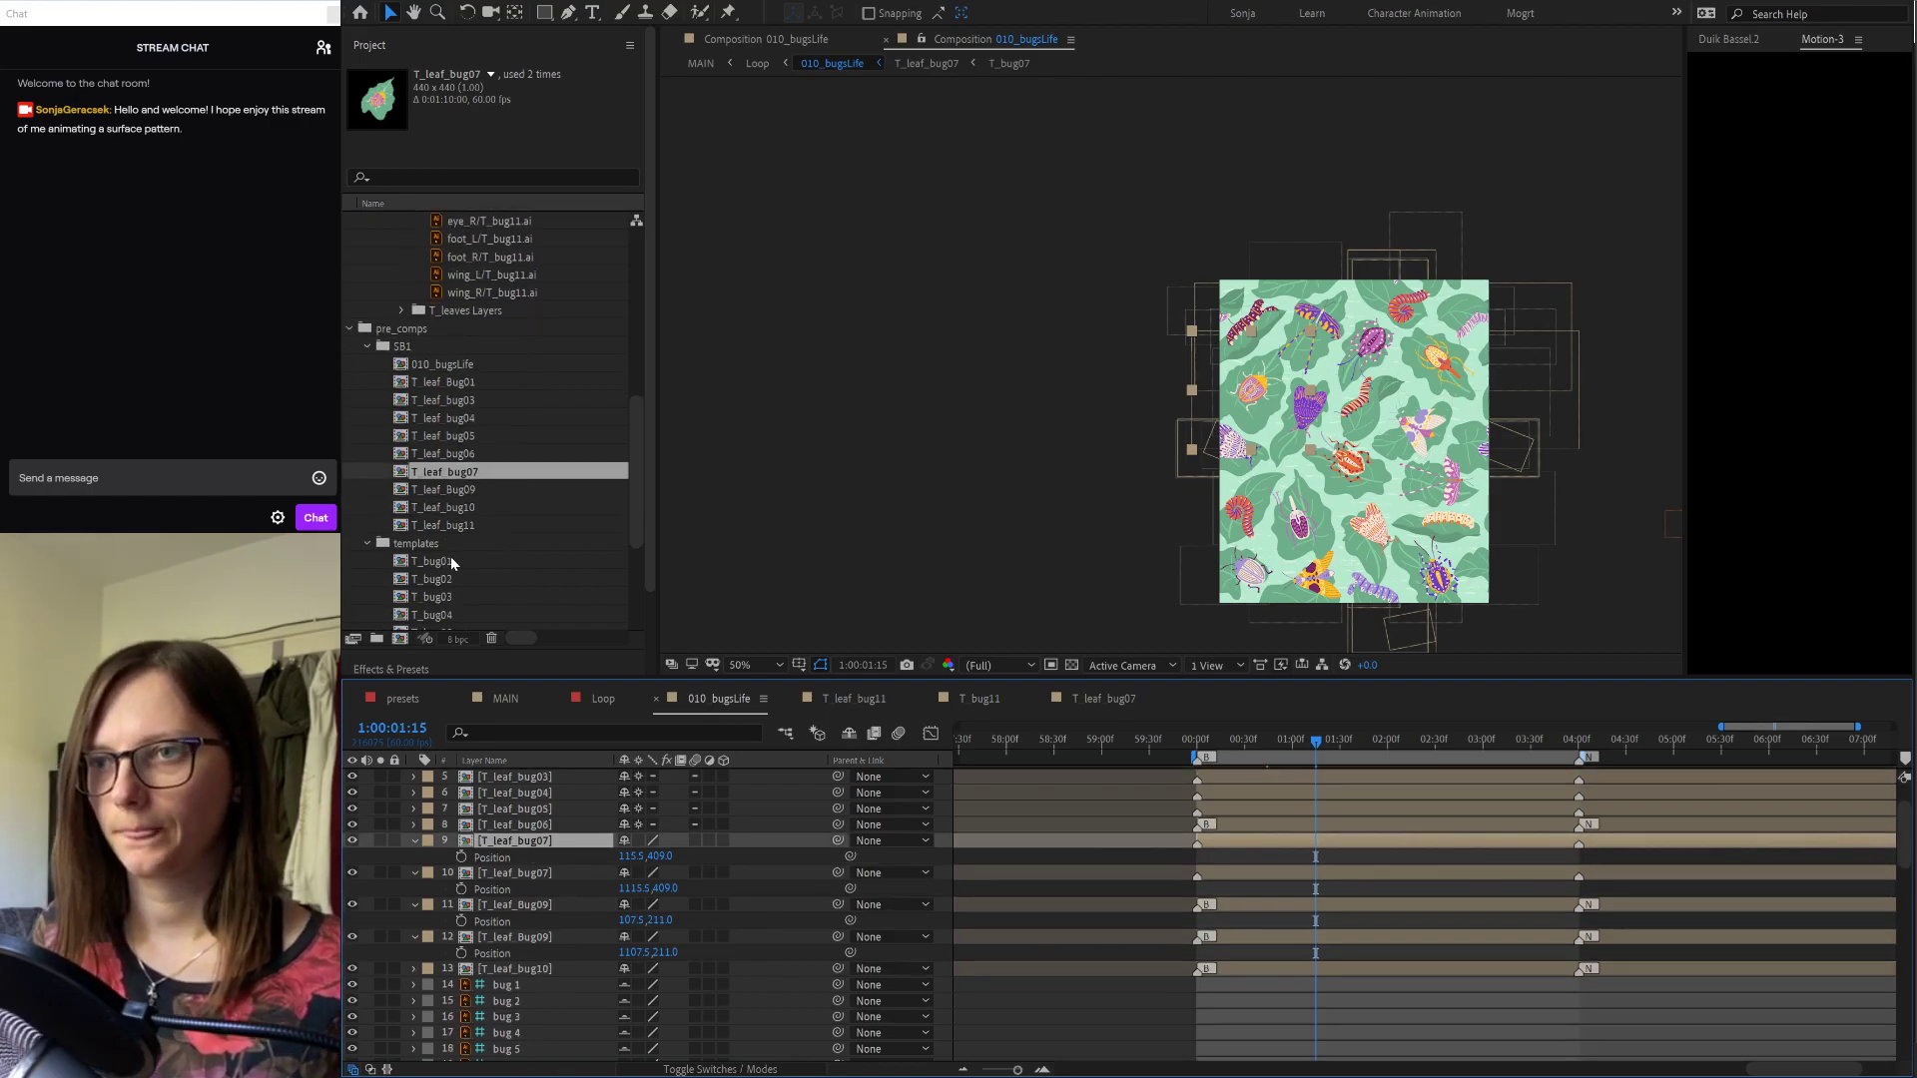
pyautogui.click(446, 528)
pyautogui.moveTo(459, 1066); pyautogui.dragTo(489, 933)
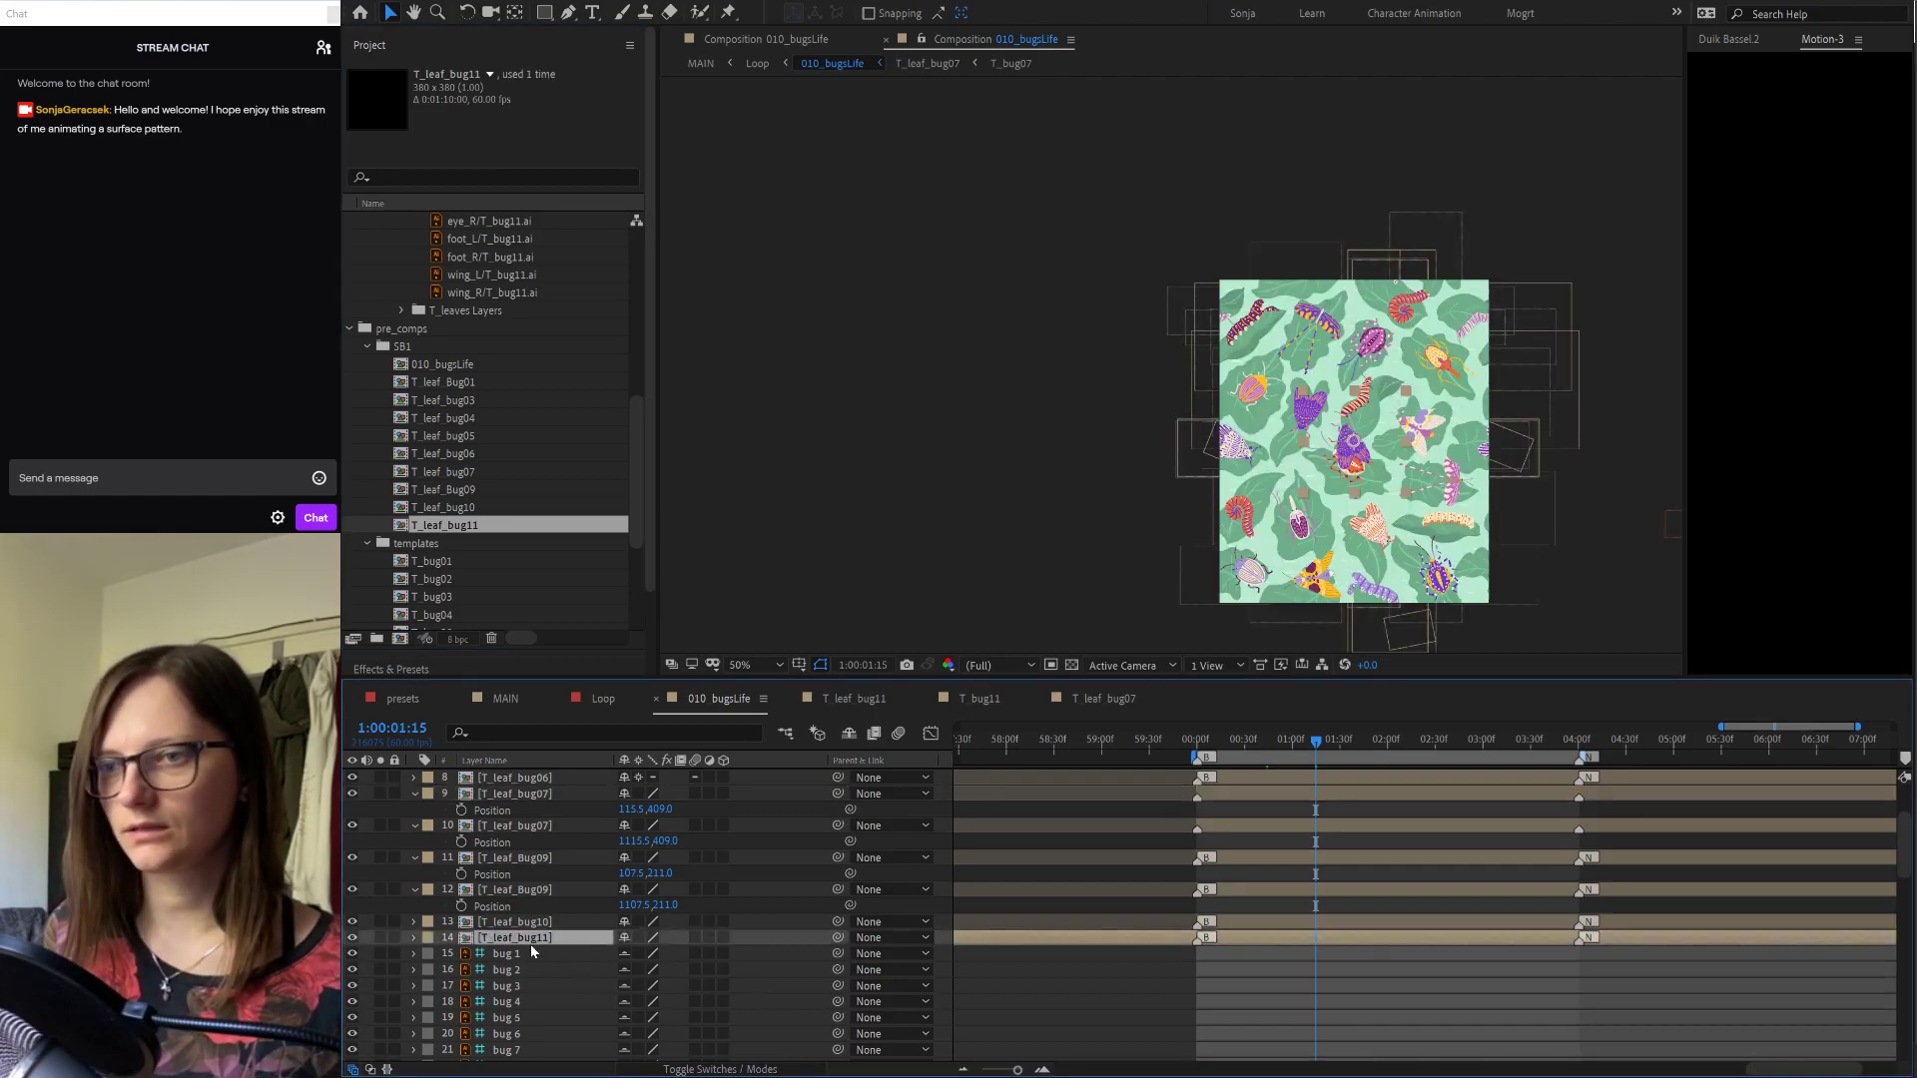
pyautogui.click(519, 937)
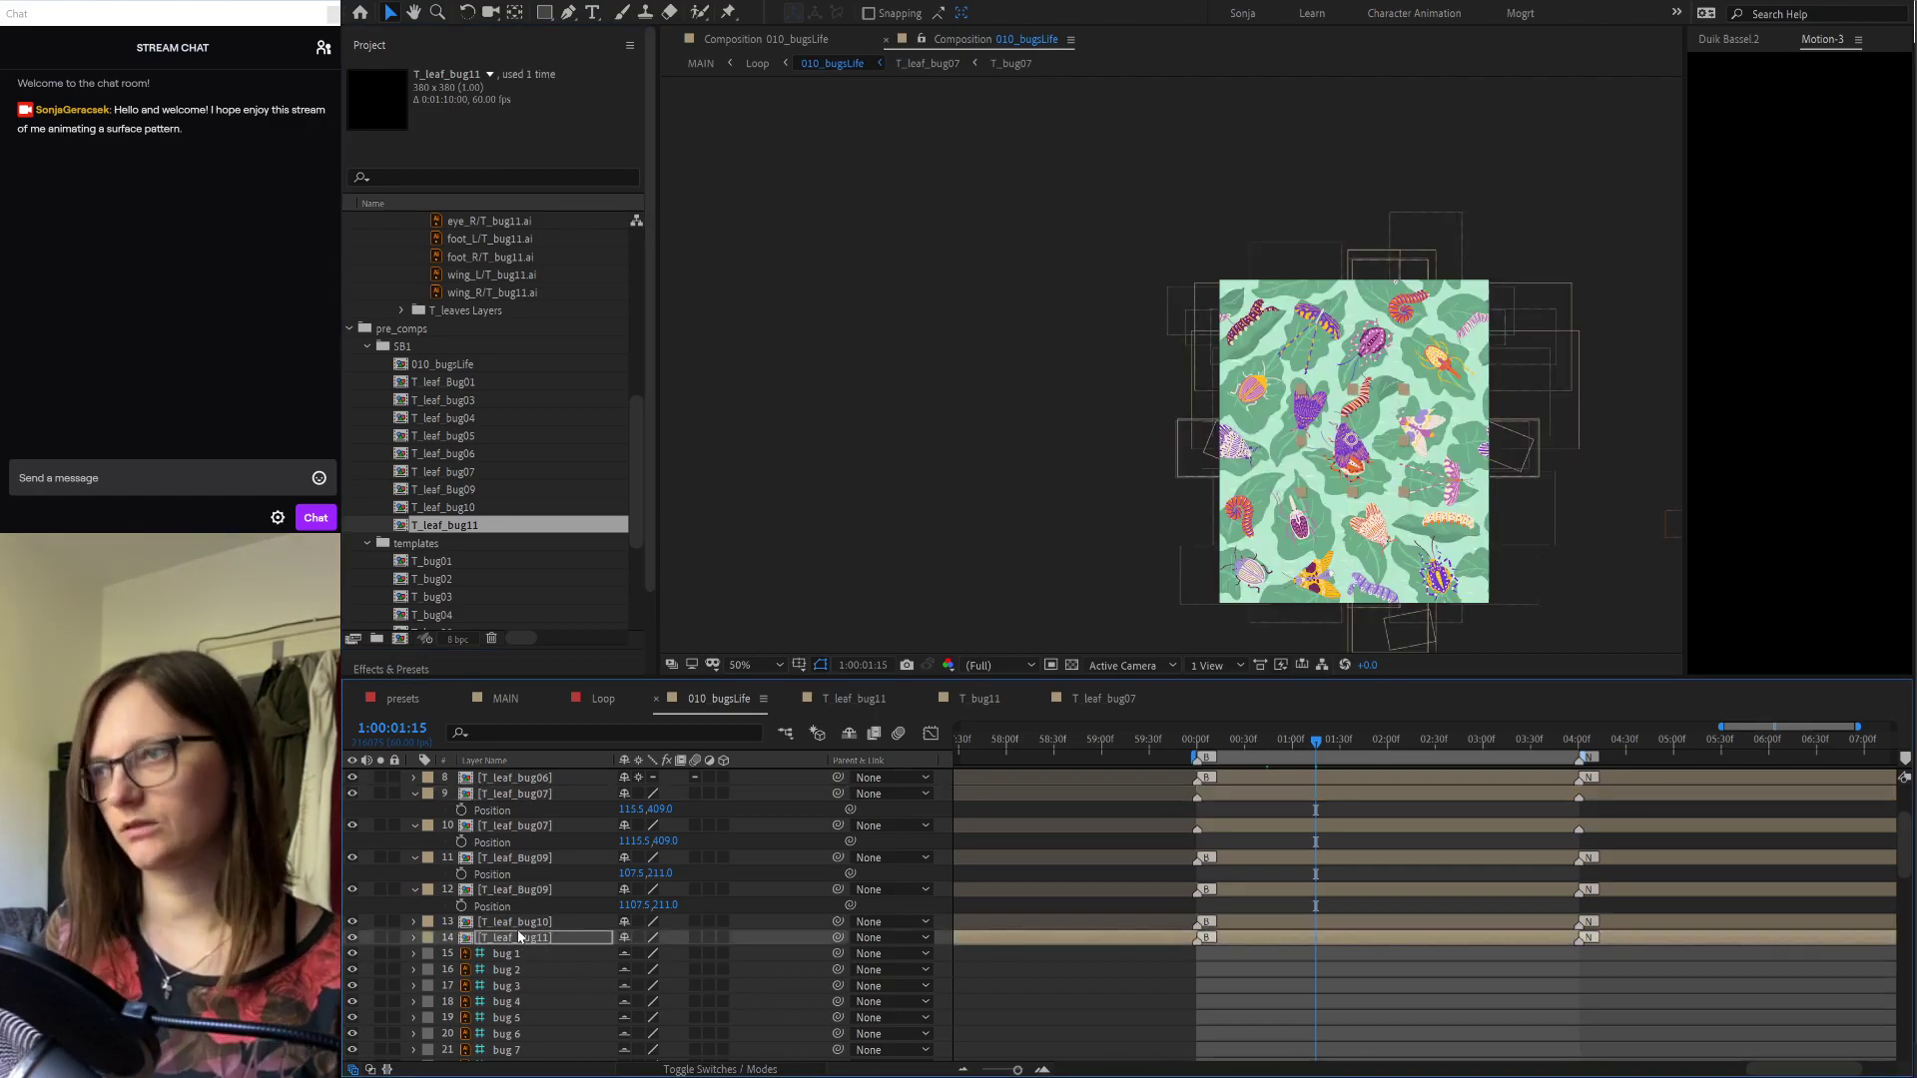
pyautogui.scroll(2, 1368, 437)
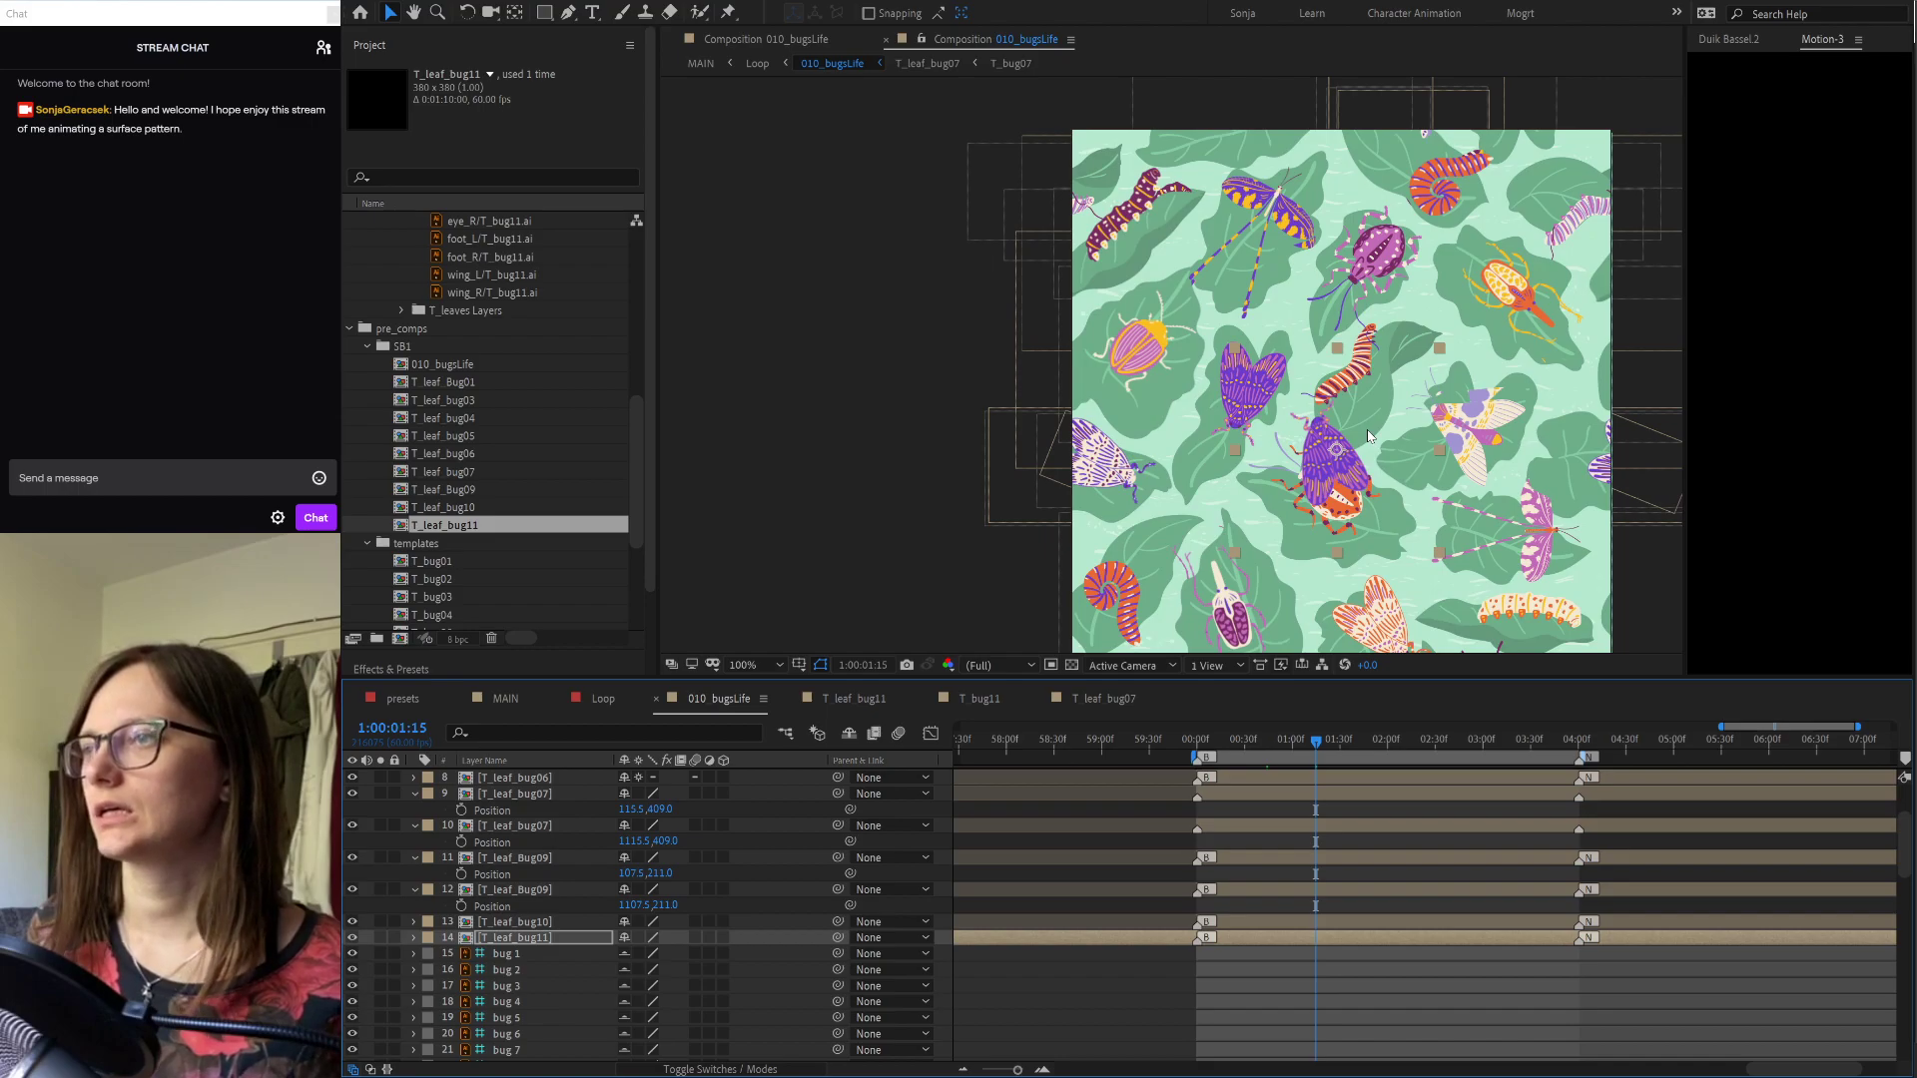
# Step: Centre the leaf 12 layer in T_leaf_bug11 at position 190,190, and open a second viewer showing it beside 010_bugsLife
pyautogui.doubleClick(1145, 941)
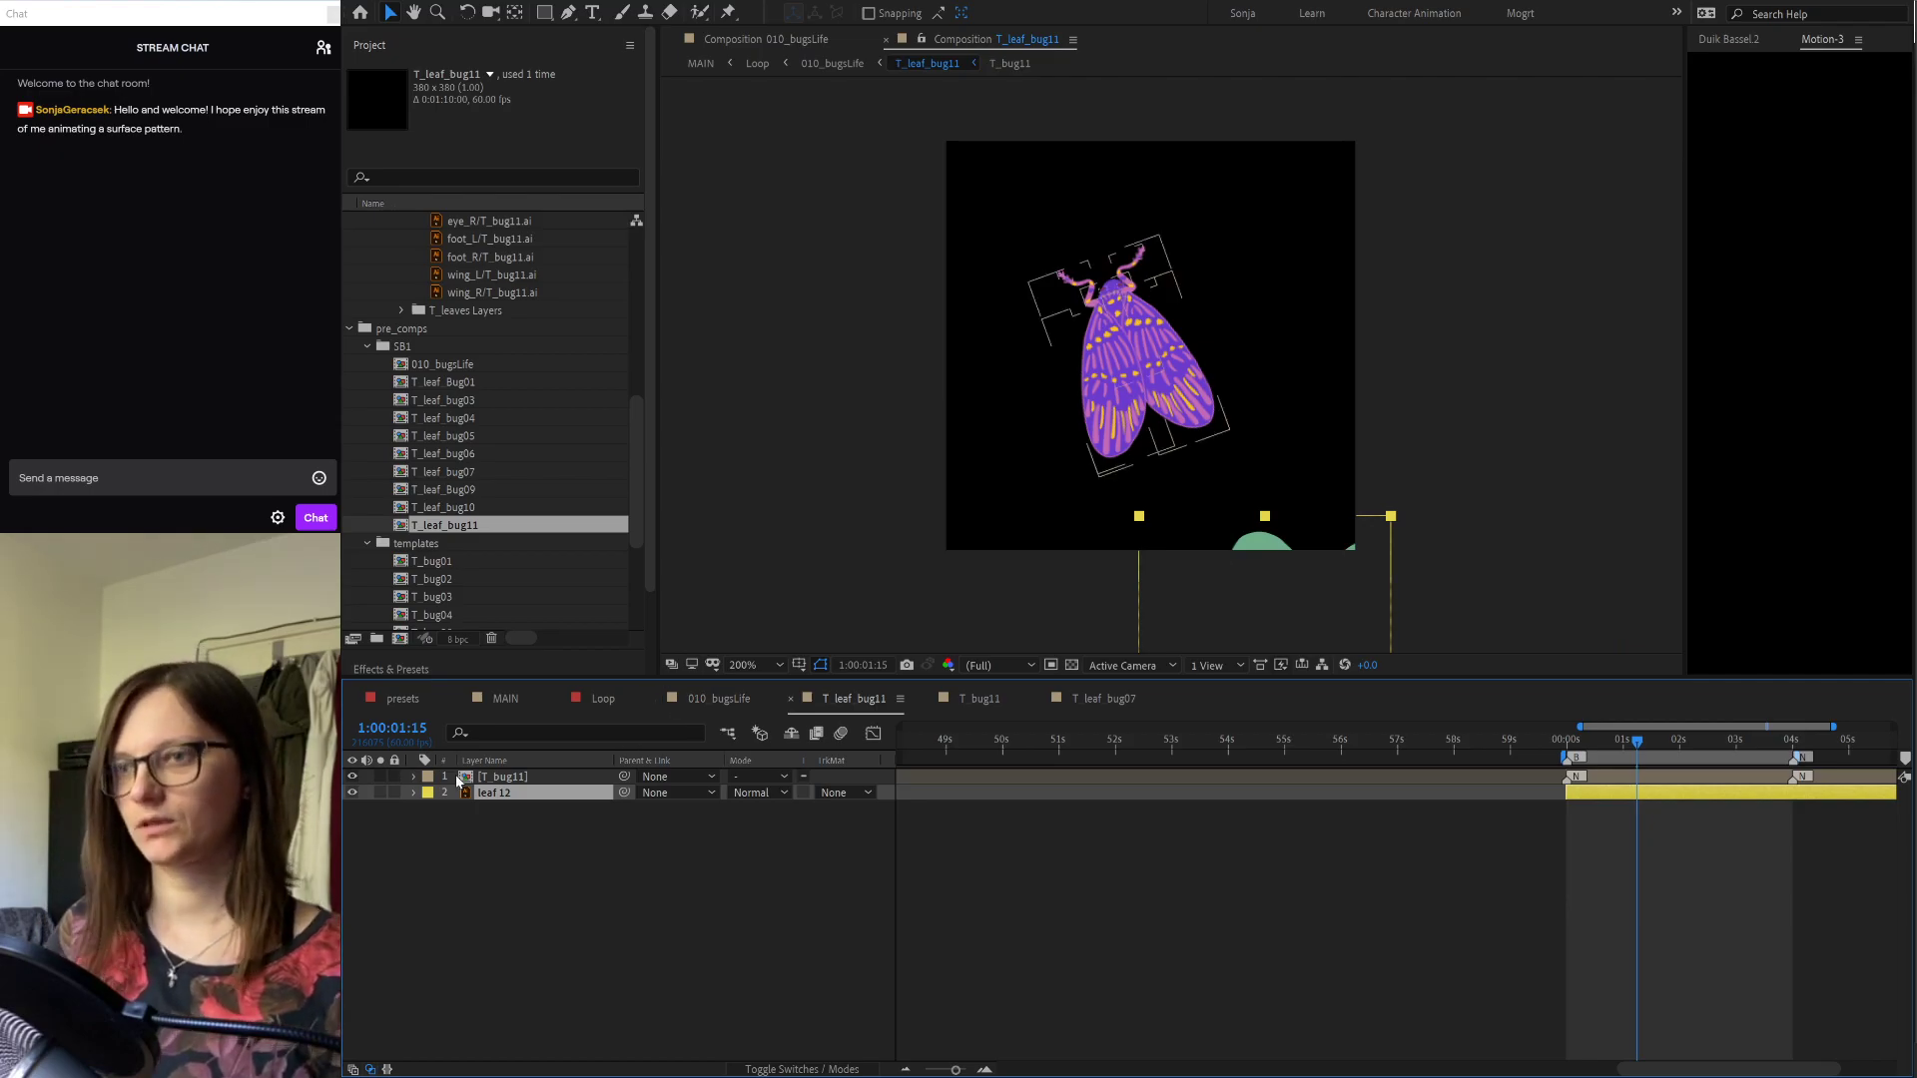
pyautogui.press('p')
pyautogui.click(487, 811)
pyautogui.hotkey('ctrl', 'Home')
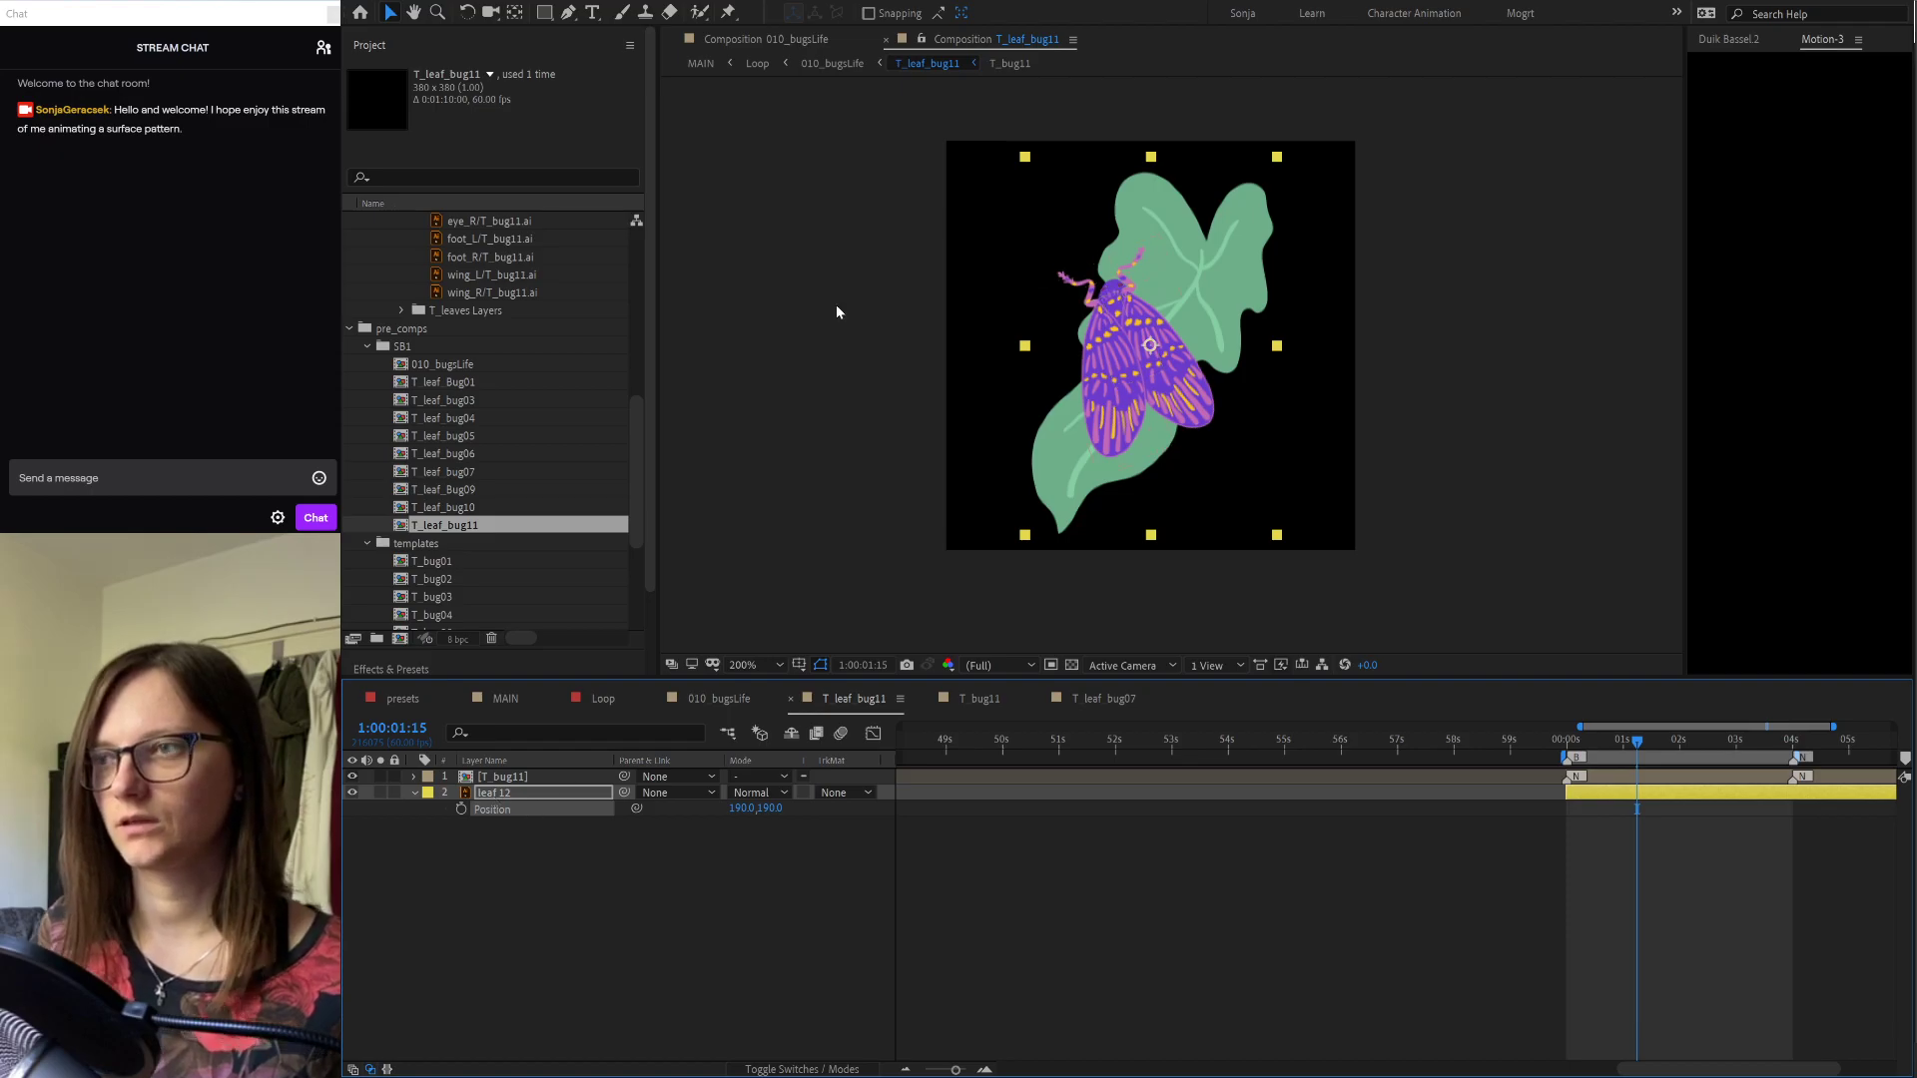
pyautogui.click(967, 44)
pyautogui.hotkey('ctrl', 'alt', 'shift', 'n')
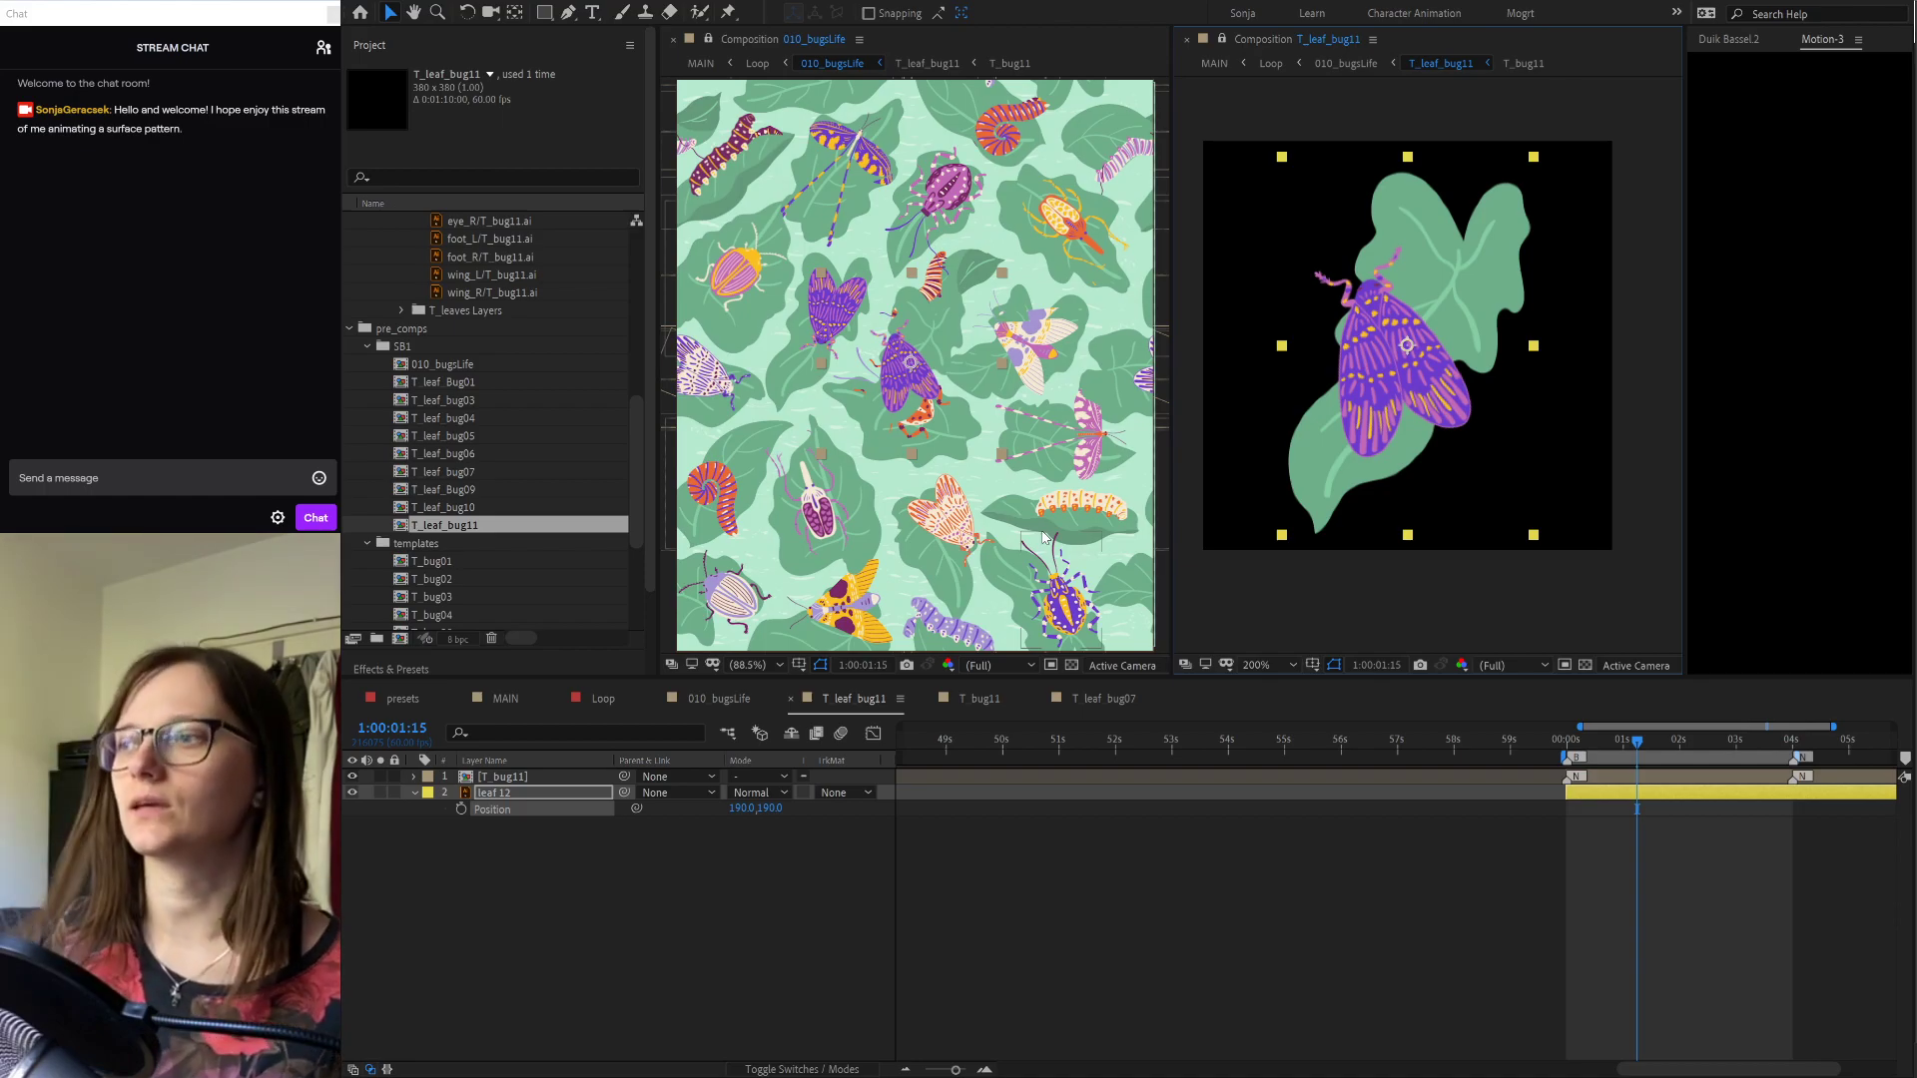
# Step: Set the rotation of the T_bug11 layer to -164° in the T_leaf_bug11 composition
pyautogui.click(500, 780)
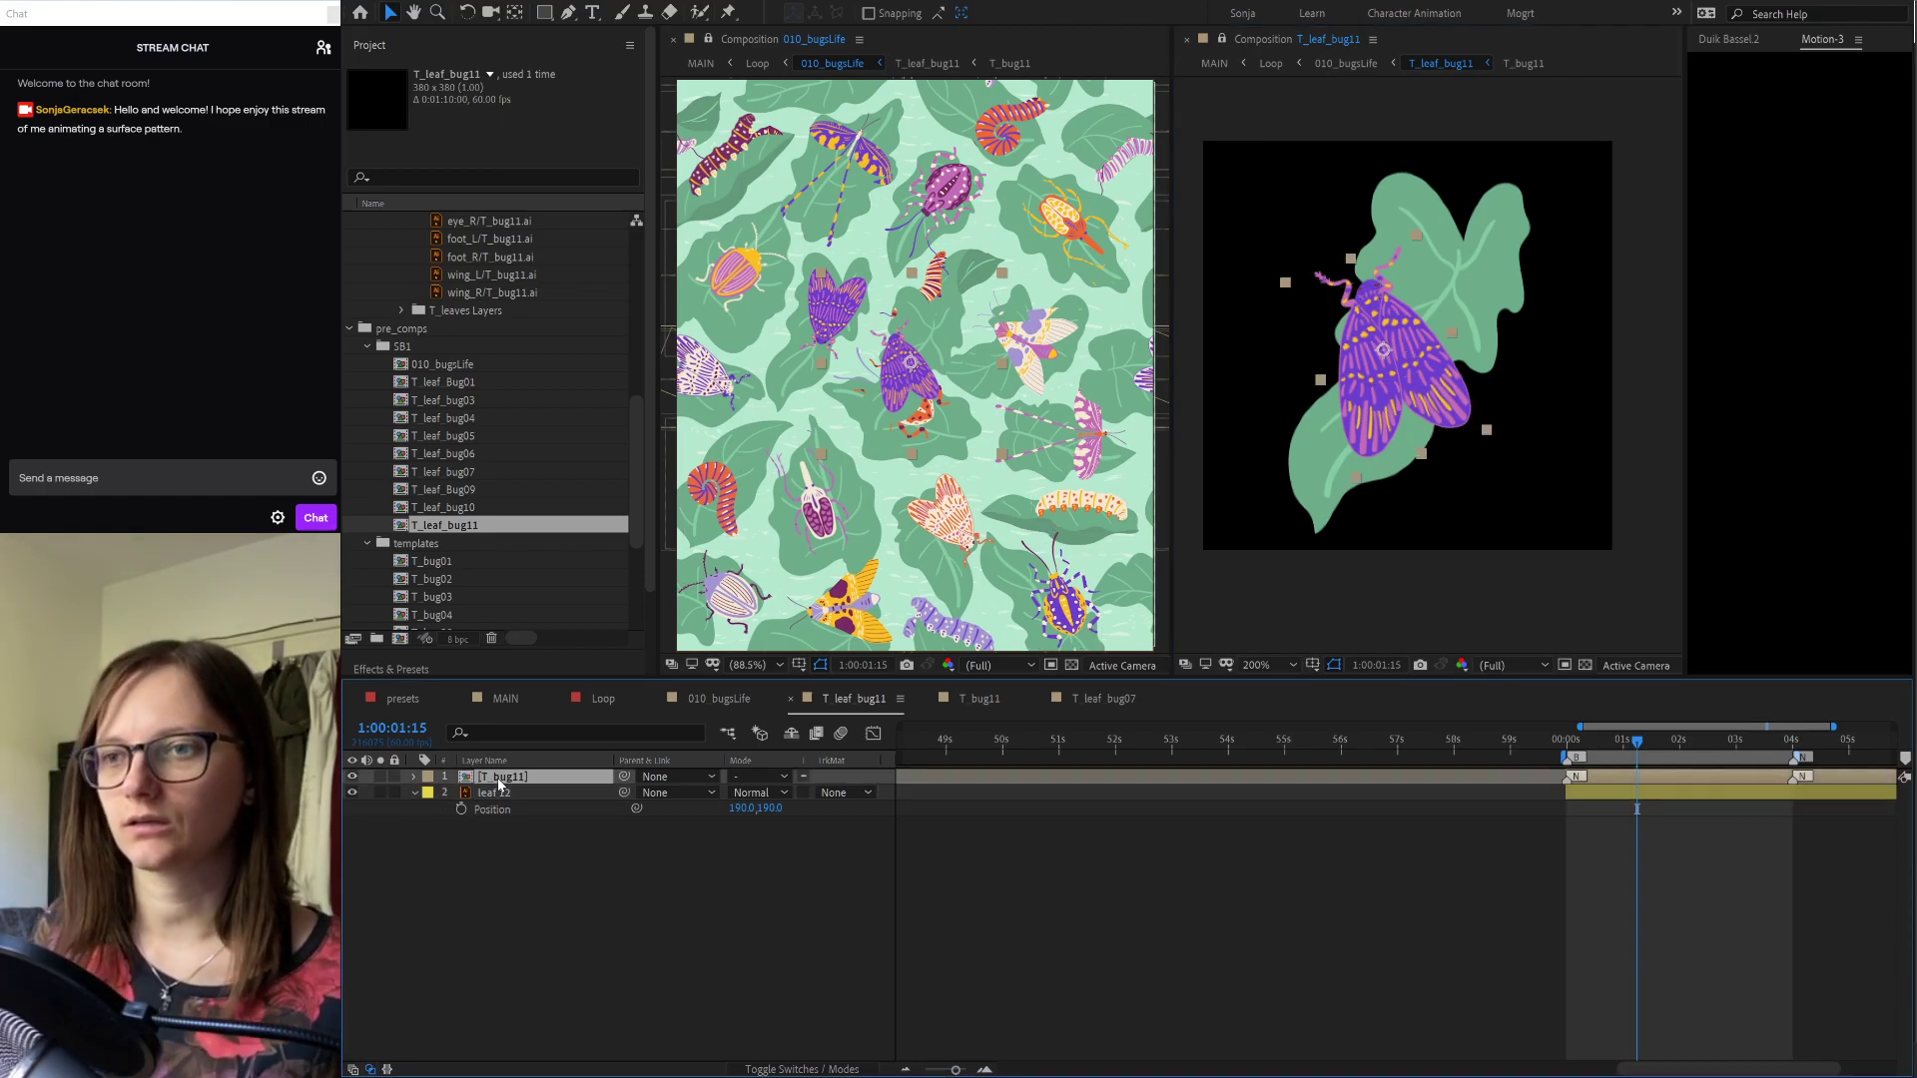
pyautogui.press('r')
pyautogui.click(754, 792)
pyautogui.write('0')
pyautogui.press('Return')
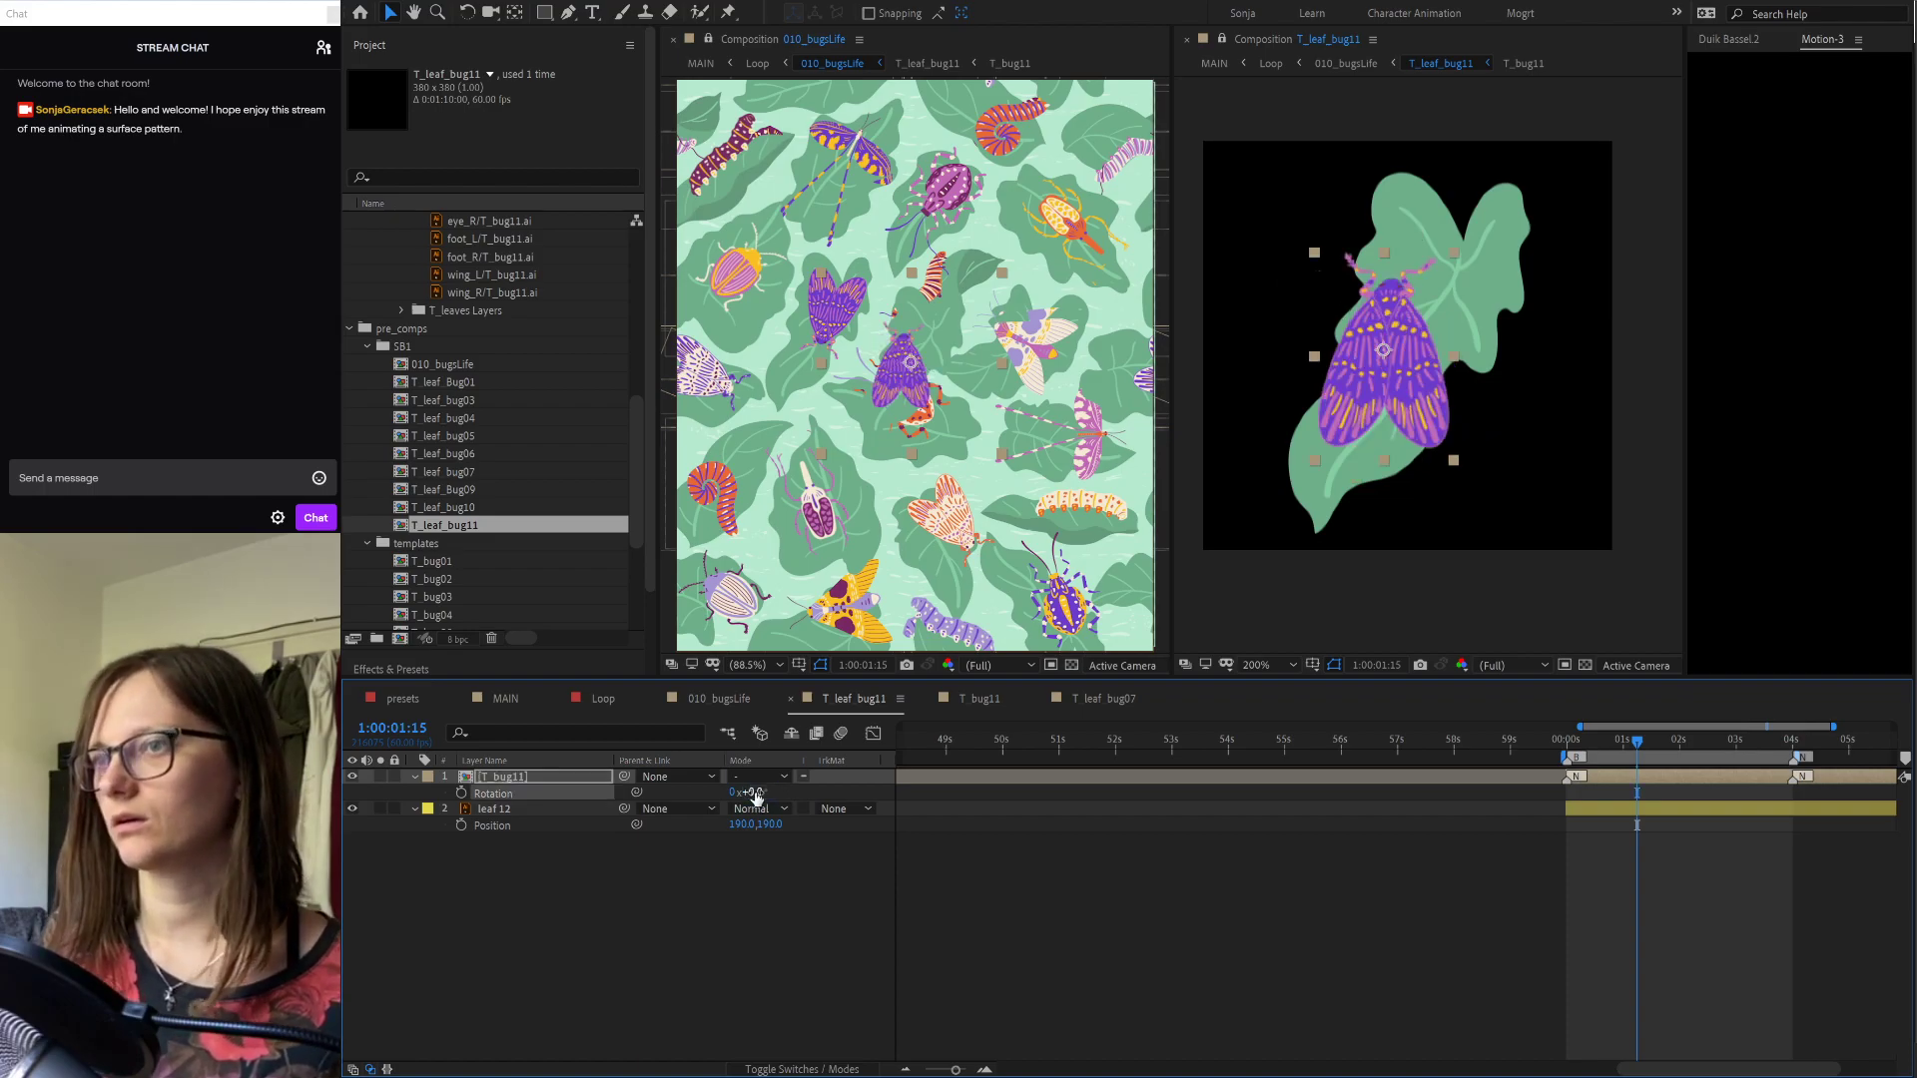
pyautogui.moveTo(756, 796); pyautogui.dragTo(621, 813)
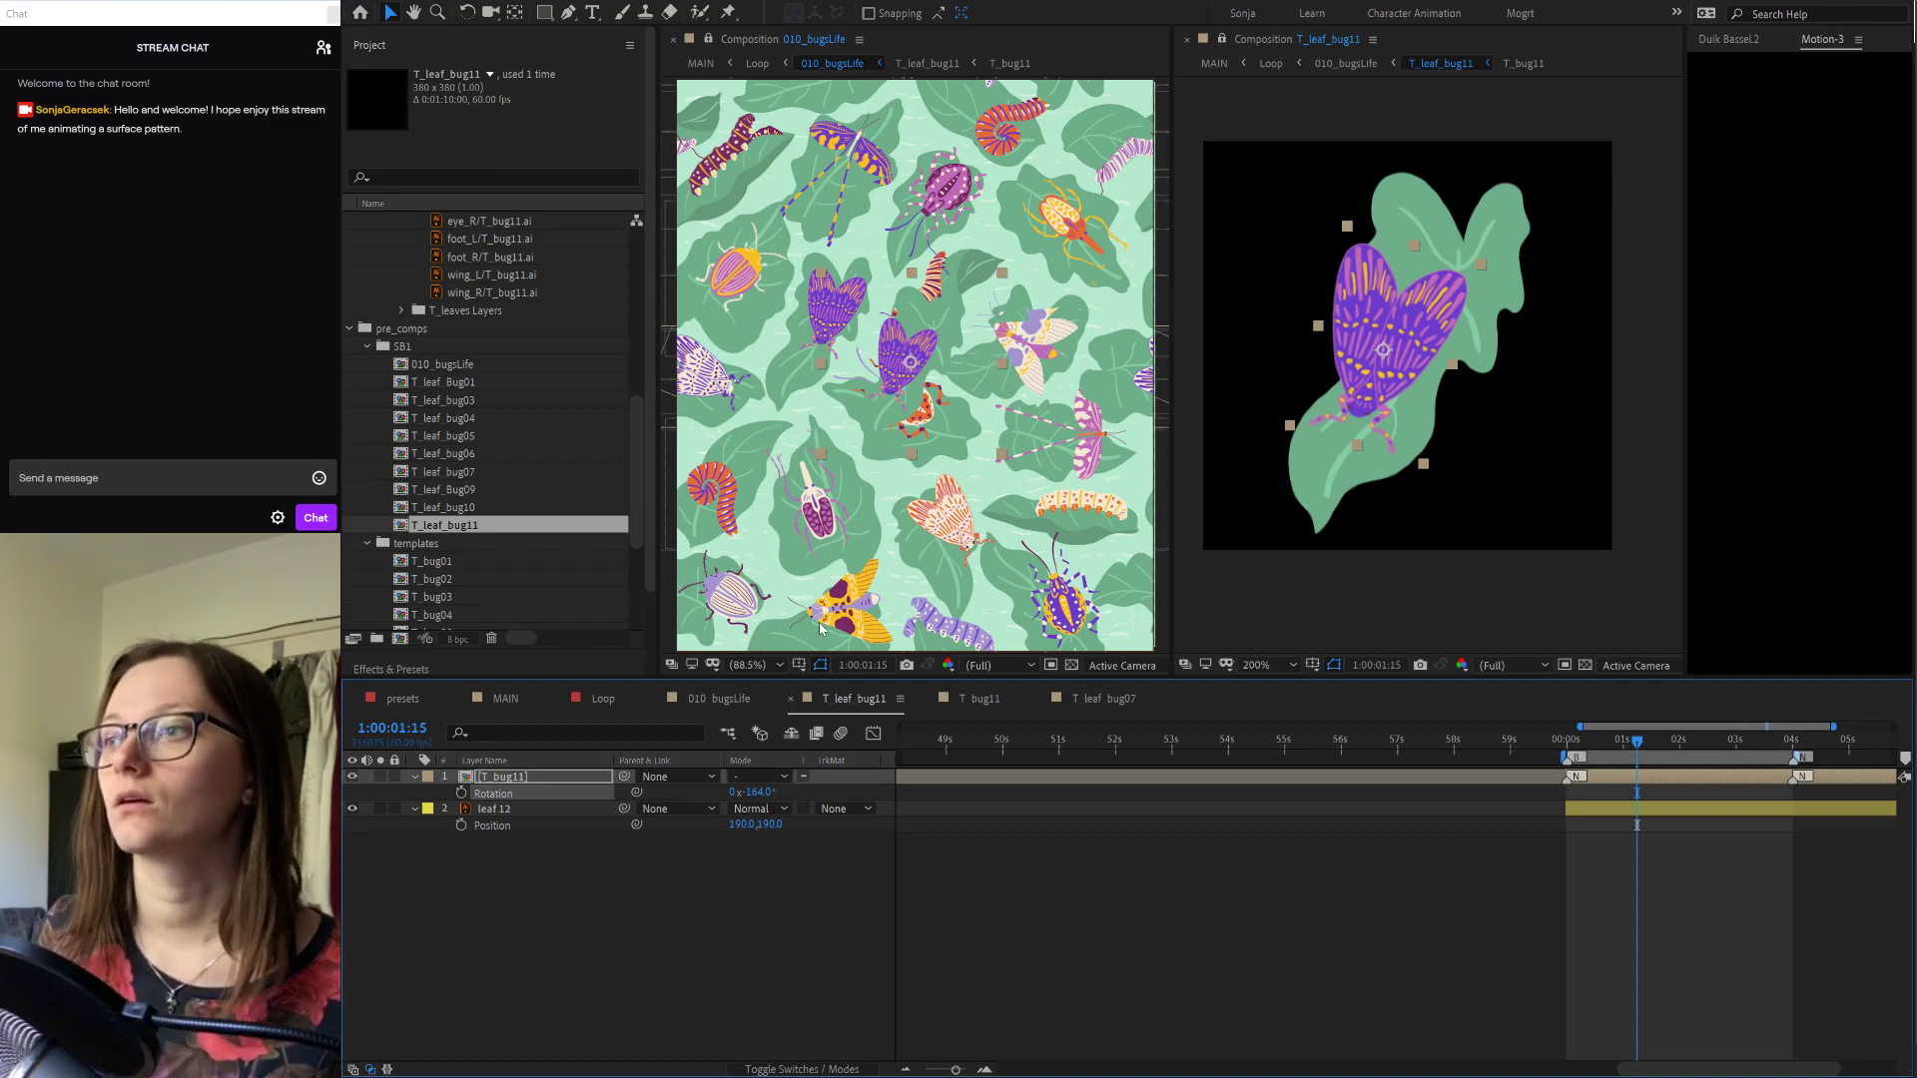
# Step: Move the moth onto the upper part of the leaf to match the original pattern, checking it at 1:00:00:00
pyautogui.moveTo(1393, 352); pyautogui.dragTo(1434, 307)
pyautogui.click(1616, 741)
pyautogui.moveTo(1643, 739); pyautogui.dragTo(1573, 747)
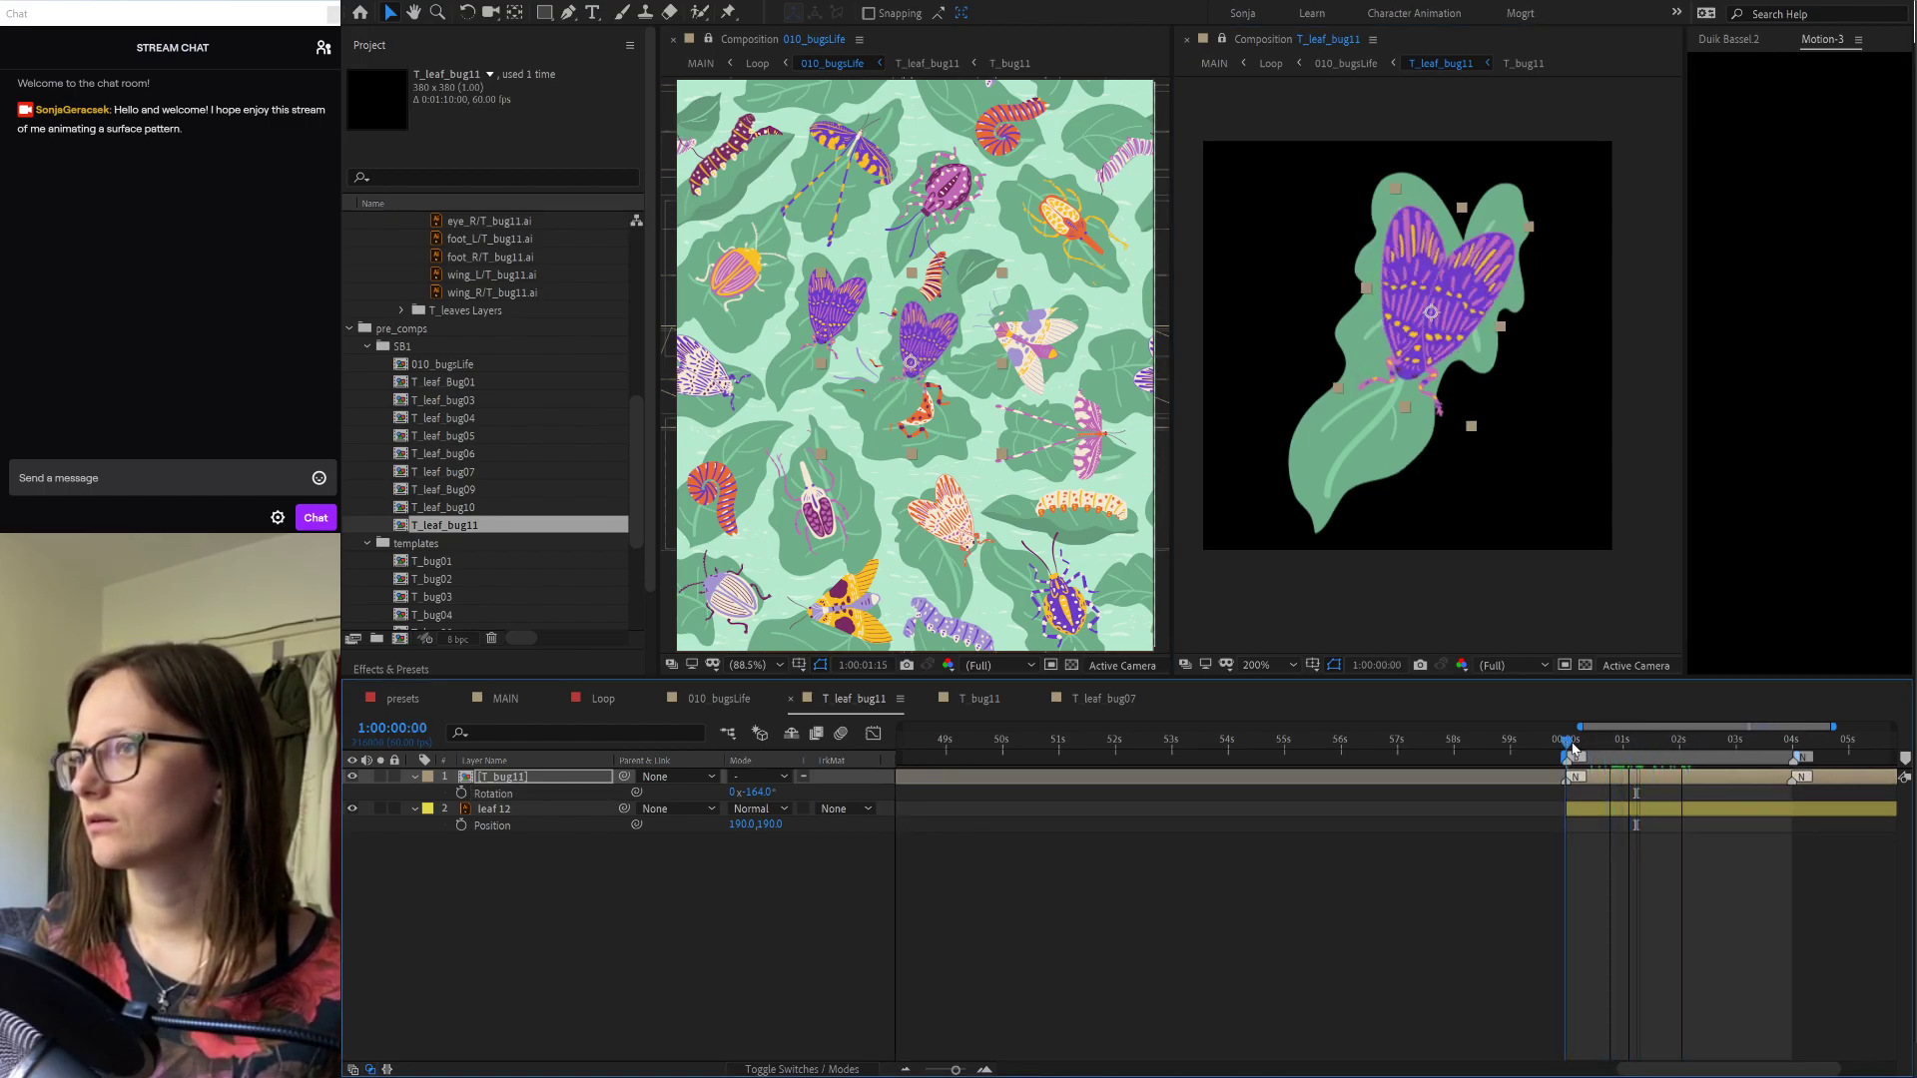
pyautogui.moveTo(1435, 325); pyautogui.dragTo(1438, 316)
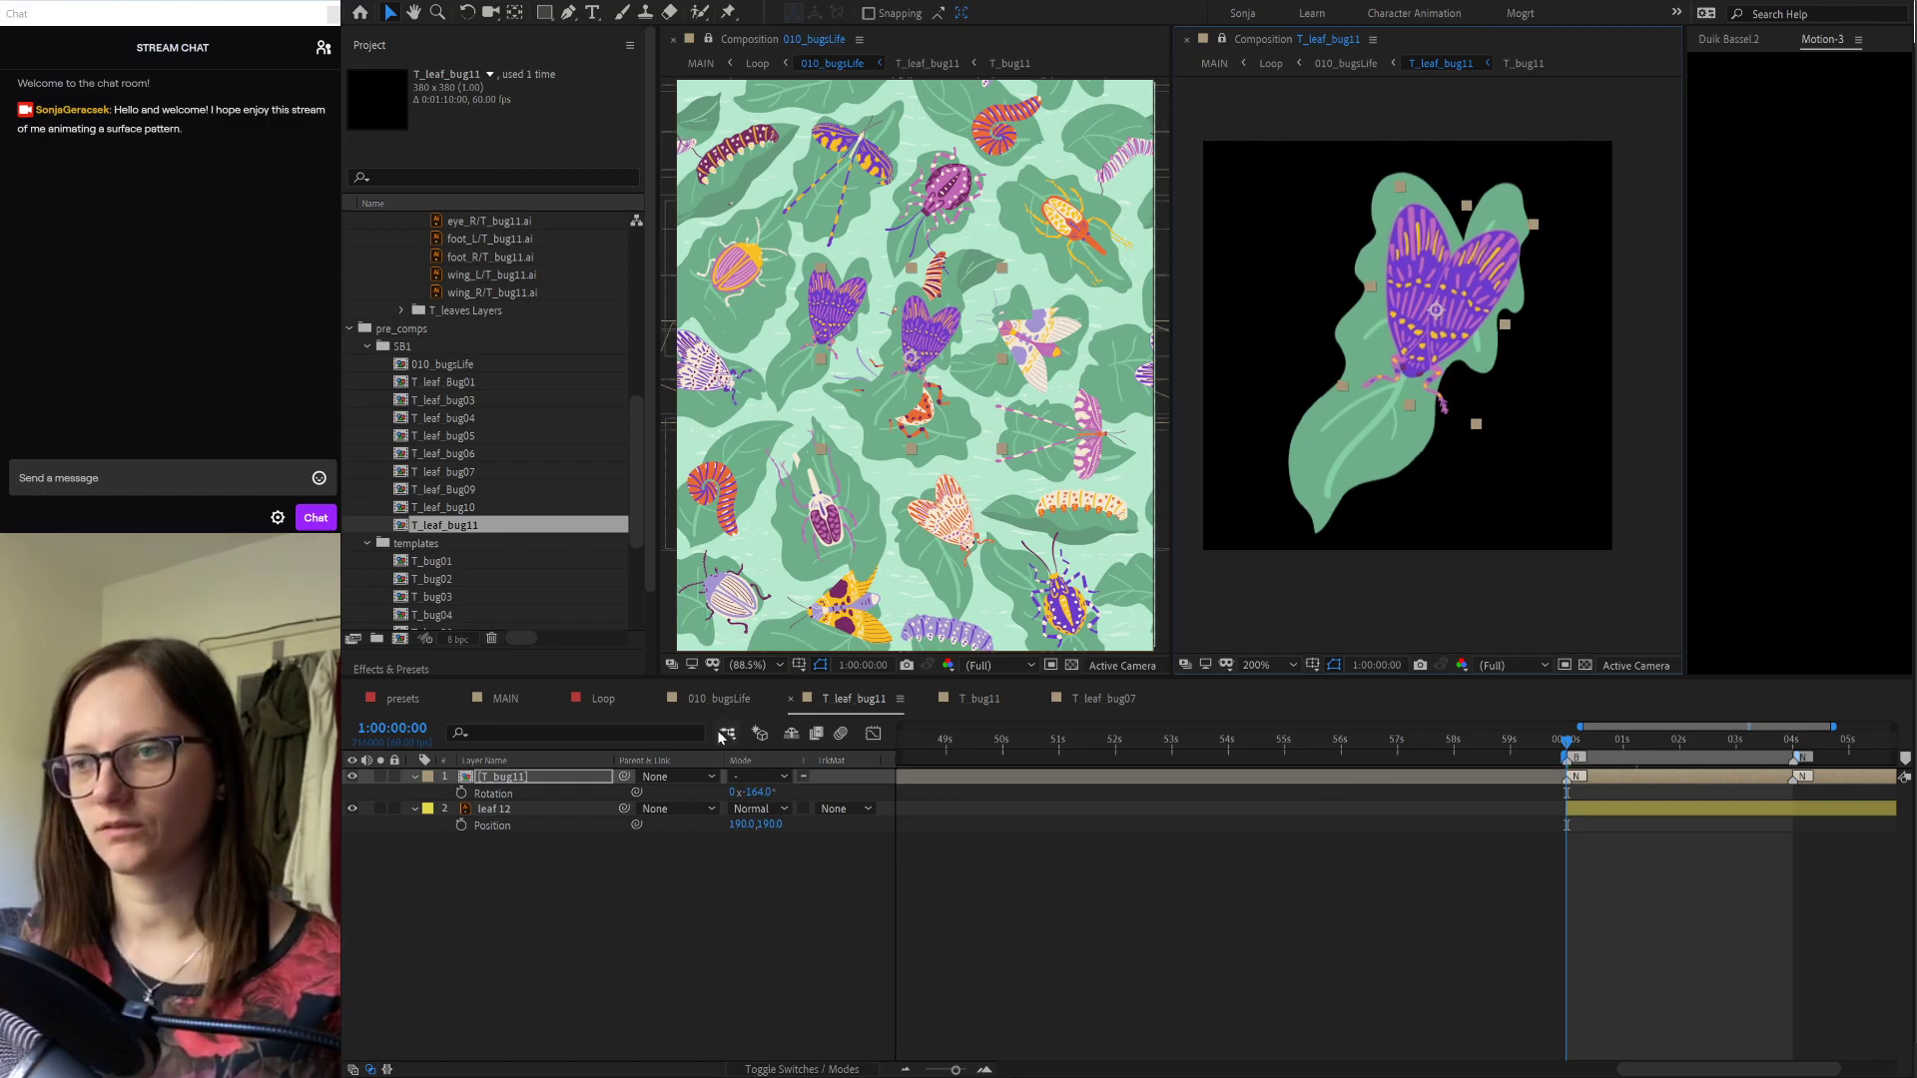
# Step: Position the T_leaf_bug11 layer over the original purple moth in 010_bugsLife and scrub through its animation
pyautogui.click(715, 699)
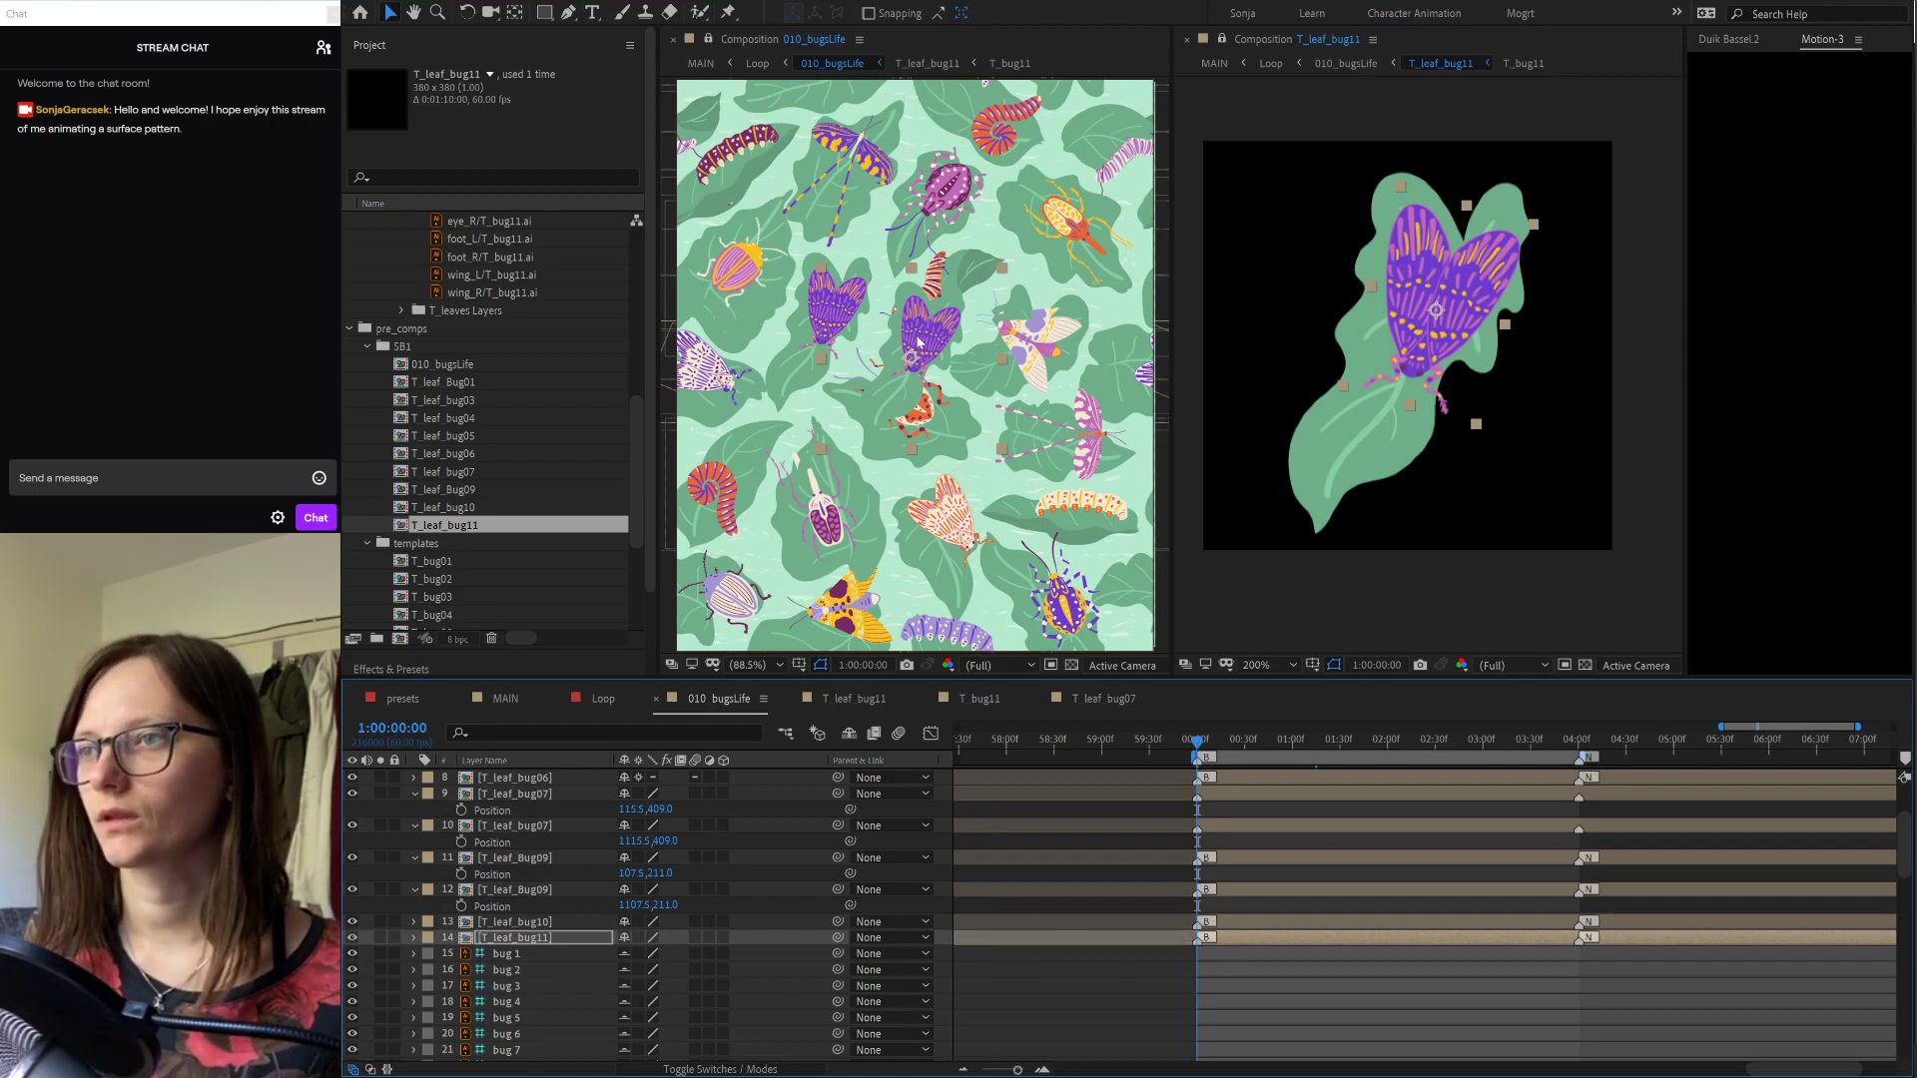
pyautogui.moveTo(913, 362); pyautogui.dragTo(817, 339)
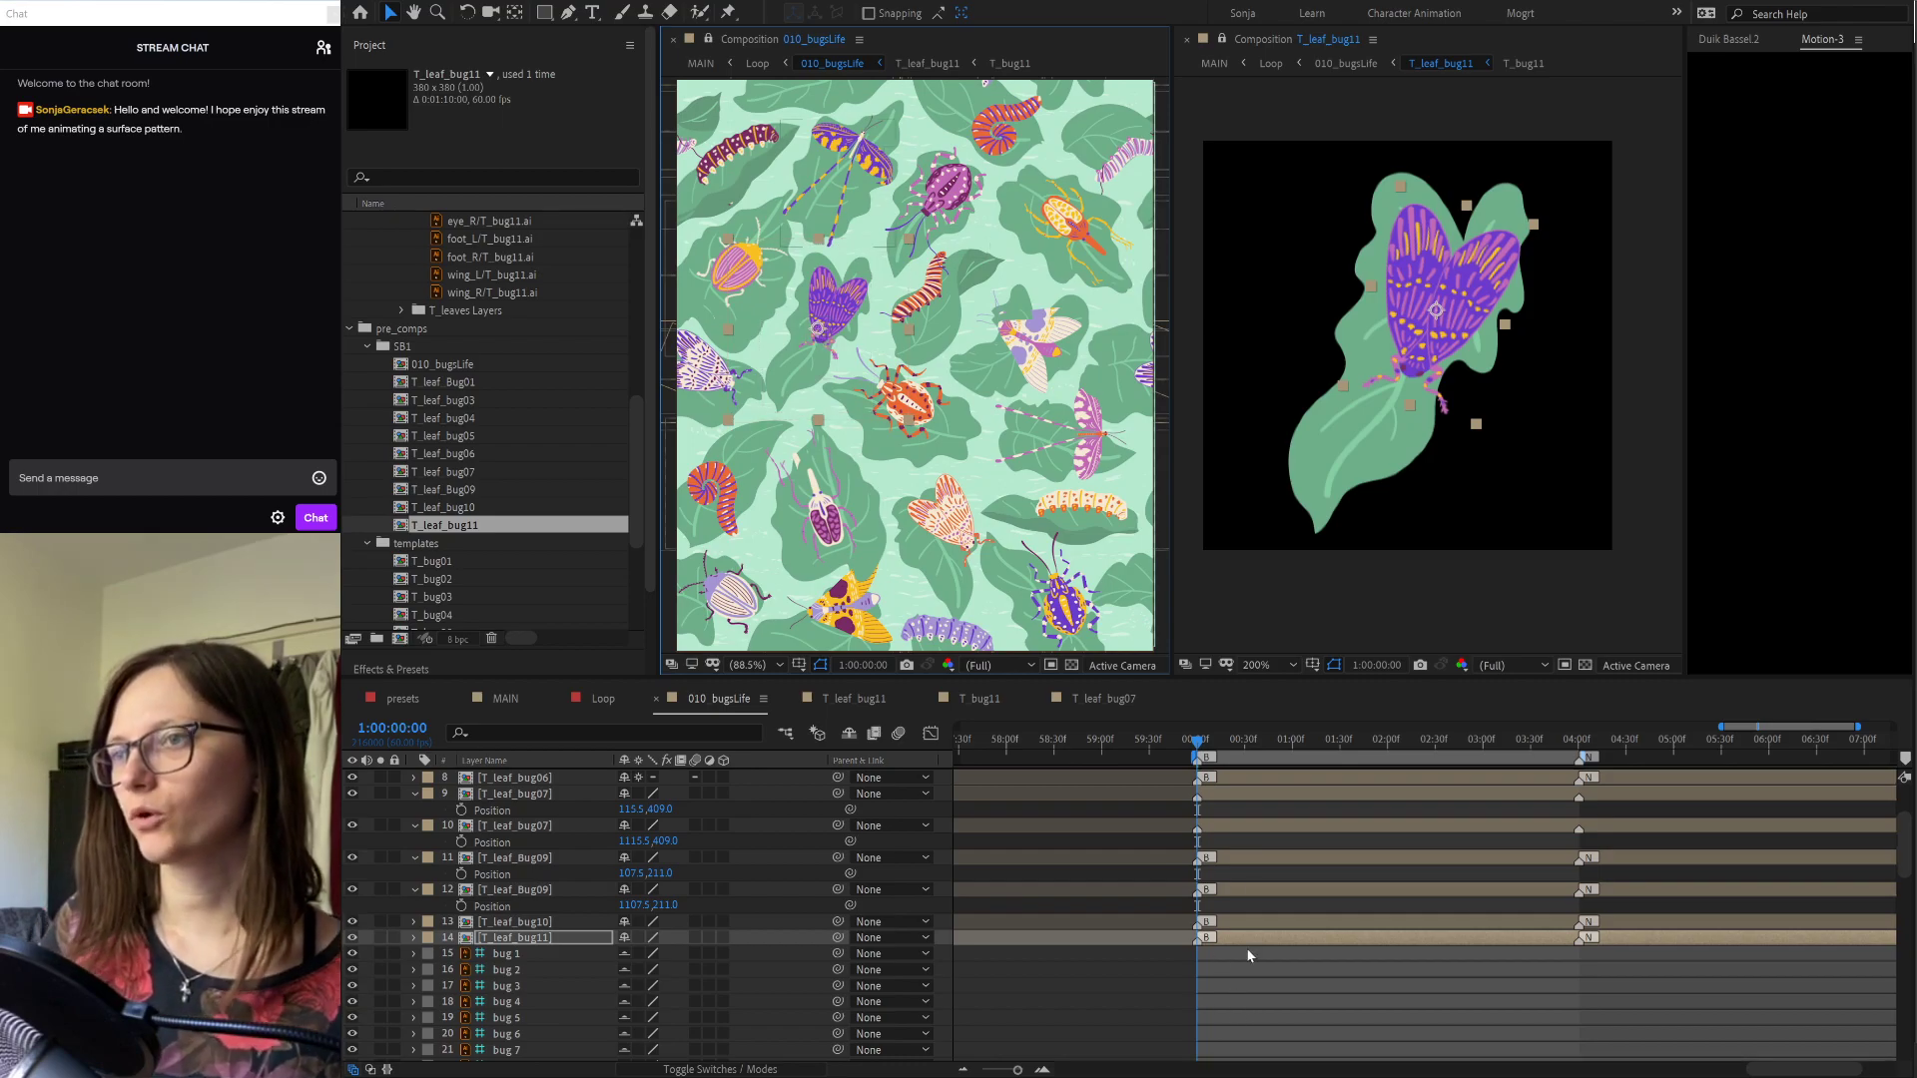
pyautogui.moveTo(1201, 749); pyautogui.dragTo(1282, 749)
# Step: Preview the tiled MAIN composition in a maximised viewer to examine the new moth's motion and how the pattern repeats
pyautogui.click(504, 699)
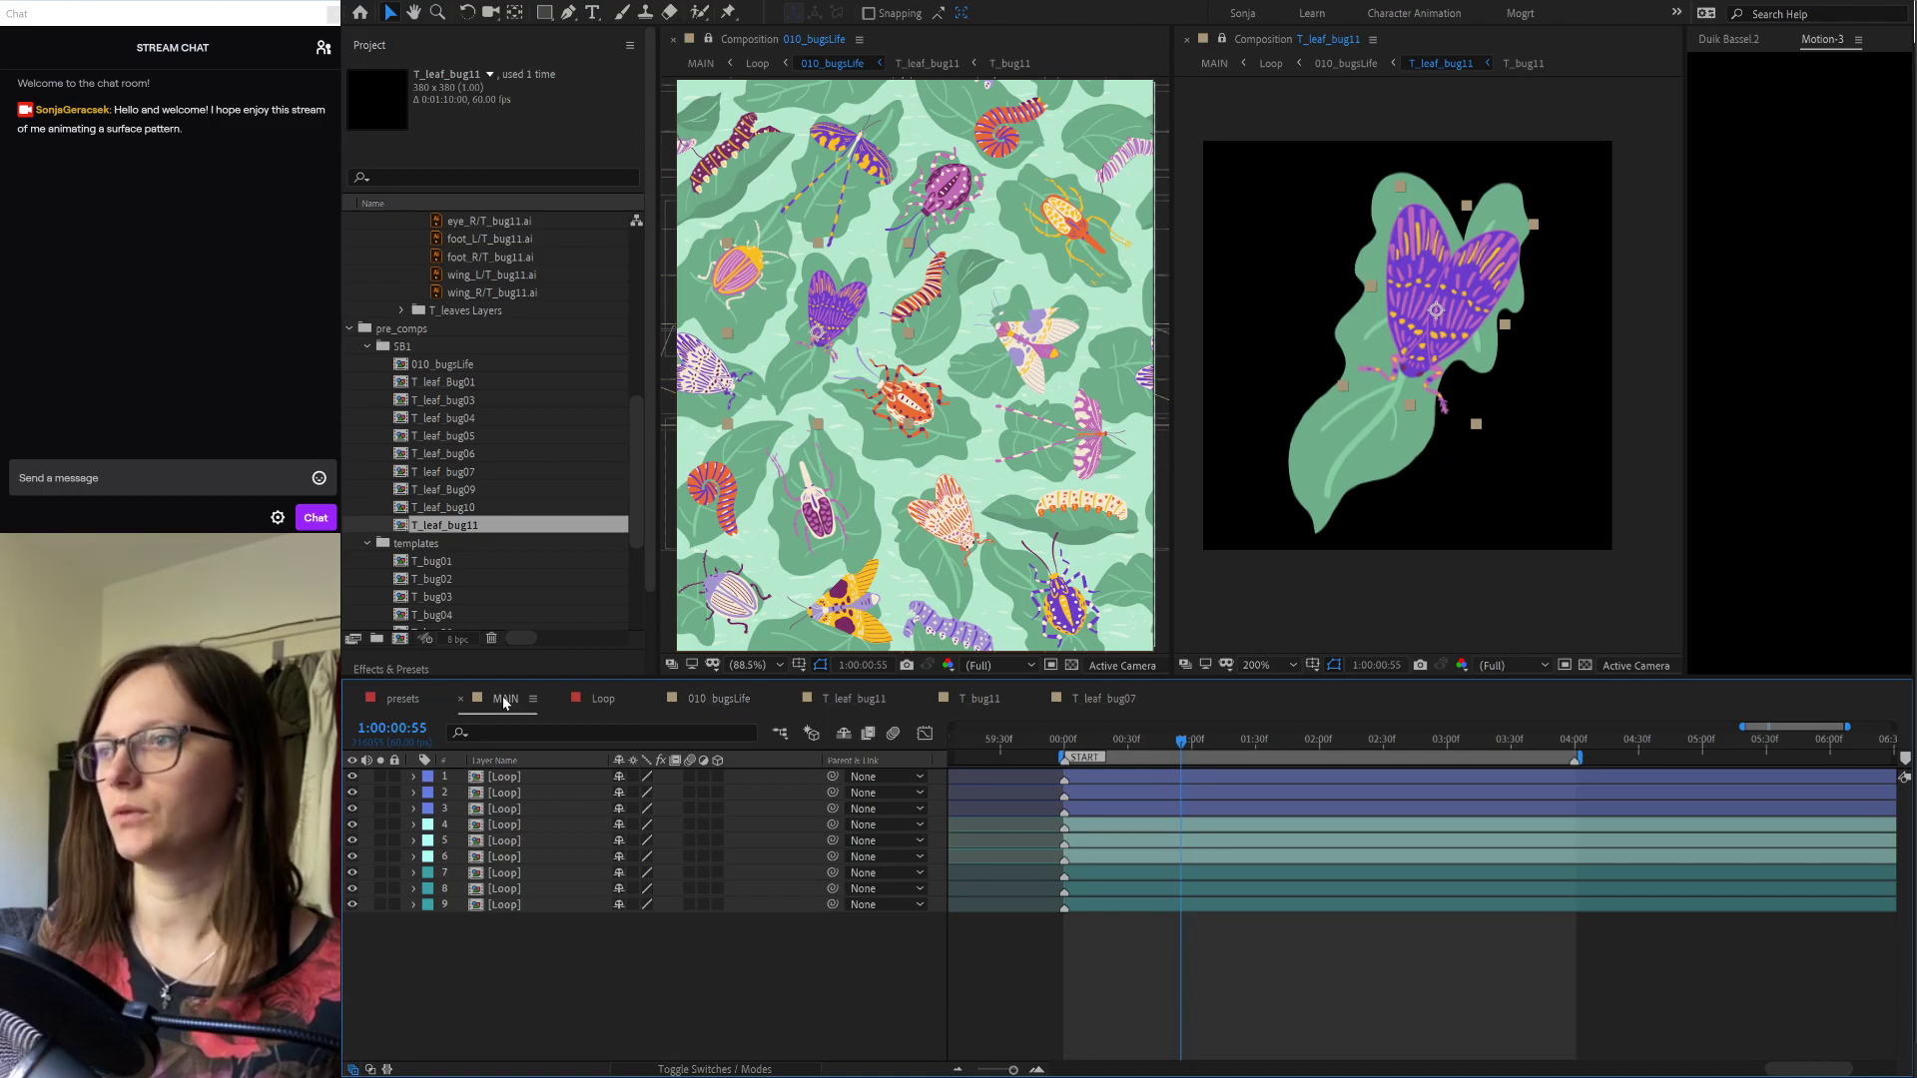
pyautogui.click(1084, 744)
pyautogui.click(1228, 38)
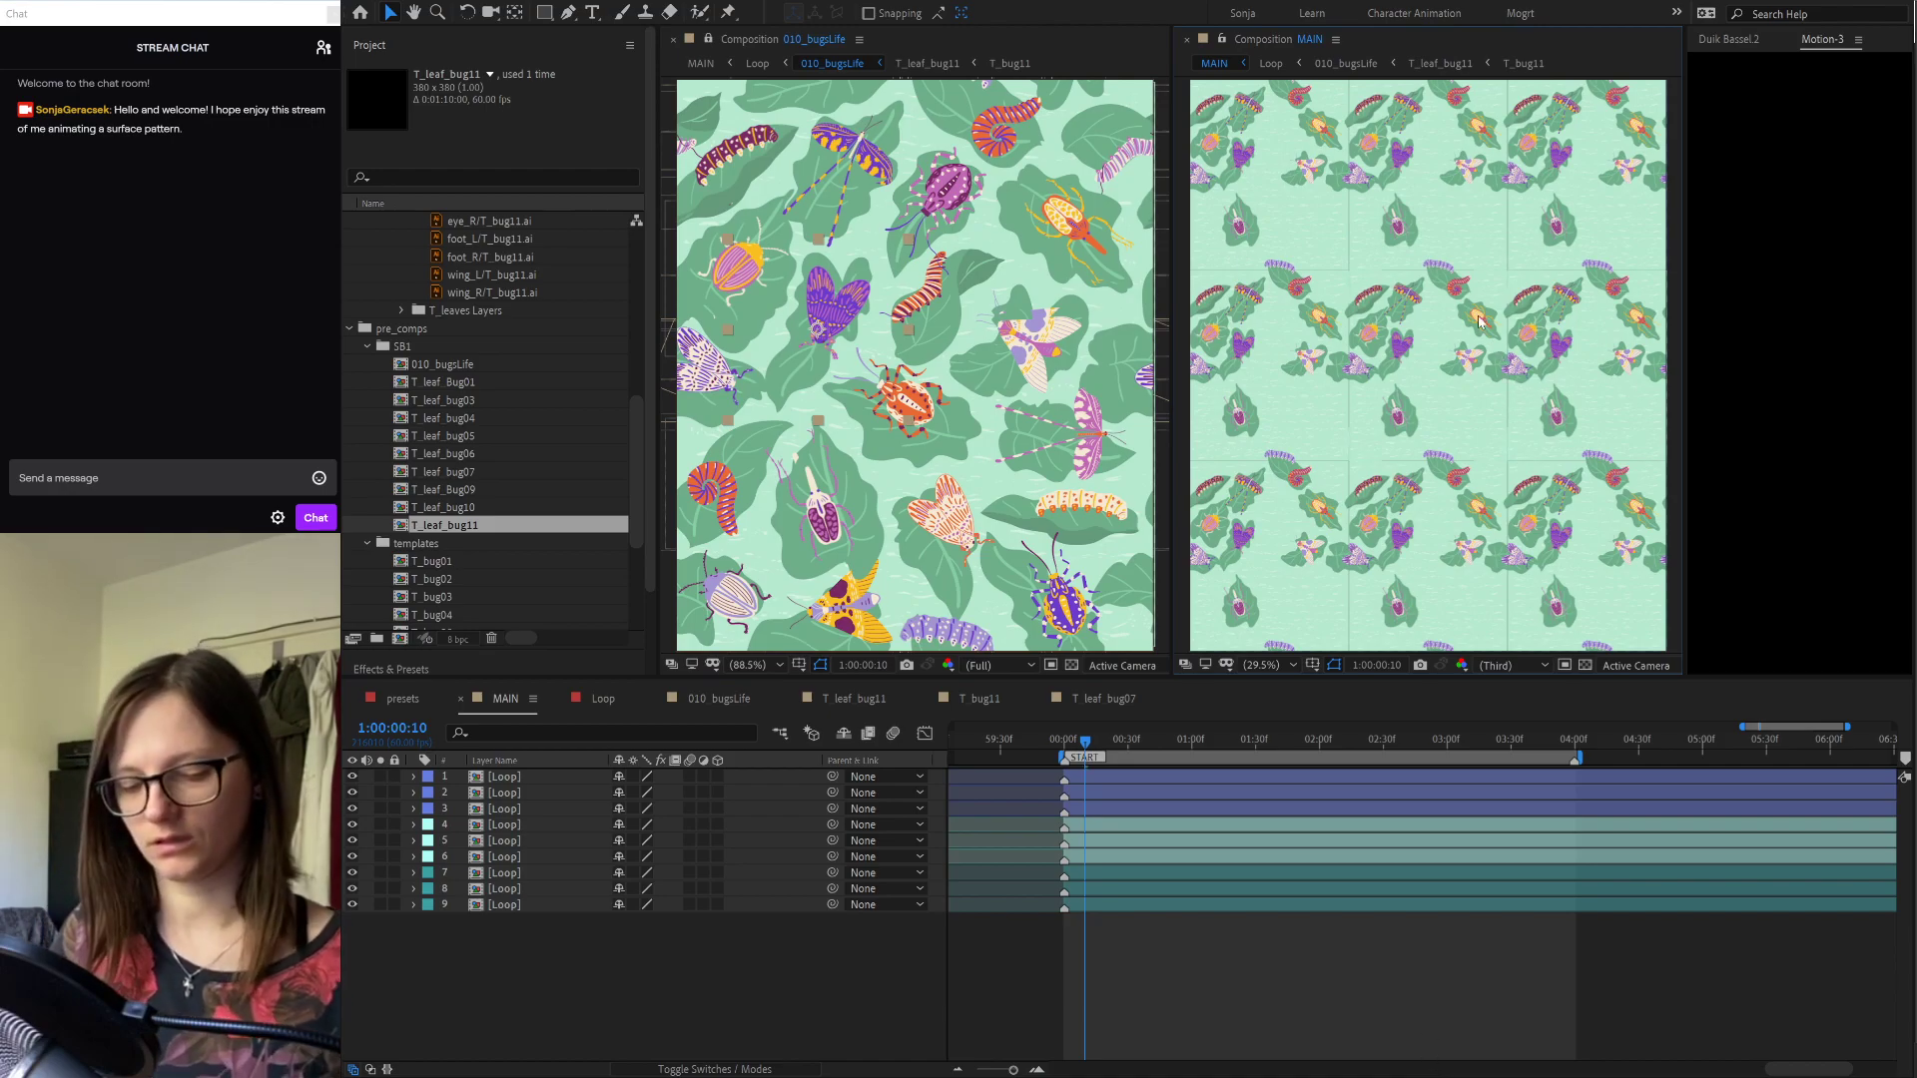
pyautogui.press('`')
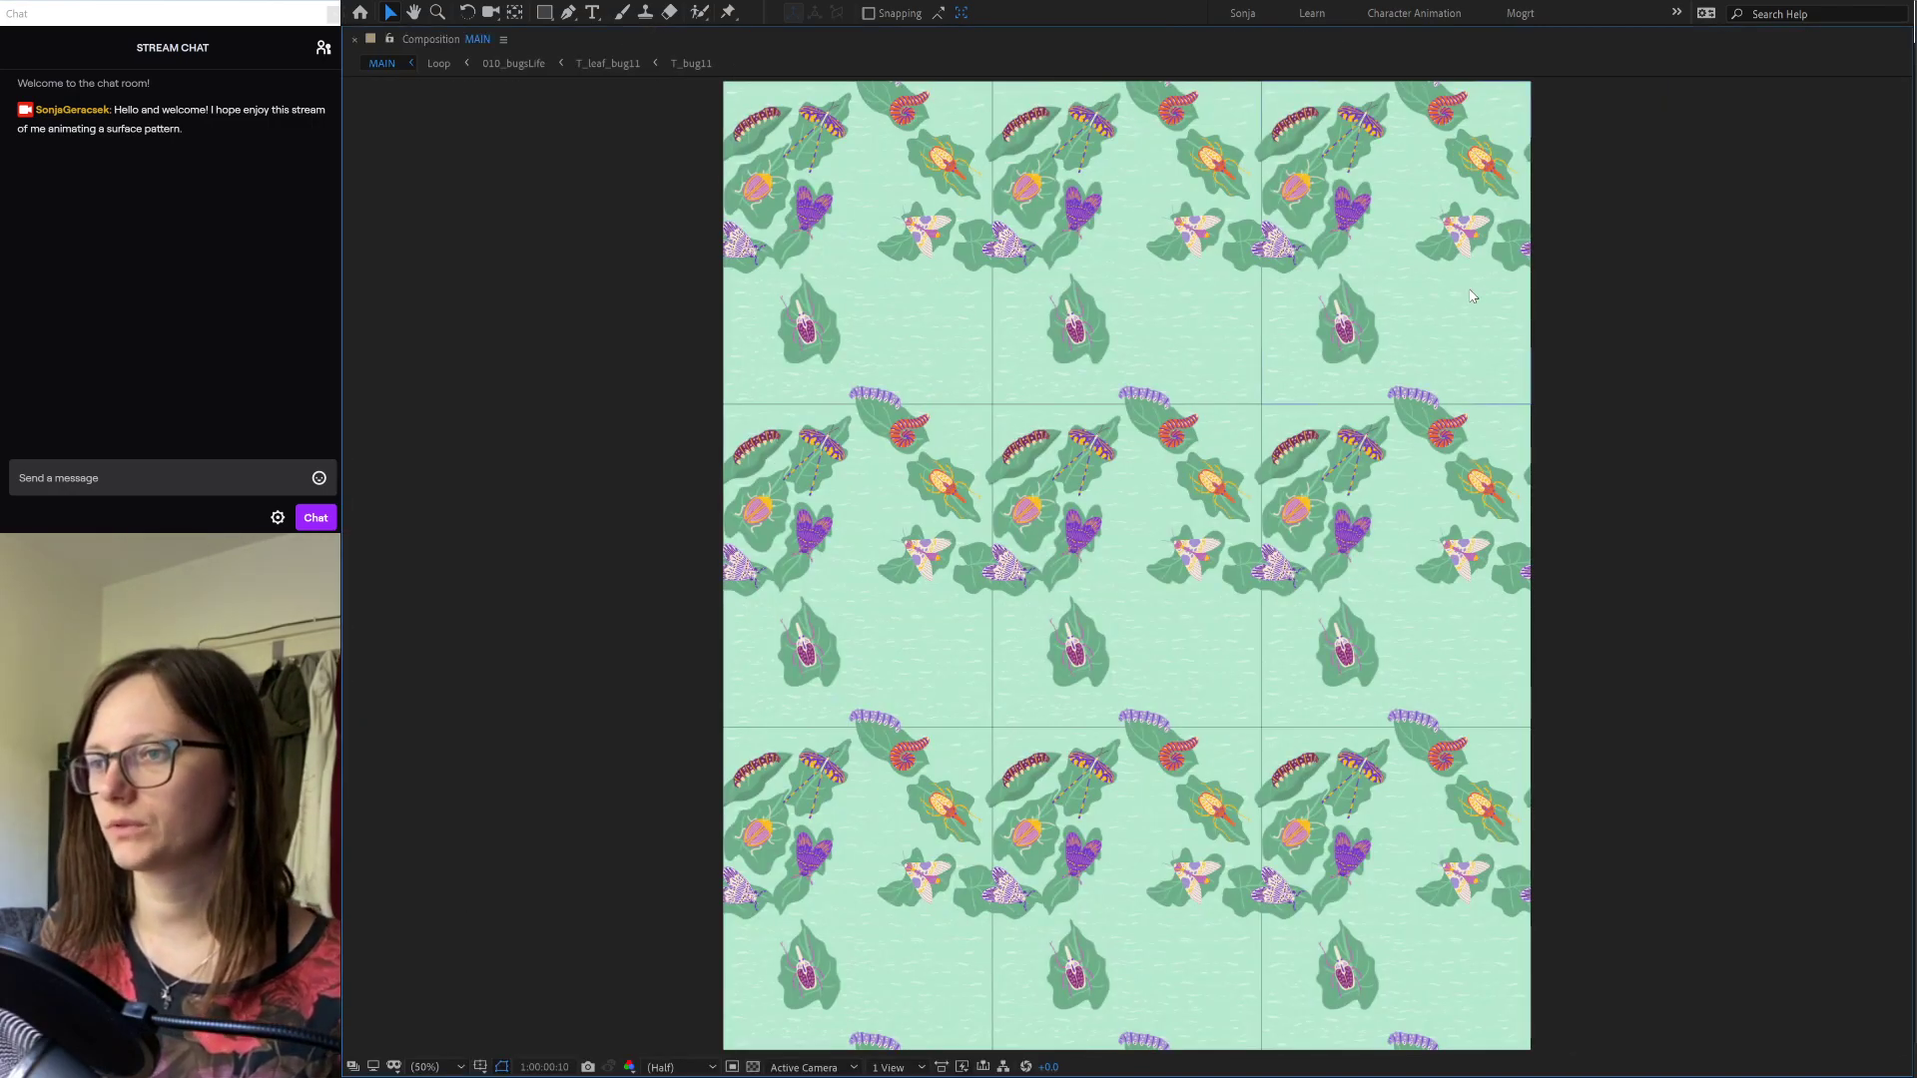
pyautogui.press('space')
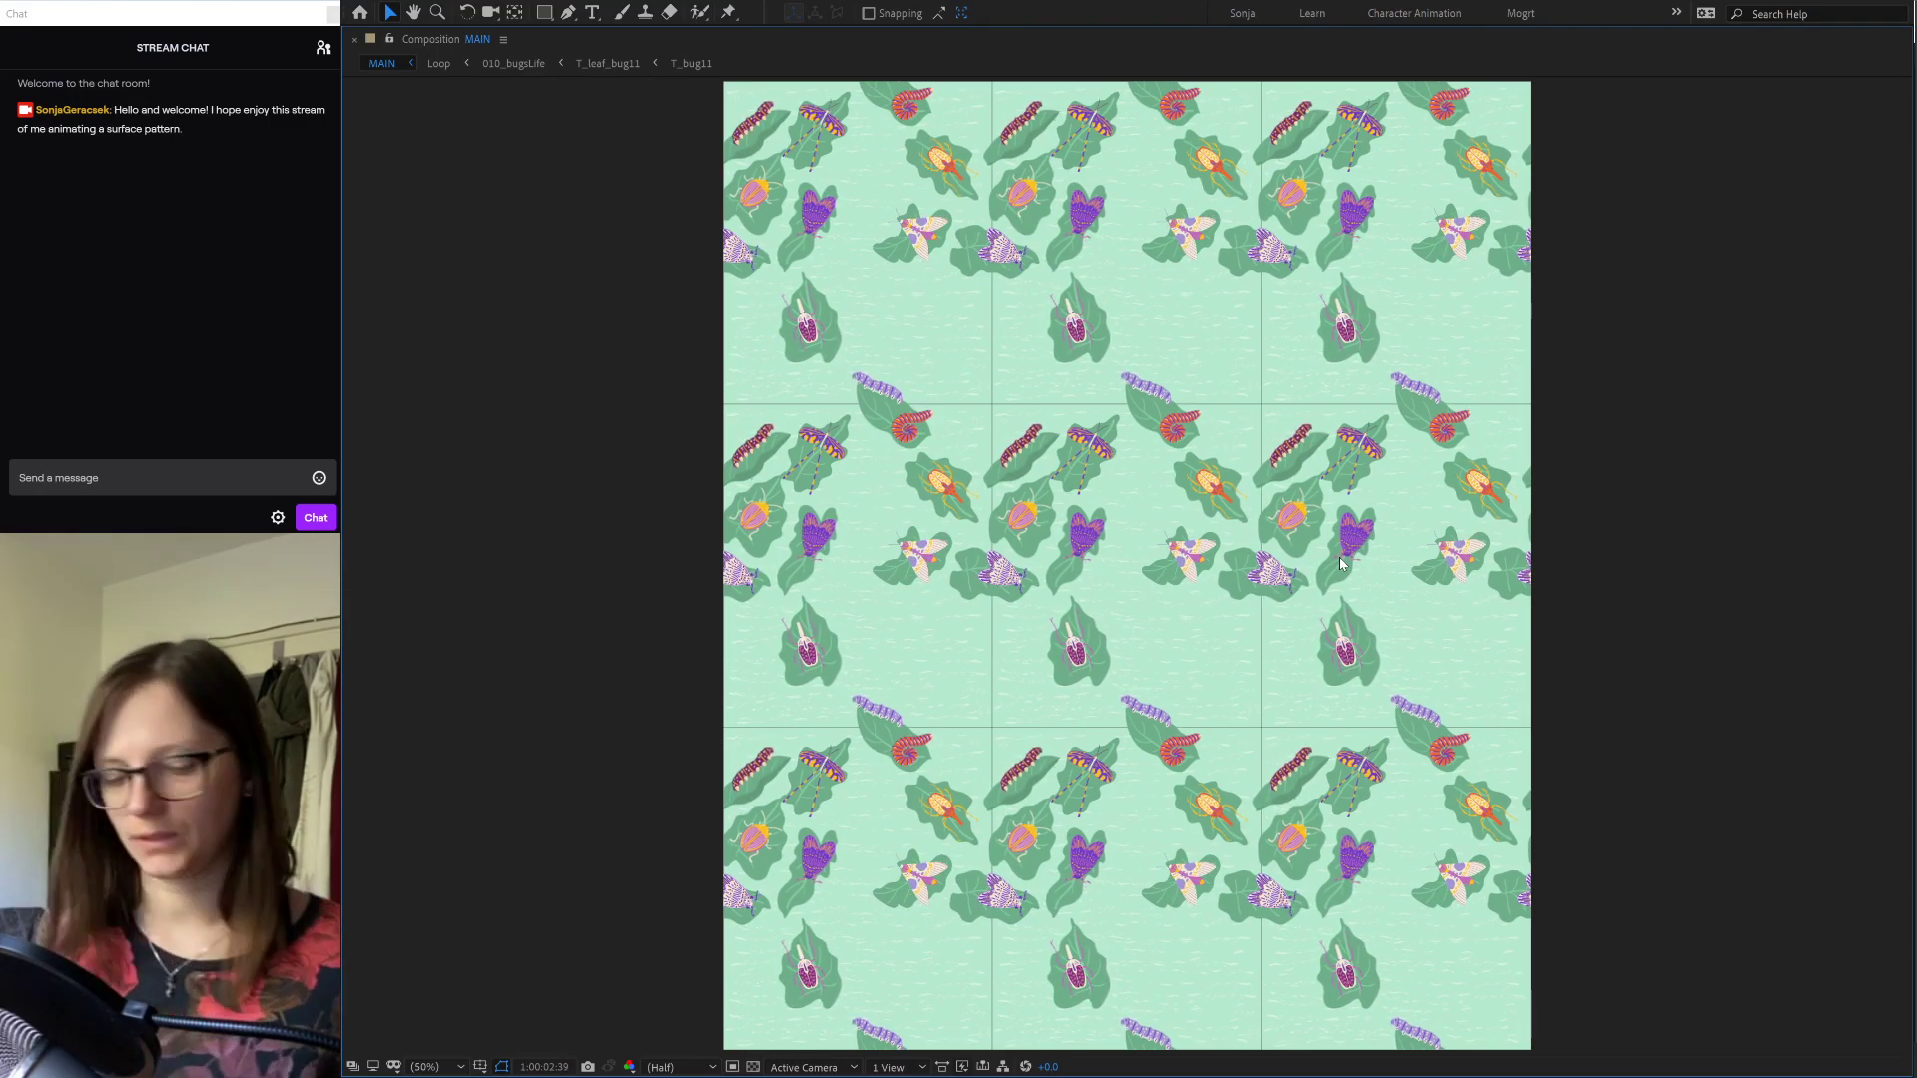
pyautogui.press('`')
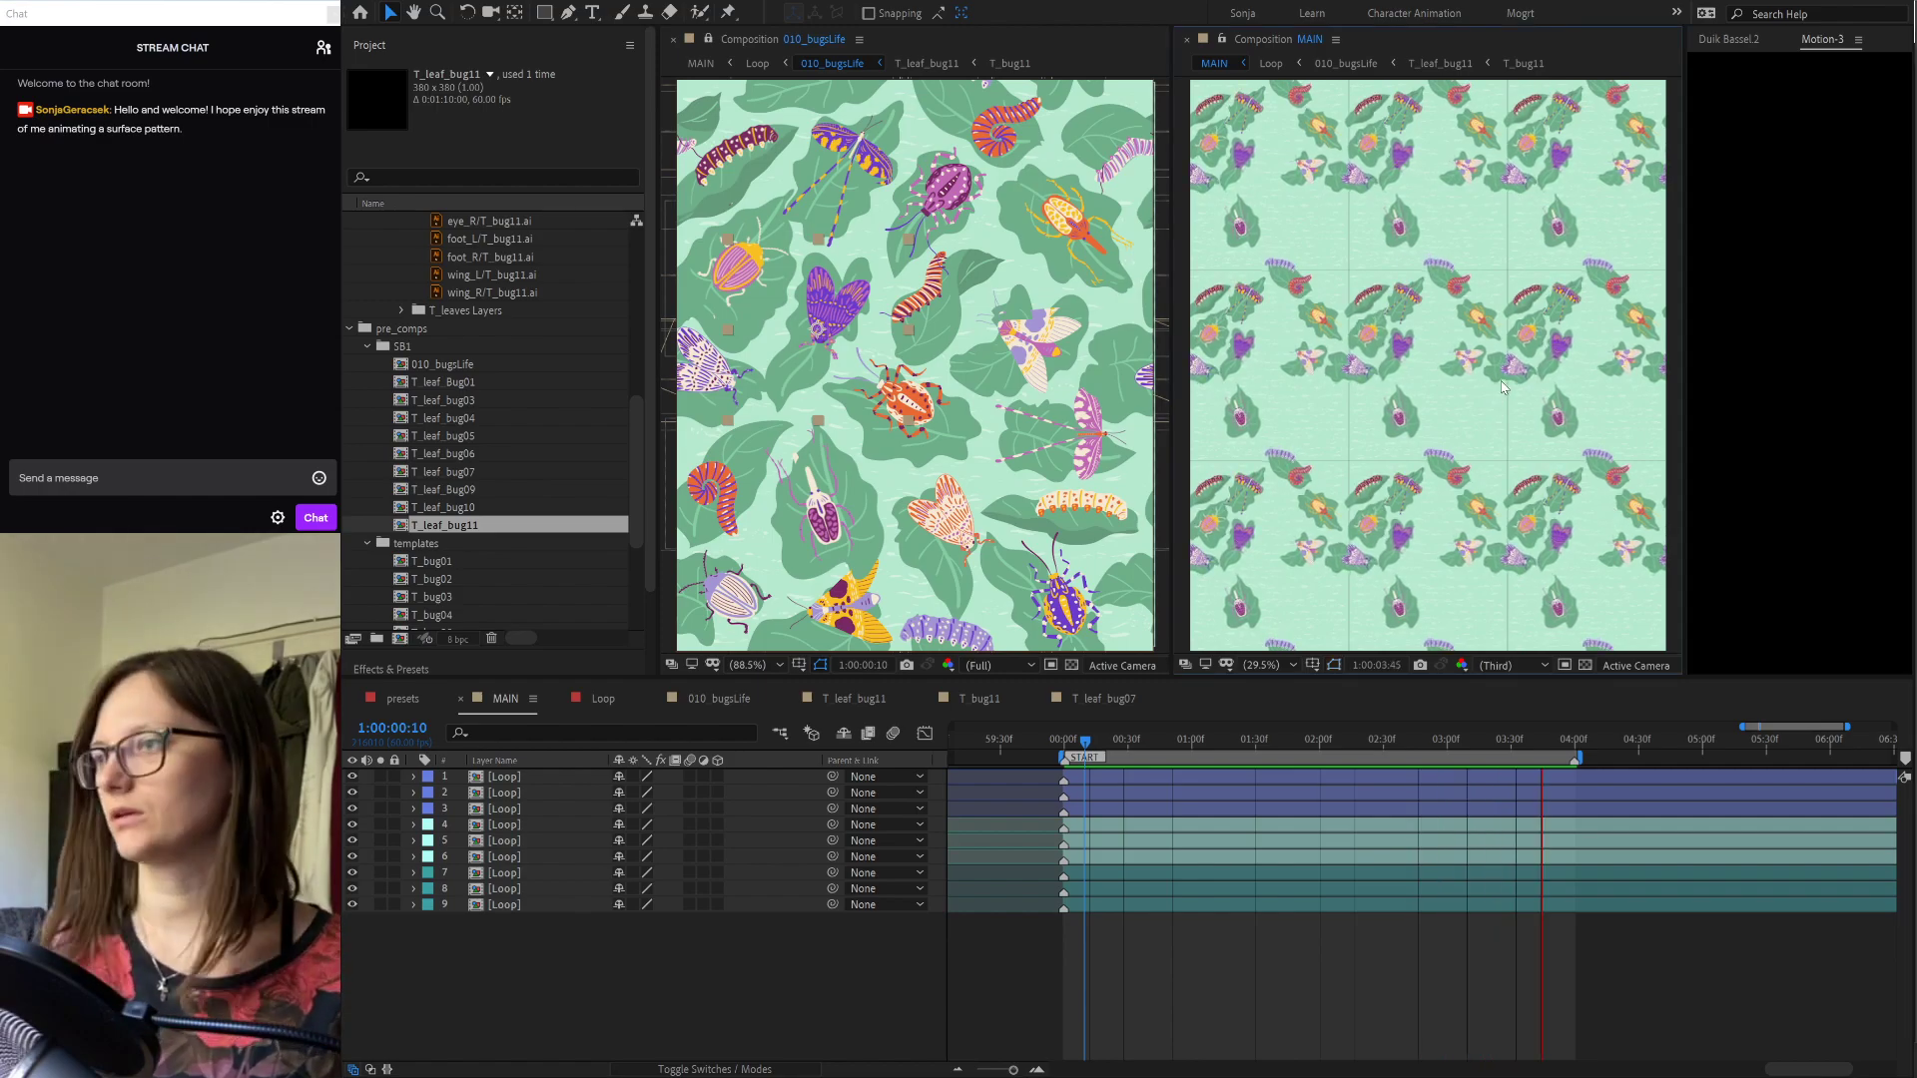
pyautogui.press('`')
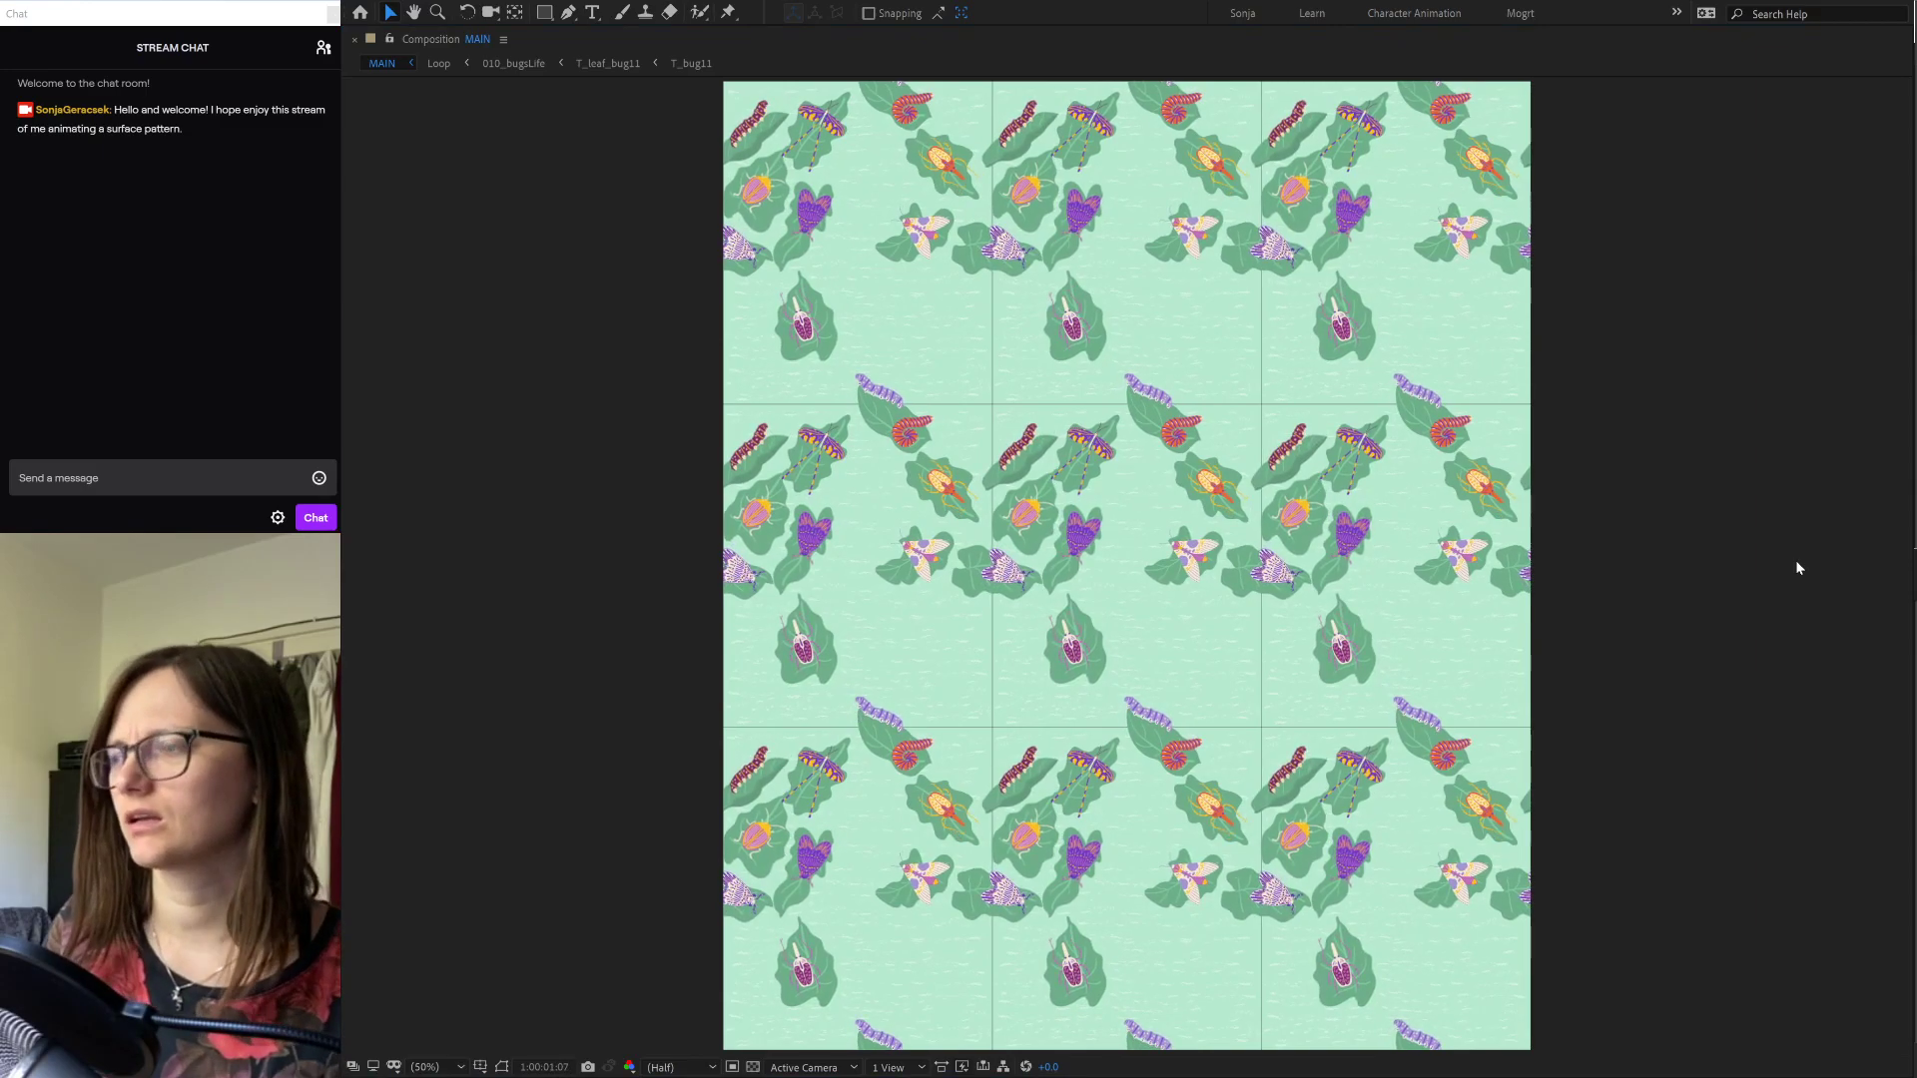
pyautogui.press('`')
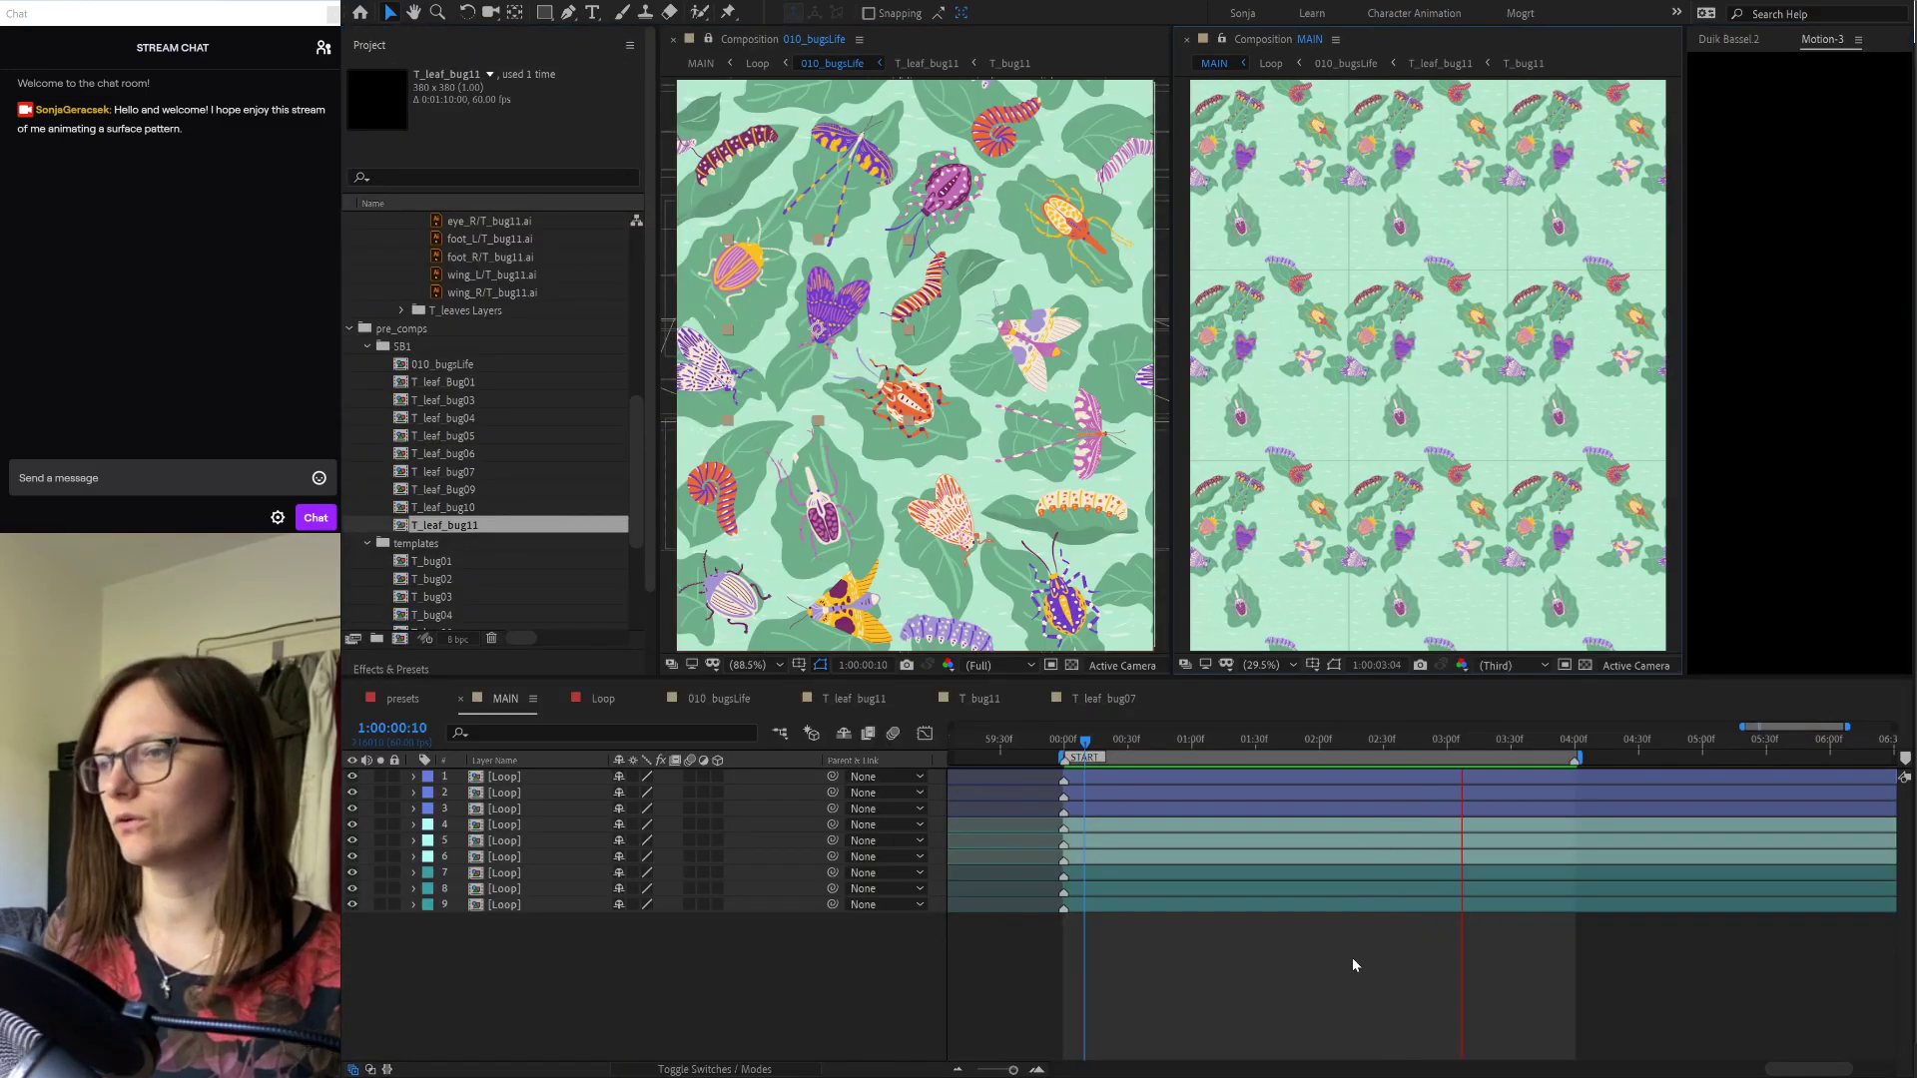
# Step: Reveal the keyframed properties of all visible layers in the T_bug11 composition
pyautogui.click(979, 701)
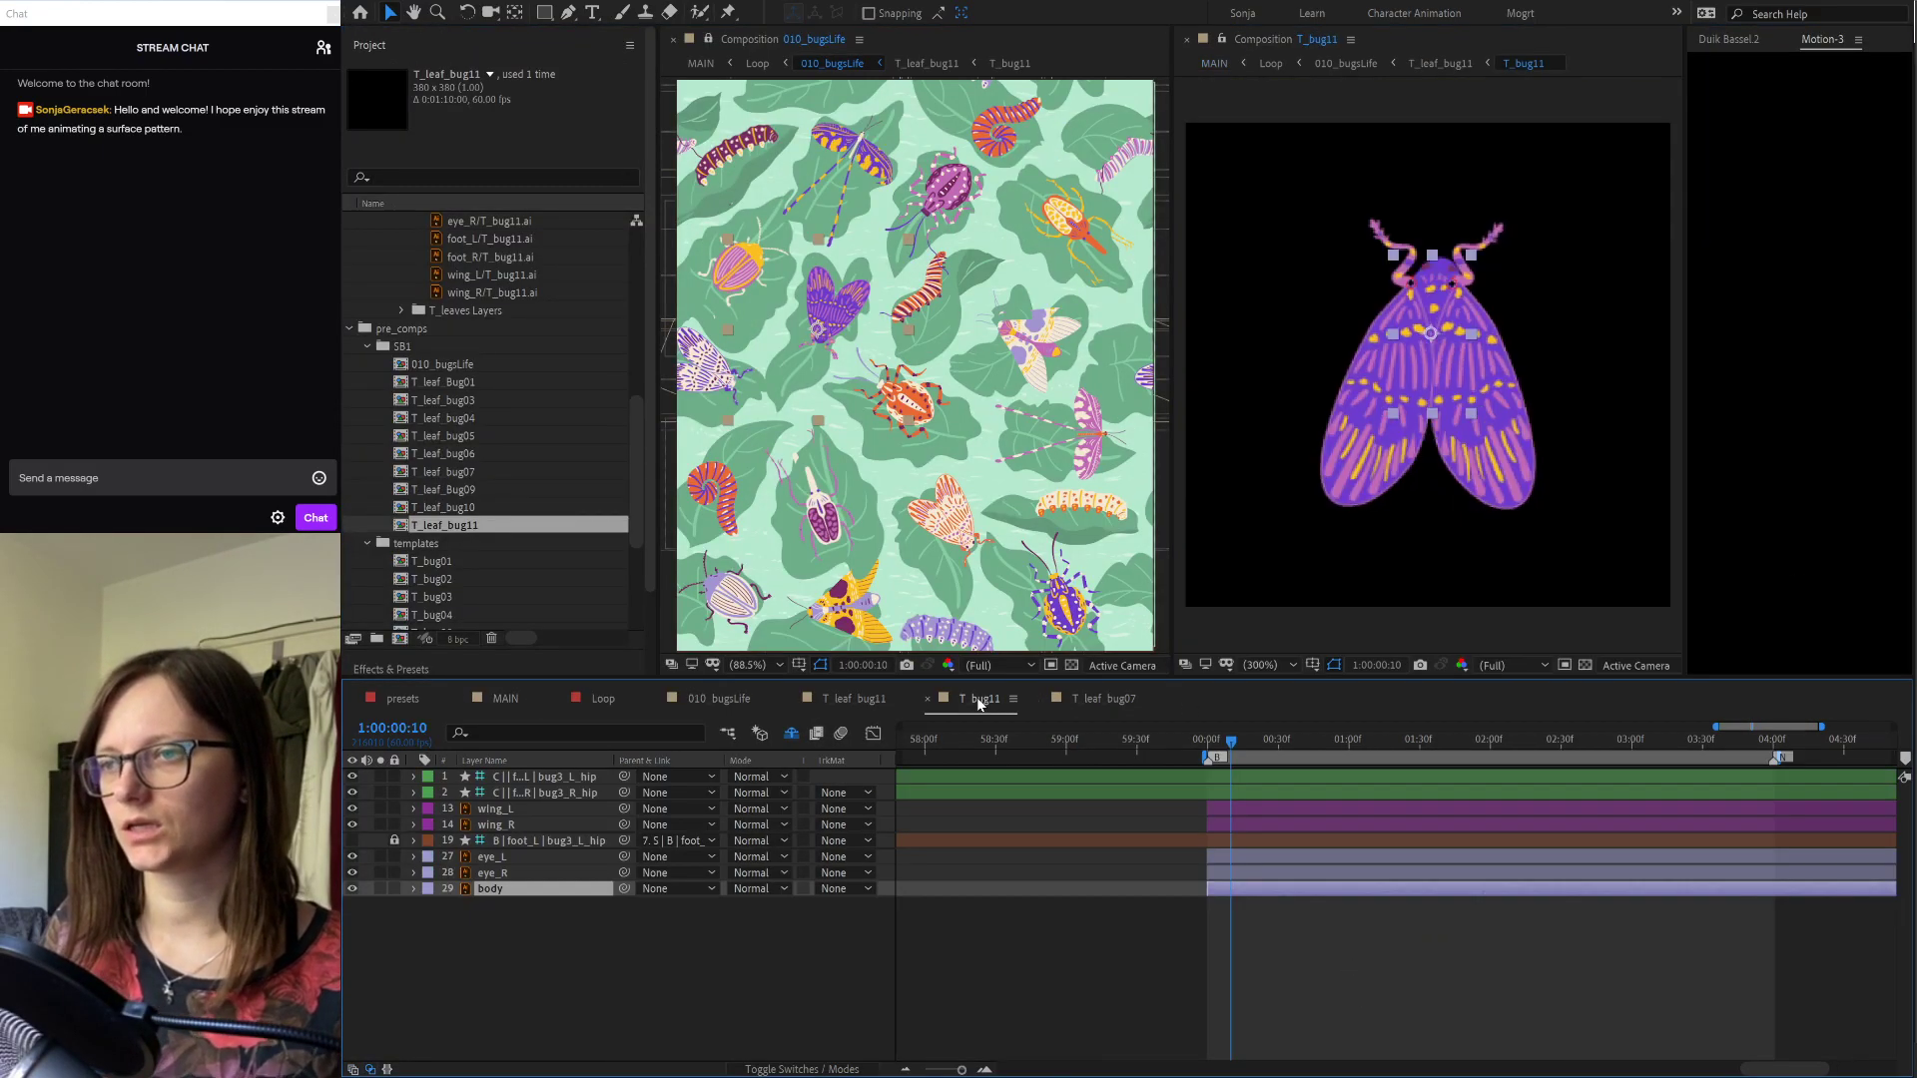
pyautogui.click(1303, 932)
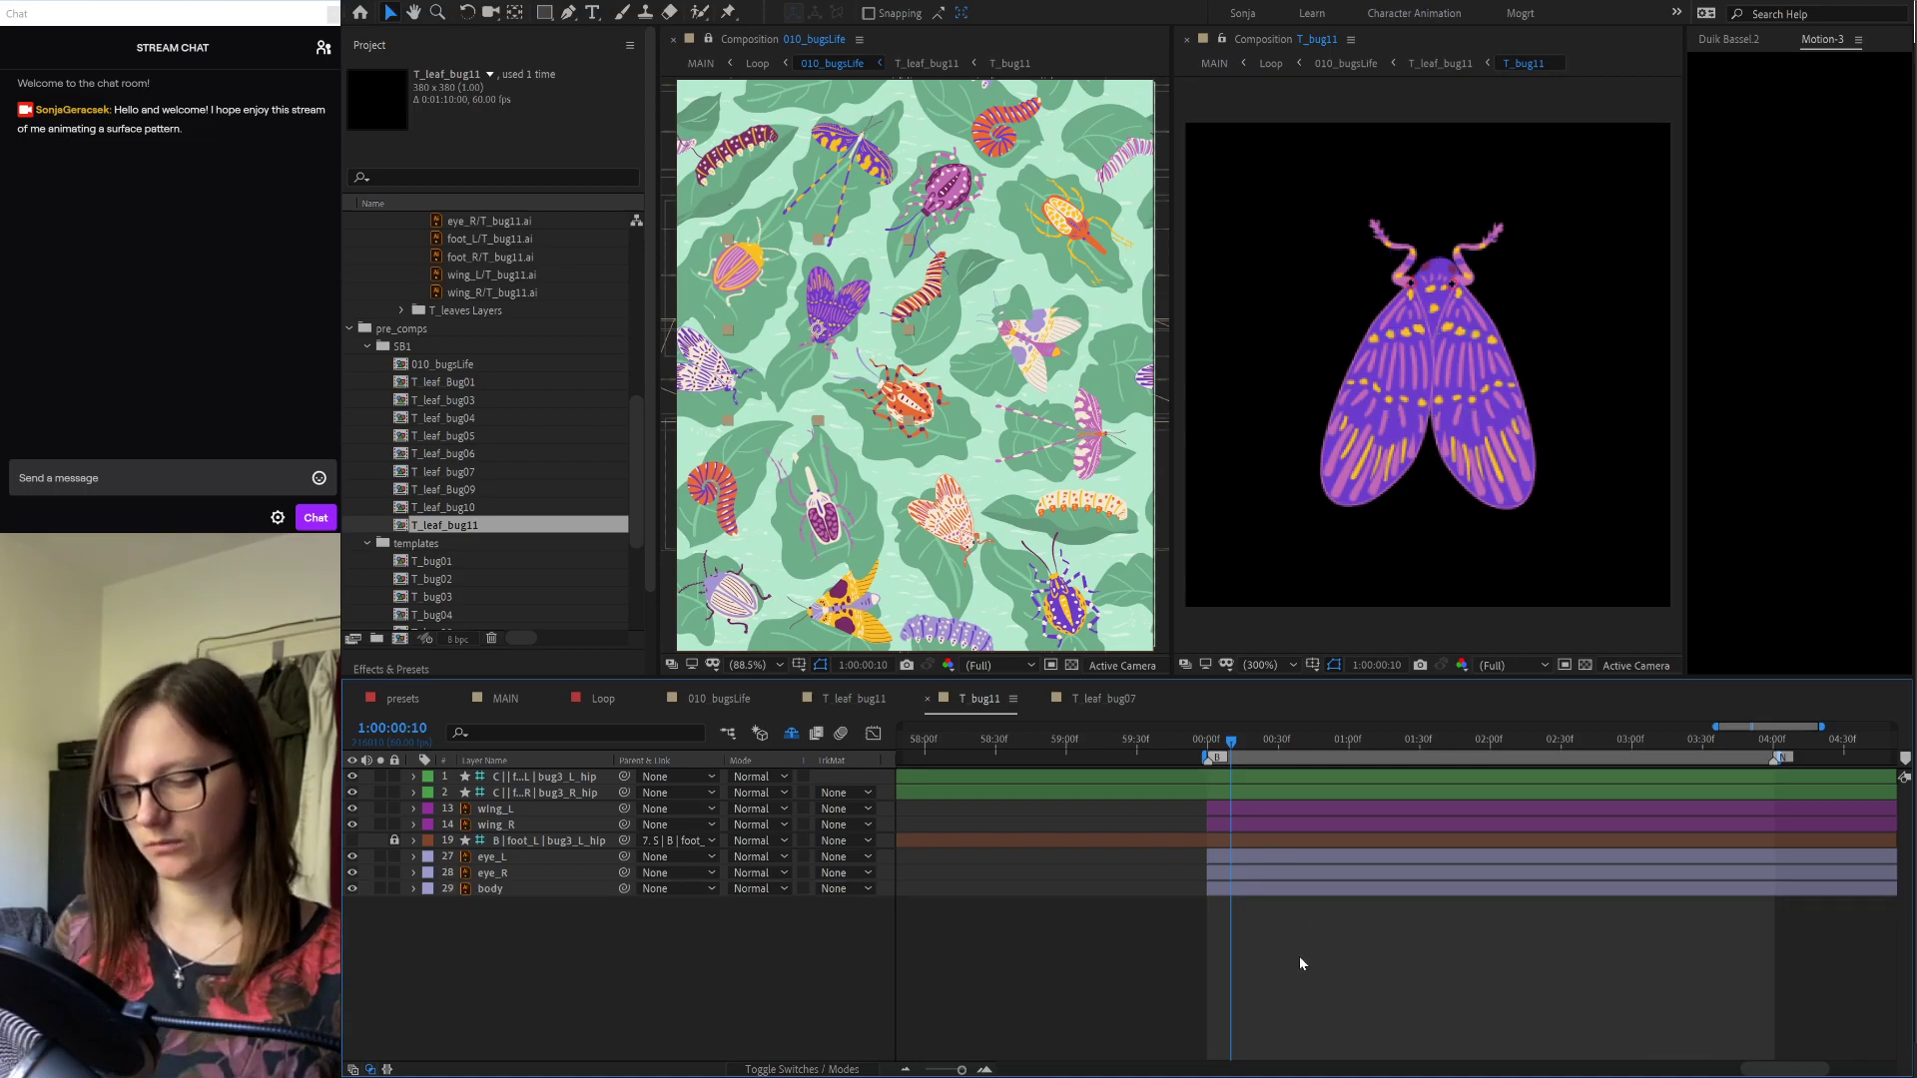
pyautogui.press('u')
pyautogui.click(1257, 880)
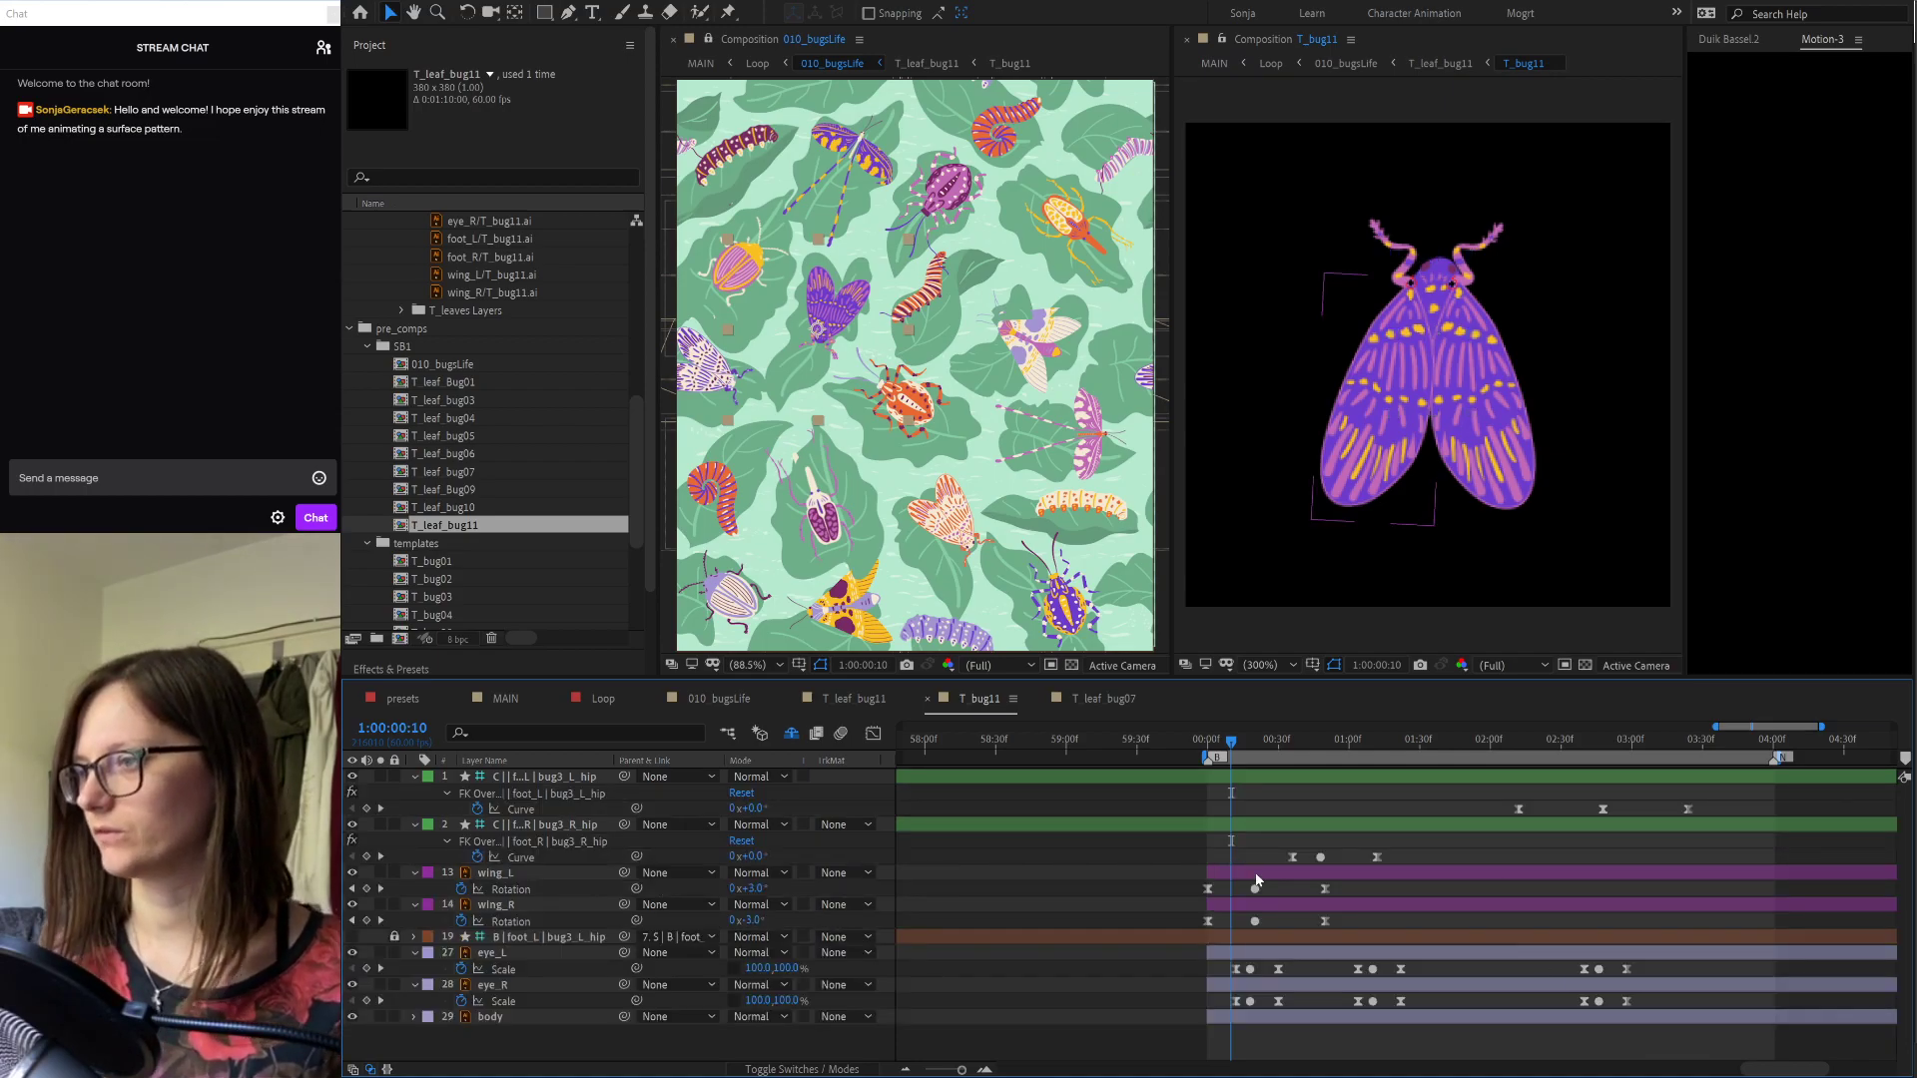
# Step: Retime the T_bug11 keyframes: shift the wing, right foot and eye keys about one second later and start the left foot's Curve keys at 1:00:00:00
pyautogui.click(1155, 847)
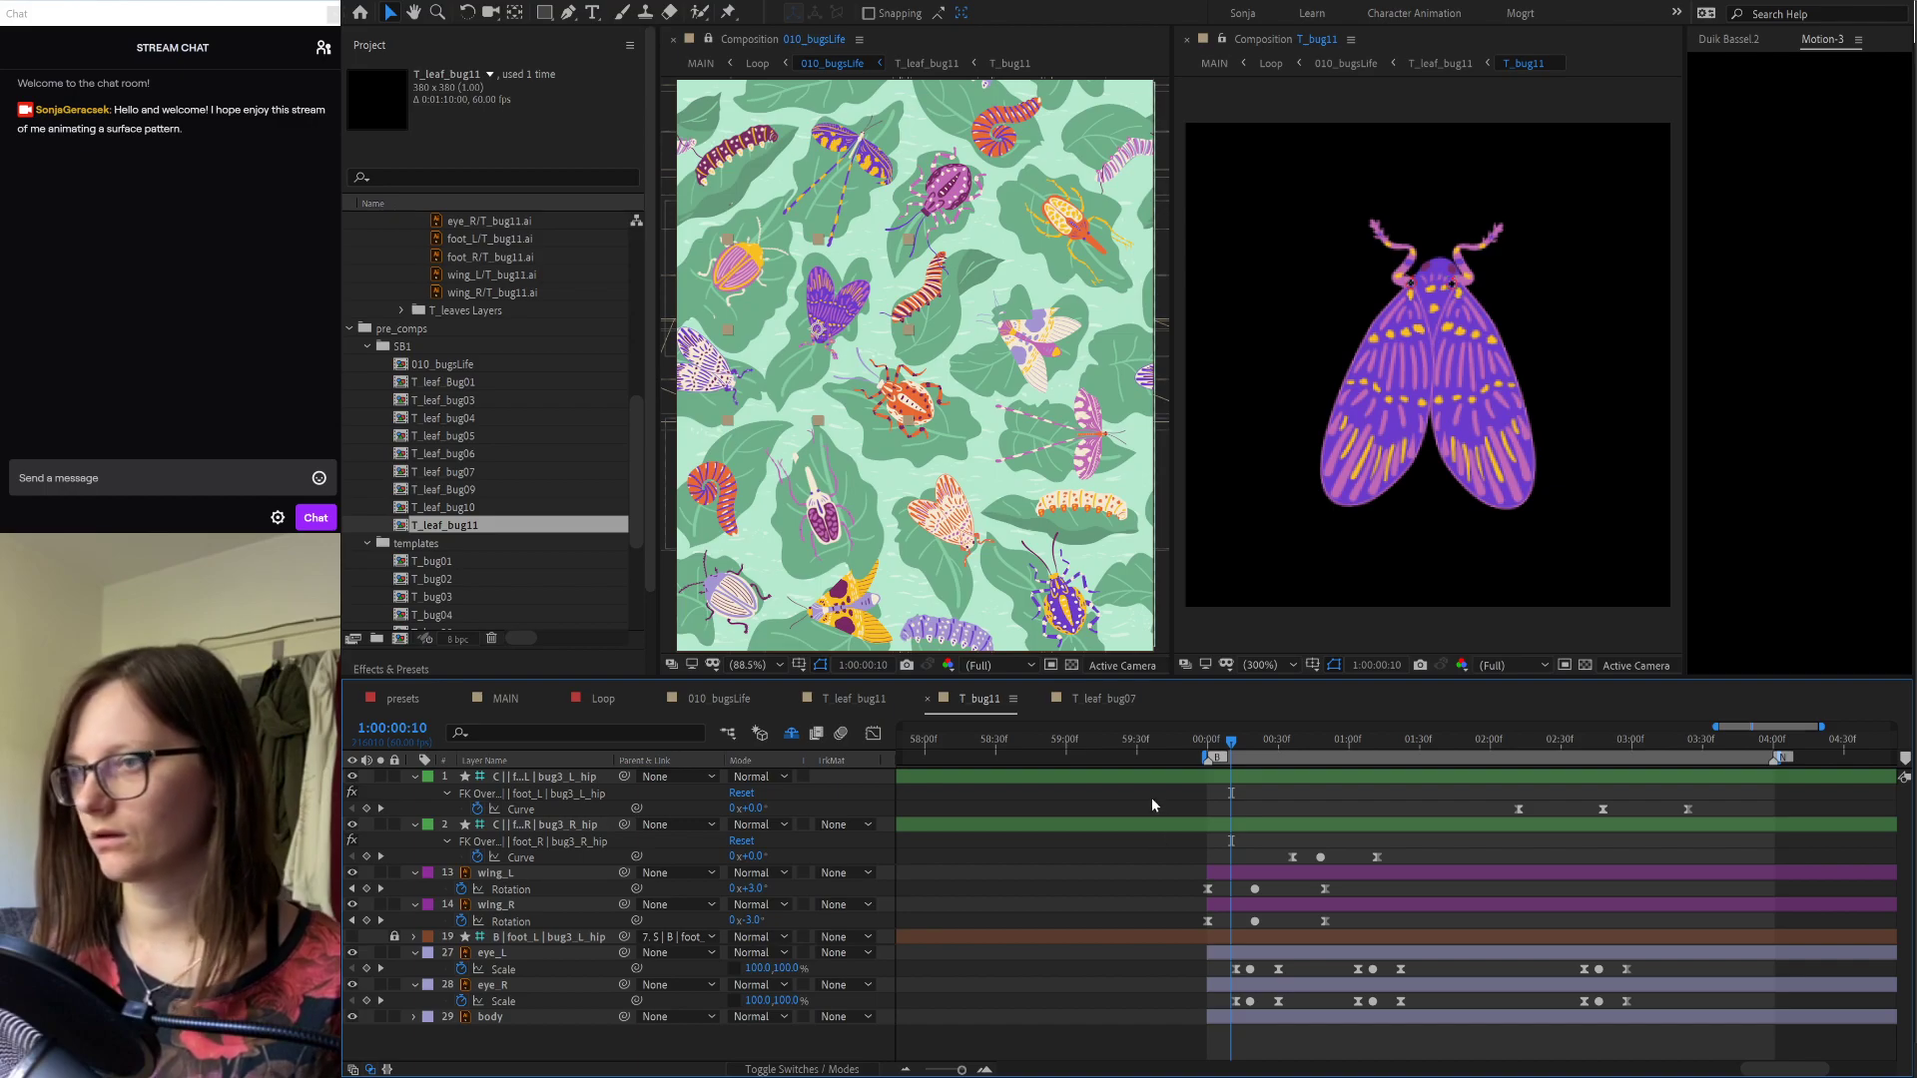
pyautogui.moveTo(1159, 802); pyautogui.dragTo(1474, 1025)
pyautogui.moveTo(1191, 841); pyautogui.dragTo(1780, 978)
pyautogui.moveTo(1733, 799); pyautogui.dragTo(1520, 814)
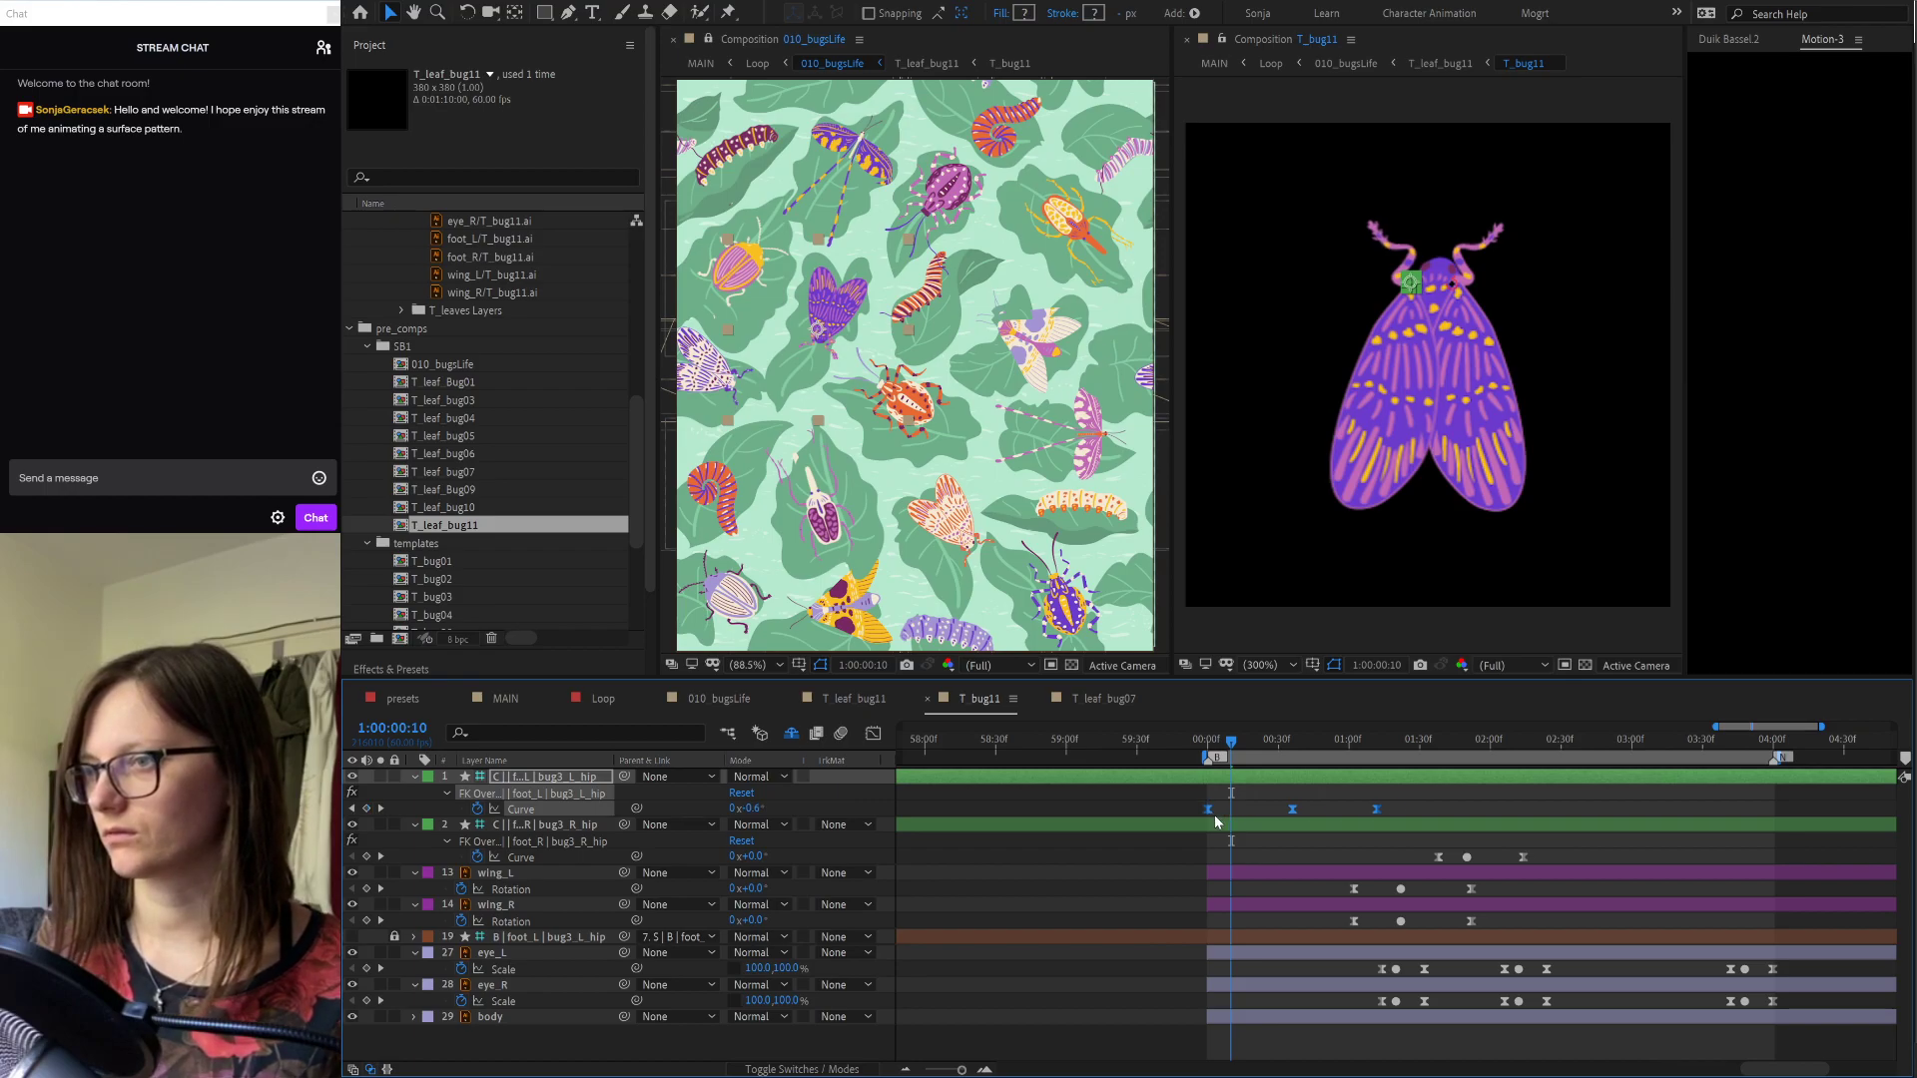
# Step: Preview the T_bug11 composition from 1:00:00:00 to check the retimed foot, wing and eye movements
pyautogui.click(1208, 741)
pyautogui.press('space')
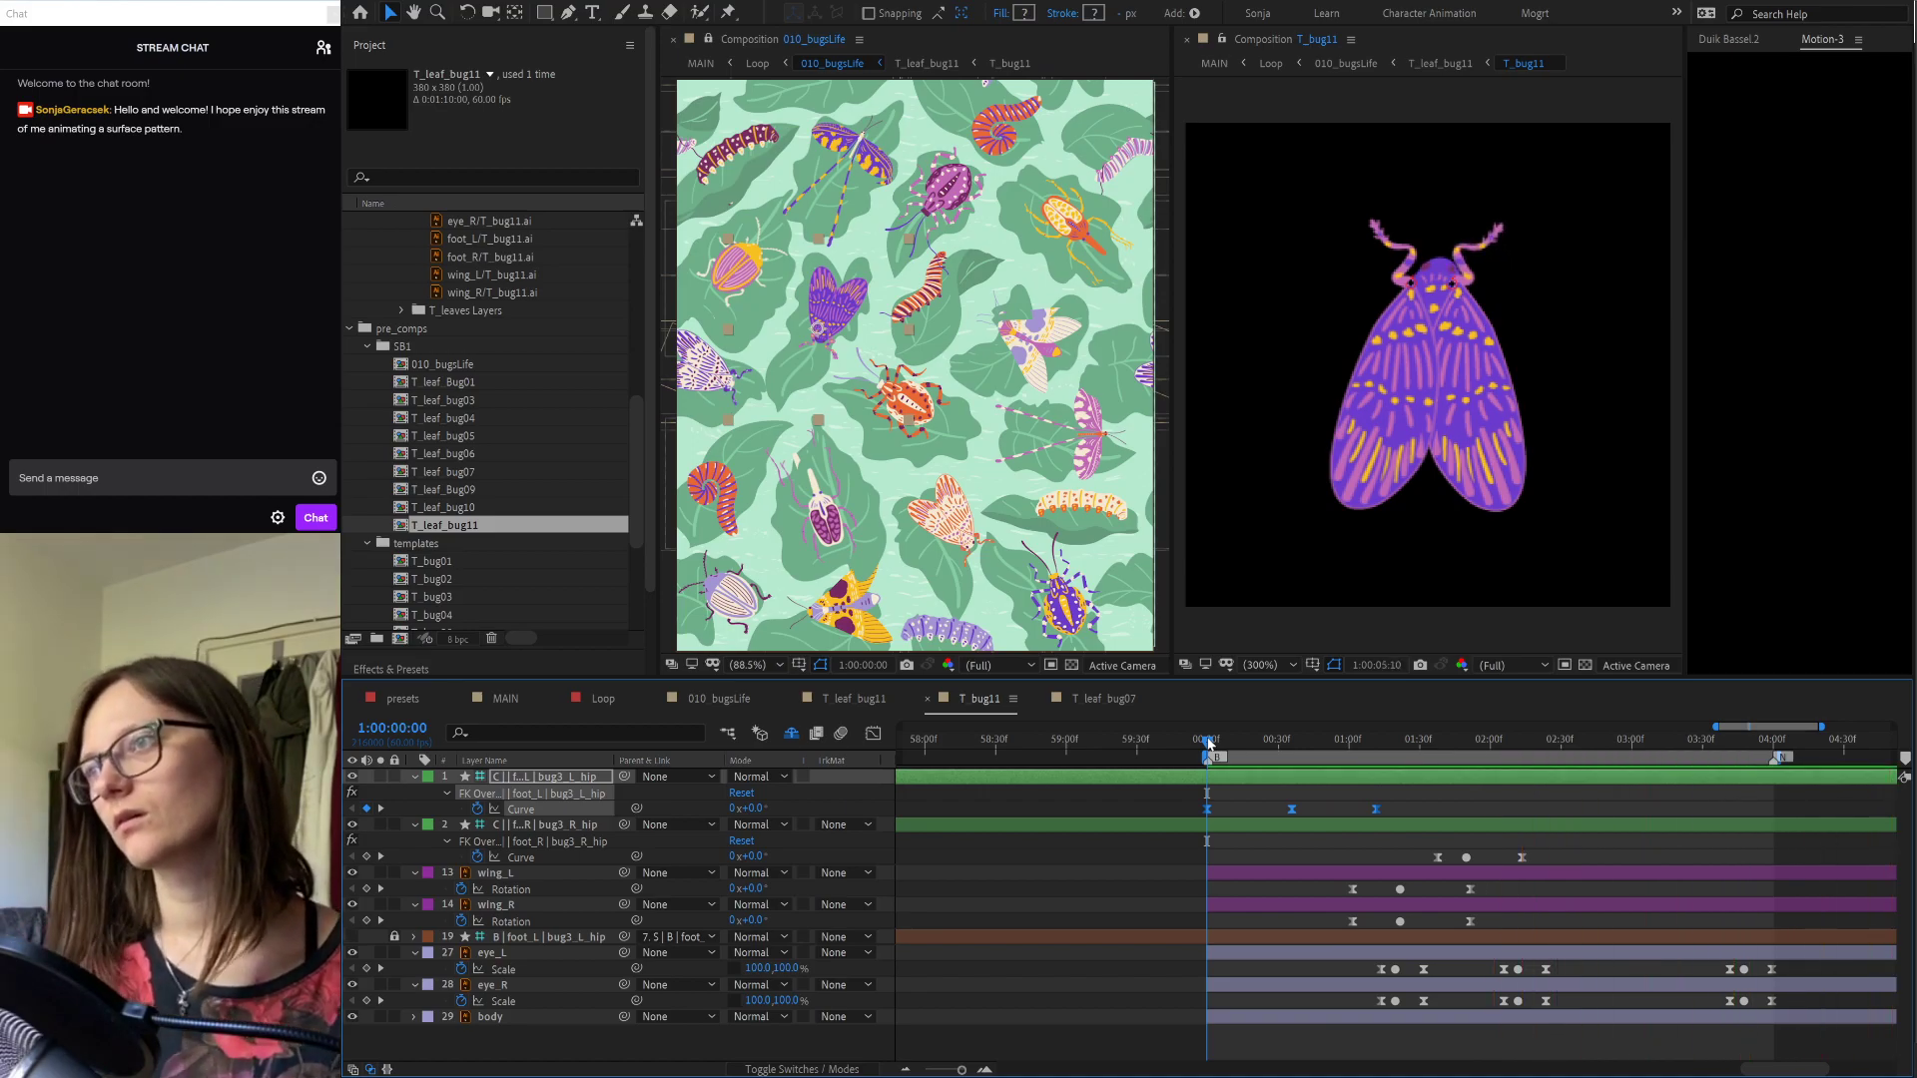
pyautogui.click(1539, 808)
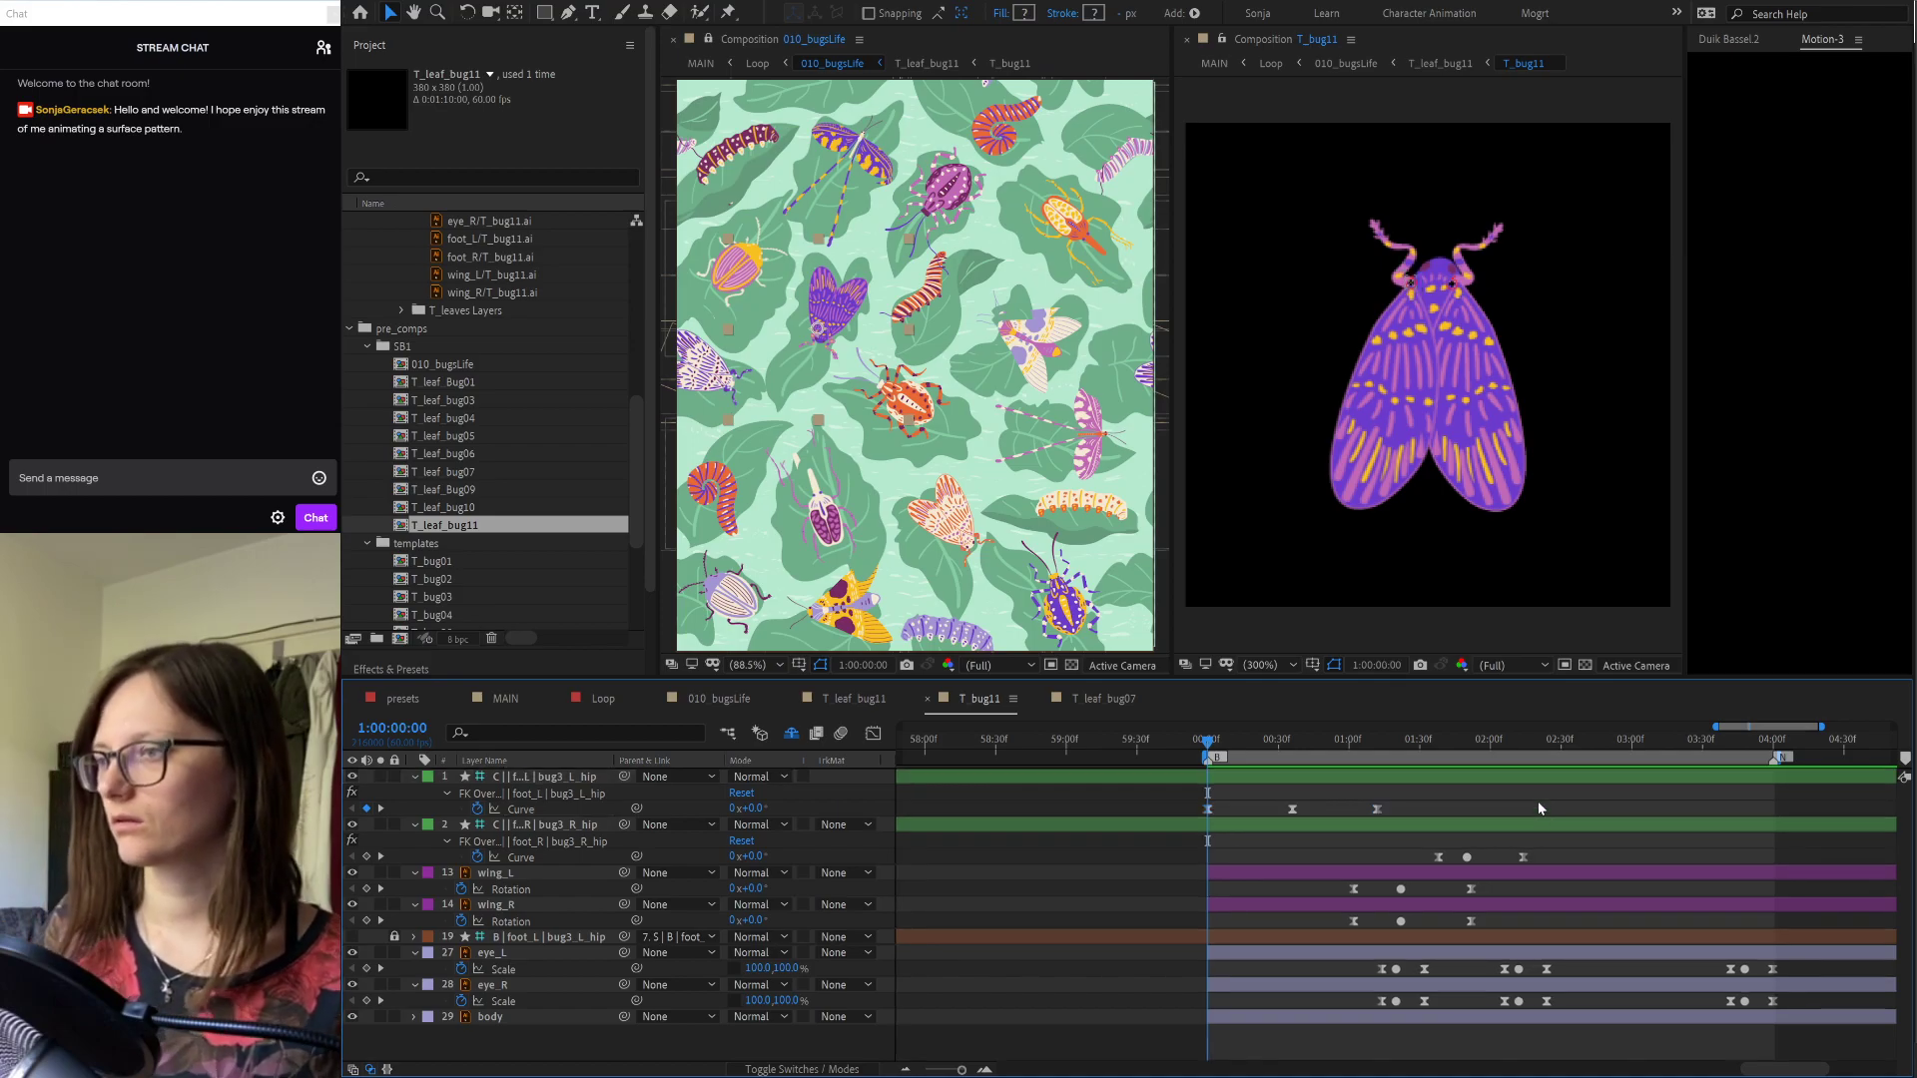
pyautogui.press('space')
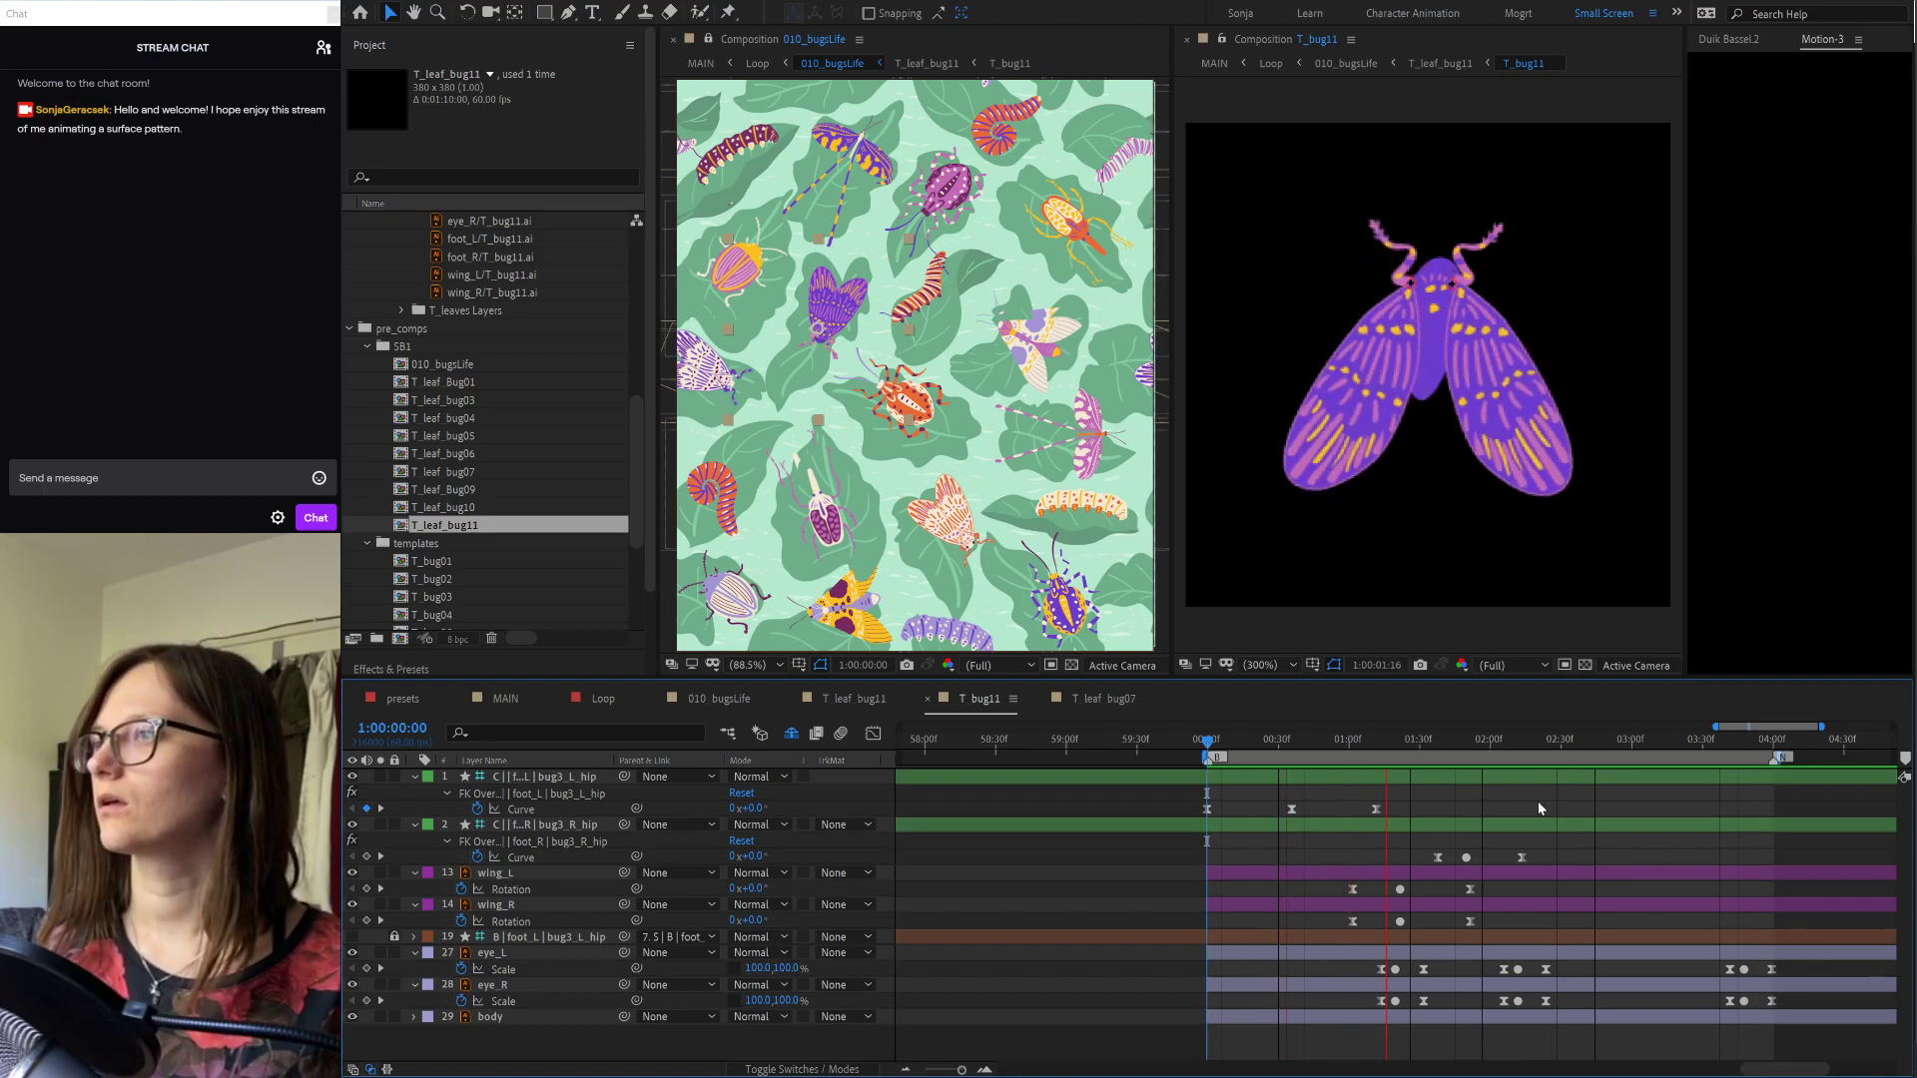
pyautogui.press('space')
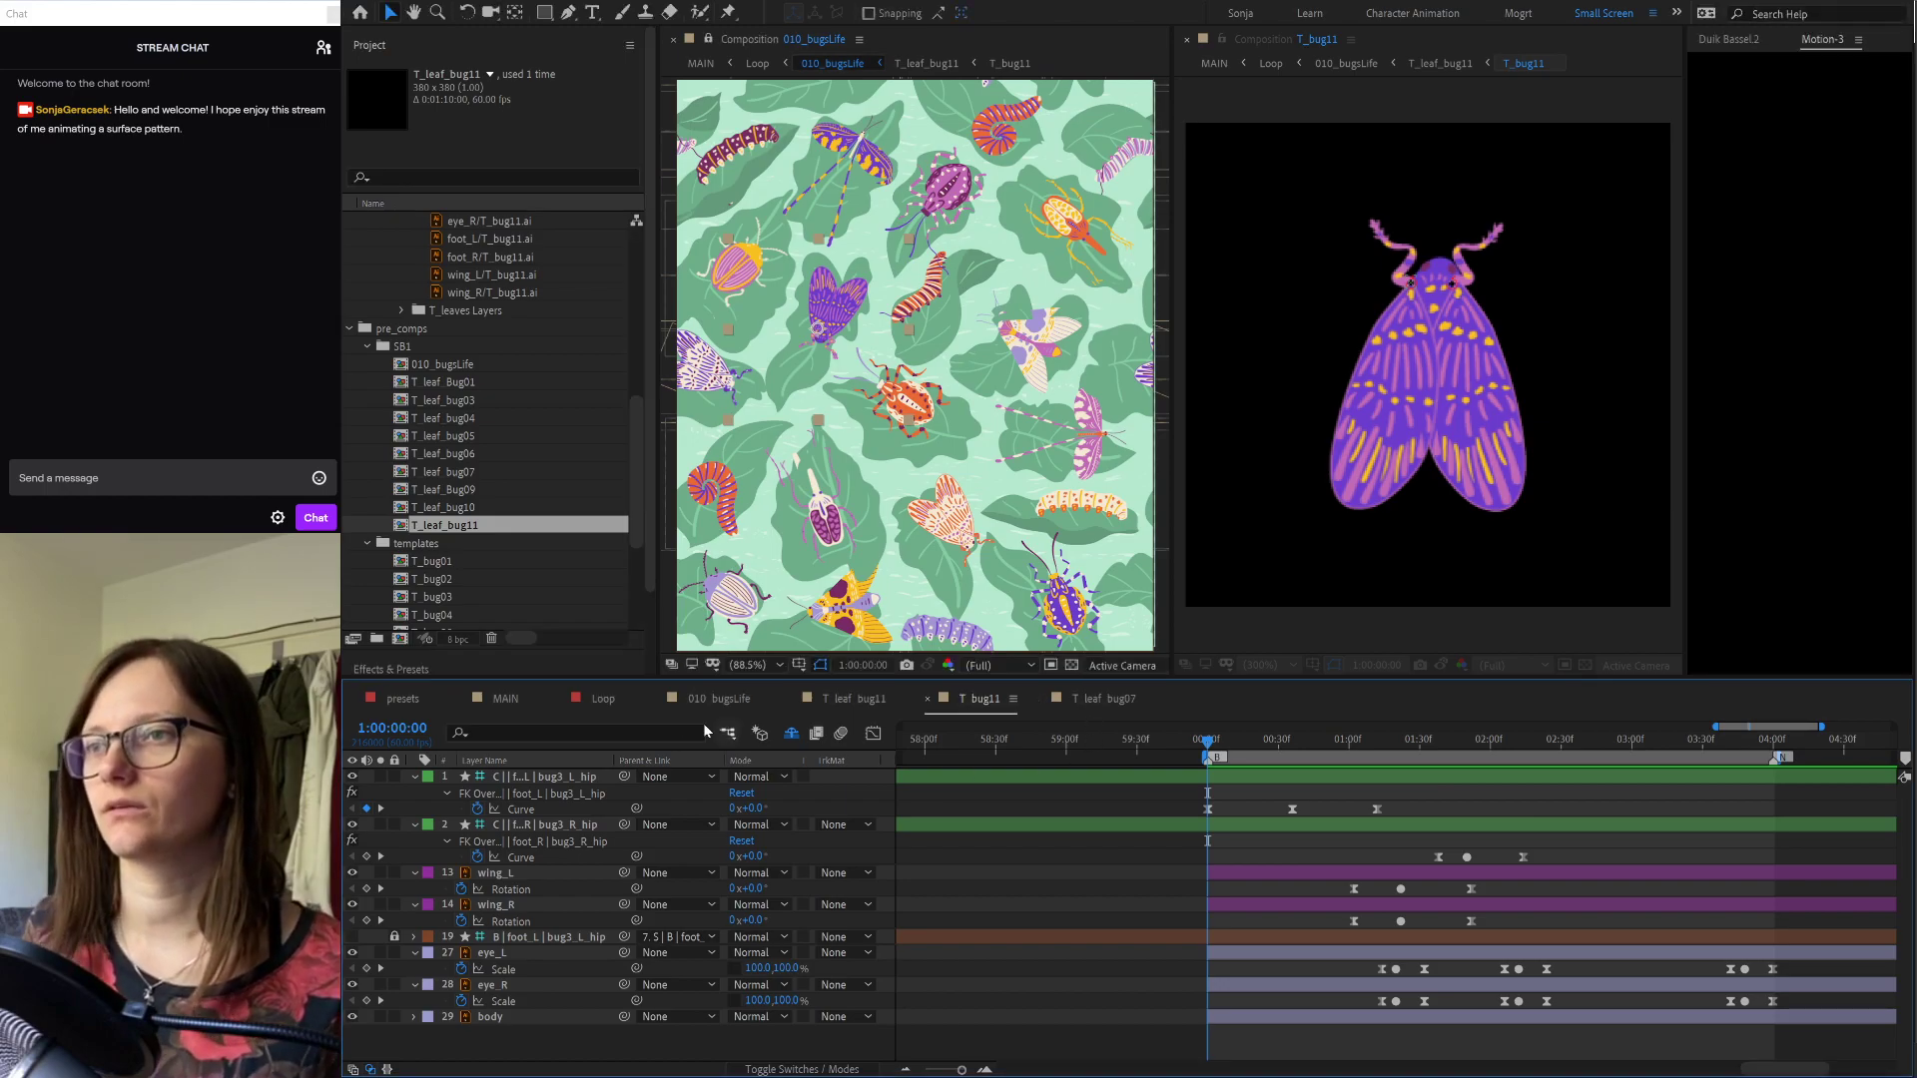
# Step: Play the tiled MAIN composition to check the moth's new timing within the repeating pattern
pyautogui.click(518, 702)
pyautogui.press('space')
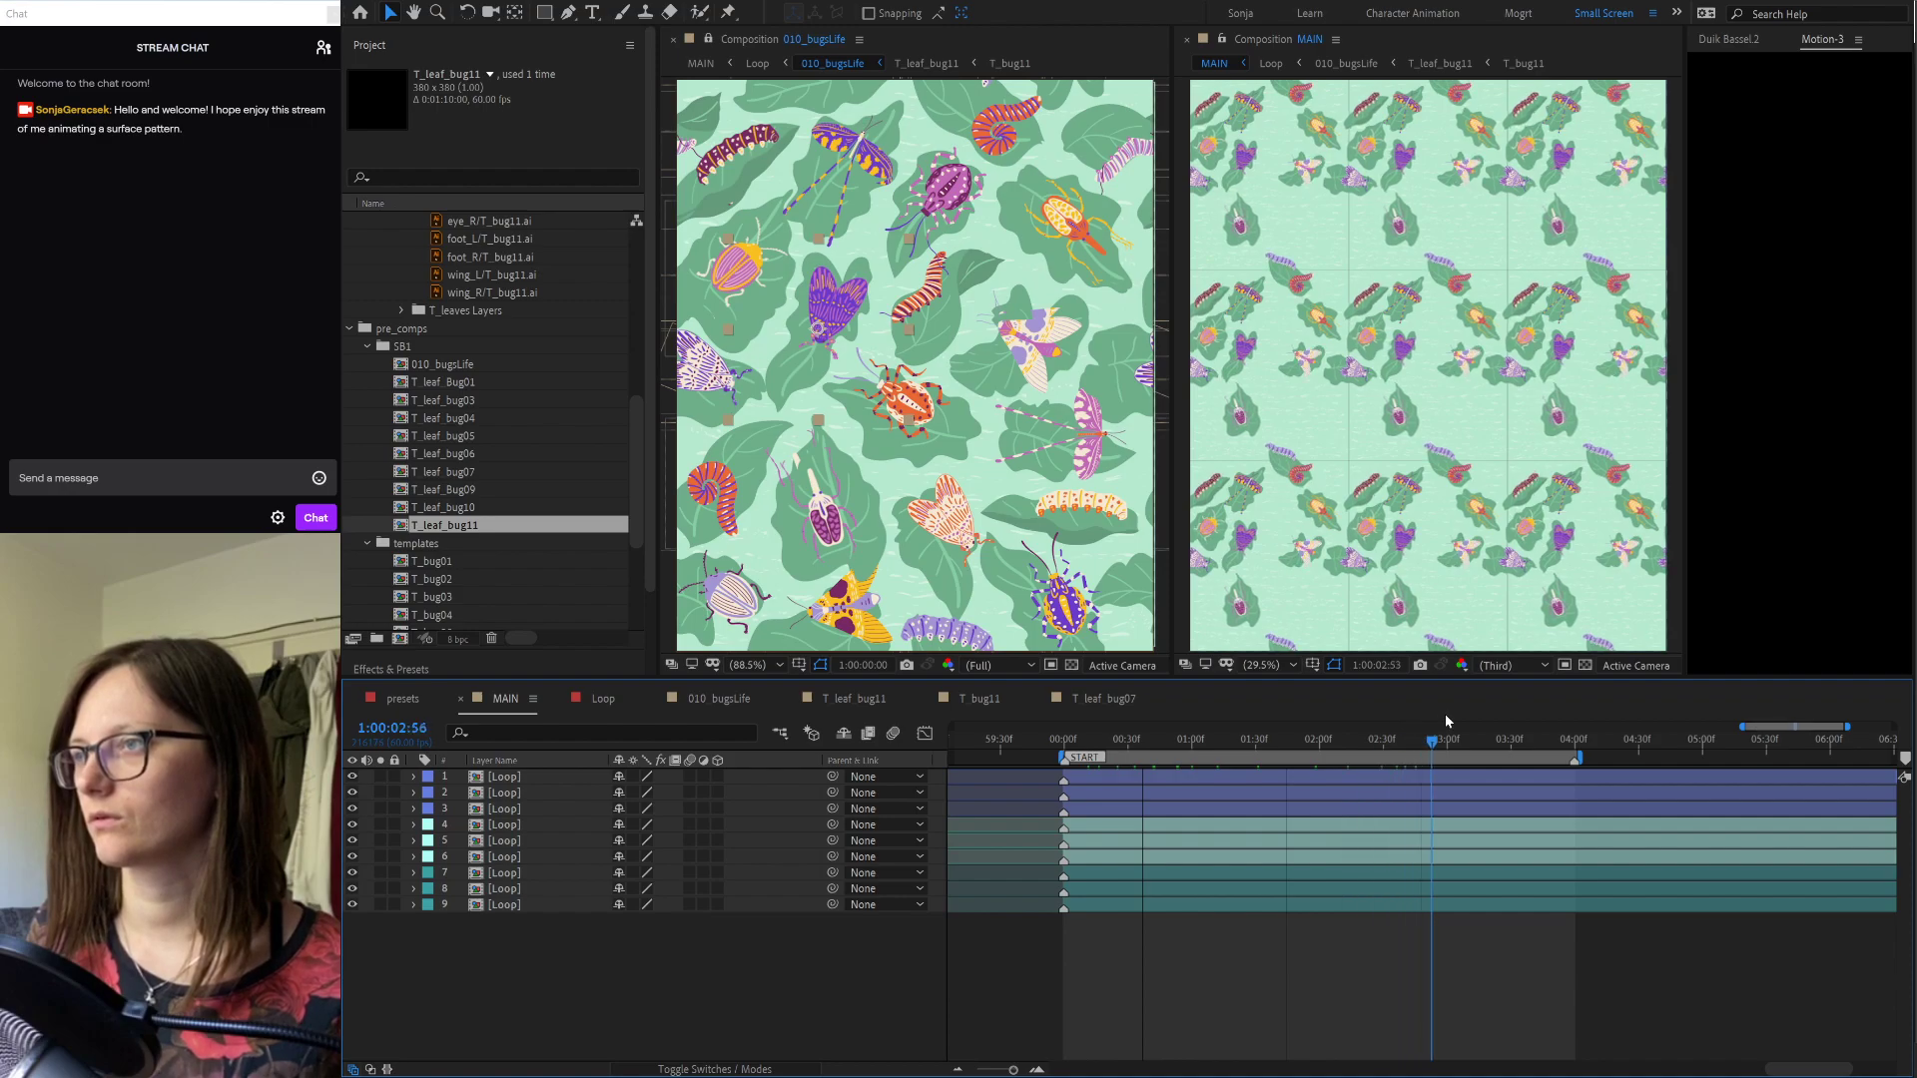
pyautogui.press('space')
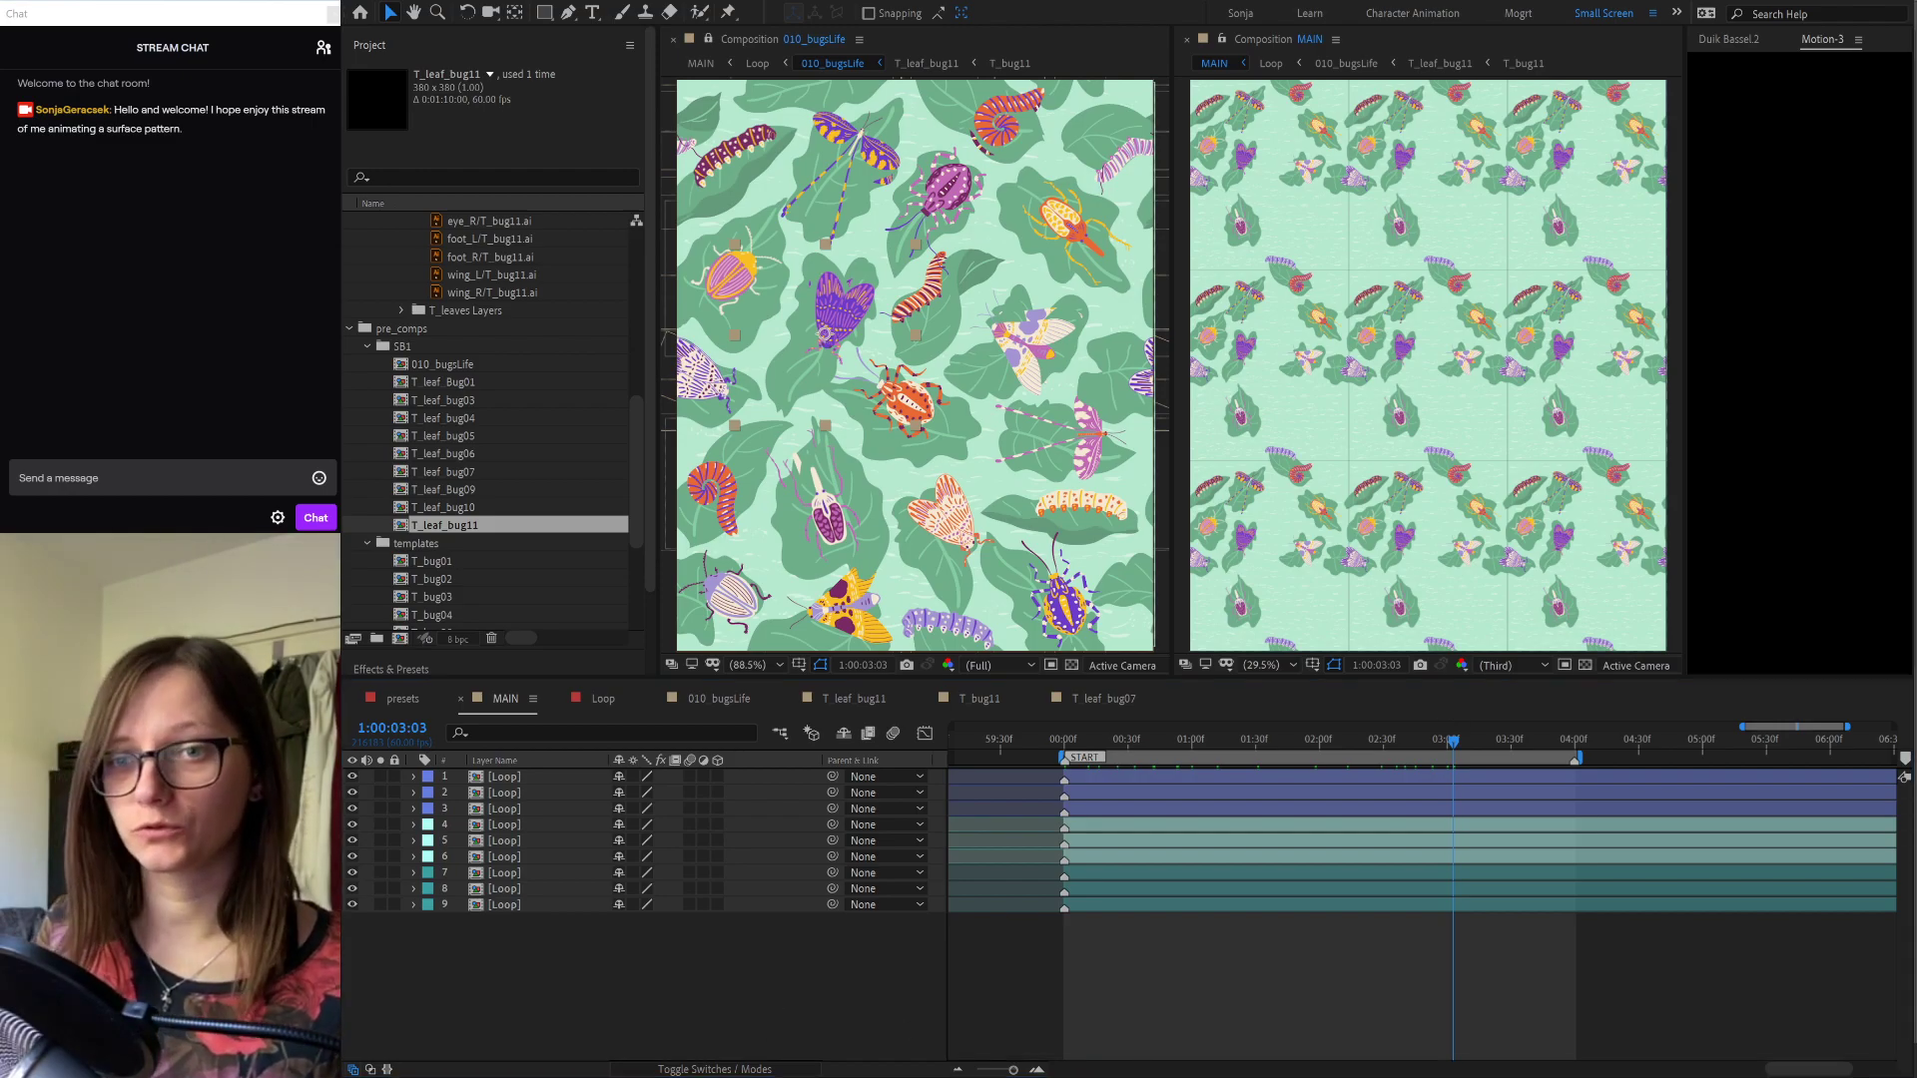
# Step: Switch to Illustrator, copy the cream-and-orange moth from 010_bugsLife.ai into T_bug12.ai beside the artboard, and lock the pasted group
pyautogui.hotkey('alt', 'Tab')
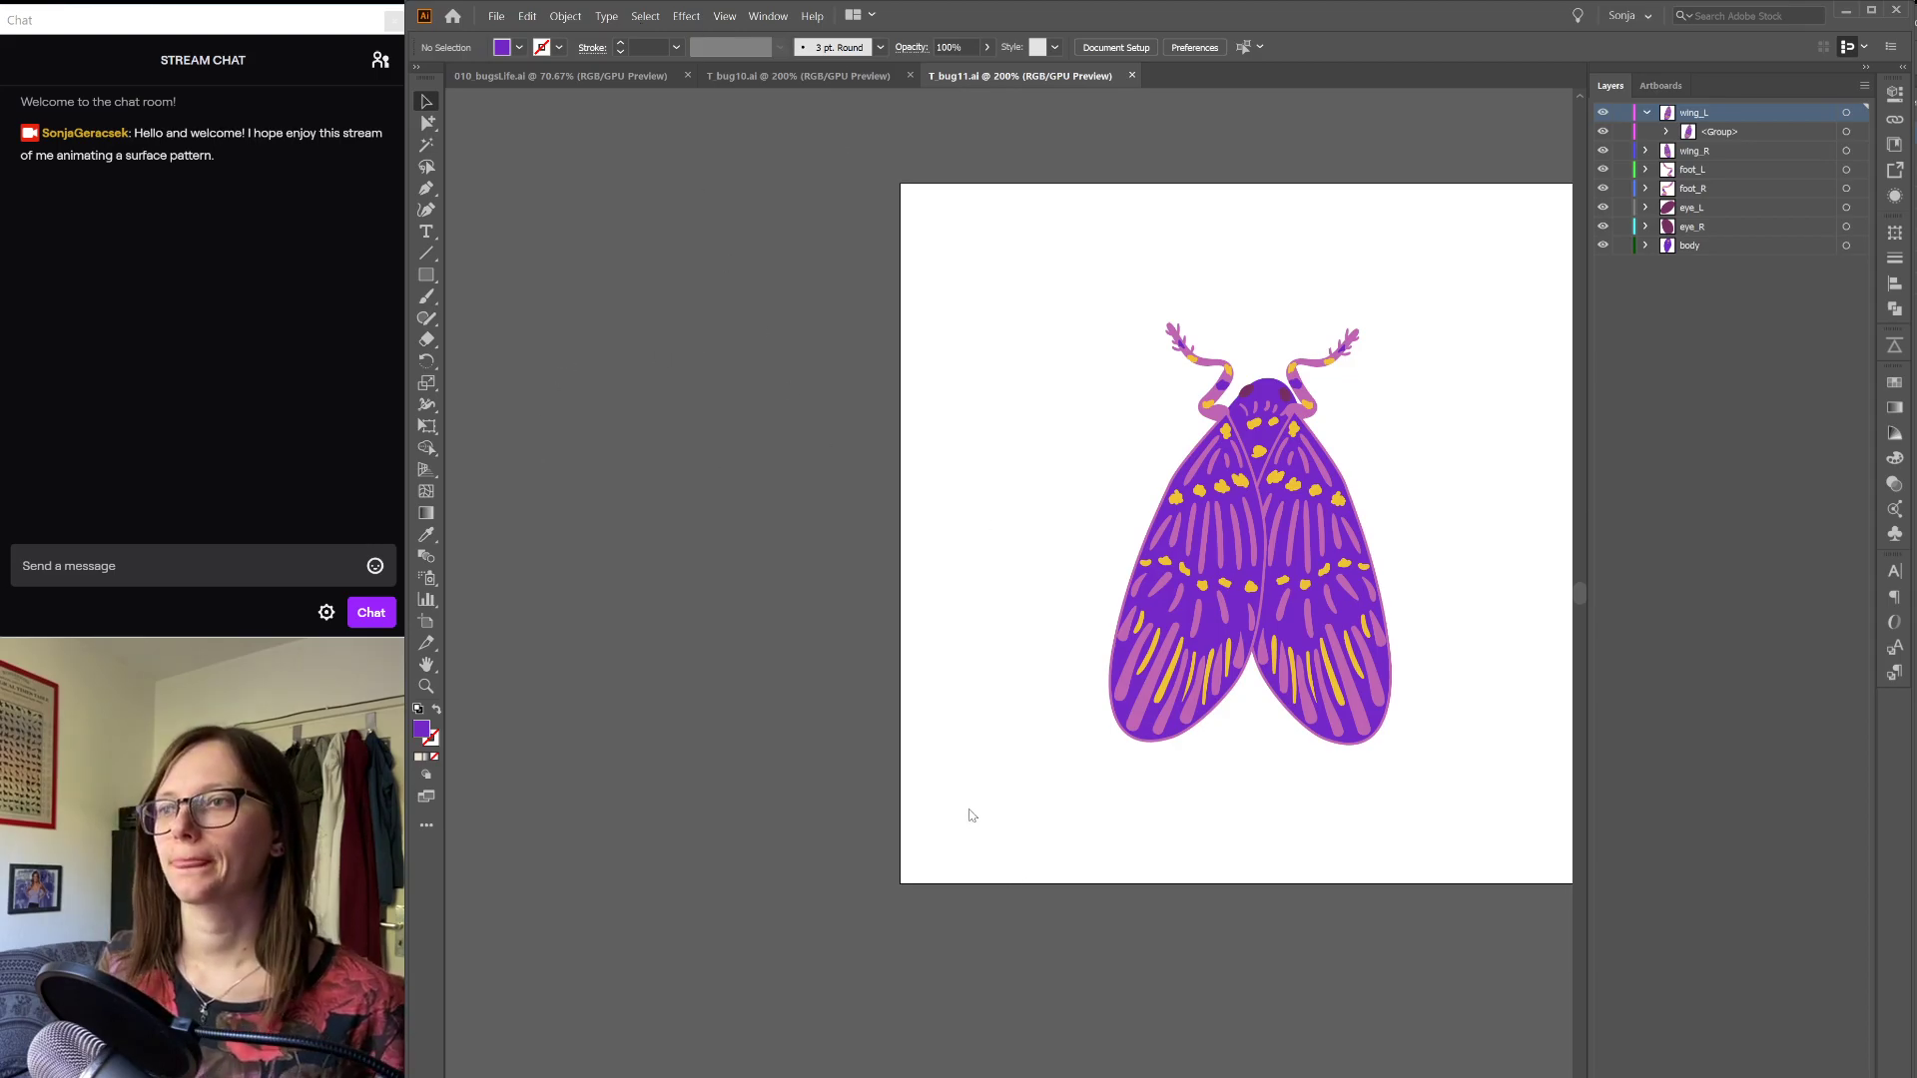
pyautogui.click(602, 84)
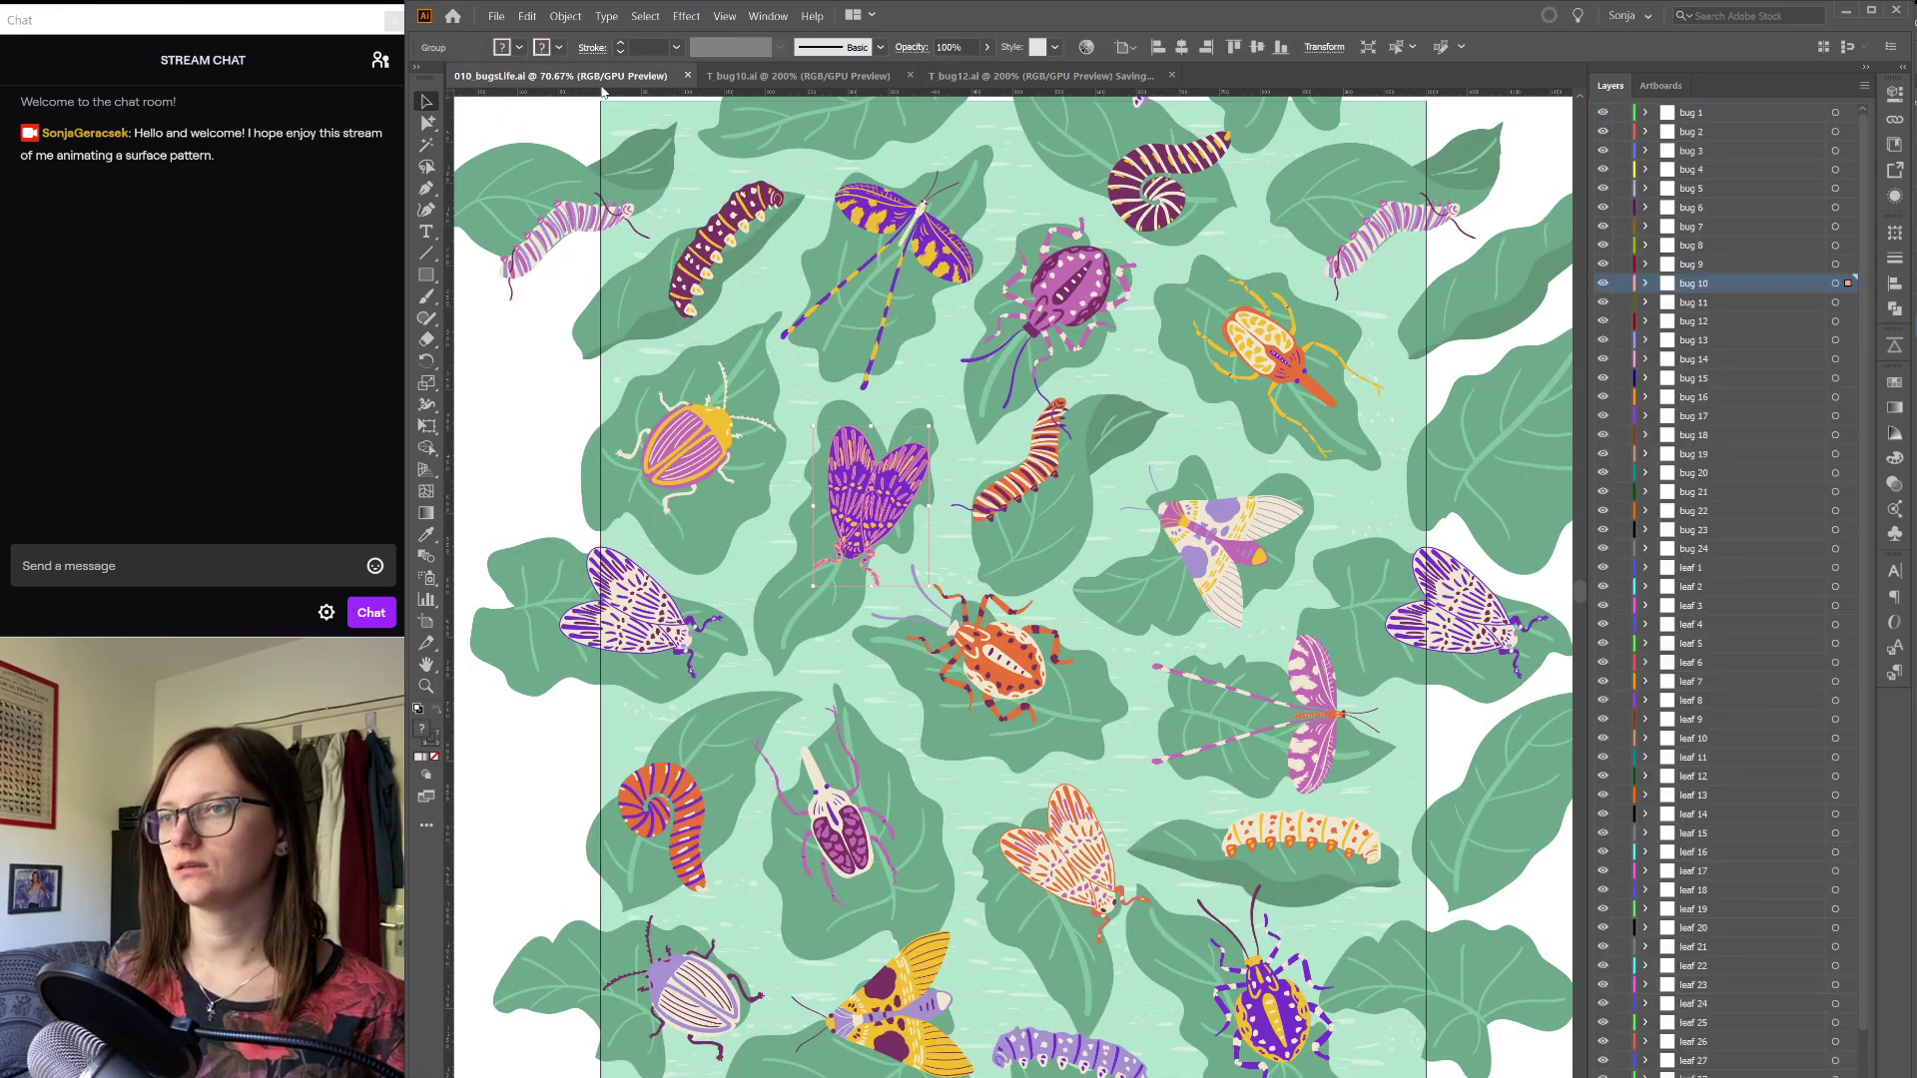
pyautogui.click(1005, 837)
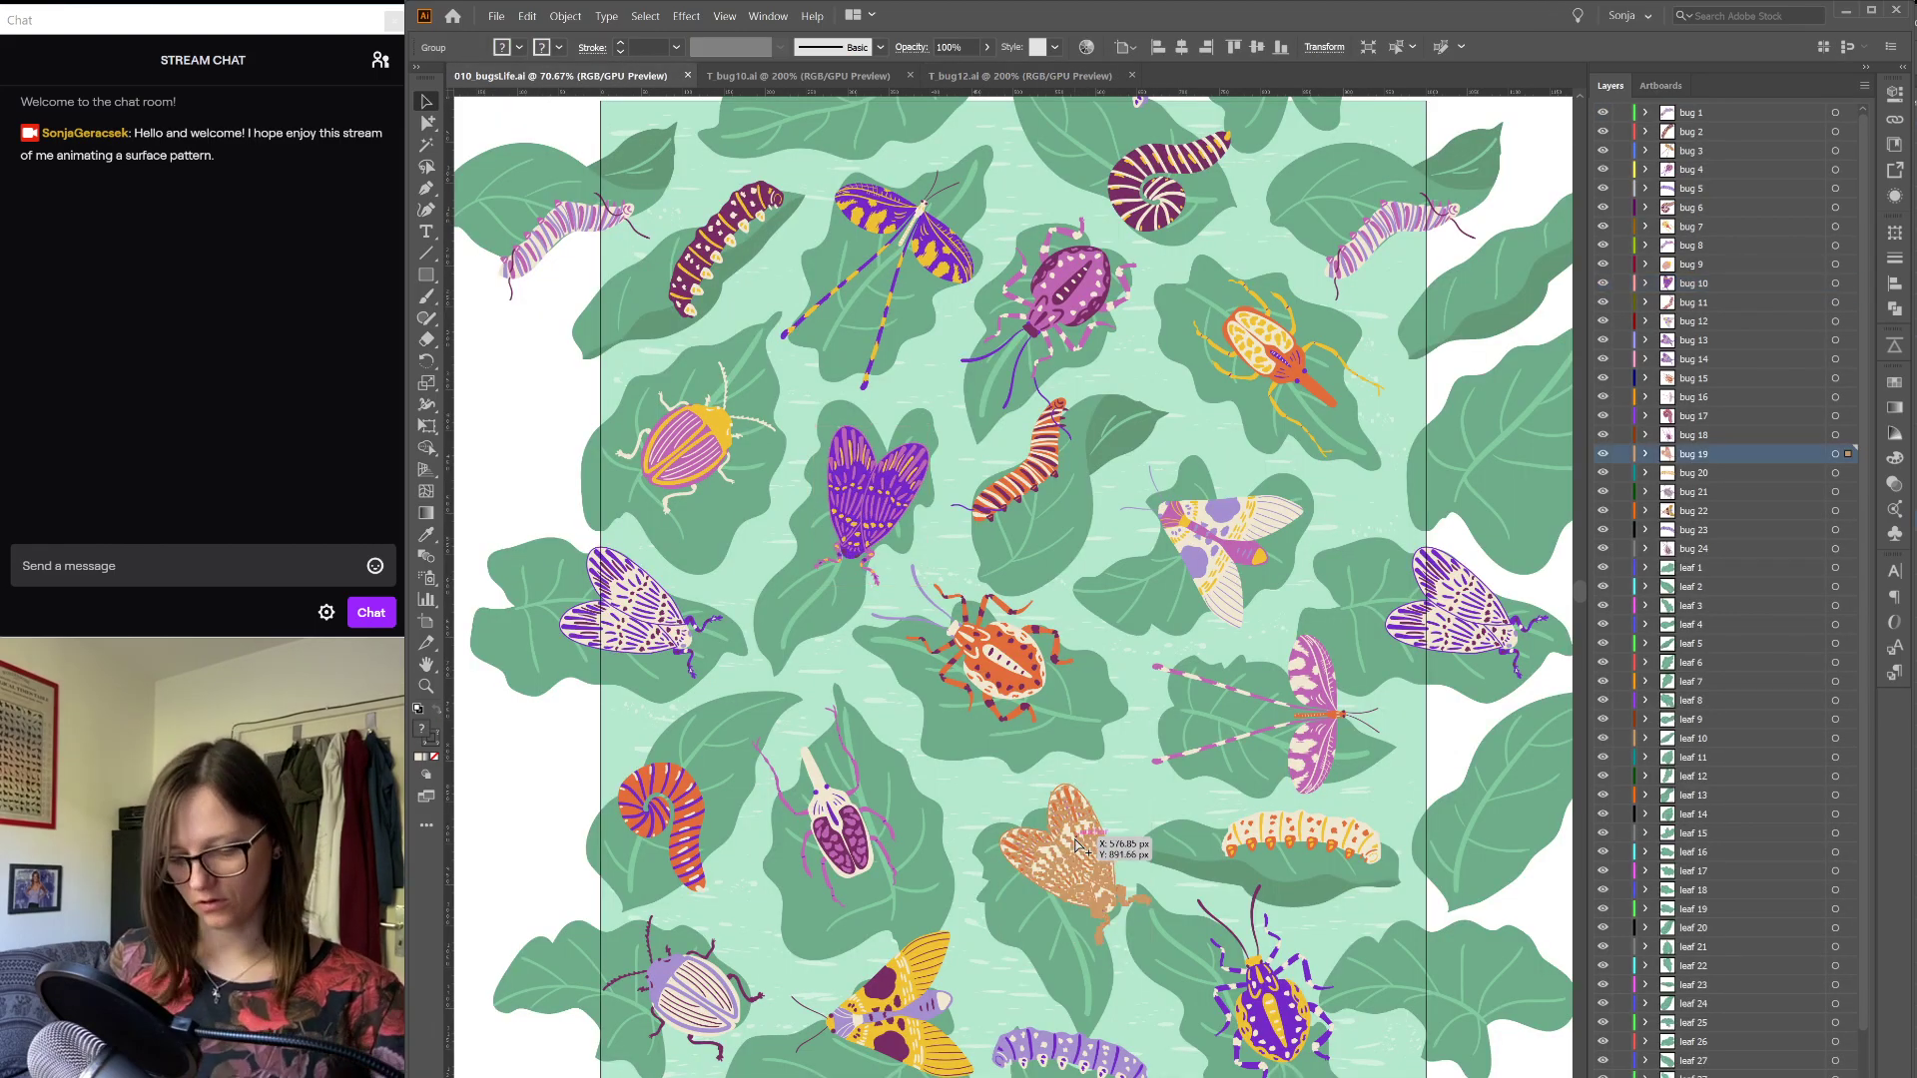
pyautogui.click(1033, 76)
pyautogui.hotkey('ctrl', 'v')
pyautogui.moveTo(1100, 544); pyautogui.dragTo(835, 462)
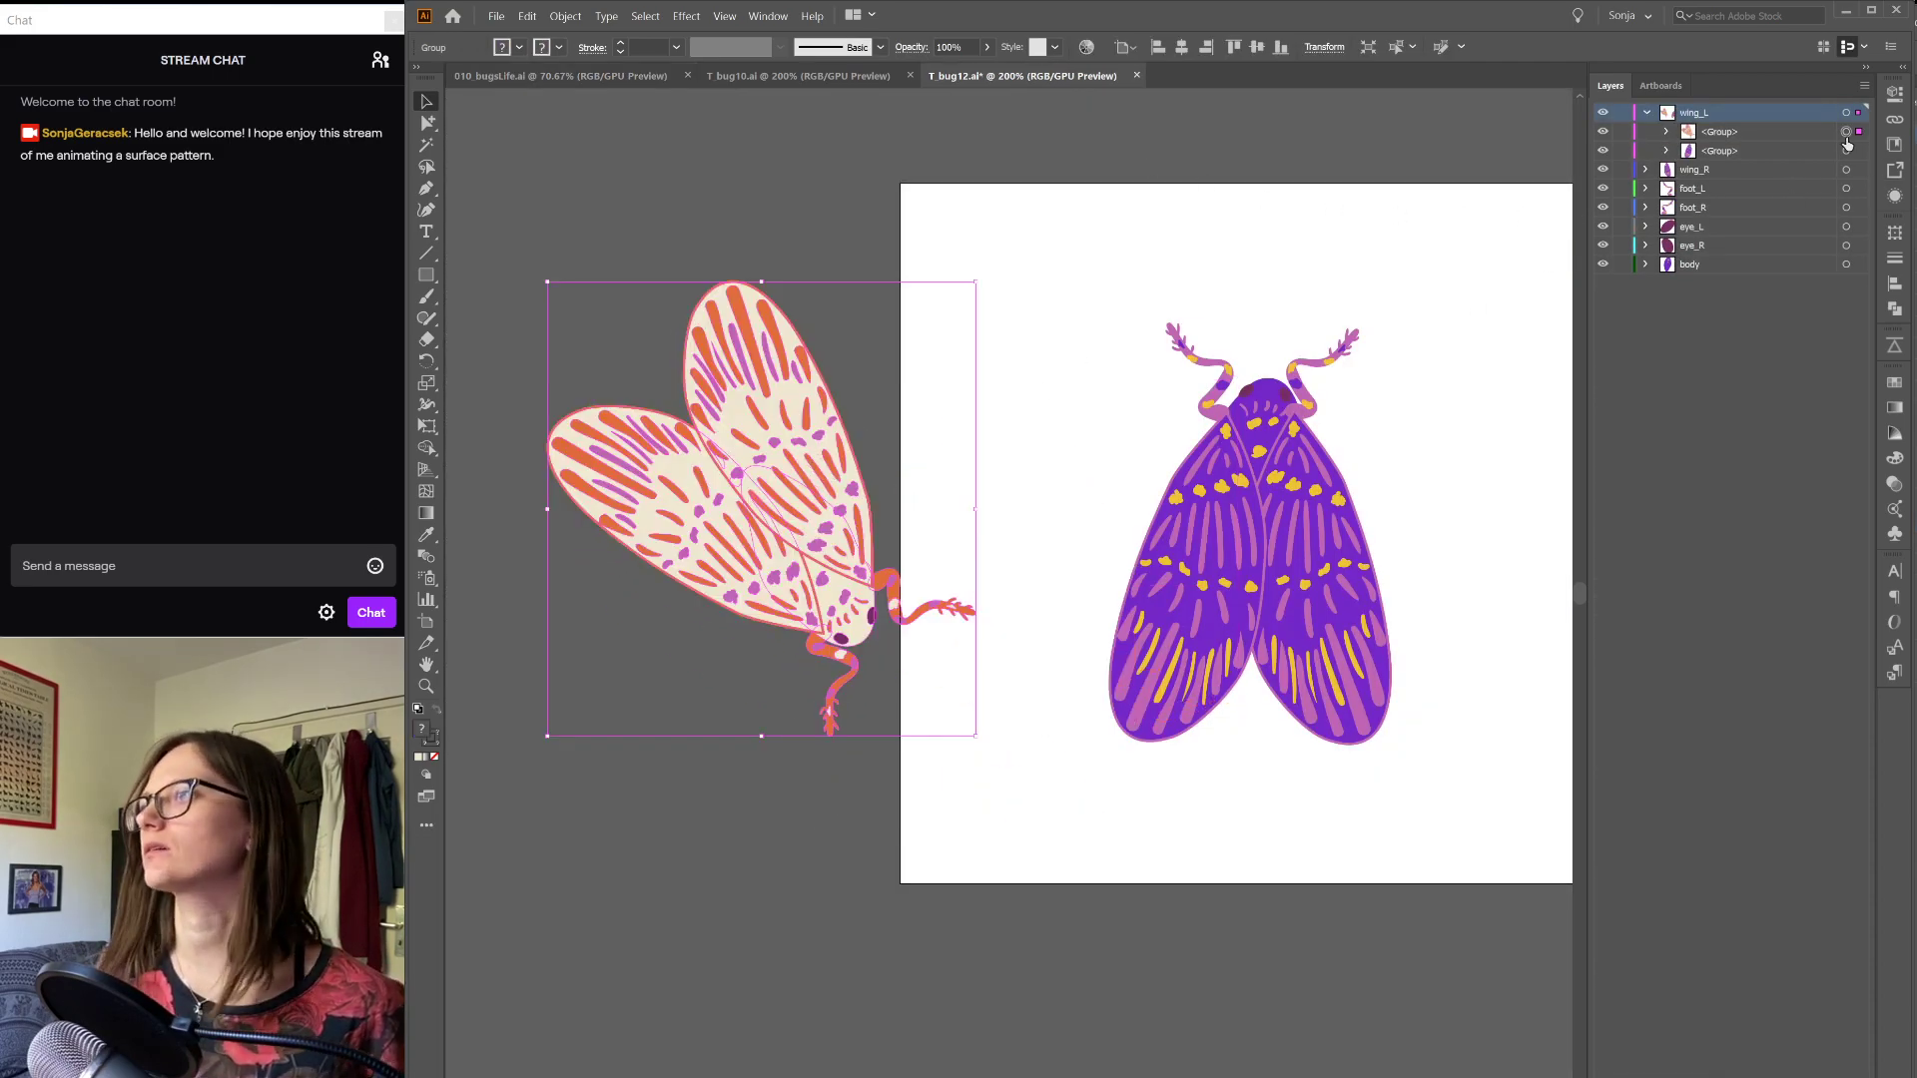
pyautogui.click(1626, 131)
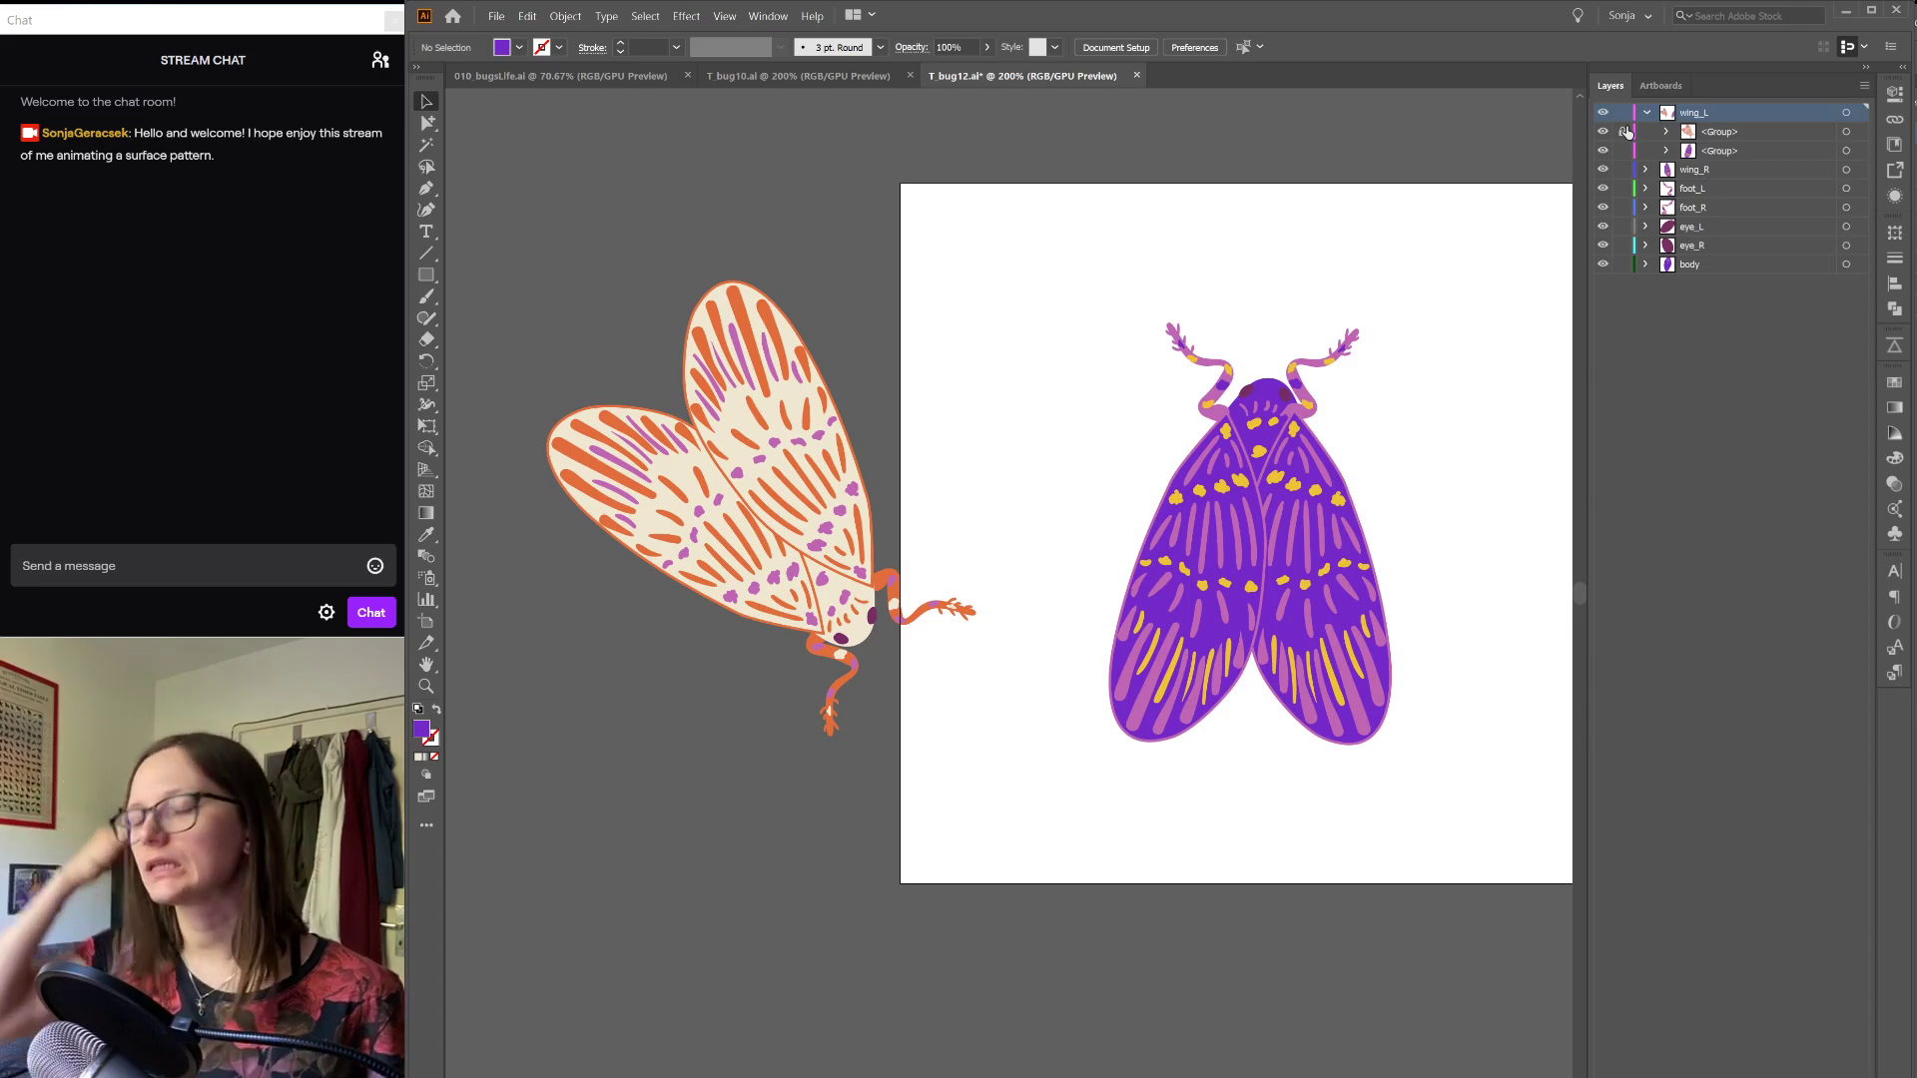
# Step: Select all pink-filled markings on the T_bug12 moth and recolour them with the orange sampled from the reference moth
pyautogui.press('a')
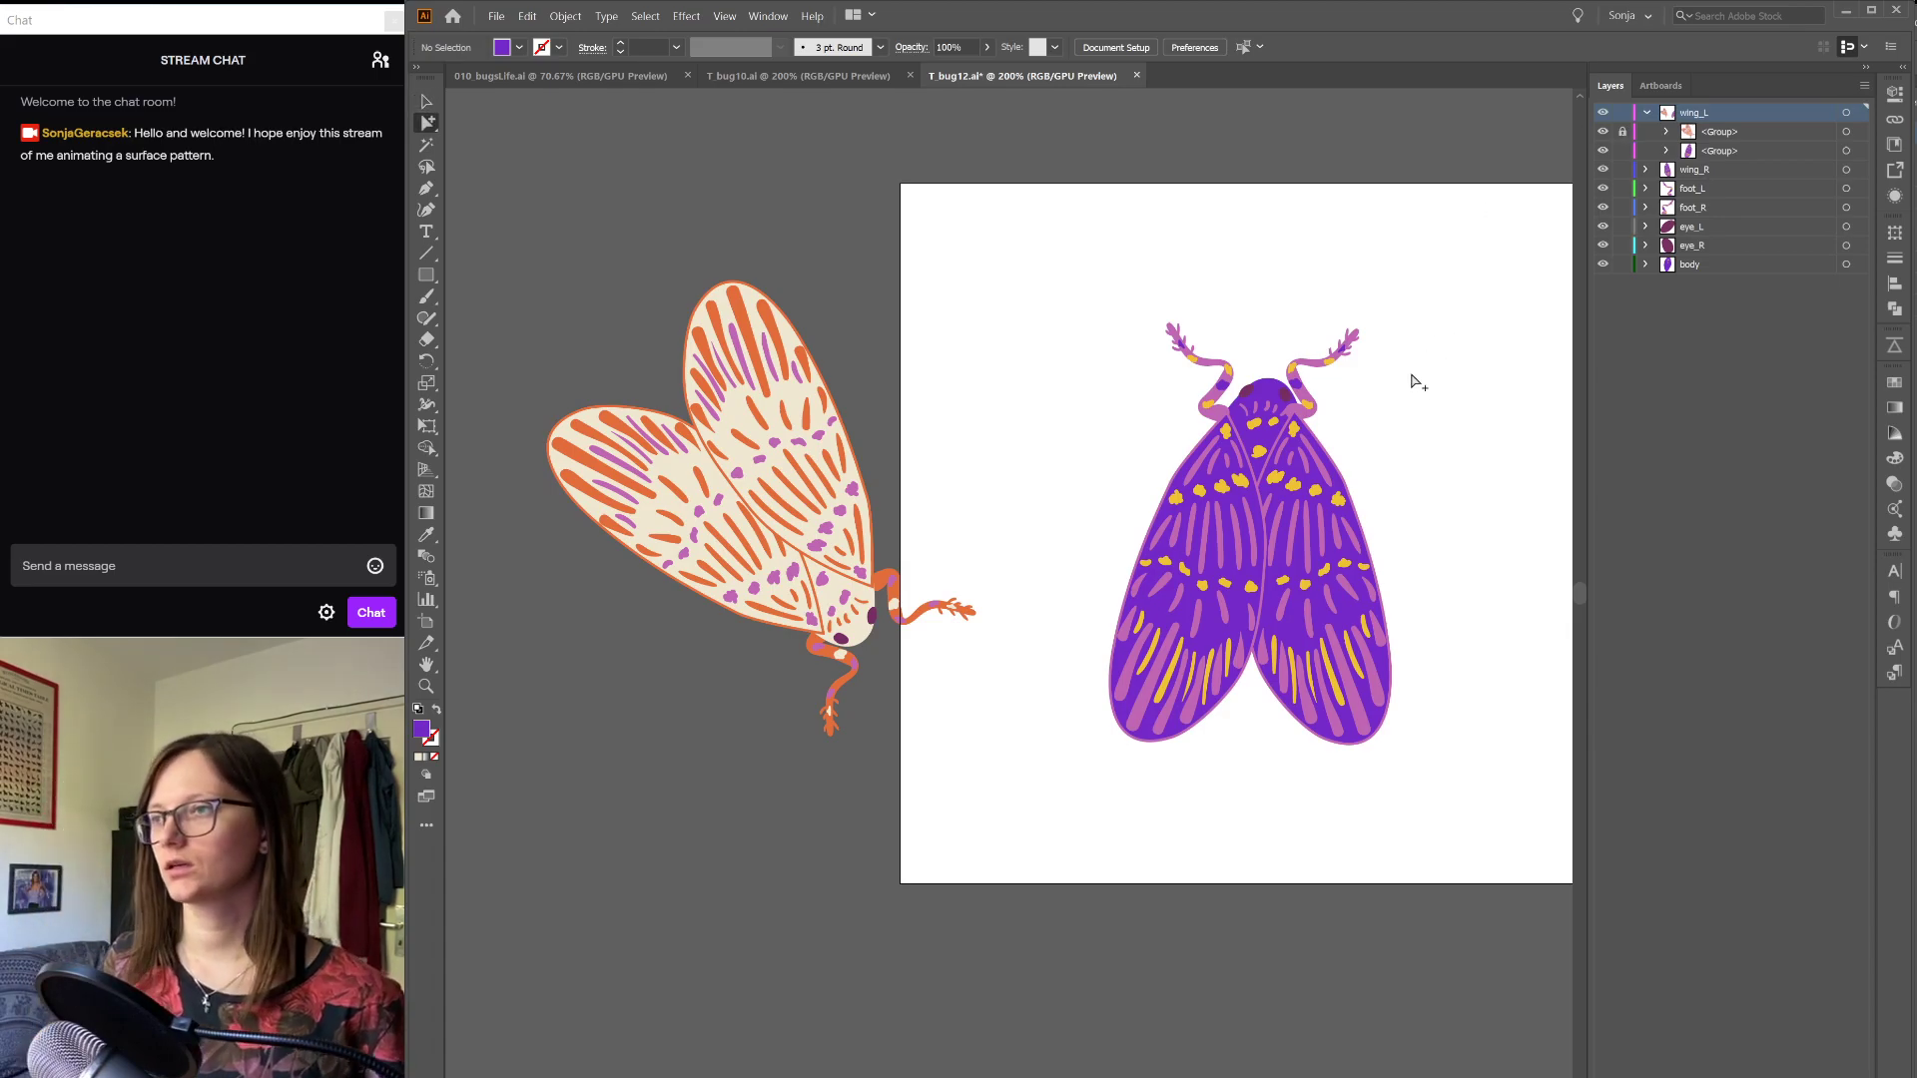
pyautogui.click(1204, 459)
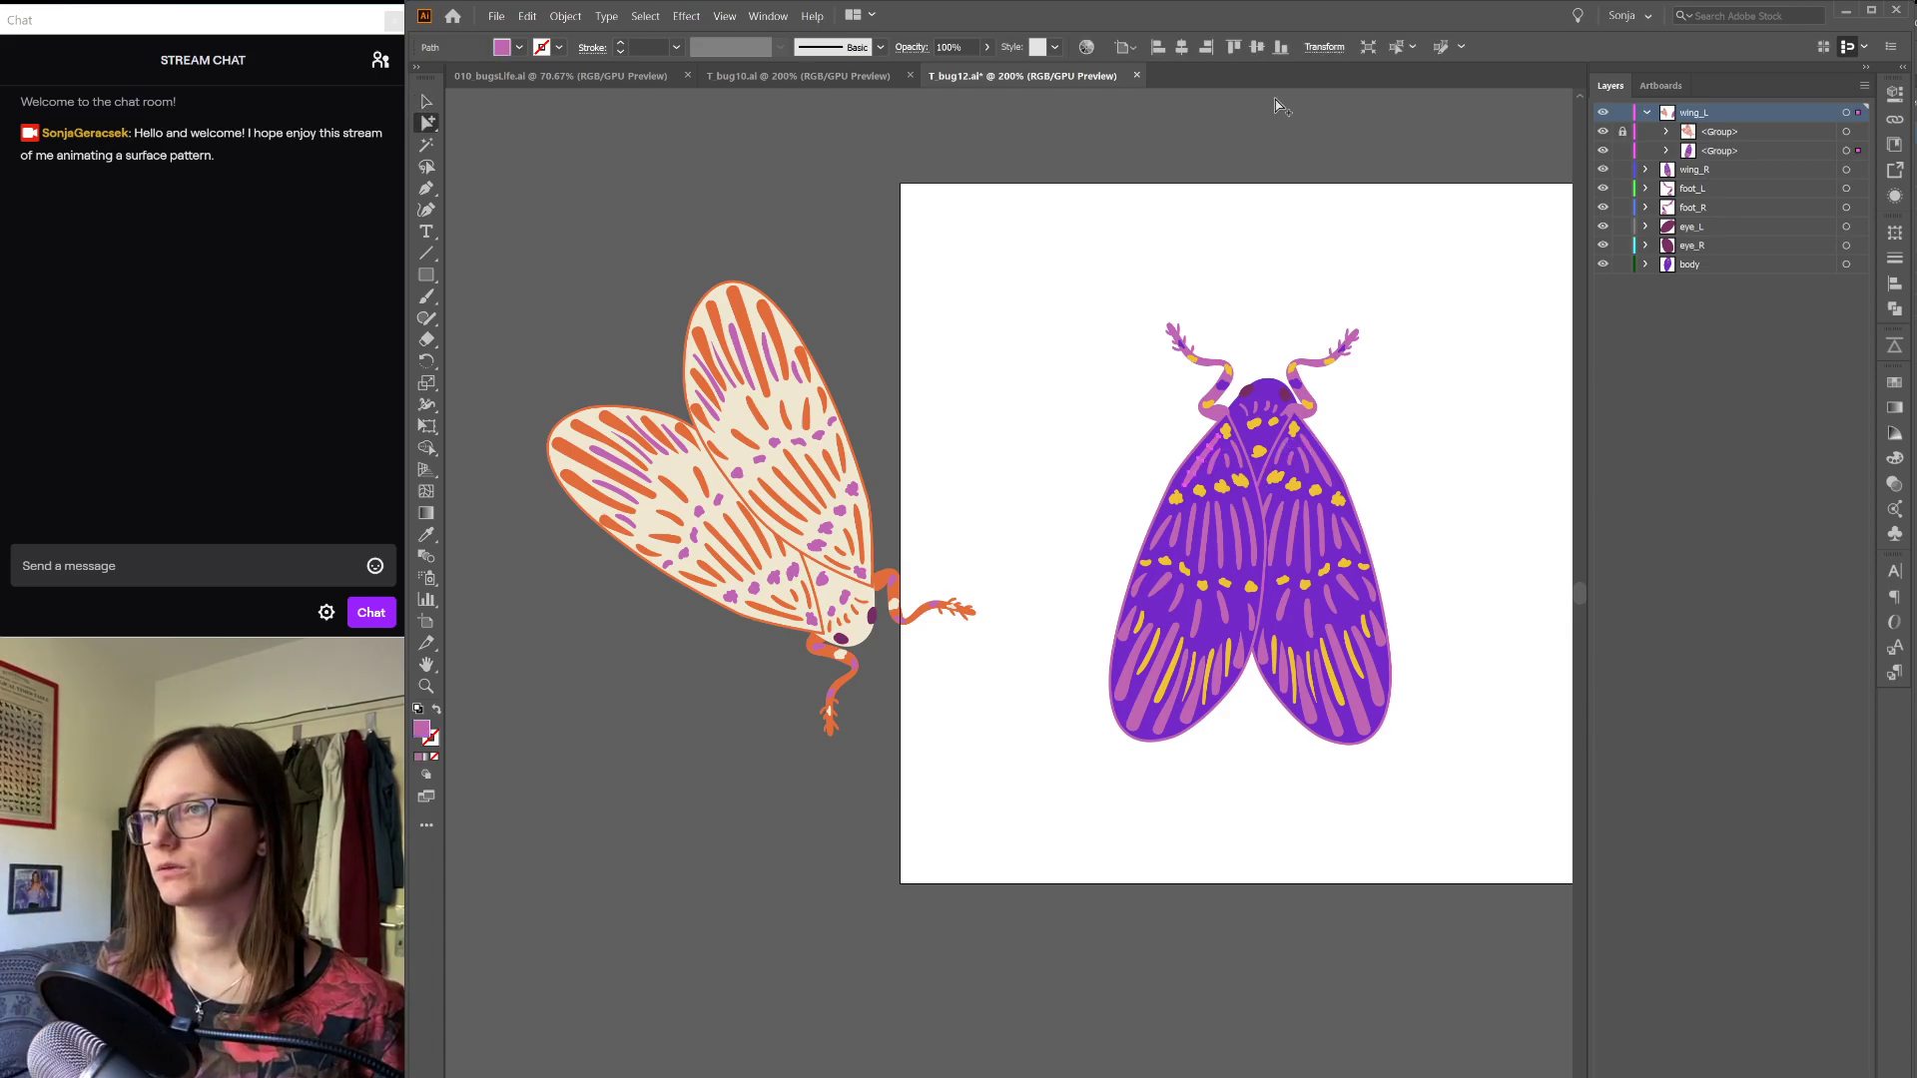
pyautogui.click(1397, 48)
pyautogui.press('i')
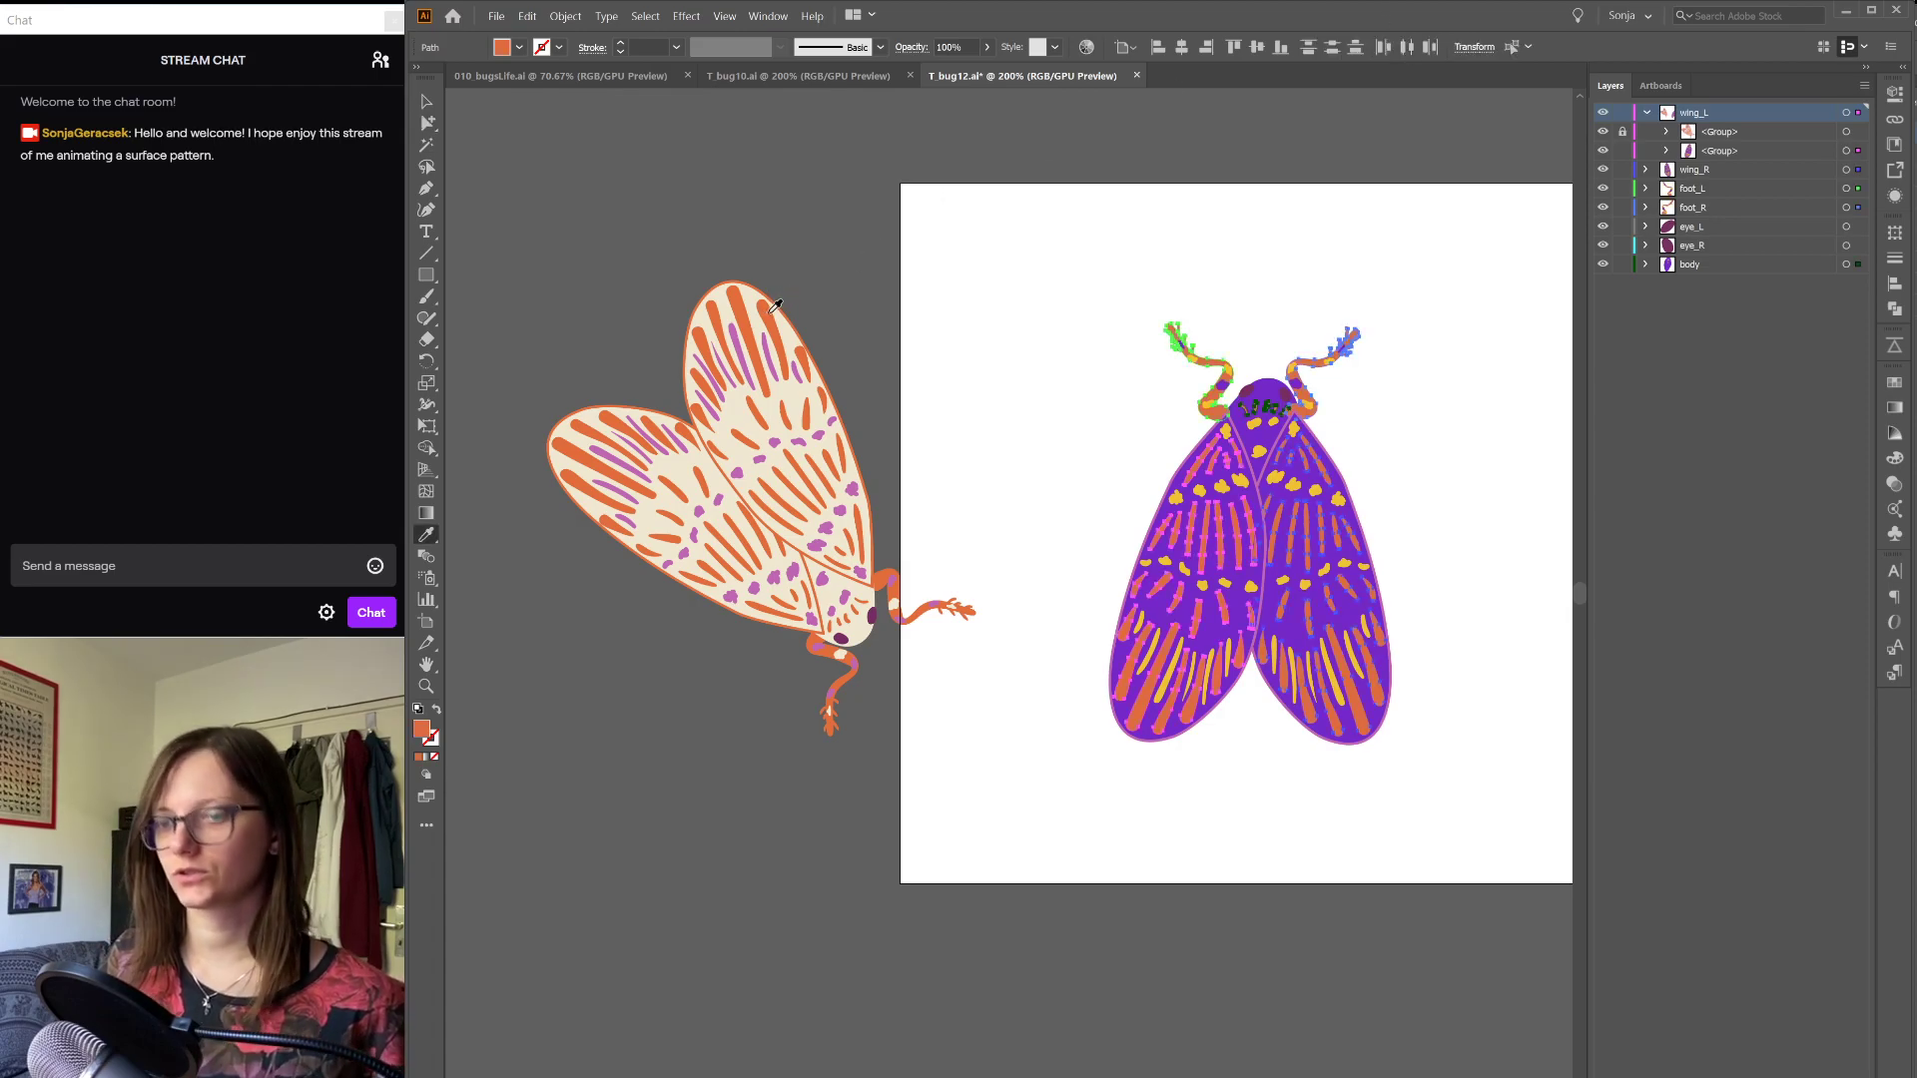
pyautogui.press('a')
pyautogui.click(1428, 581)
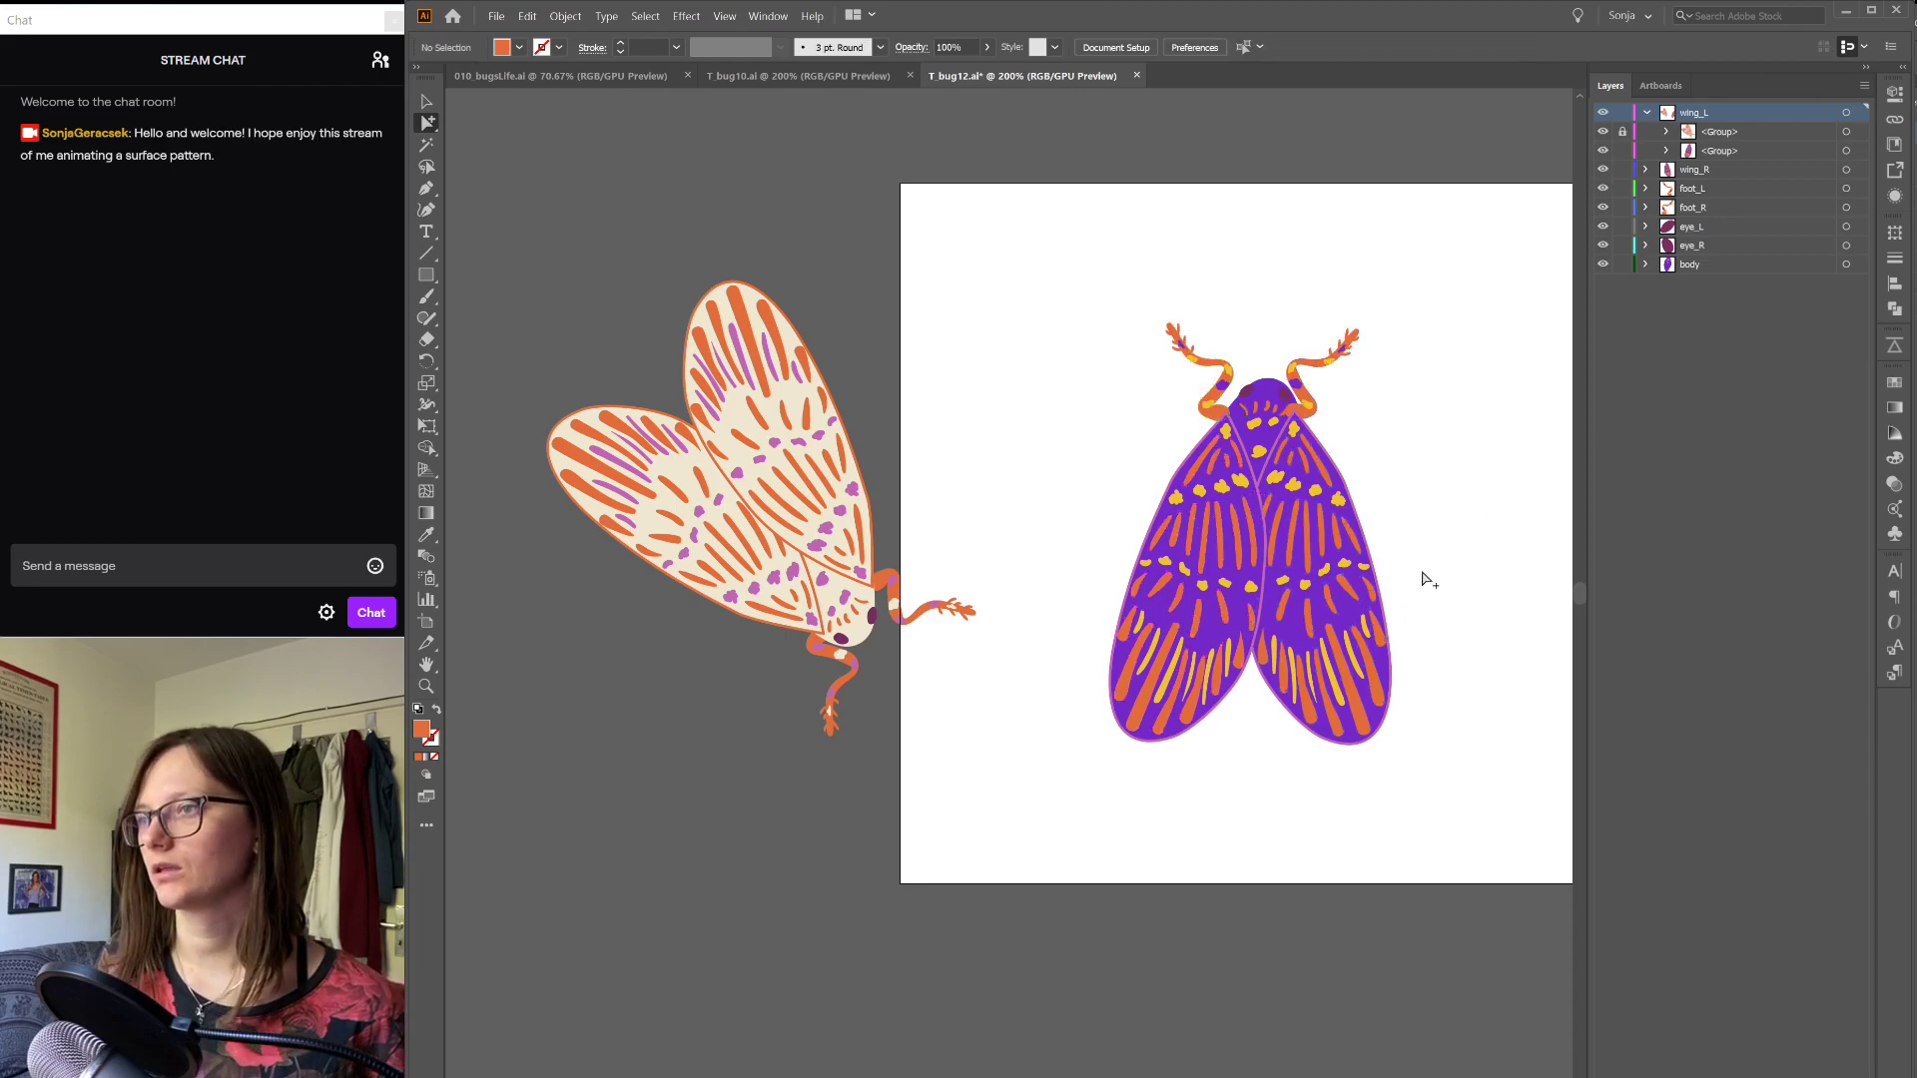
# Step: Select all yellow-filled markings on the artboard moth and recolour them with the reference moth's pinkish purple
pyautogui.click(1169, 694)
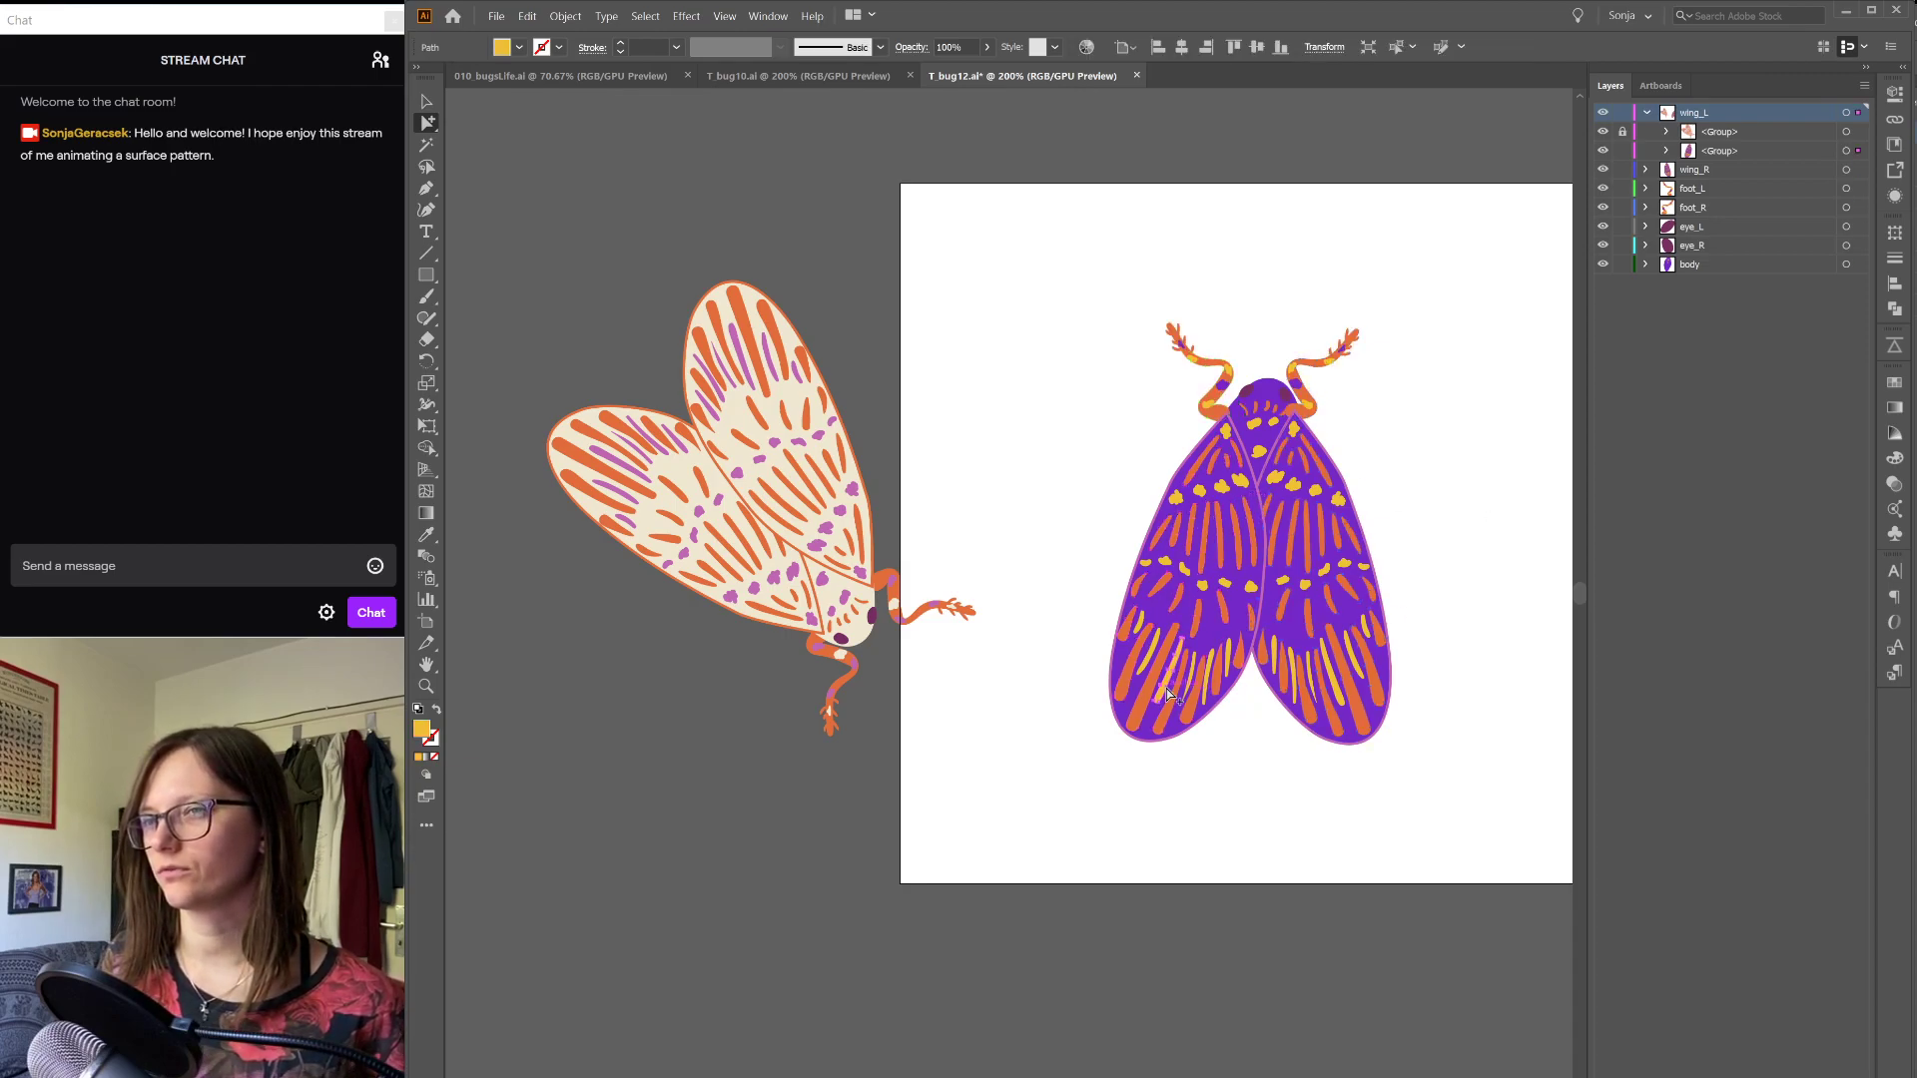
pyautogui.click(1402, 48)
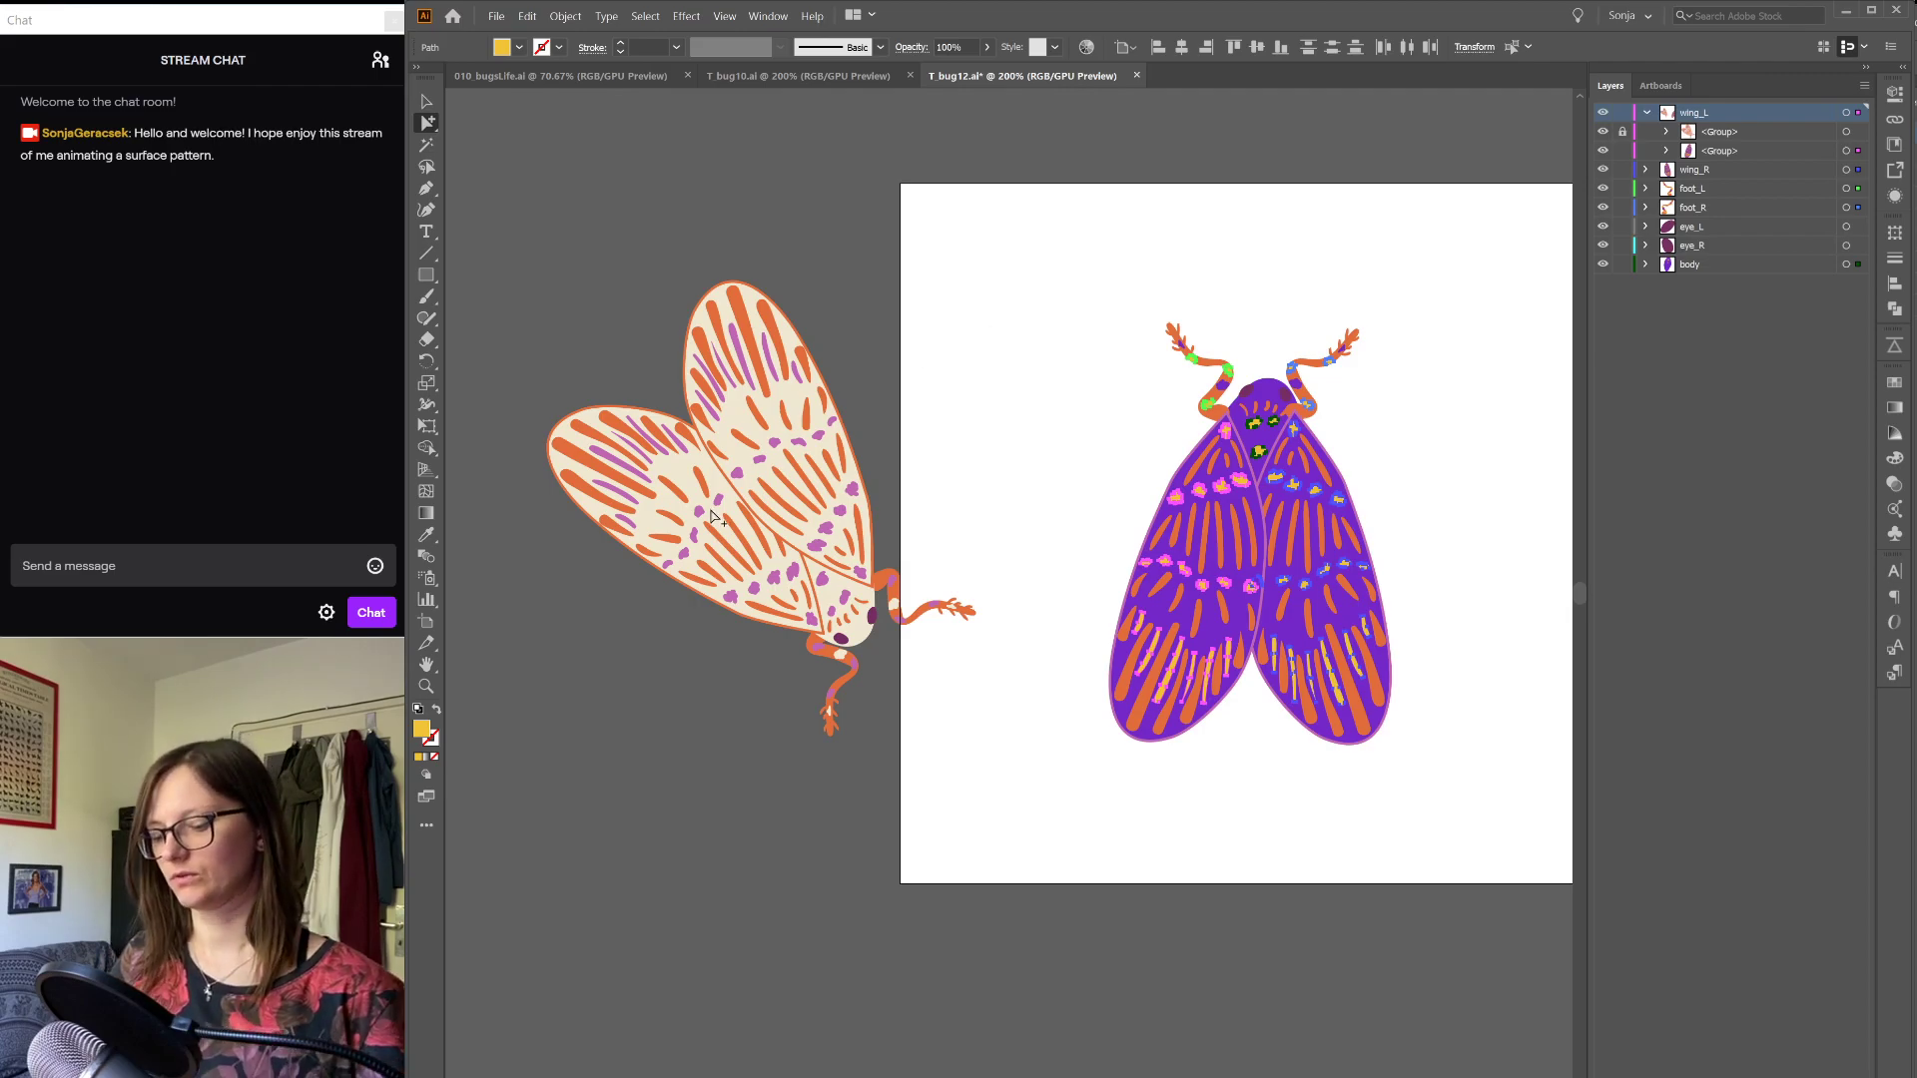
pyautogui.press('i')
pyautogui.click(618, 458)
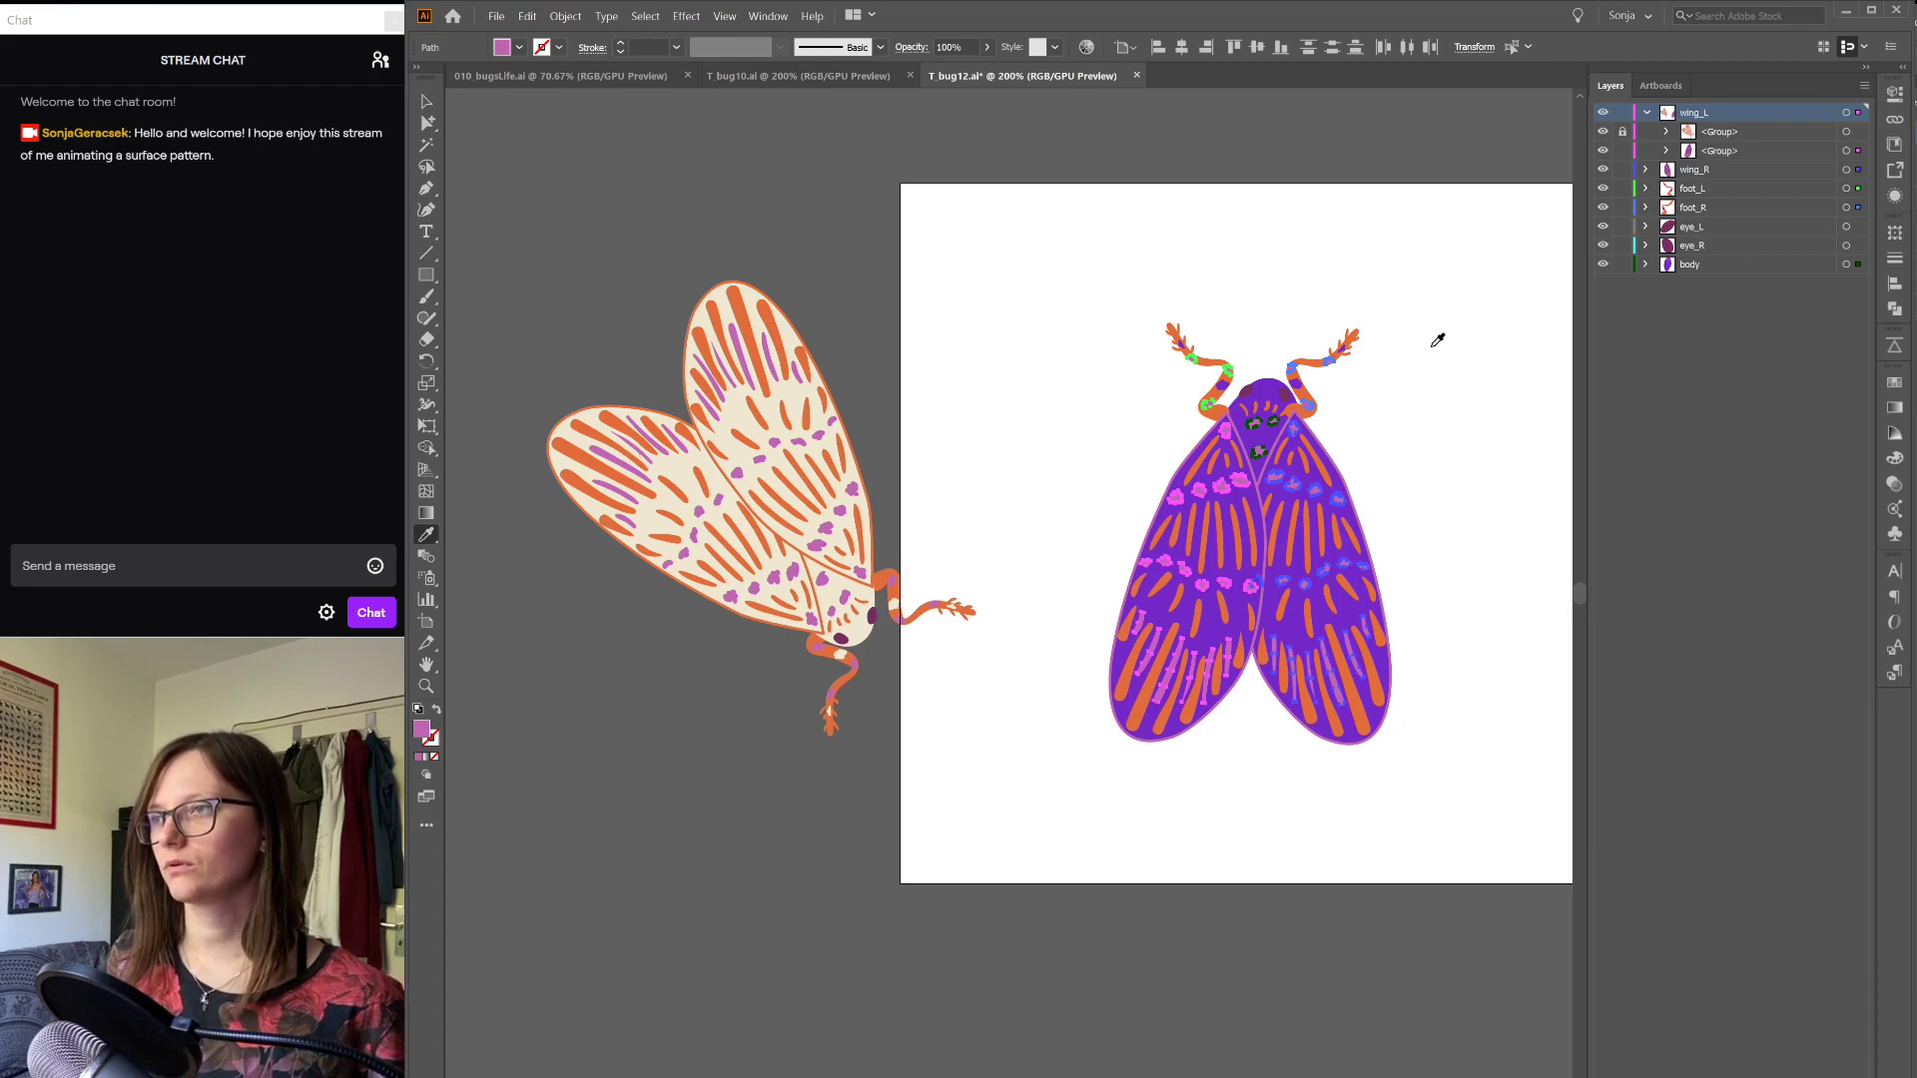
pyautogui.press('v')
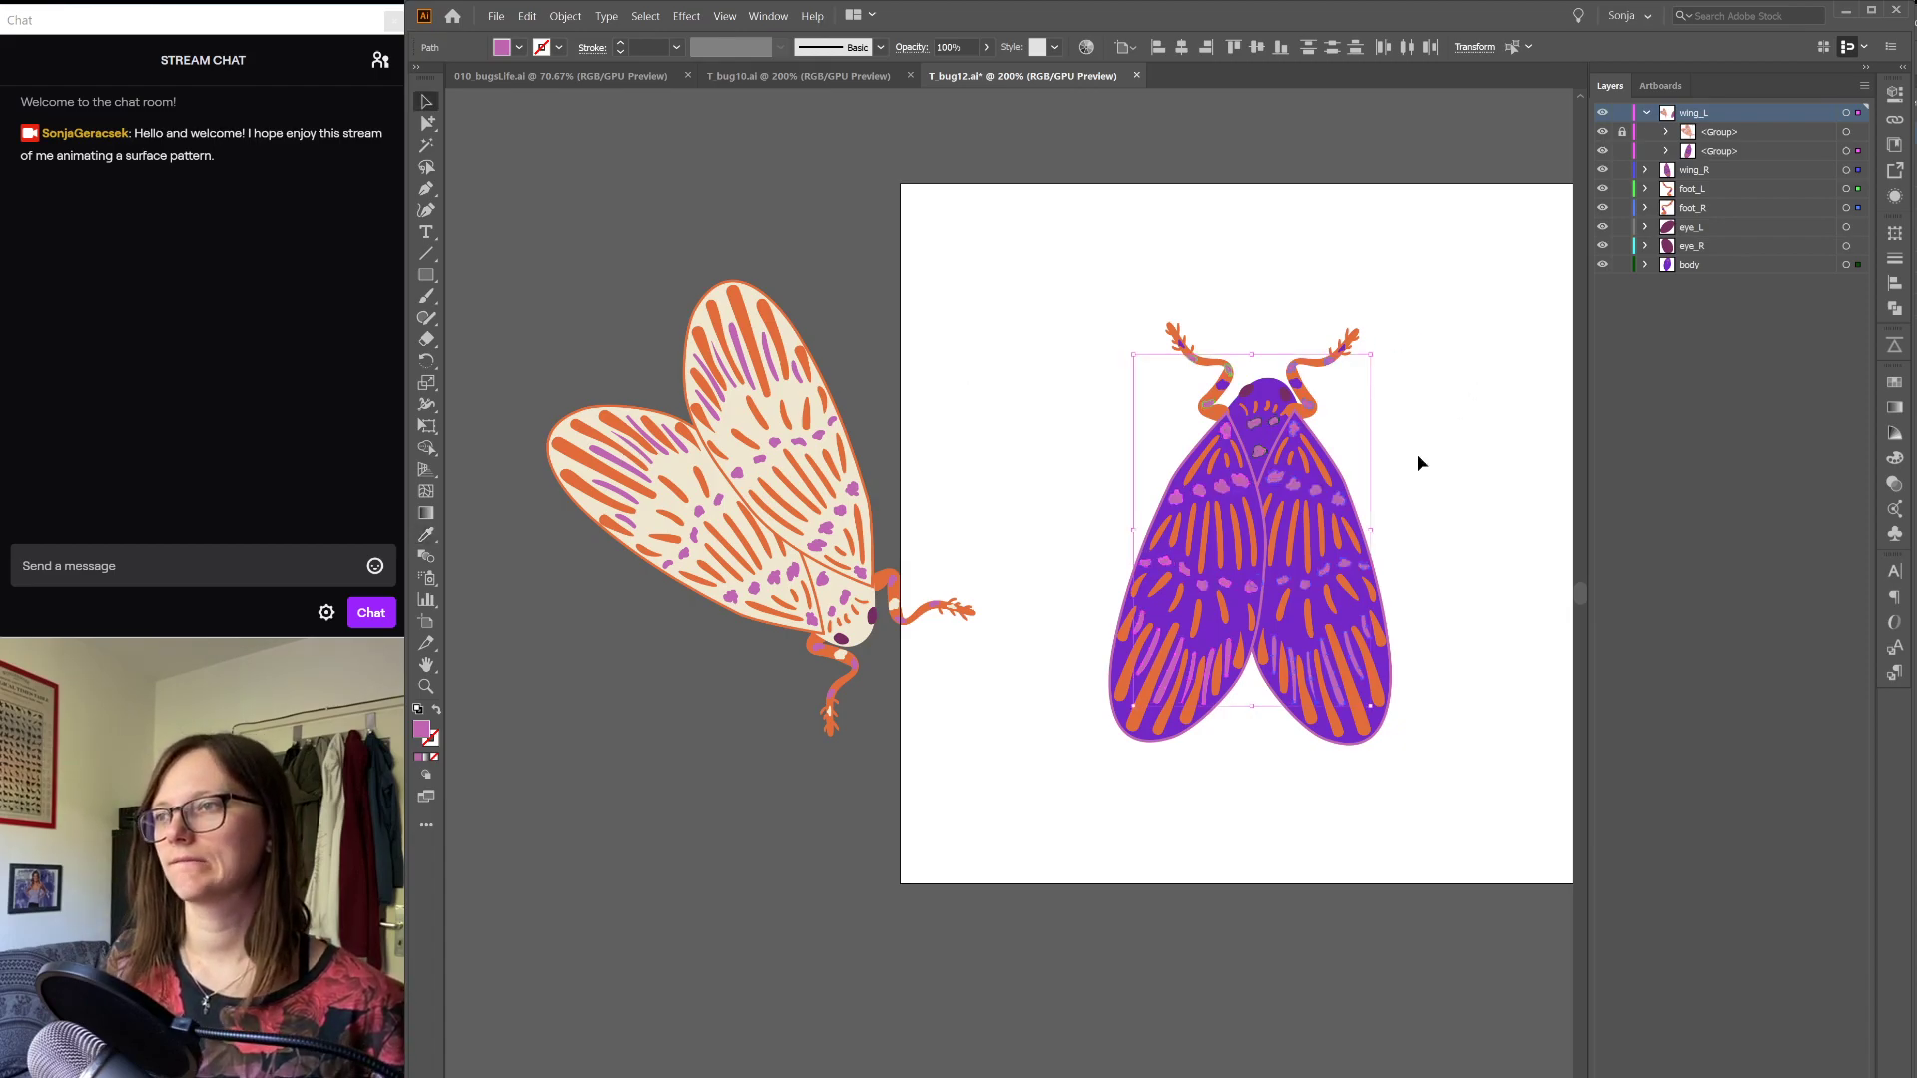
pyautogui.click(1422, 463)
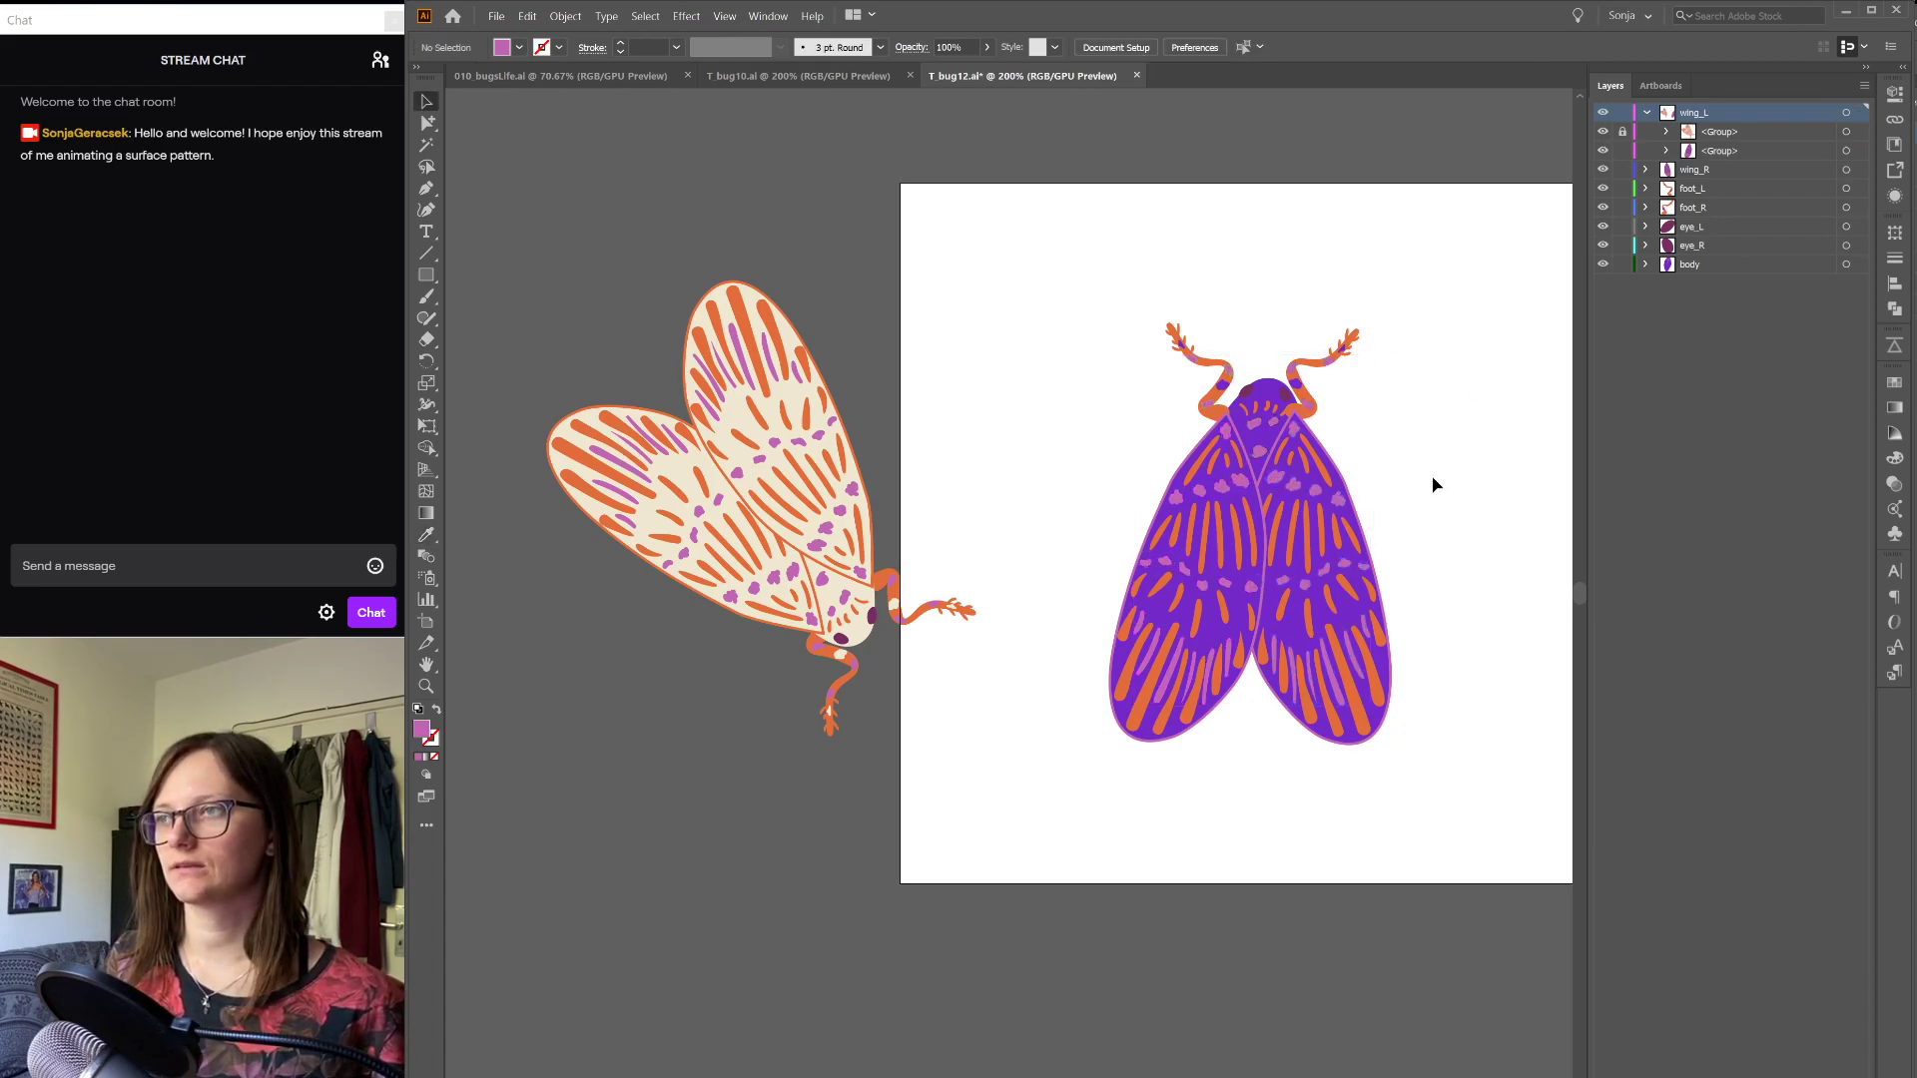
# Step: Fill the artboard moth's whole body group with the cream sampled from the reference moth's body
pyautogui.click(1273, 389)
pyautogui.press('i')
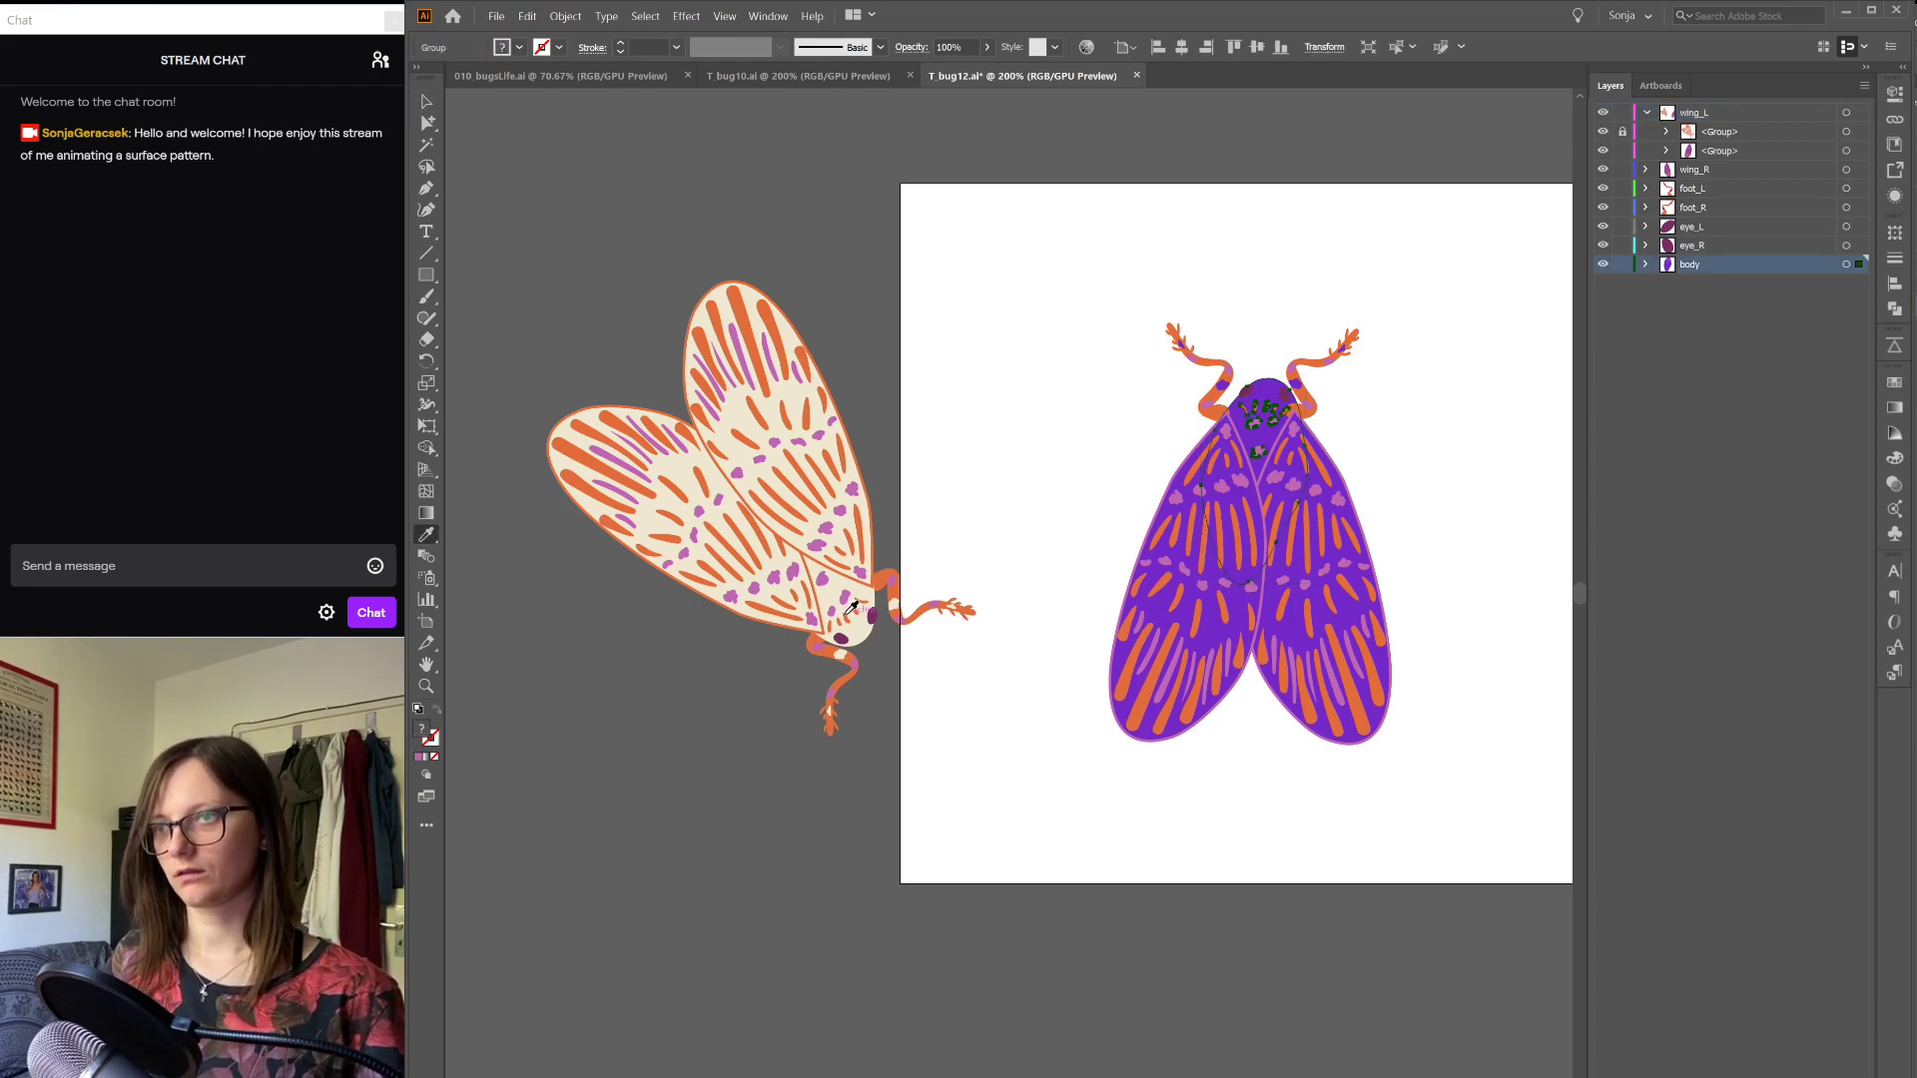
pyautogui.click(865, 621)
# Step: Give both purple wing base shapes the reference wing's cream fill and orange outline
pyautogui.press('a')
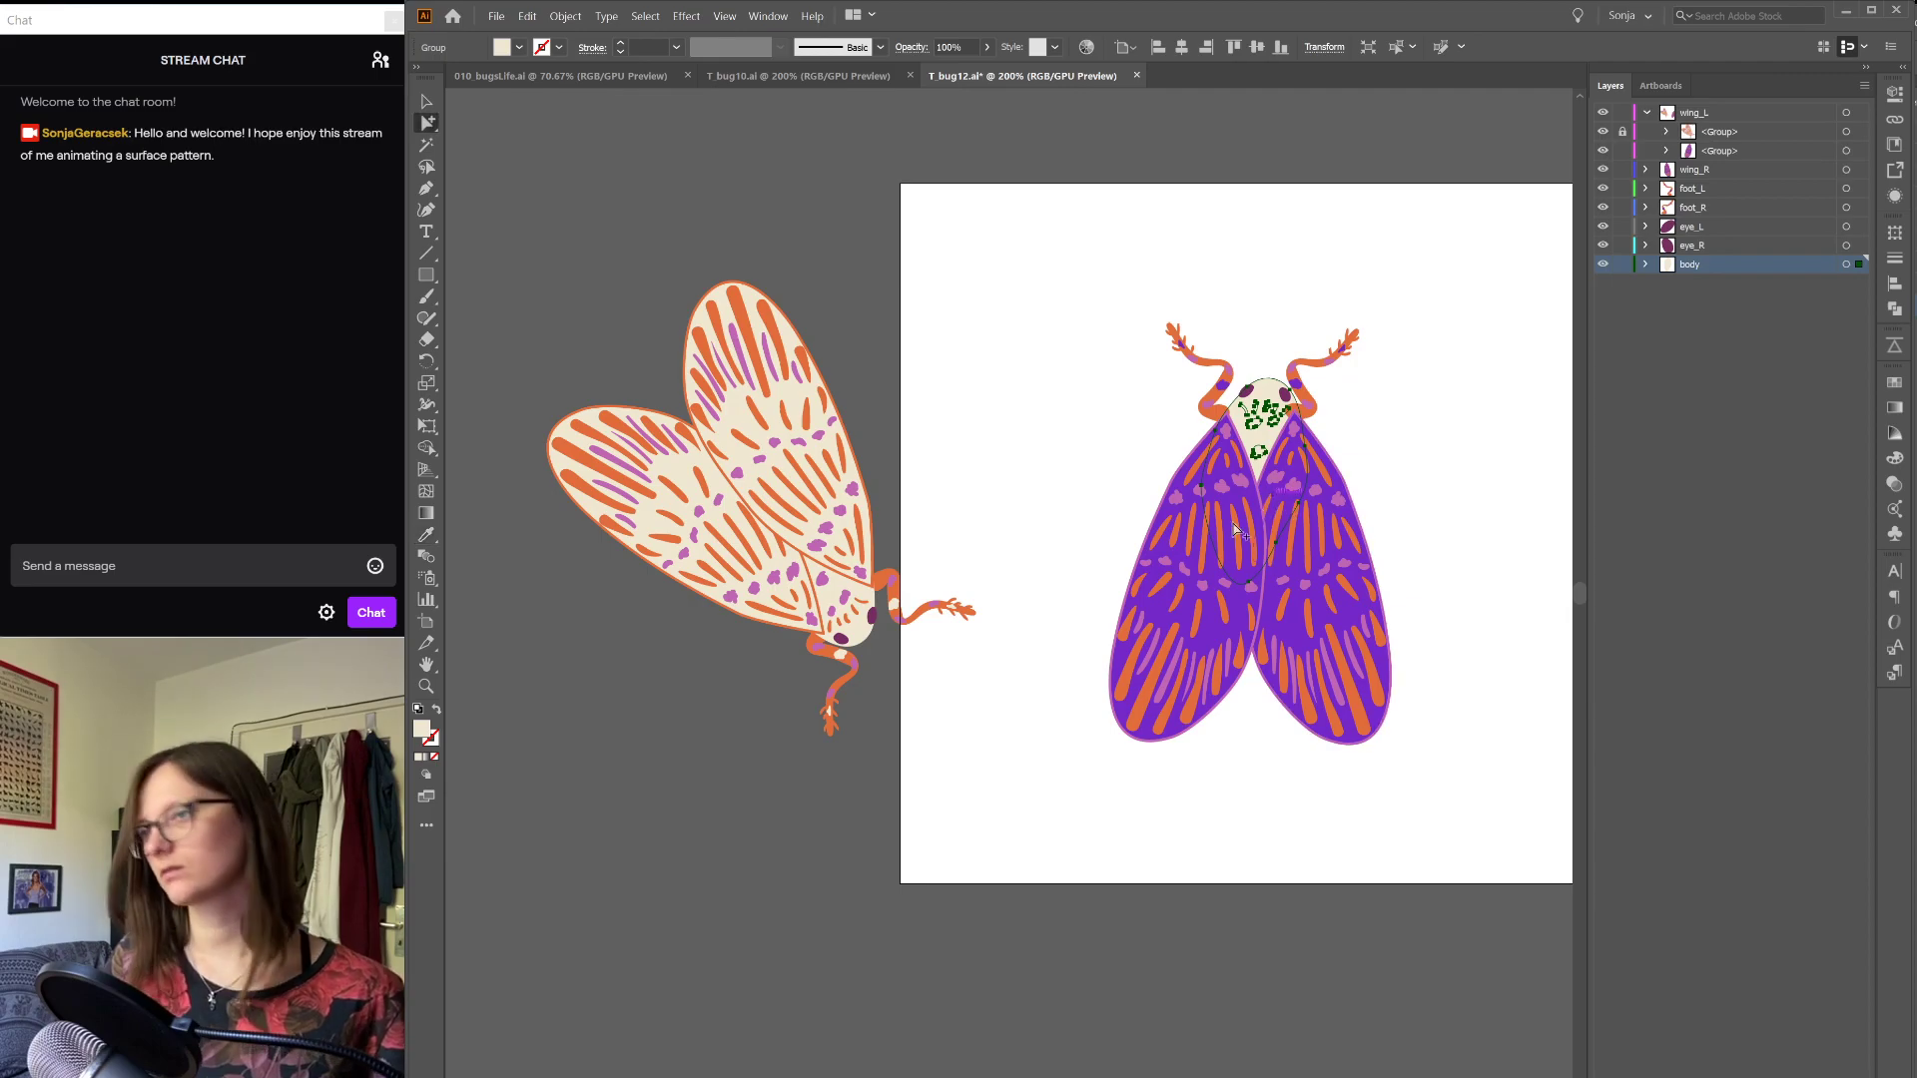
pyautogui.click(1288, 619)
pyautogui.keyDown('shift'); pyautogui.click(1293, 639); pyautogui.keyUp('shift')
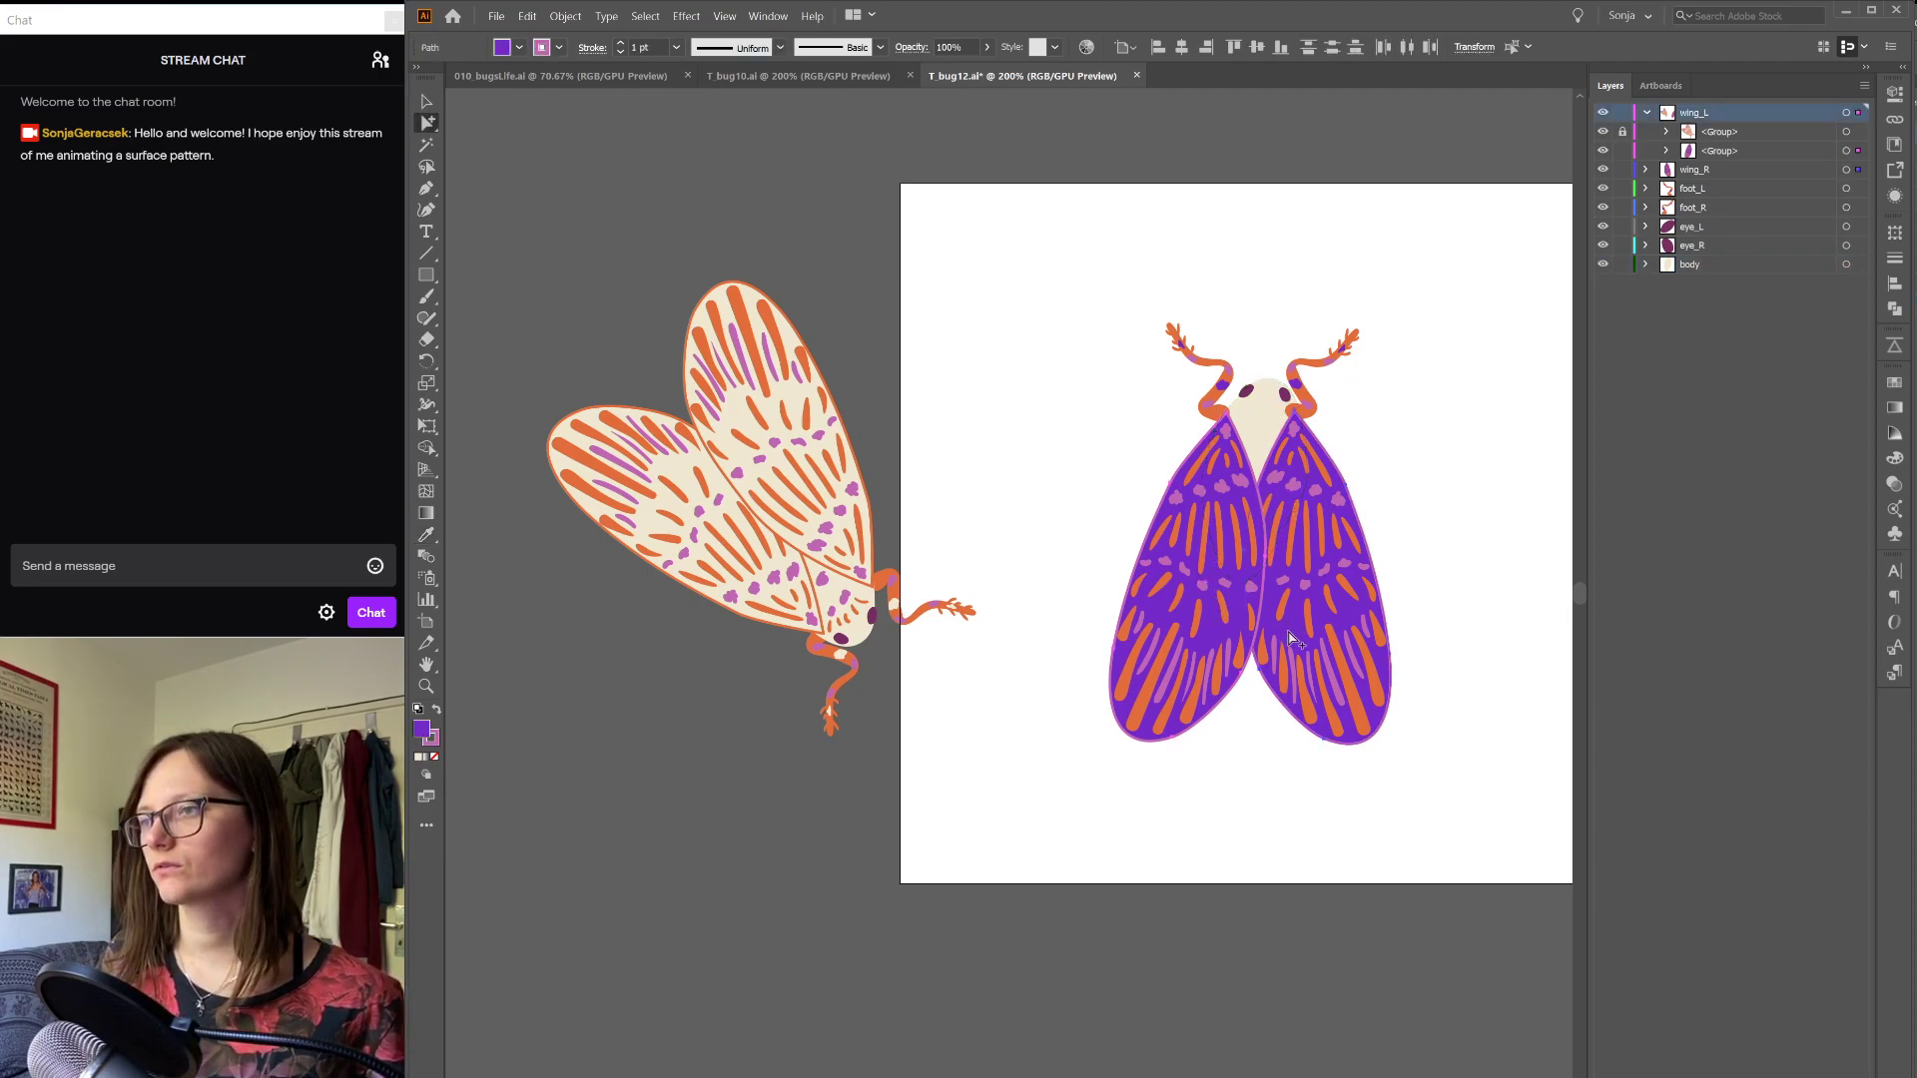
pyautogui.press('i')
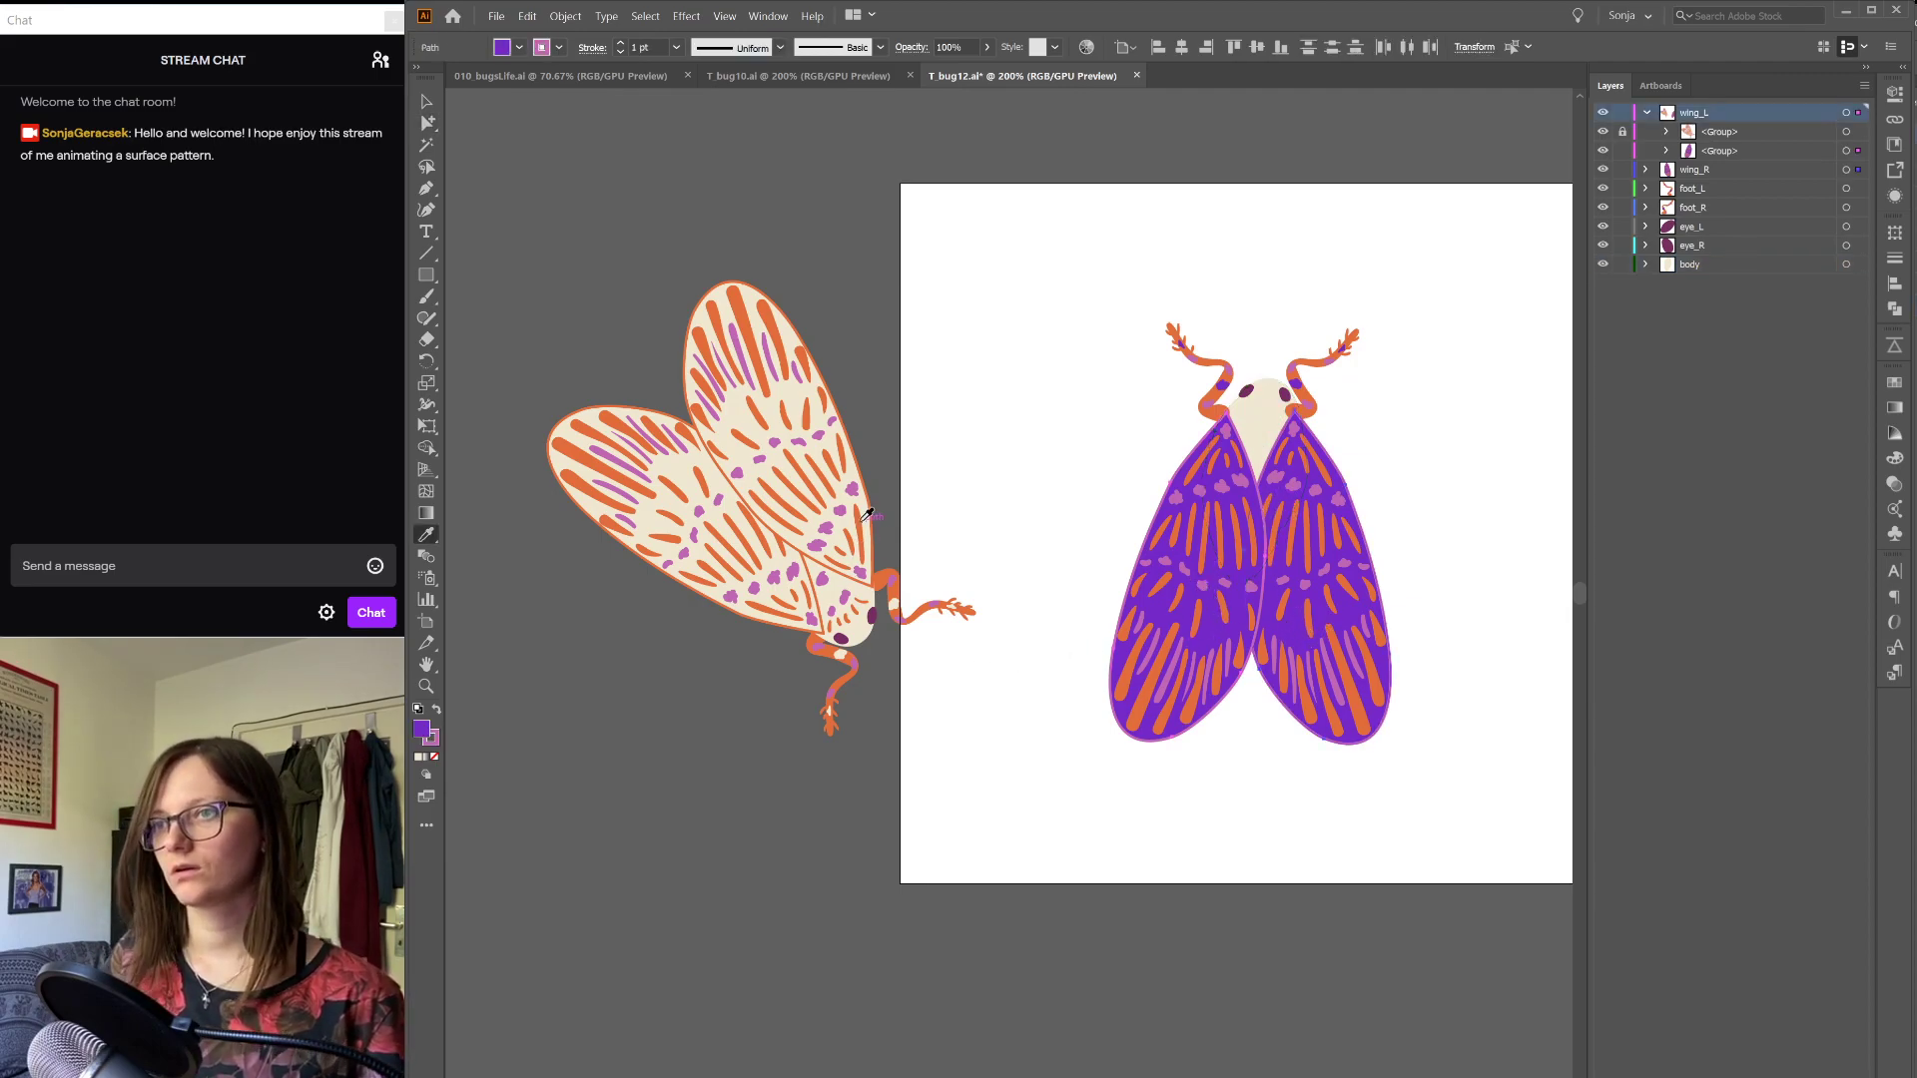
pyautogui.click(865, 503)
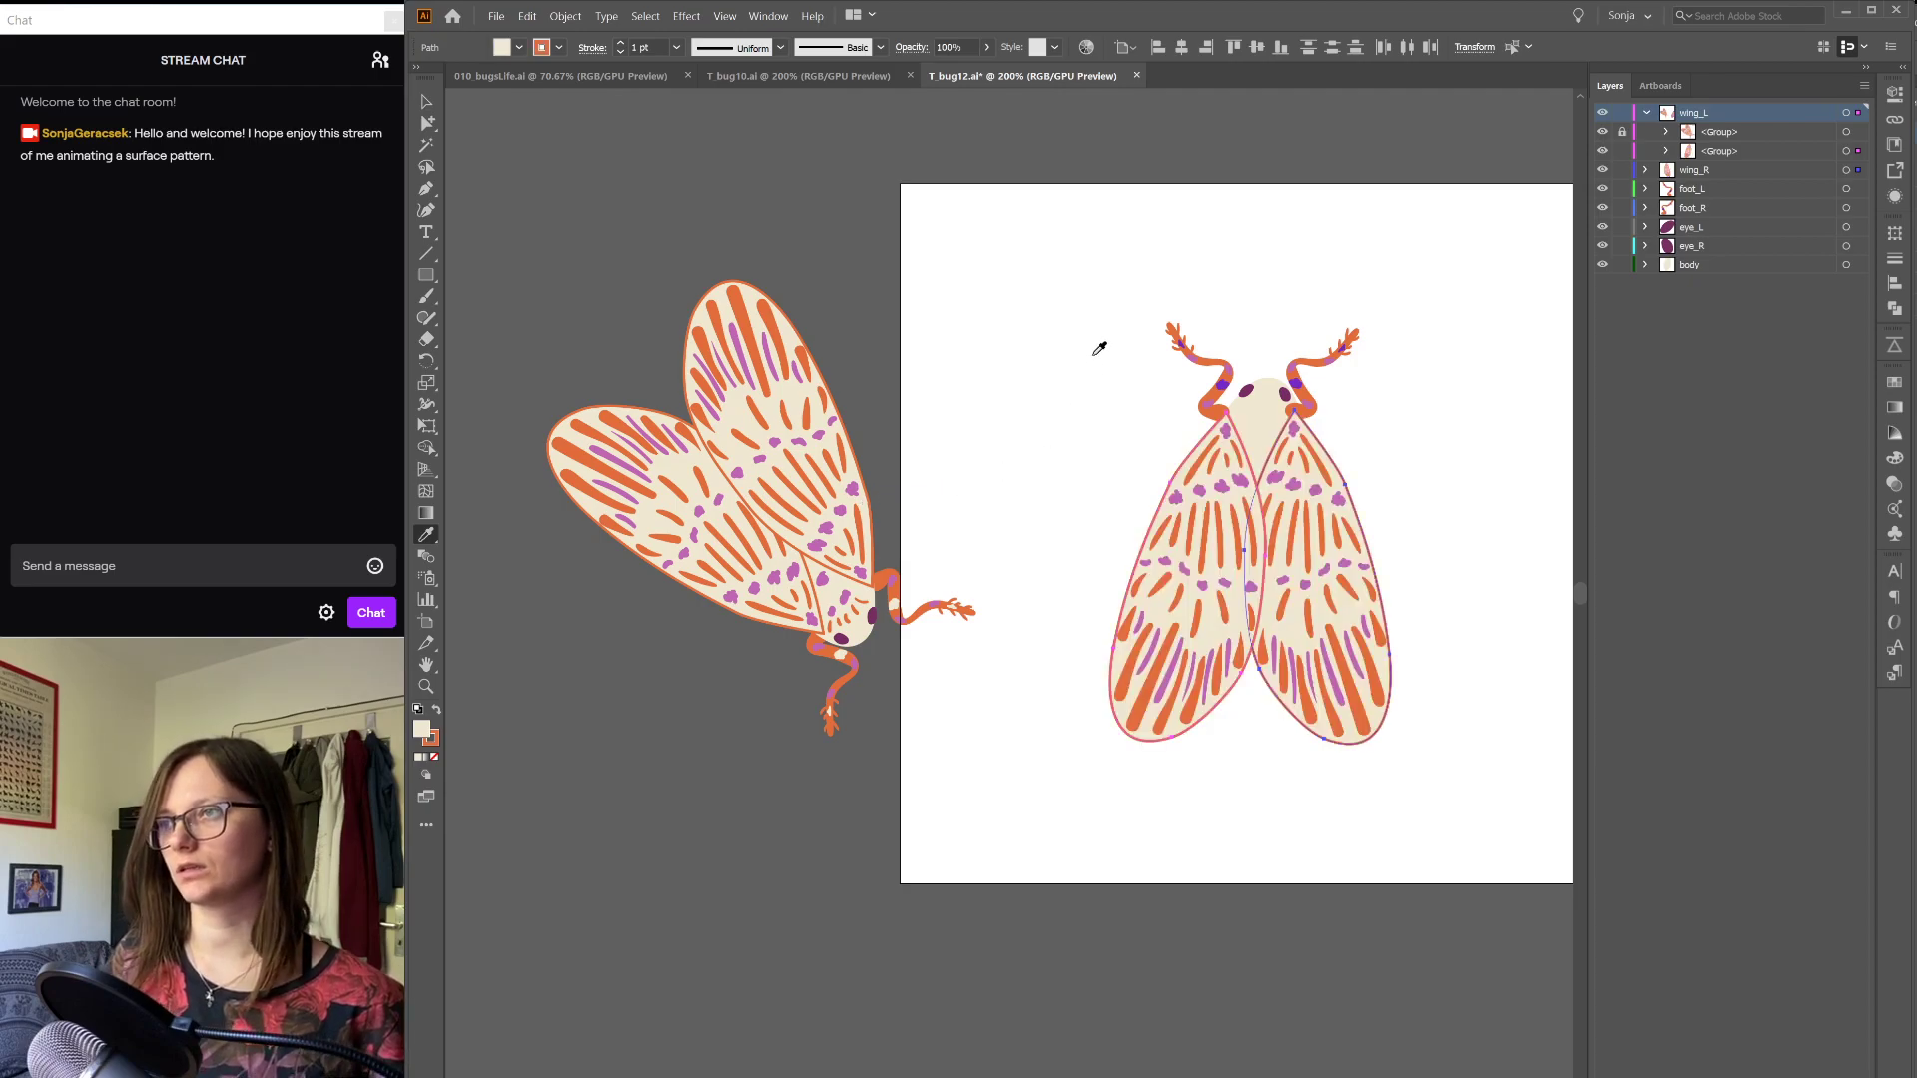
pyautogui.press('v')
pyautogui.click(1070, 350)
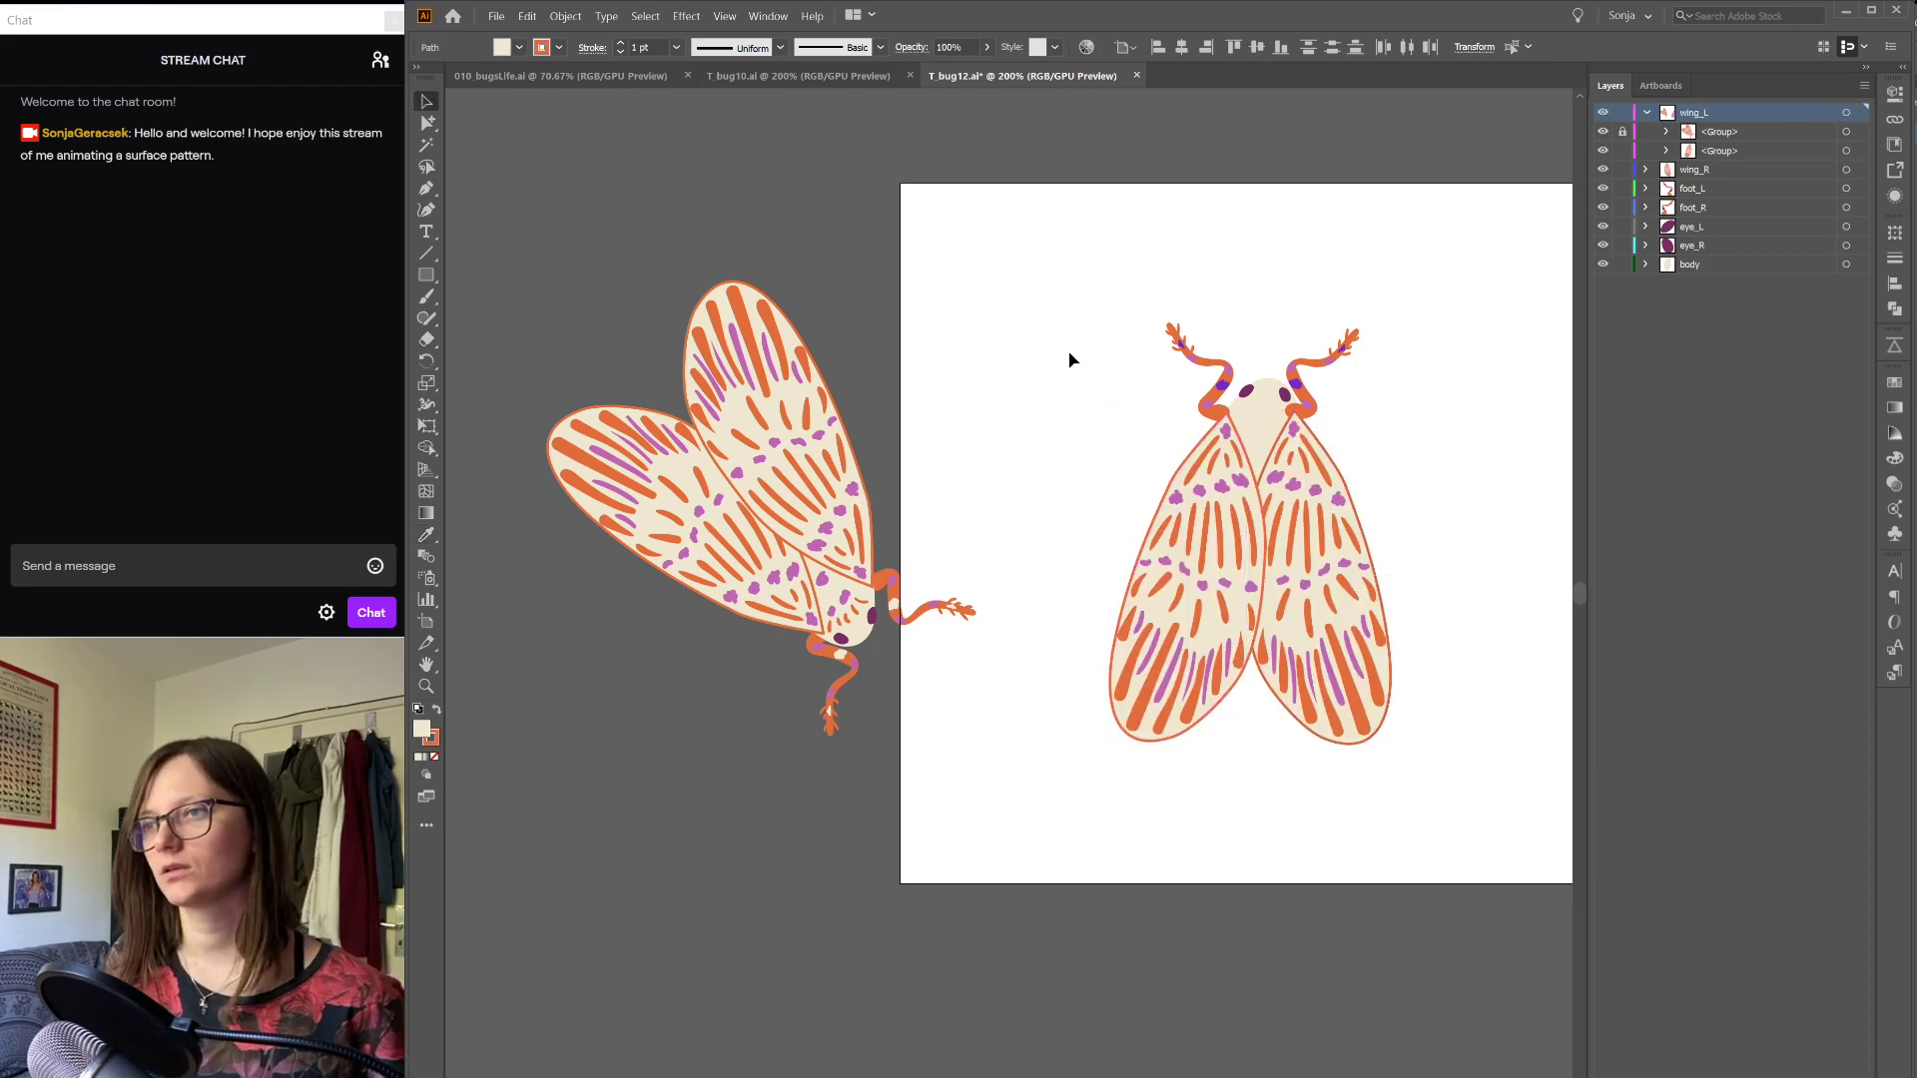
# Step: Recolour the remaining dark purple spots on both feet with the cream sampled from the reference moth
pyautogui.click(1236, 392)
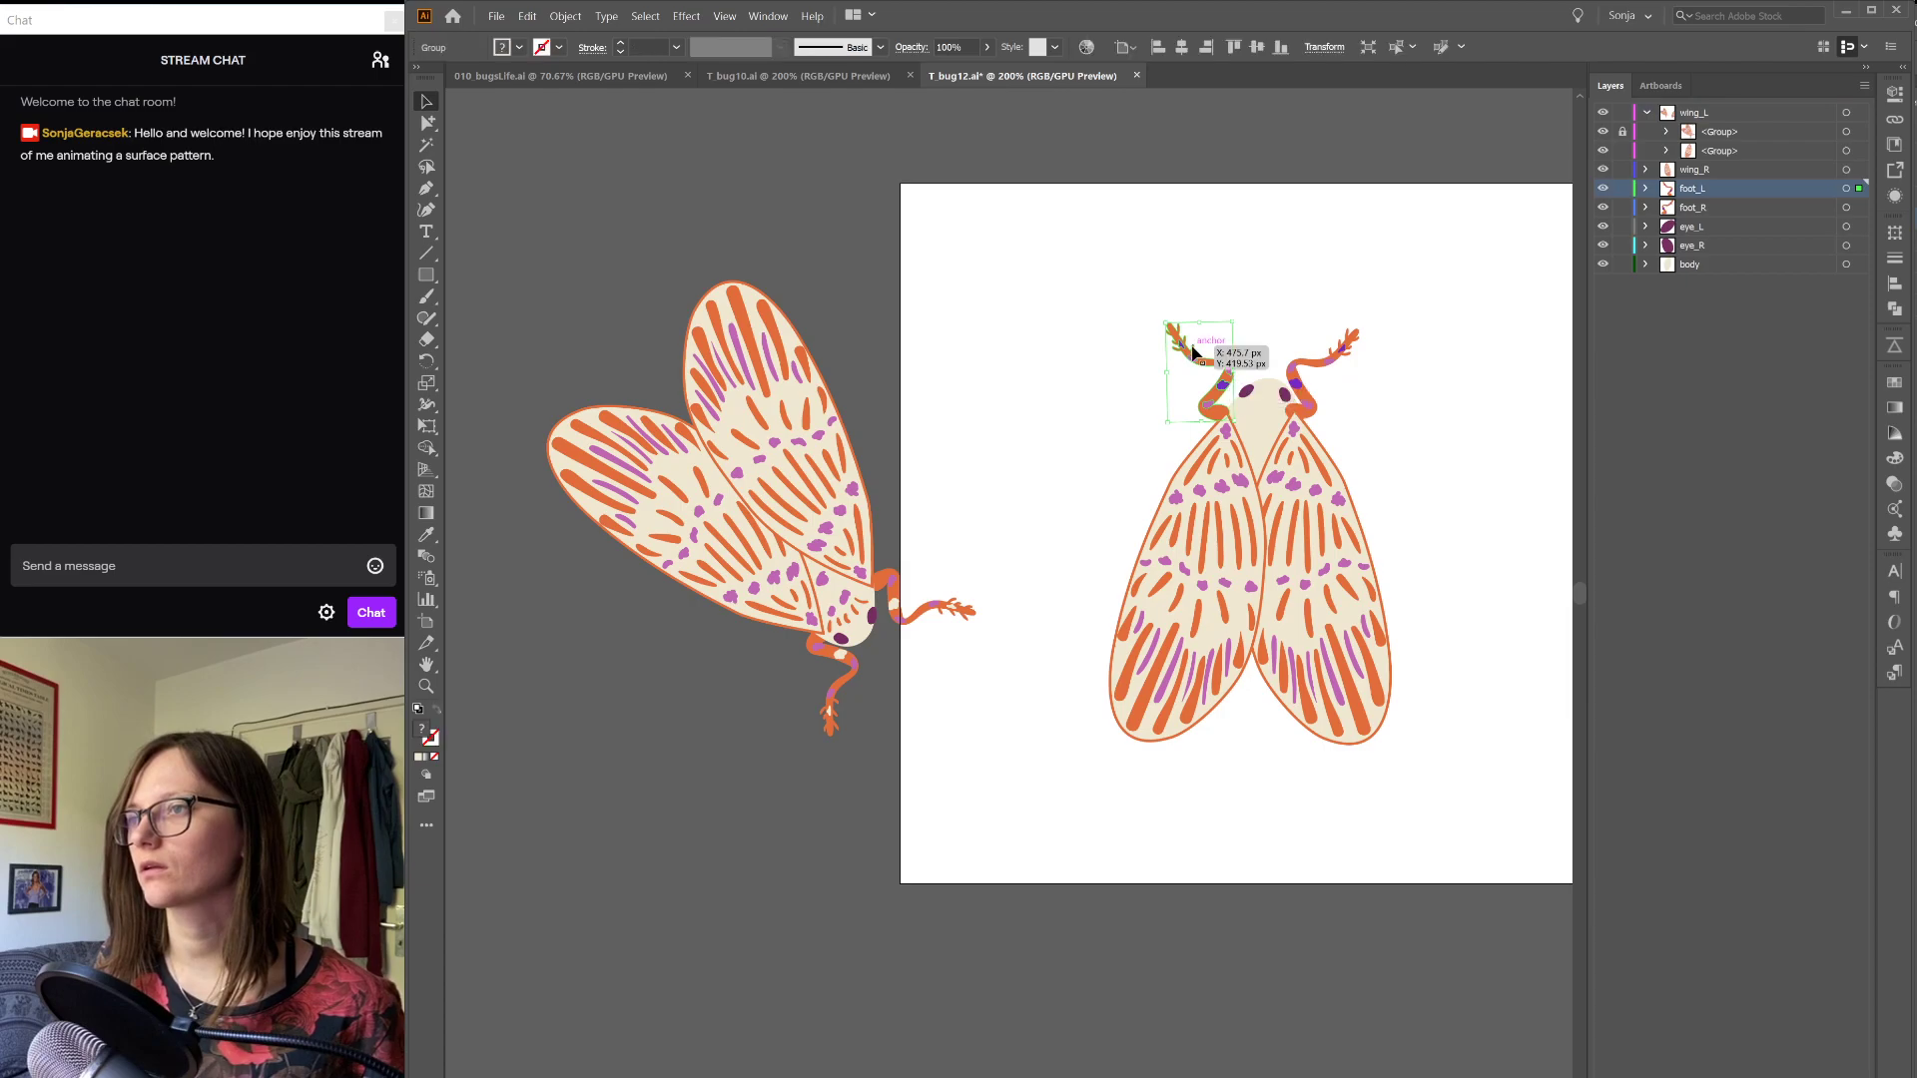
pyautogui.click(1277, 318)
pyautogui.press('a')
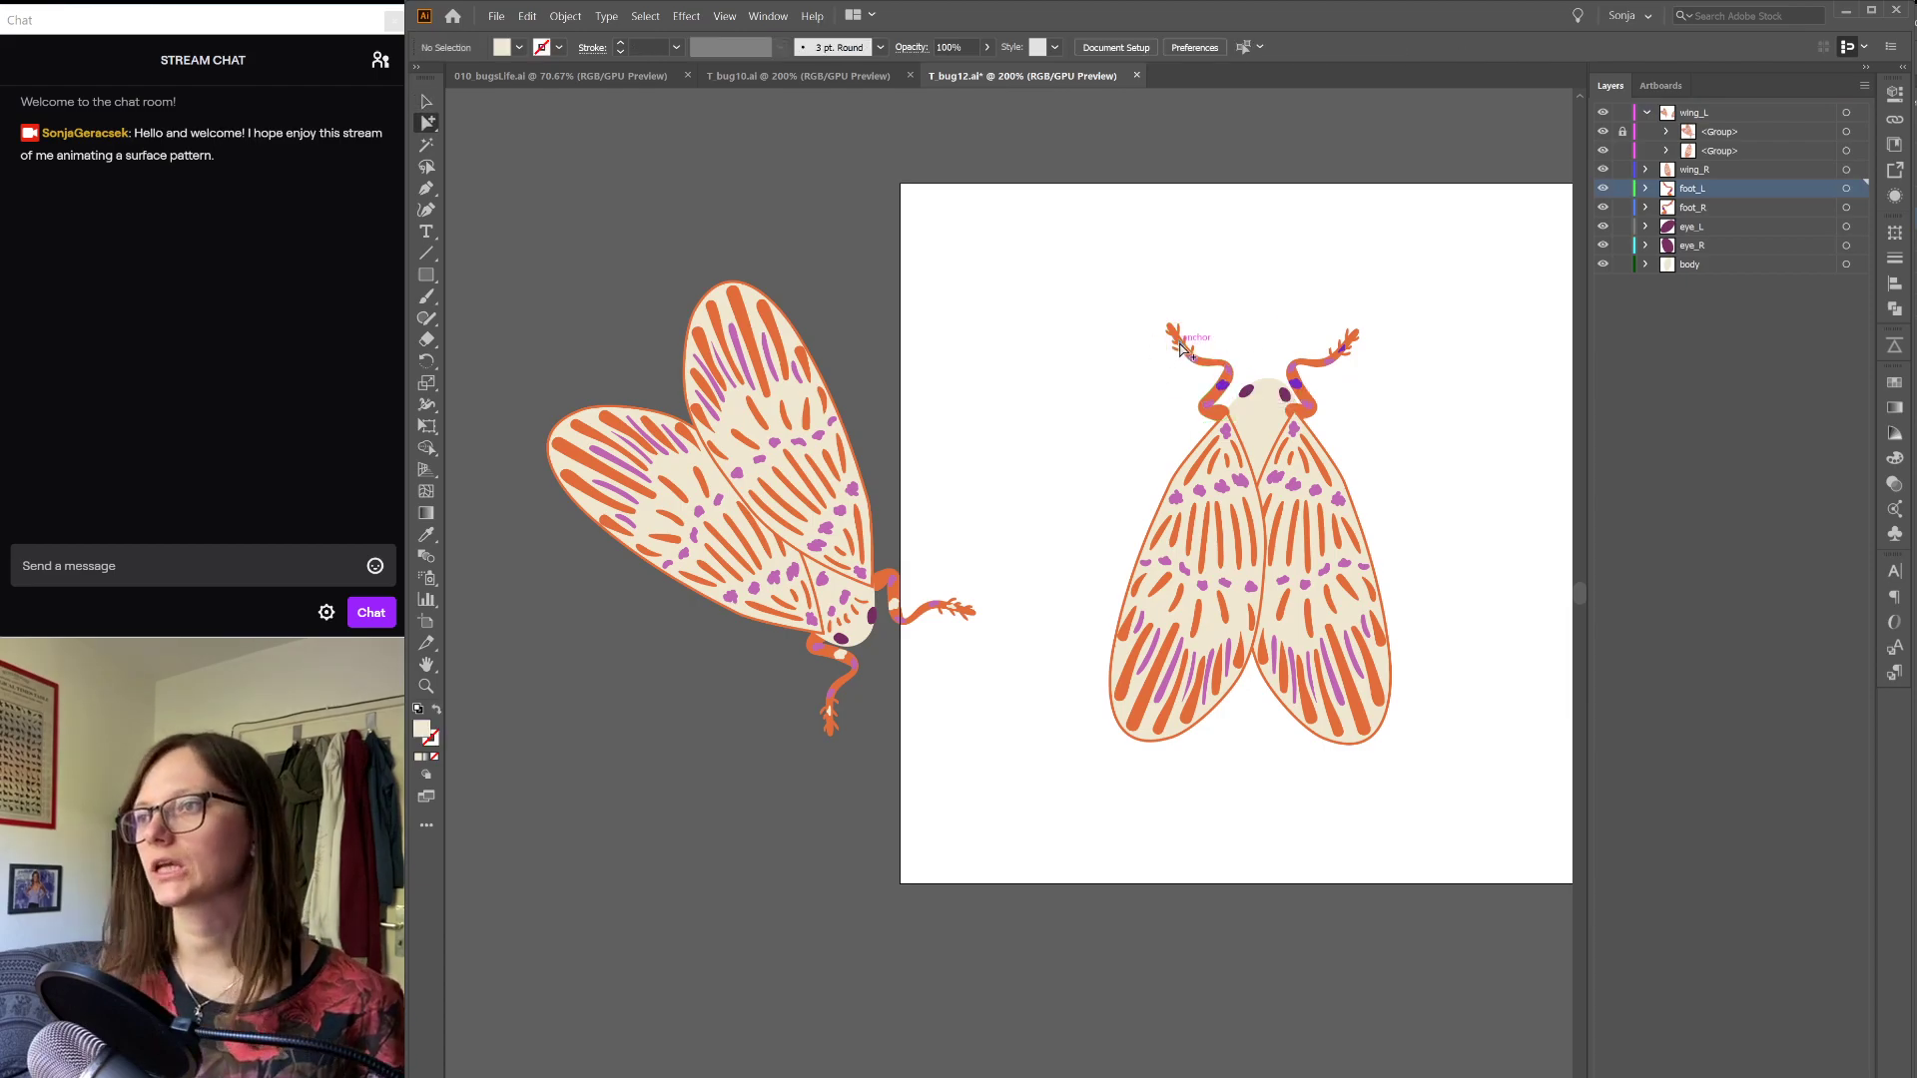
pyautogui.click(1186, 345)
pyautogui.keyDown('shift'); pyautogui.click(1298, 392); pyautogui.keyUp('shift')
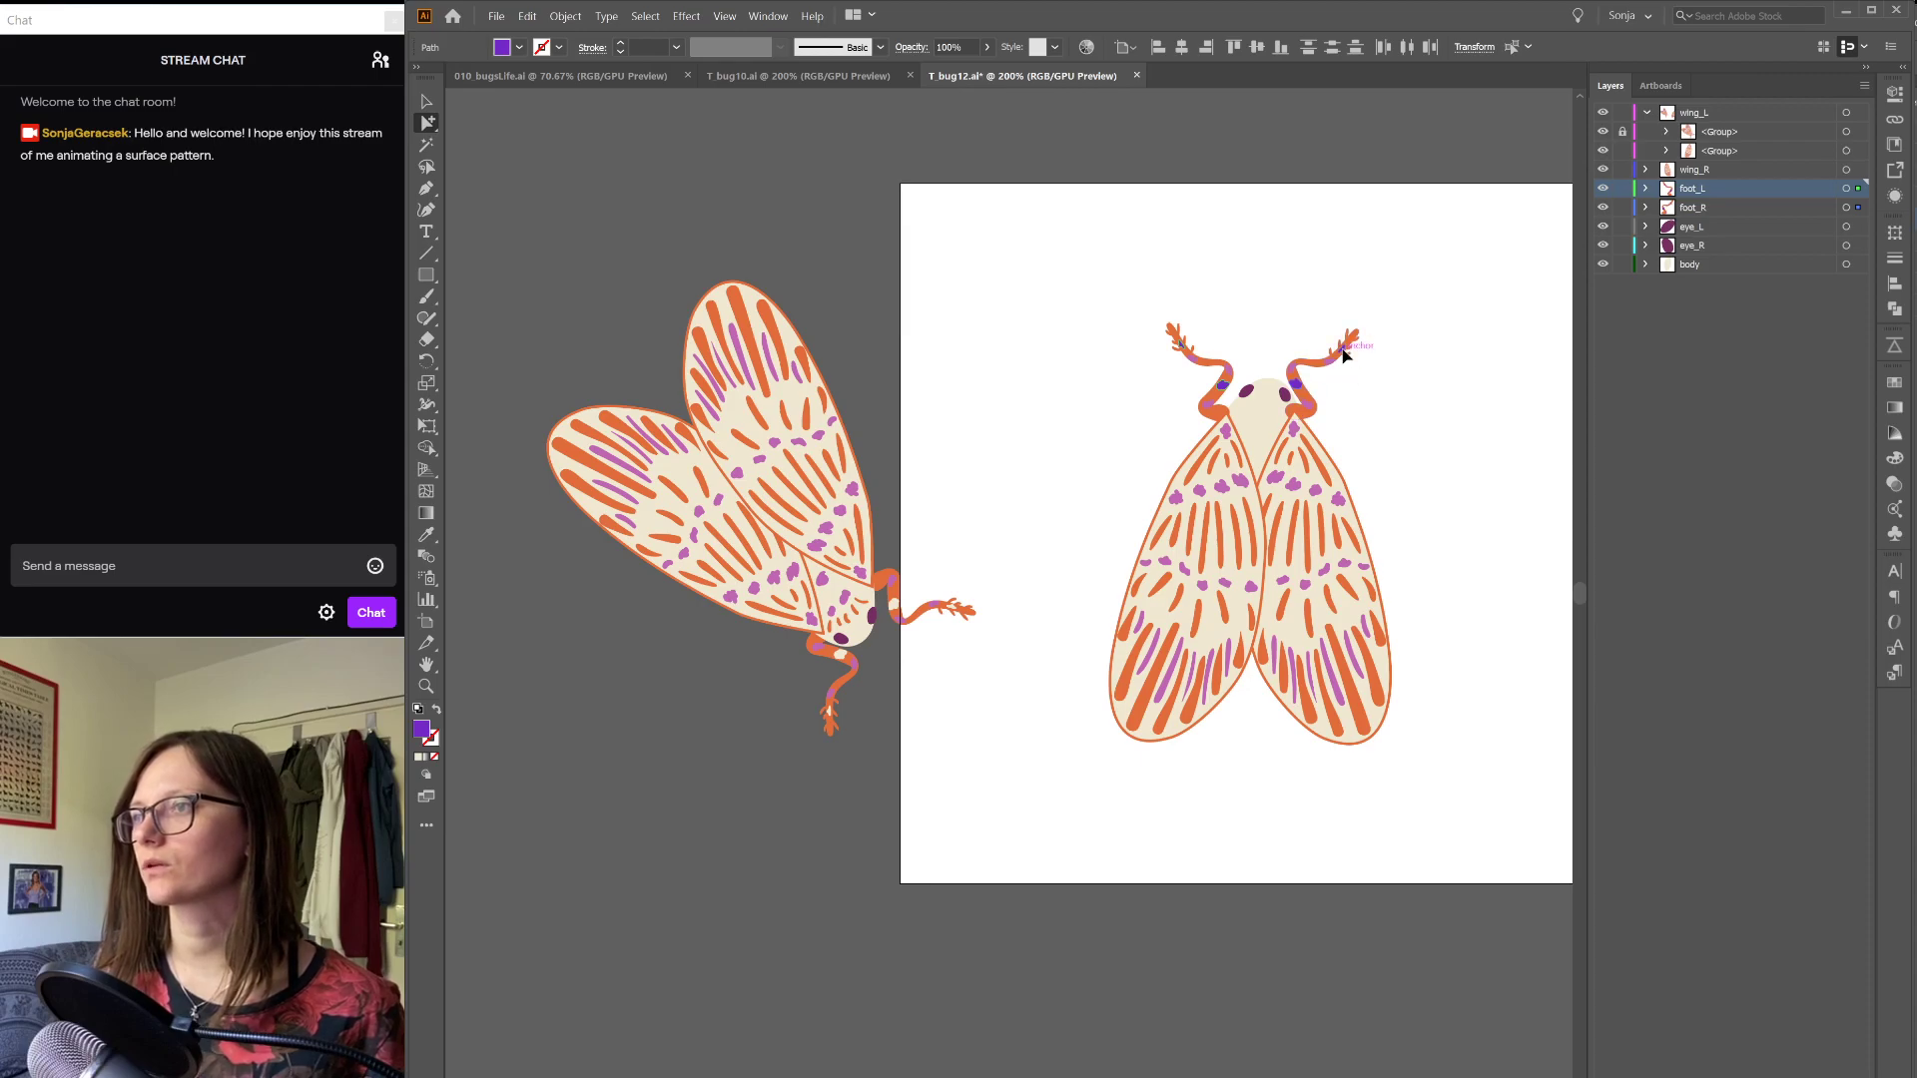
pyautogui.press('i')
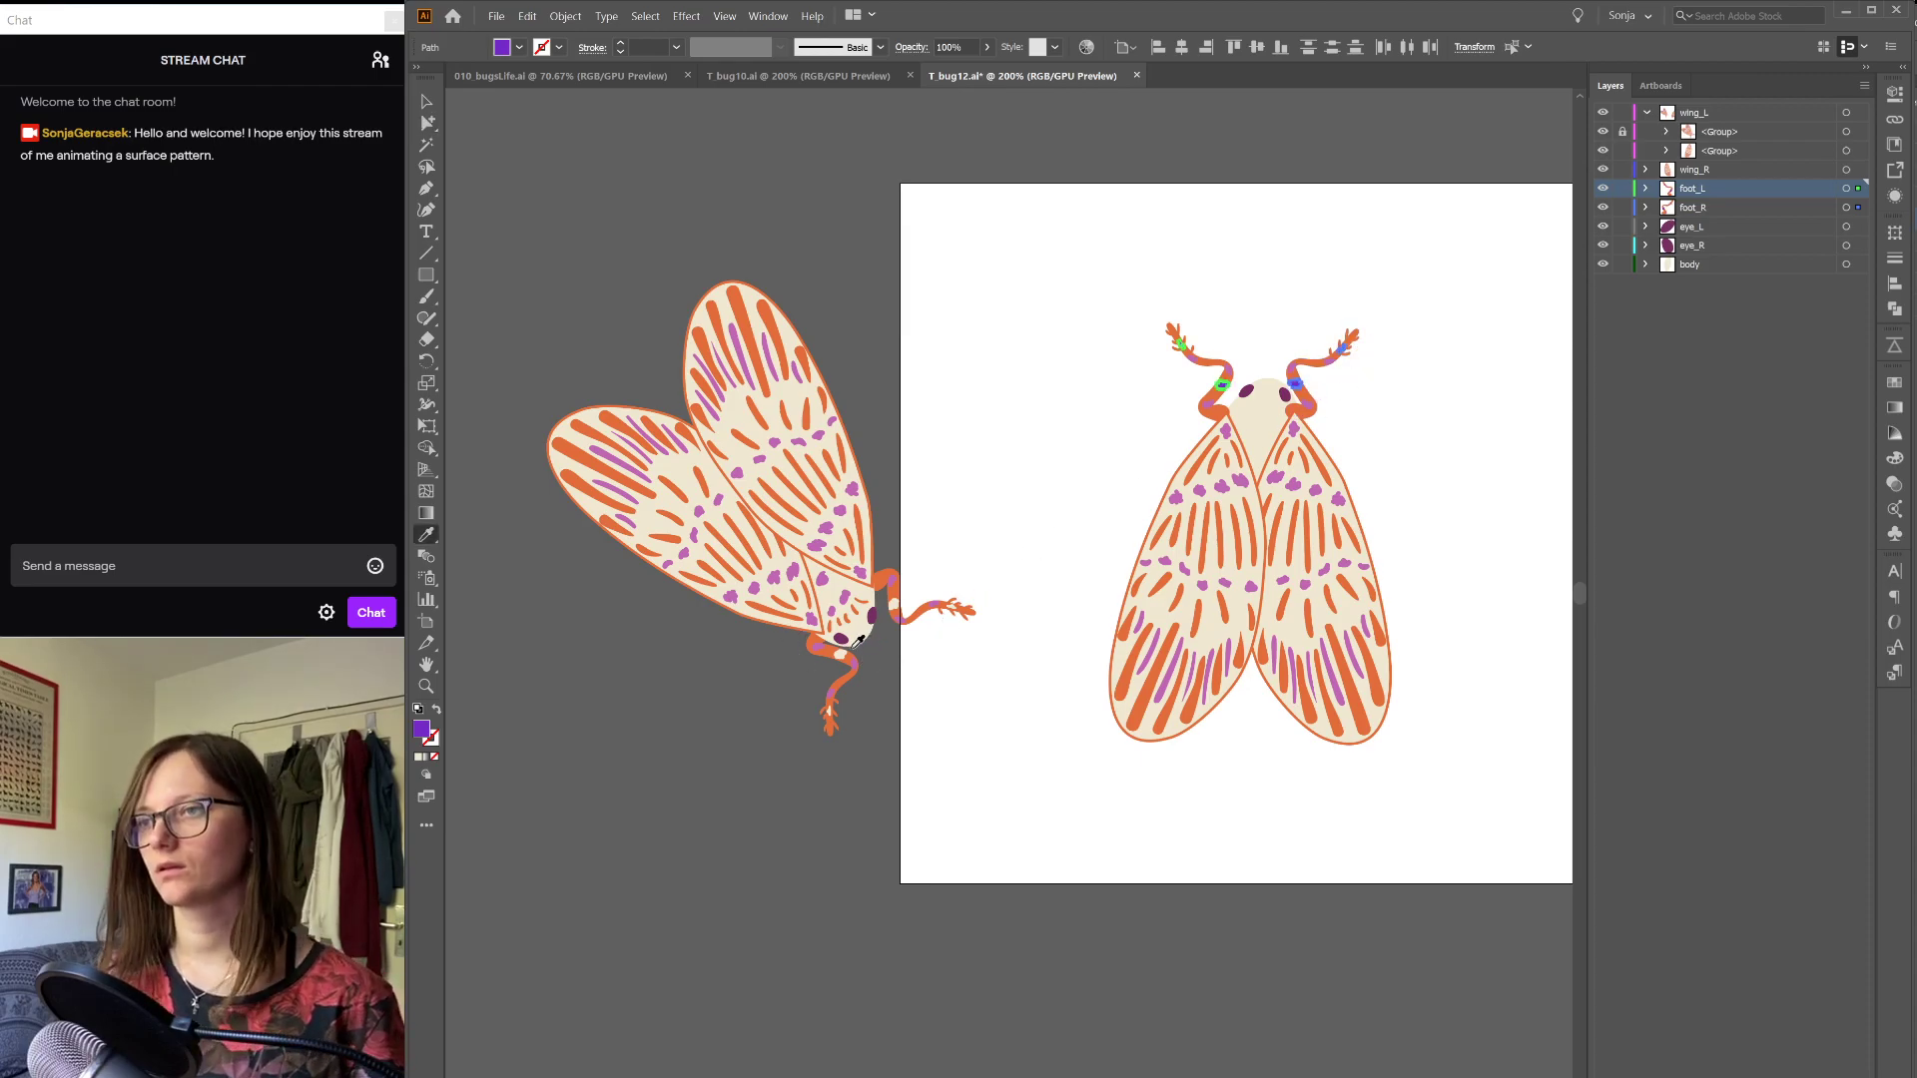
pyautogui.click(842, 650)
pyautogui.press('v')
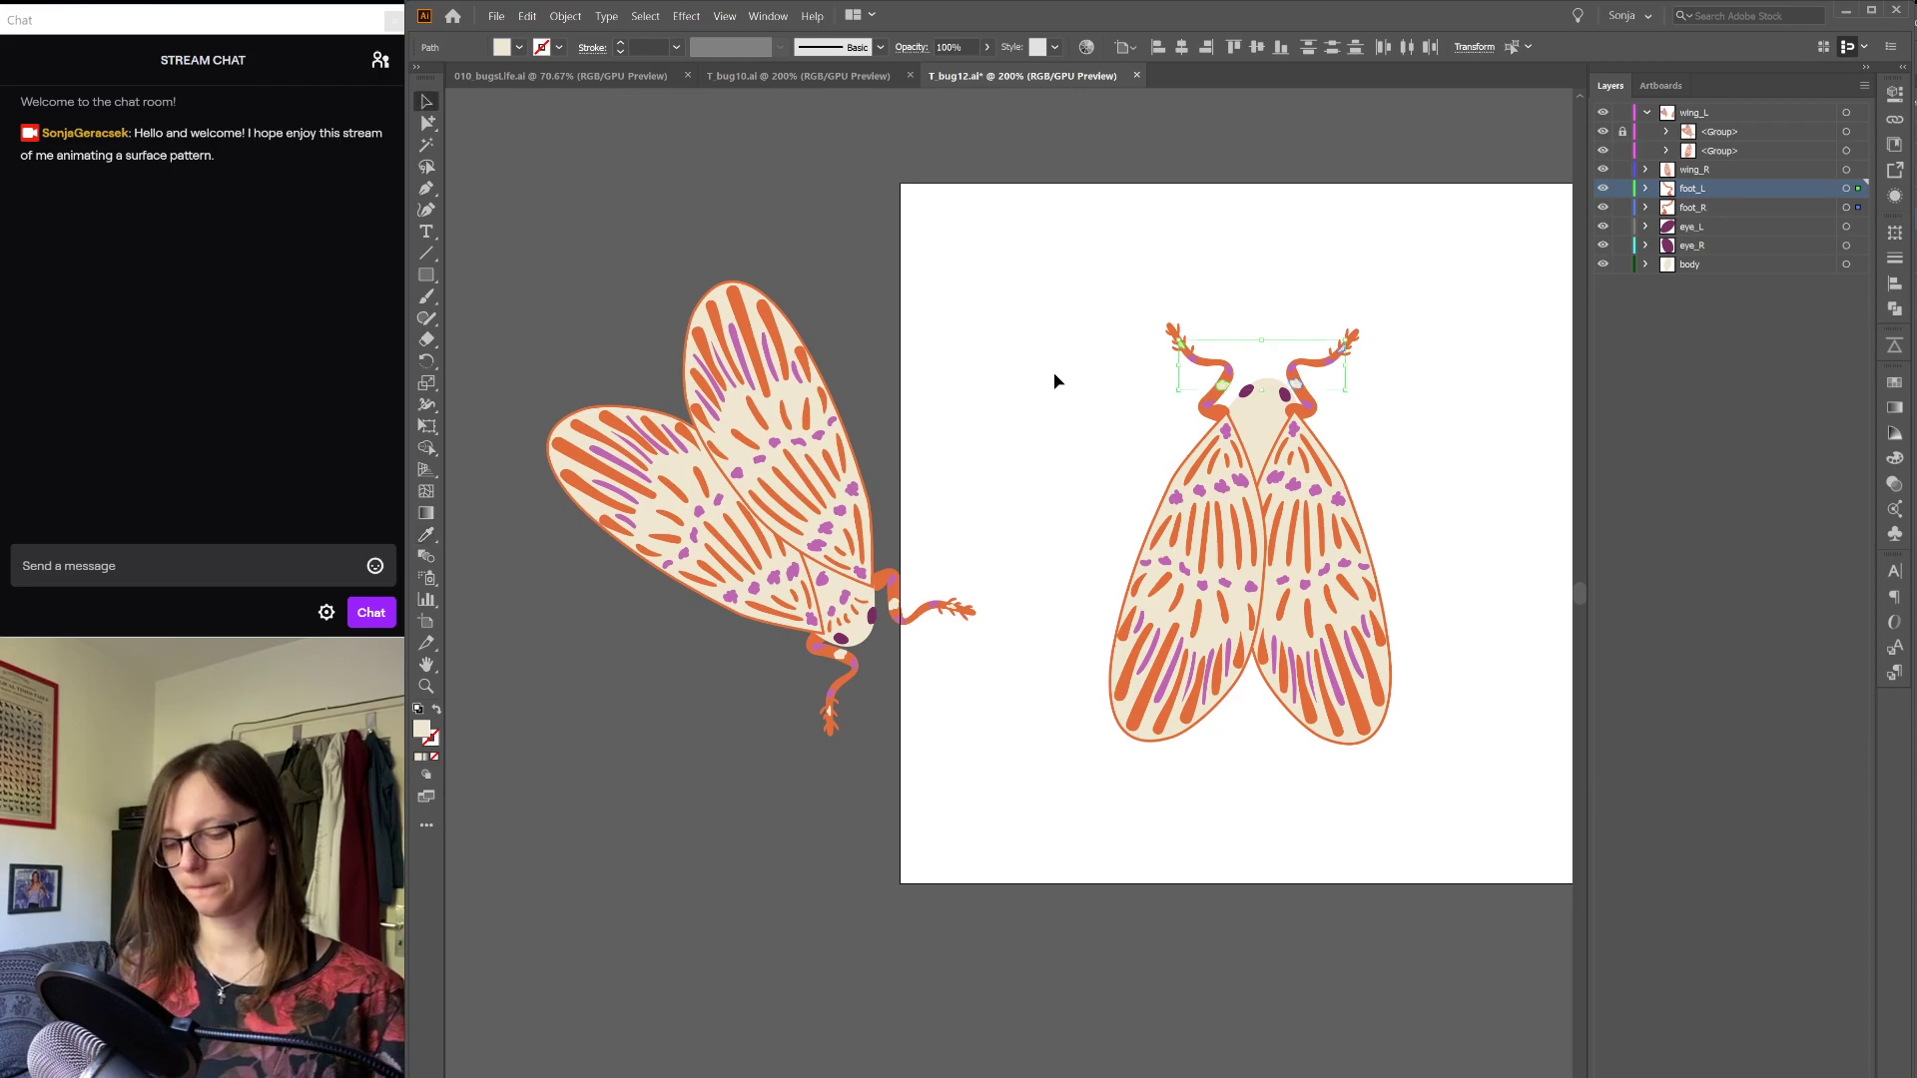
pyautogui.click(1056, 380)
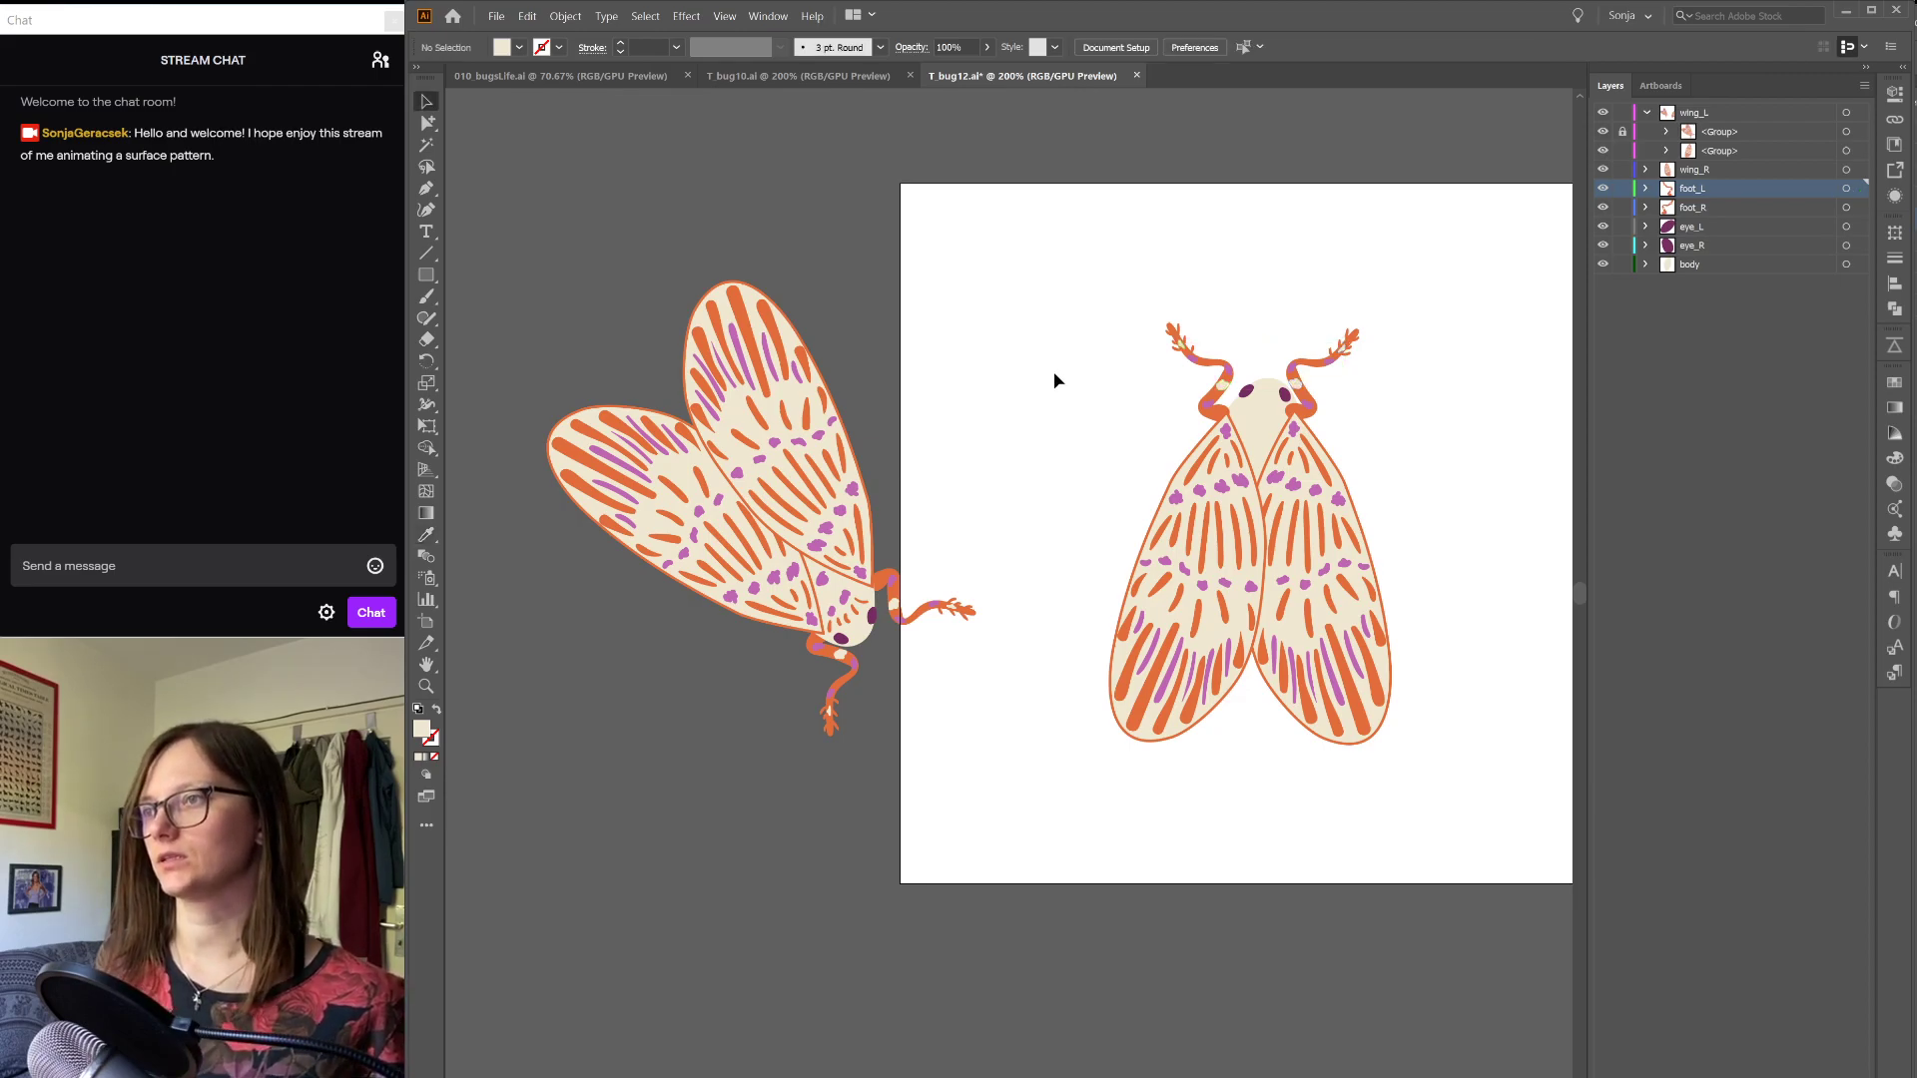
# Step: Hide the base shape inside the moth's body group and recolour the five short head markings with the foot's orange
pyautogui.click(1248, 420)
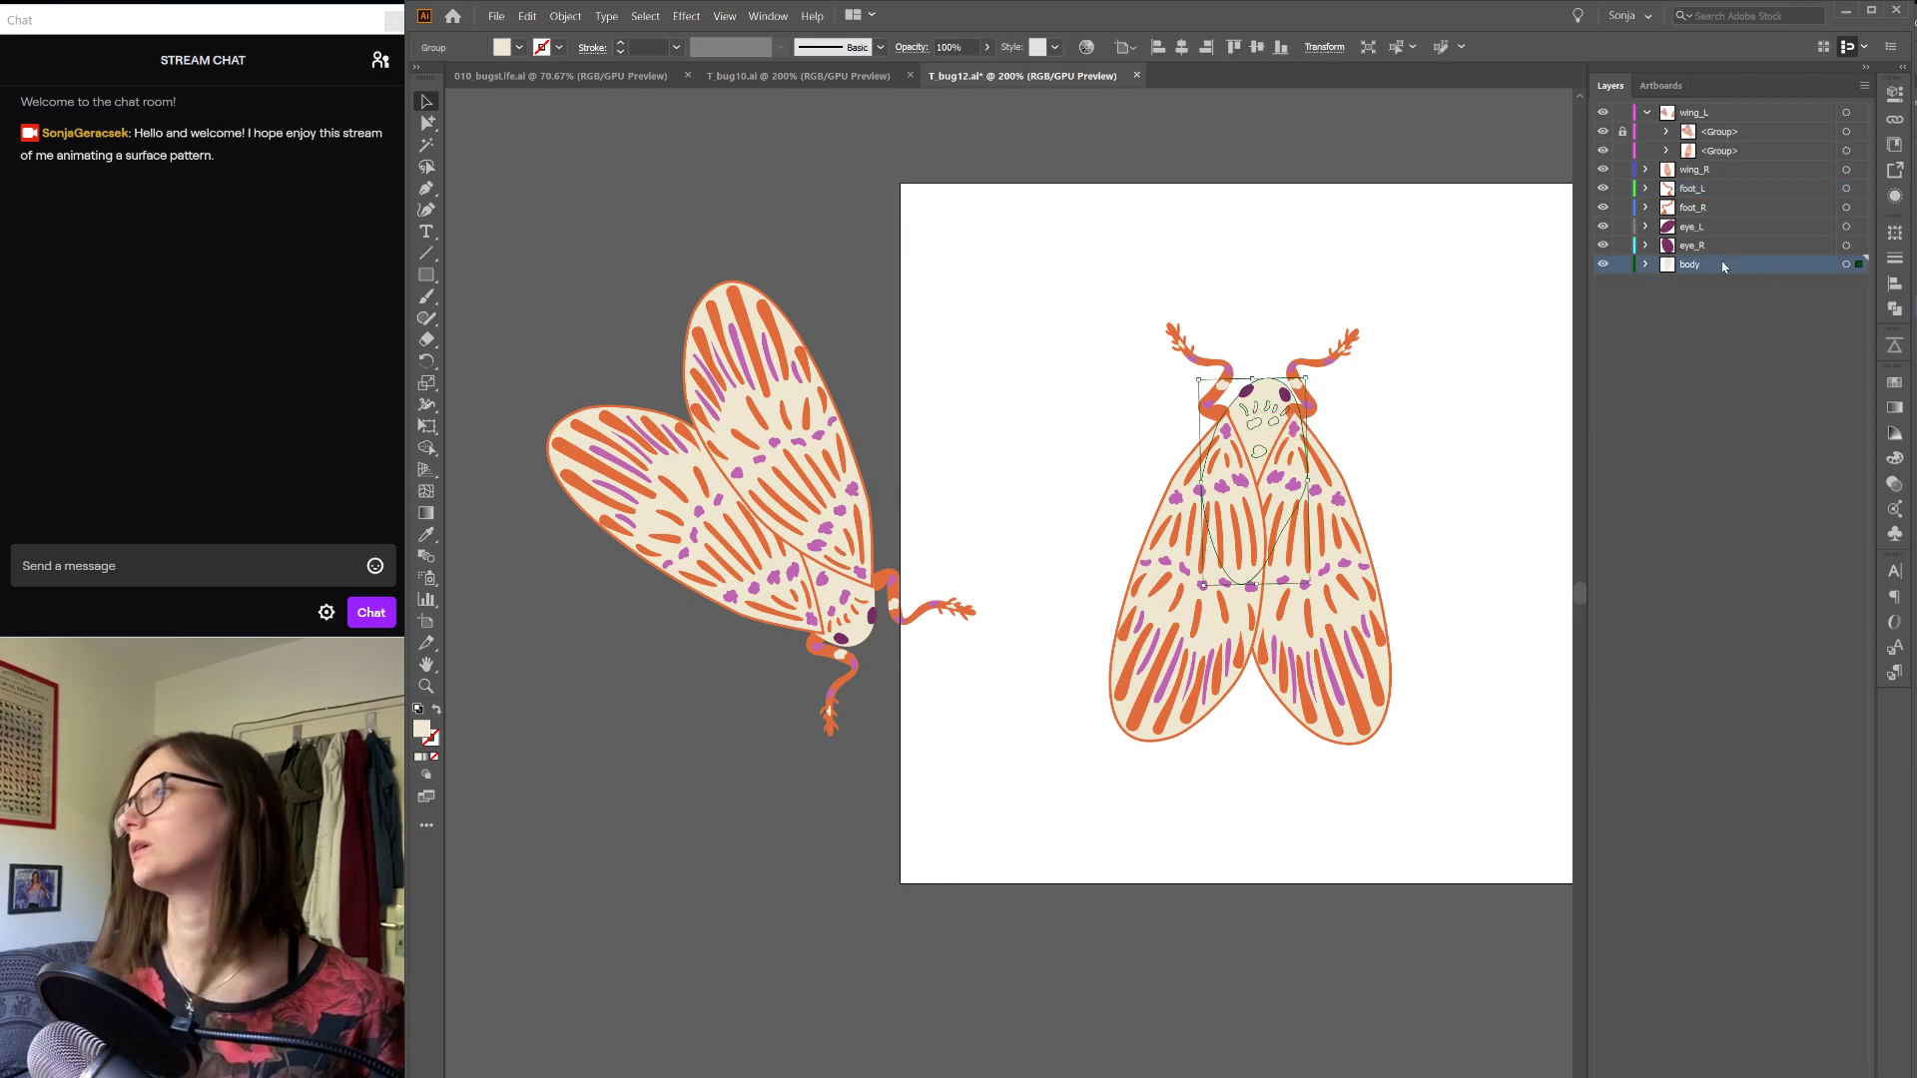
pyautogui.click(1648, 264)
pyautogui.click(1453, 392)
pyautogui.press('a')
pyautogui.click(1267, 394)
pyautogui.click(1602, 455)
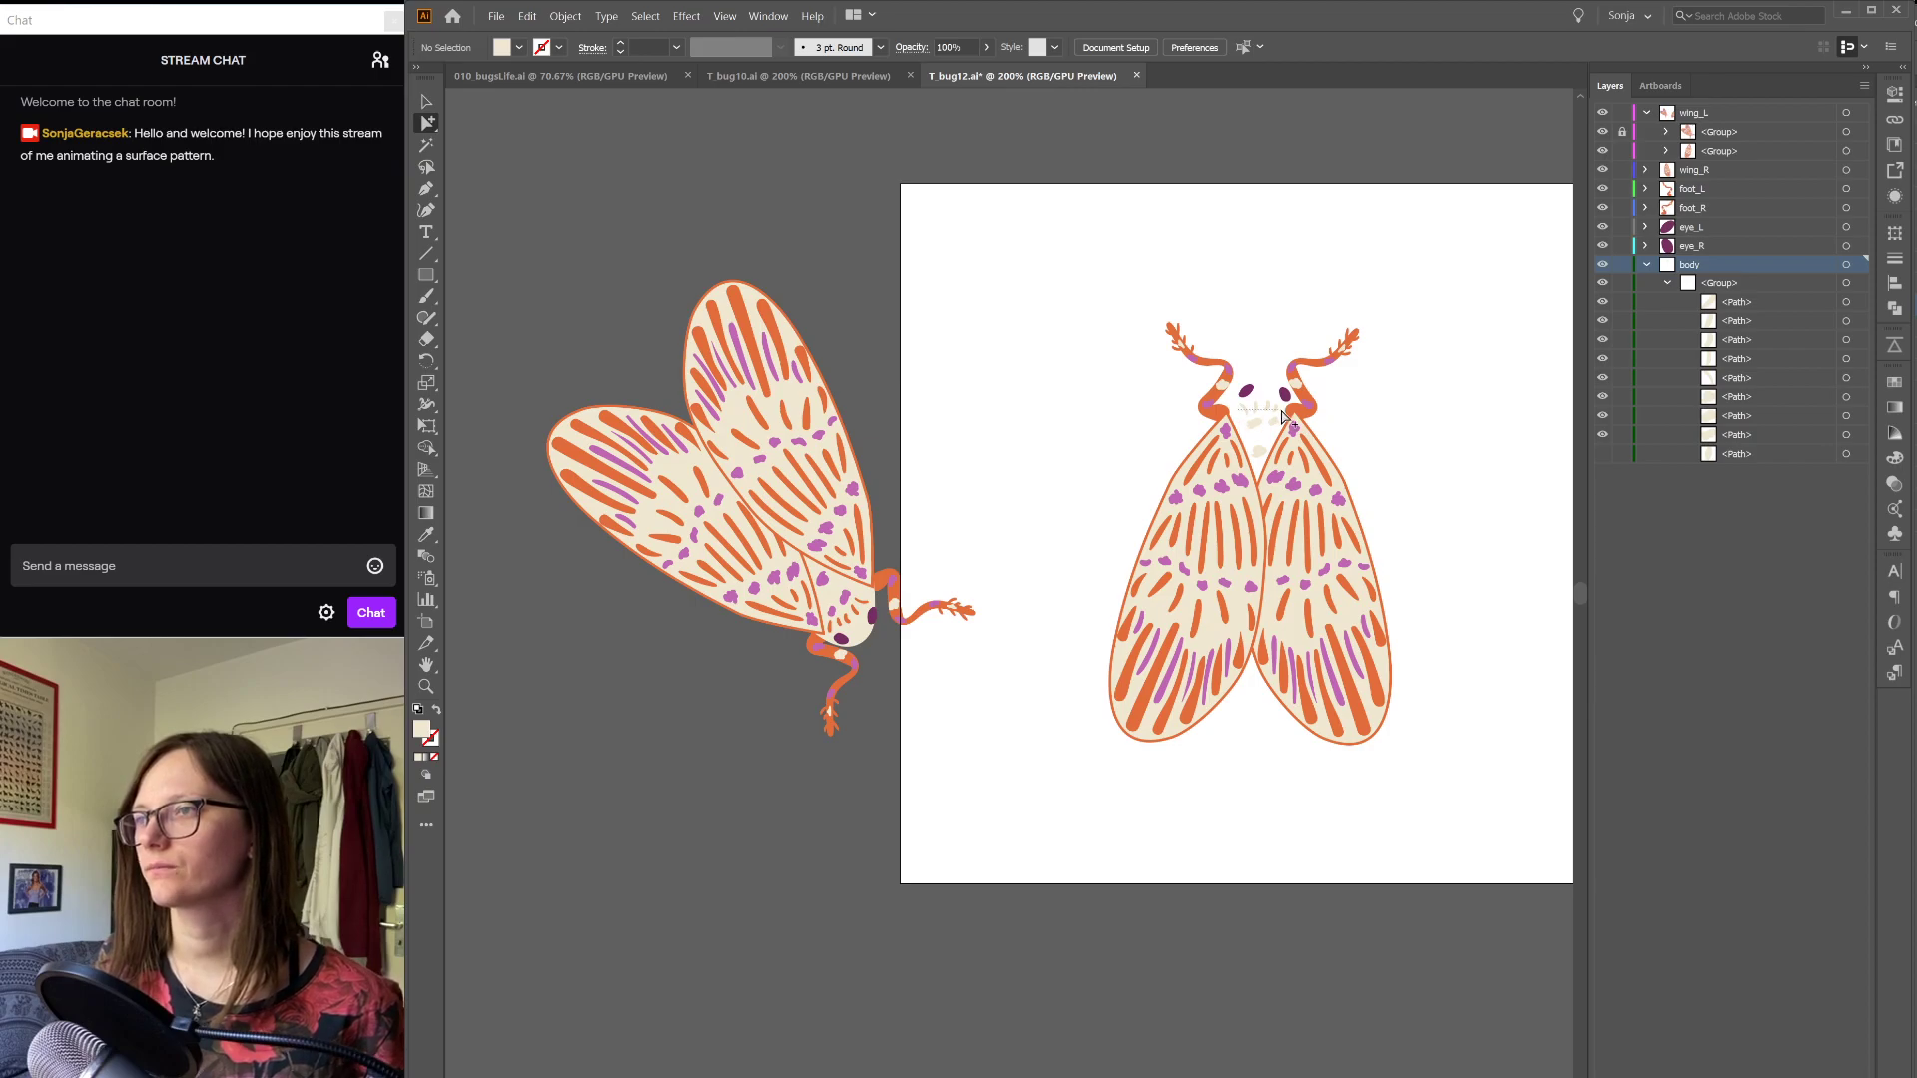
pyautogui.moveTo(1287, 421); pyautogui.dragTo(1239, 399)
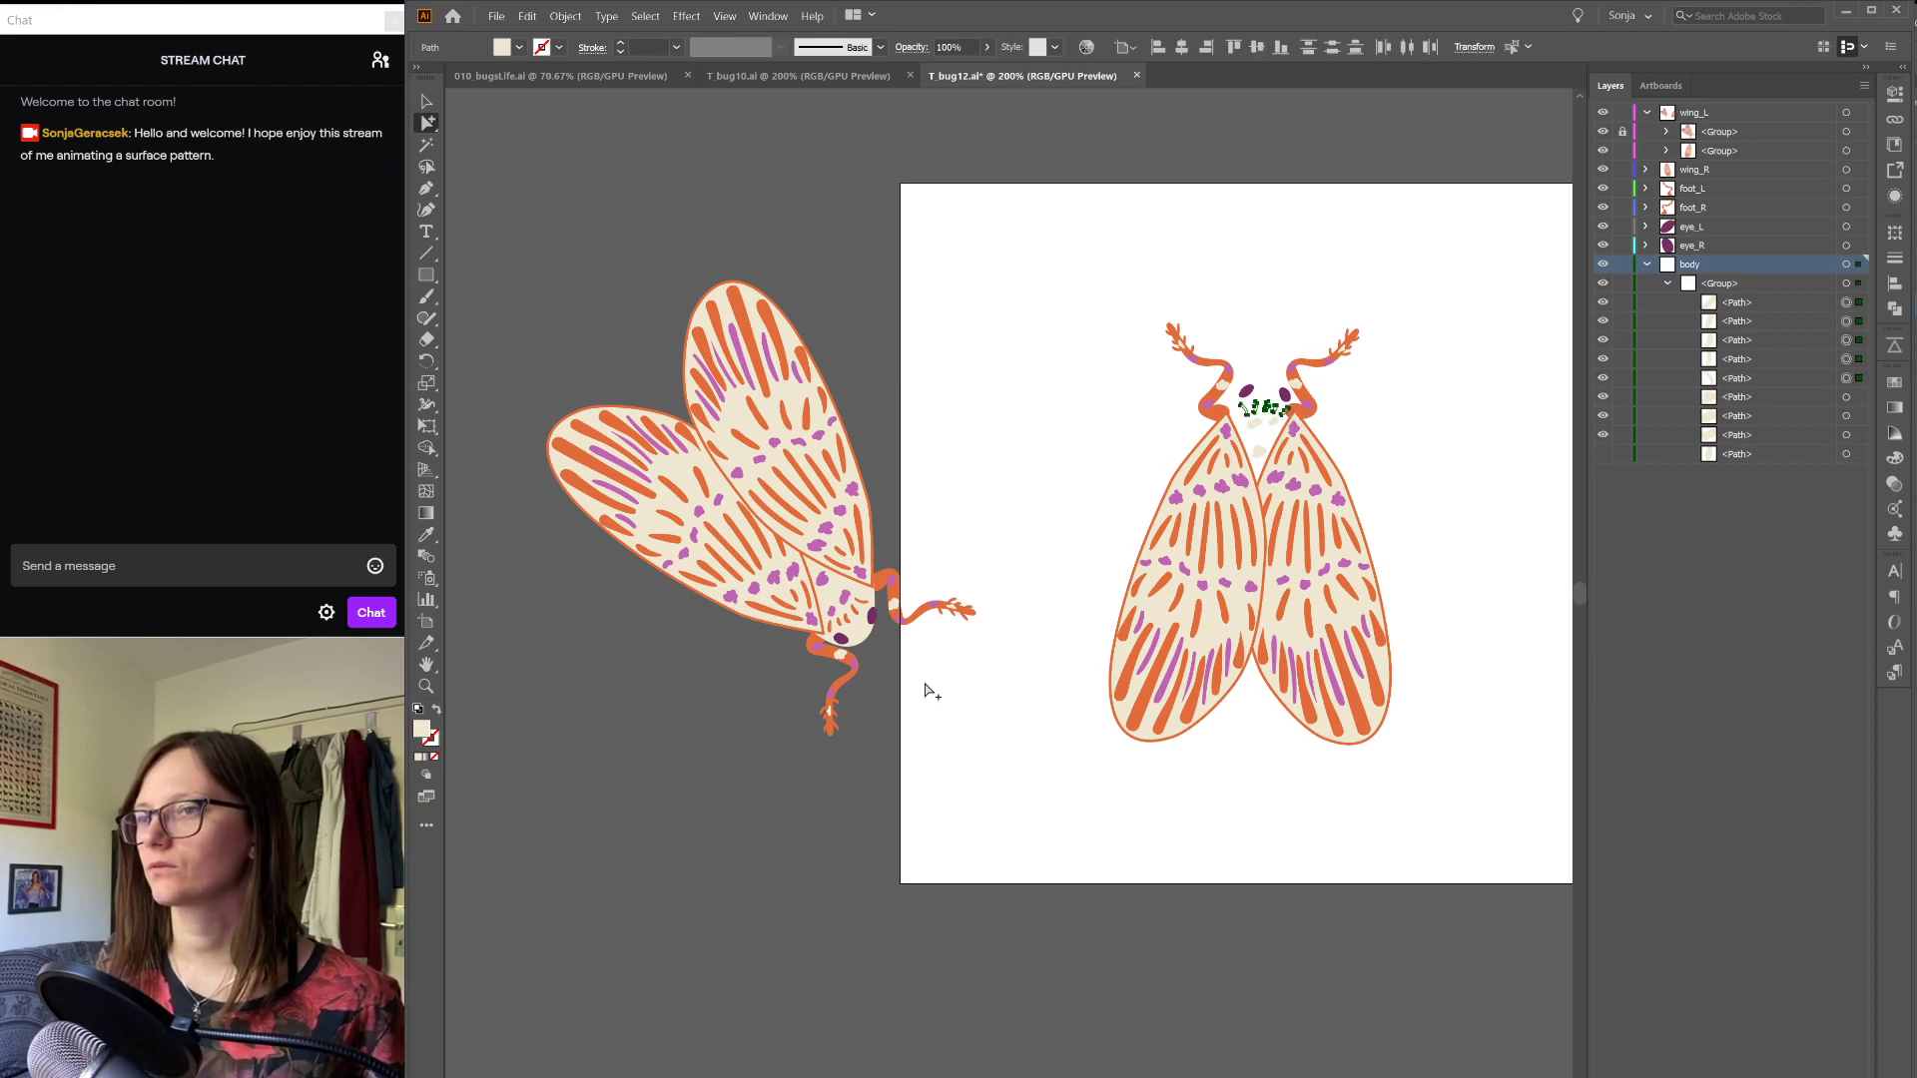
pyautogui.press('i')
pyautogui.click(1217, 412)
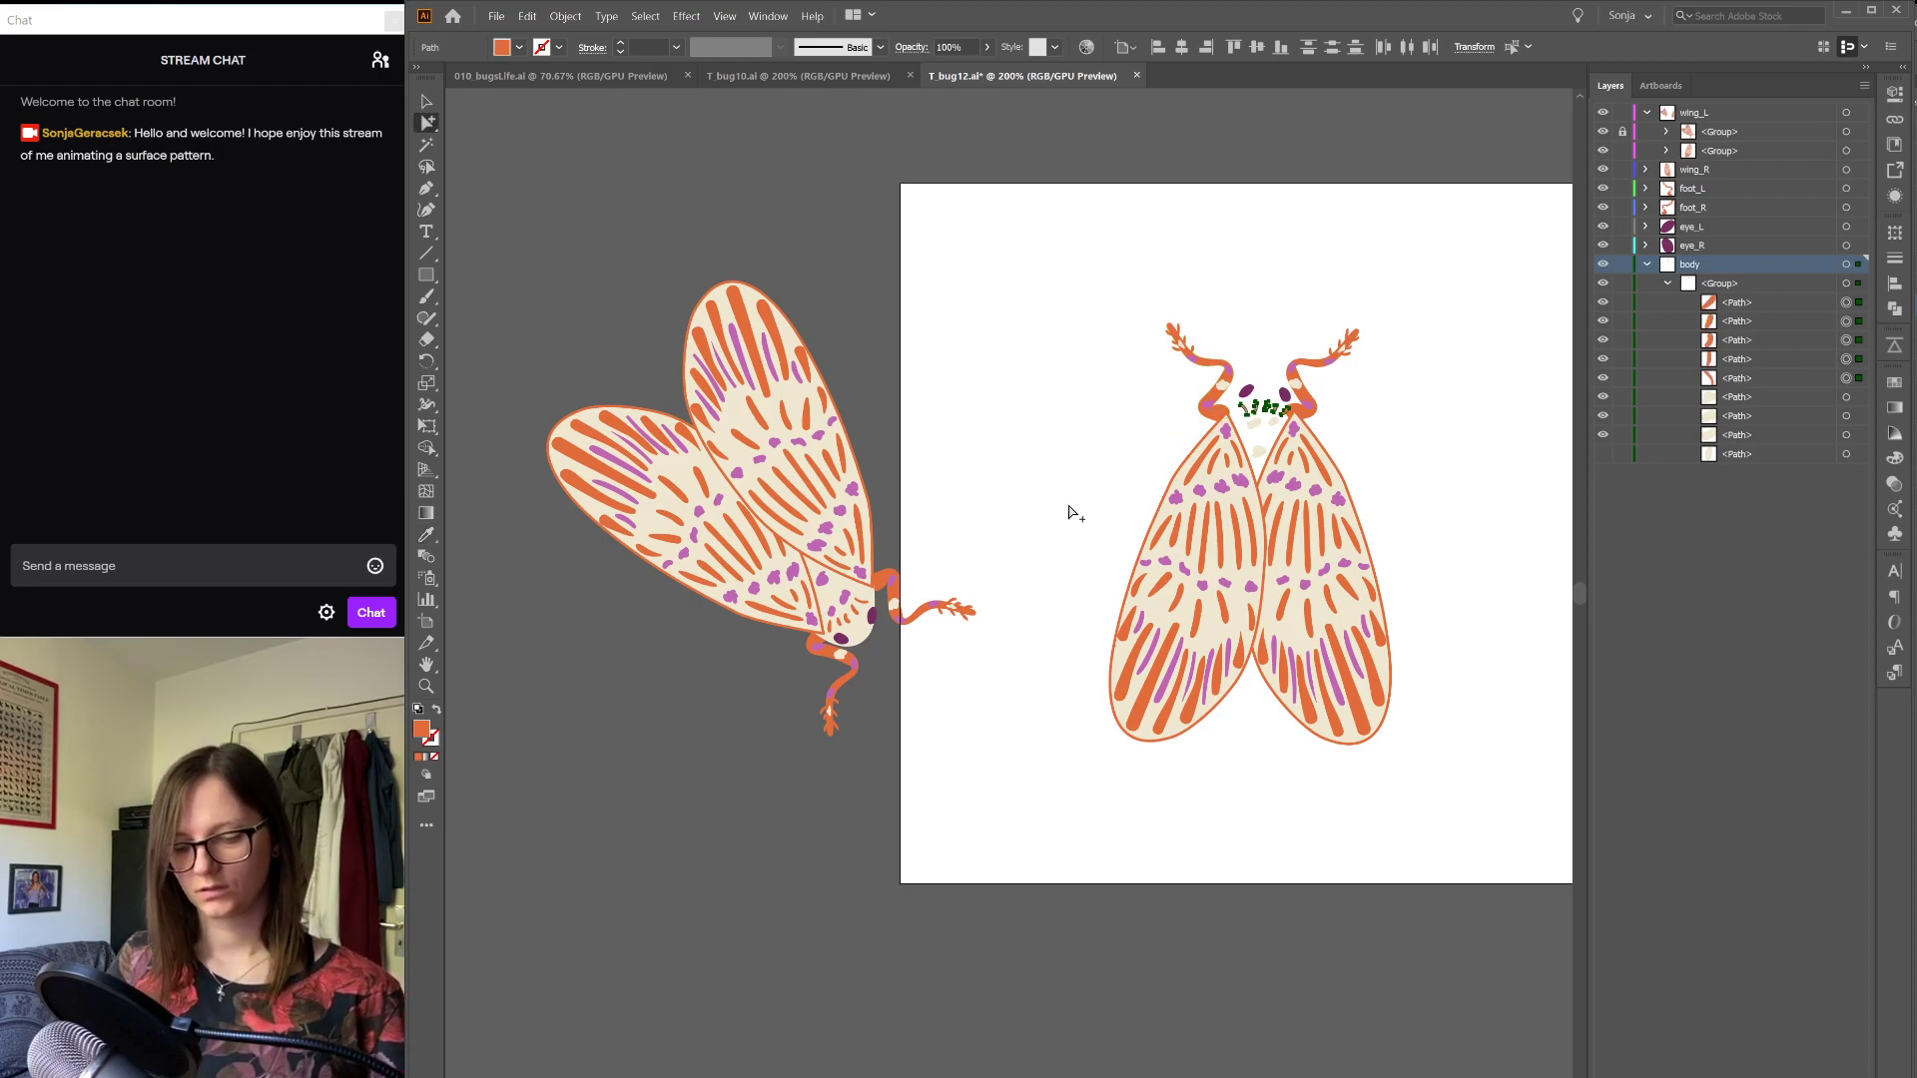
# Step: Recolour the three spots on the moth's body with the wing's pinkish purple and show the body's base shape again
pyautogui.hotkey('ctrl', 'z')
pyautogui.press('a')
pyautogui.click(1272, 425)
pyautogui.keyDown('shift'); pyautogui.click(1258, 452); pyautogui.keyUp('shift')
pyautogui.keyDown('shift'); pyautogui.click(1261, 448); pyautogui.keyUp('shift')
pyautogui.press('i')
pyautogui.click(1239, 488)
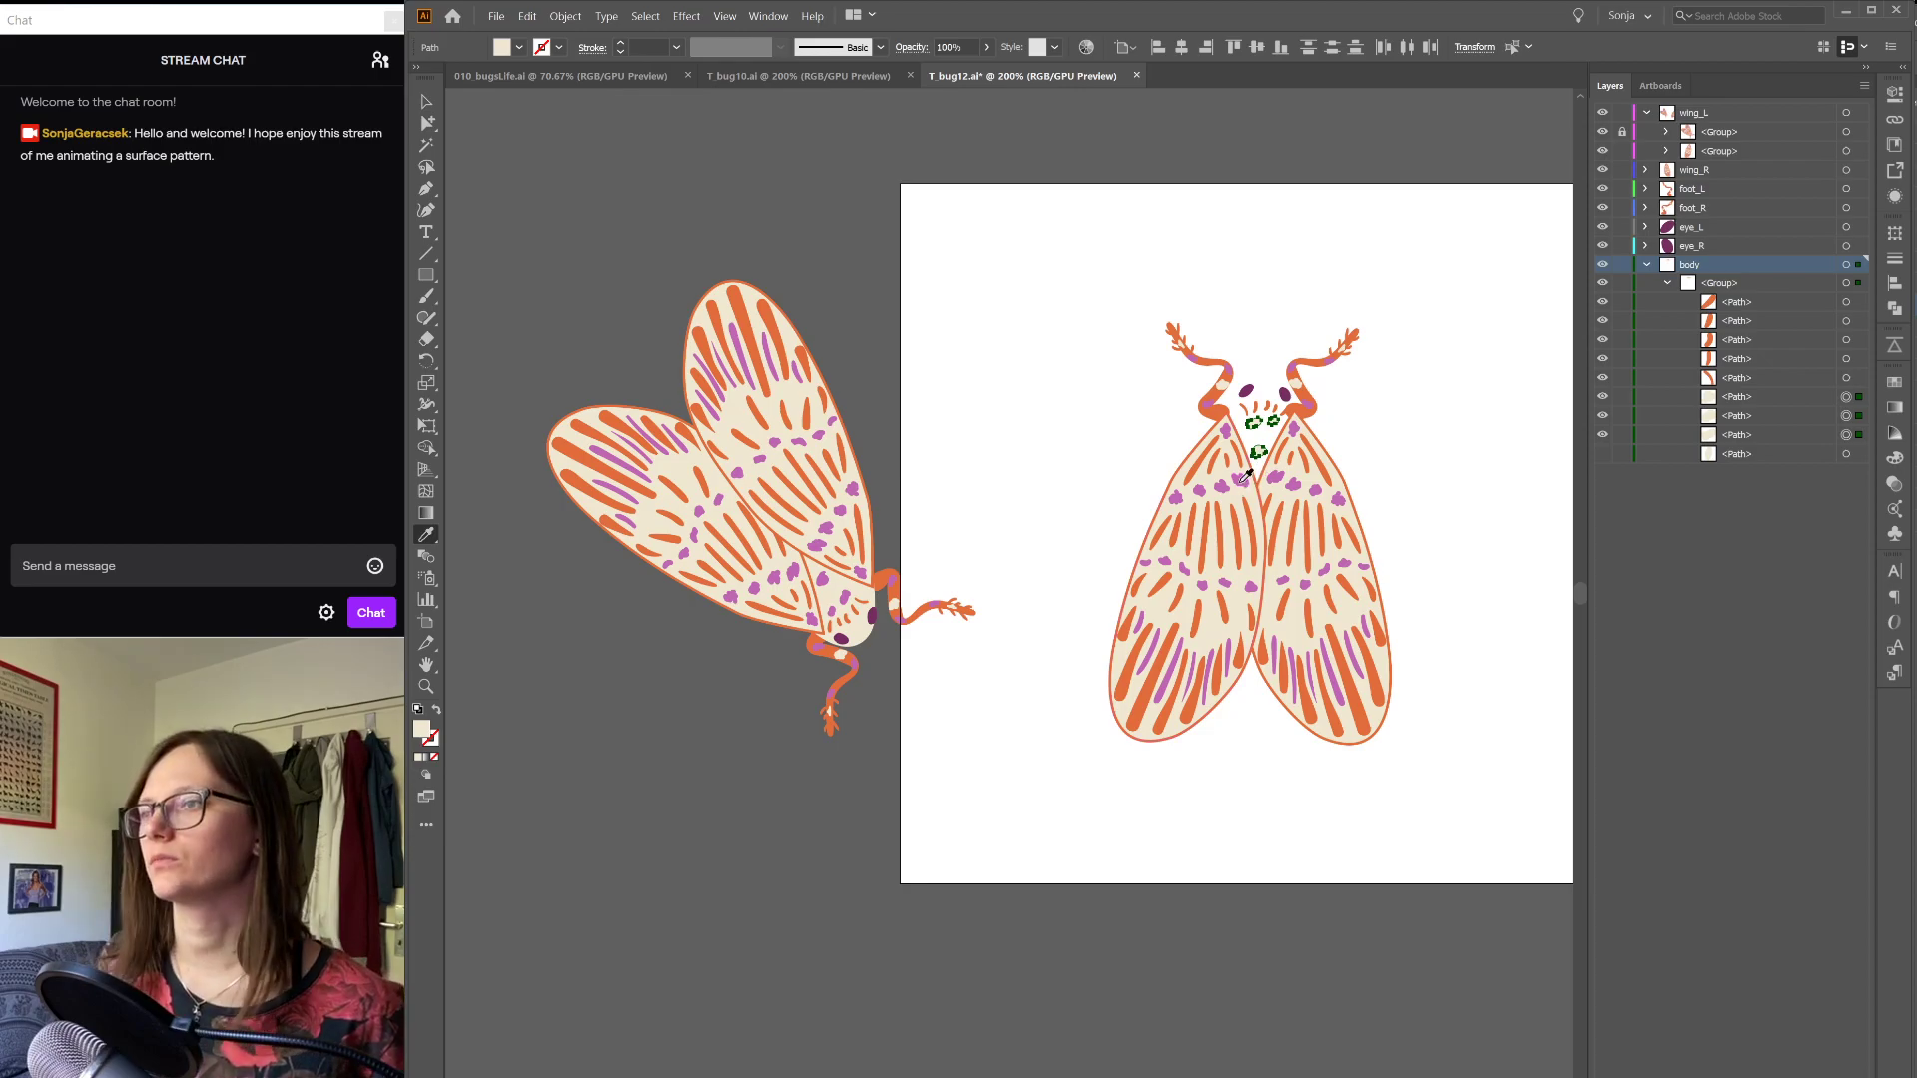
pyautogui.press('v')
pyautogui.click(1497, 431)
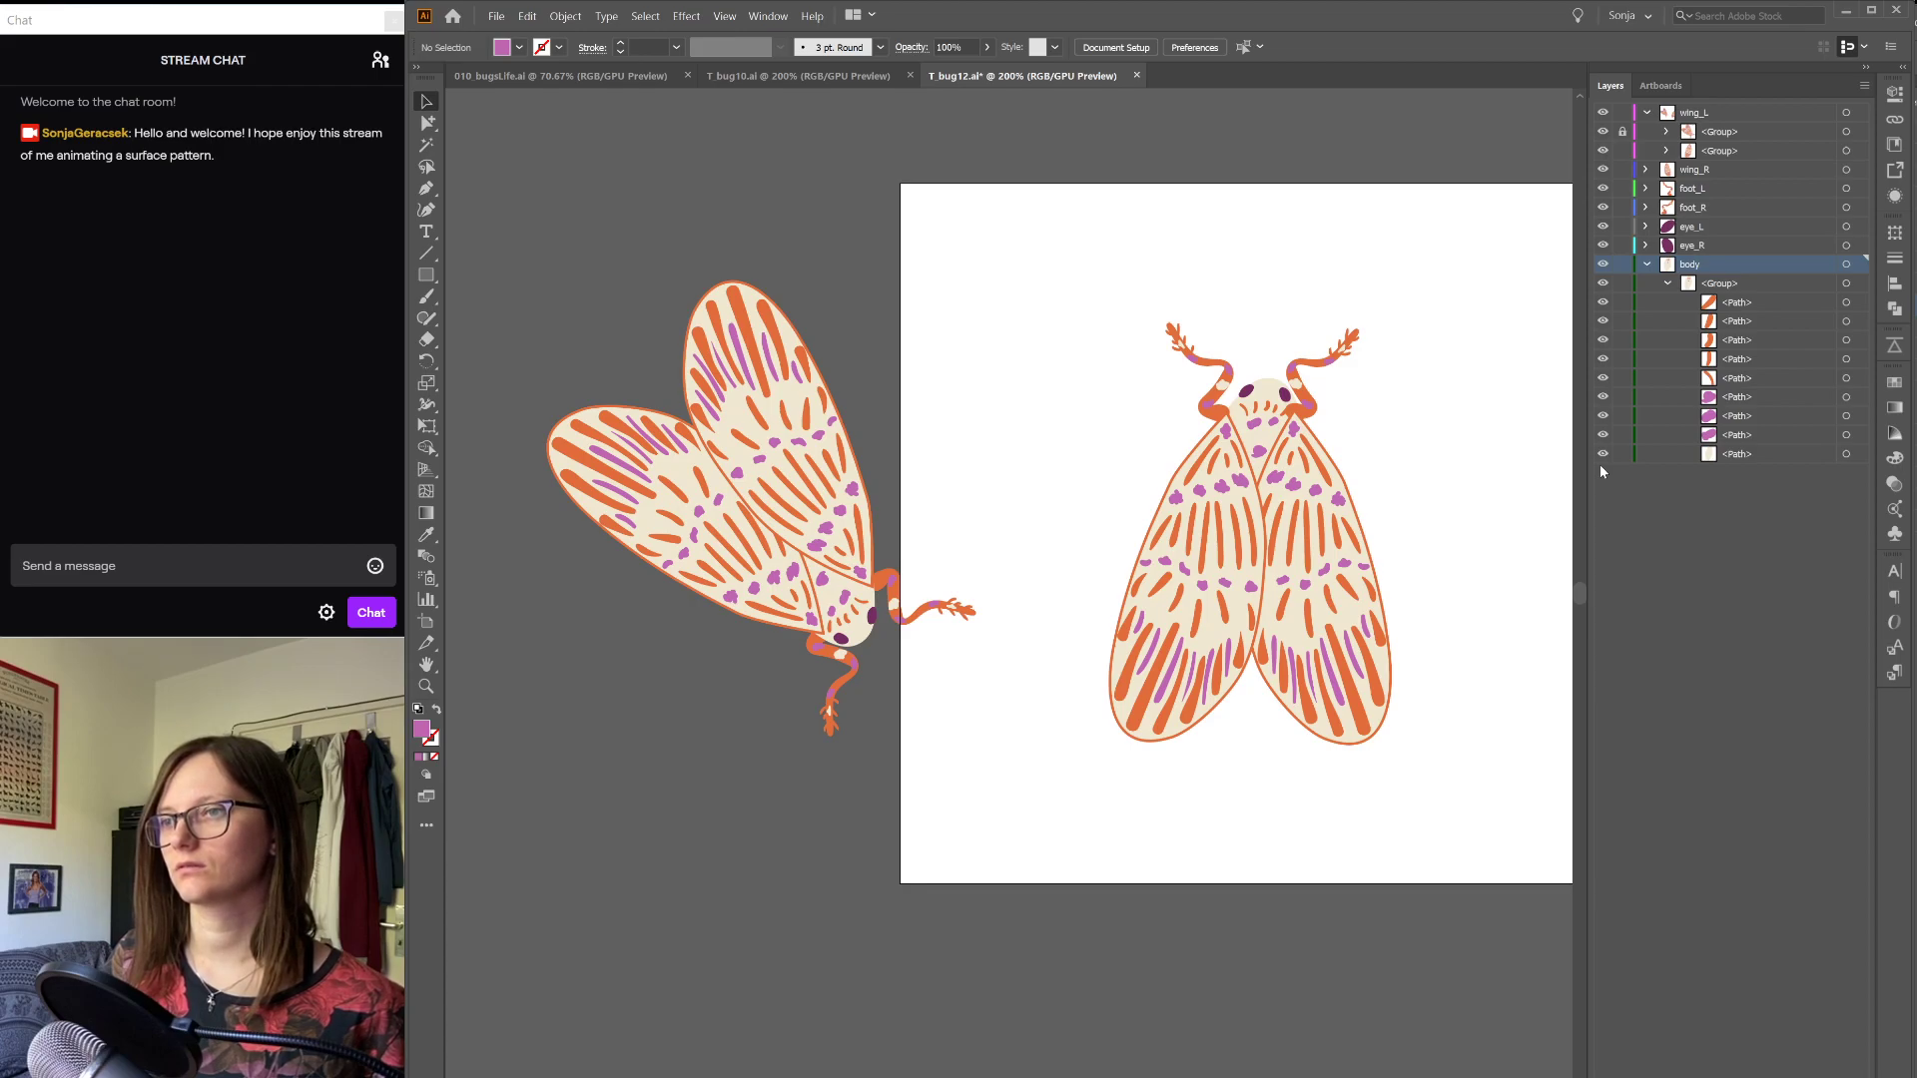
# Step: Move the body, eye_R and eye_L layers together above the foot_L and foot_R layers
pyautogui.click(1313, 421)
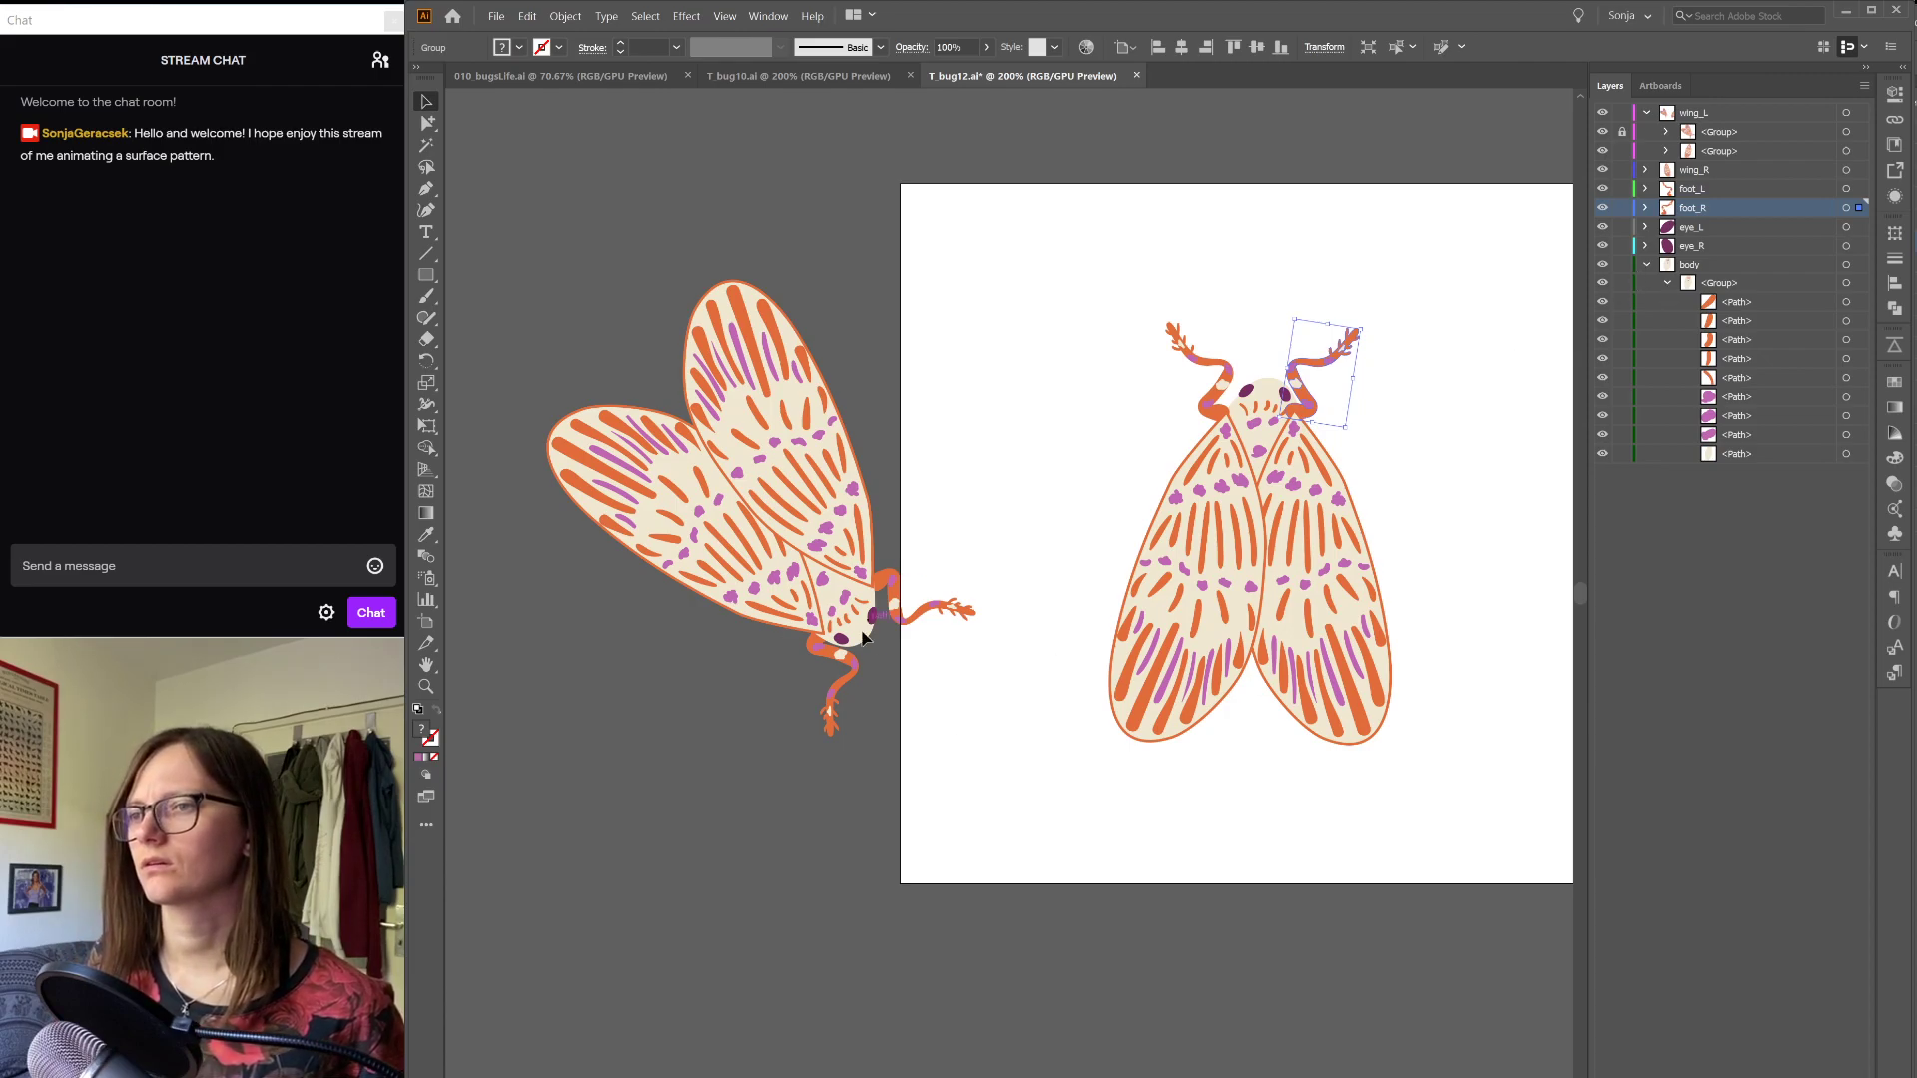
pyautogui.click(1646, 265)
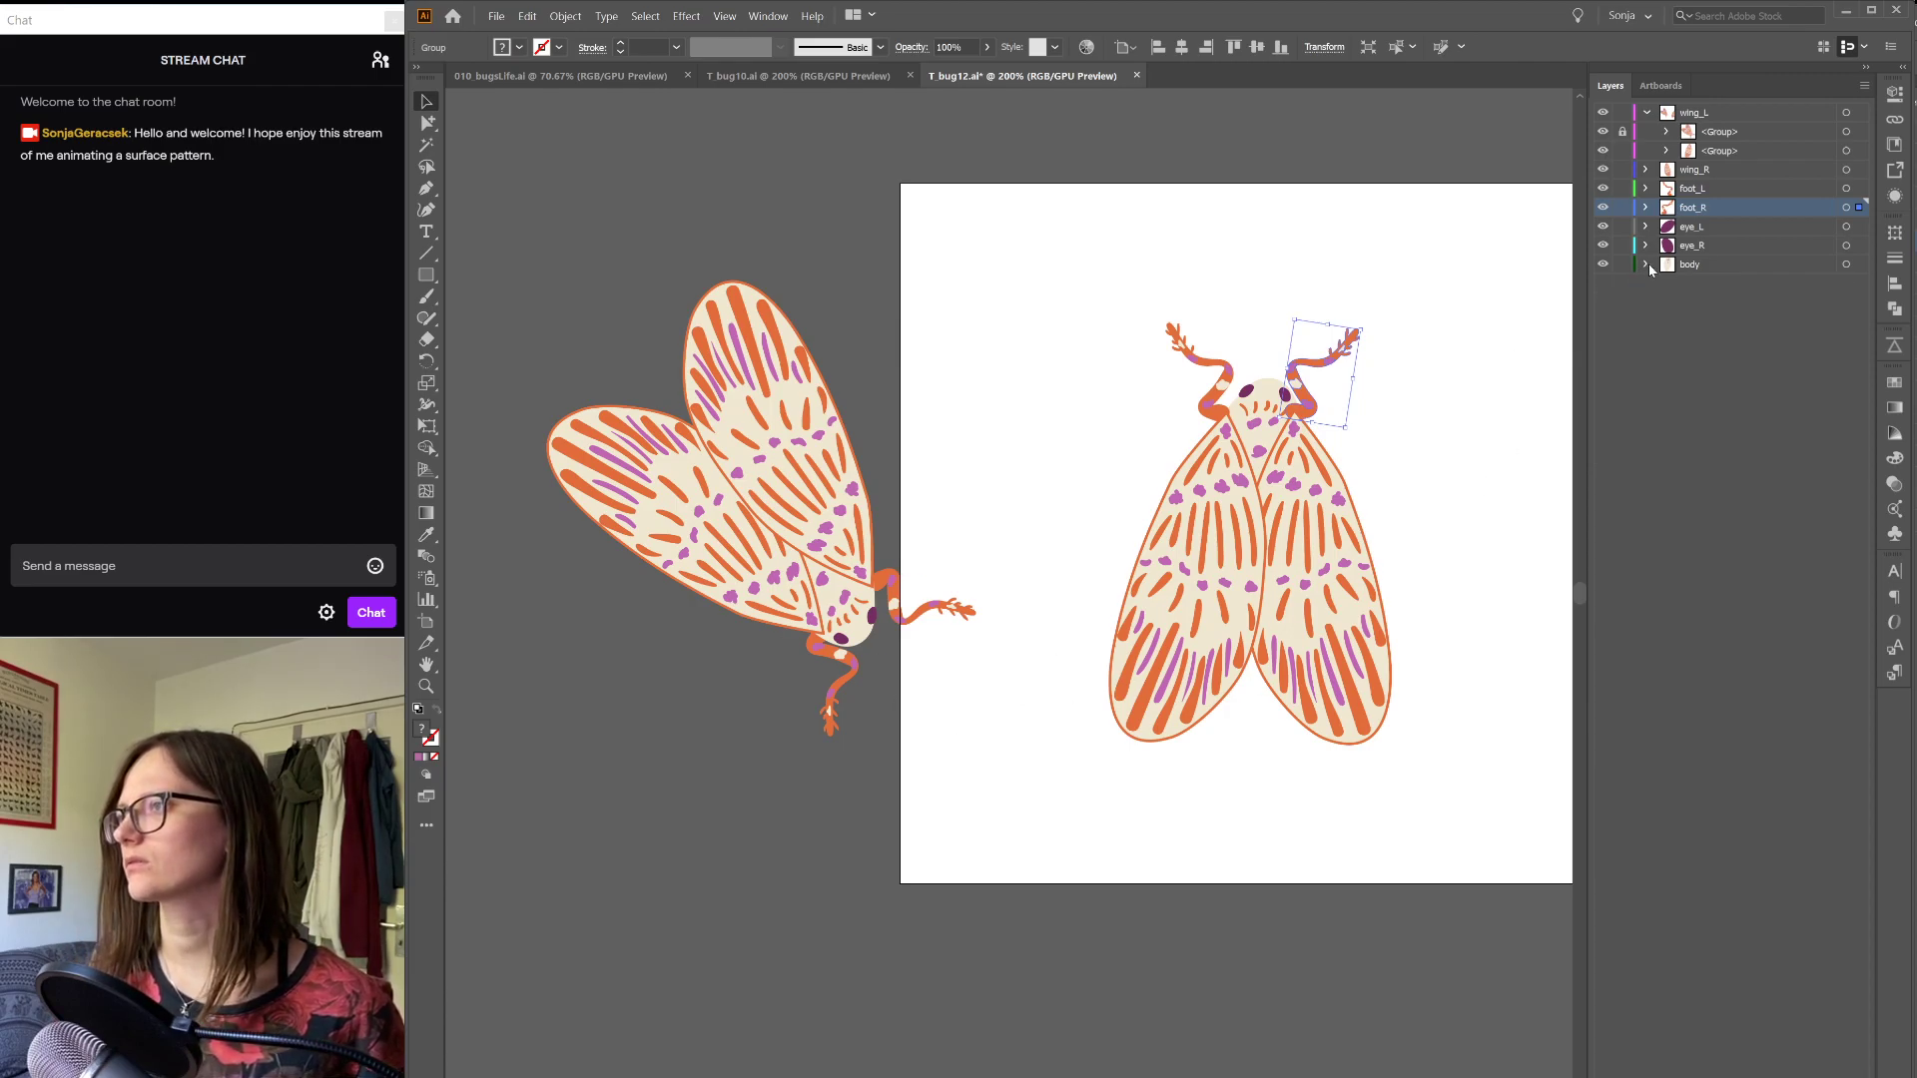
pyautogui.click(1698, 264)
pyautogui.keyDown('shift'); pyautogui.click(1701, 246); pyautogui.keyUp('shift')
pyautogui.keyDown('shift'); pyautogui.click(1704, 229); pyautogui.keyUp('shift')
pyautogui.moveTo(1704, 228); pyautogui.dragTo(1708, 178)
pyautogui.click(1481, 435)
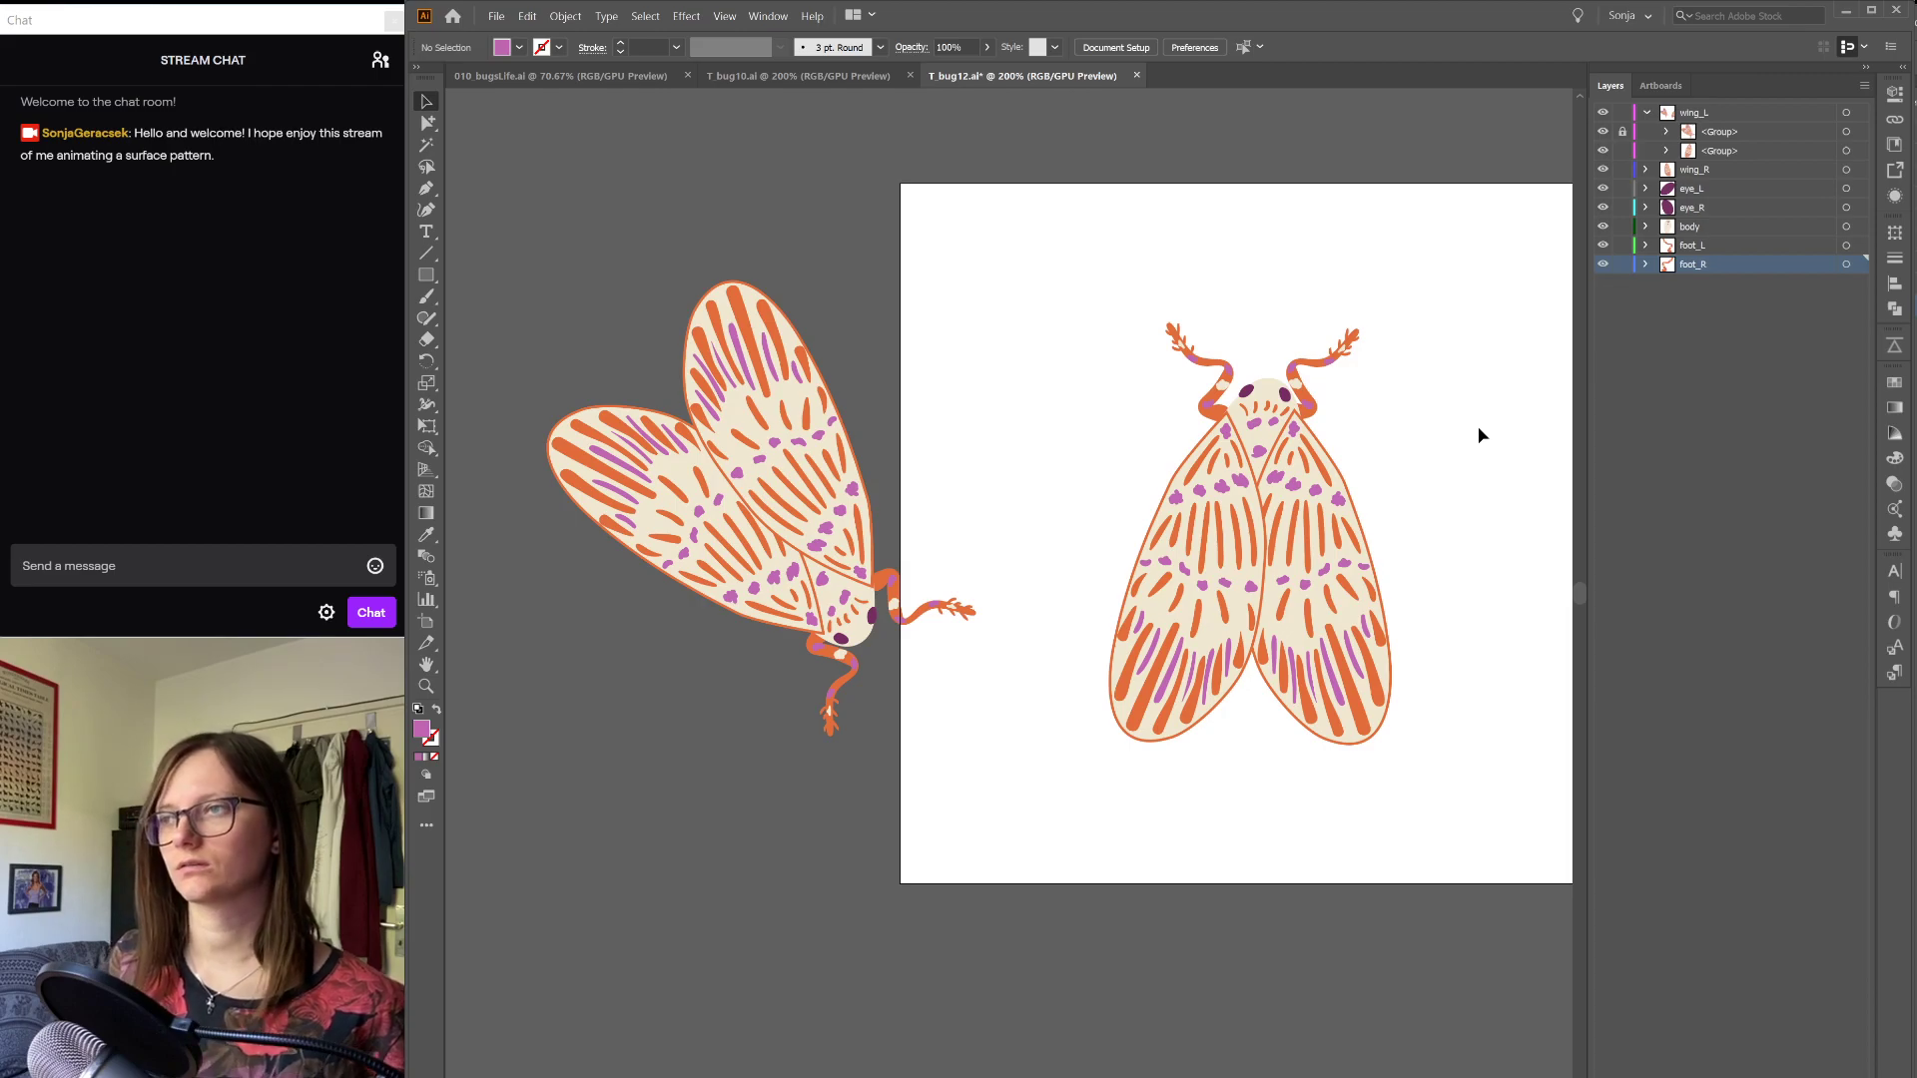
# Step: Unlock and delete the reference moth group in the wing_L layer, and save T_bug12.ai
pyautogui.click(1623, 131)
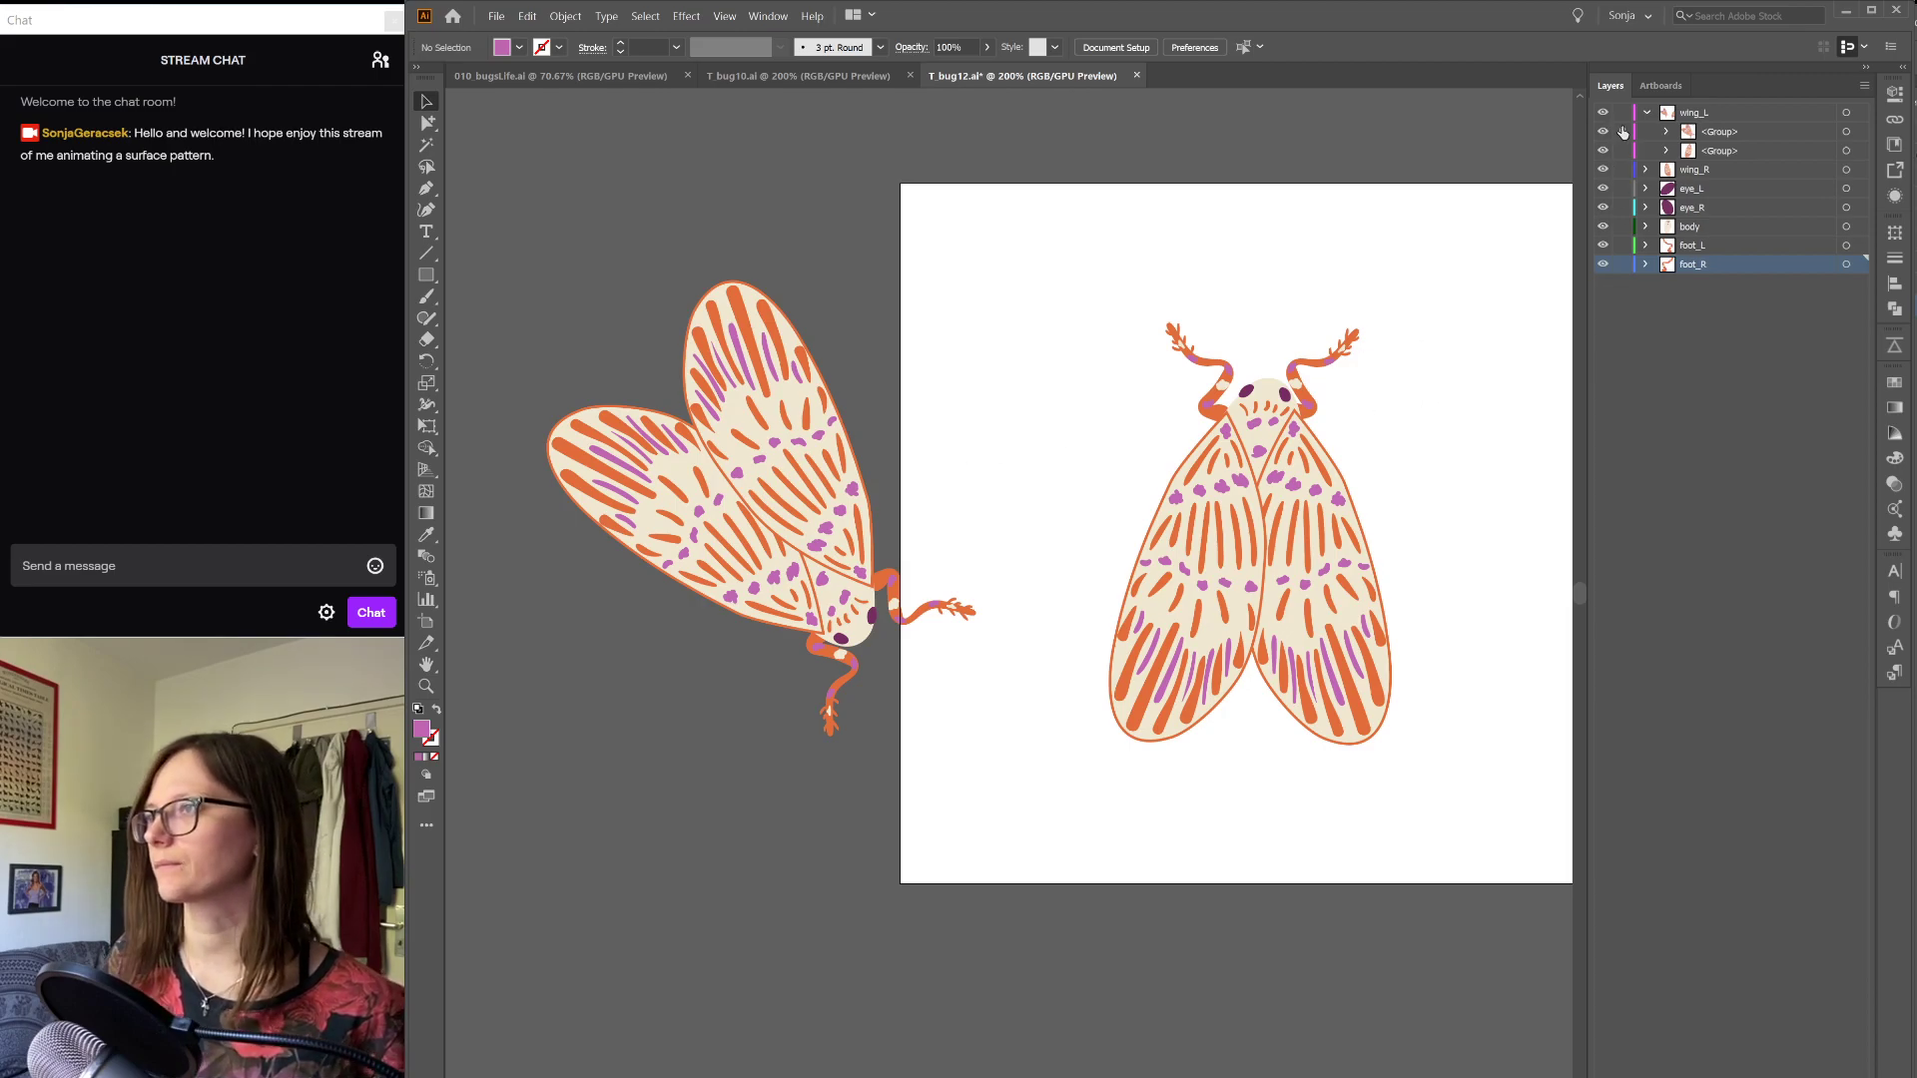
pyautogui.click(1846, 131)
pyautogui.press('Delete')
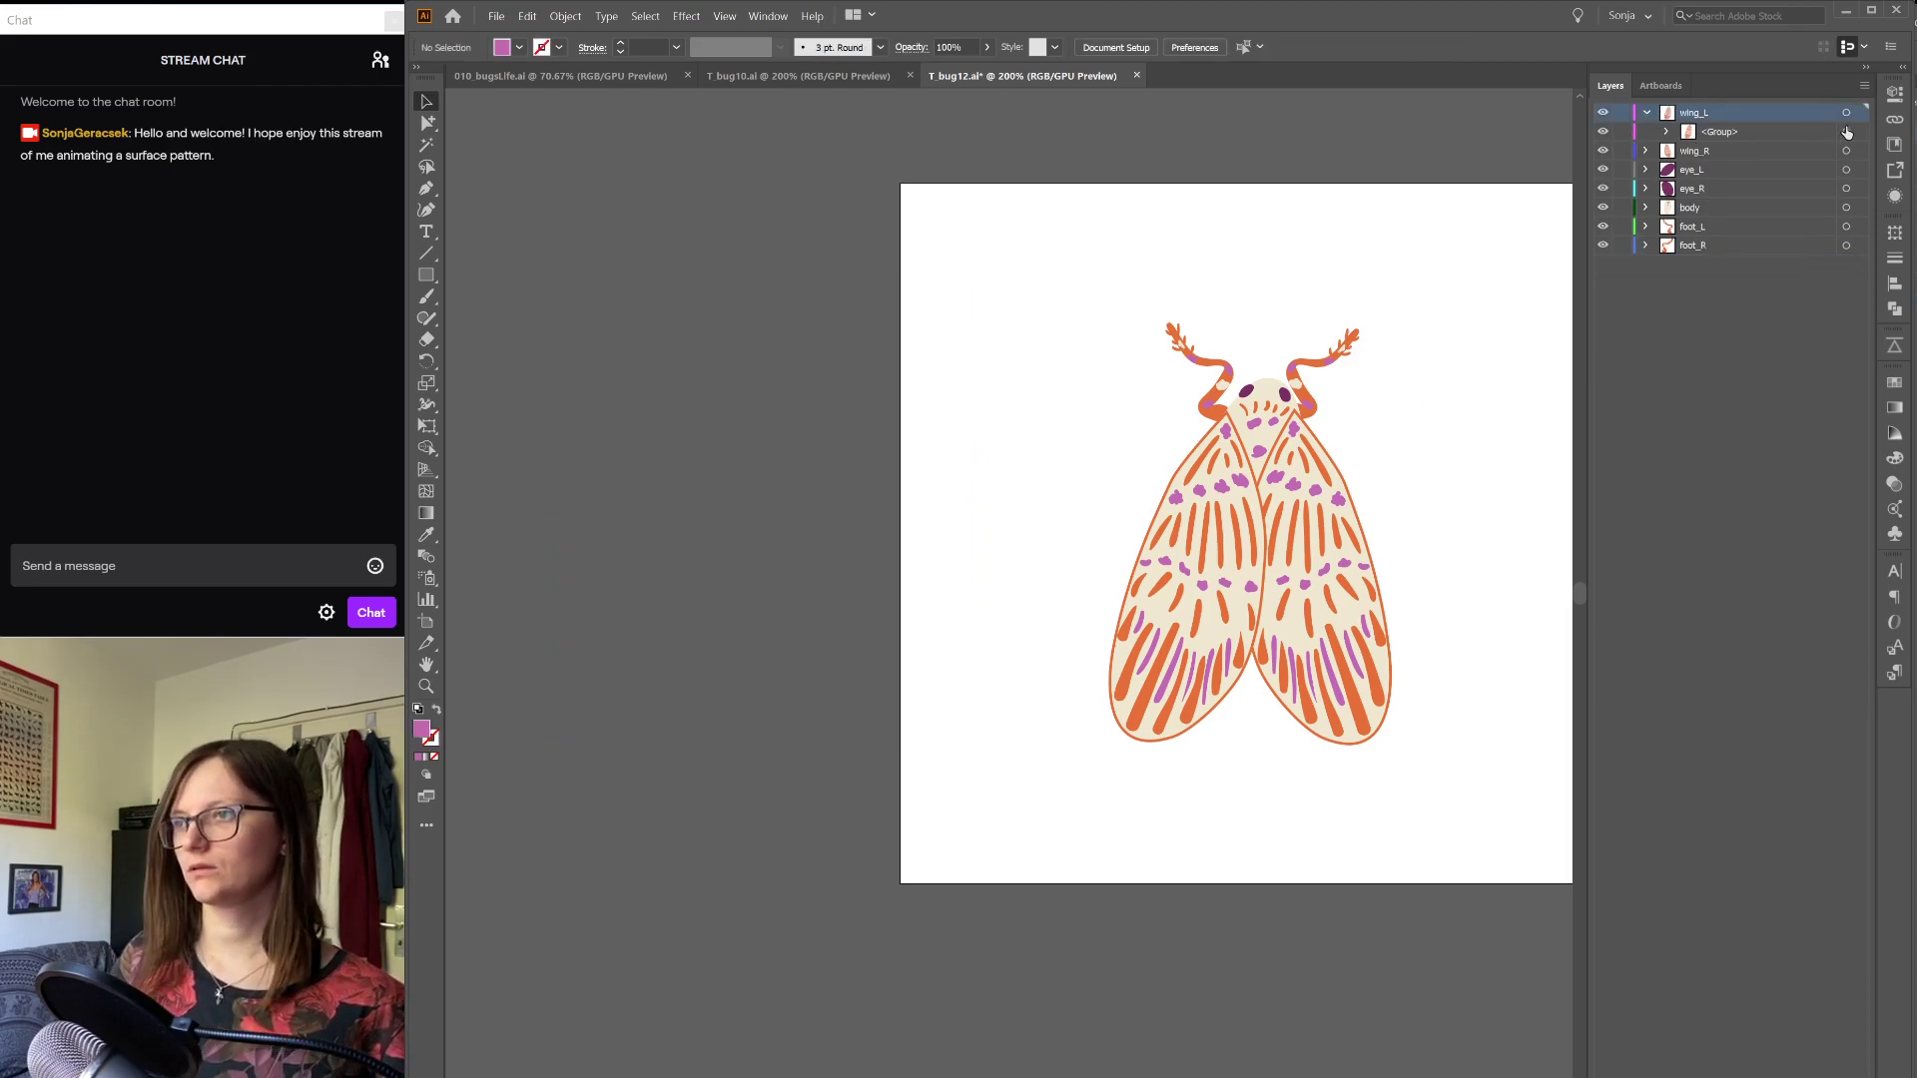
pyautogui.hotkey('ctrl', 's')
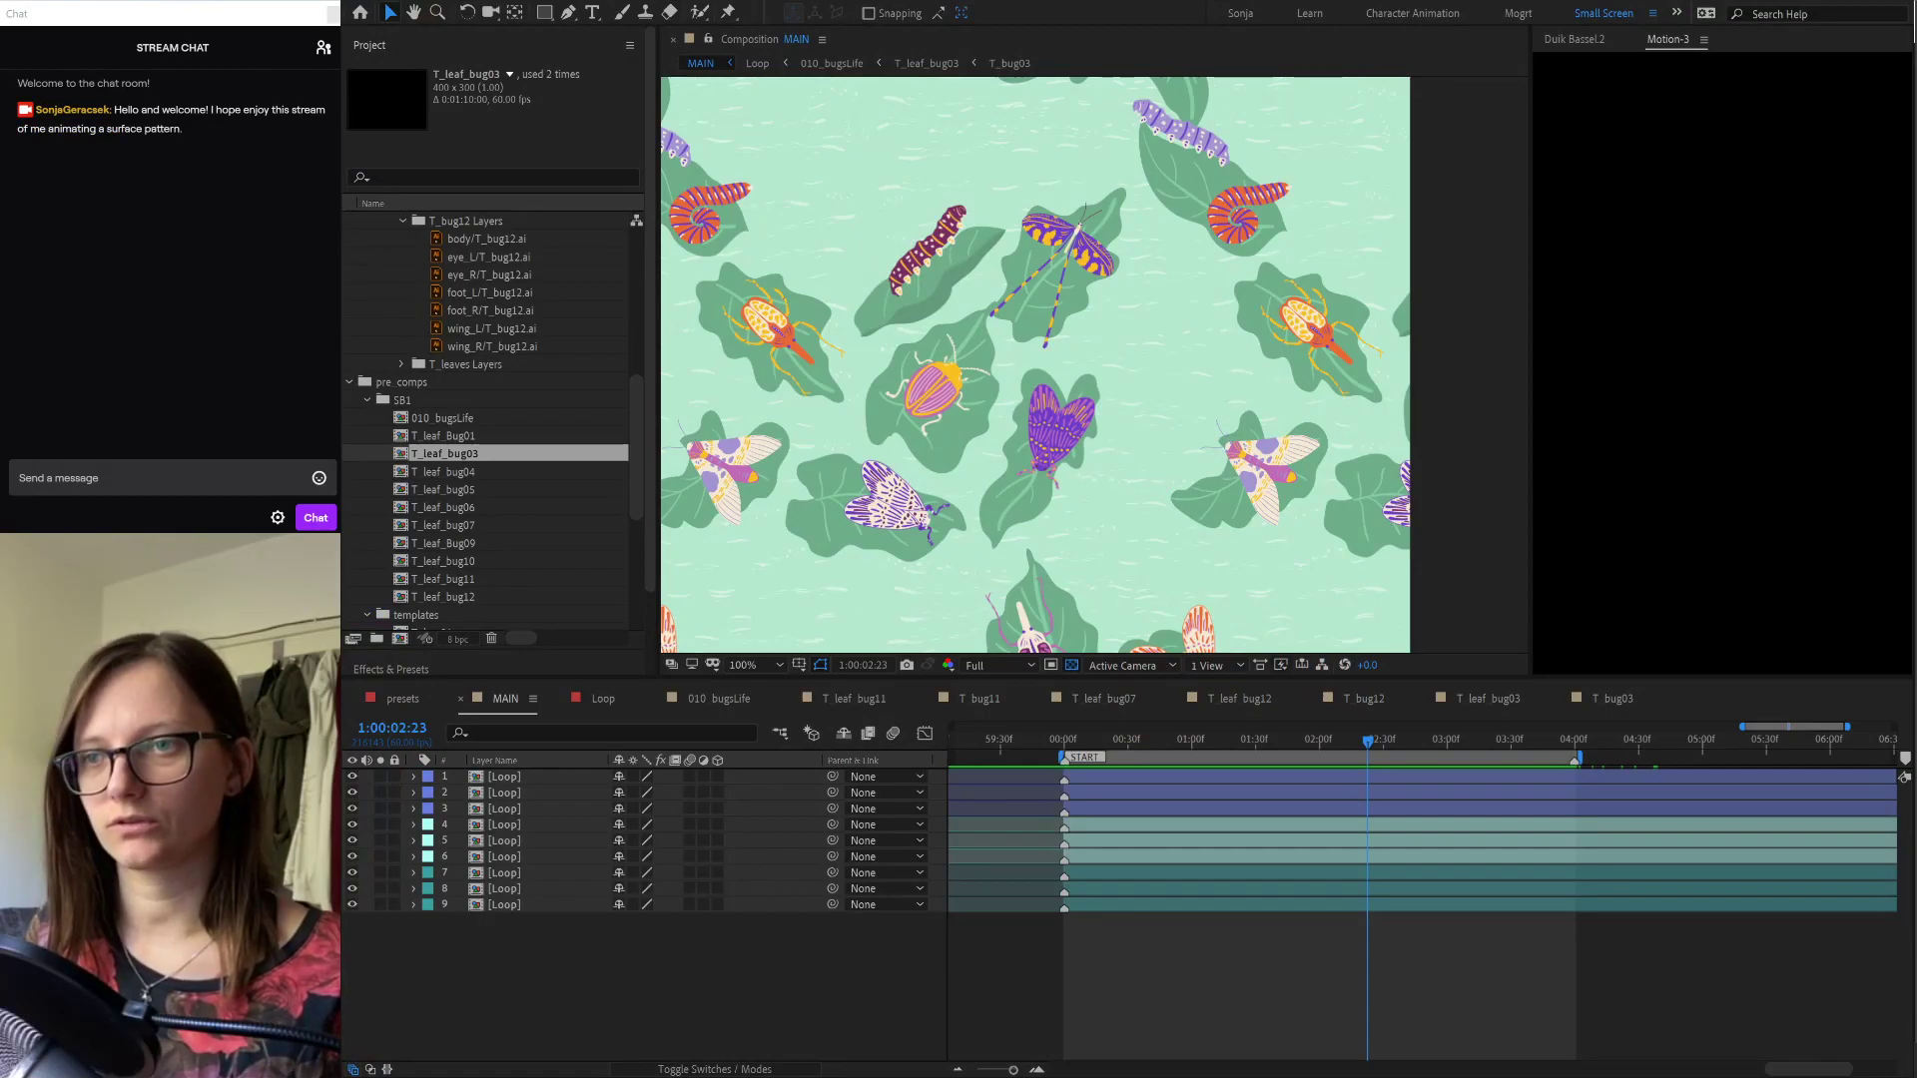
# Step: Switch to After Effects and preview the MAIN composition's bug pattern animation in an enlarged view
pyautogui.click(1118, 956)
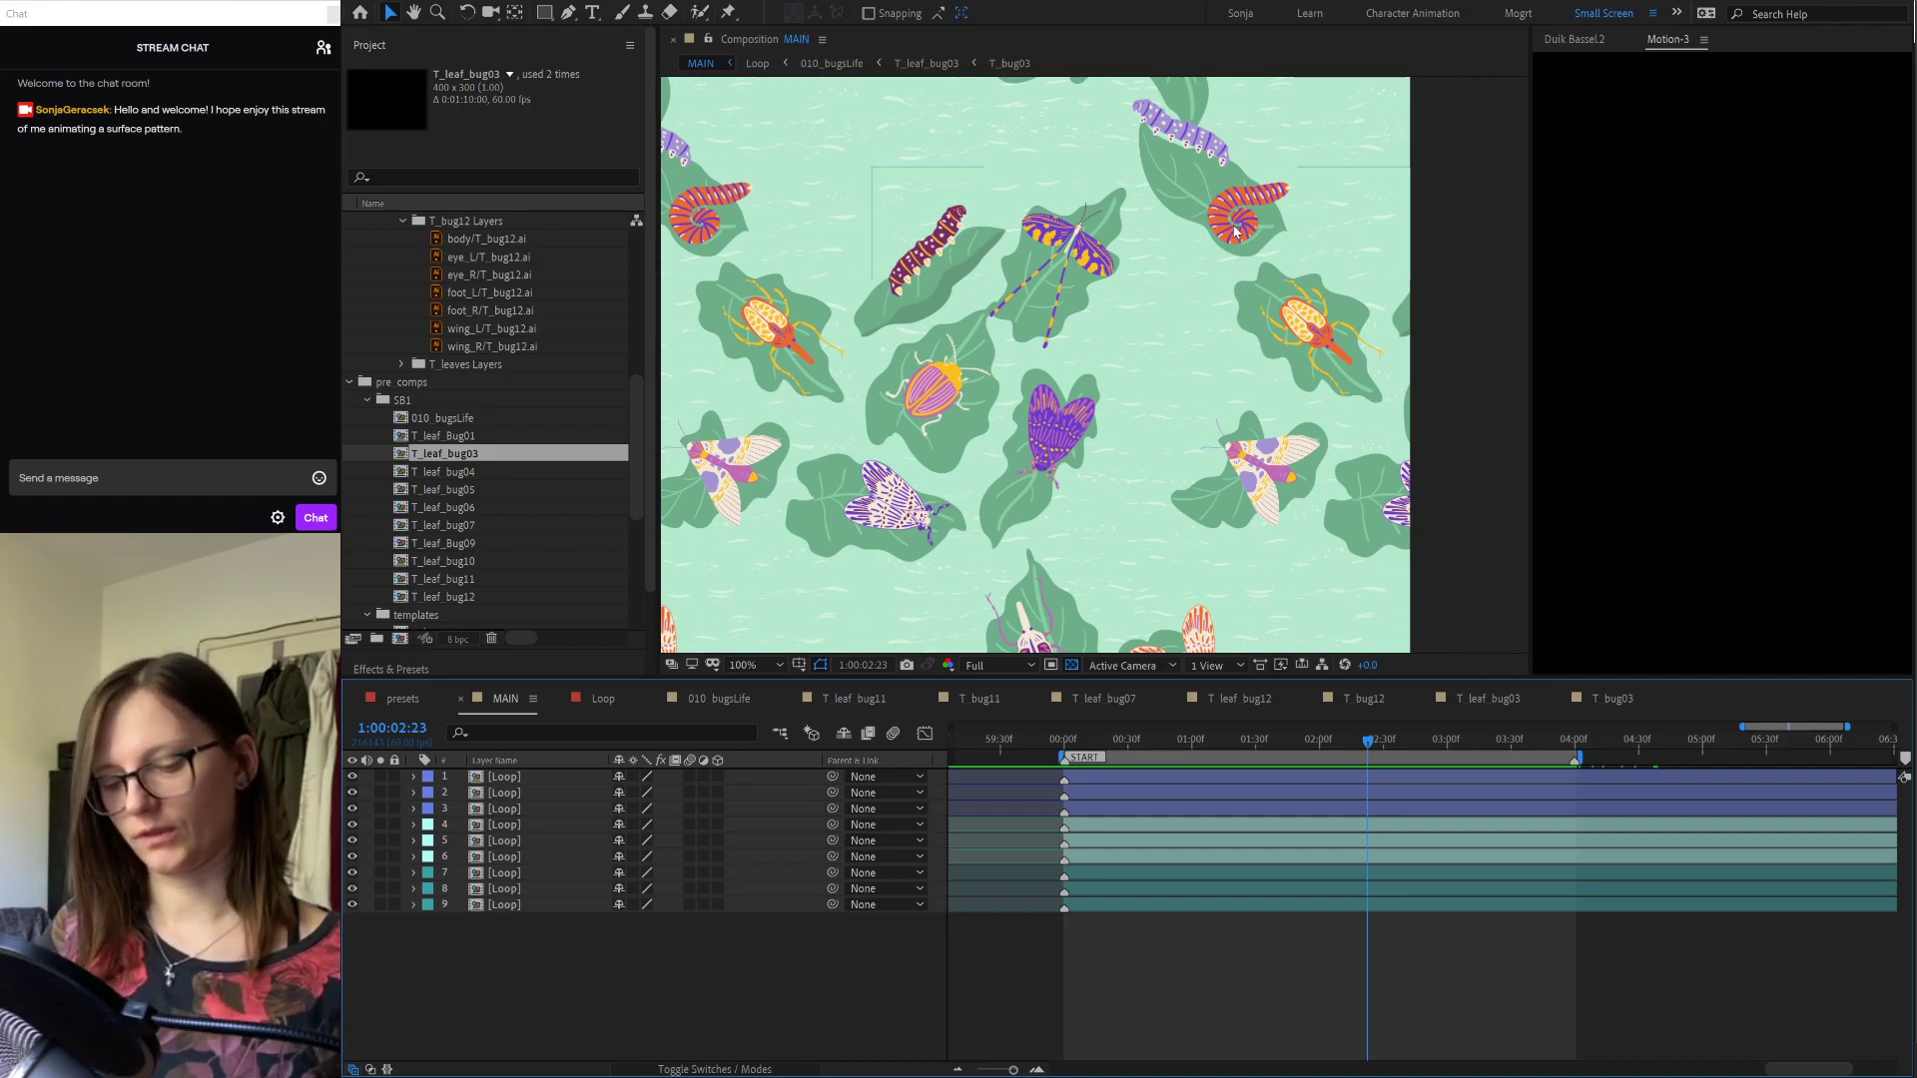
pyautogui.press('`')
pyautogui.press('space')
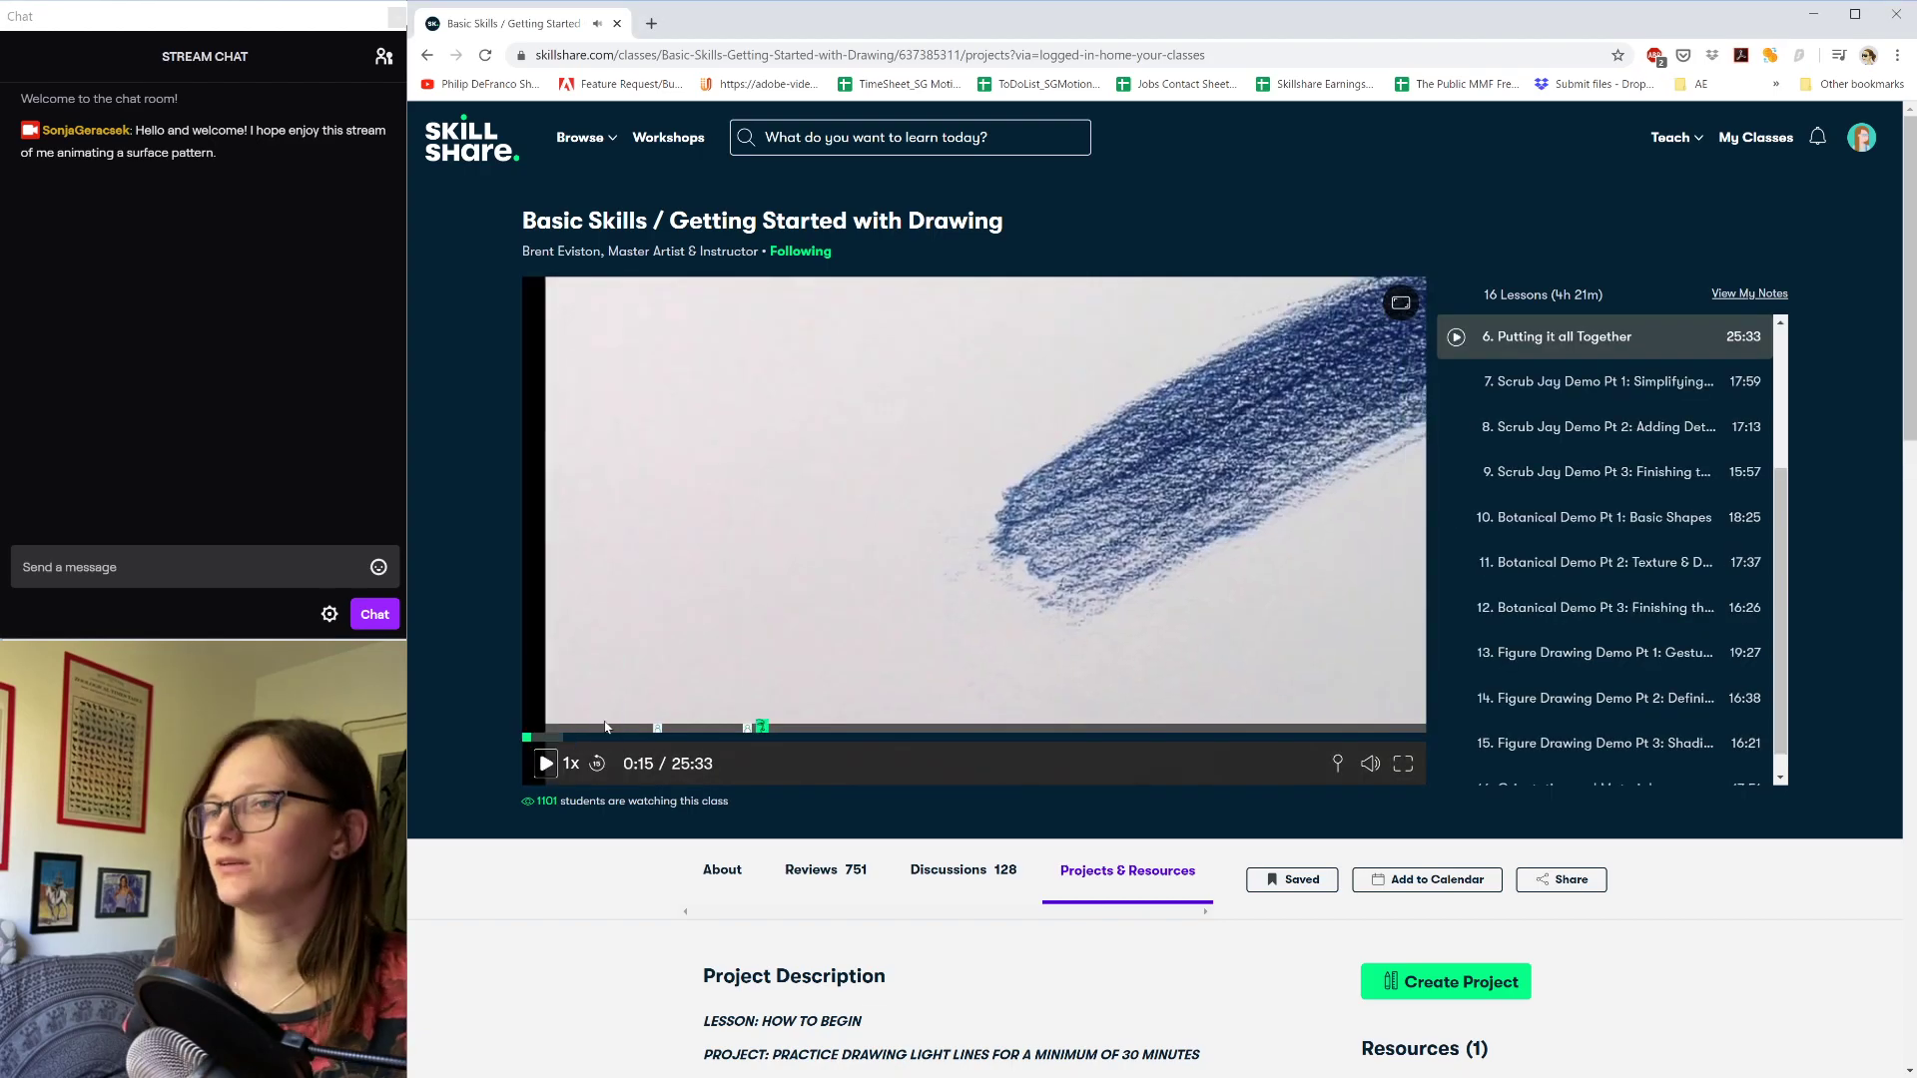
# Step: View the About description of the Basic Skills drawing class on Skillshare in the browser, and play and pause lesson 1, Introduction to Basic Skills
pyautogui.click(544, 764)
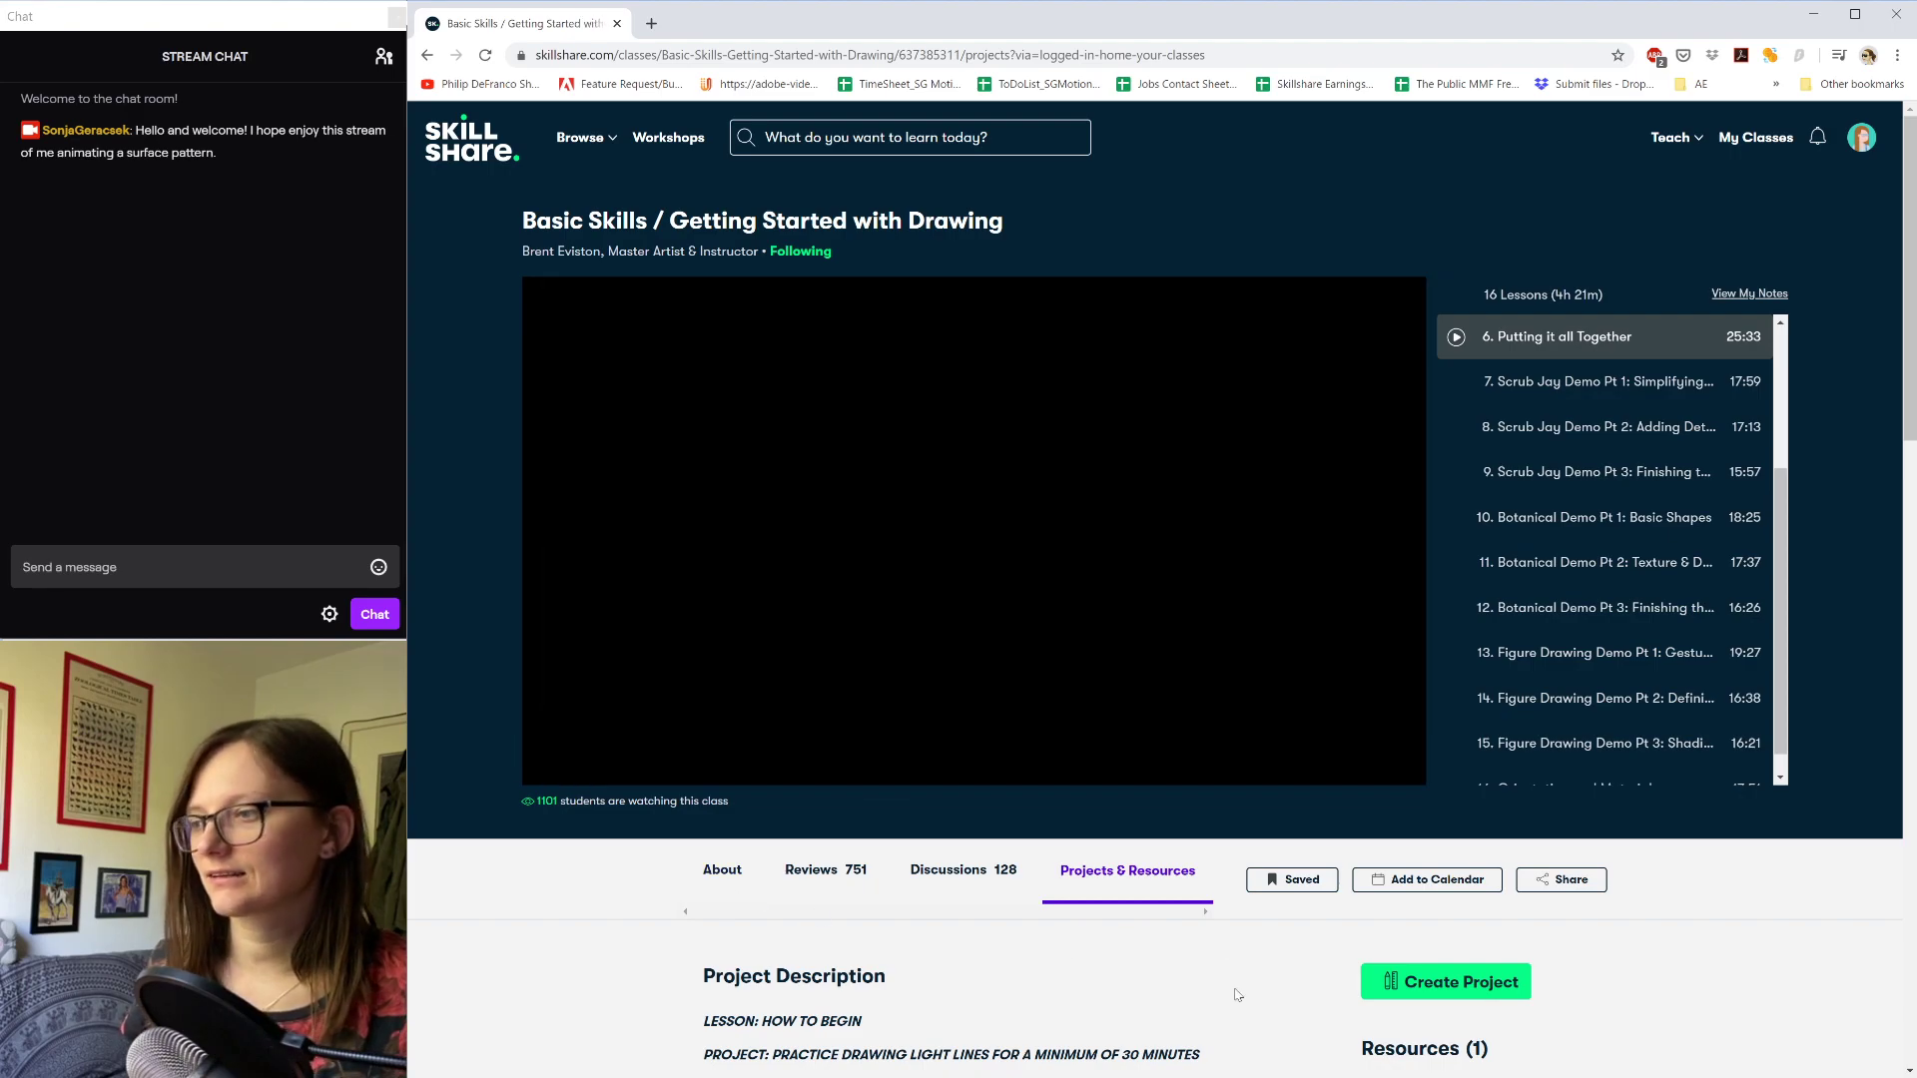
pyautogui.scroll(-3, 1228, 948)
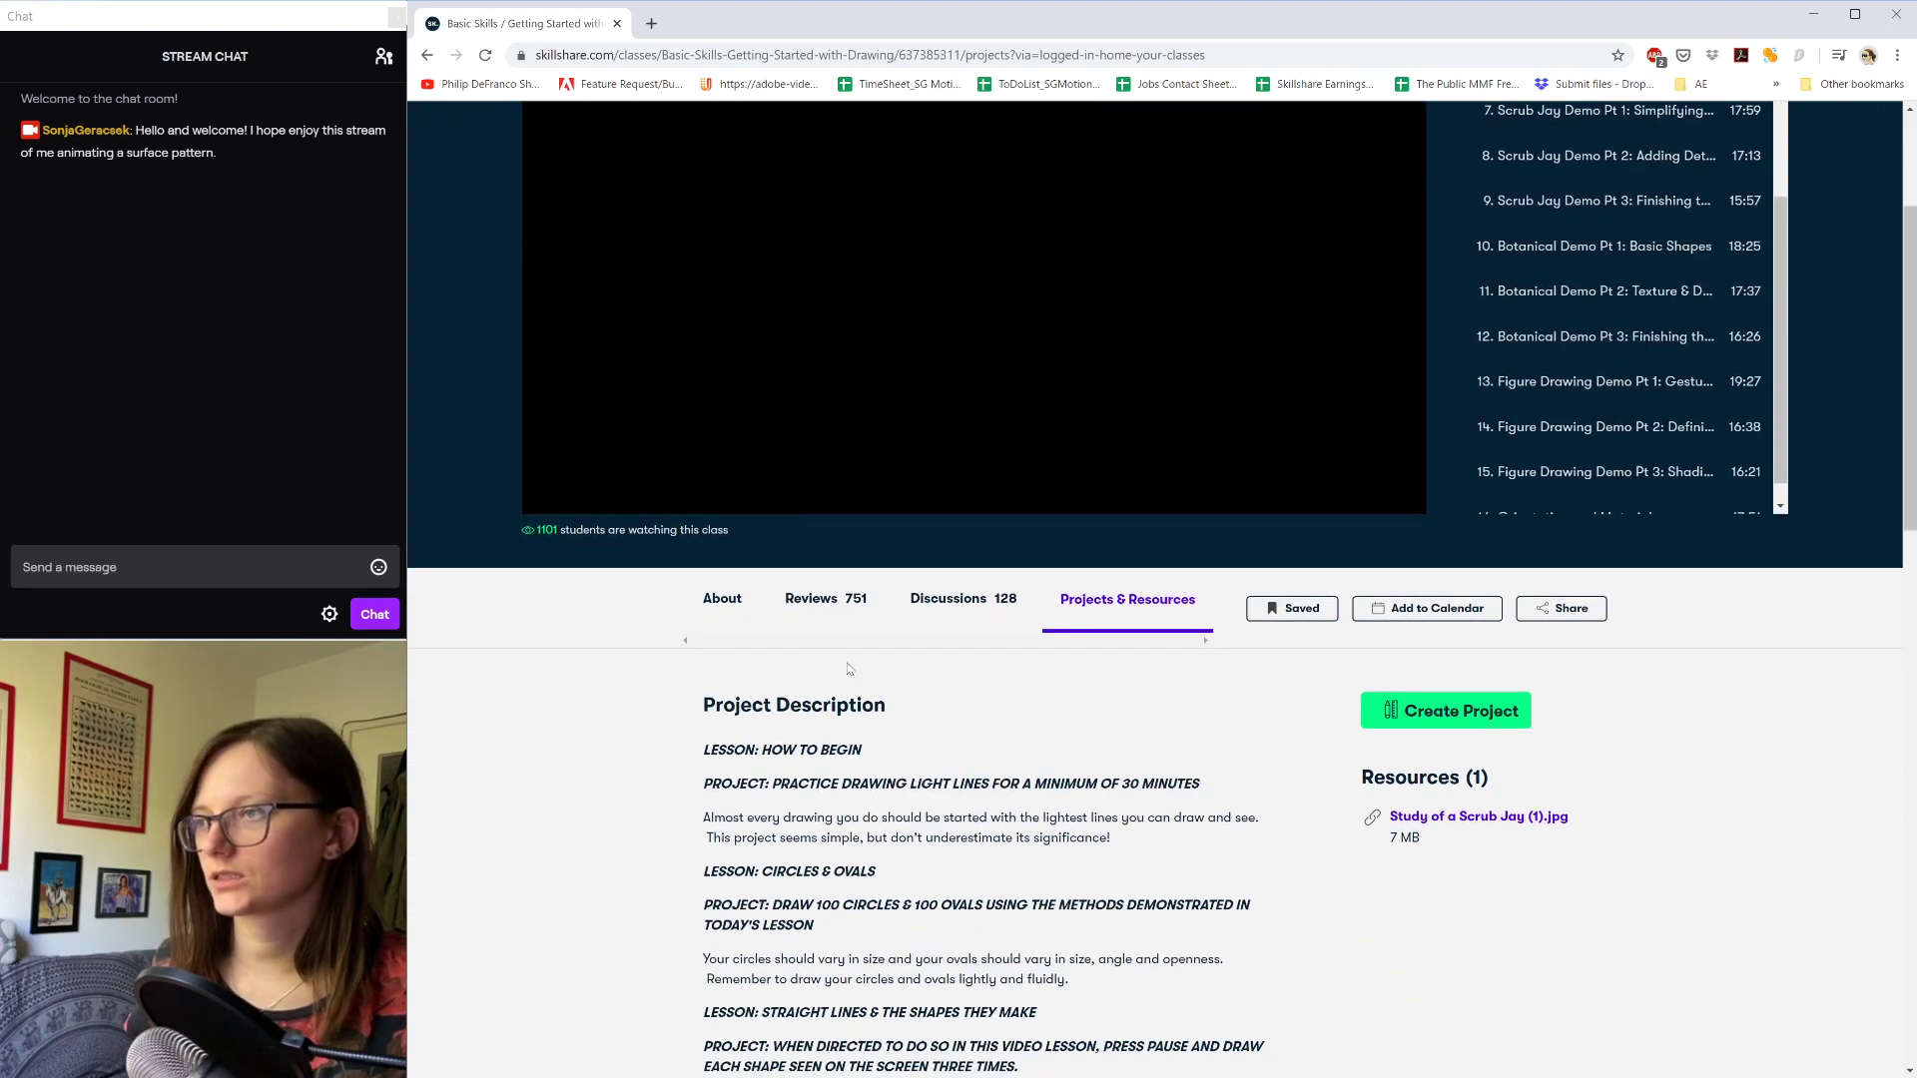
pyautogui.click(714, 599)
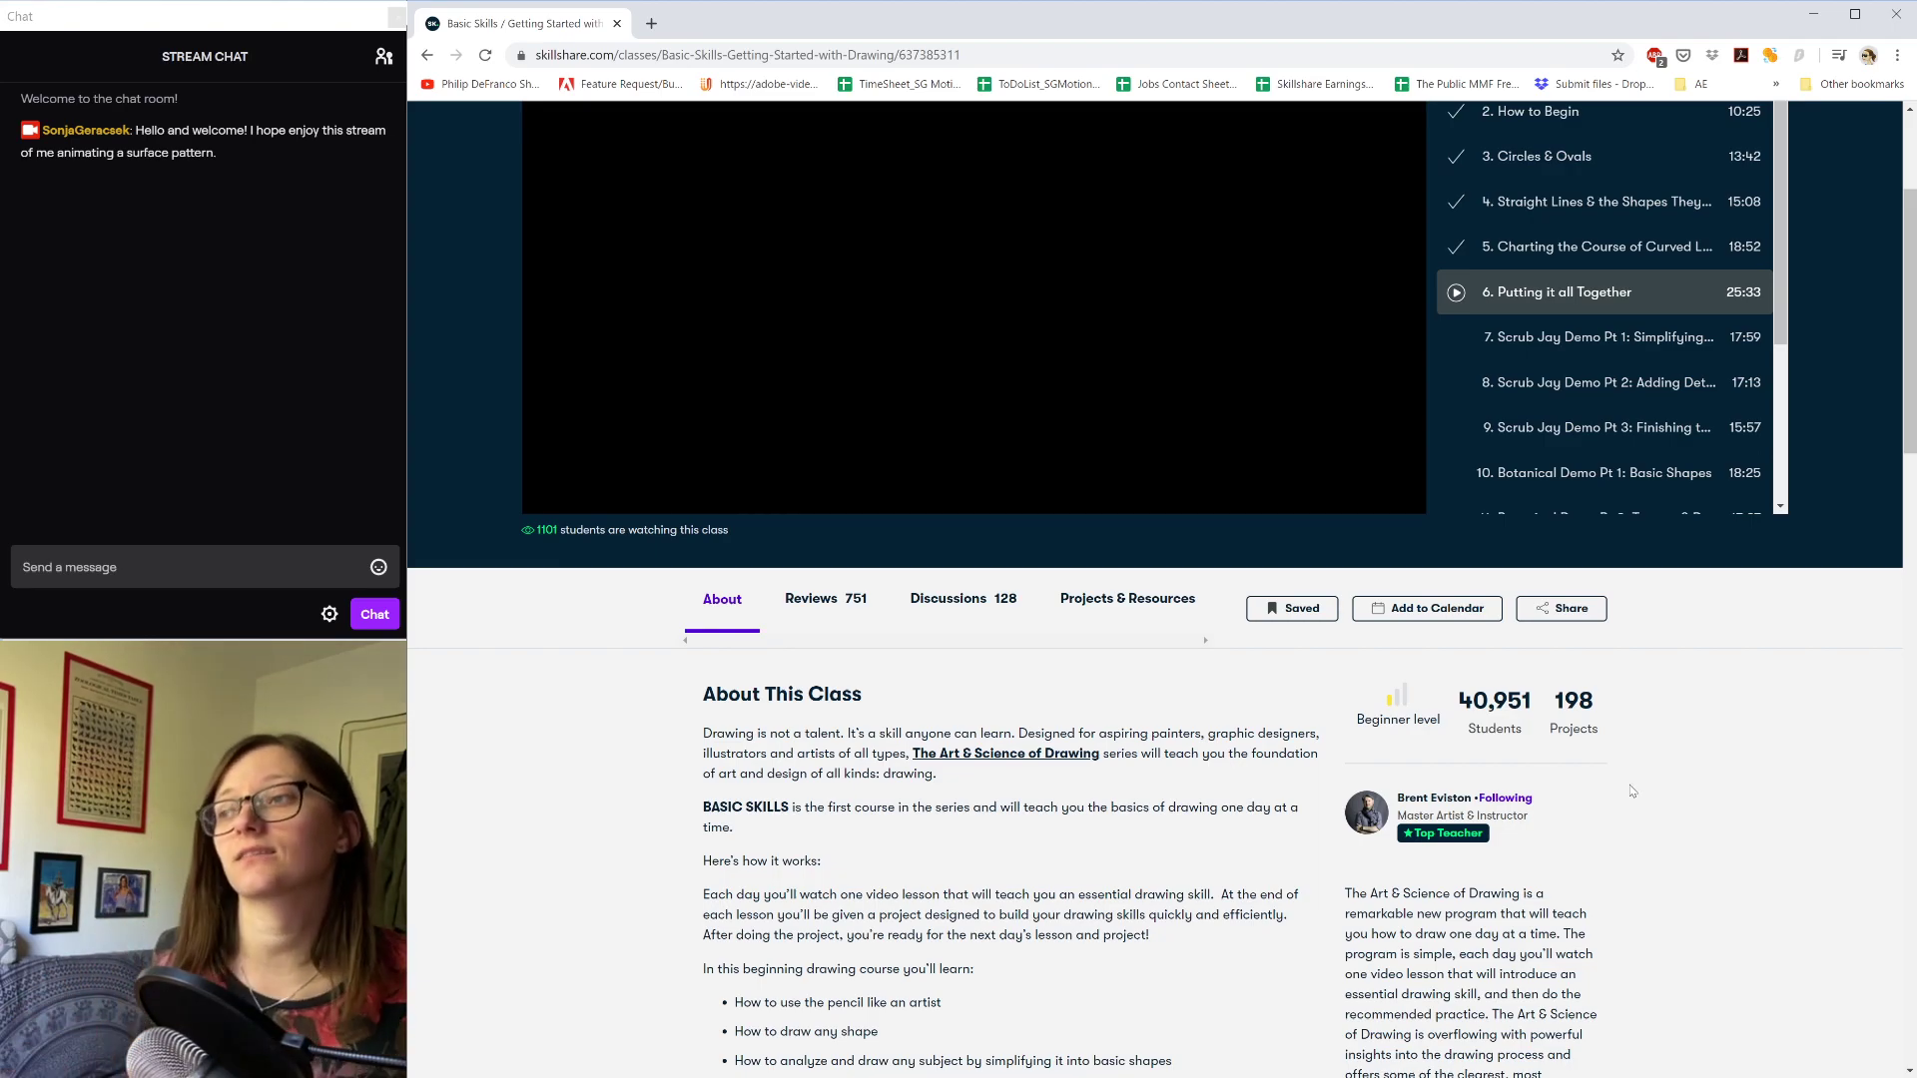
pyautogui.scroll(3, 1632, 791)
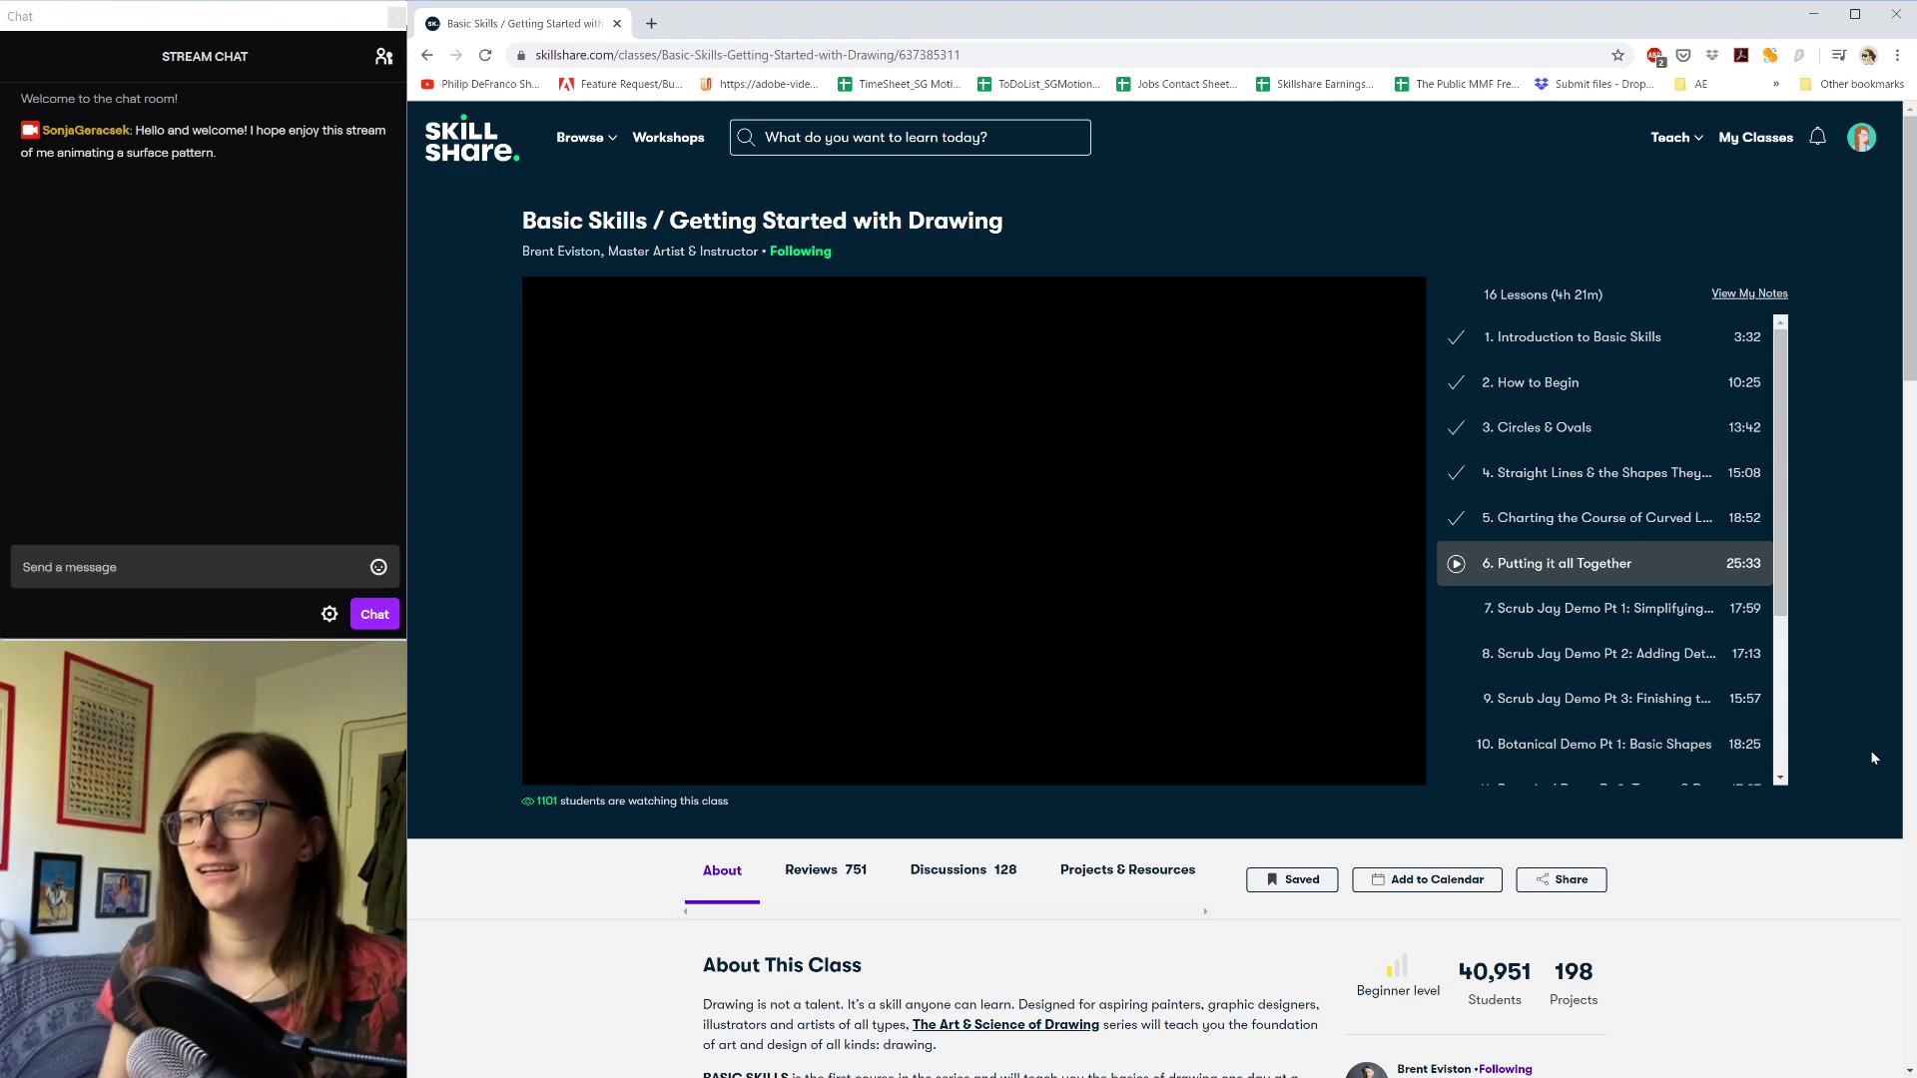
pyautogui.click(1588, 342)
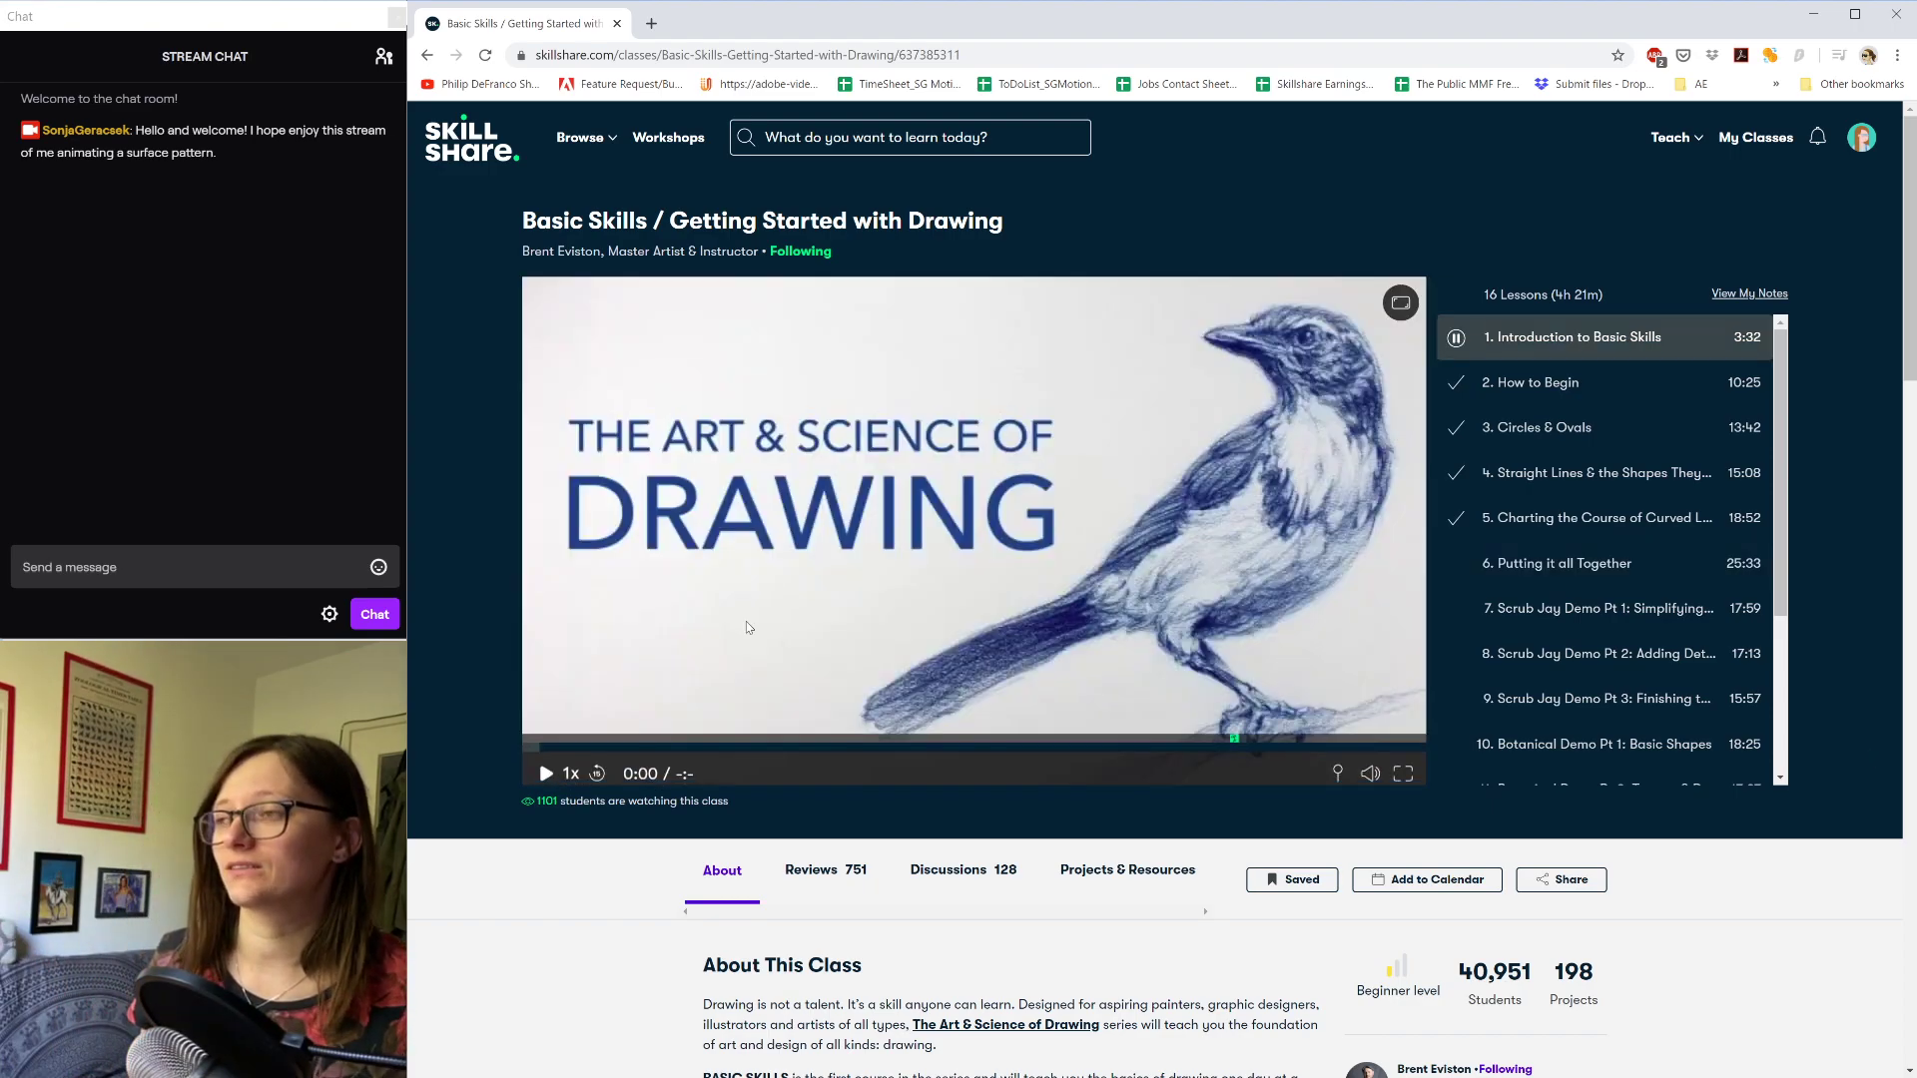
pyautogui.click(548, 766)
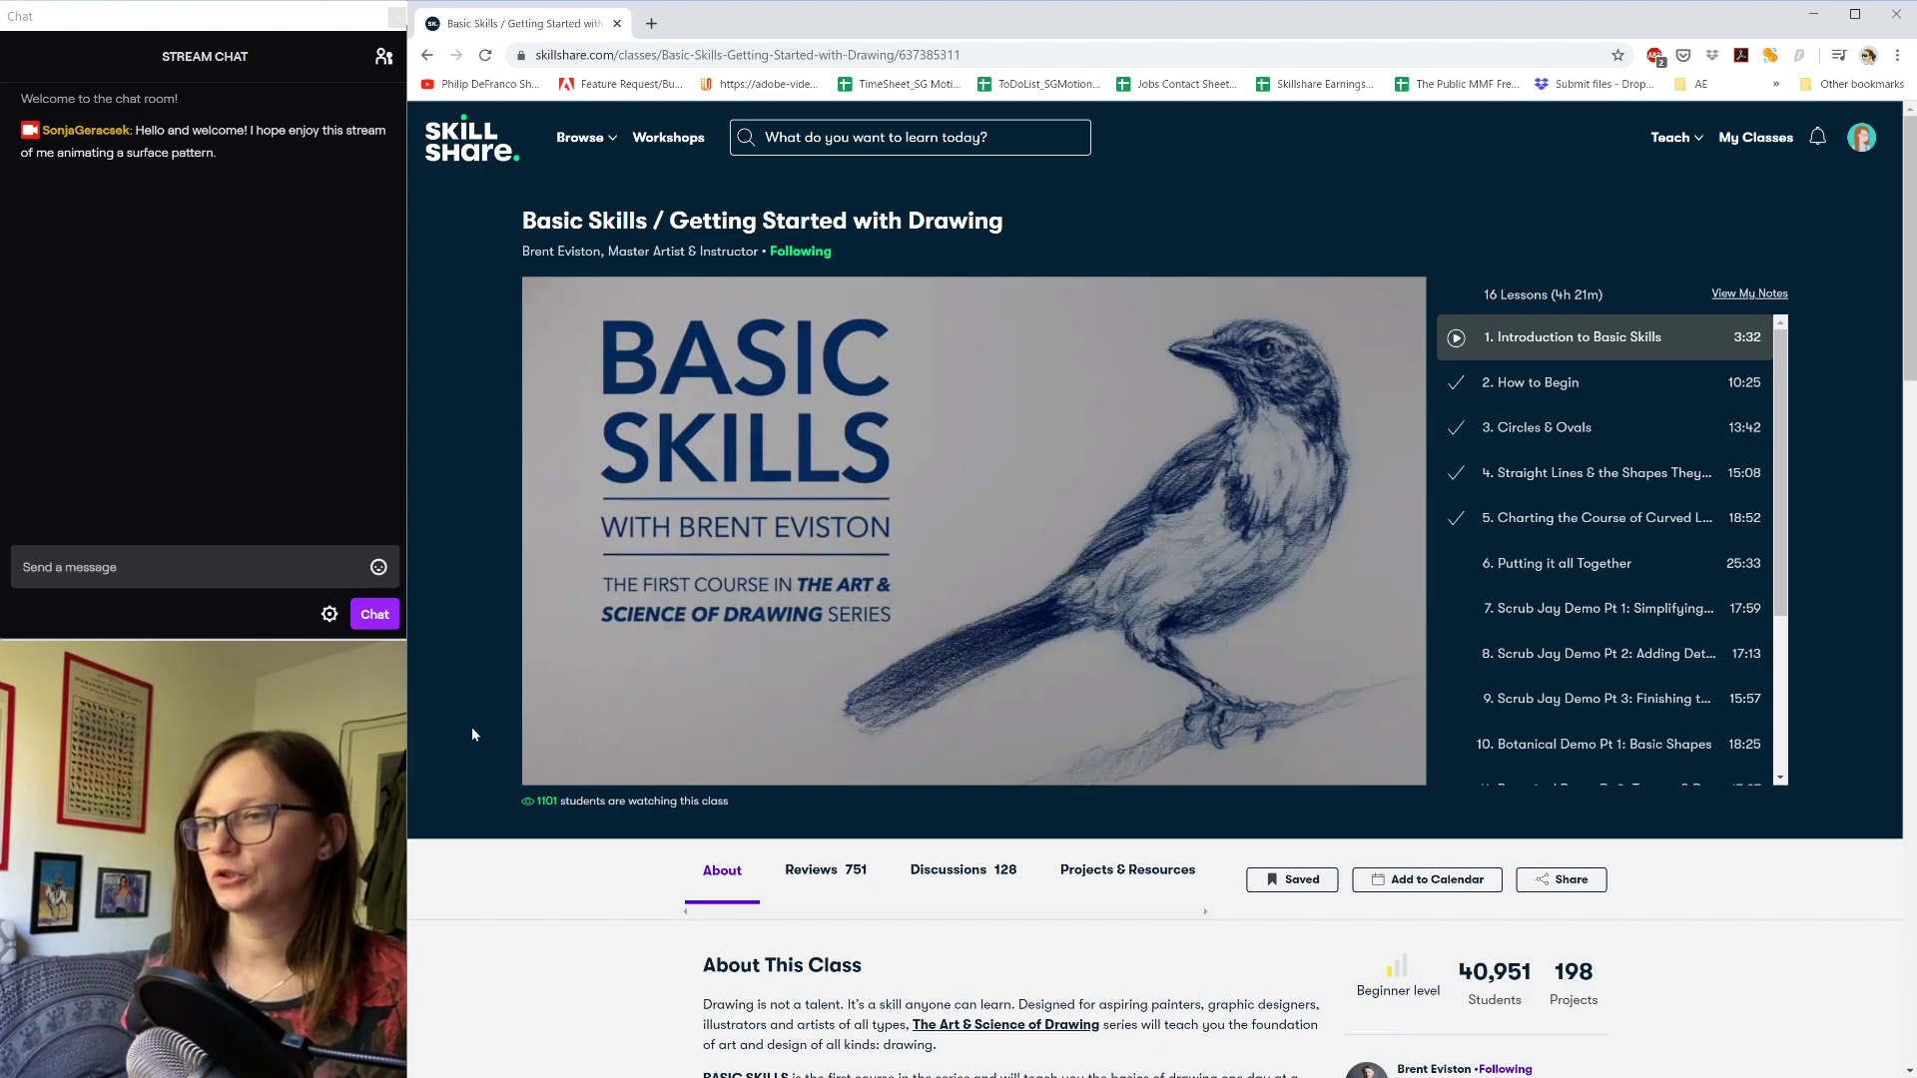
# Step: Search the web for "three point perspective podcast" in a new tab and view the 3 Point Perspective illustration podcast page
pyautogui.click(651, 23)
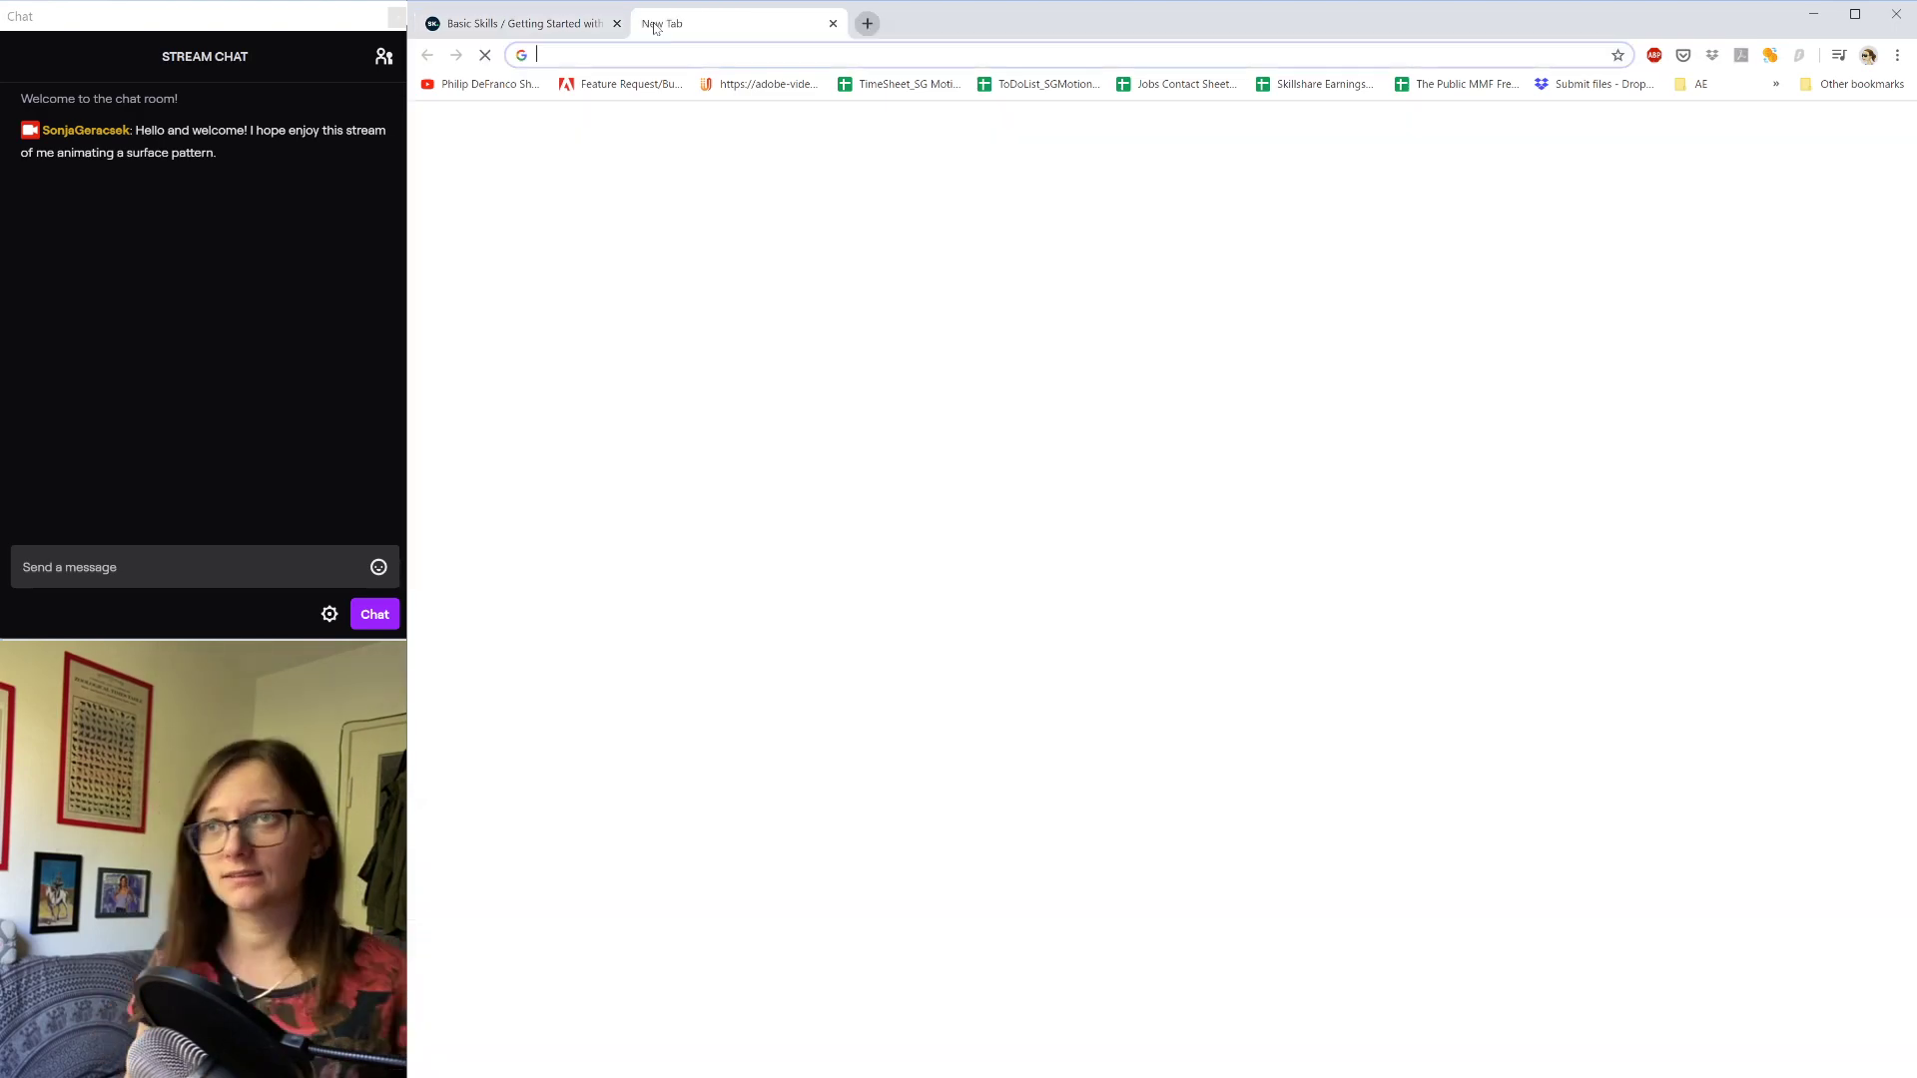
pyautogui.write('three')
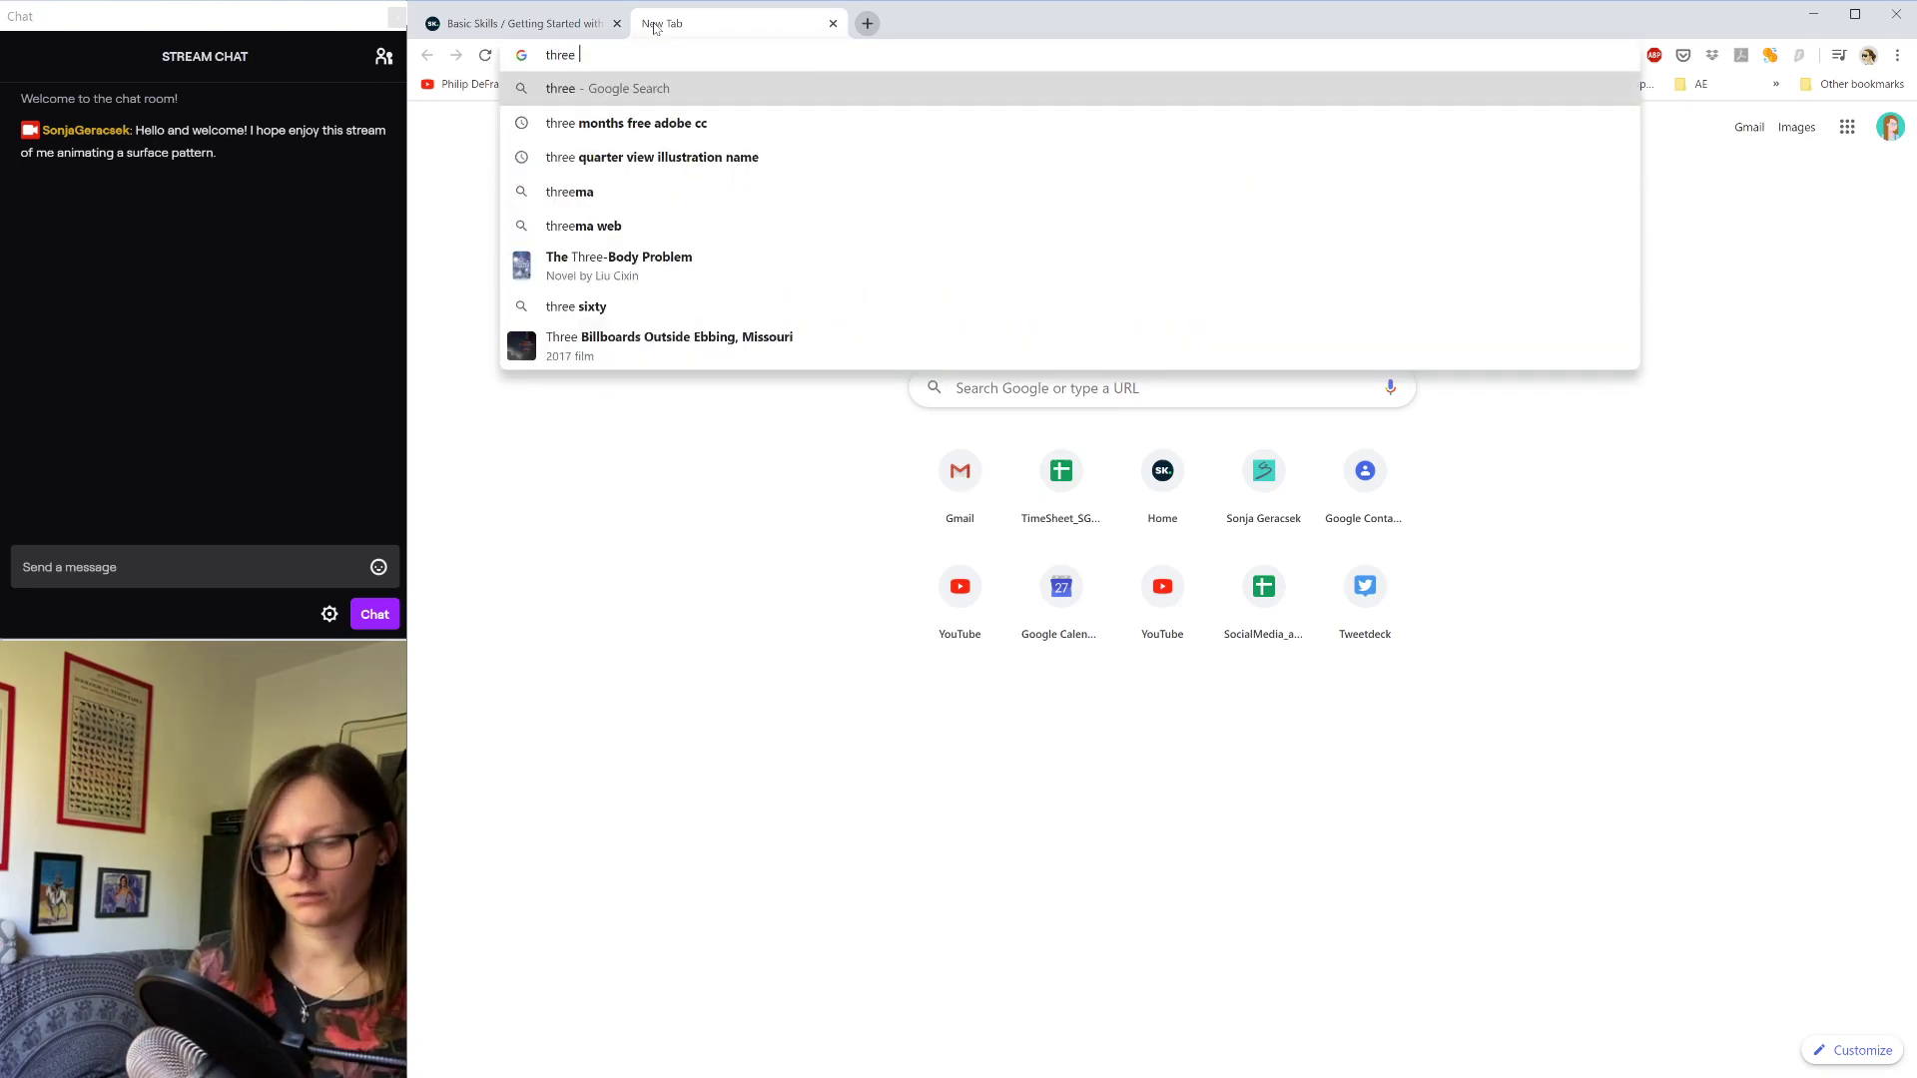
pyautogui.write(' point persep')
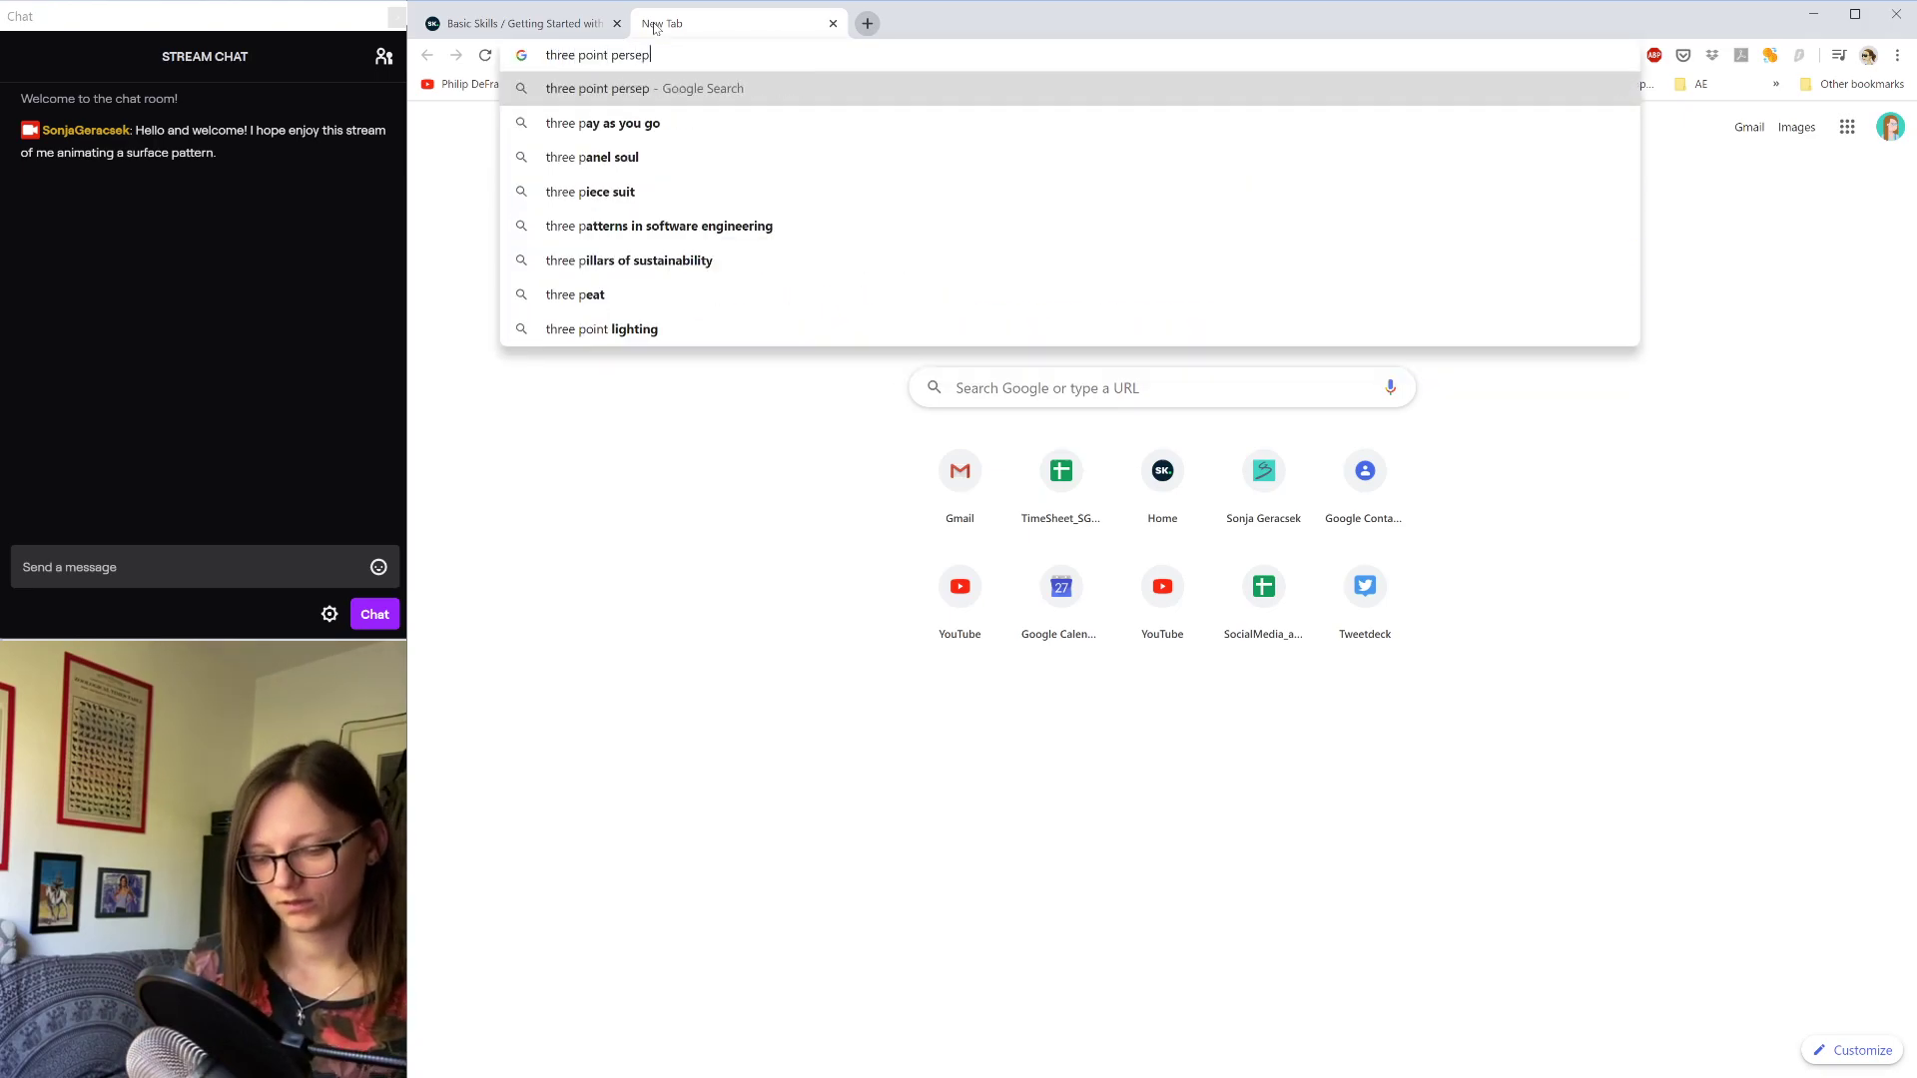
pyautogui.press('Down')
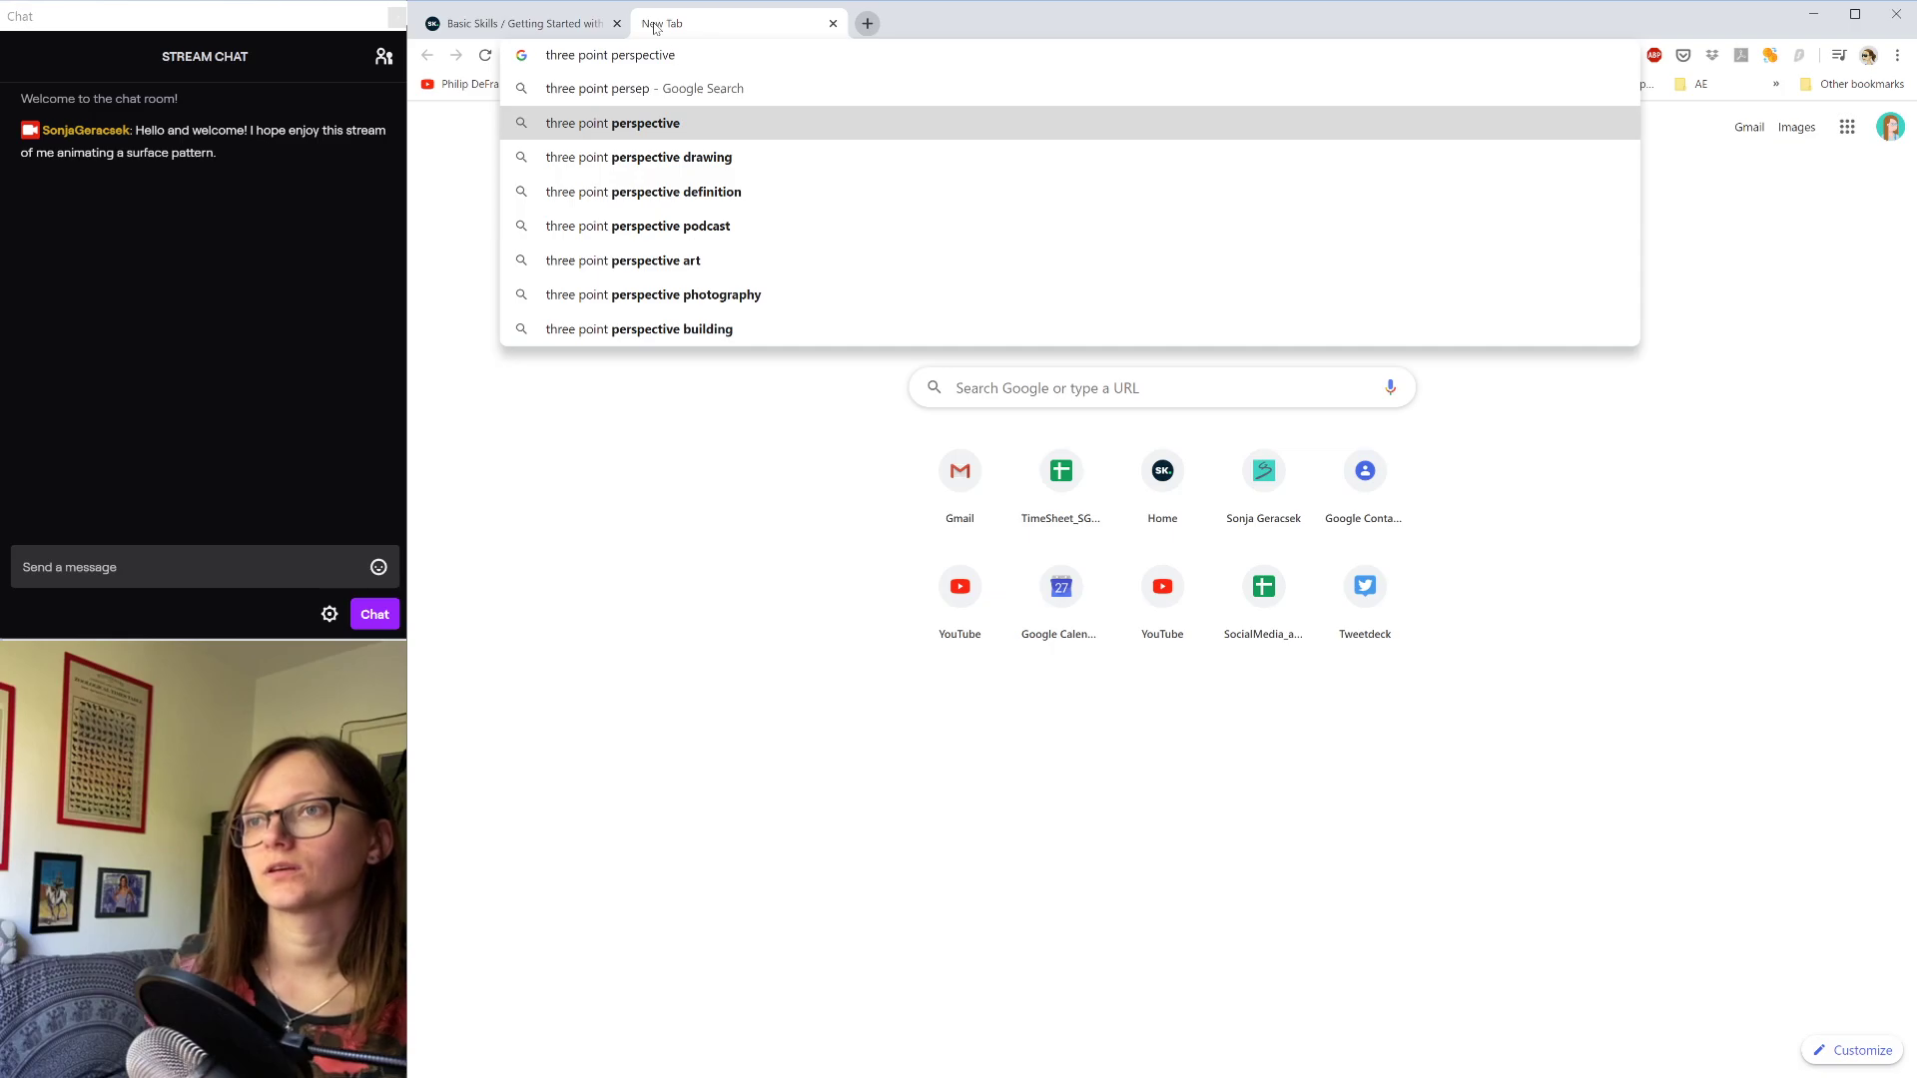
pyautogui.press('Down')
pyautogui.press('Down')
pyautogui.press('Down')
pyautogui.press('Return')
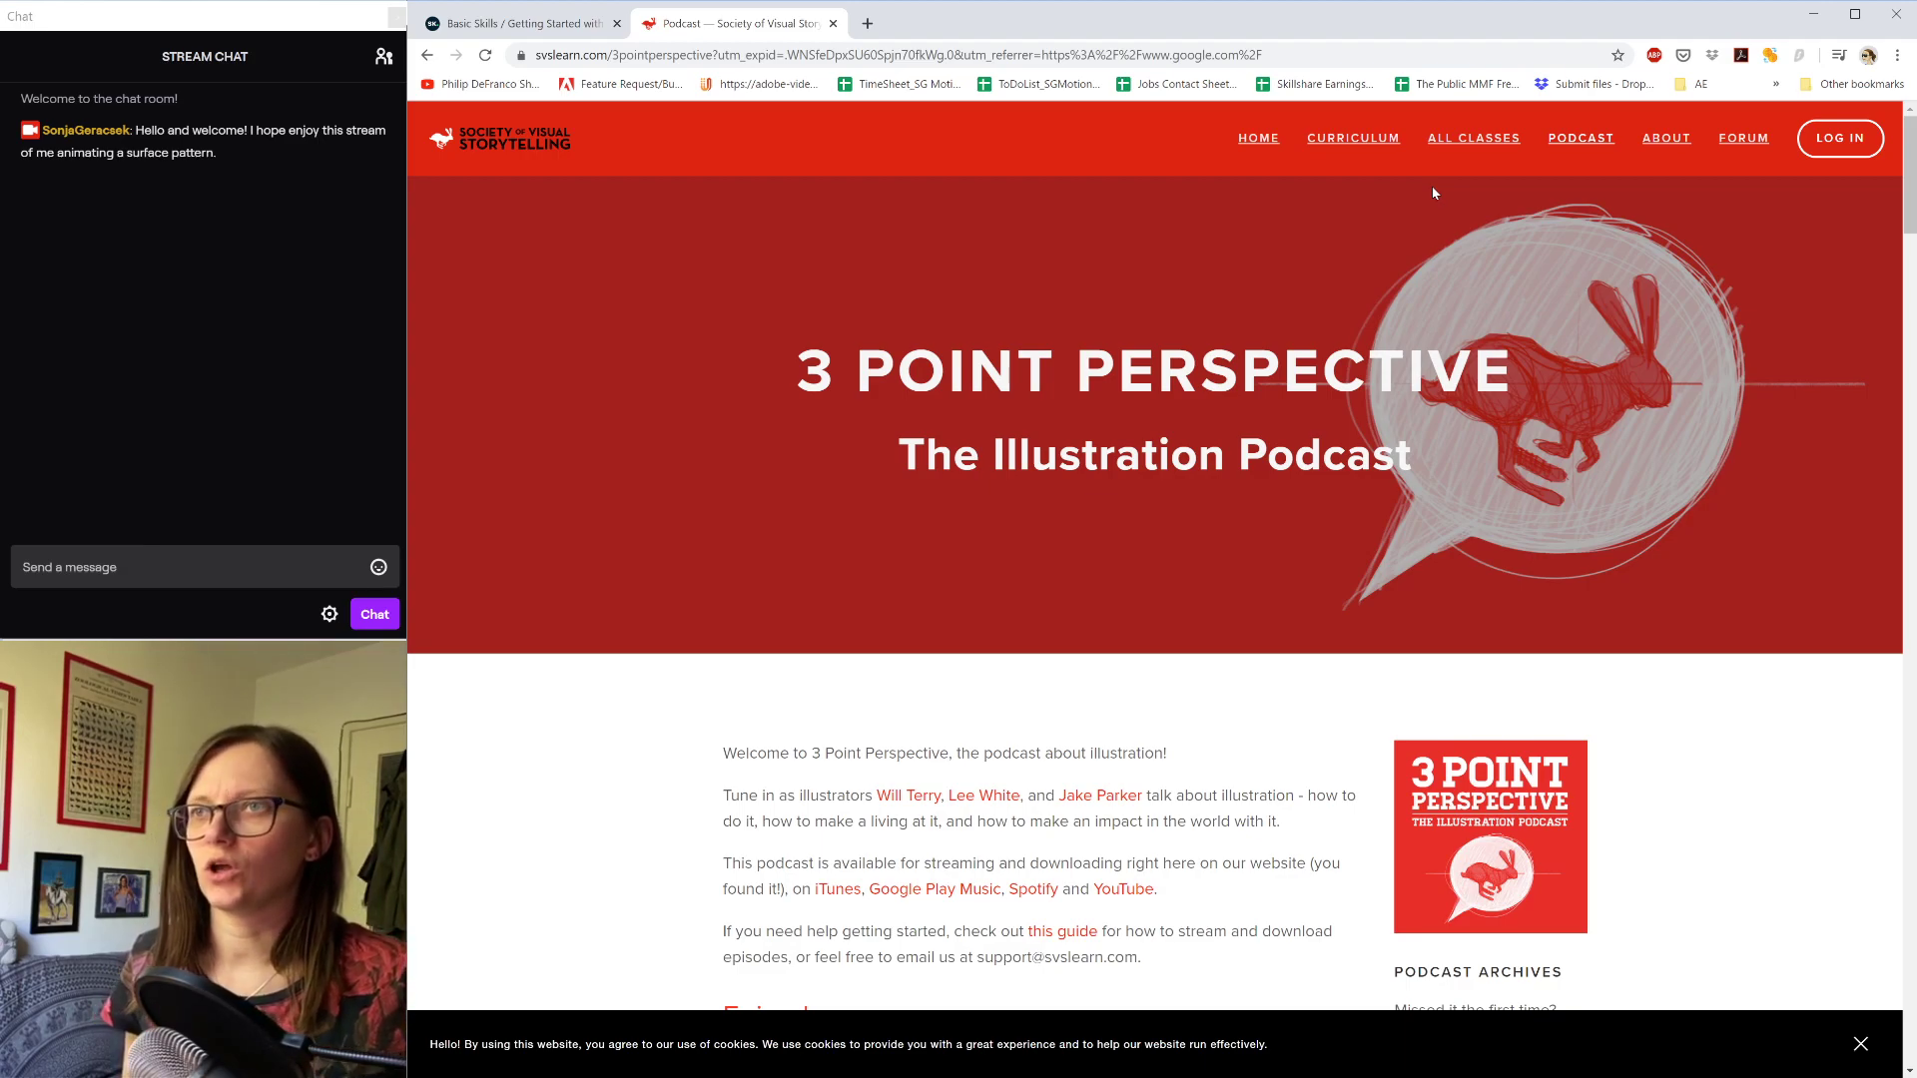
pyautogui.scroll(-2, 1257, 579)
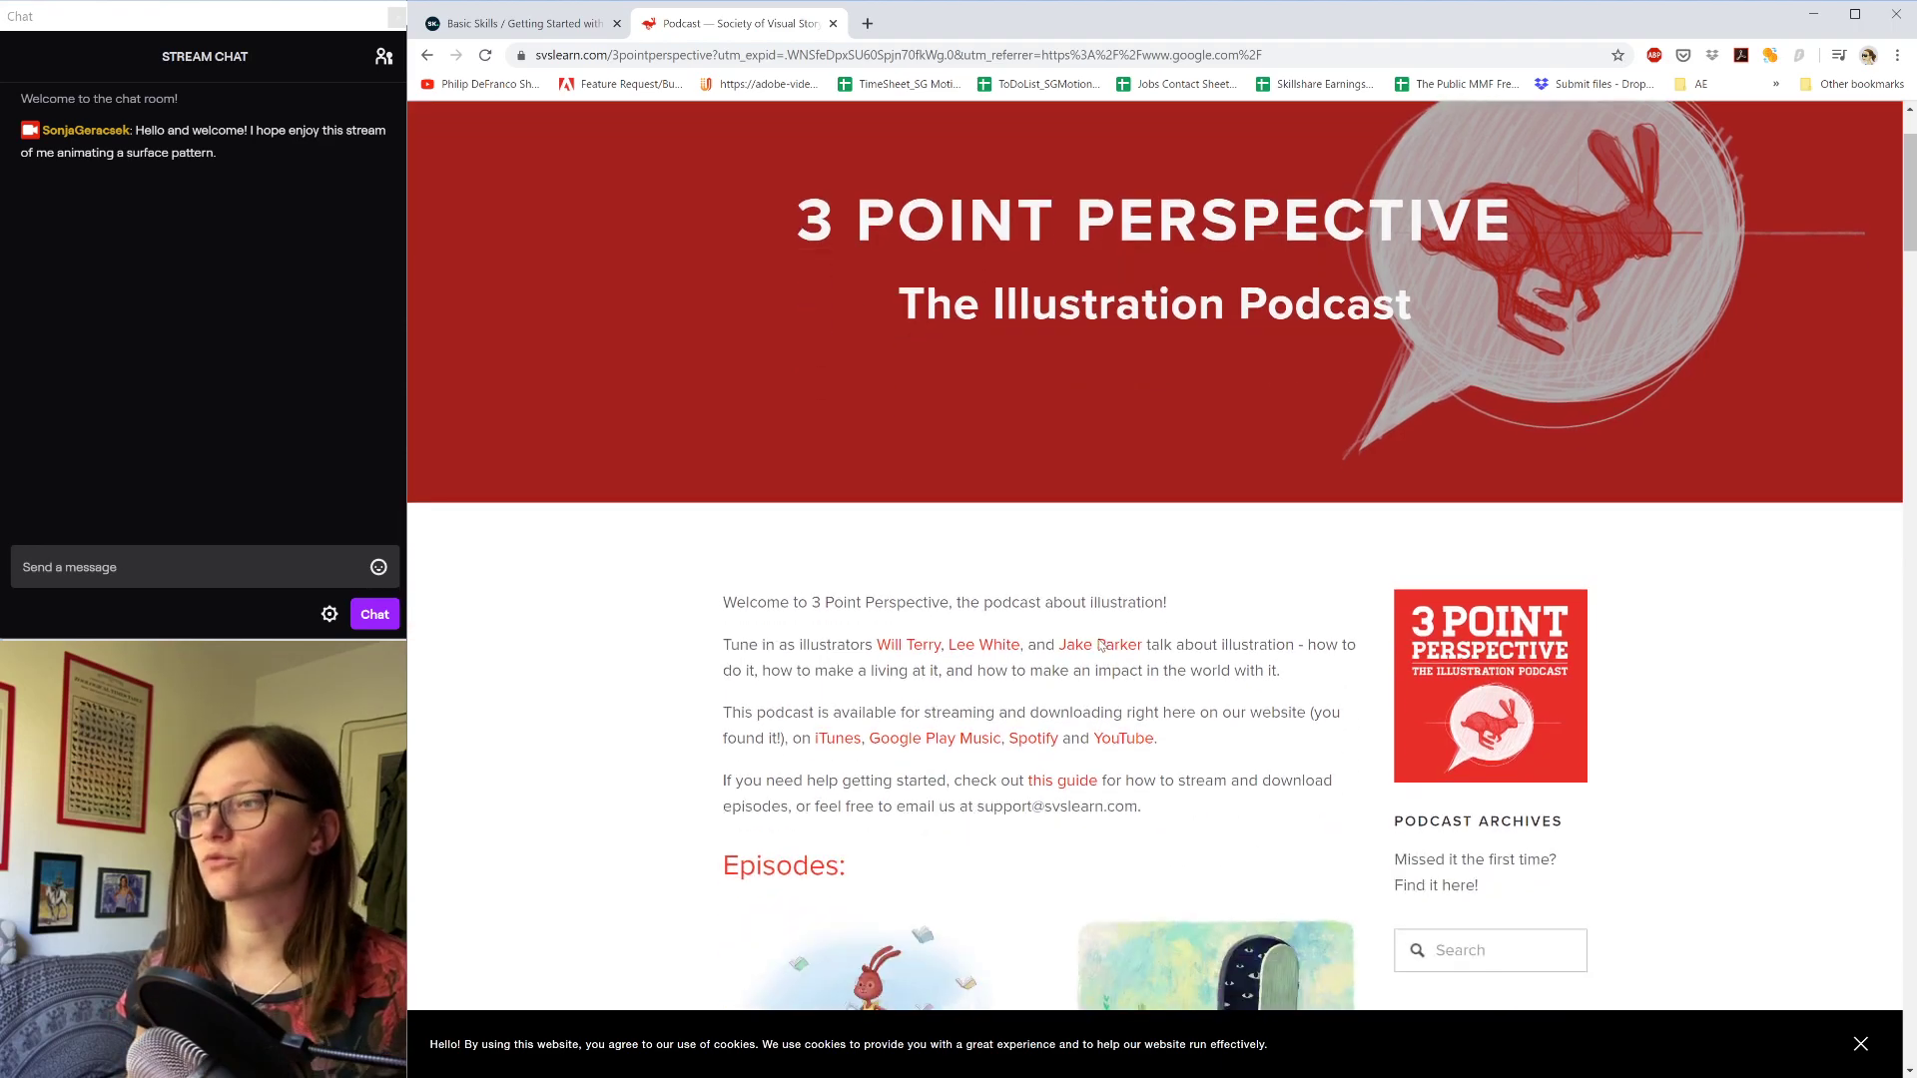